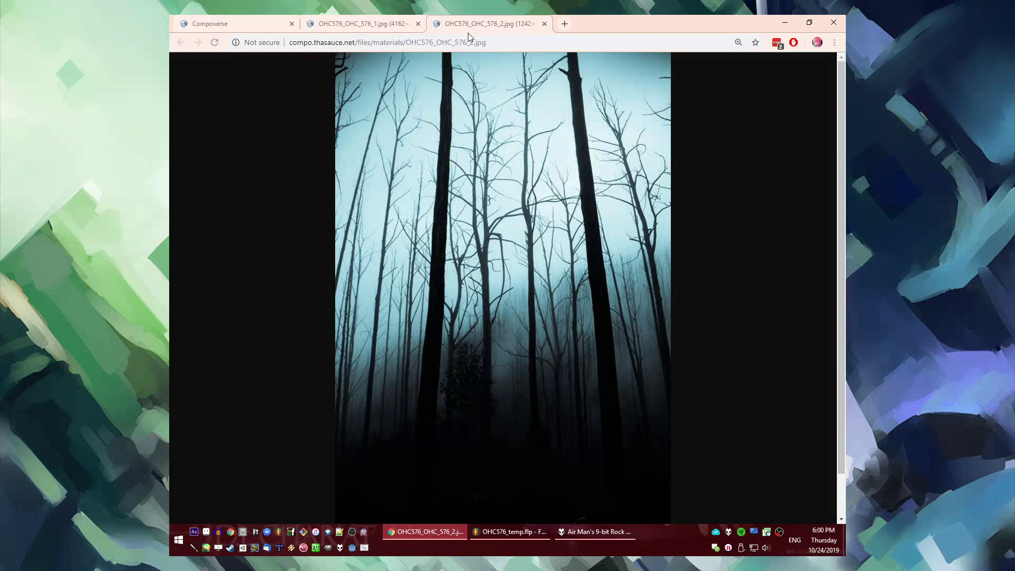
# Examine the two OHC576 forest theme pictures and the One Hour Compo round page
pyautogui.click(312, 22)
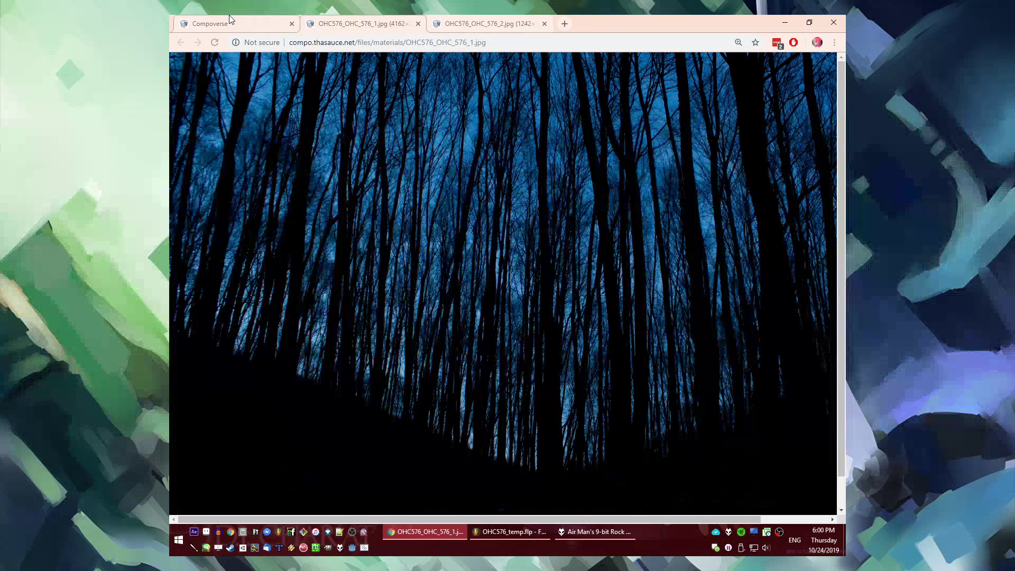
pyautogui.click(492, 25)
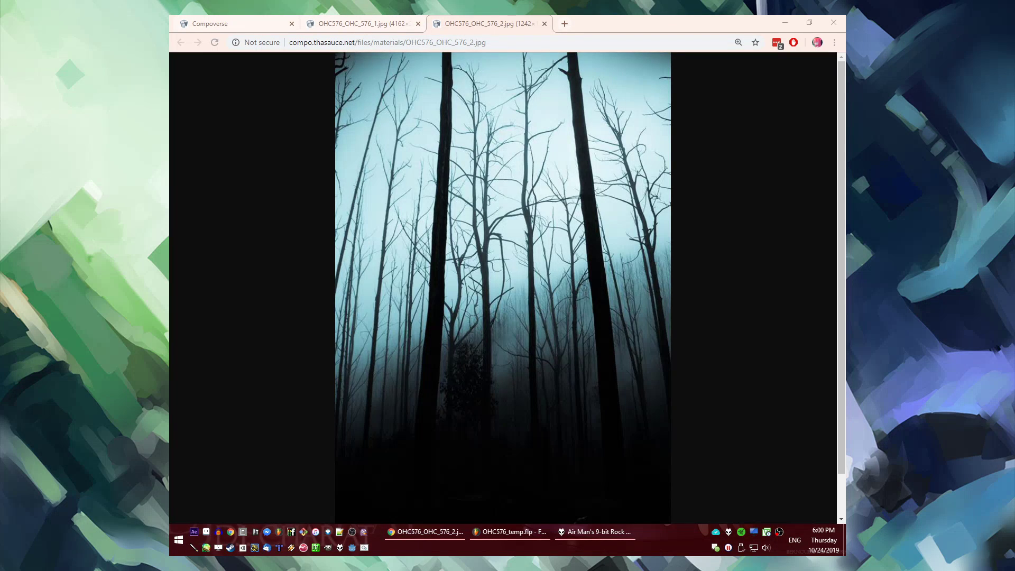
pyautogui.click(233, 24)
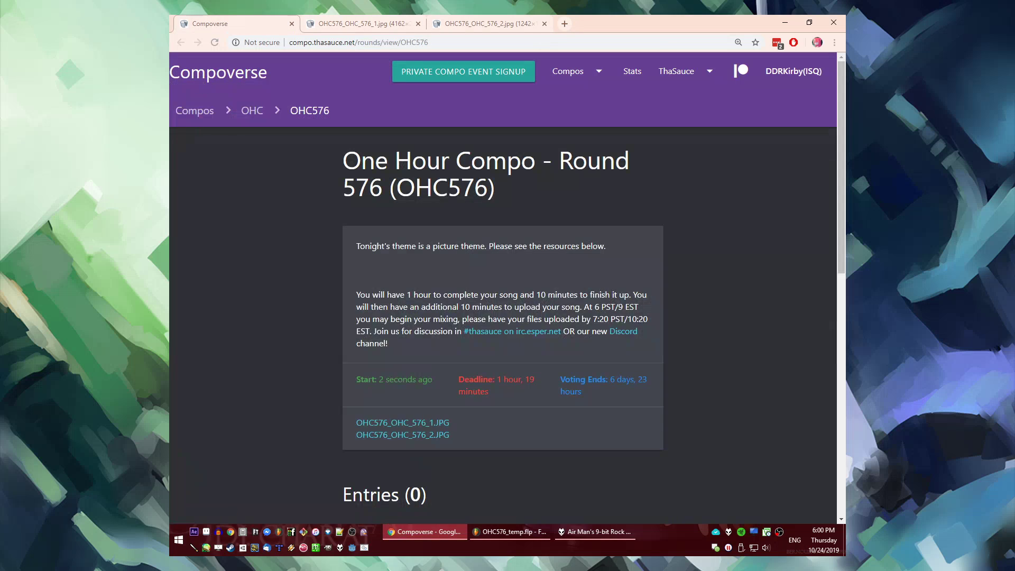
pyautogui.click(516, 23)
# Switch to the OHC576_temp.flp project in FL Studio, add an FL Keys channel and replace its instrument with FLEX
pyautogui.moveTo(524, 537)
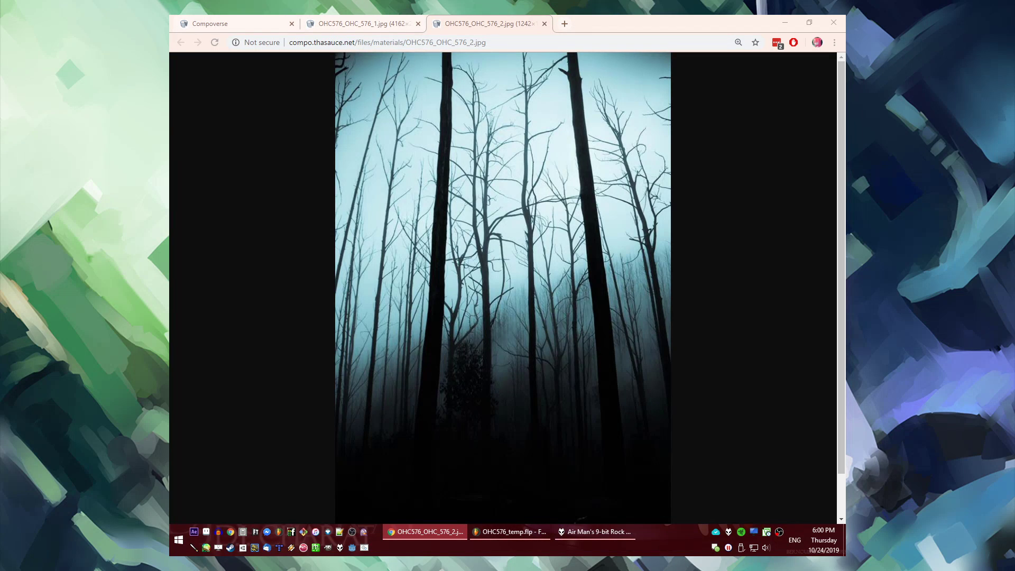
pyautogui.click(500, 538)
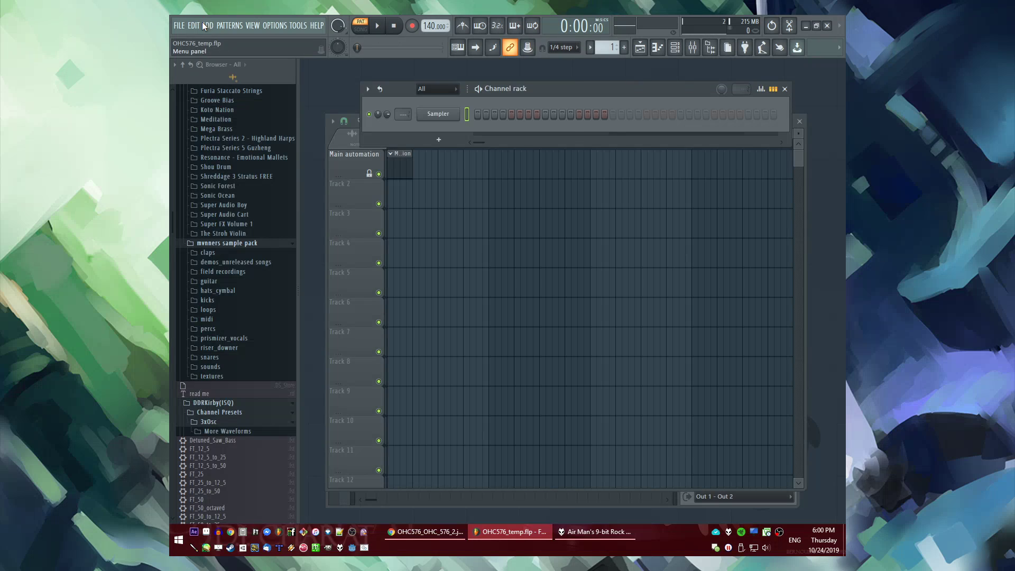
pyautogui.click(206, 26)
pyautogui.click(238, 285)
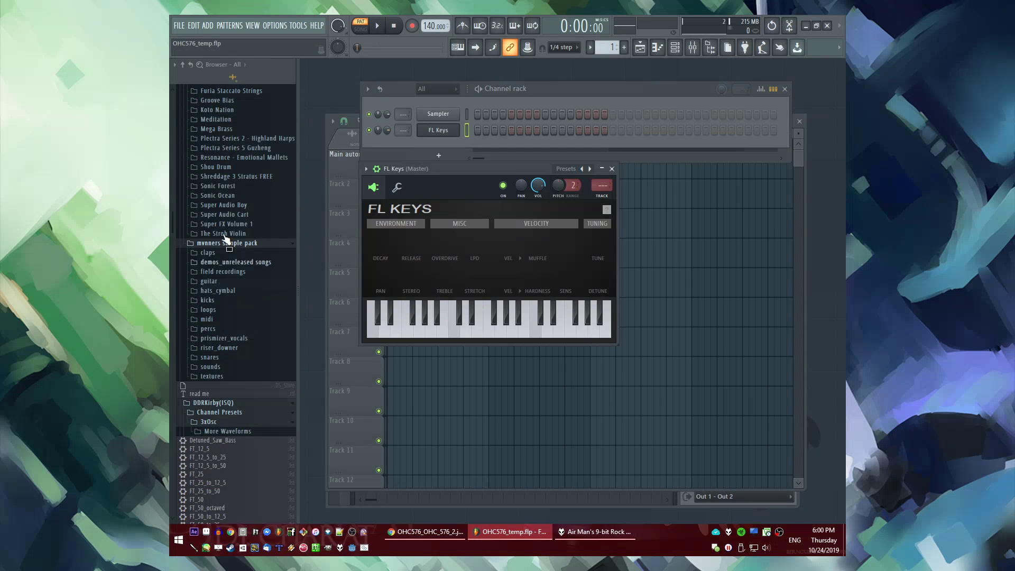
pyautogui.rightClick(438, 136)
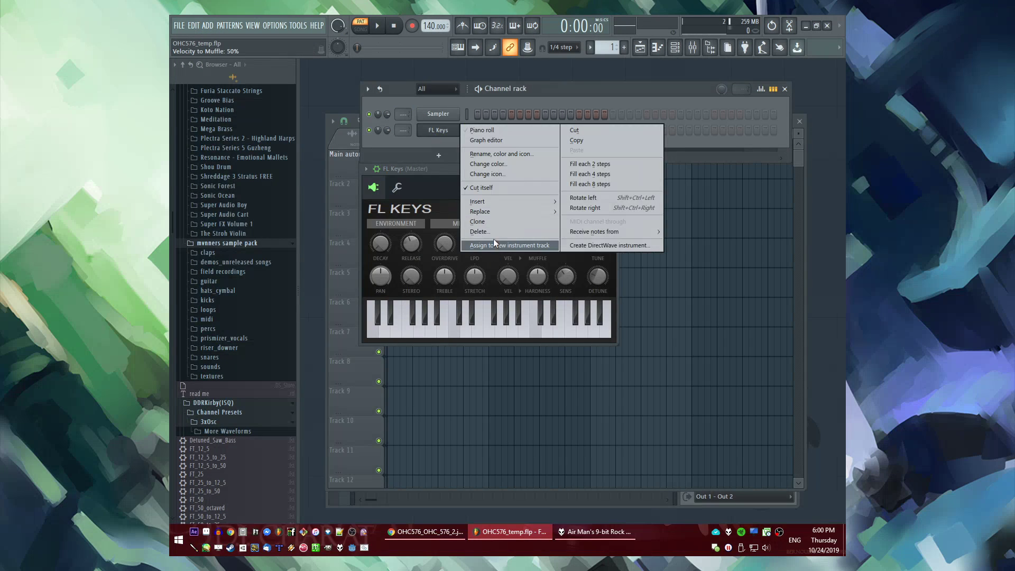
pyautogui.moveTo(484, 211)
pyautogui.click(615, 288)
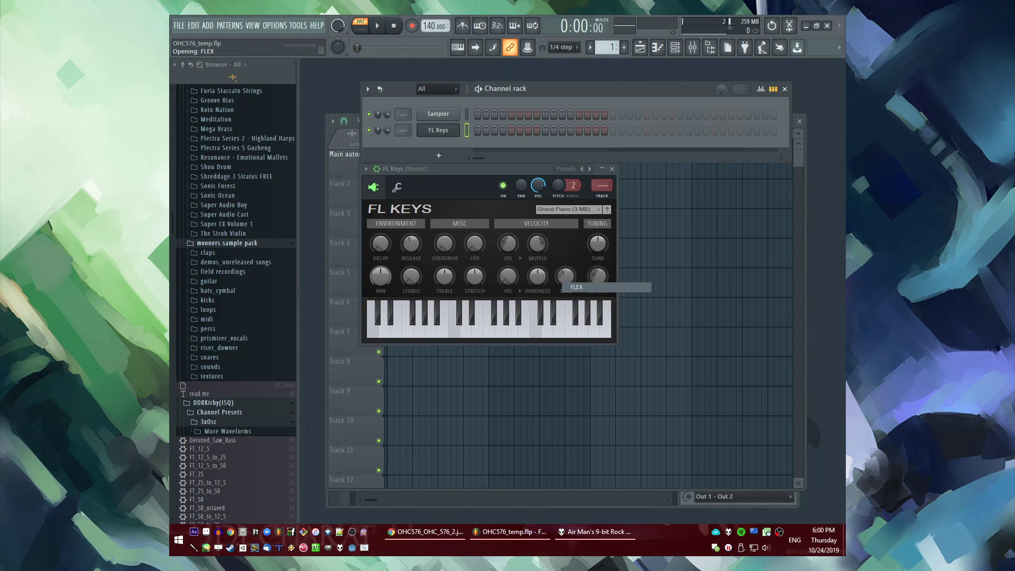
# Place a note on the FLEX channel's first step and audition the Funky Electricity preset
pyautogui.click(478, 130)
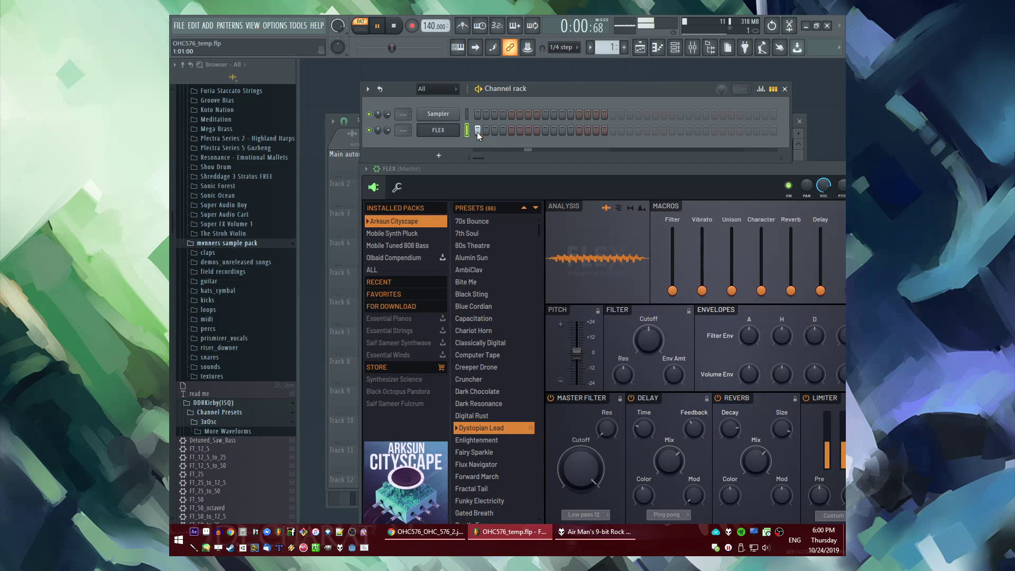
pyautogui.moveTo(519, 163); pyautogui.dragTo(469, 154)
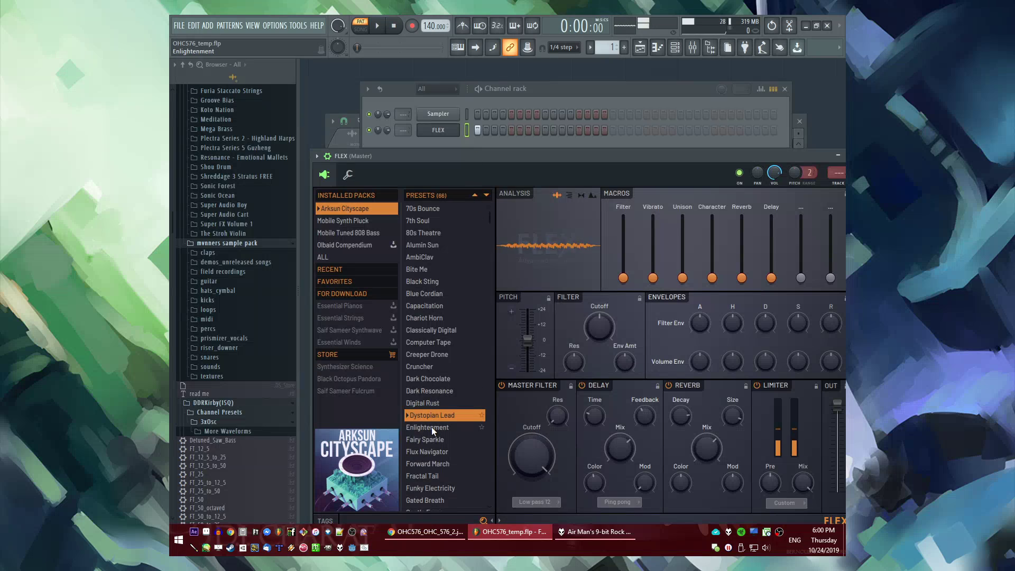
pyautogui.scroll(-3, 431, 418)
pyautogui.click(430, 404)
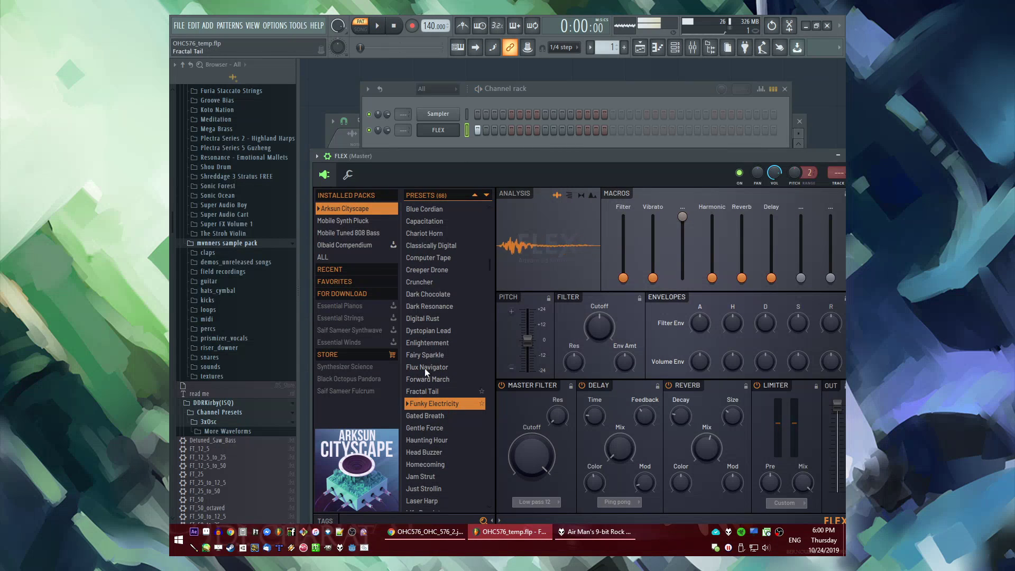
pyautogui.moveTo(435, 171); pyautogui.dragTo(432, 125)
pyautogui.moveTo(300, 164); pyautogui.dragTo(285, 165)
# Filter the FLEX presets by the Pad type and audition Flux Navigator and Phasic Anomoly
pyautogui.click(324, 475)
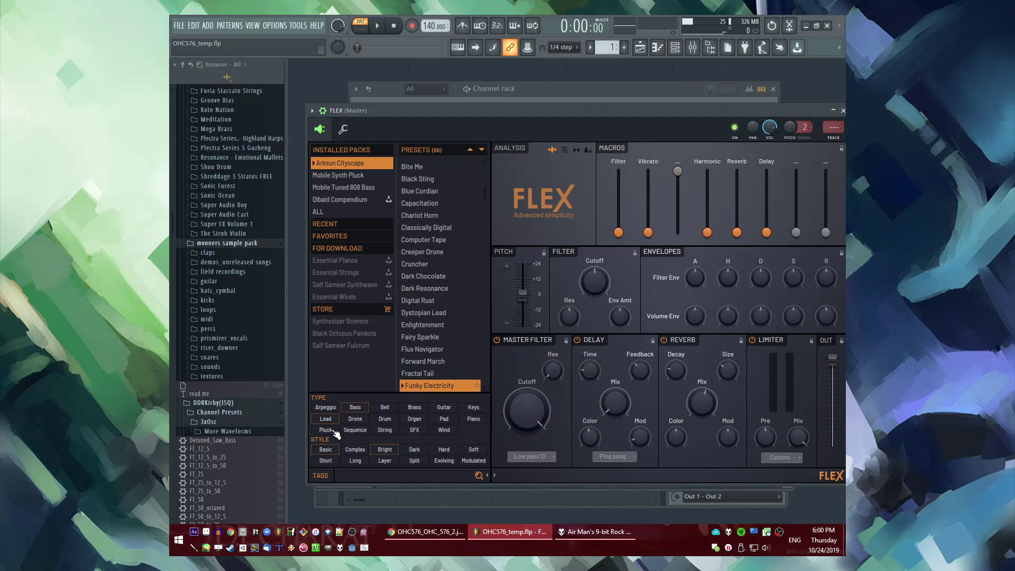
pyautogui.click(445, 419)
pyautogui.click(444, 419)
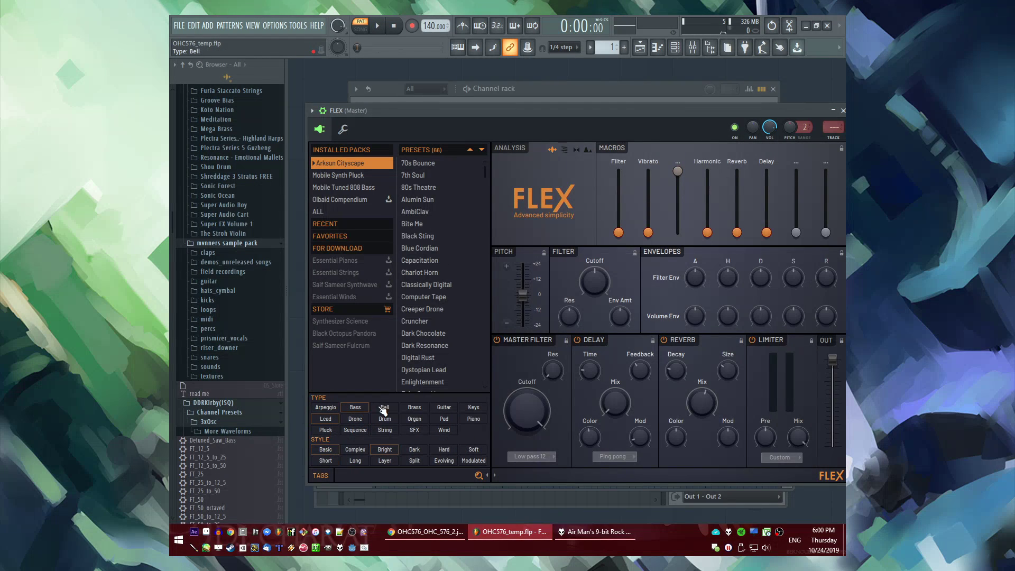
pyautogui.click(459, 422)
pyautogui.click(456, 174)
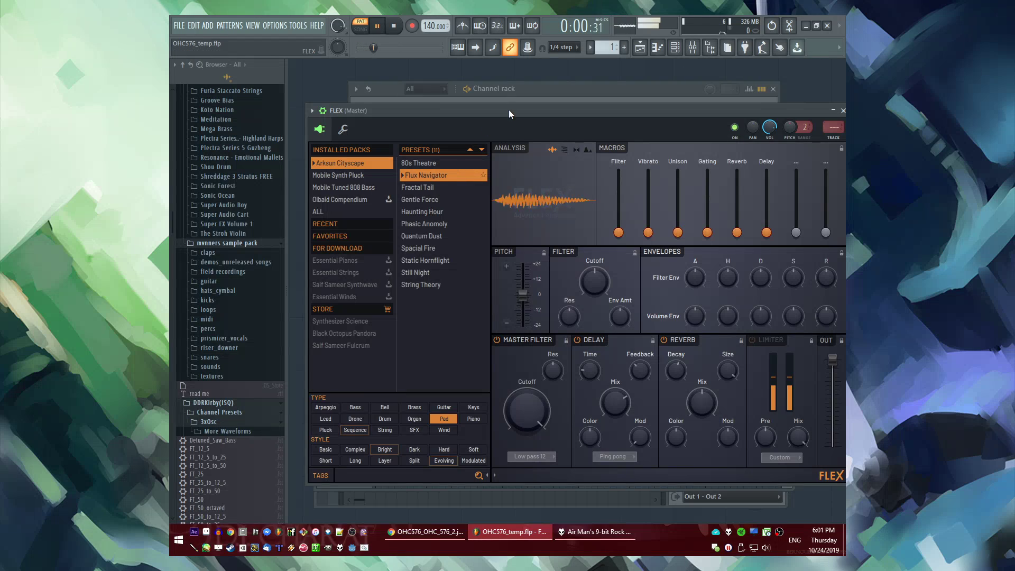
pyautogui.moveTo(508, 110); pyautogui.dragTo(504, 127)
pyautogui.click(422, 239)
pyautogui.press('space')
pyautogui.press('space')
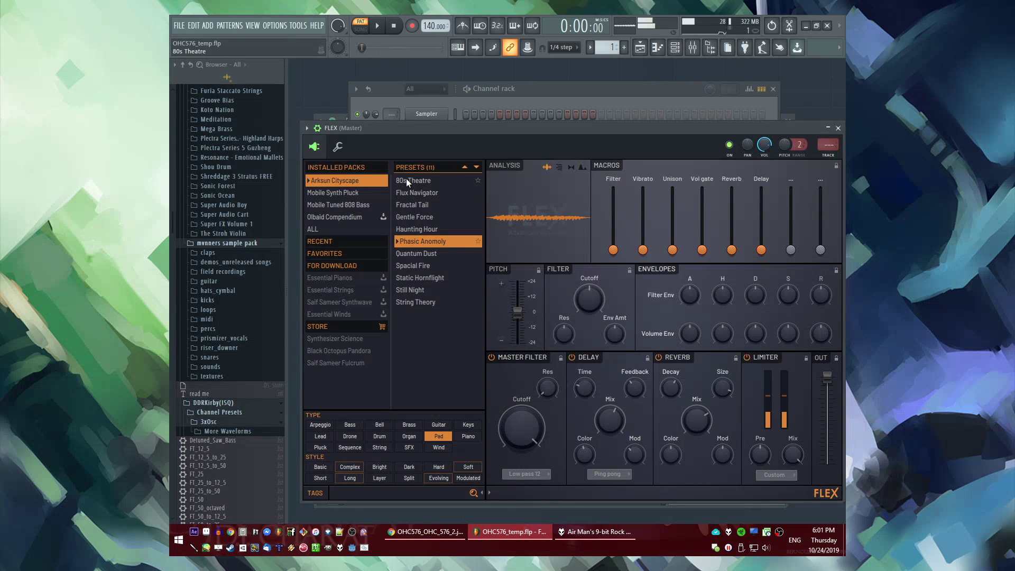
# Audition the FLEX pad presets 80s Theatre, Gentle Force and Spacial Fire
pyautogui.click(407, 180)
pyautogui.press('space')
pyautogui.click(418, 217)
pyautogui.press('space')
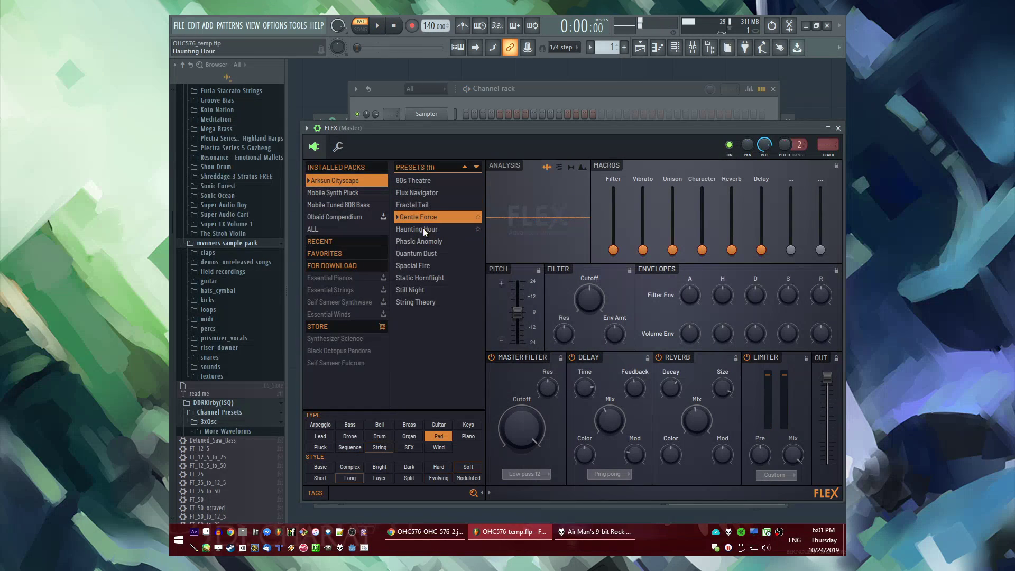
pyautogui.click(425, 267)
# Add the Pluck type to the FLEX preset filter and audition Fractal Tail and Spacial Fire
pyautogui.click(321, 447)
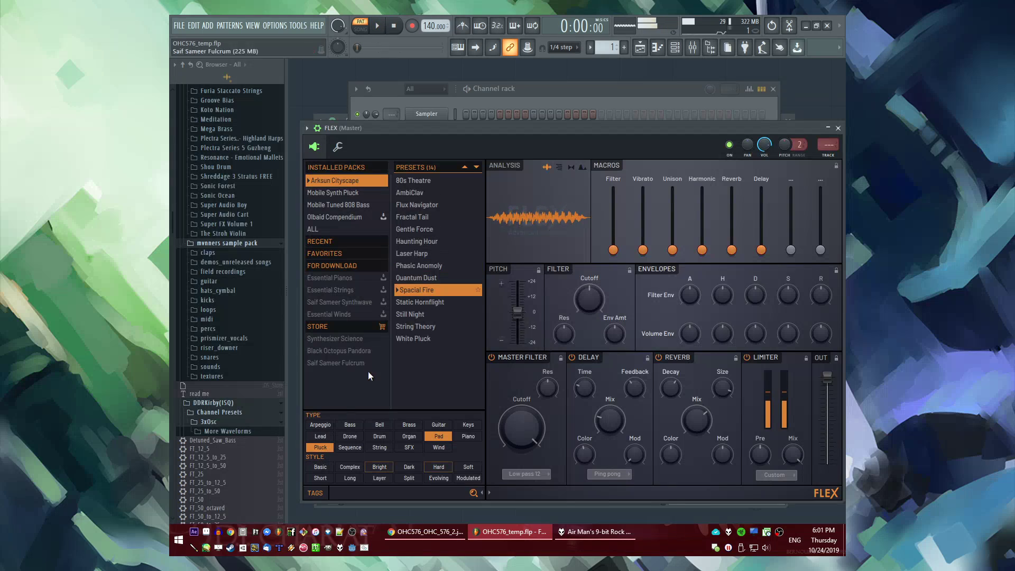
pyautogui.click(428, 217)
pyautogui.press('space')
pyautogui.click(424, 289)
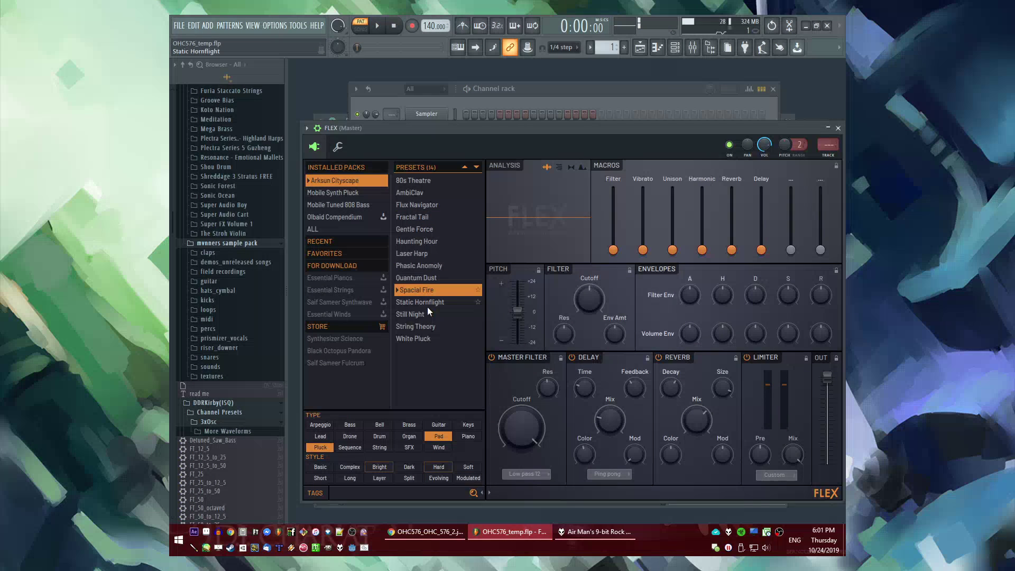
# Narrow the FLEX preset filter to Pluck only and audition White Pluck and AmbiClav
pyautogui.click(439, 437)
pyautogui.click(425, 205)
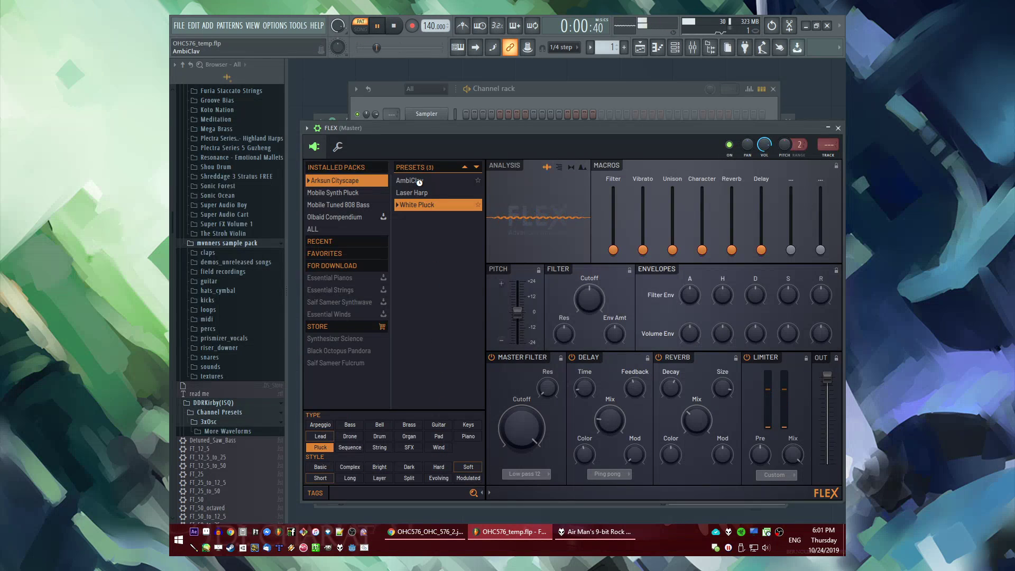
pyautogui.click(415, 180)
# Filter the FLEX presets by Keys instead of Pluck and audition Just Strollin and Pure Feather
pyautogui.click(469, 425)
pyautogui.click(334, 447)
pyautogui.click(421, 202)
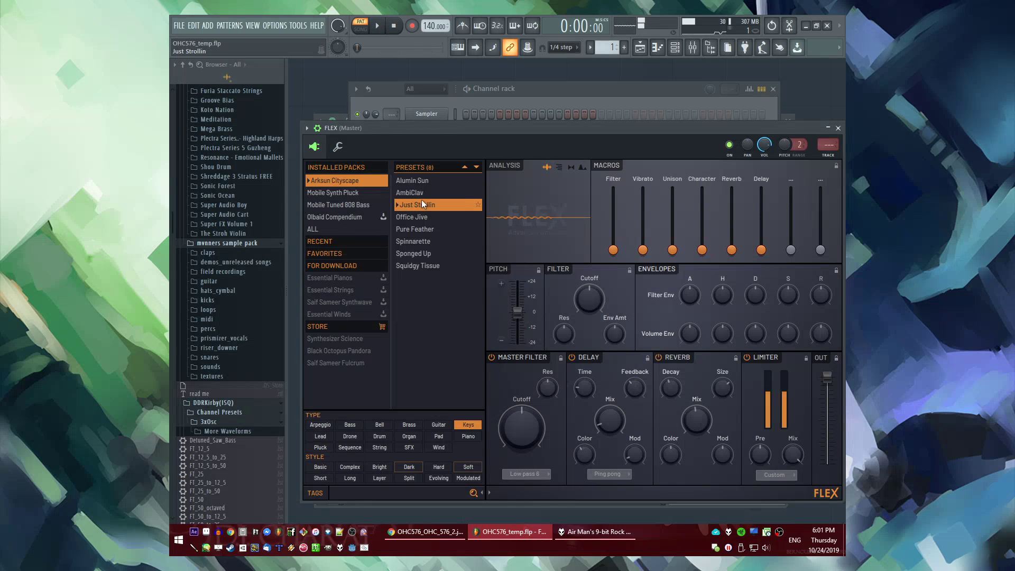
pyautogui.click(422, 228)
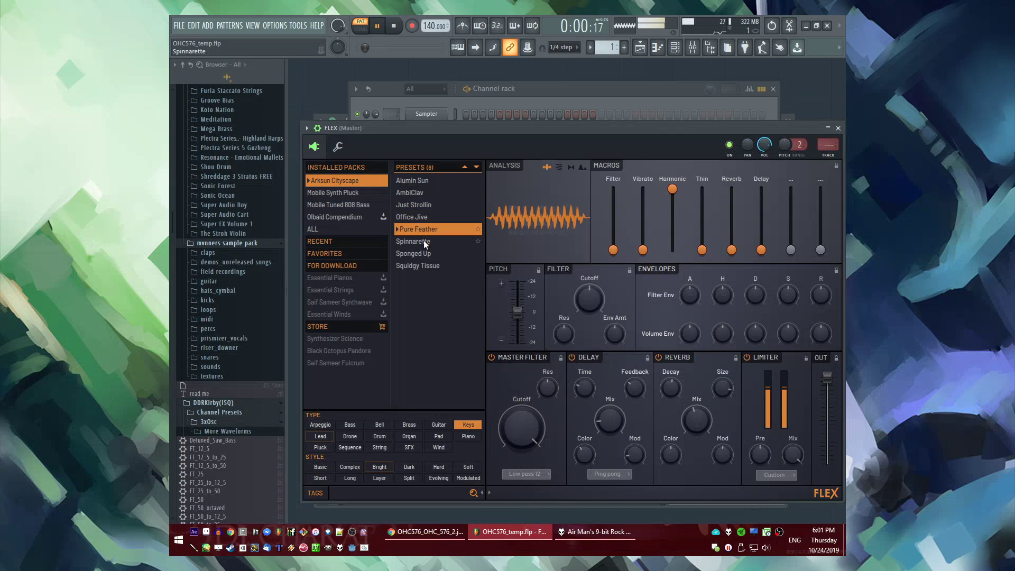
# Add Pluck to the Keys preset filter and audition Spinnarette, Squidgy Tissue and White Pluck
pyautogui.click(320, 448)
pyautogui.click(426, 253)
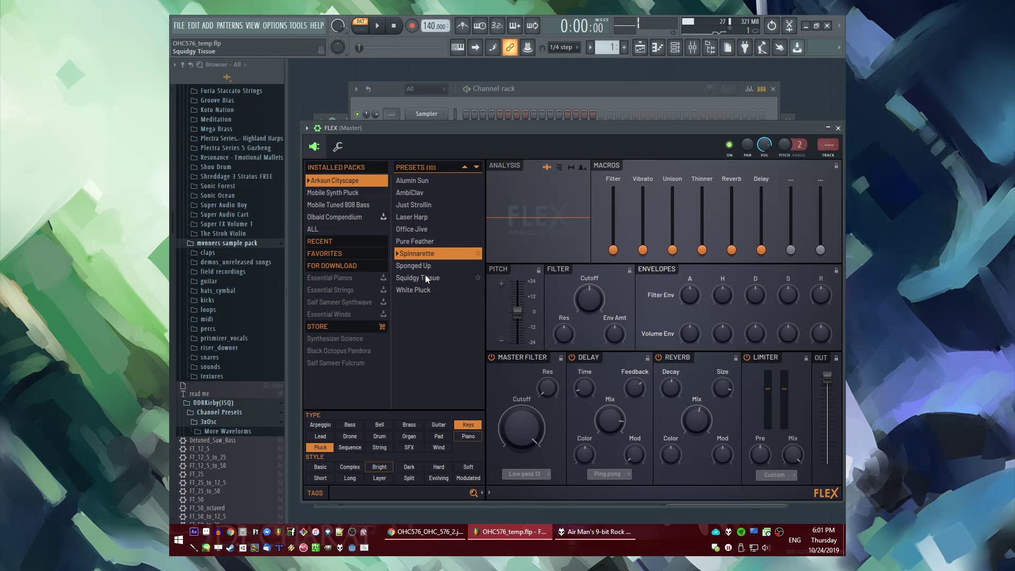
pyautogui.click(424, 267)
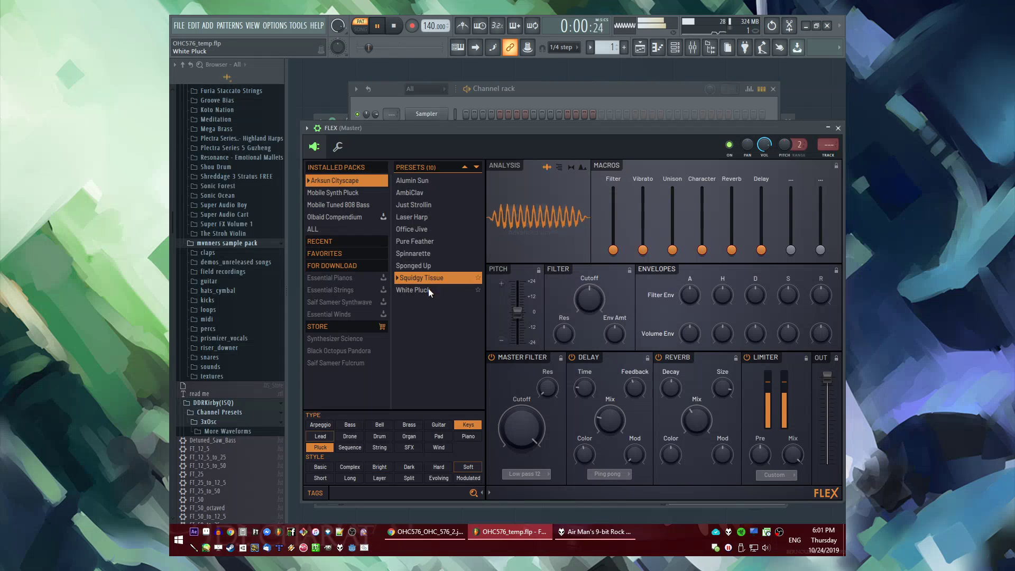
pyautogui.click(428, 288)
# Compare the AmbiClav and Just Strollin presets and load Office Jive in FLEX
pyautogui.click(420, 183)
pyautogui.click(420, 191)
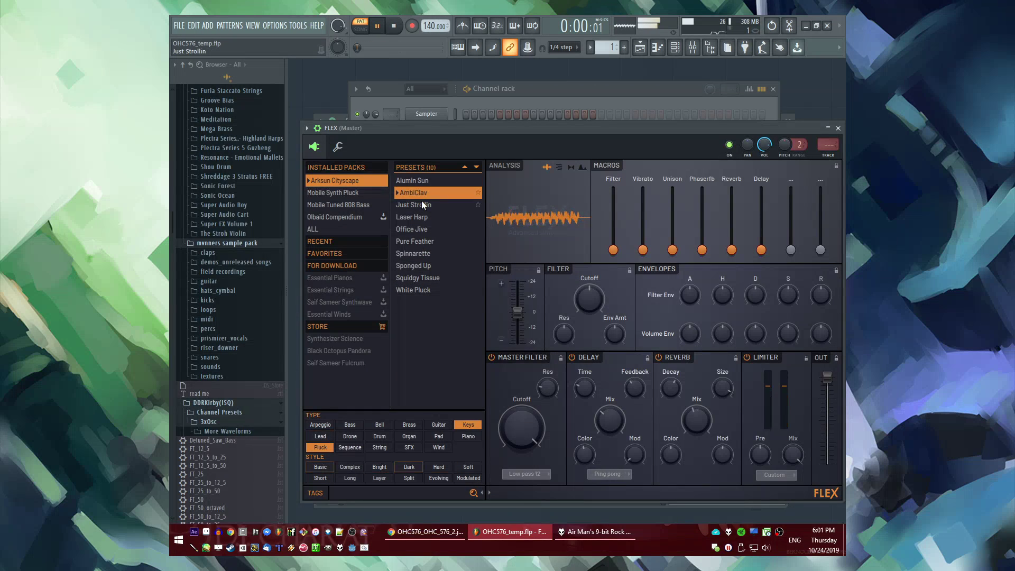
pyautogui.click(421, 204)
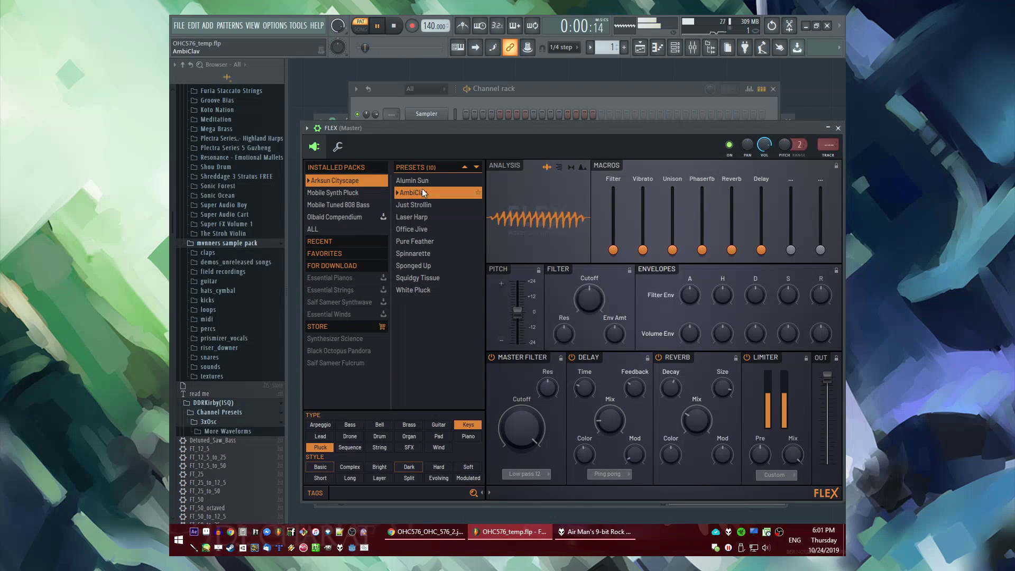
pyautogui.click(429, 229)
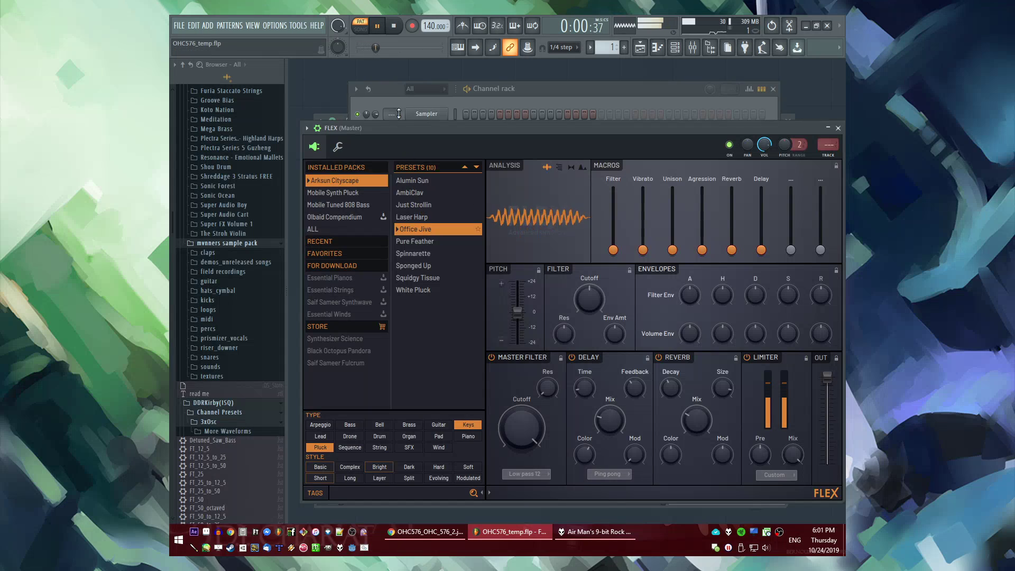
# Add an Alchemy channel and load its A Forest Gnome Dancing preset
pyautogui.click(209, 25)
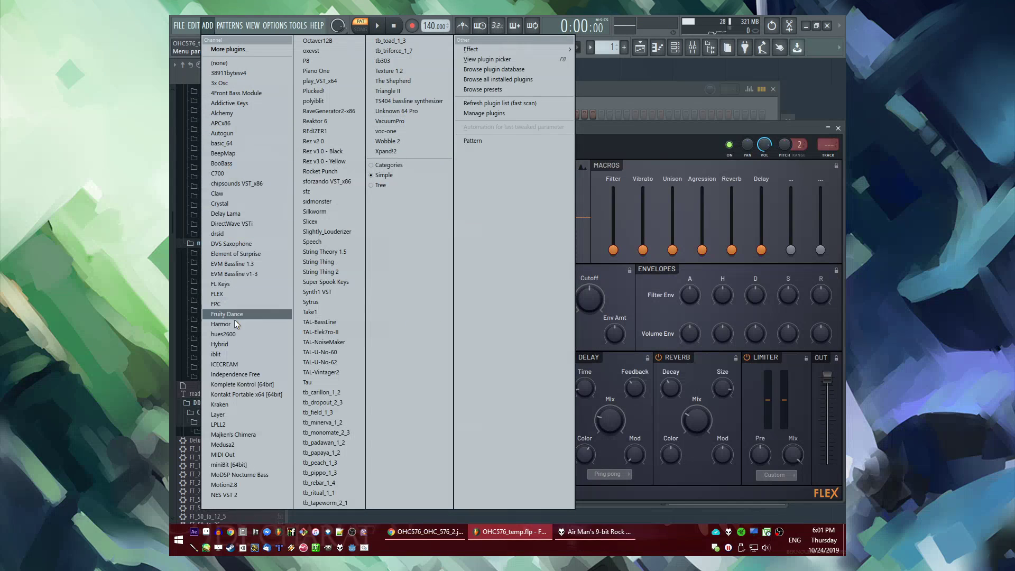
pyautogui.click(254, 114)
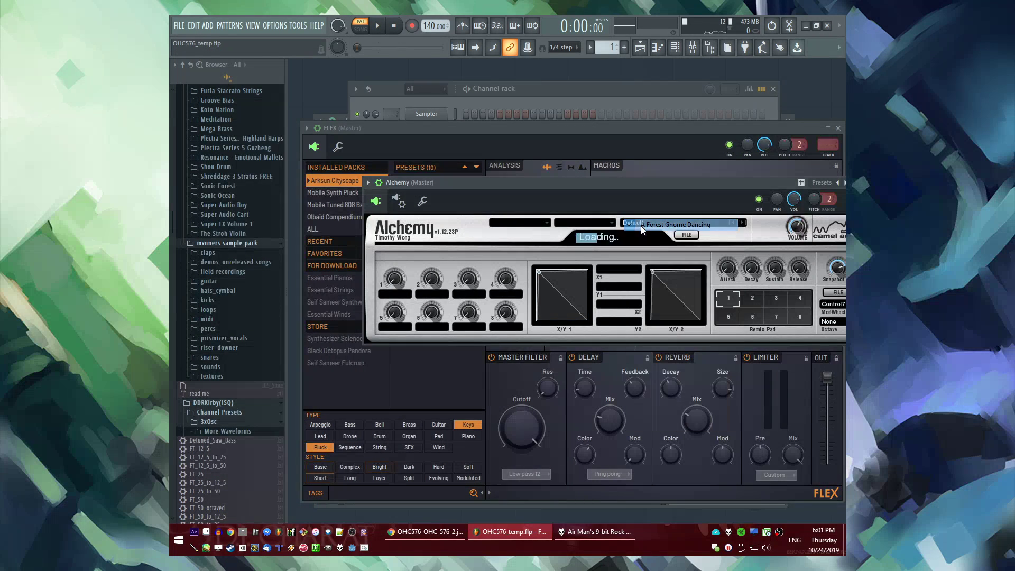
pyautogui.click(207, 25)
pyautogui.click(208, 25)
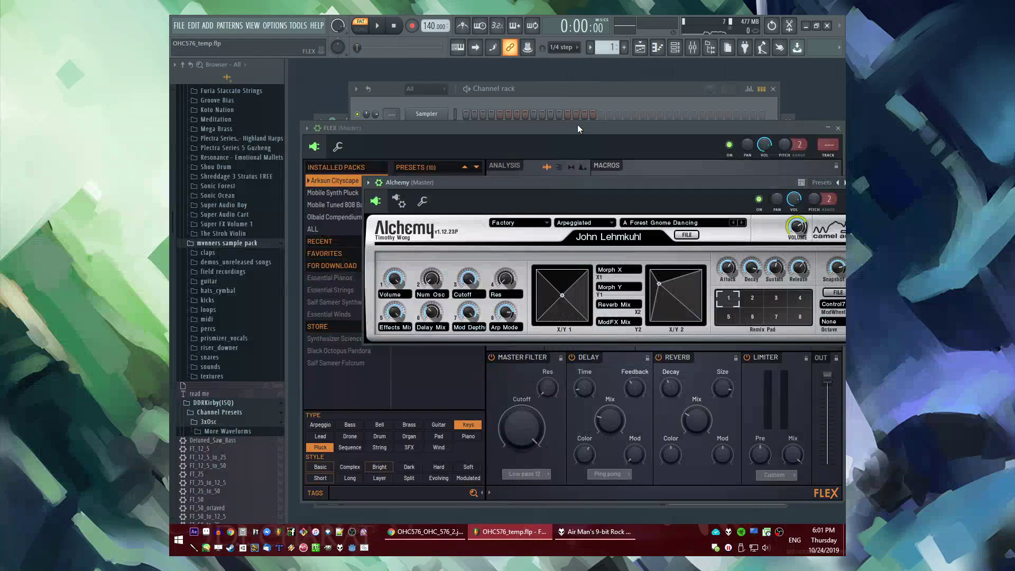
# Add an Independence Free instrument channel to the channel rack
pyautogui.click(555, 90)
pyautogui.click(208, 25)
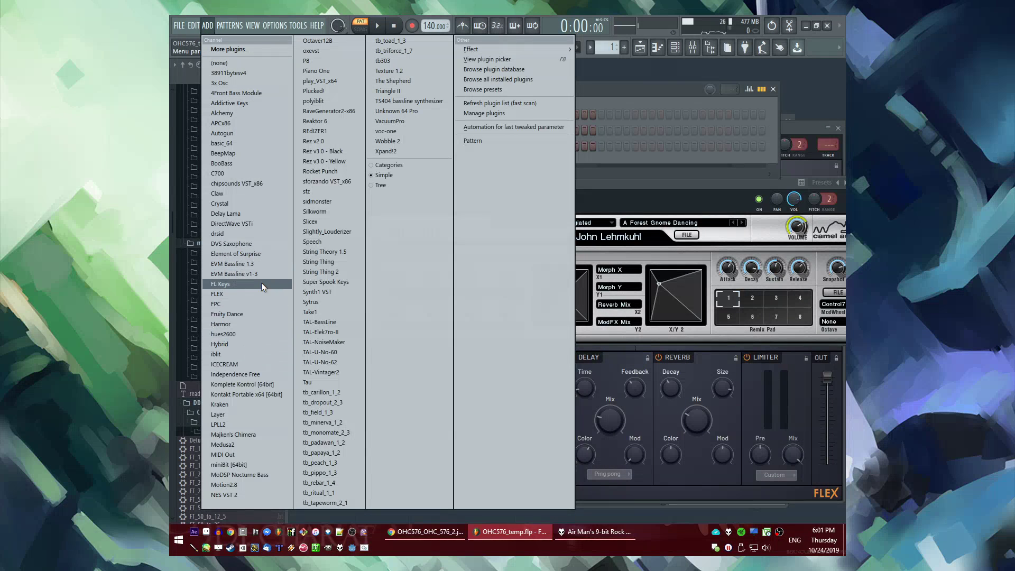
pyautogui.click(250, 376)
# Recheck the second forest picture in Chrome, return to FL Studio and open the Independence Free channel's piano roll
pyautogui.click(417, 532)
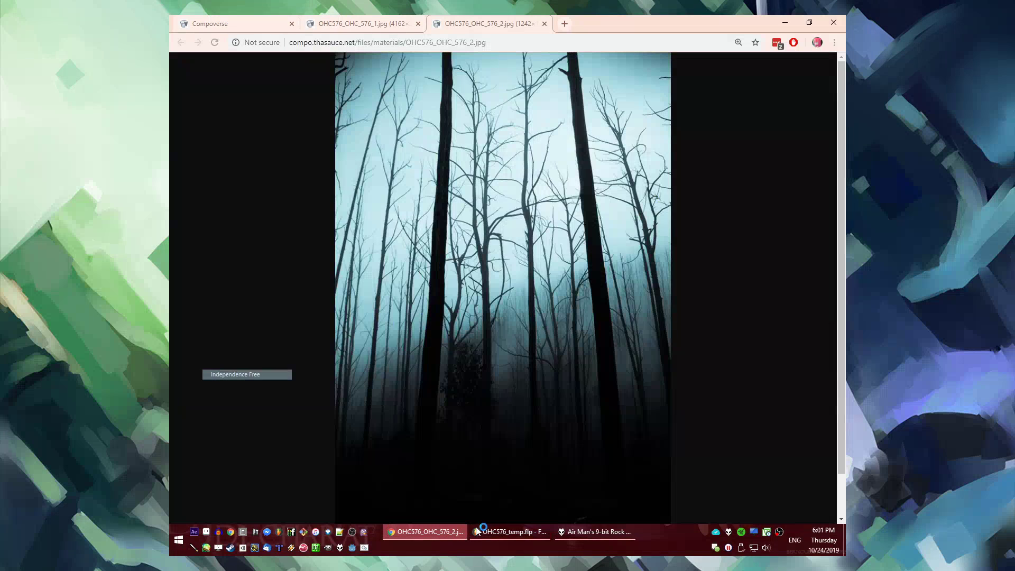
pyautogui.click(492, 529)
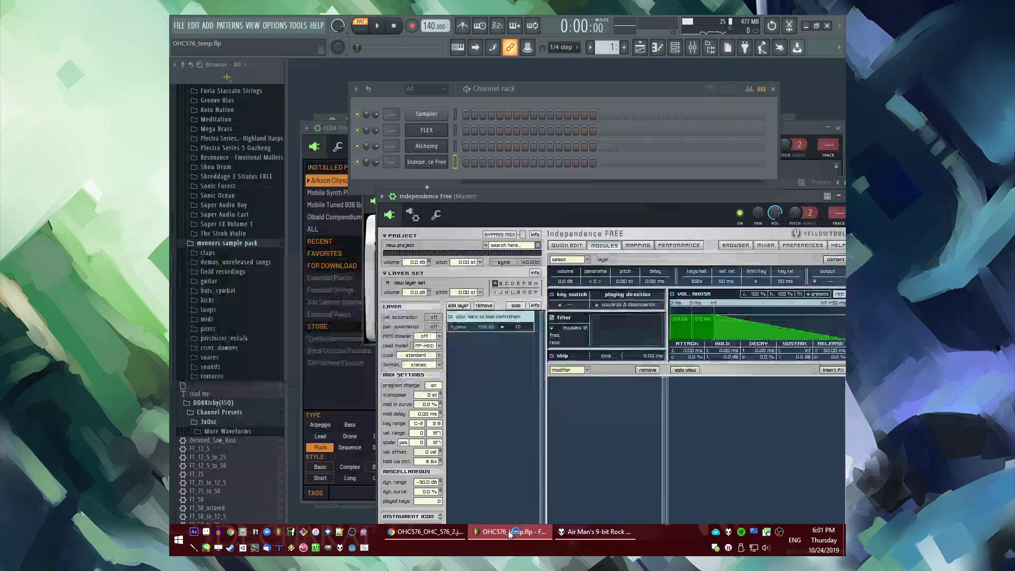
pyautogui.rightClick(446, 158)
pyautogui.click(462, 163)
# Try out short notes such as G#4 and C5 at the start of the Independence Free piano roll, erasing each one
pyautogui.moveTo(332, 296); pyautogui.dragTo(332, 275)
pyautogui.rightClick(367, 275)
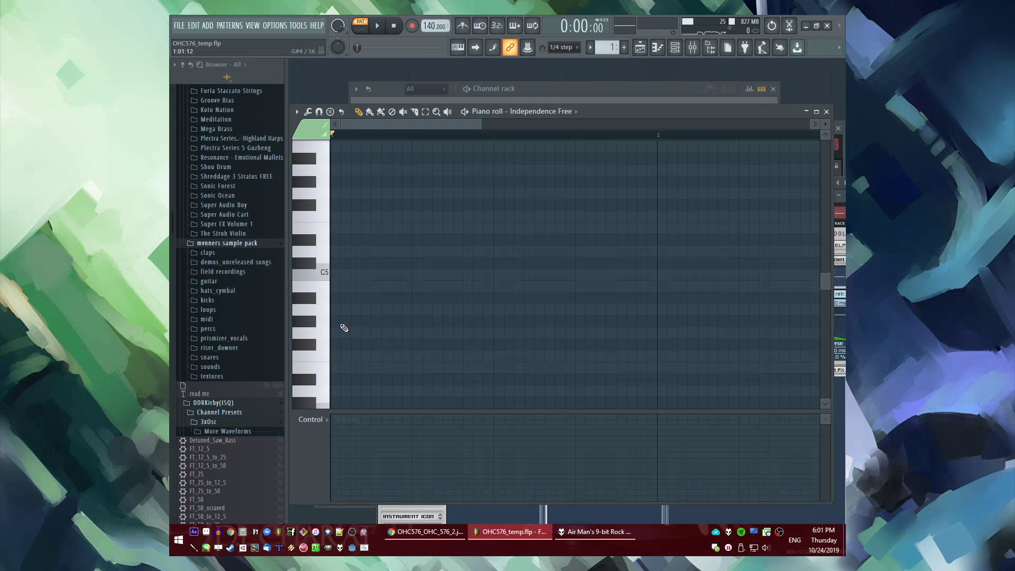
pyautogui.click(341, 325)
pyautogui.rightClick(351, 326)
pyautogui.click(353, 325)
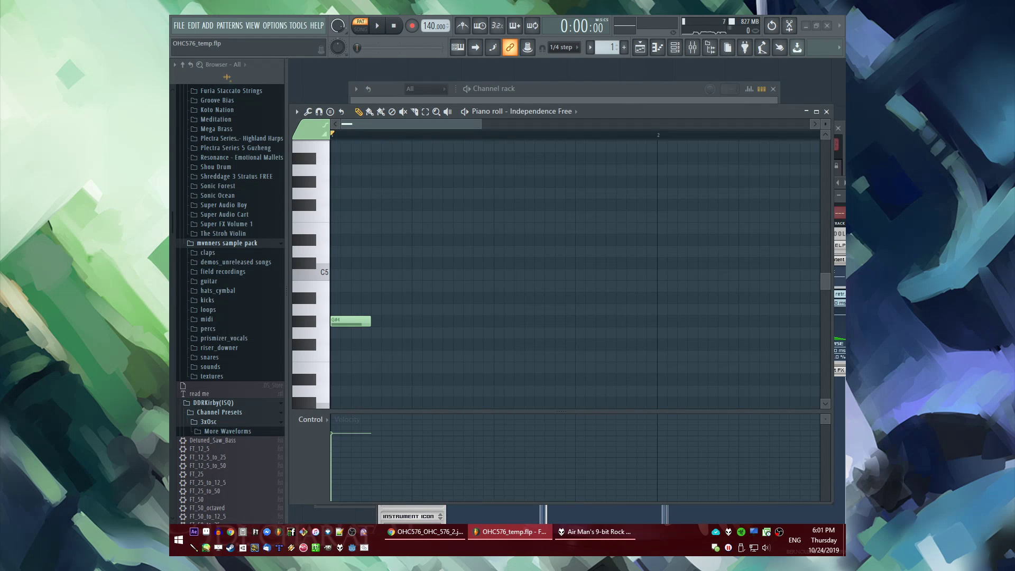
pyautogui.rightClick(349, 321)
pyautogui.click(349, 273)
pyautogui.rightClick(349, 272)
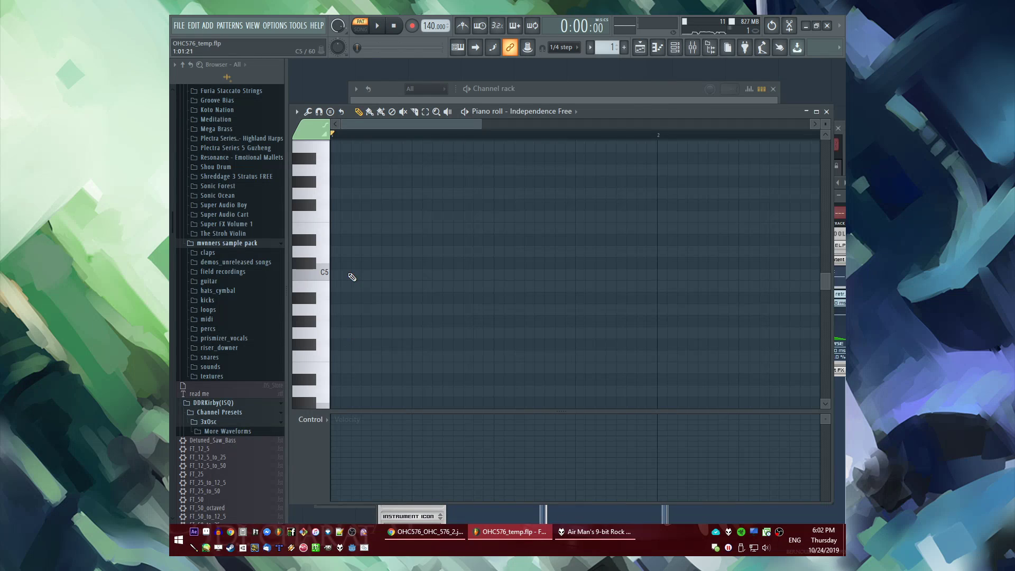
# Place short C5, D5 and G5 notes at the start of bar 1 and play the chord back
pyautogui.click(352, 277)
pyautogui.click(353, 240)
pyautogui.scroll(1, 353, 240)
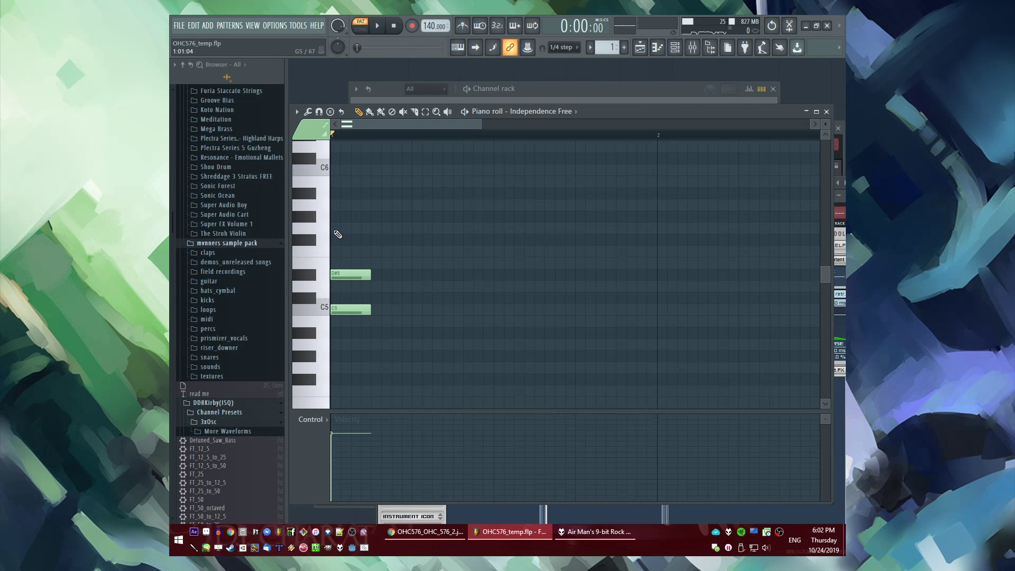
pyautogui.click(337, 229)
pyautogui.moveTo(336, 275); pyautogui.dragTo(337, 287)
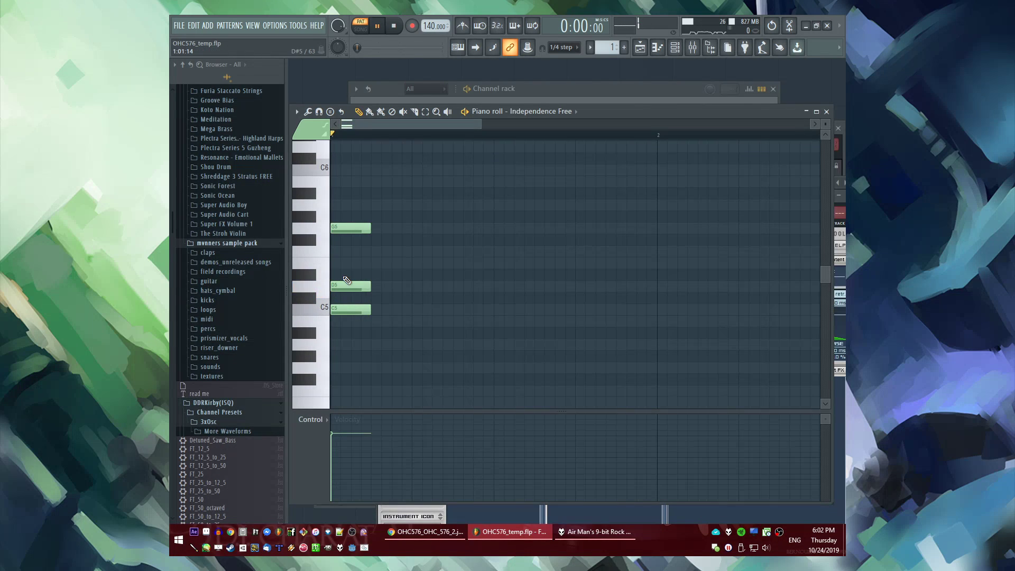
pyautogui.press('space')
pyautogui.press('space')
# Stretch the chord to fill bar 1, replace its D5 note with D#5, and play it
pyautogui.hotkey('ctrl', 'a')
pyautogui.moveTo(369, 229); pyautogui.dragTo(657, 254)
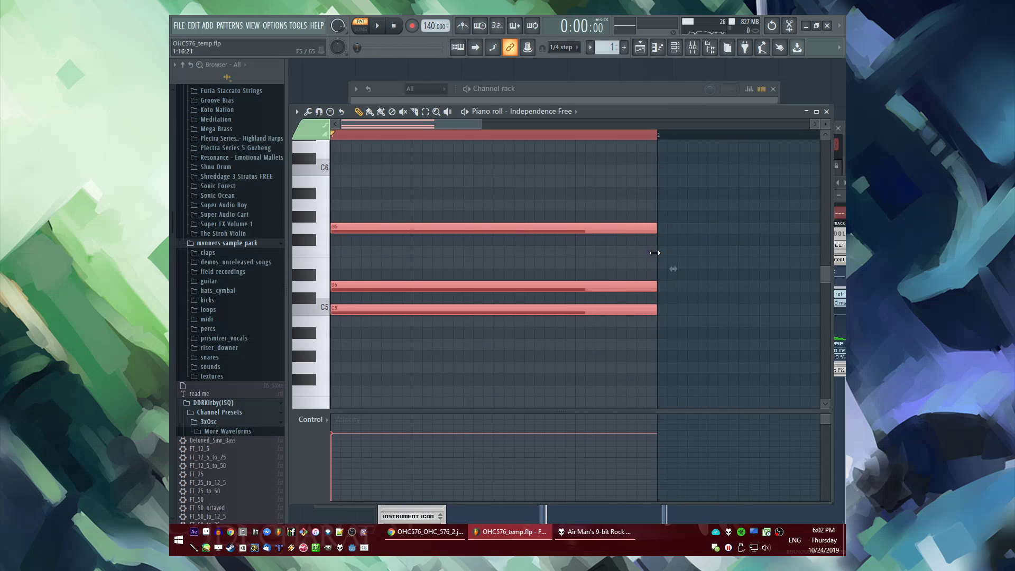
pyautogui.rightClick(600, 287)
pyautogui.moveTo(397, 276); pyautogui.dragTo(335, 274)
pyautogui.press('space')
pyautogui.scroll(-3, 369, 268)
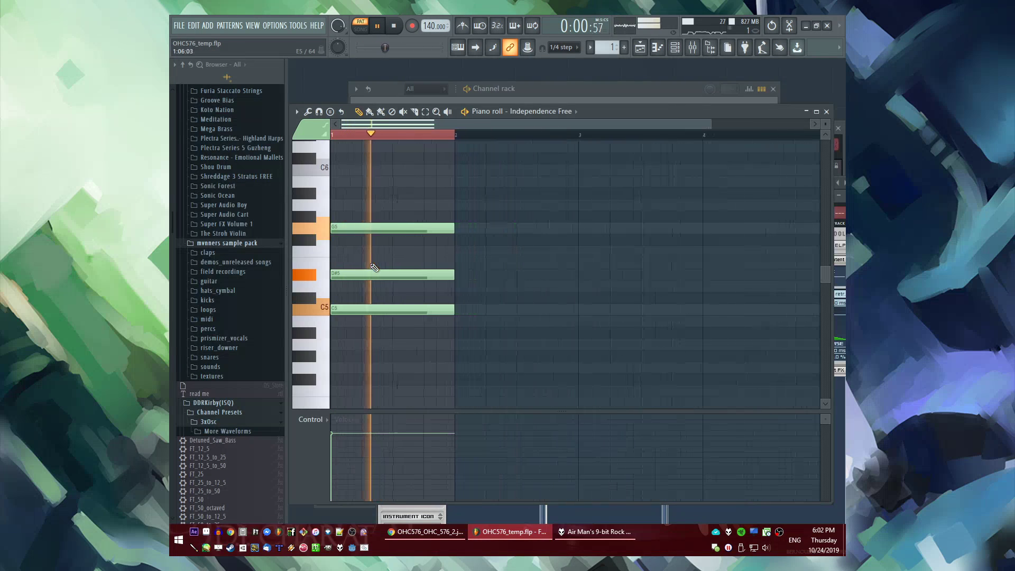
pyautogui.press('space')
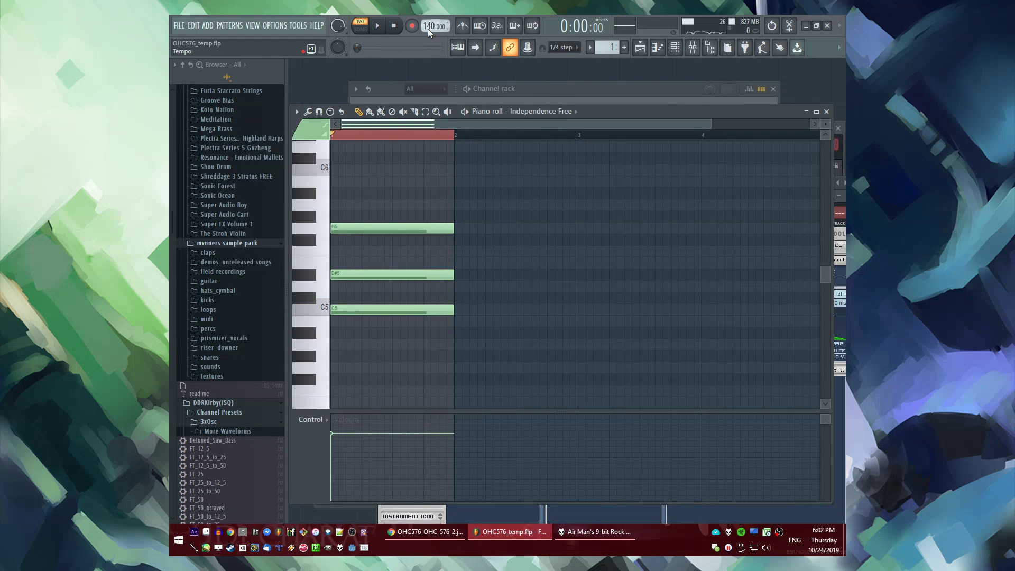
# Set the project tempo to 80 BPM and play the chord at that speed
pyautogui.rightClick(429, 29)
pyautogui.click(536, 50)
pyautogui.click(463, 26)
pyautogui.press('space')
pyautogui.rightClick(430, 27)
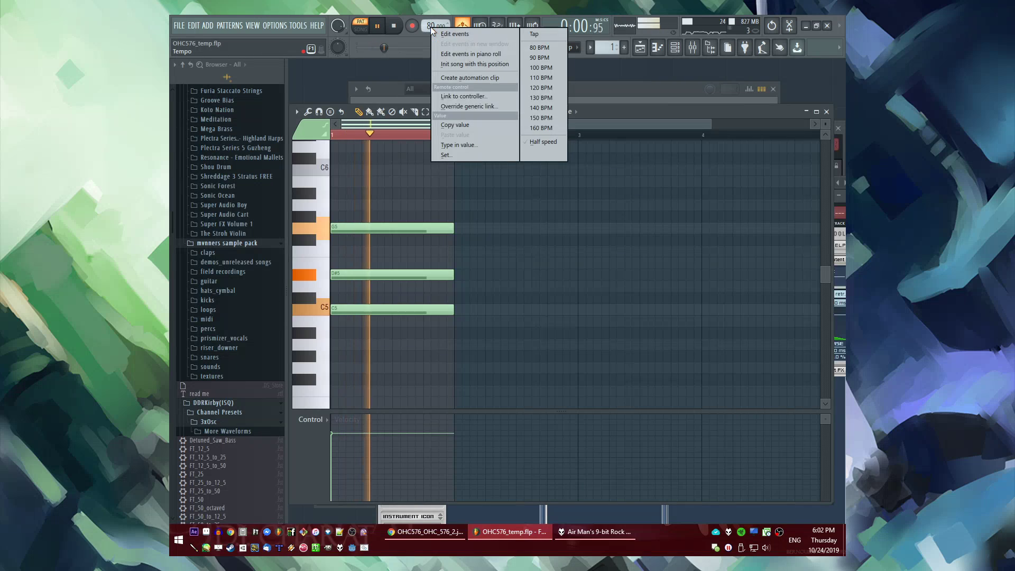
pyautogui.press('Escape')
pyautogui.press('space')
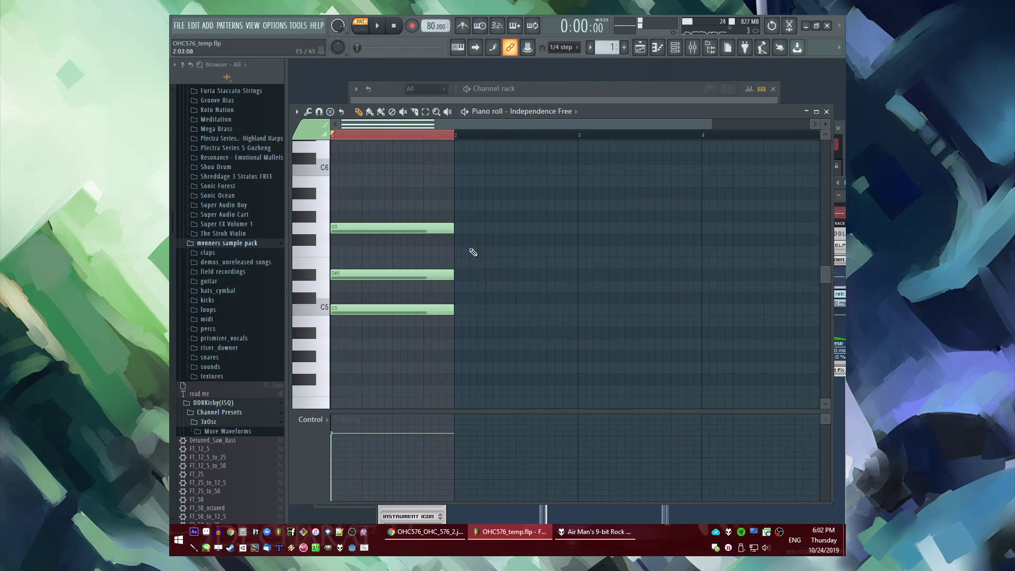
# Duplicate the chord into bar 2 with F5 replacing G5, and clear the time selection for full playback
pyautogui.hotkey('ctrl', 'a')
pyautogui.hotkey('ctrl', 'b')
pyautogui.hotkey('ctrl', 'd')
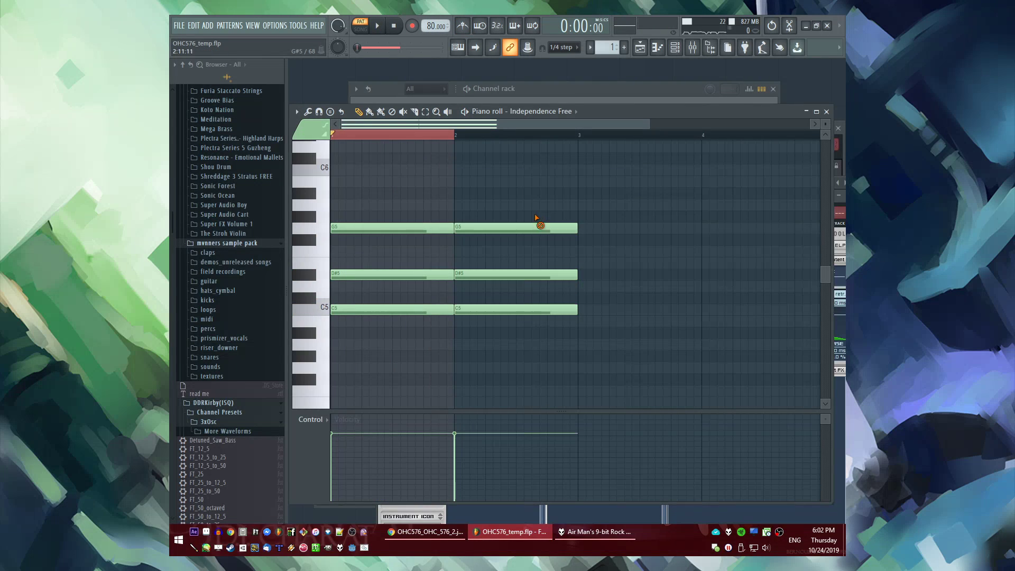
pyautogui.rightClick(464, 227)
pyautogui.moveTo(461, 252); pyautogui.dragTo(453, 251)
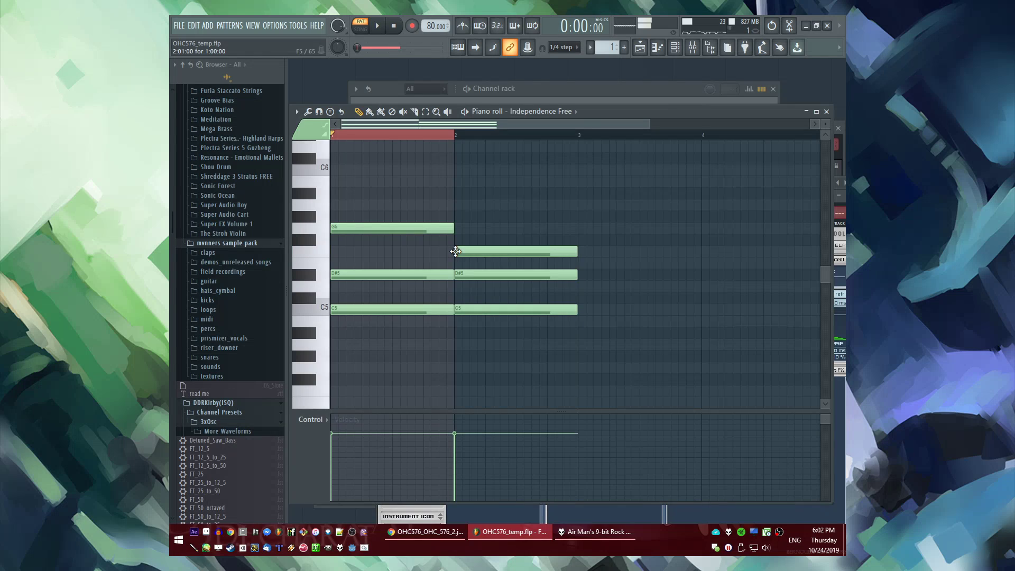
pyautogui.doubleClick(448, 135)
pyautogui.moveTo(446, 136); pyautogui.dragTo(260, 146)
pyautogui.press('space')
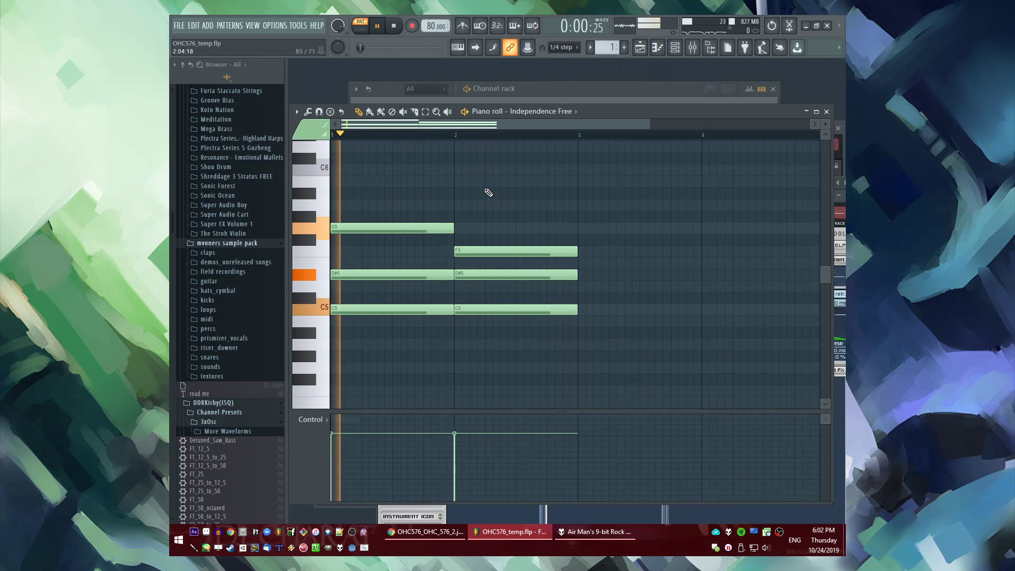
# Replace the bar 2 chord's C5 and D#5 notes with A#4 and G#4, and play the progression
pyautogui.rightClick(485, 307)
pyautogui.click(457, 333)
pyautogui.press('space')
pyautogui.rightClick(466, 275)
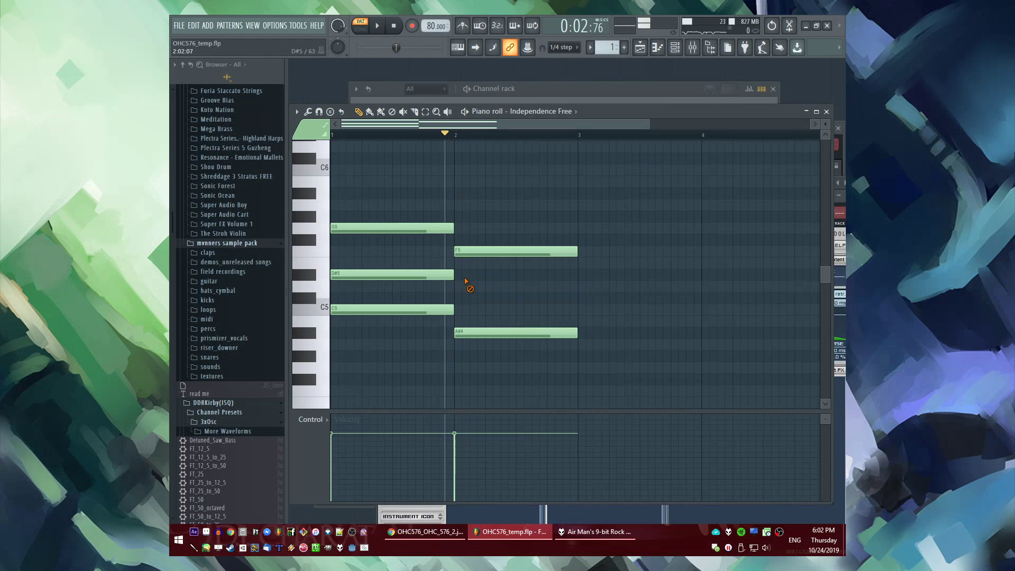
pyautogui.click(458, 356)
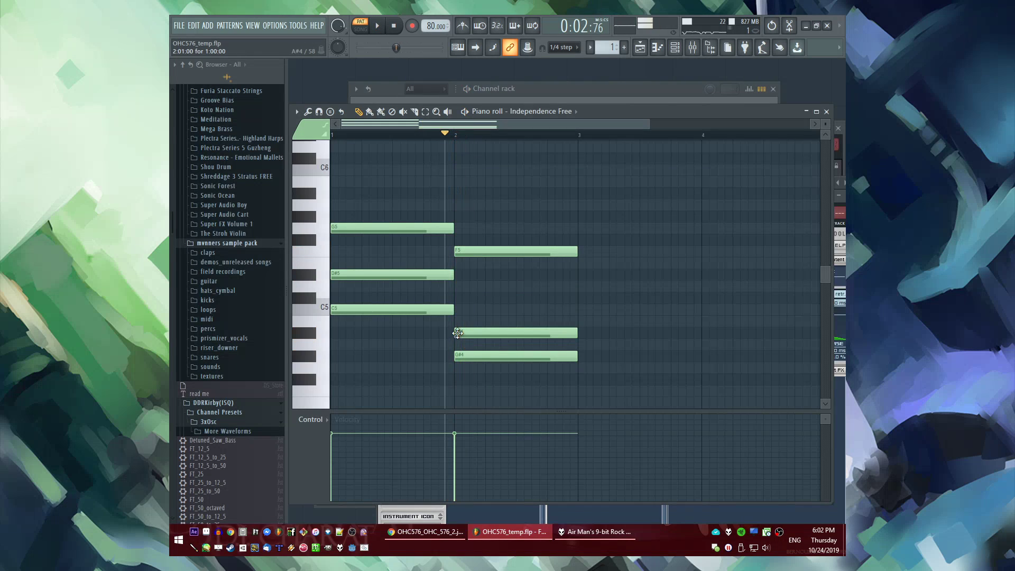
pyautogui.click(379, 137)
pyautogui.press('space')
# Revoice the bar 2 chord as A#4, D#5 and G5, removing G#4, and play it back
pyautogui.moveTo(456, 251); pyautogui.dragTo(455, 227)
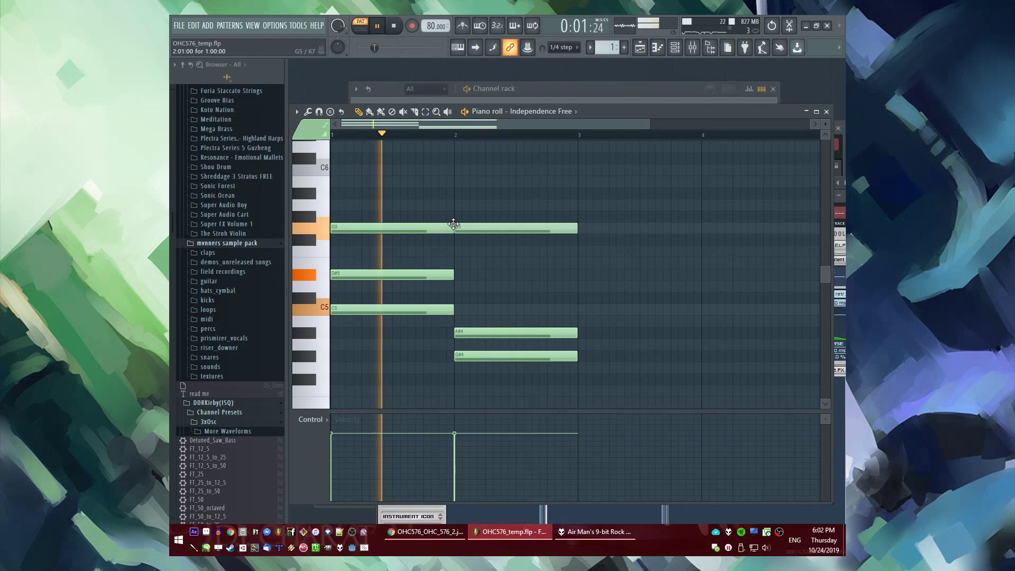
pyautogui.rightClick(465, 357)
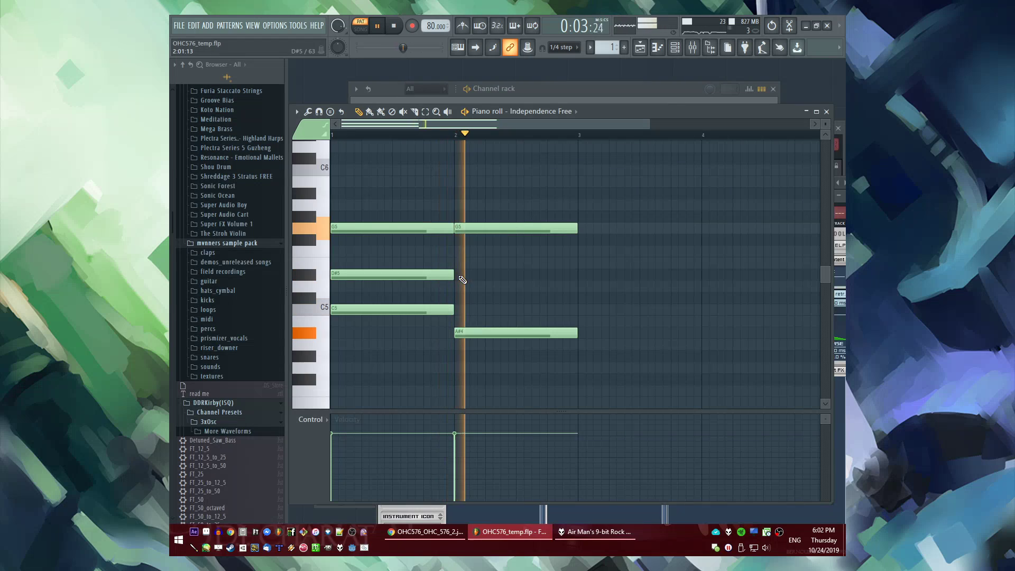
pyautogui.click(456, 274)
pyautogui.press('space')
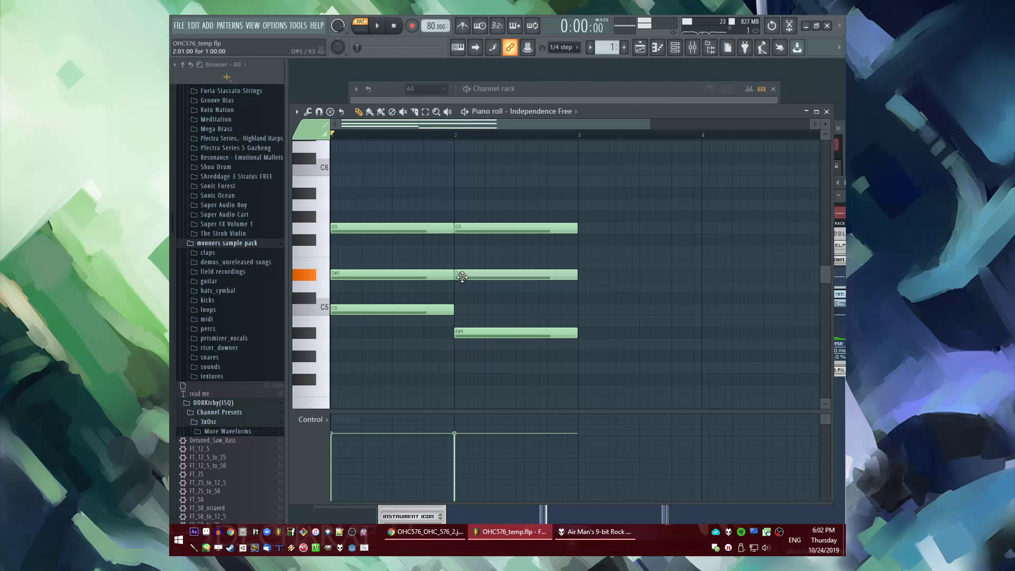
pyautogui.click(454, 133)
pyautogui.press('space')
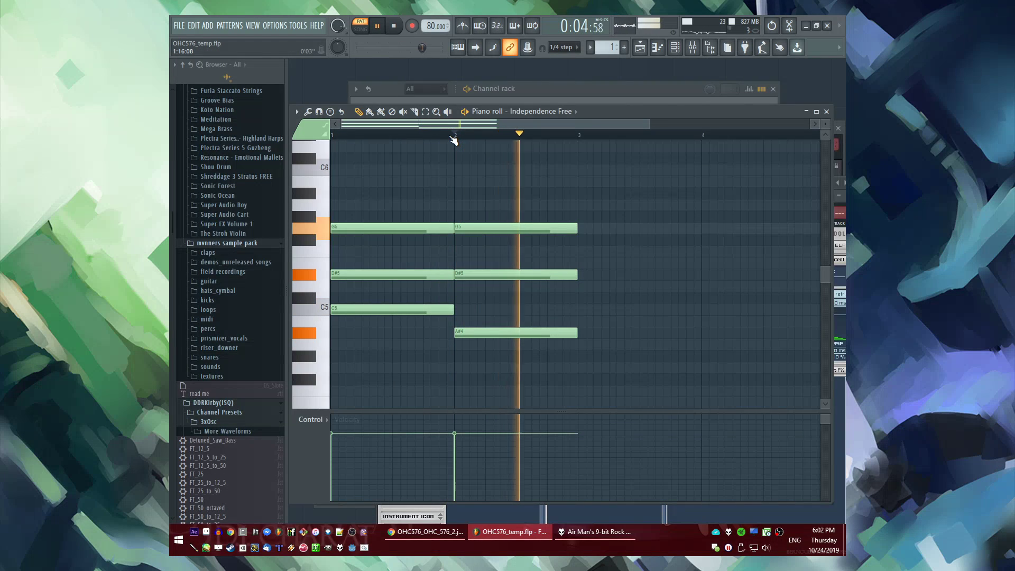
# Load the Simple Pad Two synthesizer instrument into the Independence Free channel and audition it with the chords
pyautogui.press('F6')
pyautogui.click(436, 162)
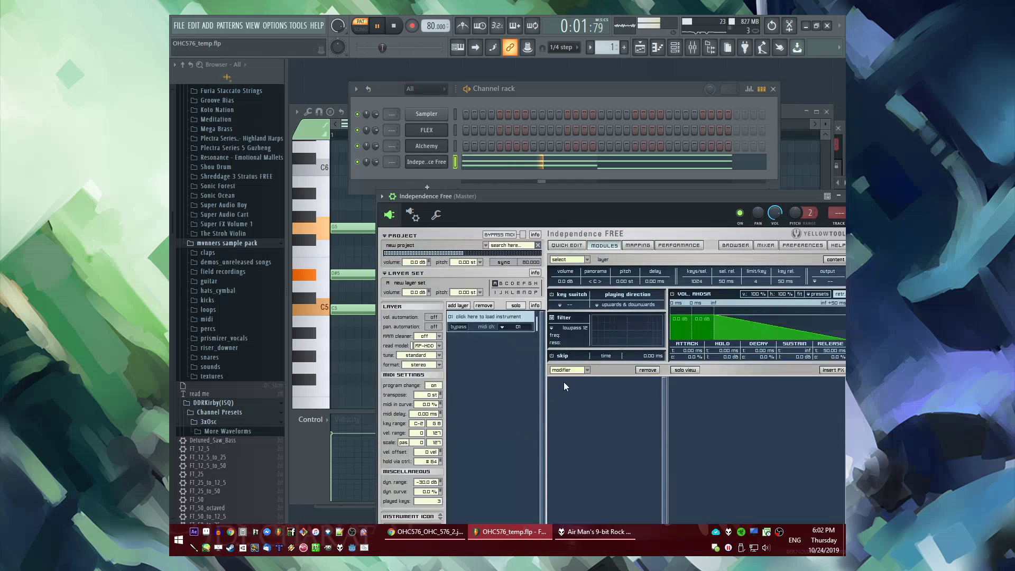
pyautogui.press('space')
pyautogui.click(468, 317)
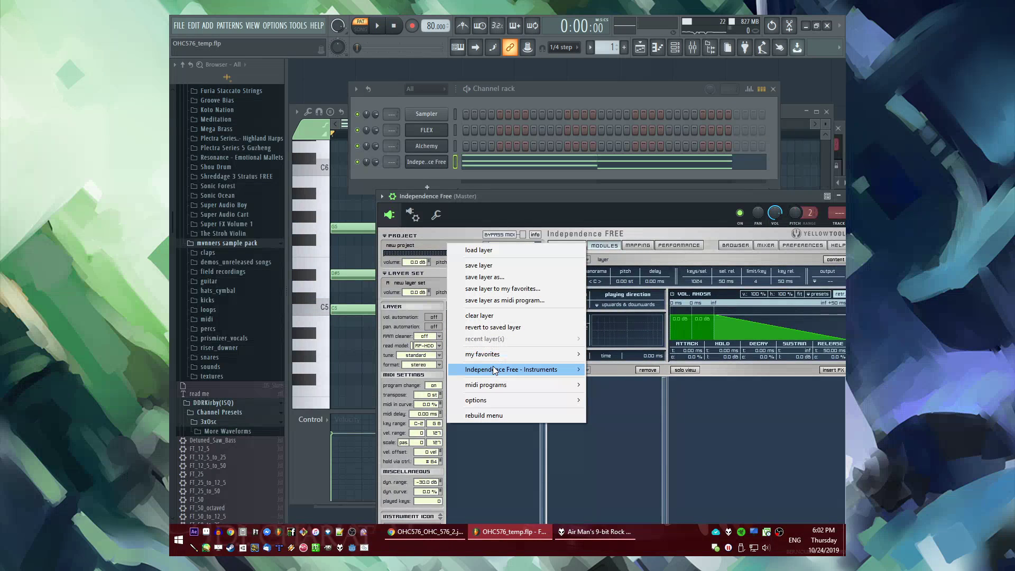
pyautogui.moveTo(493, 366)
pyautogui.moveTo(405, 394)
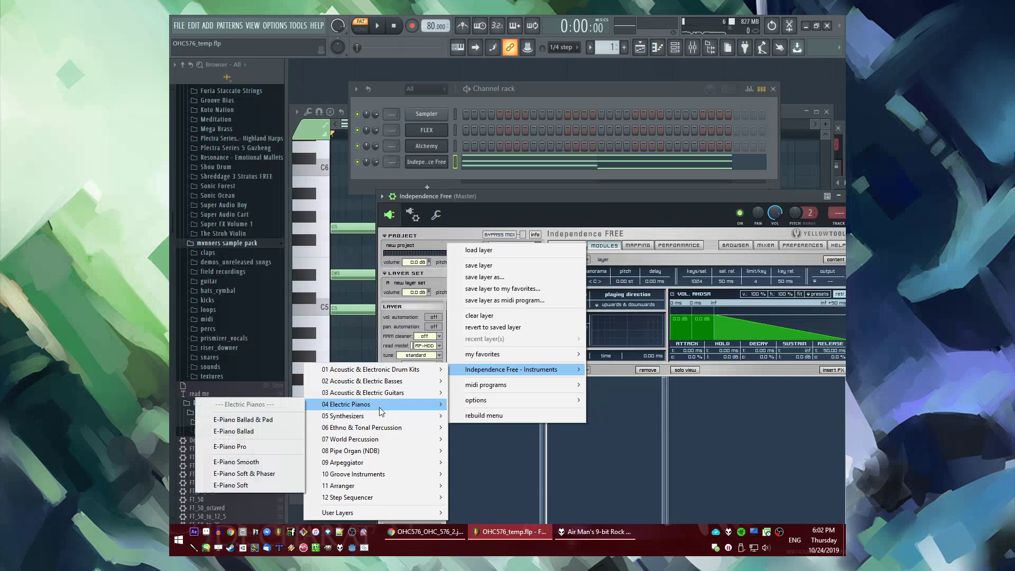
pyautogui.moveTo(363, 423)
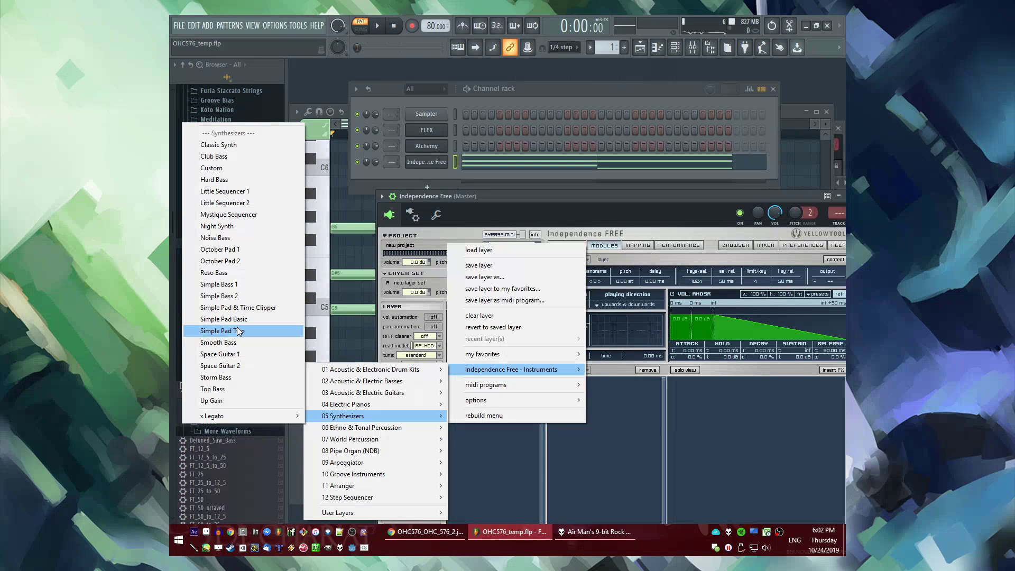
pyautogui.click(238, 330)
pyautogui.press('space')
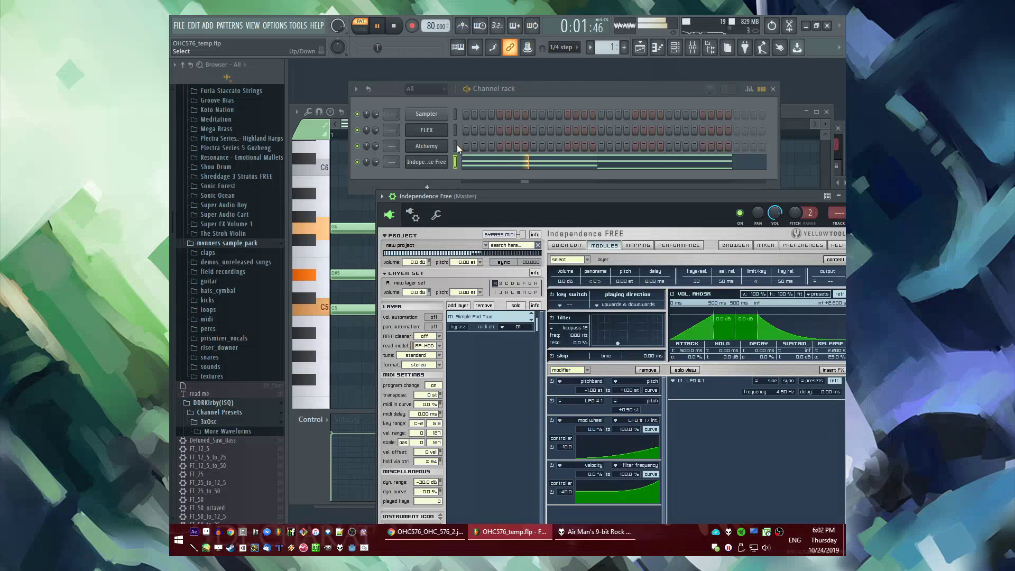
pyautogui.press('space')
# Add a second Independence Free instrument channel to the channel rack
pyautogui.click(455, 161)
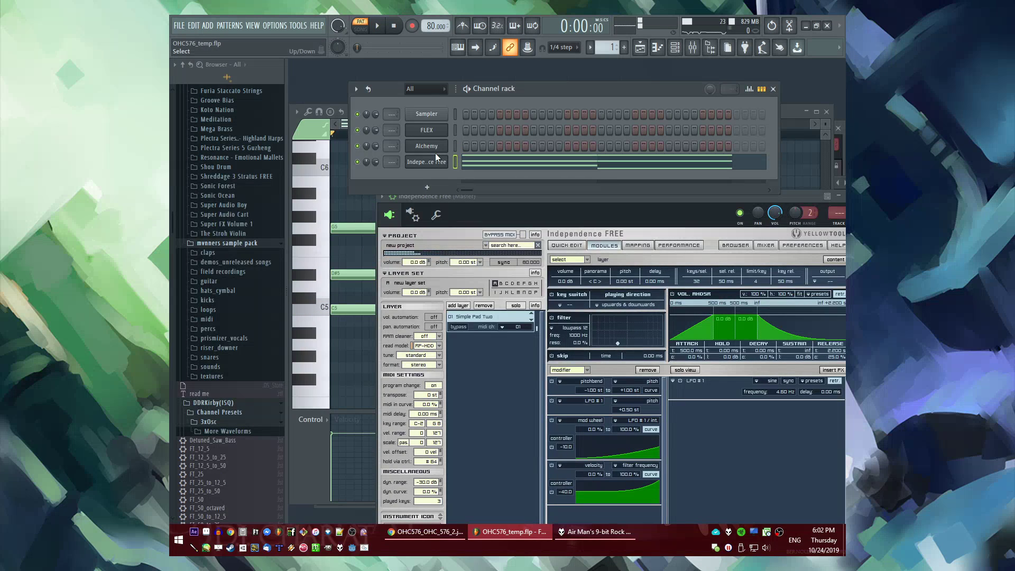
pyautogui.click(207, 25)
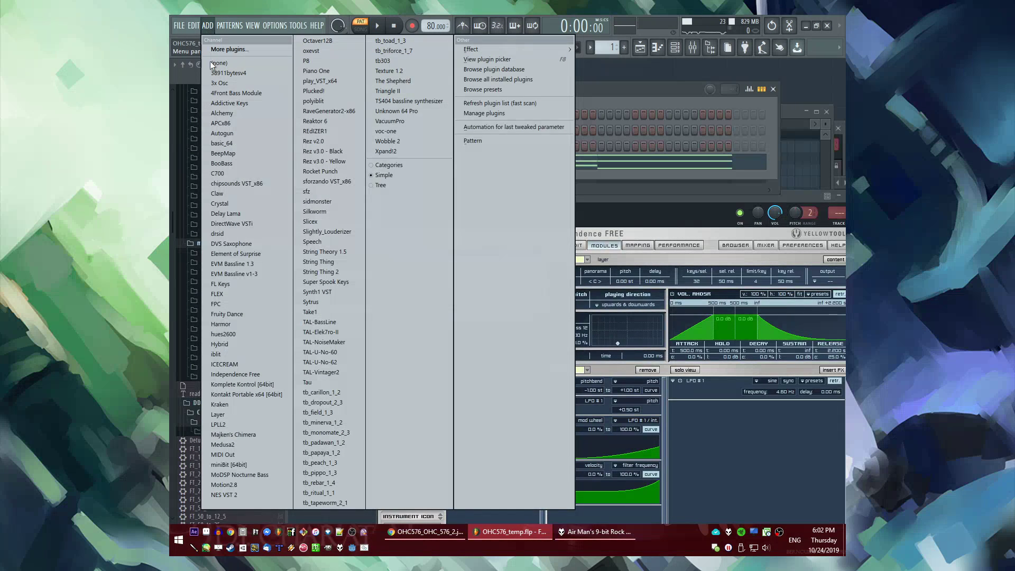
pyautogui.click(248, 374)
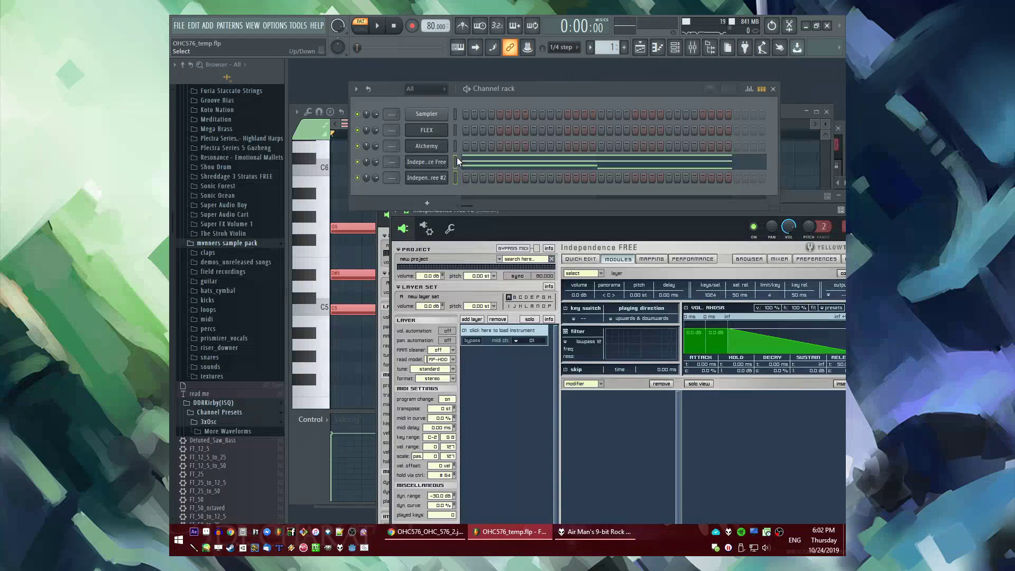
# Create an empty second pattern and place Pattern 1 at bar 1 of Track 4 in the playlist
pyautogui.press('F4')
pyautogui.press('F5')
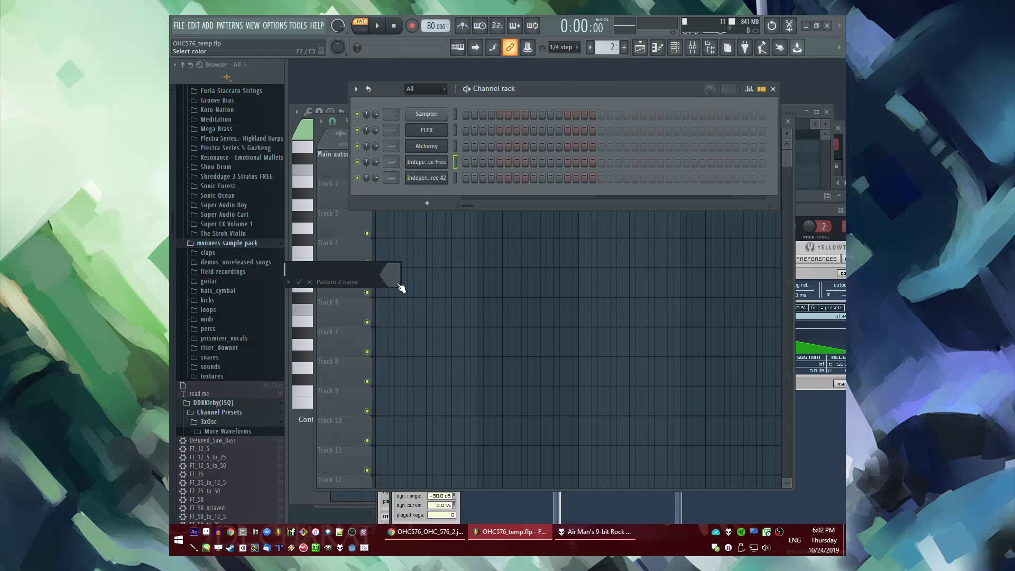
pyautogui.click(400, 284)
pyautogui.rightClick(400, 283)
pyautogui.scroll(7, 614, 48)
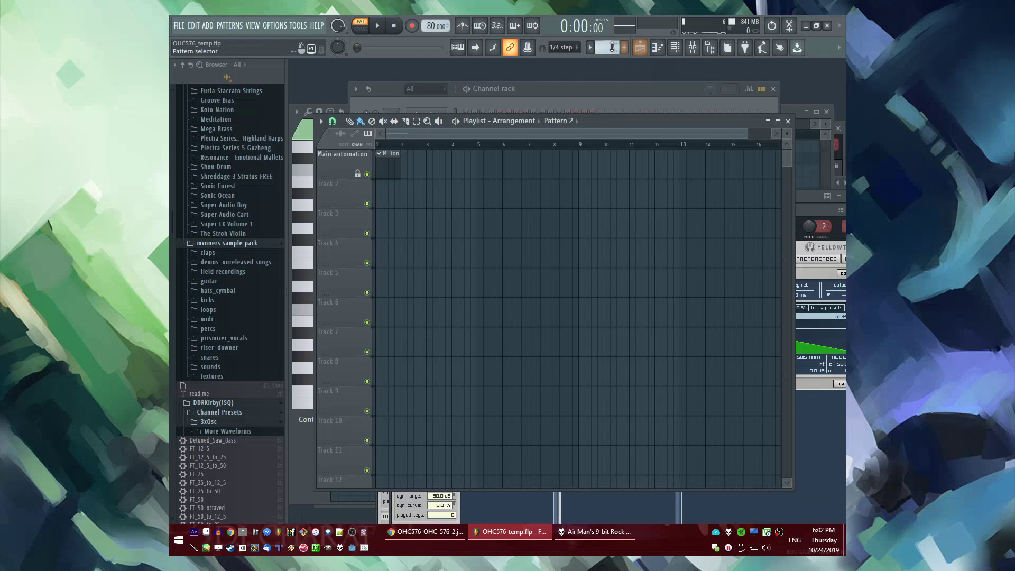
pyautogui.moveTo(565, 166); pyautogui.dragTo(370, 261)
pyautogui.rightClick(389, 244)
pyautogui.scroll(-8, 613, 47)
pyautogui.click(387, 259)
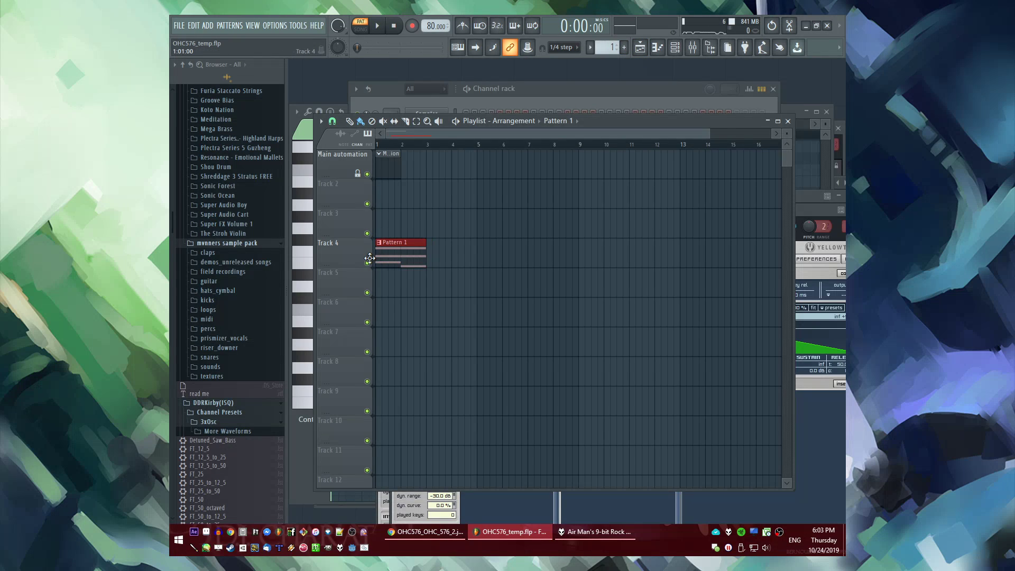
# Switch to the empty Pattern 2 and place it at bar 1 of playlist Track 5
pyautogui.press('F4')
pyautogui.press('Return')
pyautogui.click(377, 287)
# Enable the first two steps of the Independence Free #2 channel in Pattern 2 and start playback
pyautogui.press('F6')
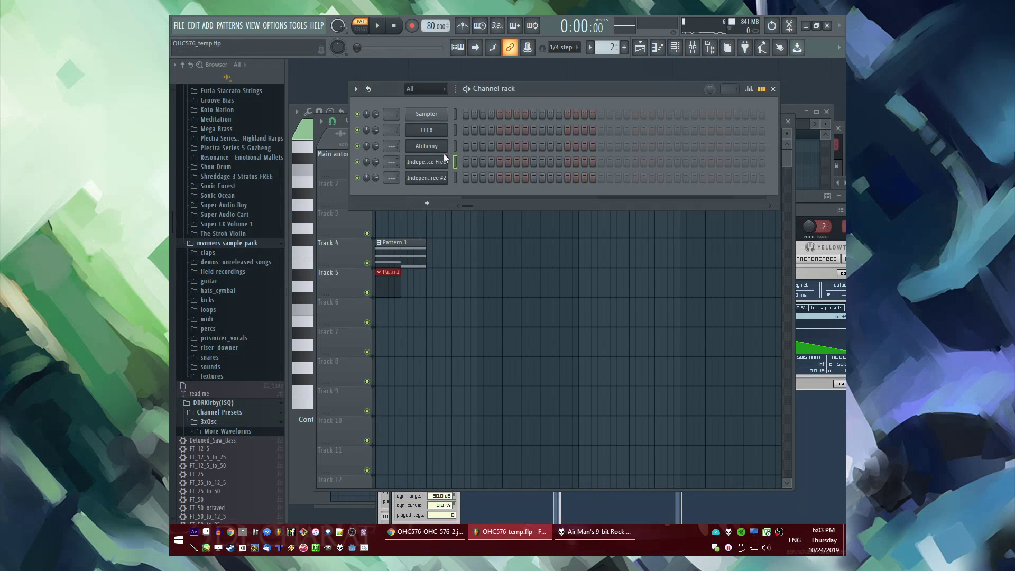
pyautogui.click(436, 180)
pyautogui.moveTo(468, 177); pyautogui.dragTo(474, 178)
pyautogui.press('space')
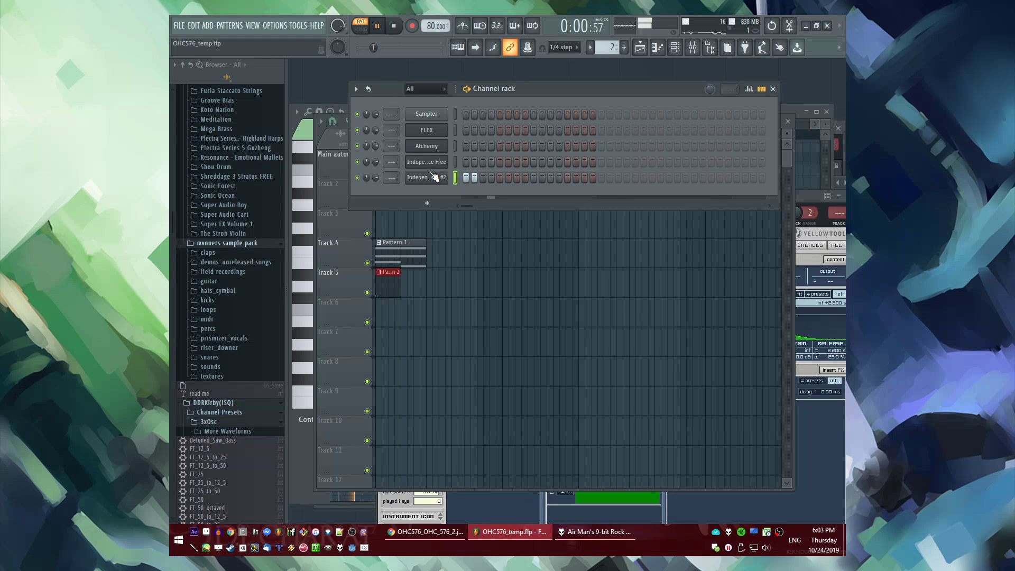
# Stop playback and load the Acoustic Guitar Spanish & Reverb instrument into Independence Free #2
pyautogui.click(435, 177)
pyautogui.press('space')
pyautogui.click(535, 247)
pyautogui.moveTo(496, 383)
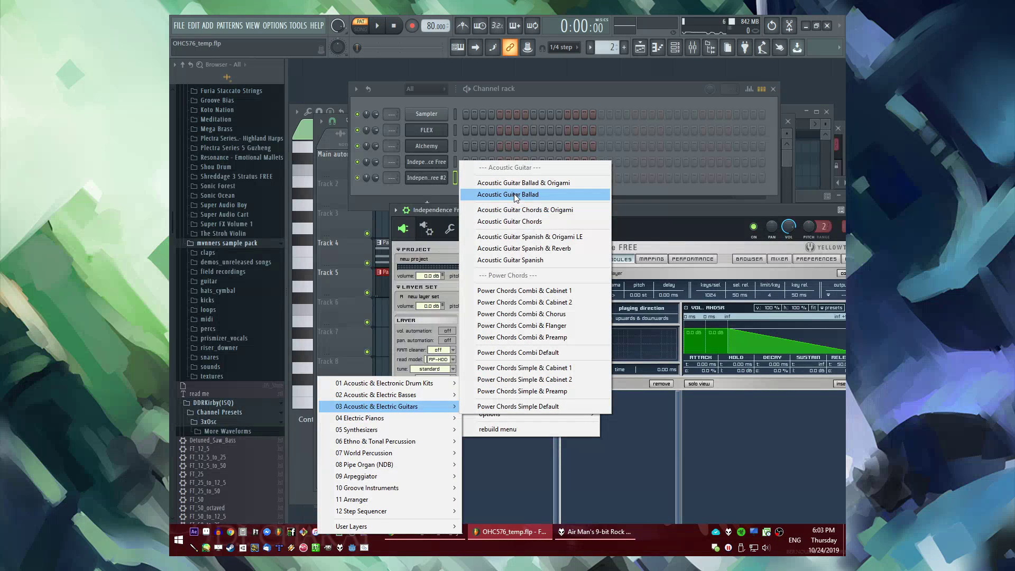
pyautogui.click(517, 248)
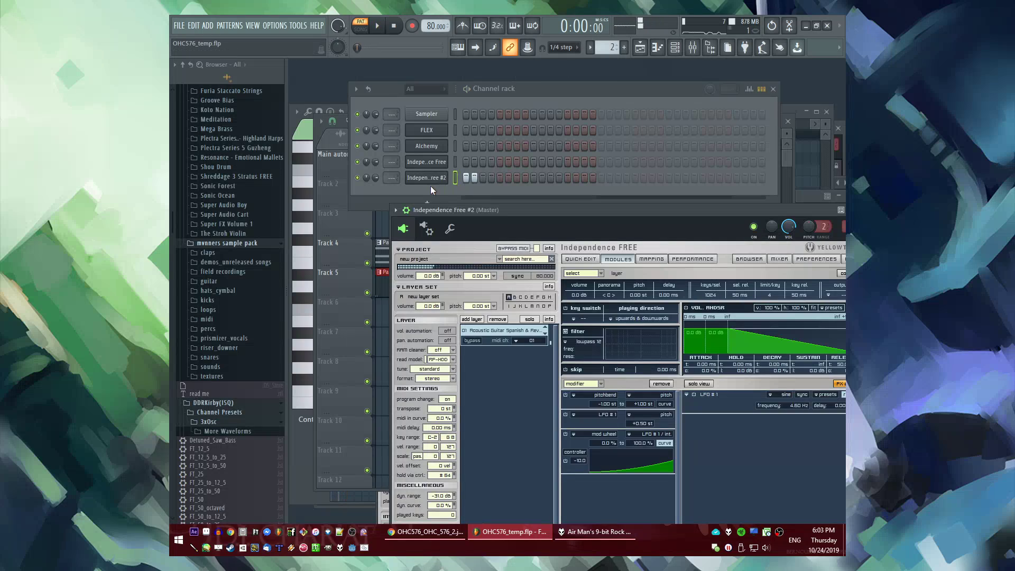
# Look through the guitar samples of the mvnners sample pack in the browser, collapsing the Impact Soundworks folder
pyautogui.click(208, 281)
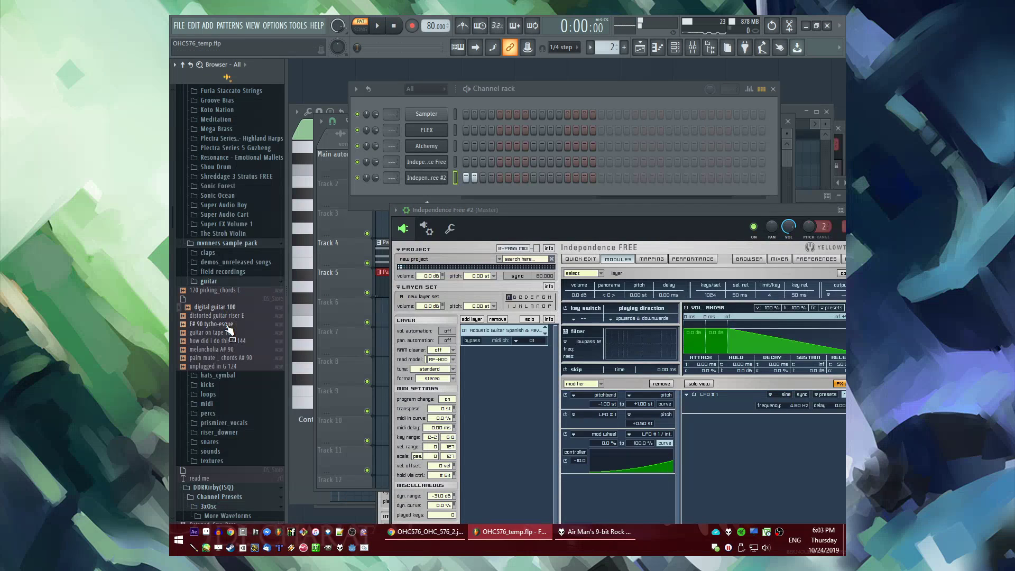
pyautogui.scroll(8, 220, 246)
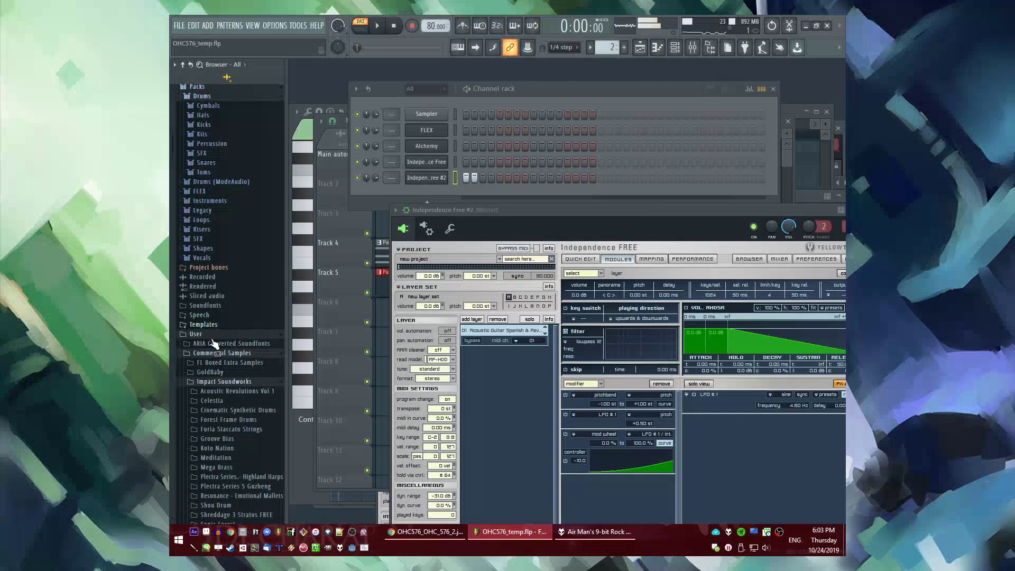
pyautogui.click(209, 382)
pyautogui.scroll(-4, 214, 366)
pyautogui.scroll(-6, 229, 238)
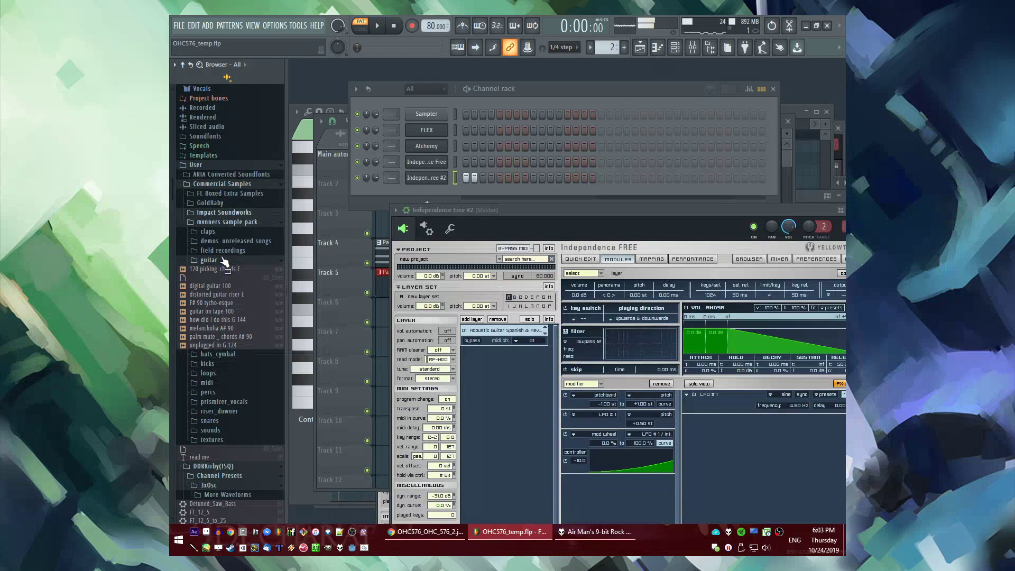
pyautogui.click(229, 261)
pyautogui.click(229, 261)
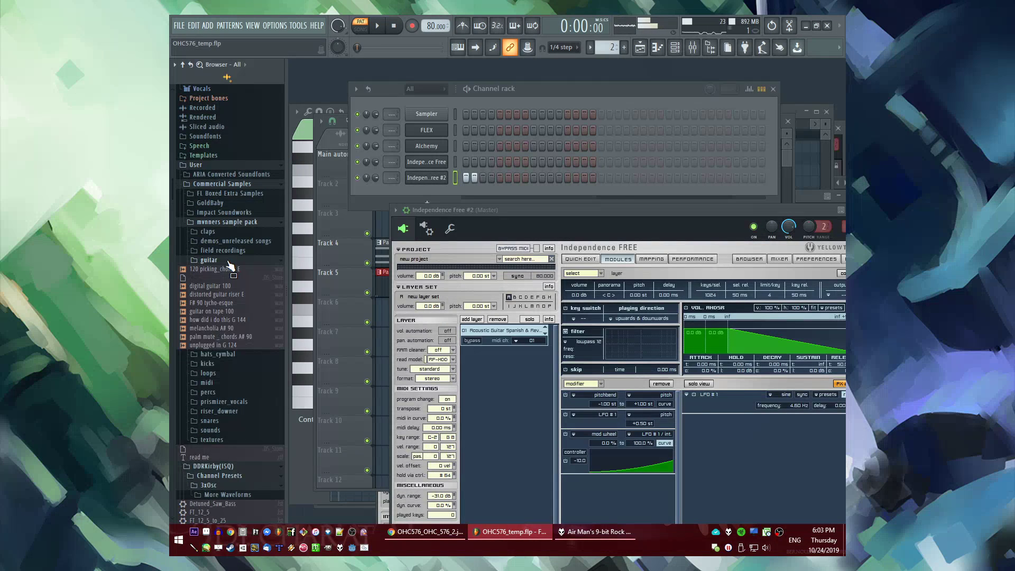
# Close the mvnners guitar folder and open the Bonus Loops of Acoustic Revolutions Vol 1 under Impact Soundworks
pyautogui.click(229, 261)
pyautogui.click(231, 213)
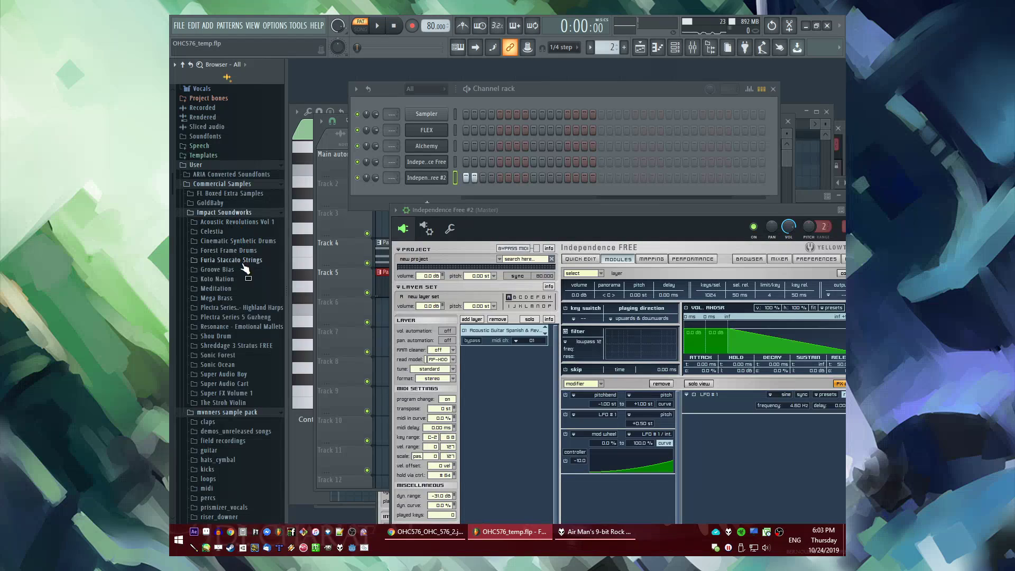
pyautogui.click(235, 222)
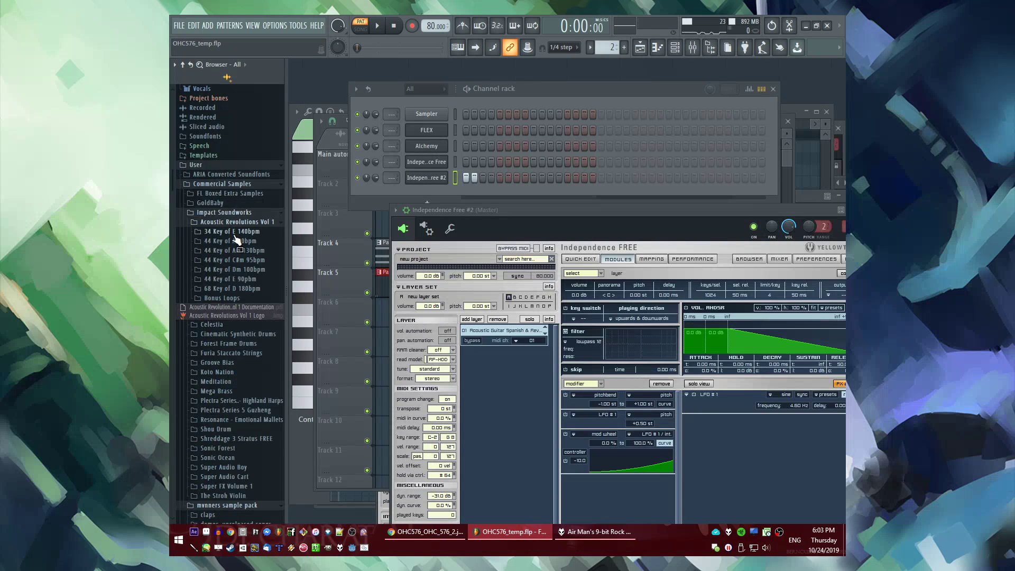
pyautogui.click(242, 300)
# Audition several 100bpm Dm screwdriver loops and hits from the Bonus Loops folder
pyautogui.click(231, 333)
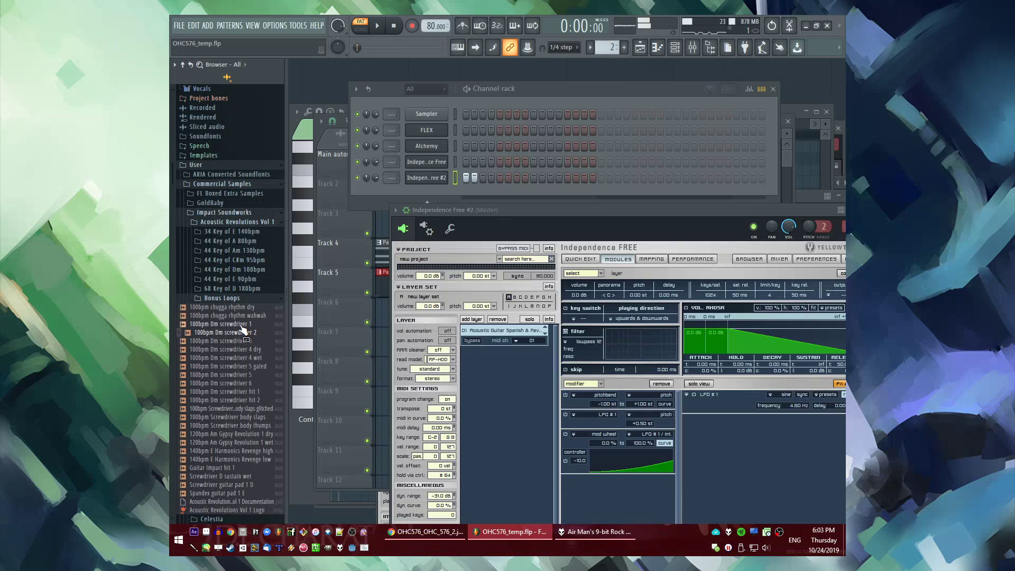
pyautogui.click(252, 383)
pyautogui.click(252, 400)
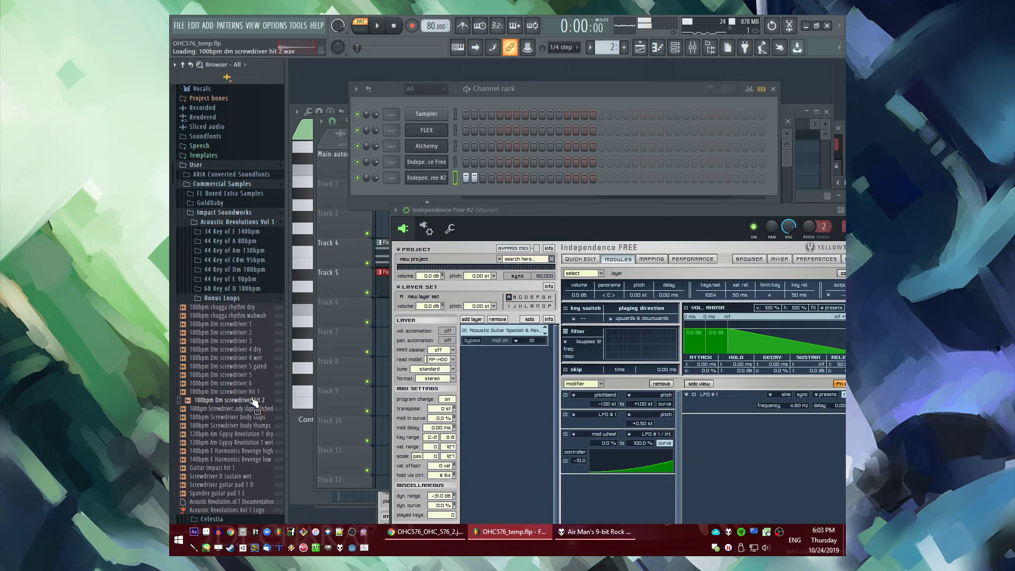
pyautogui.click(234, 386)
pyautogui.click(232, 358)
pyautogui.click(231, 325)
pyautogui.click(232, 341)
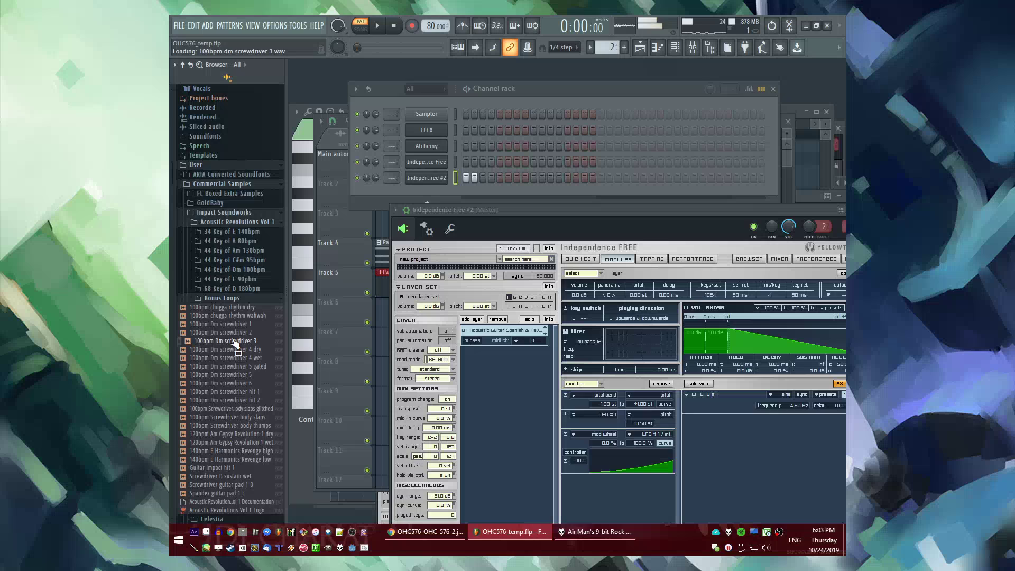
# Open the 44 Key of Dm 100bpm folder and audition its arp, chord and strum samples, including chord 3a and strum 6 soft b
pyautogui.click(238, 269)
pyautogui.click(243, 286)
pyautogui.scroll(-3, 247, 270)
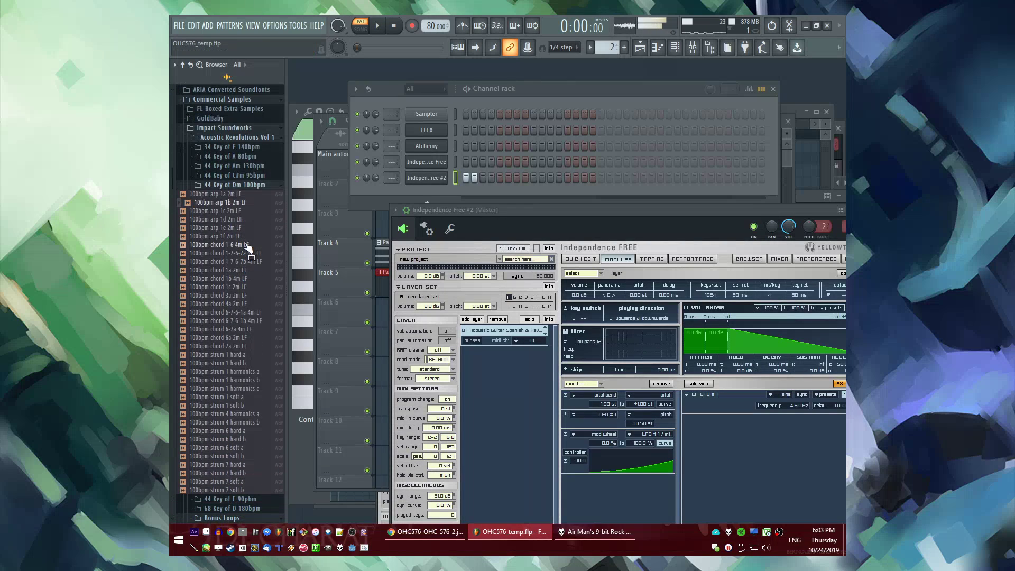
pyautogui.click(238, 294)
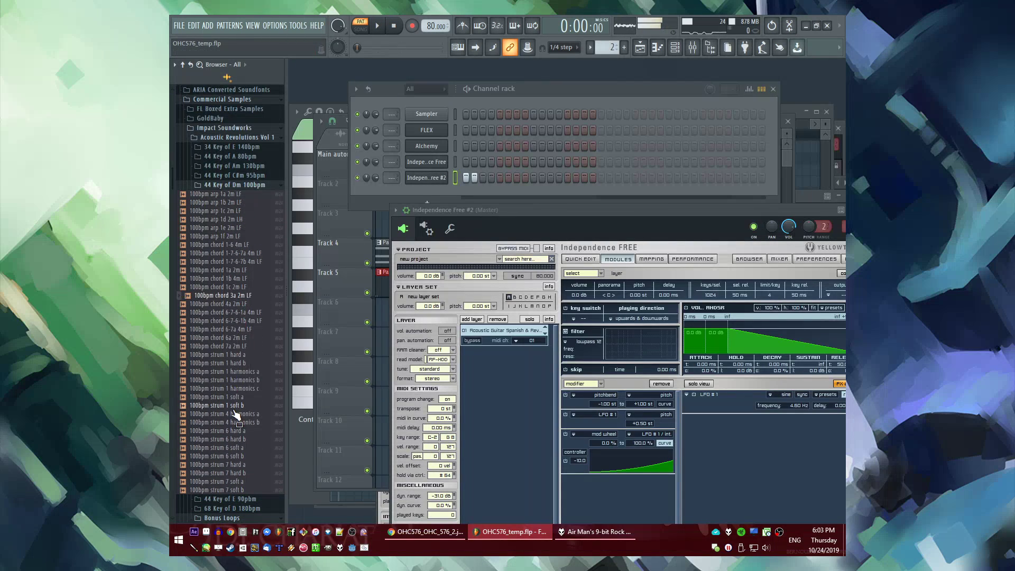
pyautogui.scroll(-10, 239, 414)
pyautogui.click(237, 186)
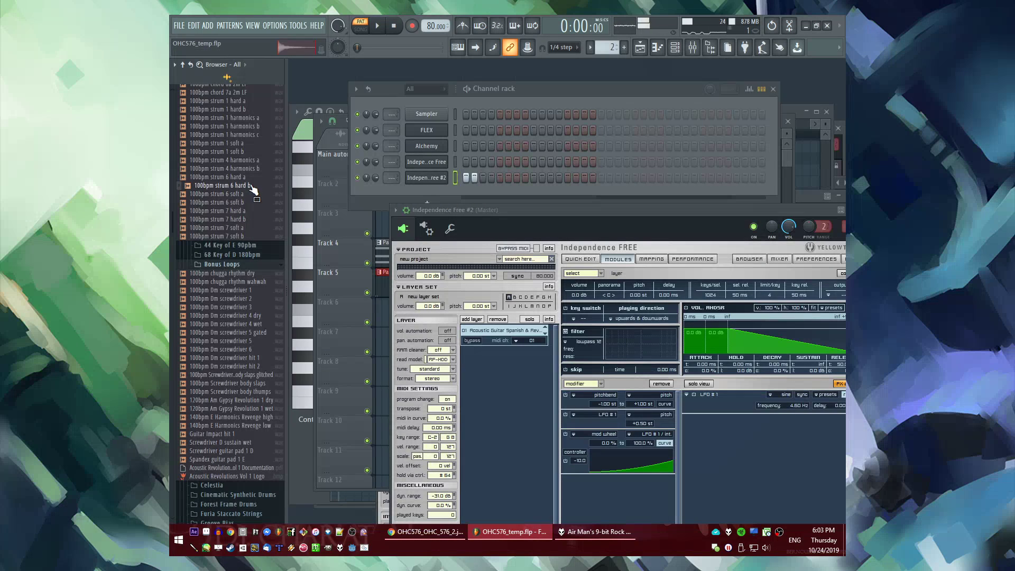
pyautogui.click(249, 202)
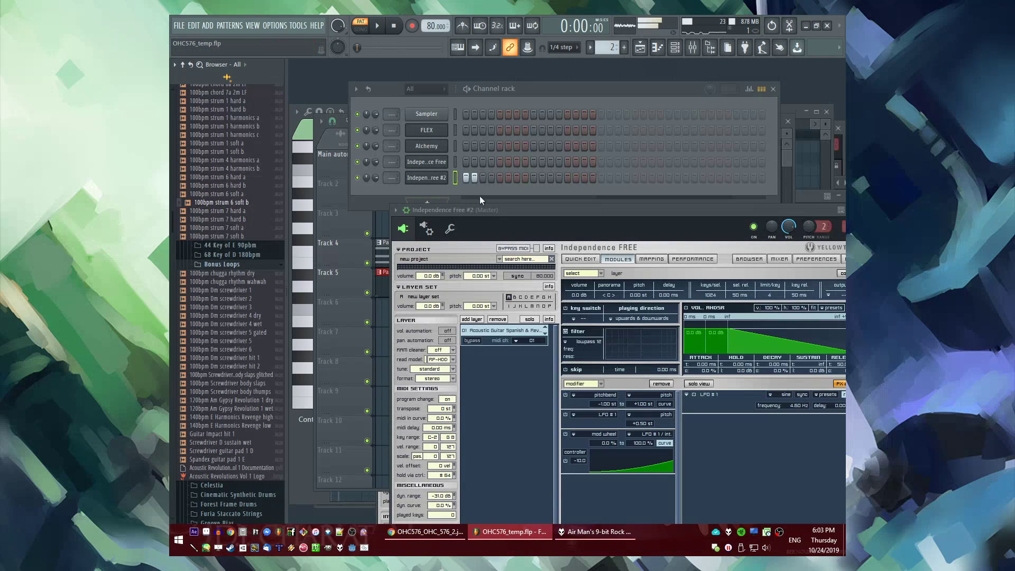
# Clear the first two steps of the Independence Free #2 channel in Pattern 2
pyautogui.click(473, 177)
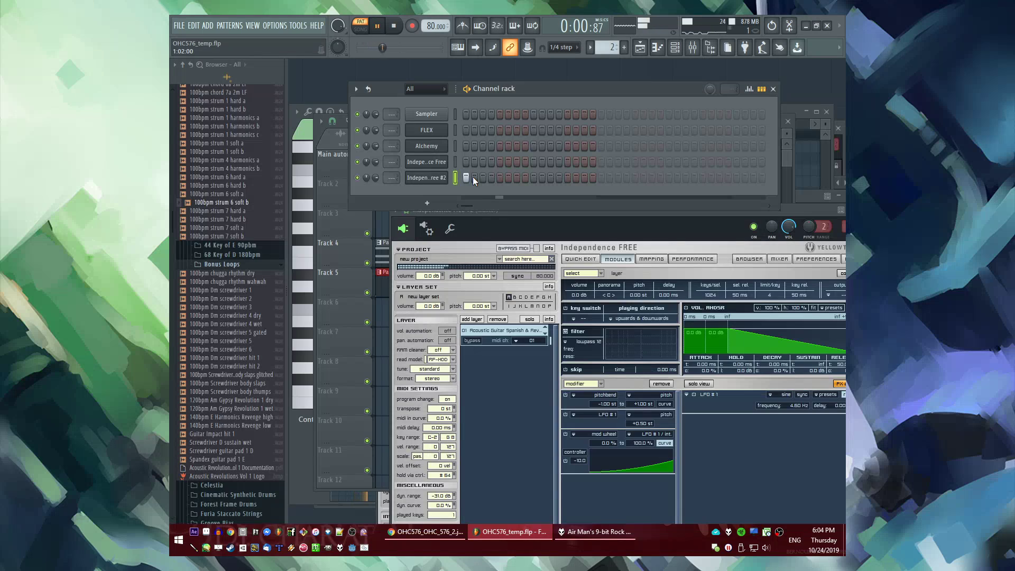
pyautogui.click(466, 176)
# Compare strum 6 hard b with the harmonics, chord and arp samples higher up in the Dm 100bpm folder
pyautogui.scroll(7, 254, 201)
pyautogui.click(238, 355)
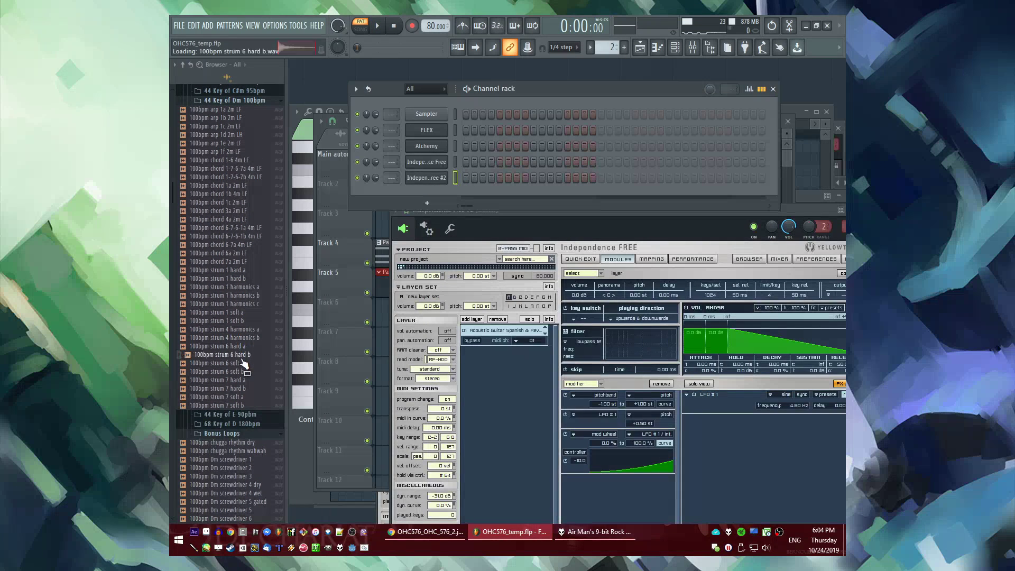
pyautogui.click(235, 304)
pyautogui.click(237, 253)
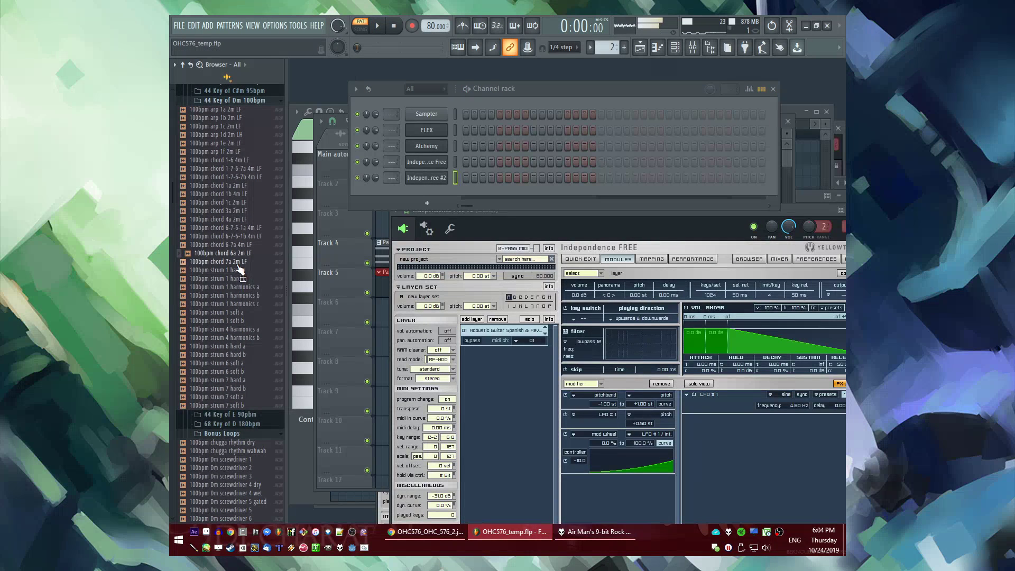
pyautogui.click(244, 169)
pyautogui.click(232, 142)
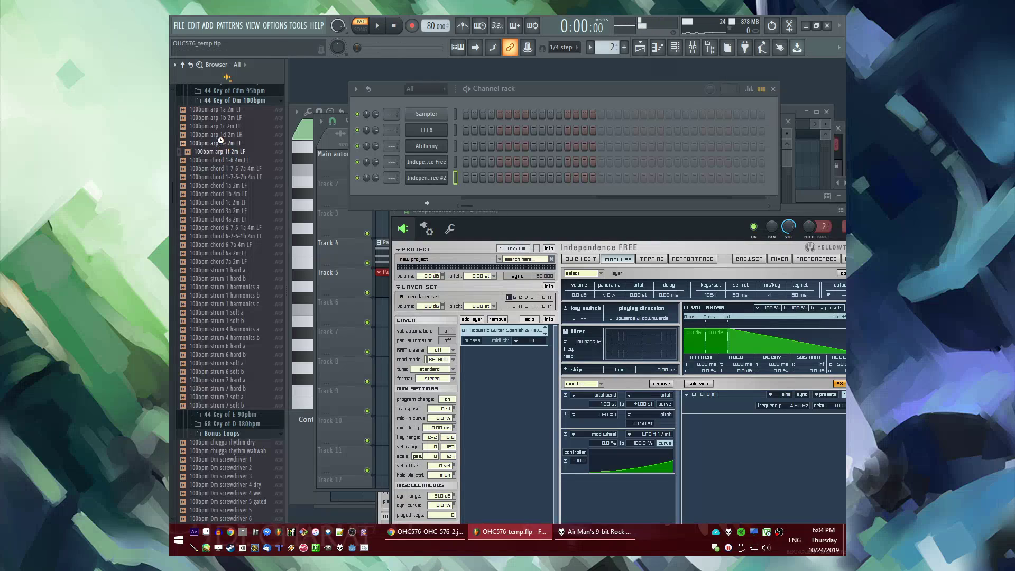
pyautogui.moveTo(232, 136); pyautogui.dragTo(237, 136)
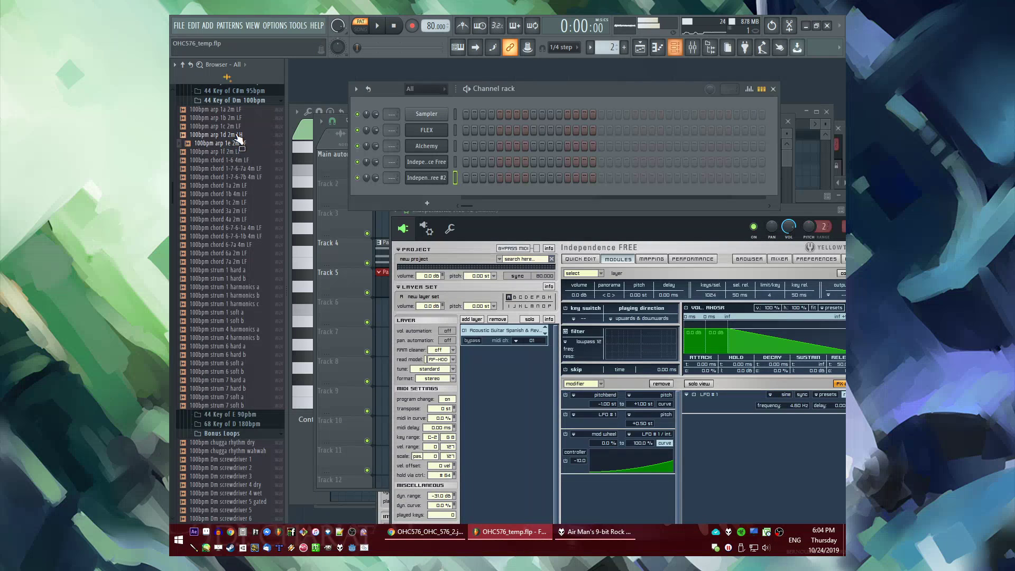
# Bring up the playlist, audition the 100bpm arp 1d 2m LH loop and play the song to compare it with the pad chords
pyautogui.click(381, 233)
pyautogui.click(233, 135)
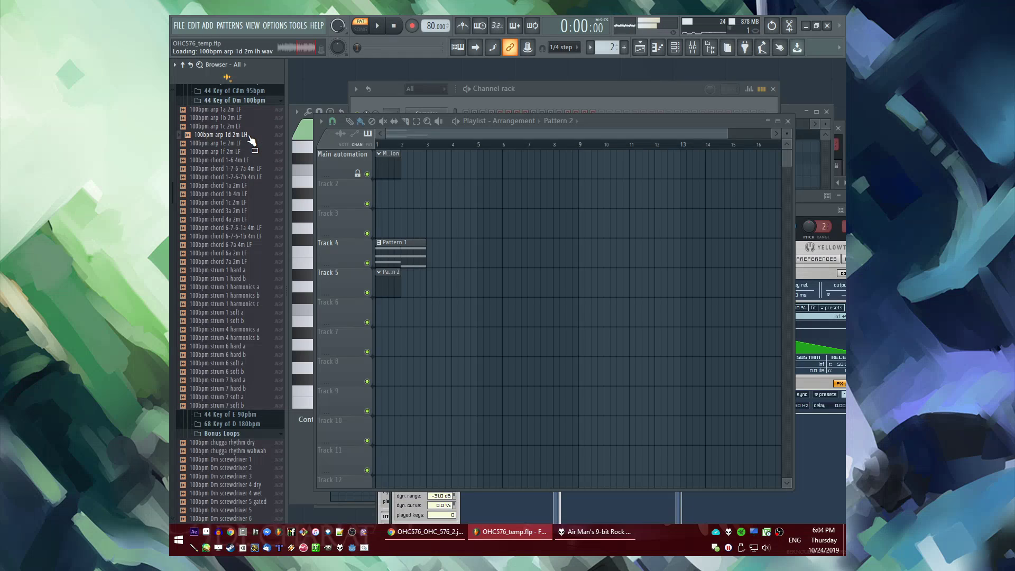
pyautogui.moveTo(252, 140); pyautogui.dragTo(459, 249)
pyautogui.moveTo(238, 152); pyautogui.dragTo(420, 277)
pyautogui.press('space')
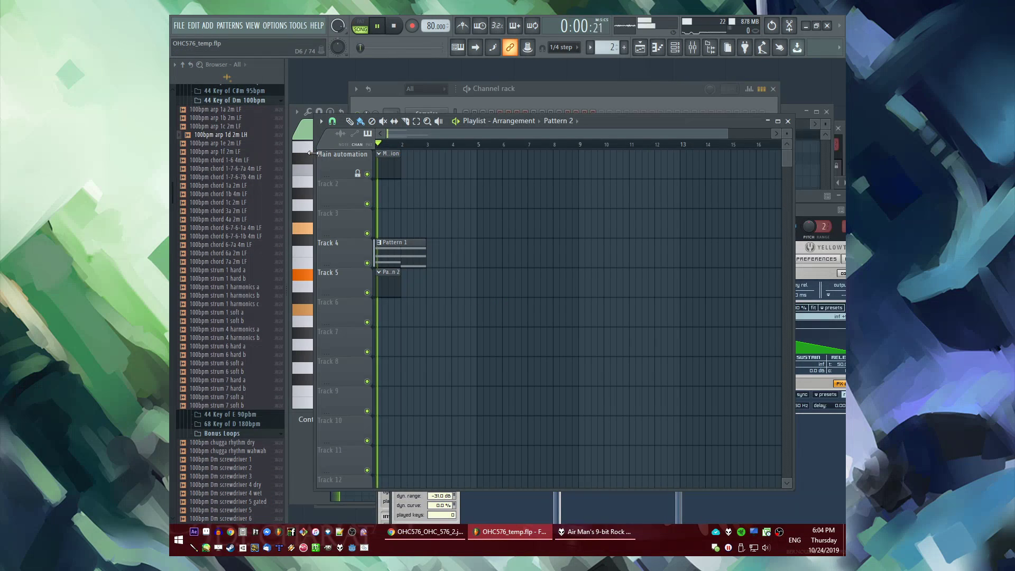
pyautogui.press('space')
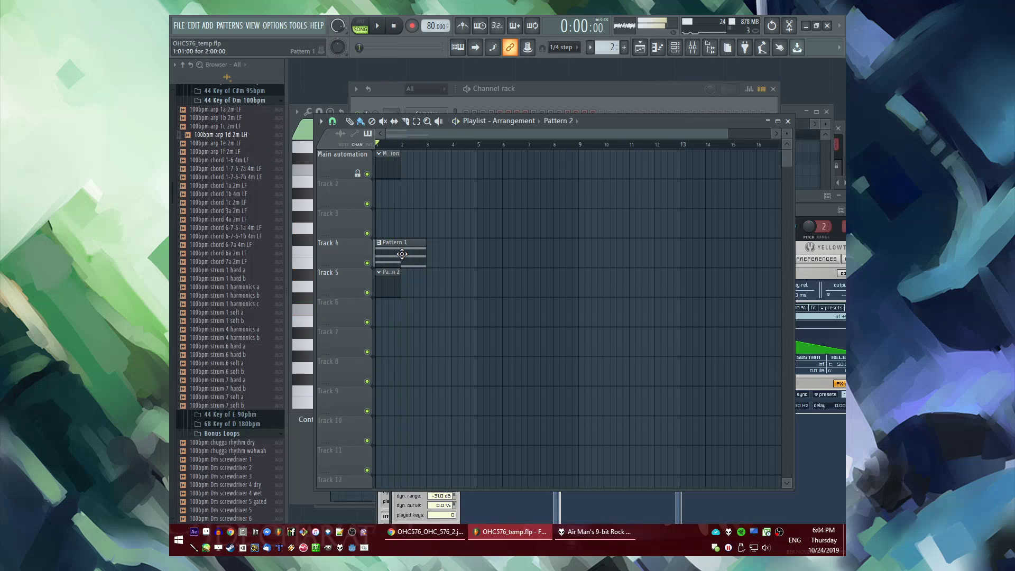
# Transpose all pad notes of Pattern 1 up two semitones to start on D5, F5 and A5, play them and clear the selection
pyautogui.doubleClick(405, 254)
pyautogui.hotkey('ctrl', 'a')
pyautogui.hscroll(-1, 469, 274)
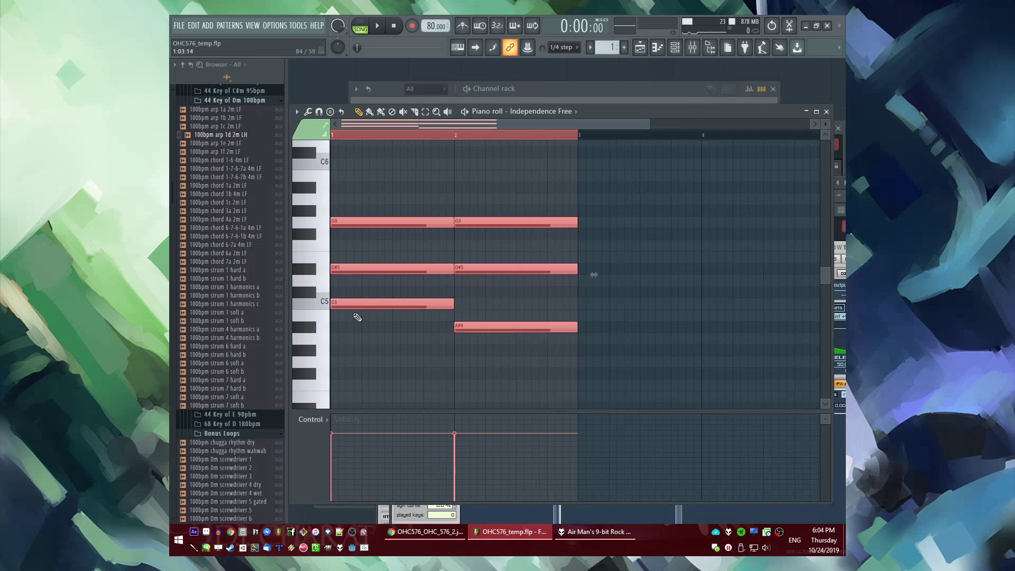
pyautogui.moveTo(347, 304); pyautogui.dragTo(330, 280)
pyautogui.press('space')
pyautogui.hotkey('ctrl', 'd')
pyautogui.scroll(1, 390, 338)
pyautogui.scroll(1, 390, 338)
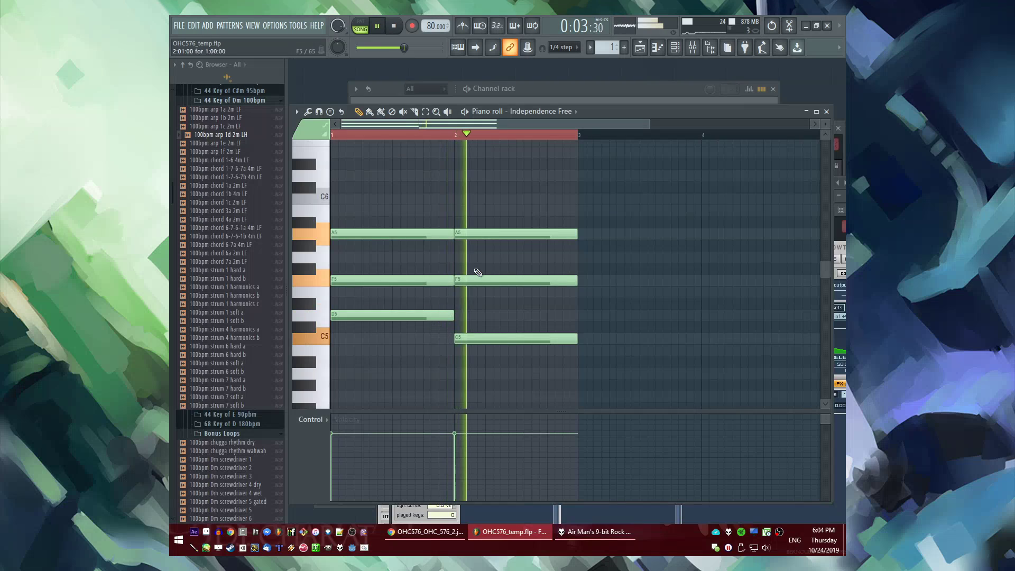
pyautogui.rightClick(463, 135)
pyautogui.press('space')
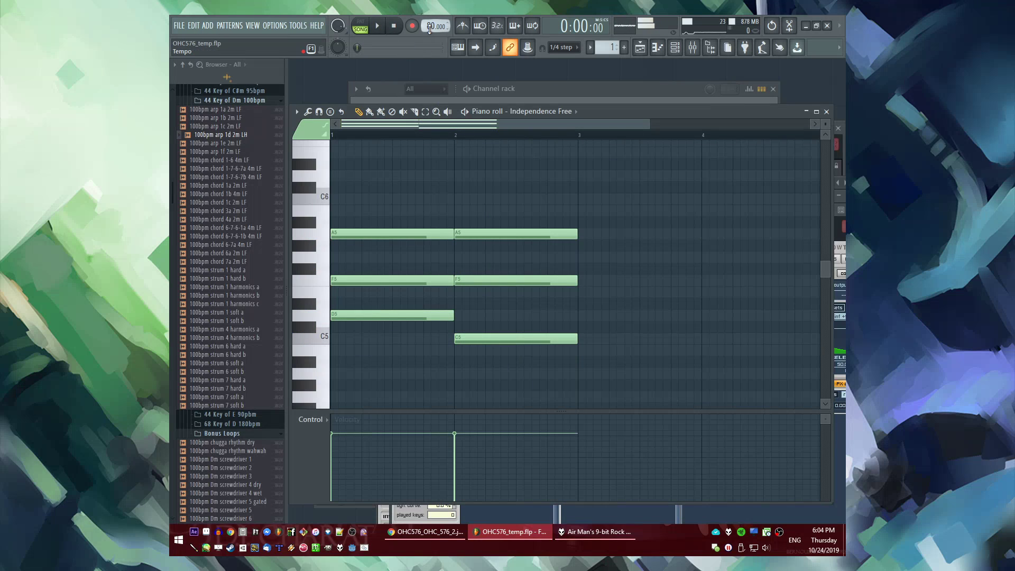
# Play the chords against the metronome, turn it off again and set the project tempo to 75 BPM
pyautogui.click(463, 25)
pyautogui.press('space')
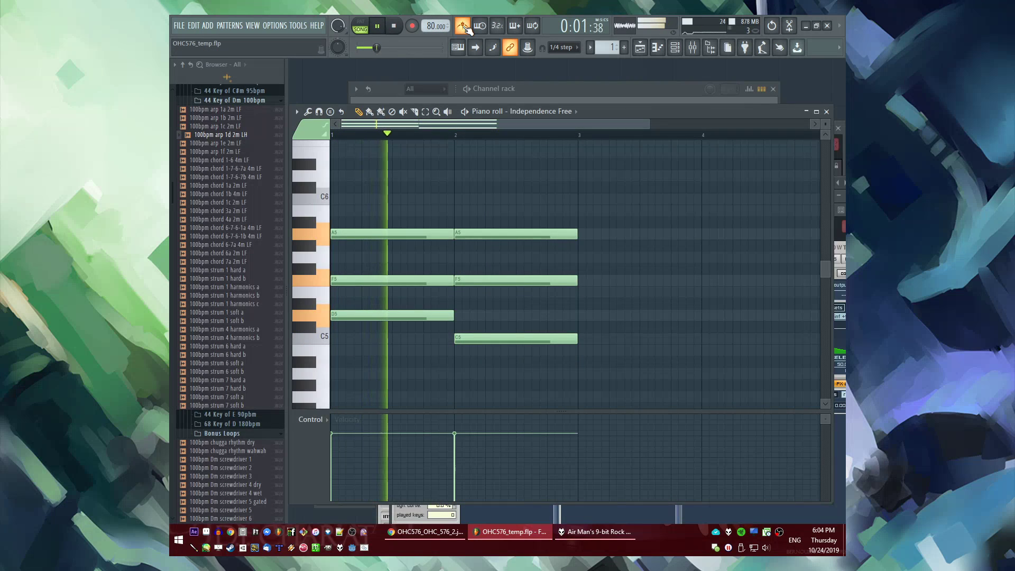
pyautogui.click(463, 26)
pyautogui.press('space')
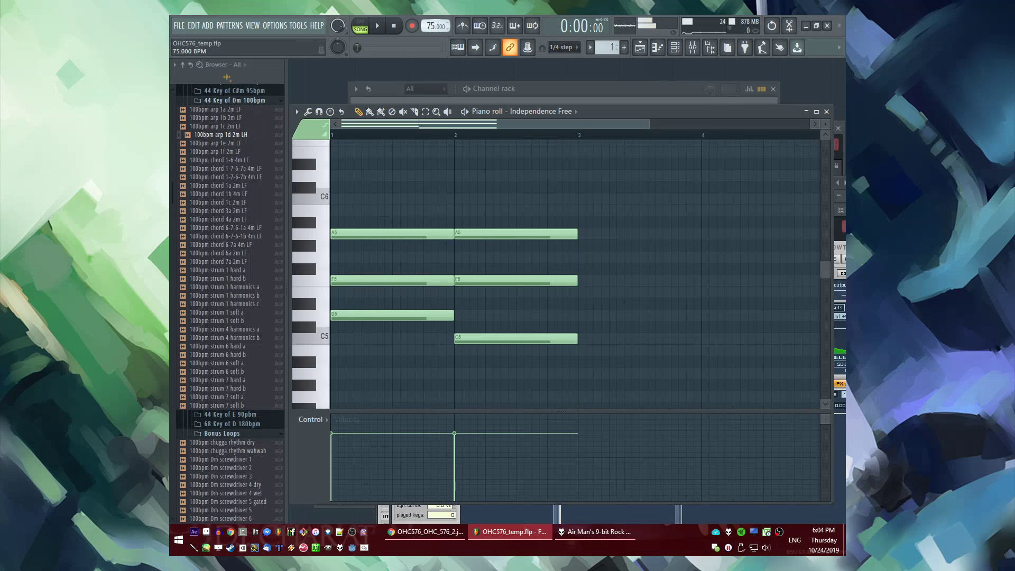
pyautogui.press('space')
# Open the Independence Free channel and look through its instrument library down to the Arpeggiator presets without loading one
pyautogui.press('F6')
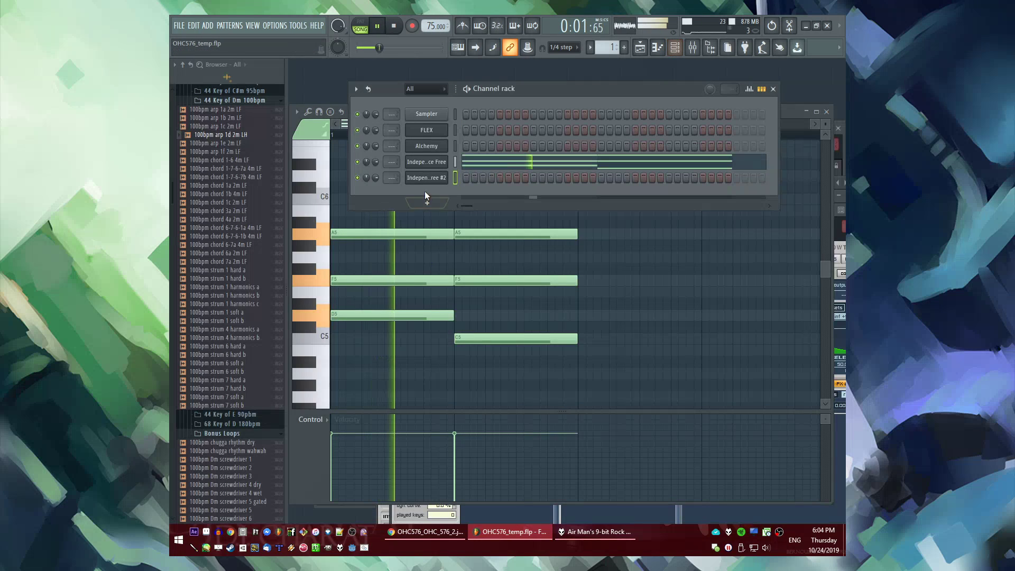
pyautogui.click(420, 164)
pyautogui.press('space')
pyautogui.click(488, 316)
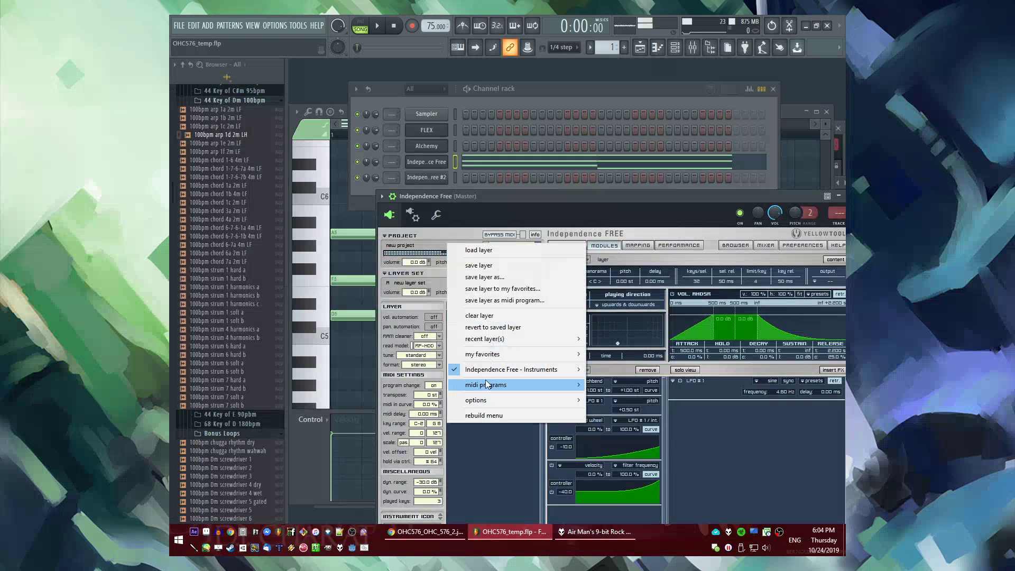
pyautogui.moveTo(486, 370)
pyautogui.moveTo(371, 464)
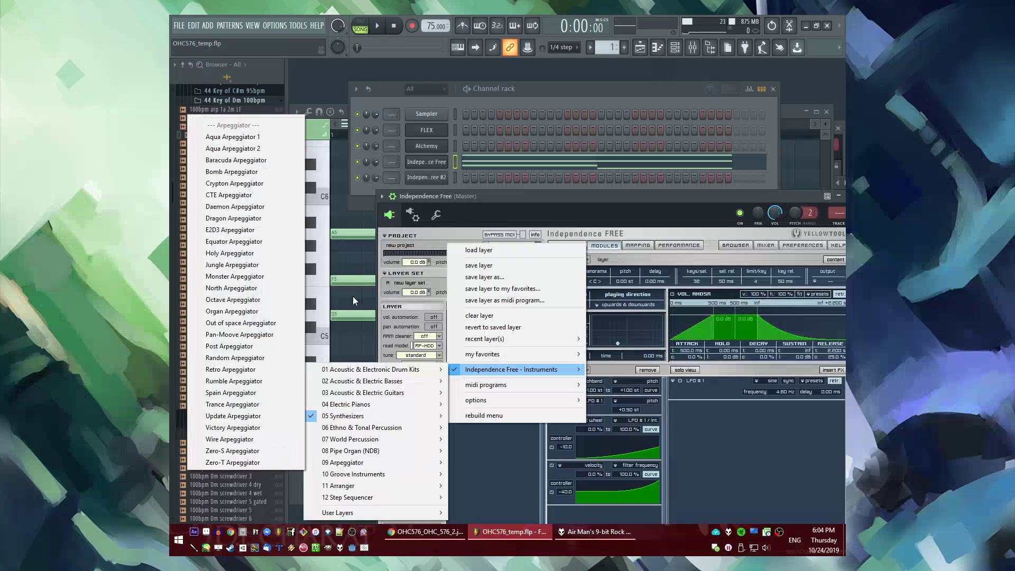
pyautogui.click(354, 303)
# Make Pattern 2 active, show the channel rack over the playlist and look through the list of plugins available to add
pyautogui.press('F5')
pyautogui.press('F4')
pyautogui.press('Return')
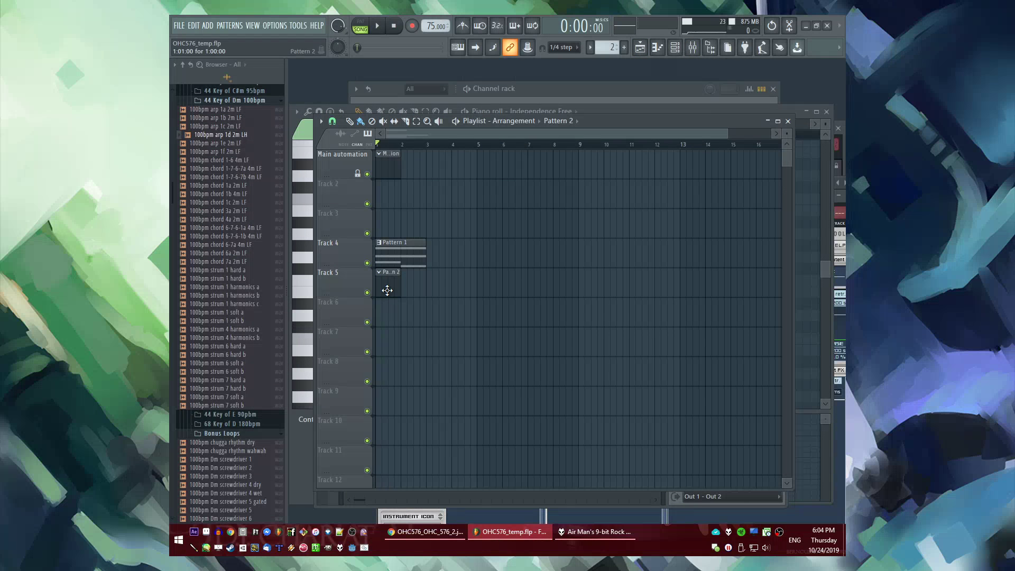
pyautogui.press('F6')
pyautogui.click(208, 25)
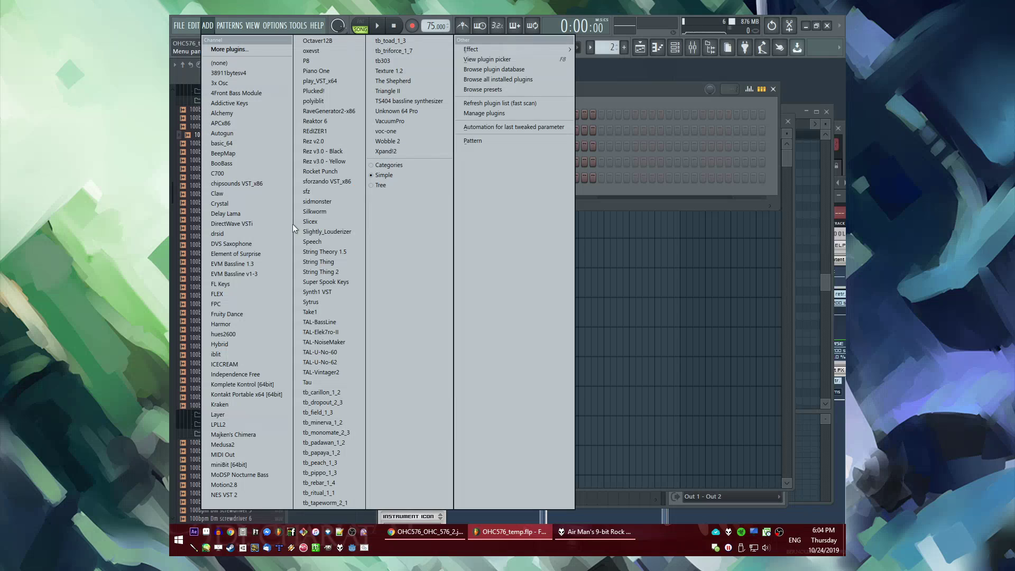
pyautogui.click(185, 225)
# Collapse the 44 Key of Dm 100bpm folder and audition samples from the guitar and sounds folders of the mvnners sample pack
pyautogui.scroll(3, 233, 130)
pyautogui.click(230, 186)
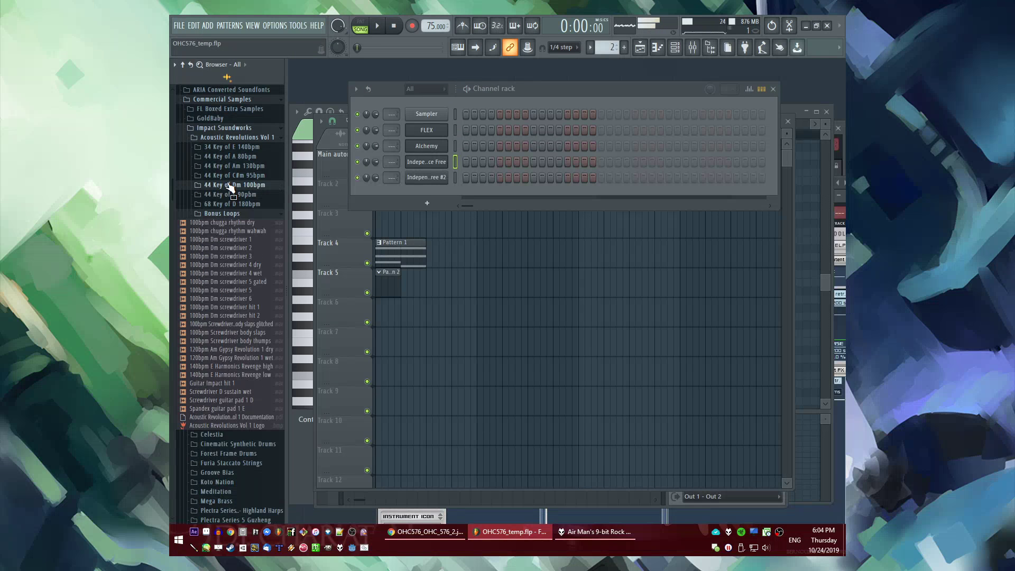
pyautogui.scroll(-10, 231, 384)
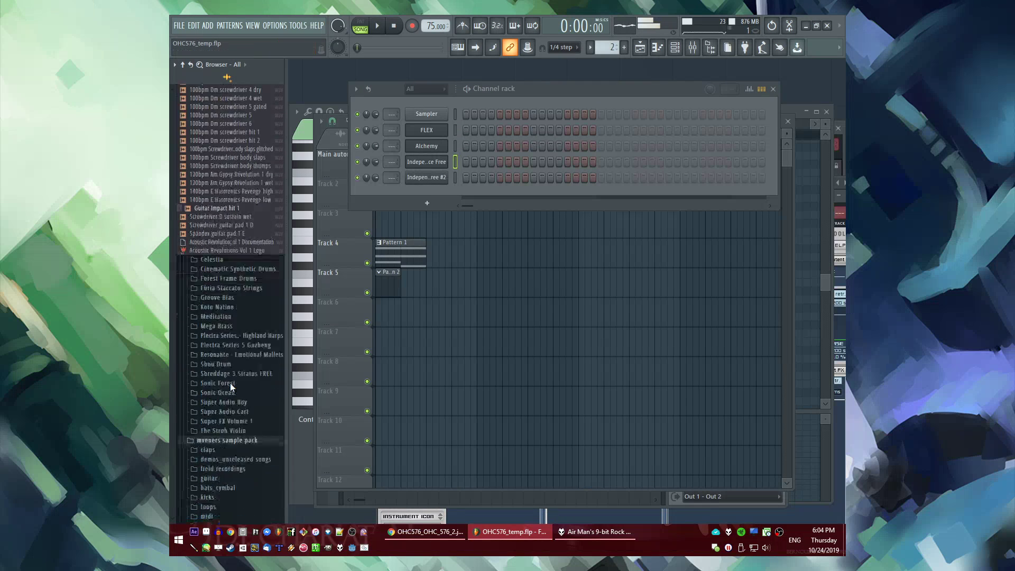
pyautogui.click(233, 231)
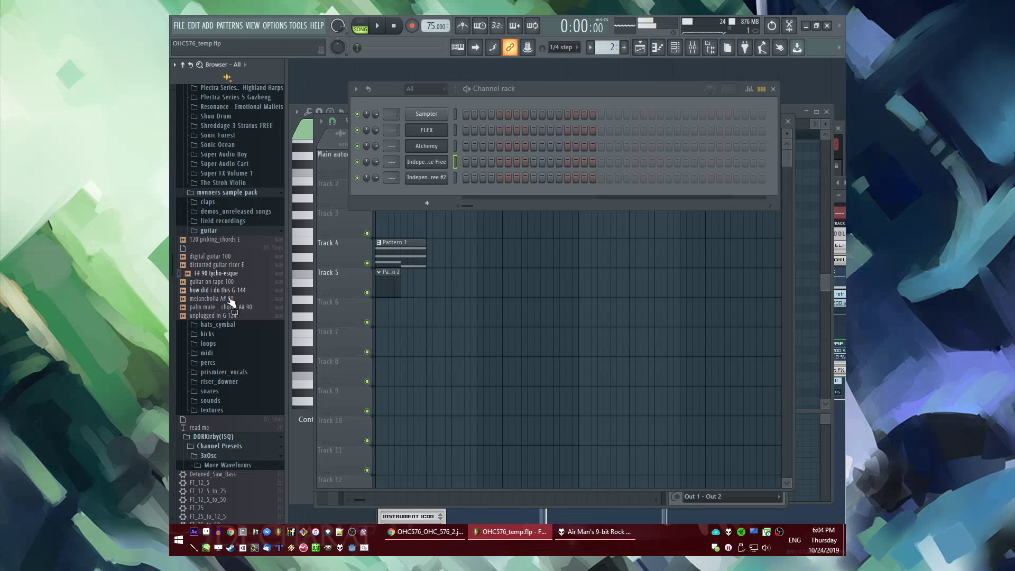
pyautogui.click(233, 314)
pyautogui.click(230, 241)
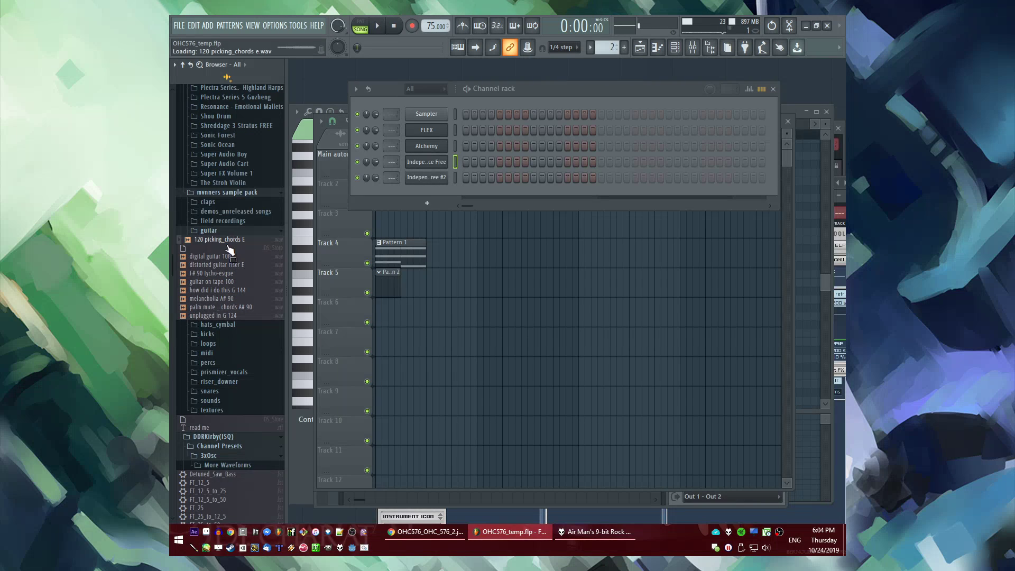
pyautogui.click(224, 308)
pyautogui.click(235, 401)
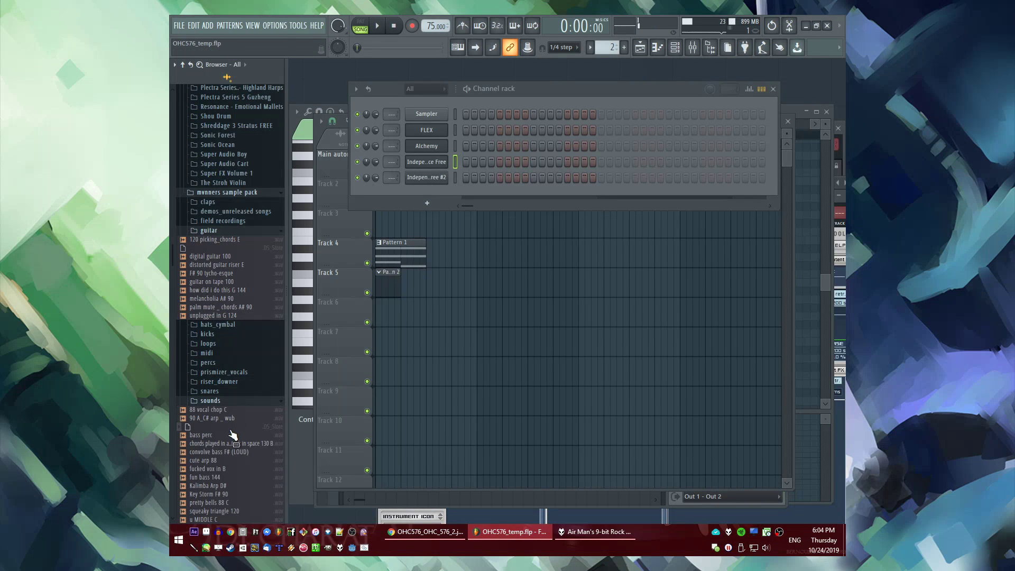
pyautogui.click(232, 452)
# Find the Guitar instruments in the Packs library and add the Picked Humb preset as a new channel
pyautogui.scroll(15, 227, 333)
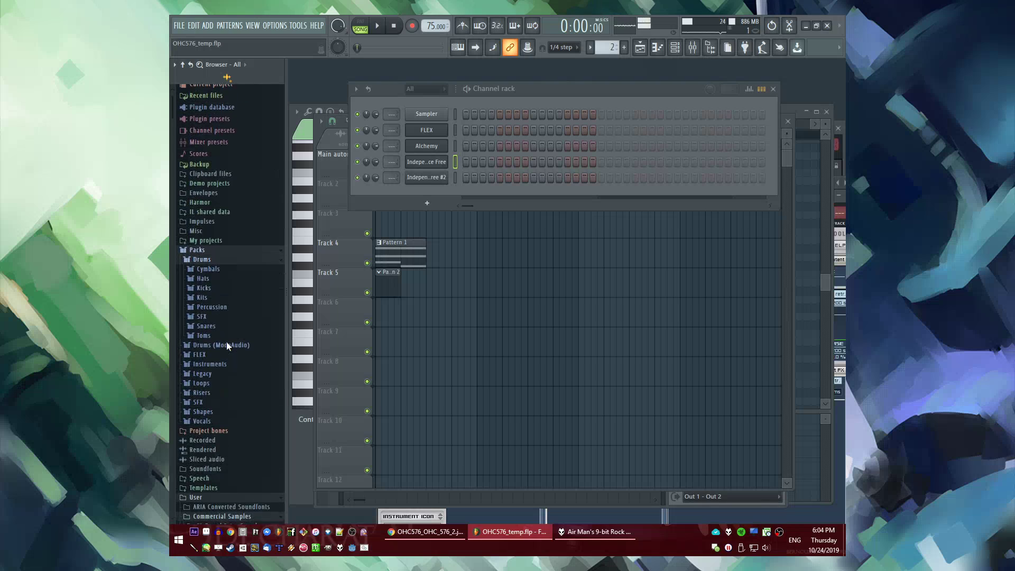
pyautogui.click(224, 341)
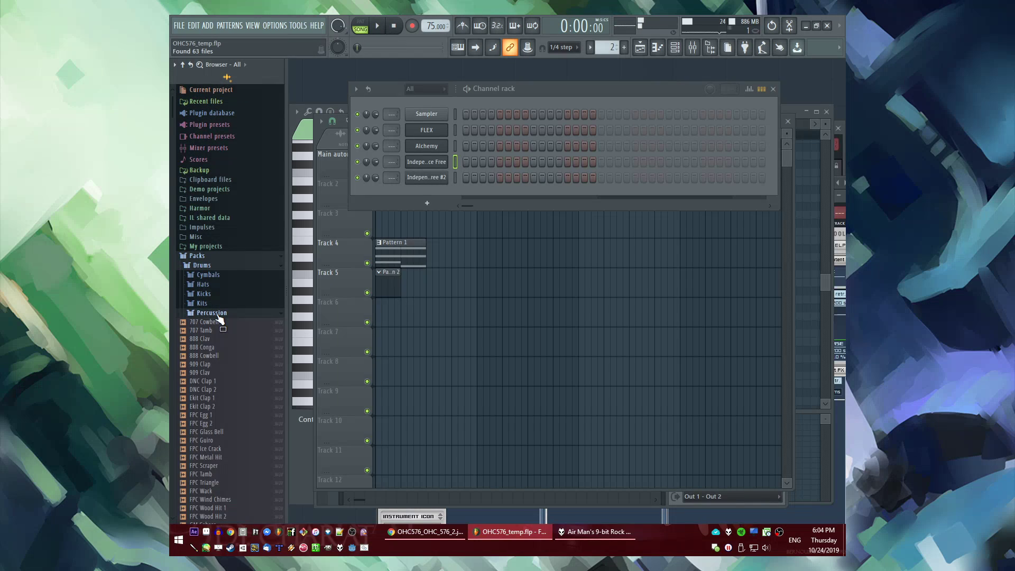
pyautogui.click(225, 341)
pyautogui.click(223, 379)
pyautogui.click(222, 370)
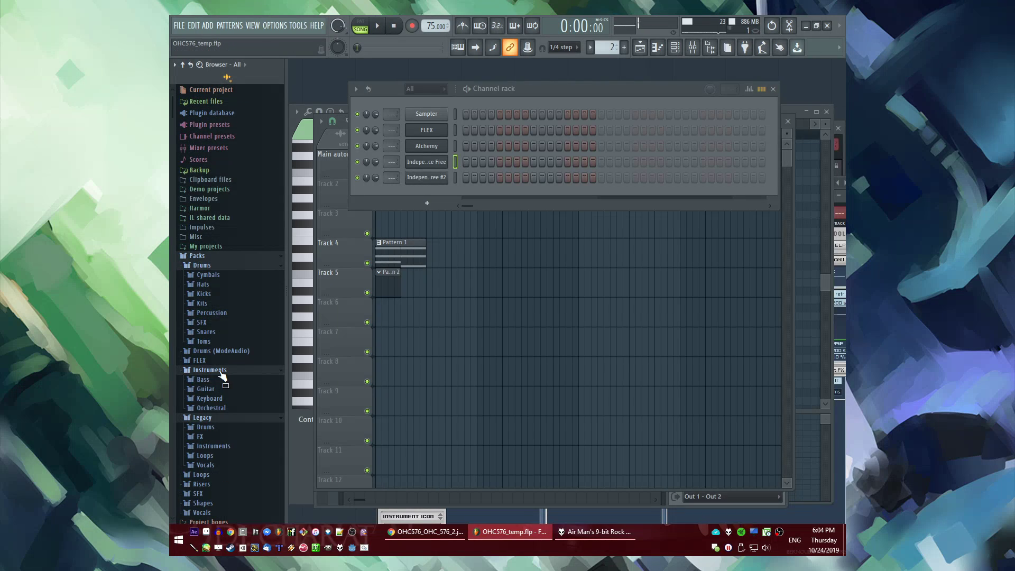
pyautogui.click(206, 388)
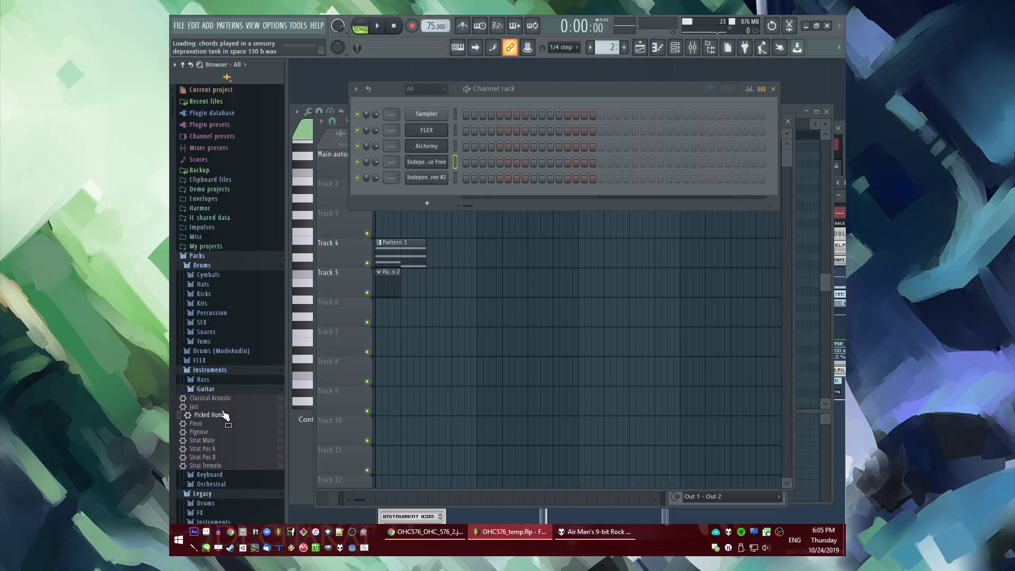
pyautogui.moveTo(210, 415); pyautogui.dragTo(468, 200)
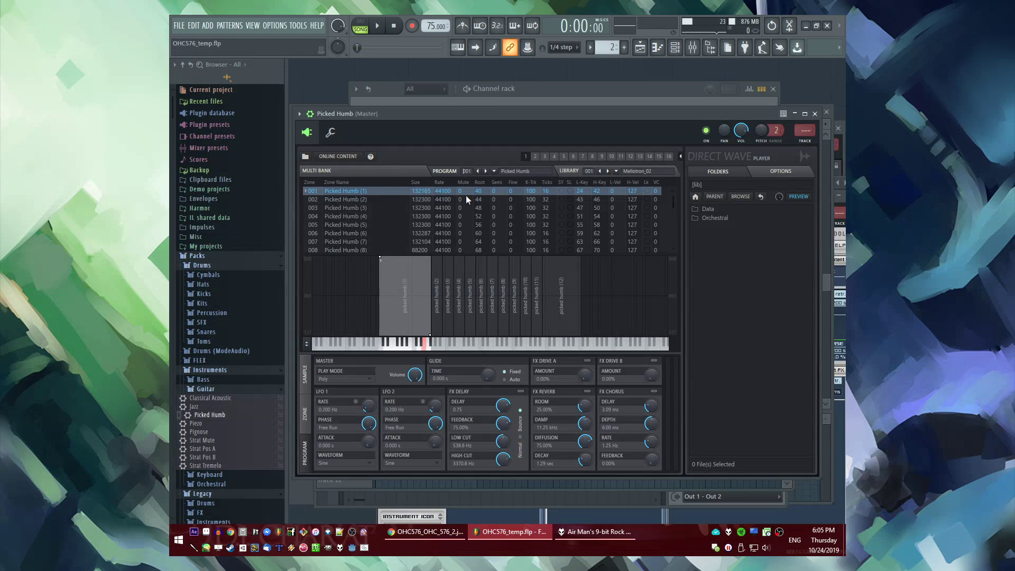
# Audition the Picked Humb channel by placing a note on its first step and playing Pattern 2 by itself
pyautogui.click(505, 95)
pyautogui.press('space')
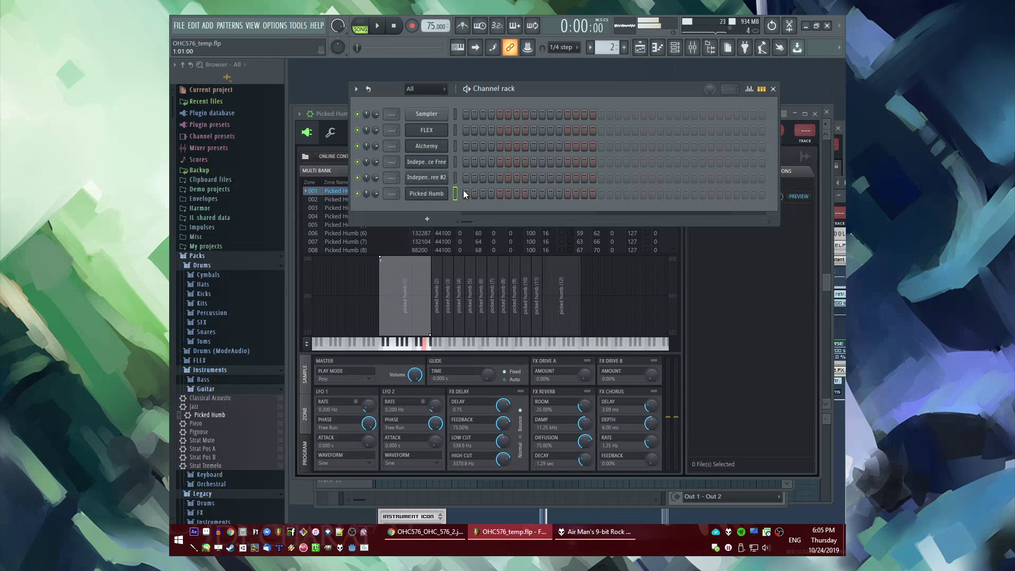
pyautogui.press('l')
pyautogui.press('space')
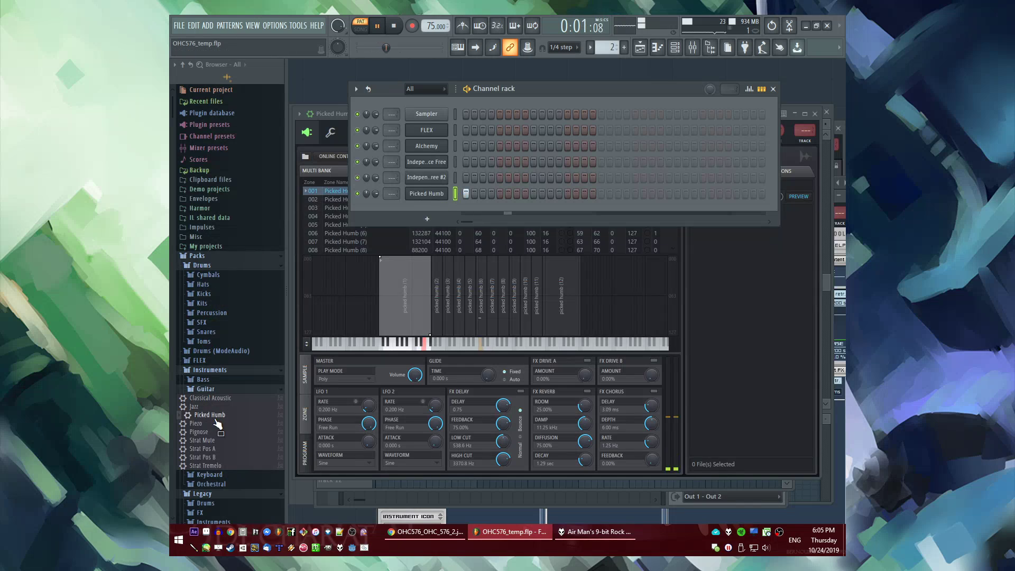
pyautogui.scroll(-2, 213, 390)
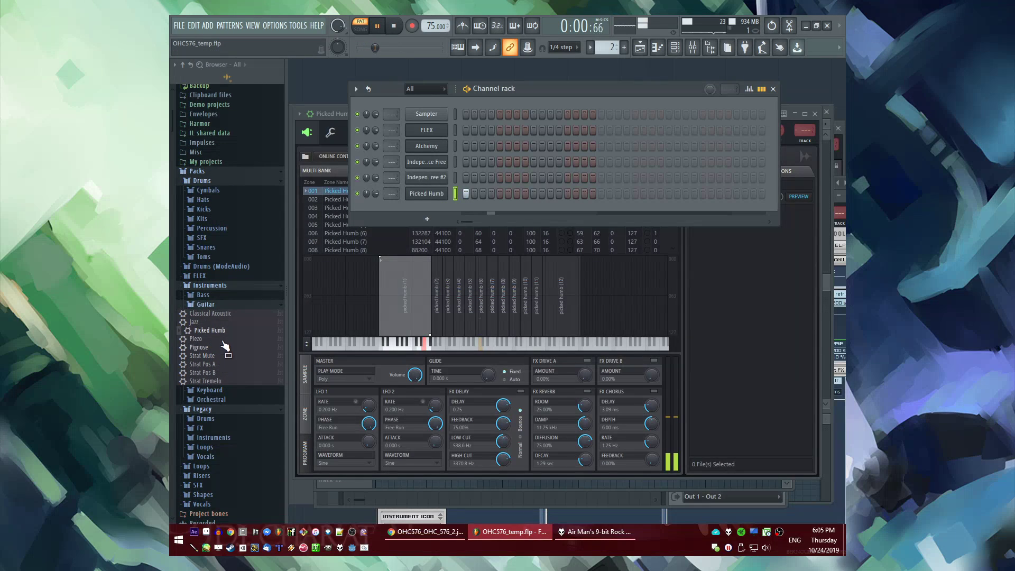
pyautogui.press('space')
# Replace the single Picked Humb note with a rising figure of C5, D5, F5 and A5, starting half a beat apart
pyautogui.rightClick(455, 191)
pyautogui.click(455, 192)
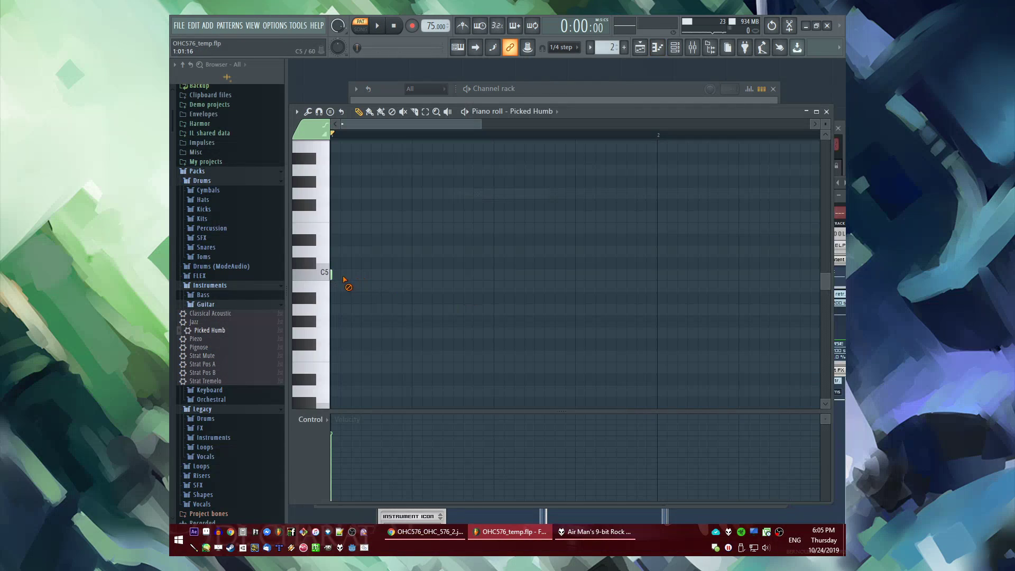
pyautogui.rightClick(336, 275)
pyautogui.click(338, 276)
pyautogui.moveTo(657, 279); pyautogui.dragTo(412, 280)
pyautogui.press('space')
pyautogui.click(374, 252)
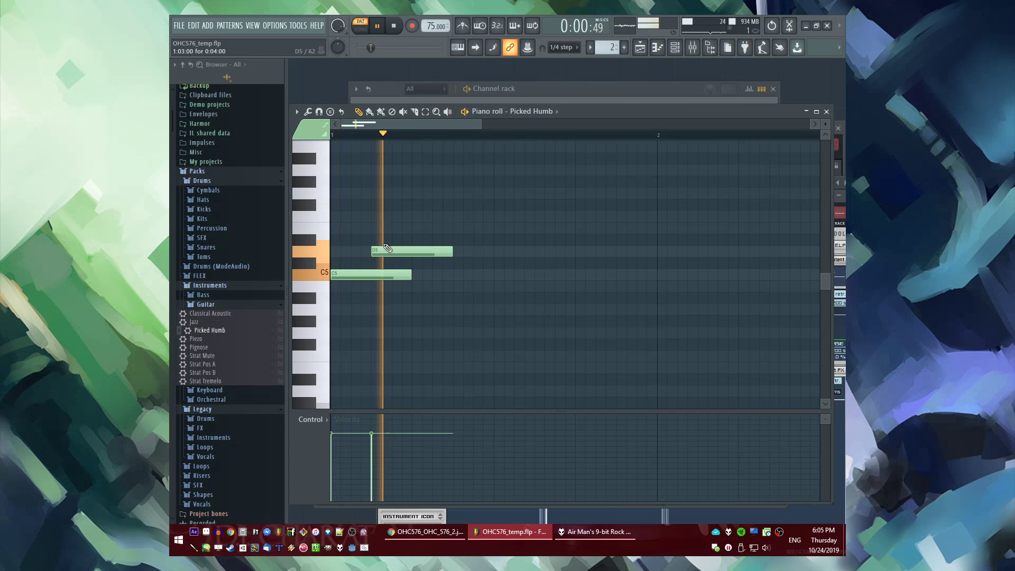
pyautogui.press('space')
pyautogui.click(414, 217)
pyautogui.scroll(2, 461, 224)
pyautogui.moveTo(462, 225); pyautogui.dragTo(461, 208)
# Shorten all four notes to half a beat each while listening to the pattern
pyautogui.hotkey('ctrl', 'a')
pyautogui.press('space')
pyautogui.moveTo(493, 257); pyautogui.dragTo(454, 265)
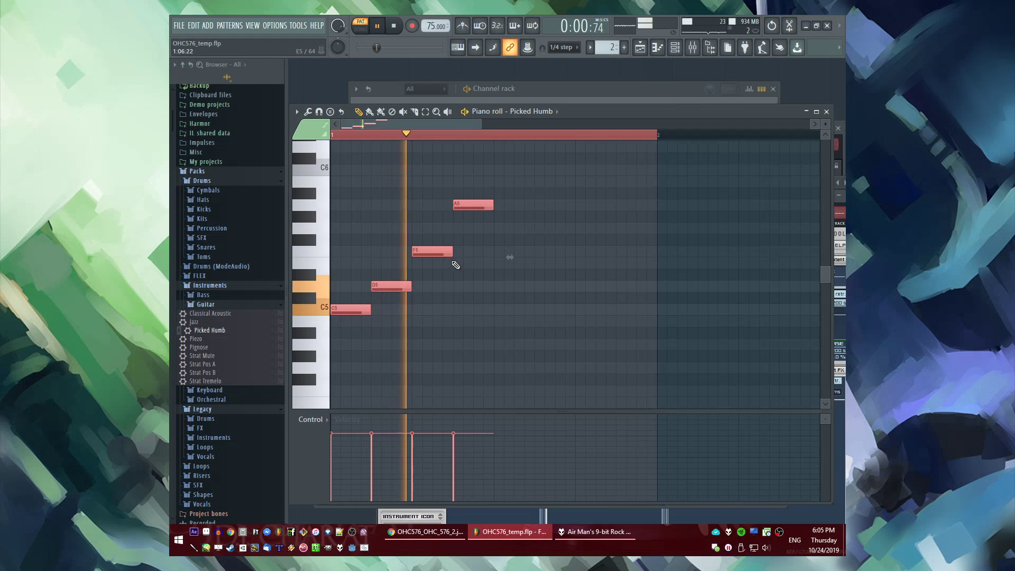
pyautogui.hotkey('ctrl', 'd')
pyautogui.press('space')
pyautogui.hotkey('ctrl', 'a')
pyautogui.hotkey('ctrl', 'd')
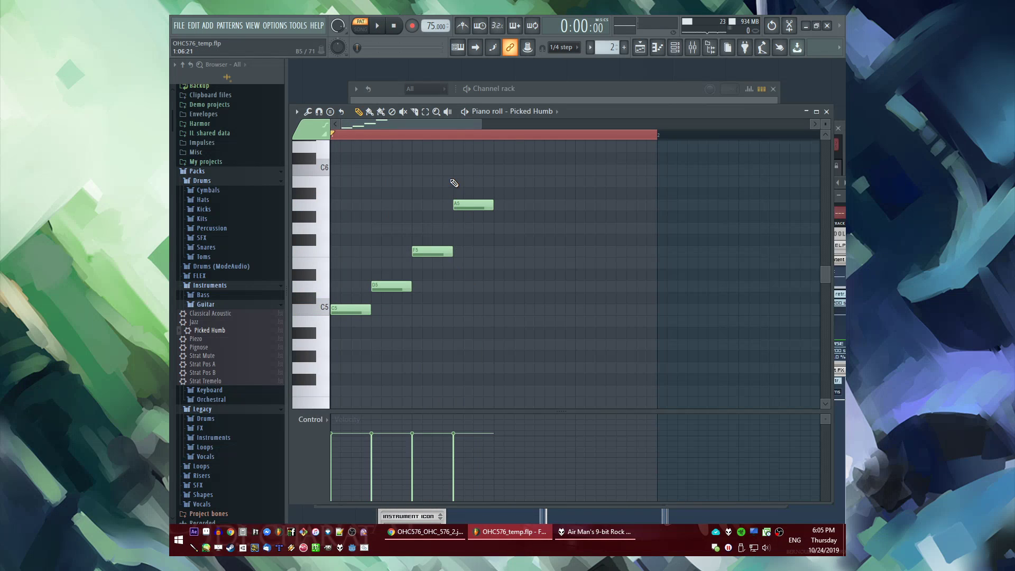
# Open the Picked Humb instrument and try to show its zone and program settings
pyautogui.press('F6')
pyautogui.click(436, 194)
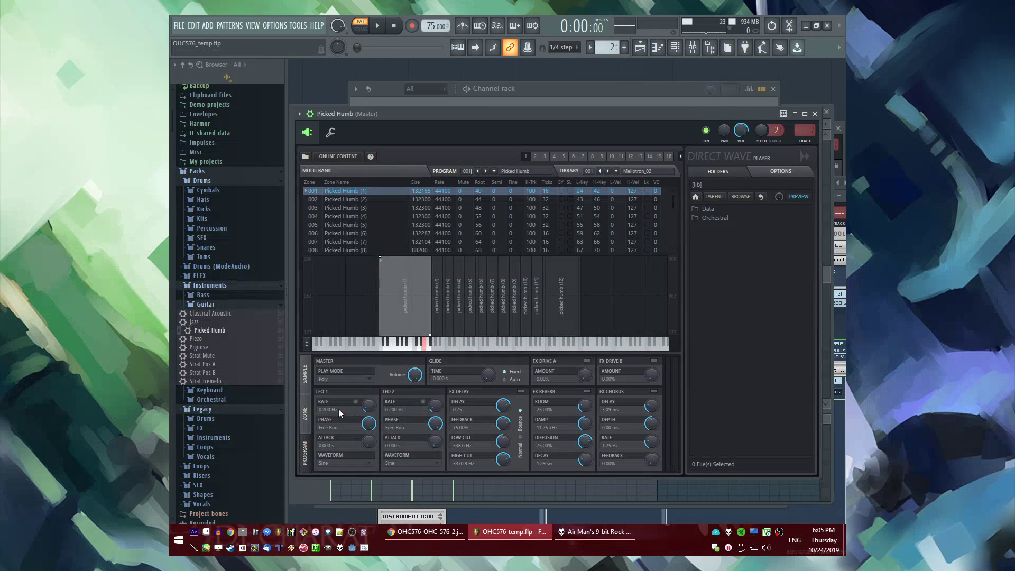
pyautogui.click(307, 410)
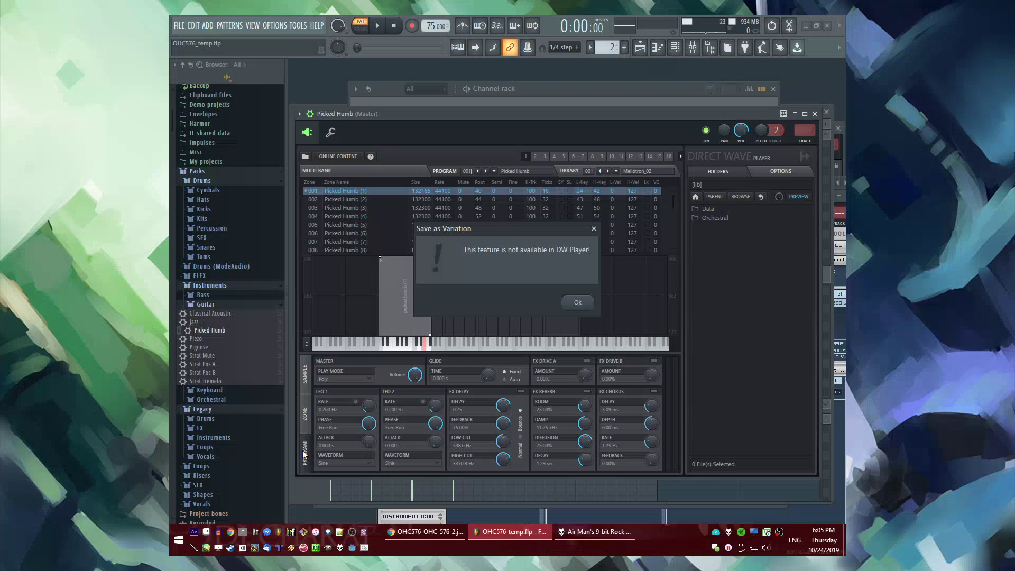
pyautogui.click(578, 303)
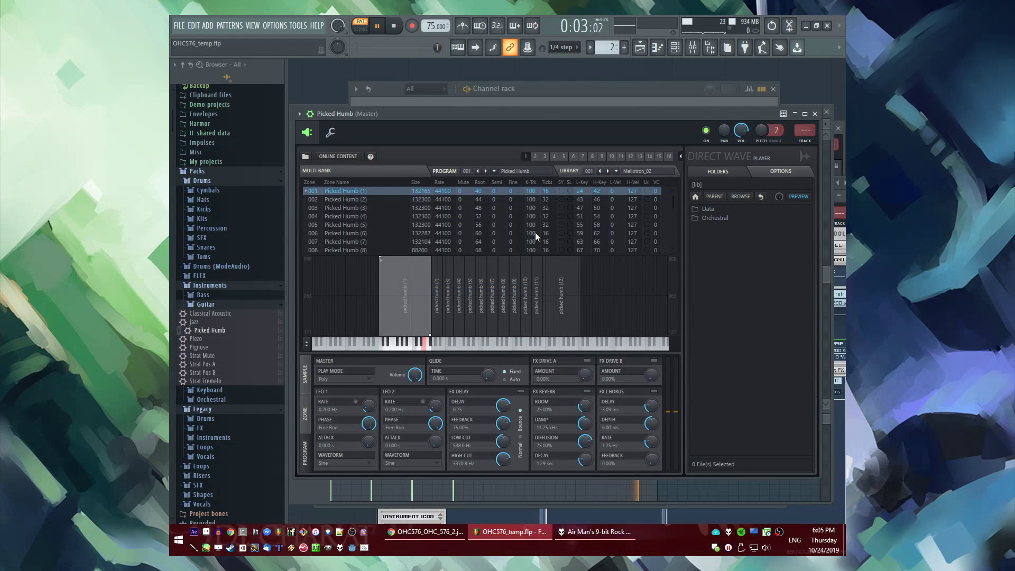
# Lengthen all four Picked Humb notes together to one full bar each so that they ring over one another
pyautogui.press('F9')
pyautogui.press('F5')
pyautogui.doubleClick(391, 275)
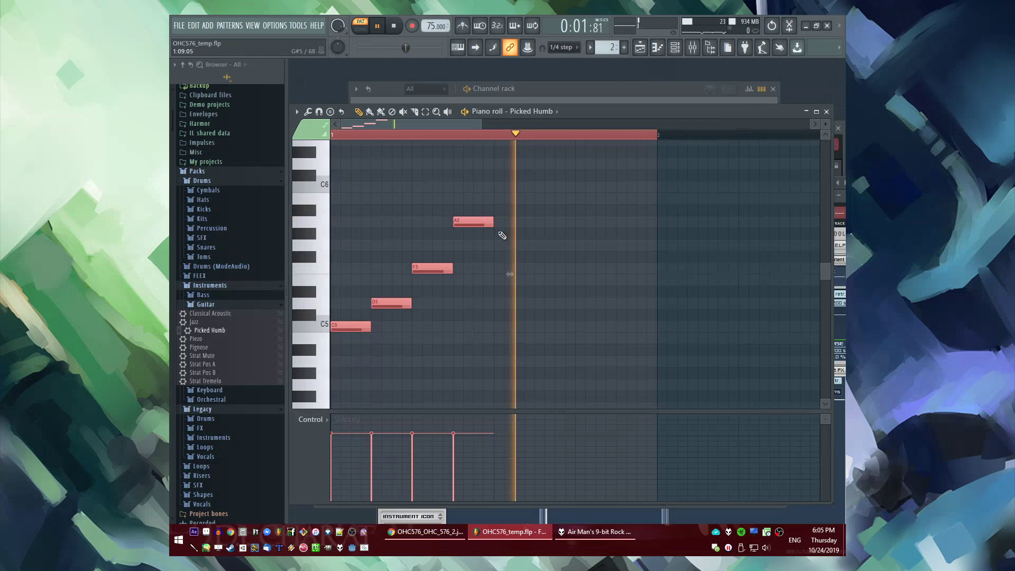
pyautogui.moveTo(493, 222); pyautogui.dragTo(657, 226)
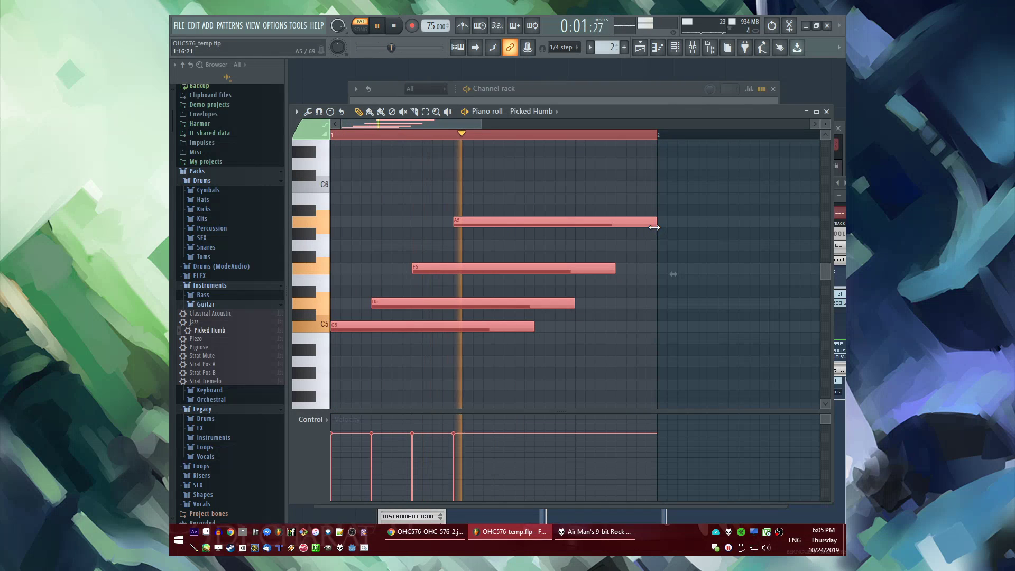
pyautogui.keyDown('ctrl'); pyautogui.click(691, 276); pyautogui.keyUp('ctrl')
pyautogui.scroll(-1, 591, 264)
pyautogui.hotkey('ctrl', 'a')
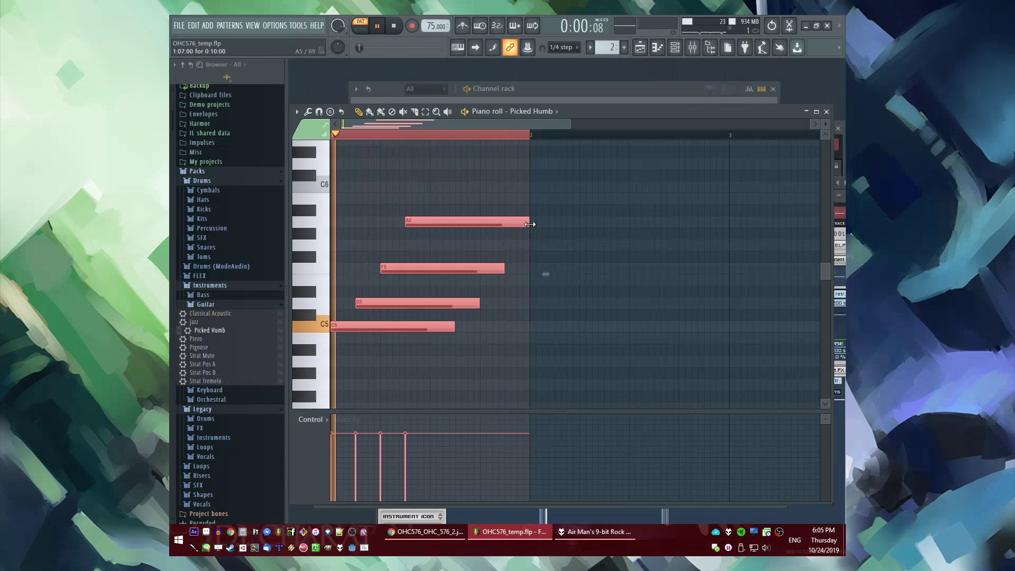
pyautogui.moveTo(530, 223); pyautogui.dragTo(605, 222)
pyautogui.keyDown('ctrl'); pyautogui.click(633, 270); pyautogui.keyUp('ctrl')
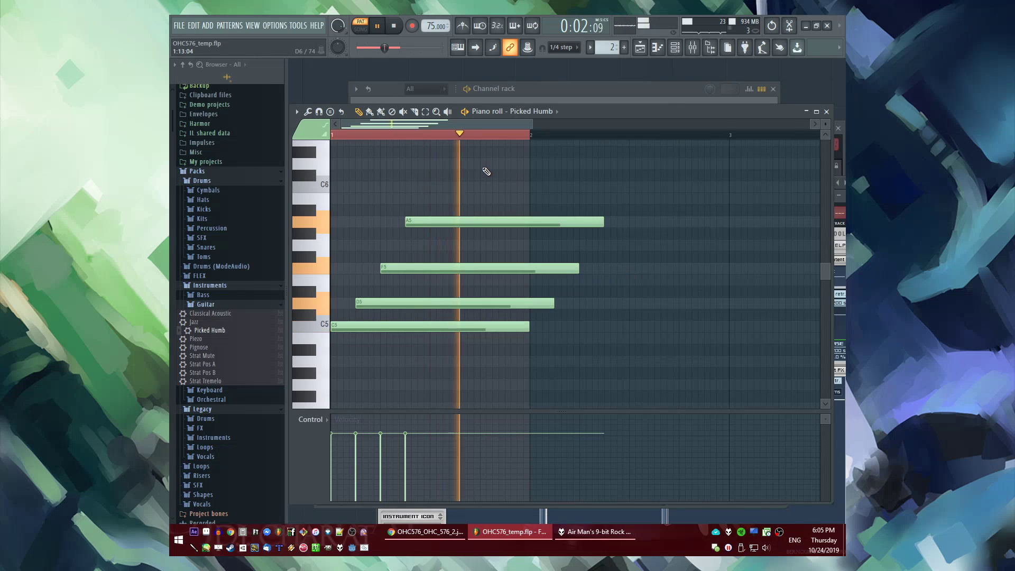
# Play the guitar figure with the song and assign the Picked Humb channel to mixer track 9
pyautogui.press('F5')
pyautogui.press('l')
pyautogui.press('F6')
pyautogui.click(411, 194)
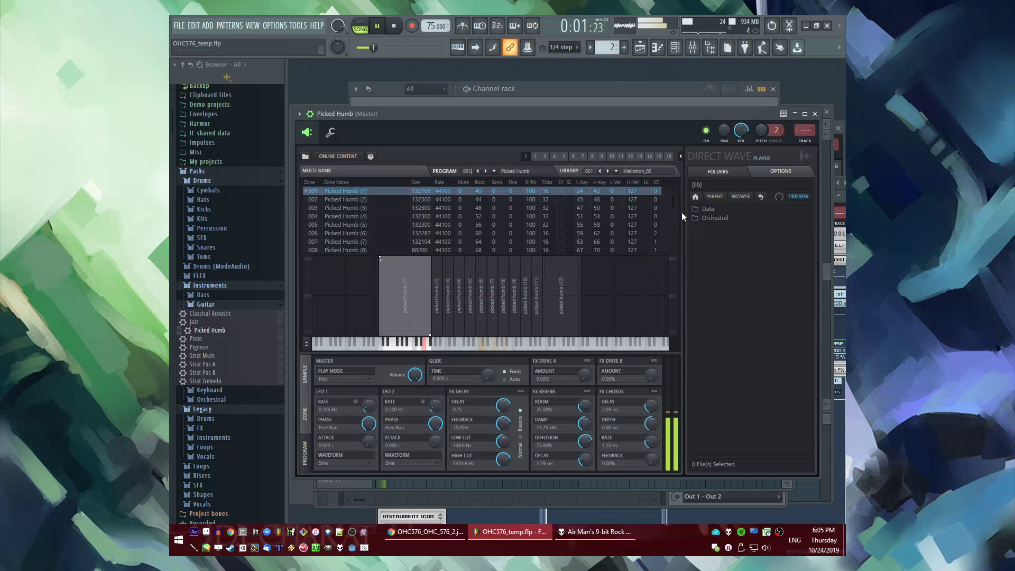
pyautogui.click(812, 142)
# Add Fruity Delay Bank in slot 4 and Fruity Reeverb 2 in slot 6 of the Picked Humb mixer track
pyautogui.click(679, 360)
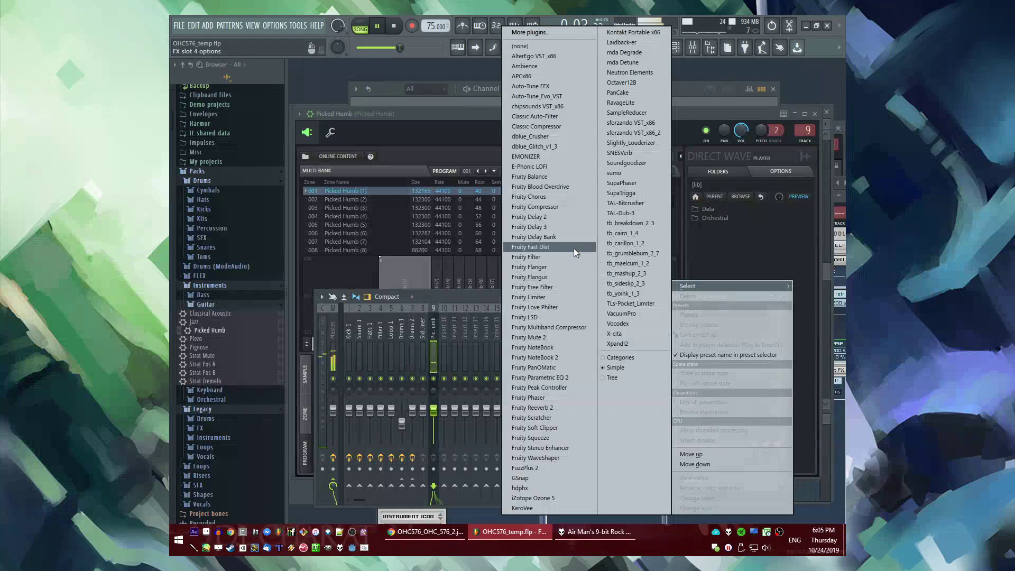
pyautogui.click(567, 234)
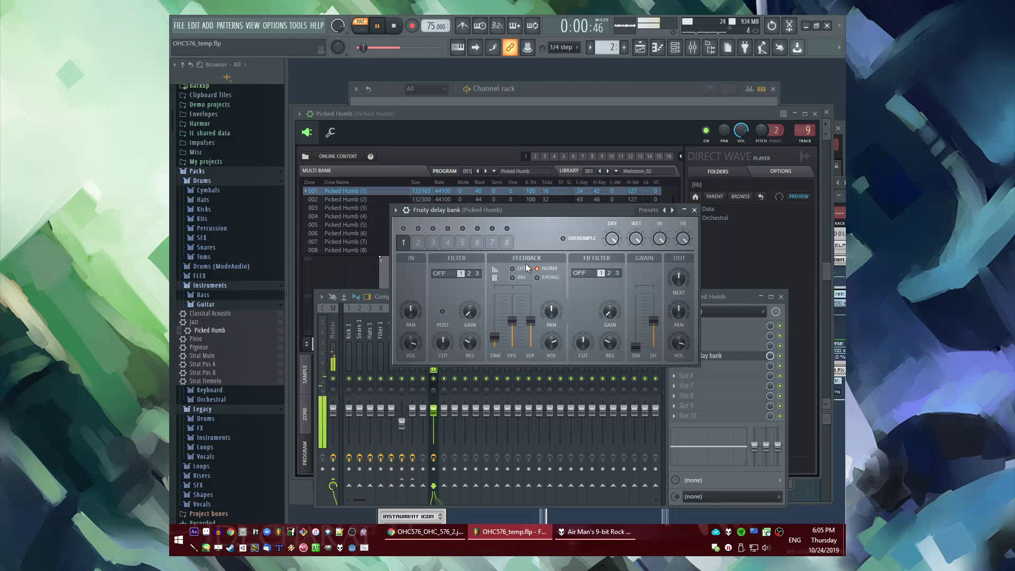
pyautogui.click(695, 210)
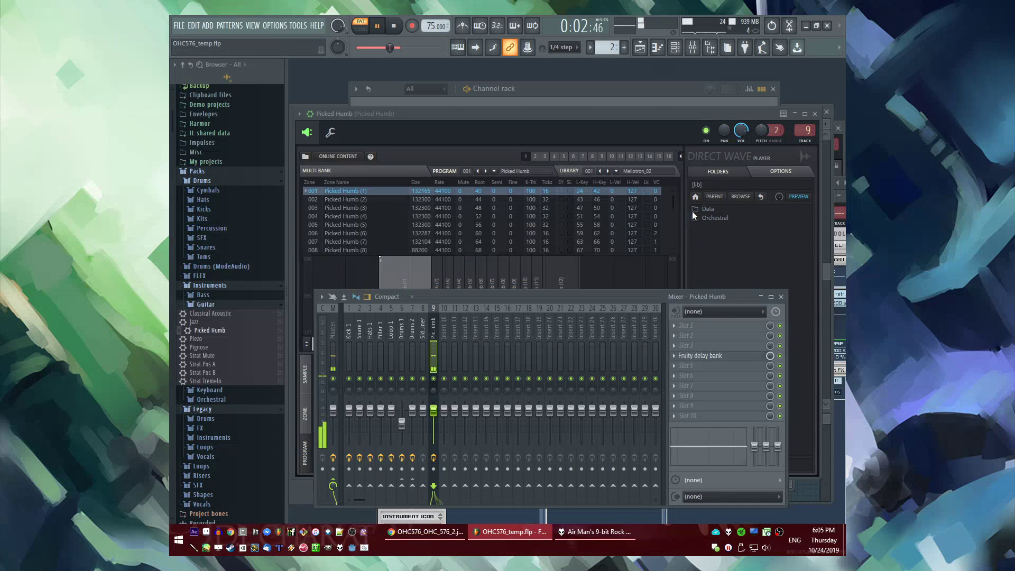
pyautogui.click(677, 377)
pyautogui.click(584, 408)
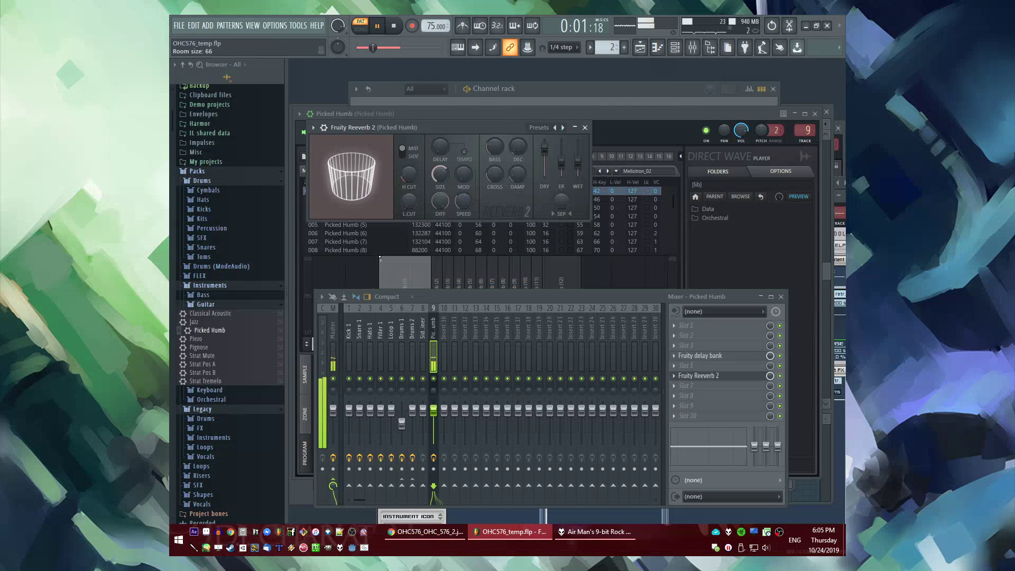
pyautogui.click(585, 128)
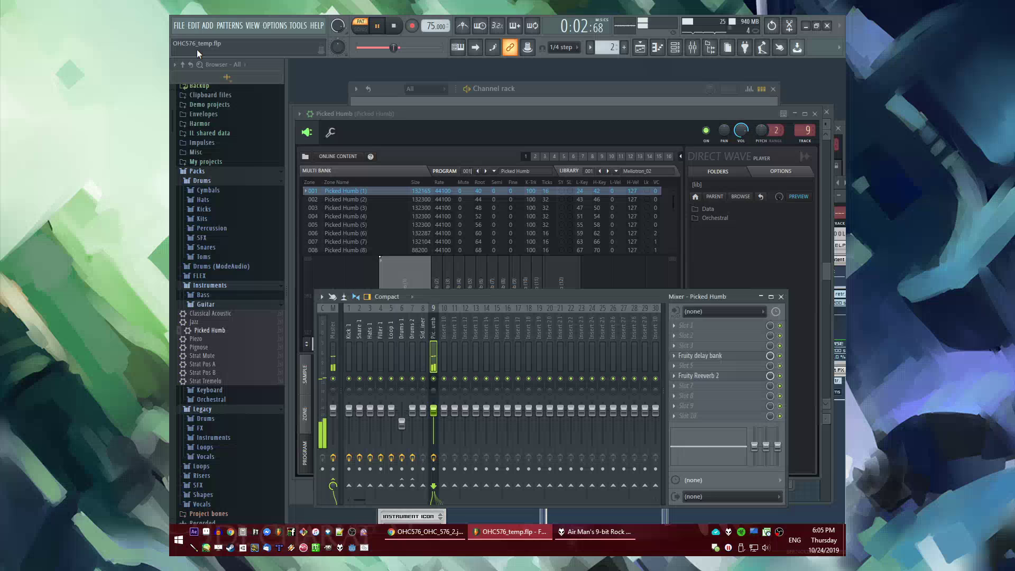
# Add an Xpand!2 channel, move the four guitar notes to it and audition its 02 Steel String + Harmonics preset
pyautogui.click(211, 26)
pyautogui.click(461, 171)
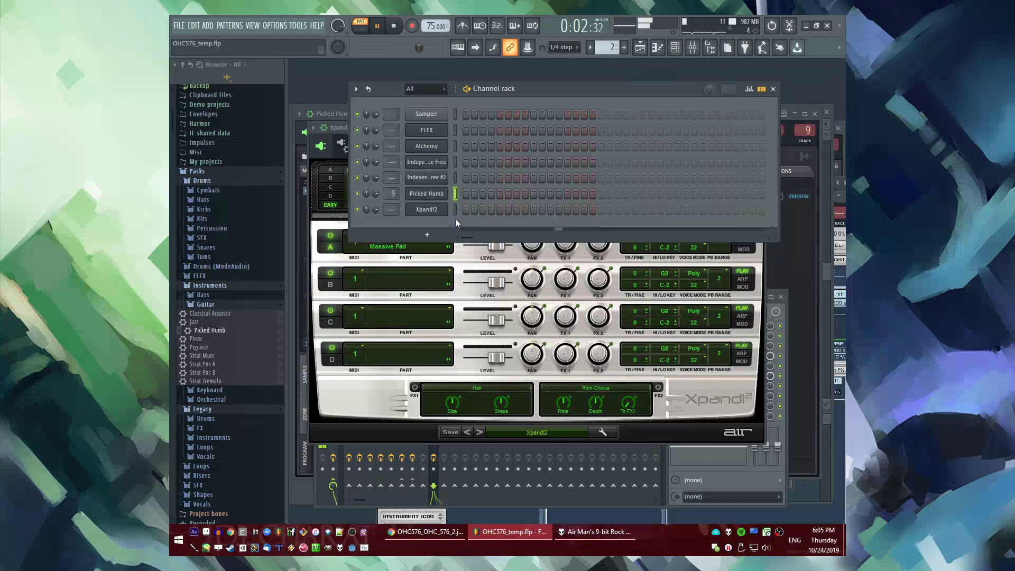
pyautogui.click(550, 433)
pyautogui.moveTo(523, 492)
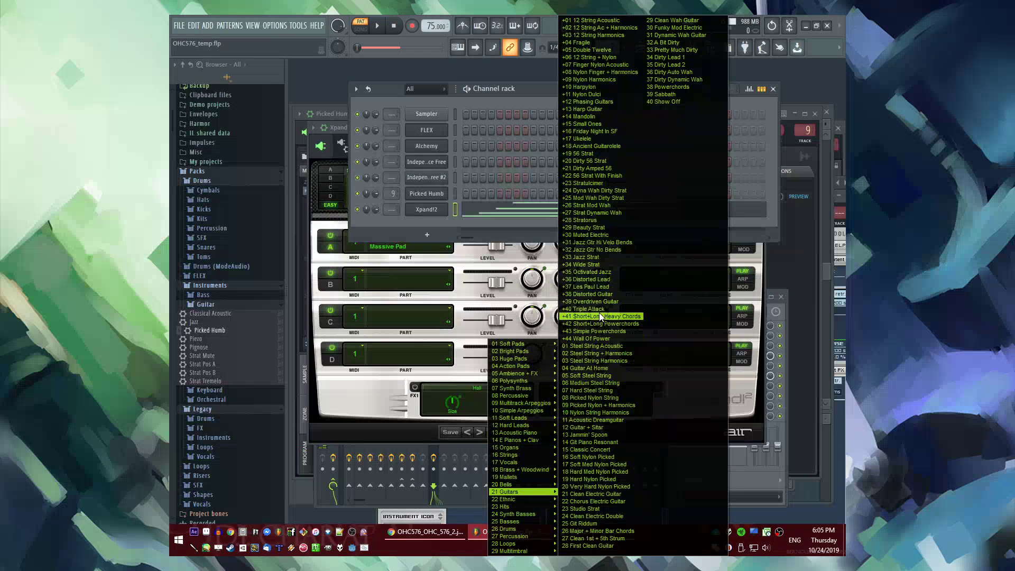
pyautogui.click(602, 317)
pyautogui.click(479, 432)
pyautogui.press('space')
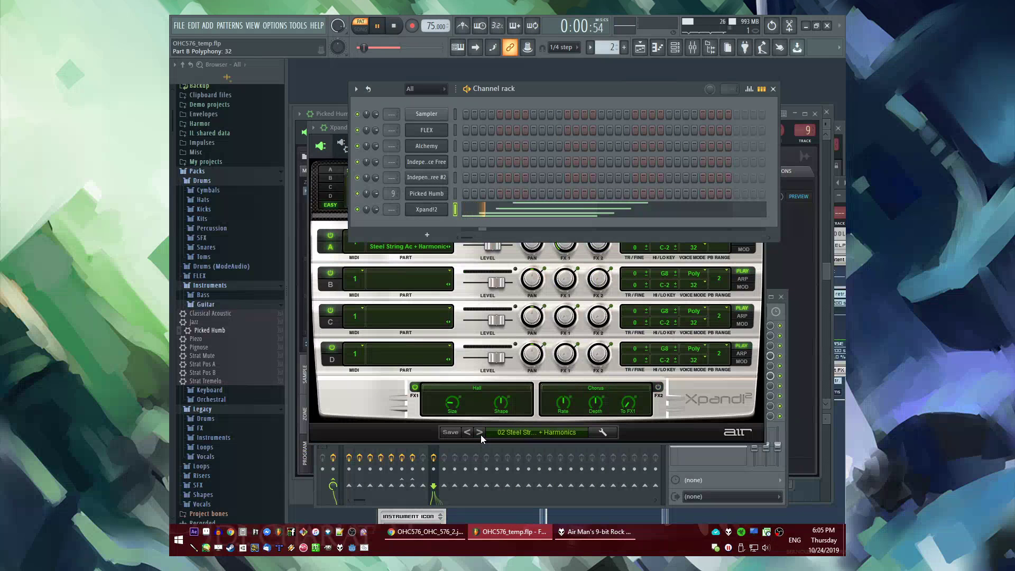
# Load the 28 First Clean Guitar preset in Xpand!2 and route the channel to mixer track 9
pyautogui.press('space')
pyautogui.click(512, 431)
pyautogui.moveTo(519, 494)
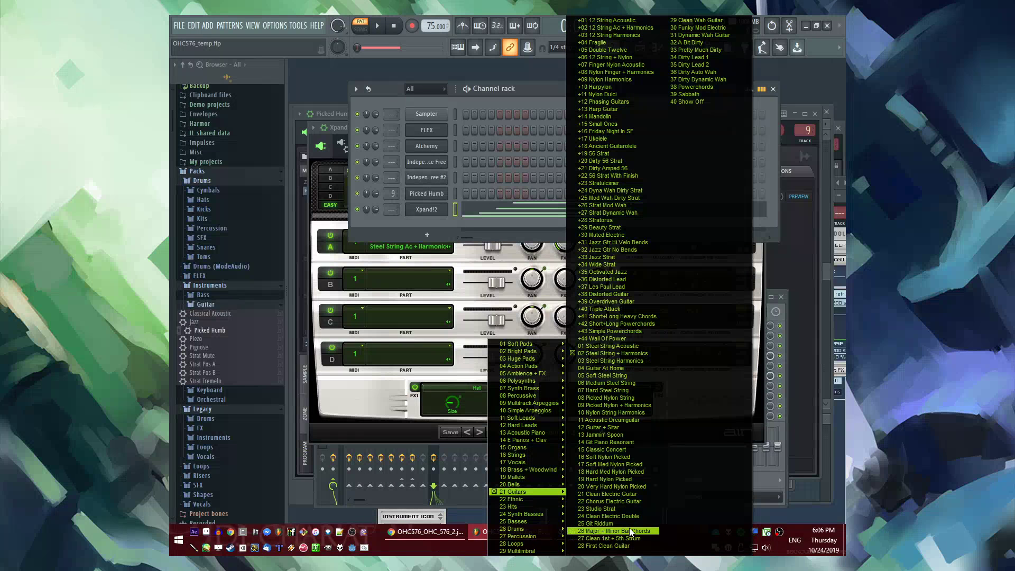
pyautogui.click(626, 545)
pyautogui.press('space')
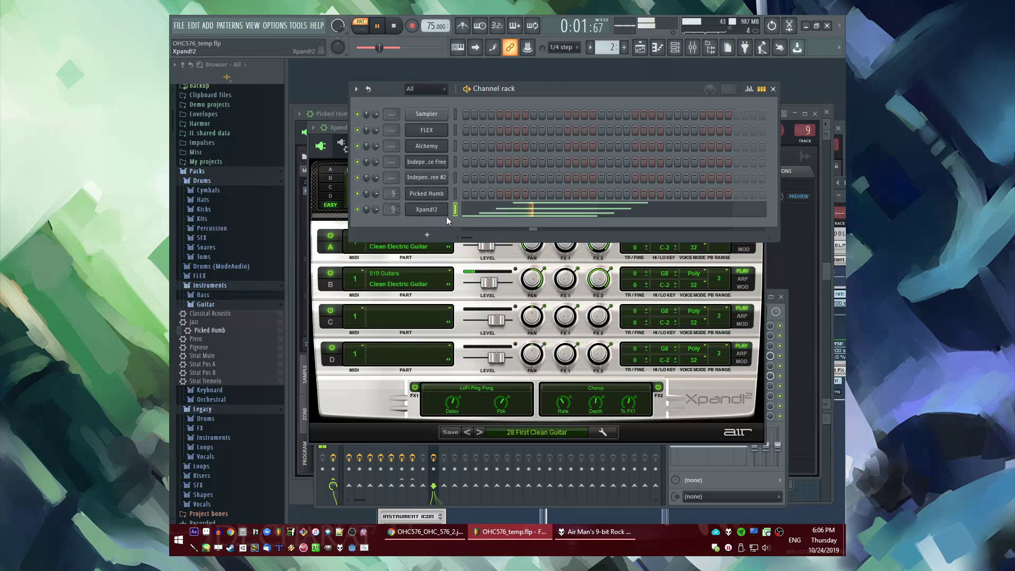
# Copy the four notes back to the Picked Humb channel and listen to the pattern from Xpand!2's piano roll
pyautogui.press('space')
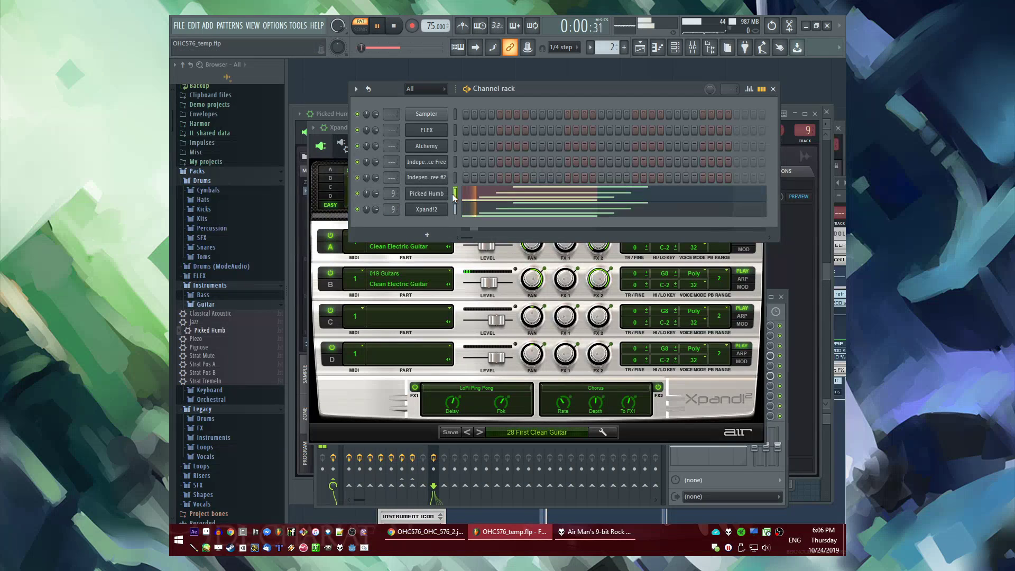
pyautogui.press('space')
pyautogui.click(527, 207)
pyautogui.press('space')
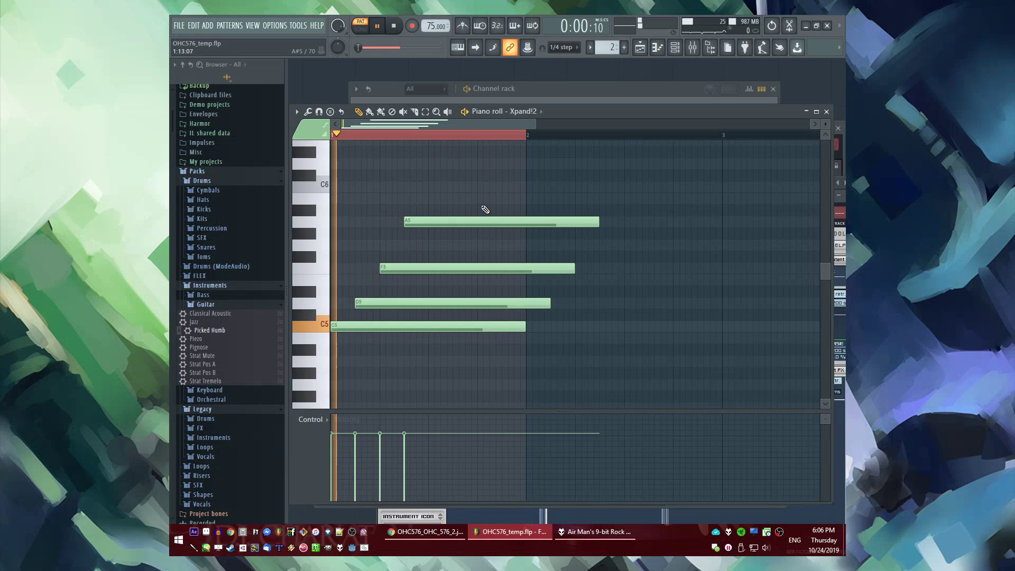
# Open the Picked Humb notes of Pattern 2 from the playlist and play them within the whole song
pyautogui.press('F5')
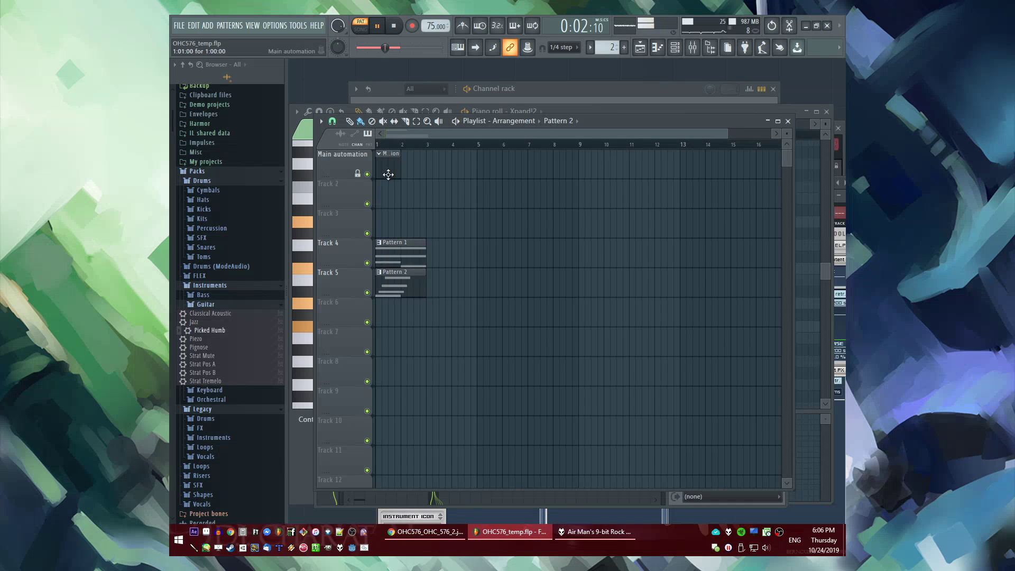
pyautogui.press('space')
pyautogui.doubleClick(393, 279)
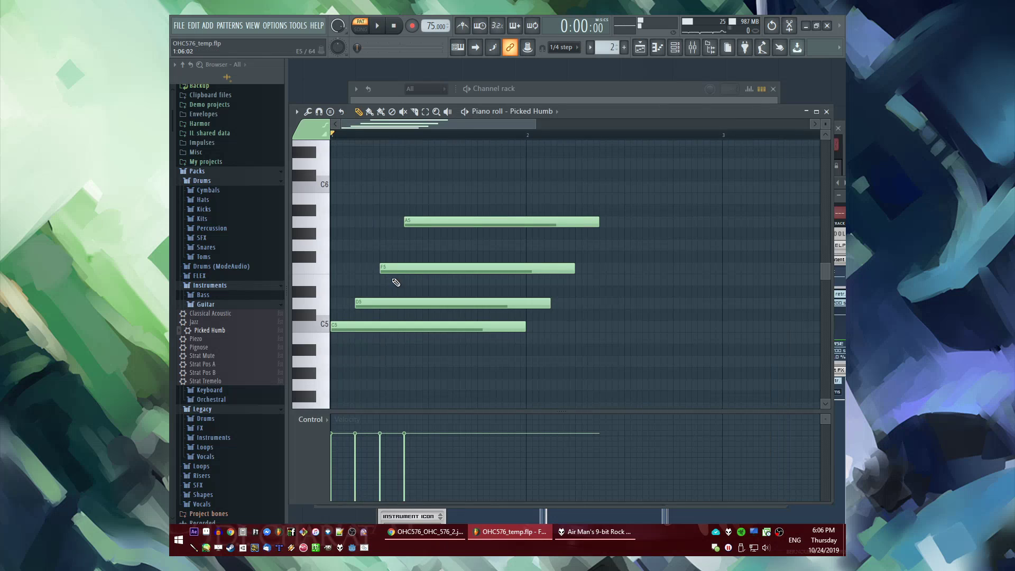
pyautogui.press('l')
pyautogui.press('space')
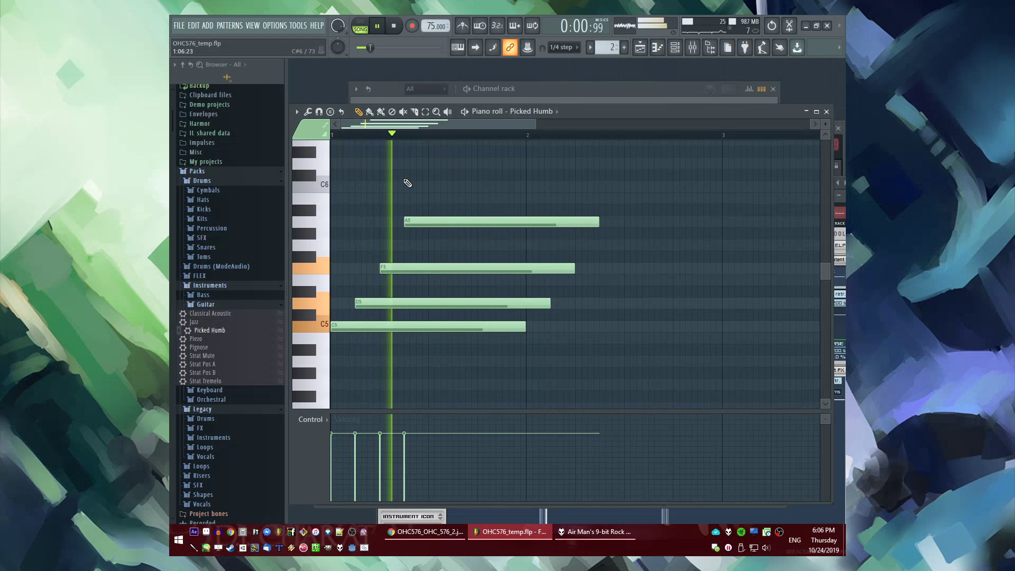
# Place another Pattern 2 clip at bar 3 on Track 5 and make it a unique pattern
pyautogui.scroll(3, 423, 184)
pyautogui.scroll(-1, 423, 184)
pyautogui.hotkey('ctrl', 'a')
pyautogui.moveTo(417, 124); pyautogui.dragTo(555, 137)
pyautogui.press('F5')
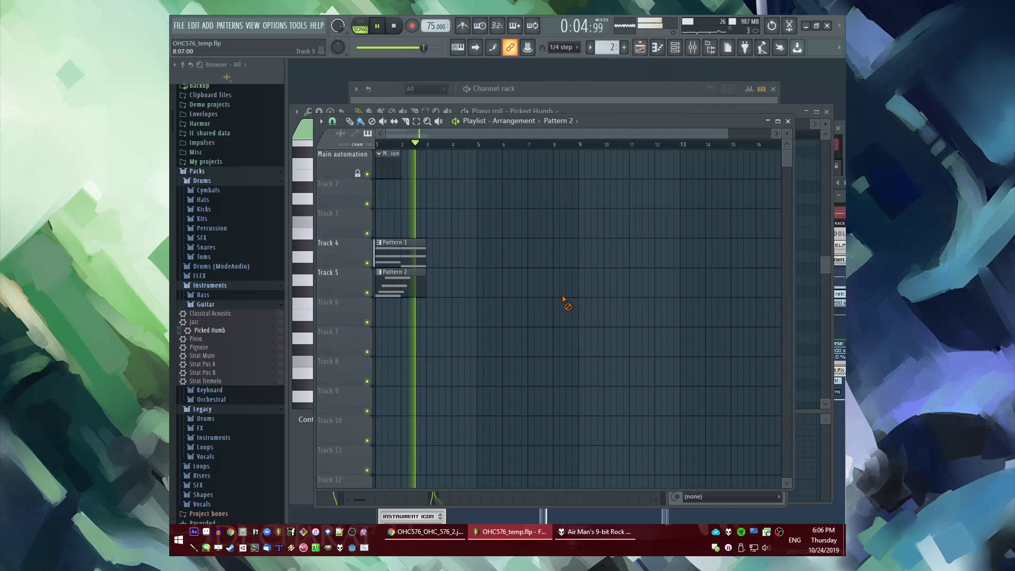
pyautogui.click(438, 295)
pyautogui.click(430, 272)
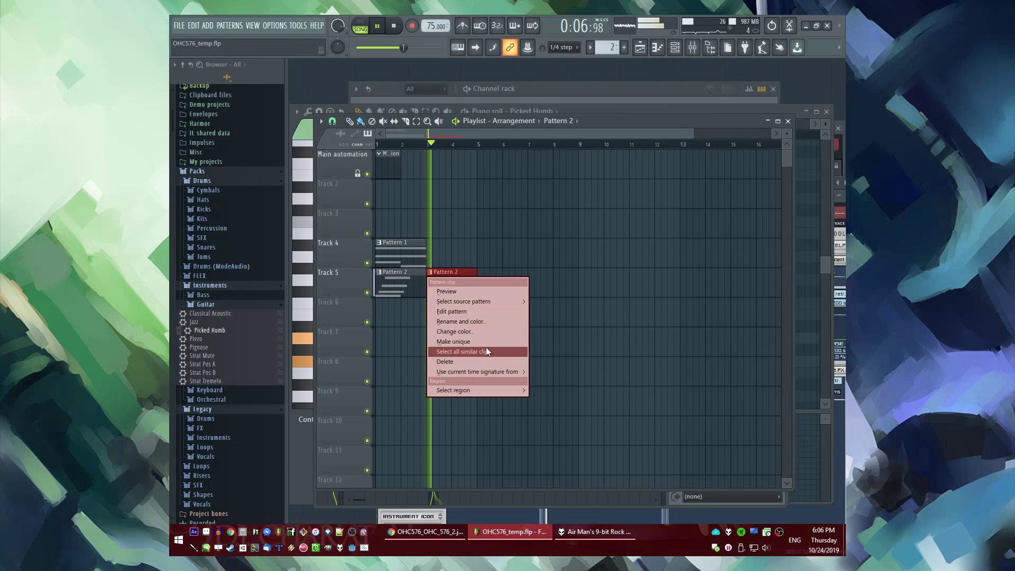
pyautogui.click(480, 345)
# Open the Independence Free notes of Pattern 1 and delete the second-bar chord of C5, F5 and A5
pyautogui.doubleClick(413, 254)
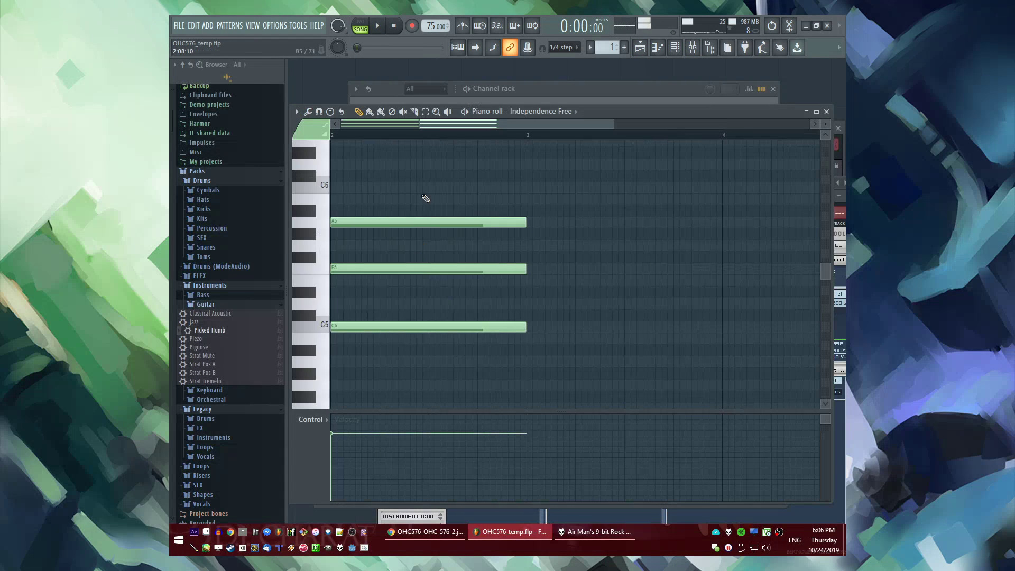
pyautogui.rightClick(545, 327)
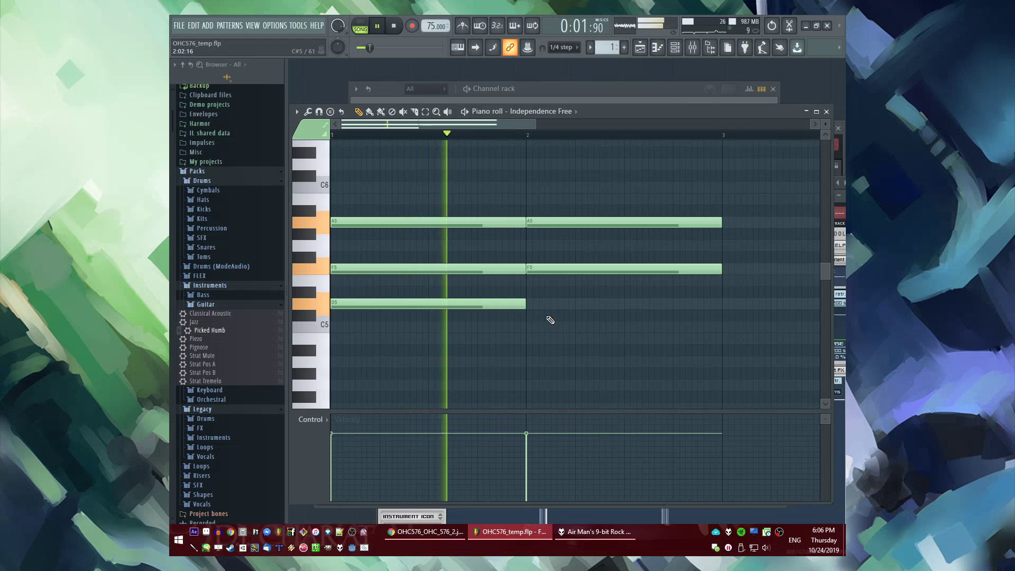
pyautogui.rightClick(550, 222)
pyautogui.rightClick(560, 269)
# Add a second Xpand!2 channel and move the remaining D5, F5 and A5 chord from Independence Free to it
pyautogui.hotkey('ctrl', 'a')
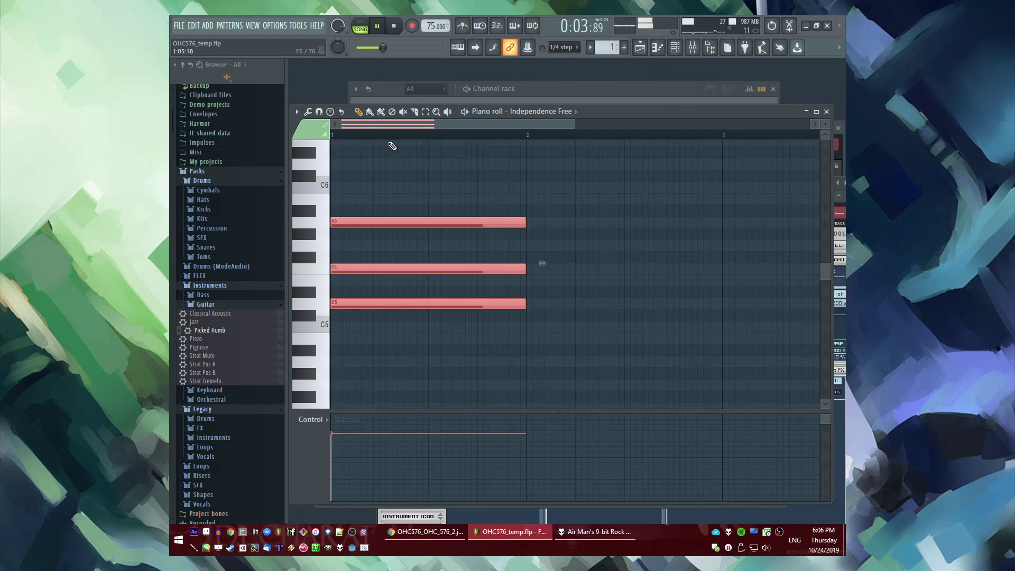
pyautogui.moveTo(391, 125); pyautogui.dragTo(320, 128)
pyautogui.press('space')
pyautogui.press('F6')
pyautogui.click(211, 26)
pyautogui.moveTo(226, 27)
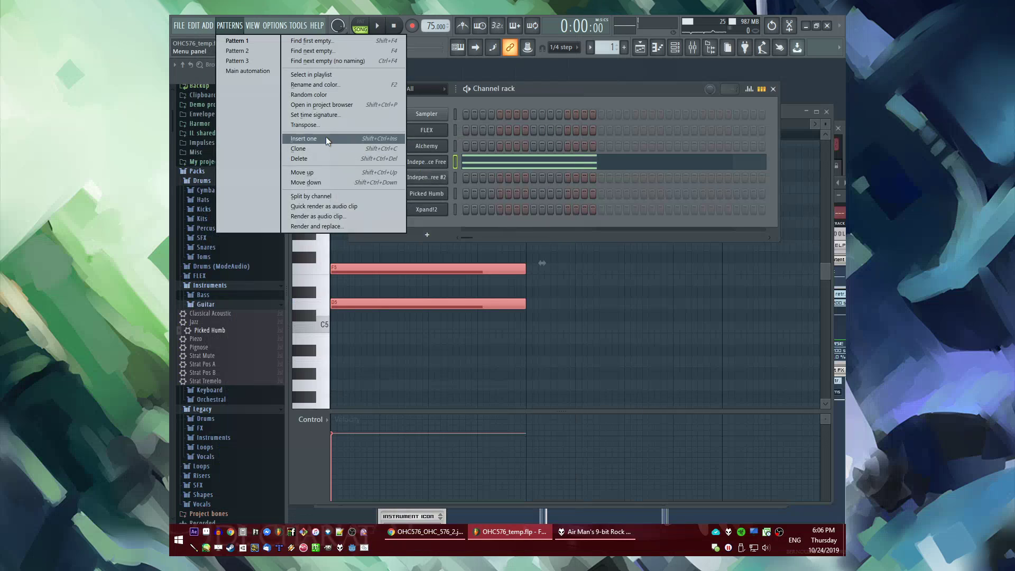
pyautogui.click(388, 147)
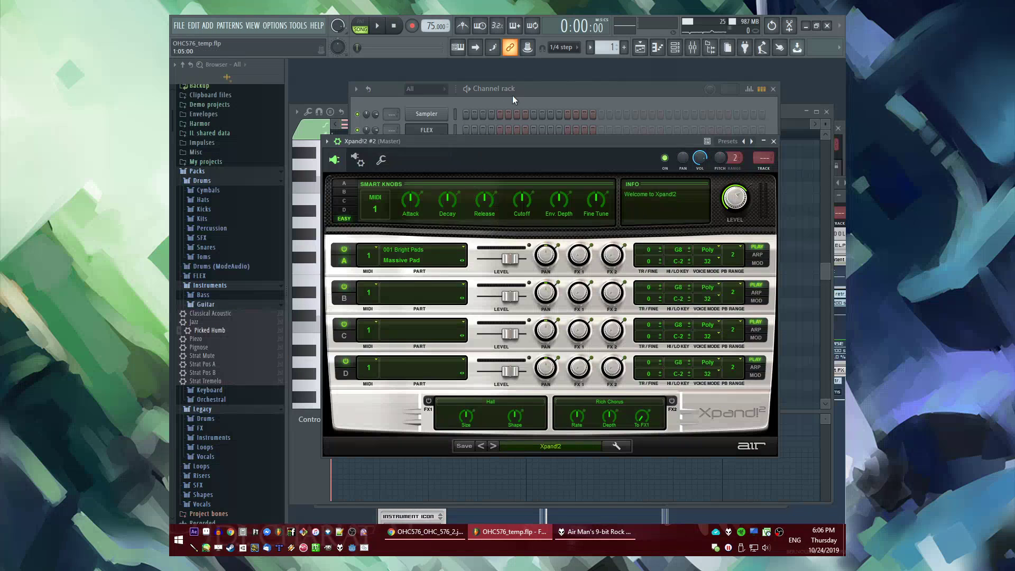
pyautogui.click(513, 96)
pyautogui.press('space')
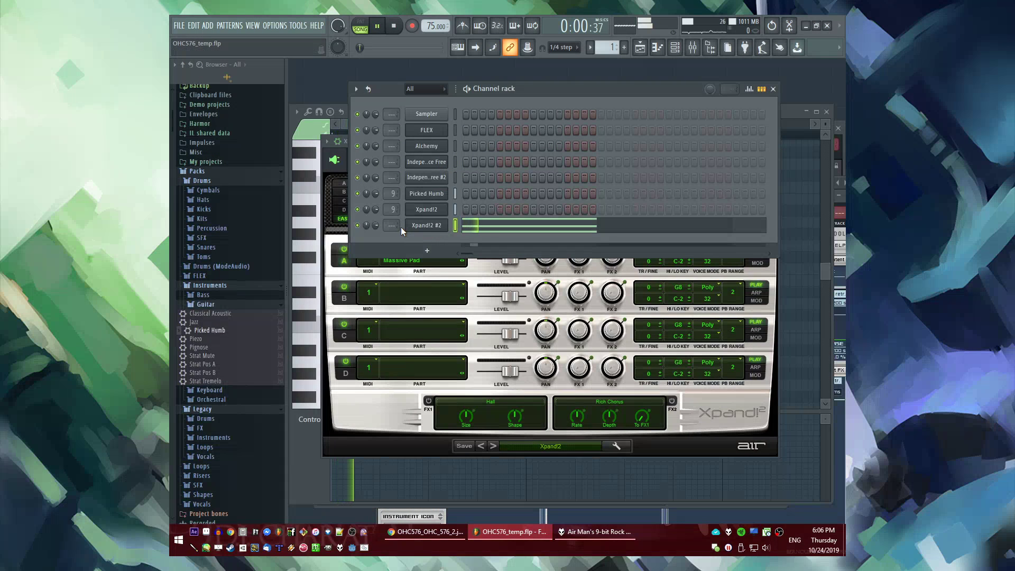
# Route the Xpand!2 #2 channel to mixer track 10
pyautogui.click(405, 226)
pyautogui.hotkey('ctrl', 'l')
pyautogui.click(610, 88)
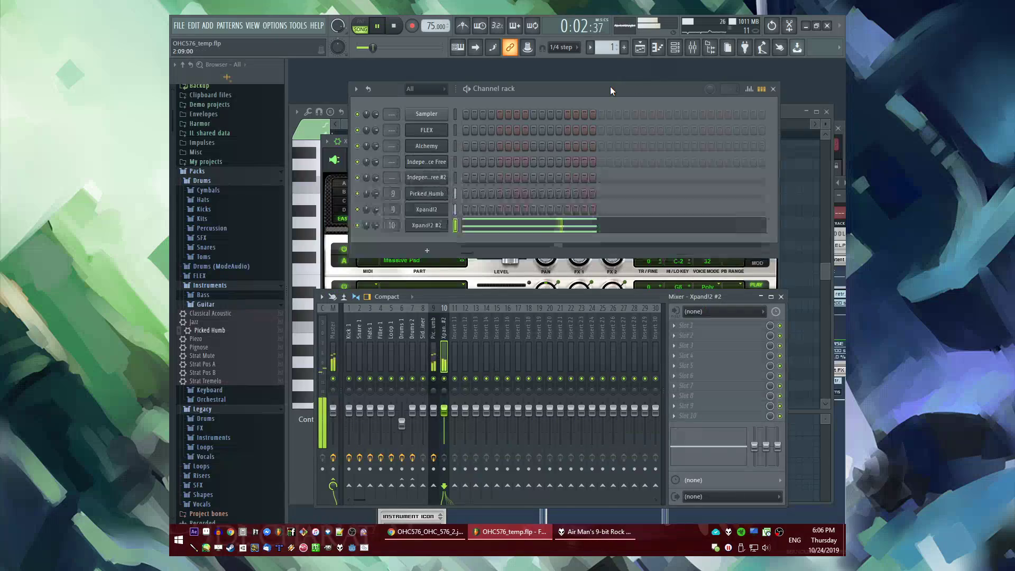
# Load the +35 Sheet Lightning soft pad preset in Xpand!2 #2 and audition it in pattern mode
pyautogui.click(426, 227)
pyautogui.click(560, 446)
pyautogui.moveTo(537, 344)
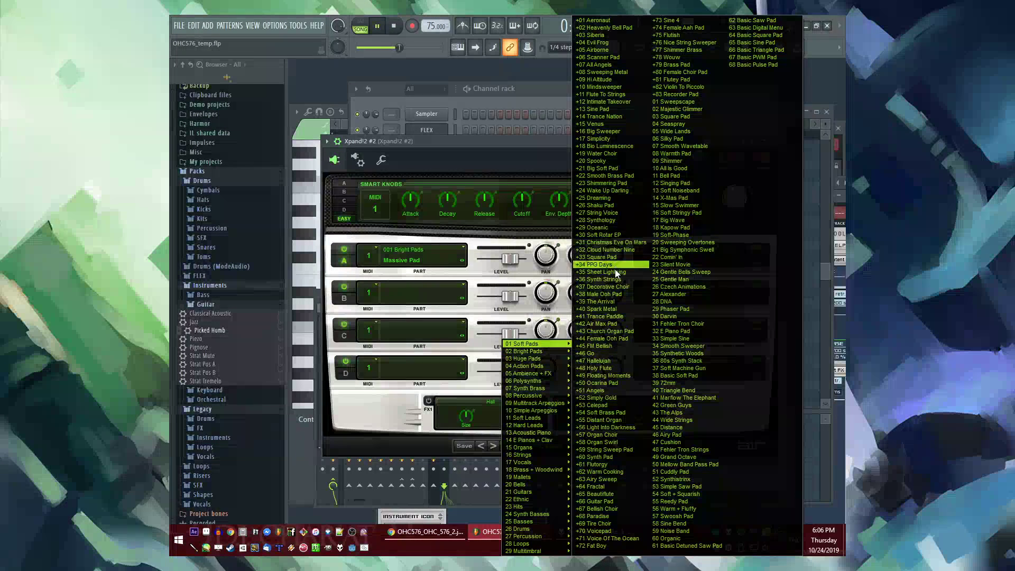
pyautogui.click(613, 272)
pyautogui.press('l')
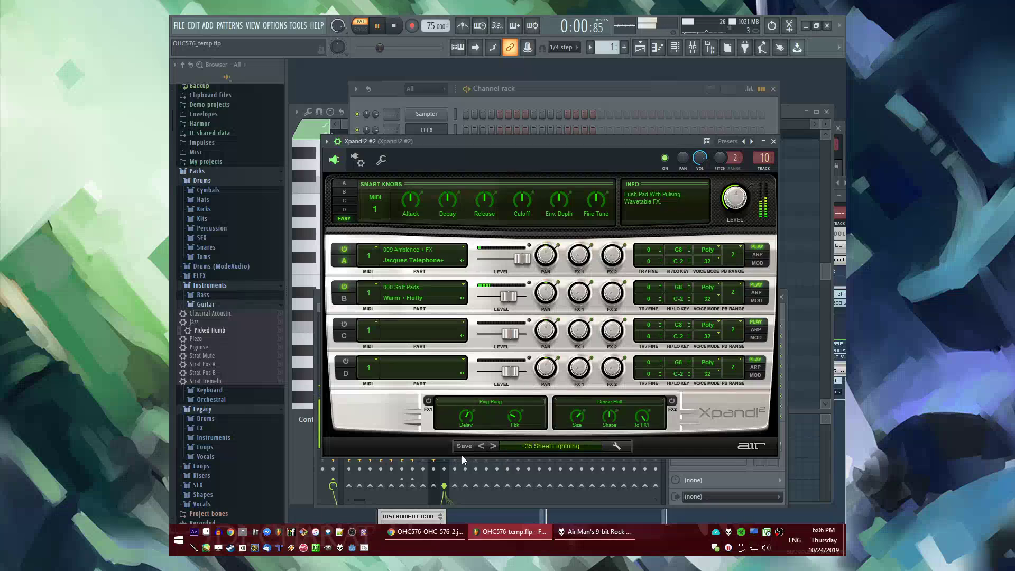
pyautogui.press('space')
# Audition Xpand!2 #2's soft pad presets from 07 Smooth Wavetable to 19 Soft-Phase and settle on 16 Soft Stringy Pad
pyautogui.click(511, 446)
pyautogui.moveTo(534, 343)
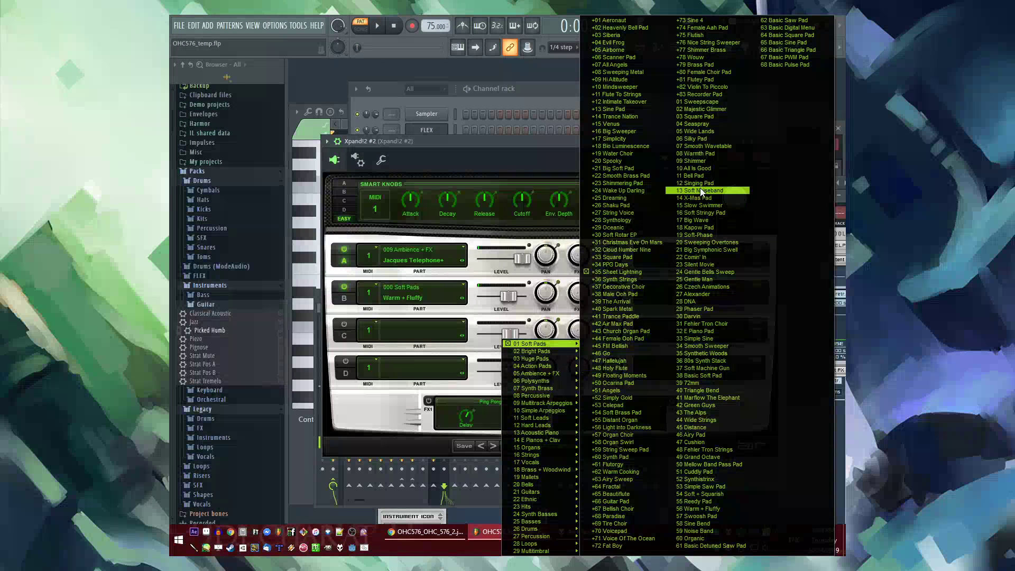
pyautogui.click(495, 444)
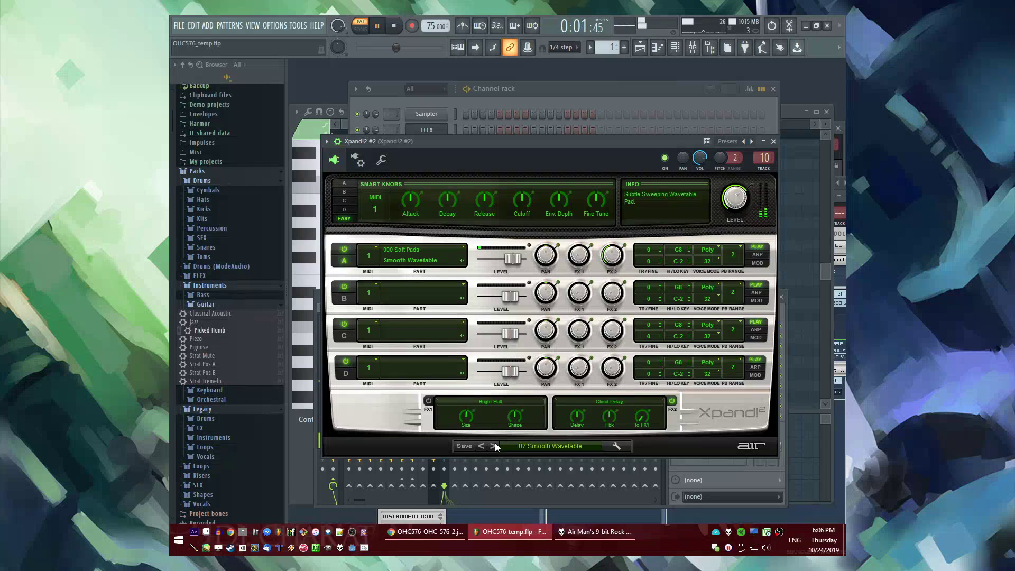
pyautogui.click(495, 445)
pyautogui.click(495, 444)
pyautogui.click(495, 445)
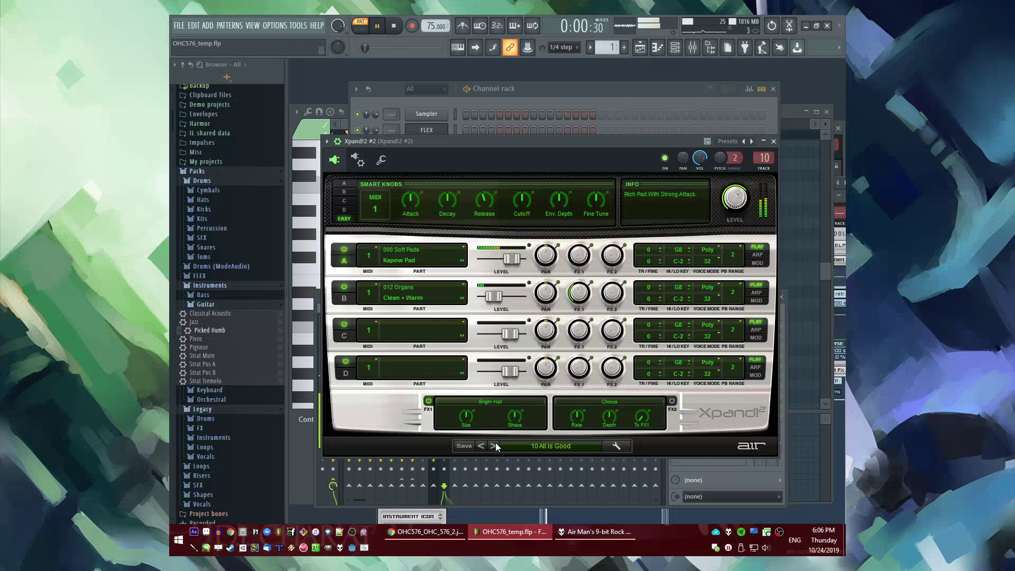
pyautogui.click(496, 443)
pyautogui.click(496, 442)
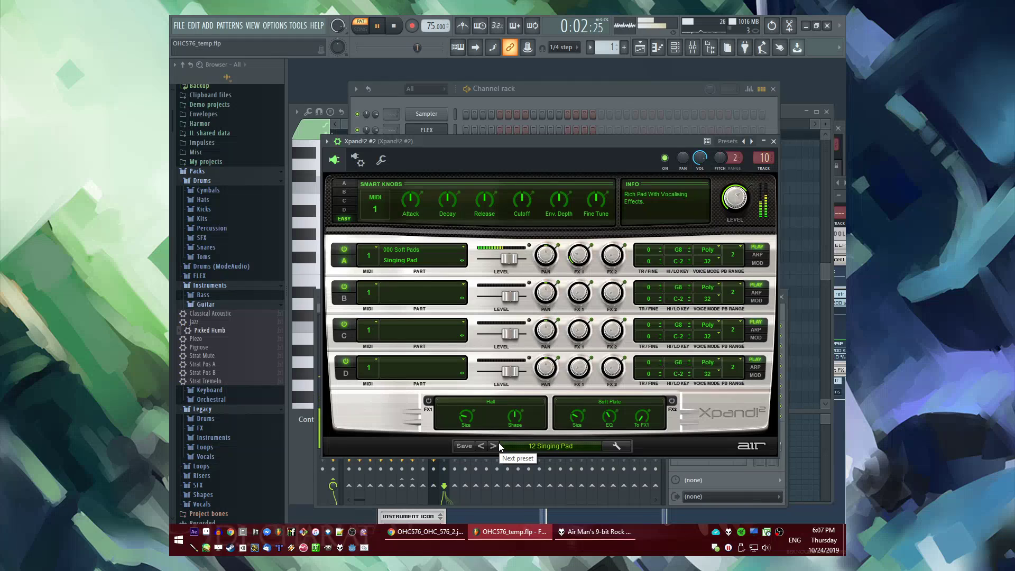
pyautogui.click(495, 445)
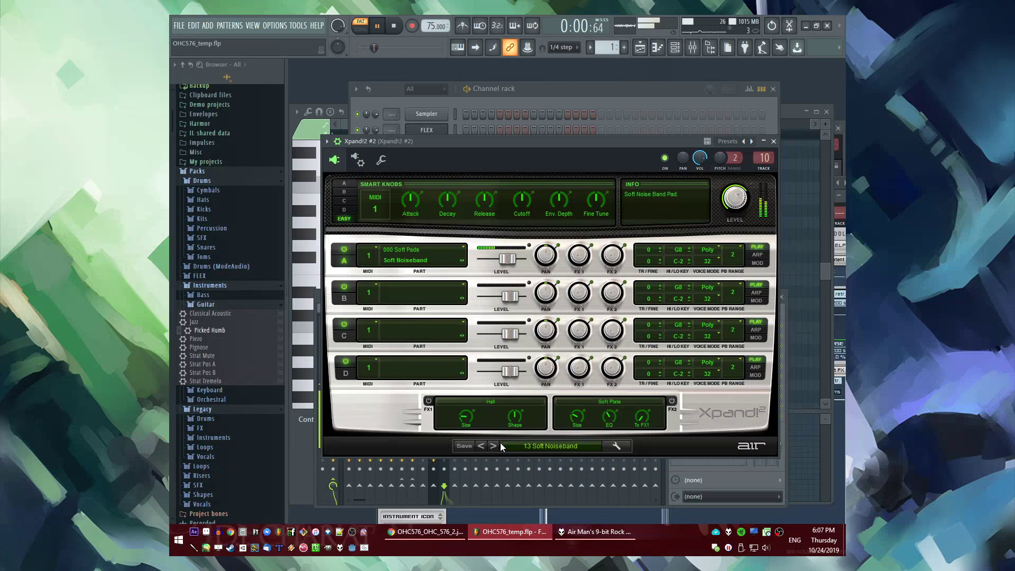
pyautogui.click(500, 443)
pyautogui.click(497, 443)
pyautogui.click(496, 443)
pyautogui.click(496, 443)
pyautogui.click(496, 443)
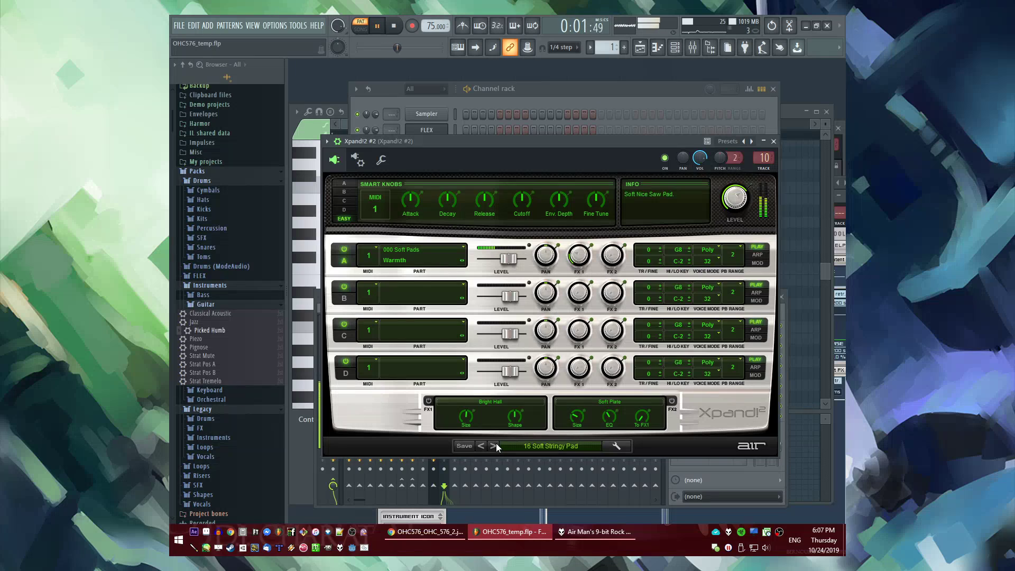
pyautogui.press('space')
pyautogui.click(496, 443)
pyautogui.click(496, 443)
pyautogui.press('space')
pyautogui.click(496, 443)
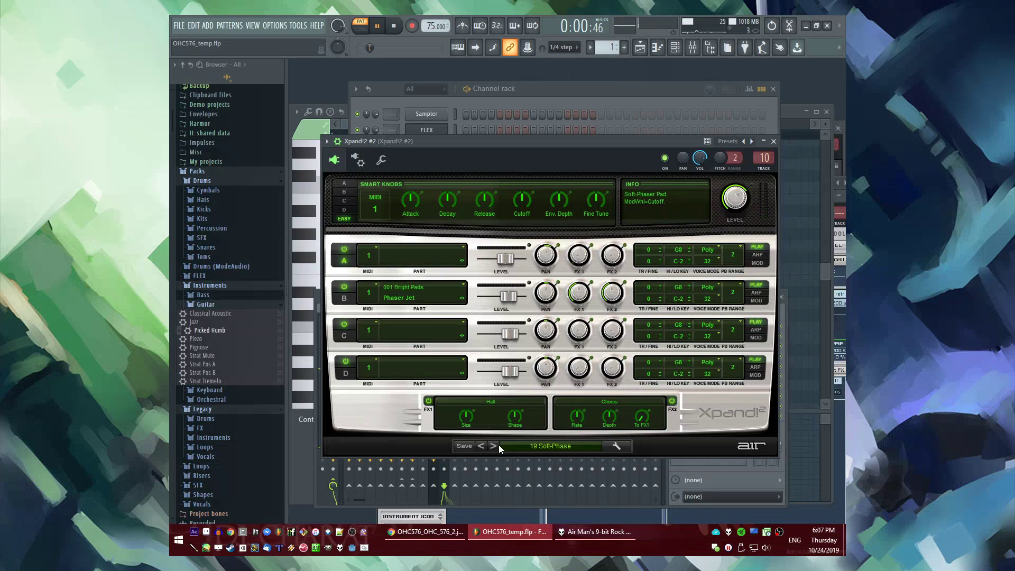
pyautogui.press('space')
pyautogui.click(482, 443)
pyautogui.click(482, 443)
pyautogui.click(482, 443)
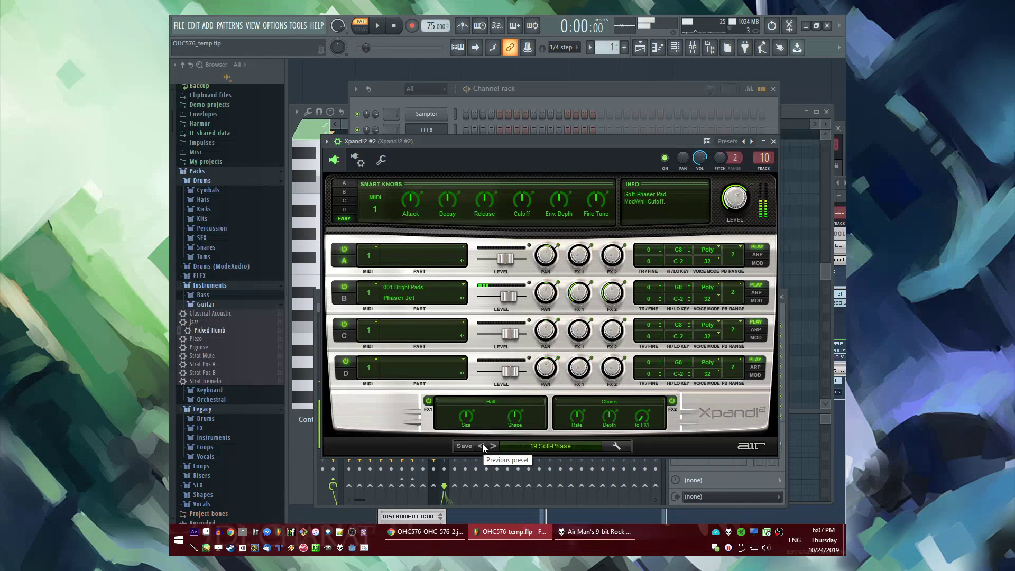
# Switch playback to song mode and show the Xpand!2 #2 chord in the piano roll for editing
pyautogui.click(543, 87)
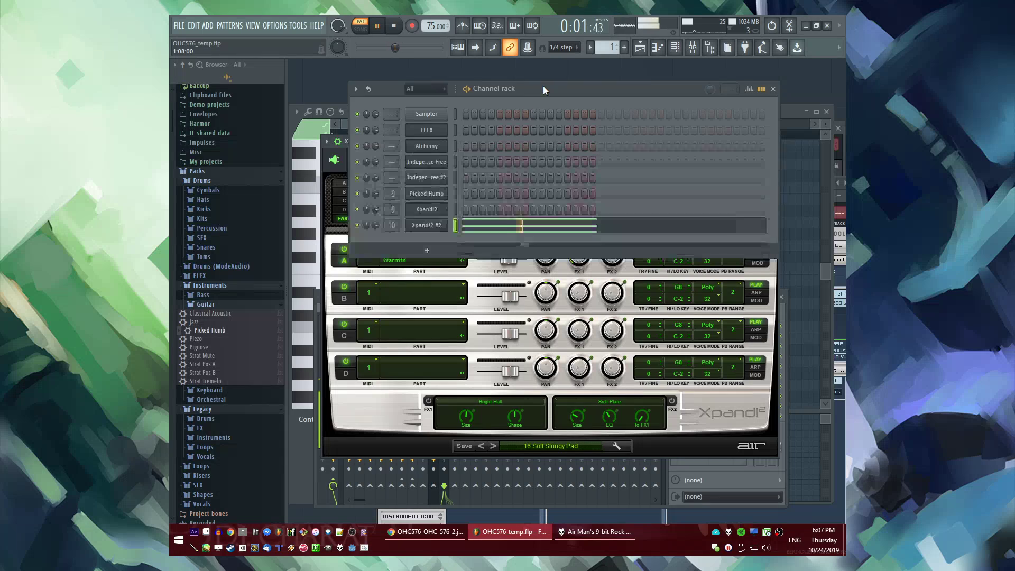
pyautogui.click(823, 239)
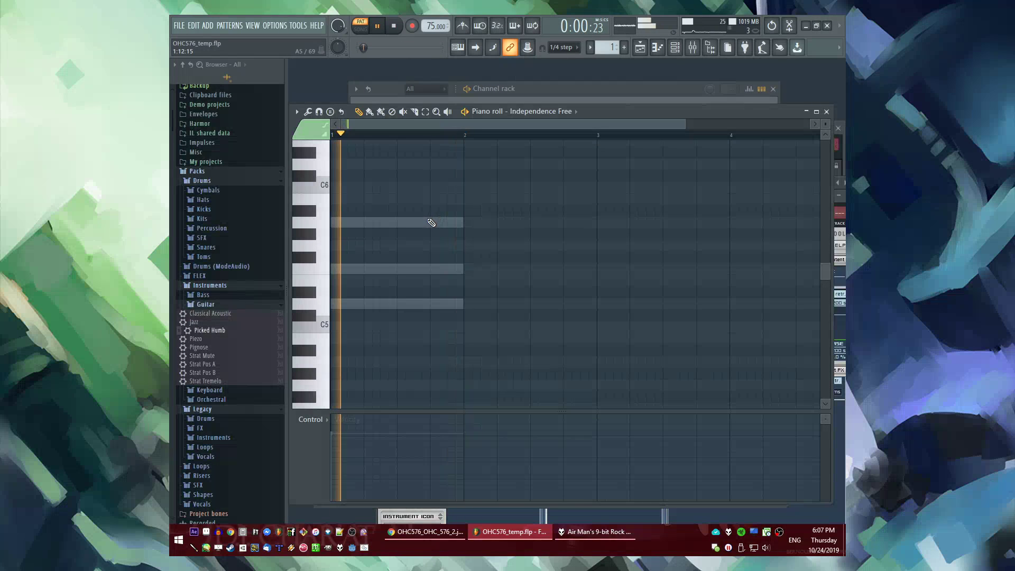
pyautogui.press('l')
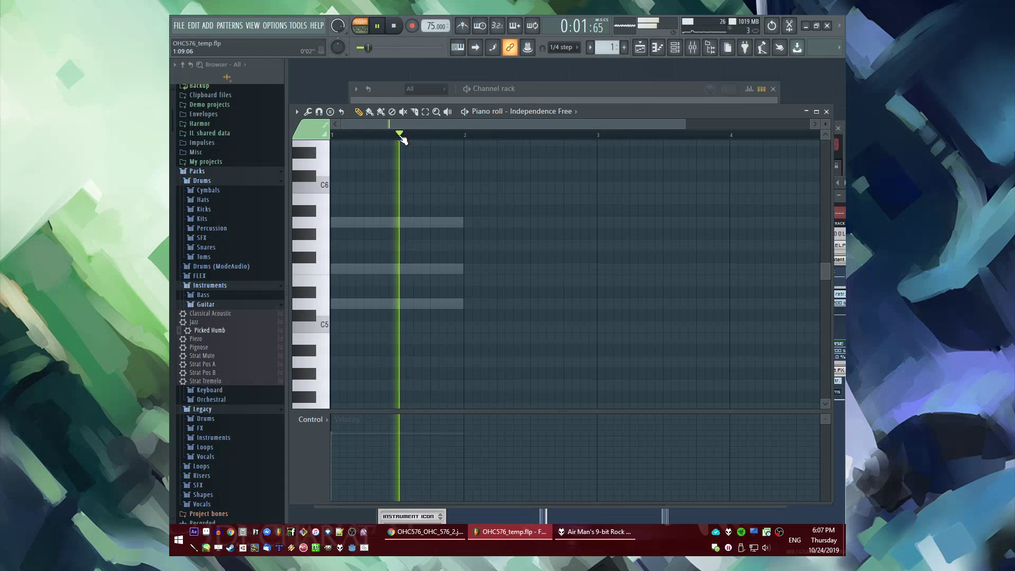
pyautogui.rightClick(458, 222)
pyautogui.rightClick(458, 223)
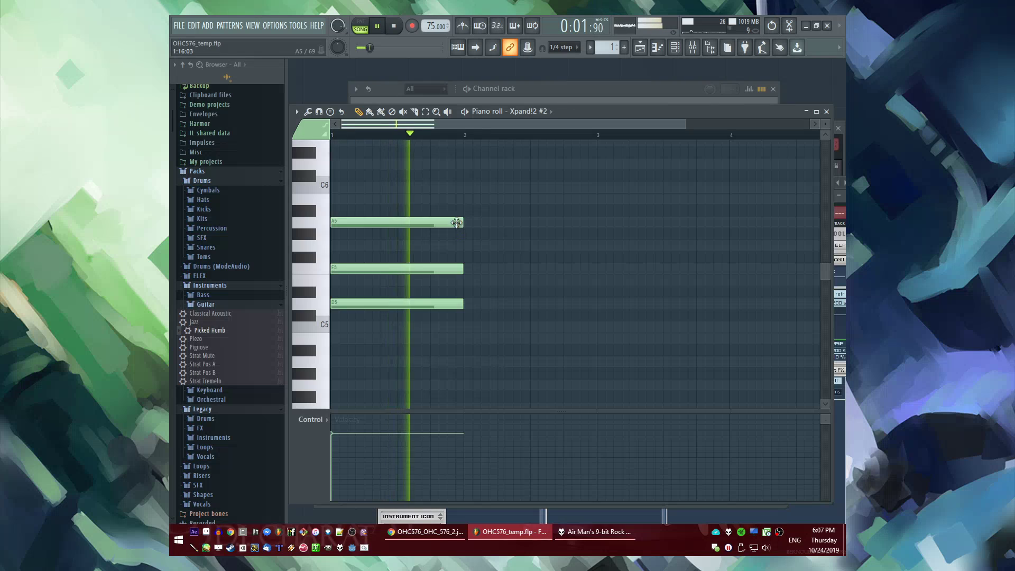
# Copy the D5, F5 and A5 chord to the start of bar 3
pyautogui.hotkey('ctrl', 'a')
pyautogui.moveTo(428, 124); pyautogui.dragTo(458, 127)
pyautogui.hotkey('ctrl', 'v')
pyautogui.hotkey('ctrl', 'd')
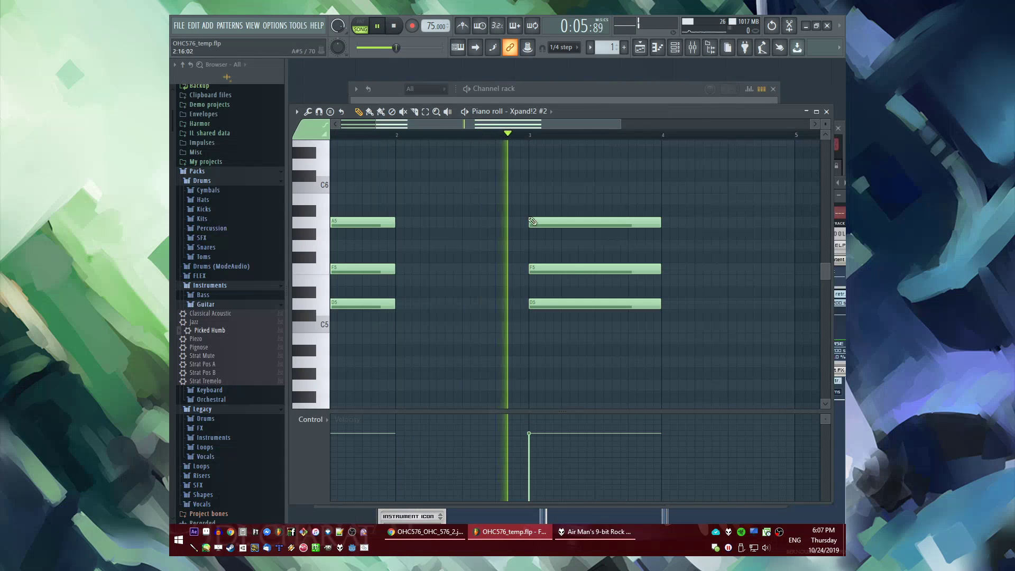
# Lower the bar 3 chord's upper notes to G5 and E5 and play the song from bar 3
pyautogui.press('space')
pyautogui.moveTo(535, 222); pyautogui.dragTo(543, 279)
pyautogui.click(527, 135)
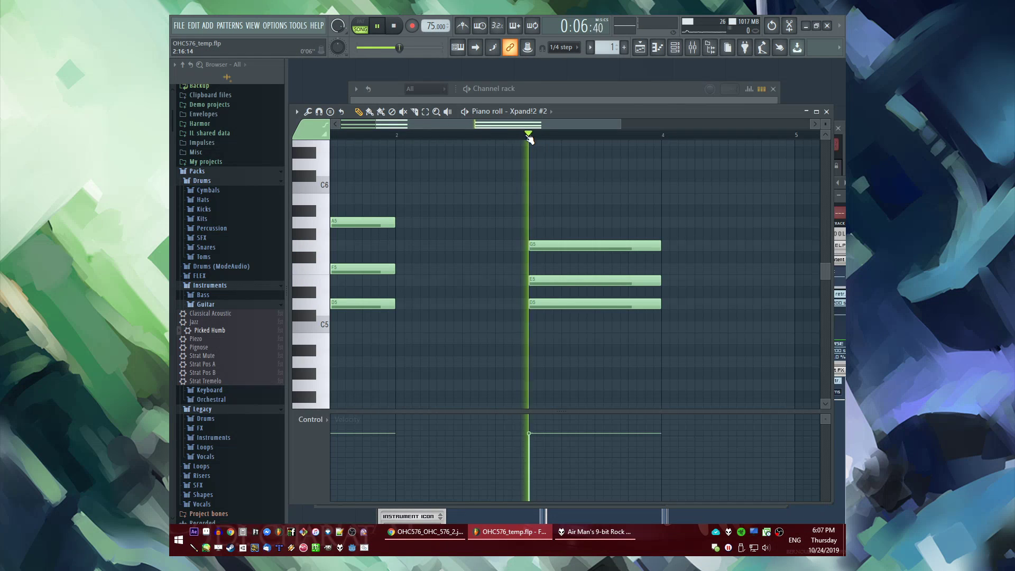
pyautogui.press('space')
pyautogui.moveTo(525, 126); pyautogui.dragTo(284, 142)
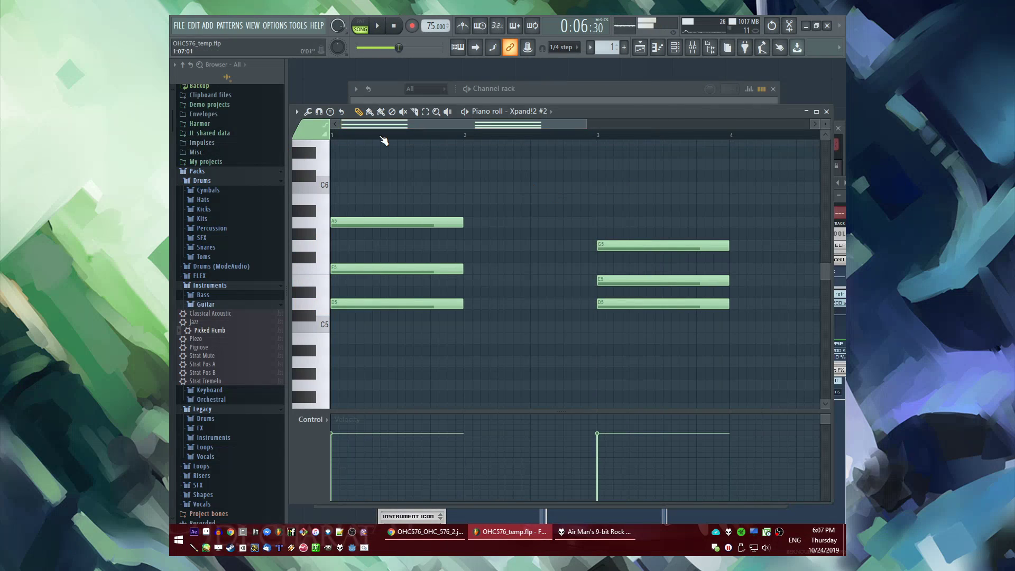
# Check the clips in the playlist and lengthen both Xpand!2 #2 chords to two bars each
pyautogui.press('F5')
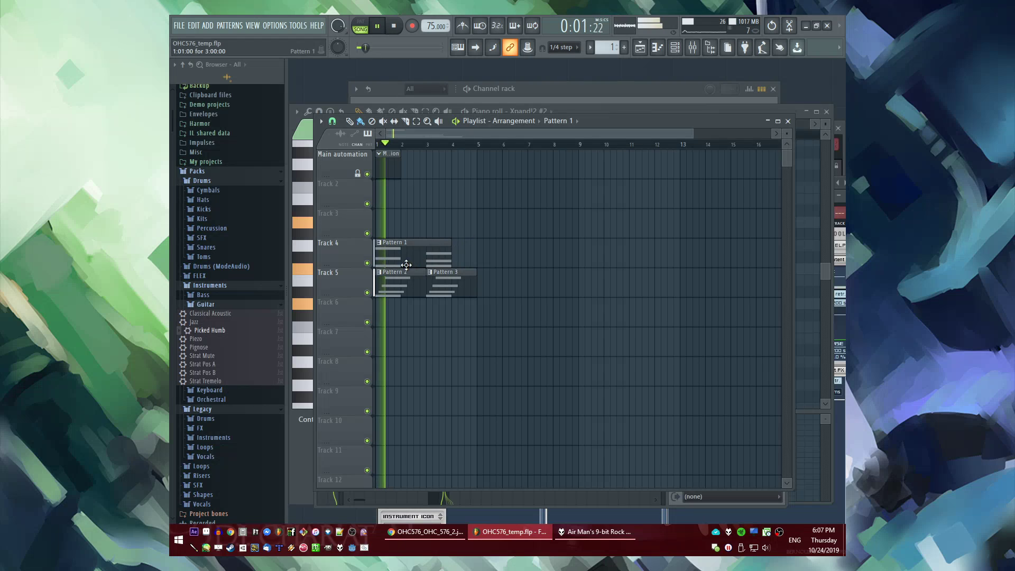
pyautogui.press('F5')
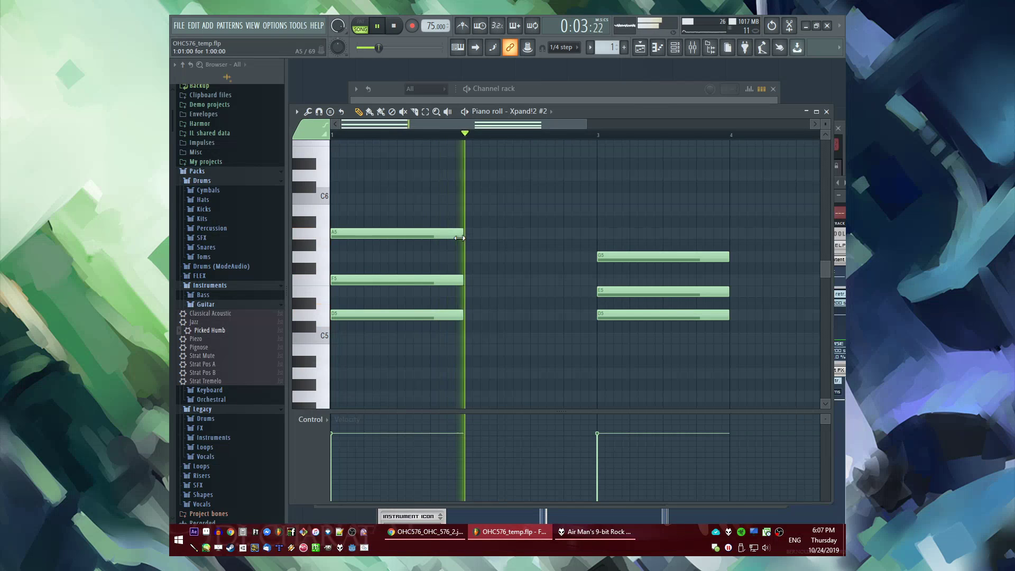
pyautogui.moveTo(464, 315); pyautogui.dragTo(464, 315)
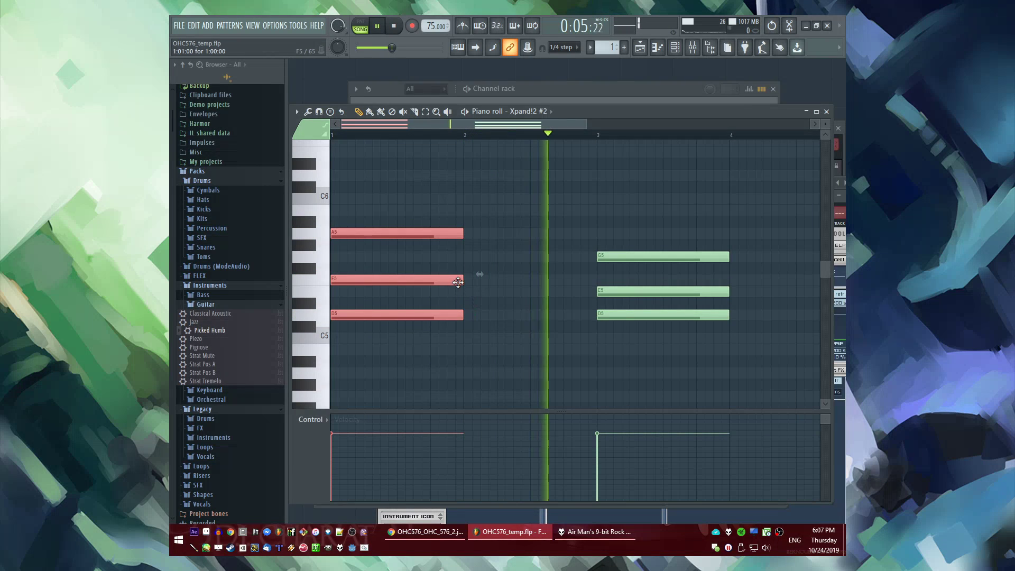
pyautogui.moveTo(466, 278); pyautogui.dragTo(598, 279)
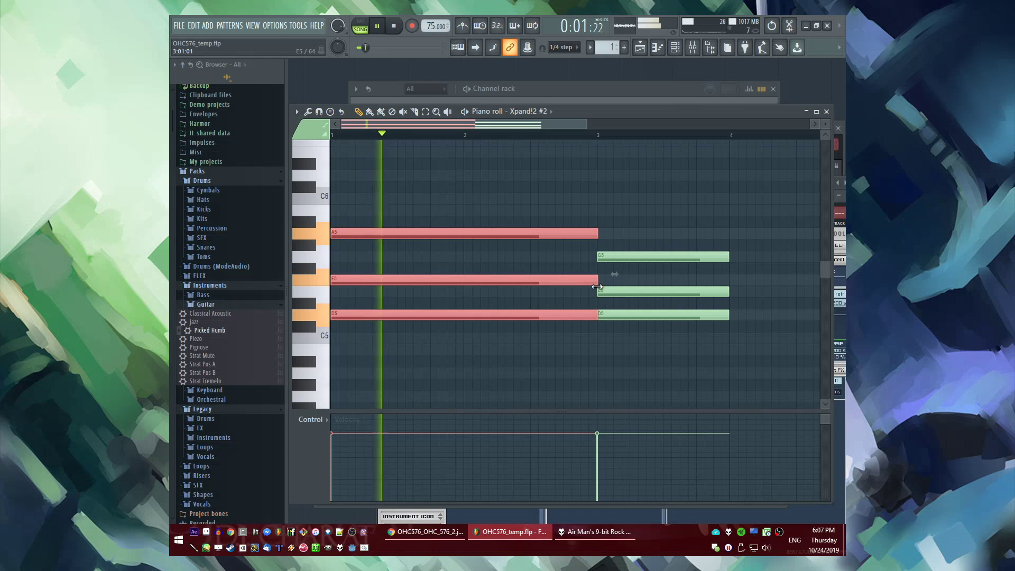
pyautogui.scroll(-2, 544, 219)
pyautogui.moveTo(543, 218); pyautogui.dragTo(639, 297)
pyautogui.keyDown('ctrl'); pyautogui.click(575, 210); pyautogui.keyUp('ctrl')
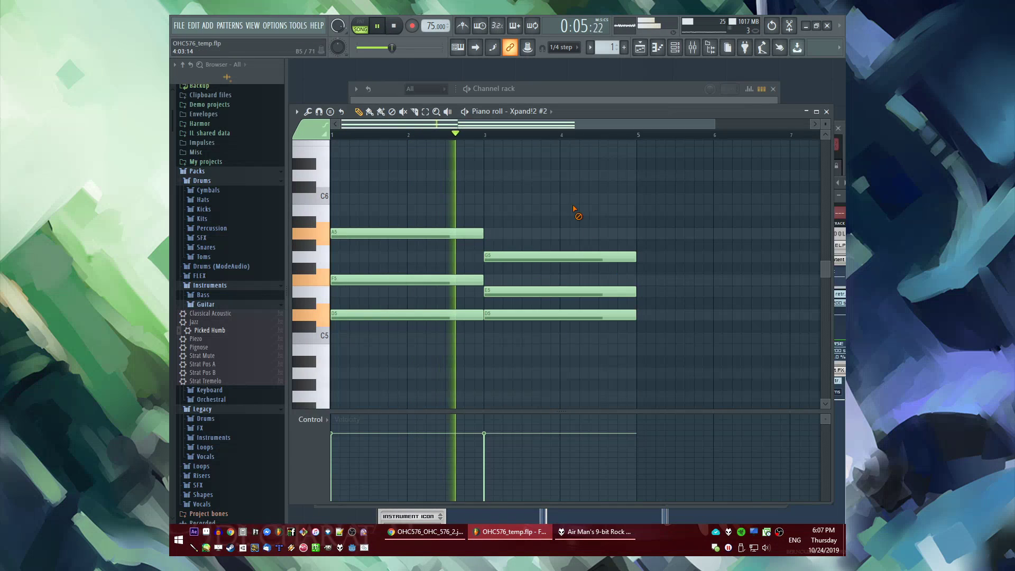
# Copy the two chords from Xpand!2 #2 to the Independence Free channel and route it to mixer track 10
pyautogui.press('F6')
pyautogui.click(428, 225)
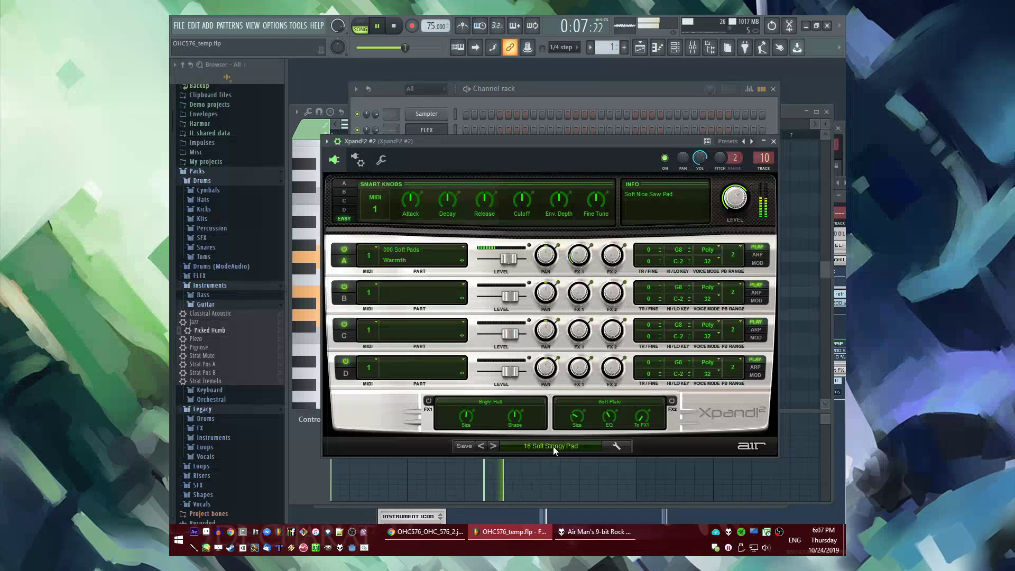
pyautogui.click(529, 136)
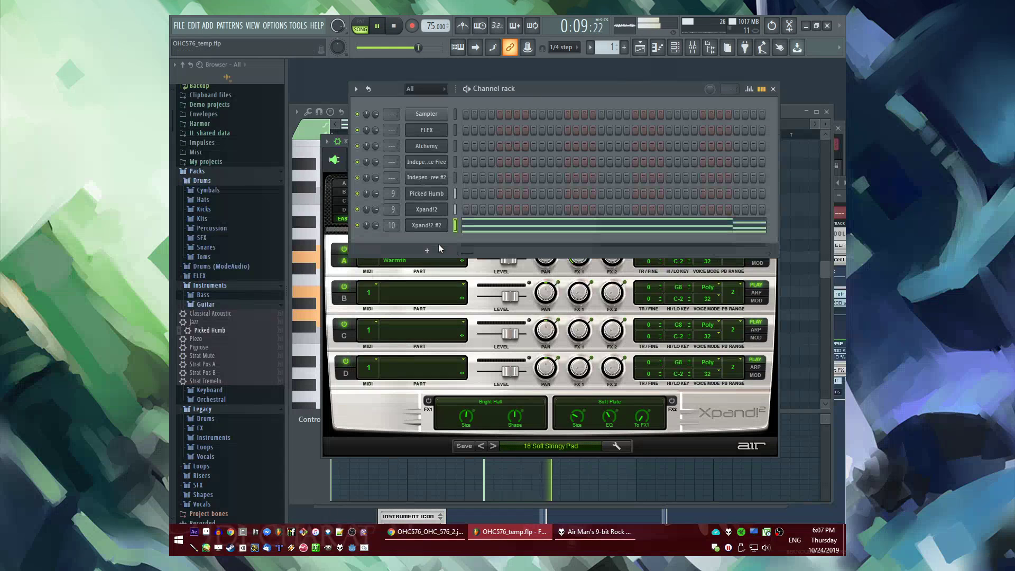
pyautogui.click(455, 161)
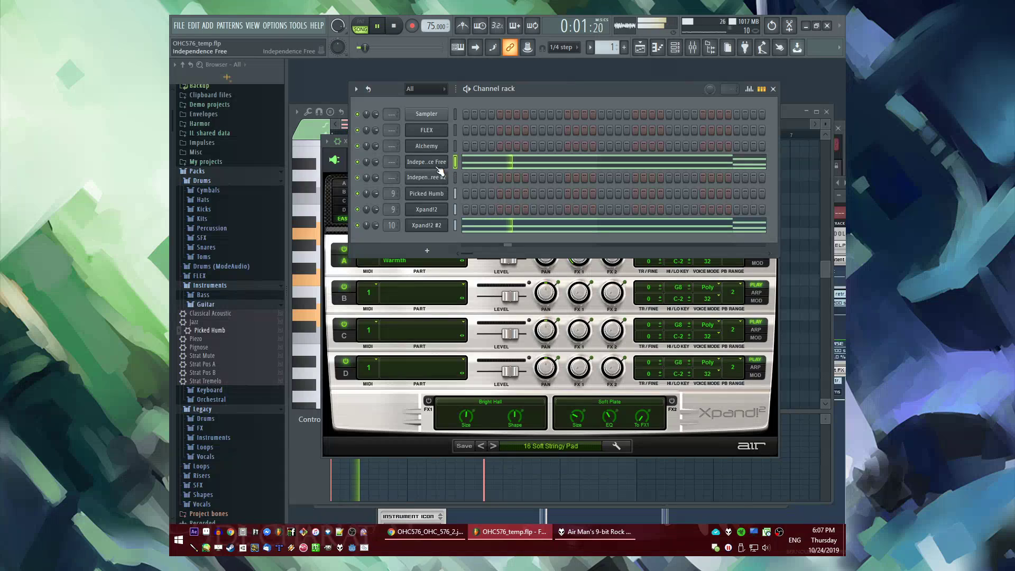
pyautogui.moveTo(392, 162); pyautogui.dragTo(392, 145)
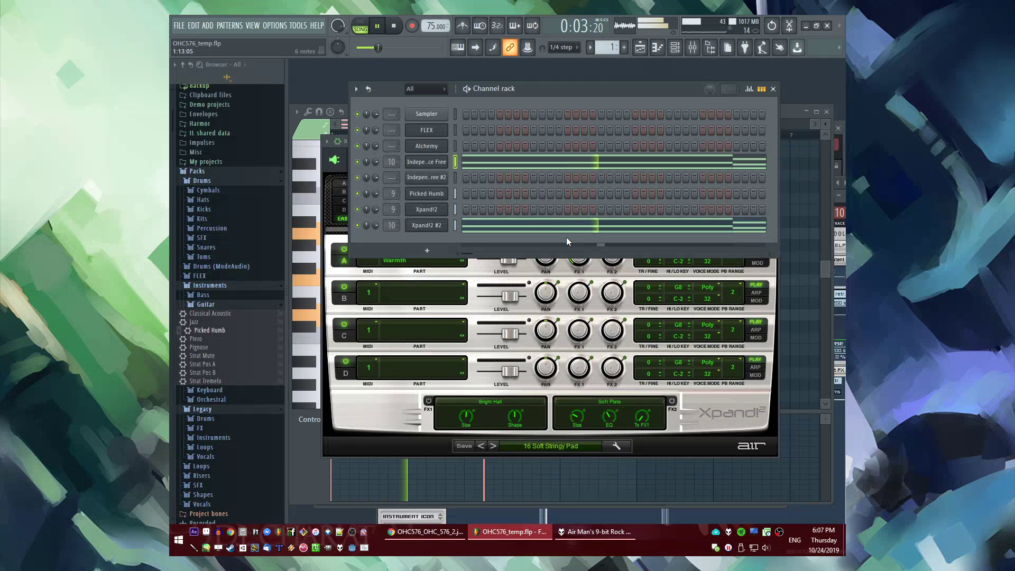
# Lower the Independence Free channel volume to 60% and insert Fruity parametric EQ 2 in slot 3 of mixer track 10
pyautogui.press('F9')
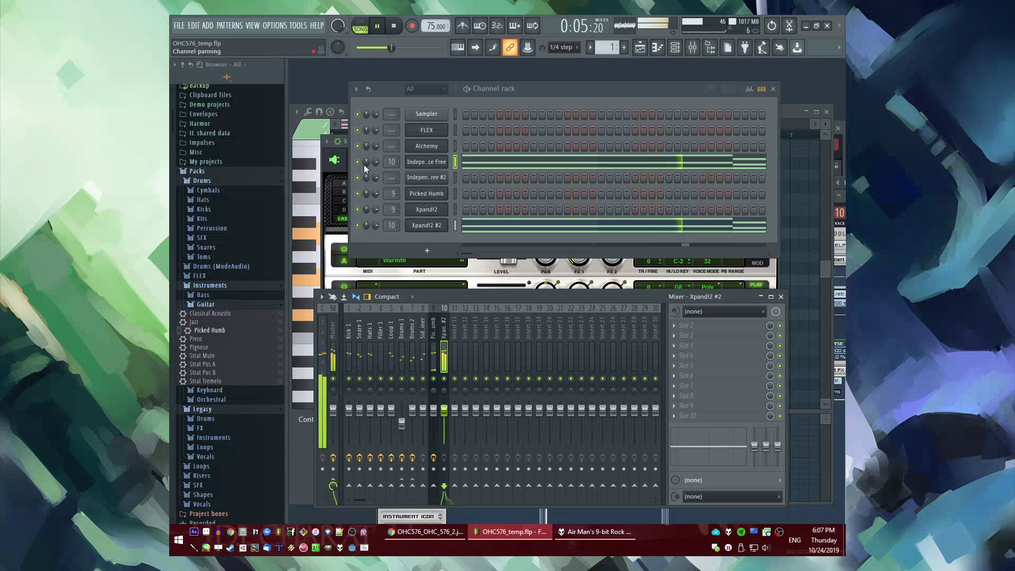
pyautogui.moveTo(376, 162); pyautogui.dragTo(376, 175)
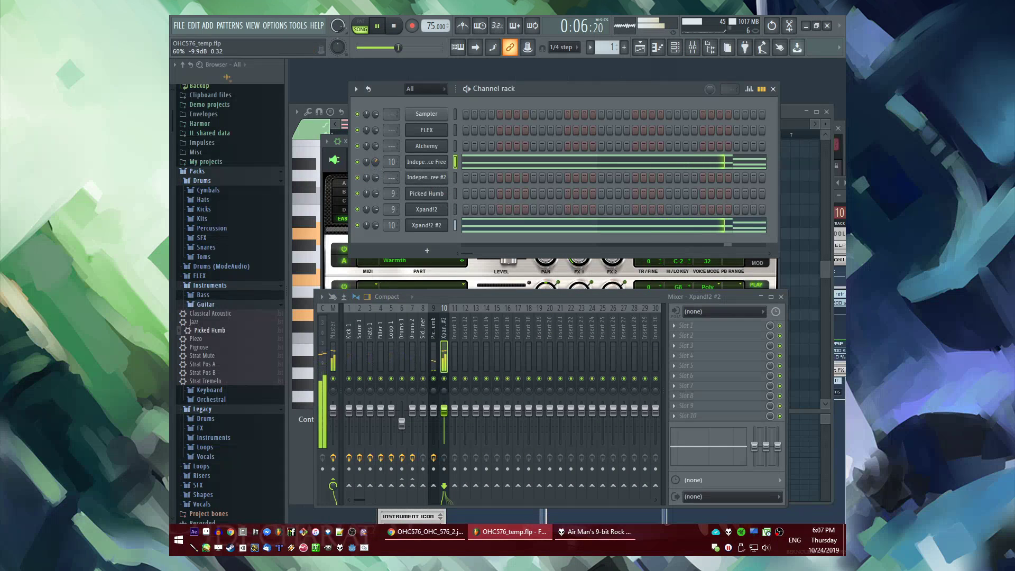
pyautogui.click(688, 345)
pyautogui.click(542, 377)
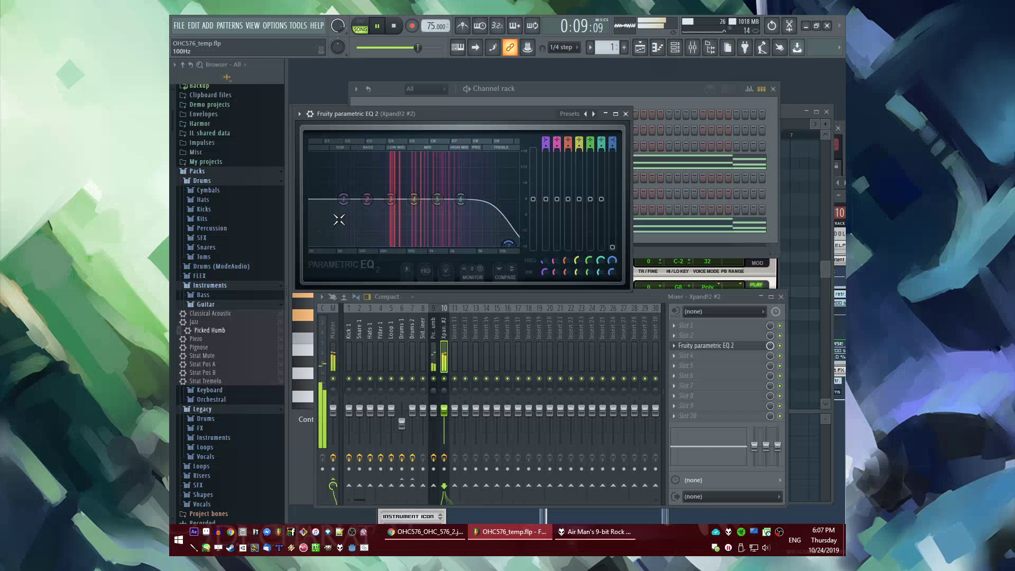
pyautogui.click(626, 113)
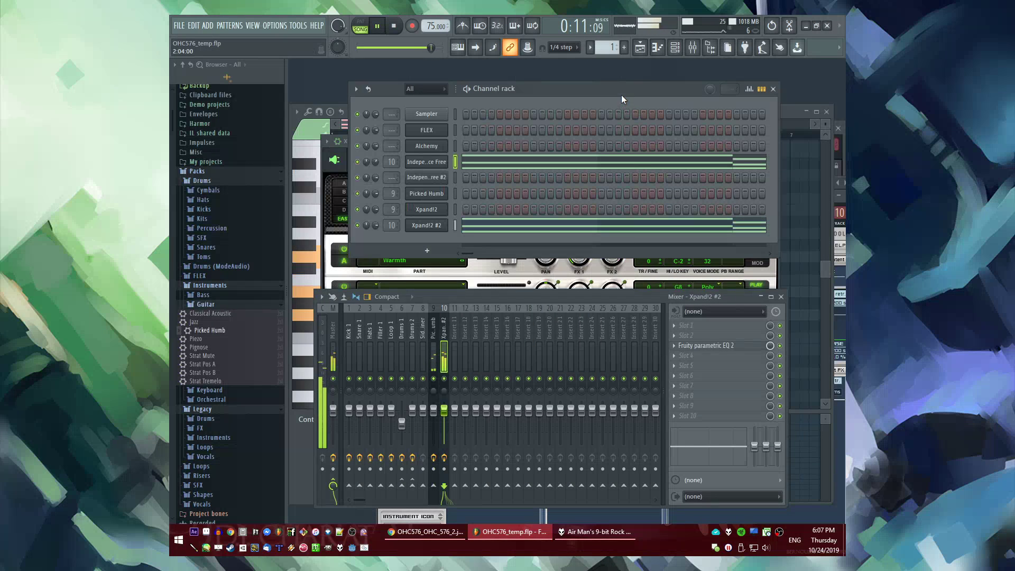
# Add a Layer channel with Independence Free and Xpand!2 #2 as its children, and move the pad chords into its piano roll
pyautogui.click(208, 25)
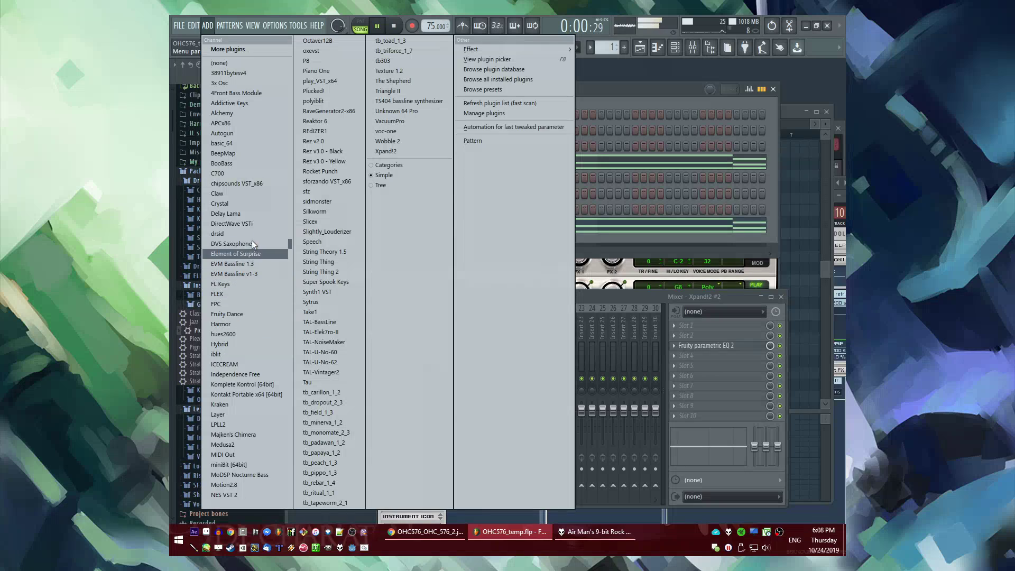
pyautogui.click(244, 413)
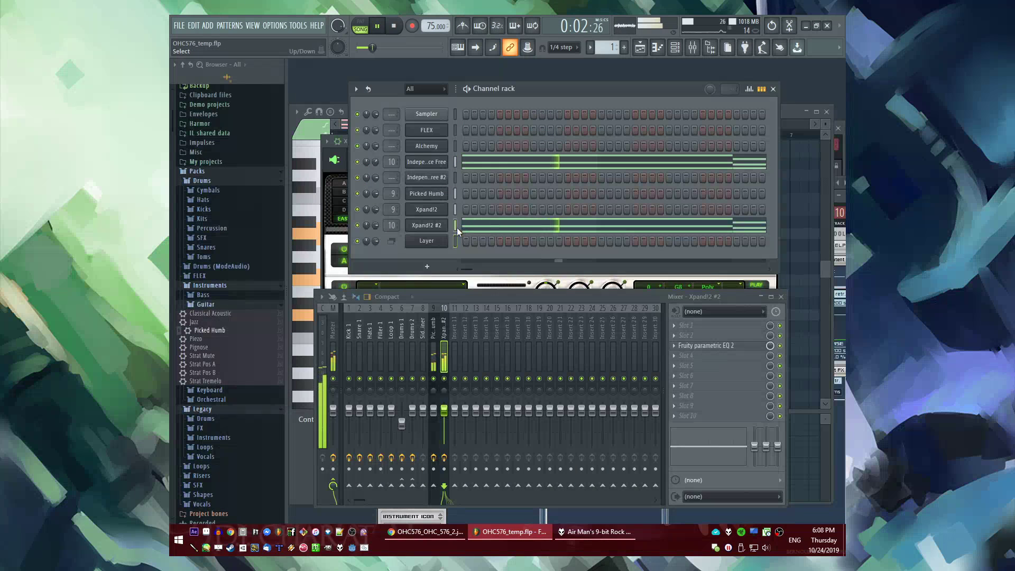
pyautogui.click(427, 241)
pyautogui.moveTo(465, 163); pyautogui.dragTo(634, 295)
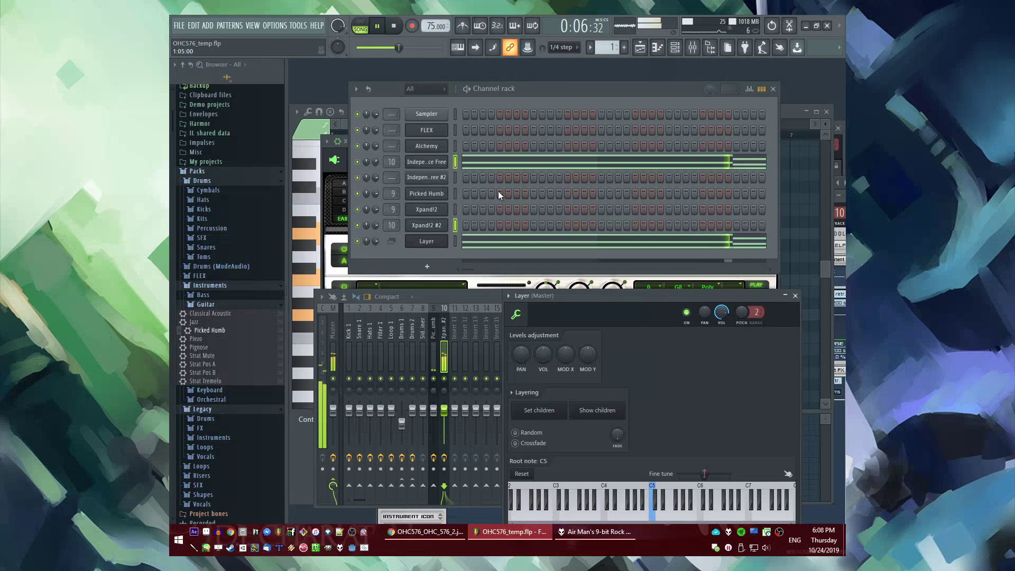
pyautogui.click(456, 162)
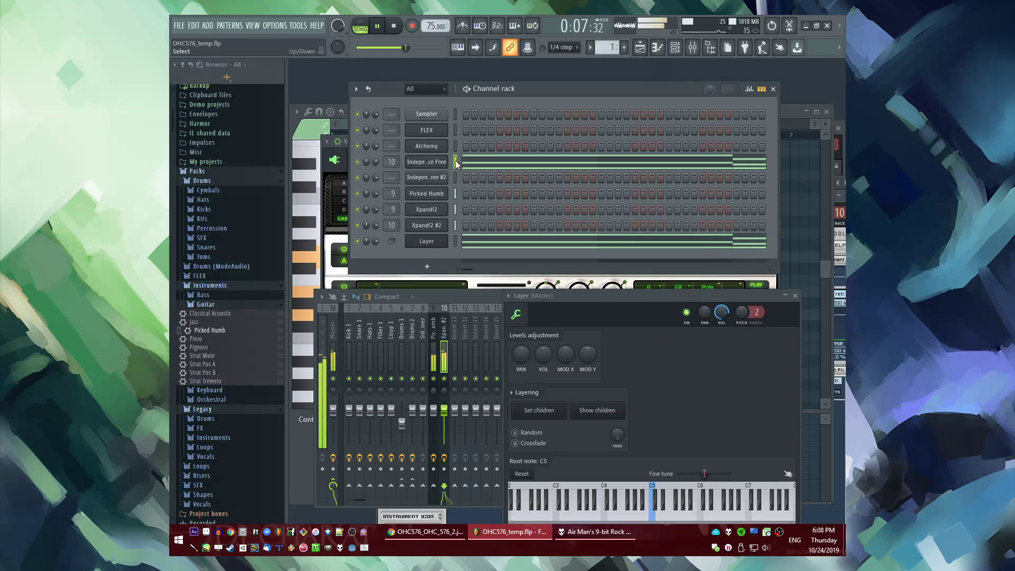
pyautogui.click(487, 244)
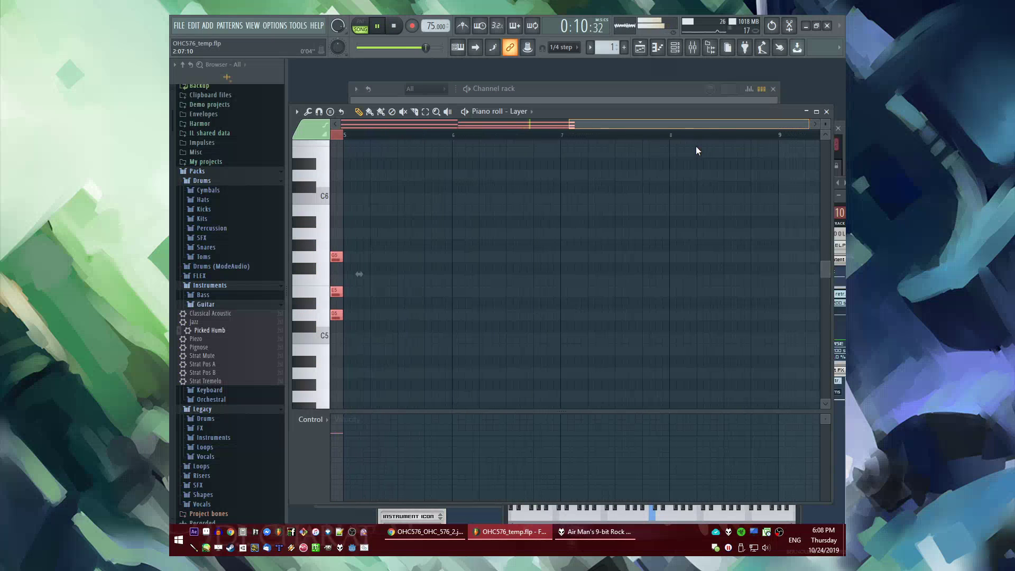
# Play the song and check Pattern 3's Picked Humb arpeggio against the pad chords in the playlist
pyautogui.press('space')
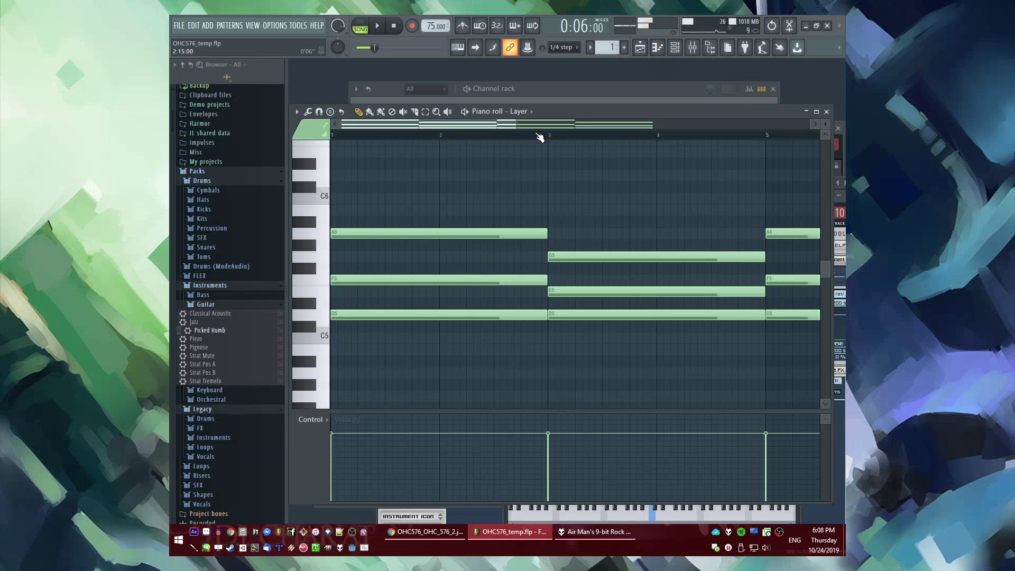
pyautogui.press('space')
pyautogui.press('F5')
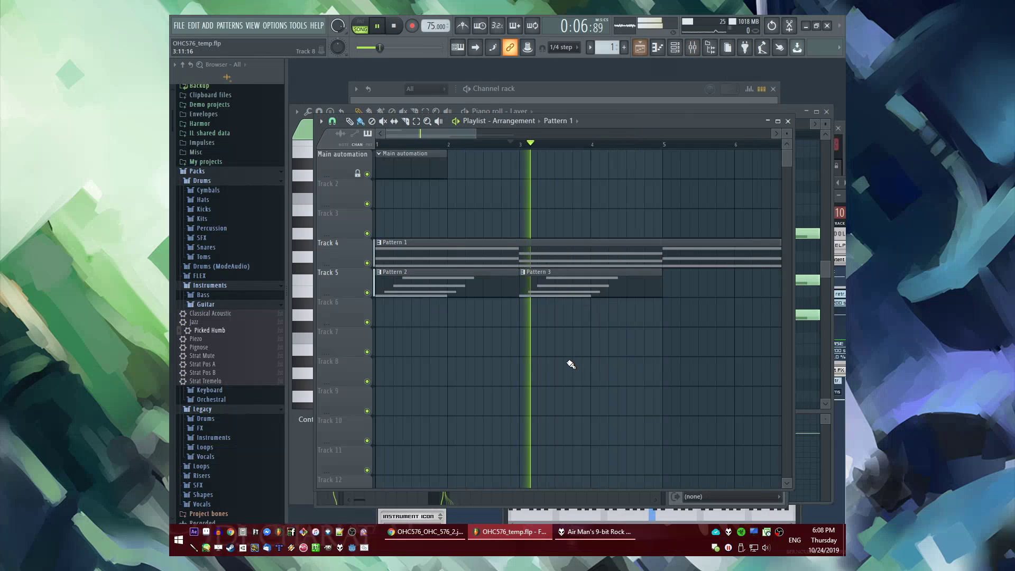
pyautogui.doubleClick(524, 289)
pyautogui.press('space')
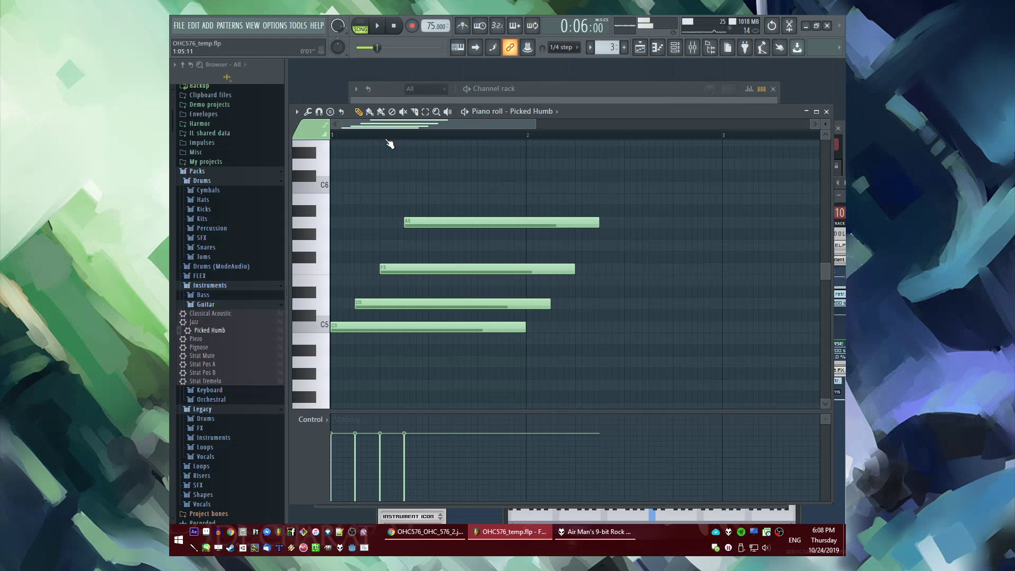
pyautogui.press('space')
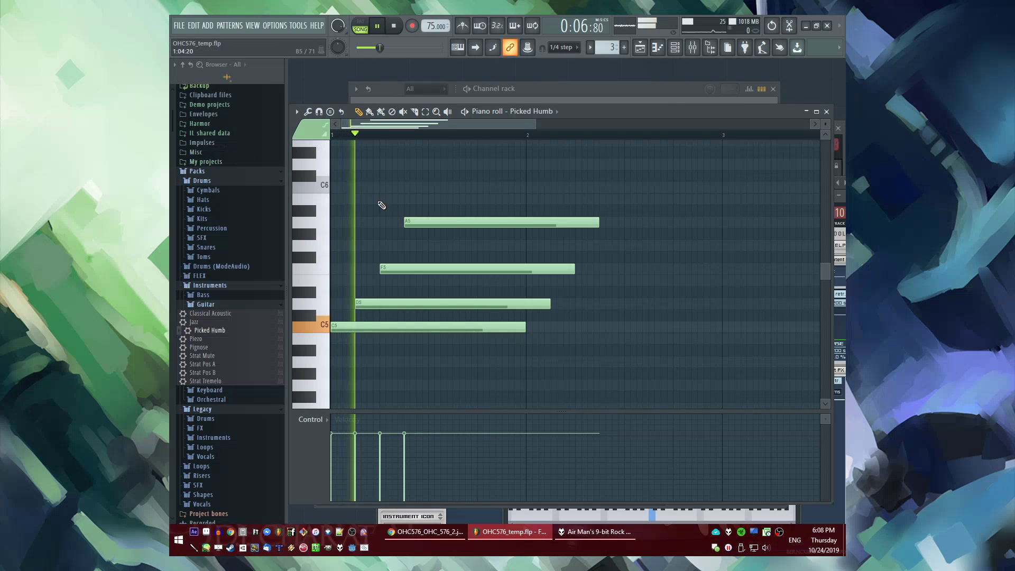
pyautogui.press('F5')
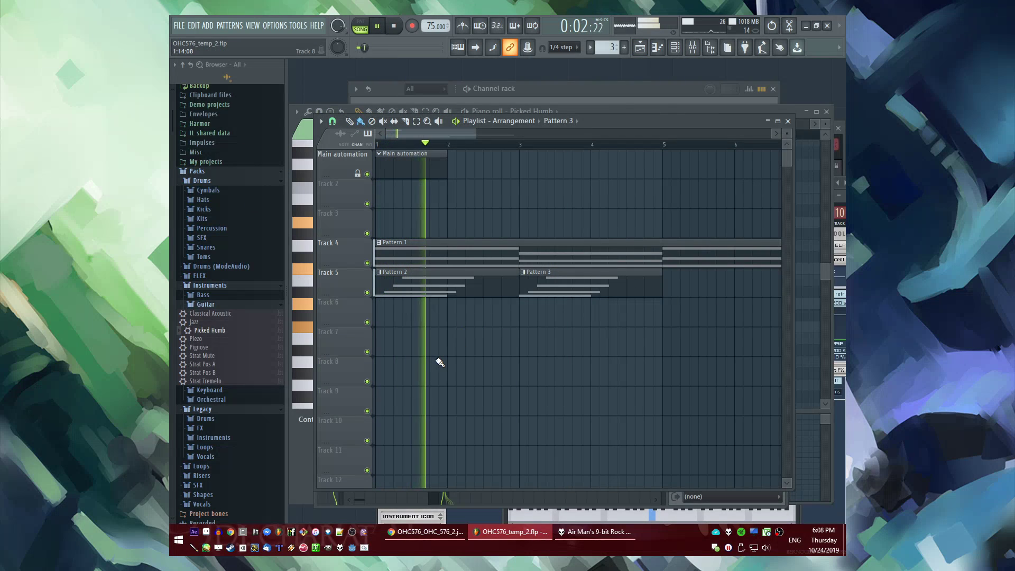
pyautogui.press('XF86AudioRaiseVolume')
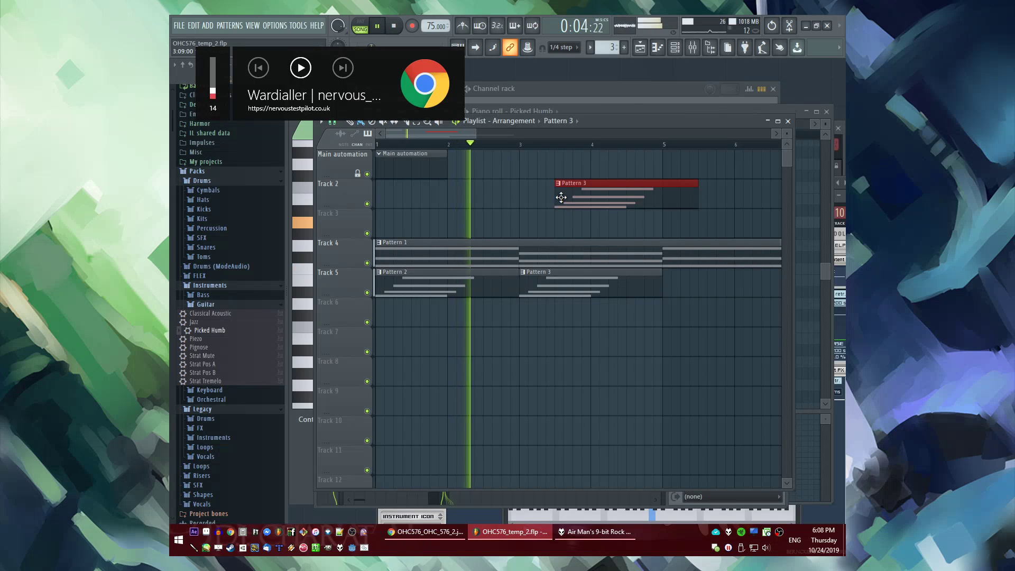
# Try lowering F5 to E5 and removing the A5 note in Pattern 3's Picked Humb arpeggio
pyautogui.doubleClick(527, 279)
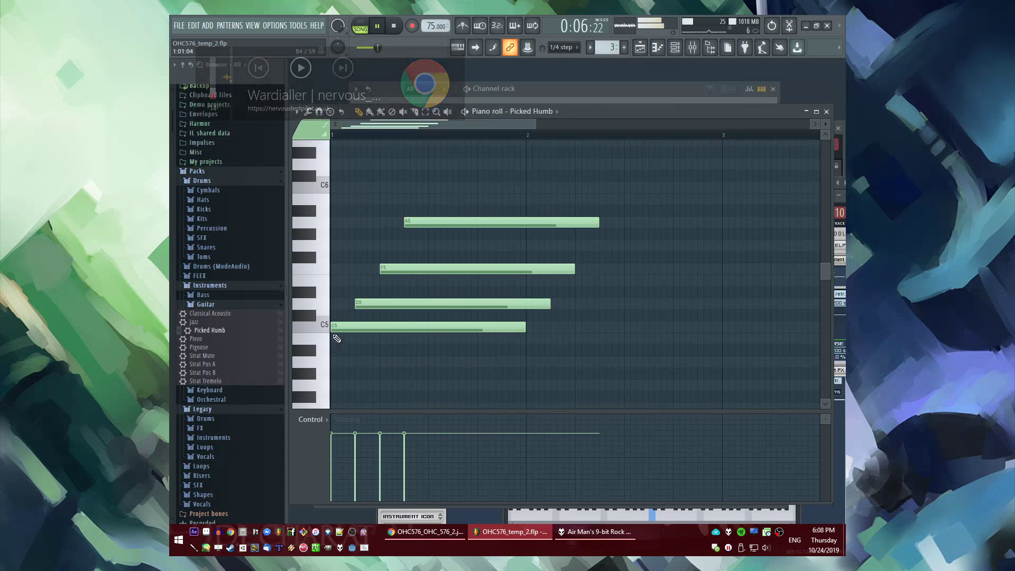
pyautogui.press('space')
pyautogui.moveTo(399, 268); pyautogui.dragTo(400, 287)
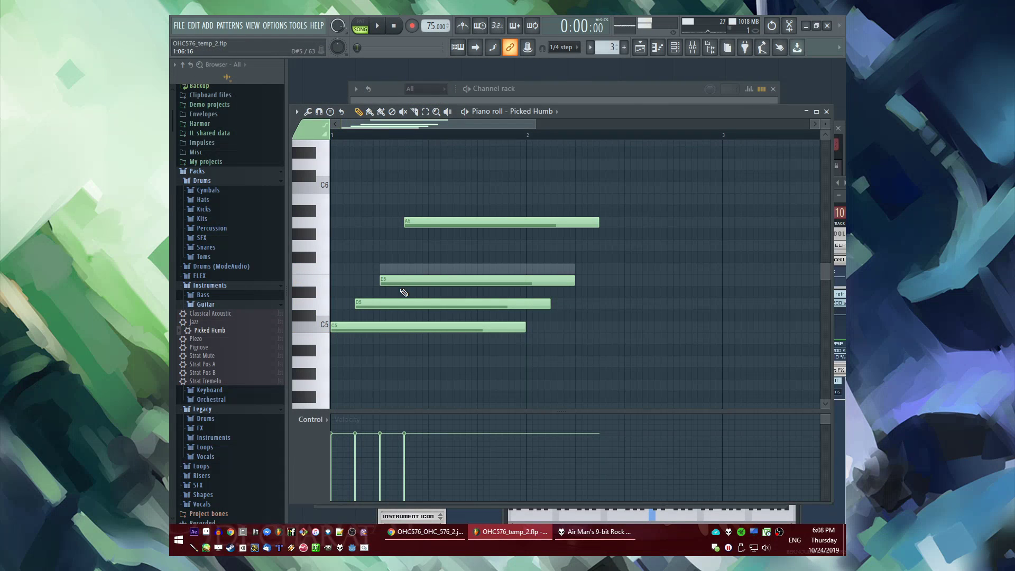
pyautogui.moveTo(417, 224); pyautogui.dragTo(416, 235)
pyautogui.rightClick(416, 235)
# Add a second Layer channel and move Pattern 3's arpeggio notes from Picked Humb and Xpand!2 into it
pyautogui.press('F6')
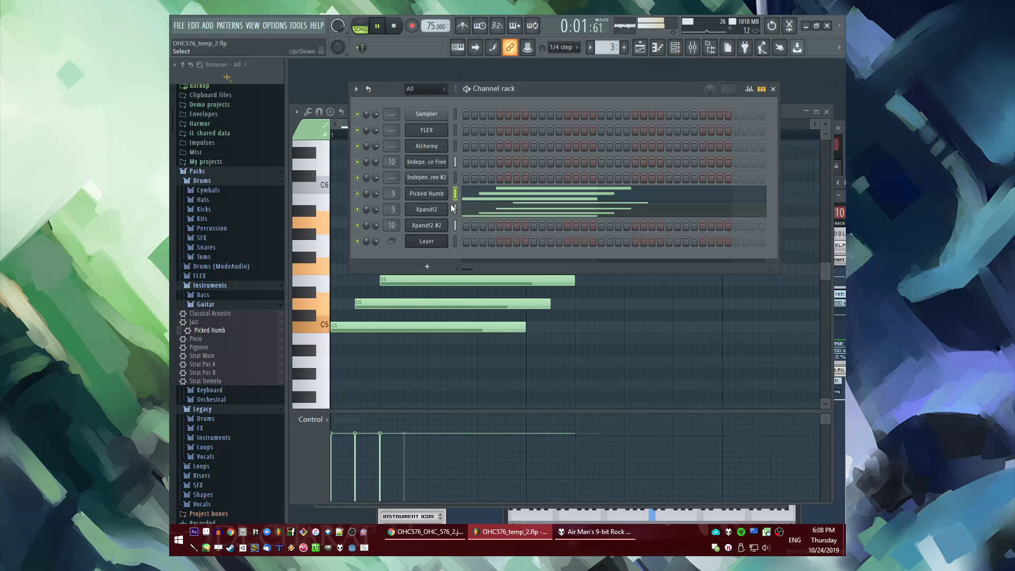
pyautogui.click(211, 24)
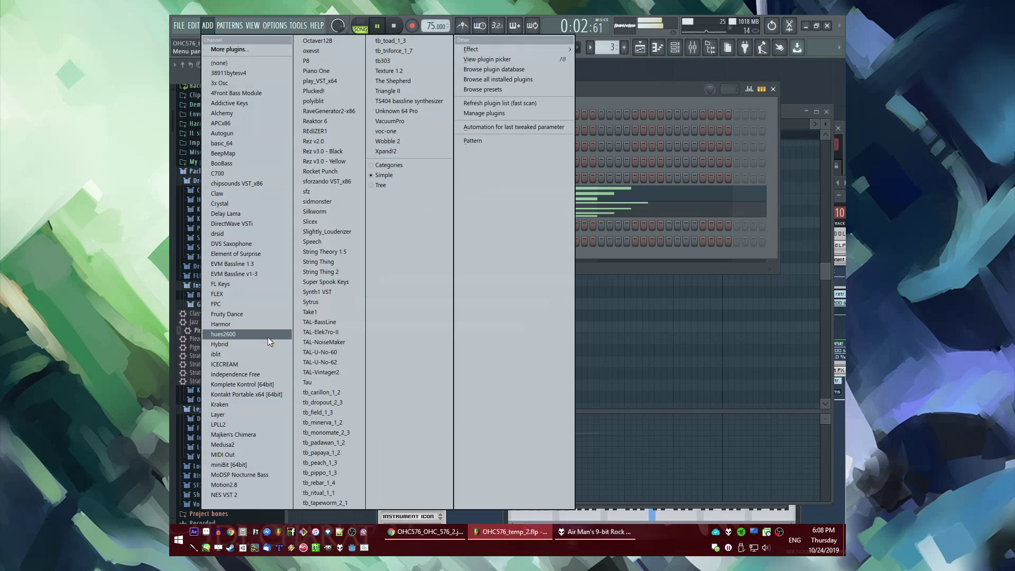
pyautogui.click(252, 414)
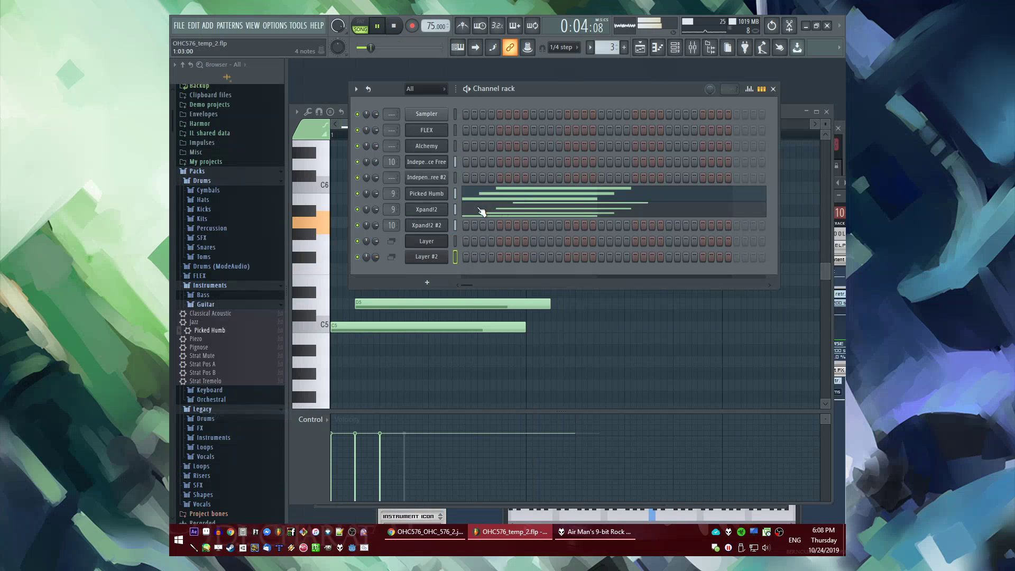
pyautogui.click(455, 194)
pyautogui.hotkey('ctrl', 'x')
pyautogui.click(455, 258)
pyautogui.click(474, 259)
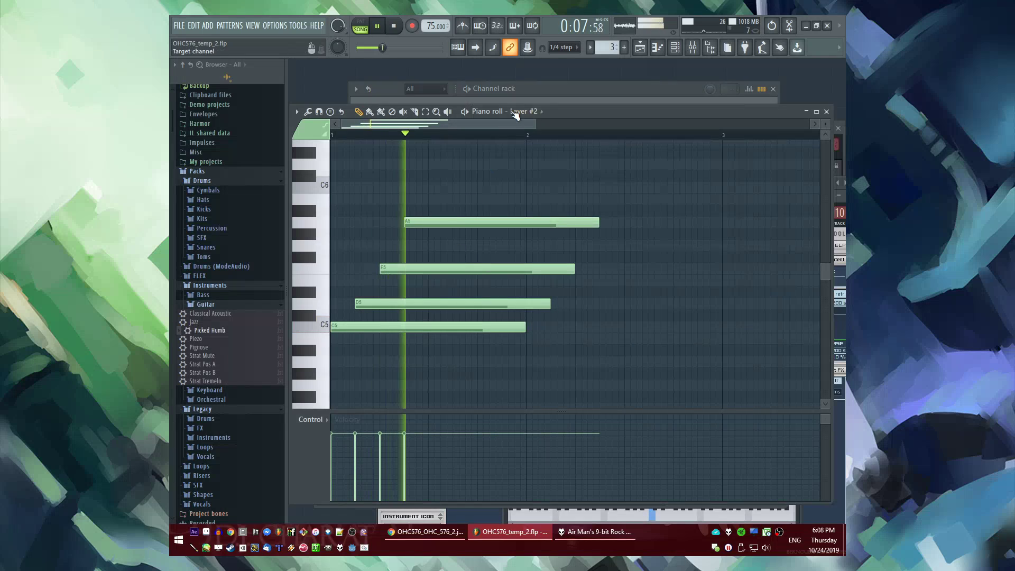
# Set Picked Humb and Xpand!2 as the children of the Layer #2 channel
pyautogui.click(545, 87)
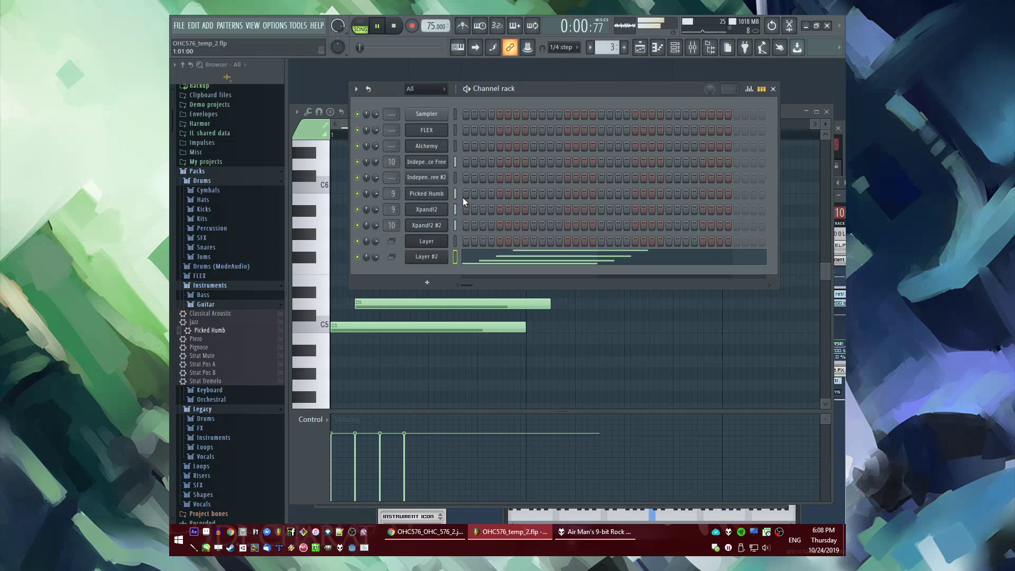
pyautogui.click(437, 258)
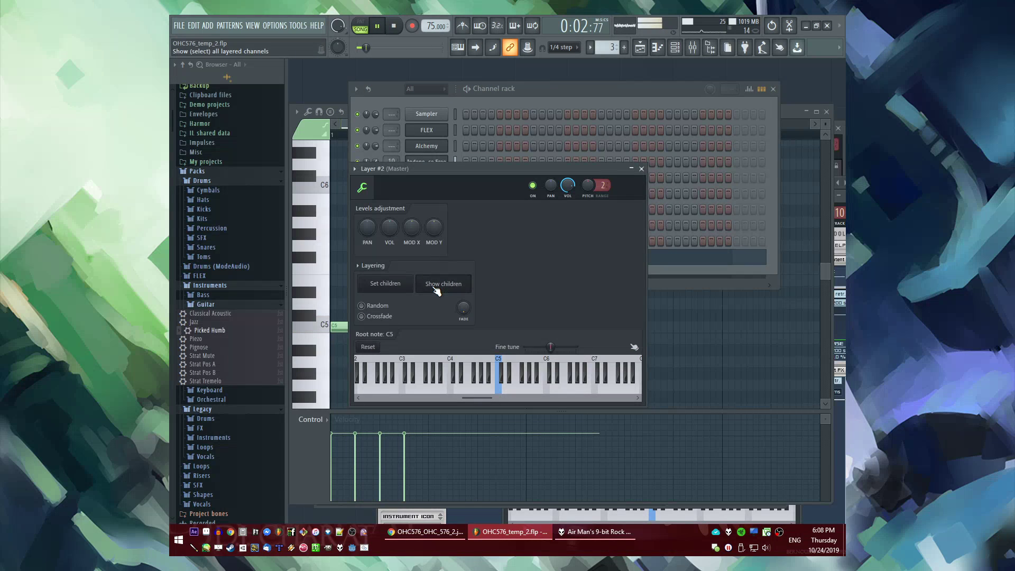
pyautogui.click(384, 284)
pyautogui.click(606, 301)
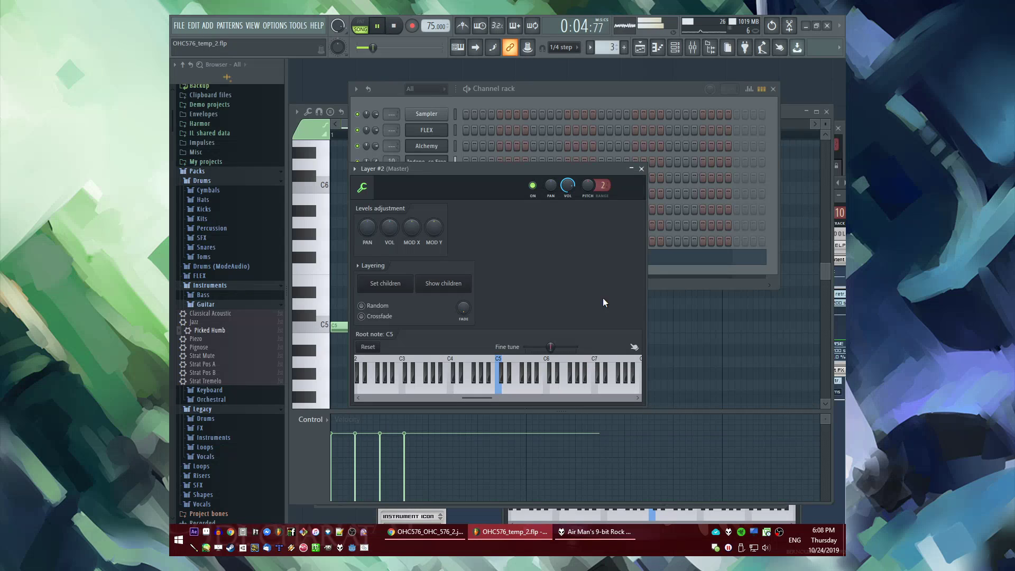
pyautogui.click(503, 151)
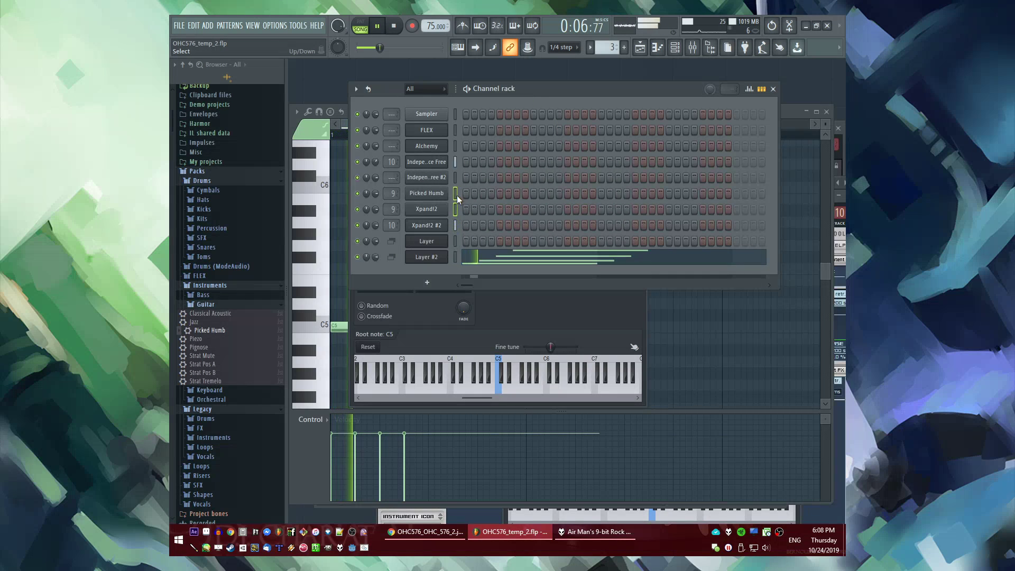
pyautogui.click(423, 297)
pyautogui.click(547, 86)
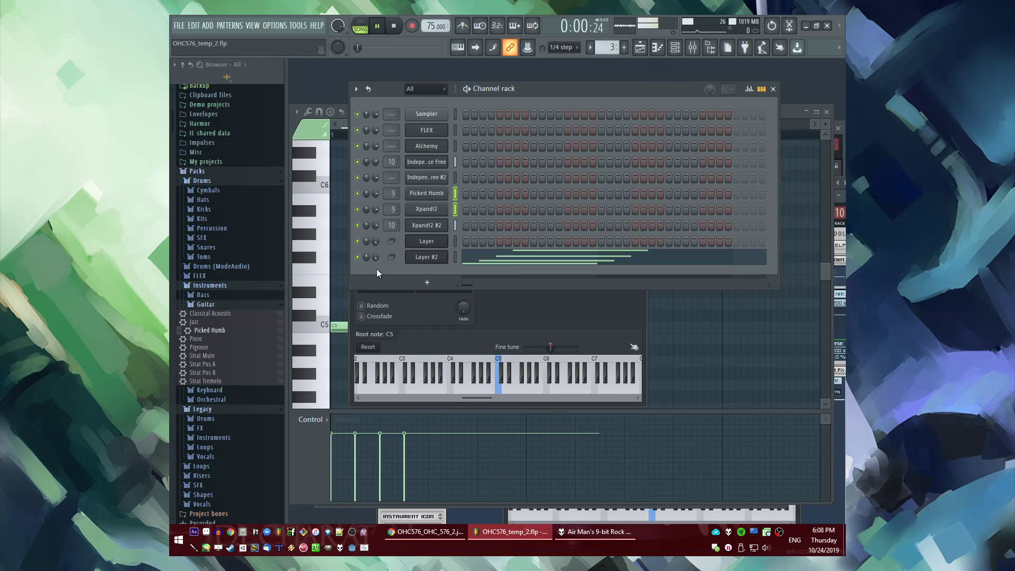
# In Layer #2's arpeggio for Pattern 3, lower F5 to E5 and A5 to G5, keeping the G5 start on the grid
pyautogui.click(527, 250)
pyautogui.moveTo(389, 267); pyautogui.dragTo(389, 279)
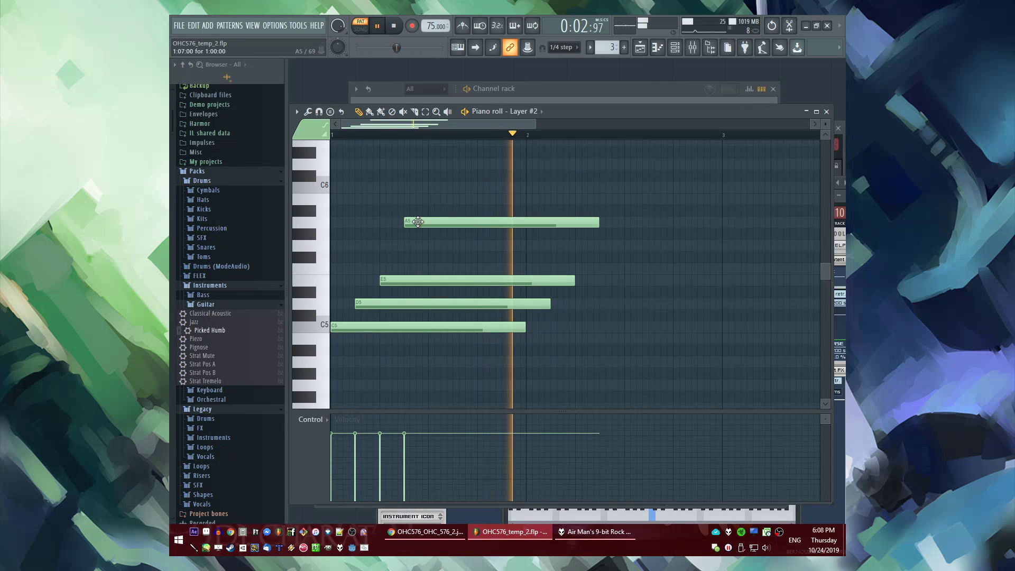
pyautogui.moveTo(411, 222); pyautogui.dragTo(412, 244)
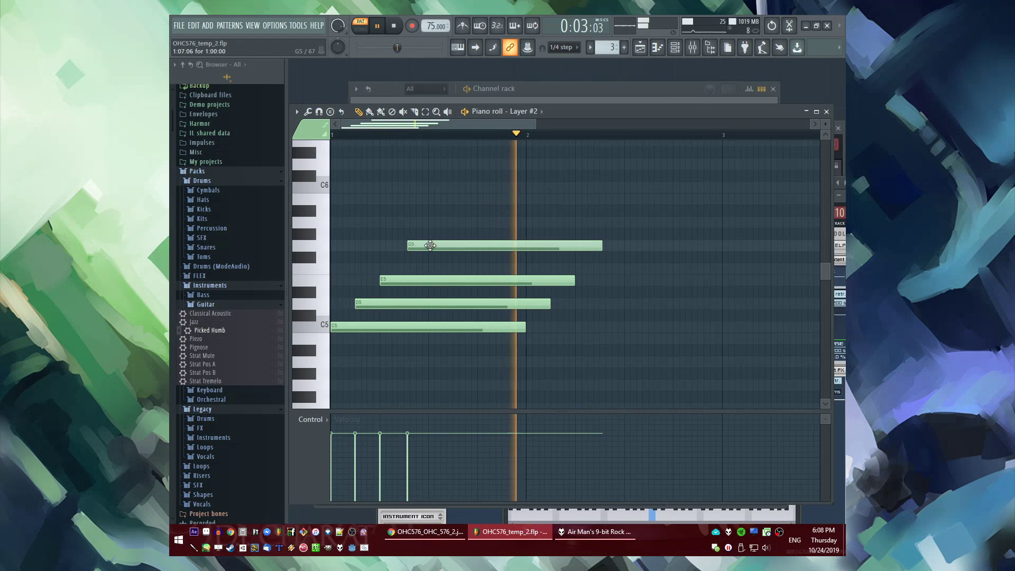
pyautogui.moveTo(431, 245); pyautogui.dragTo(428, 245)
# Place a copy of Pattern 2 at bar 5 on Track 5 and make the clip unique
pyautogui.press('F5')
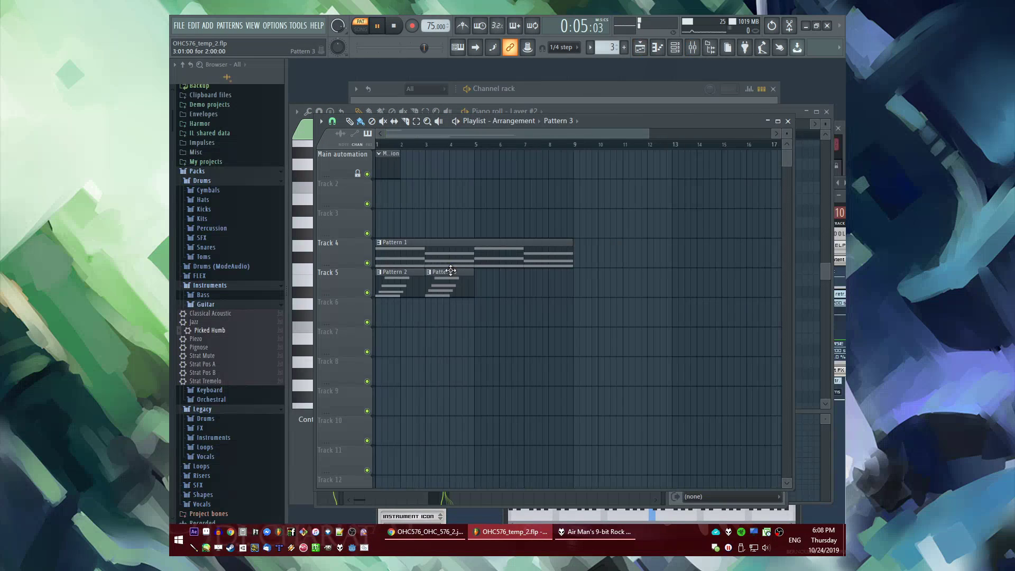
pyautogui.click(478, 283)
pyautogui.click(477, 145)
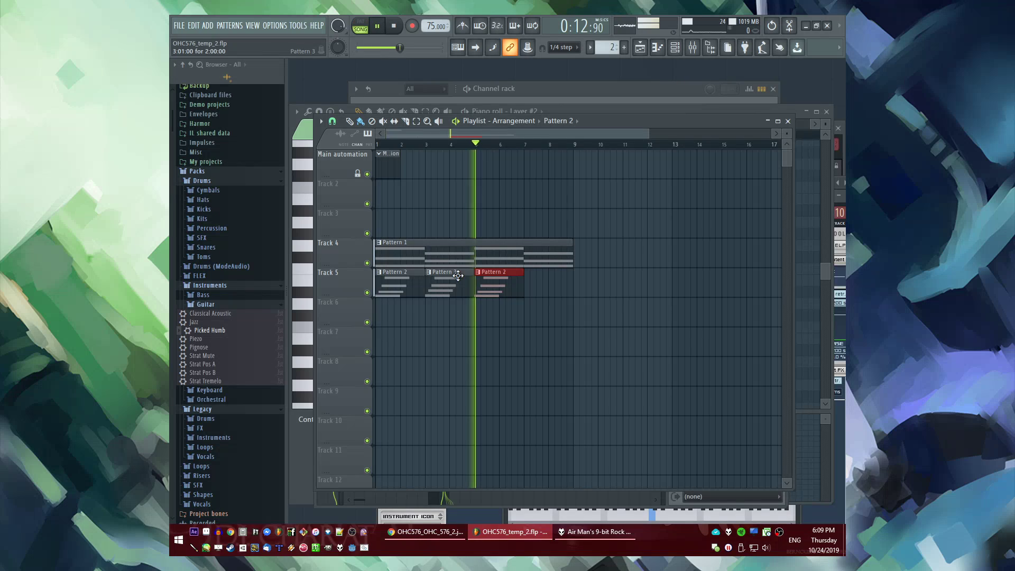
pyautogui.scroll(2, 457, 275)
pyautogui.click(490, 273)
pyautogui.click(501, 343)
# Inspect the Picked Humb notes and channels of the new pattern at bar 5
pyautogui.doubleClick(504, 271)
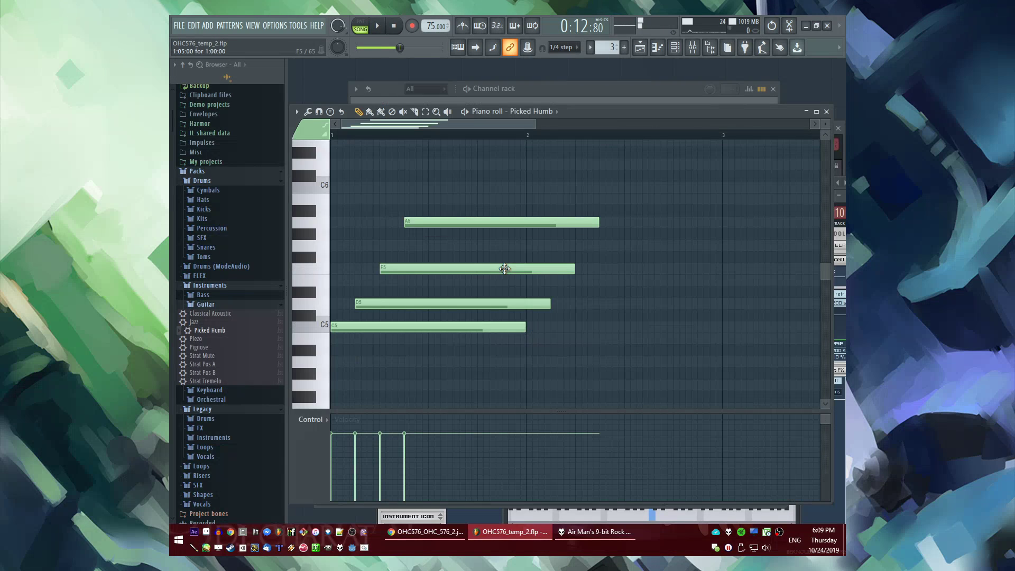
pyautogui.scroll(-3, 364, 343)
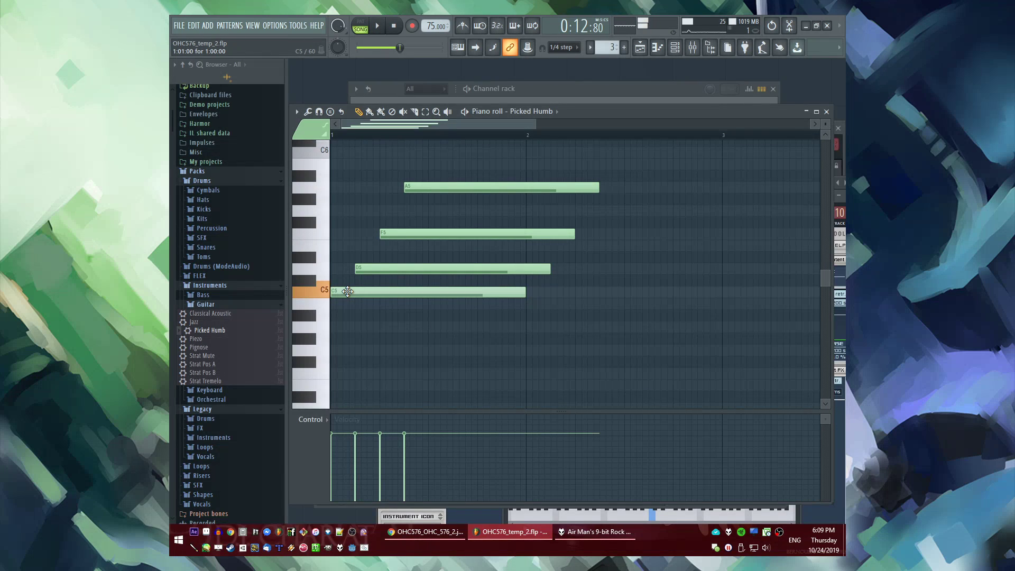
pyautogui.press('F6')
pyautogui.press('F5')
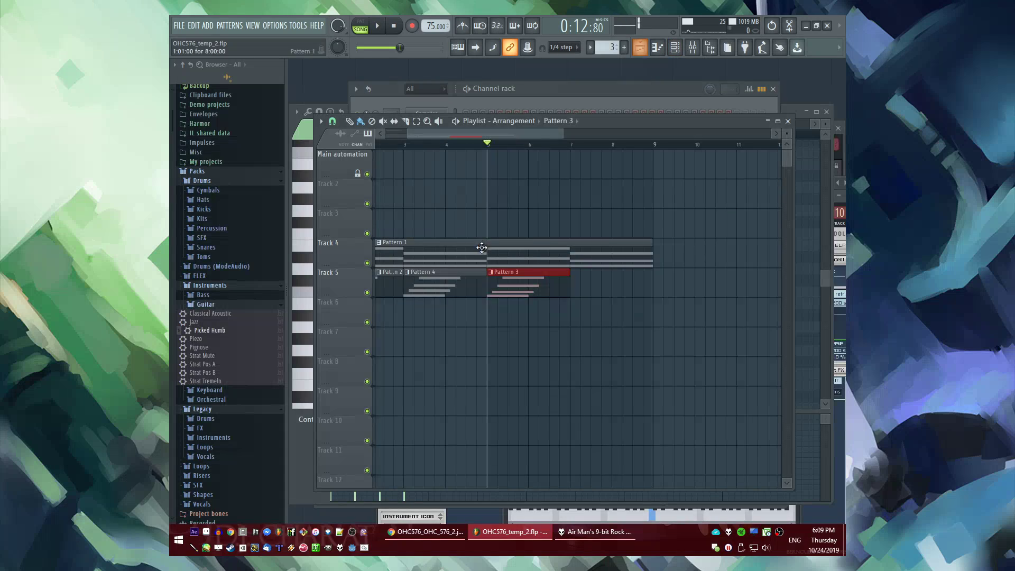
# Move Pattern 2's arpeggio notes from the Picked Humb channel into the Layer #2 channel
pyautogui.moveTo(496, 136); pyautogui.dragTo(468, 139)
pyautogui.press('space')
pyautogui.doubleClick(421, 288)
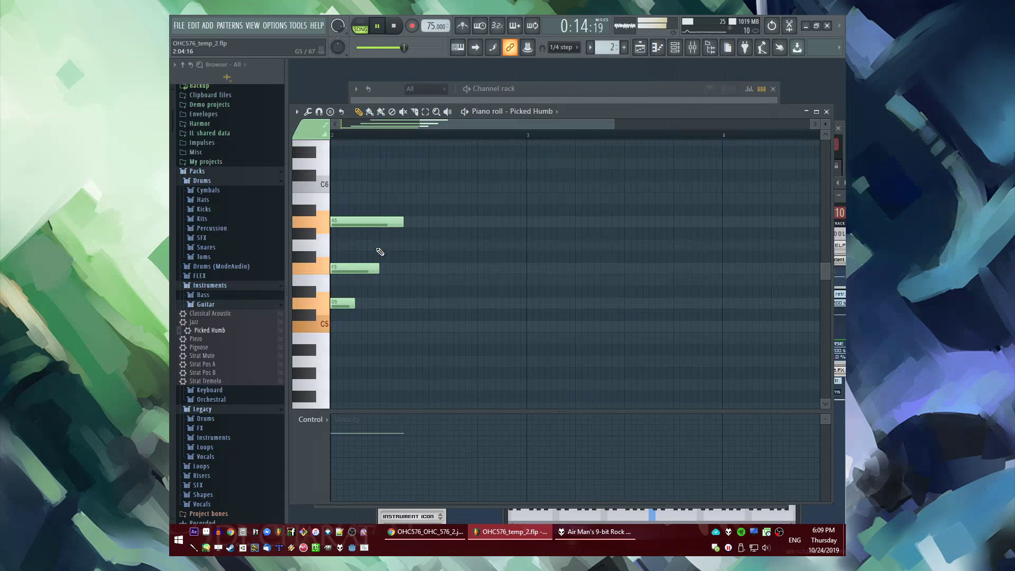
pyautogui.press('F6')
pyautogui.hotkey('ctrl', 'x')
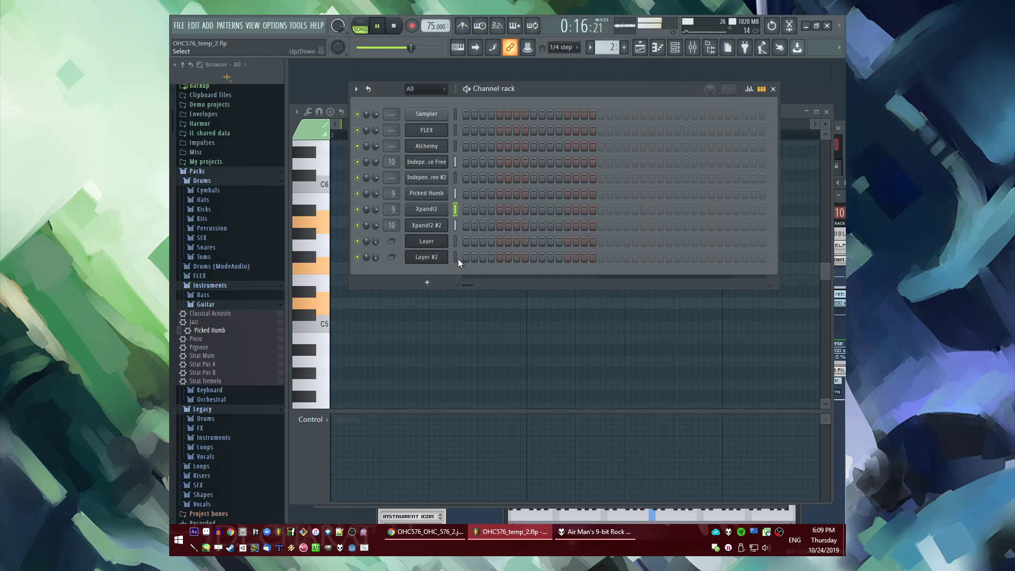
pyautogui.click(456, 258)
pyautogui.hotkey('ctrl', 'v')
pyautogui.press('F6')
# Replace the clip at bar 5 on Track 5 with a fresh copy of Pattern 2 and make it unique
pyautogui.press('F5')
pyautogui.rightClick(549, 288)
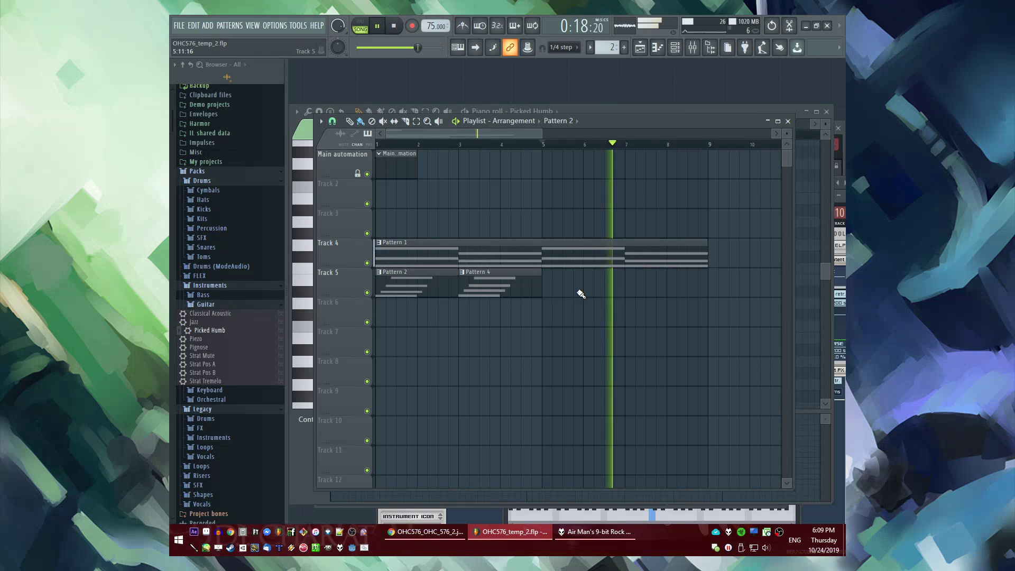
pyautogui.click(550, 274)
pyautogui.click(547, 272)
pyautogui.click(565, 338)
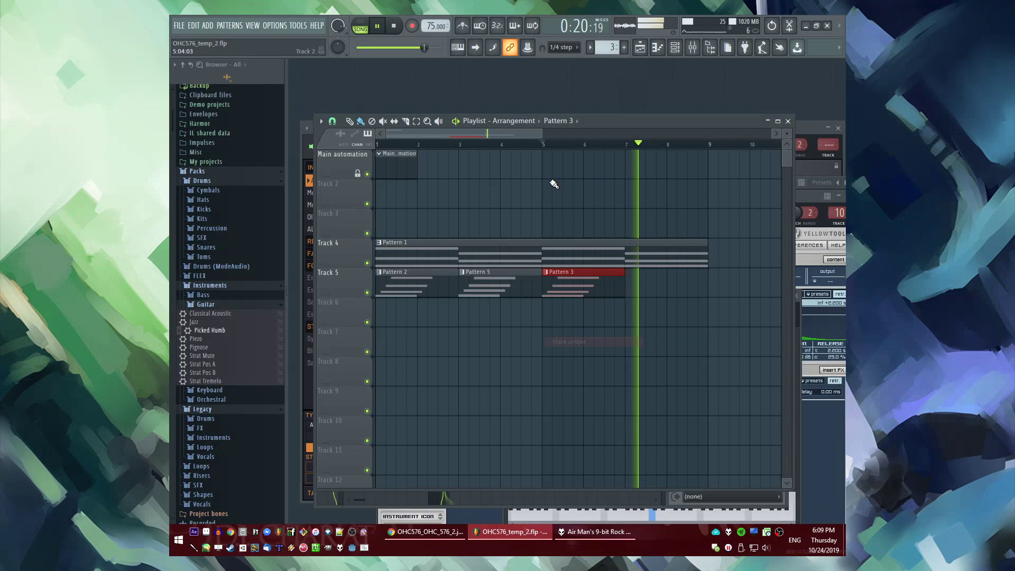
# In the new bar 5 pattern's Layer #2 arpeggio, lower the first note from C5 to A#4, keeping its start on the grid
pyautogui.press('space')
pyautogui.doubleClick(554, 290)
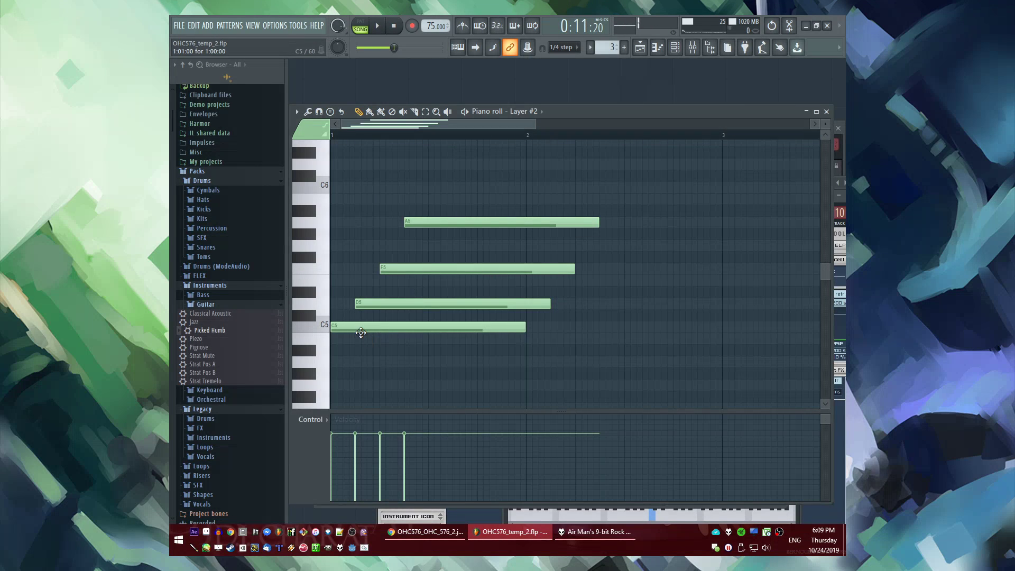
pyautogui.moveTo(361, 333); pyautogui.dragTo(314, 352)
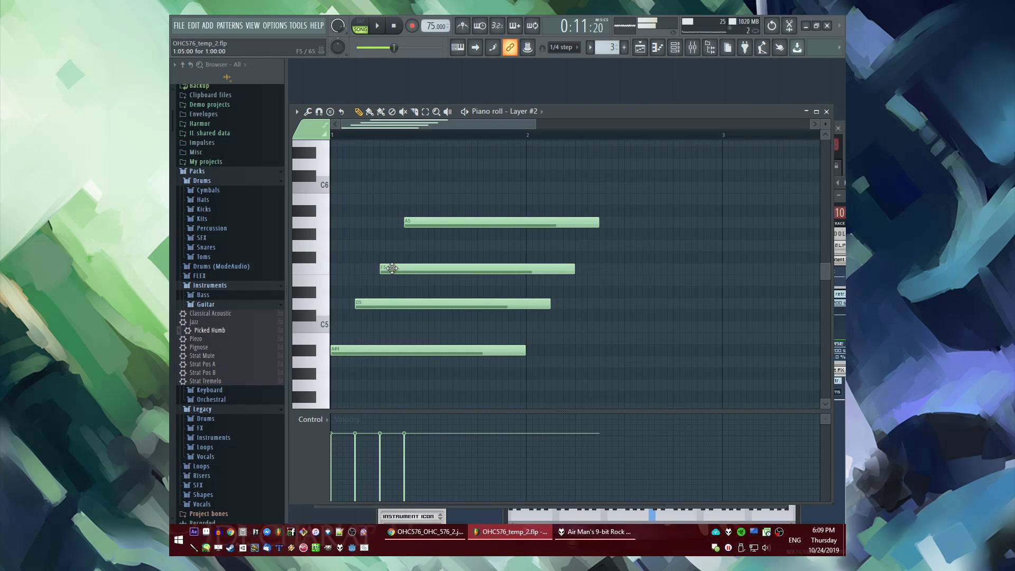
# In Pattern 1's Layer chord at bar 5, add a two-bar A#4 note and delete the A5
pyautogui.press('F5')
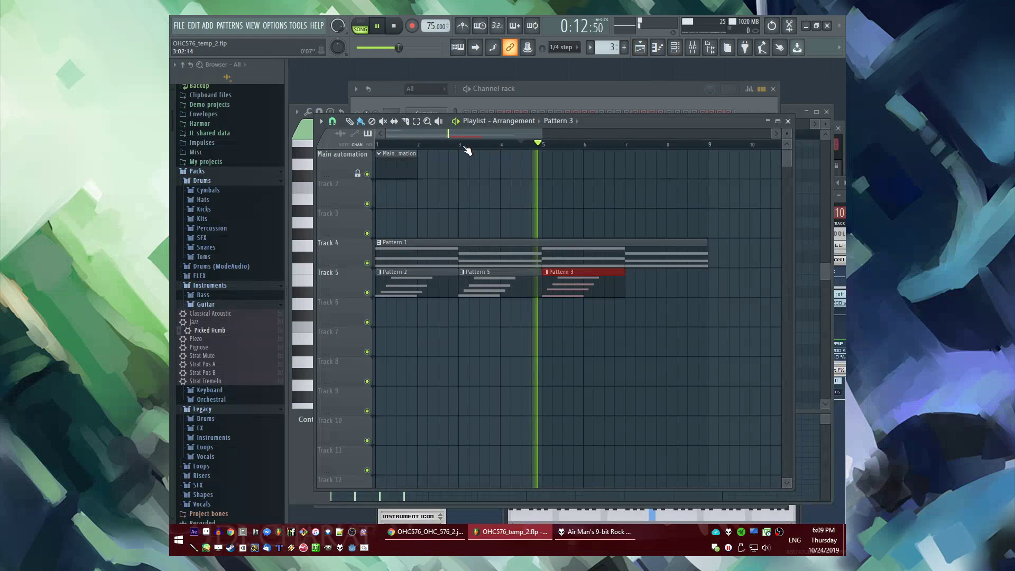
pyautogui.doubleClick(541, 248)
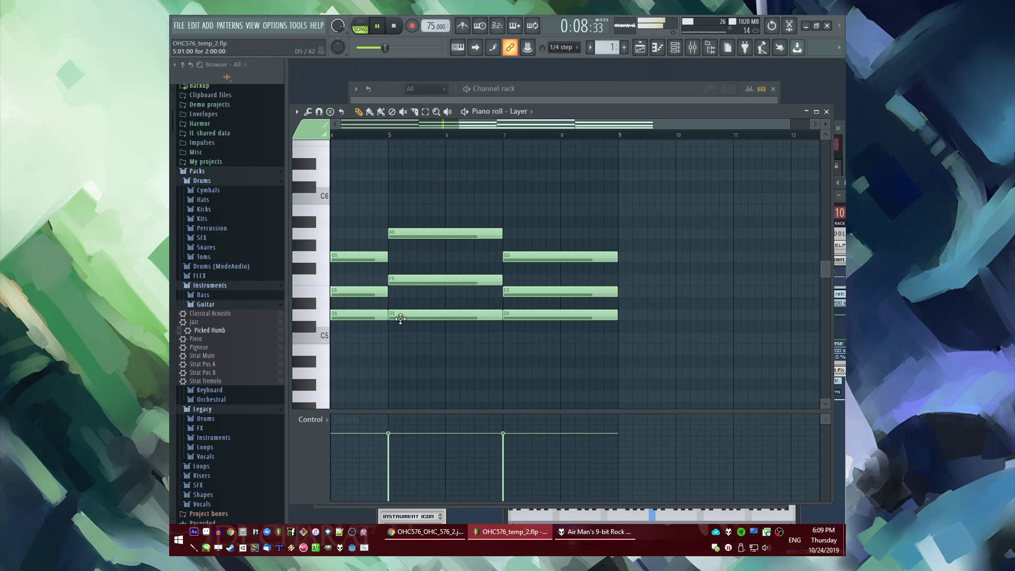
pyautogui.click(392, 360)
pyautogui.moveTo(389, 359); pyautogui.dragTo(388, 359)
pyautogui.scroll(4, 388, 357)
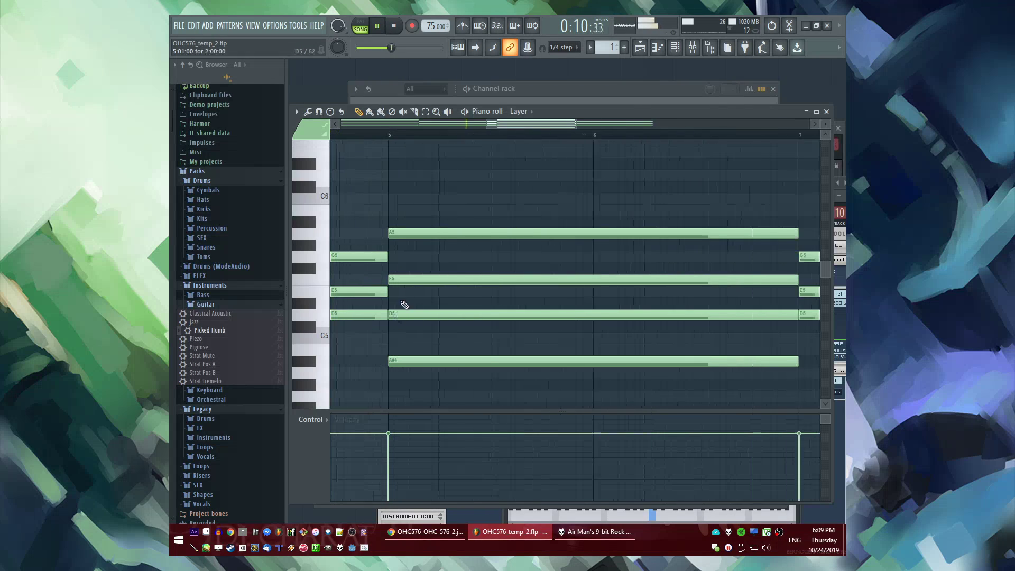
pyautogui.rightClick(406, 235)
# Play the chords from bar 5 and add a two-bar C5 note to the bar 5 chord
pyautogui.click(389, 135)
pyautogui.scroll(-3, 407, 214)
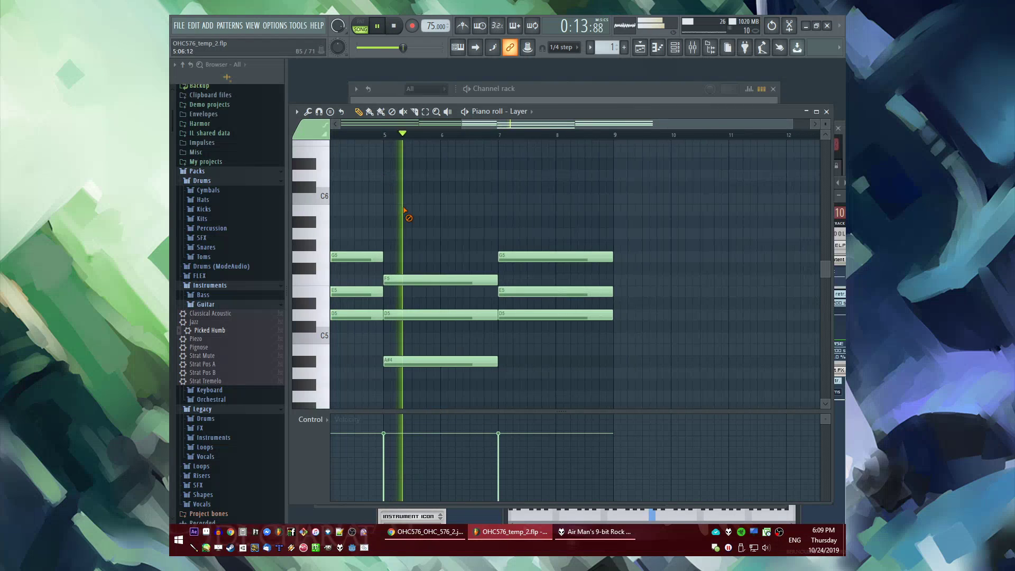
pyautogui.press('space')
pyautogui.click(390, 339)
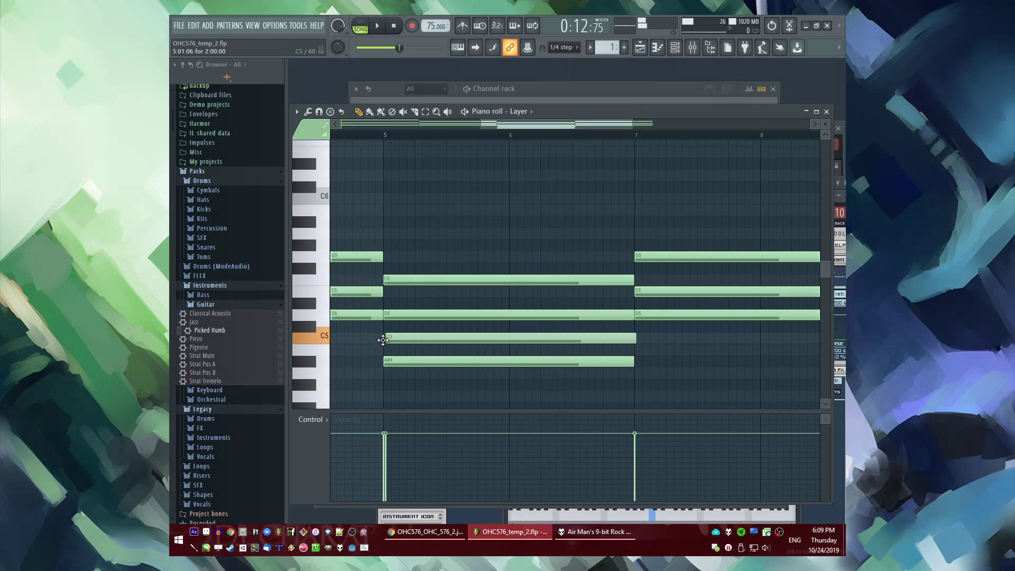
pyautogui.press('space')
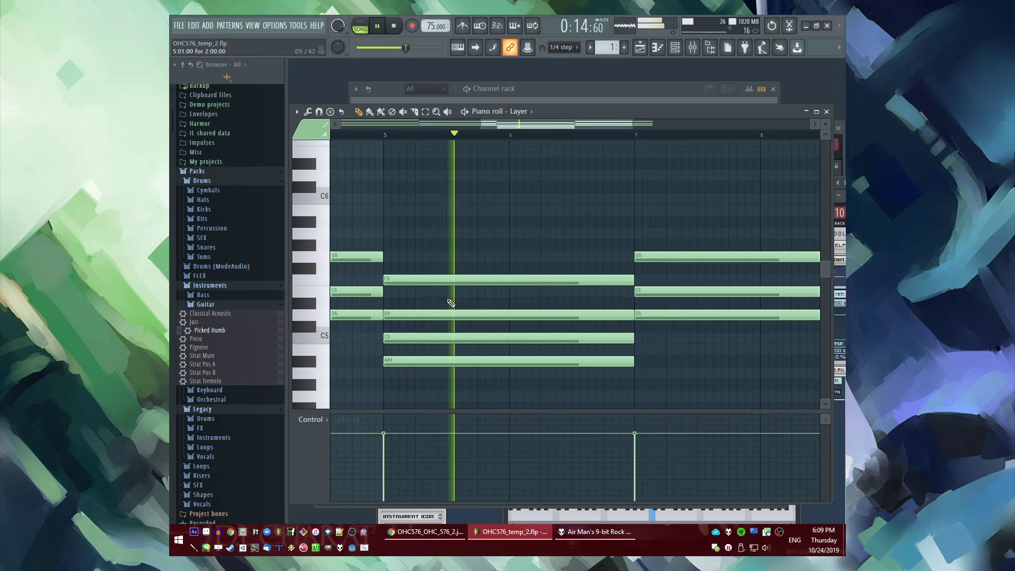
# Delete the E5 note from the bar 7 chord and play the progression from bar 5
pyautogui.scroll(-3, 573, 312)
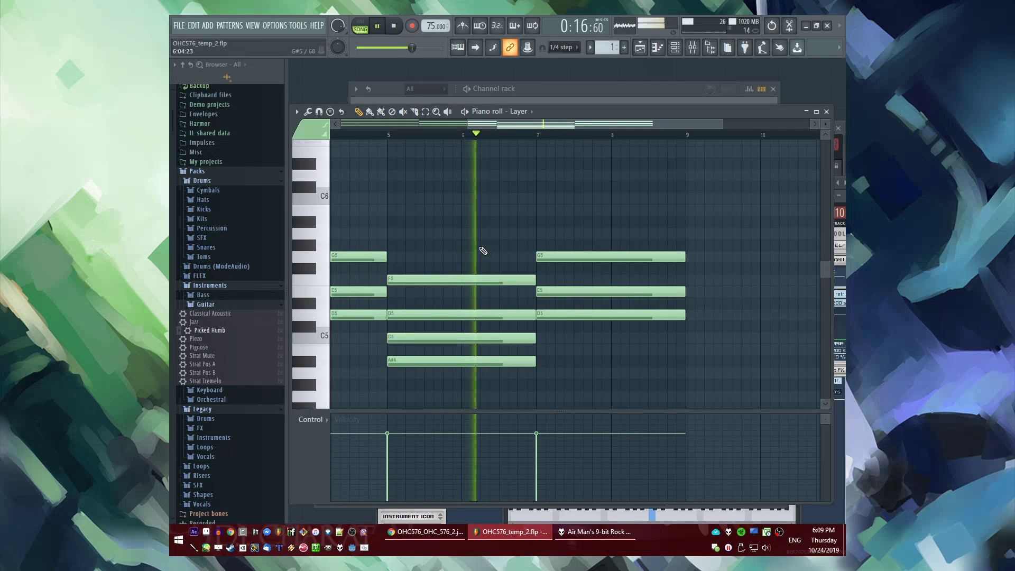
pyautogui.moveTo(552, 242); pyautogui.dragTo(679, 363)
pyautogui.scroll(3, 679, 363)
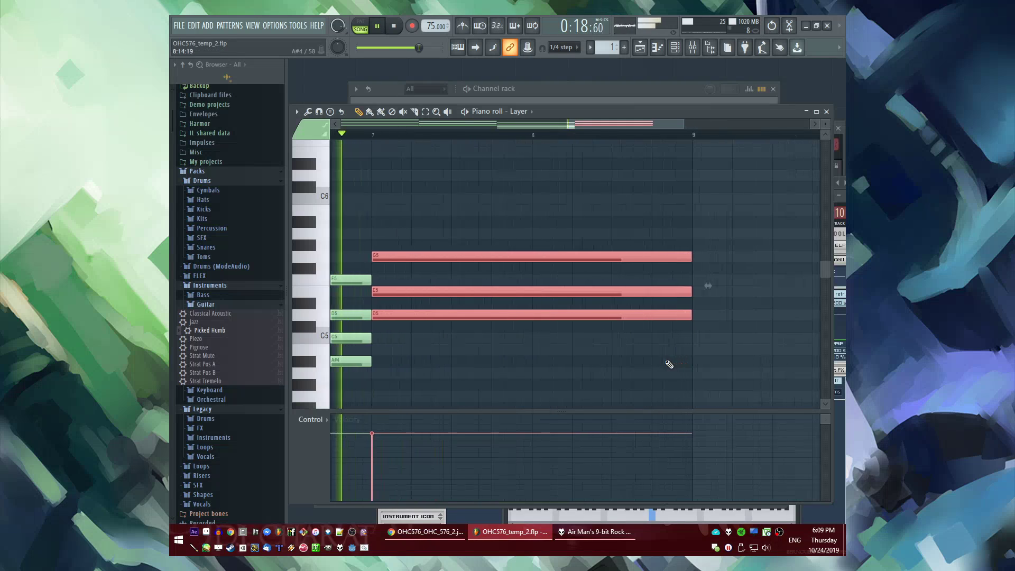
pyautogui.press('space')
pyautogui.hotkey('ctrl', 'd')
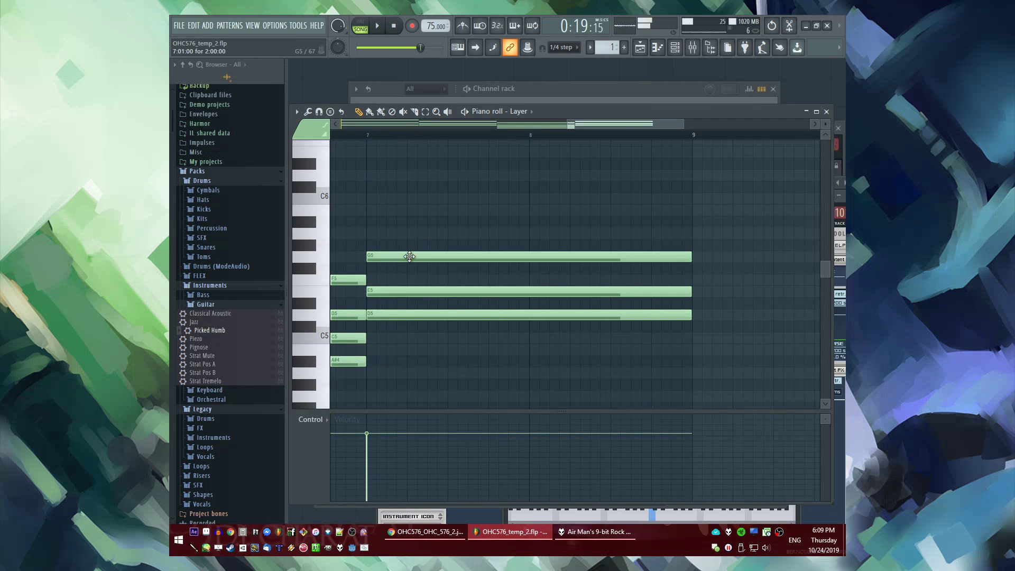
pyautogui.rightClick(392, 289)
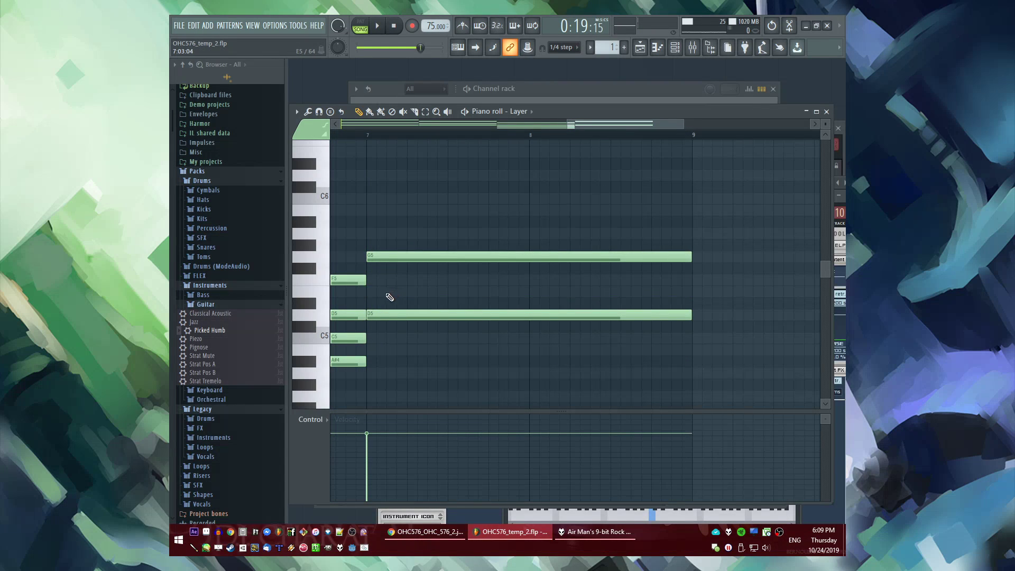
pyautogui.scroll(-1, 392, 332)
pyautogui.press('space')
pyautogui.scroll(-3, 522, 322)
pyautogui.press('space')
pyautogui.click(334, 136)
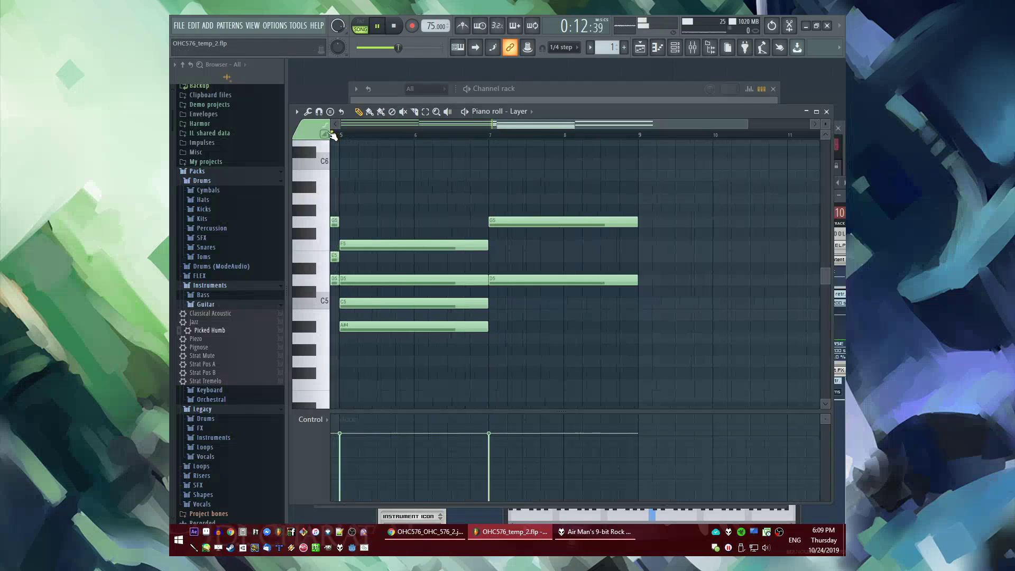
pyautogui.press('space')
# Rework the bar 7 chord by adding A4 and E5 and deleting D5 and G5, and play it from bar 5
pyautogui.scroll(1, 462, 237)
pyautogui.scroll(1, 461, 237)
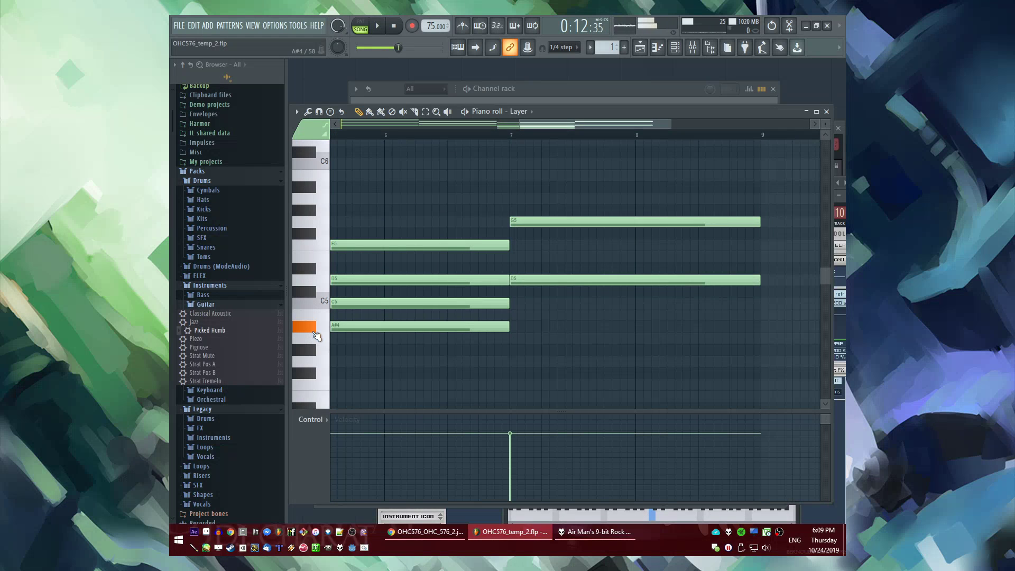
pyautogui.click(511, 340)
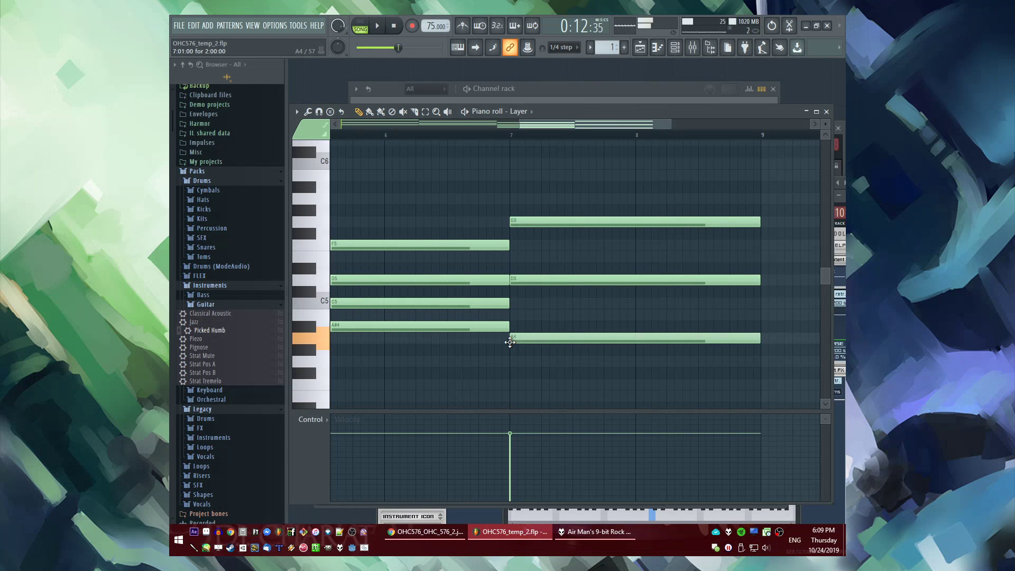
pyautogui.rightClick(548, 276)
pyautogui.click(511, 260)
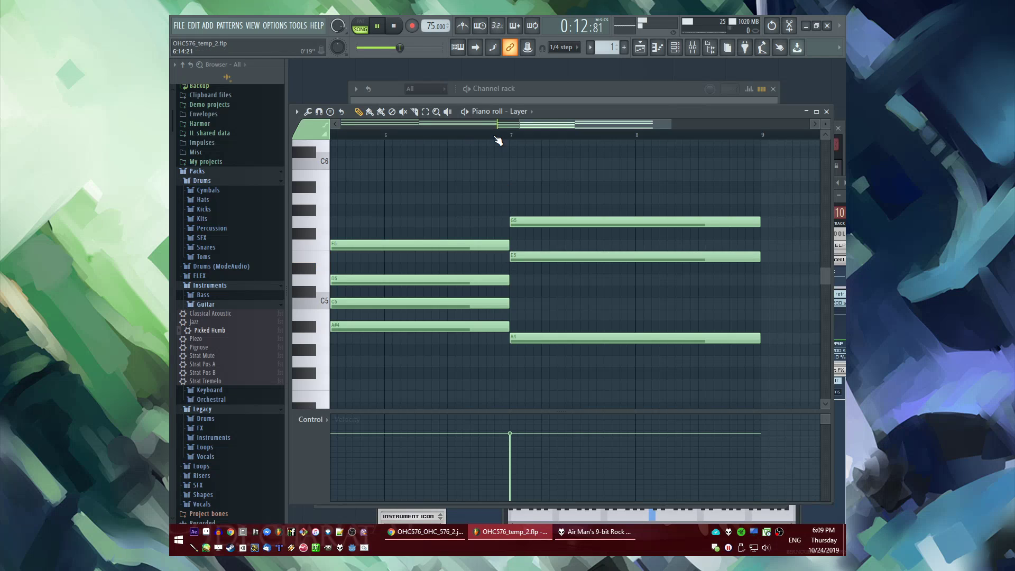
pyautogui.rightClick(538, 222)
pyautogui.press('space')
pyautogui.scroll(-2, 538, 213)
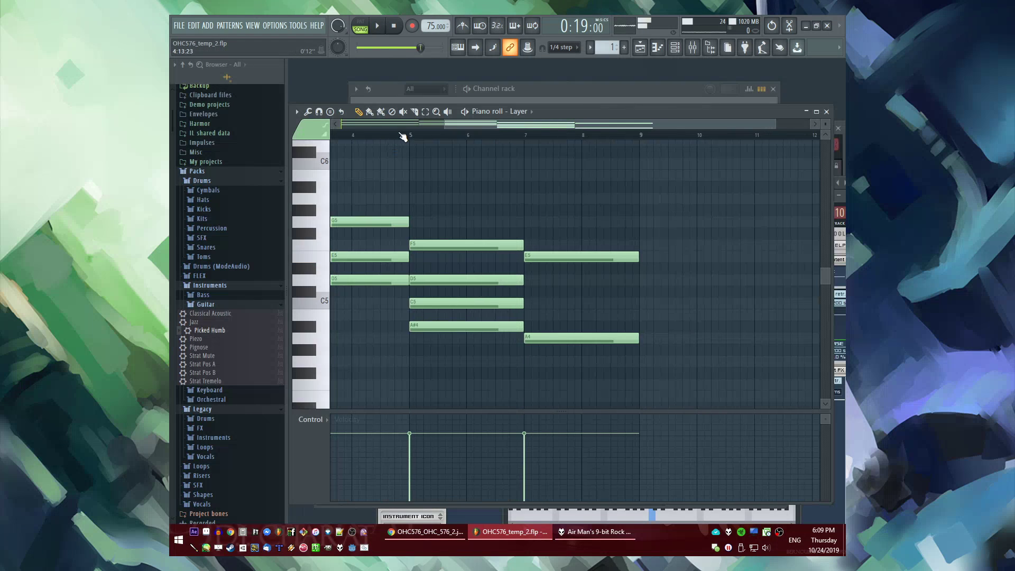
pyautogui.click(403, 137)
pyautogui.press('space')
# Delete the A4 and E5 notes at bar 7
pyautogui.scroll(2, 593, 244)
pyautogui.rightClick(483, 339)
pyautogui.scroll(1, 462, 306)
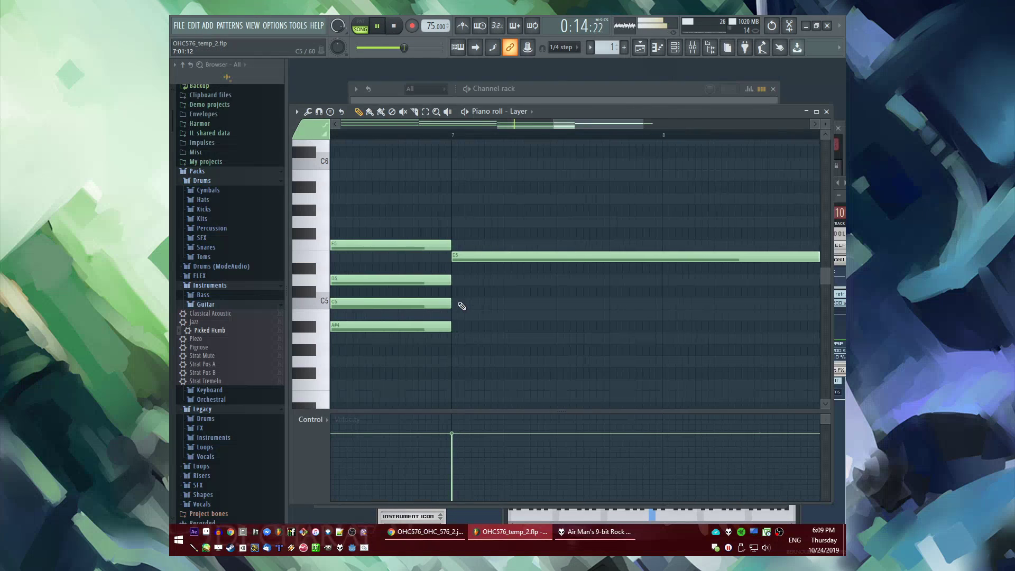
pyautogui.rightClick(464, 253)
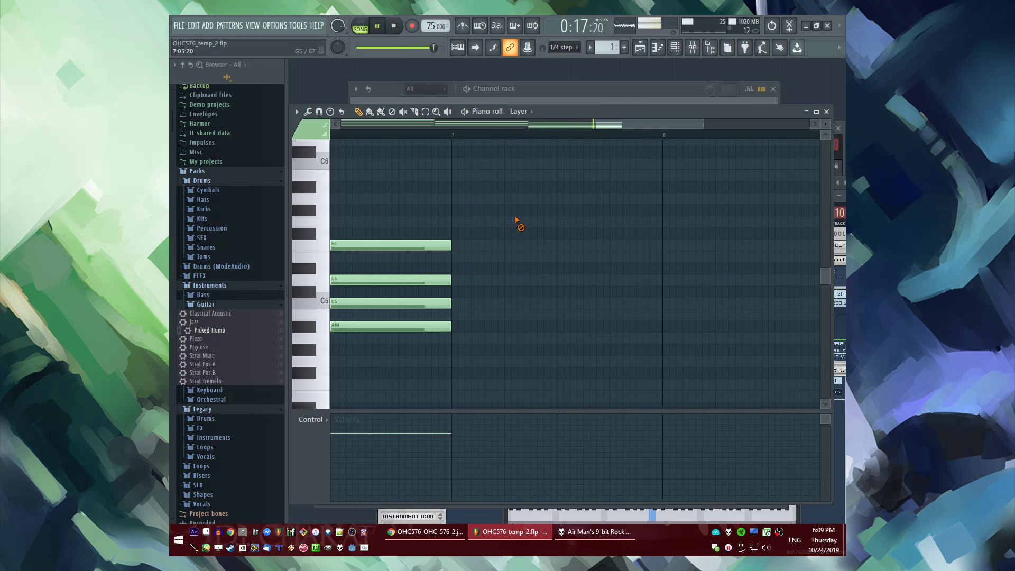
# Try single notes such as F5 and C5 at bar 7, deleting each one after hearing it
pyautogui.press('space')
pyautogui.click(460, 253)
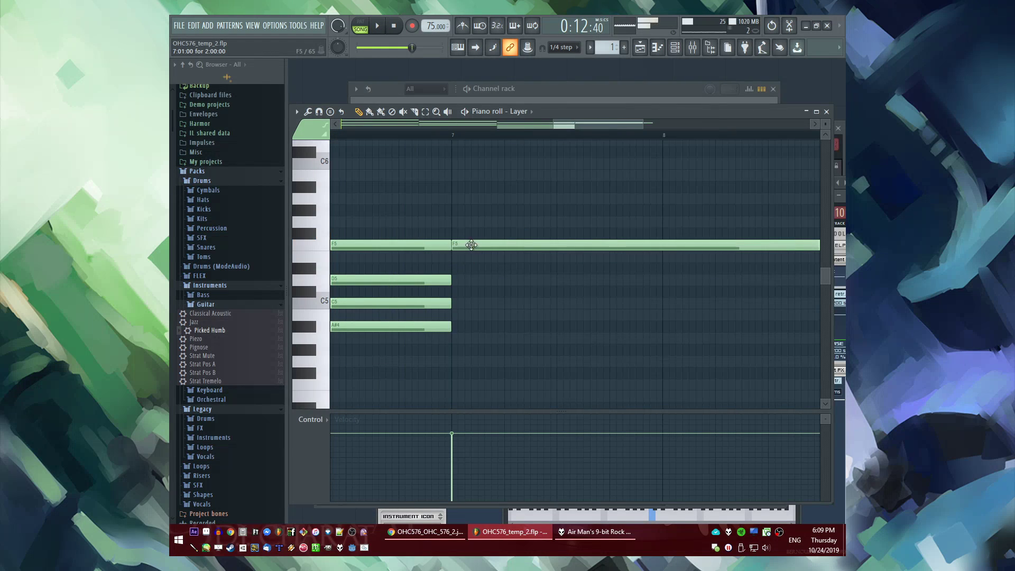
pyautogui.rightClick(468, 252)
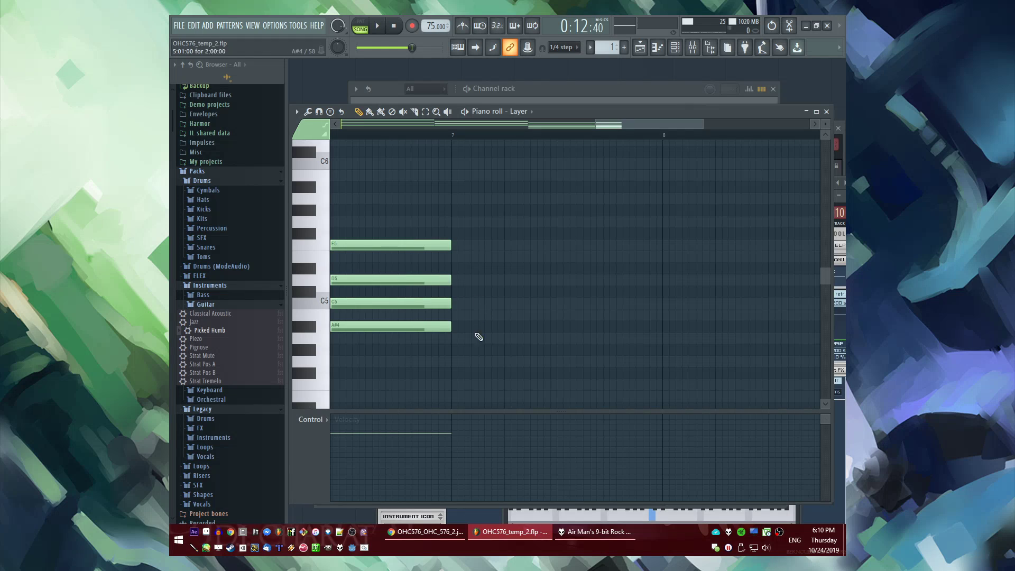
pyautogui.click(458, 304)
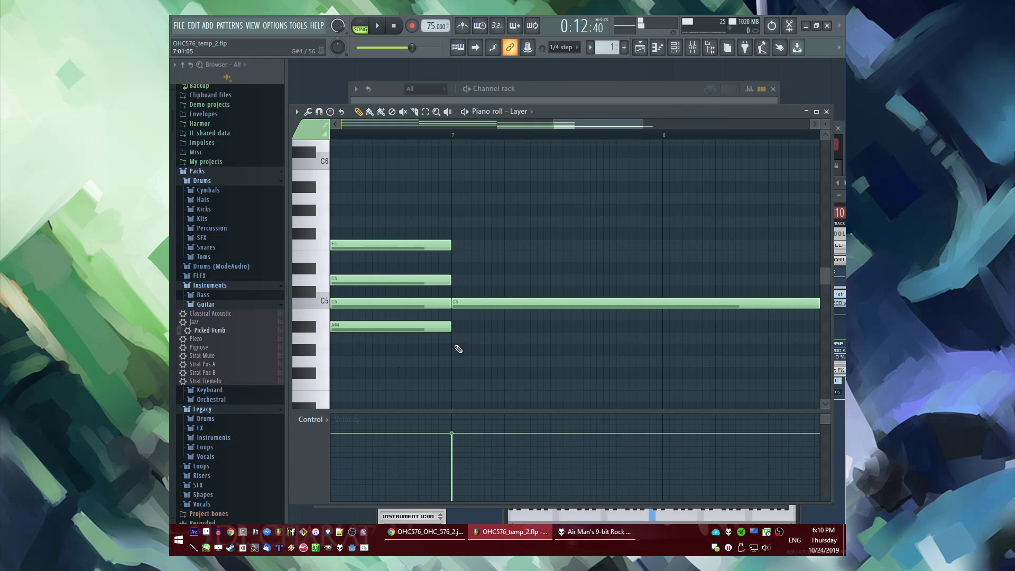
pyautogui.click(453, 325)
pyautogui.rightClick(456, 325)
pyautogui.rightClick(460, 304)
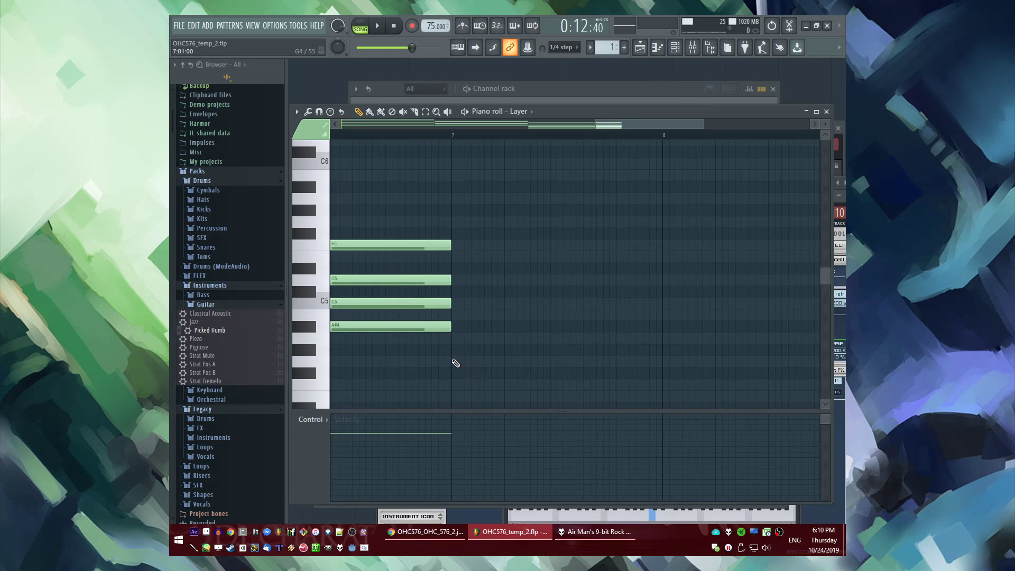
pyautogui.click(459, 390)
pyautogui.rightClick(460, 387)
pyautogui.click(468, 286)
pyautogui.rightClick(507, 287)
# Try E5 alone and with G5 above it at bar 7, playing each version with the preceding chord
pyautogui.click(456, 258)
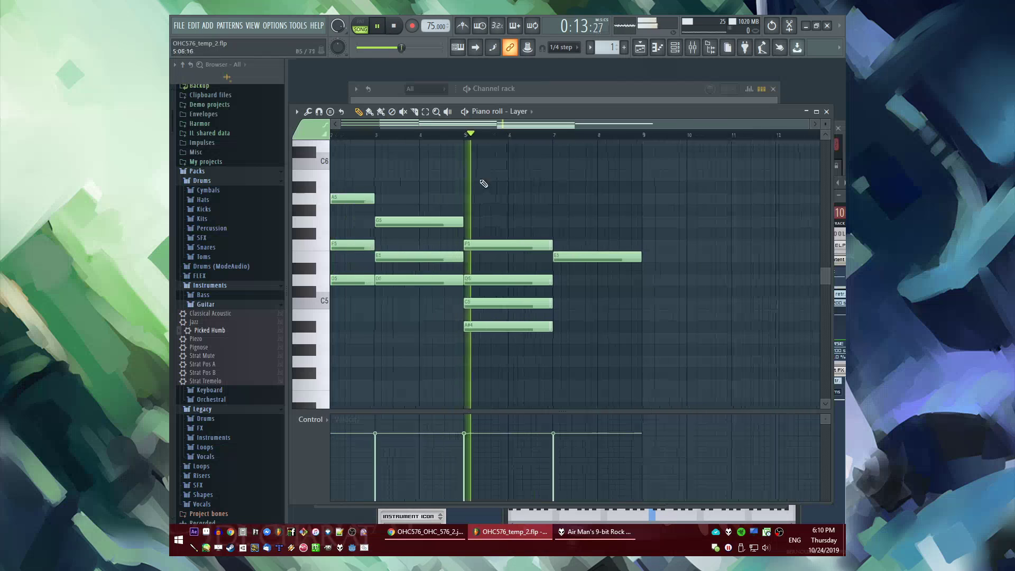
pyautogui.press('space')
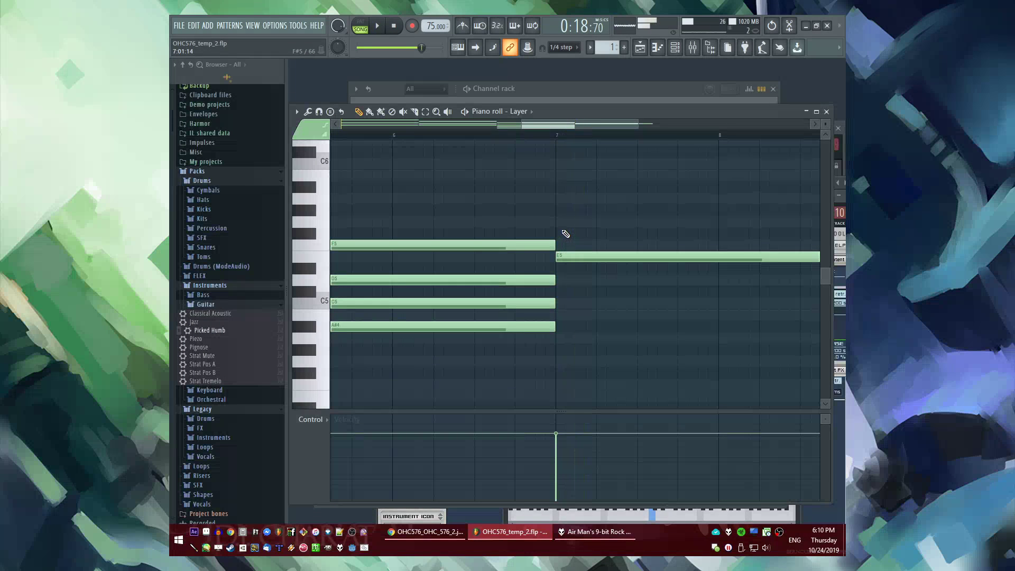
pyautogui.click(560, 229)
pyautogui.rightClick(575, 259)
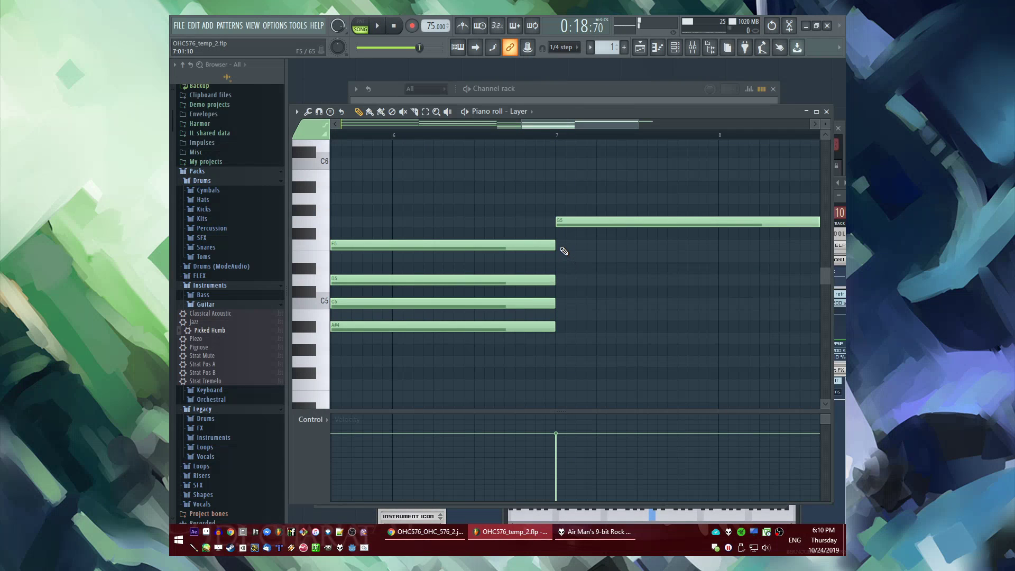
pyautogui.moveTo(562, 279); pyautogui.dragTo(558, 259)
pyautogui.rightClick(559, 264)
pyautogui.click(558, 258)
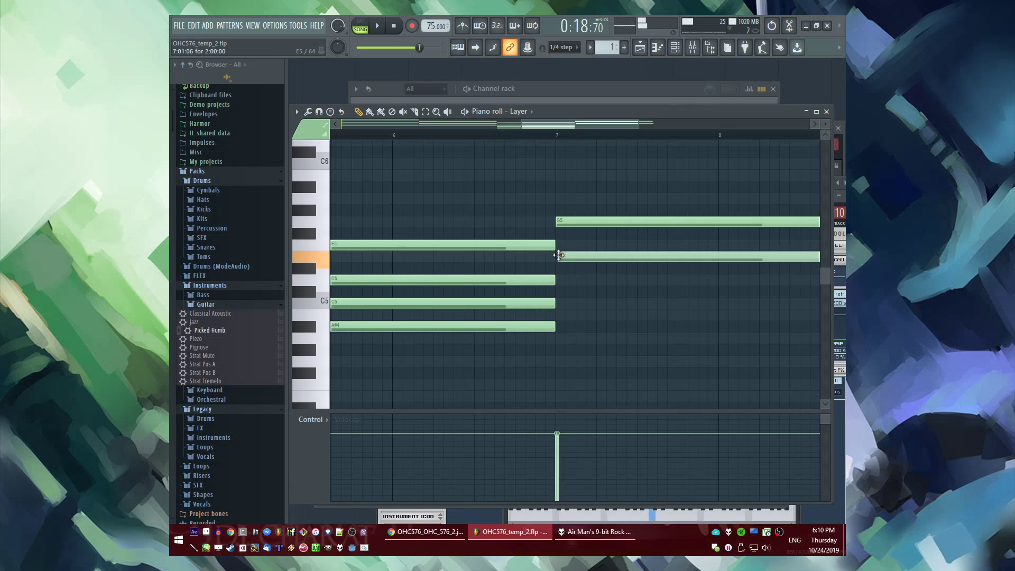
pyautogui.scroll(-3, 556, 257)
pyautogui.press('space')
pyautogui.click(404, 135)
pyautogui.scroll(3, 549, 248)
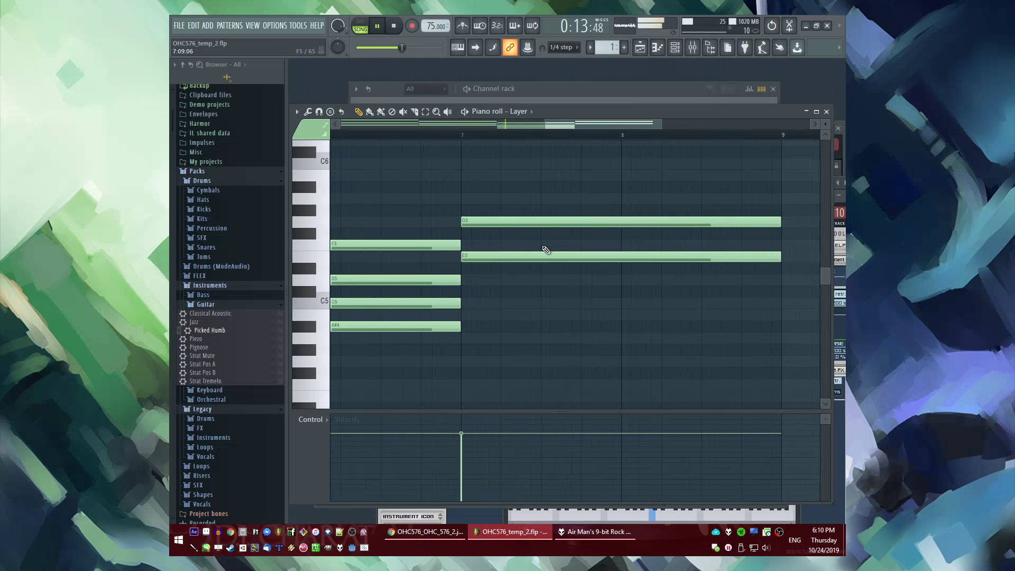
# Clear the trial notes at bar 7, audition a C5 there, and replace it with a two-bar A4 note
pyautogui.rightClick(535, 258)
pyautogui.click(459, 308)
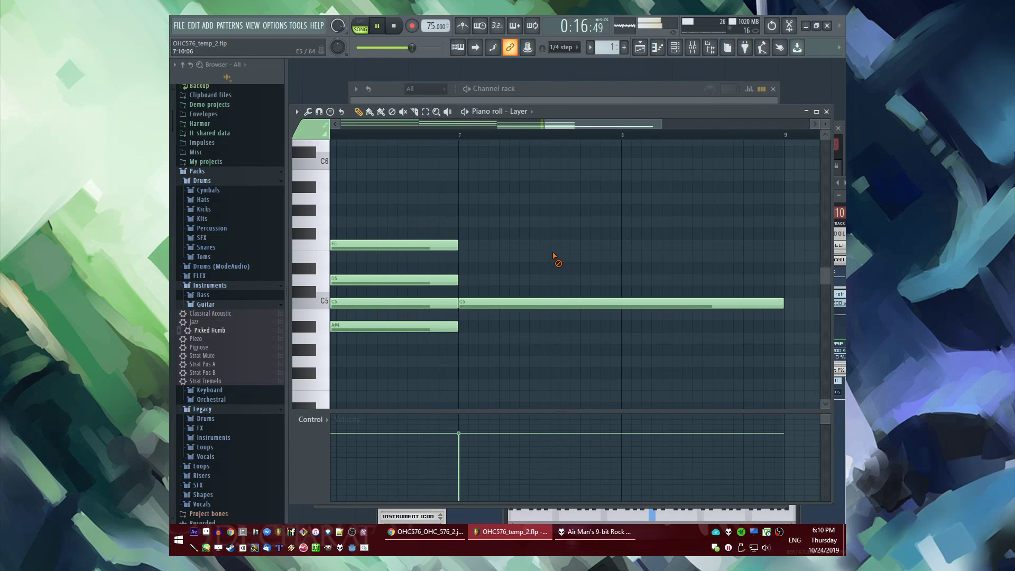
pyautogui.press('space')
pyautogui.rightClick(465, 302)
pyautogui.click(326, 340)
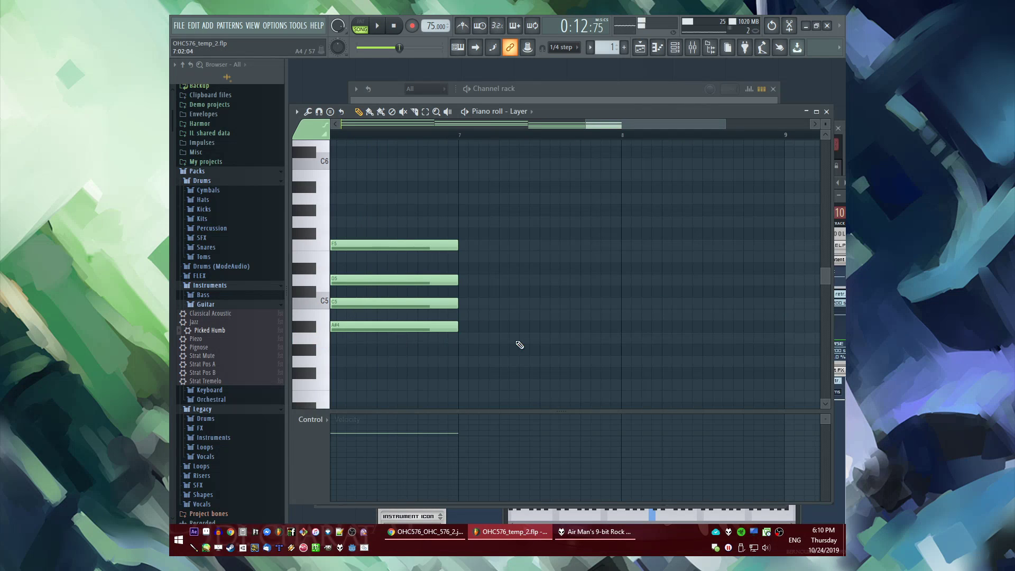
pyautogui.click(467, 339)
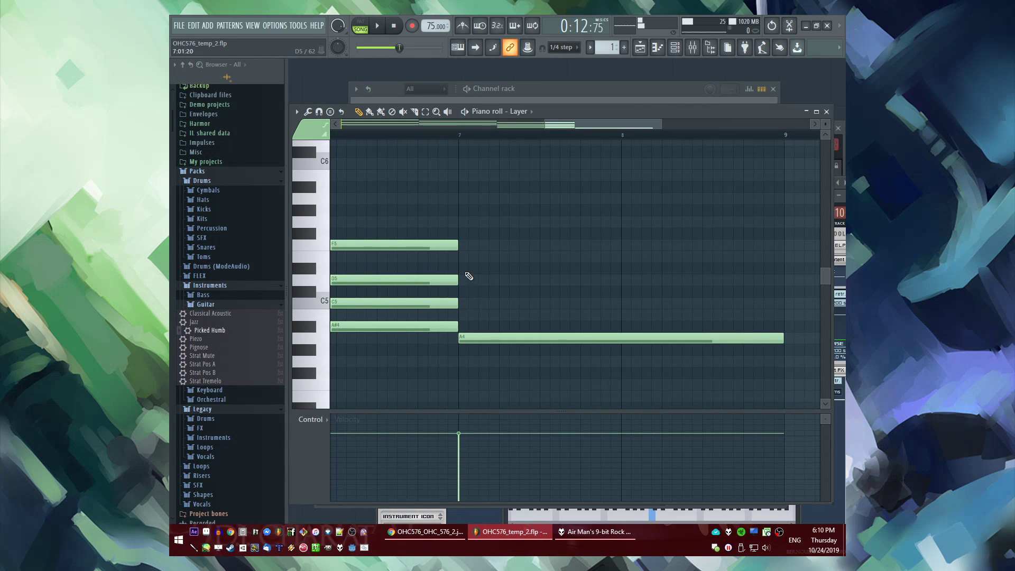
# Add two-bar E5, C5 and F5 notes above the A4 at bar 7 of the pad pattern and play the chord
pyautogui.click(459, 258)
pyautogui.click(460, 303)
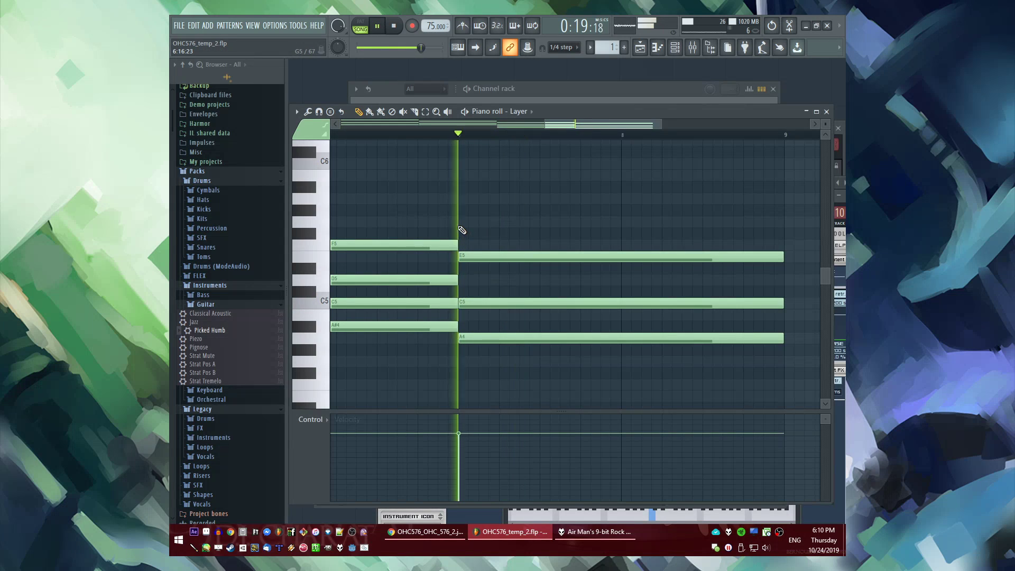
pyautogui.click(470, 247)
pyautogui.press('space')
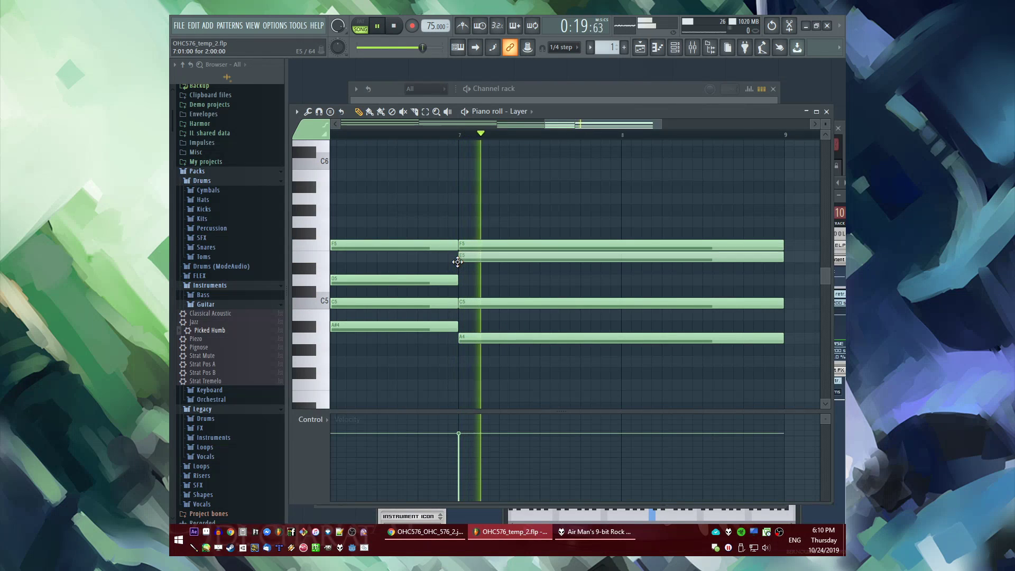
# Replay the chord change into bar 7 and replace its E5 with a two-bar G5
pyautogui.scroll(-4, 541, 246)
pyautogui.click(413, 136)
pyautogui.scroll(3, 566, 246)
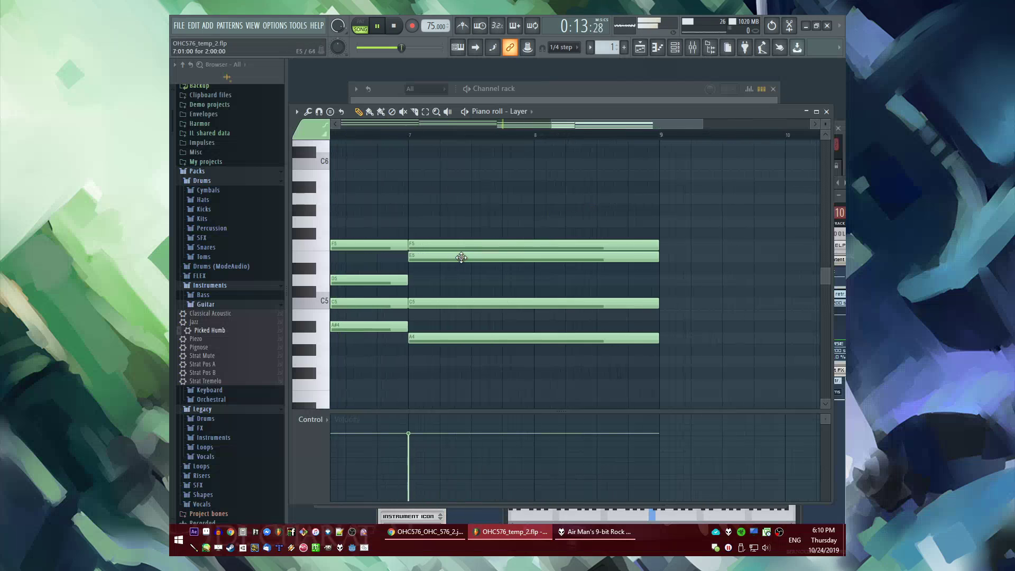
pyautogui.rightClick(461, 258)
pyautogui.click(409, 221)
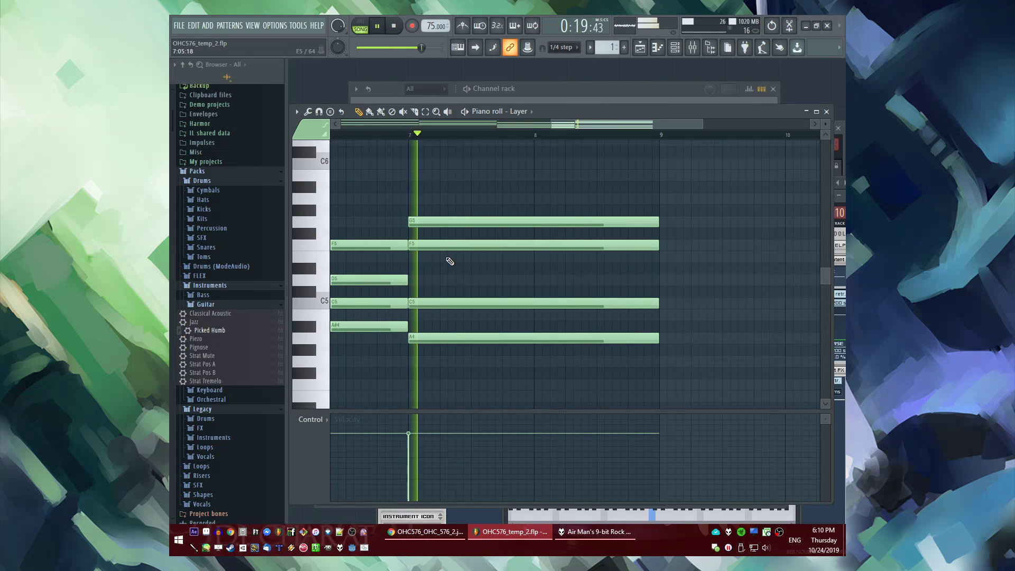
# Add a one-bar E5 at bar 8 and shorten the bar-7 F5 so it ends where the E5 begins
pyautogui.click(539, 257)
pyautogui.moveTo(788, 256); pyautogui.dragTo(535, 261)
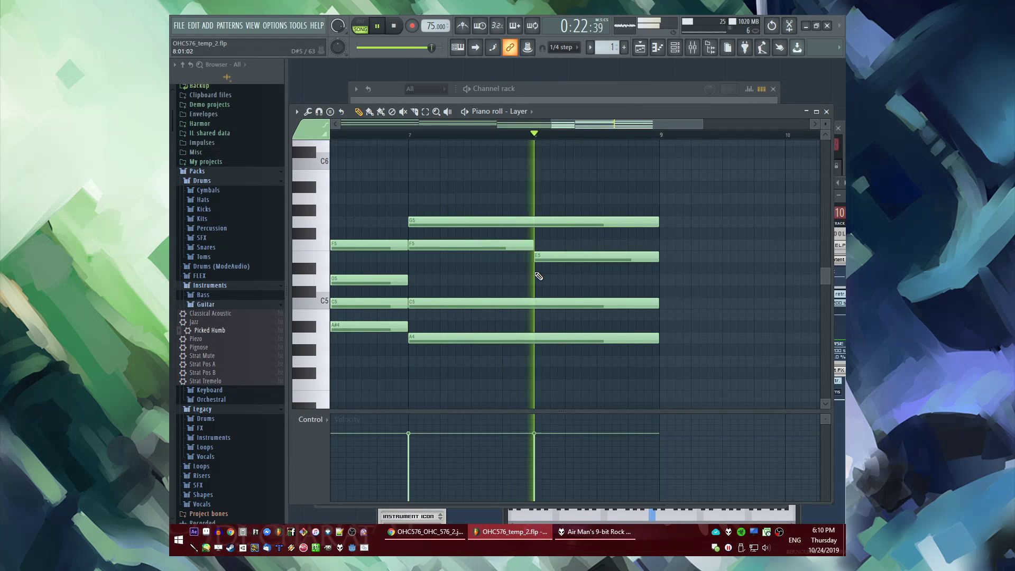
pyautogui.scroll(-3, 504, 264)
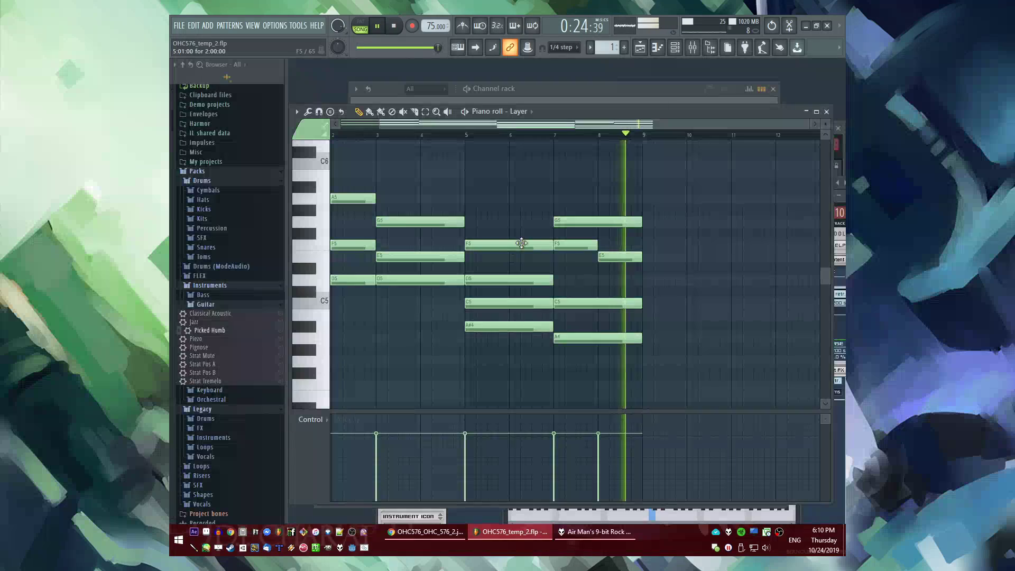
# Place another Pattern 1 clip at bar 9 on Track 4 of the playlist
pyautogui.press('F5')
pyautogui.click(742, 260)
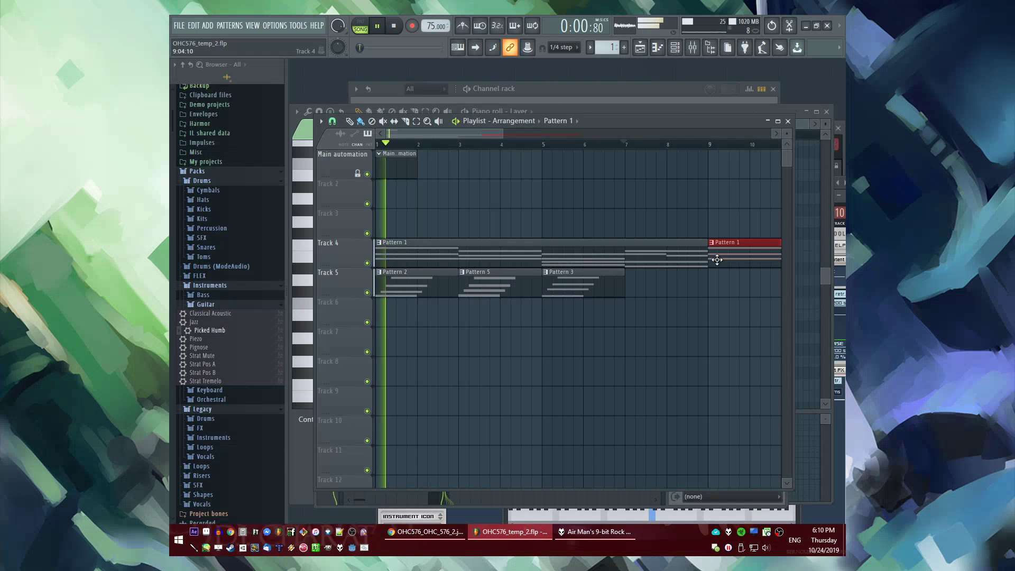
pyautogui.scroll(-2, 450, 331)
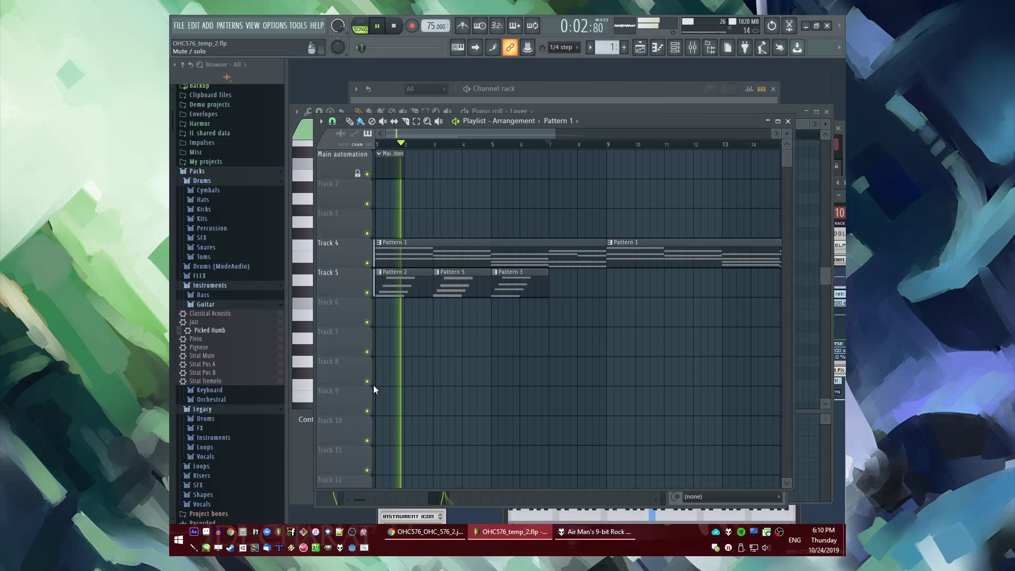
# Raise the Picked Humb mixer track's volume to 110% and look over its Fruity delay bank settings
pyautogui.press('F9')
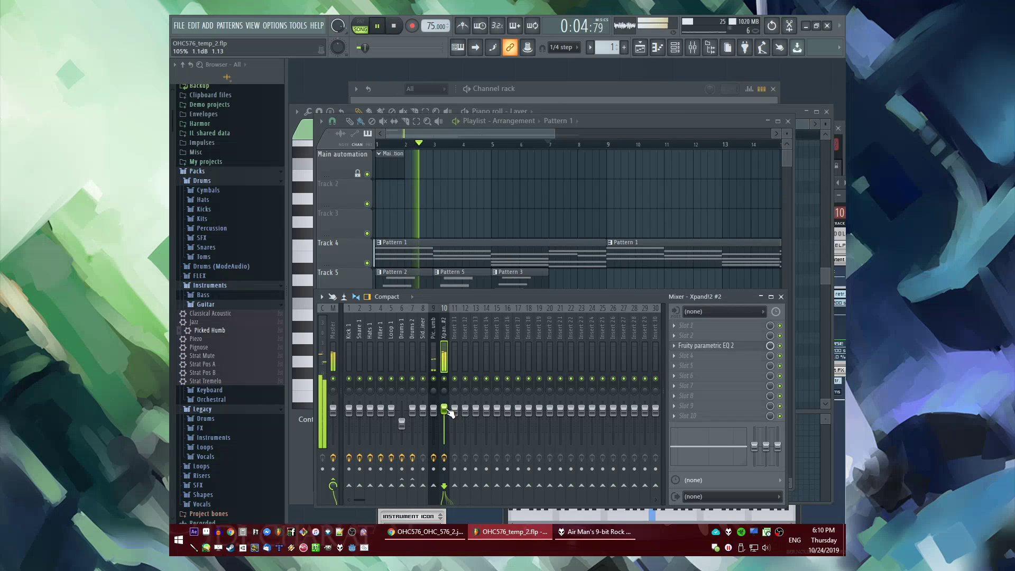
pyautogui.moveTo(434, 410); pyautogui.dragTo(434, 407)
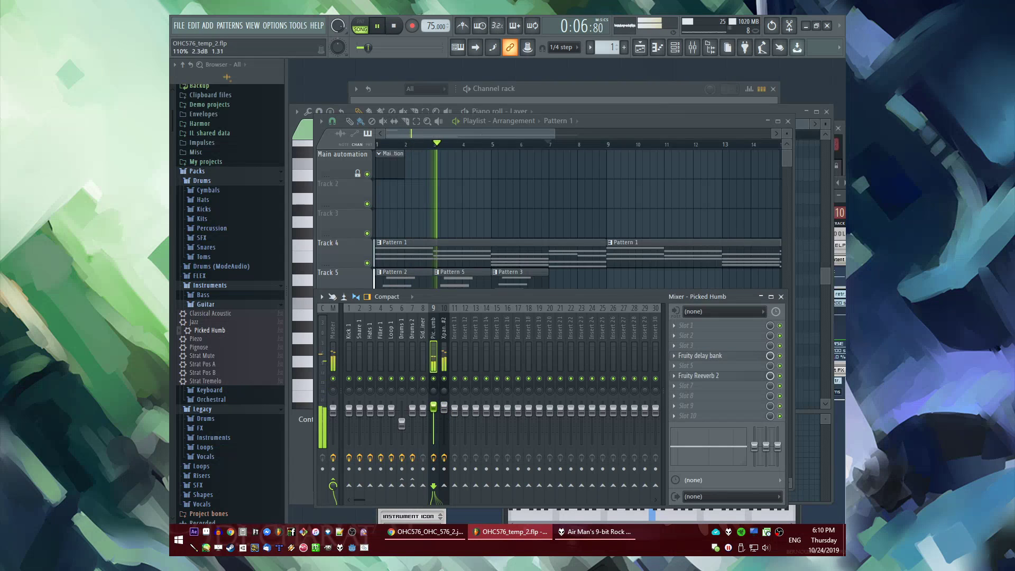
pyautogui.click(685, 358)
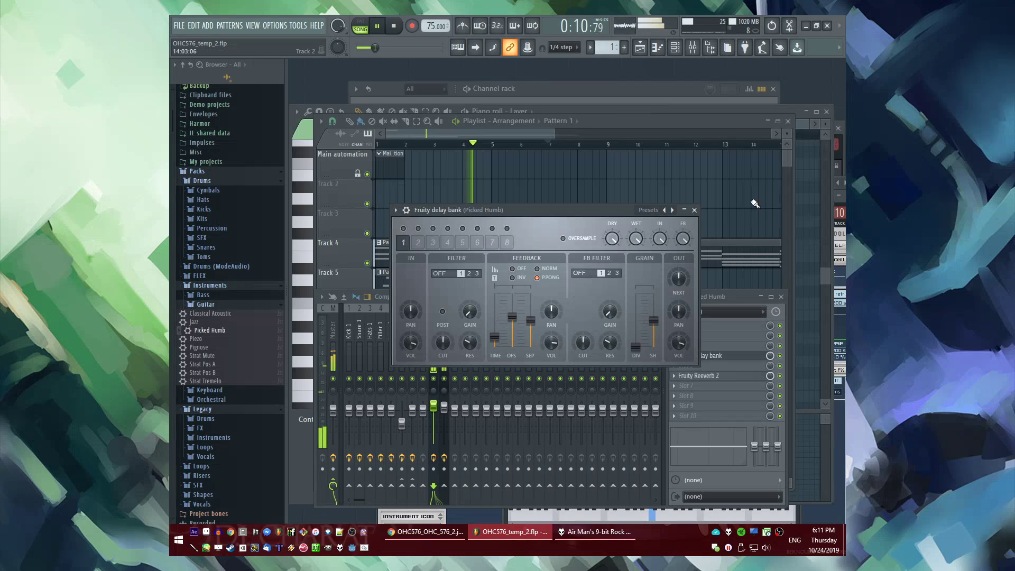
pyautogui.click(696, 211)
pyautogui.press('F9')
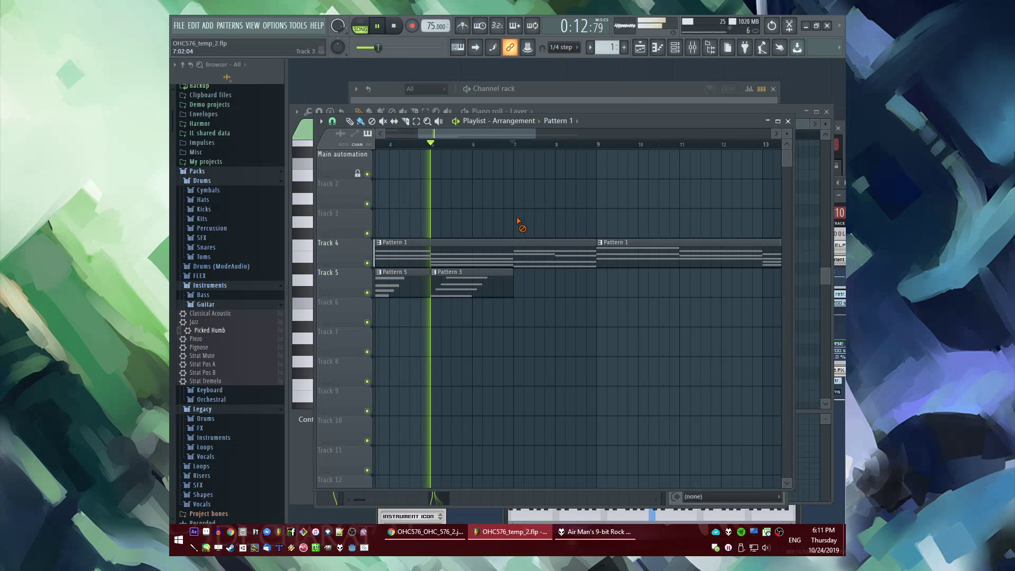
# Place a copy of Pattern 3 at bar 7 on Track 5, make it unique, and open its notes
pyautogui.scroll(1, 495, 268)
pyautogui.click(534, 288)
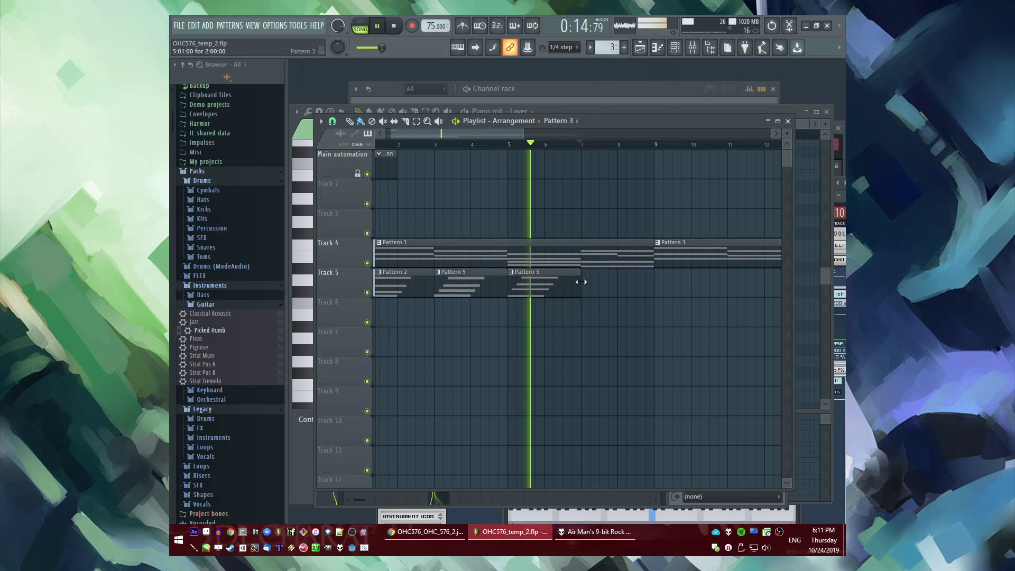
pyautogui.click(585, 277)
pyautogui.click(585, 274)
pyautogui.click(614, 345)
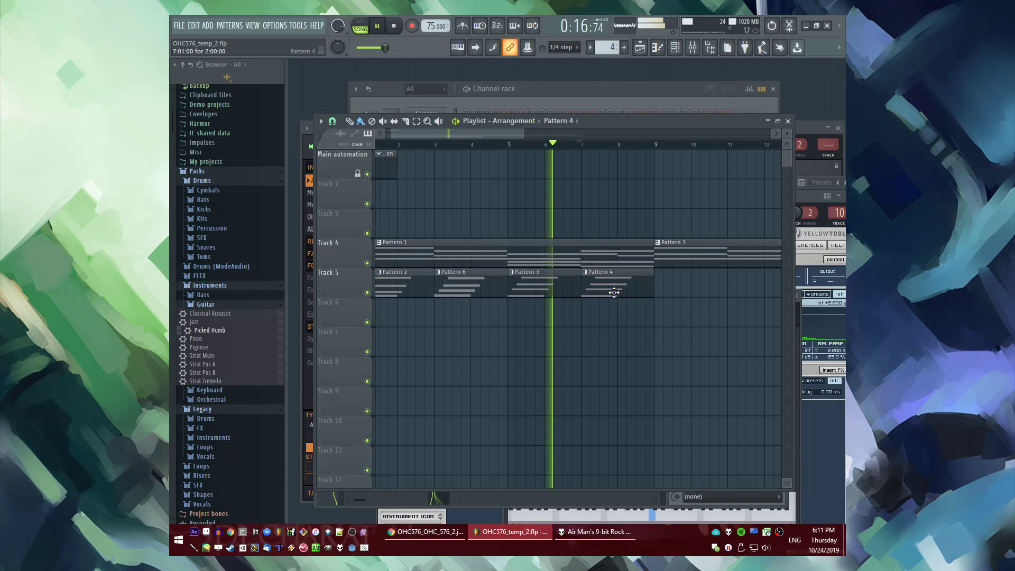
pyautogui.scroll(-2, 400, 323)
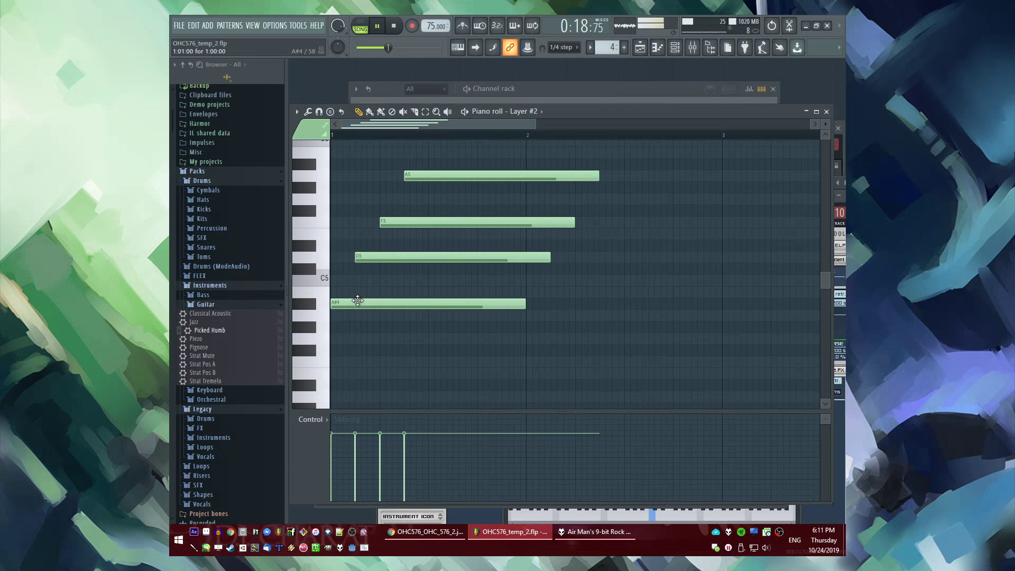
# Replace the arpeggio's lowest note with A4 and re-enter the D5 as its second note
pyautogui.press('space')
pyautogui.rightClick(357, 300)
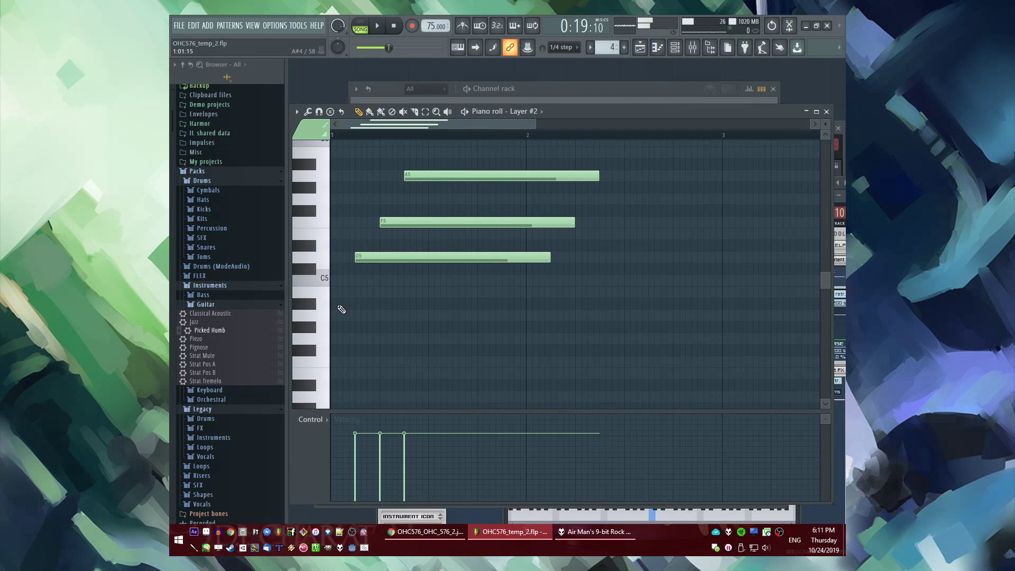
pyautogui.click(339, 313)
pyautogui.rightClick(374, 260)
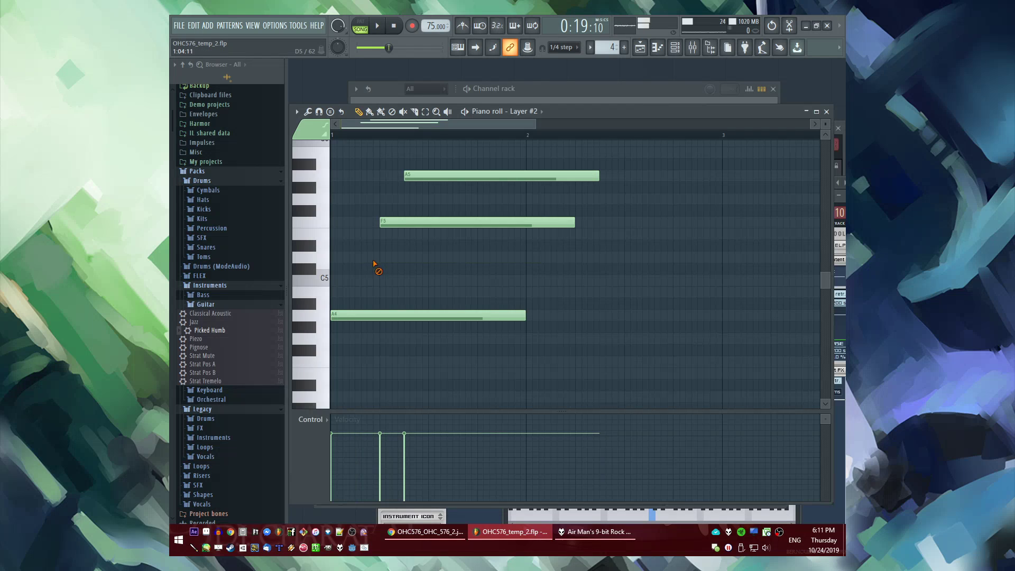
pyautogui.click(356, 257)
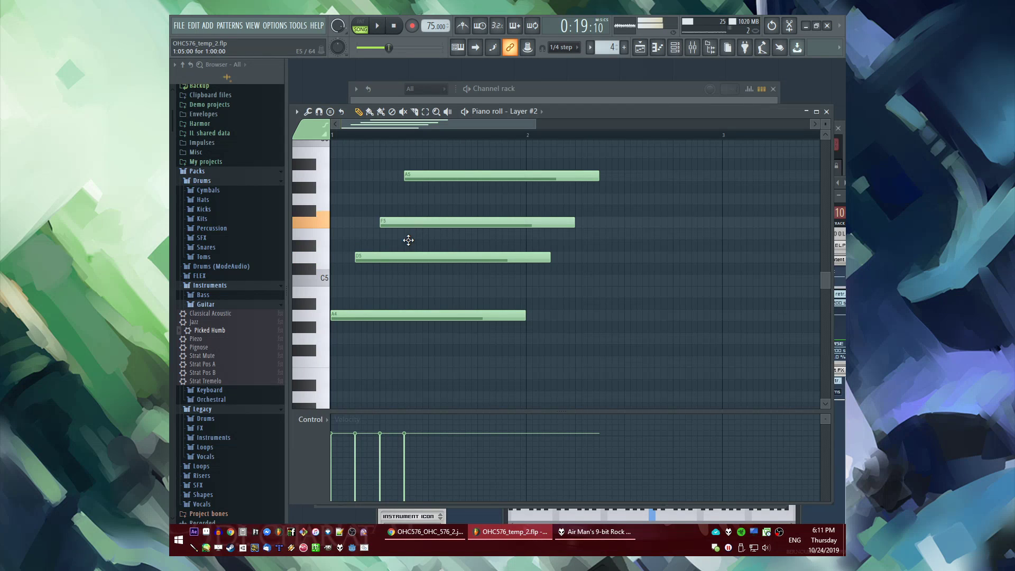
# Lower the arpeggio's third note to E5, and try G5 as its top note before restoring A5
pyautogui.moveTo(408, 240); pyautogui.dragTo(410, 238)
pyautogui.rightClick(416, 176)
pyautogui.click(405, 201)
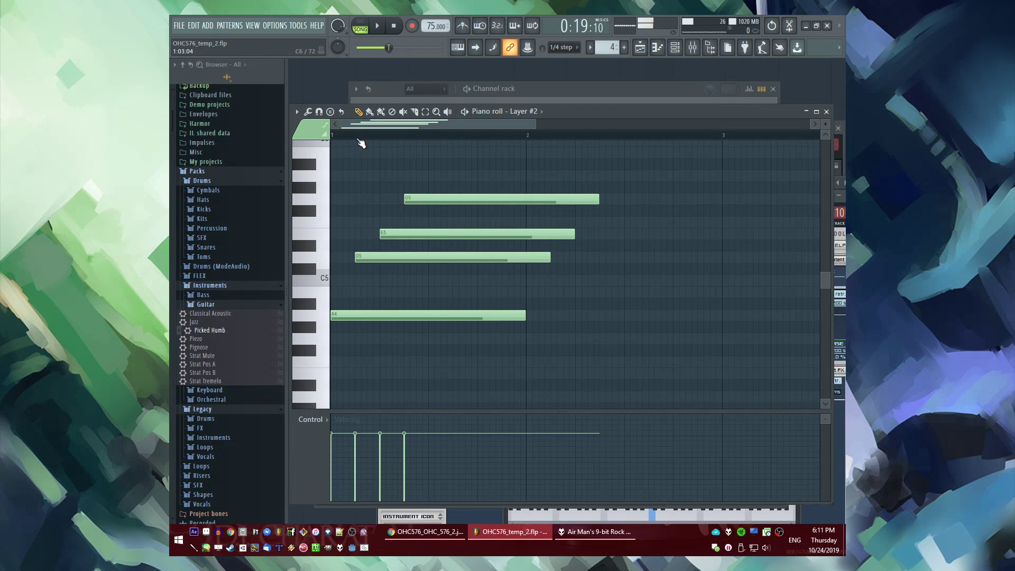
pyautogui.scroll(2, 414, 190)
pyautogui.rightClick(411, 233)
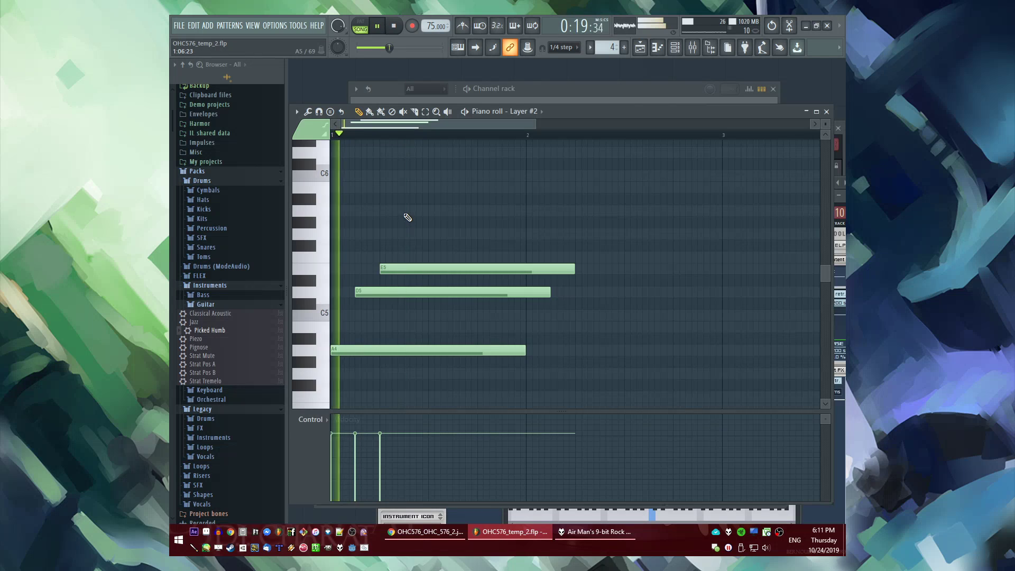
pyautogui.click(404, 211)
# Play the playlist around bars 5 to 7 and check the pad notes in Pattern 1 against the new arpeggio
pyautogui.press('F5')
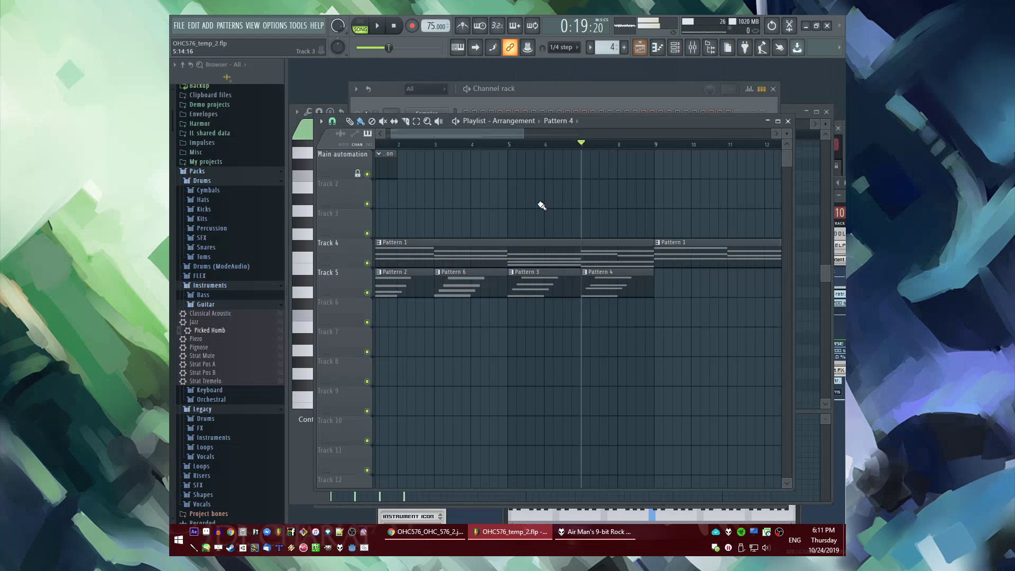
pyautogui.click(513, 146)
pyautogui.press('space')
pyautogui.scroll(4, 612, 238)
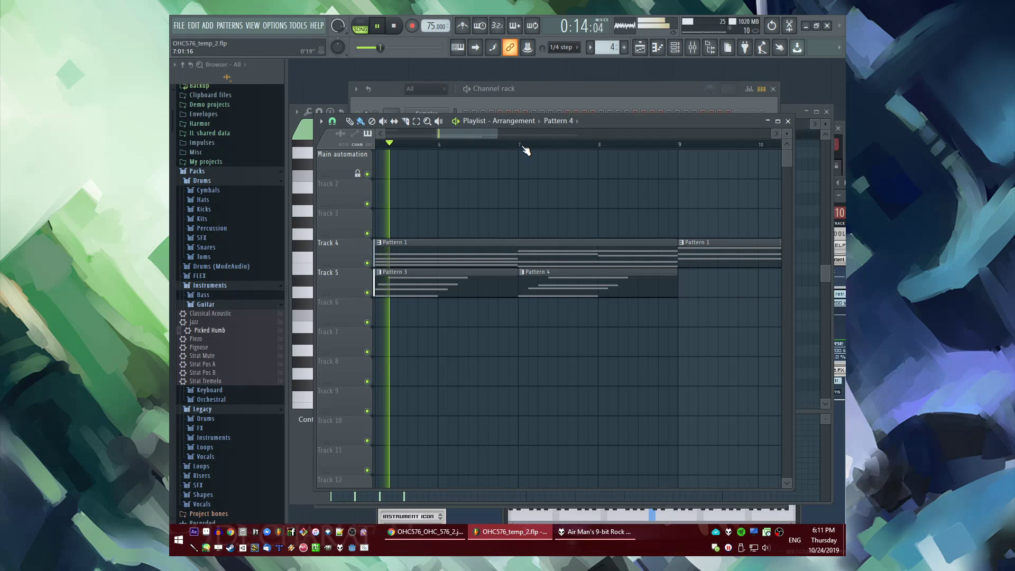
pyautogui.doubleClick(532, 267)
pyautogui.press('F5')
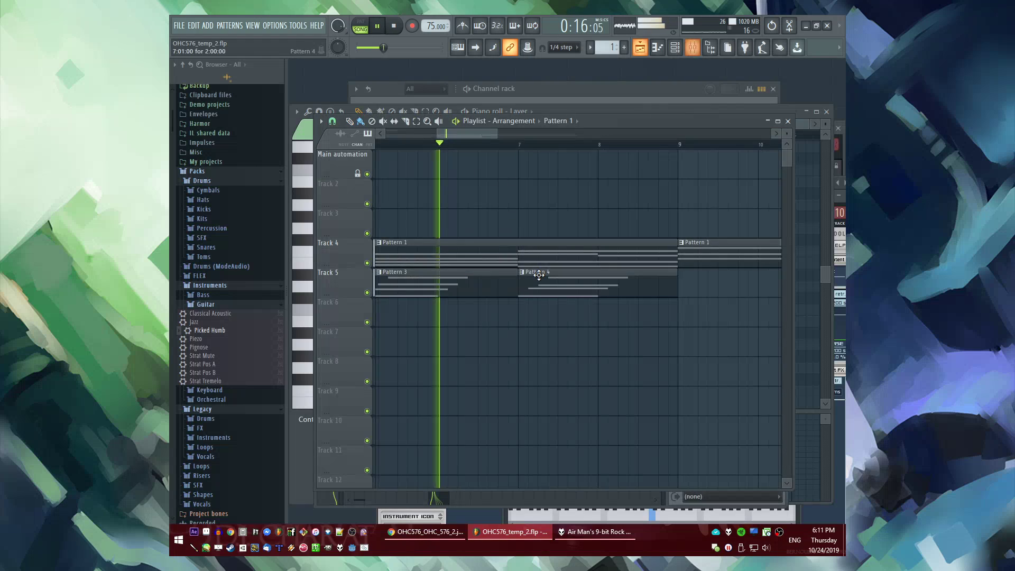
# In the bar-7 guitar pattern, lower the second note to C5, raise the third to F5, and audition the arpeggio
pyautogui.doubleClick(535, 272)
pyautogui.moveTo(371, 306); pyautogui.dragTo(371, 317)
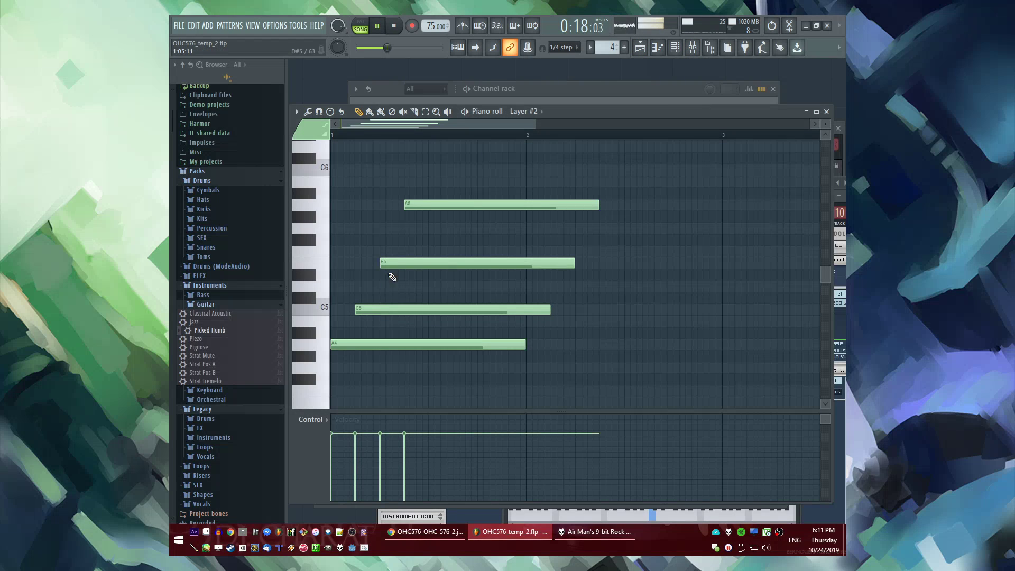
pyautogui.moveTo(397, 259); pyautogui.dragTo(397, 248)
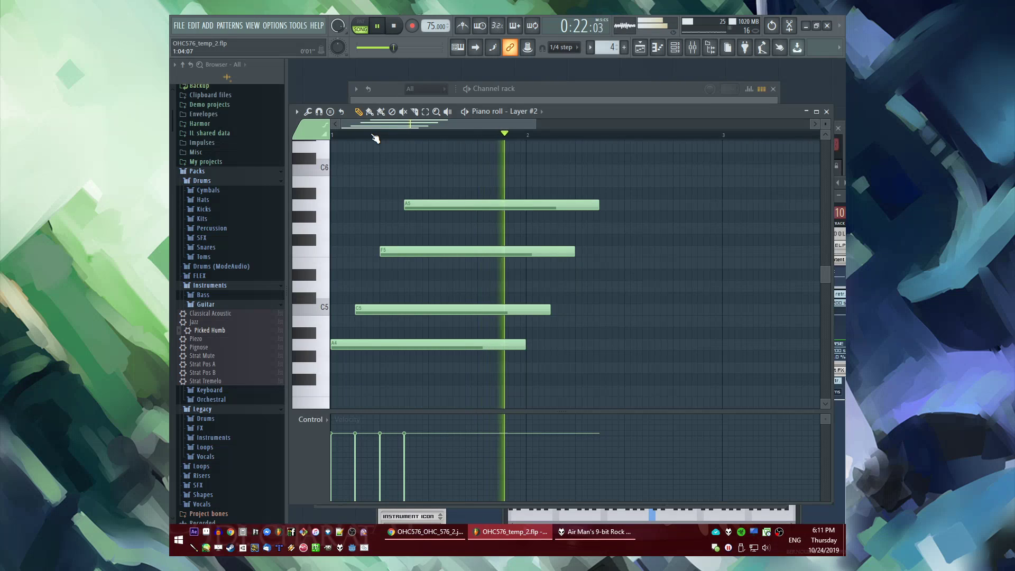
pyautogui.press('space')
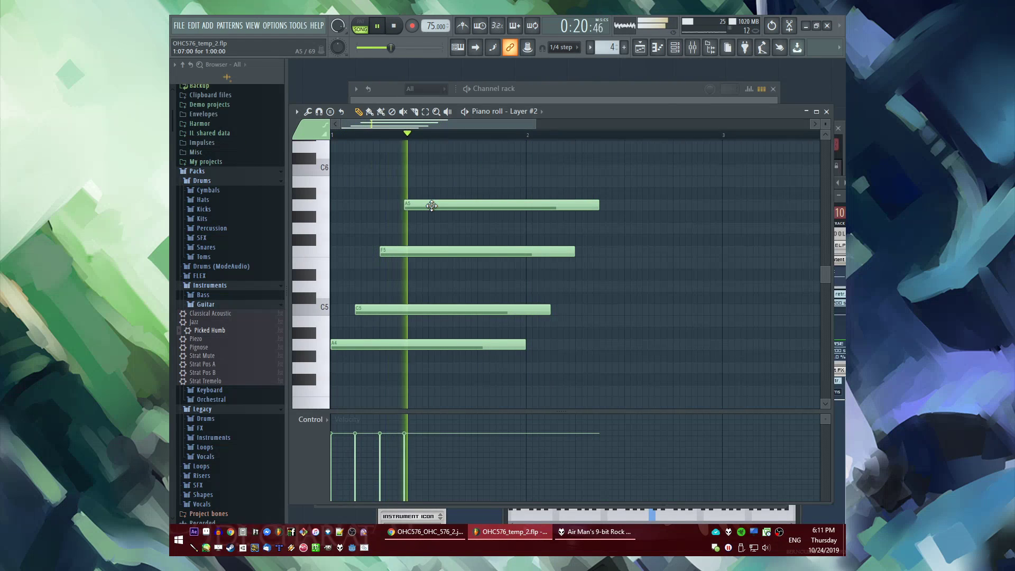
pyautogui.press('space')
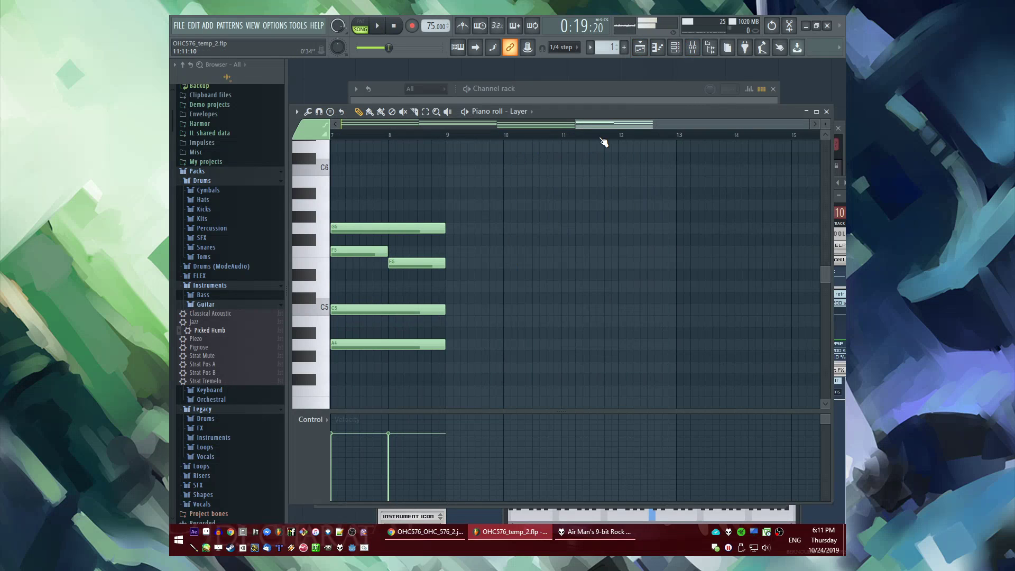
# Try an added E5 in the bar-7 pad chord, playing it from the preceding chord, and delete it
pyautogui.moveTo(593, 125); pyautogui.dragTo(494, 140)
pyautogui.press('space')
pyautogui.click(361, 134)
pyautogui.scroll(3, 472, 265)
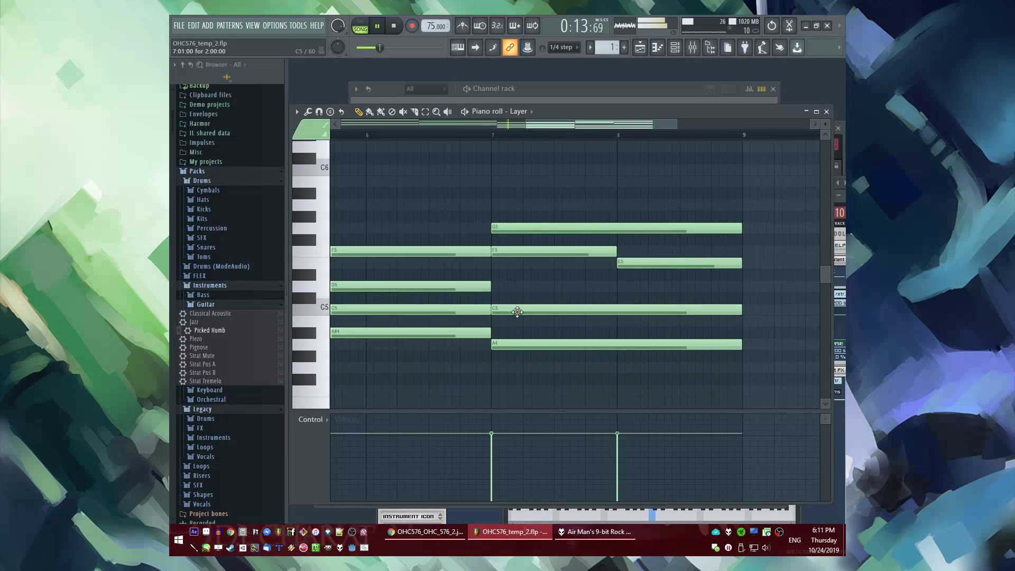
pyautogui.click(492, 262)
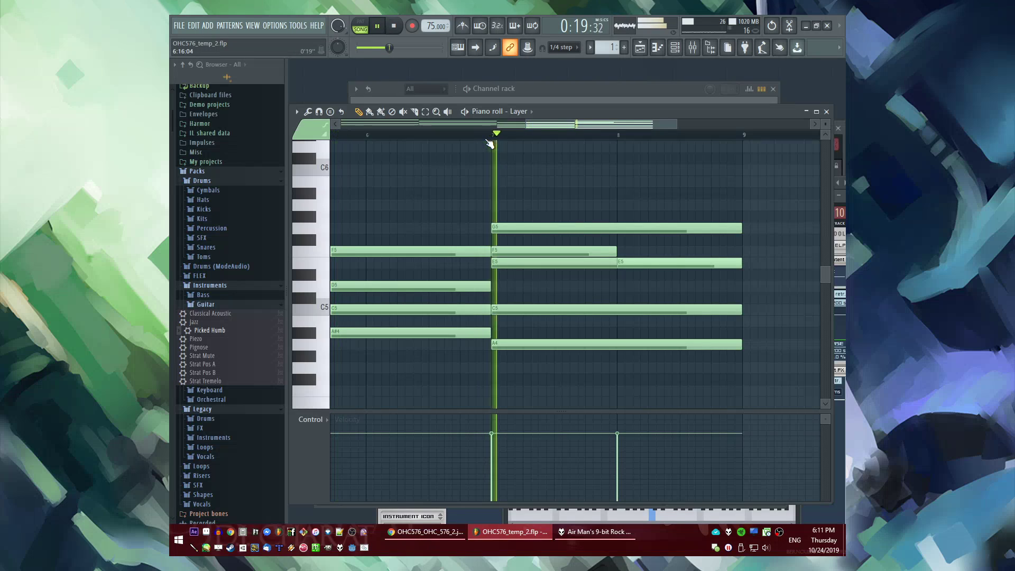
pyautogui.rightClick(592, 264)
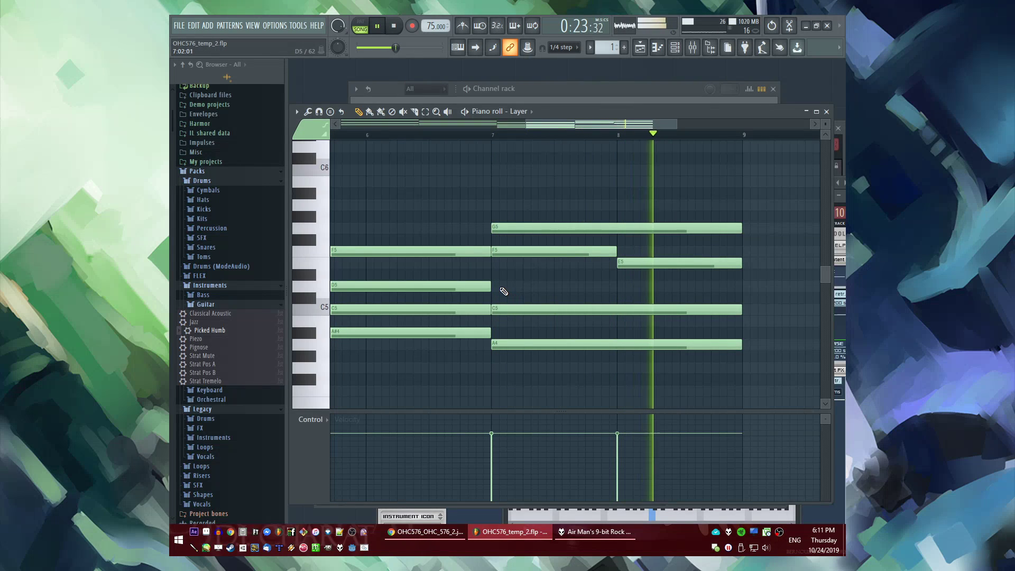
# Try a D5 in the bar-7 pad chord, delete it, and replay the chord without it
pyautogui.click(500, 286)
pyautogui.rightClick(517, 288)
pyautogui.press('space')
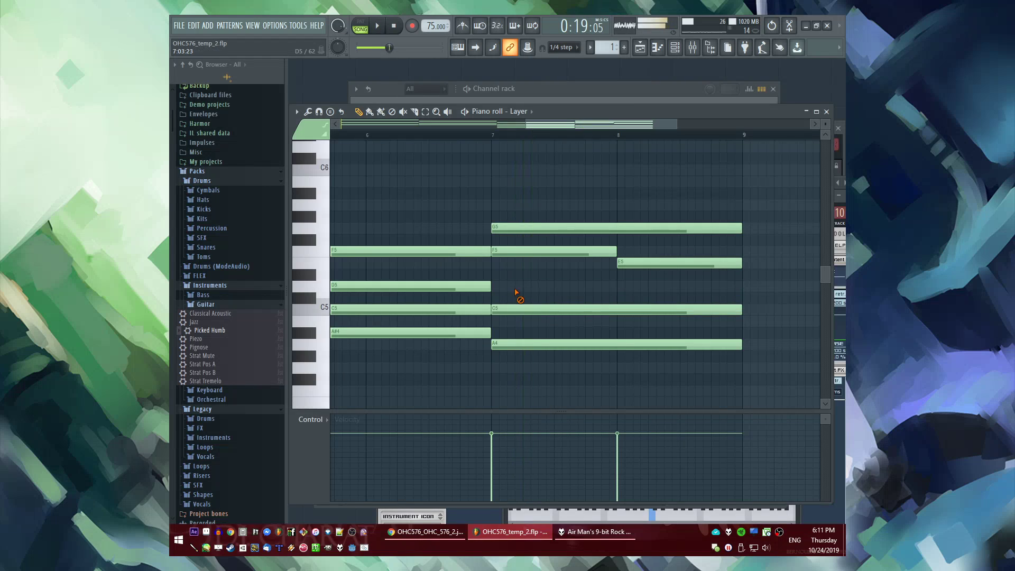
pyautogui.press('space')
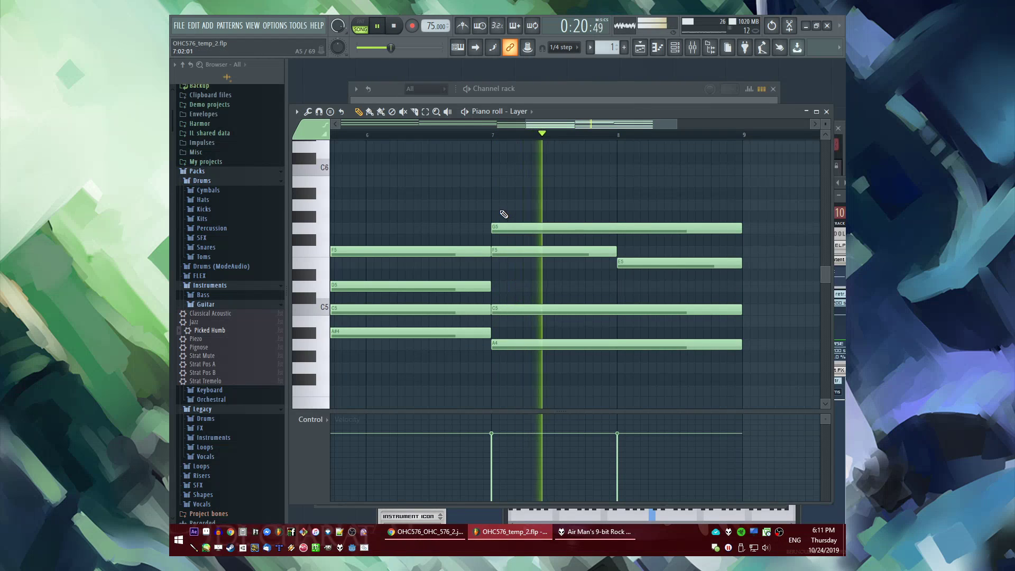
# Check the mixer levels during playback and reopen the bar-7 guitar arpeggio pattern
pyautogui.press('F9')
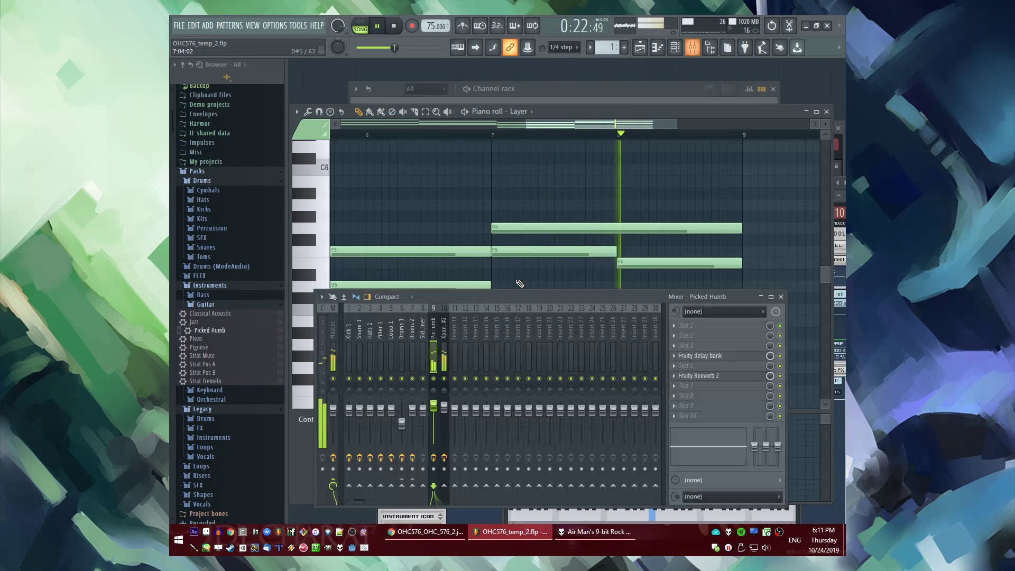
pyautogui.press('F5')
pyautogui.press('F5')
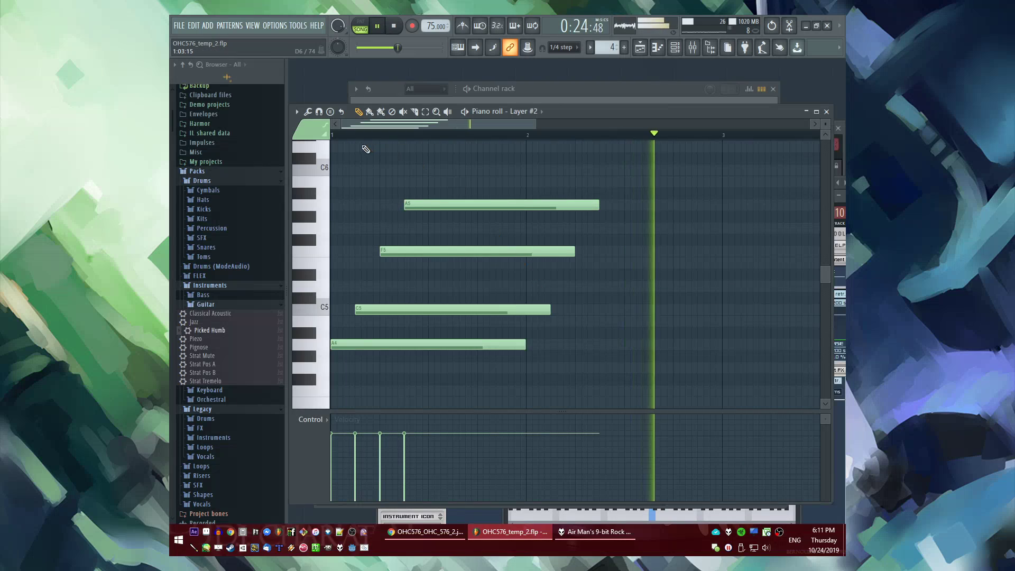
pyautogui.press('space')
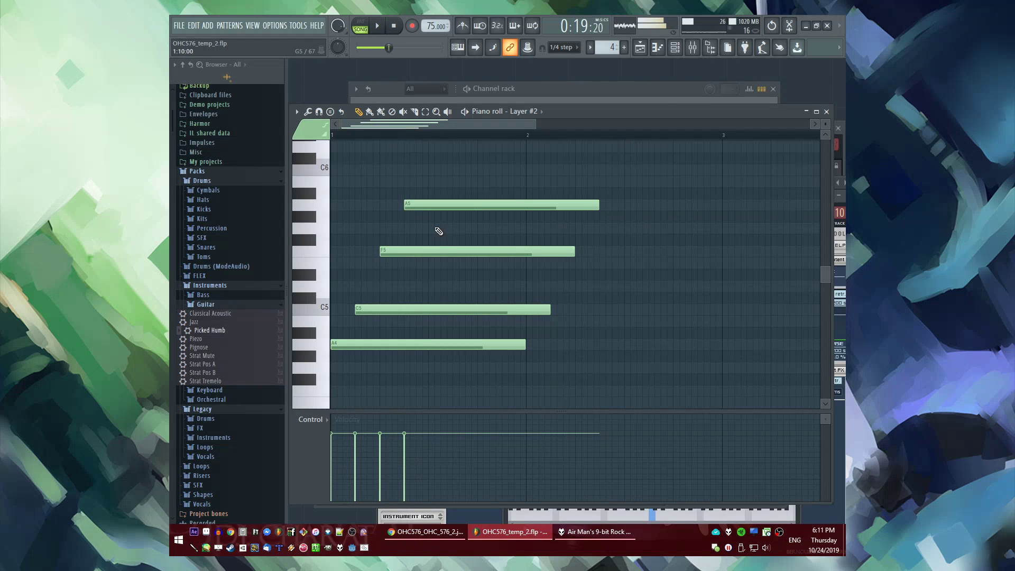
# Try the bar-7 guitar arpeggio without its F5, put the note back in the same place, and play it
pyautogui.rightClick(395, 251)
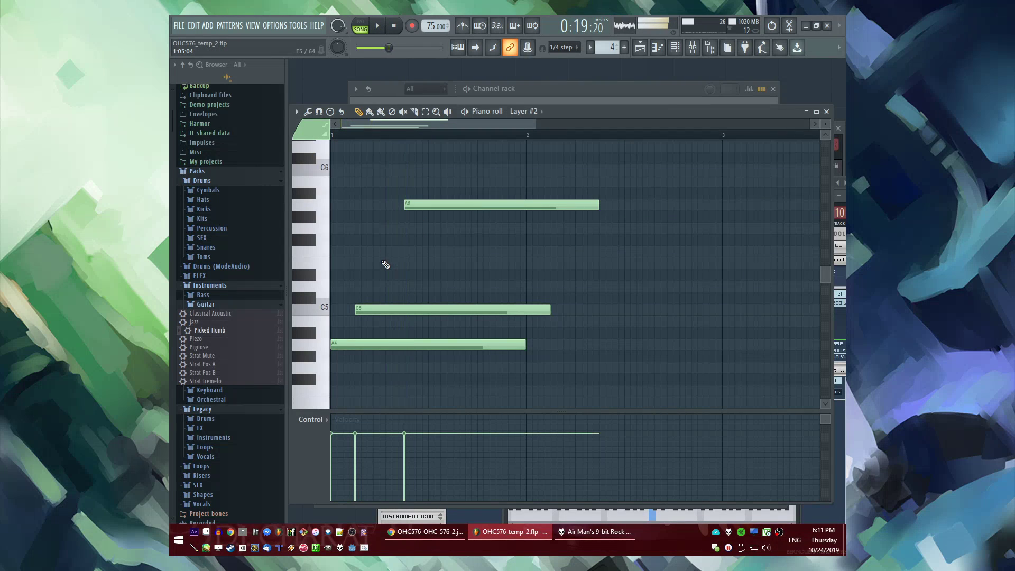
pyautogui.click(381, 250)
pyautogui.rightClick(764, 252)
pyautogui.click(381, 251)
pyautogui.press('space')
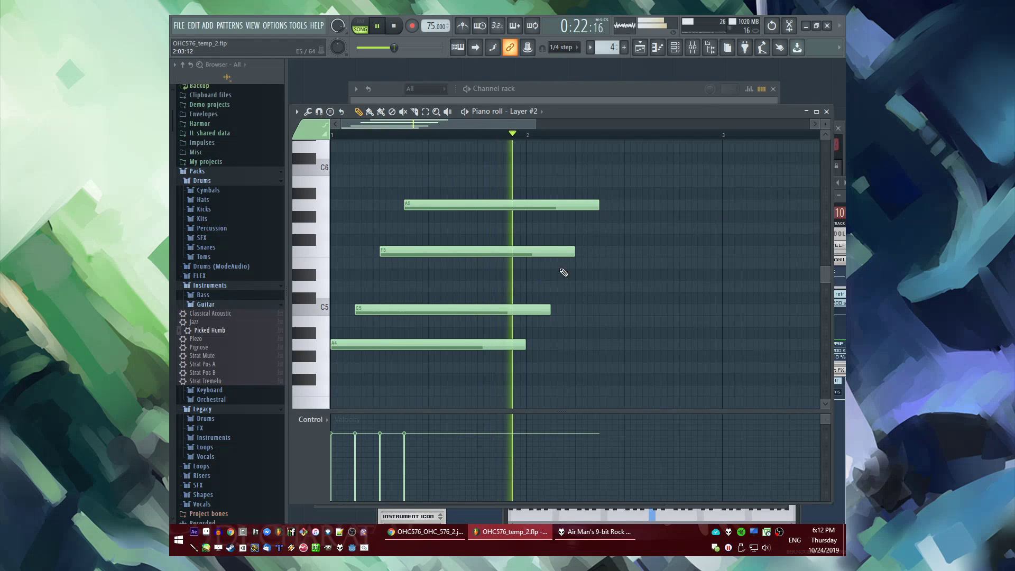
# Add a descending G5, E5, C5 run to the bar-7 guitar pattern, starting at 2:11:00, with each note one step apart
pyautogui.scroll(-2, 566, 279)
pyautogui.scroll(1, 561, 279)
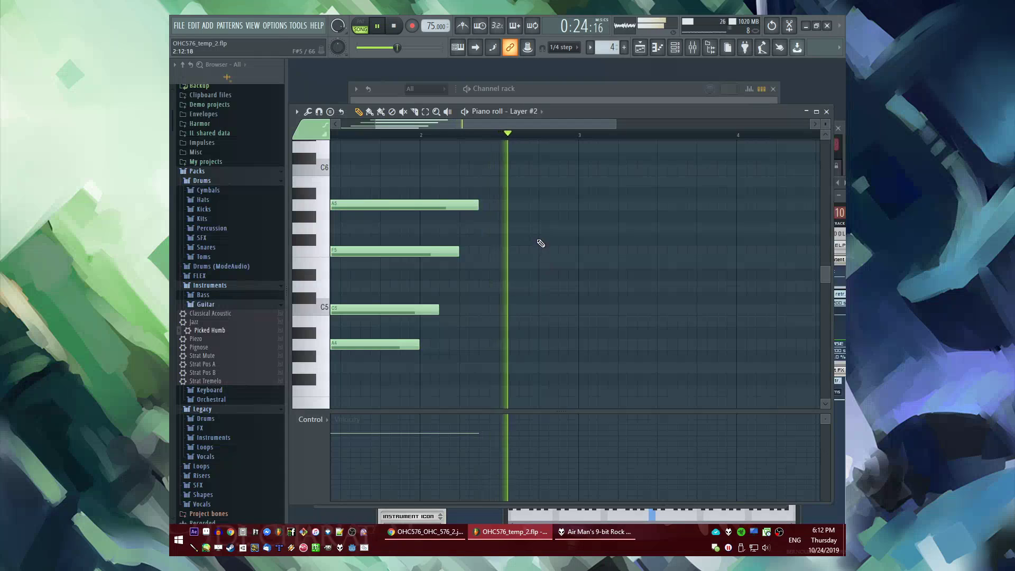
pyautogui.press('space')
pyautogui.click(540, 229)
pyautogui.click(561, 250)
pyautogui.moveTo(559, 259); pyautogui.dragTo(559, 270)
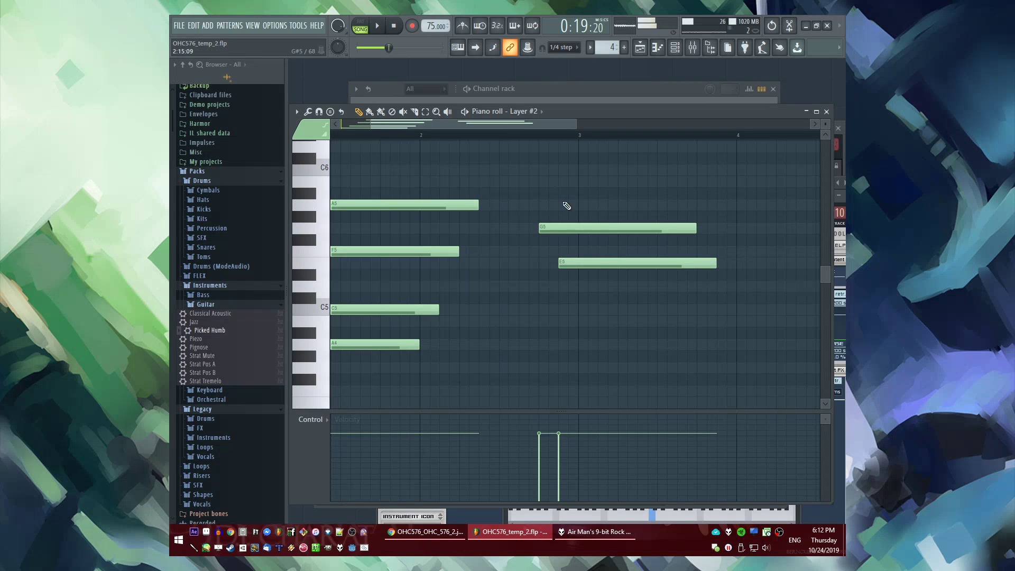
pyautogui.moveTo(564, 206); pyautogui.dragTo(593, 264)
pyautogui.click(580, 297)
pyautogui.click(556, 309)
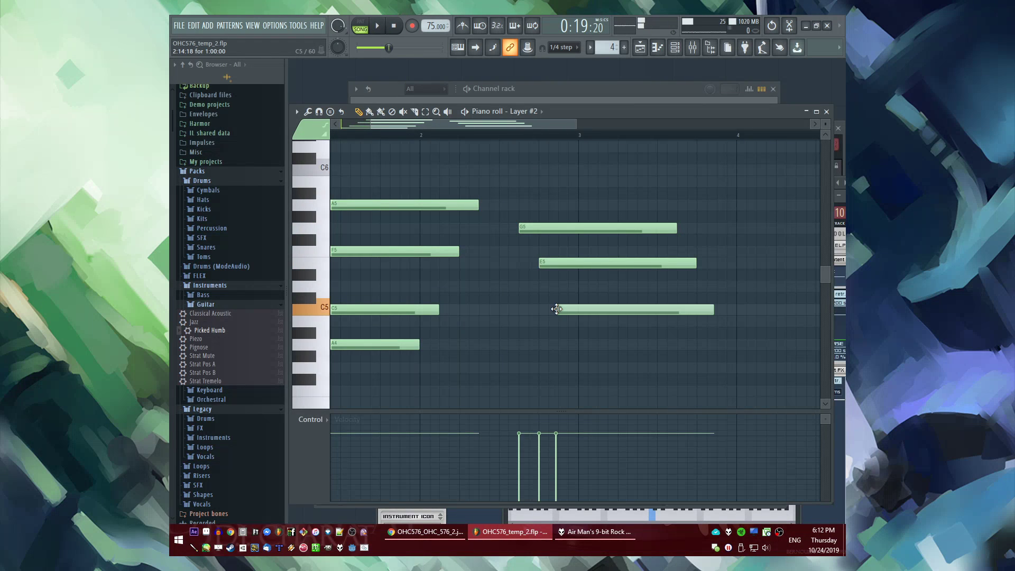
# Bring up the playlist, close the settings window, and save the project as the new version OHC576_temp_3.flp
pyautogui.press('F9')
pyautogui.press('F10')
pyautogui.press('F5')
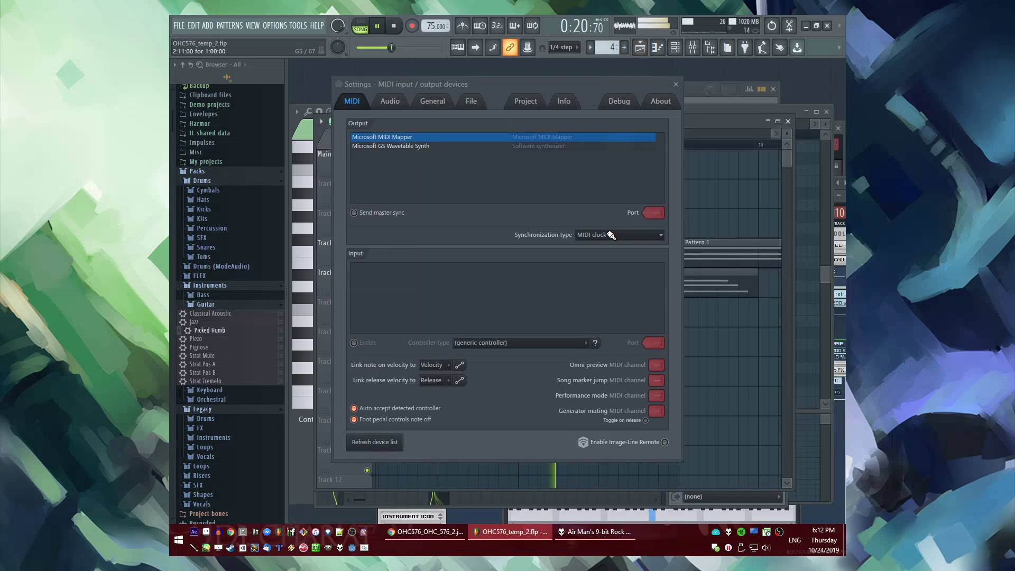
pyautogui.click(679, 84)
pyautogui.scroll(-3, 425, 237)
pyautogui.hotkey('ctrl', 'n')
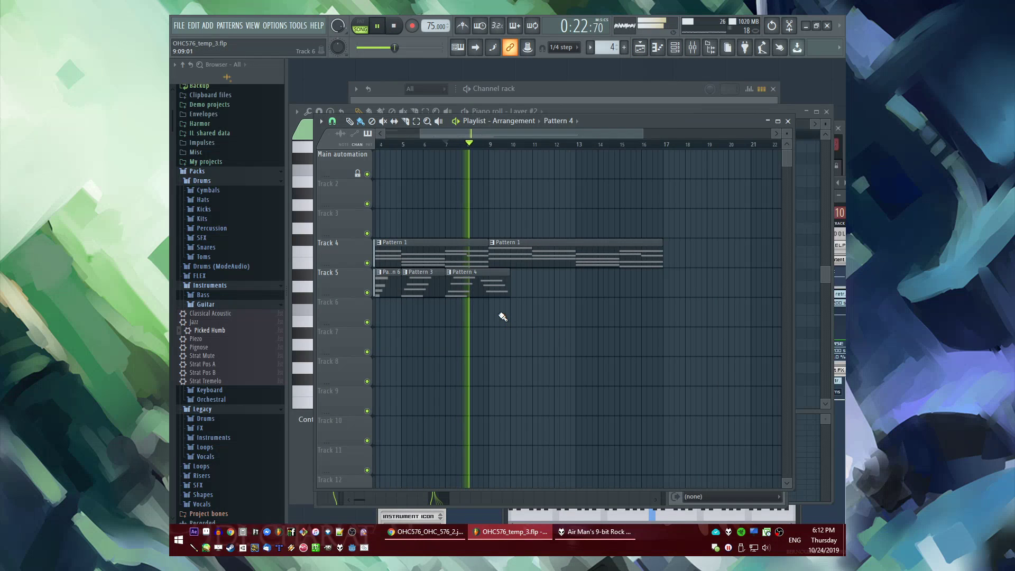
# Create an empty Pattern 7 and place it at bar 9 on Track 6
pyautogui.press('F4')
pyautogui.press('Return')
pyautogui.click(496, 315)
pyautogui.scroll(3, 479, 341)
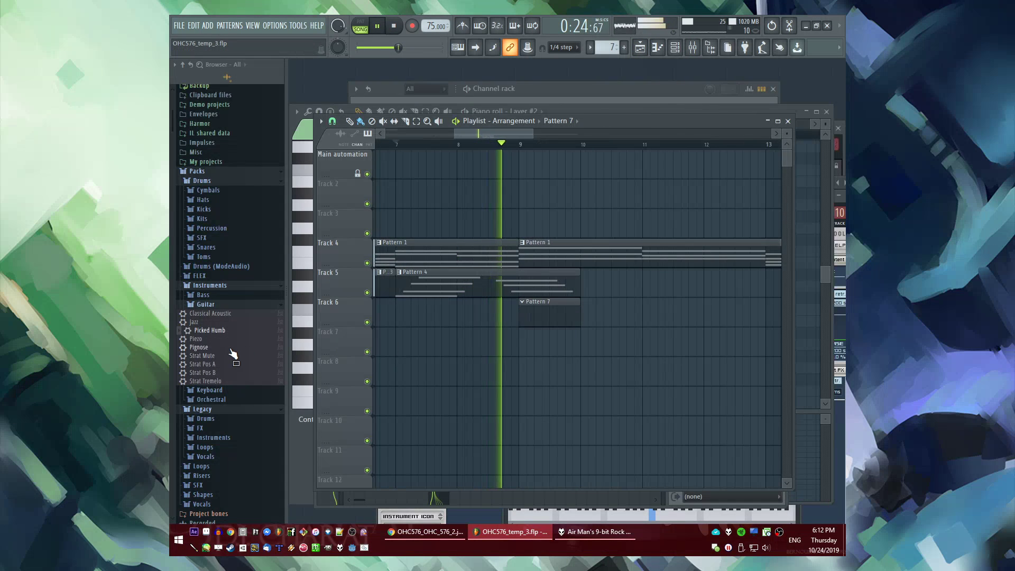
# Duplicate the guitar clips after bar 8, move the copies to Track 7, and keep only Pattern 2 at bar 9
pyautogui.scroll(-10, 233, 353)
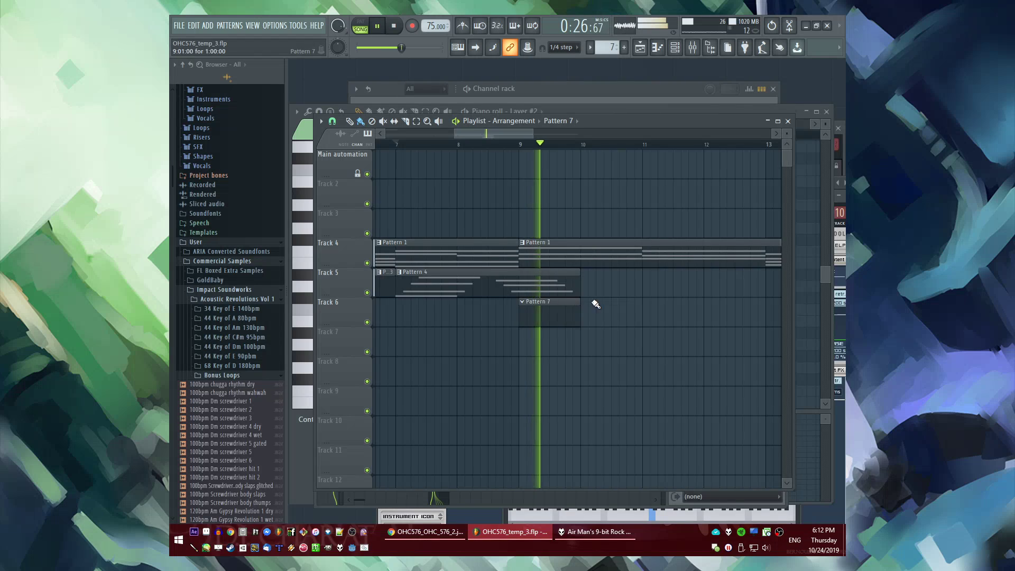
pyautogui.scroll(-4, 589, 303)
pyautogui.moveTo(584, 289); pyautogui.dragTo(378, 281)
pyautogui.scroll(3, 623, 309)
pyautogui.hotkey('ctrl', 'b')
pyautogui.moveTo(542, 290); pyautogui.dragTo(540, 363)
pyautogui.scroll(-4, 495, 346)
pyautogui.click(502, 347)
pyautogui.rightClick(532, 349)
pyautogui.rightClick(548, 353)
pyautogui.rightClick(587, 352)
pyautogui.scroll(3, 487, 324)
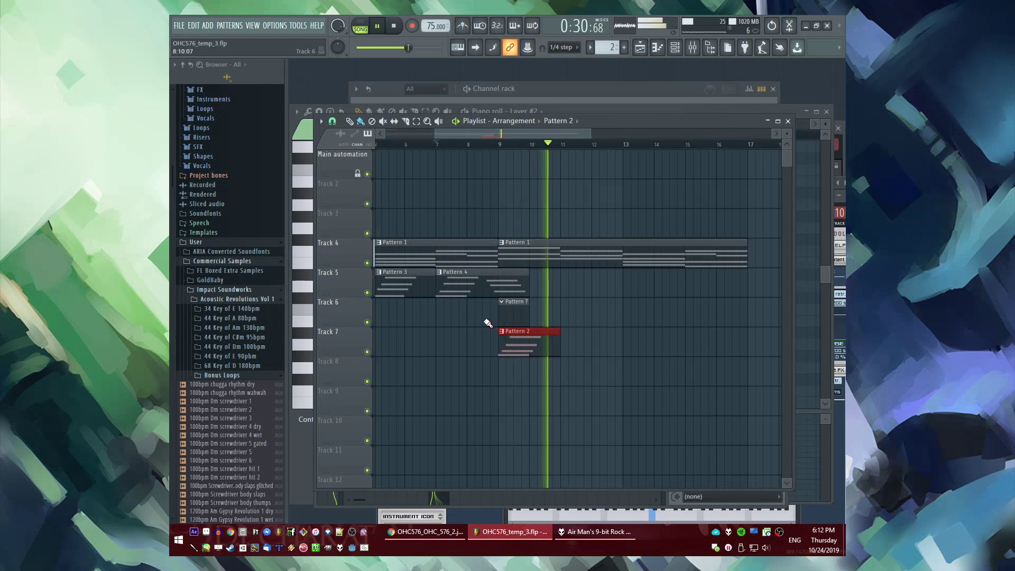
# Open Pattern 7 and audition Acoustic Revolutions Vol 1 loops, including Dm screwdriver 3, 180bpm arp 5a and 100bpm arp 1c
pyautogui.doubleClick(520, 316)
pyautogui.scroll(-6, 239, 339)
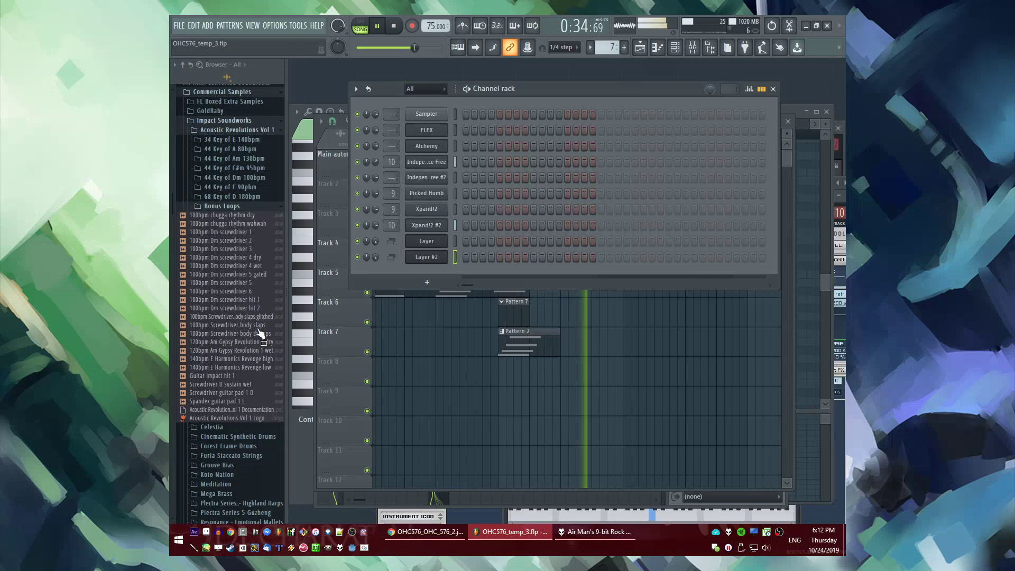
pyautogui.click(230, 248)
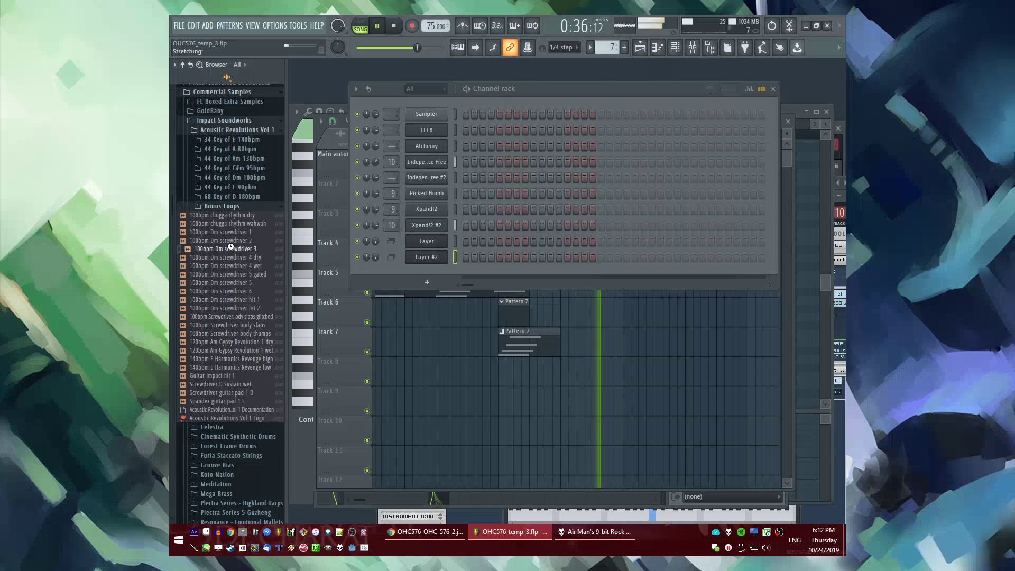
pyautogui.click(231, 207)
pyautogui.scroll(3, 232, 391)
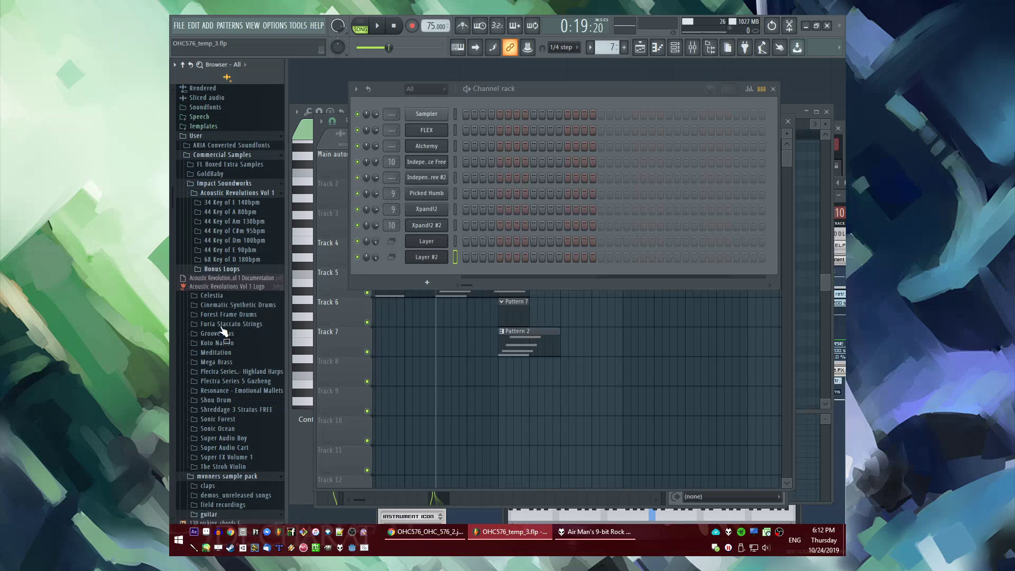
pyautogui.click(242, 283)
pyautogui.click(242, 316)
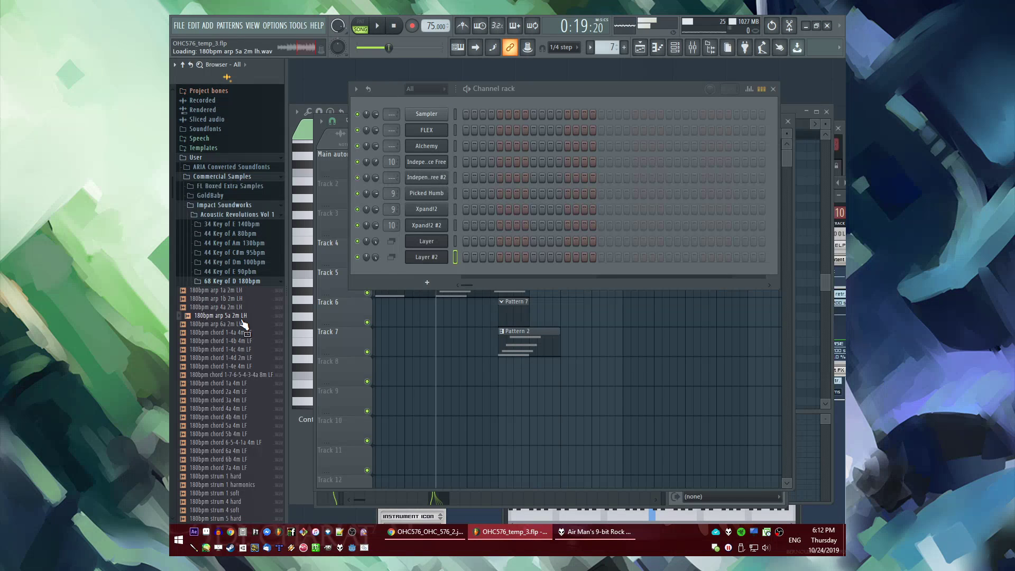
pyautogui.click(240, 282)
pyautogui.click(236, 263)
pyautogui.click(235, 290)
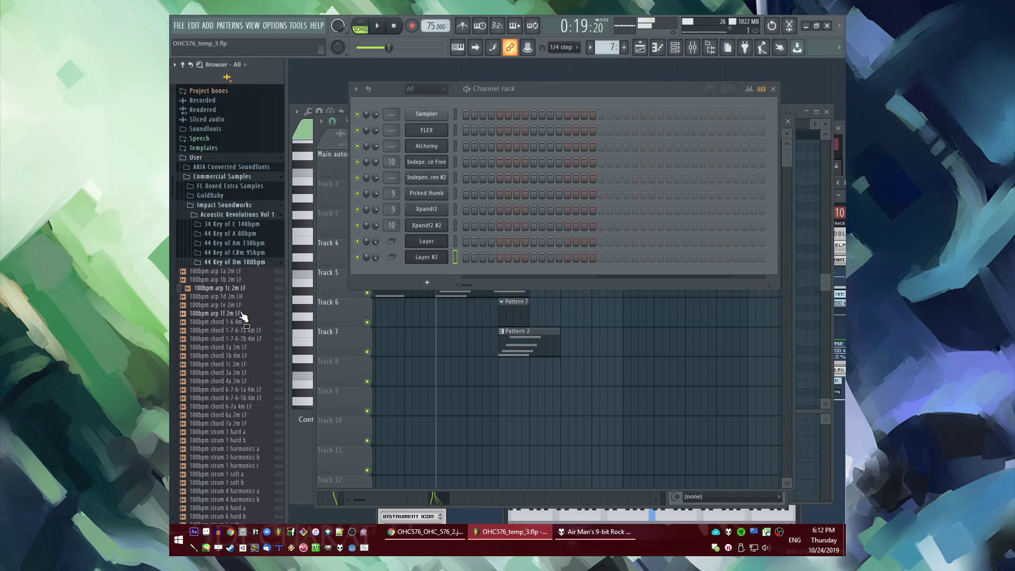
# Try the 100bpm arp 1d 2m LH loop at bar 9 on Track 8 and play it against the pad chords
pyautogui.rightClick(453, 372)
pyautogui.press('space')
pyautogui.click(500, 144)
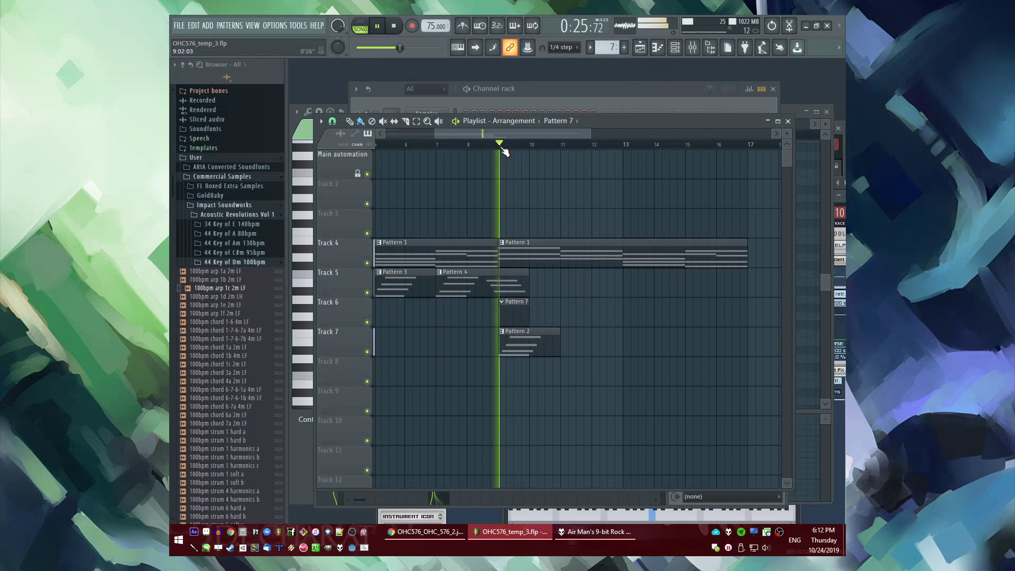
pyautogui.scroll(-3, 240, 323)
pyautogui.click(238, 212)
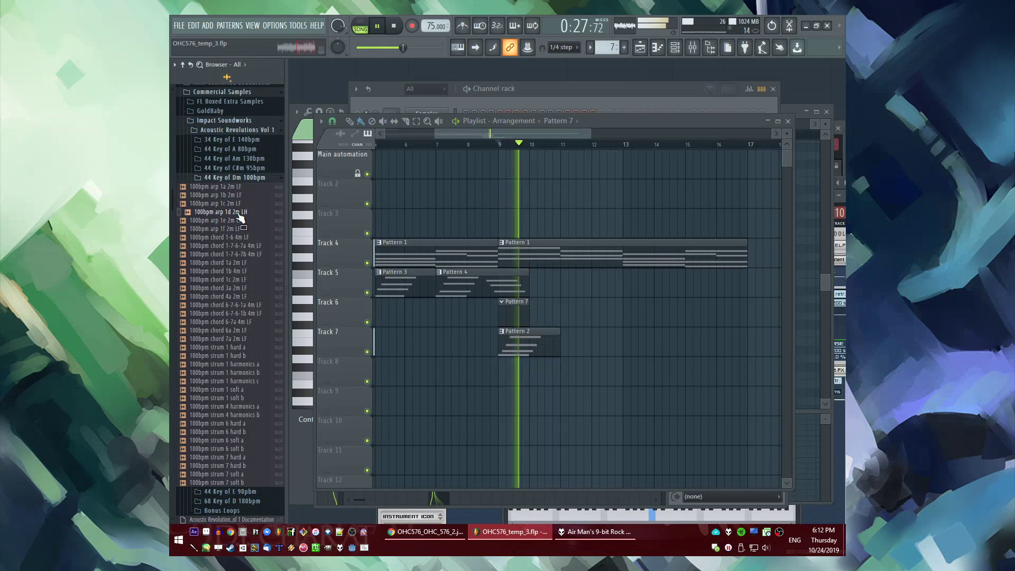
pyautogui.moveTo(241, 217); pyautogui.dragTo(538, 376)
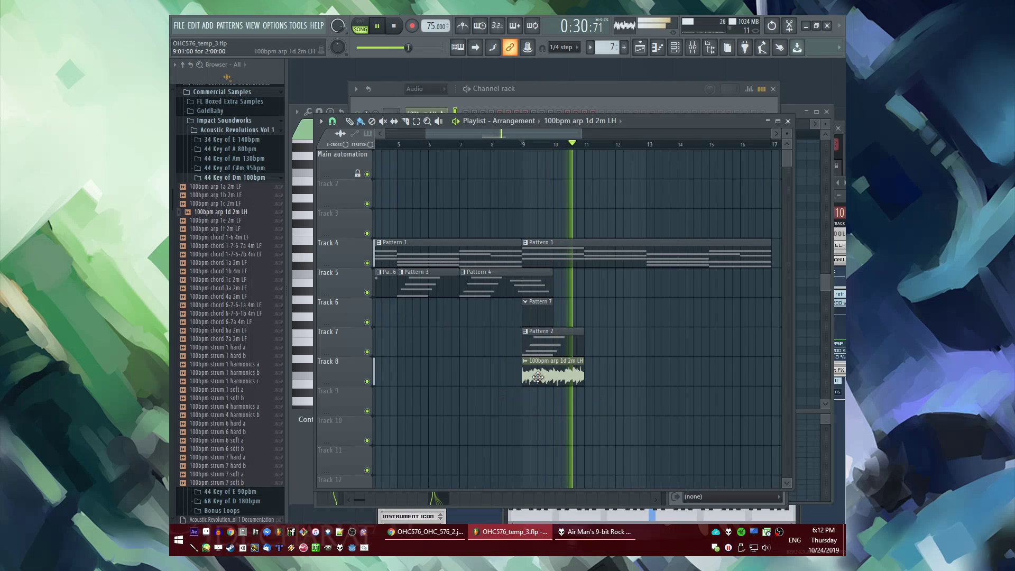
pyautogui.click(525, 144)
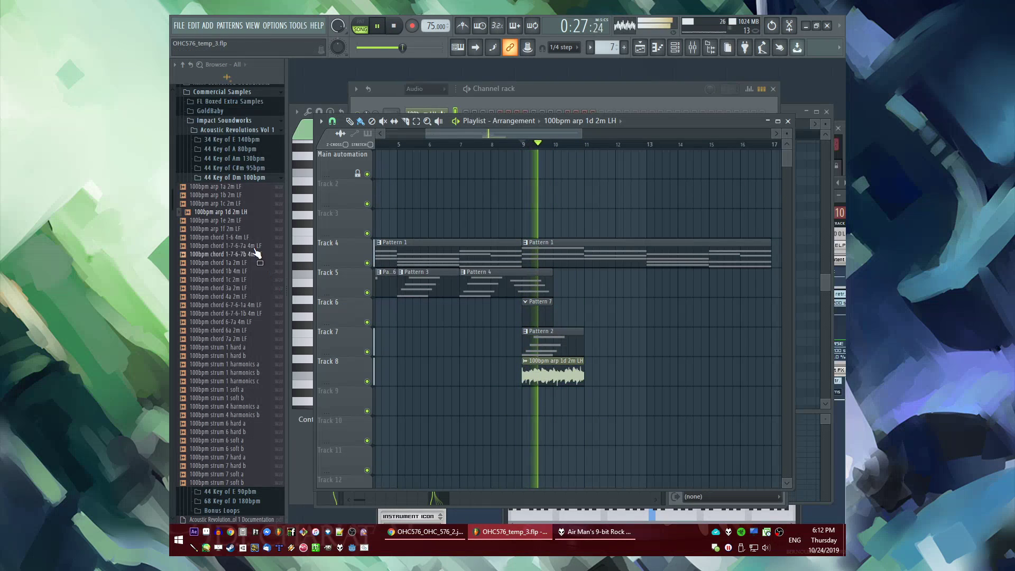
pyautogui.press('space')
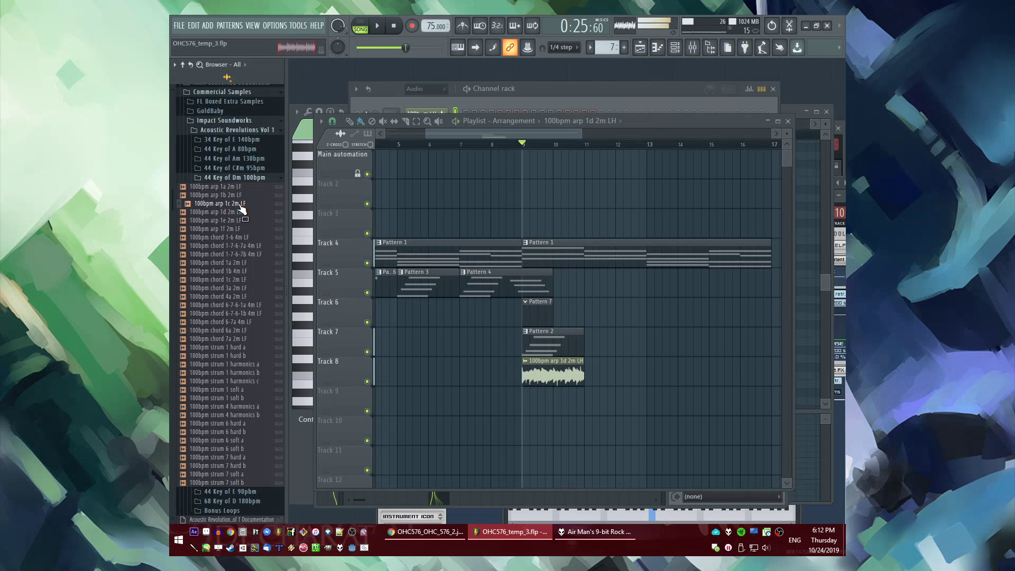
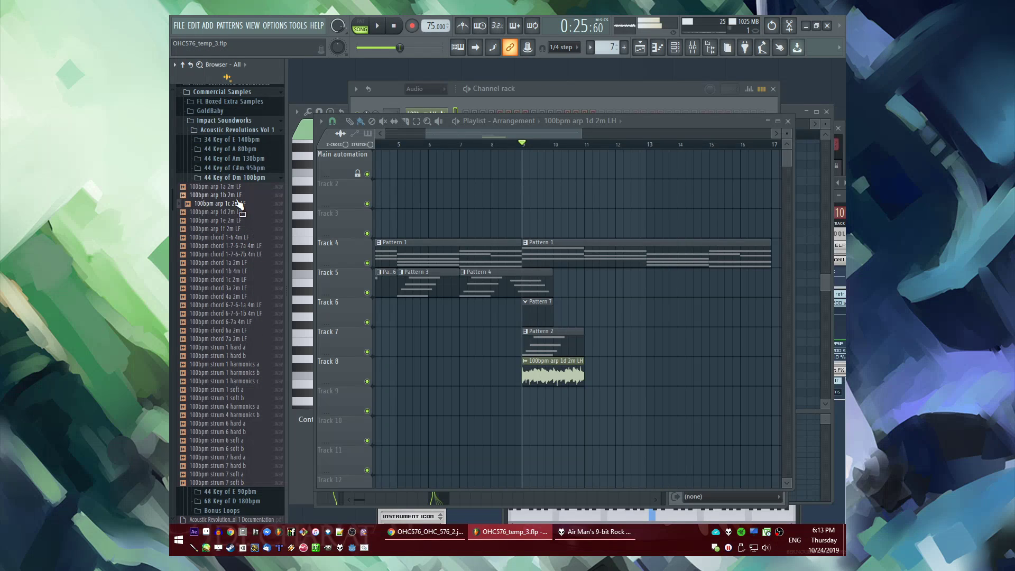
# Swap the arp 1d clip for repeated 100bpm arp 1c 2m LF clips from bar 9 on Track 9 during playback
pyautogui.moveTo(239, 205)
pyautogui.mouseDown()
pyautogui.moveTo(560, 419)
pyautogui.moveTo(564, 395)
pyautogui.moveTo(790, 404)
pyautogui.mouseUp()
pyautogui.press('space')
pyautogui.rightClick(574, 377)
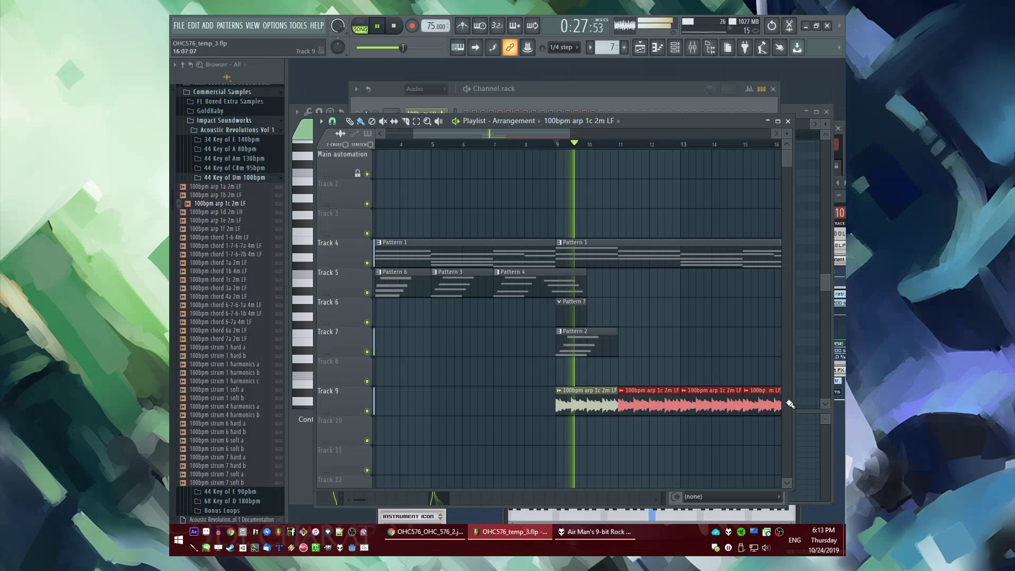
pyautogui.scroll(-2, 602, 353)
pyautogui.scroll(2, 602, 355)
# Assign the 100bpm arp 1c 2m LF sample to a free mixer track and remove its clips from Track 9
pyautogui.doubleClick(460, 400)
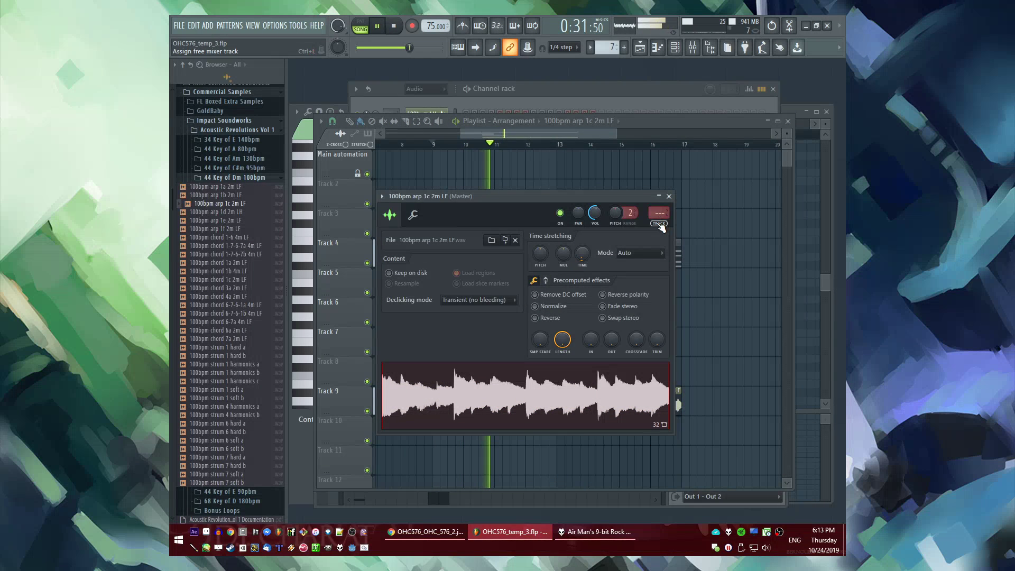
pyautogui.hotkey('ctrl', 'l')
pyautogui.click(672, 359)
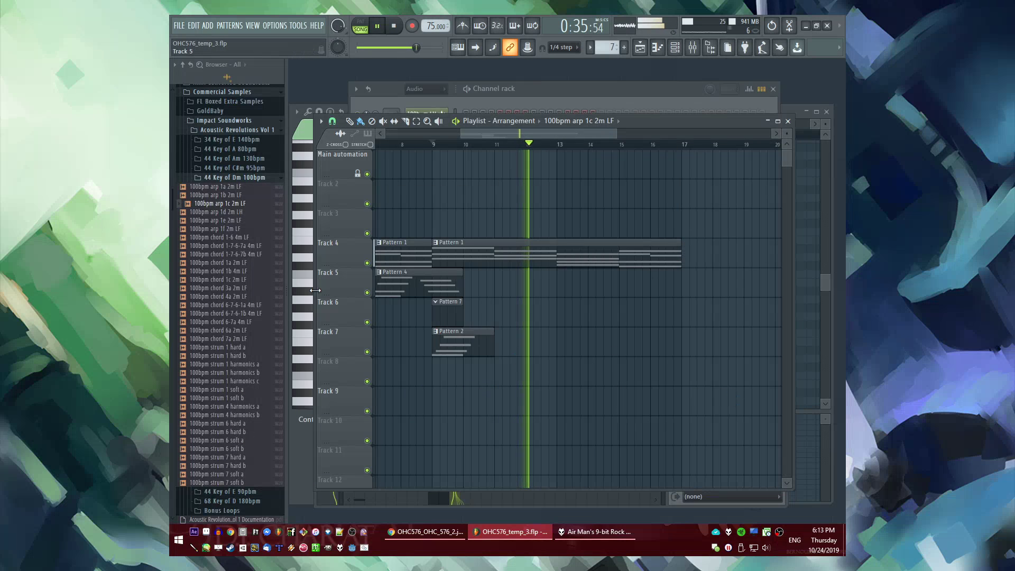
# Play from bar 9, reopen Pattern 7, and audition the punchy and neon samples in the mvnners sample pack's kicks folder
pyautogui.click(422, 144)
pyautogui.scroll(2, 426, 146)
pyautogui.doubleClick(458, 316)
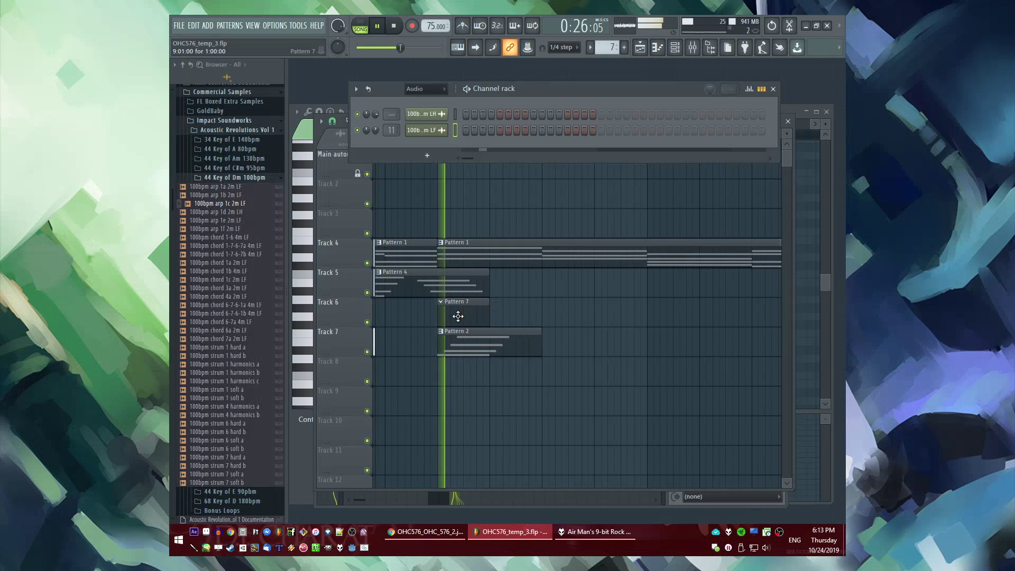
pyautogui.scroll(-15, 230, 299)
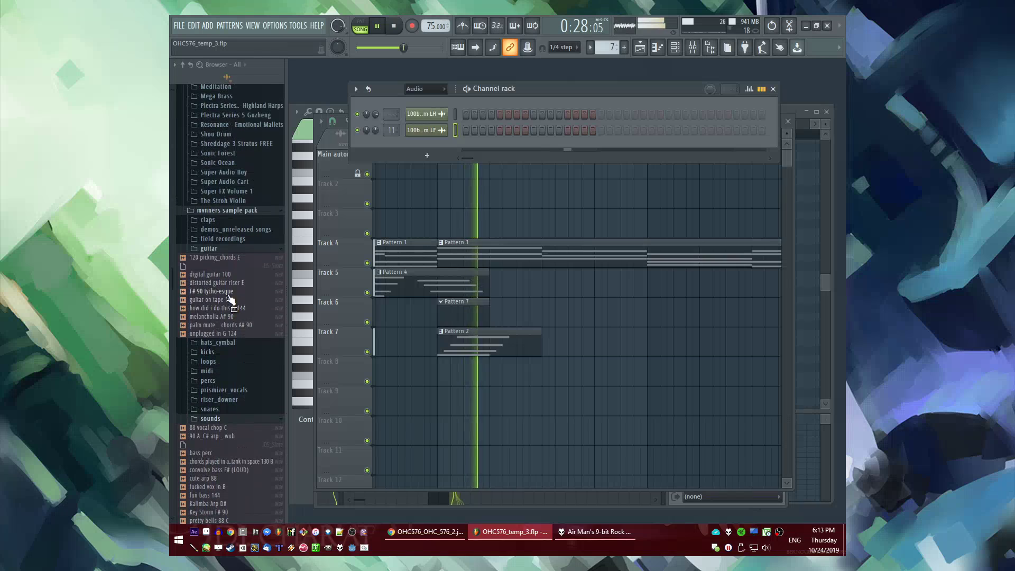
pyautogui.scroll(1, 229, 295)
pyautogui.click(236, 437)
pyautogui.scroll(-2, 233, 440)
pyautogui.click(214, 363)
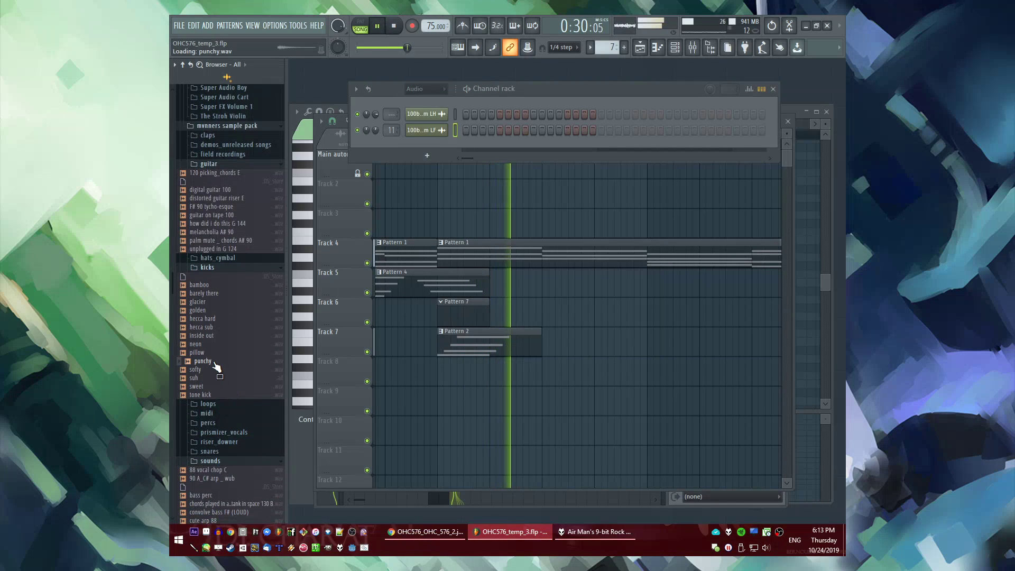
pyautogui.click(210, 347)
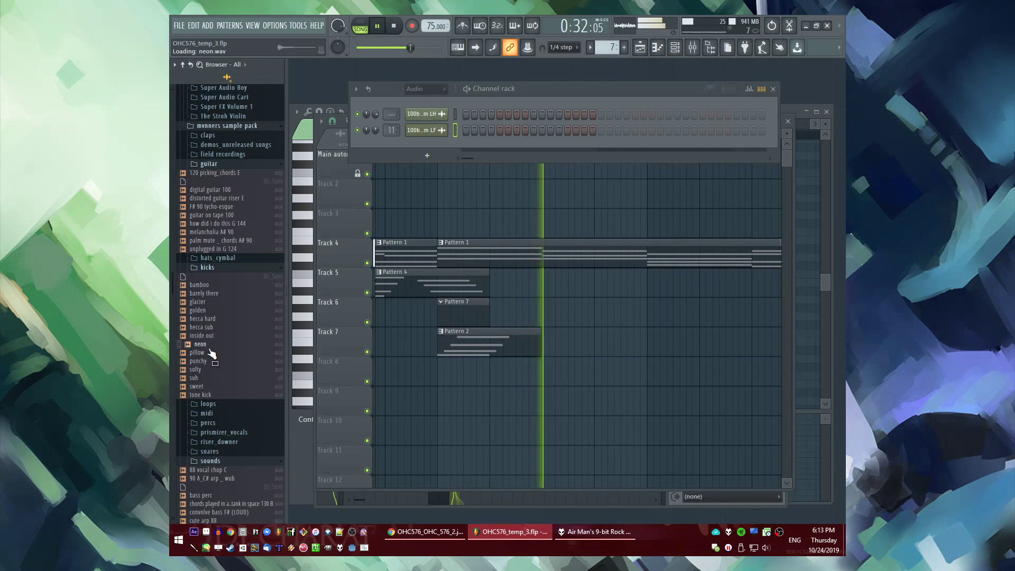
# Add the neon kick as a new channel on mixer track 1 and place a hit on step 1 of Pattern 7
pyautogui.moveTo(212, 353); pyautogui.dragTo(485, 143)
pyautogui.rightClick(469, 148)
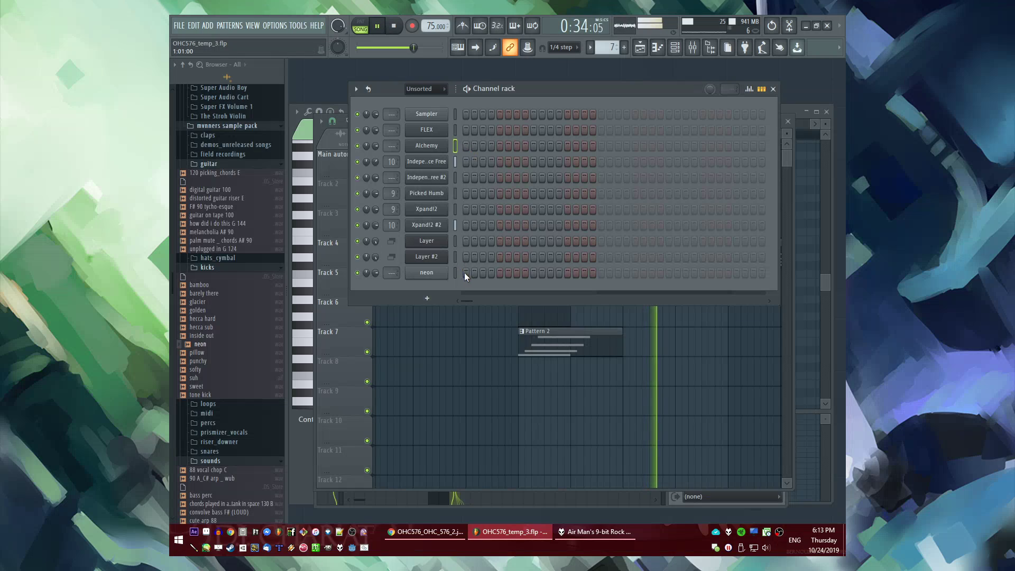
pyautogui.click(465, 273)
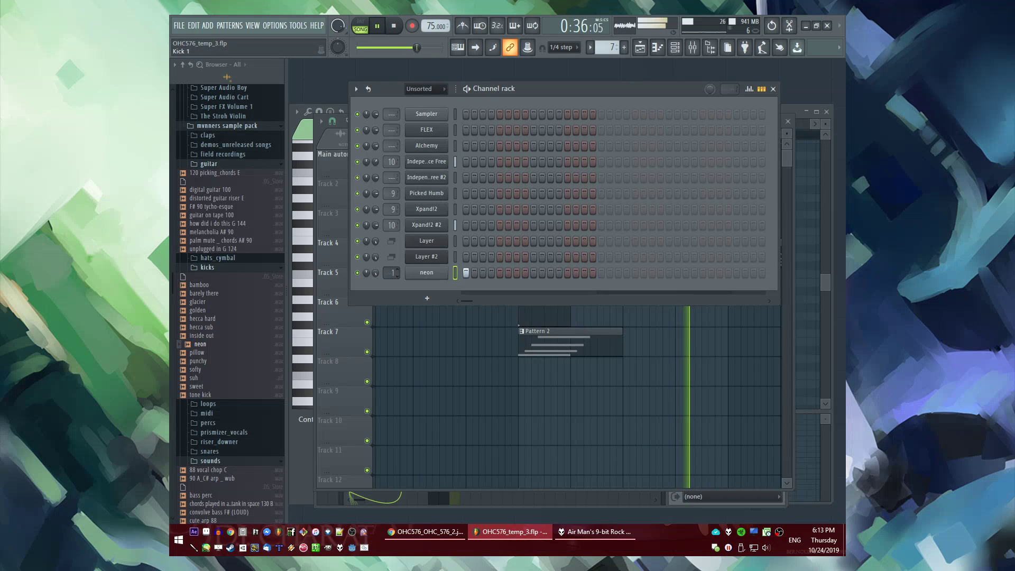
pyautogui.scroll(1, 391, 272)
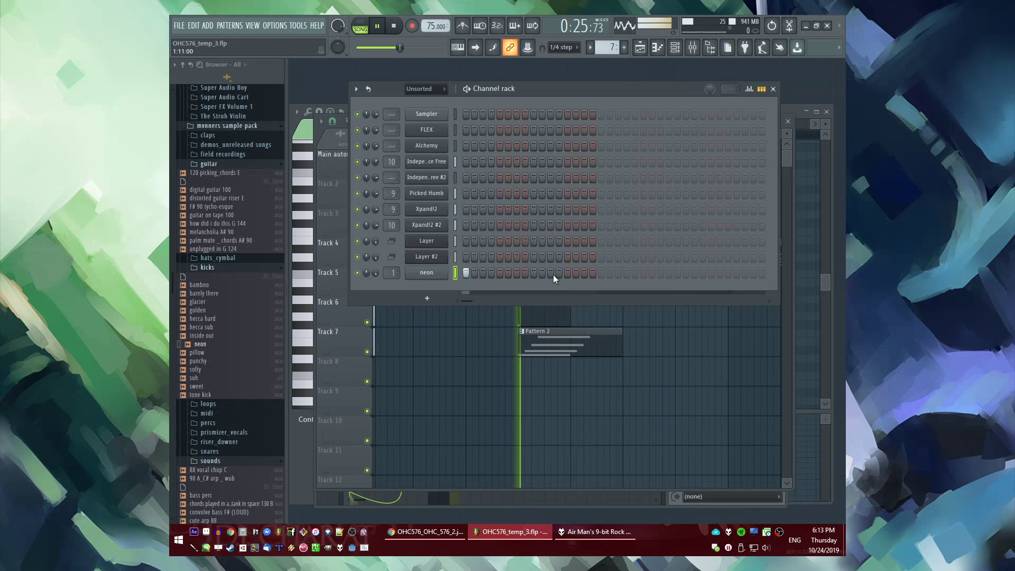
# Rework the neon kick's remaining hits to steps 8 and 9, looping Pattern 7 in pattern mode
pyautogui.click(550, 273)
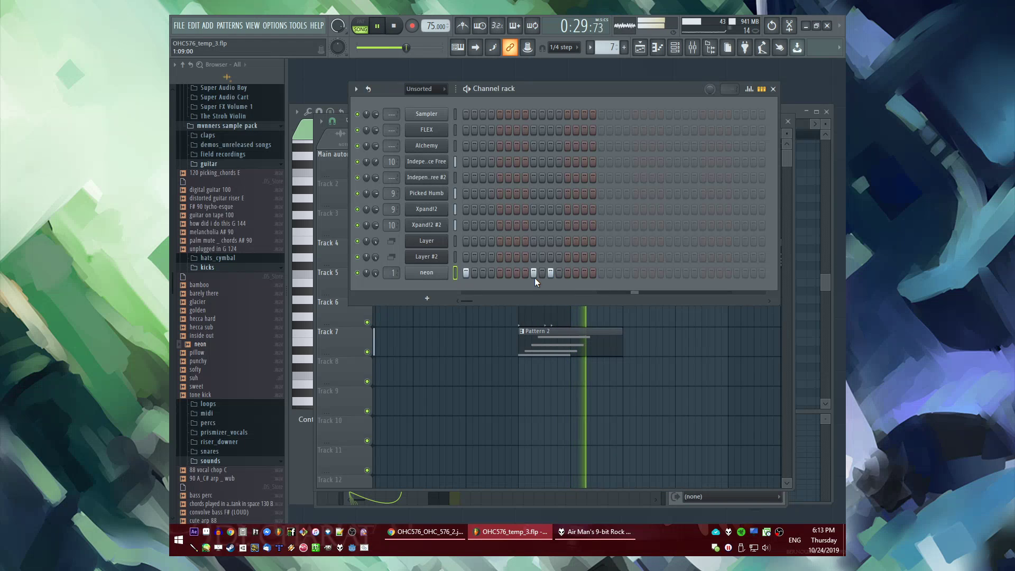
pyautogui.click(521, 298)
pyautogui.click(567, 98)
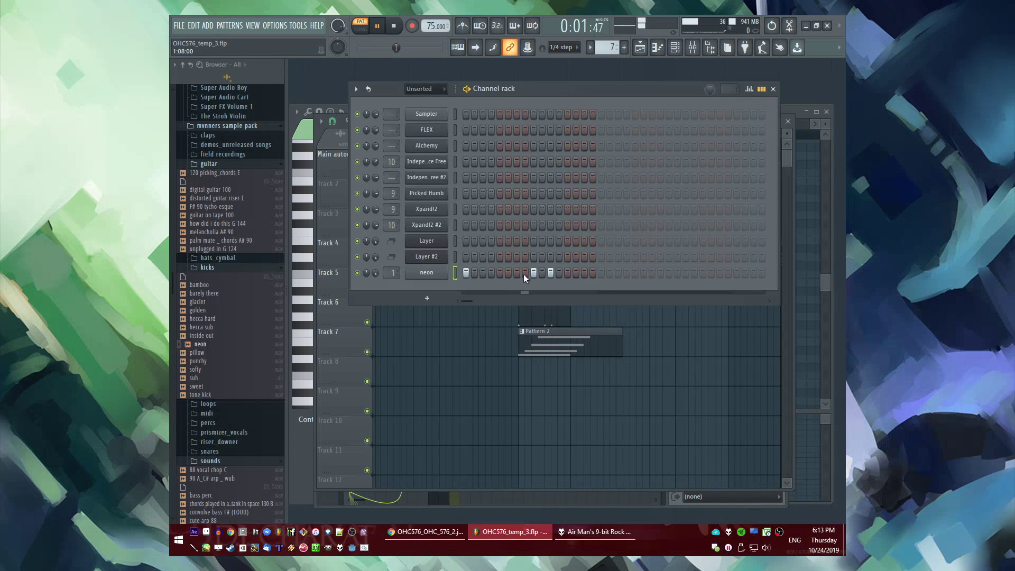
# Audition the suh kick, then samples in the snares, percs, hats_cymbal and claps folders of the mvnners sample pack
pyautogui.click(228, 377)
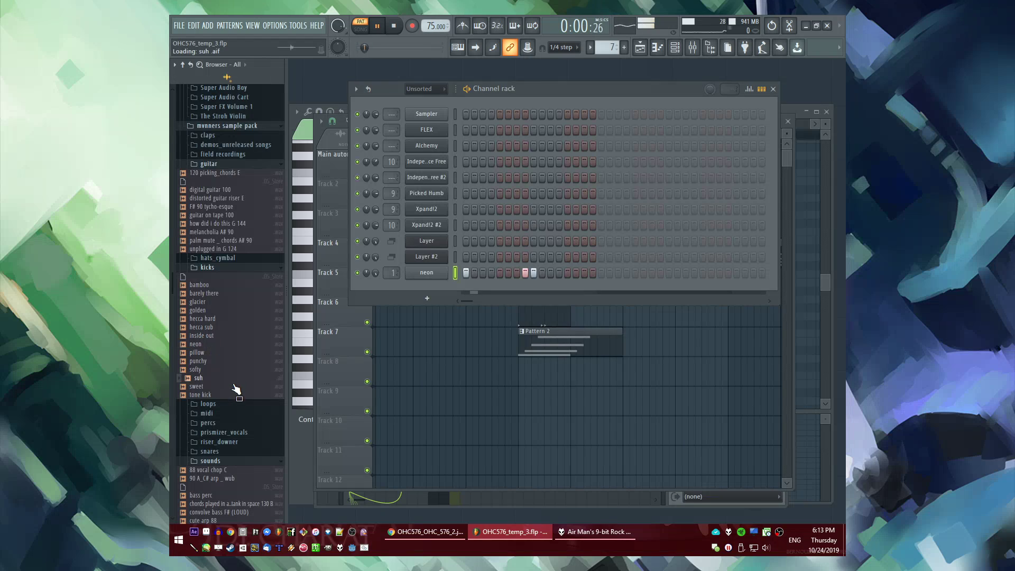
pyautogui.click(224, 453)
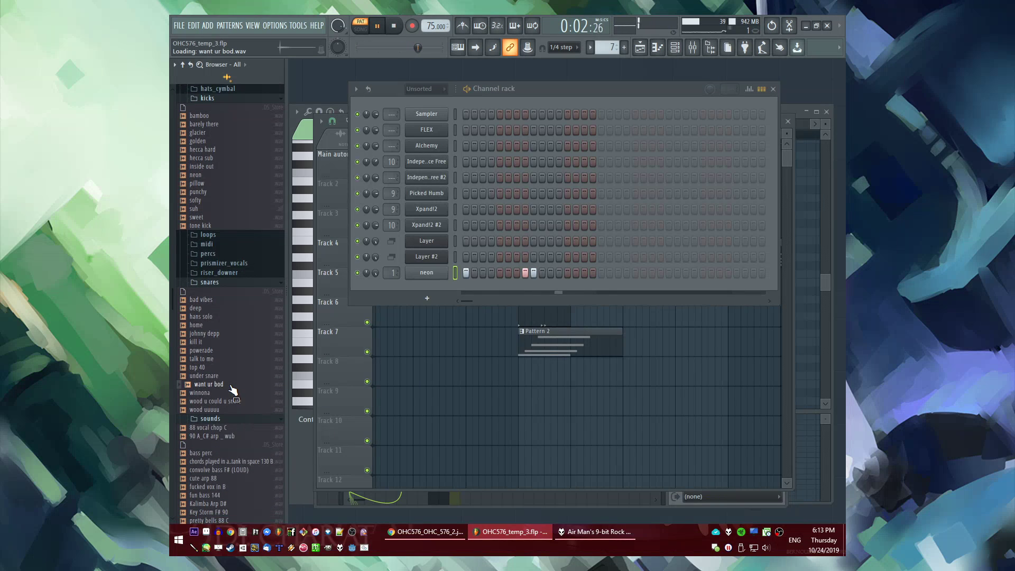
pyautogui.click(230, 401)
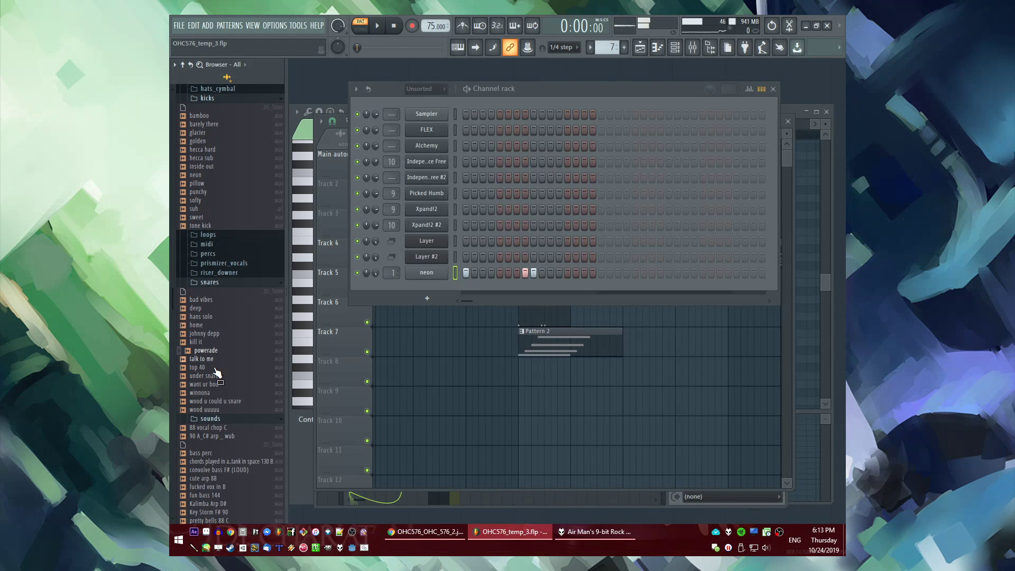
pyautogui.click(227, 256)
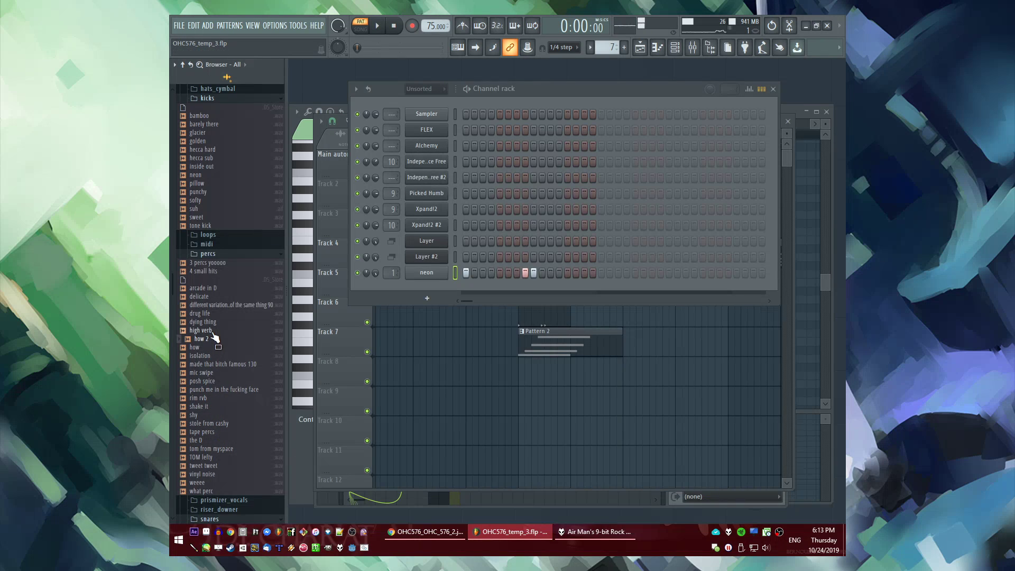
pyautogui.scroll(5, 224, 305)
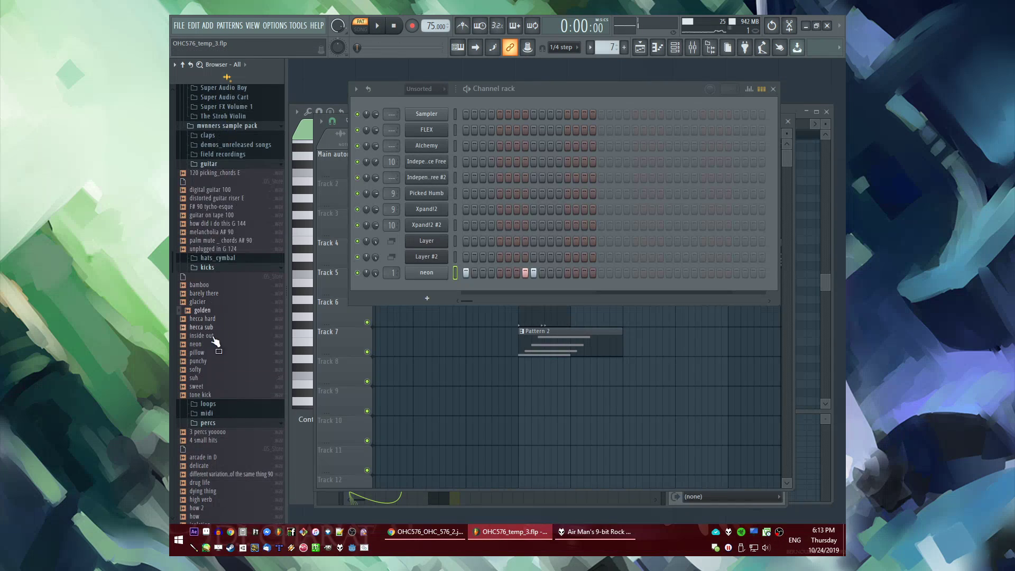
pyautogui.click(222, 258)
pyautogui.click(220, 136)
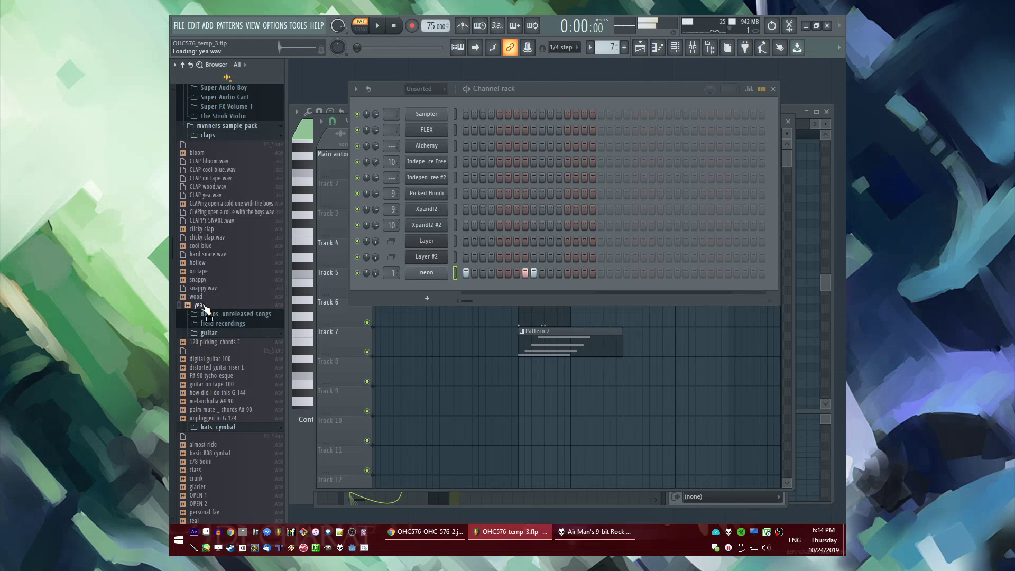
pyautogui.scroll(10, 209, 309)
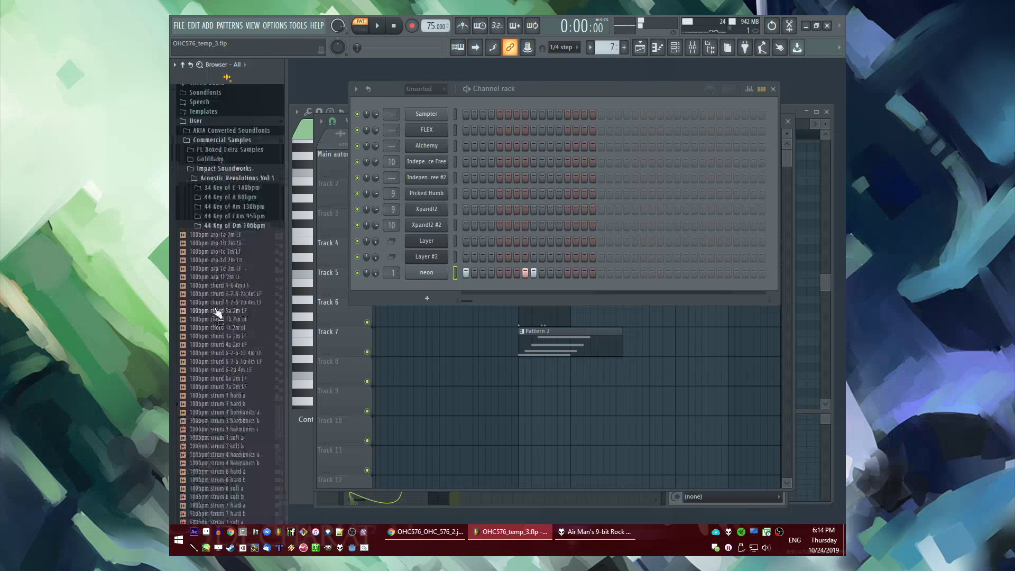
# Add Filtered Snare 2 from the Drums pack's Snares folder as a channel and place a hit on step 5 of Pattern 7
pyautogui.click(205, 331)
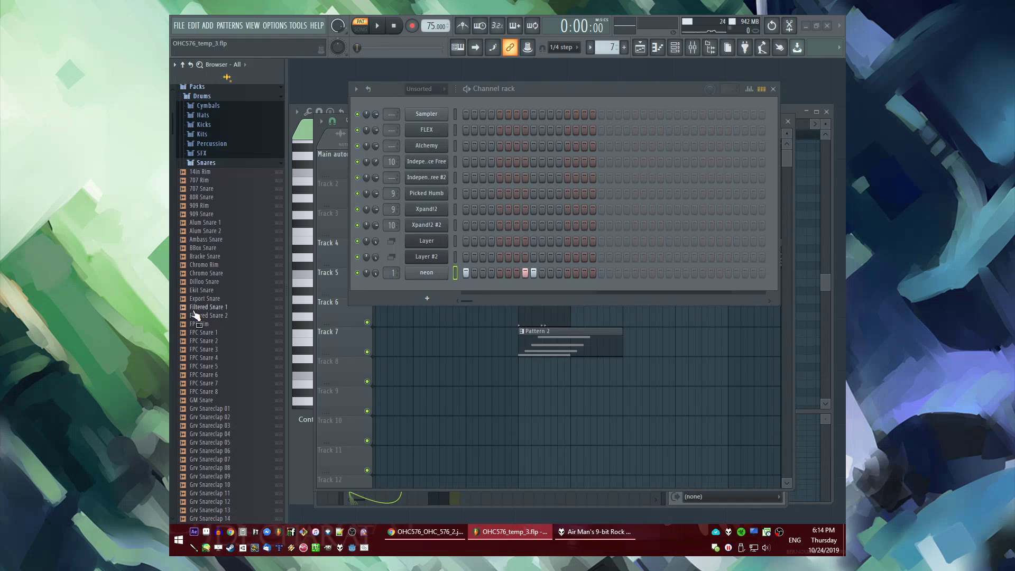
pyautogui.click(233, 375)
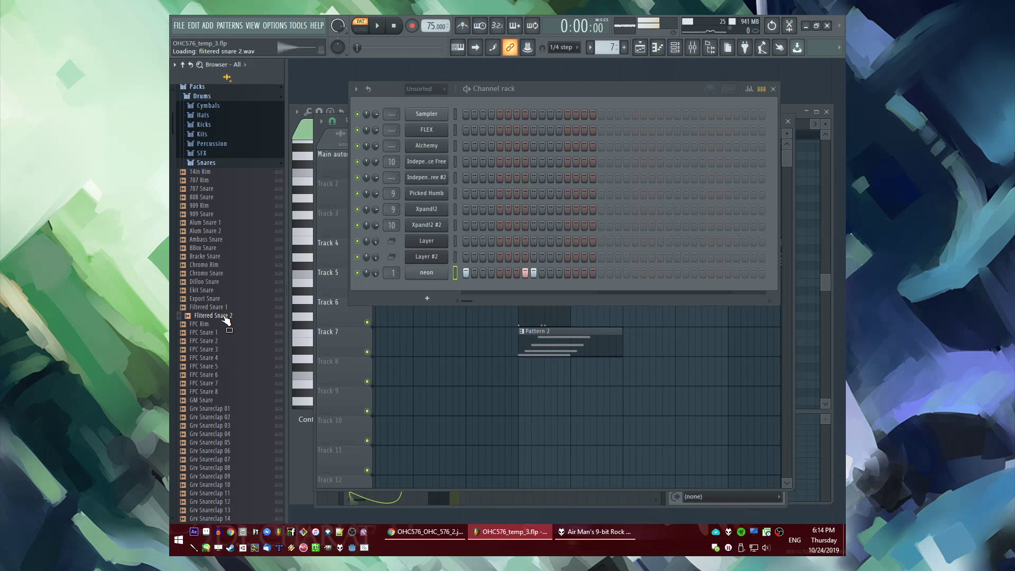
pyautogui.moveTo(441, 288); pyautogui.dragTo(450, 289)
pyautogui.press('space')
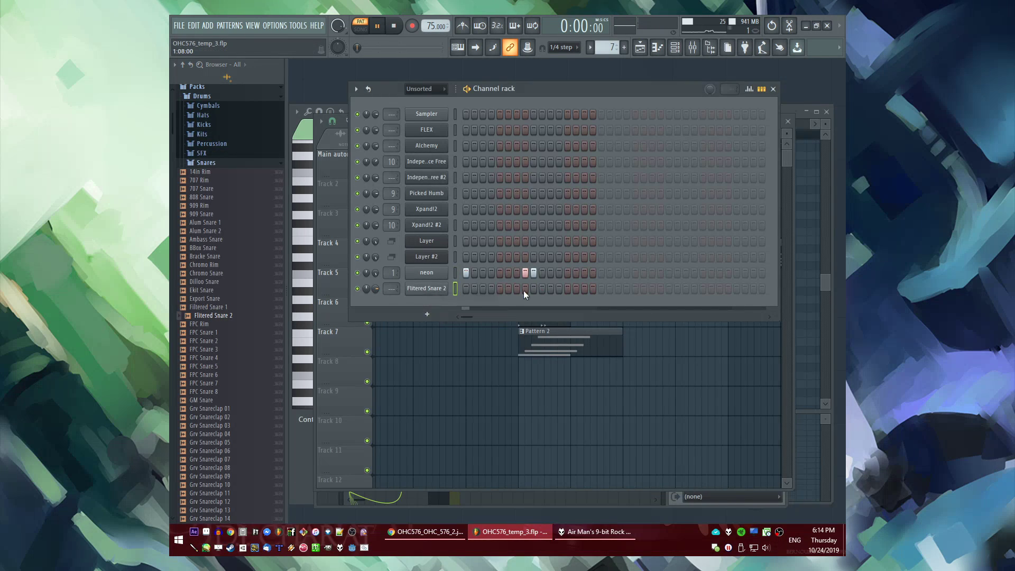
pyautogui.press('space')
# Add Grv Snareclap 05 as a channel with hits on steps 5 and 13, and give Filtered Snare 2 a hit on step 13
pyautogui.click(203, 442)
pyautogui.scroll(-4, 205, 443)
pyautogui.click(220, 343)
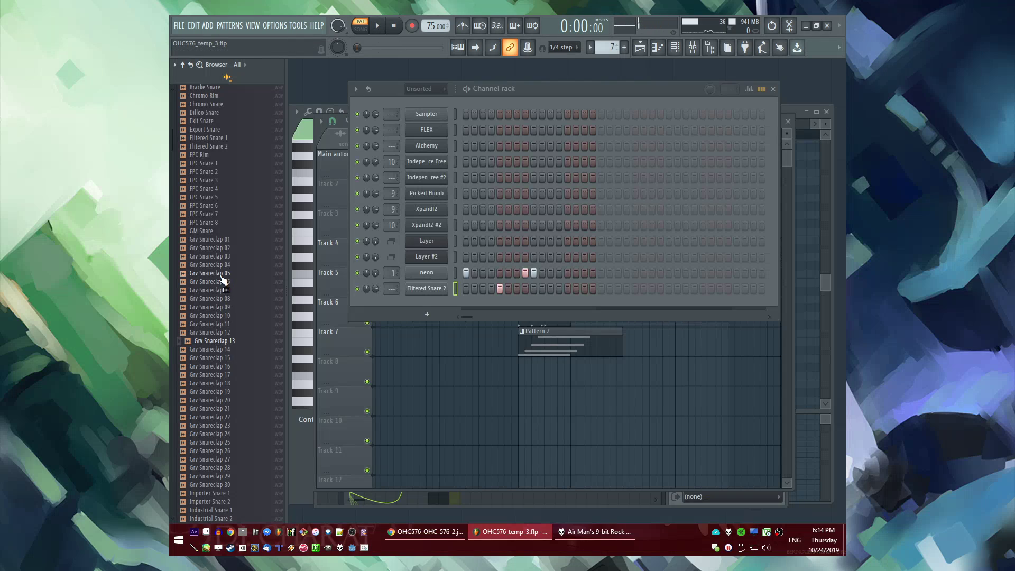
pyautogui.moveTo(441, 305); pyautogui.dragTo(442, 305)
pyautogui.click(500, 304)
pyautogui.press('space')
pyautogui.click(567, 288)
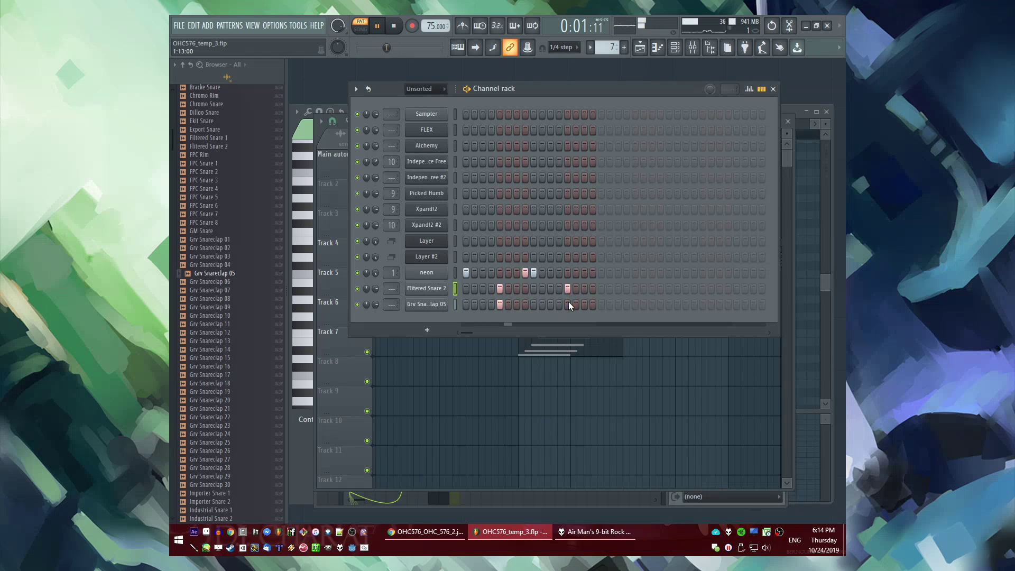
# Audition further snares and claps, and add snappy and wood from the mvnners sample pack's claps folder as new channels
pyautogui.scroll(-15, 232, 362)
pyautogui.press('space')
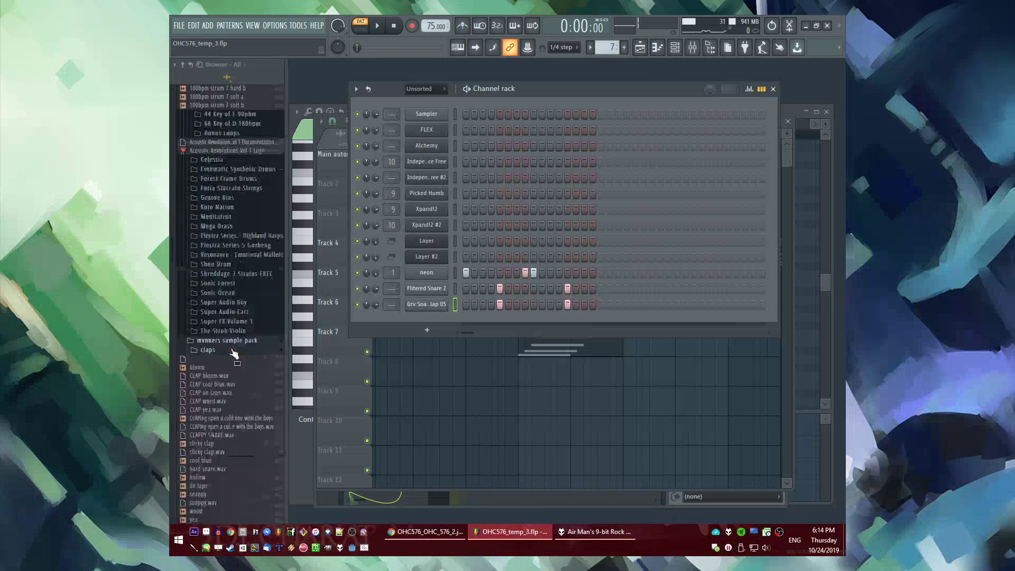
pyautogui.scroll(7, 227, 332)
pyautogui.moveTo(226, 281); pyautogui.dragTo(226, 283)
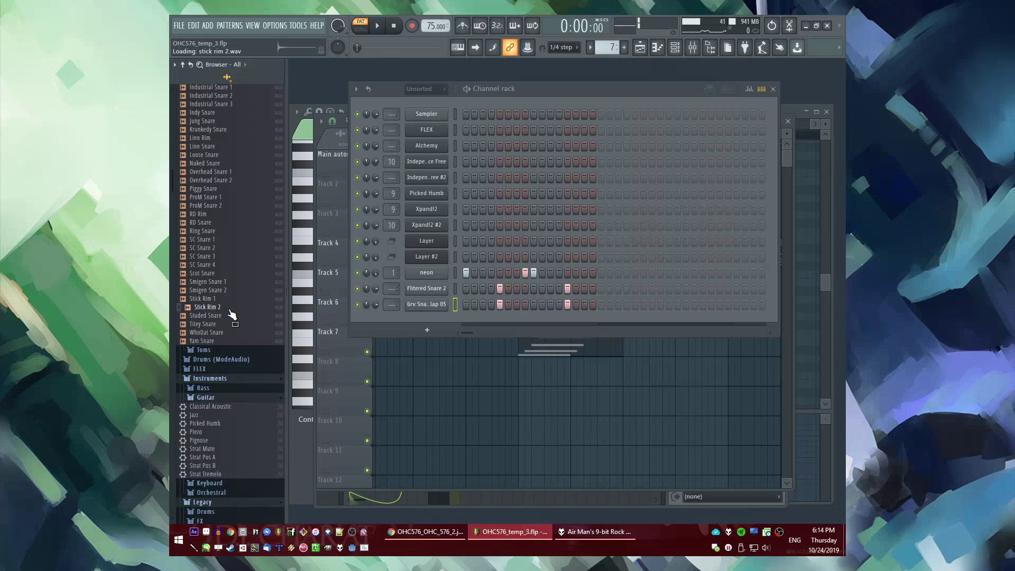
pyautogui.scroll(-8, 231, 316)
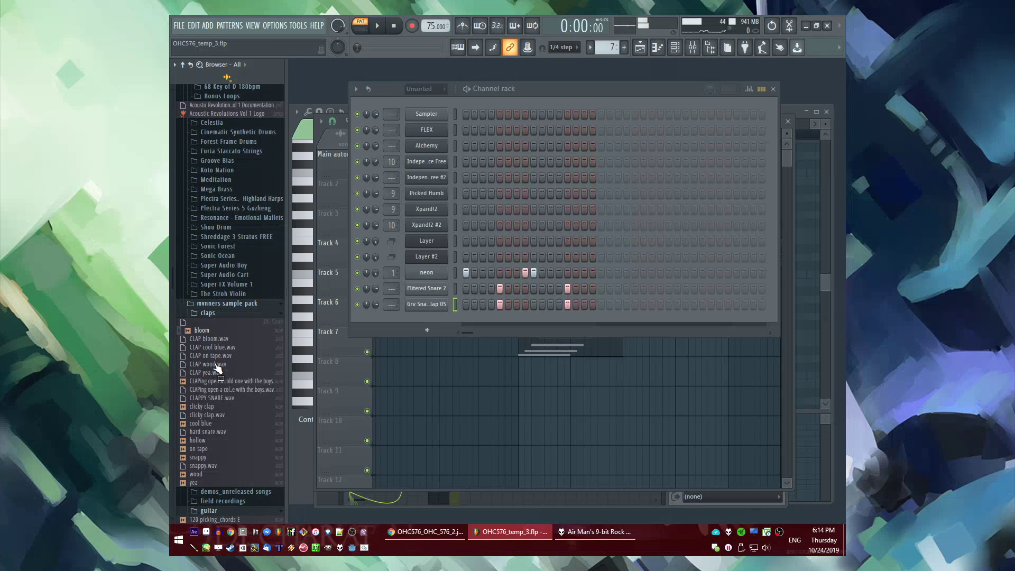
pyautogui.scroll(-6, 210, 344)
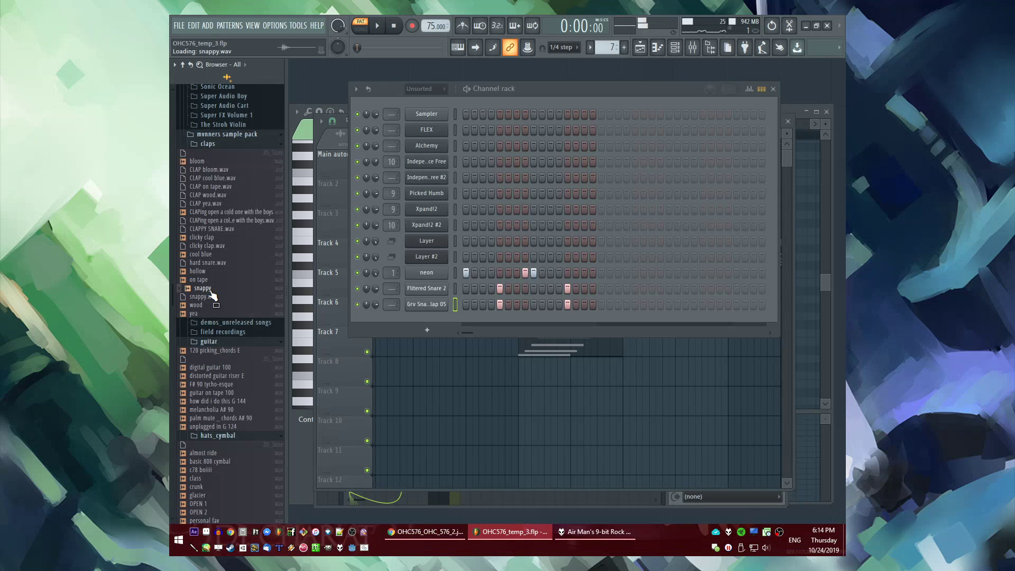
pyautogui.moveTo(413, 322); pyautogui.dragTo(414, 323)
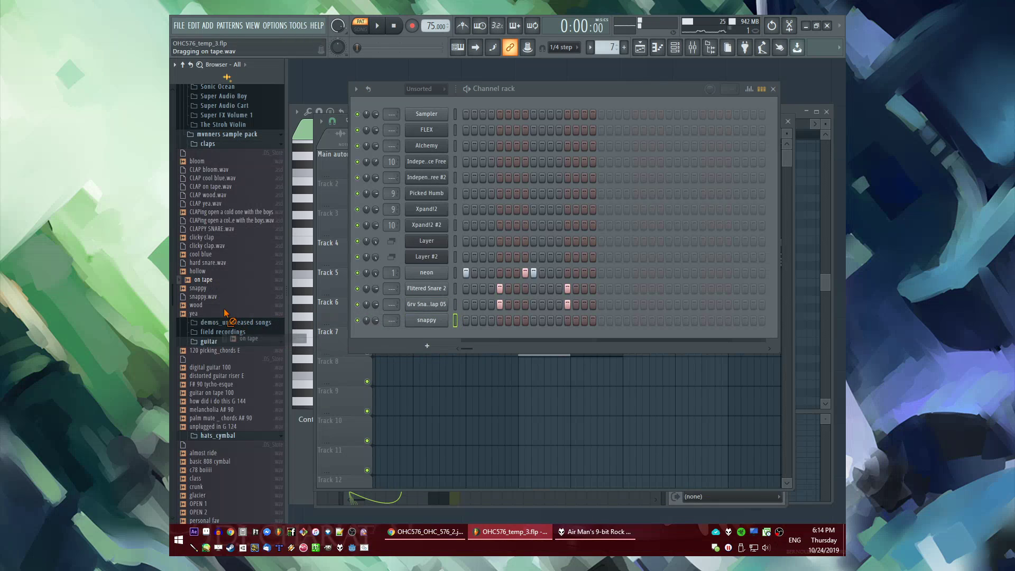
pyautogui.press('space')
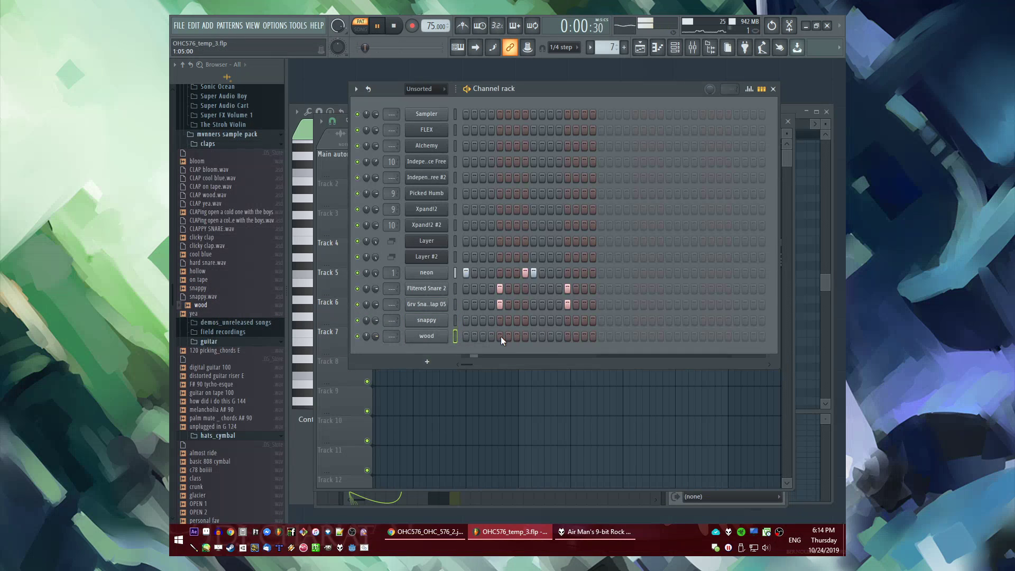
# Place snappy and wood hits on steps 5 and 13, and route all four snare and clap channels to mixer track 2
pyautogui.click(501, 337)
pyautogui.click(500, 321)
pyautogui.click(568, 319)
pyautogui.click(567, 335)
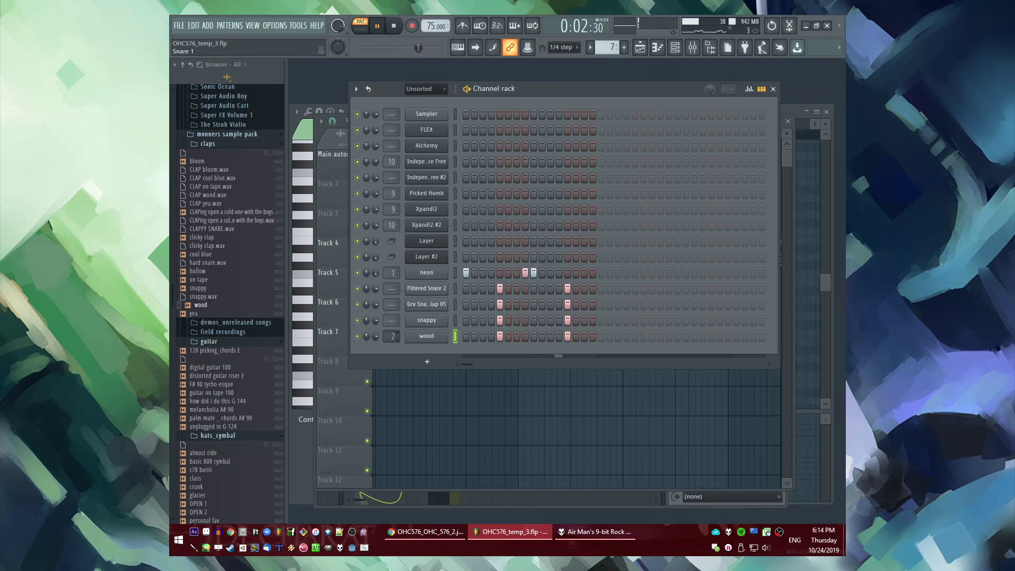
pyautogui.press('F9')
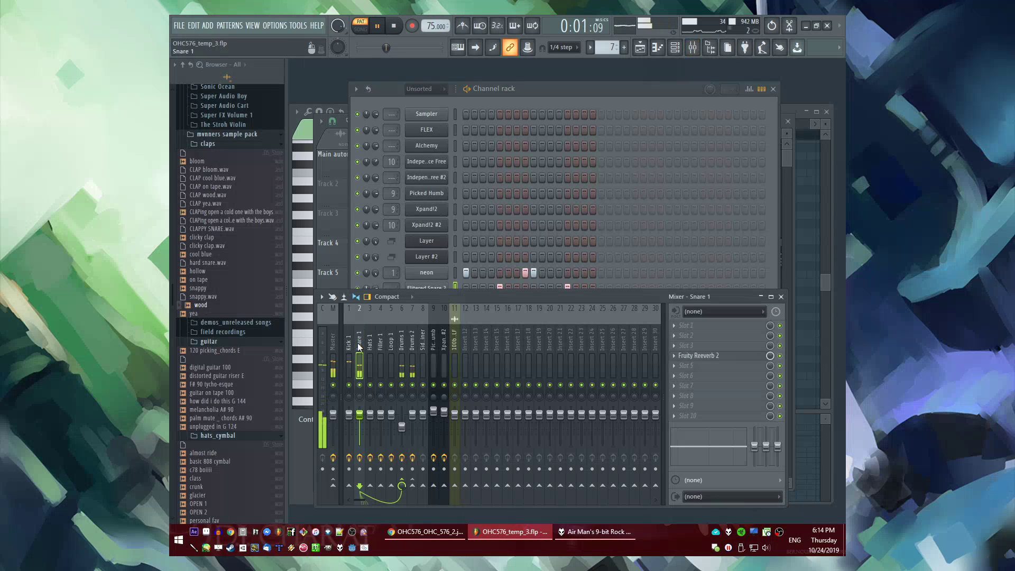
pyautogui.click(593, 97)
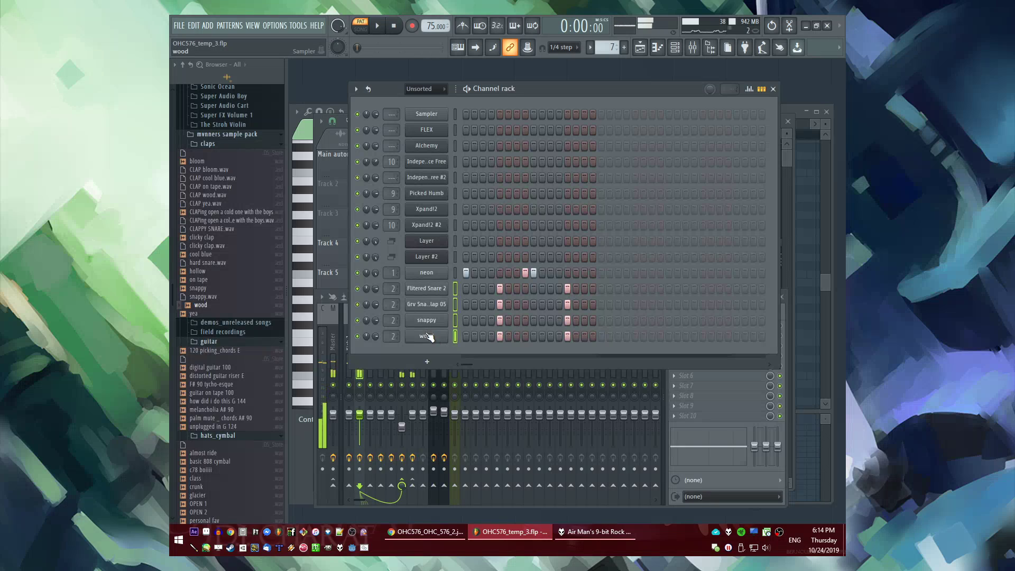
# Examine the sampler settings of the snappy, wood and Grv Snareclap 05 channels while listening to Pattern 7
pyautogui.click(427, 320)
pyautogui.moveTo(602, 285); pyautogui.dragTo(616, 291)
pyautogui.click(574, 87)
pyautogui.click(427, 336)
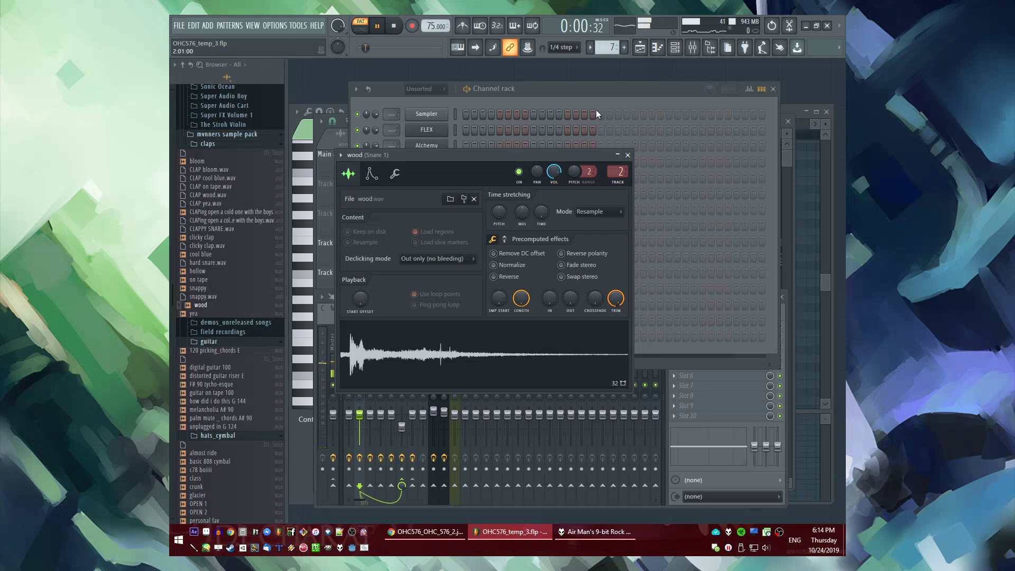
pyautogui.click(590, 89)
pyautogui.click(433, 305)
pyautogui.press('Tab')
pyautogui.press('Tab')
pyautogui.press('Tab')
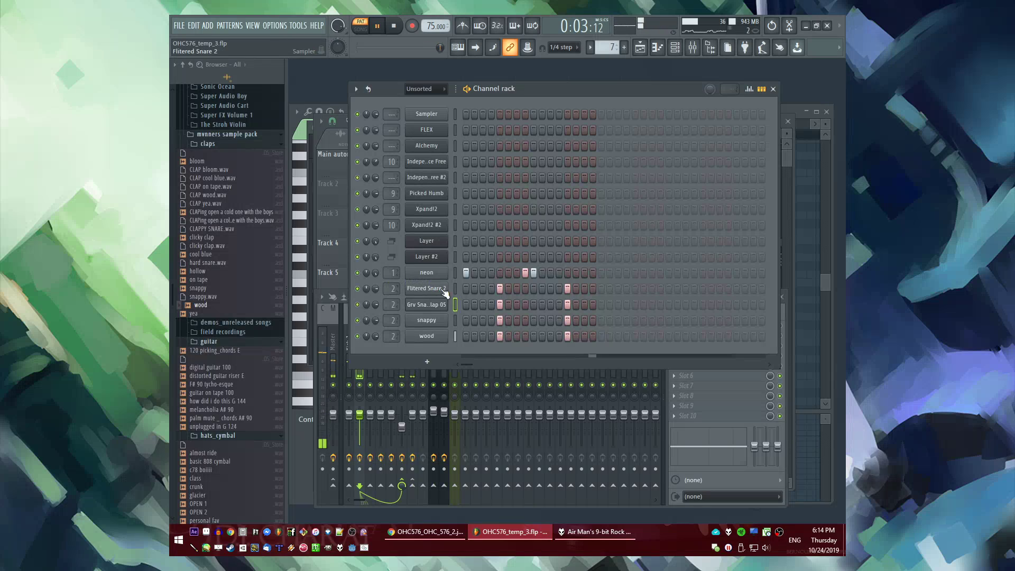
# Check the Snare 1 and Kick 1 mixer tracks while Pattern 7 loops
pyautogui.click(681, 384)
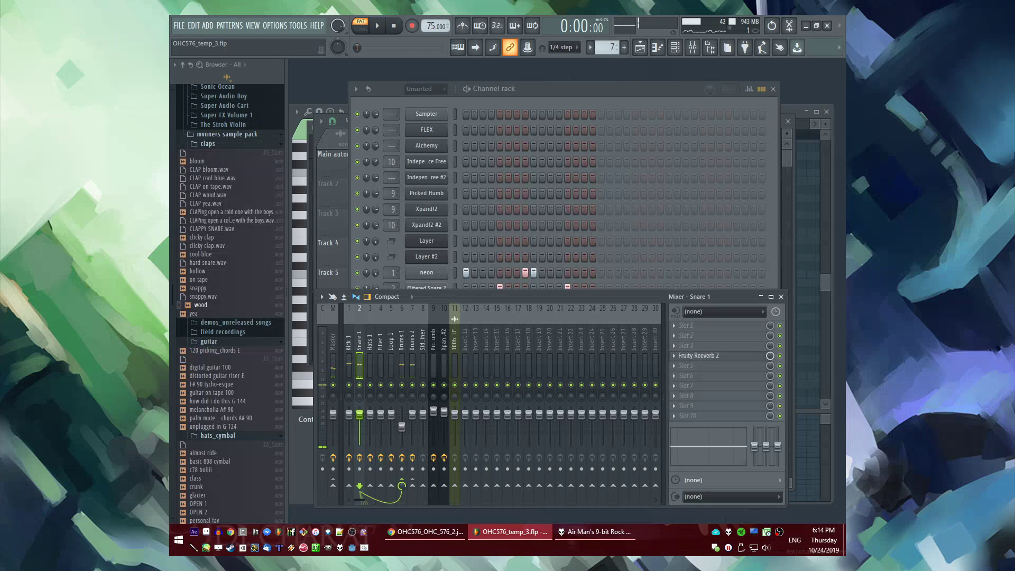
pyautogui.click(591, 93)
pyautogui.press('space')
pyautogui.press('F9')
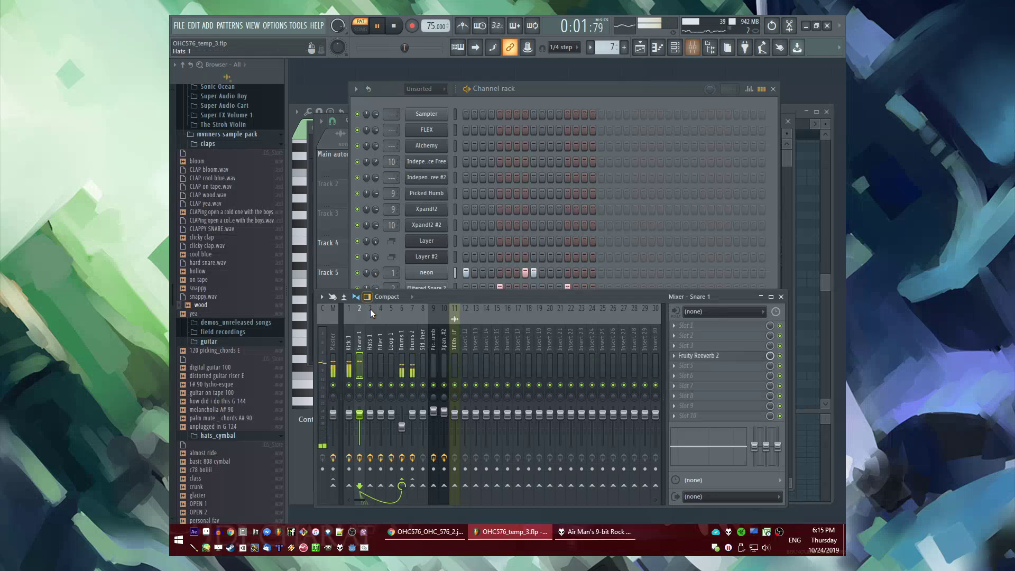
pyautogui.click(349, 341)
pyautogui.press('F9')
# Play the arrangement in song mode, replay it from shortly before bar 9, and audition the crunk sample in the hats_cymbal folder
pyautogui.press('F5')
pyautogui.moveTo(476, 143); pyautogui.dragTo(415, 143)
pyautogui.press('space')
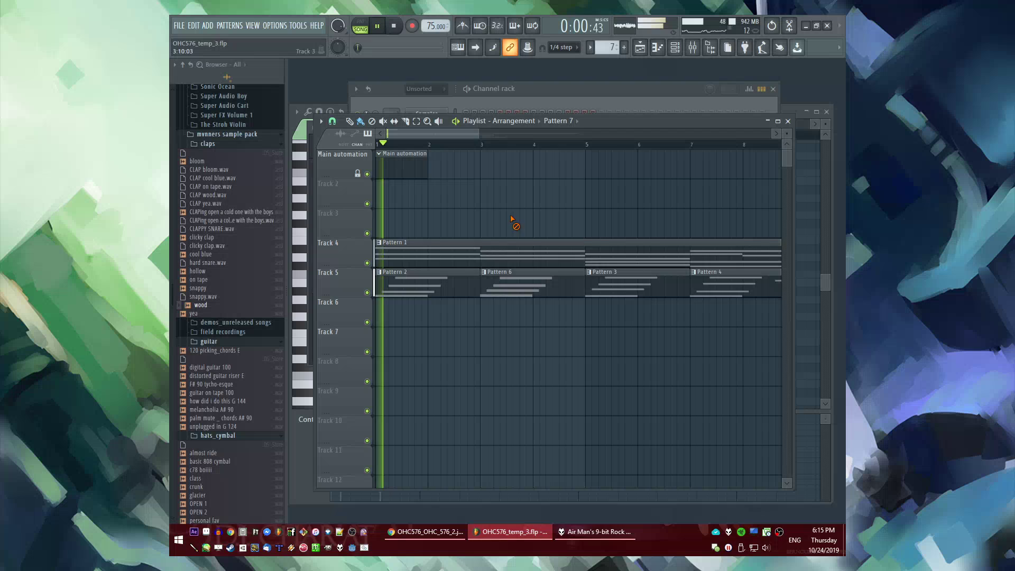
pyautogui.click(431, 244)
pyautogui.scroll(-5, 433, 206)
pyautogui.click(466, 148)
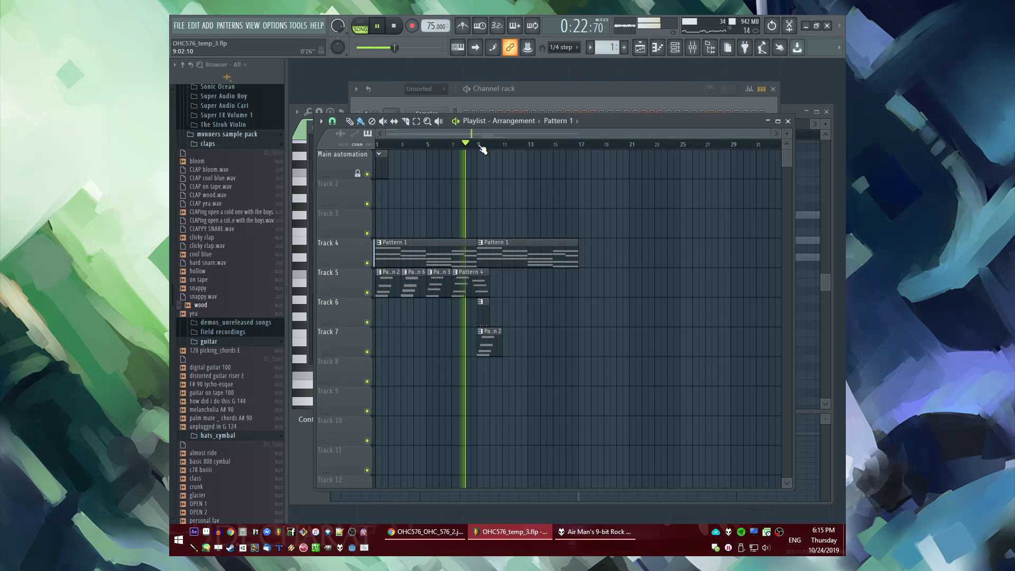
pyautogui.scroll(4, 472, 195)
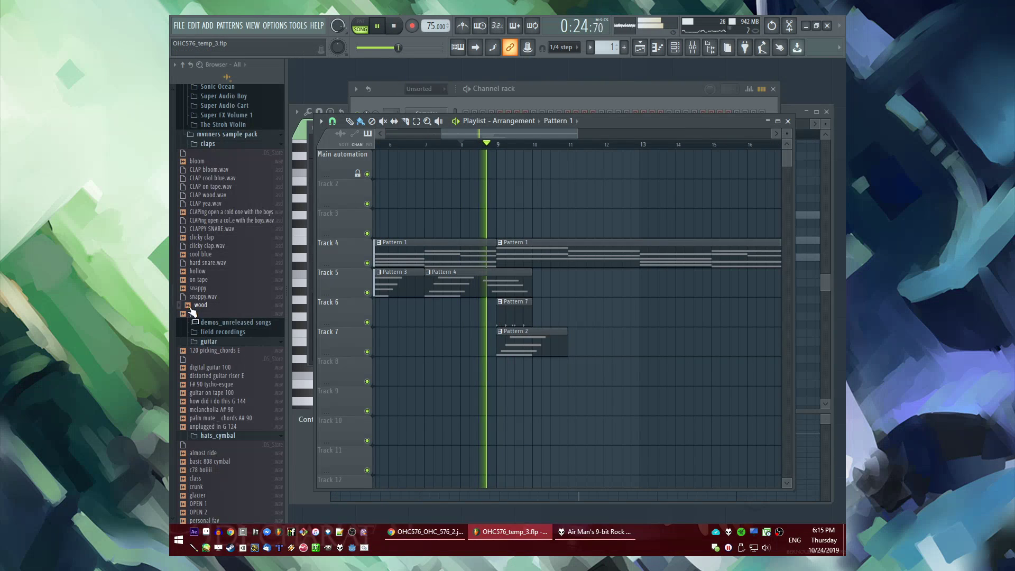
pyautogui.scroll(-7, 228, 321)
pyautogui.click(229, 319)
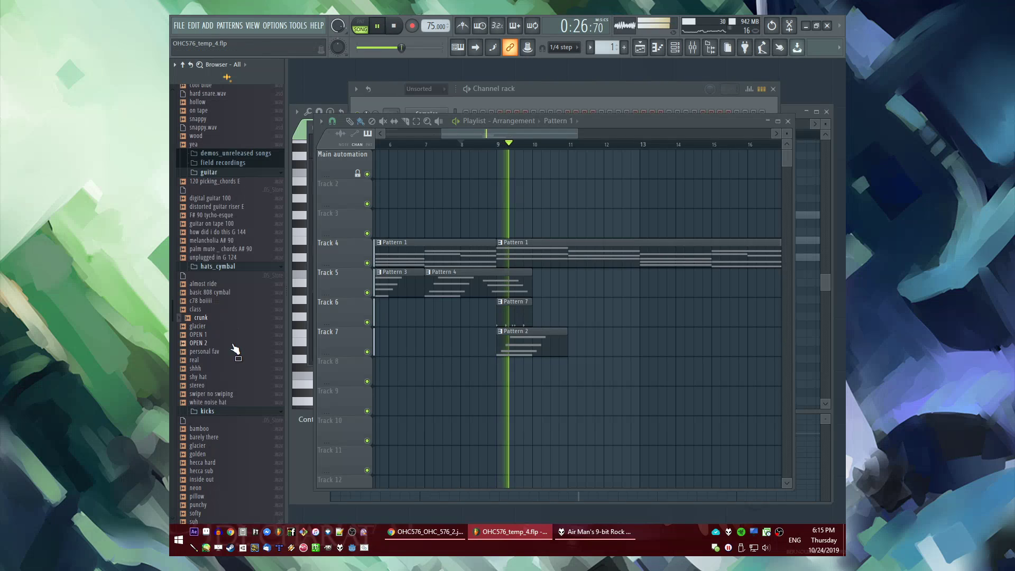
pyautogui.click(482, 145)
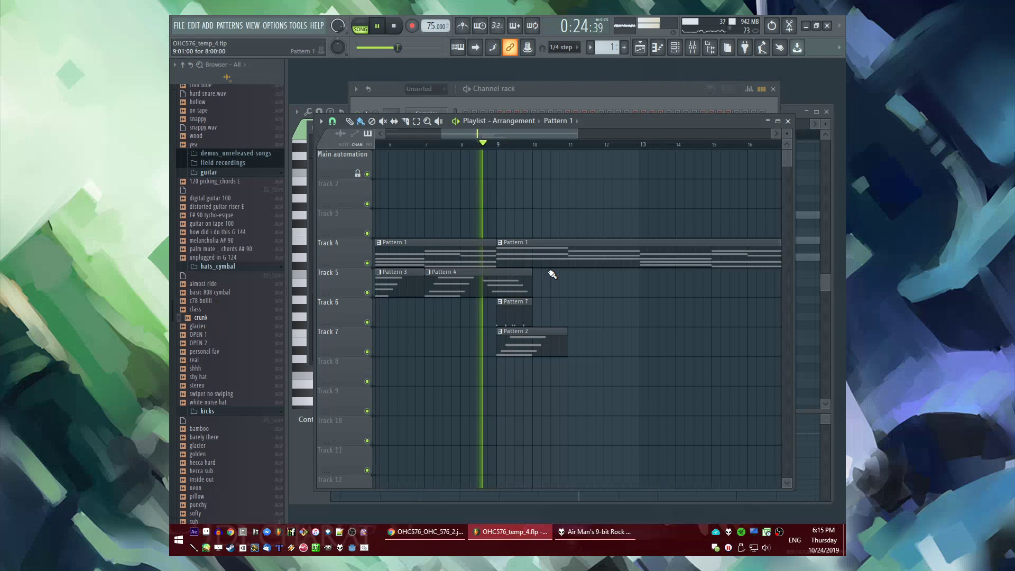
# Make the Pattern 2 clip at bar 9 on Track 7 a unique pattern and open its notes in the piano roll
pyautogui.doubleClick(518, 344)
pyautogui.press('F9')
pyautogui.press('F5')
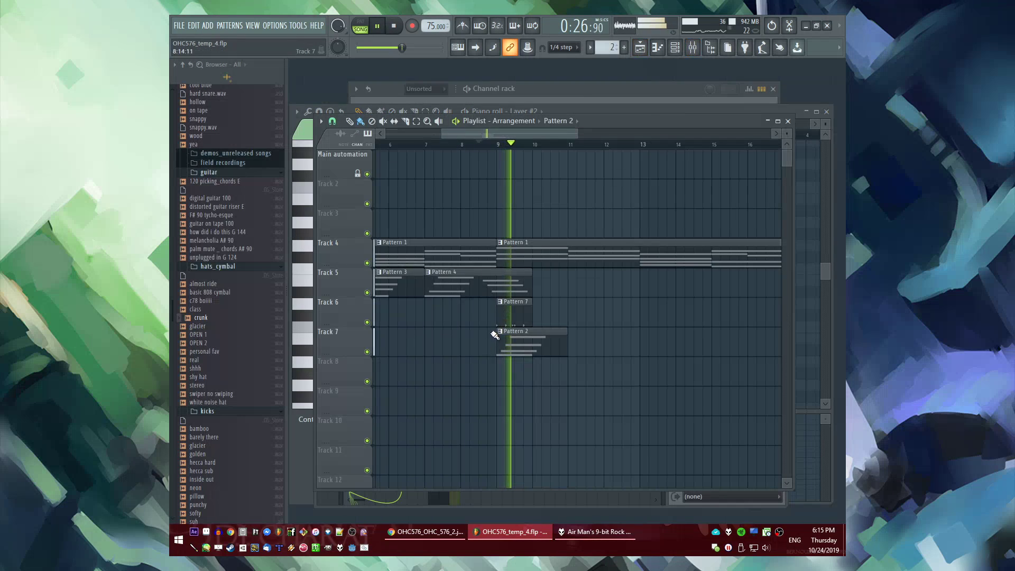
pyautogui.click(499, 332)
pyautogui.click(520, 401)
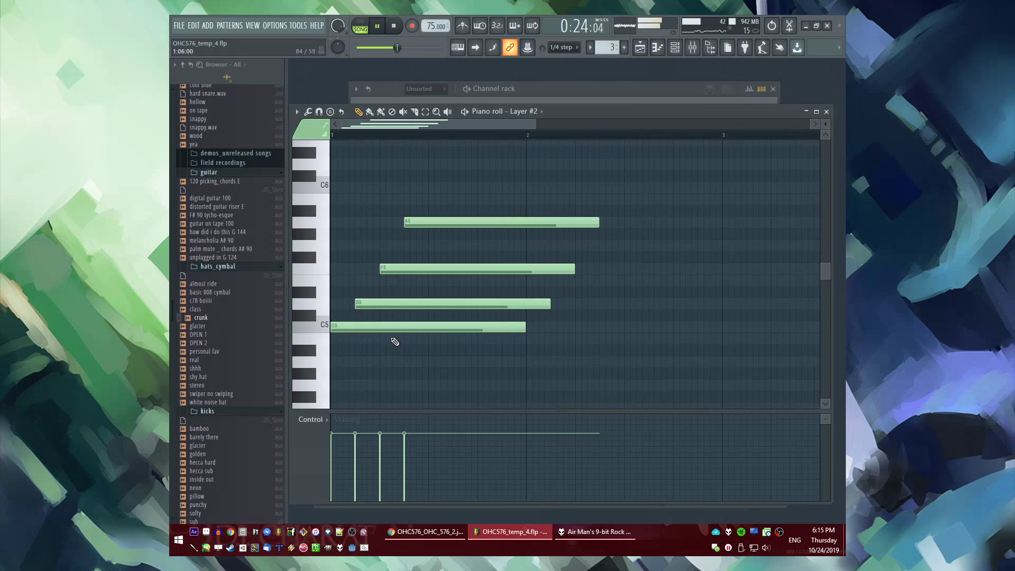
# Move the pattern's C5 note up to D5 and delete its other notes, leaving one bar-long note
pyautogui.moveTo(370, 328); pyautogui.dragTo(359, 303)
pyautogui.rightClick(364, 303)
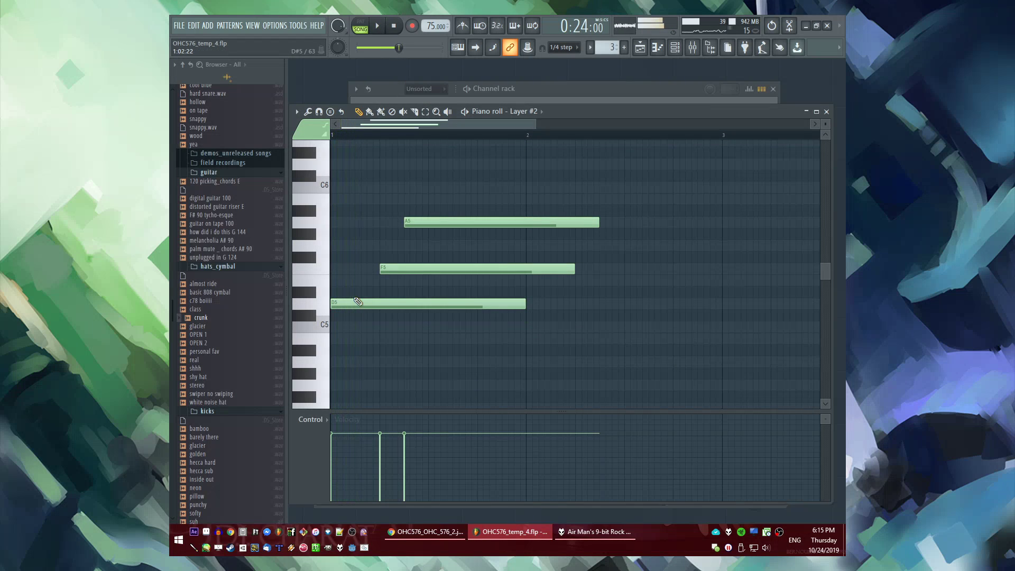
pyautogui.rightClick(405, 269)
pyautogui.rightClick(421, 222)
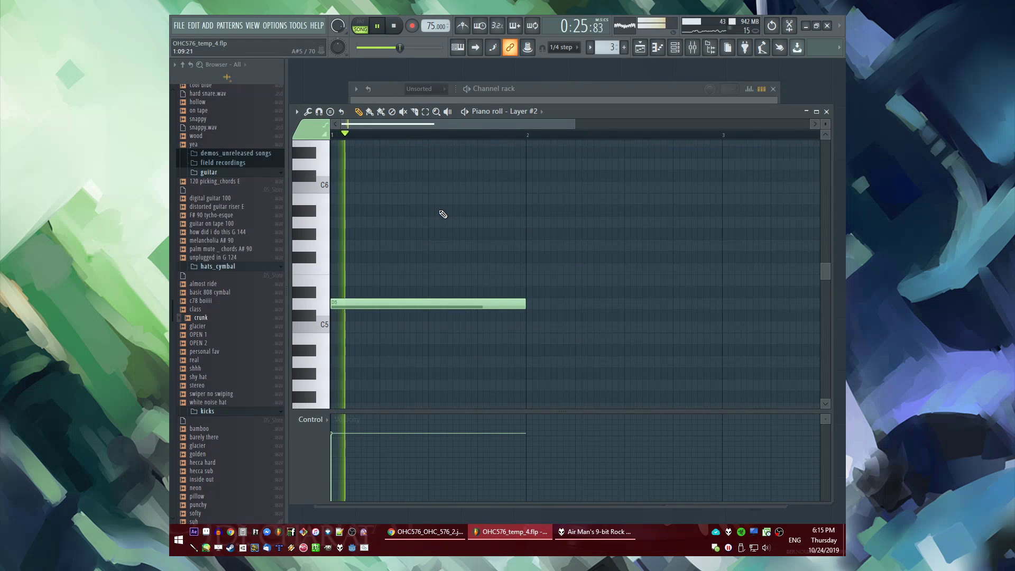
# Place a clip of a new empty pattern on Track 8 just after the start of bar 9
pyautogui.press('F5')
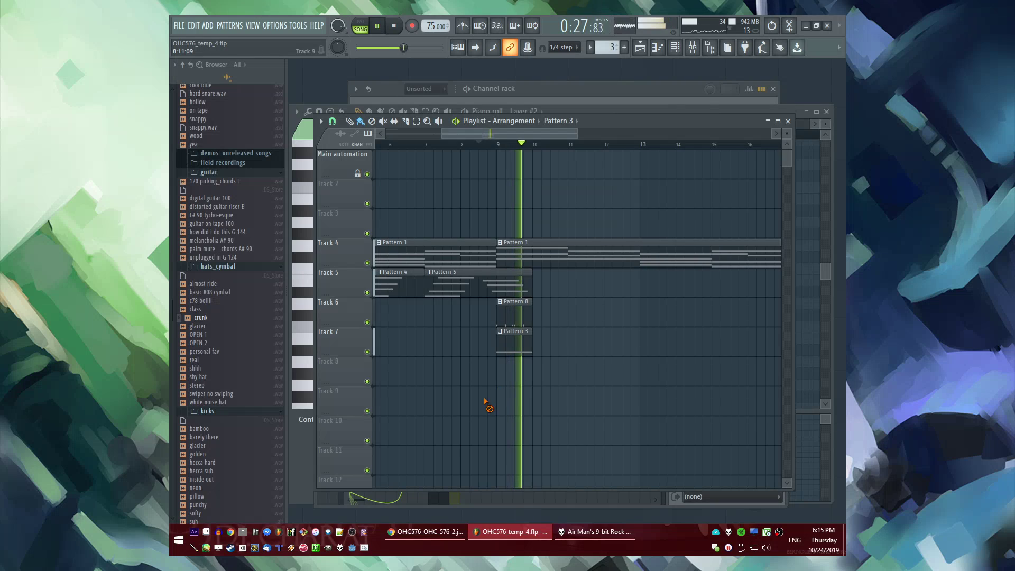
pyautogui.click(506, 377)
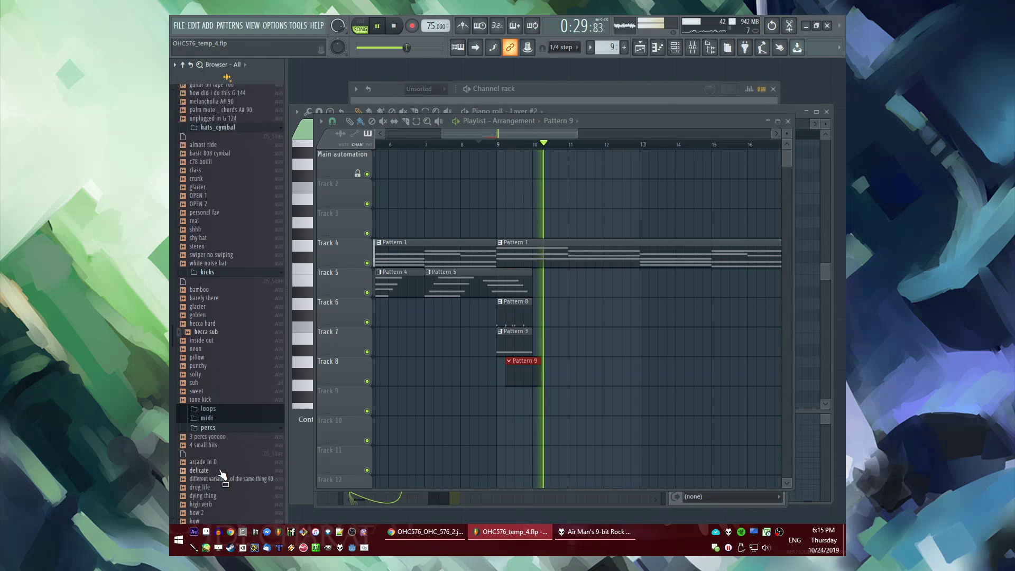
# Examine the sample pack folders for a transition sample, including the contents of riser_downer, and collapse the expanded folders
pyautogui.scroll(-10, 217, 449)
pyautogui.click(222, 332)
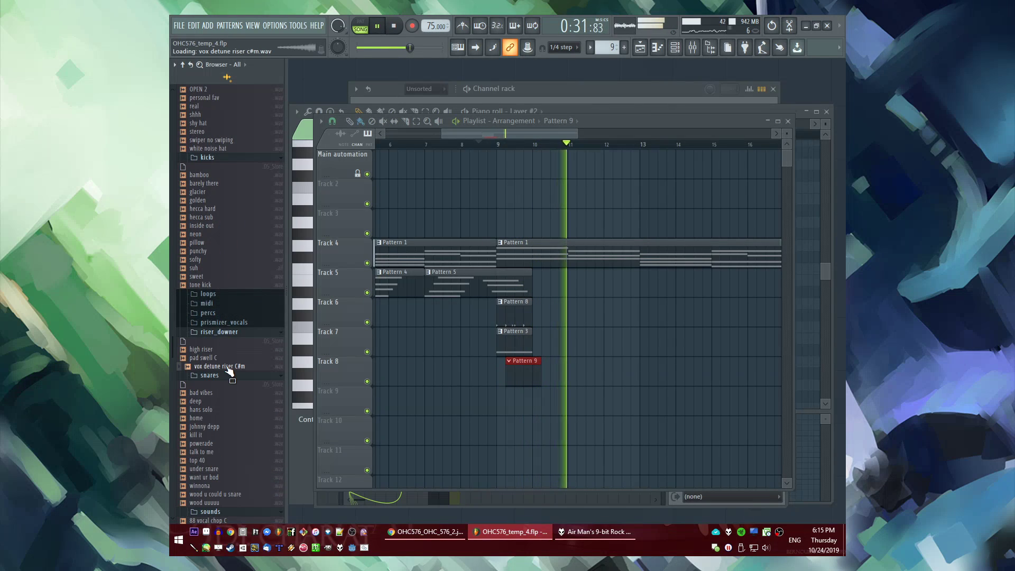
pyautogui.scroll(15, 225, 363)
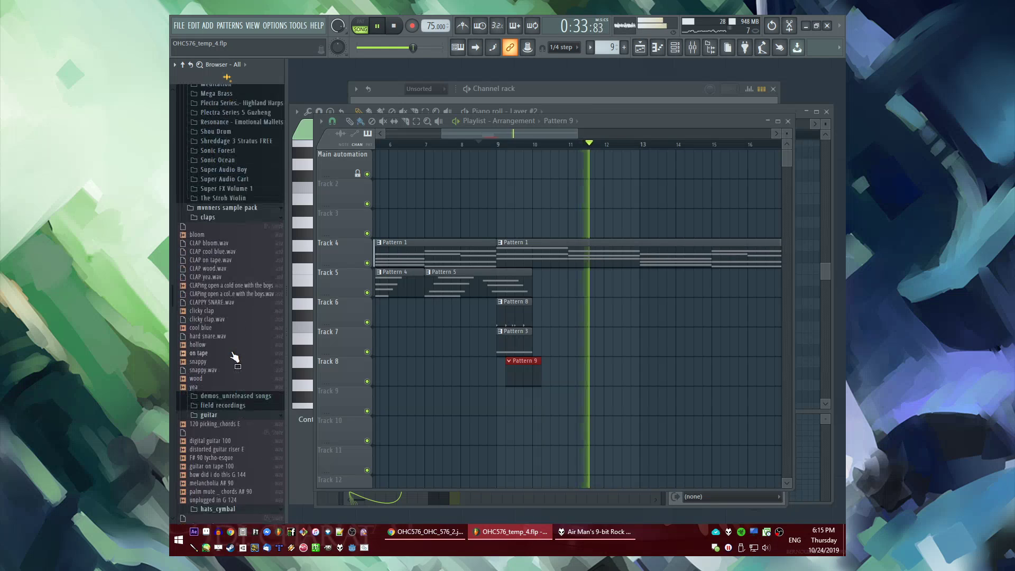
pyautogui.click(184, 66)
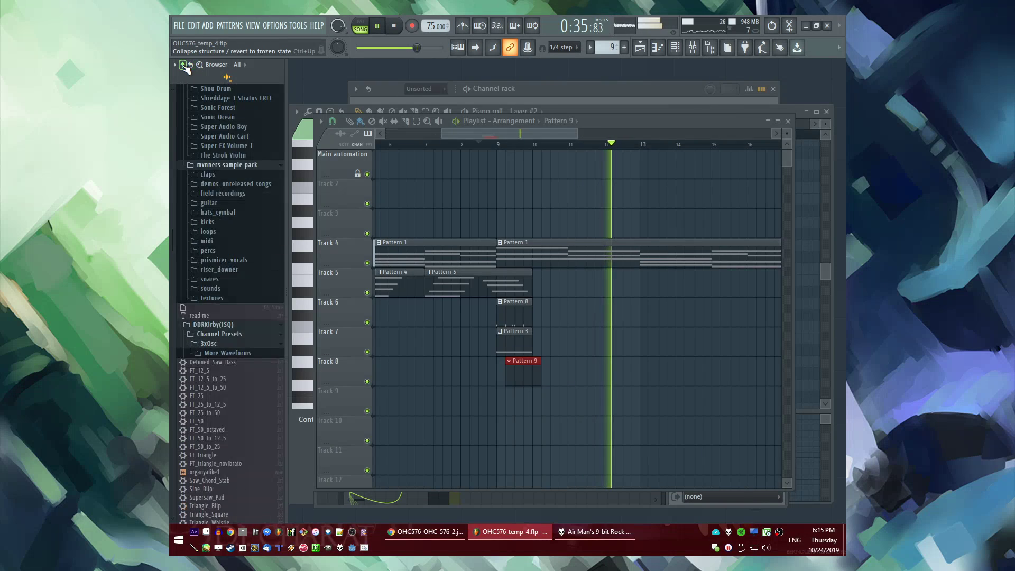
pyautogui.scroll(-7, 257, 274)
pyautogui.scroll(5, 254, 270)
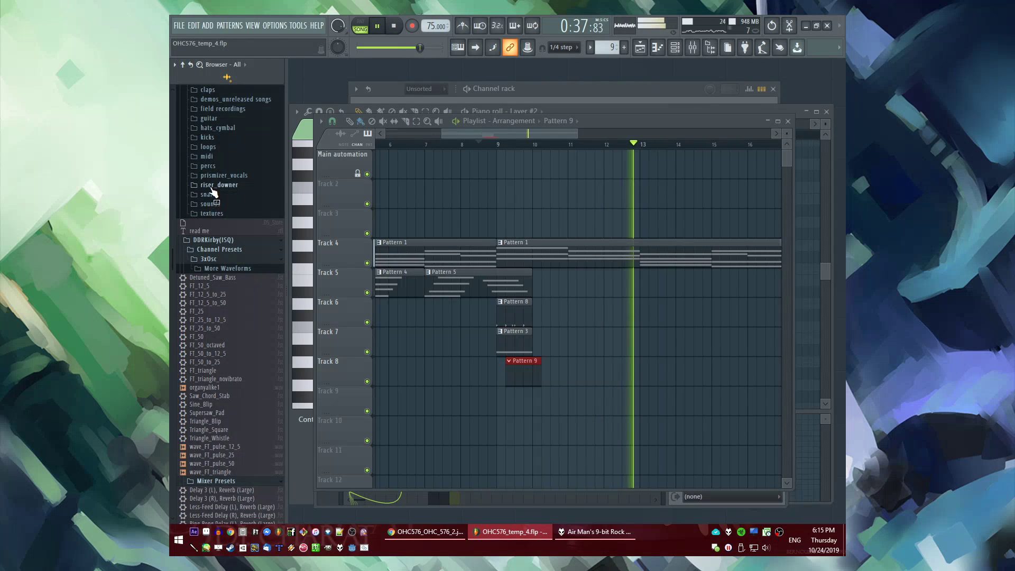
pyautogui.scroll(-15, 228, 317)
pyautogui.scroll(15, 229, 345)
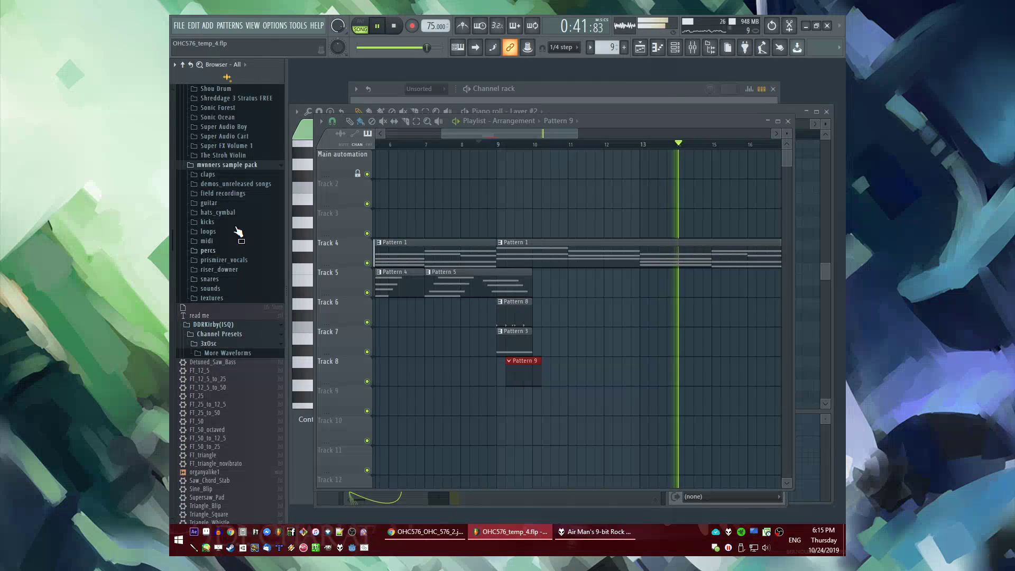
# Place the high riser sample from the riser_downer folder on Track 9 with its peak at bar 9 and raise its channel volume
pyautogui.click(222, 269)
pyautogui.press('space')
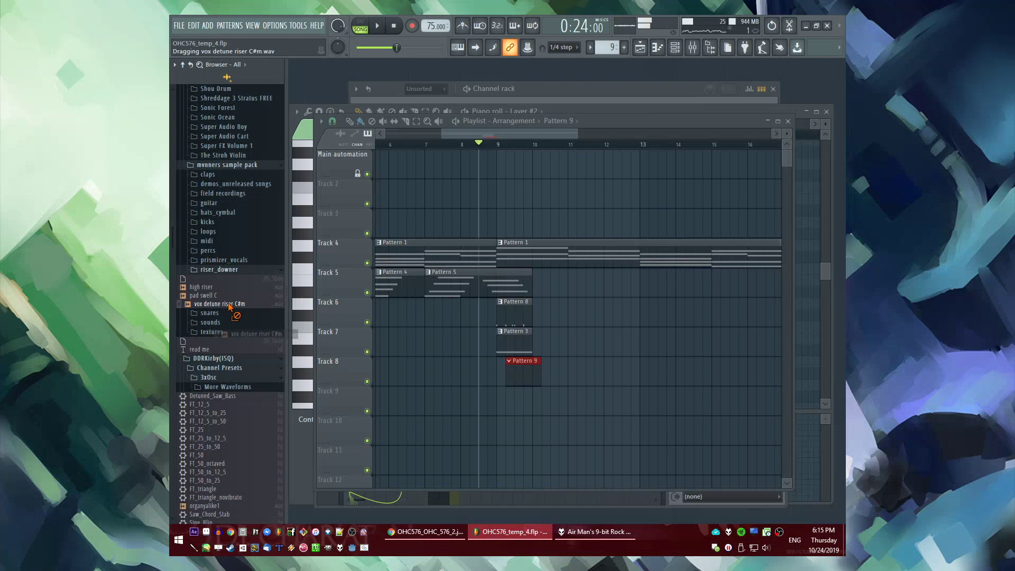
pyautogui.moveTo(228, 299); pyautogui.dragTo(513, 398)
pyautogui.press('space')
pyautogui.scroll(4, 518, 407)
pyautogui.scroll(2, 517, 406)
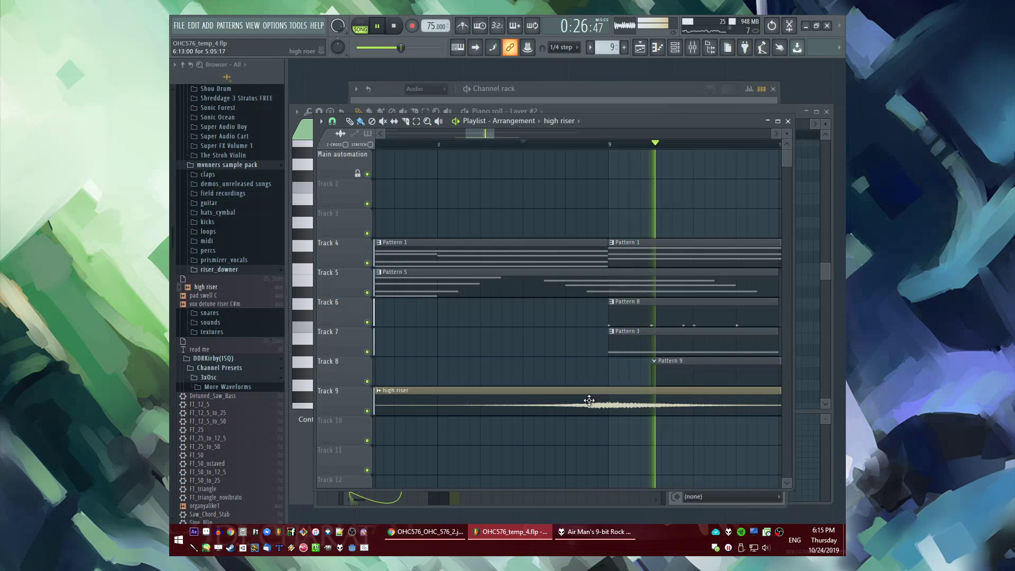
pyautogui.doubleClick(586, 404)
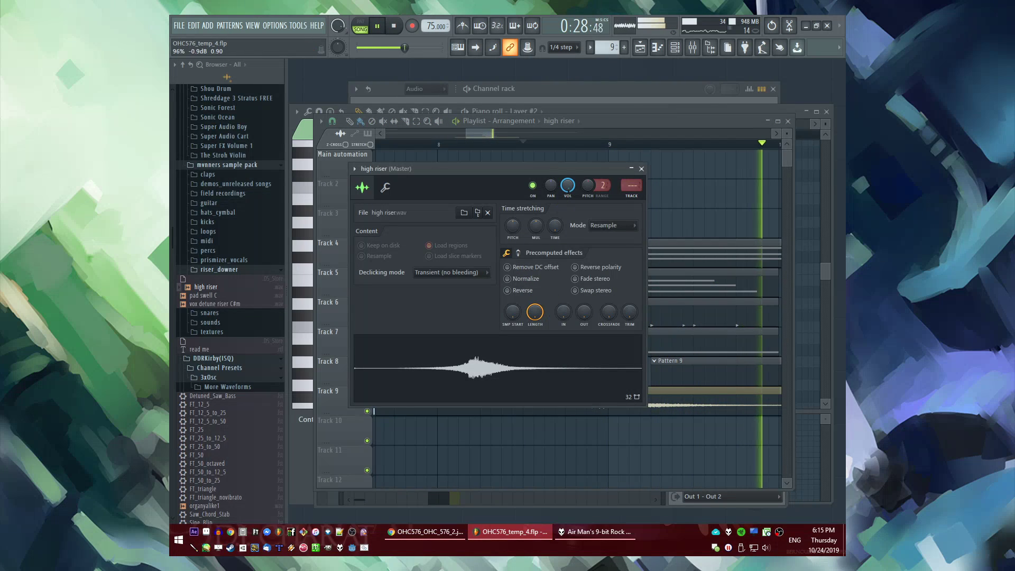
pyautogui.click(642, 169)
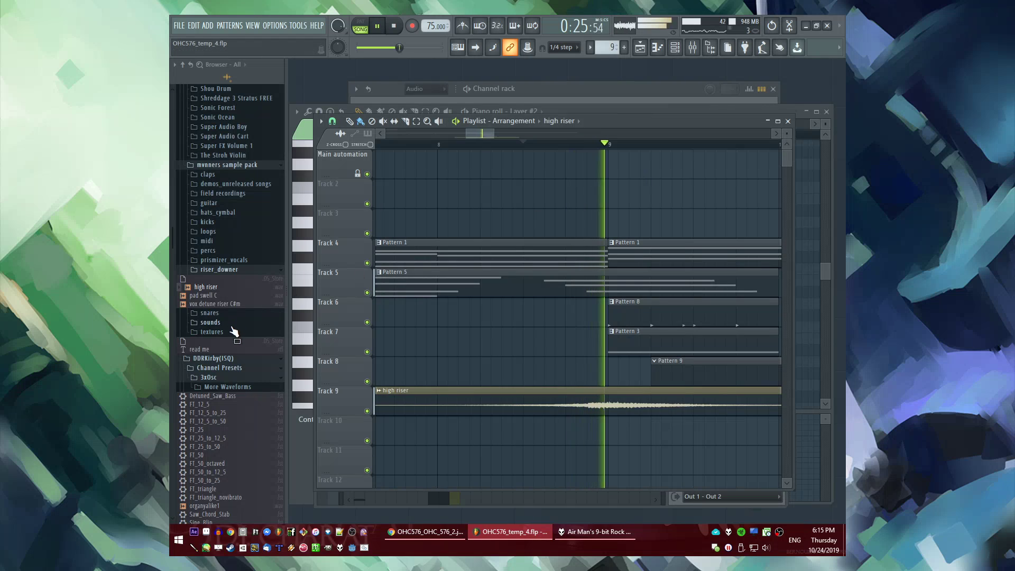
# Place the VEC1 BD ReverbFX 02 sample on Track 10 at bar 9 and adjust its channel volume
pyautogui.scroll(10, 241, 329)
pyautogui.scroll(-15, 242, 329)
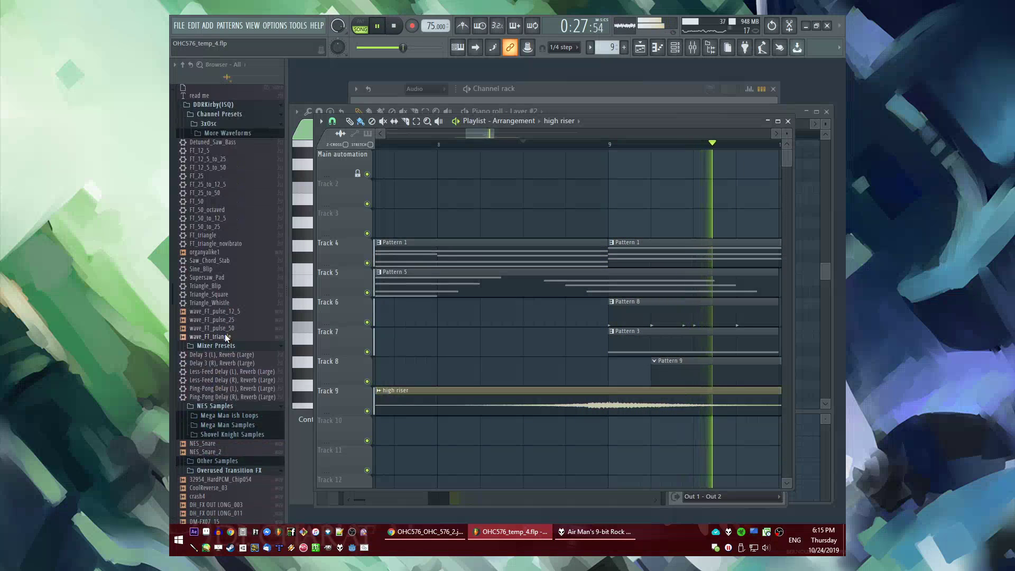
pyautogui.moveTo(230, 385); pyautogui.dragTo(662, 429)
pyautogui.press('space')
pyautogui.press('space')
pyautogui.doubleClick(663, 430)
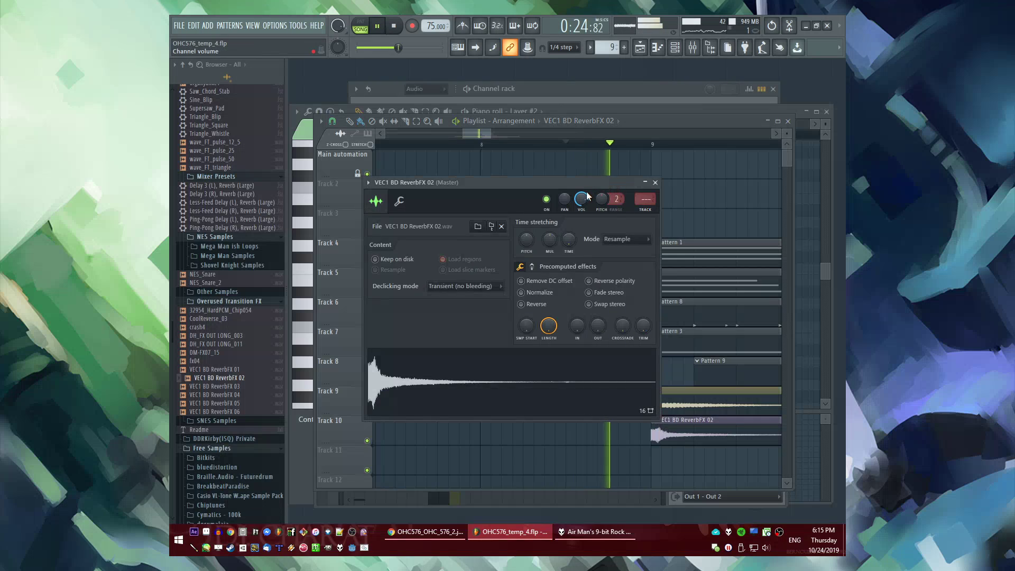
pyautogui.click(656, 182)
# Place the DH_FX OUT LONG_011 sample on Track 11 at bar 9 and lower its channel volume
pyautogui.scroll(-4, 617, 193)
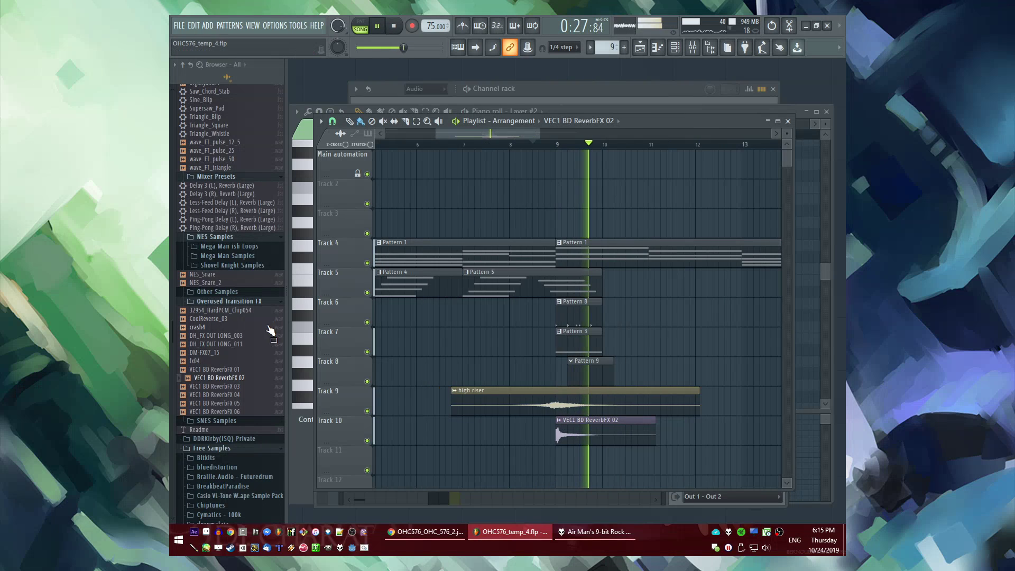
pyautogui.click(237, 345)
pyautogui.moveTo(238, 349); pyautogui.dragTo(598, 466)
pyautogui.doubleClick(598, 465)
pyautogui.press('space')
pyautogui.press('space')
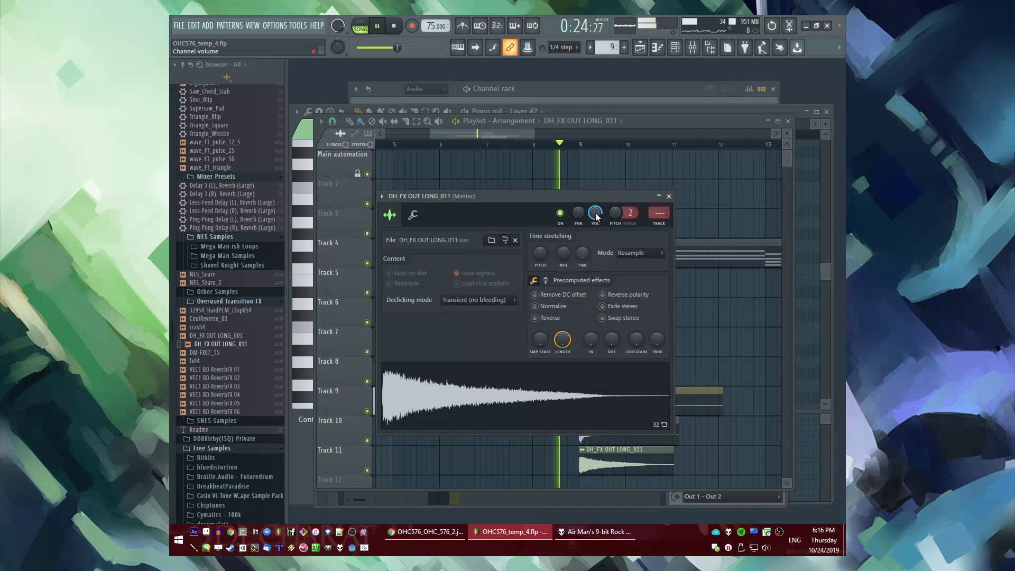
pyautogui.moveTo(594, 213); pyautogui.dragTo(594, 235)
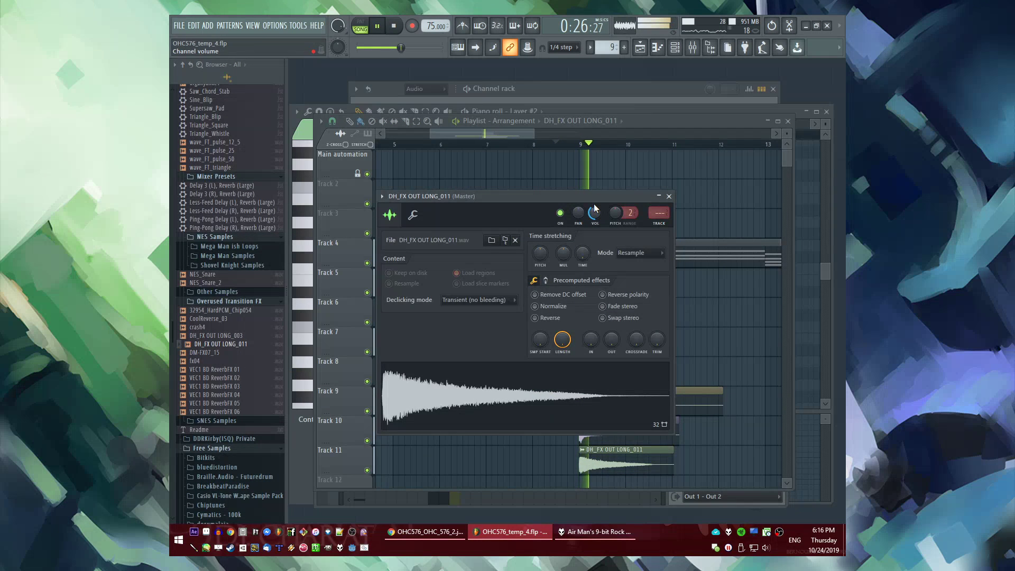
pyautogui.click(669, 197)
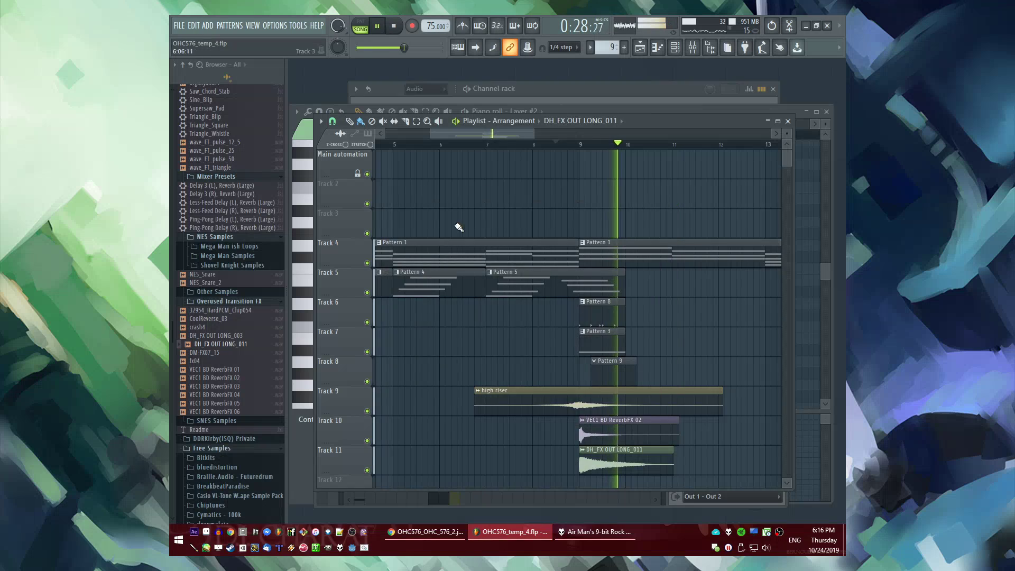
# Move the Pattern 9 clip on Track 8 to start at bar 9 and play the song from there
pyautogui.scroll(-4, 458, 227)
pyautogui.scroll(3, 502, 351)
pyautogui.moveTo(513, 371); pyautogui.dragTo(504, 373)
pyautogui.scroll(2, 505, 373)
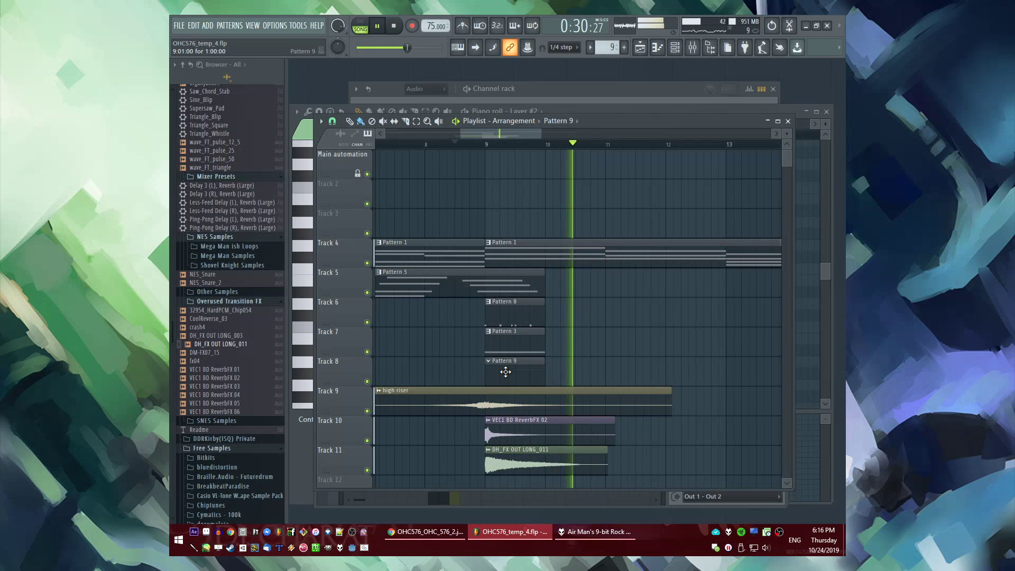
pyautogui.press('space')
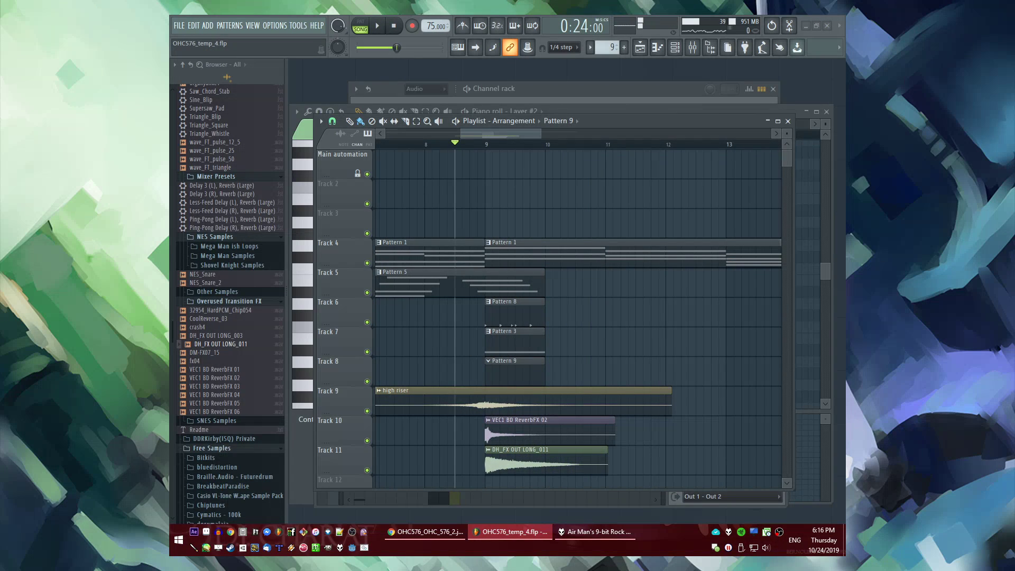
pyautogui.click(490, 144)
pyautogui.press('space')
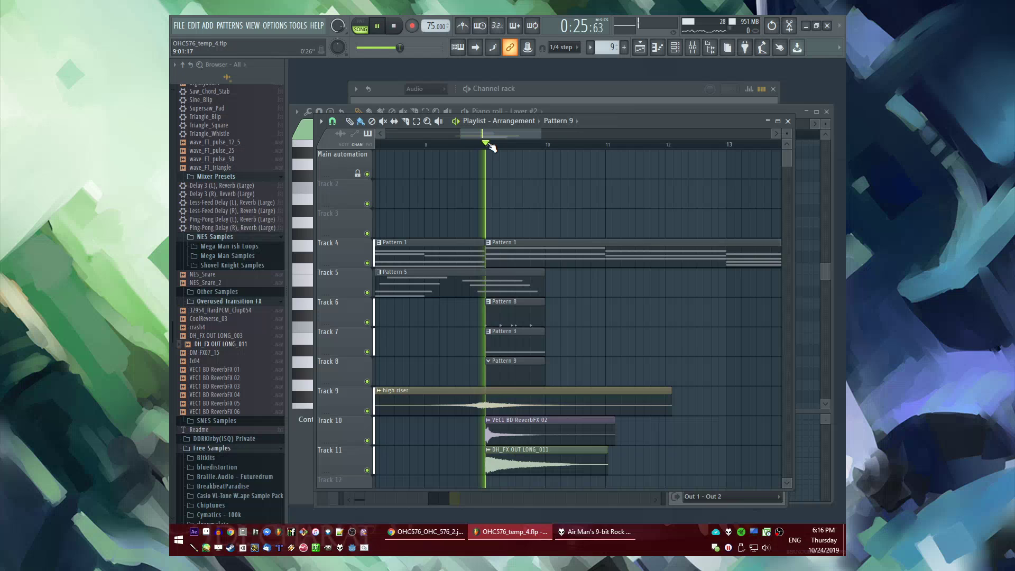
pyautogui.doubleClick(515, 374)
pyautogui.click(526, 242)
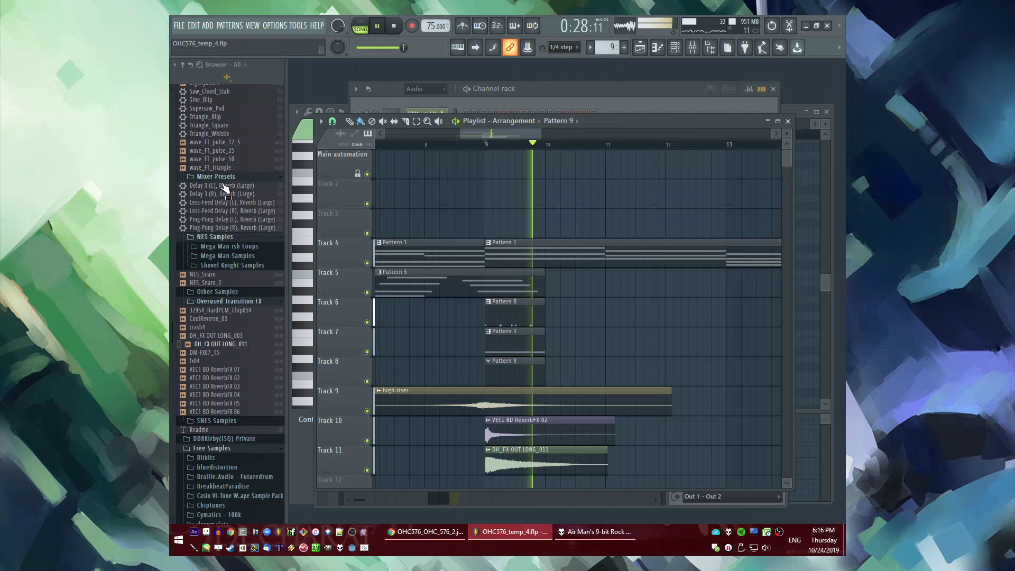
pyautogui.scroll(10, 227, 225)
pyautogui.scroll(12, 227, 225)
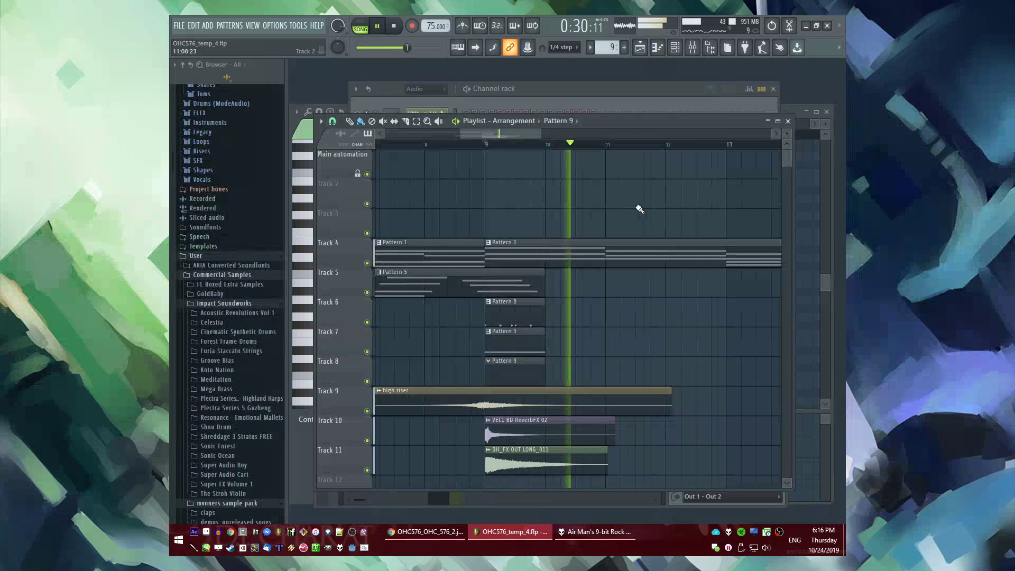
pyautogui.scroll(-3, 548, 147)
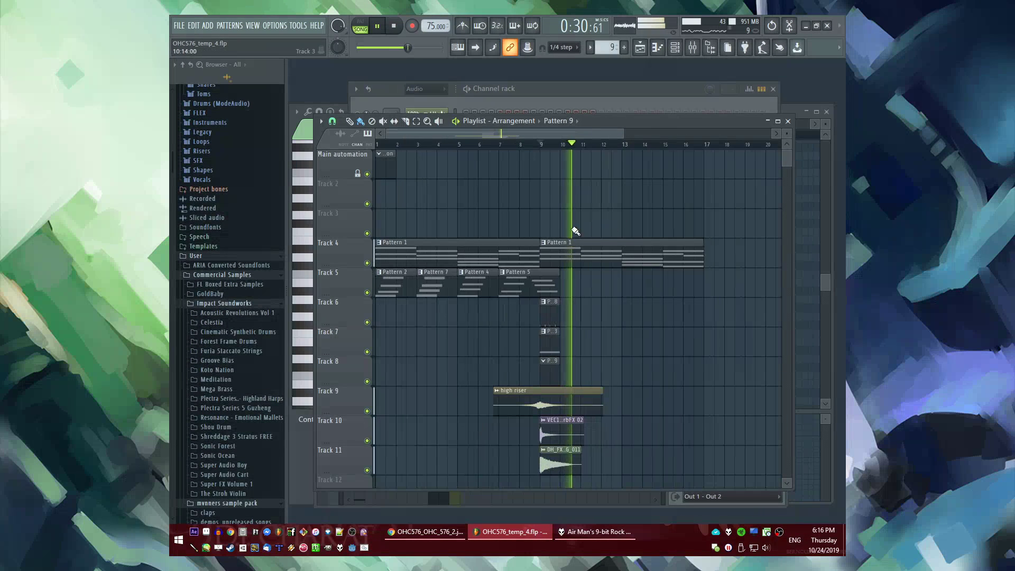
# Copy the chord notes from Pattern 1 into the Independence Free #2 piano roll in Pattern 9
pyautogui.doubleClick(545, 255)
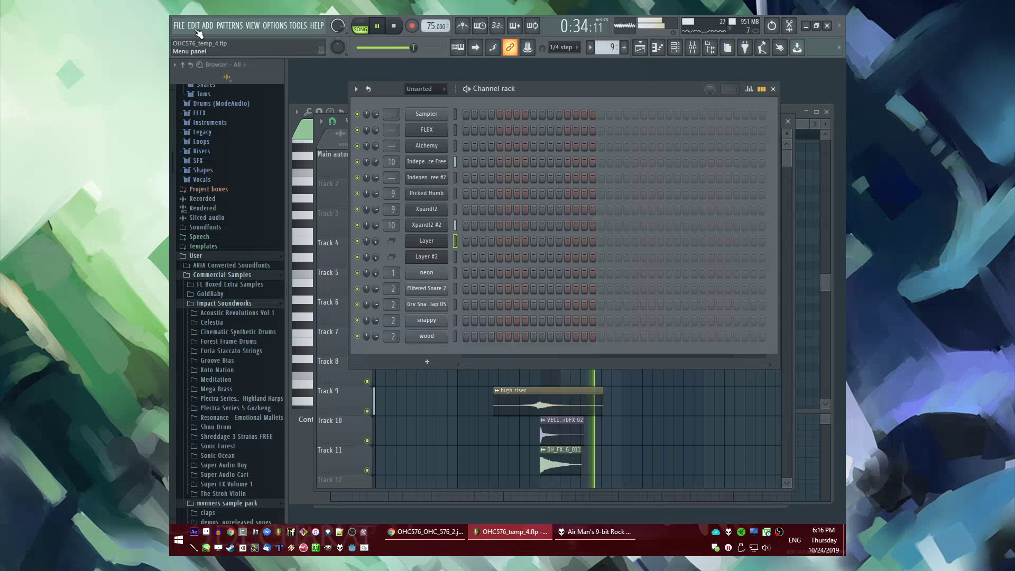
pyautogui.click(208, 25)
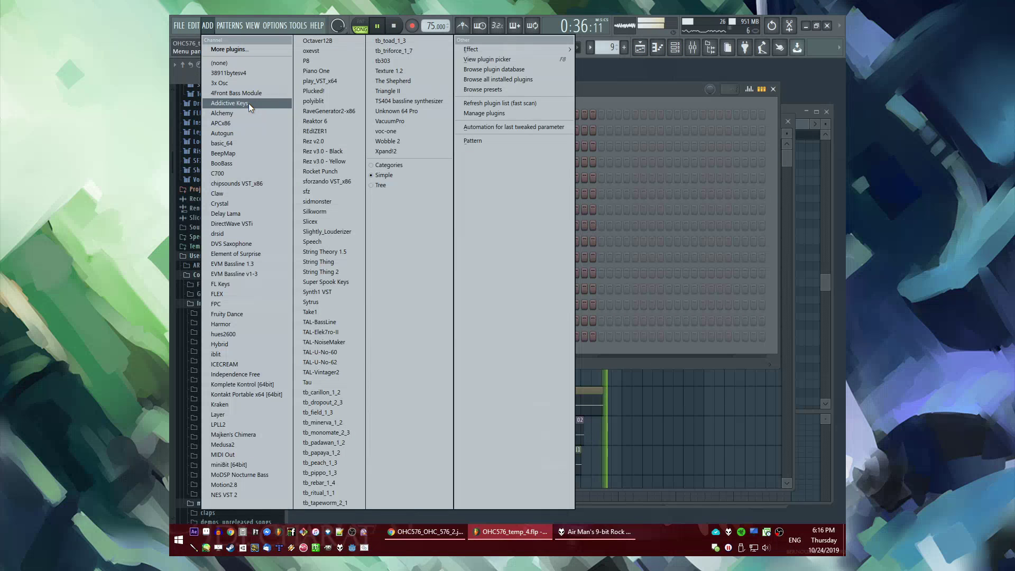
pyautogui.click(611, 359)
pyautogui.rightClick(446, 176)
pyautogui.click(452, 180)
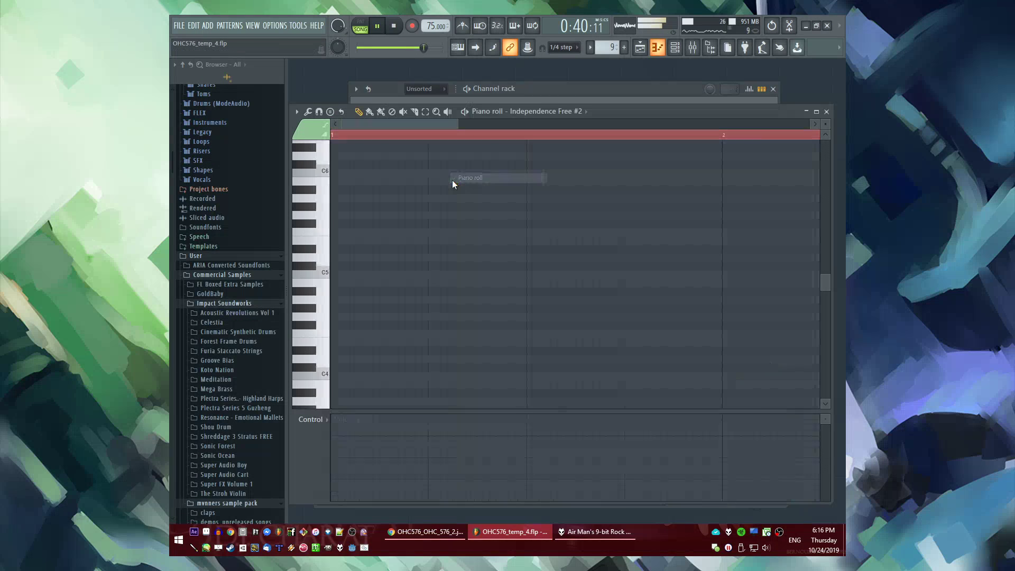
pyautogui.hotkey('ctrl', 'v')
# Switch playback to pattern mode and open the Independence Free #2 instrument
pyautogui.press('l')
pyautogui.press('F5')
pyautogui.press('F6')
pyautogui.click(442, 177)
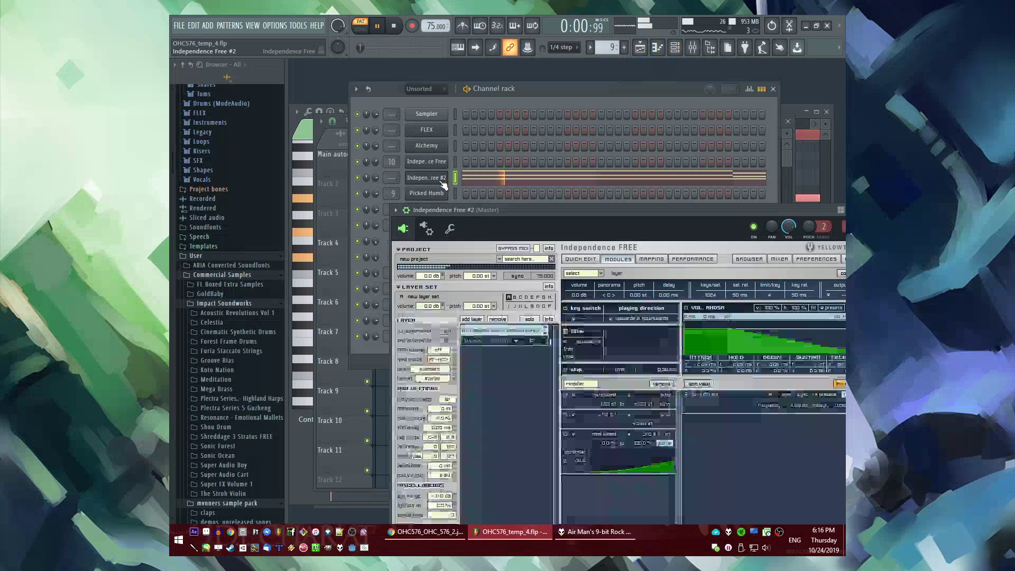
# Try the Night Synth preset from the Synthesizers category on the Independence Free #2 layer
pyautogui.click(493, 331)
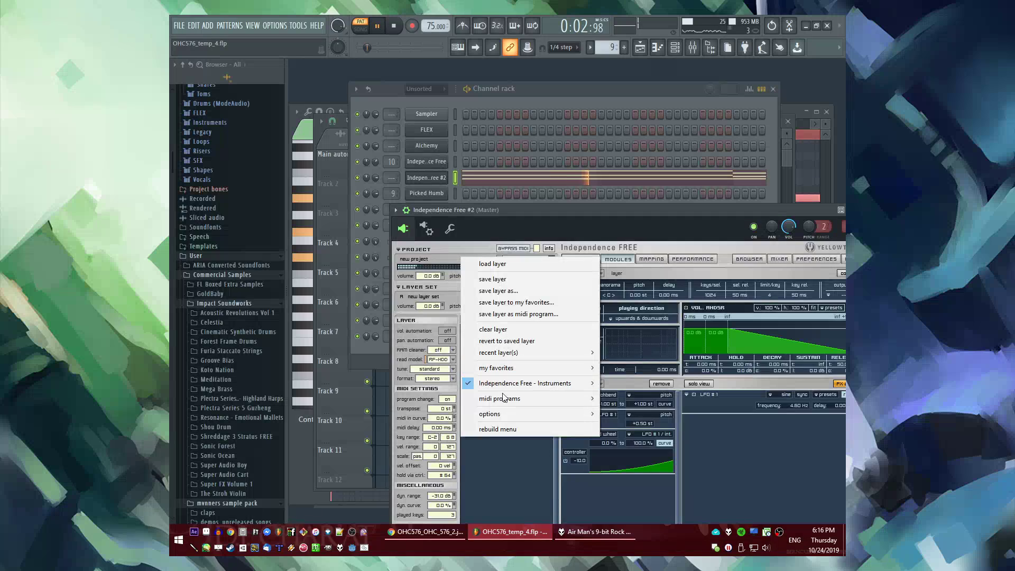
pyautogui.moveTo(501, 387)
pyautogui.moveTo(373, 421)
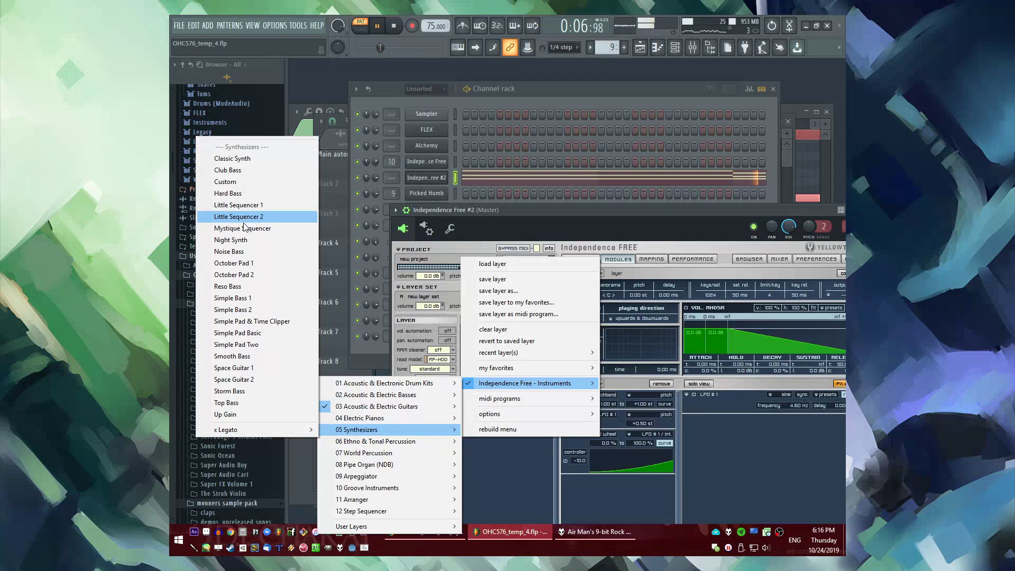
pyautogui.click(246, 239)
pyautogui.doubleClick(504, 332)
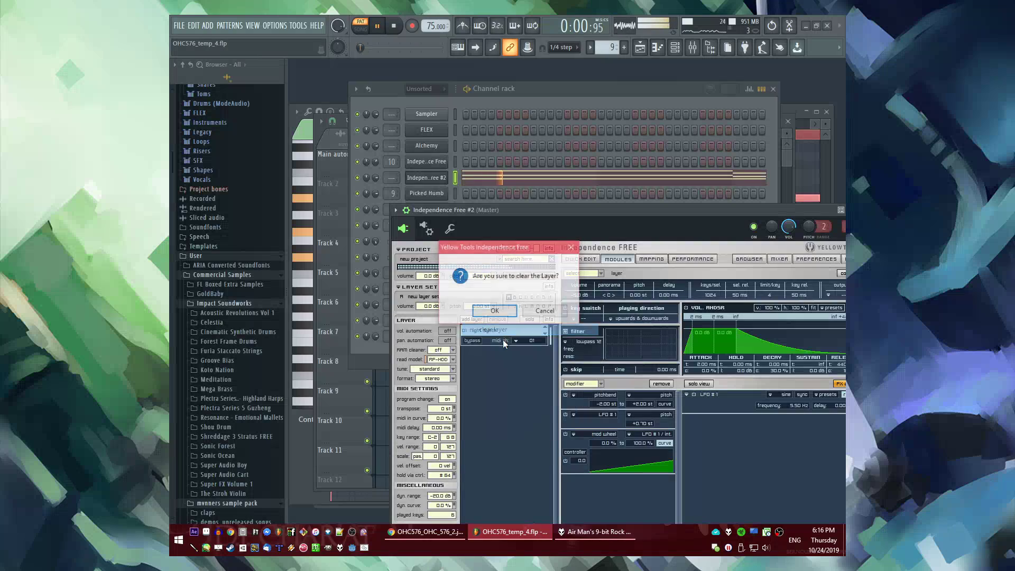
pyautogui.click(525, 310)
# Try the October Pad 1 synthesizer preset on the Independence Free #2 layer
pyautogui.click(502, 332)
pyautogui.moveTo(502, 385)
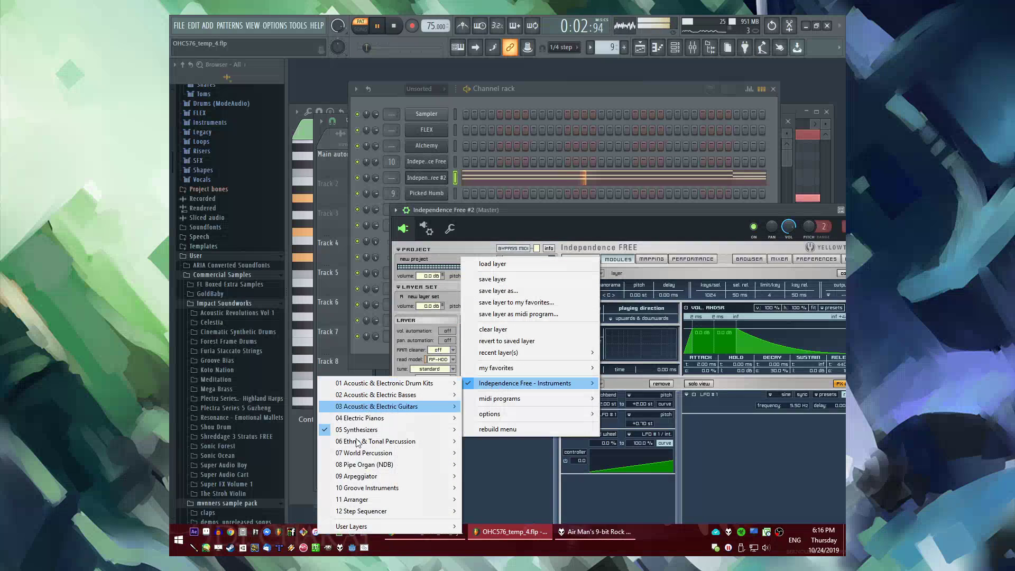
pyautogui.moveTo(343, 433)
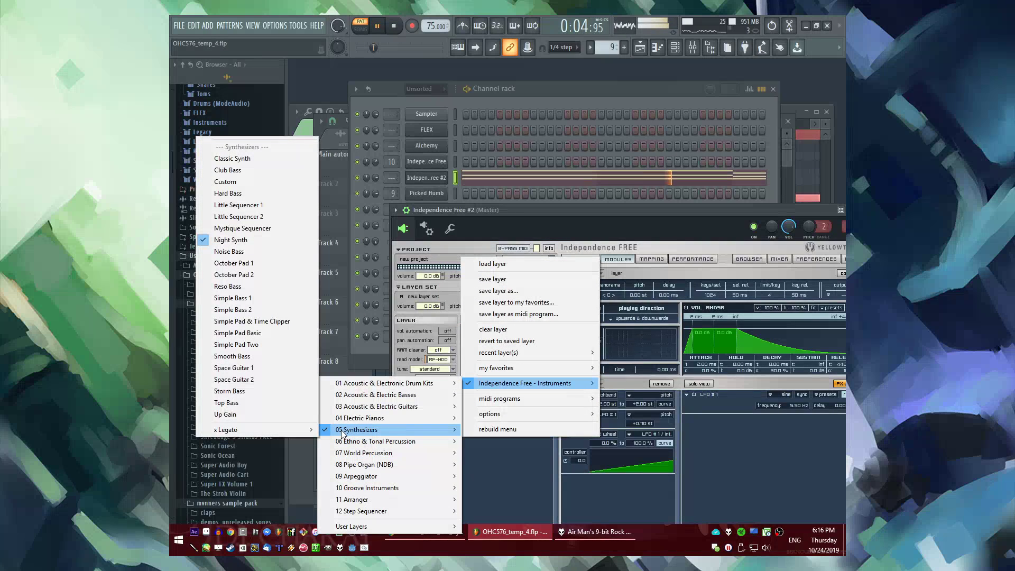
pyautogui.click(232, 262)
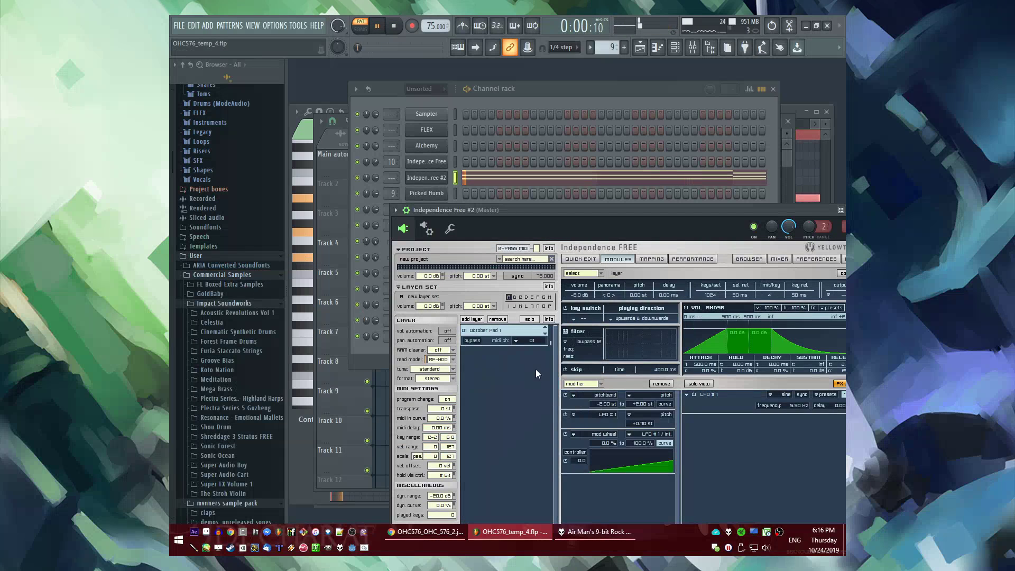
# Load the E-Piano Pro preset from the Electric Pianos category into the Independence Free #2 layer and play the pattern
pyautogui.click(545, 330)
pyautogui.moveTo(499, 383)
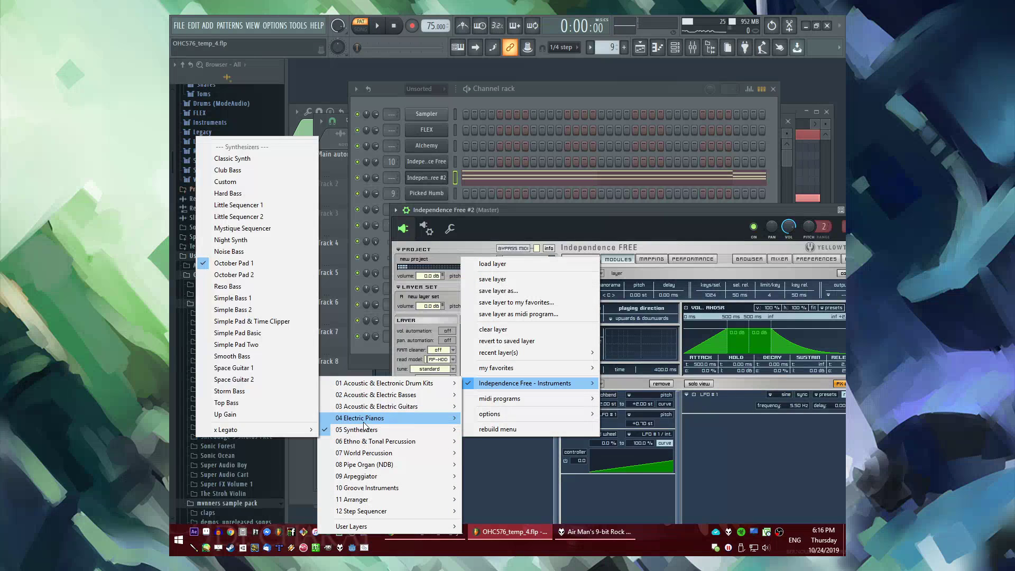
pyautogui.moveTo(360, 418)
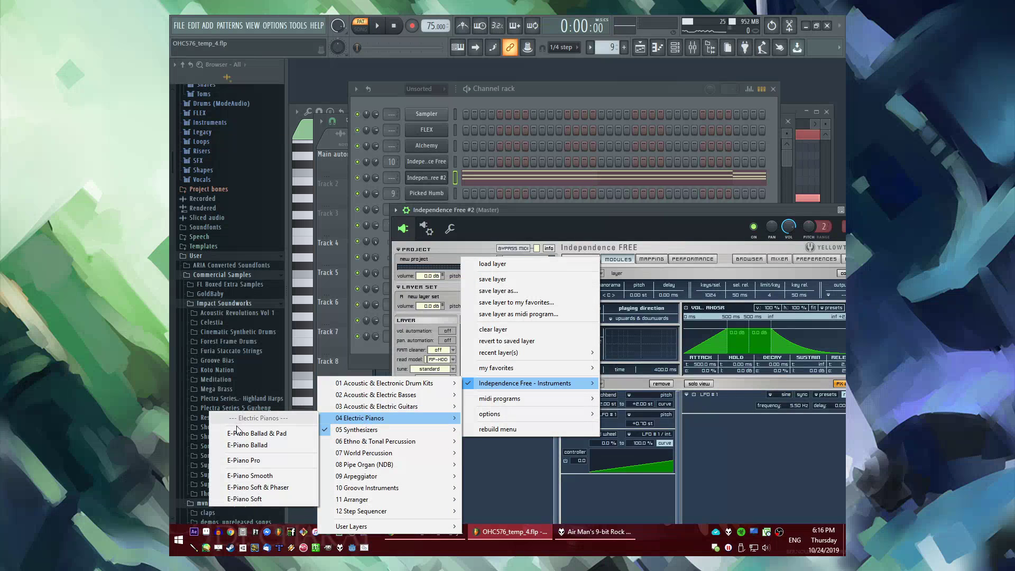
pyautogui.click(243, 460)
pyautogui.press('space')
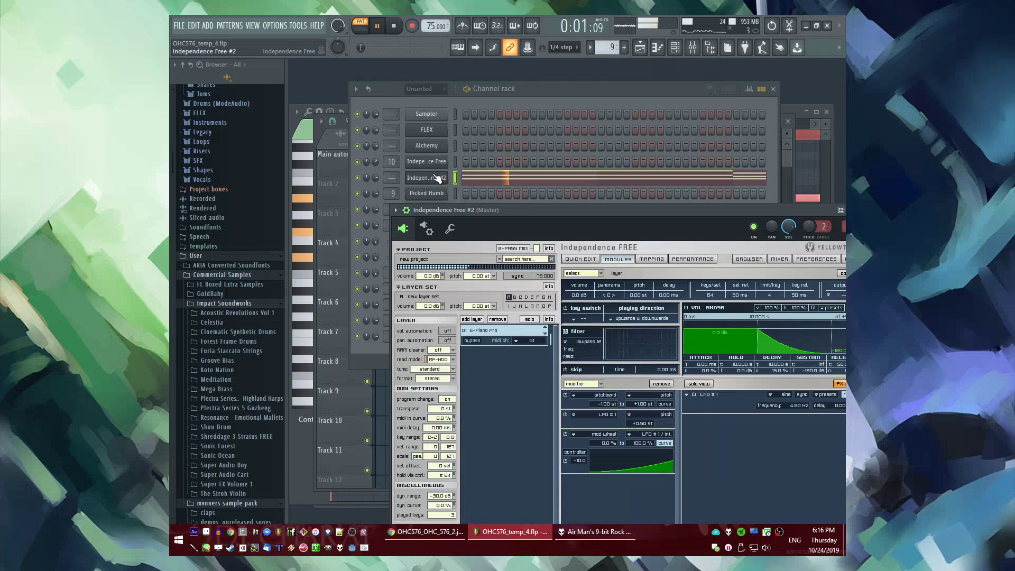
# Switch playback back to song mode and play the arrangement from bar 9
pyautogui.press('space')
pyautogui.press('F5')
pyautogui.press('l')
pyautogui.click(545, 147)
pyautogui.press('space')
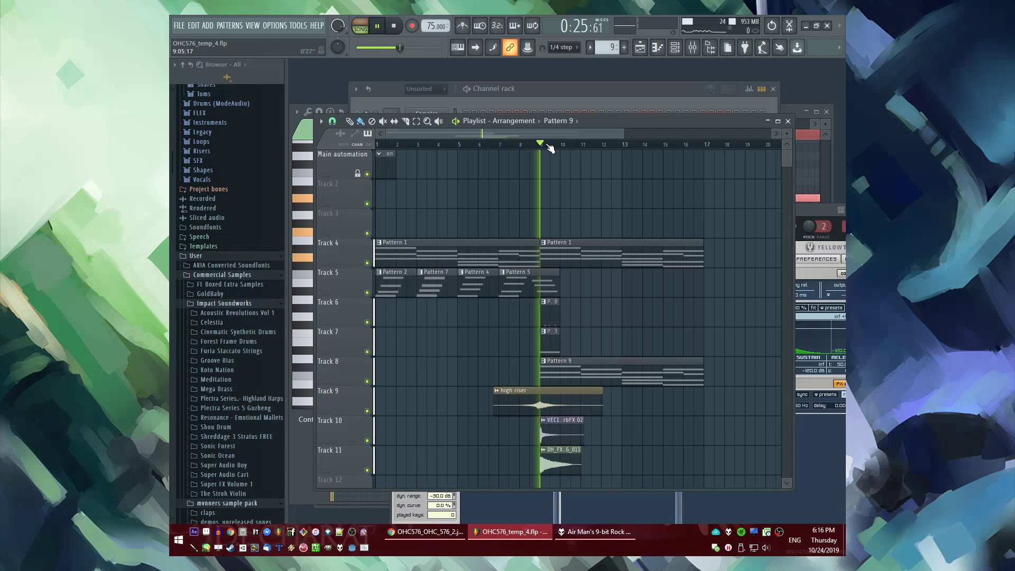
# Replace the Pattern 9 clip on Track 8 with a one-bar clip of a new empty pattern at bar 9
pyautogui.click(465, 144)
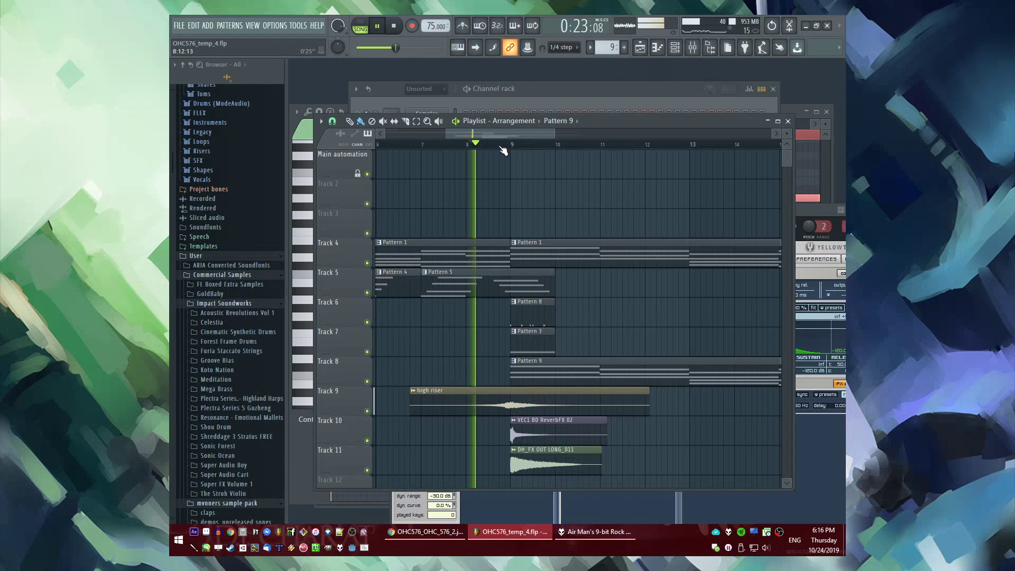
pyautogui.scroll(-3, 440, 326)
pyautogui.scroll(2, 441, 326)
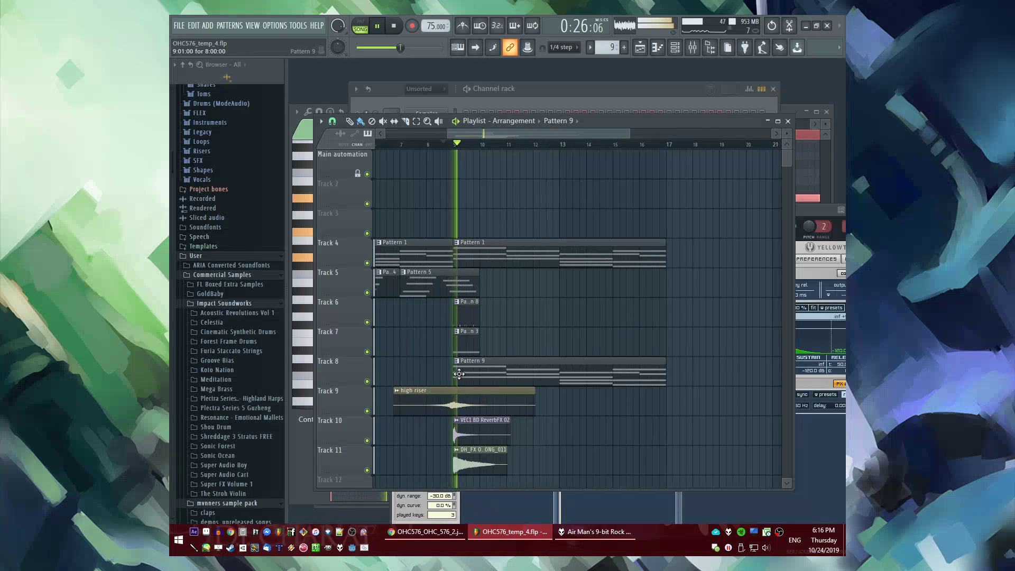
pyautogui.rightClick(485, 375)
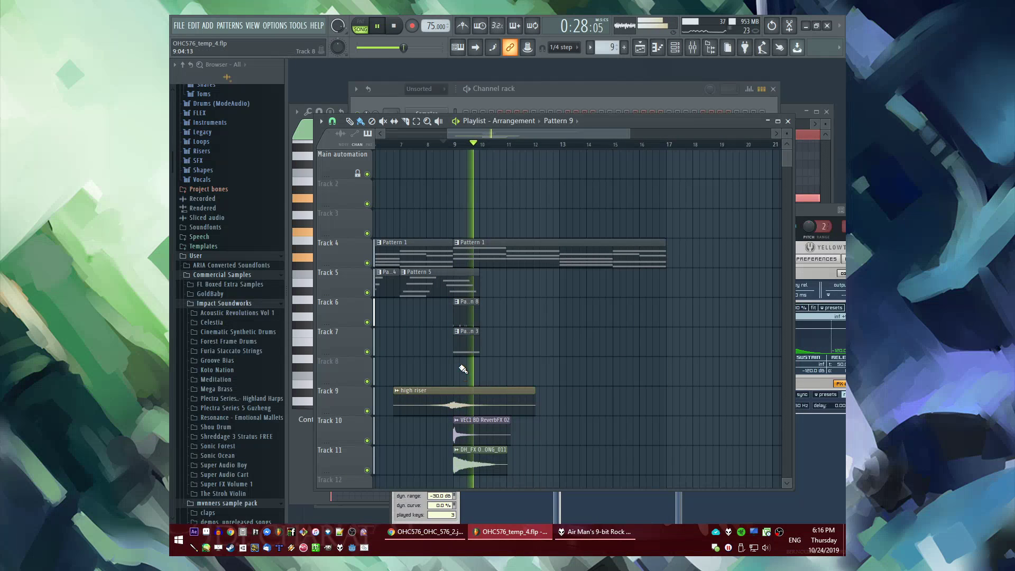
pyautogui.press('F4')
pyautogui.press('Return')
pyautogui.click(463, 369)
# View Pattern 3's Layer #2 notes in the piano roll and replay the arrangement from bar 9
pyautogui.doubleClick(460, 343)
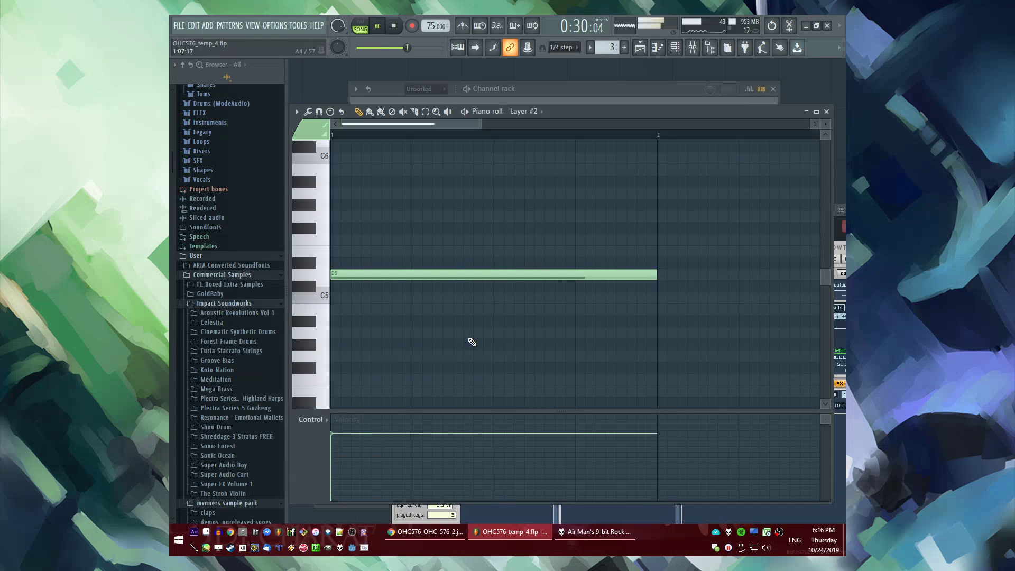
pyautogui.press('l')
pyautogui.press('F5')
pyautogui.press('l')
pyautogui.click(456, 145)
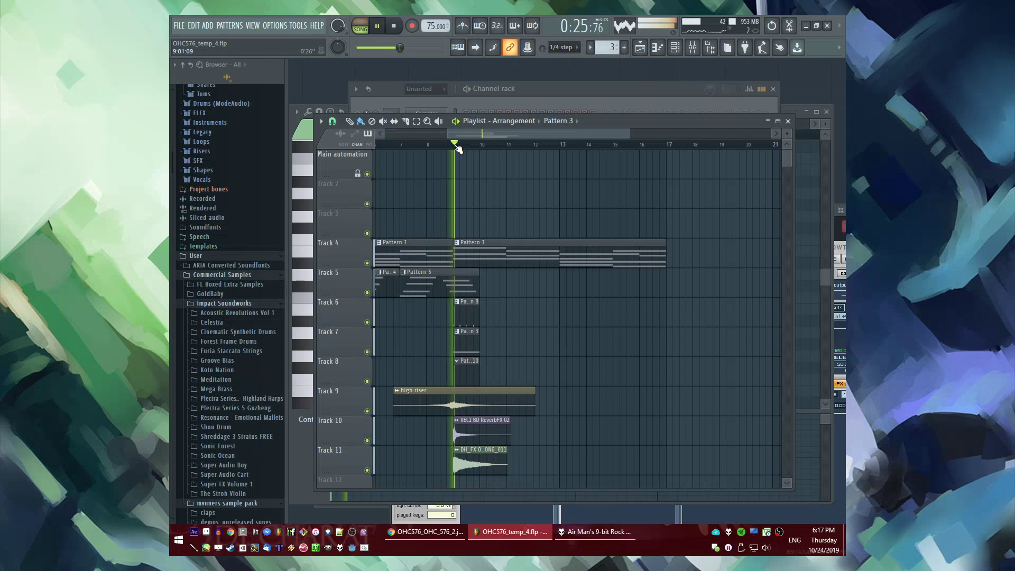
# Repeat the Pattern 8 drum clip on Track 6 across bars 10 to 14
pyautogui.scroll(3, 474, 304)
pyautogui.click(475, 305)
pyautogui.moveTo(493, 306); pyautogui.dragTo(699, 311)
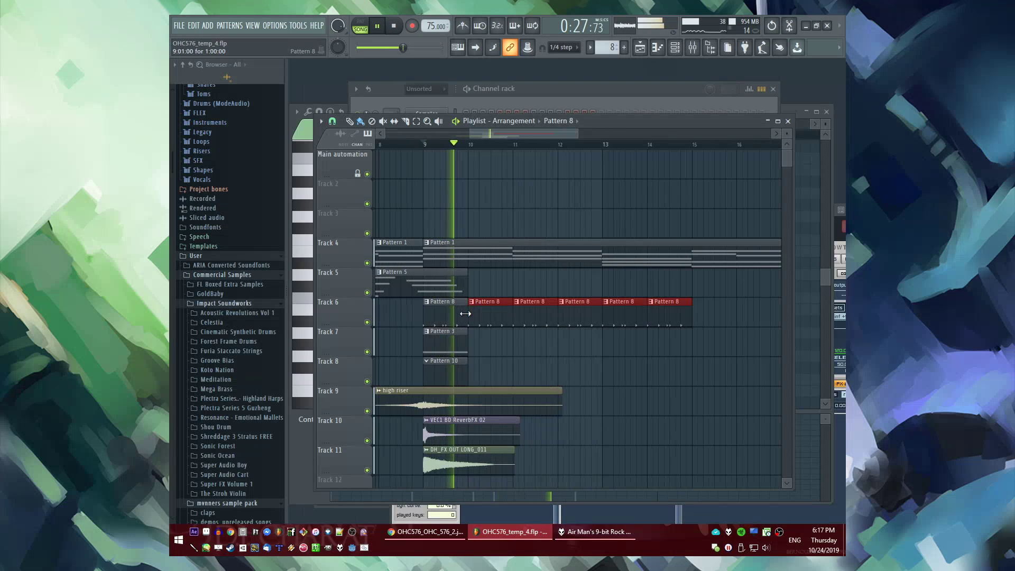
# Stop playback and add the AMX CH 1 sample from the Drums pack's Hats folder as a new channel
pyautogui.press('F5')
pyautogui.press('l')
pyautogui.press('F6')
pyautogui.press('space')
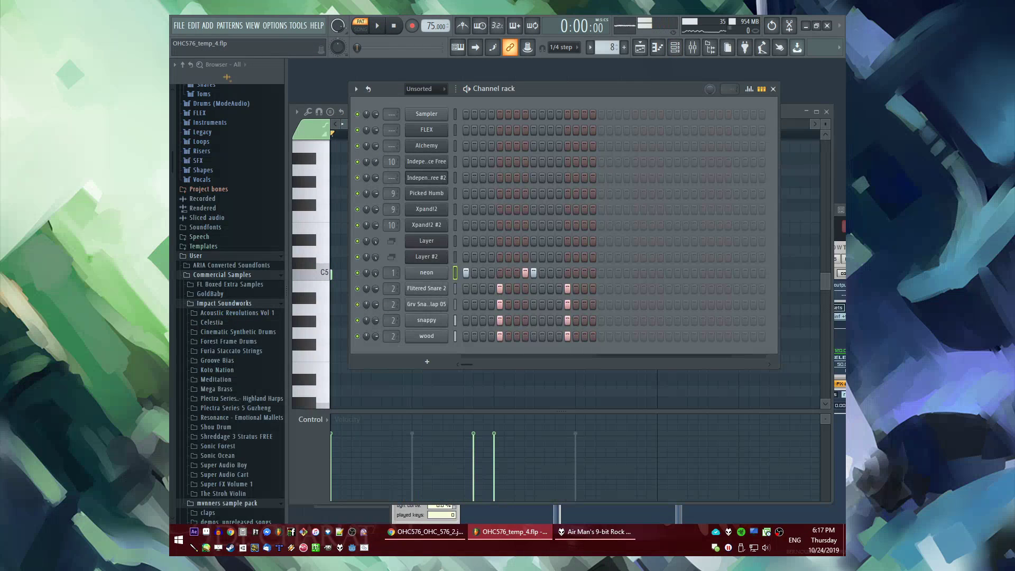
pyautogui.scroll(6, 221, 341)
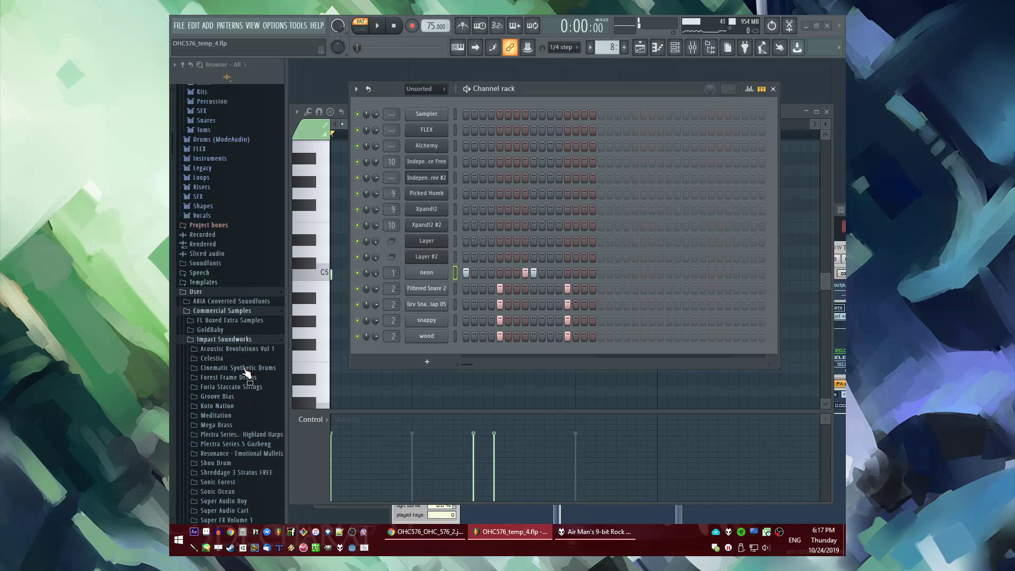
pyautogui.click(204, 207)
pyautogui.click(209, 274)
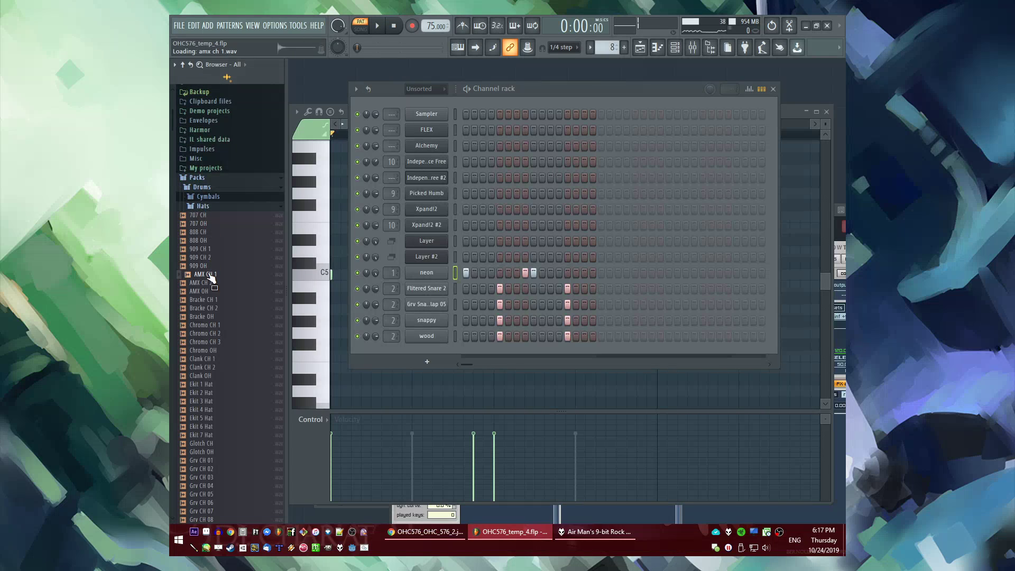
pyautogui.moveTo(467, 353); pyautogui.dragTo(437, 350)
# Program AMX CH 1 hits on steps 1, 5, 9 and 13 of Pattern 8 and route the channel to mixer track 3
pyautogui.click(466, 352)
pyautogui.press('space')
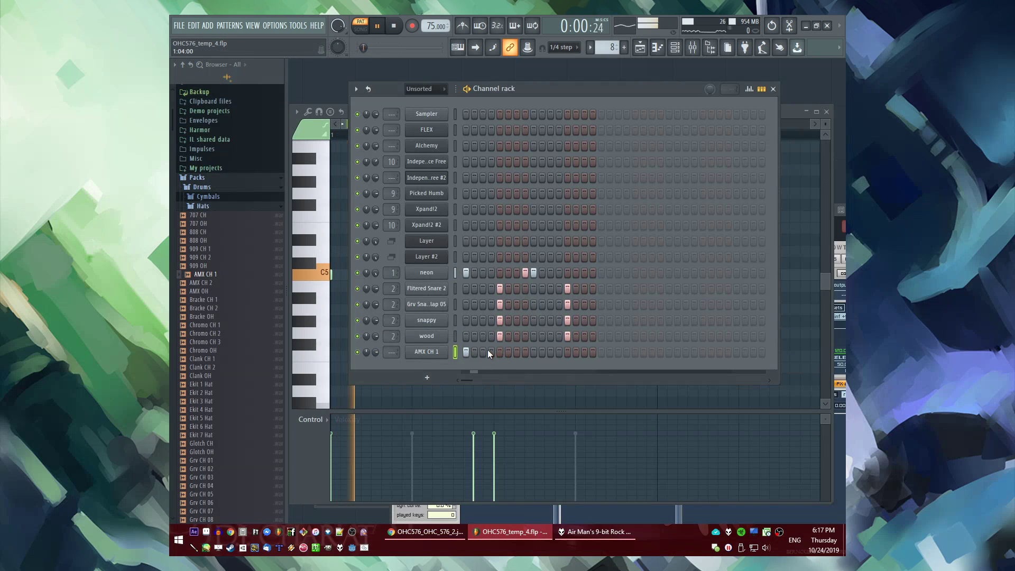
pyautogui.click(517, 352)
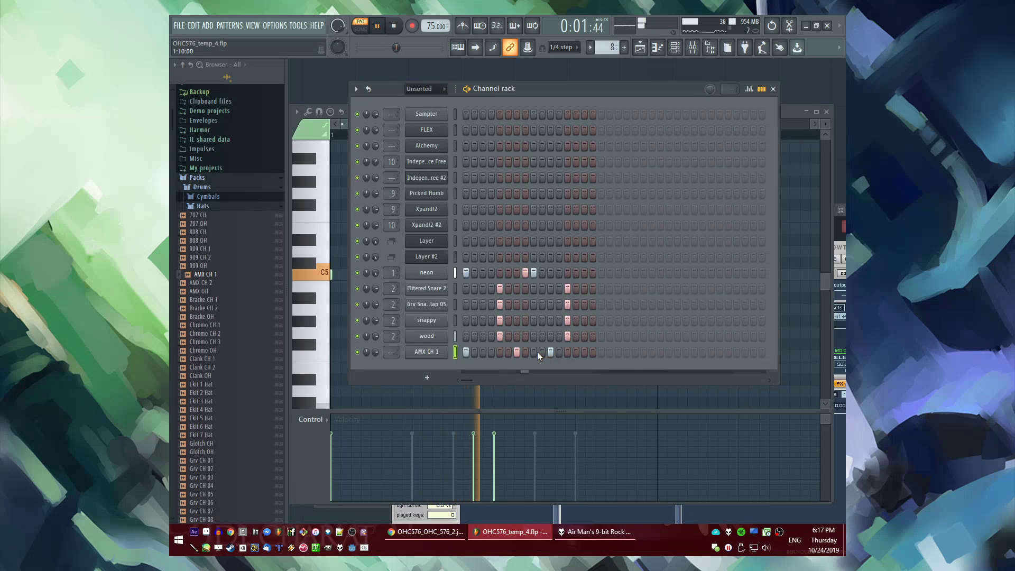
pyautogui.click(533, 353)
pyautogui.click(551, 352)
pyautogui.click(499, 352)
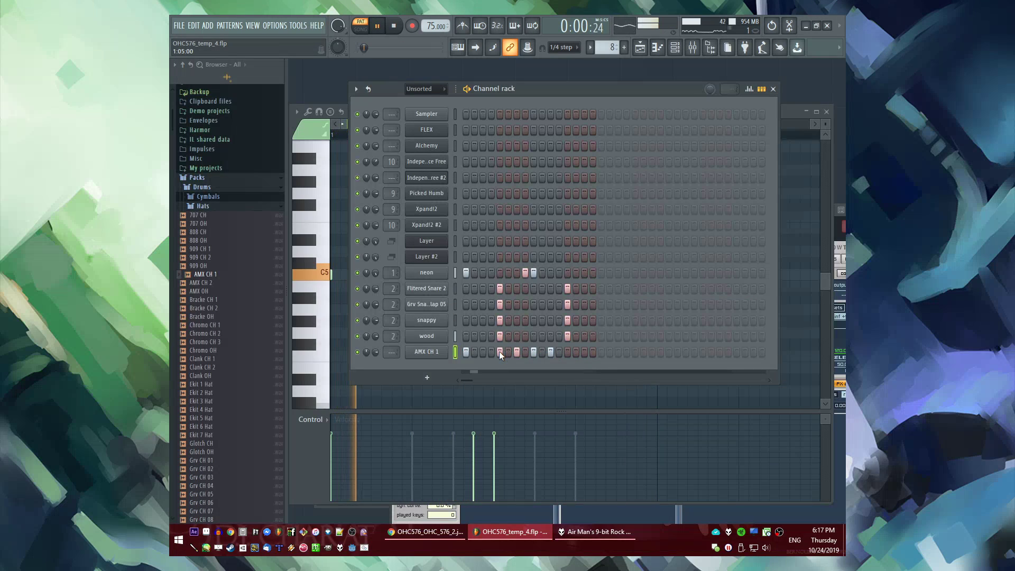
pyautogui.click(516, 352)
pyautogui.click(550, 352)
pyautogui.click(568, 352)
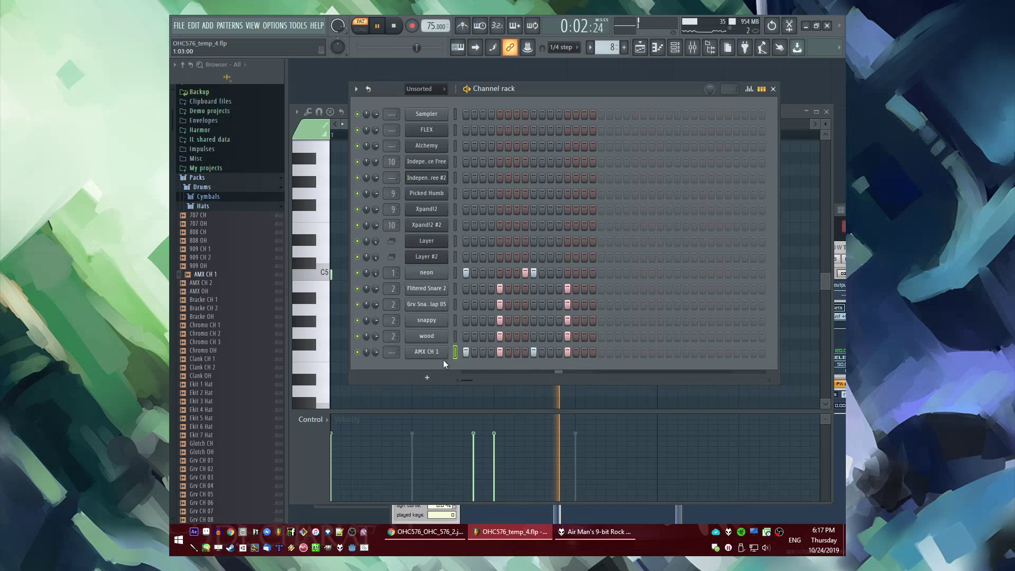
pyautogui.moveTo(391, 352)
pyautogui.mouseDown()
pyautogui.moveTo(391, 341)
pyautogui.moveTo(375, 359)
pyautogui.mouseUp()
# Preview other hat samples and add Linn CH as a new channel routed to mixer track 3
pyautogui.click(230, 343)
pyautogui.press('space')
pyautogui.click(210, 251)
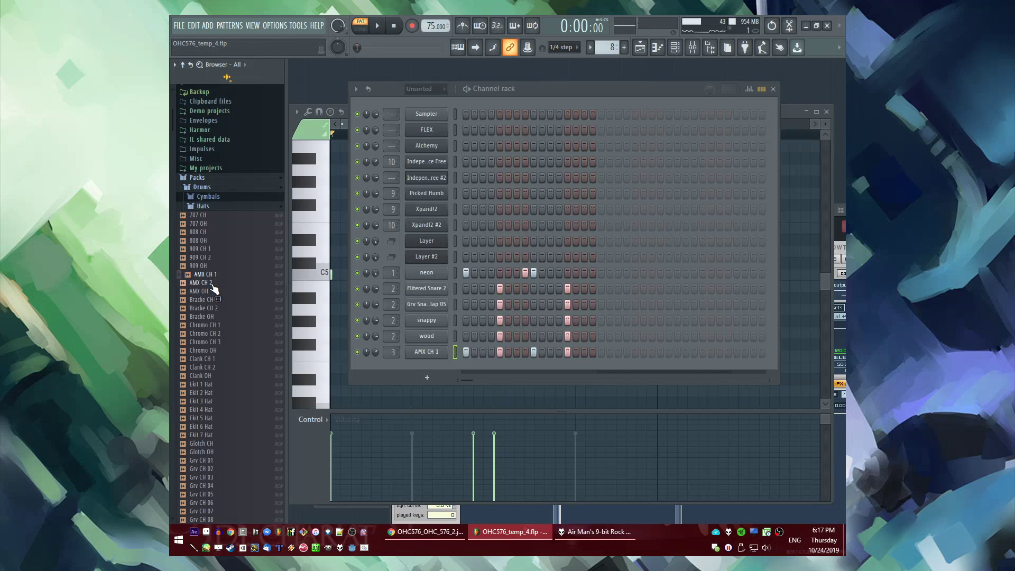
pyautogui.scroll(-10, 217, 352)
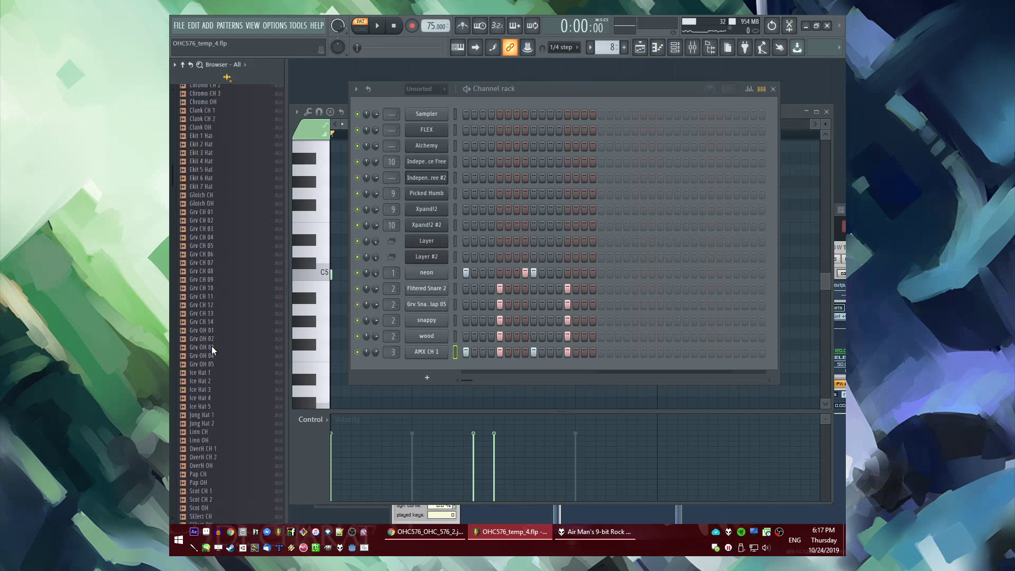
pyautogui.click(204, 351)
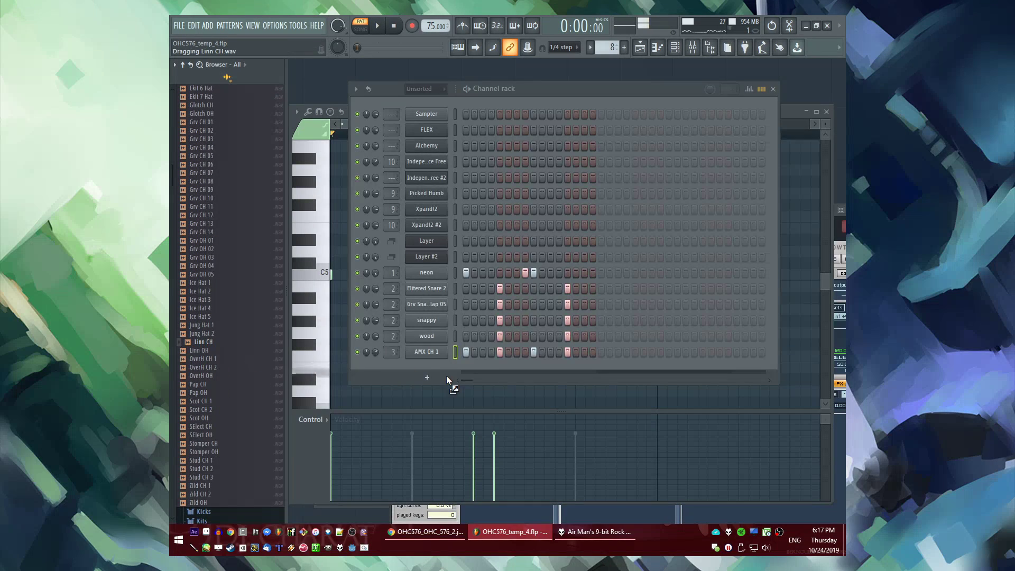
pyautogui.moveTo(446, 375); pyautogui.dragTo(392, 378)
# Program Linn CH hits on steps 3, 7, 11 and 15 while Pattern 8 plays
pyautogui.press('space')
pyautogui.click(518, 370)
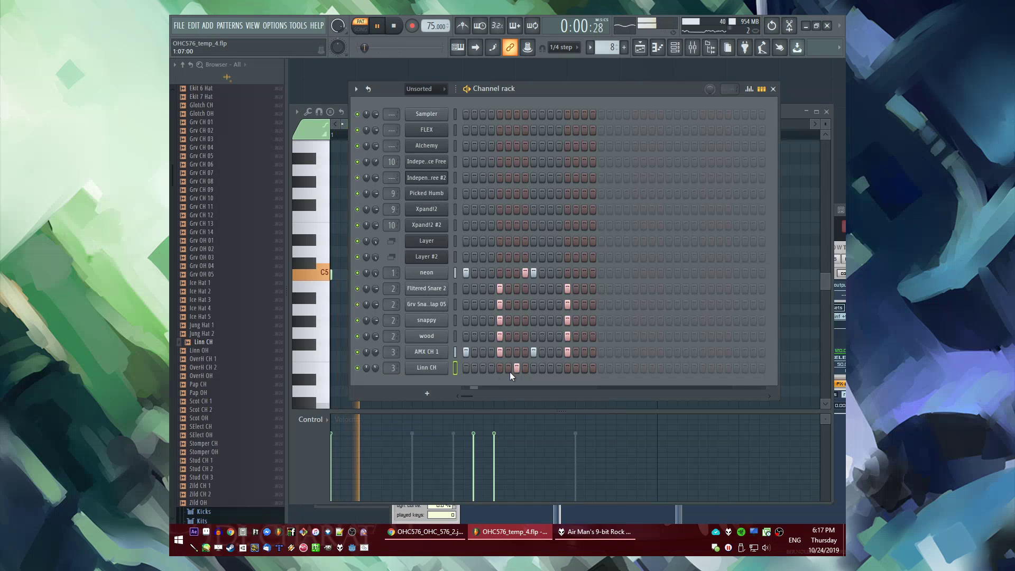
pyautogui.click(551, 368)
pyautogui.click(585, 368)
pyautogui.click(483, 368)
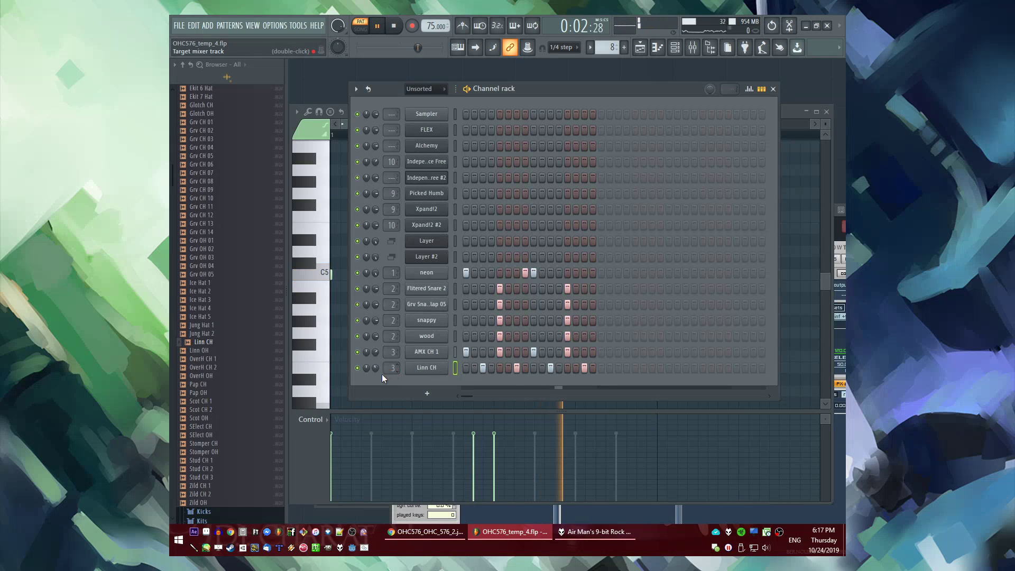
# Try moving the AMX CH 1 steps onto the Linn CH channel by cut and paste, and undo the change
pyautogui.press('space')
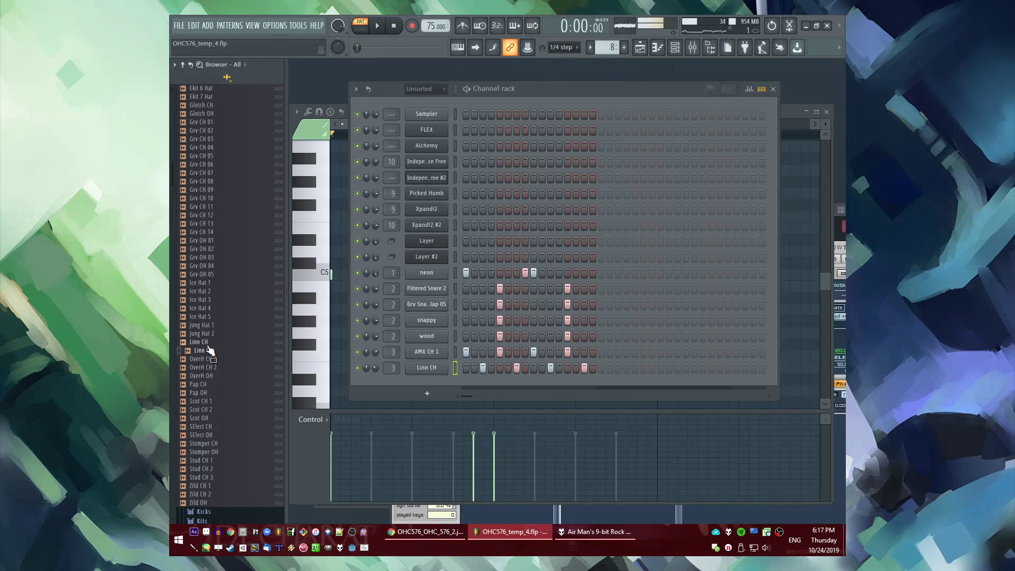
pyautogui.press('space')
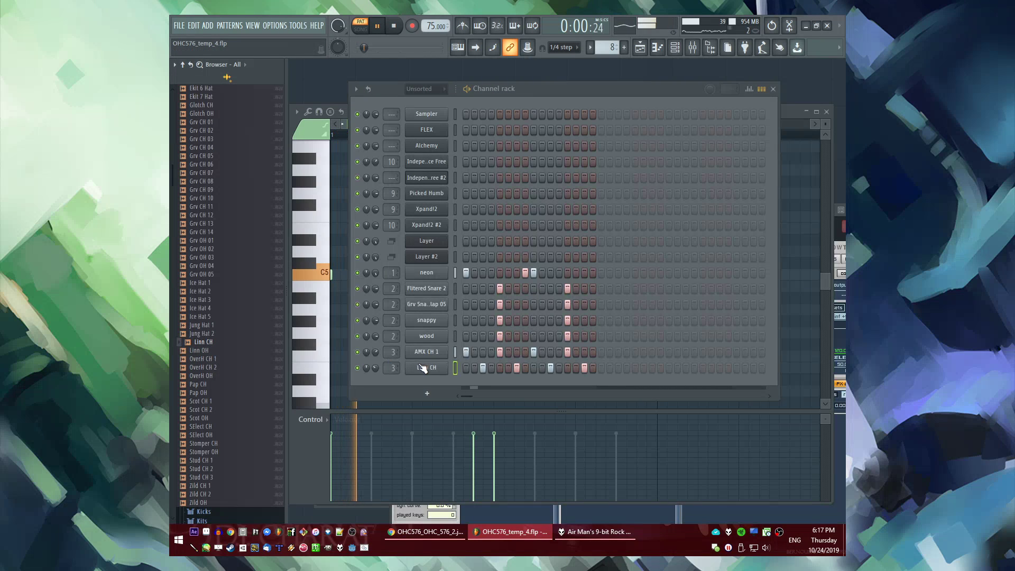
pyautogui.click(456, 353)
pyautogui.hotkey('ctrl', 'x')
pyautogui.click(456, 370)
pyautogui.hotkey('ctrl', 'v')
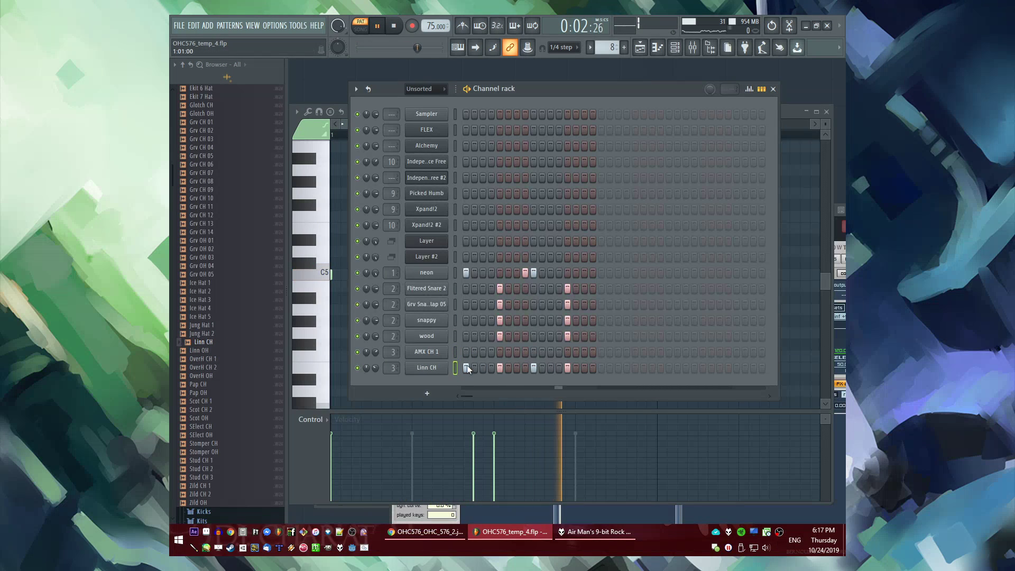
pyautogui.press('space')
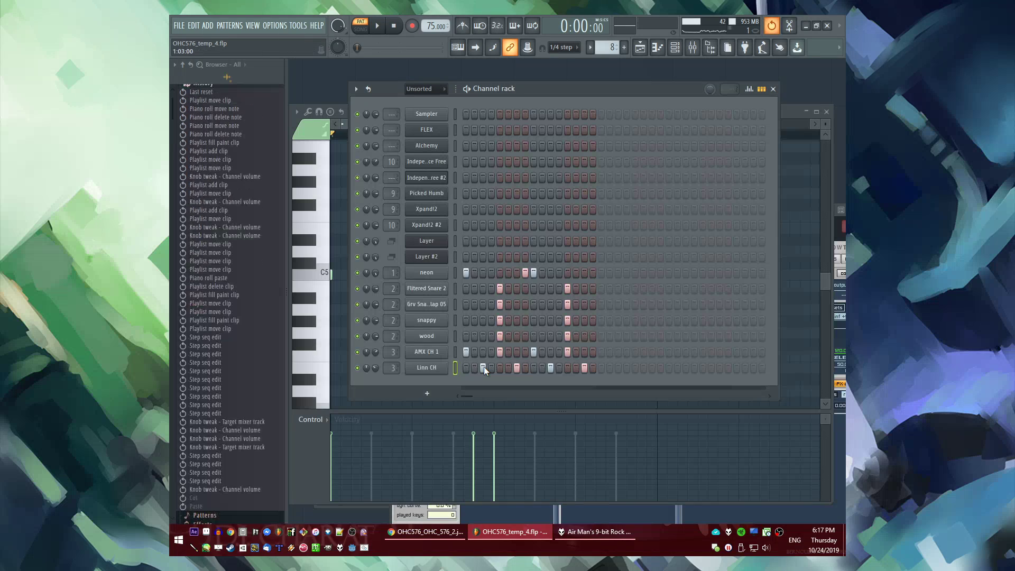
pyautogui.hotkey('ctrl', 'alt', 'z')
pyautogui.hotkey('ctrl', 'alt', 'z')
pyautogui.press('space')
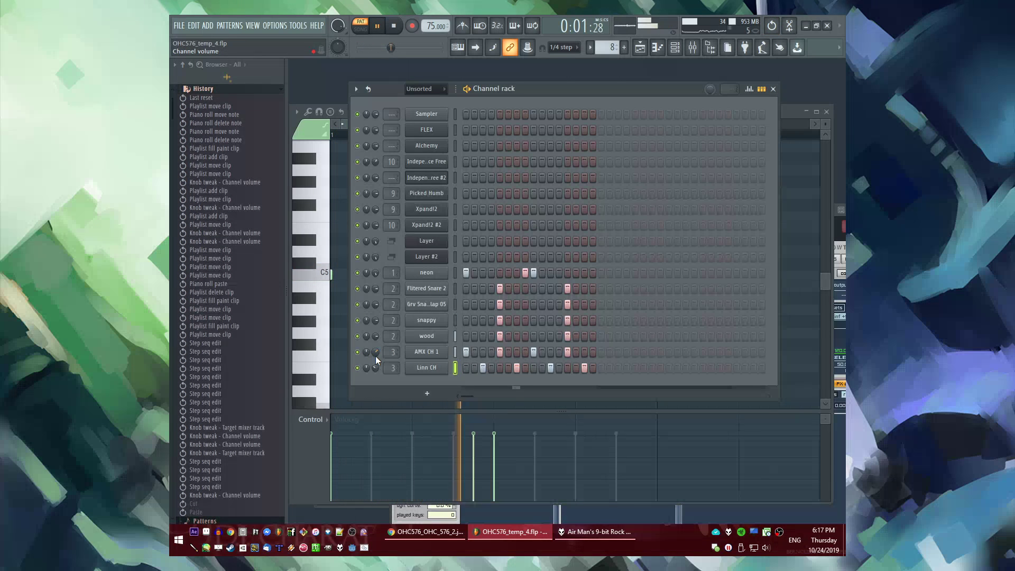
# Clear the AMX CH 1 hits on steps 1, 5 and 9 and extend Linn CH to every second step
pyautogui.click(465, 356)
pyautogui.click(497, 356)
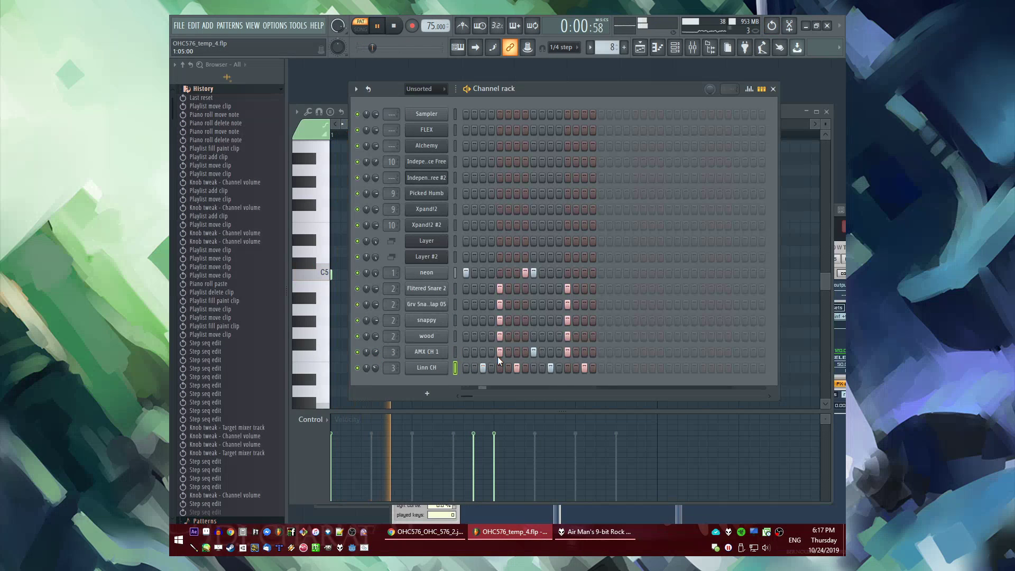
pyautogui.moveTo(500, 367); pyautogui.dragTo(459, 370)
pyautogui.click(534, 352)
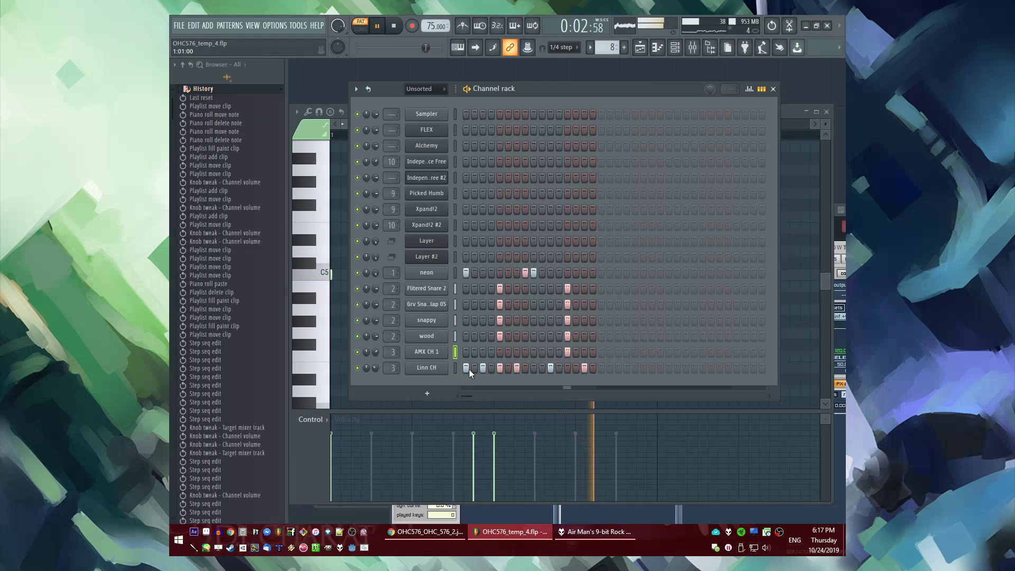
pyautogui.rightClick(447, 365)
pyautogui.click(594, 402)
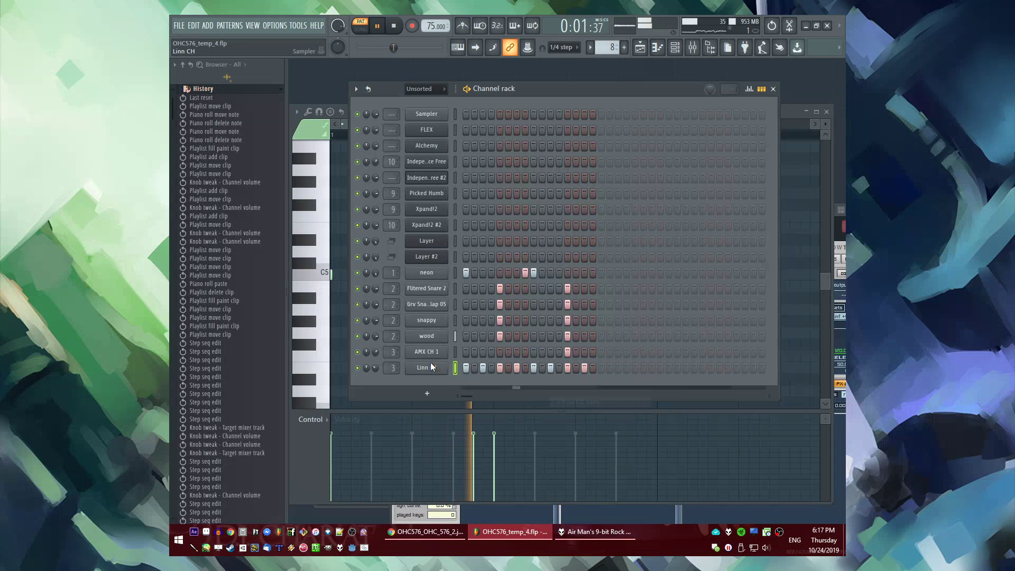
# Lower the velocity of the Linn CH notes on steps 3, 7, 11 and 15 to about 62% in the piano roll
pyautogui.rightClick(430, 364)
pyautogui.click(464, 368)
pyautogui.click(371, 450)
pyautogui.click(453, 450)
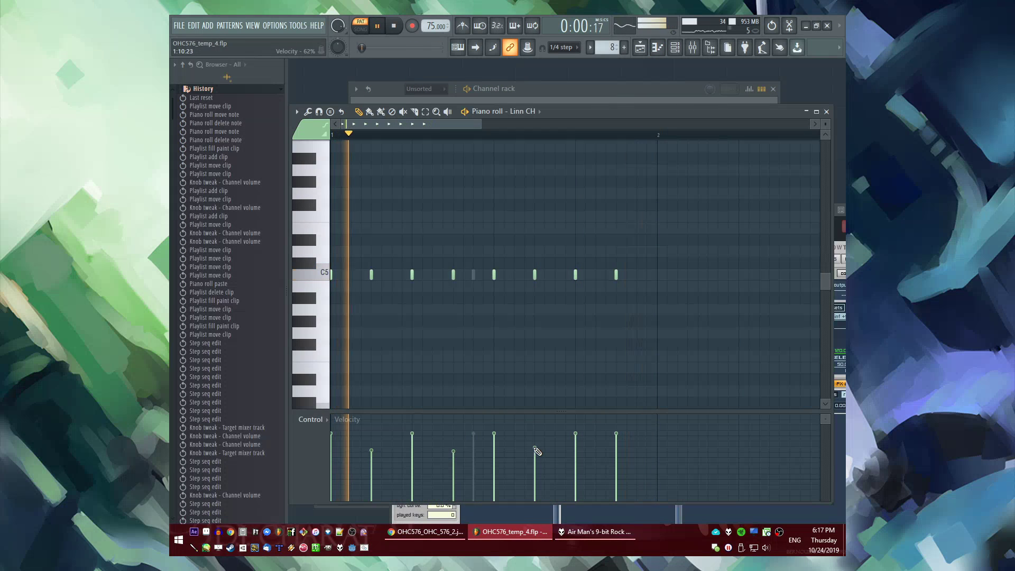
# Play the arrangement from bar 9 in song mode and check the Hats 1 and Drums 1 mixer tracks
pyautogui.press('F5')
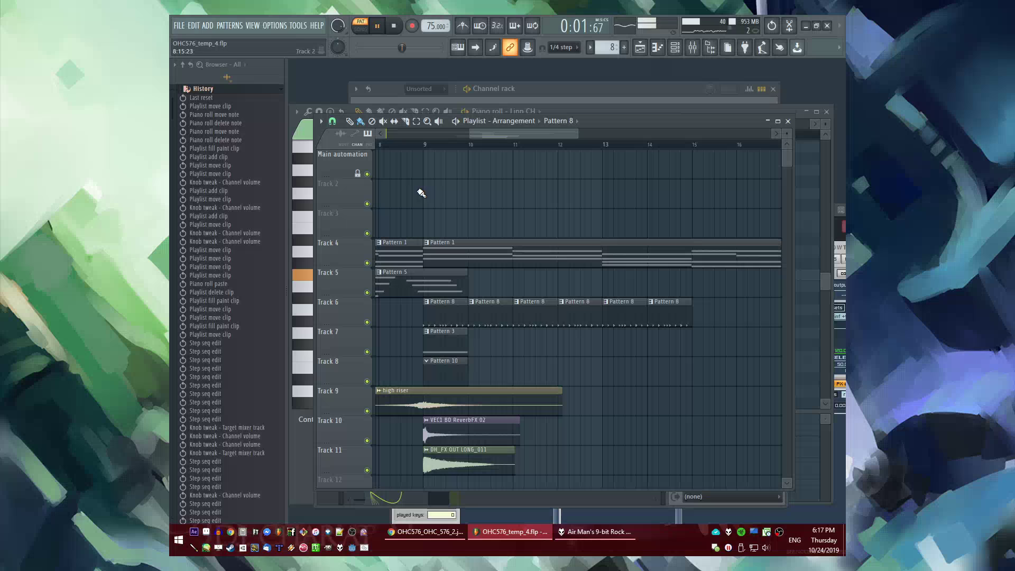
pyautogui.press('l')
pyautogui.click(425, 146)
pyautogui.scroll(2, 441, 274)
pyautogui.press('F9')
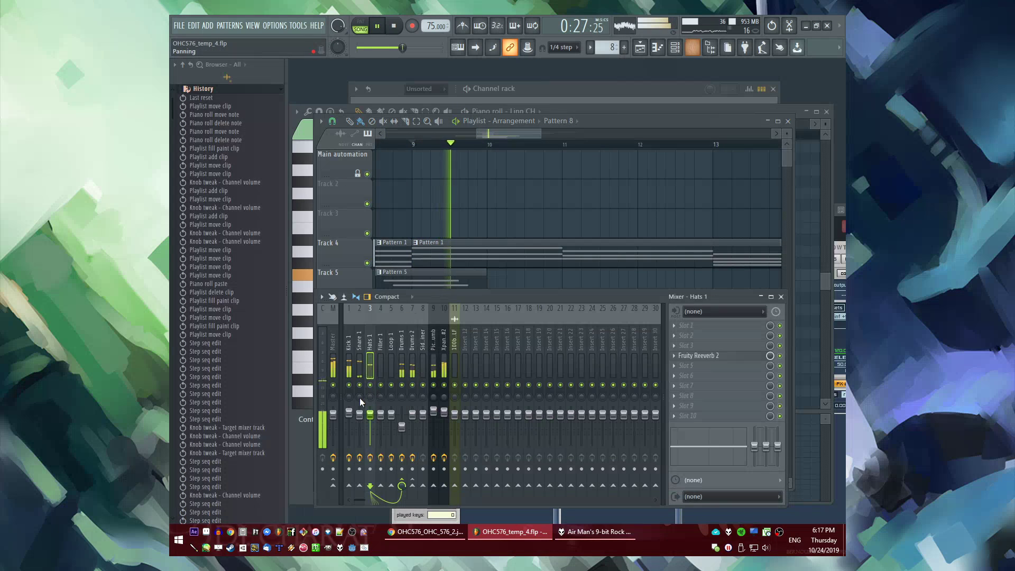
pyautogui.click(402, 402)
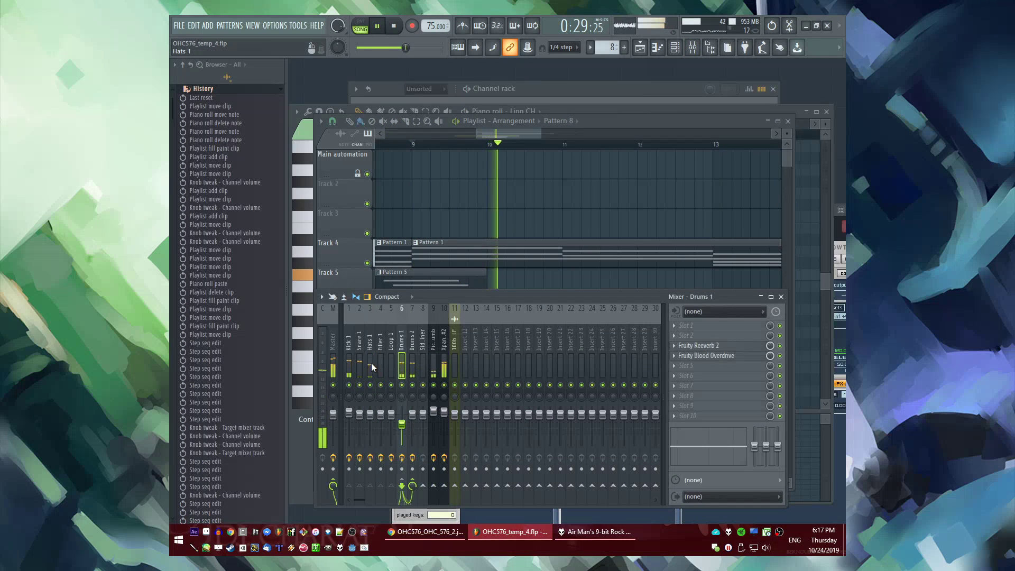
pyautogui.press('F9')
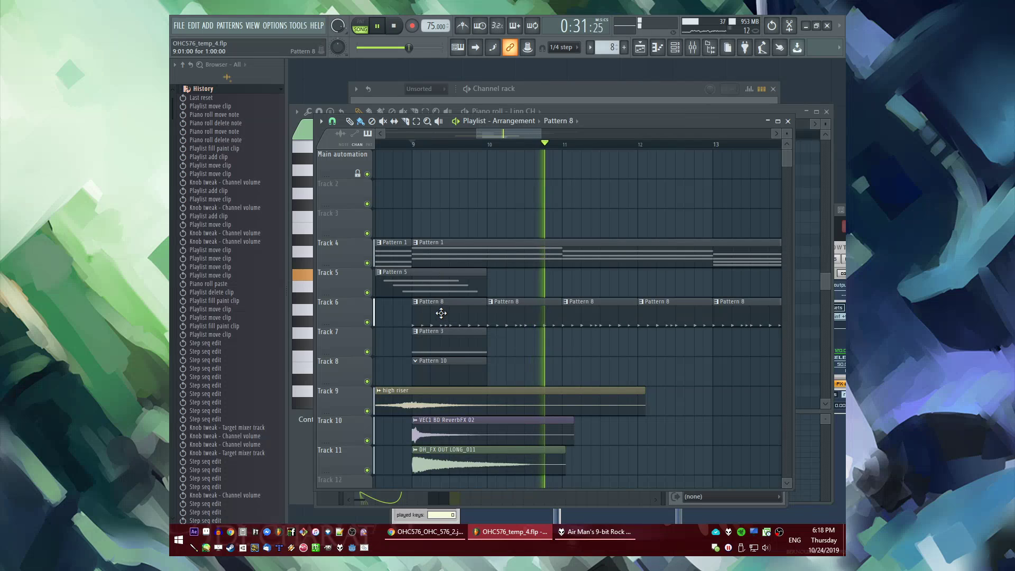
# Preview the Grv Snareclap 05 channel in the channel rack and replay the section to judge the drums
pyautogui.press('F5')
pyautogui.press('F6')
pyautogui.press('space')
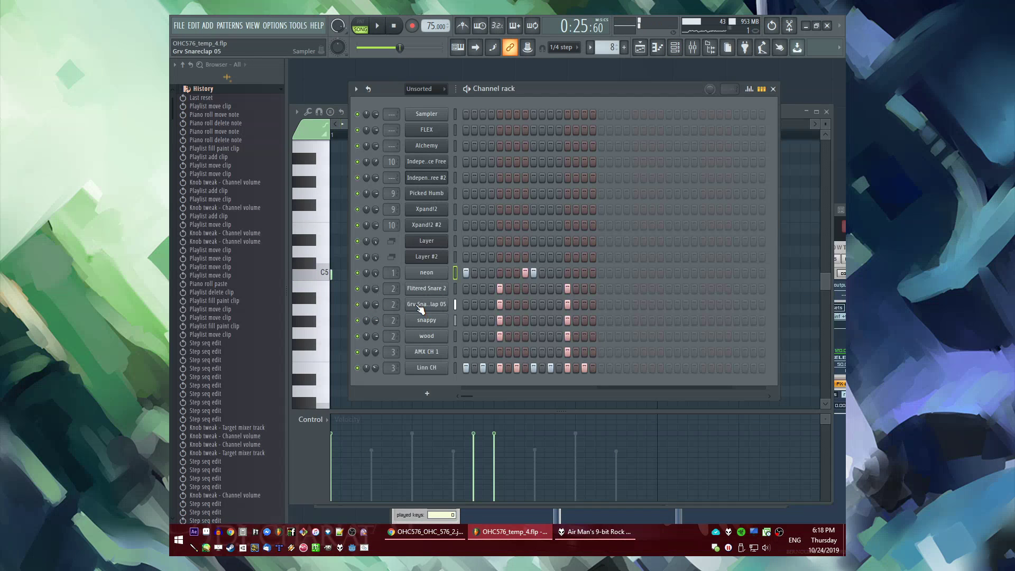
pyautogui.press('space')
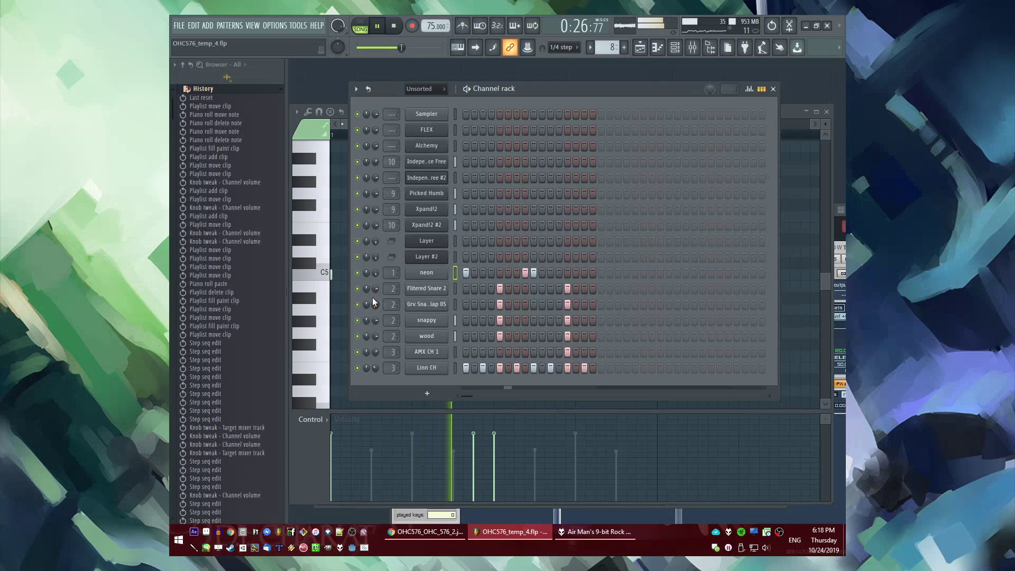
# Stop playback and revert the project history to before Pattern 8 was repeated and the hat steps were programmed
pyautogui.press('space')
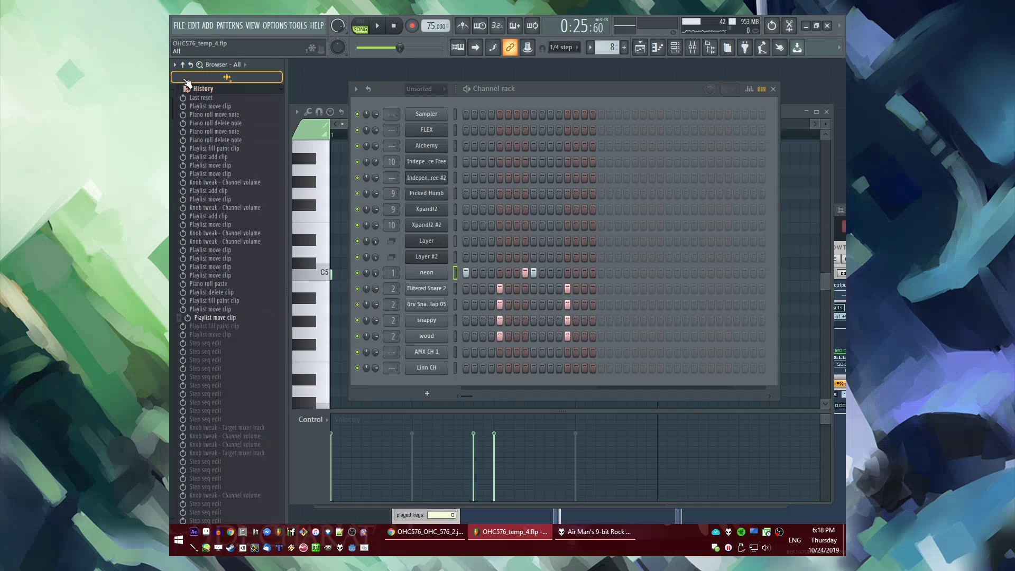
pyautogui.click(190, 65)
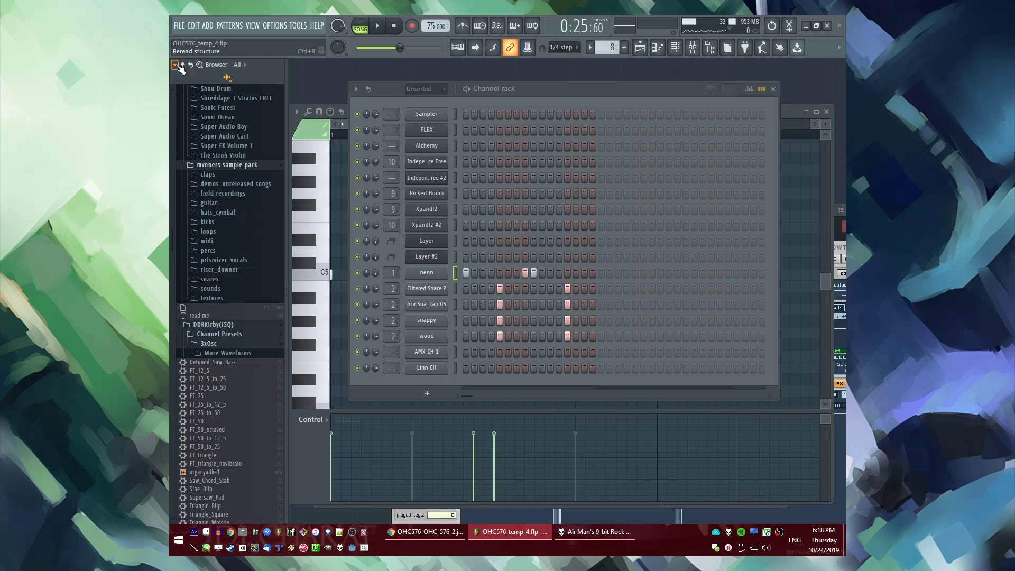
# Restore the project history to its most recent channel volume change and play the section
pyautogui.click(177, 65)
pyautogui.click(194, 25)
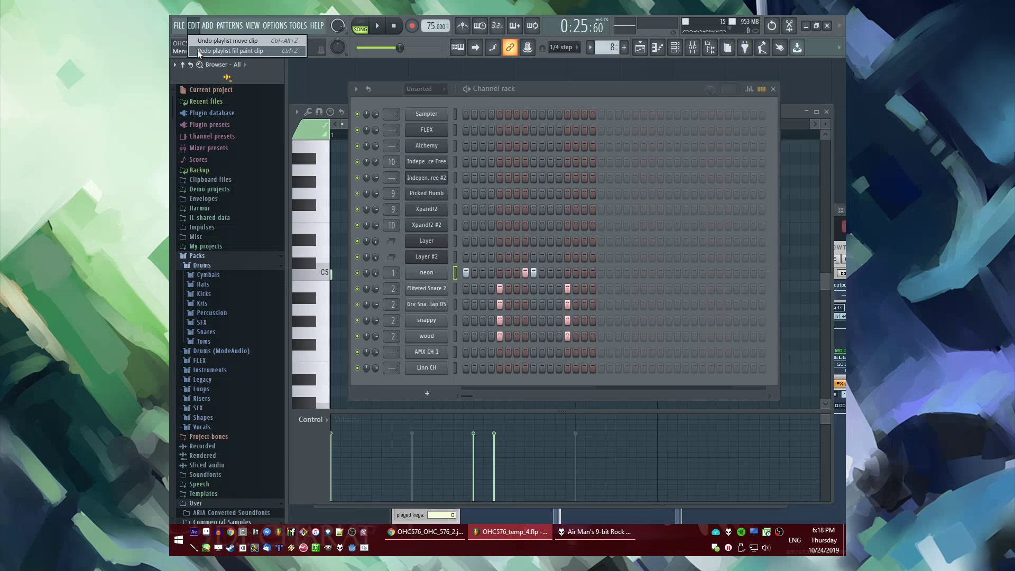
pyautogui.click(198, 50)
pyautogui.scroll(-5, 249, 367)
pyautogui.scroll(3, 236, 338)
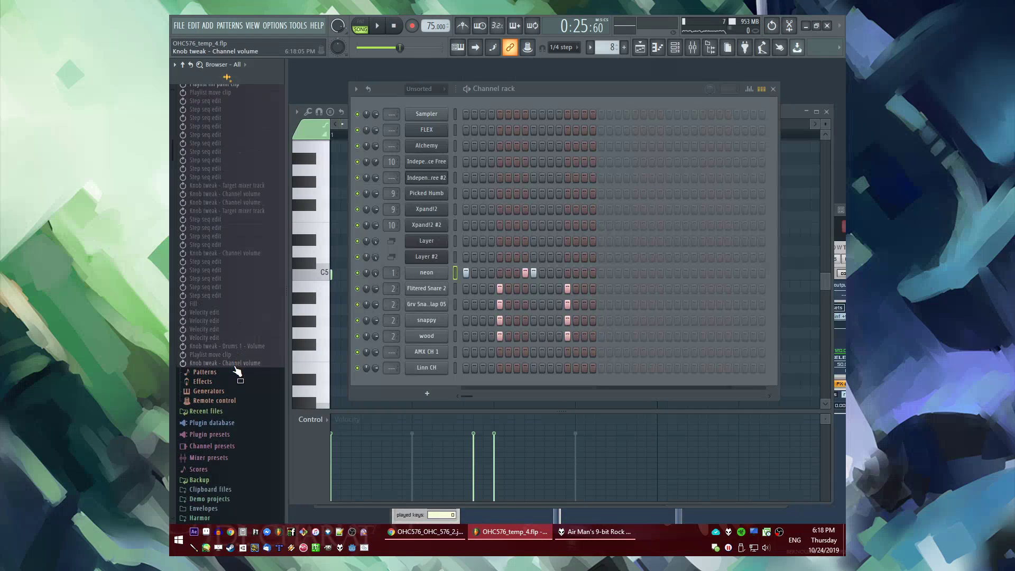
pyautogui.click(231, 363)
pyautogui.press('space')
# Browse to the mvnners sample pack's snares and stop playback to audition them
pyautogui.scroll(-3, 224, 366)
pyautogui.scroll(7, 227, 360)
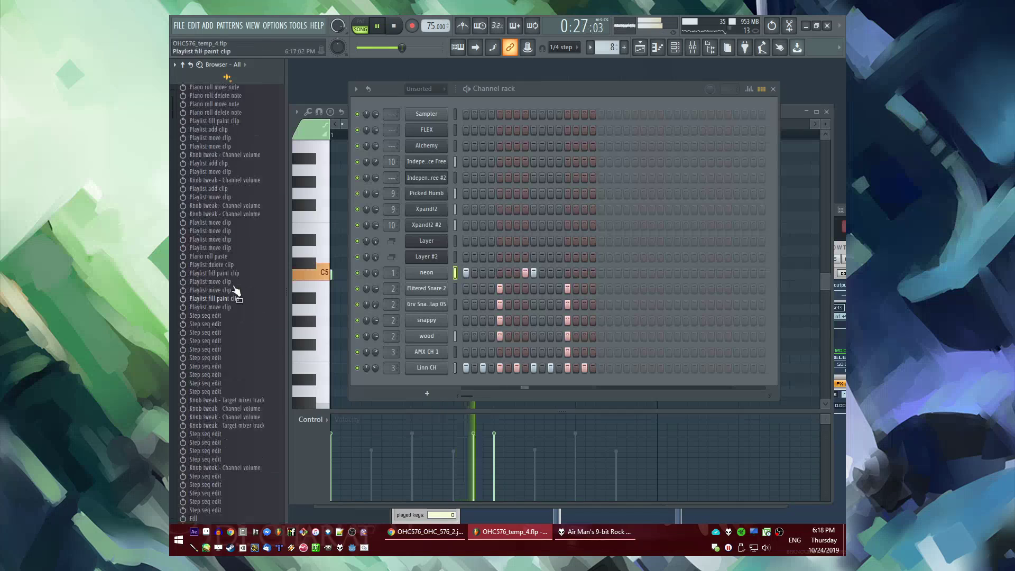
pyautogui.scroll(10, 237, 294)
pyautogui.scroll(-15, 240, 295)
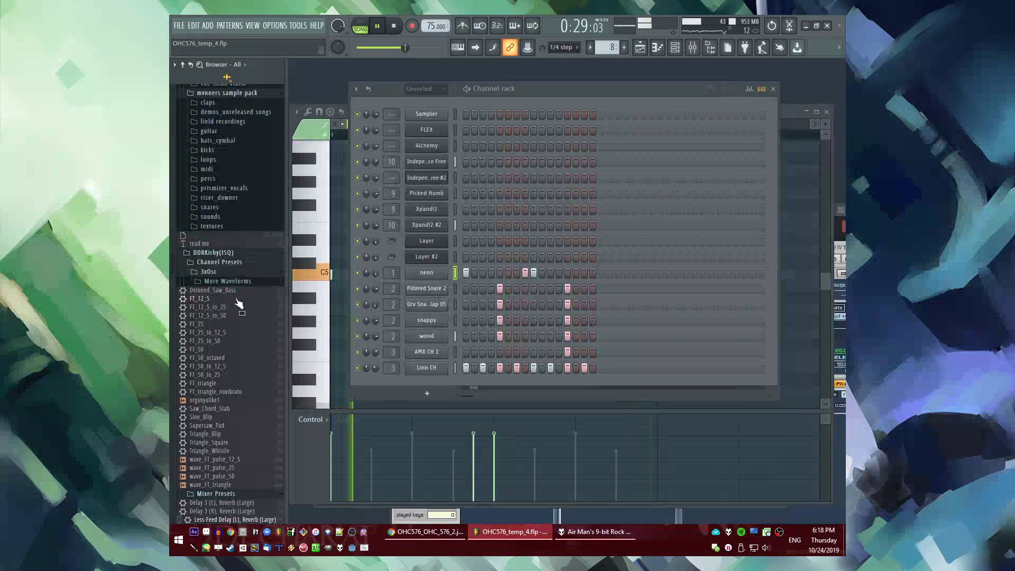
pyautogui.click(209, 207)
pyautogui.press('space')
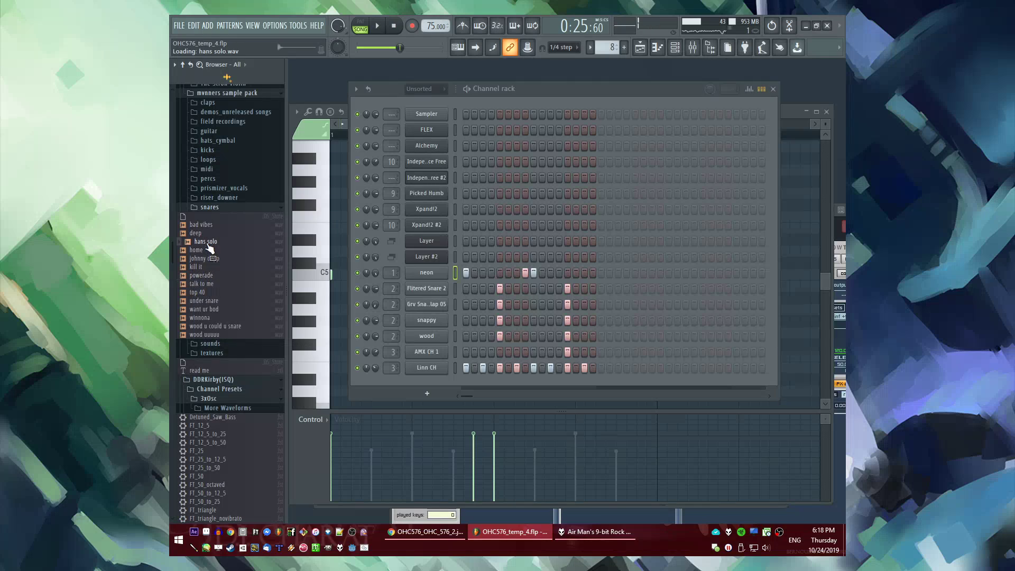
# Open the Future Bass Drum One Shots in the Braille.Audio - Futuredrum samples and audition the Percs
pyautogui.scroll(-15, 209, 247)
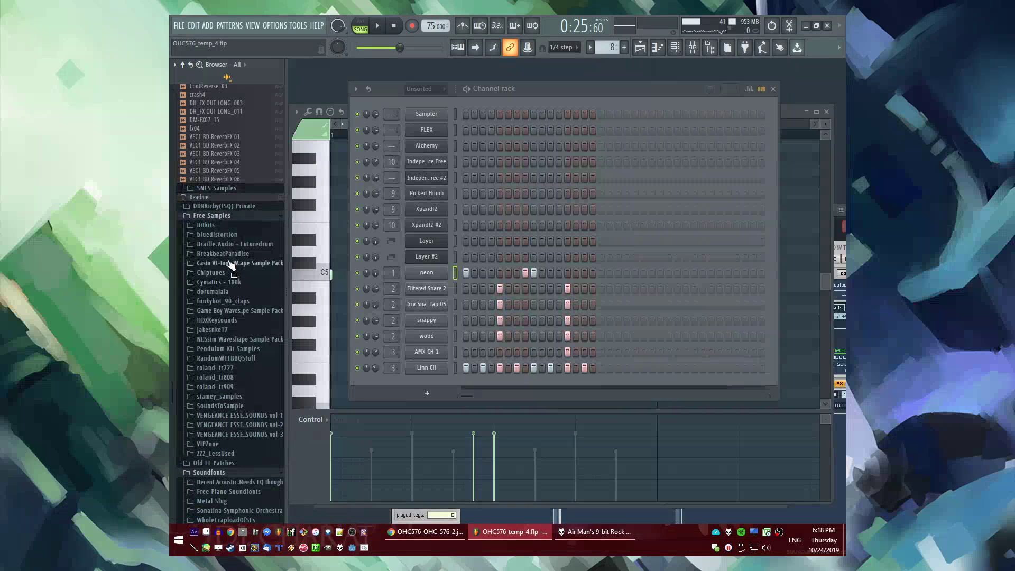
pyautogui.click(229, 253)
pyautogui.click(229, 245)
pyautogui.click(228, 255)
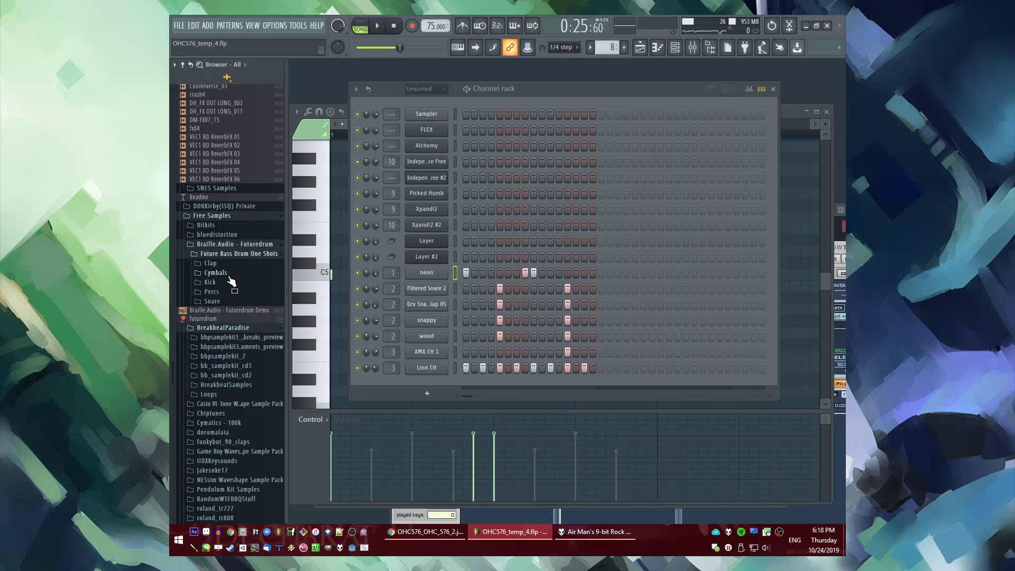
pyautogui.click(225, 293)
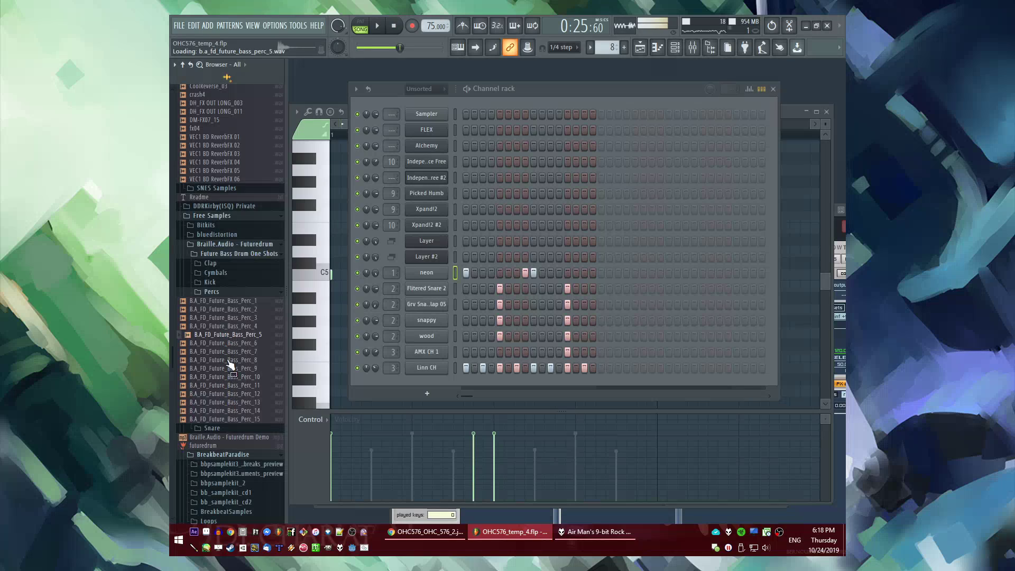
# Audition the Futuredrum snares and add B.A_FD_Future_Bass_Snare_5 as a new channel in the channel rack
pyautogui.click(233, 428)
pyautogui.scroll(-7, 233, 469)
pyautogui.click(237, 302)
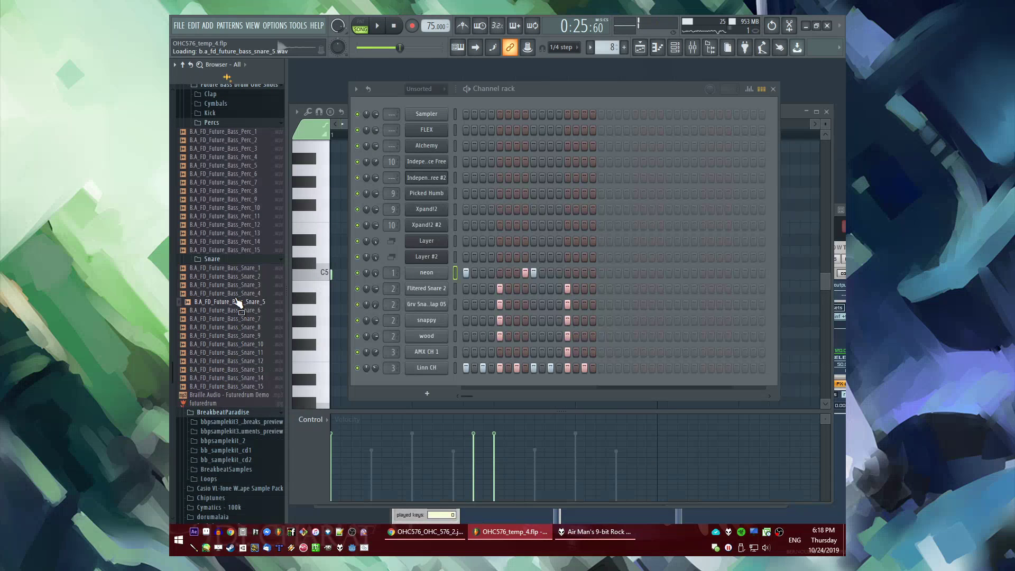
pyautogui.moveTo(449, 392); pyautogui.dragTo(449, 392)
pyautogui.moveTo(237, 302); pyautogui.dragTo(291, 338)
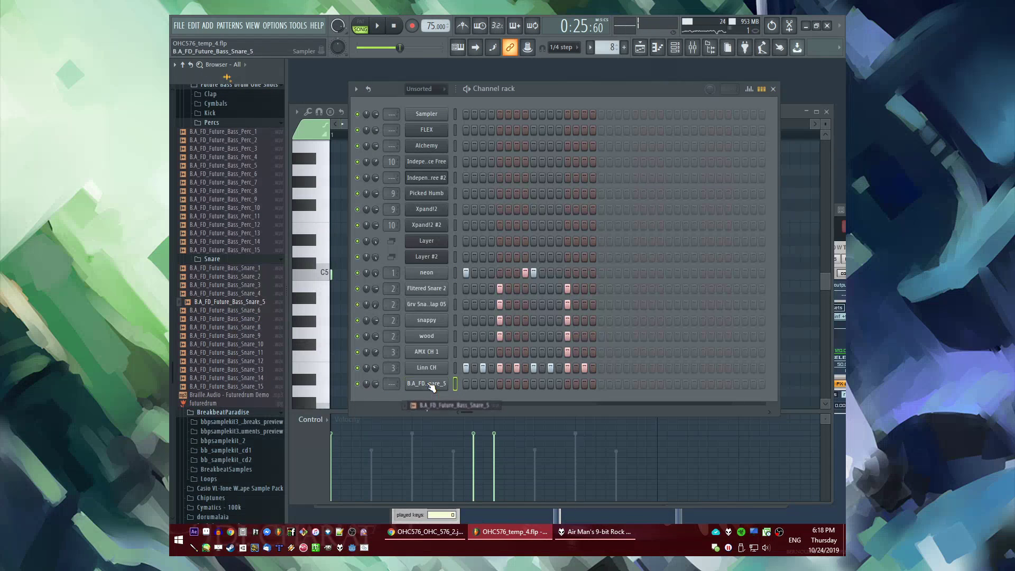
# Add B.A_FD_Future_Bass_Clap_5 from the Futuredrum Clap folder as a new channel in the channel rack
pyautogui.moveTo(255, 388); pyautogui.dragTo(227, 197)
pyautogui.click(210, 93)
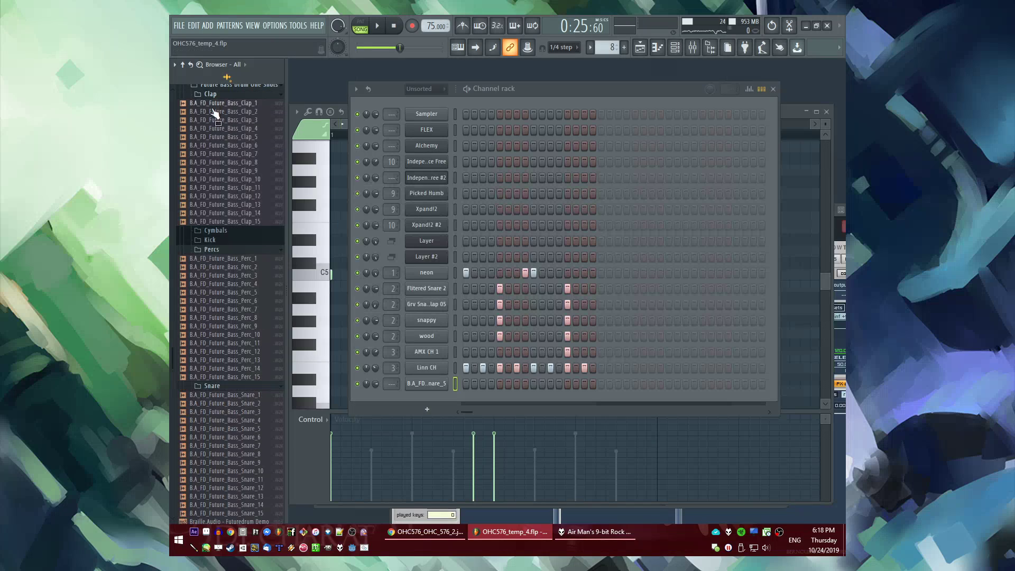
pyautogui.click(222, 196)
pyautogui.moveTo(242, 223); pyautogui.dragTo(252, 180)
pyautogui.moveTo(251, 138); pyautogui.dragTo(431, 404)
# Play the section and route the new Snare_5 and Clap_5 channels to mixer track 2, Snare 1
pyautogui.press('space')
pyautogui.press('F9')
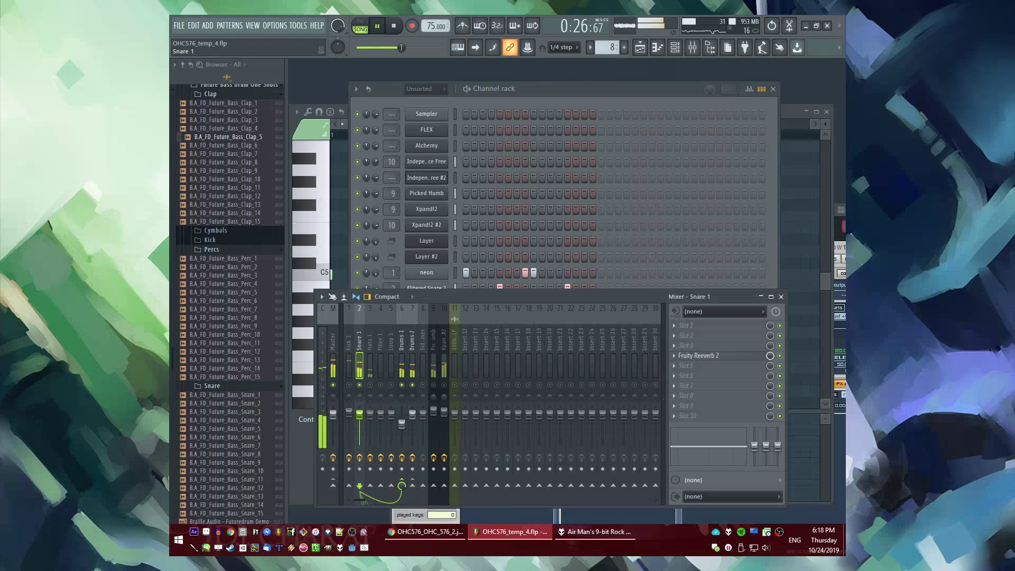
pyautogui.click(491, 92)
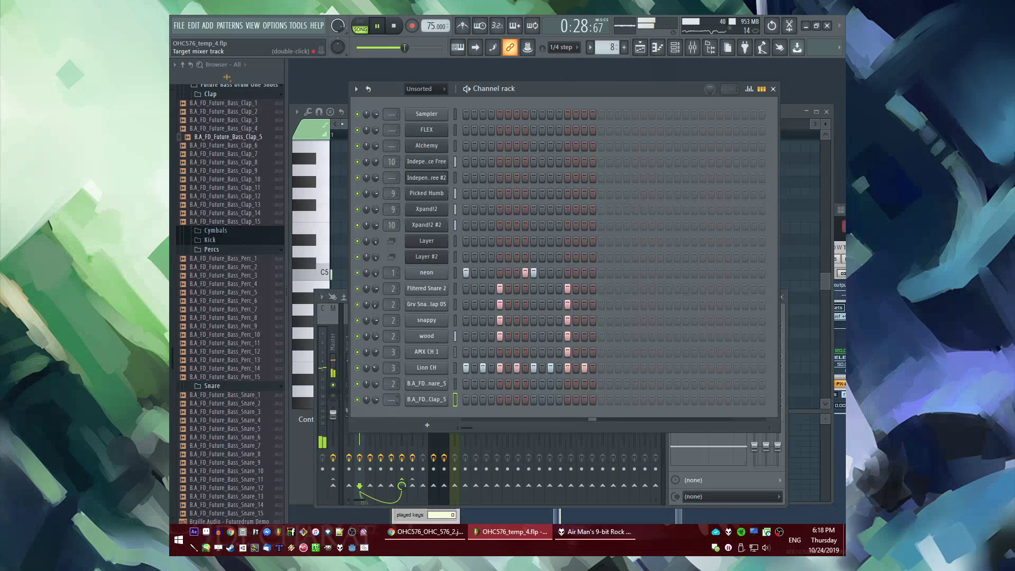
pyautogui.click(342, 362)
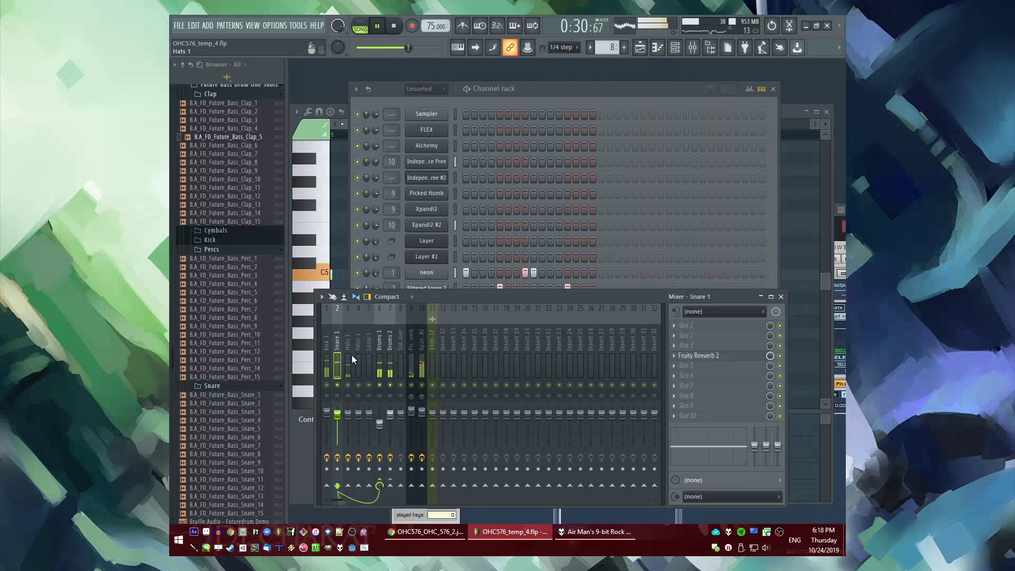
pyautogui.click(573, 91)
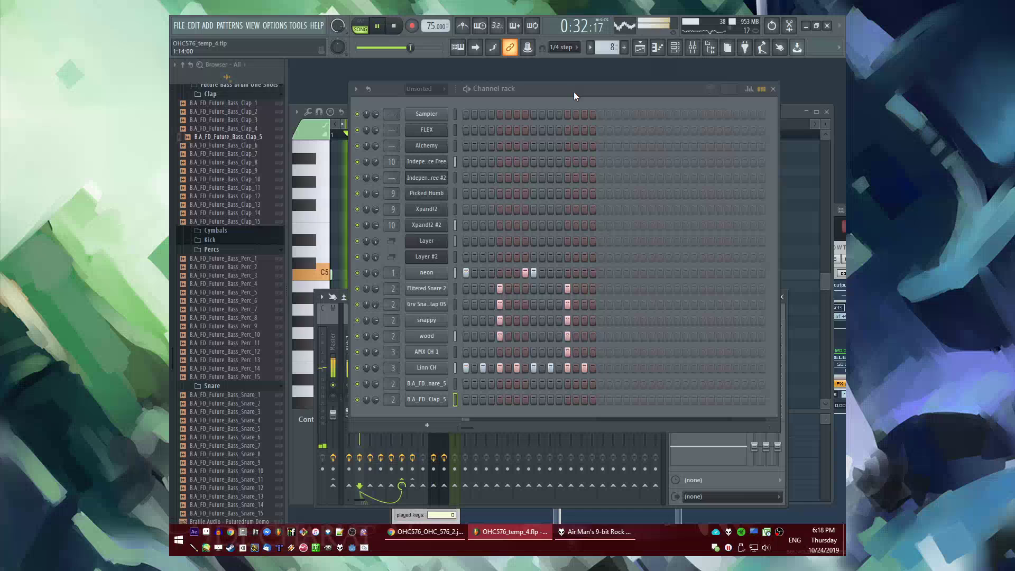
# Place Clap_5 hits on steps 5 and 13, trying the same steps on Snare_5 during playback before clearing them
pyautogui.click(498, 399)
pyautogui.click(497, 384)
pyautogui.click(564, 383)
pyautogui.click(560, 401)
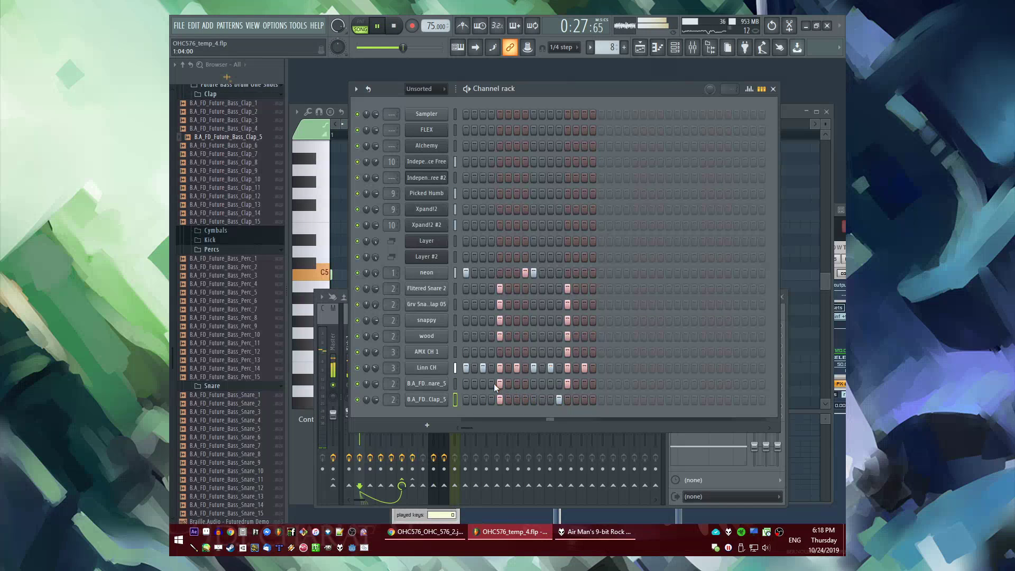
pyautogui.click(559, 400)
pyautogui.click(568, 401)
pyautogui.press('space')
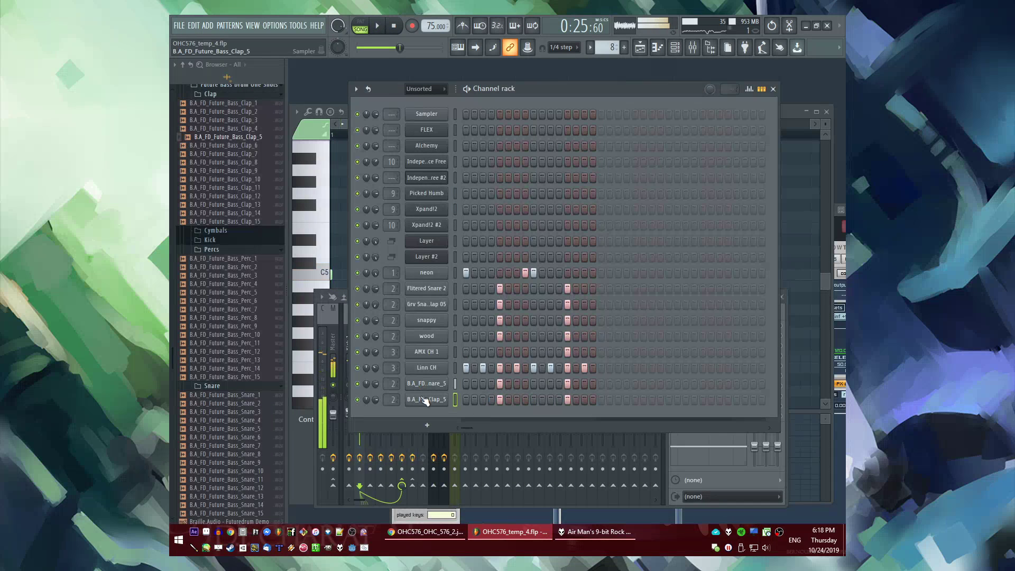
pyautogui.press('space')
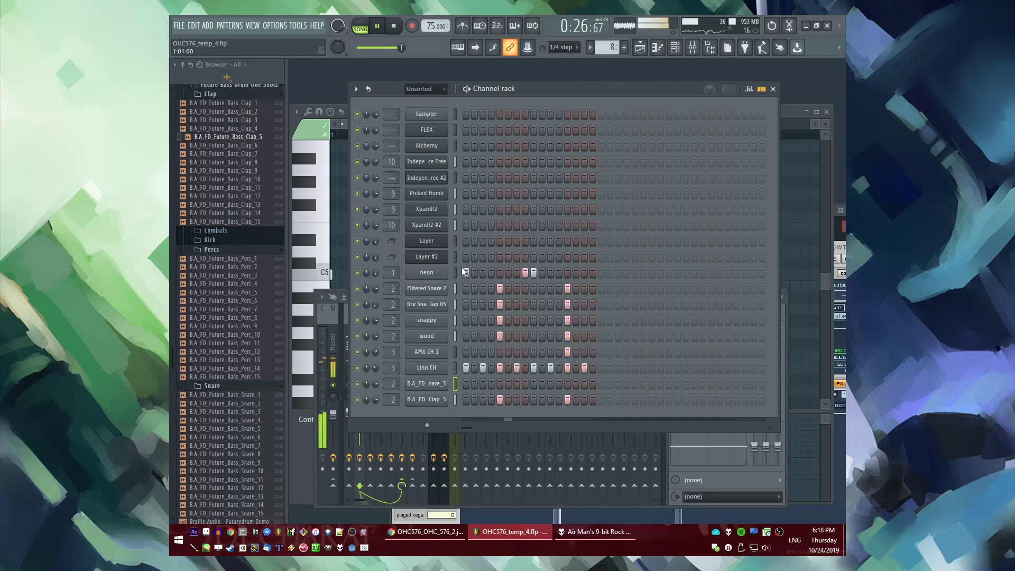
# Audition the Futuredrum Kick samples to find a kick for Pattern 8
pyautogui.scroll(6, 235, 367)
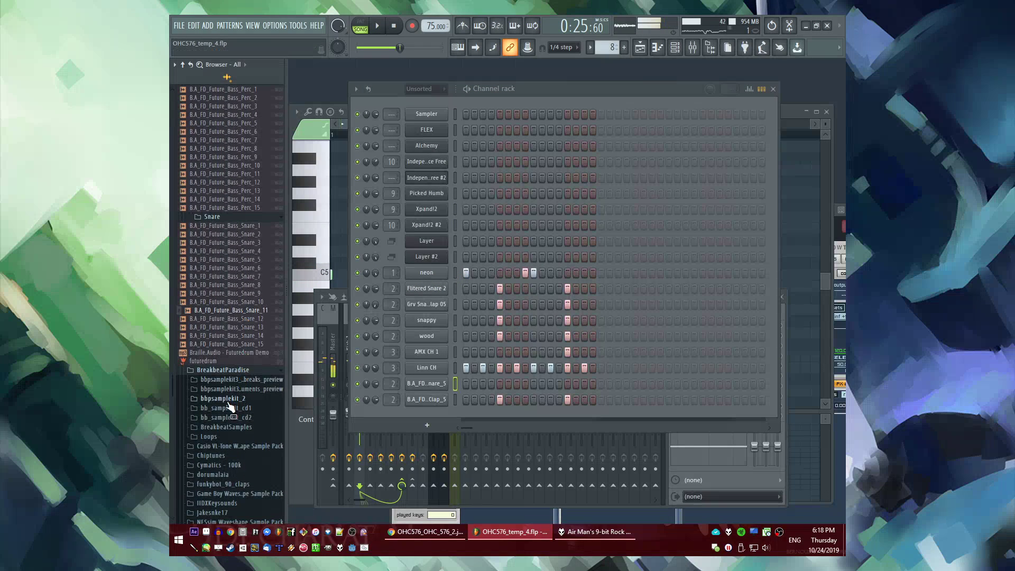
pyautogui.click(213, 263)
pyautogui.click(216, 283)
pyautogui.click(224, 316)
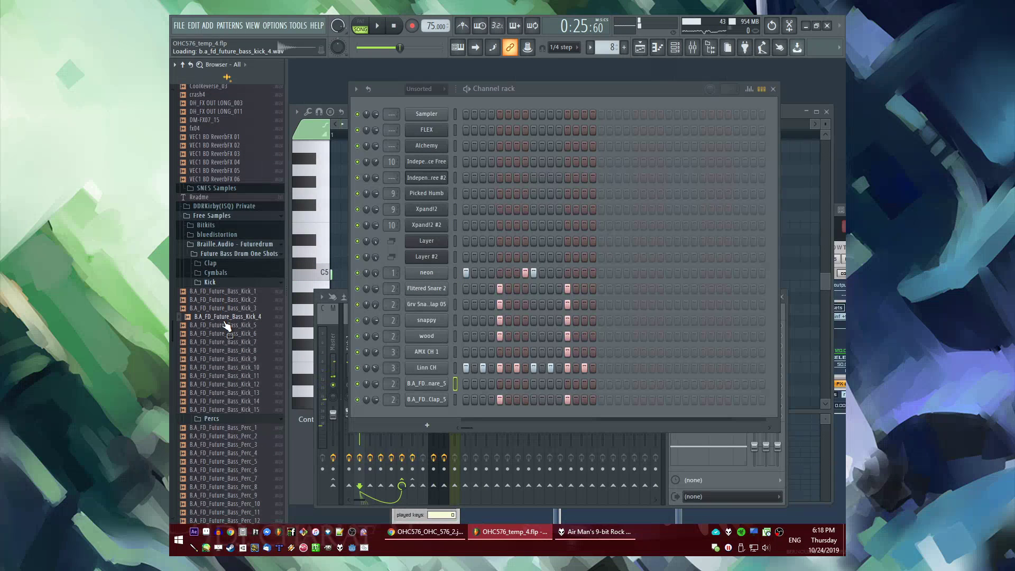
pyautogui.click(229, 359)
pyautogui.click(233, 393)
pyautogui.click(242, 302)
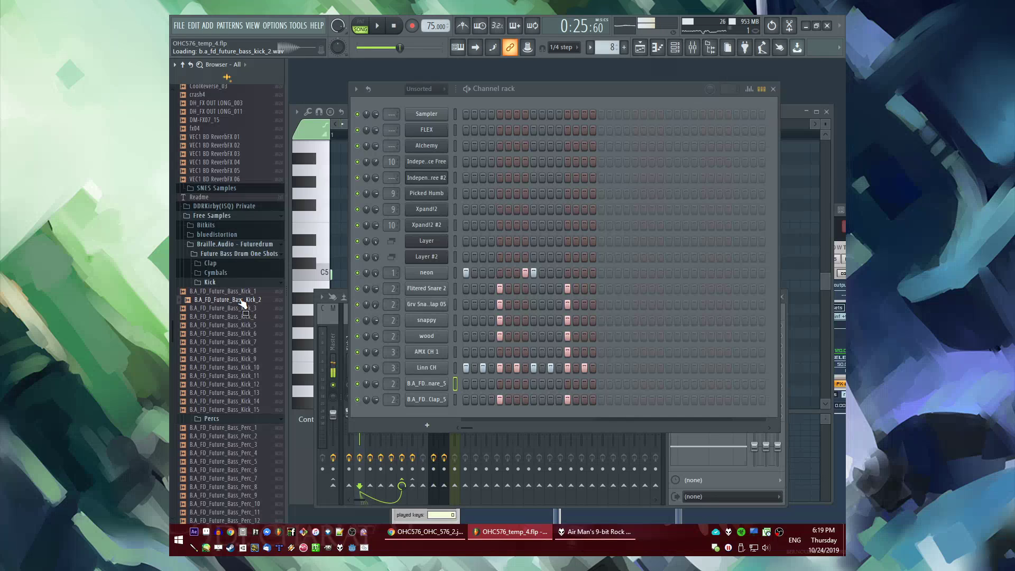
pyautogui.click(238, 294)
pyautogui.click(241, 335)
# Add B.A_FD_Future_Bass_Kick_1 to the channel rack on mixer track 1, with hits on steps 1, 8 and 9
pyautogui.moveTo(238, 293); pyautogui.dragTo(315, 347)
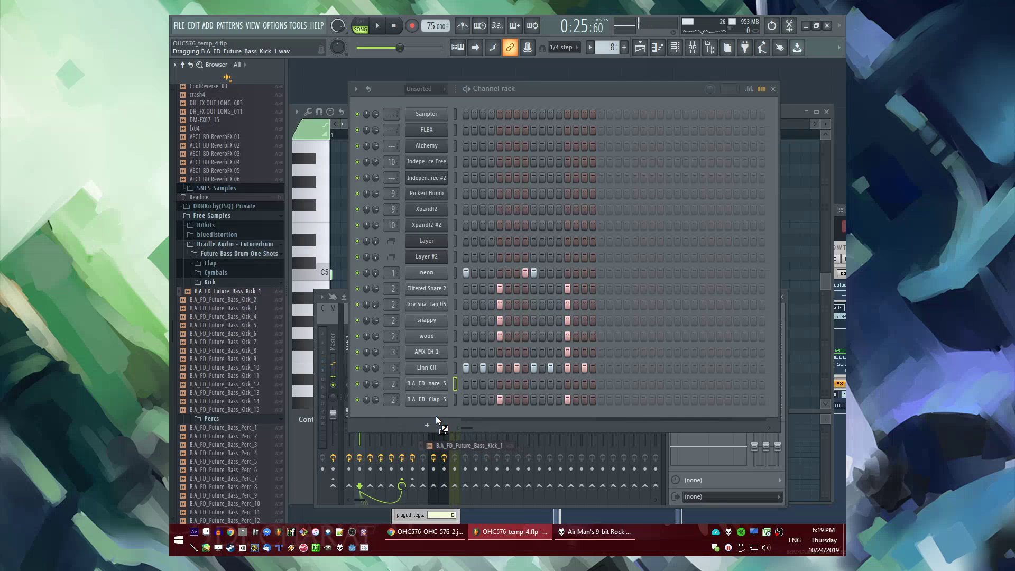
pyautogui.moveTo(435, 415); pyautogui.dragTo(465, 414)
pyautogui.press('space')
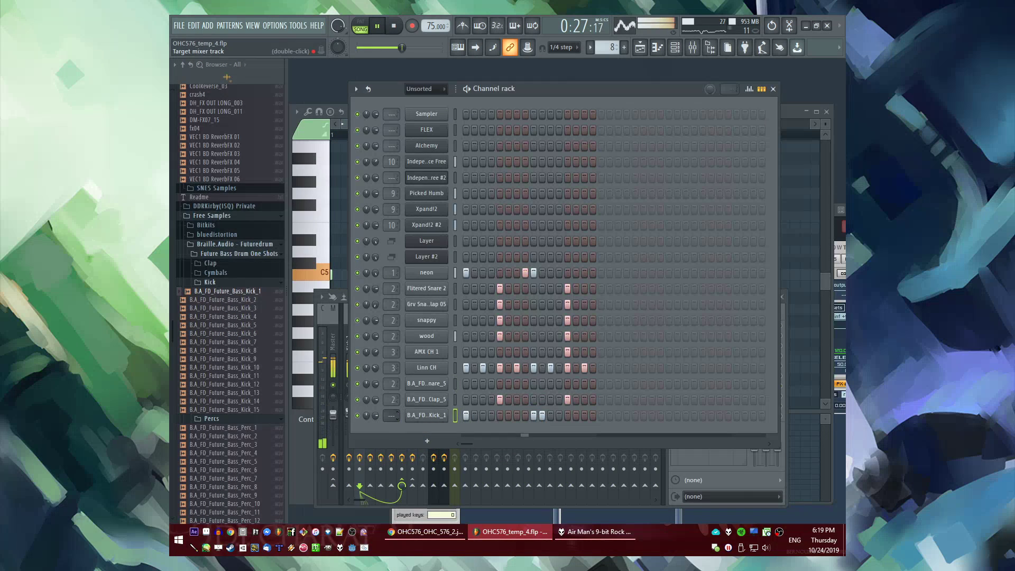
pyautogui.moveTo(391, 416); pyautogui.dragTo(391, 411)
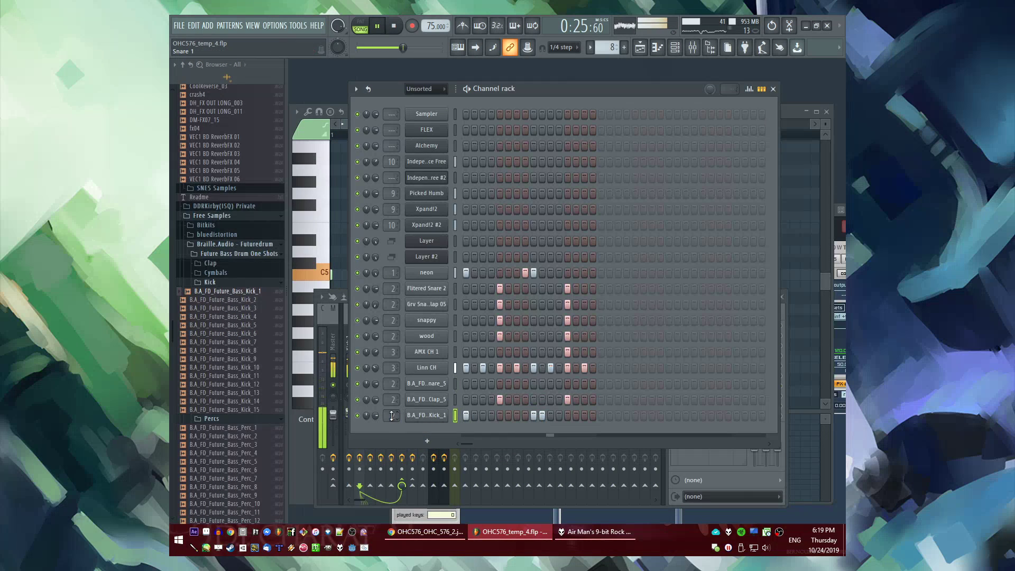
pyautogui.click(525, 416)
pyautogui.click(542, 415)
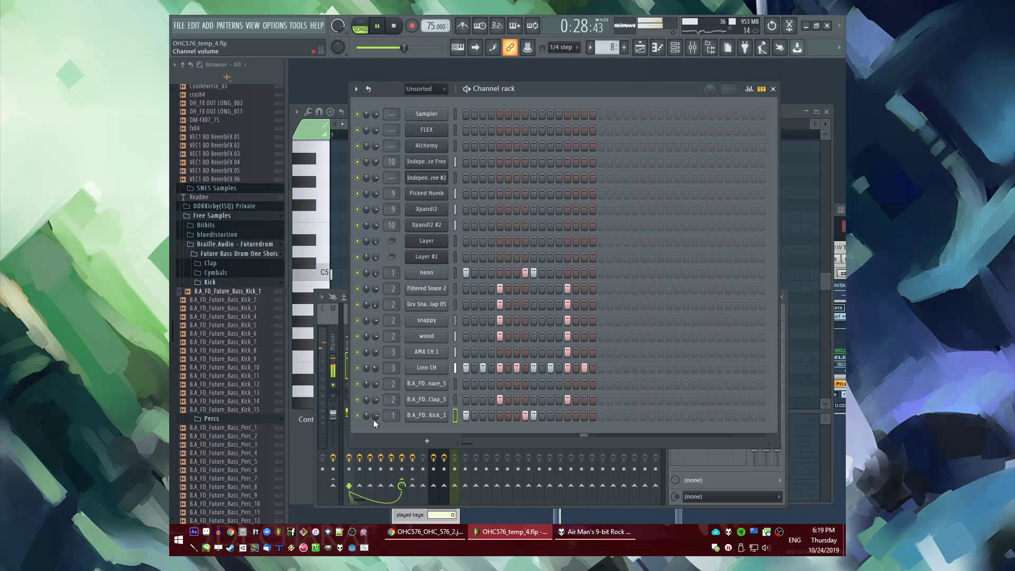
# Replace the Kick_1 hits with a Grv Kick 20 channel from the Kicks pack, on mixer track 1 with steps 1, 8 and 9
pyautogui.scroll(-15, 249, 370)
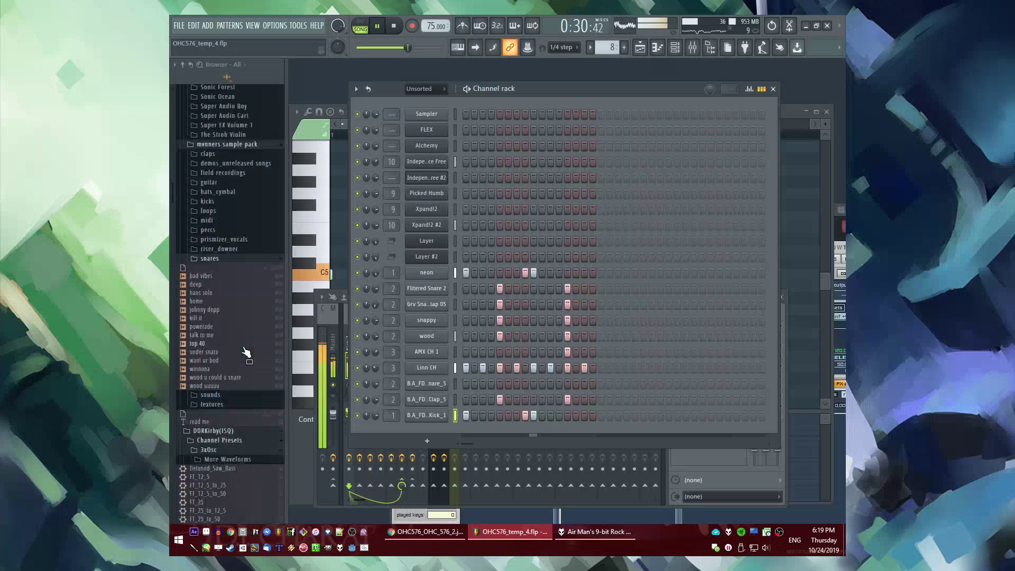
pyautogui.scroll(11, 243, 347)
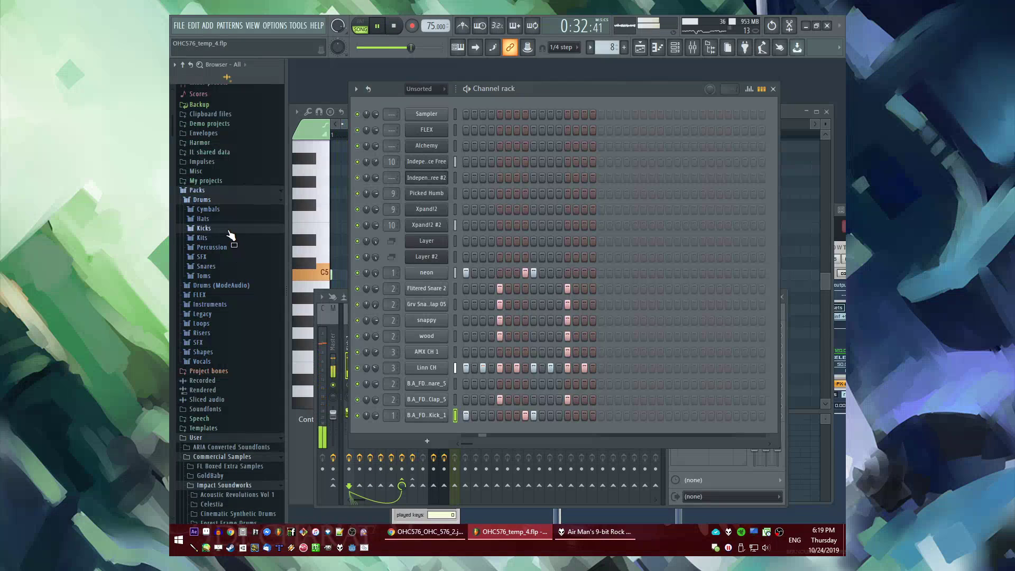
pyautogui.click(227, 229)
pyautogui.press('space')
pyautogui.click(232, 331)
pyautogui.scroll(-5, 228, 442)
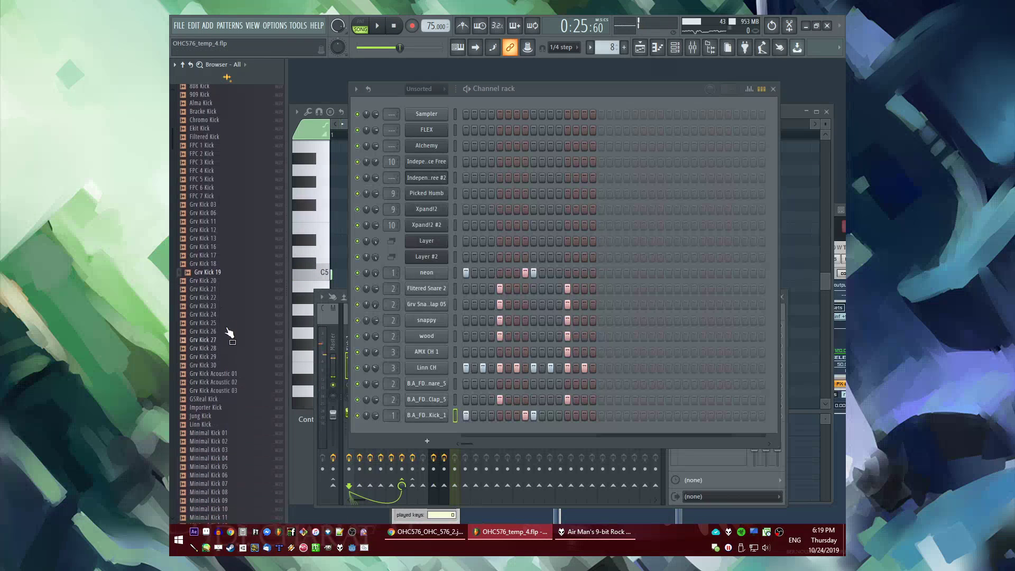
pyautogui.click(221, 279)
pyautogui.moveTo(427, 423); pyautogui.dragTo(391, 427)
pyautogui.press('space')
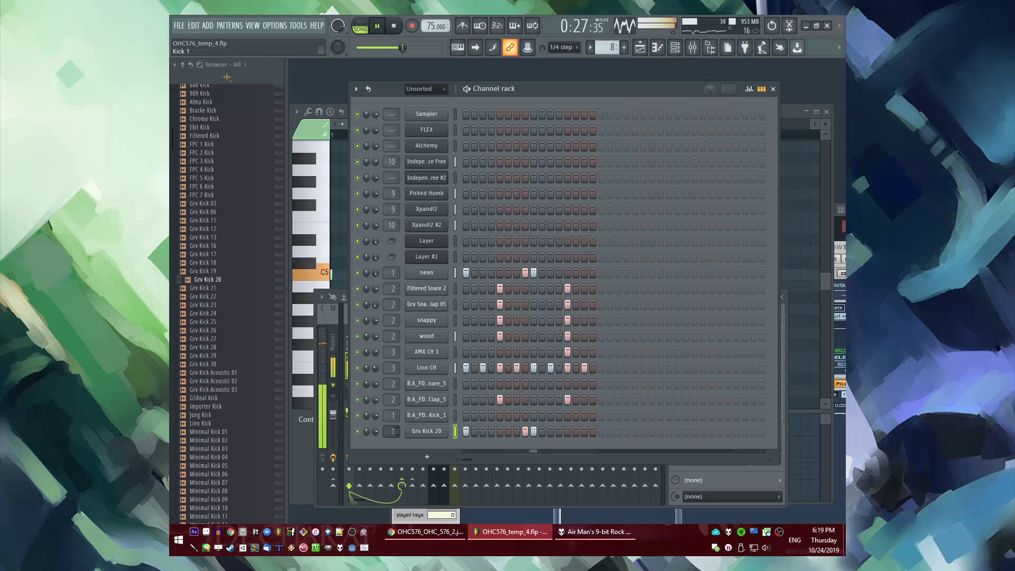
# Reset the neon channel's volume to 78% and try its steps on the Kick_1 channel before moving them back
pyautogui.keyDown('alt'); pyautogui.click(375, 272); pyautogui.keyUp('alt')
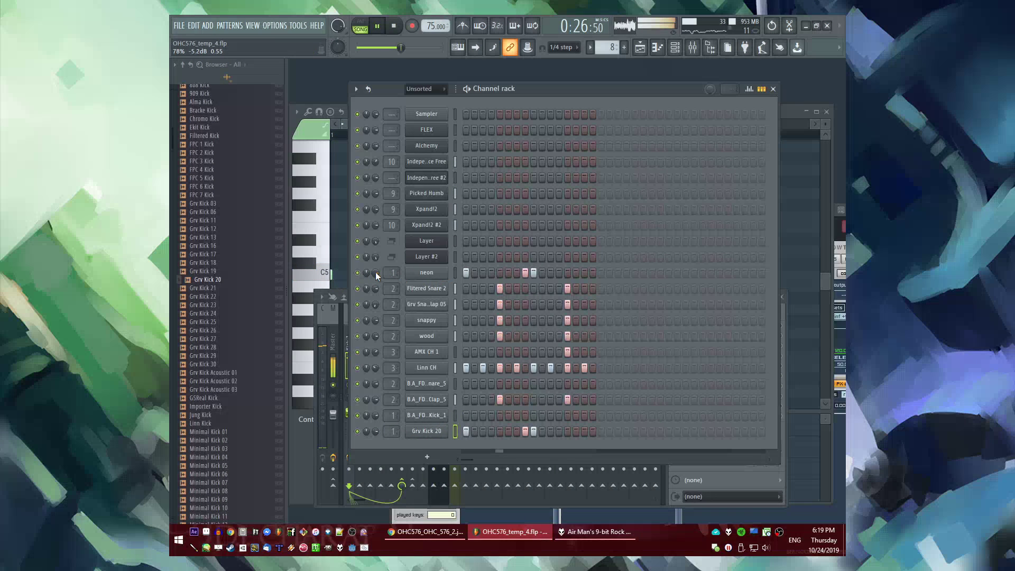
pyautogui.click(456, 275)
pyautogui.hotkey('ctrl', 'x')
pyautogui.click(456, 420)
pyautogui.hotkey('ctrl', 'v')
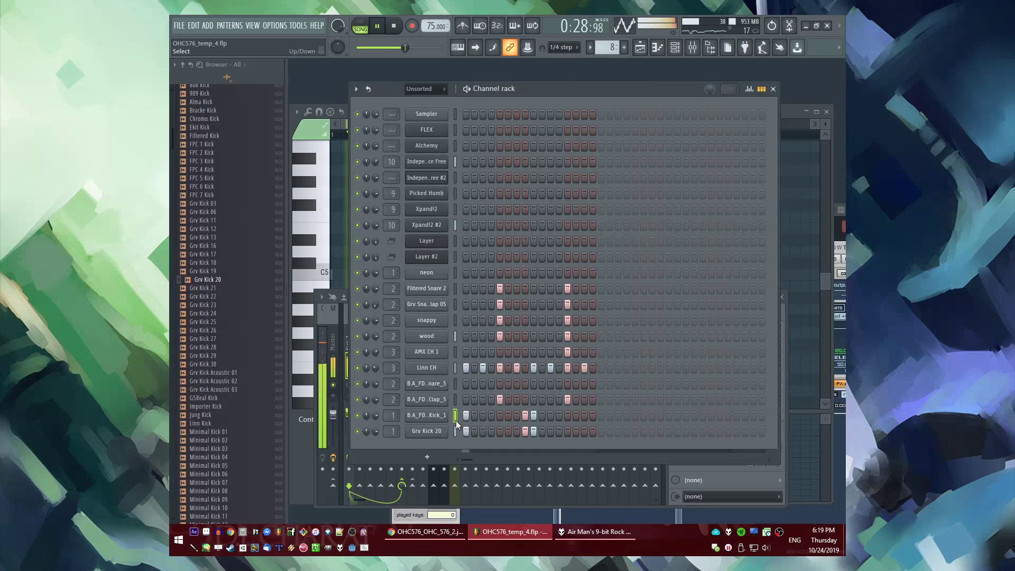
pyautogui.hotkey('ctrl', 'x')
pyautogui.click(454, 274)
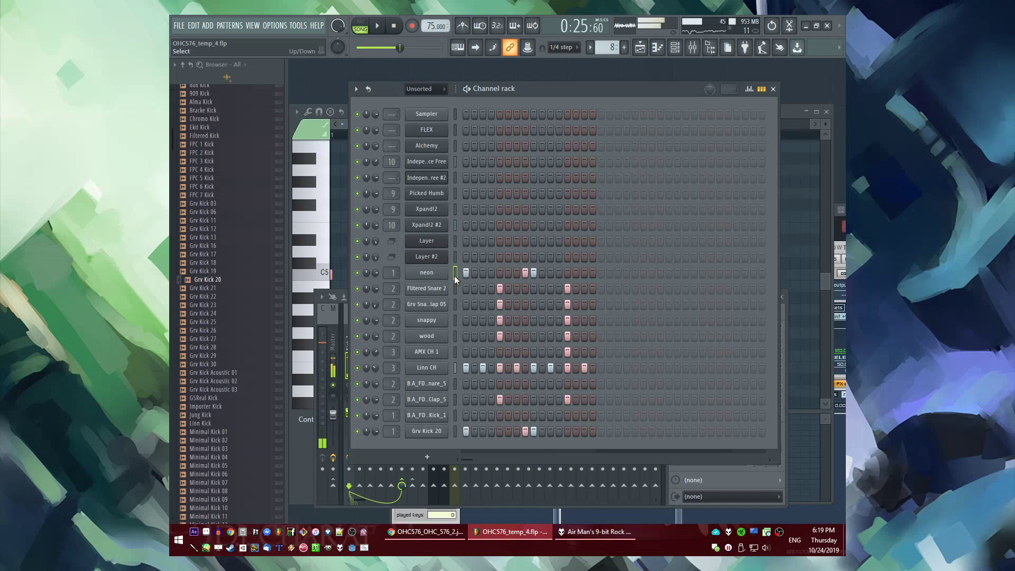
# Enable Grv Kick 20's volume envelope and shape it with short hold and decay, no sustain and a long release
pyautogui.scroll(-8, 253, 348)
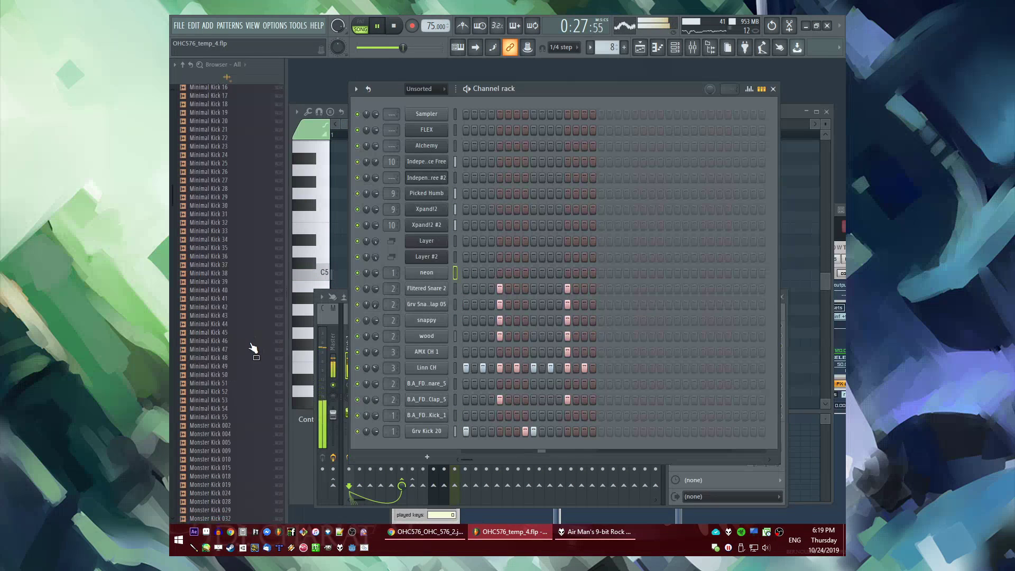
pyautogui.scroll(4, 245, 341)
pyautogui.click(430, 432)
pyautogui.click(386, 188)
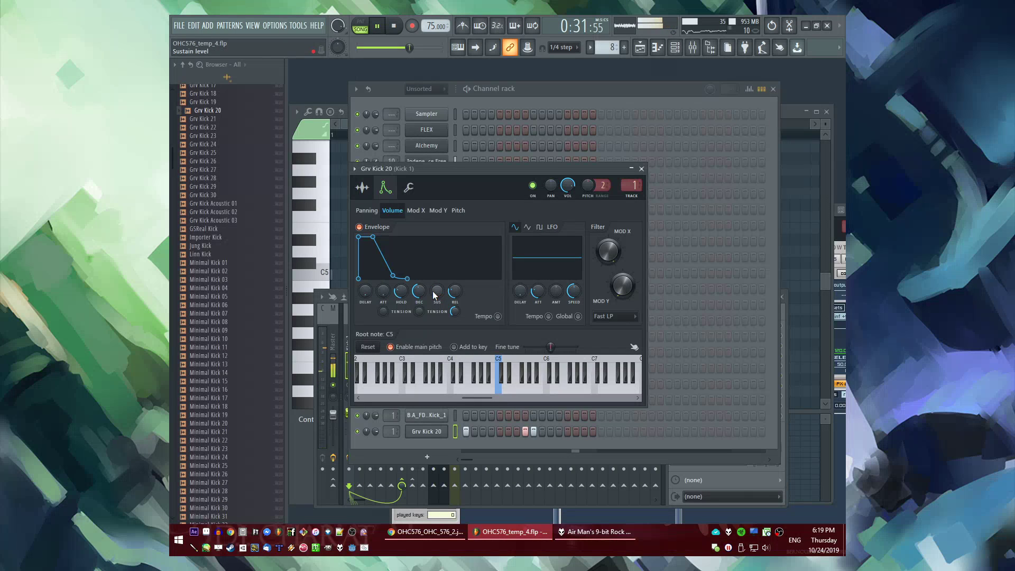
pyautogui.moveTo(401, 292); pyautogui.dragTo(401, 306)
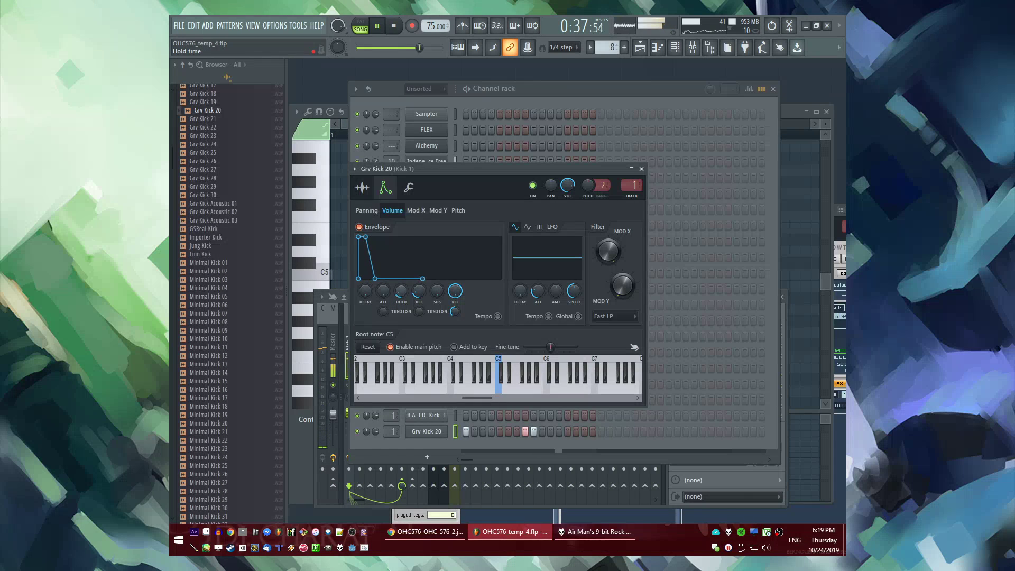
# Refine Grv Kick 20's volume envelope with a shorter hold and a little sustain
pyautogui.moveTo(422, 296); pyautogui.dragTo(436, 290)
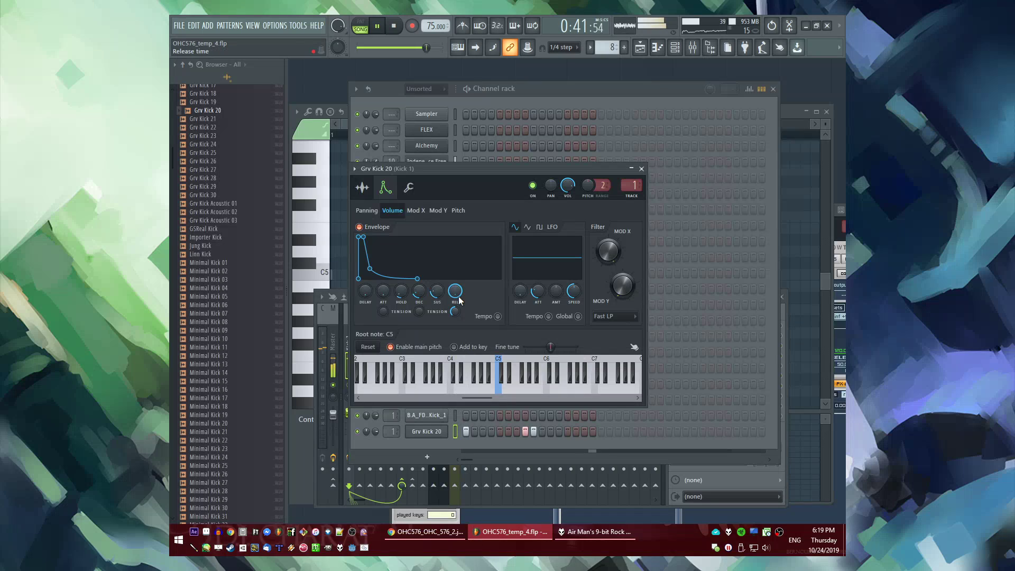
pyautogui.click(643, 168)
# Add TR909_01 from the roland_tr909 samples to the channel rack on mixer track 8, with hits on steps 1, 8 and 9
pyautogui.scroll(20, 227, 313)
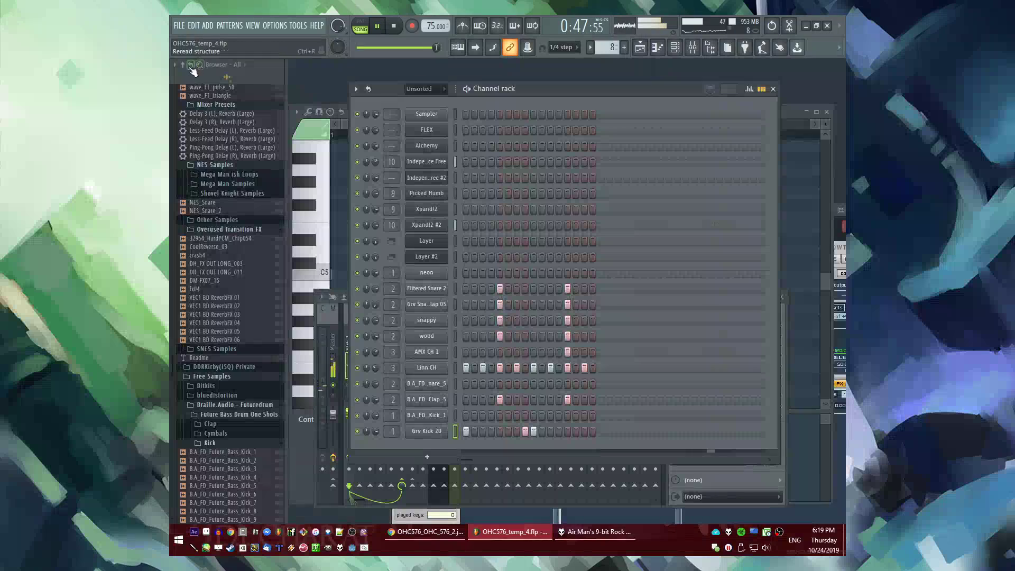
pyautogui.click(182, 64)
pyautogui.scroll(-10, 264, 317)
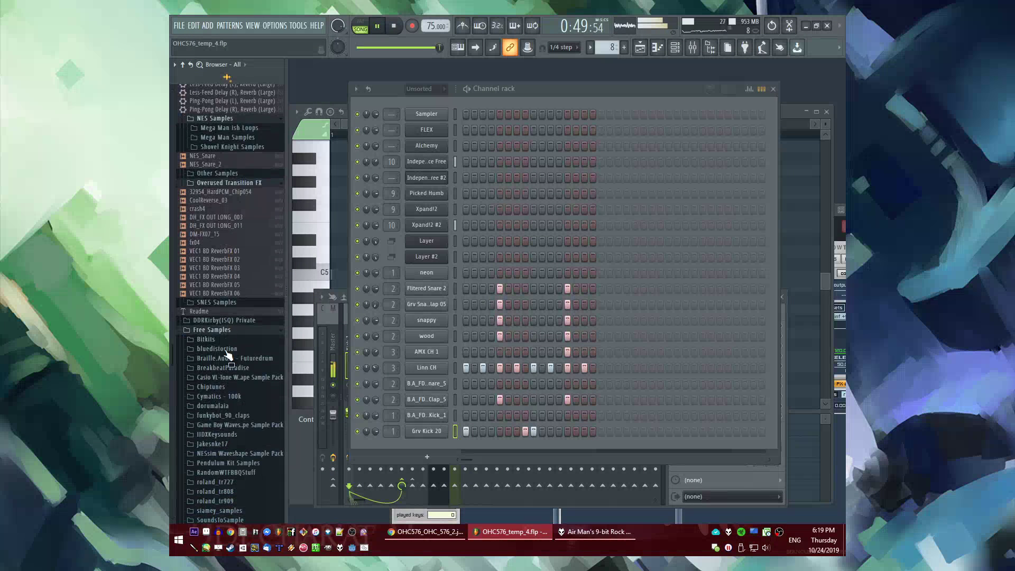
pyautogui.click(214, 247)
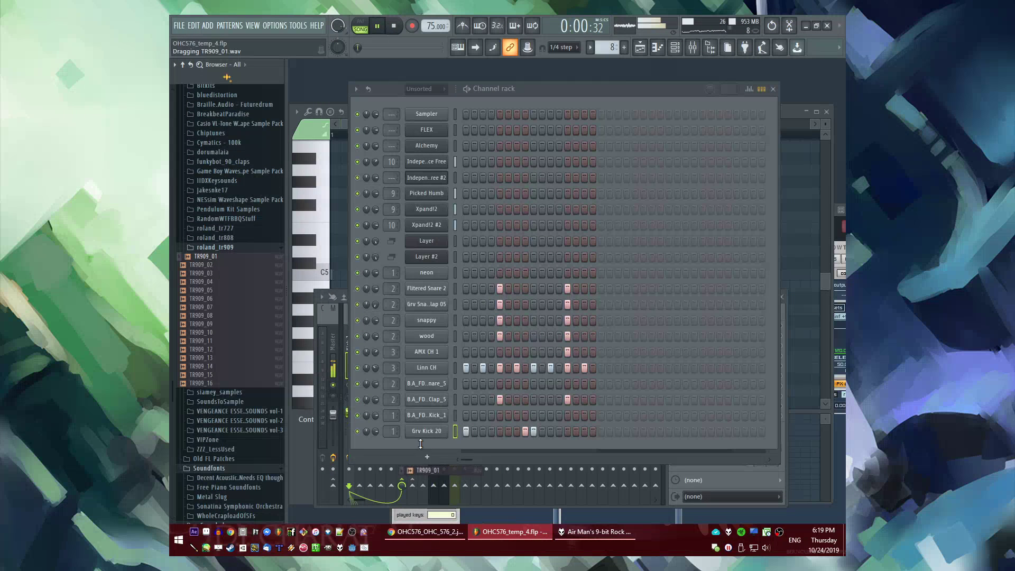
pyautogui.moveTo(420, 444); pyautogui.dragTo(460, 431)
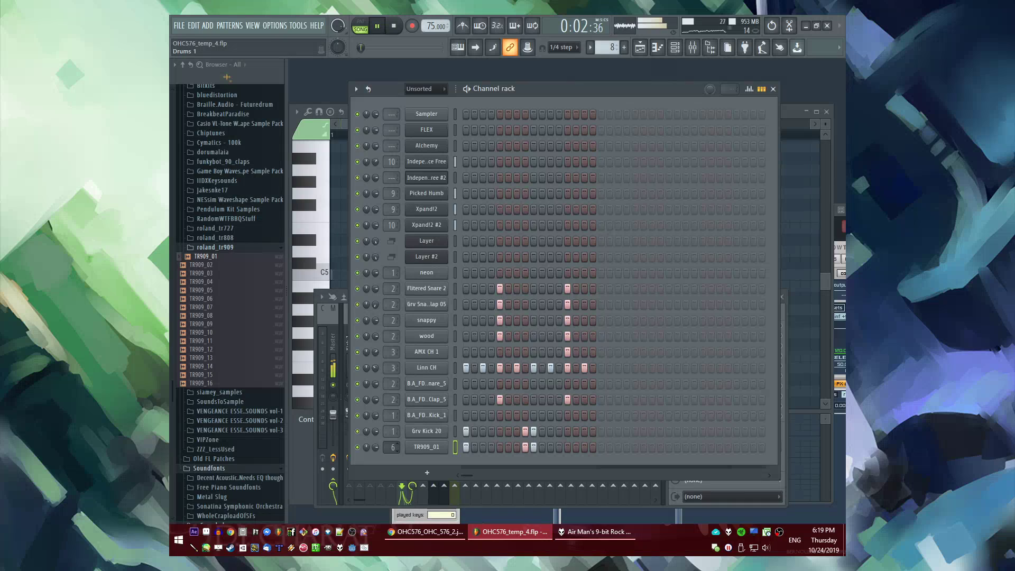
# Play the arrangement from just before bar 9 and open Pattern 10 from playlist track 8
pyautogui.press('F9')
pyautogui.press('F5')
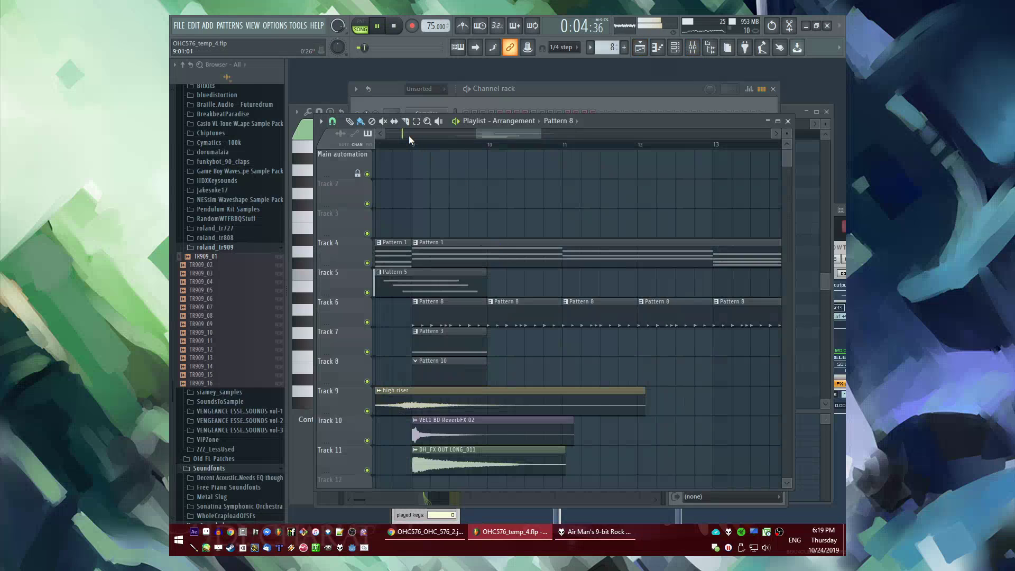
pyautogui.click(400, 145)
pyautogui.scroll(-3, 656, 373)
pyautogui.scroll(3, 582, 356)
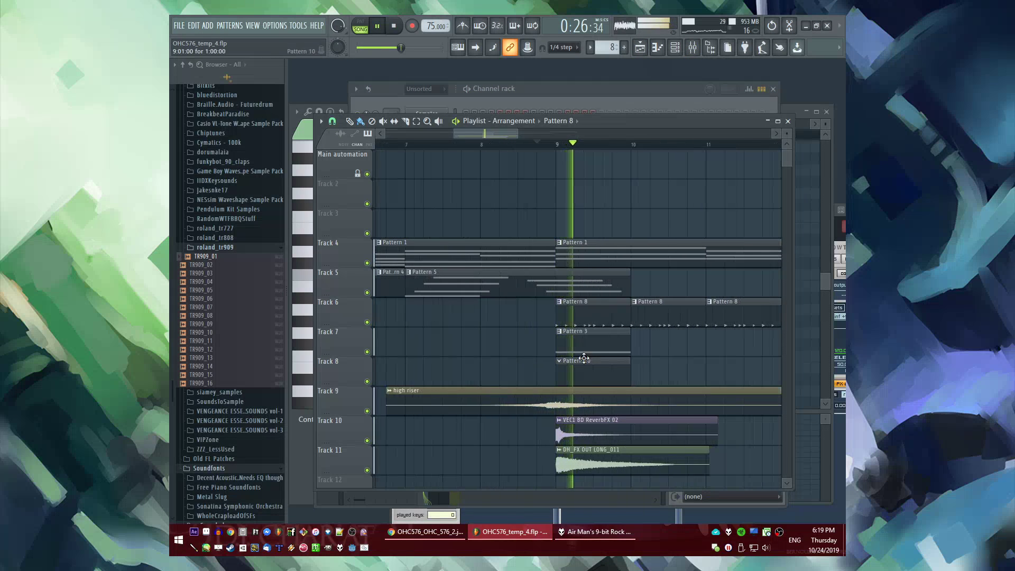
pyautogui.scroll(-4, 578, 357)
pyautogui.scroll(4, 576, 364)
pyautogui.doubleClick(474, 373)
# Add the FT_triangle_novibrato preset from the 3xOsc waveforms as a new channel and open its piano roll
pyautogui.scroll(12, 243, 301)
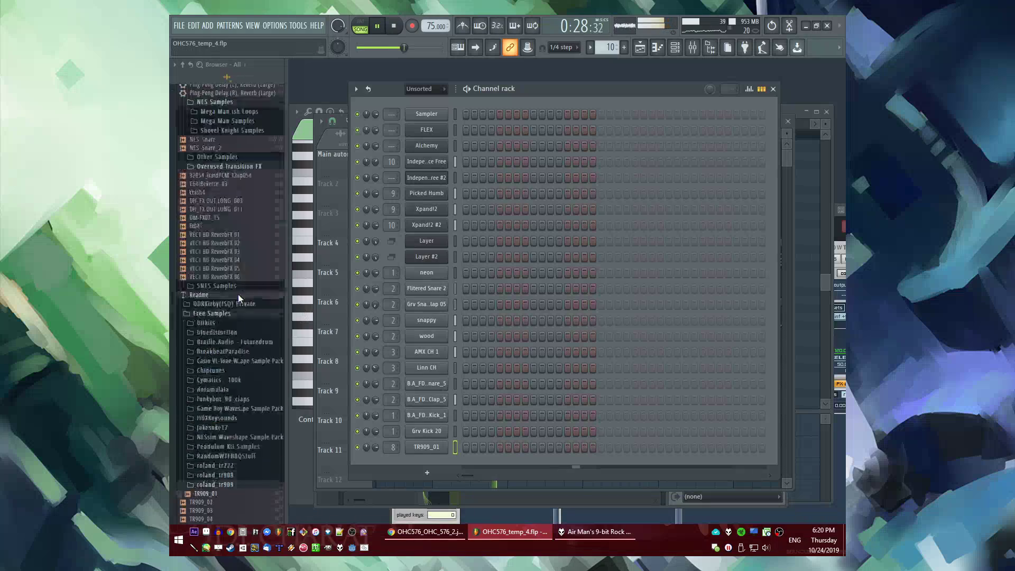
pyautogui.click(207, 27)
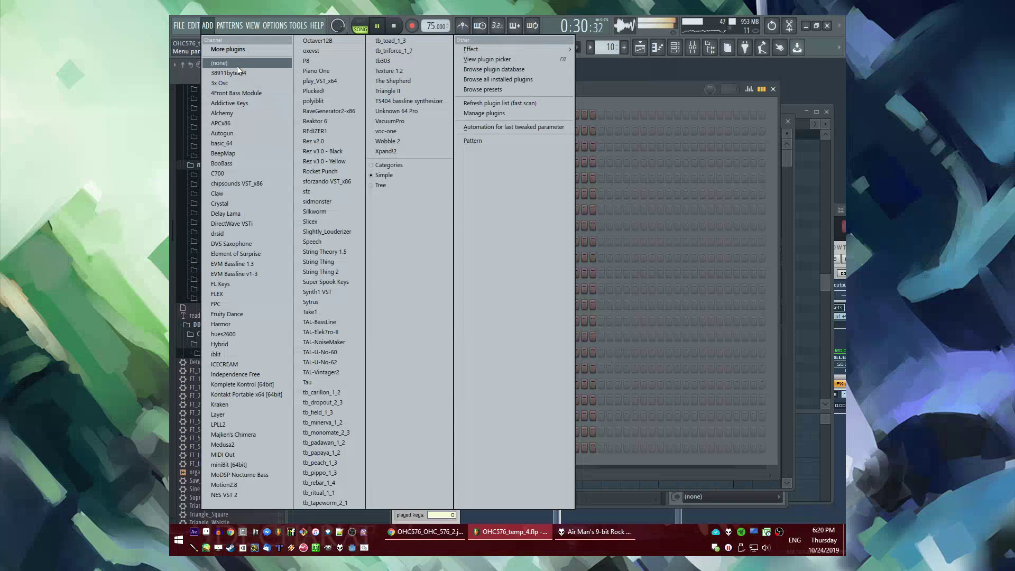
pyautogui.click(212, 373)
pyautogui.scroll(-10, 224, 308)
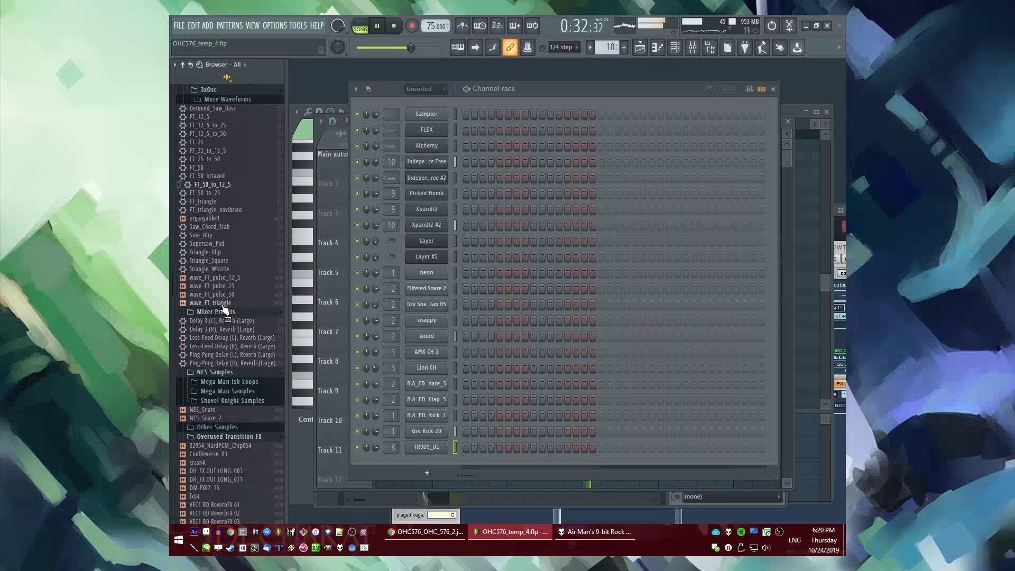
pyautogui.moveTo(222, 212); pyautogui.dragTo(421, 461)
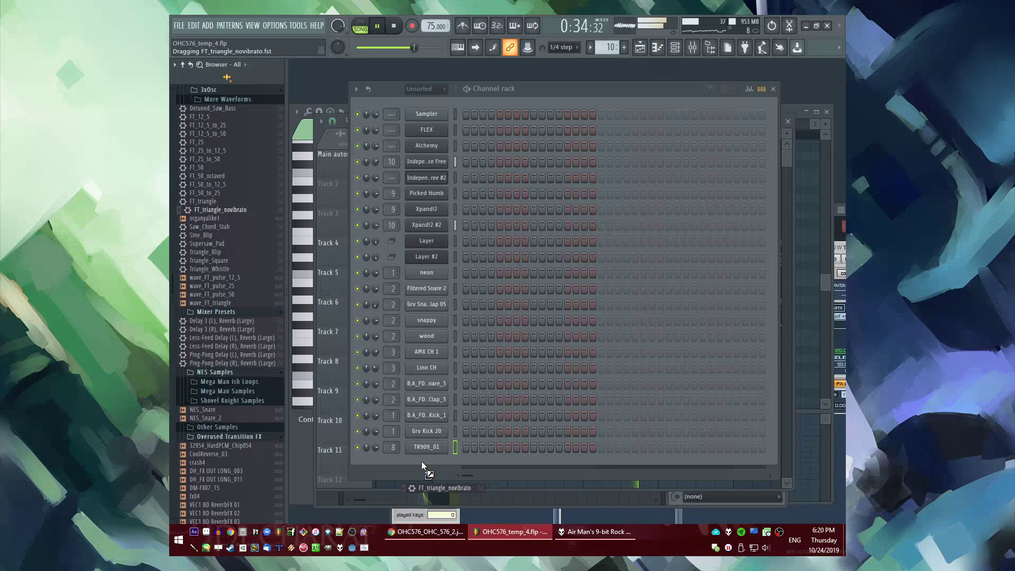
pyautogui.rightClick(436, 466)
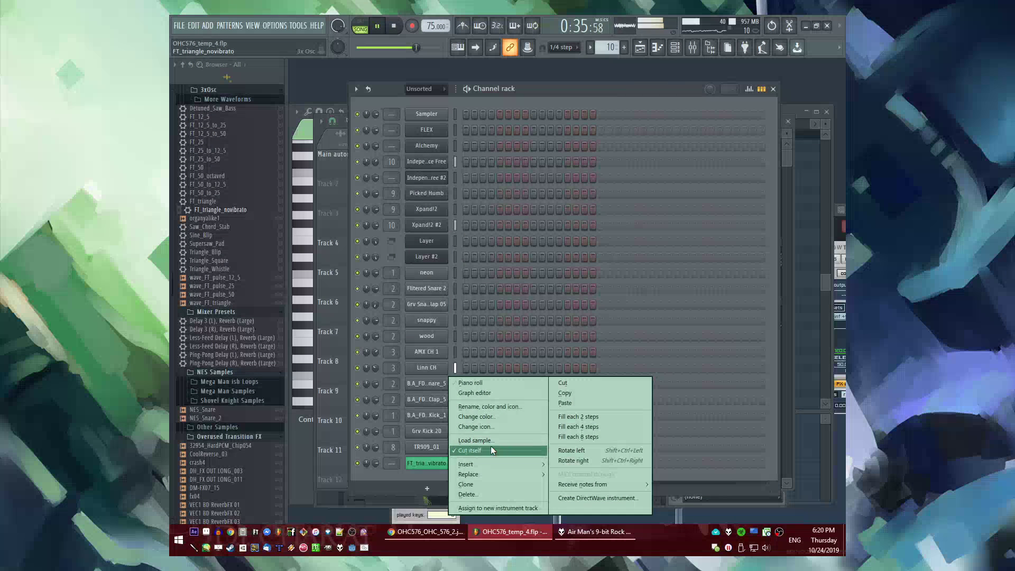
pyautogui.click(487, 385)
# Try one-bar G2, D3 and D2 notes at bar 1 for the triangle channel and remove them
pyautogui.scroll(-5, 359, 316)
pyautogui.moveTo(341, 318); pyautogui.dragTo(334, 319)
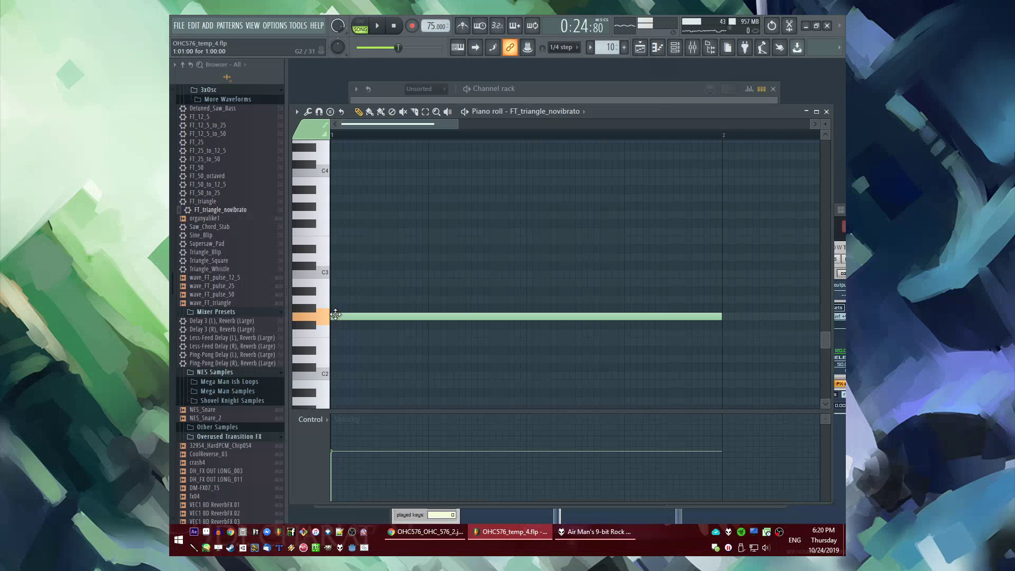
pyautogui.rightClick(337, 318)
pyautogui.moveTo(336, 243); pyautogui.dragTo(327, 264)
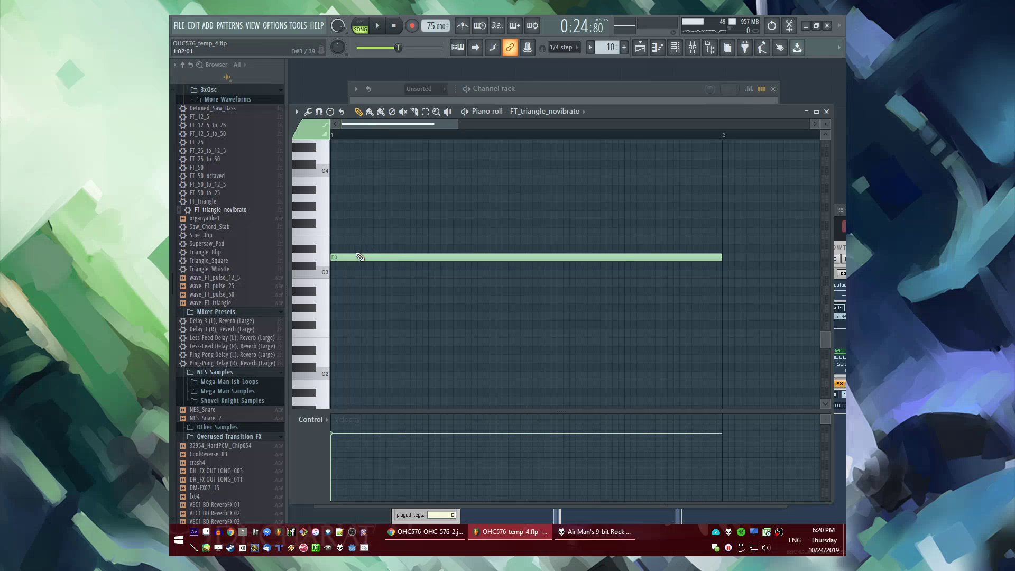
pyautogui.click(356, 258)
pyautogui.press('s')
pyautogui.click(333, 360)
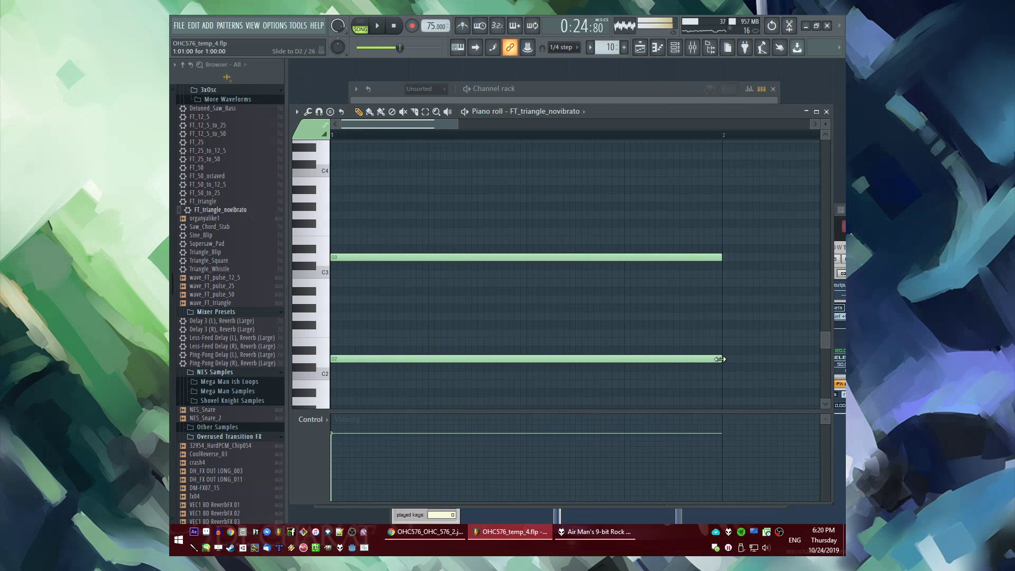
pyautogui.moveTo(718, 362); pyautogui.dragTo(286, 359)
pyautogui.rightClick(370, 367)
pyautogui.rightClick(350, 258)
# Place a one-bar D2 note at bar 1 of the triangle channel and play it back
pyautogui.press('space')
pyautogui.press('s')
pyautogui.moveTo(348, 360); pyautogui.dragTo(306, 360)
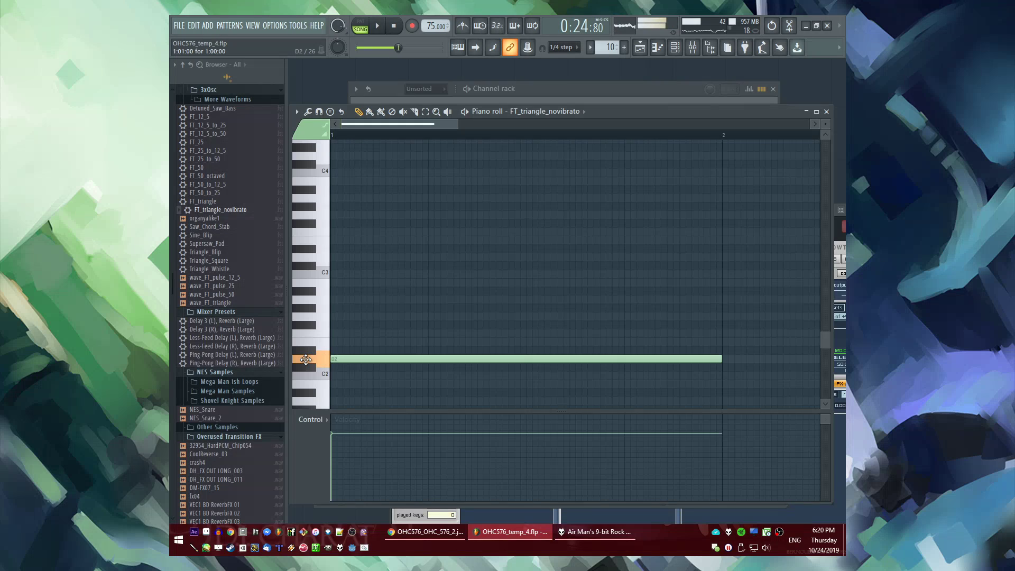
pyautogui.press('space')
# Route FT_triangle_novibrato to mixer track 12 and insert Fruity Blood Overdrive in slot 3 and Fruity Limiter in slot 6
pyautogui.press('F6')
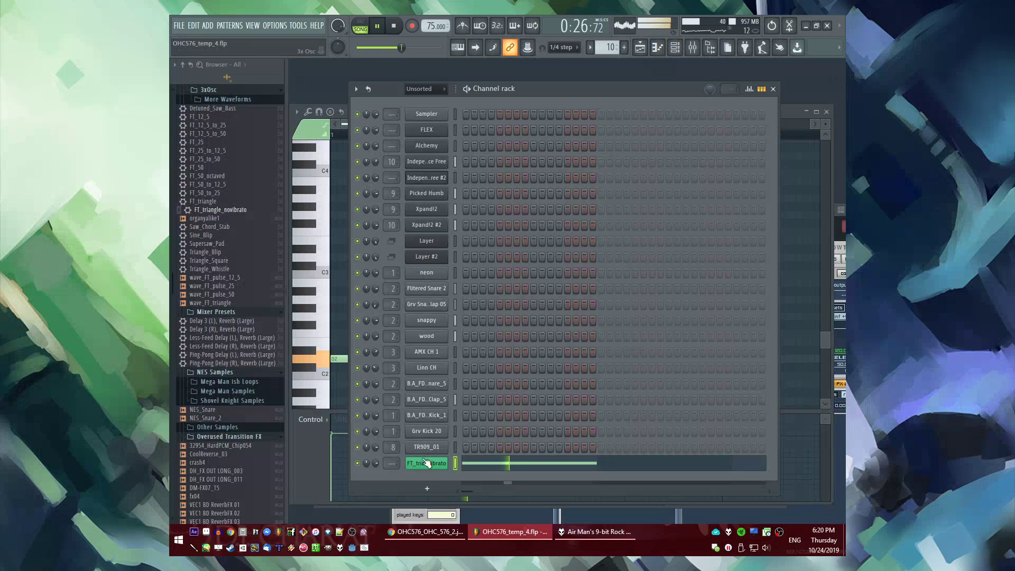
pyautogui.click(428, 463)
pyautogui.click(659, 222)
pyautogui.click(674, 346)
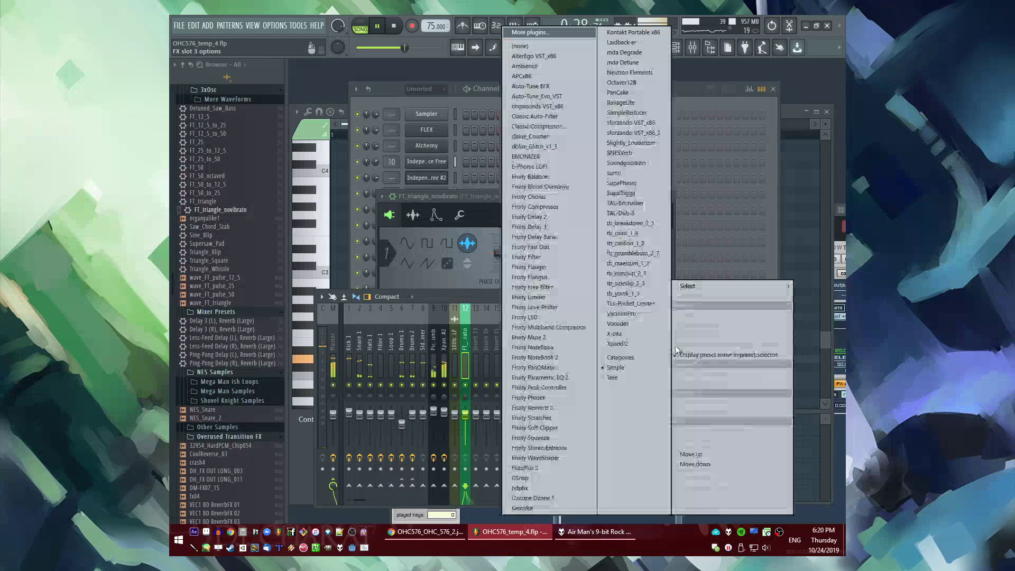
pyautogui.click(535, 186)
pyautogui.click(683, 385)
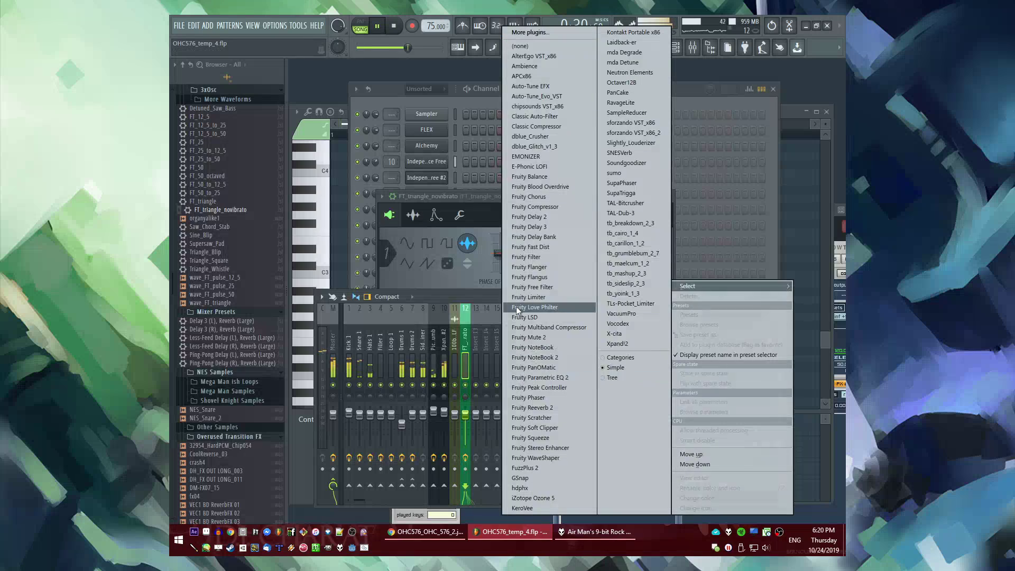
pyautogui.click(529, 297)
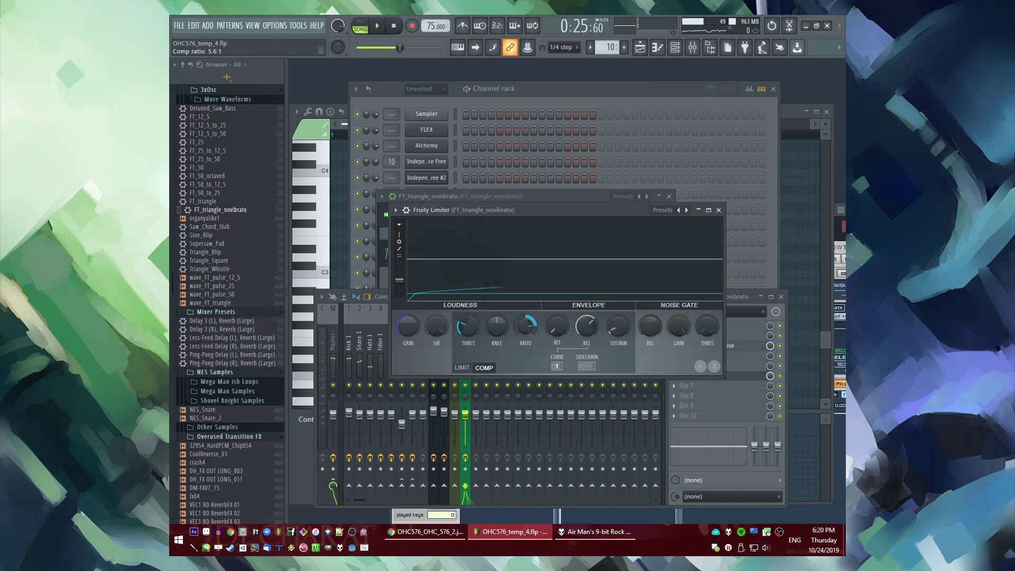
# Set up sidechain compression on the triangle track's Fruity Limiter using sidechain input 1 and lower its compressor threshold
pyautogui.click(420, 364)
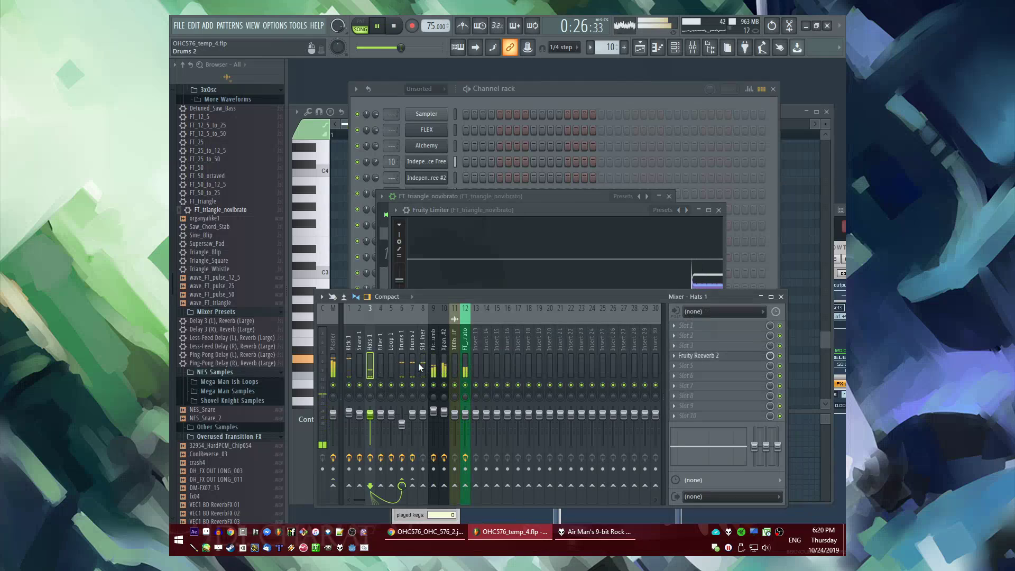
pyautogui.click(480, 499)
pyautogui.click(464, 355)
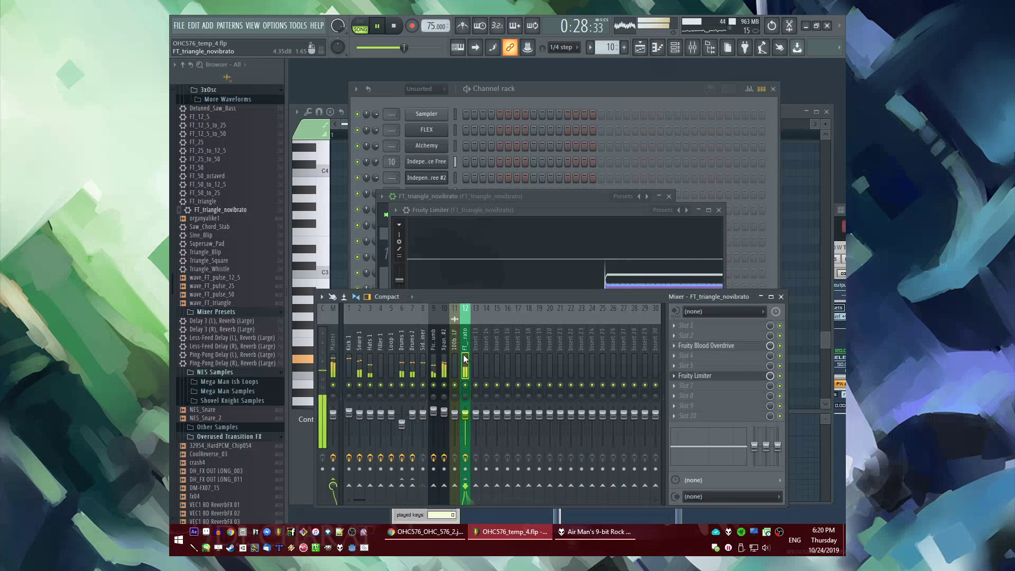
pyautogui.click(727, 377)
pyautogui.click(727, 377)
pyautogui.moveTo(588, 367); pyautogui.dragTo(588, 361)
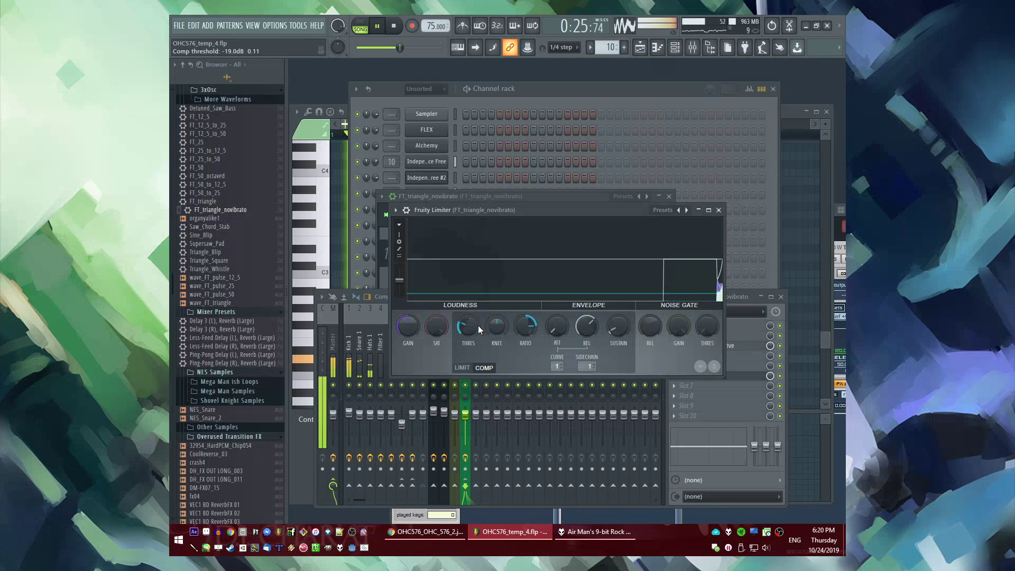
pyautogui.moveTo(478, 325); pyautogui.dragTo(538, 363)
# Extend the D2 note to 1:12:00 and add a four-step F2 note after it at 2:13:00
pyautogui.click(805, 276)
pyautogui.scroll(-3, 555, 358)
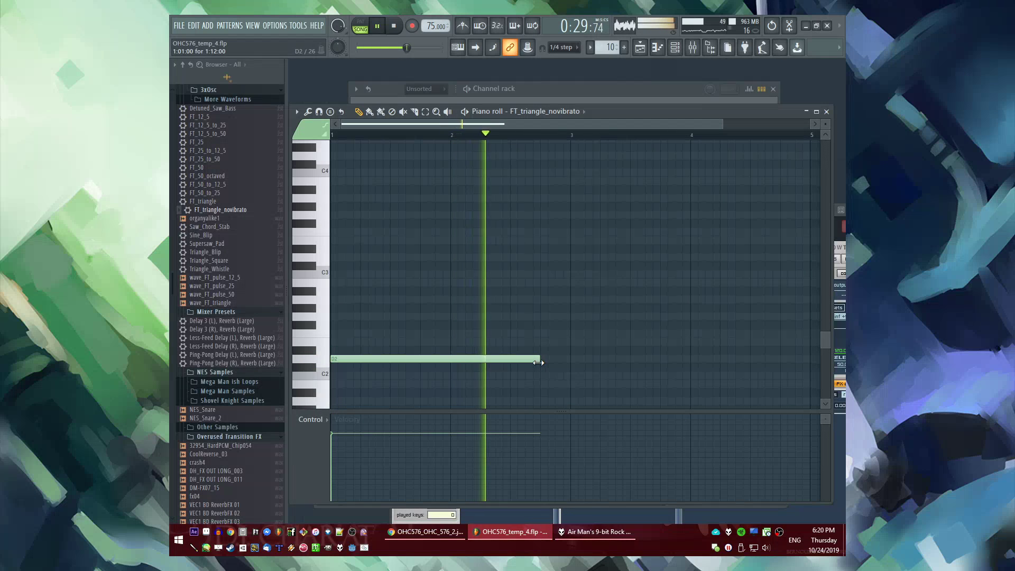
pyautogui.scroll(2, 531, 328)
pyautogui.click(531, 324)
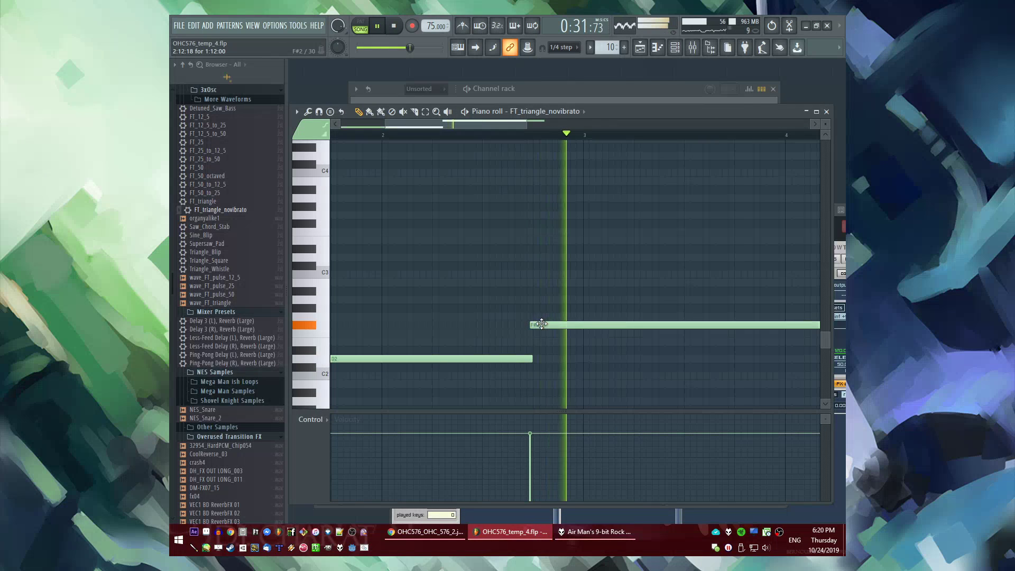
pyautogui.press('space')
pyautogui.moveTo(543, 324); pyautogui.dragTo(453, 339)
pyautogui.scroll(-3, 608, 336)
pyautogui.press('space')
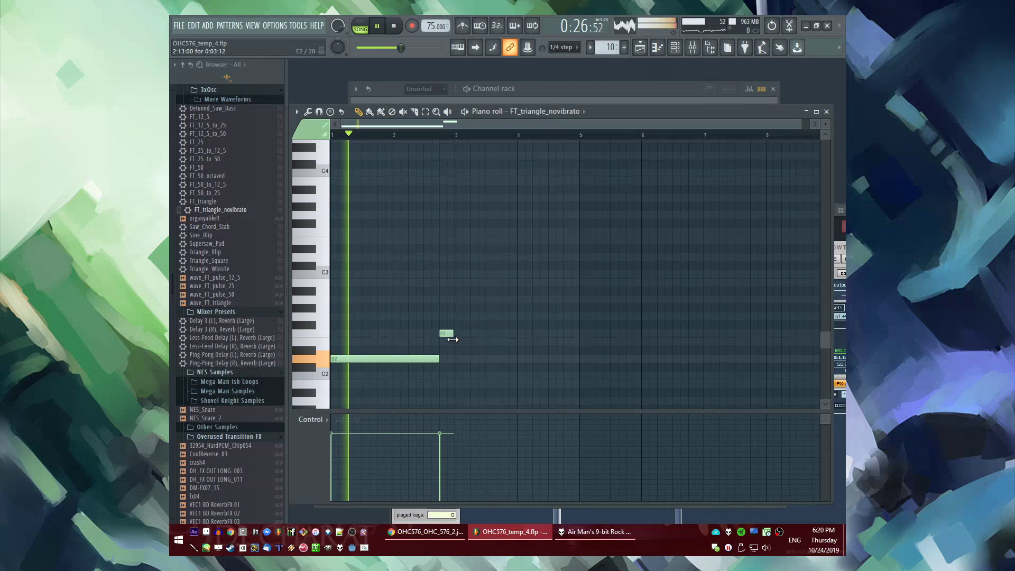
pyautogui.scroll(3, 518, 341)
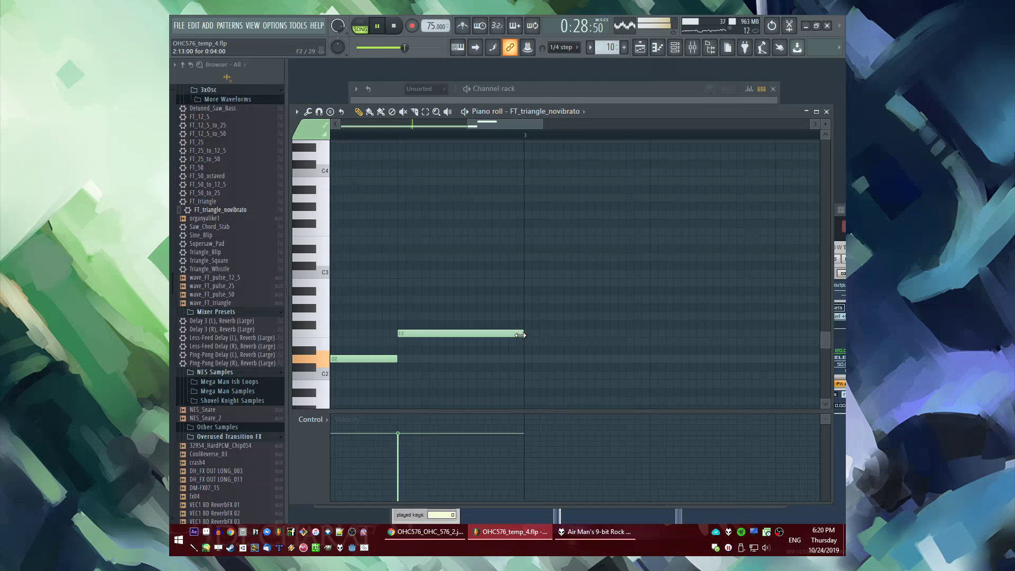
# Reopen the triangle track's Fruity Limiter and fine-tune its compressor threshold
pyautogui.press('F9')
pyautogui.click(726, 381)
pyautogui.press('Escape')
pyautogui.click(726, 378)
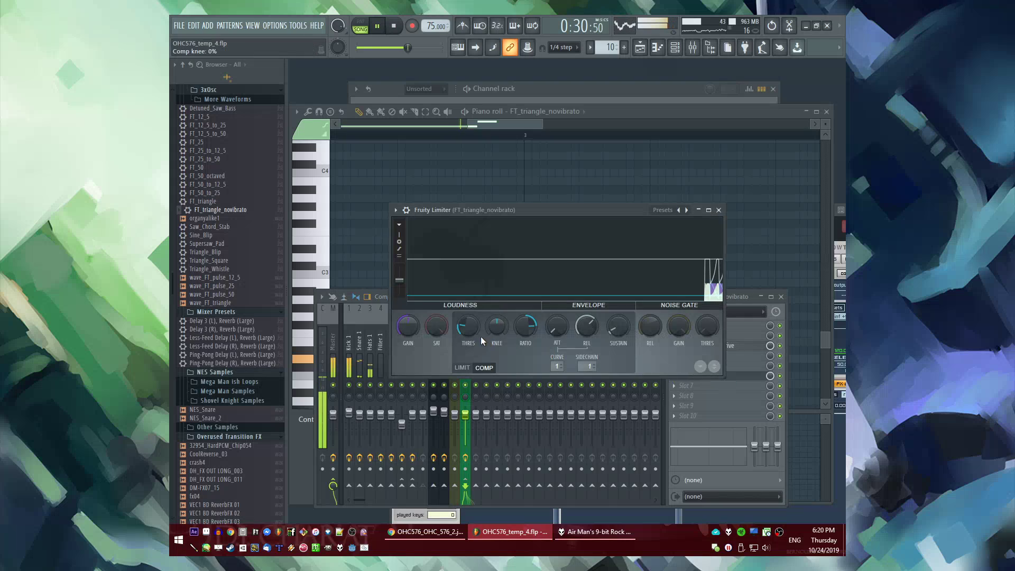
pyautogui.moveTo(468, 326); pyautogui.dragTo(468, 317)
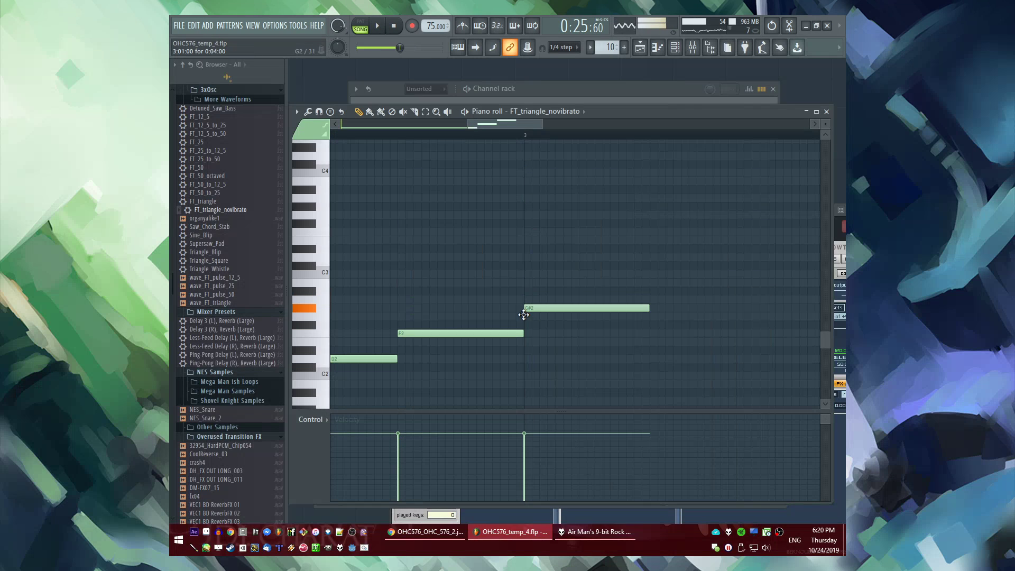
# Add a G2 note at 3:01:00 stretched to about 1:12:00, with a short A2 note just after its start
pyautogui.moveTo(523, 314); pyautogui.dragTo(541, 312)
pyautogui.press('space')
pyautogui.moveTo(662, 300); pyautogui.dragTo(709, 324)
pyautogui.scroll(-5, 544, 300)
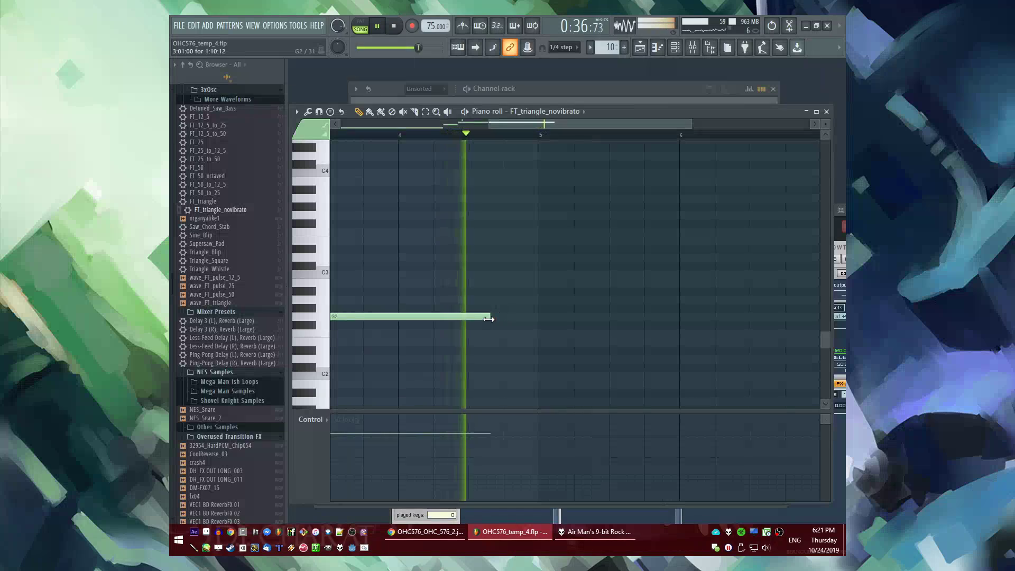
pyautogui.moveTo(488, 320); pyautogui.dragTo(502, 320)
# Play back the bass line and add a second long G2 note late in bar 4
pyautogui.scroll(-2, 400, 136)
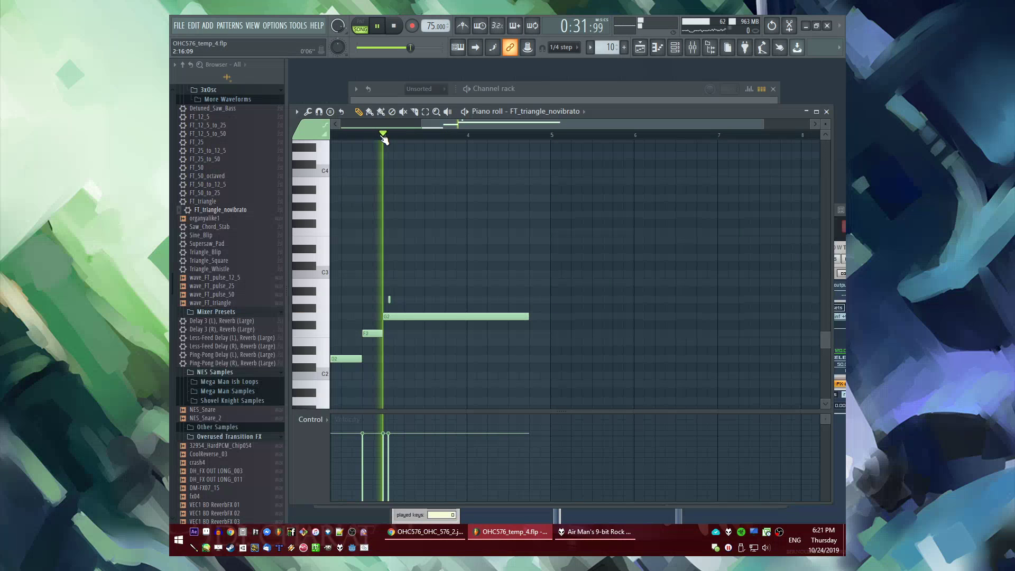
pyautogui.scroll(3, 361, 294)
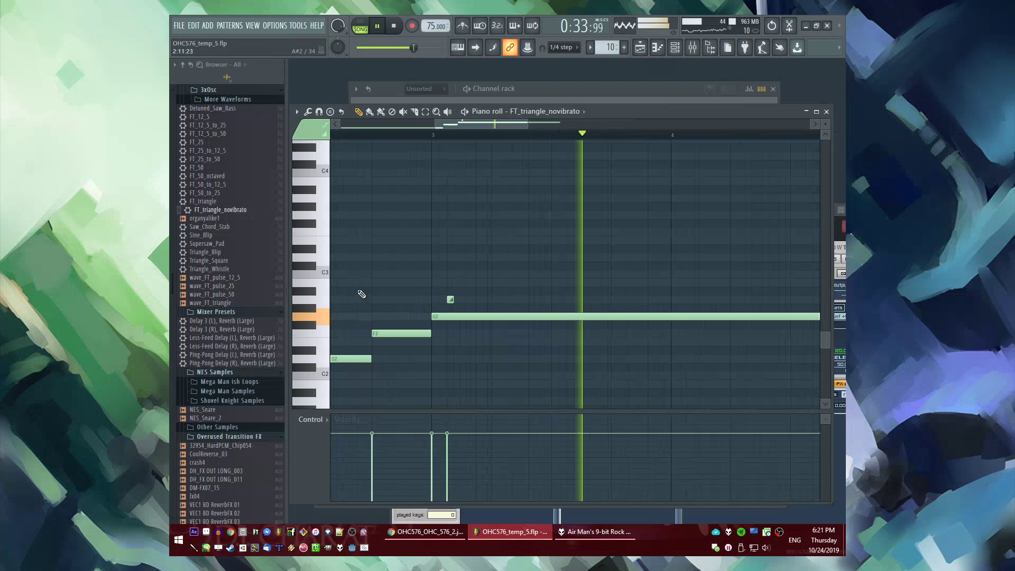
pyautogui.scroll(1, 360, 292)
pyautogui.scroll(-4, 351, 284)
pyautogui.scroll(3, 743, 319)
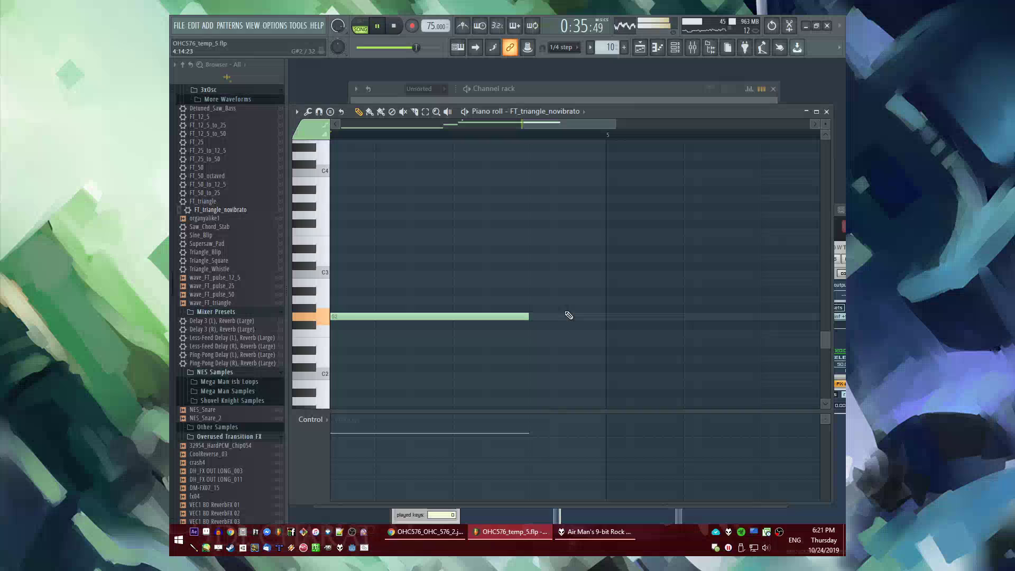
pyautogui.press('space')
pyautogui.click(530, 317)
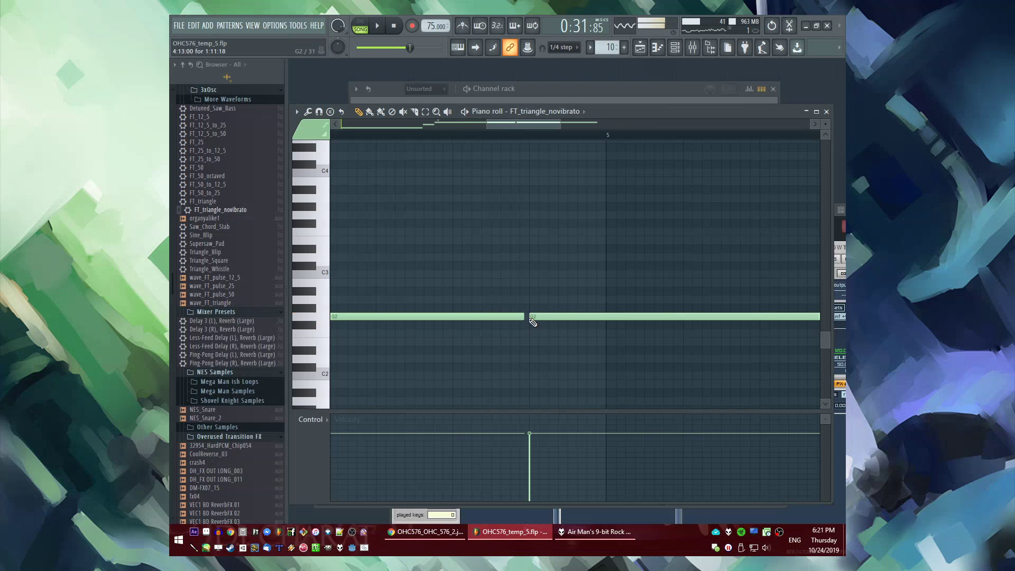
pyautogui.scroll(-2, 531, 320)
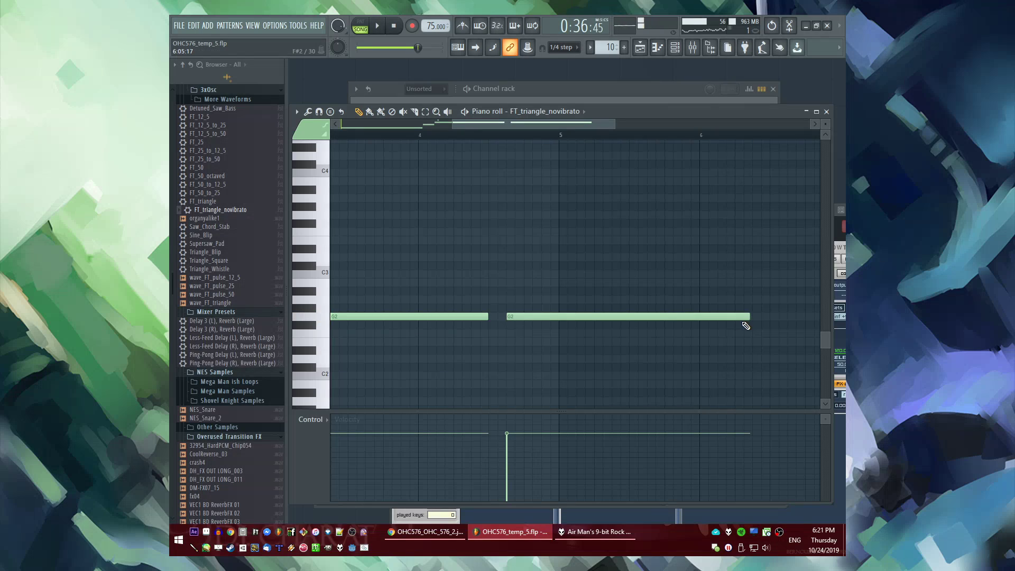
# Shorten the second G2 note in bar 4 and follow it with two-step A2, D2 and A#1 notes at 4:13:00, 4:15:00 and 5:01:00
pyautogui.press('space')
pyautogui.scroll(2, 537, 317)
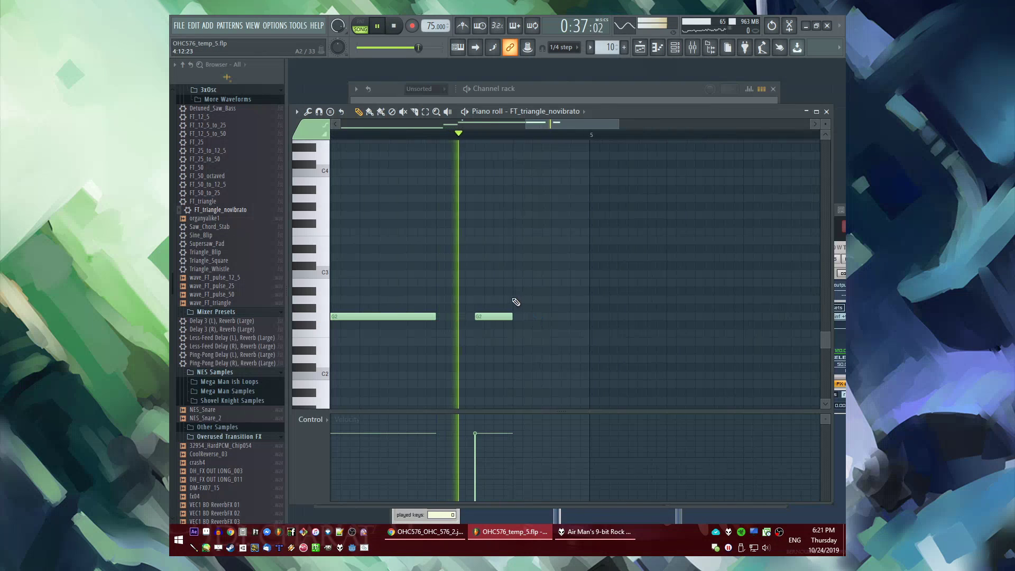
pyautogui.click(515, 299)
pyautogui.press('space')
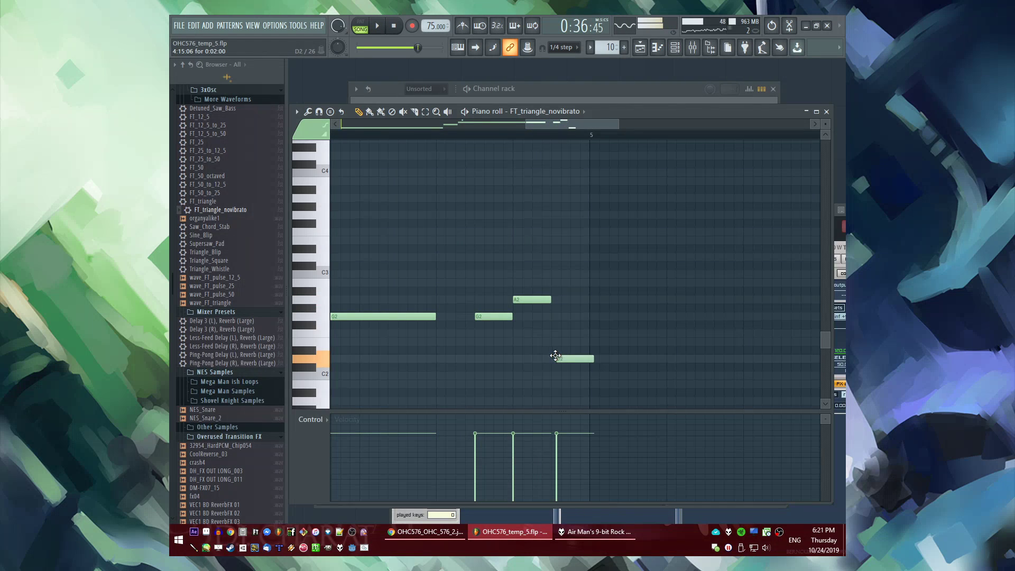
pyautogui.moveTo(514, 319); pyautogui.dragTo(508, 318)
pyautogui.moveTo(574, 359); pyautogui.dragTo(569, 359)
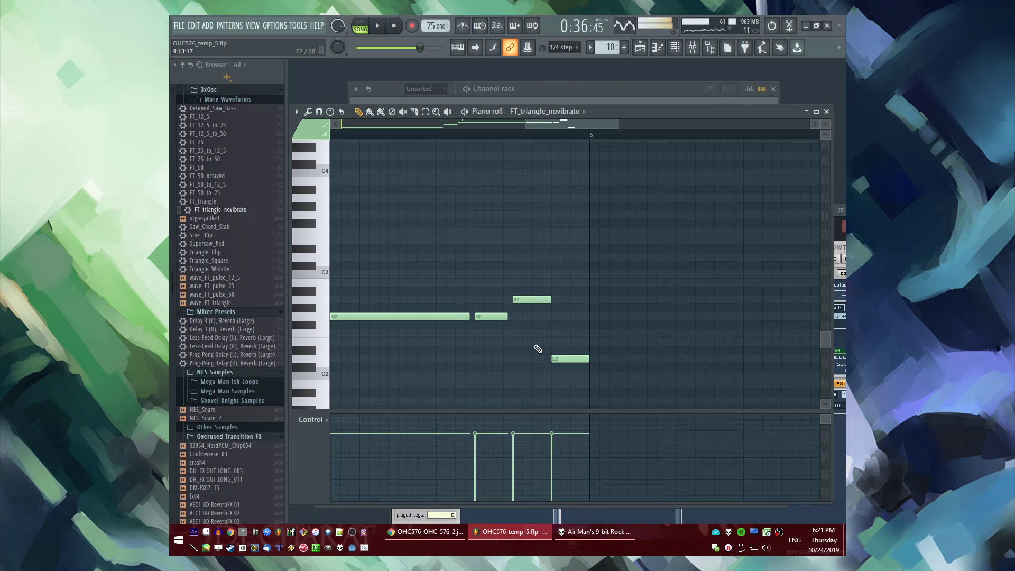
pyautogui.scroll(-2, 603, 352)
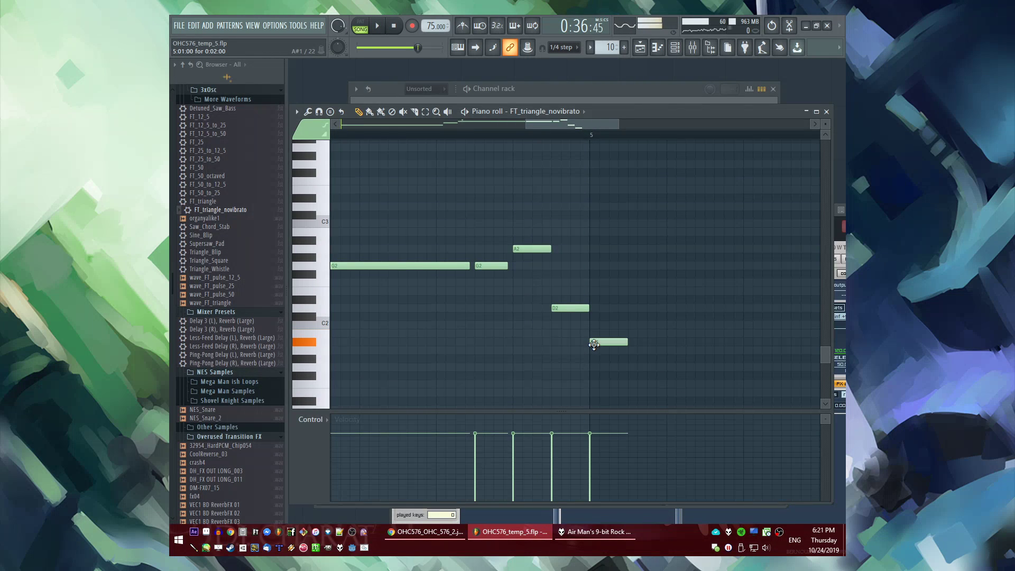
pyautogui.press('space')
# Play the song from the playlist and examine Pattern 1's chords from bar 5 onward in its piano roll
pyautogui.press('F5')
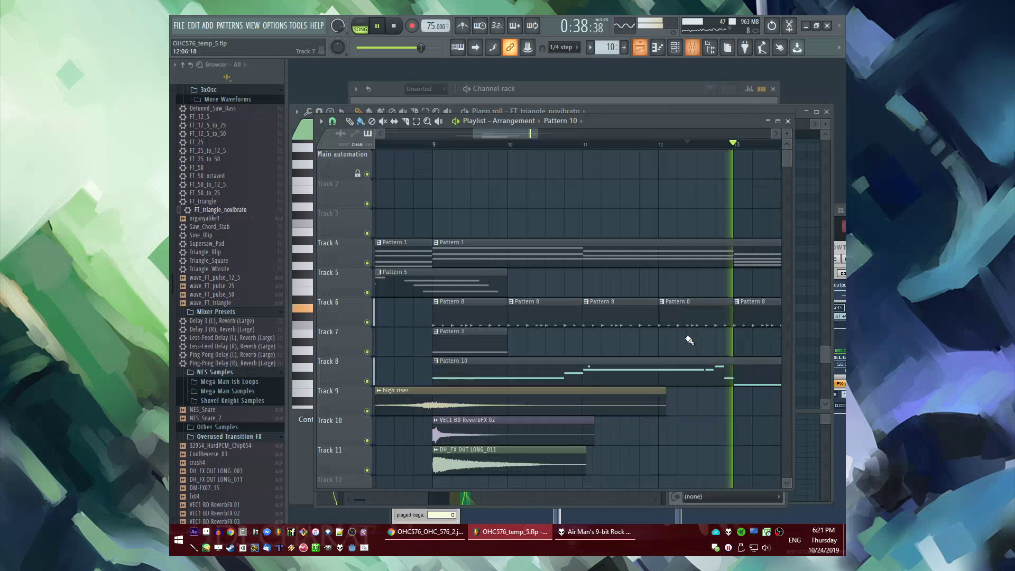
pyautogui.scroll(-3, 428, 269)
pyautogui.scroll(2, 613, 278)
pyautogui.doubleClick(586, 260)
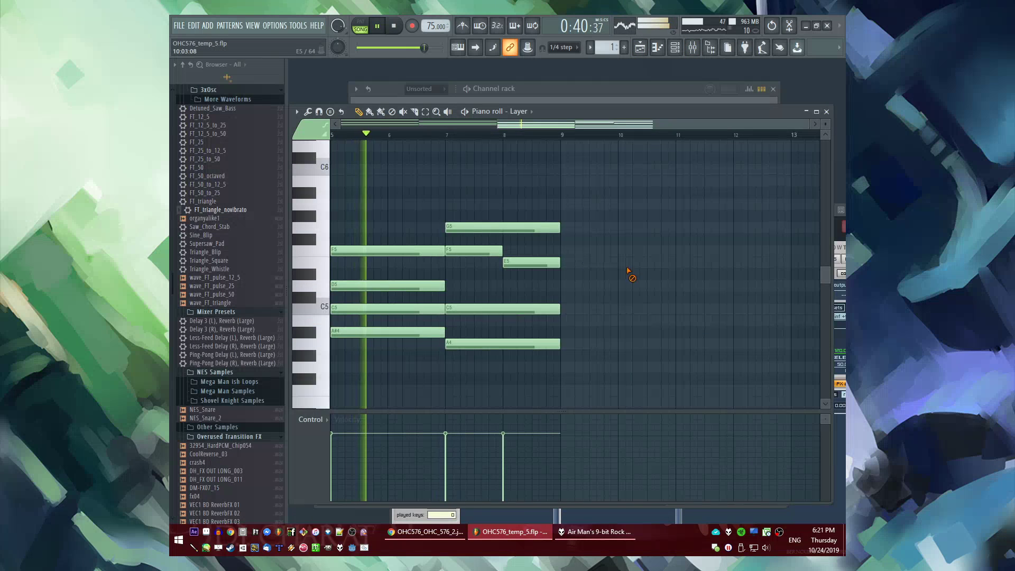
pyautogui.press('F5')
# Extend Pattern 10's A#1 note at 5:01:00 to one full bar and add an equally long F2 note at 6:01:00
pyautogui.doubleClick(591, 370)
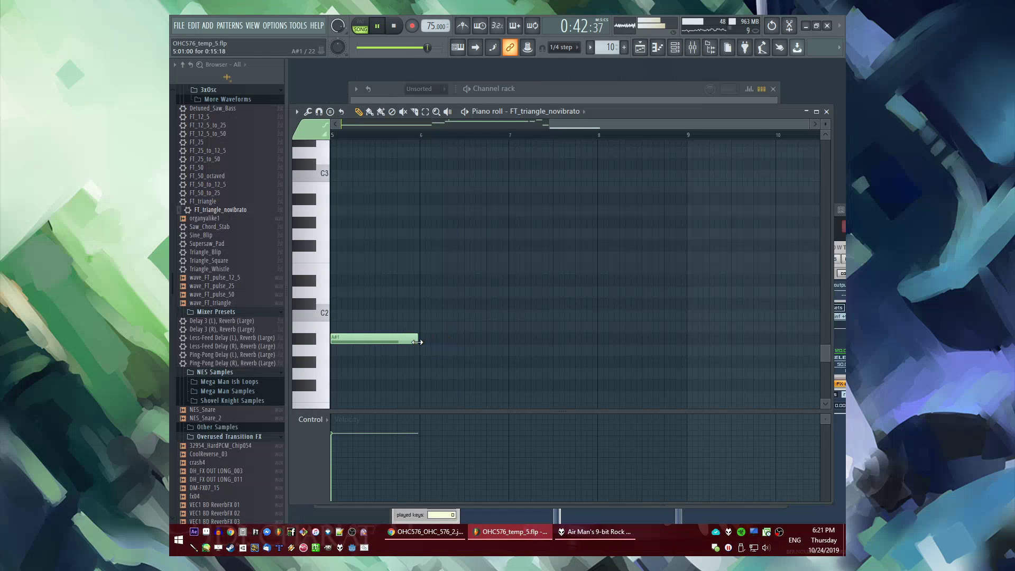
pyautogui.scroll(2, 423, 344)
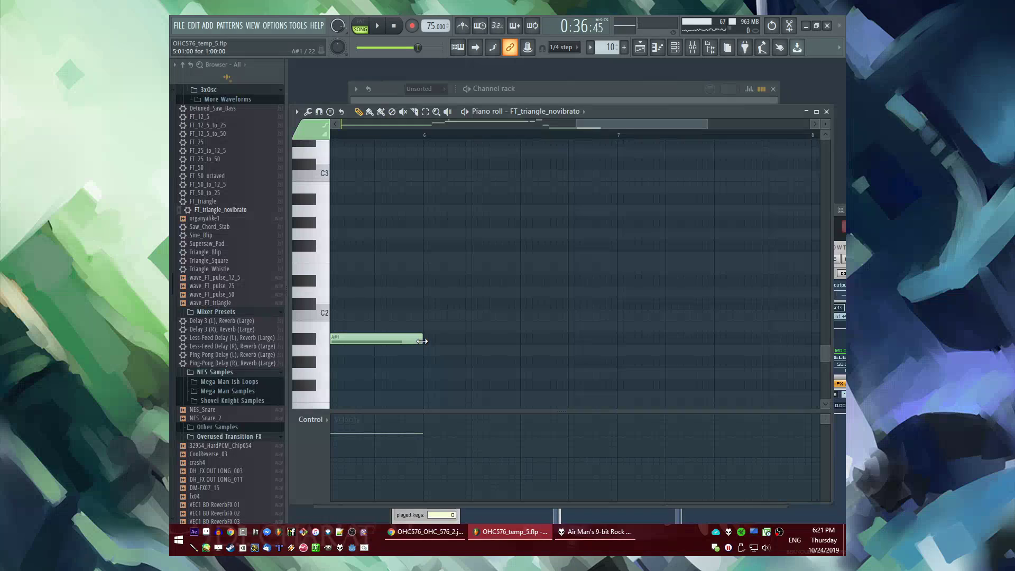
pyautogui.click(421, 255)
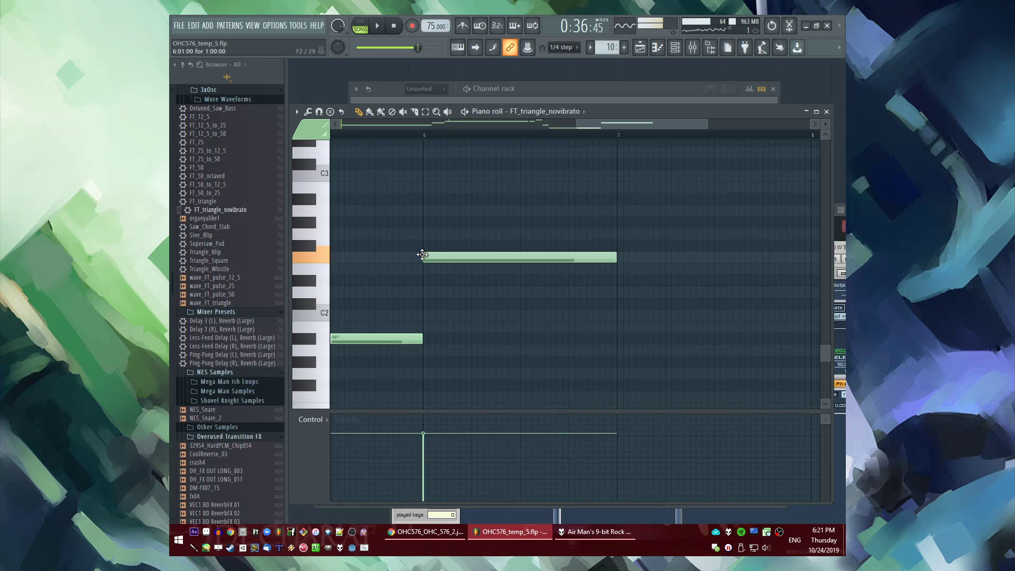
# Play the bass line from bar 5 and save the project as the new version OHC576_temp_6.flp
pyautogui.scroll(-3, 617, 188)
pyautogui.scroll(2, 449, 159)
pyautogui.click(418, 136)
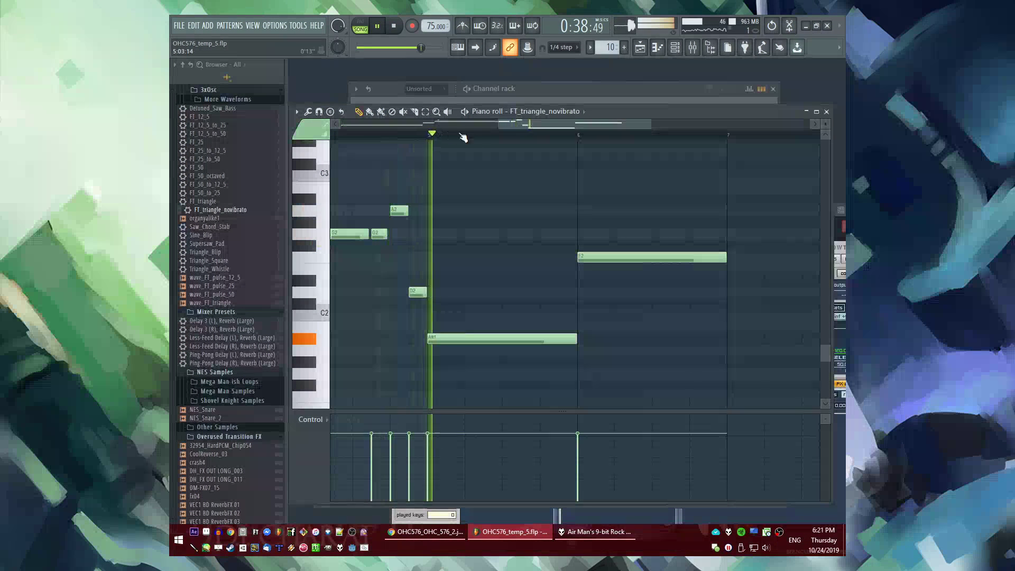
pyautogui.hotkey('ctrl', 'n')
# Shorten the F2 note at 6:01:00 to about eight steps while playing back the bass line
pyautogui.scroll(-2, 535, 206)
pyautogui.scroll(4, 740, 270)
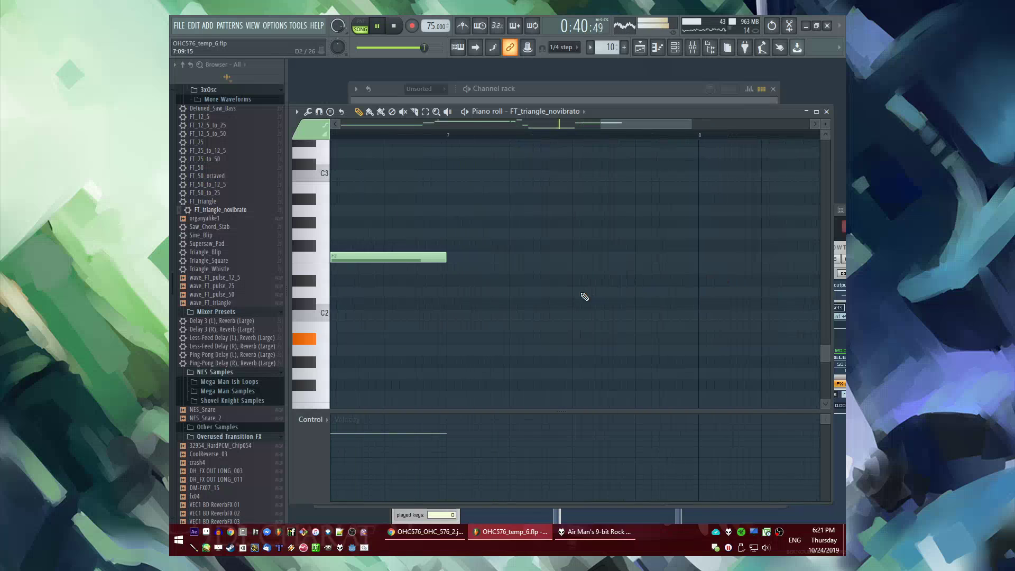
pyautogui.scroll(-3, 664, 290)
pyautogui.scroll(3, 584, 297)
pyautogui.moveTo(625, 257); pyautogui.dragTo(522, 302)
pyautogui.press('space')
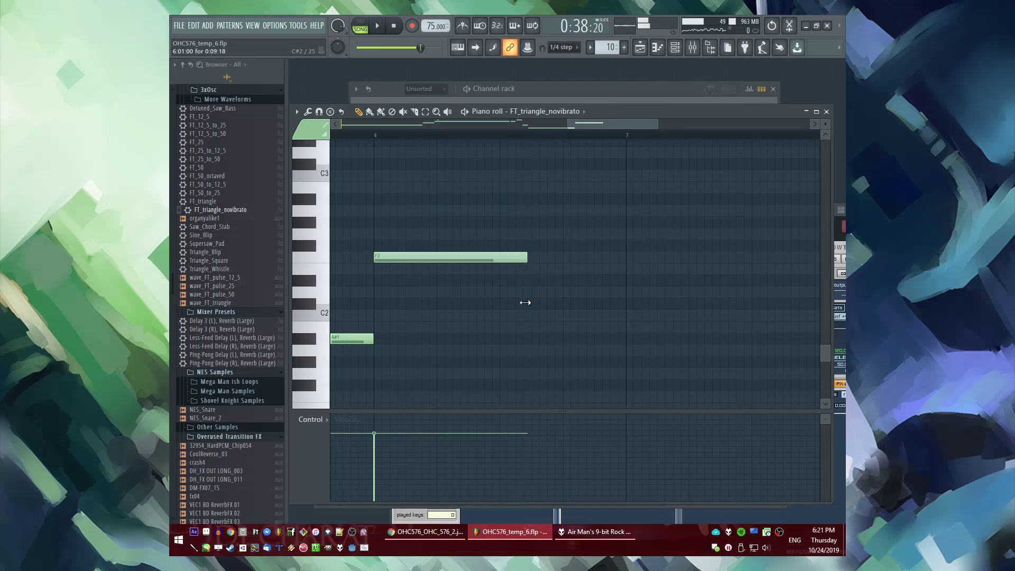
pyautogui.press('space')
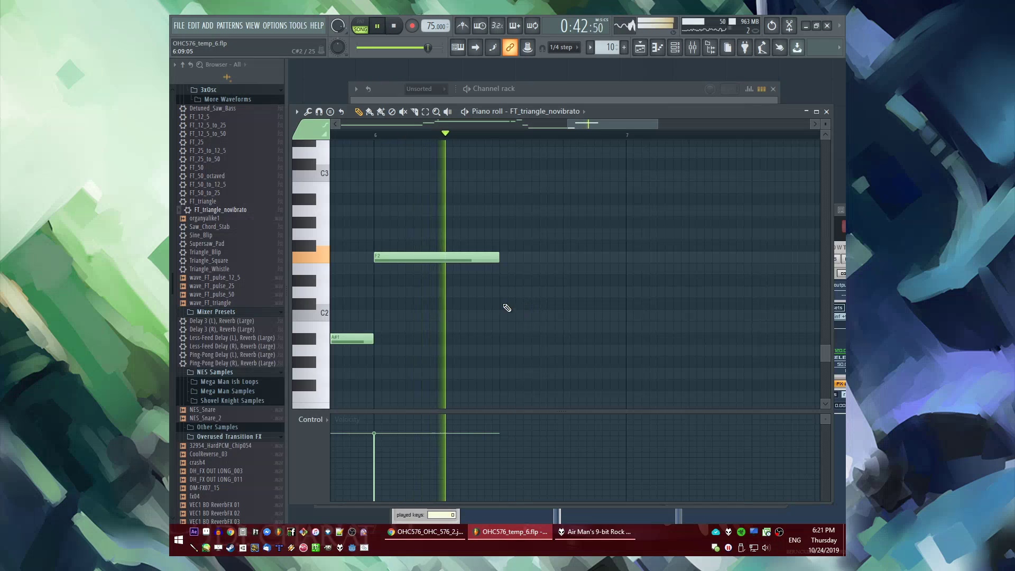
# Try an eight-step D2 note at 6:07:00 and trim the preceding F2 note to end where it starts
pyautogui.press('space')
pyautogui.click(473, 294)
pyautogui.press('space')
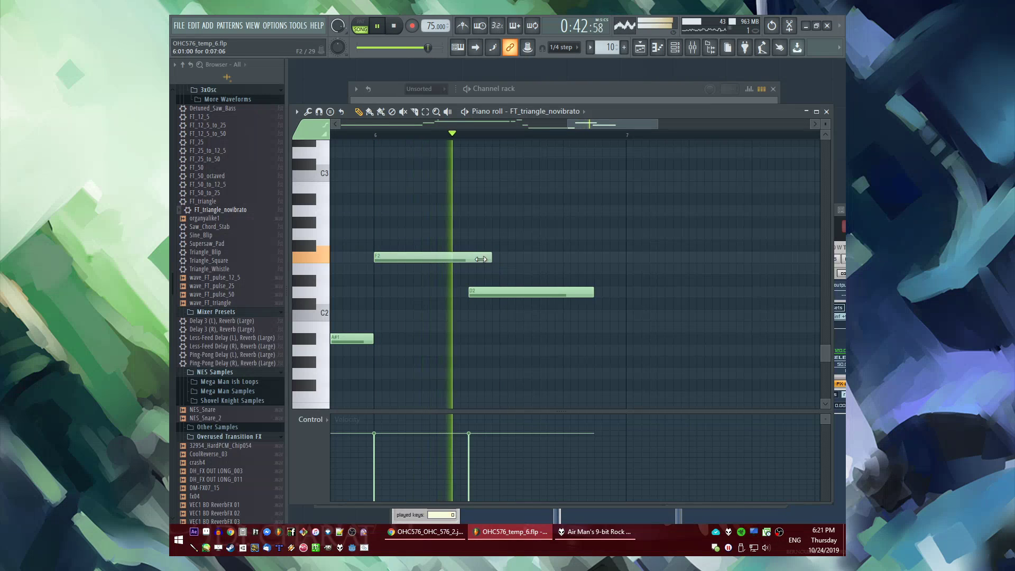
pyautogui.moveTo(498, 258); pyautogui.dragTo(469, 257)
pyautogui.press('space')
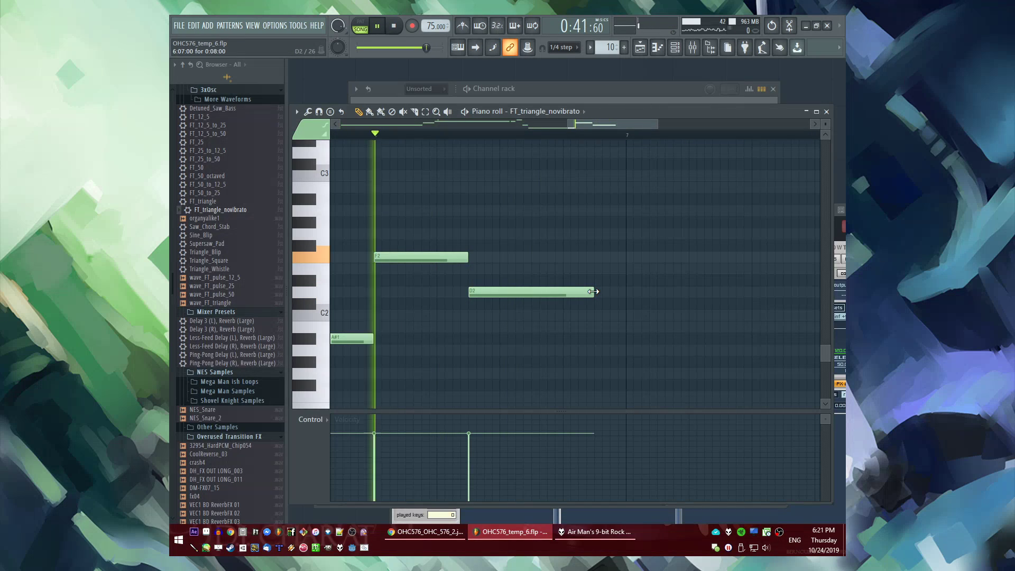
# Replace the D2 note at 6:07:00 with a six-step A#1 note and add another six-step A#1 at 6:14:18
pyautogui.rightClick(592, 291)
pyautogui.click(471, 339)
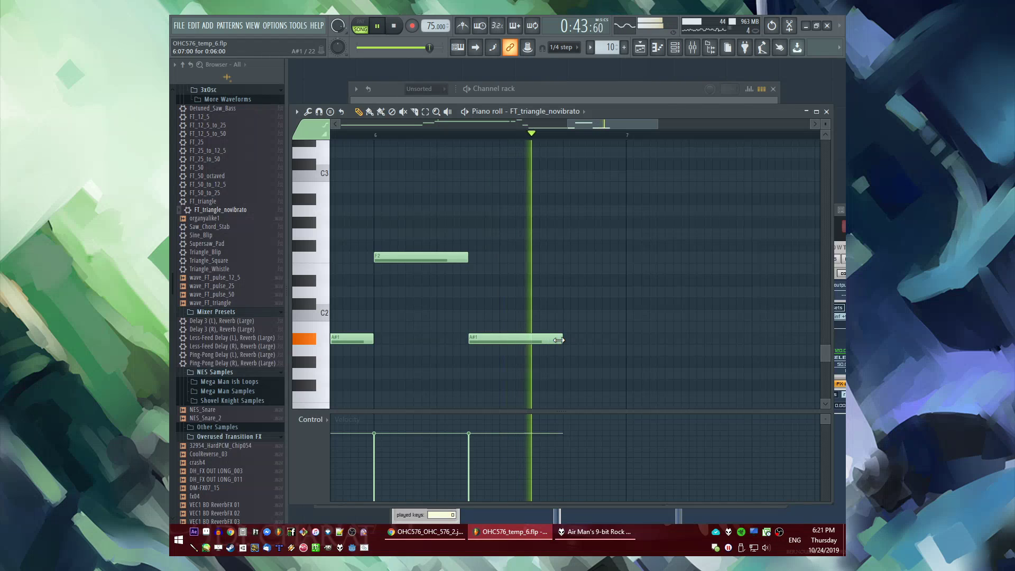
pyautogui.moveTo(558, 340); pyautogui.dragTo(588, 341)
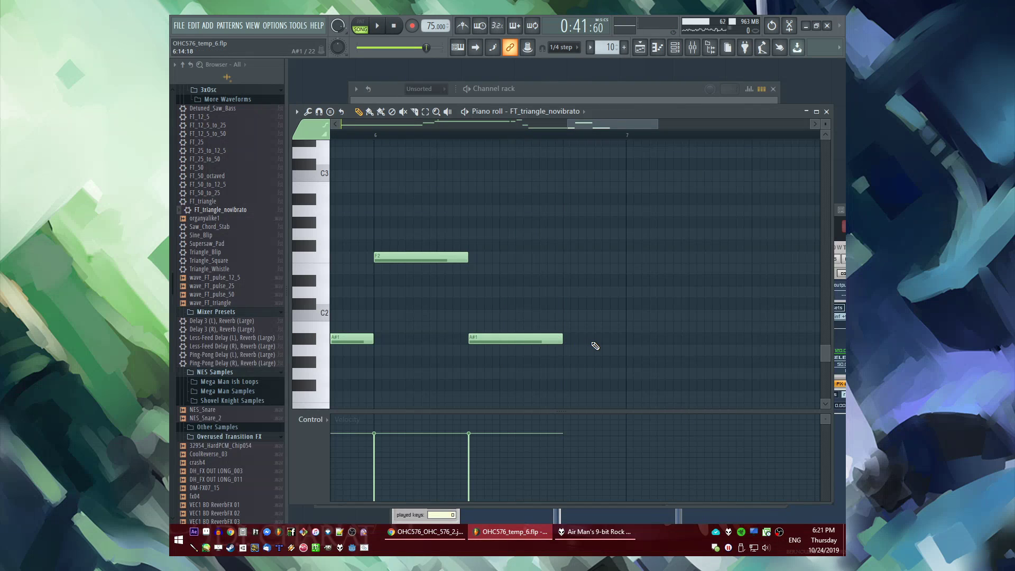
pyautogui.press('space')
pyautogui.scroll(-4, 664, 318)
pyautogui.click(478, 135)
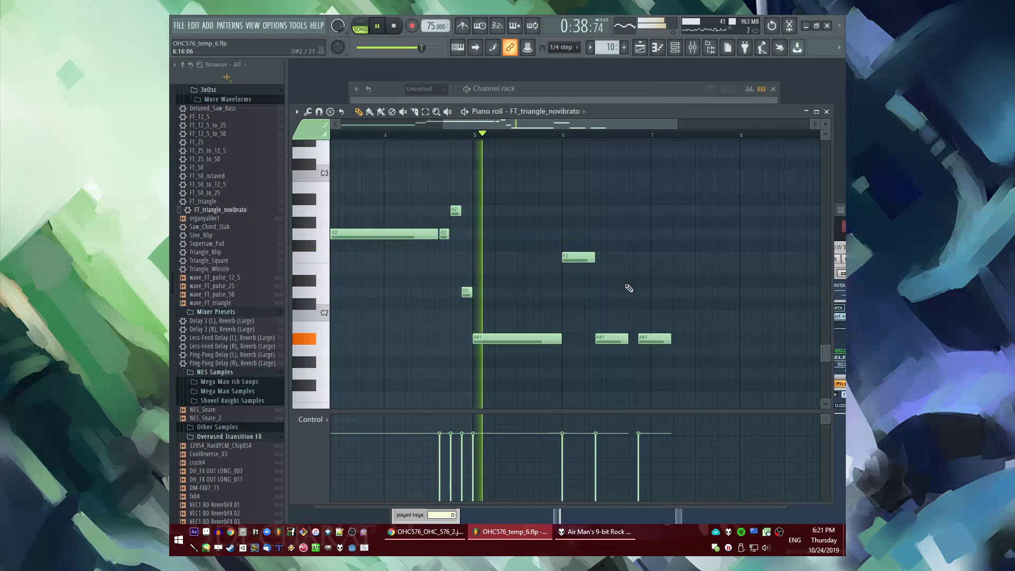
# Try the F2 note at 6:01:00 raised to A2 and play back from bar 5
pyautogui.scroll(3, 627, 289)
pyautogui.moveTo(553, 258); pyautogui.dragTo(556, 211)
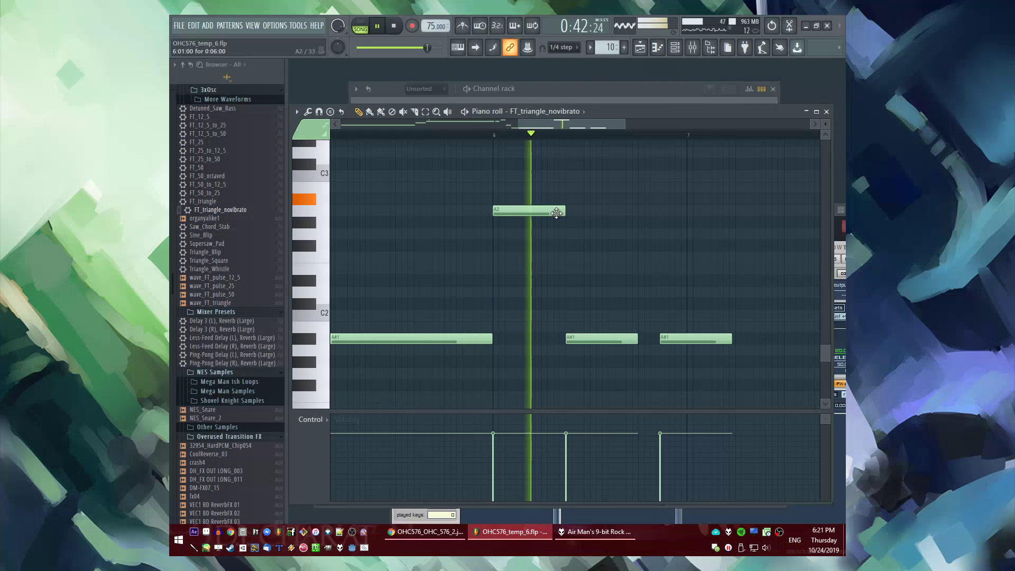
pyautogui.click(492, 135)
pyautogui.scroll(-3, 407, 140)
pyautogui.click(408, 139)
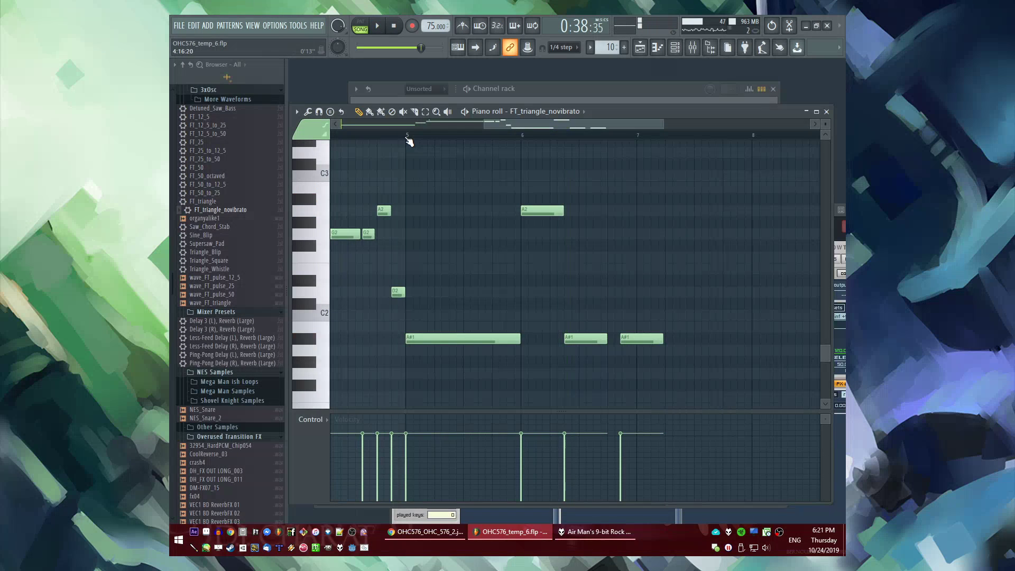
pyautogui.scroll(3, 509, 212)
pyautogui.moveTo(508, 212)
pyautogui.mouseDown()
pyautogui.moveTo(510, 295)
pyautogui.moveTo(506, 207)
pyautogui.mouseUp()
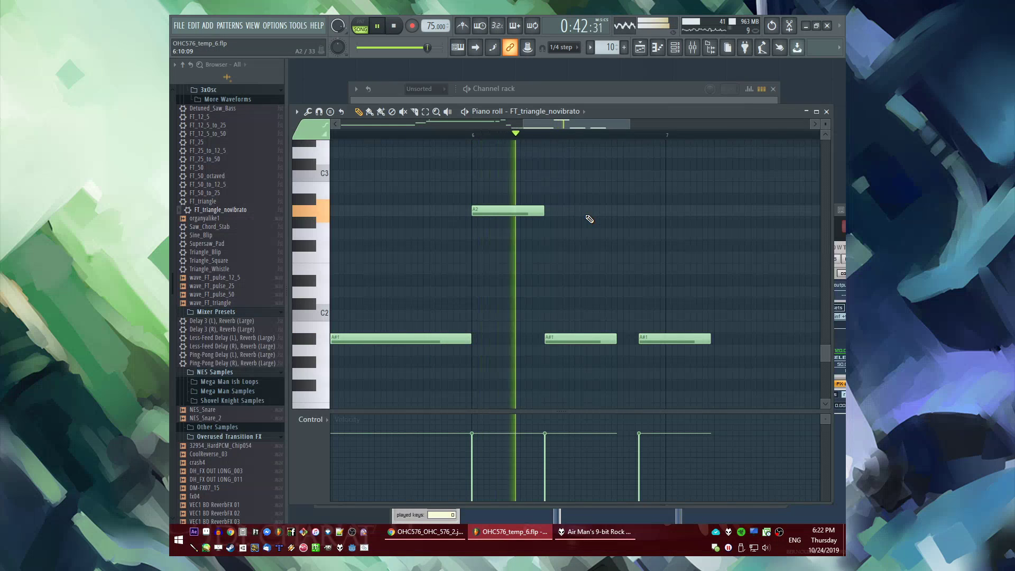
# Delete the A2 note at 6:01:00 and the A#1 at 6:07:00, and extend the bar 5 A#1 note to 1:09:12
pyautogui.press('space')
pyautogui.rightClick(522, 214)
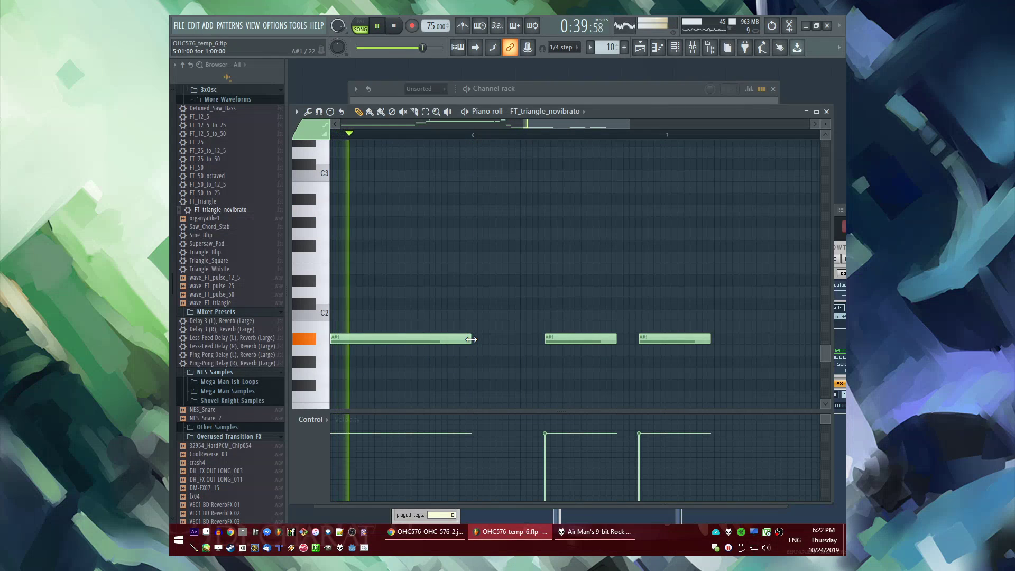
pyautogui.rightClick(551, 339)
pyautogui.moveTo(470, 338); pyautogui.dragTo(586, 344)
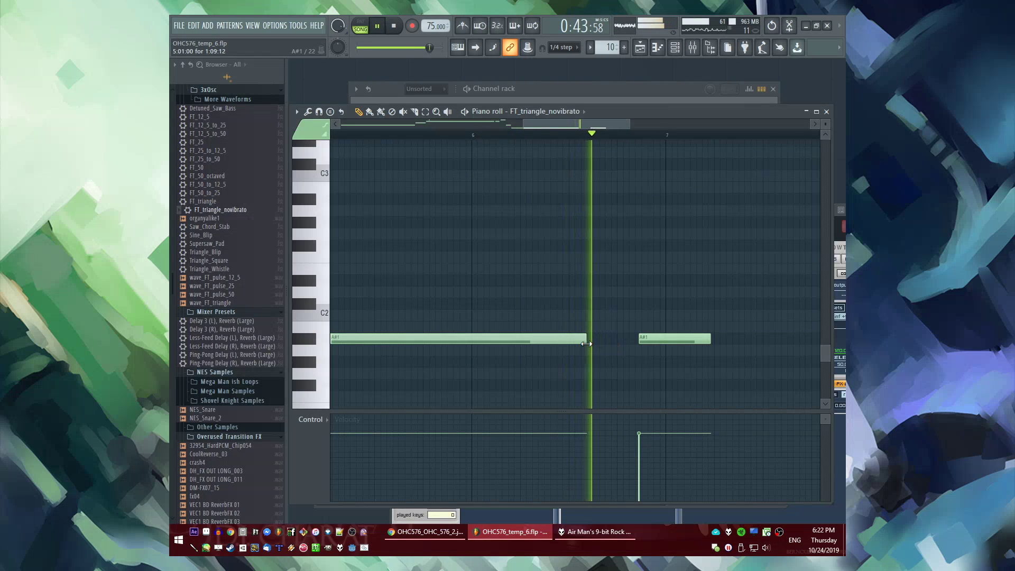
# Trim the long A#1 note to end midway through bar 6 and move the short A#1 back to end at bar 7
pyautogui.click(581, 339)
pyautogui.rightClick(599, 344)
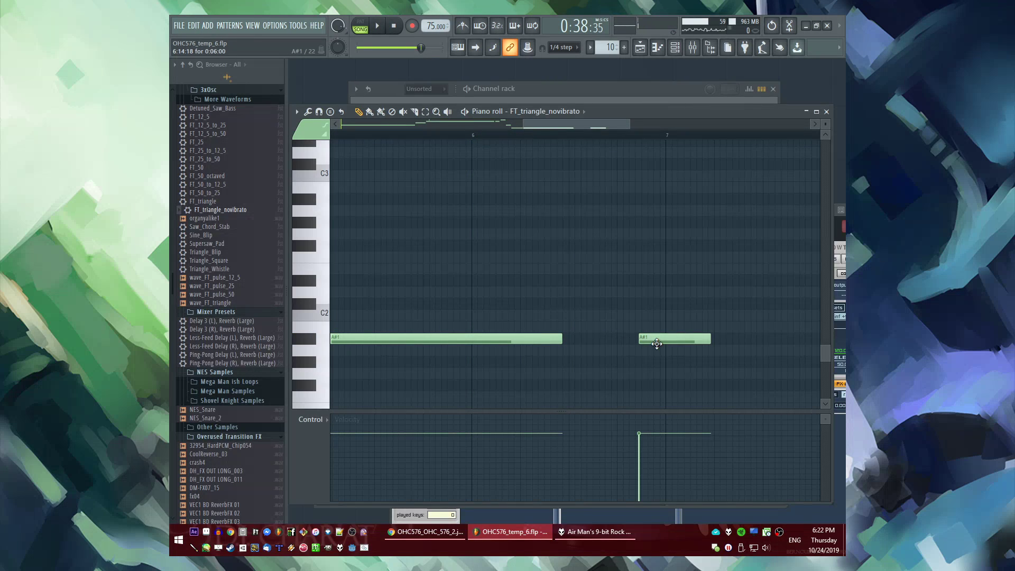
pyautogui.moveTo(561, 340); pyautogui.dragTo(565, 339)
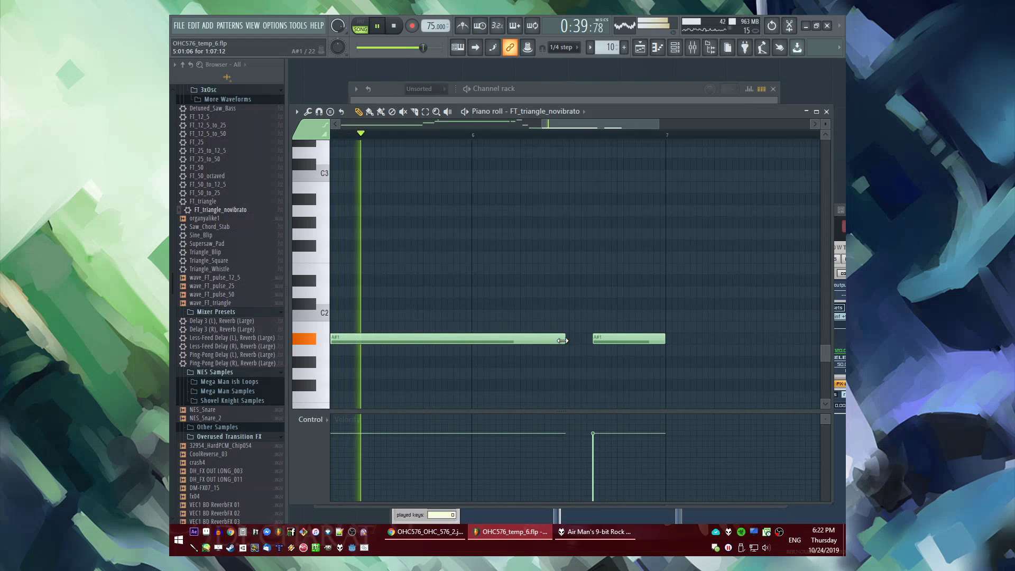
# Split the end of bar 6 into two short A#1 notes and add an A1 note at 7:01:00 lasting 0:15:18
pyautogui.click(576, 136)
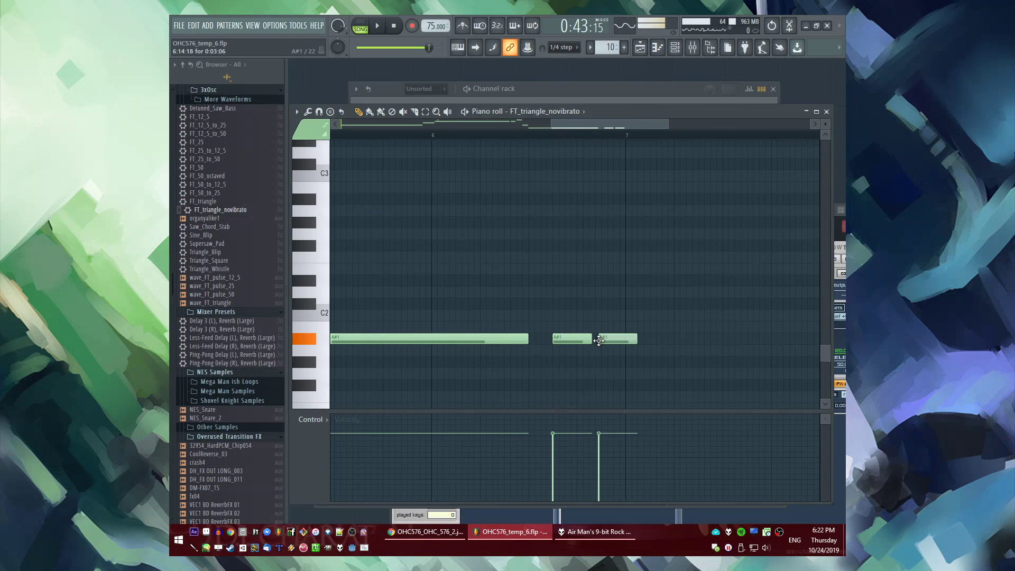
pyautogui.moveTo(599, 340); pyautogui.dragTo(583, 319)
pyautogui.press('space')
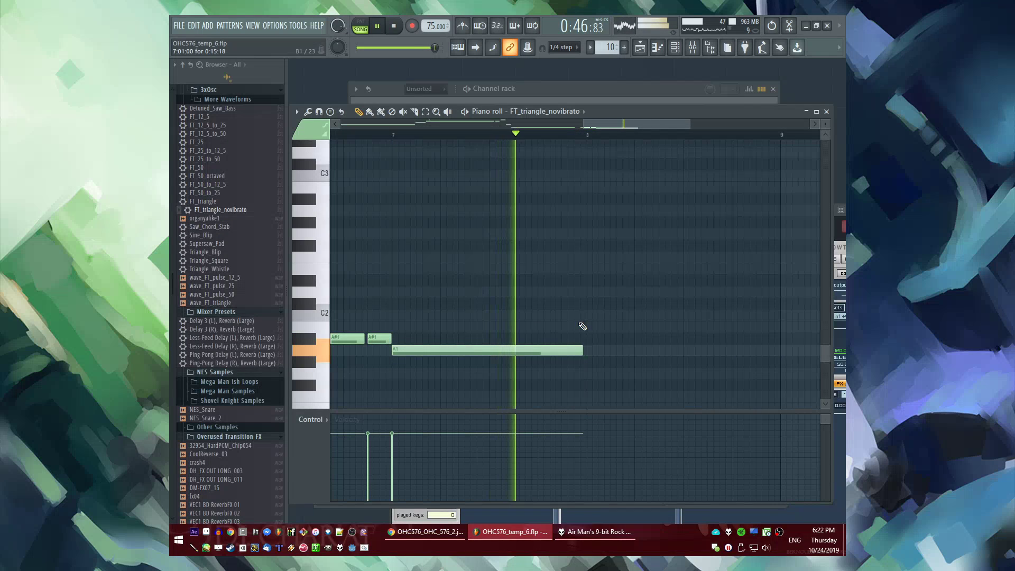
# Add a second A1 note at 8:01:00 and shorten it to about 0:11:12
pyautogui.click(588, 350)
pyautogui.moveTo(776, 352); pyautogui.dragTo(763, 351)
pyautogui.press('space')
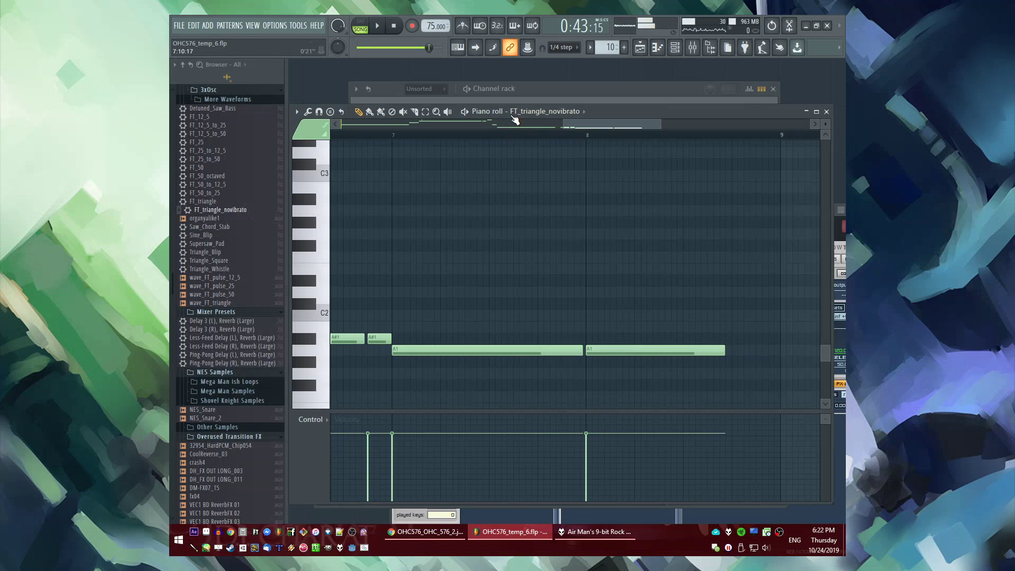
# Play back from bar 7, shorten the A1 note at 8:01:00 to just under six steps and add a two-step A1 at 8:07:00
pyautogui.click(579, 137)
pyautogui.press('space')
pyautogui.moveTo(594, 126); pyautogui.dragTo(615, 126)
pyautogui.press('space')
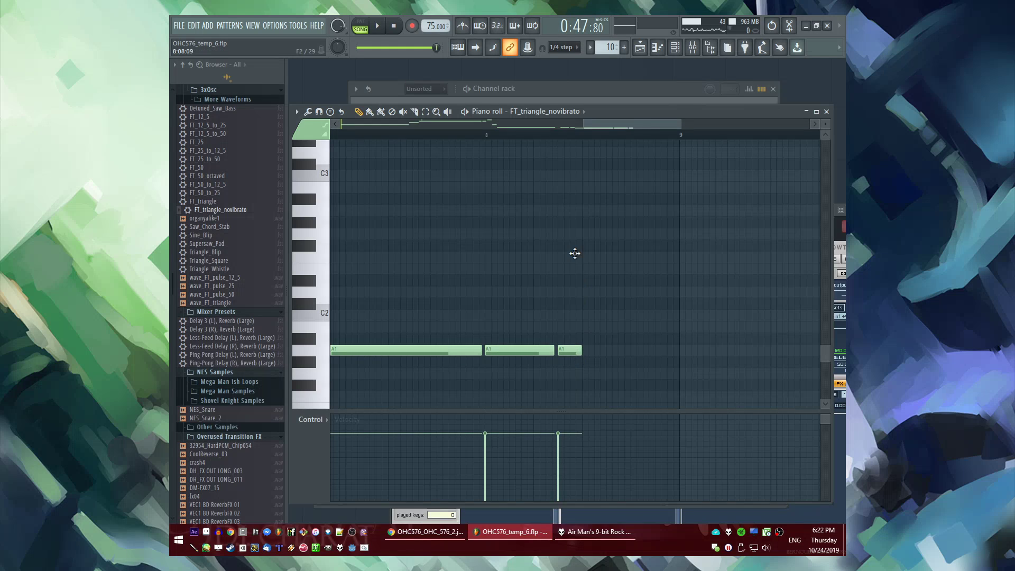
# Add a four-step E2 note at 8:09:00 and a C2 note at 8:13:00 stretched to the end of bar 8
pyautogui.press('space')
pyautogui.click(637, 315)
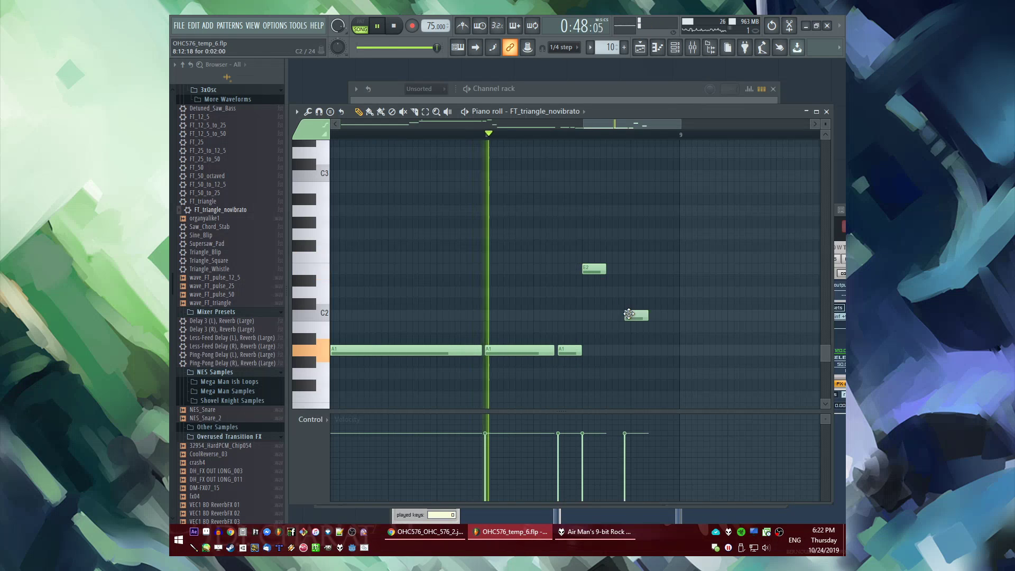
pyautogui.moveTo(605, 268); pyautogui.dragTo(629, 266)
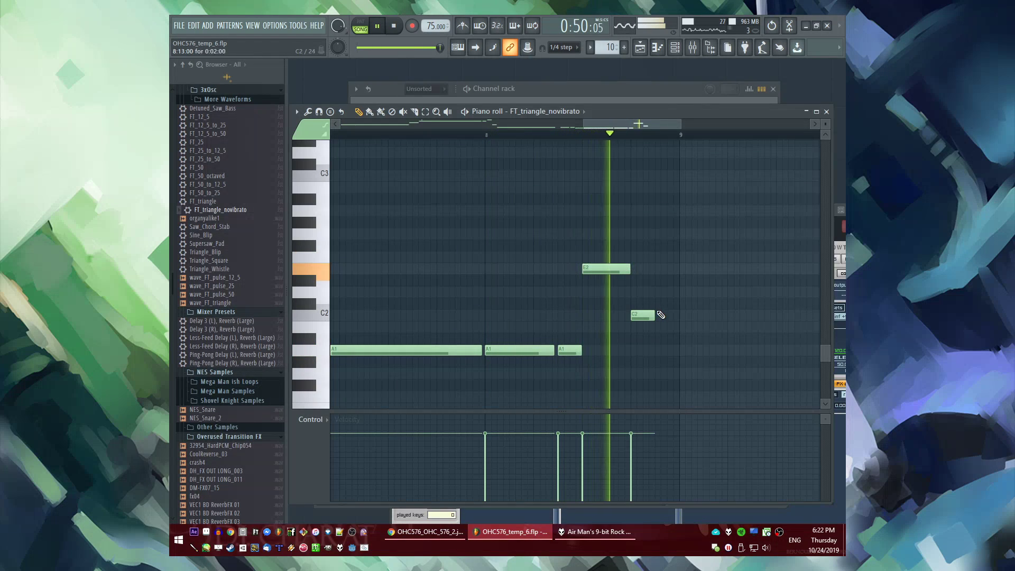
pyautogui.moveTo(654, 314); pyautogui.dragTo(678, 312)
# Duplicate the bar 9 to 16 Pattern 8 drum clips and the Pattern 10 bass clip at bar 17 in the playlist
pyautogui.press('F5')
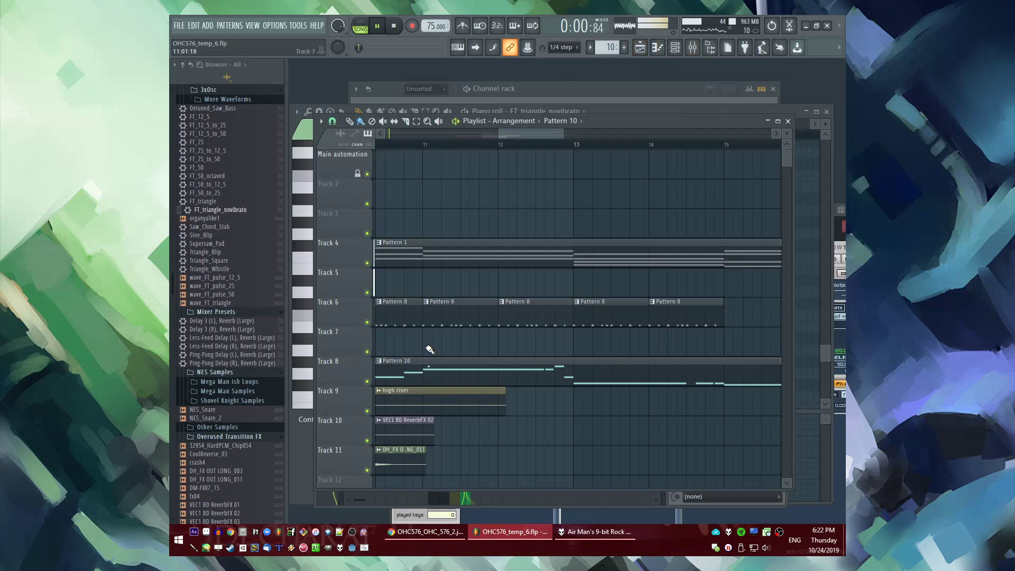
pyautogui.scroll(-4, 429, 349)
pyautogui.moveTo(565, 299); pyautogui.dragTo(396, 394)
pyautogui.hotkey('ctrl', 'b')
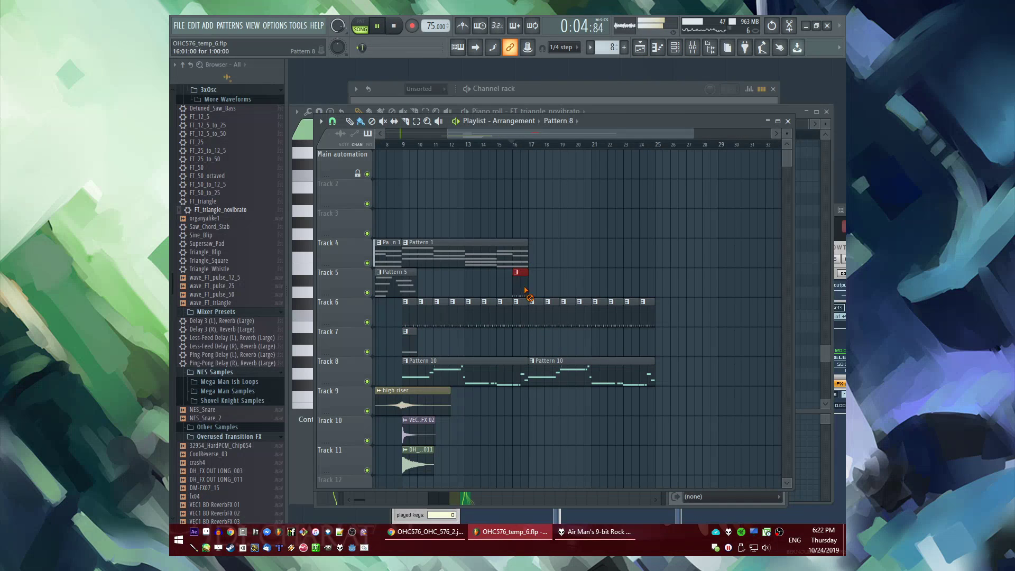
# Repeat the Pattern 1 chord clip at bar 17 on Track 4 and play the arrangement from just before bar 9
pyautogui.scroll(2, 452, 155)
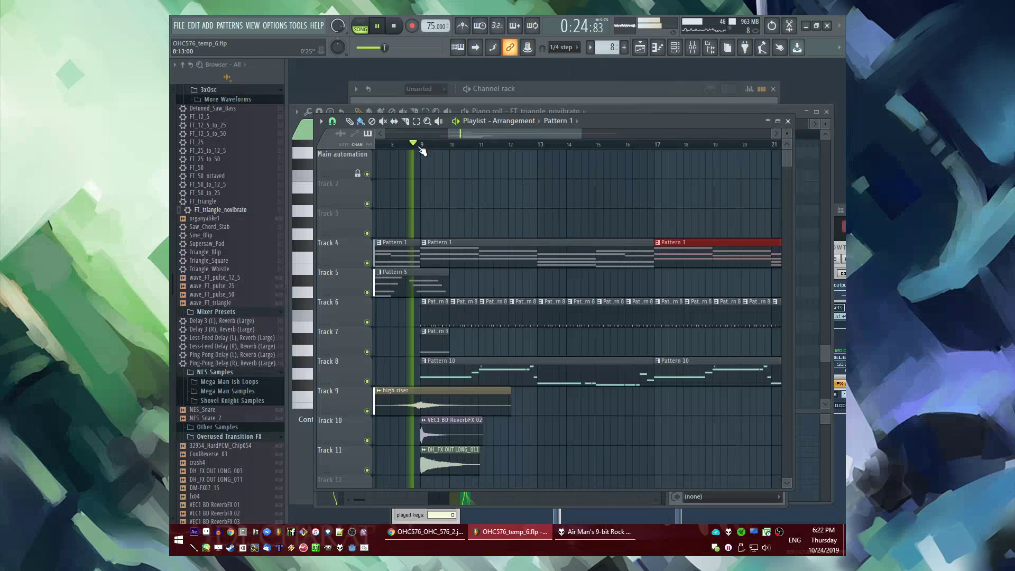
pyautogui.click(345, 157)
pyautogui.press('space')
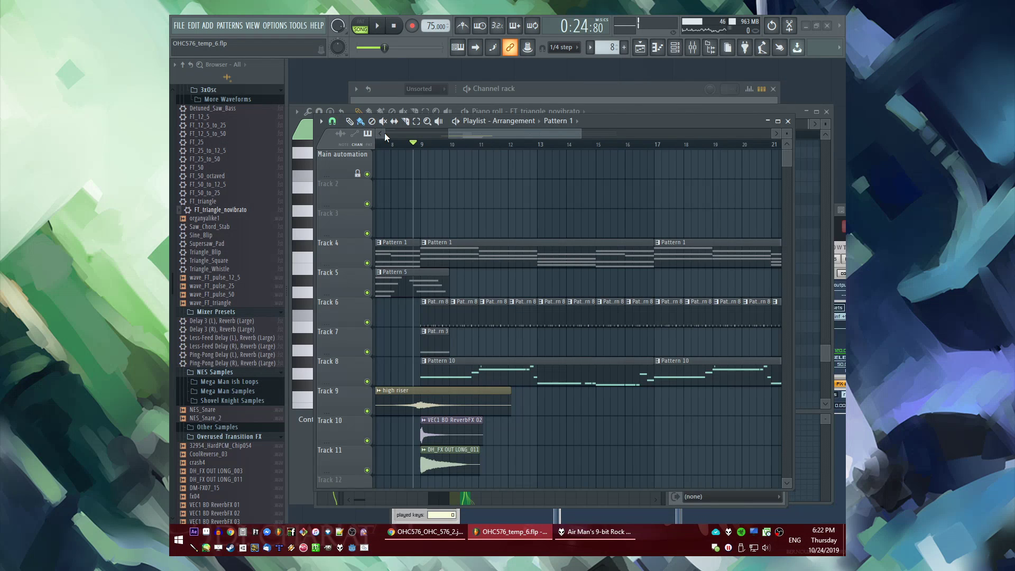
# Create a new pattern with the default name and place its clip on Track 3 at bar 9 while the arrangement plays
pyautogui.press('space')
pyautogui.scroll(-3, 518, 194)
pyautogui.scroll(4, 536, 201)
pyautogui.press('F4')
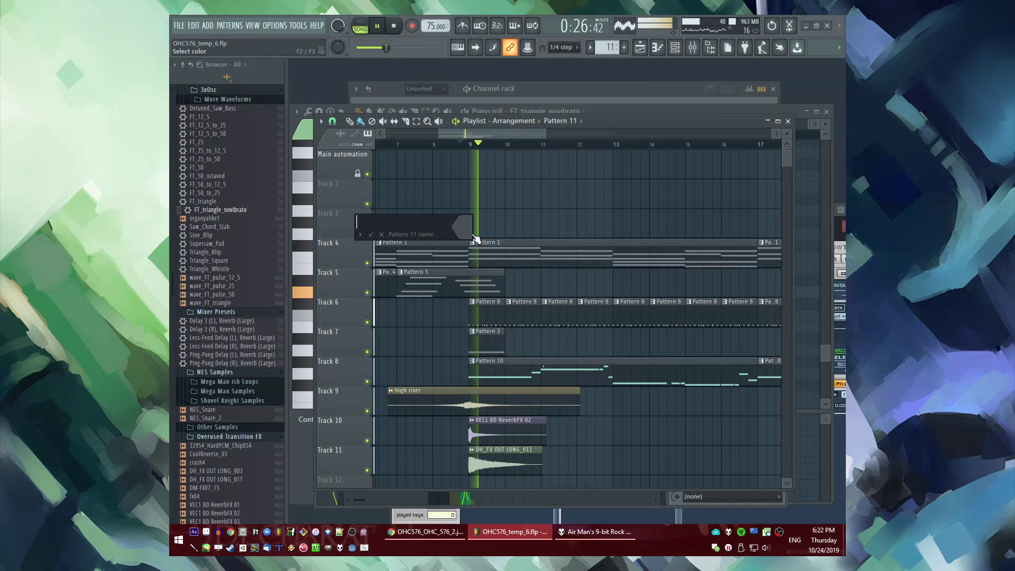
pyautogui.press('Return')
pyautogui.click(475, 236)
pyautogui.scroll(2, 575, 237)
pyautogui.scroll(-3, 620, 223)
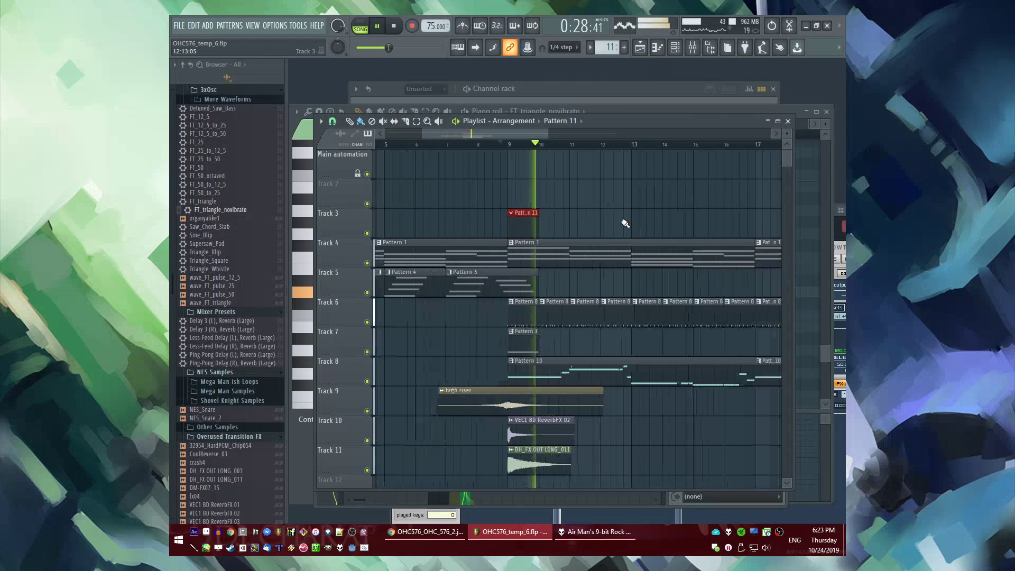
pyautogui.scroll(2, 634, 232)
pyautogui.scroll(-2, 460, 219)
pyautogui.scroll(1, 628, 212)
pyautogui.press('F10')
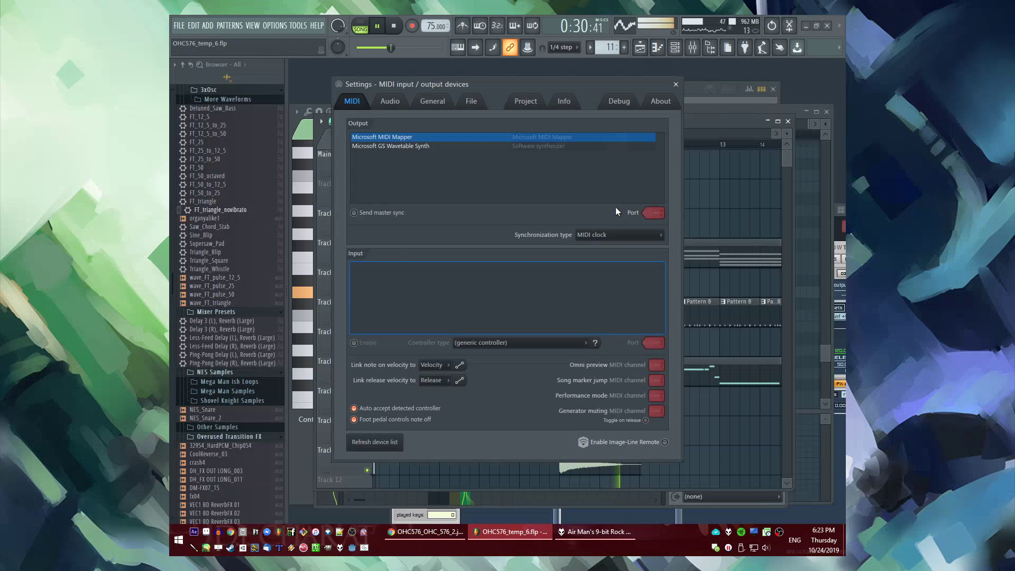
pyautogui.press('F10')
pyautogui.press('F9')
pyautogui.press('F9')
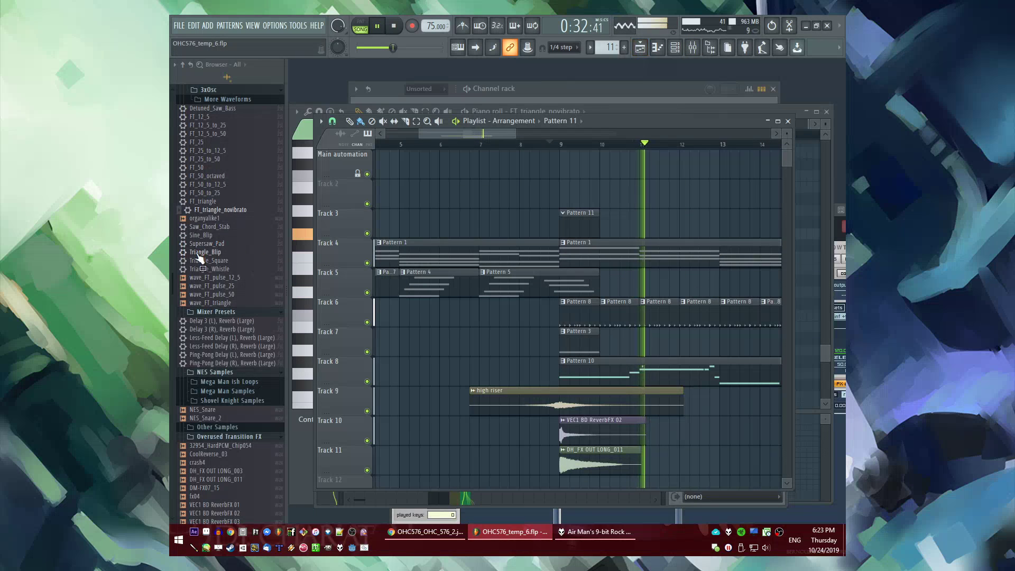
# Open the Snares folder of the Packs drum samples, preview FPC Snare 4 and stop playback
pyautogui.scroll(10, 186, 309)
pyautogui.click(210, 296)
pyautogui.click(211, 296)
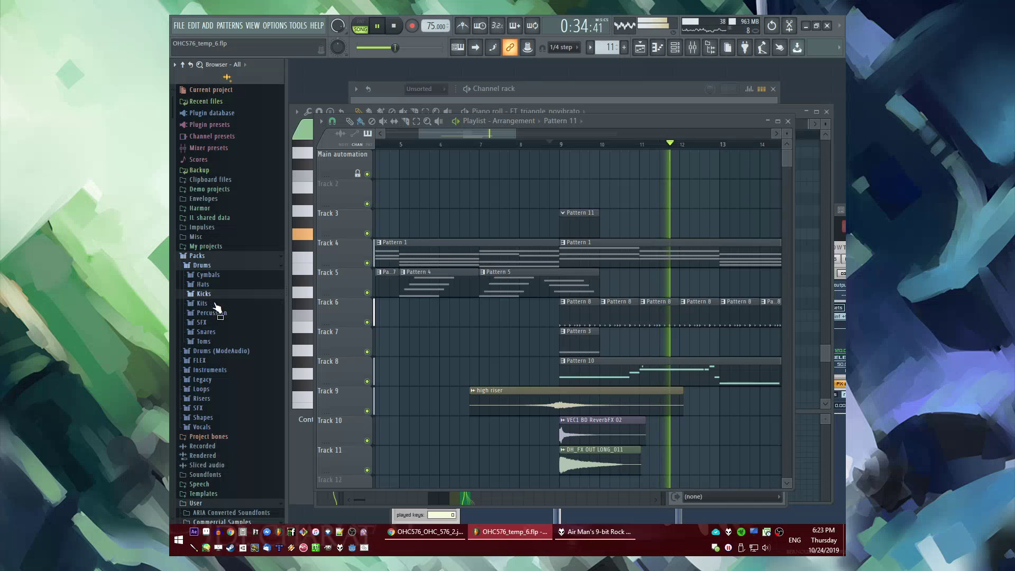
pyautogui.click(219, 332)
pyautogui.scroll(-1, 220, 365)
pyautogui.scroll(-3, 220, 366)
pyautogui.click(220, 363)
pyautogui.press('space')
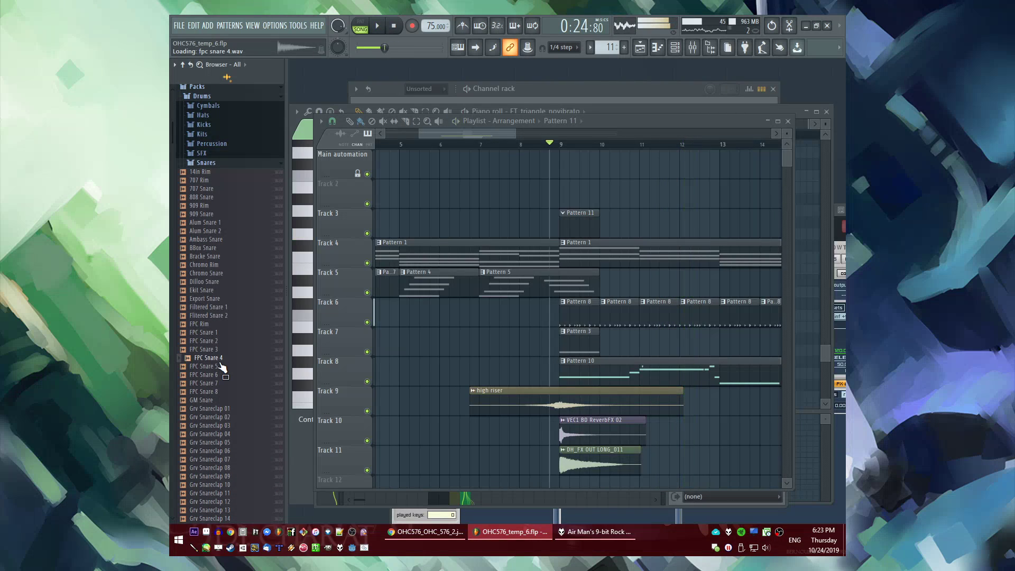
# Show the channel rack and audition Grv Snareclap, Smigen and FPC snare samples from the Snares folder
pyautogui.scroll(-5, 221, 423)
pyautogui.click(200, 282)
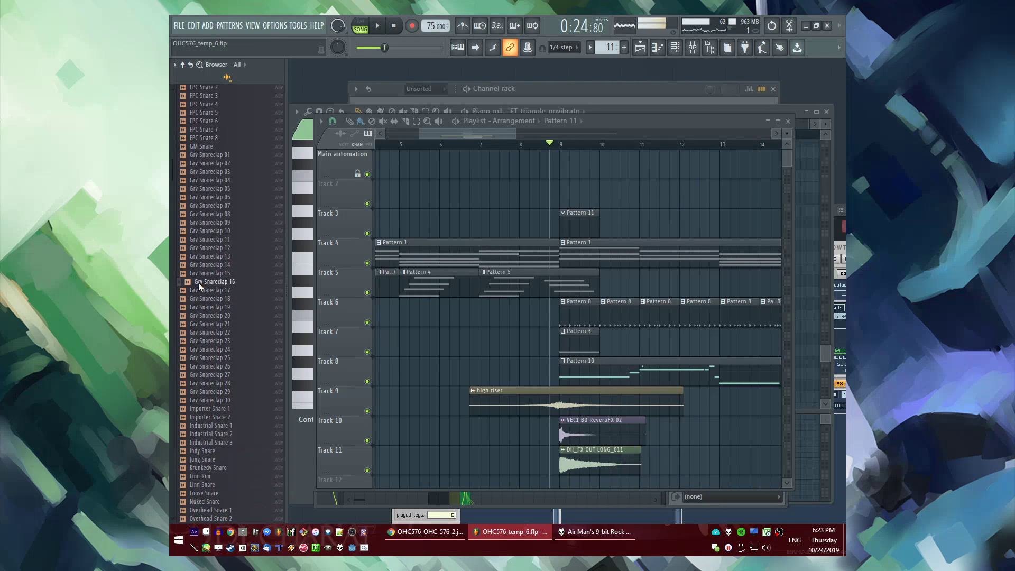
pyautogui.press('F6')
pyautogui.scroll(-5, 225, 383)
pyautogui.click(221, 375)
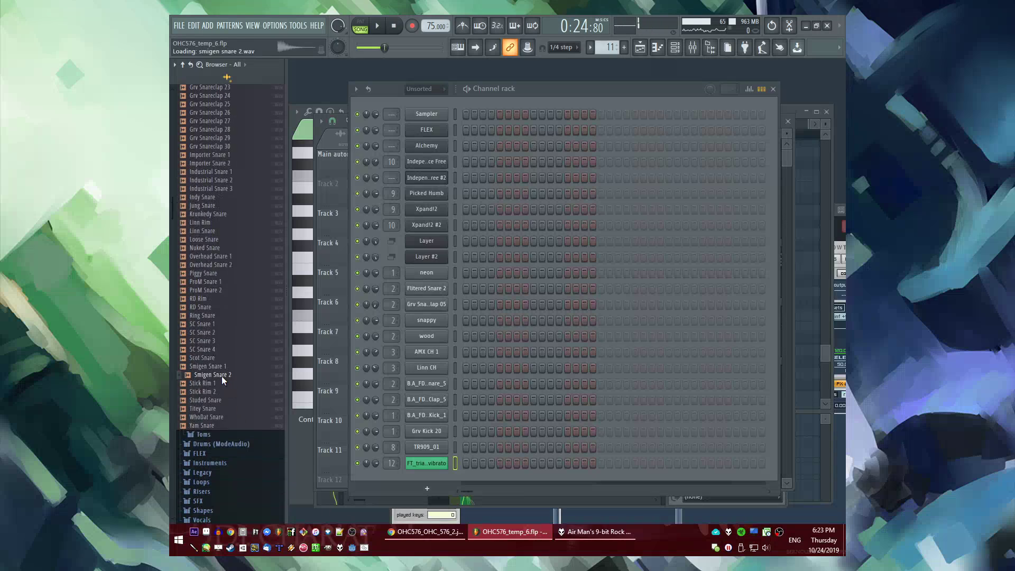
pyautogui.scroll(2, 213, 239)
pyautogui.click(218, 197)
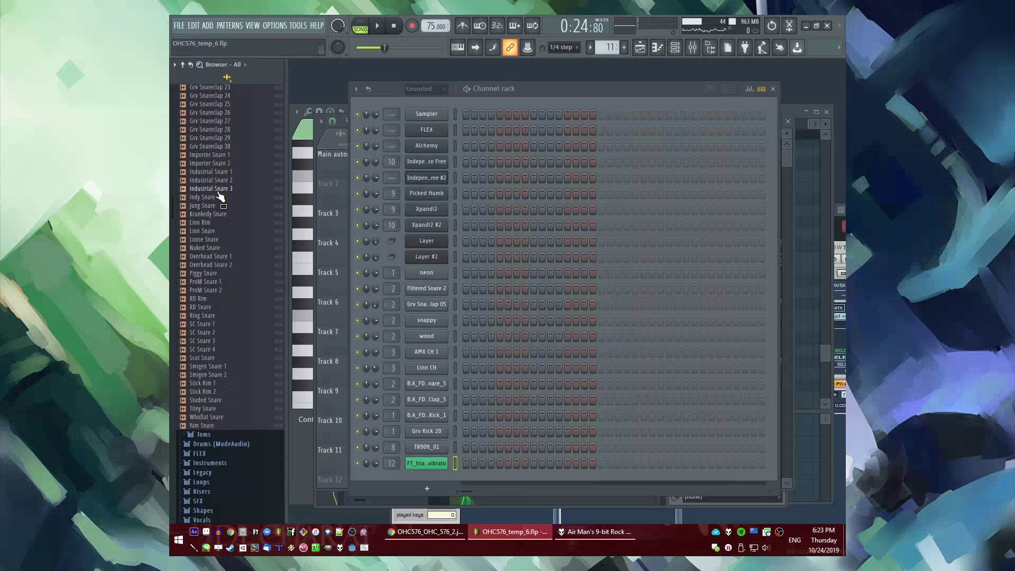
pyautogui.scroll(4, 219, 222)
pyautogui.click(224, 257)
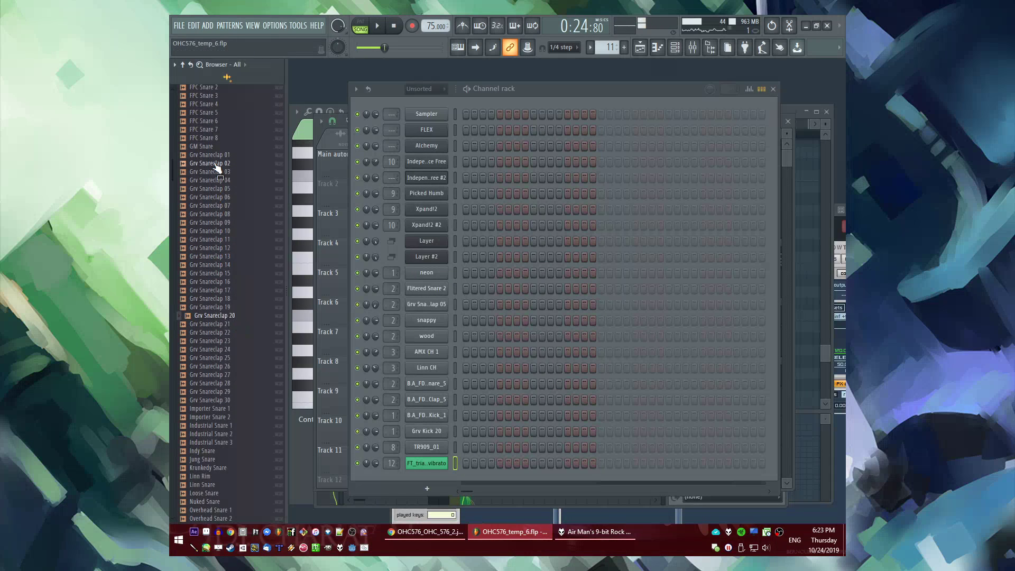
pyautogui.scroll(4, 219, 212)
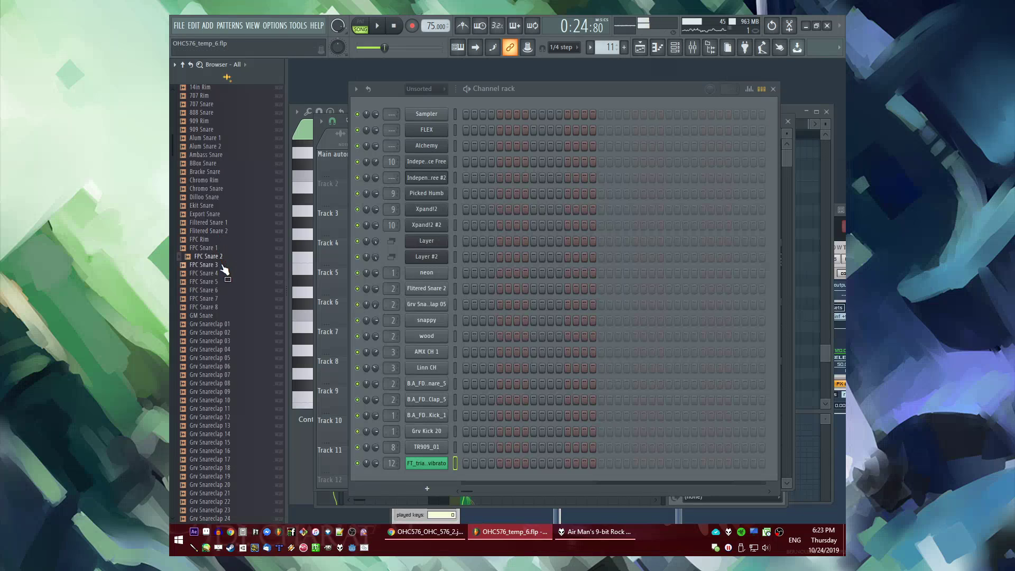
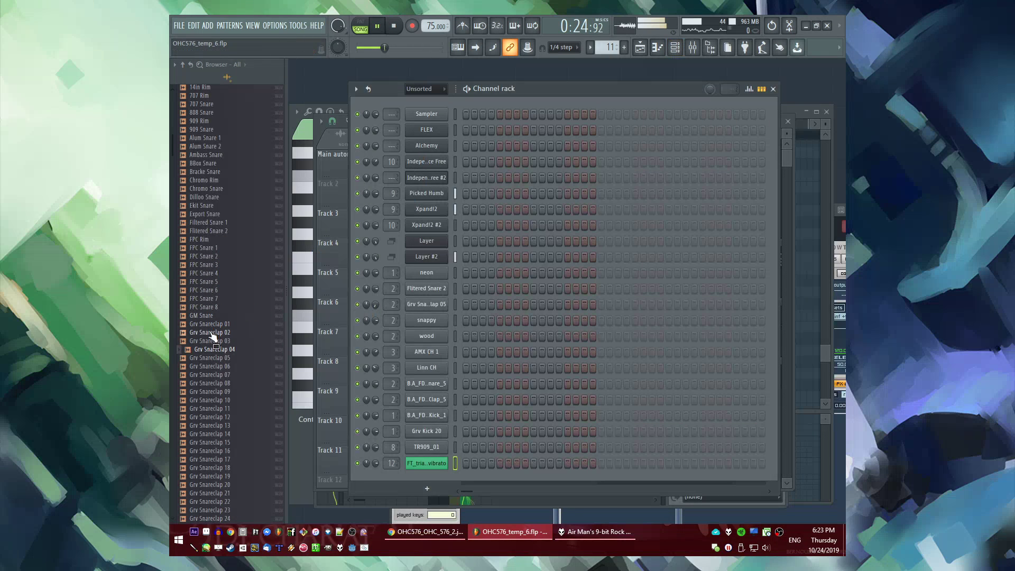
# Add Grv Snareclap 04 as a new channel on mixer track 2 and clear its trial hits from steps 5 and 13 of Pattern 8
pyautogui.moveTo(412, 477); pyautogui.dragTo(413, 478)
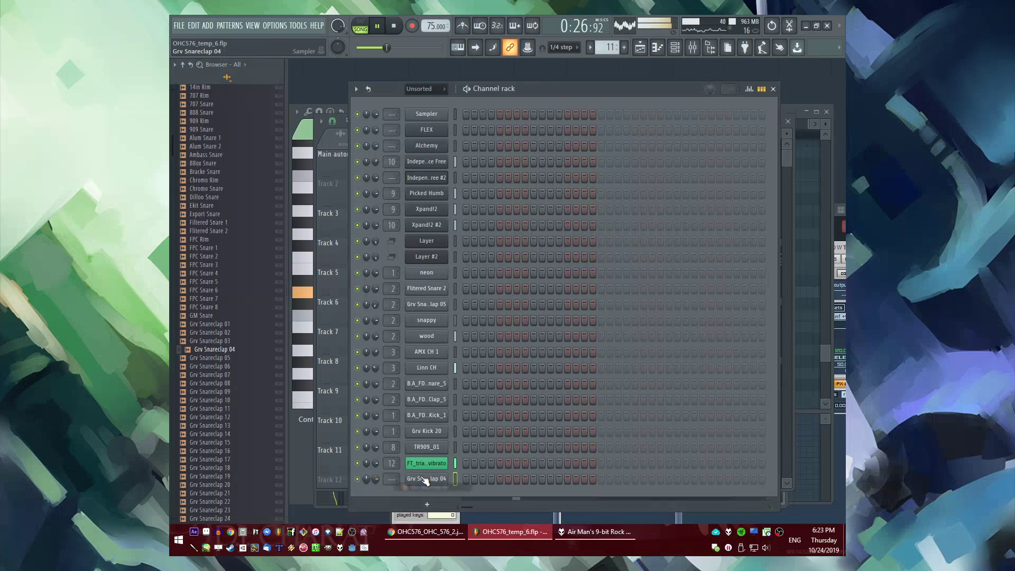
pyautogui.press('F6')
pyautogui.doubleClick(574, 312)
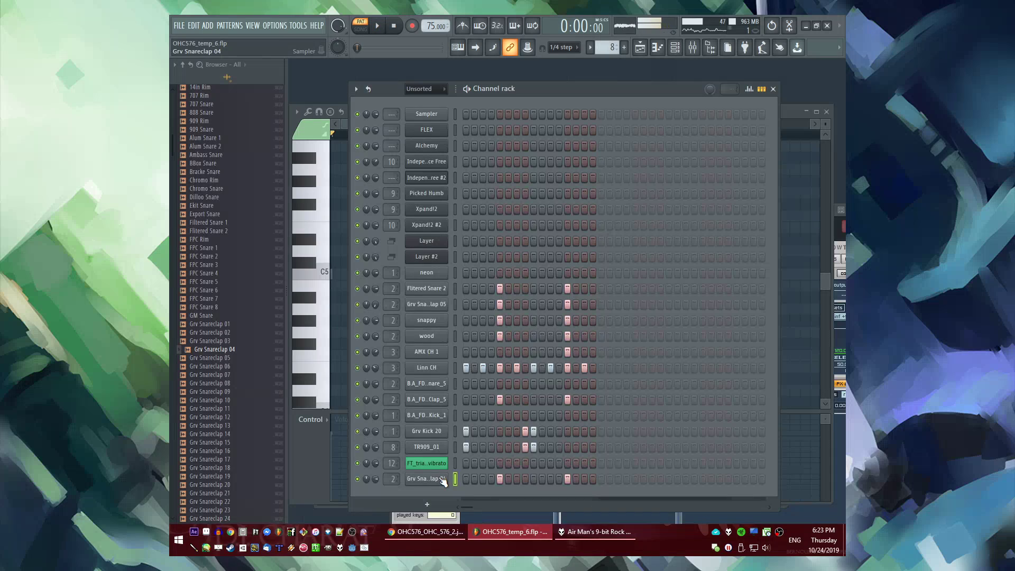
pyautogui.click(503, 478)
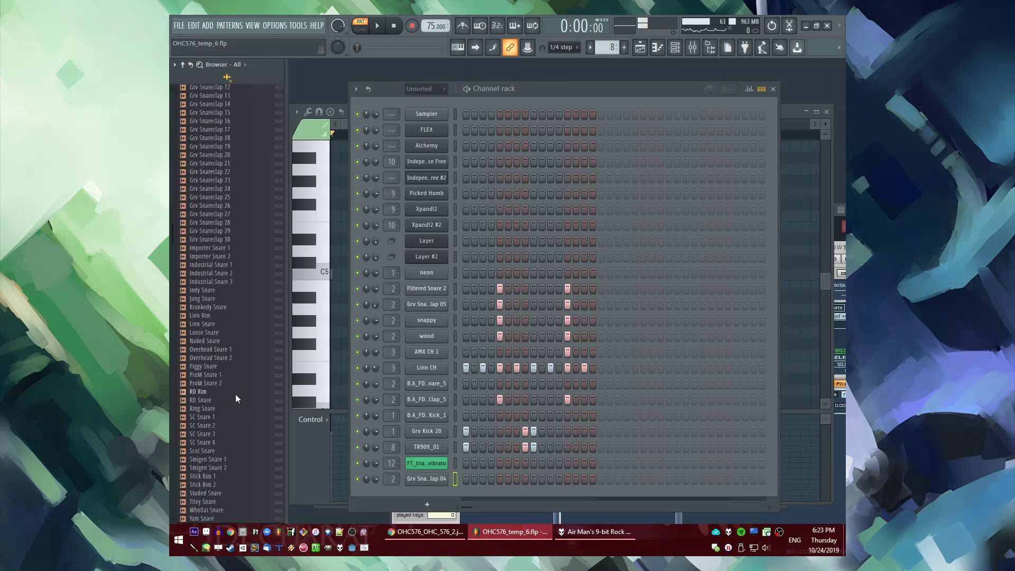
# Preview Yam Snare, open the Snares folder of Drums (ModeAudio) and audition its Attack Snare samples
pyautogui.scroll(-15, 236, 395)
pyautogui.click(224, 232)
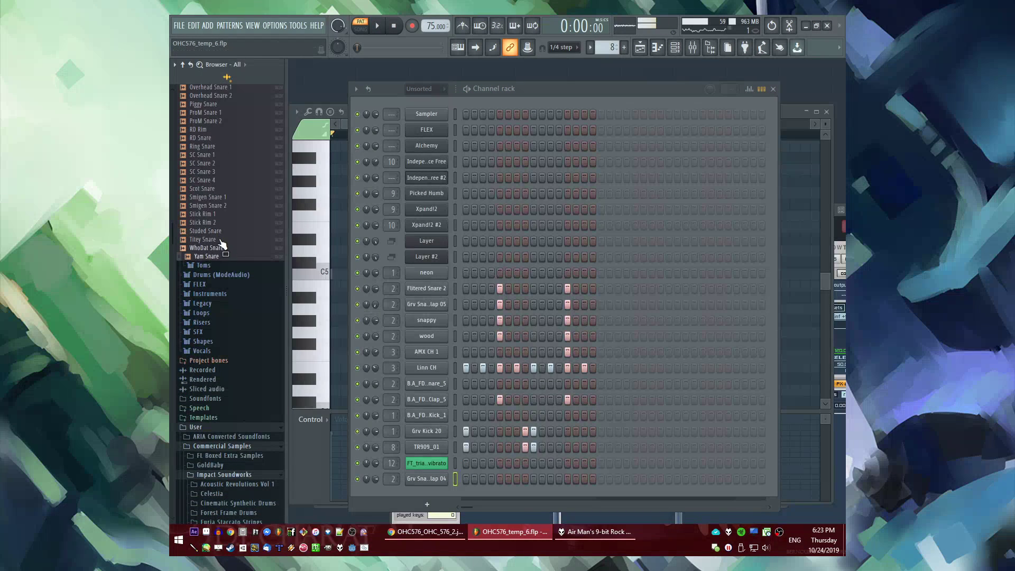
pyautogui.click(222, 275)
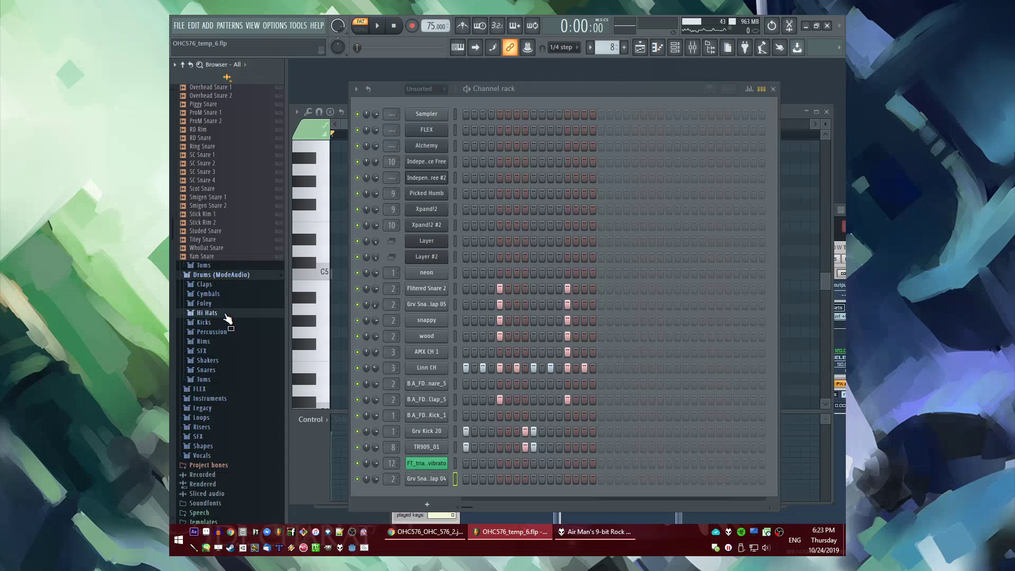
pyautogui.click(222, 369)
pyautogui.scroll(-15, 223, 404)
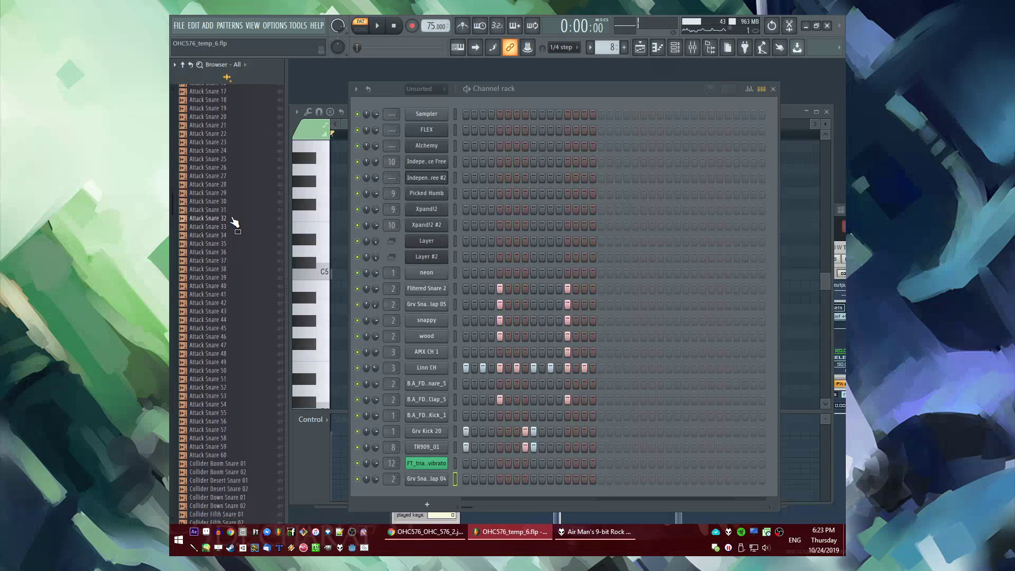
pyautogui.scroll(-2, 231, 219)
pyautogui.click(225, 235)
pyautogui.click(241, 378)
# Audition the Downstream, Fracture and HouseGen snare samples in the ModeAudio snares folder
pyautogui.scroll(-6, 240, 365)
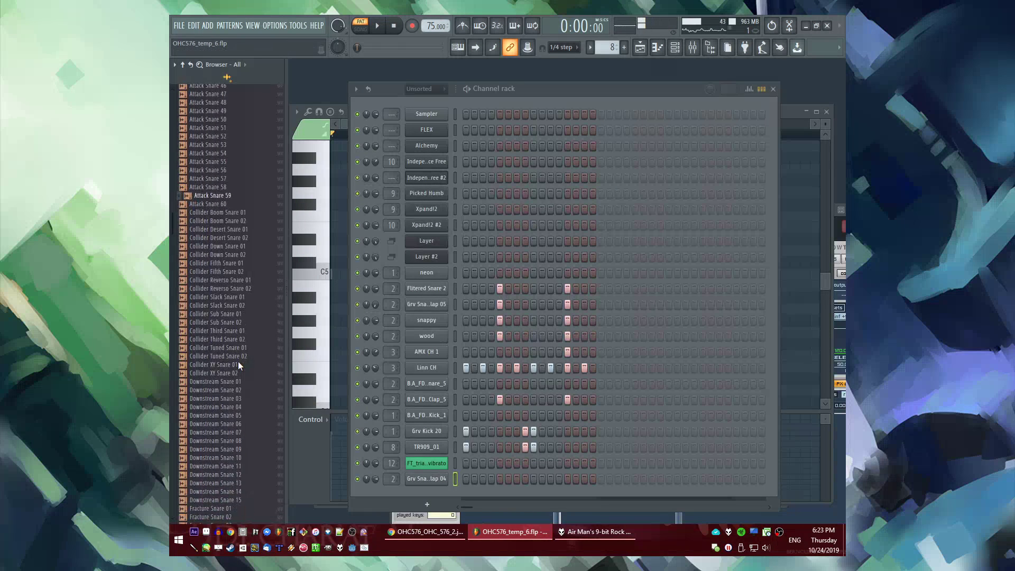
pyautogui.scroll(-7, 238, 365)
pyautogui.click(230, 253)
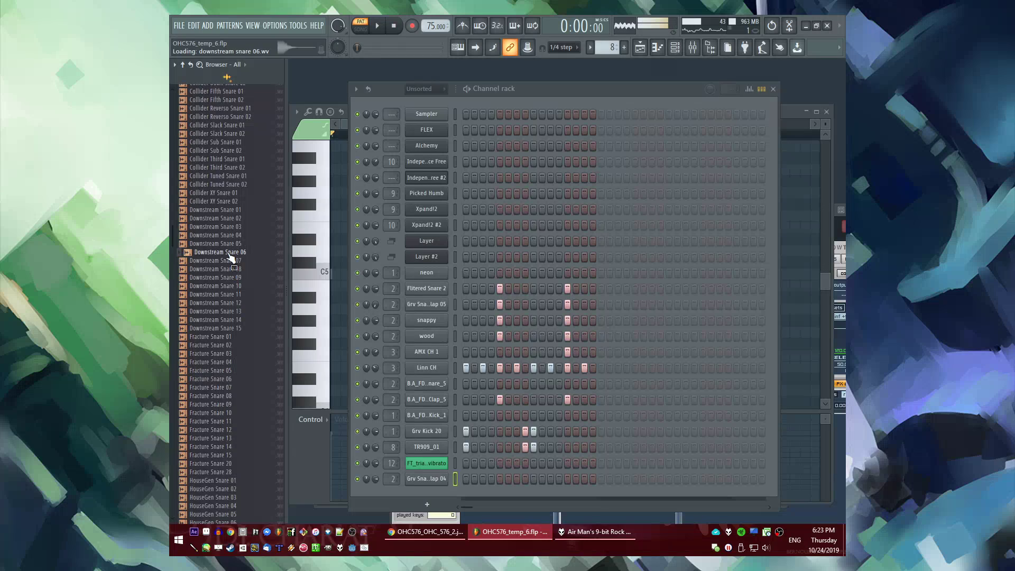
pyautogui.scroll(-3, 231, 265)
pyautogui.click(231, 295)
pyautogui.click(236, 379)
pyautogui.click(239, 434)
pyautogui.scroll(-7, 233, 401)
pyautogui.click(212, 263)
pyautogui.click(213, 313)
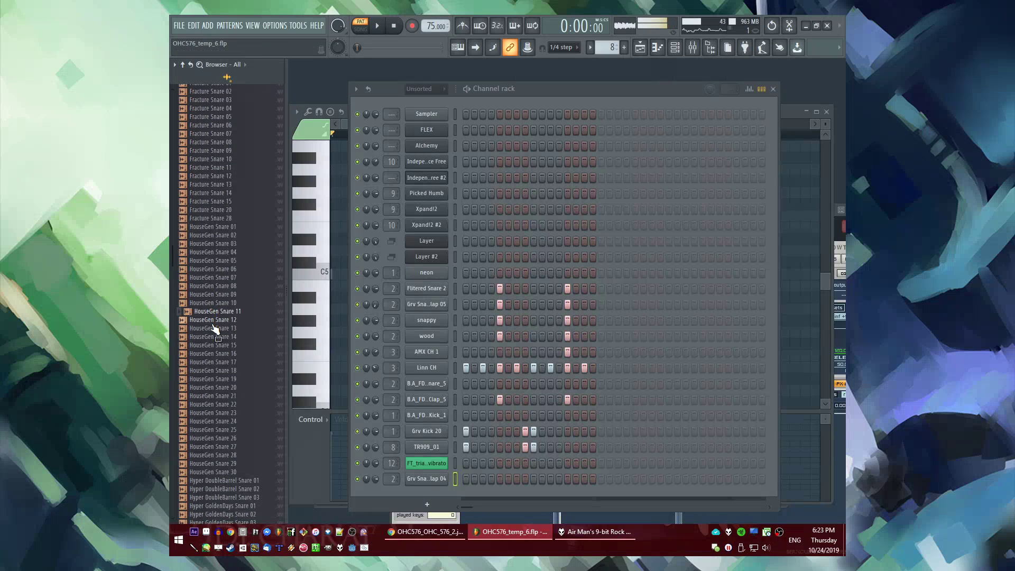
# Audition further HouseGen snares and the Hyper snare samples, including Hyper HollywoodHills Snare 02
pyautogui.scroll(-2, 216, 324)
pyautogui.click(232, 279)
pyautogui.scroll(-2, 233, 280)
pyautogui.click(226, 262)
pyautogui.click(237, 312)
pyautogui.scroll(-2, 250, 347)
pyautogui.click(245, 288)
pyautogui.scroll(-1, 243, 302)
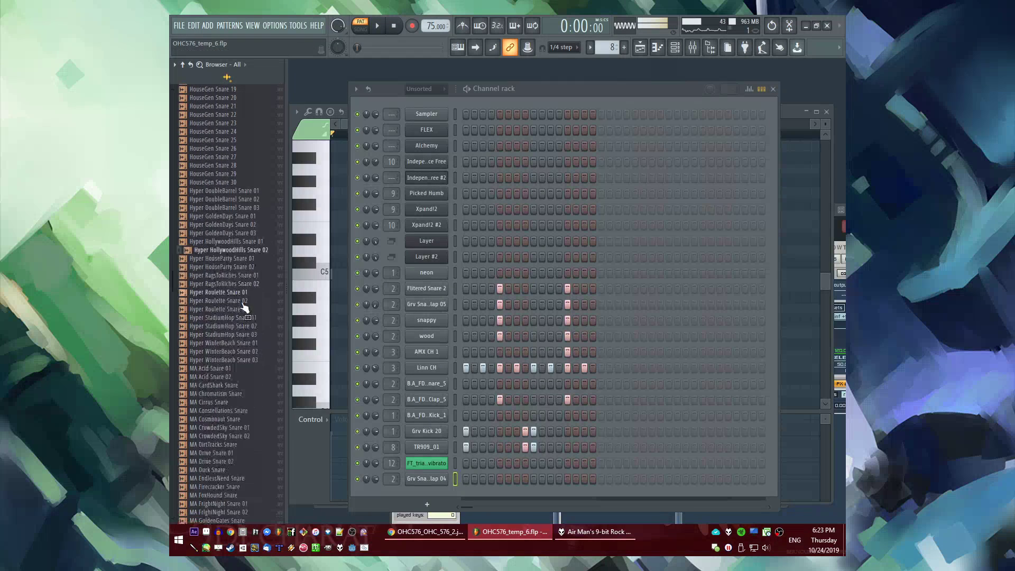
pyautogui.scroll(-1, 243, 305)
pyautogui.click(247, 308)
# Audition the MA snares, including DirtTracks, Klank 01, Sideways and Smack 02, and briefly play Pattern 8
pyautogui.scroll(-2, 252, 310)
pyautogui.click(252, 311)
pyautogui.click(222, 371)
pyautogui.click(225, 431)
pyautogui.click(228, 313)
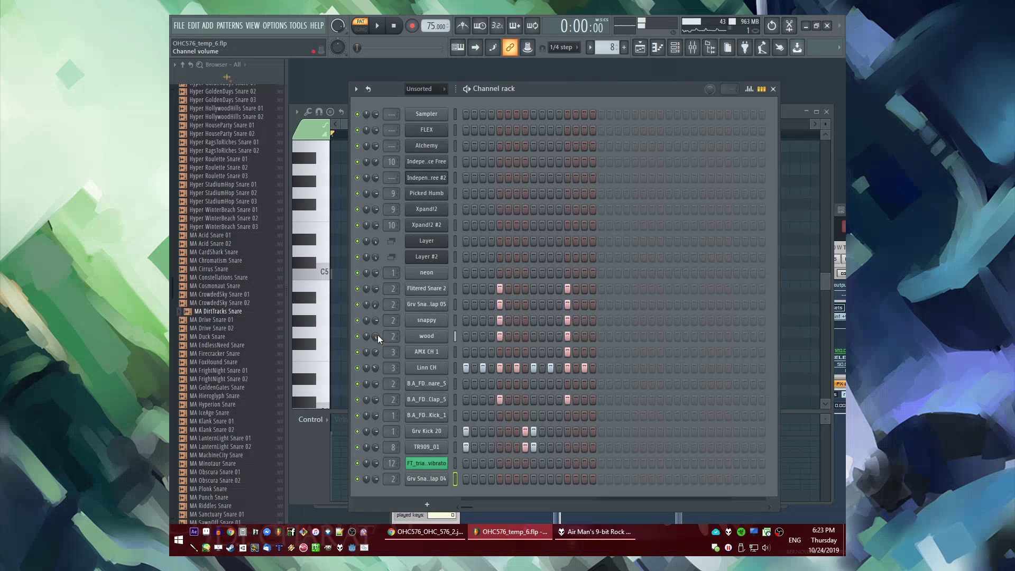
pyautogui.click(236, 372)
pyautogui.click(238, 422)
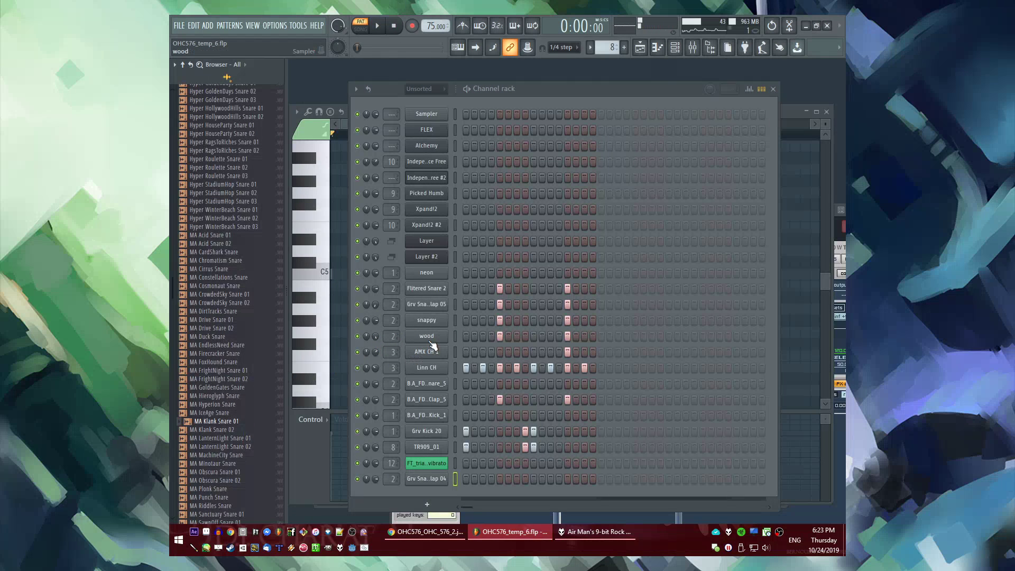
pyautogui.scroll(-2, 252, 393)
pyautogui.click(247, 398)
pyautogui.scroll(-2, 246, 398)
pyautogui.click(232, 373)
pyautogui.press('space')
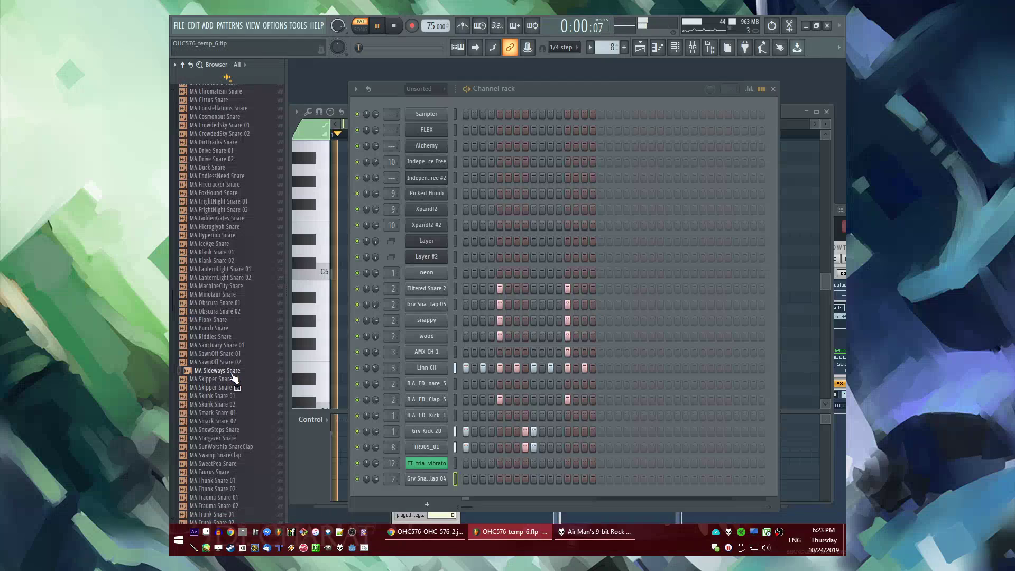
pyautogui.press('space')
pyautogui.click(231, 421)
pyautogui.scroll(-4, 231, 365)
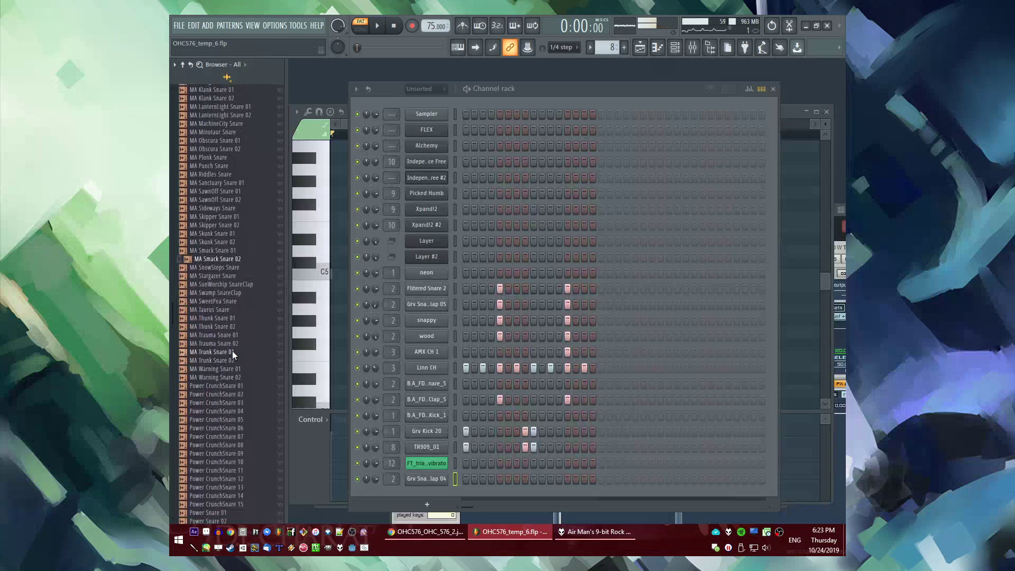
# Audition the remaining MA snares and the Power CrunchSnare samples one after another
pyautogui.click(231, 279)
pyautogui.click(229, 330)
pyautogui.click(231, 279)
pyautogui.click(229, 388)
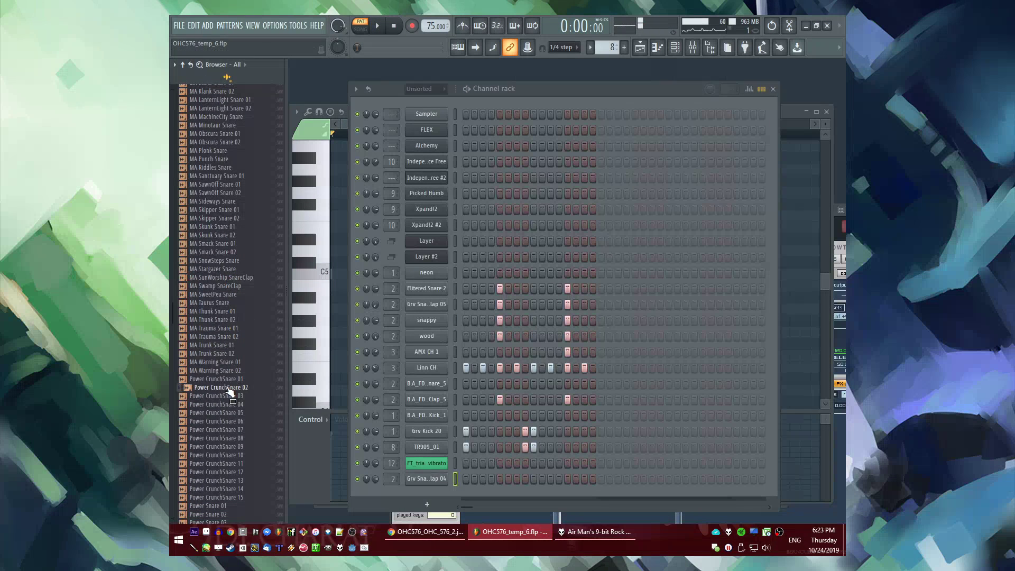
pyautogui.scroll(-4, 229, 381)
pyautogui.click(228, 287)
pyautogui.press('Down')
pyautogui.press('Down')
pyautogui.press('Down')
pyautogui.press('Down')
pyautogui.press('Down')
pyautogui.press('Down')
pyautogui.press('Down')
pyautogui.press('Down')
pyautogui.press('Down')
pyautogui.press('Down')
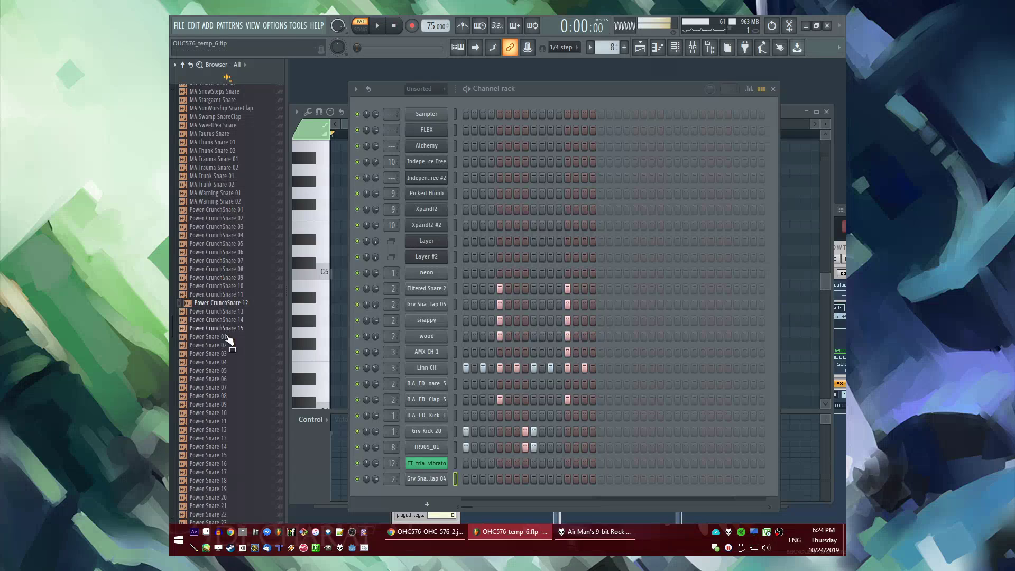
# Audition the Power Snare samples, including 12 and 33, and the first Volt CleanSnare samples
pyautogui.click(227, 429)
pyautogui.scroll(-4, 226, 356)
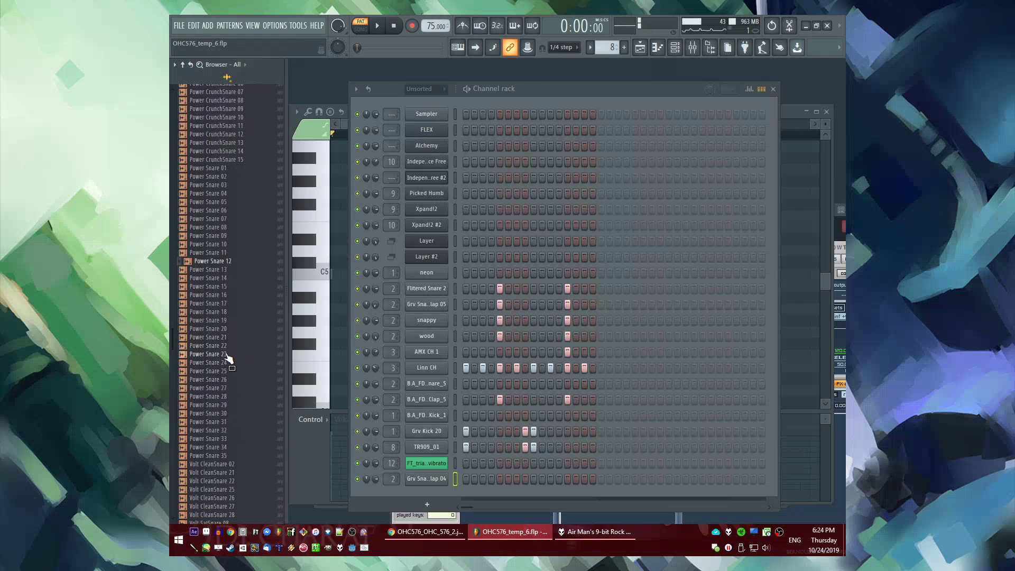
pyautogui.click(238, 194)
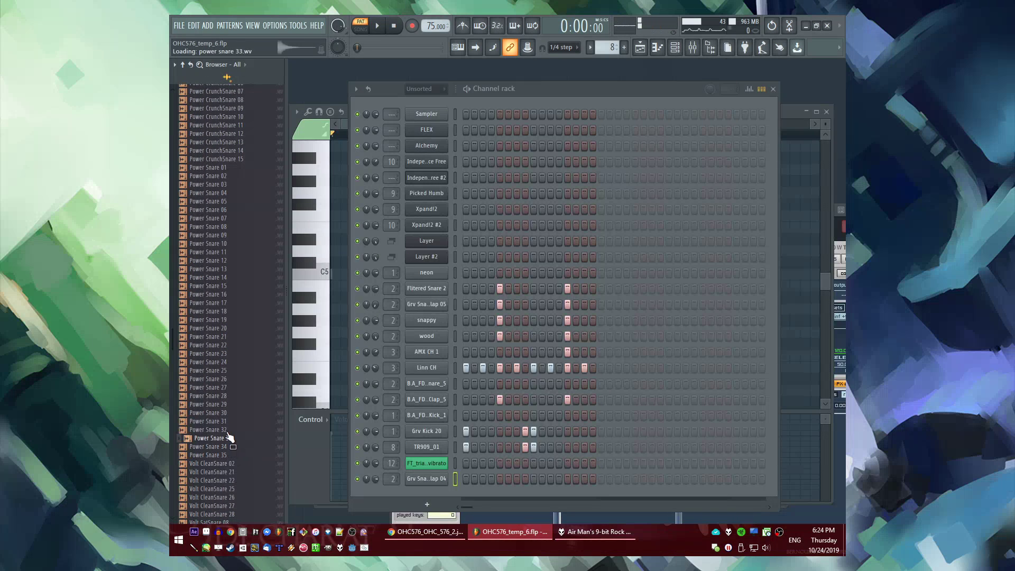
pyautogui.scroll(-4, 227, 434)
pyautogui.moveTo(226, 337); pyautogui.dragTo(226, 349)
pyautogui.click(225, 389)
pyautogui.click(224, 397)
pyautogui.click(219, 311)
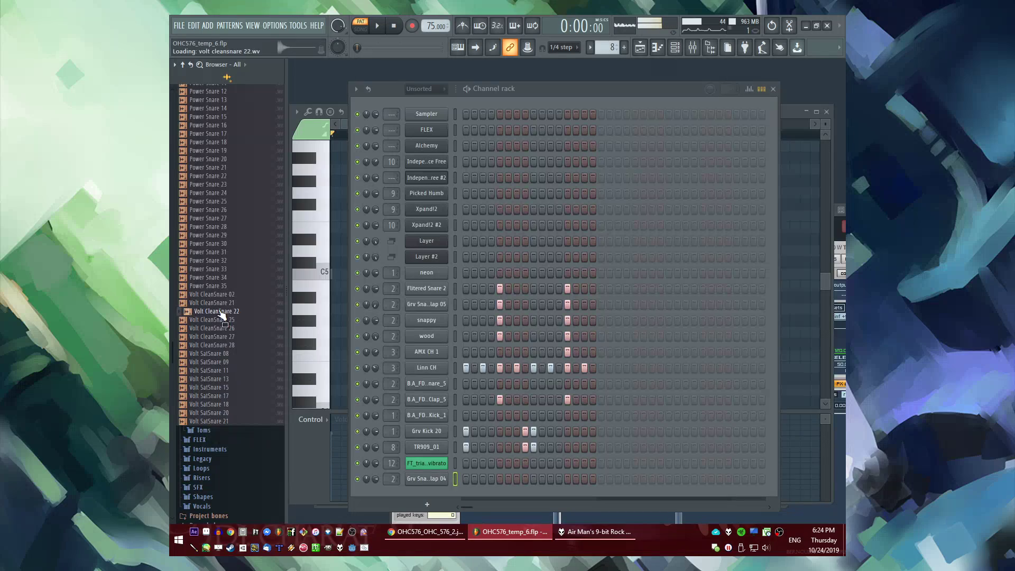
# Preview the last Volt snares, recheck earlier samples such as MA Riddles Snare and collapse the ModeAudio snares folder
pyautogui.click(222, 419)
pyautogui.click(242, 152)
pyautogui.scroll(8, 240, 228)
pyautogui.click(229, 278)
pyautogui.scroll(12, 230, 289)
pyautogui.click(233, 337)
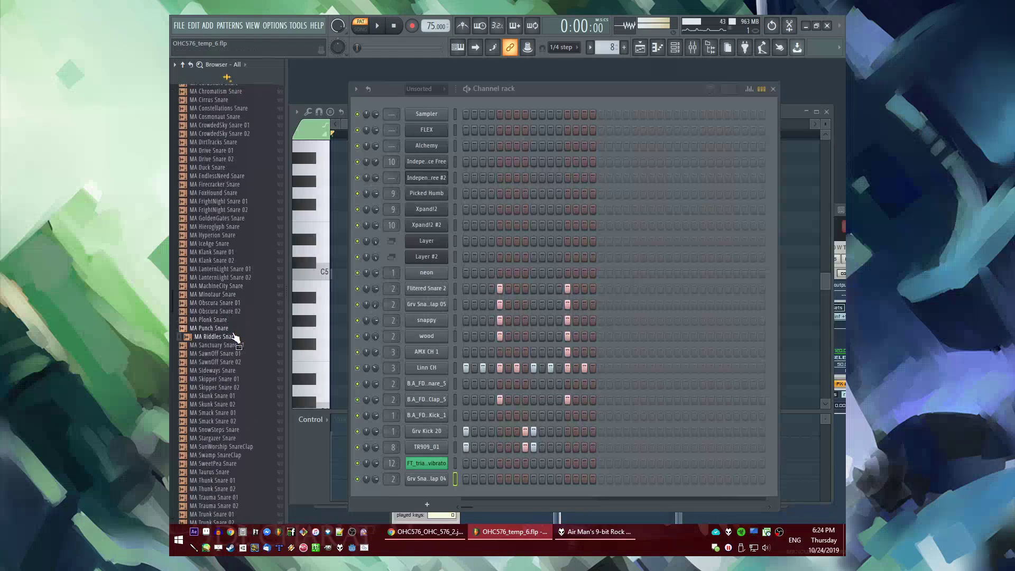
pyautogui.scroll(12, 233, 337)
pyautogui.click(235, 336)
pyautogui.click(230, 168)
# Audition the snares in the mvnners sample pack, including under snare, kill it and johnny depp
pyautogui.scroll(-20, 220, 390)
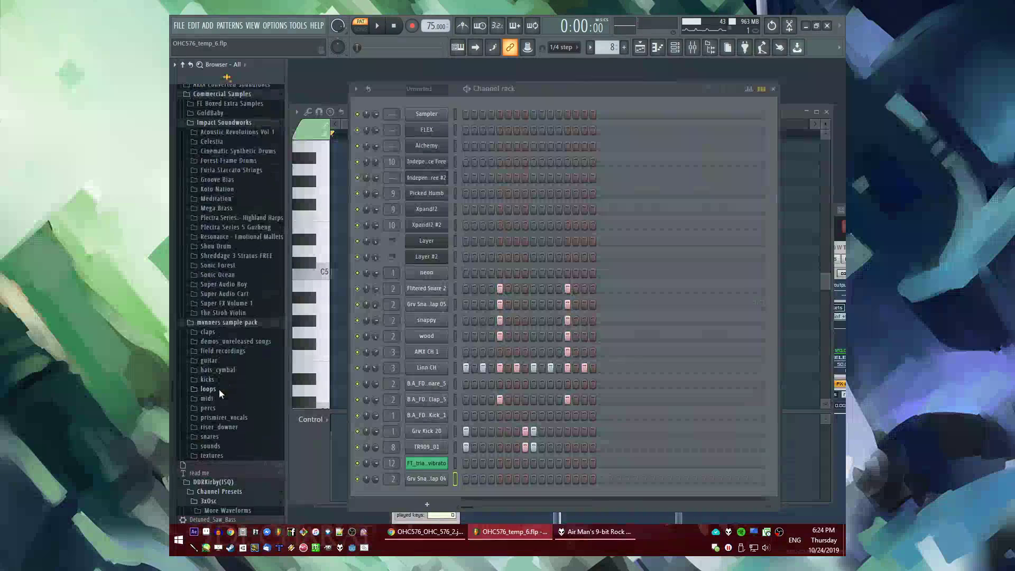
pyautogui.scroll(-2, 220, 388)
pyautogui.click(224, 355)
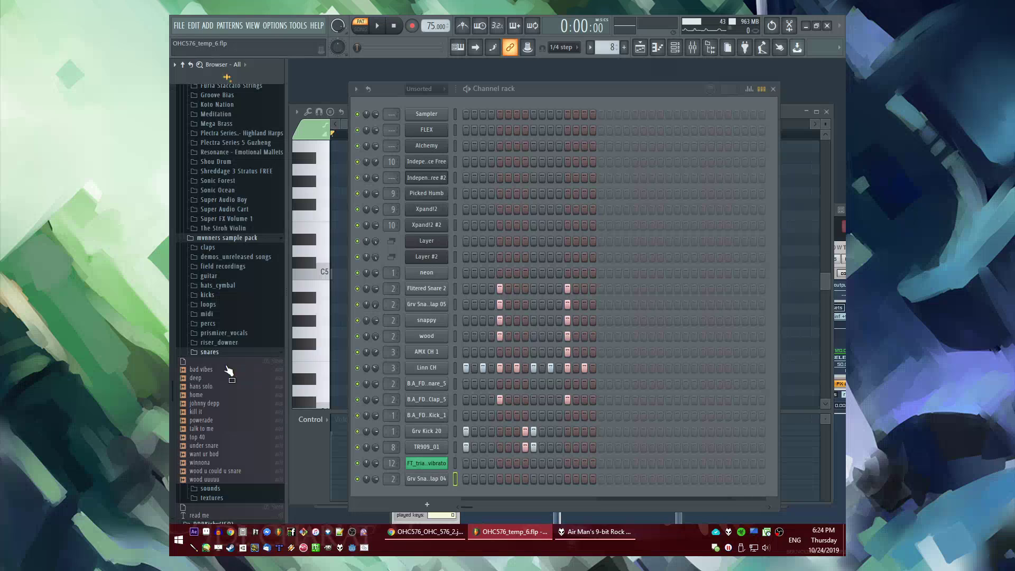
pyautogui.click(222, 414)
pyautogui.scroll(-2, 222, 410)
pyautogui.click(214, 372)
pyautogui.click(216, 379)
pyautogui.click(217, 388)
pyautogui.click(214, 361)
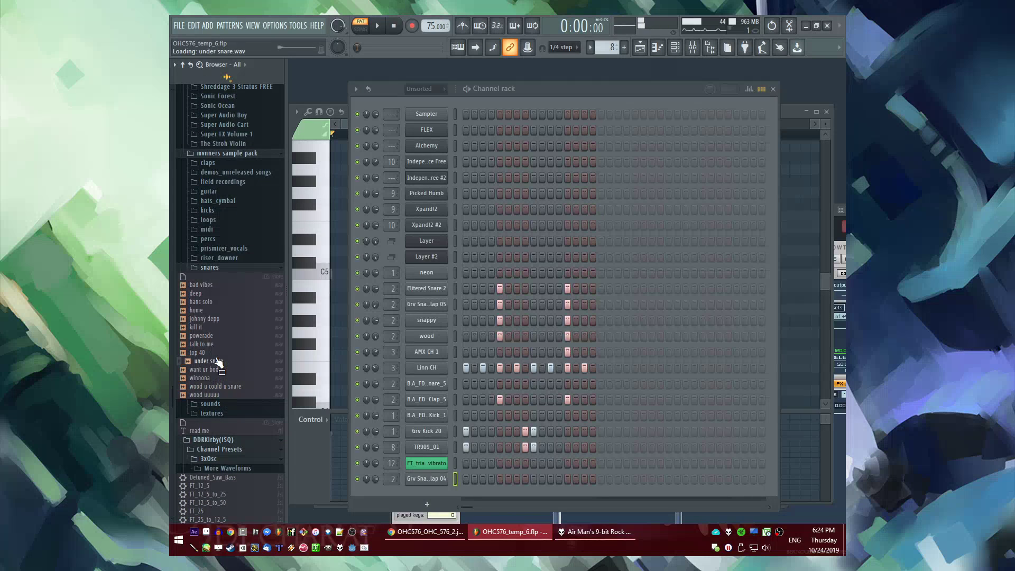
pyautogui.click(217, 327)
pyautogui.click(216, 318)
# Replace the wood channel's sample with the pack's clap "CLAPing open a cold one with the boys" and check it in the playing pattern
pyautogui.click(227, 164)
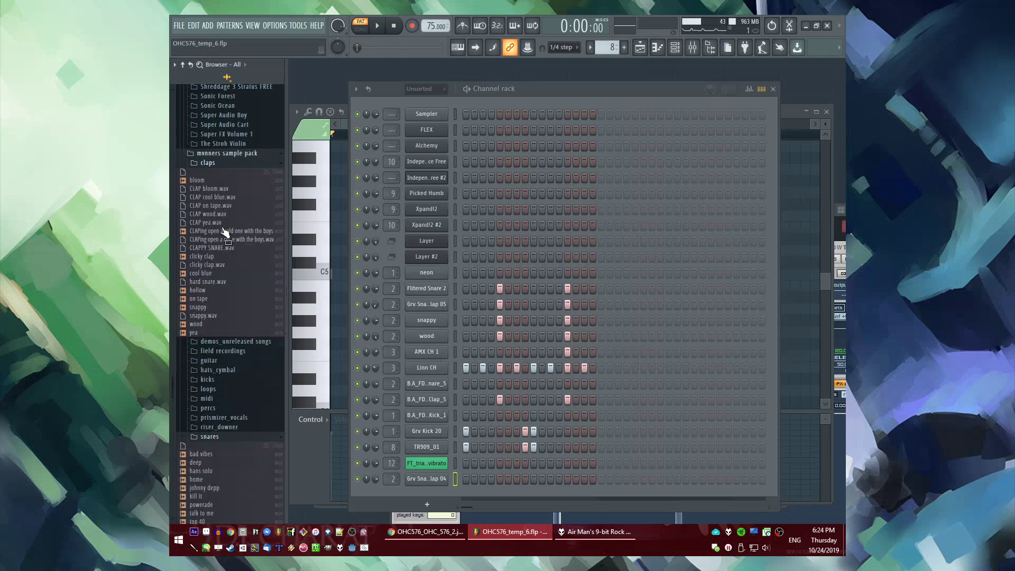
pyautogui.click(219, 290)
pyautogui.click(210, 231)
pyautogui.click(222, 231)
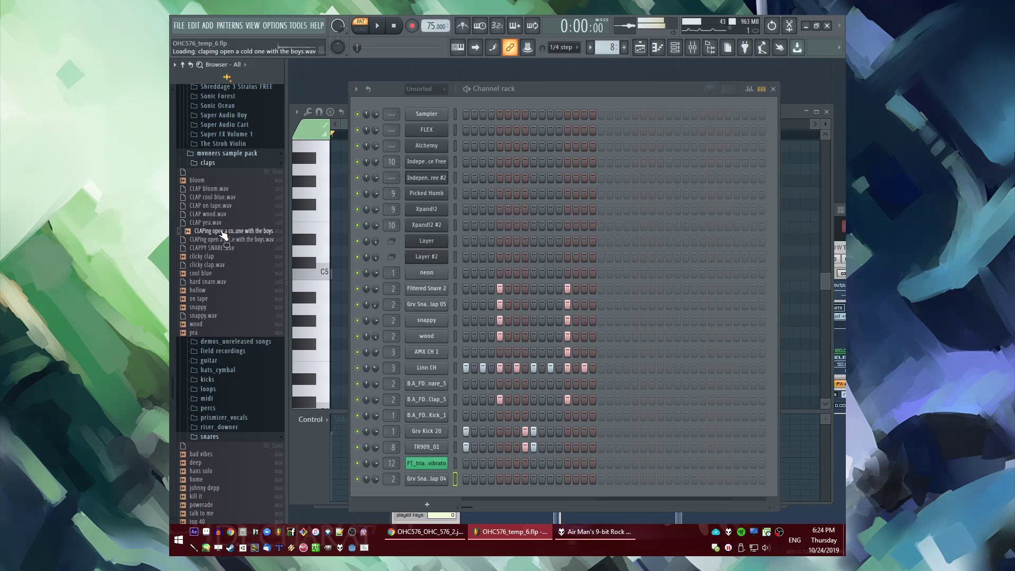
pyautogui.moveTo(223, 236); pyautogui.dragTo(426, 337)
pyautogui.press('space')
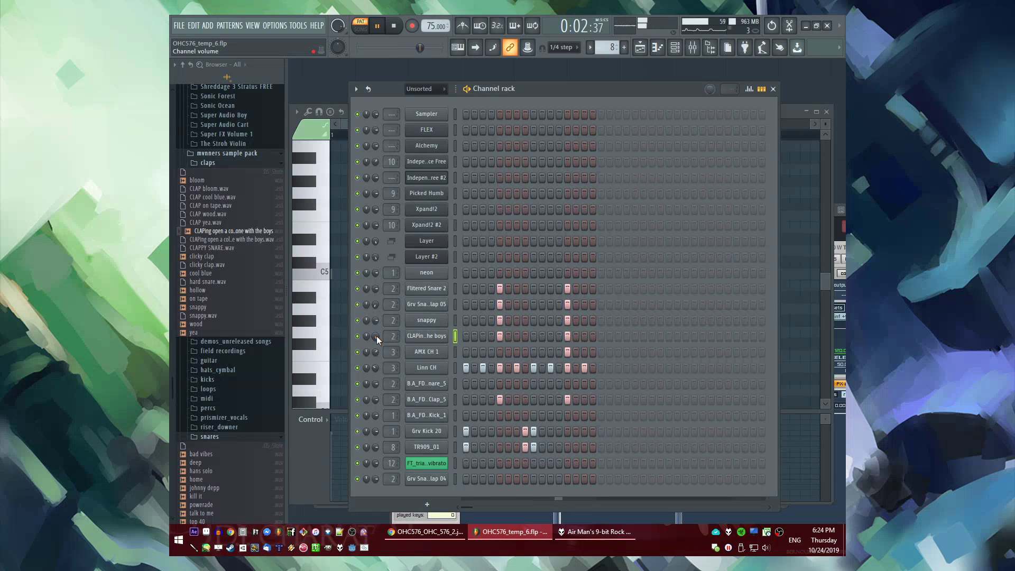
pyautogui.click(426, 336)
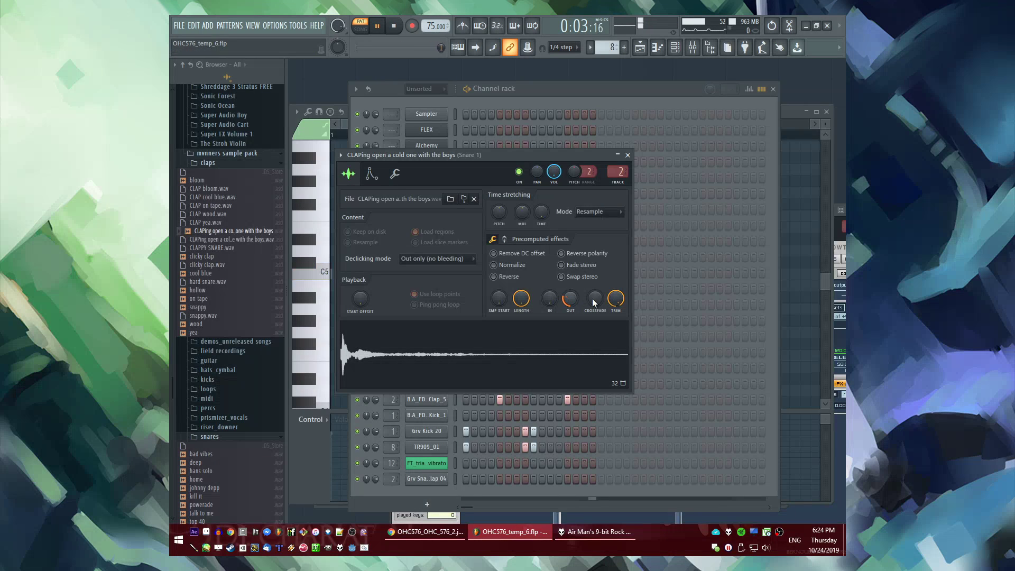
pyautogui.click(627, 155)
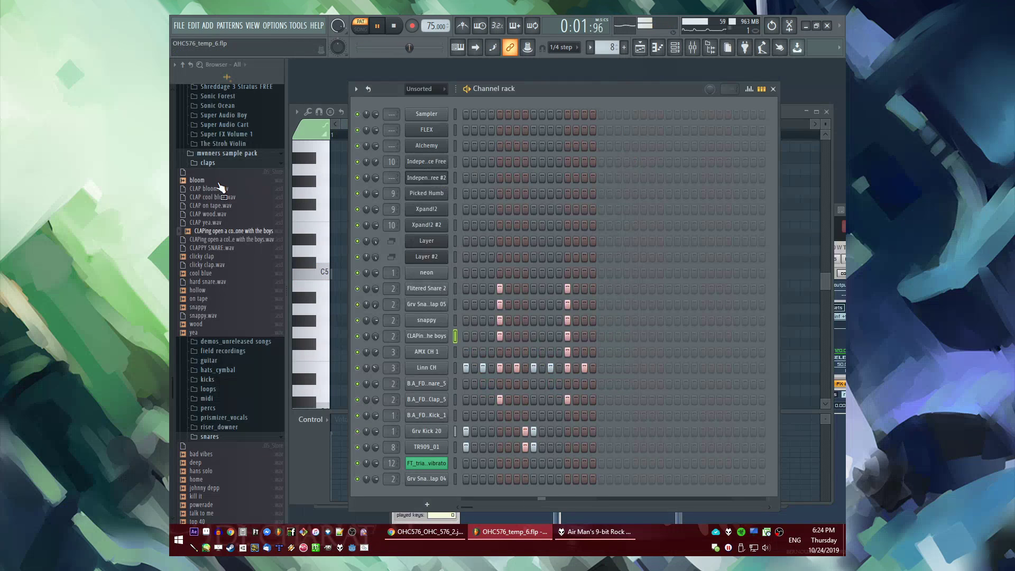
# Audition more claps from the mvnners claps folder, including cool blue and on tape
pyautogui.press('space')
pyautogui.moveTo(218, 183); pyautogui.dragTo(232, 278)
pyautogui.press('space')
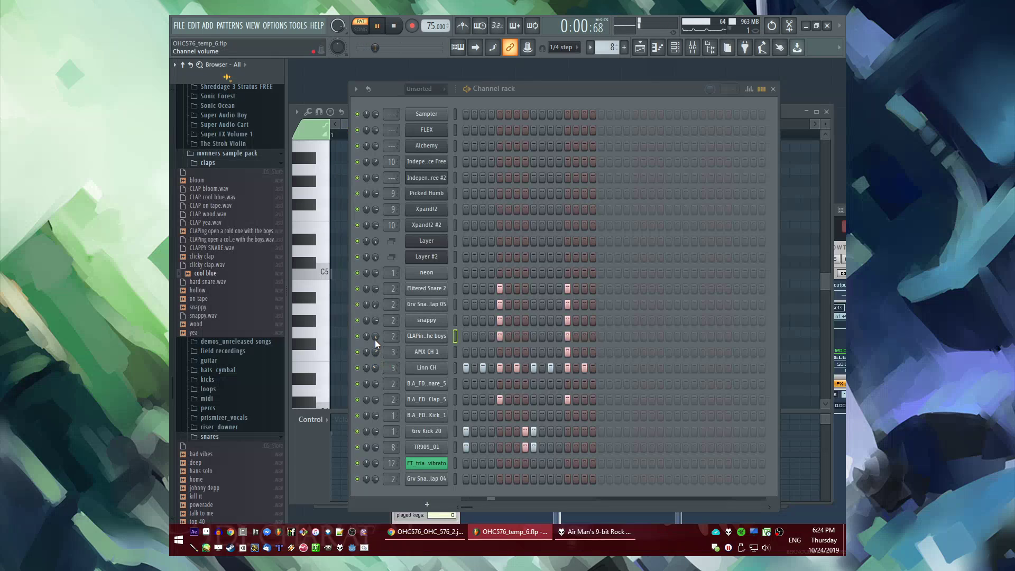
pyautogui.press('space')
pyautogui.click(207, 325)
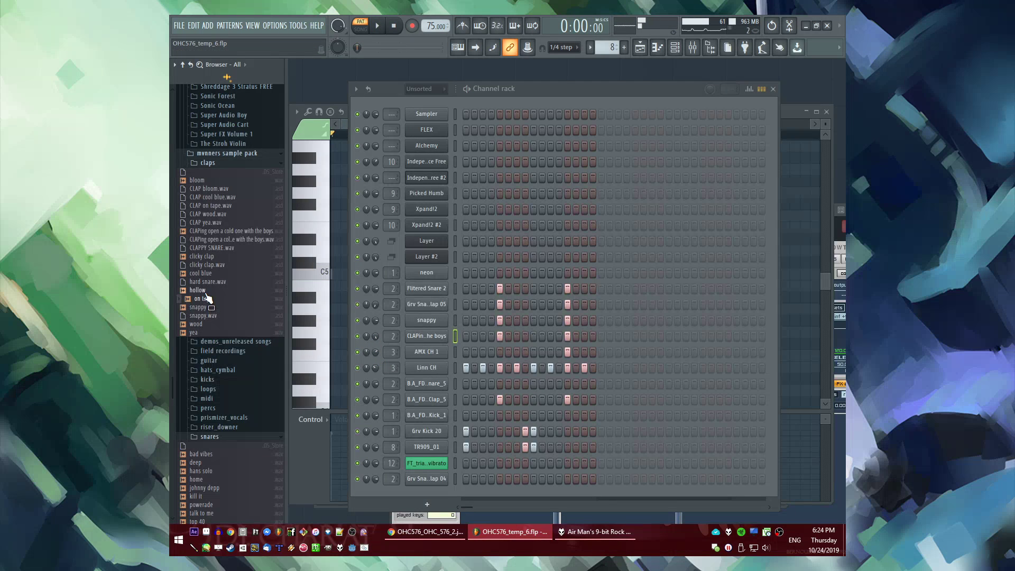
# Add the on tape clap as a new channel on mixer track 2 with hits on steps 5 and 13
pyautogui.moveTo(429, 491); pyautogui.dragTo(431, 493)
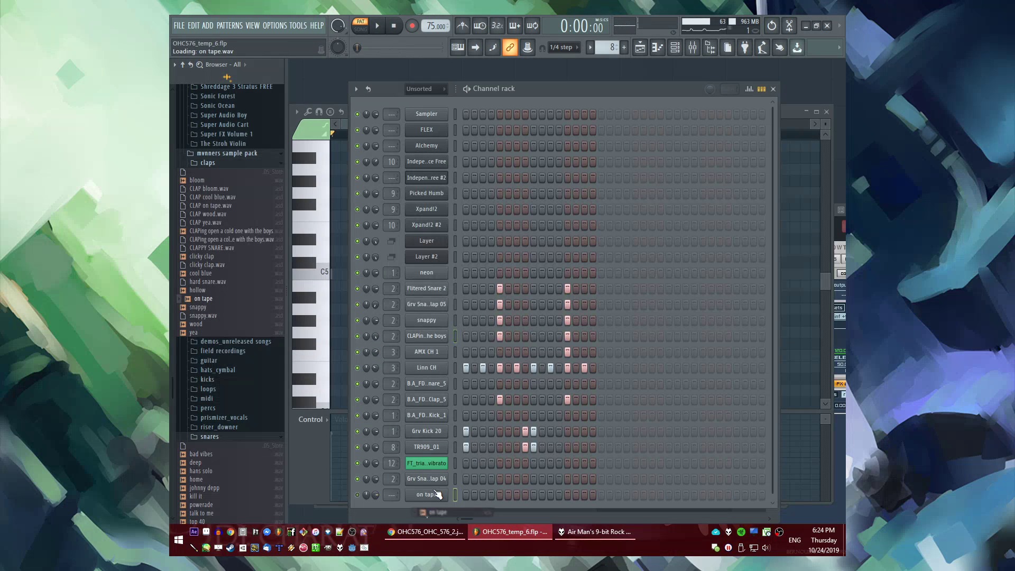
pyautogui.click(438, 494)
pyautogui.scroll(2, 577, 261)
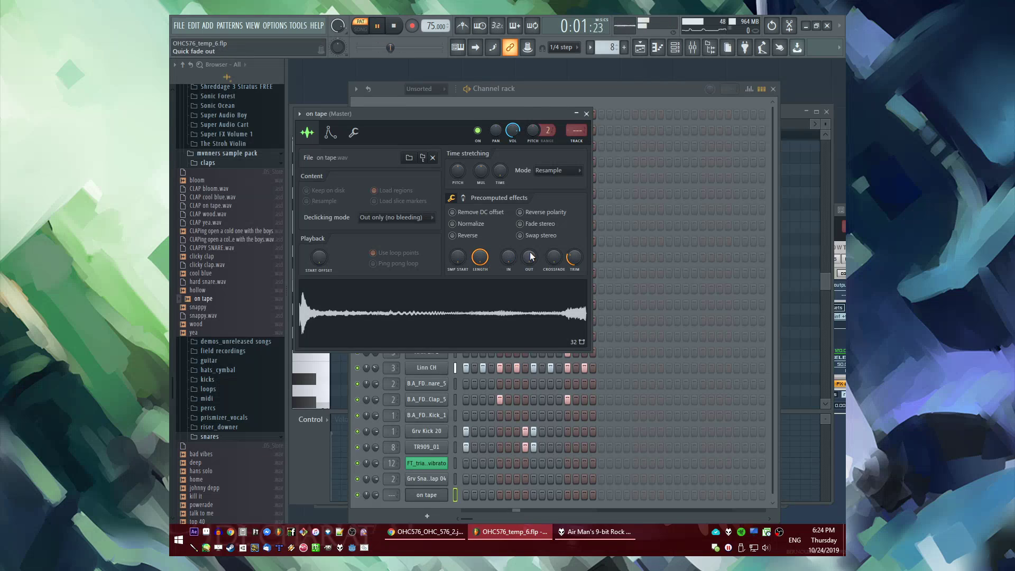
pyautogui.scroll(3, 529, 257)
pyautogui.click(498, 494)
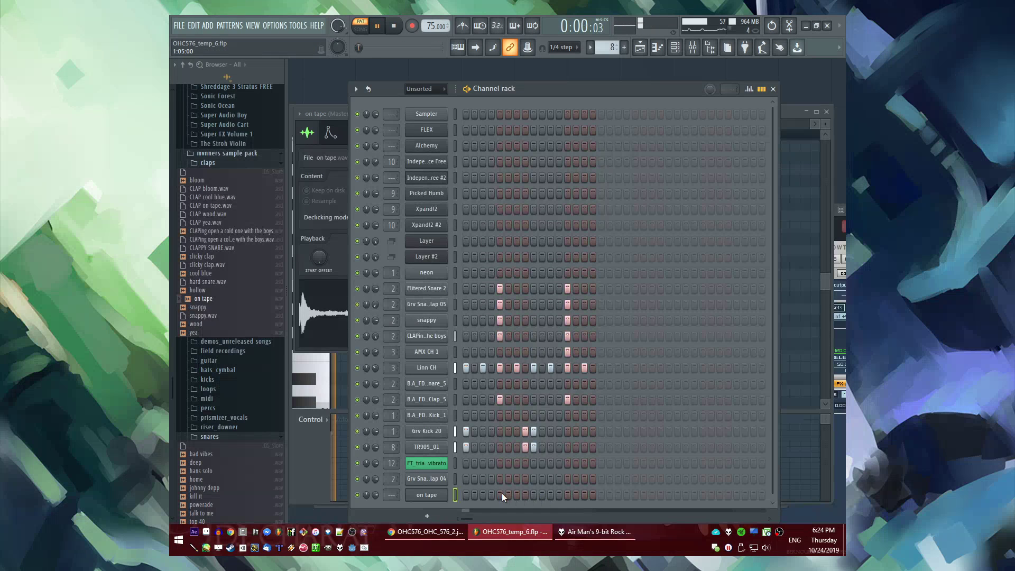
pyautogui.scroll(2, 392, 495)
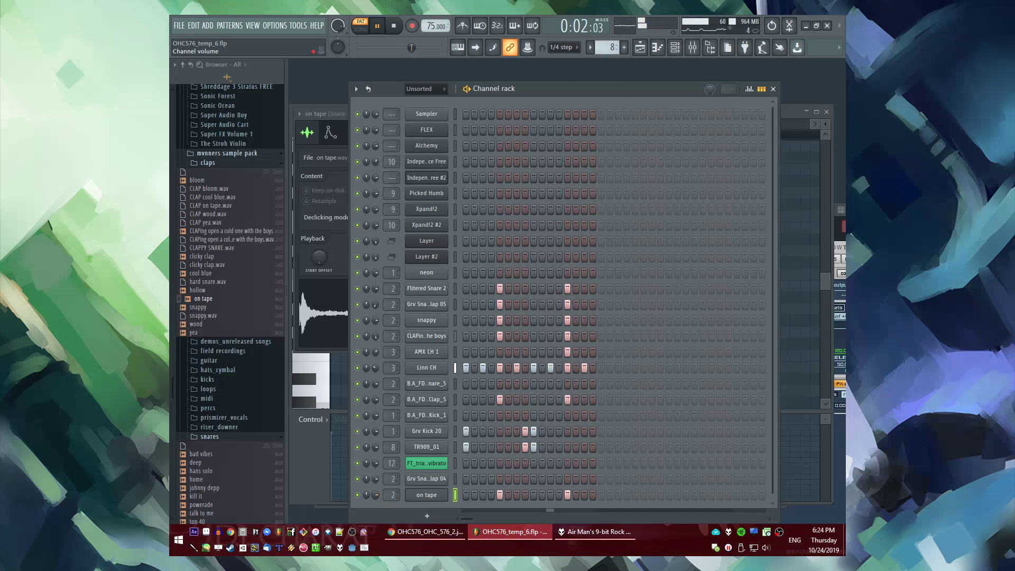
# Remove the CLAPing channel's hits on steps 5 and 13 and adjust the fade-out of the on tape sample
pyautogui.rightClick(499, 335)
pyautogui.rightClick(568, 335)
pyautogui.click(427, 495)
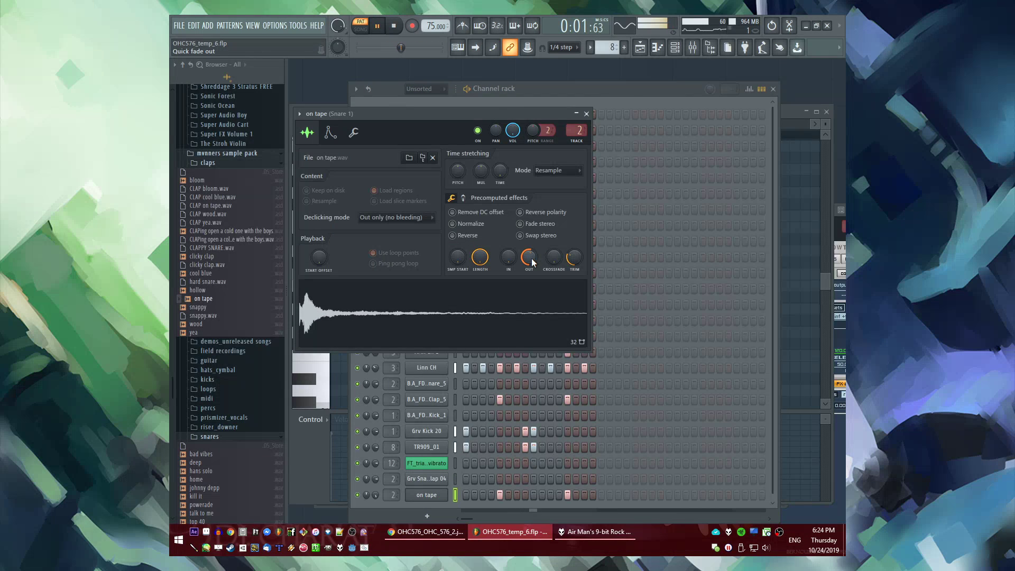
pyautogui.click(586, 114)
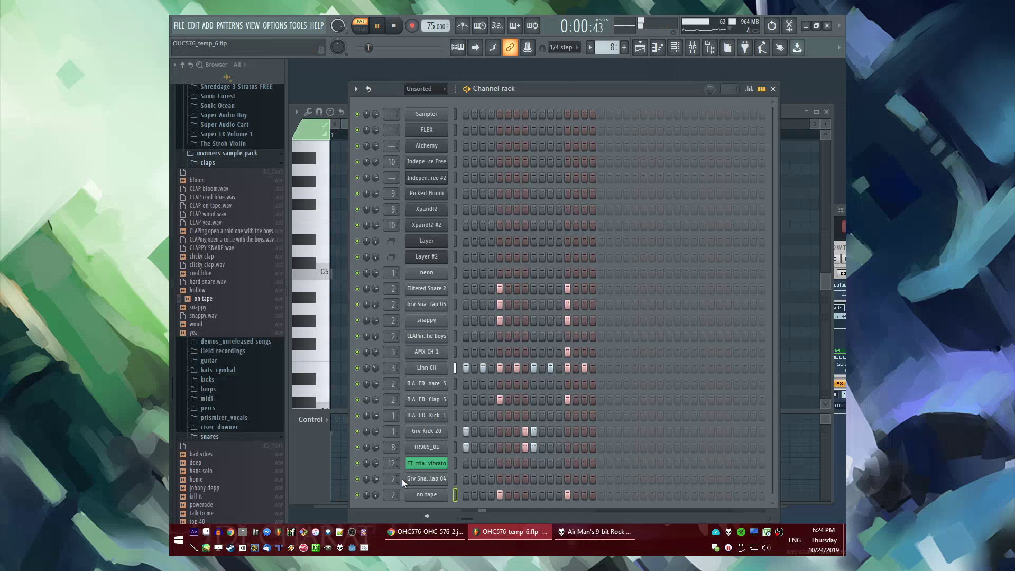
pyautogui.click(427, 498)
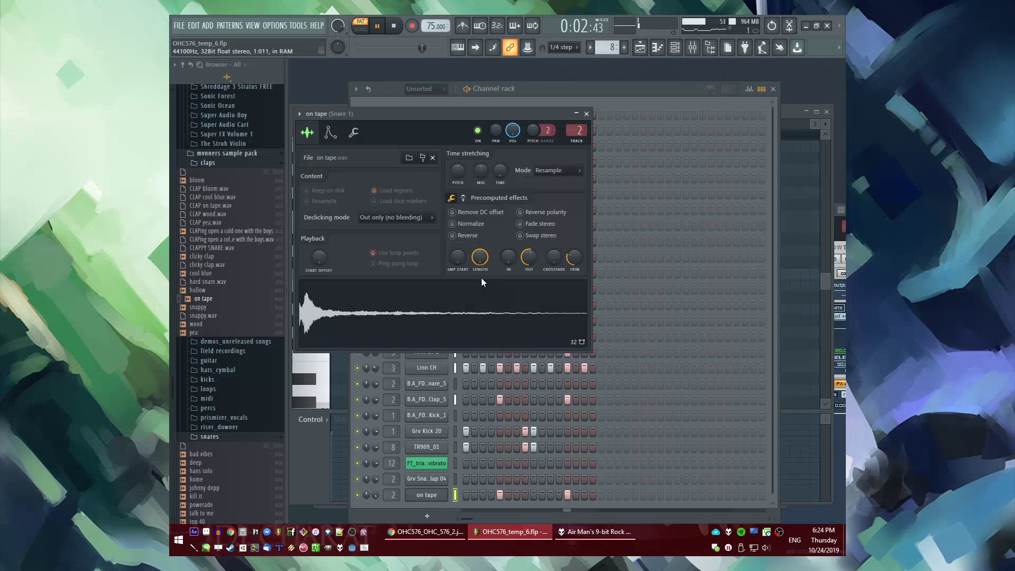
pyautogui.click(467, 224)
pyautogui.click(587, 114)
# Play the arrangement from bar 9 to hear the drum pattern with the other parts
pyautogui.press('F5')
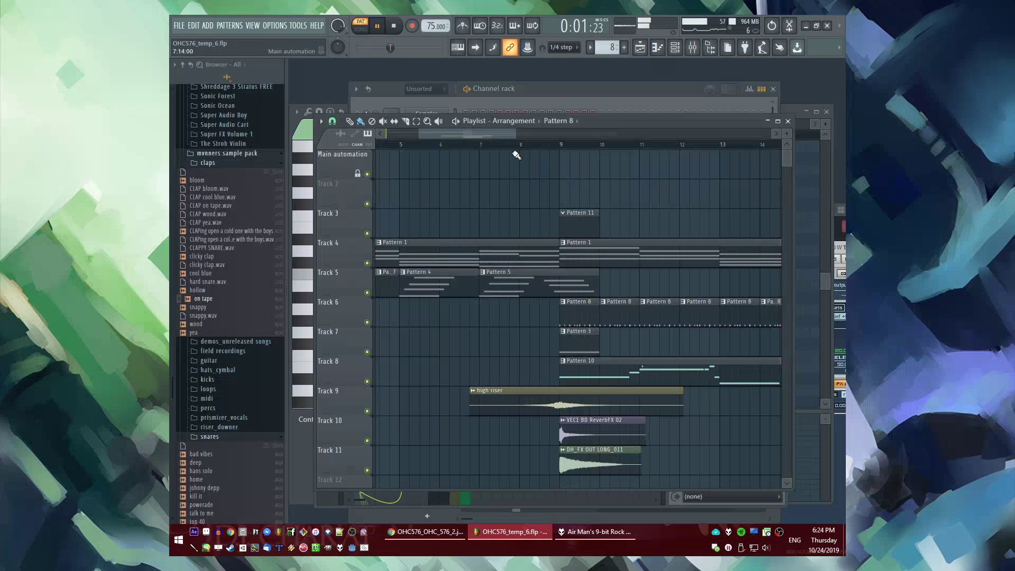
pyautogui.click(562, 144)
pyautogui.moveTo(471, 132); pyautogui.dragTo(494, 134)
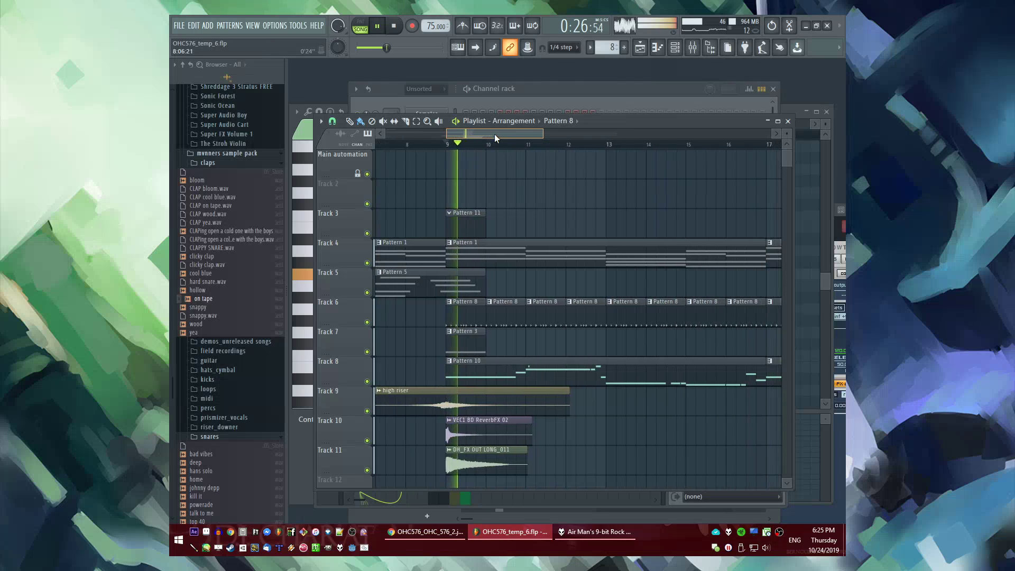
pyautogui.scroll(-2, 707, 245)
pyautogui.scroll(3, 588, 259)
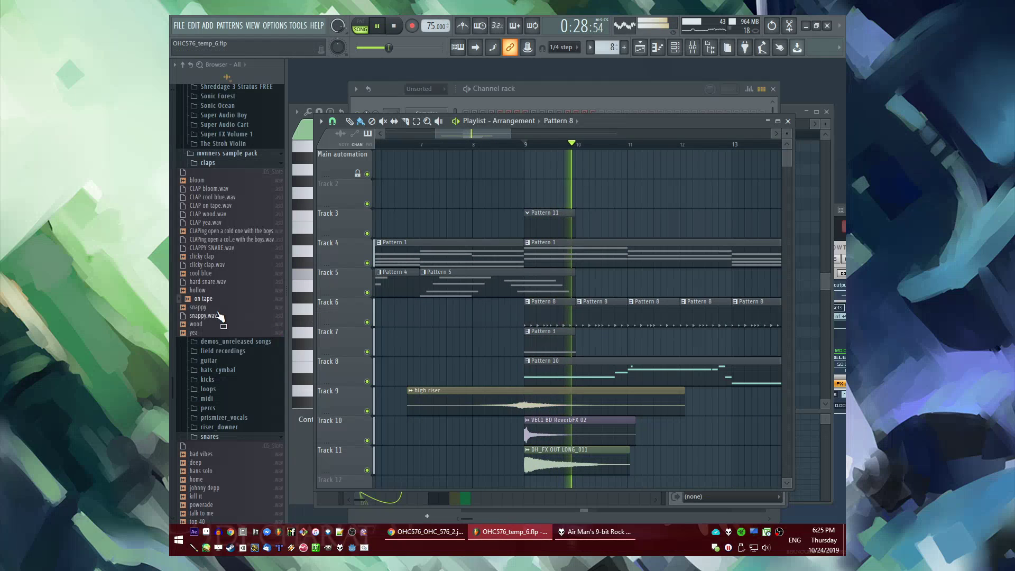
# Move the hits on steps 5 and 13 from on tape back to the CLAPing channel and check that channel's sample settings
pyautogui.press('F9')
pyautogui.press('F6')
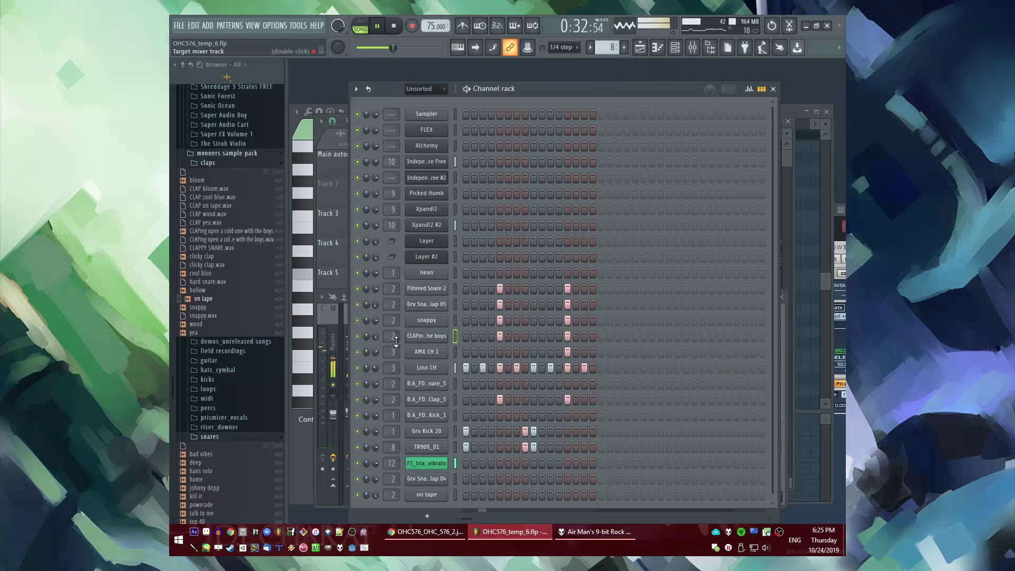
pyautogui.press('space')
pyautogui.click(442, 336)
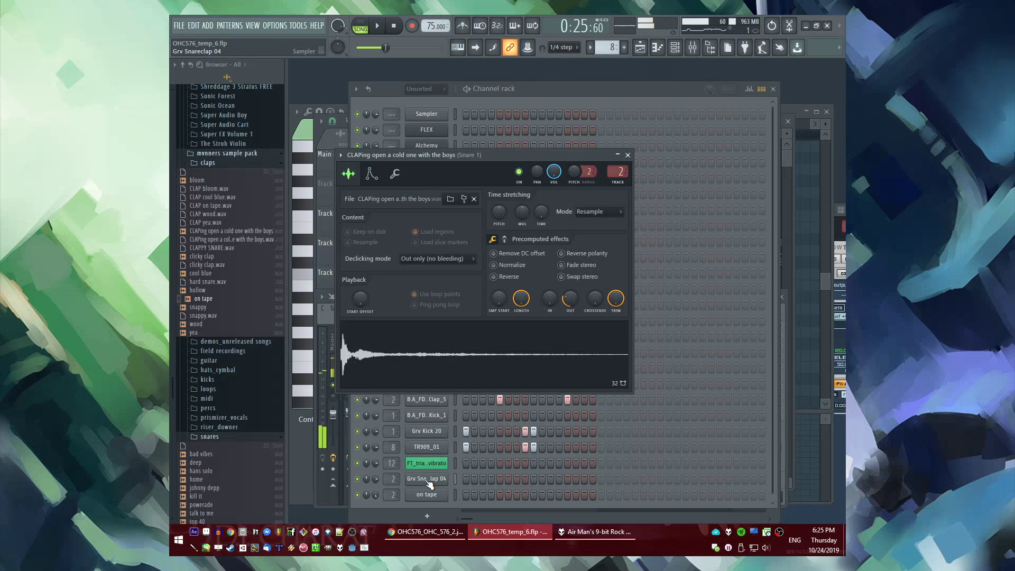
pyautogui.press('space')
# Place Grv Snareclap 04 hits on steps 5 and 13 and look through that channel's envelope and miscellaneous settings
pyautogui.click(429, 479)
pyautogui.press('Escape')
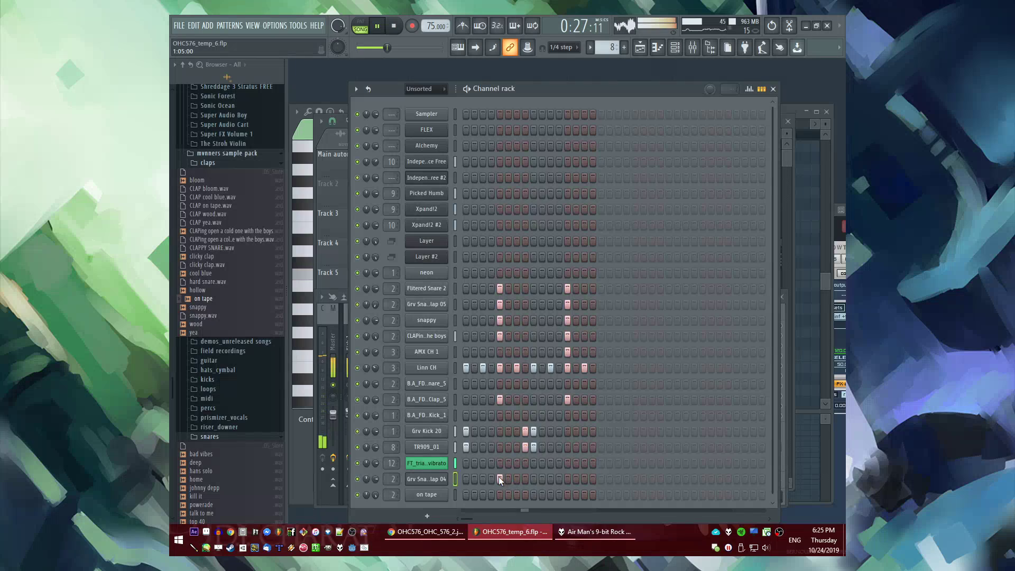
pyautogui.click(413, 478)
pyautogui.click(426, 229)
pyautogui.click(451, 229)
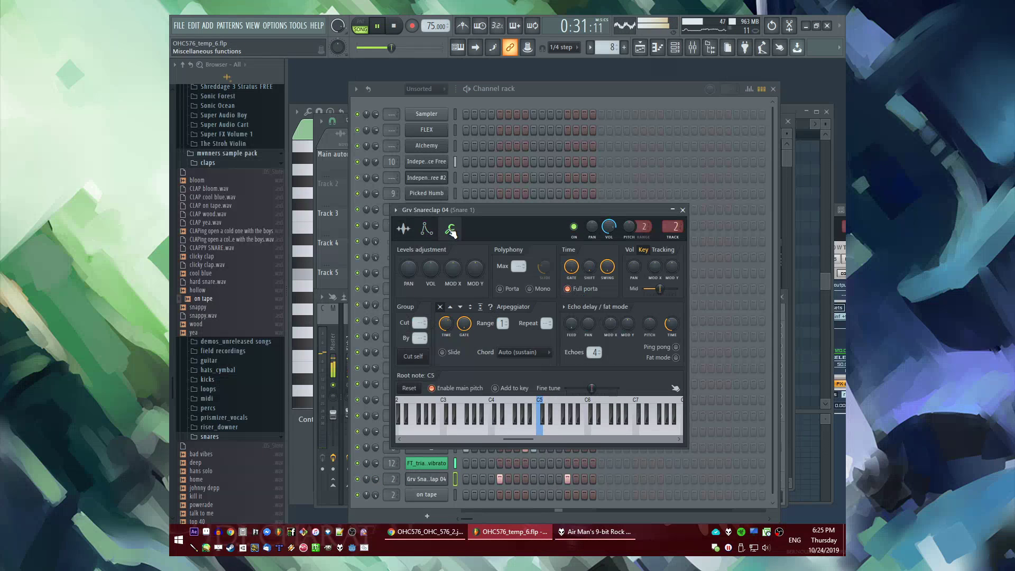
# Raise the Grv Snareclap 04 sample's time-stretch multiplier, set the stretch mode to e3 generic and add a slight fade-out
pyautogui.click(405, 229)
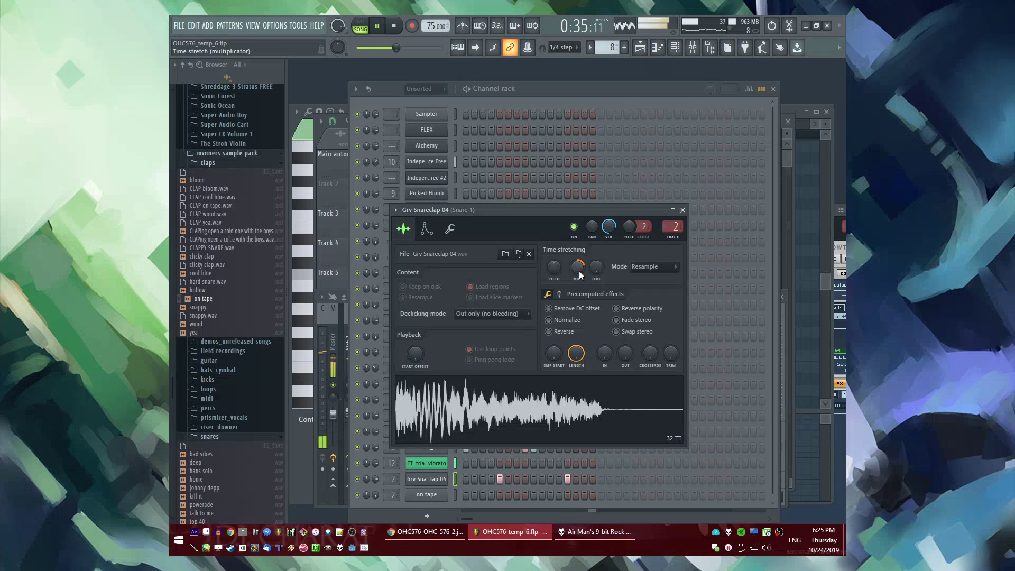
pyautogui.click(642, 267)
pyautogui.click(646, 316)
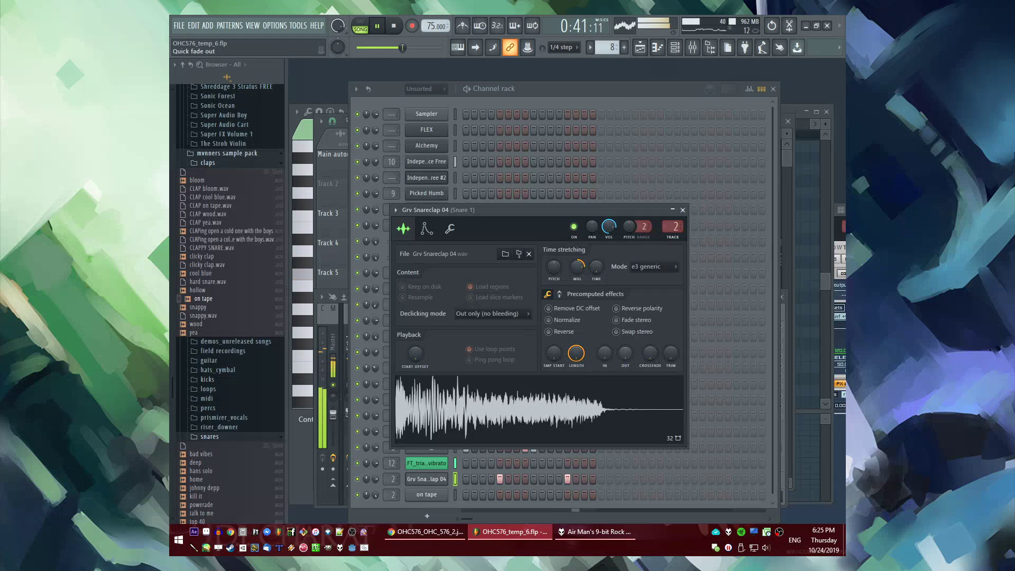
pyautogui.moveTo(625, 353); pyautogui.dragTo(625, 344)
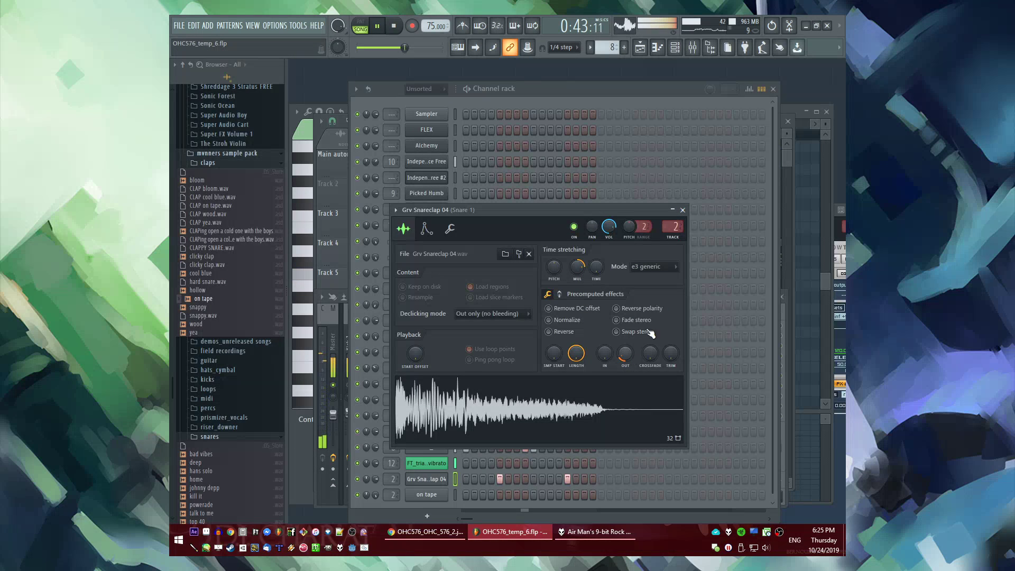
# Check the Snare 1 mixer track's effects and clear the Grv Snareclap 04 hits from the pattern
pyautogui.press('F9')
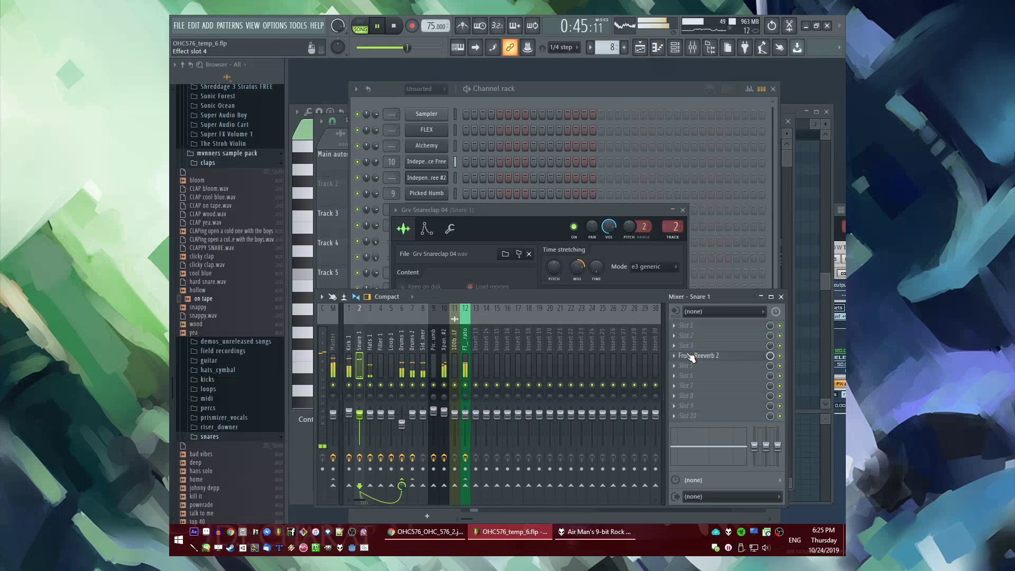
pyautogui.click(570, 209)
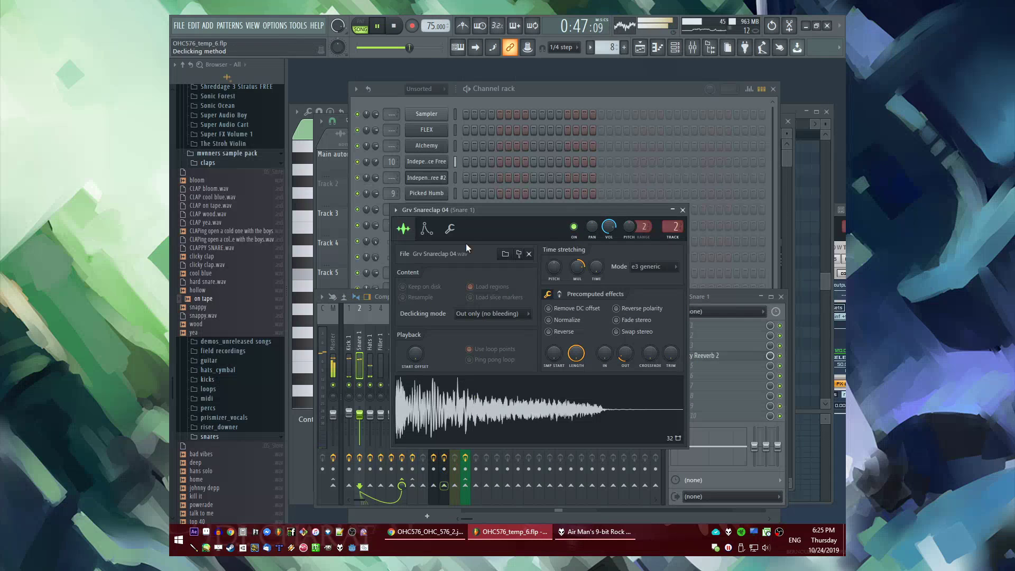
pyautogui.click(565, 101)
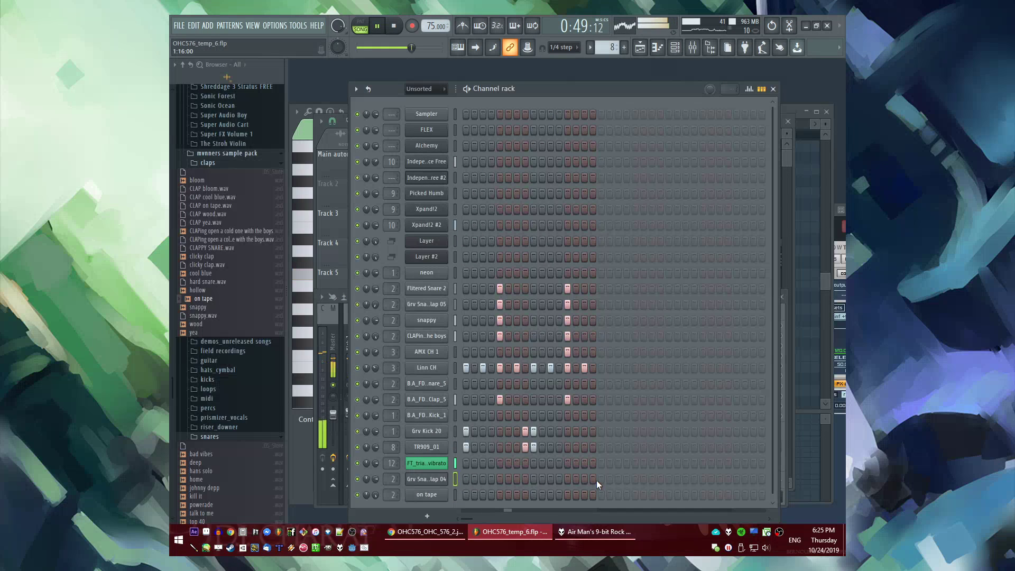
# Select the Pattern 11 clip at bar 9 on Track 3 of the playlist as the current pattern
pyautogui.press('F5')
pyautogui.scroll(-2, 551, 347)
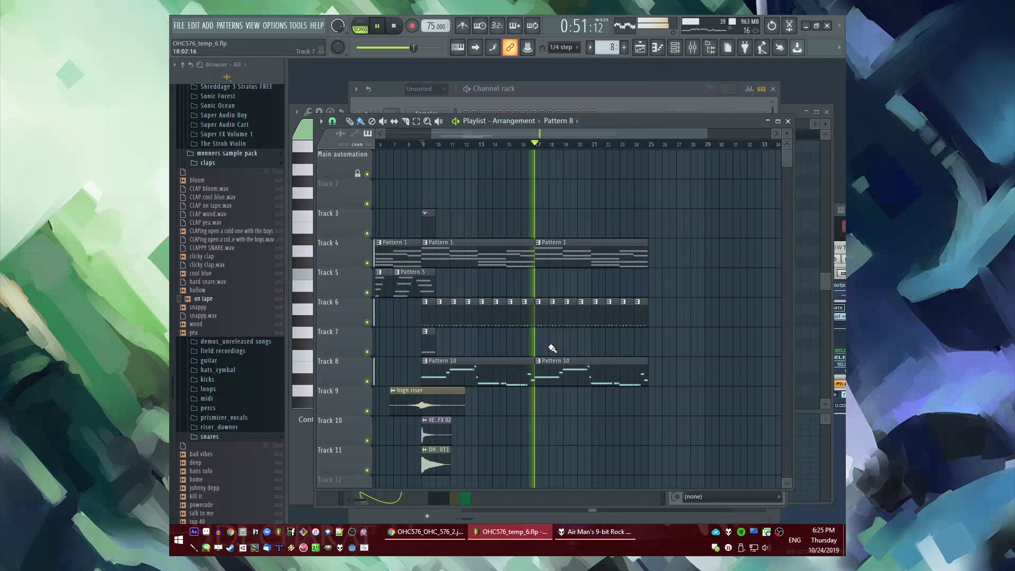
pyautogui.scroll(2, 529, 346)
pyautogui.scroll(-2, 521, 344)
pyautogui.click(453, 228)
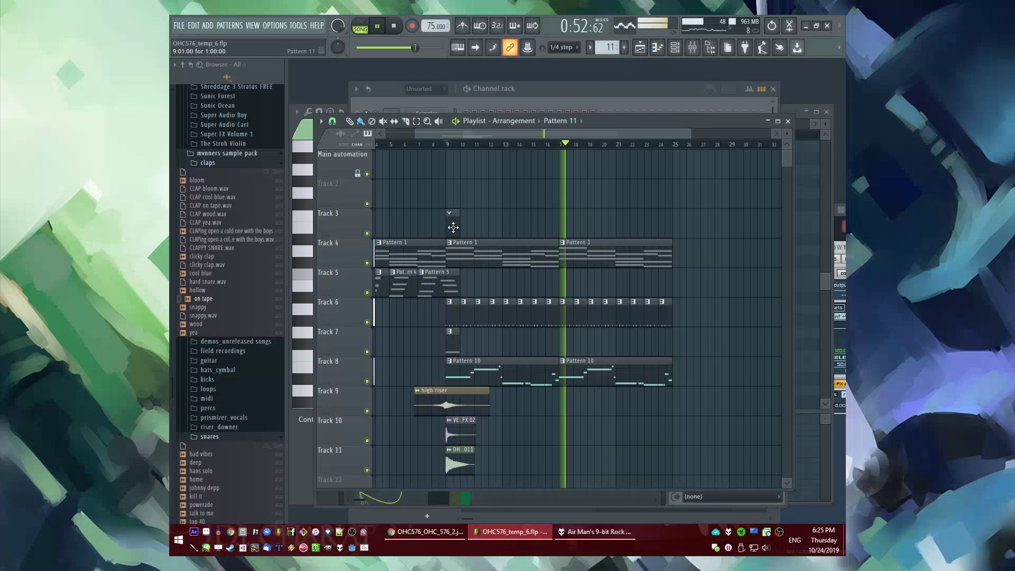
pyautogui.click(208, 25)
pyautogui.click(232, 48)
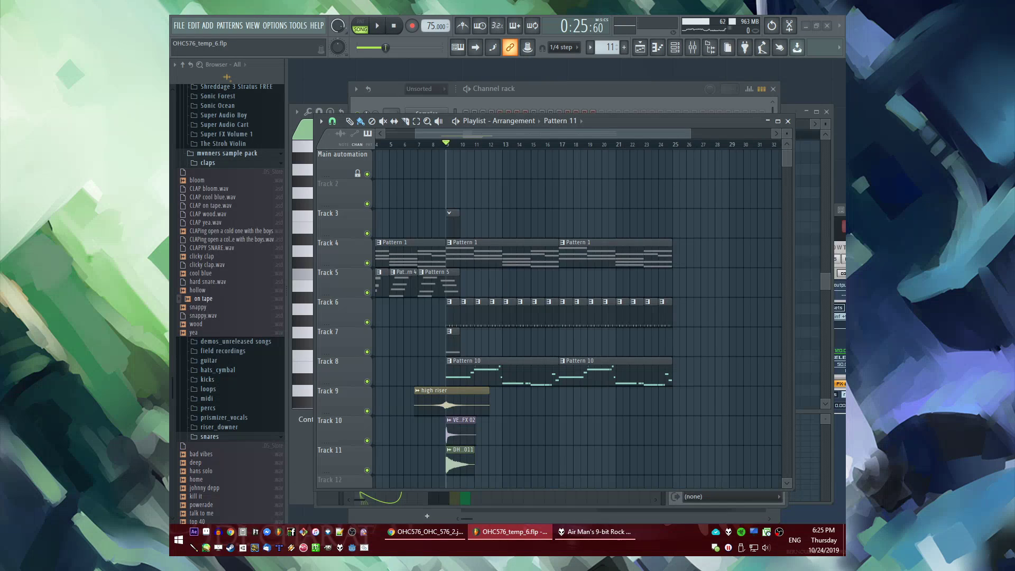
# Play the song from just before bar 9 and audition loops in Acoustic Revolutions Vol 1's 44 Key of Dm 100bpm folder
pyautogui.press('space')
pyautogui.click(430, 142)
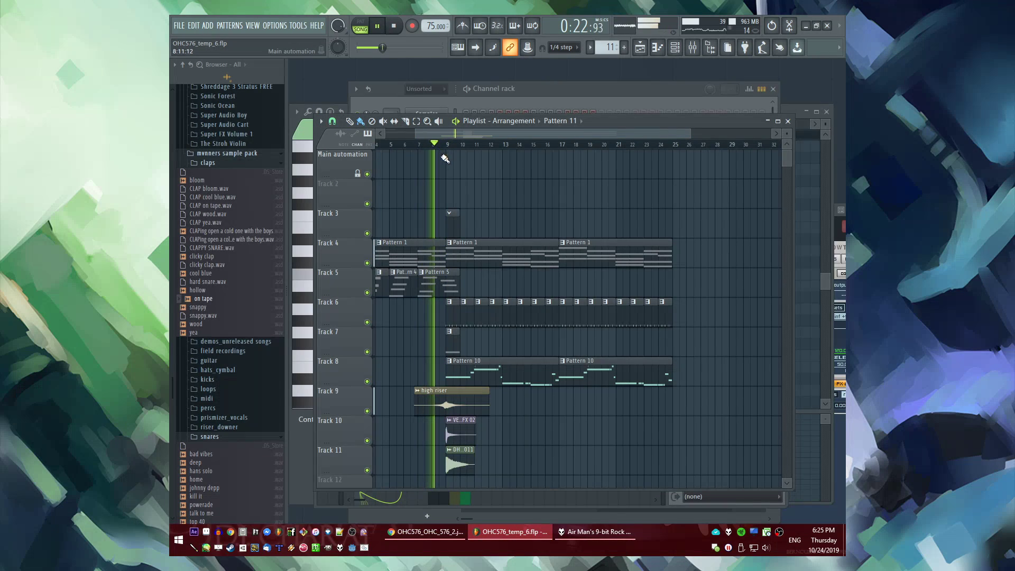
pyautogui.scroll(-10, 279, 362)
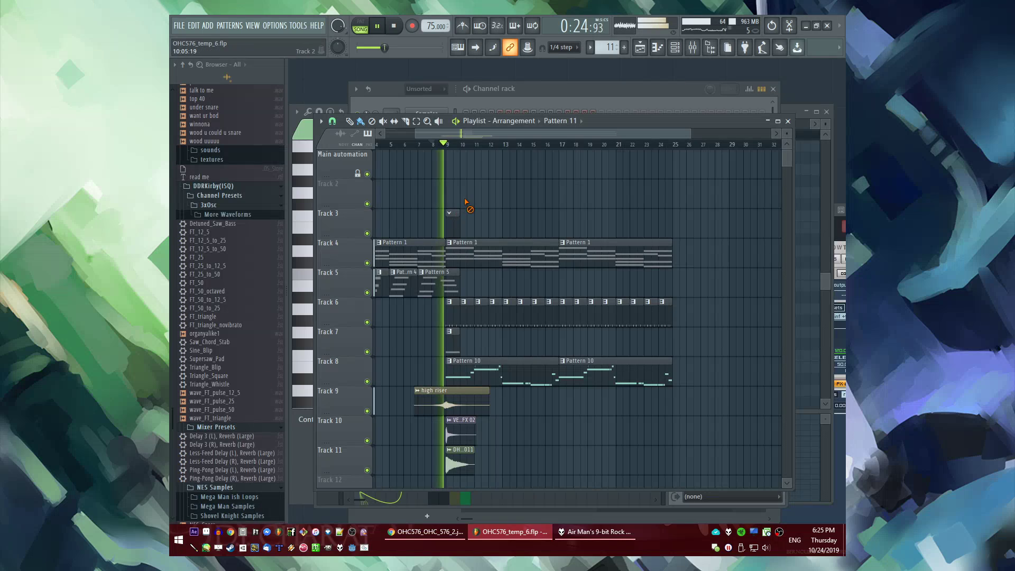
pyautogui.scroll(5, 515, 231)
pyautogui.scroll(10, 221, 315)
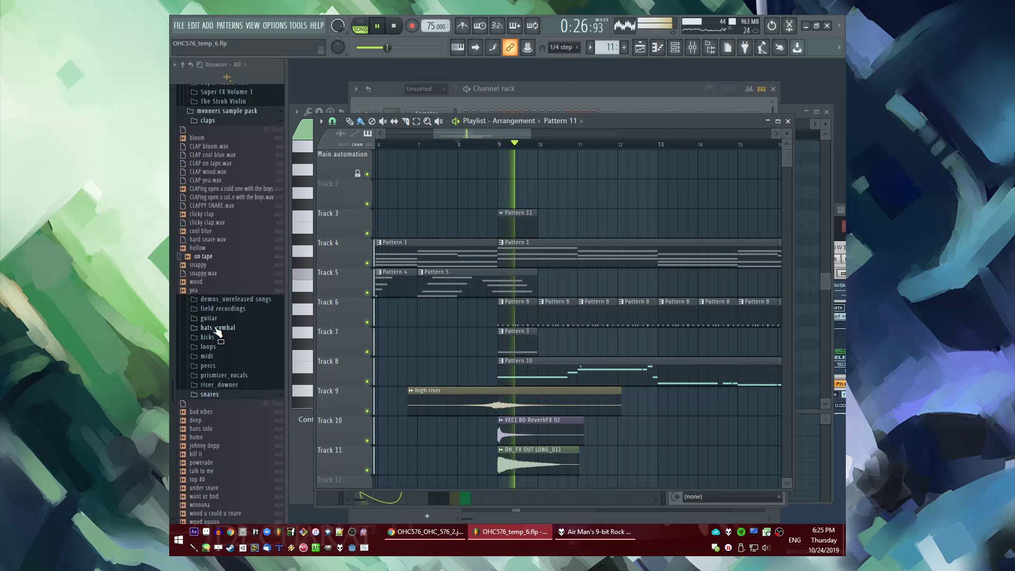
pyautogui.click(221, 315)
pyautogui.scroll(-2, 226, 338)
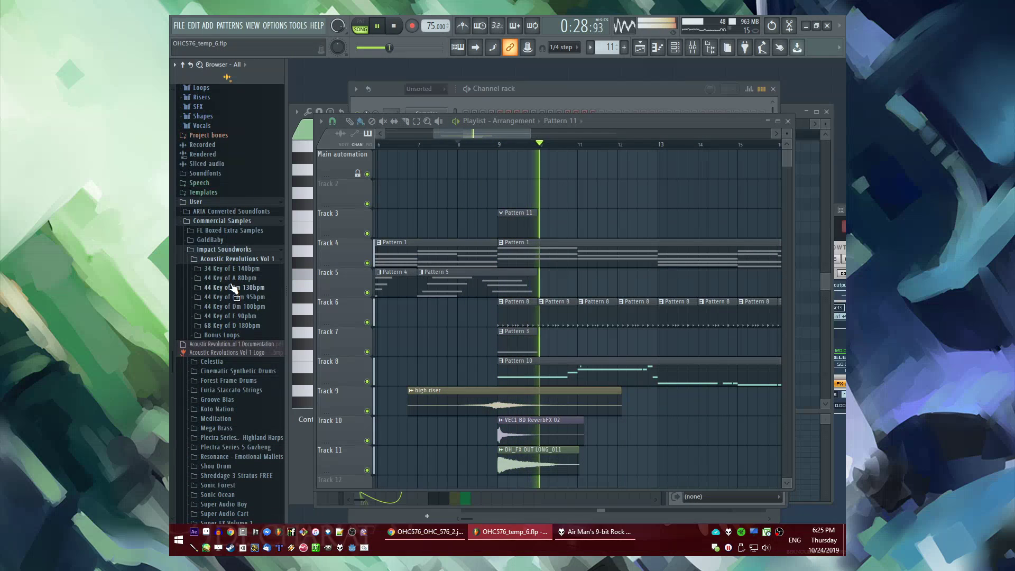
pyautogui.click(241, 308)
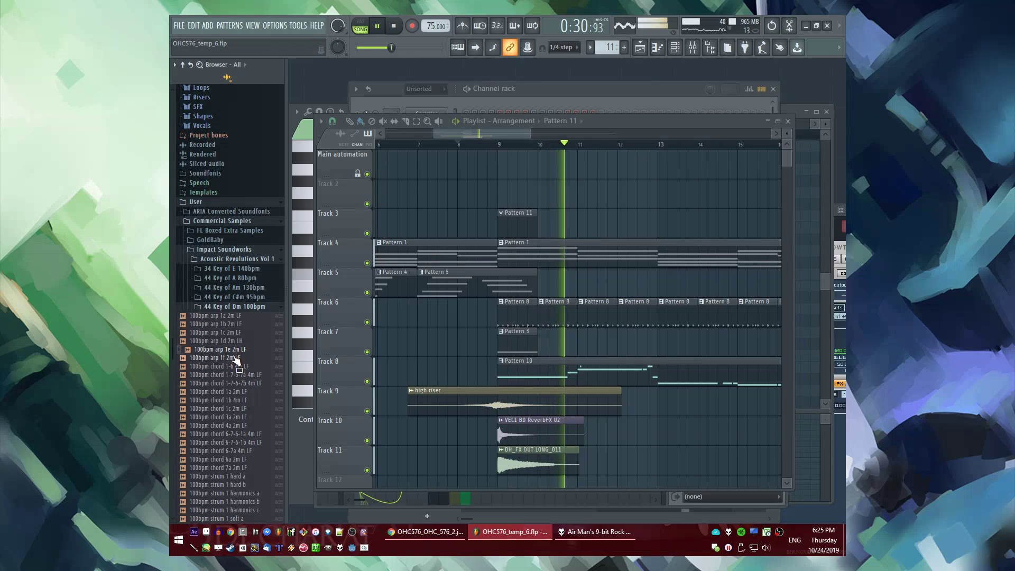
pyautogui.scroll(-4, 439, 351)
pyautogui.scroll(-1, 426, 341)
pyautogui.click(232, 376)
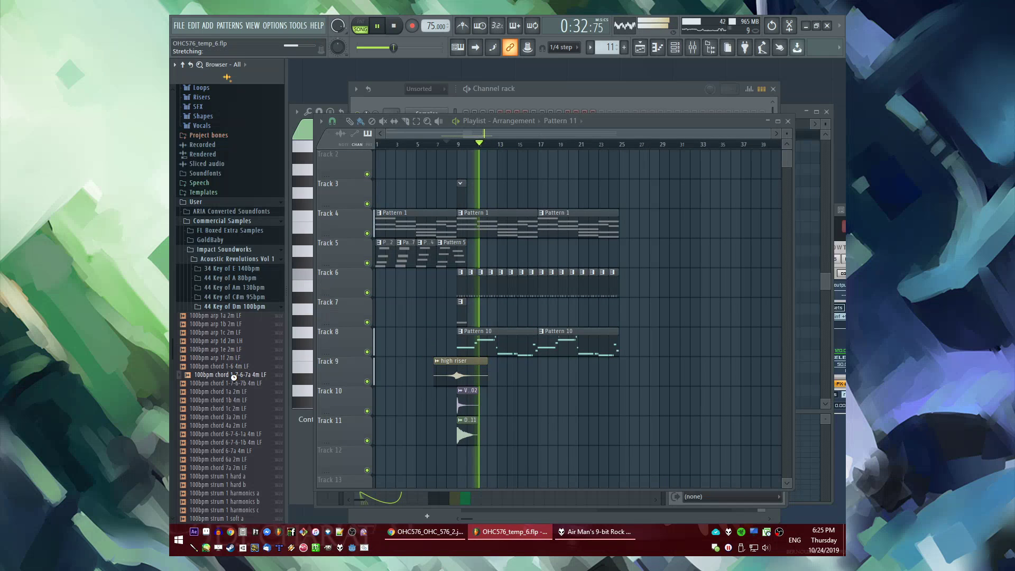
# Stop playback and audition the 100bpm arp and strum samples in the same folder, through strum 6 soft b
pyautogui.press('space')
pyautogui.click(234, 350)
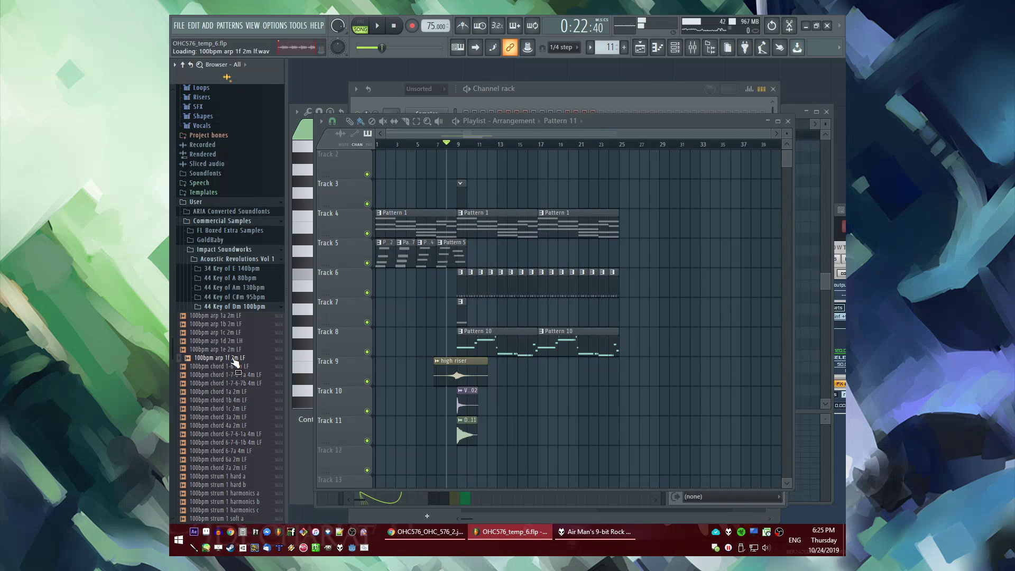
pyautogui.scroll(-6, 233, 357)
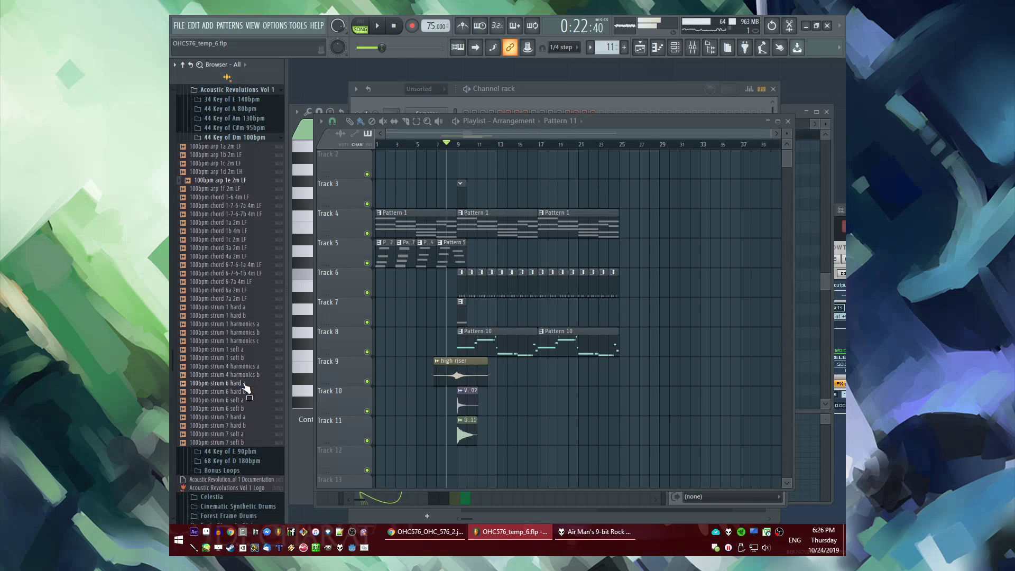
pyautogui.scroll(3, 244, 386)
pyautogui.click(244, 442)
pyautogui.click(241, 400)
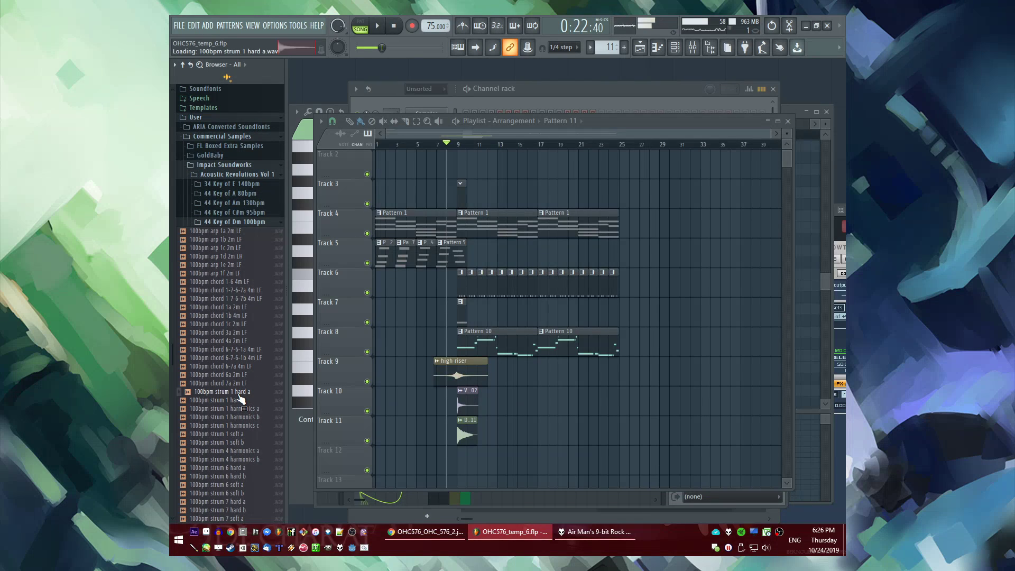
pyautogui.click(243, 410)
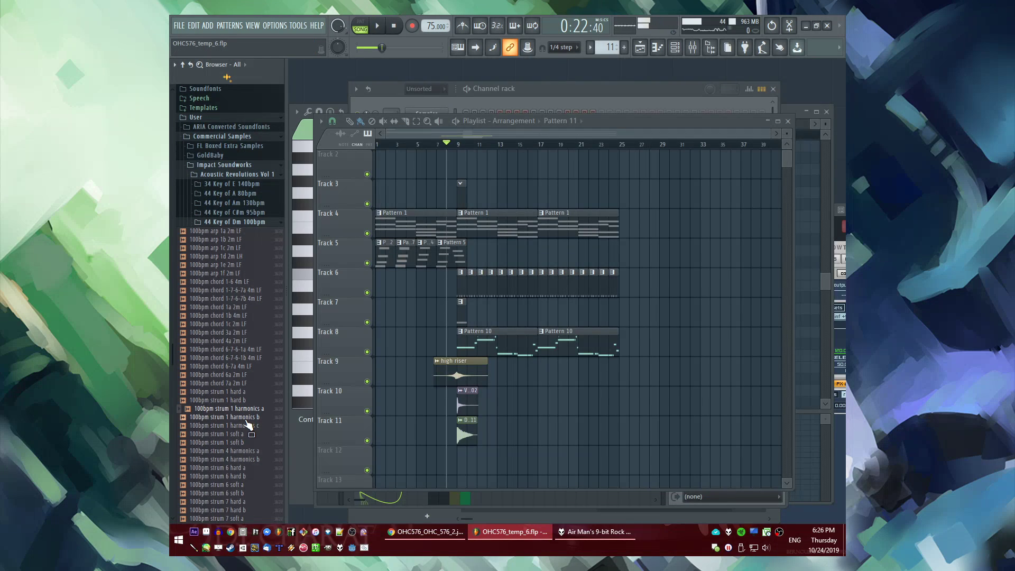
pyautogui.scroll(-3, 252, 456)
pyautogui.click(246, 408)
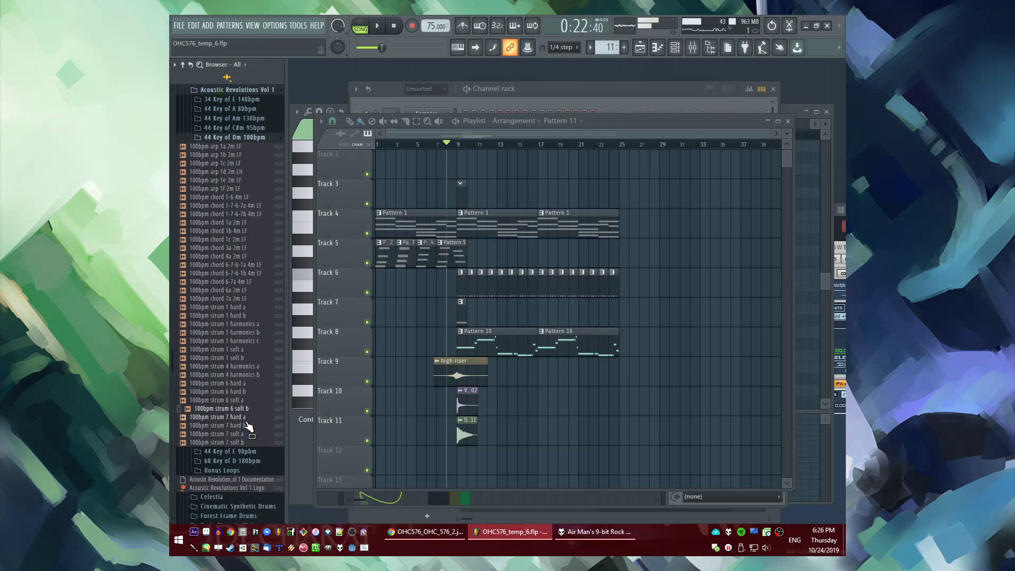
# Place the 100bpm strum 6 soft b sample on Track 3 at bar 25 of the playlist and play it back
pyautogui.moveTo(238, 414); pyautogui.dragTo(624, 237)
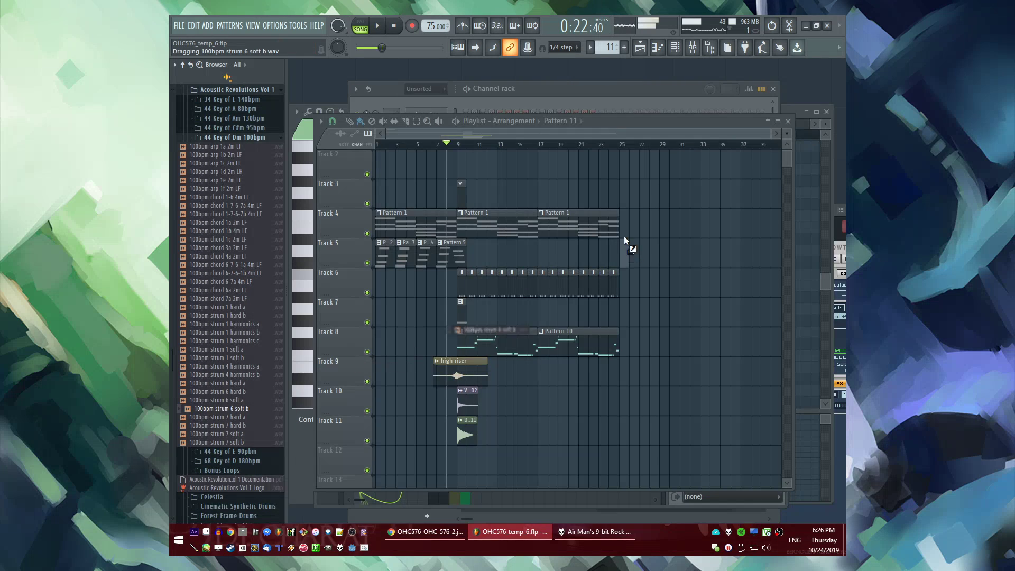
pyautogui.moveTo(628, 201); pyautogui.dragTo(626, 199)
pyautogui.press('space')
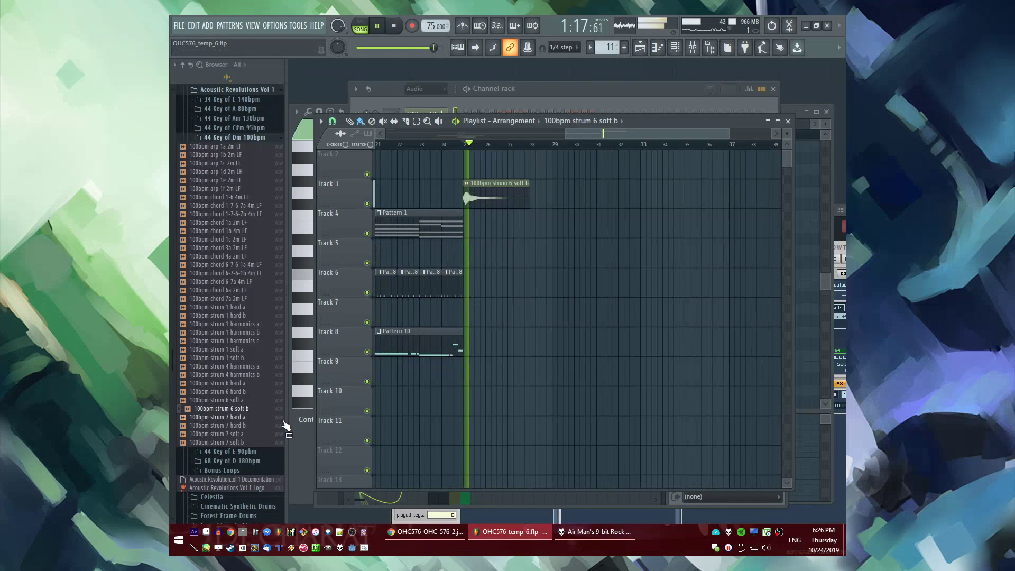
pyautogui.scroll(3, 473, 197)
pyautogui.scroll(-5, 617, 207)
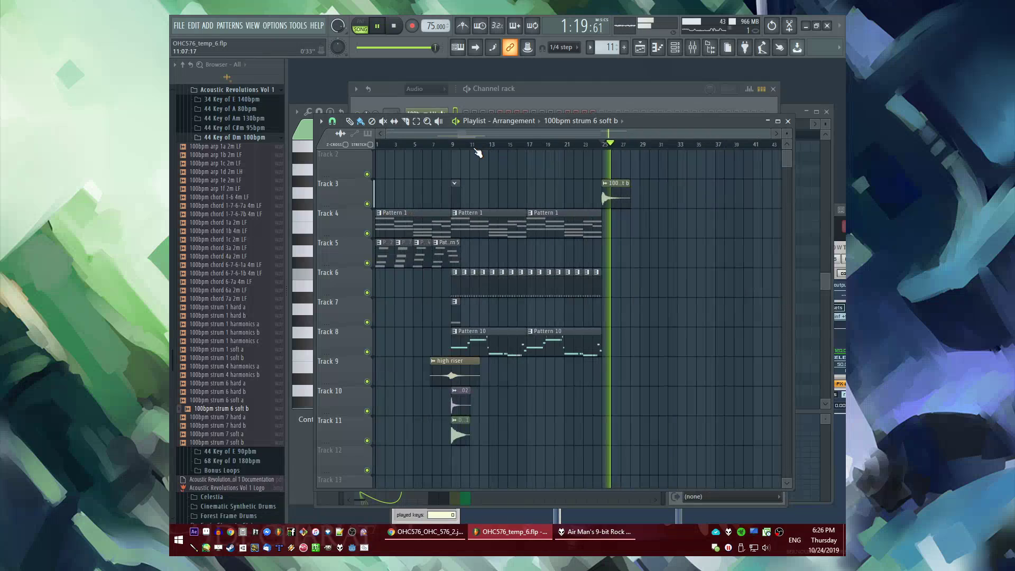
pyautogui.press('space')
# Play the song from bar 9 and open the Pattern 11 clip's channels in the channel rack
pyautogui.click(453, 144)
pyautogui.scroll(4, 455, 146)
pyautogui.press('space')
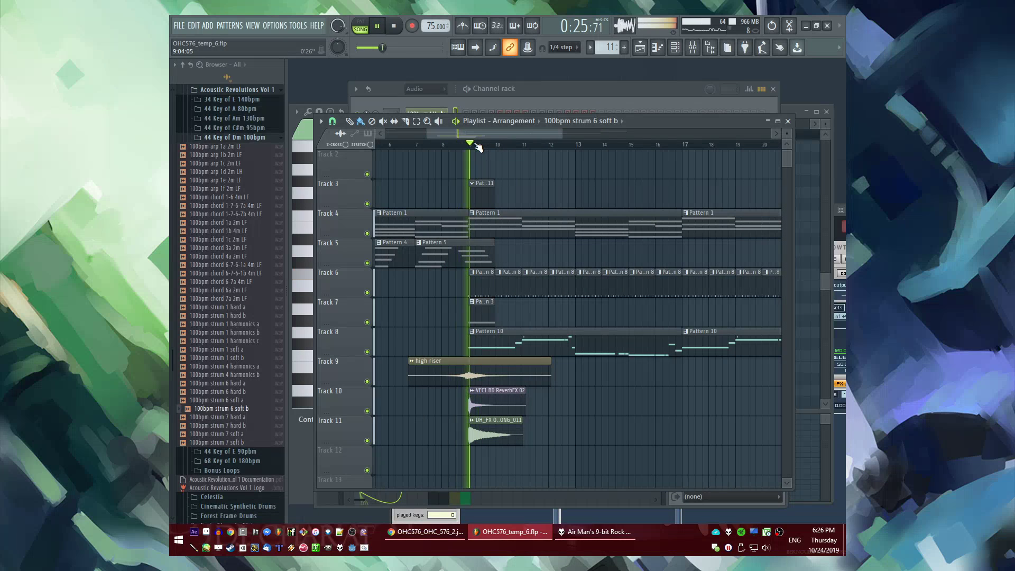
pyautogui.doubleClick(476, 185)
# Add the FT_50 preset from the 3xOsc More Waveforms folder as a new channel and open its piano roll
pyautogui.scroll(10, 237, 264)
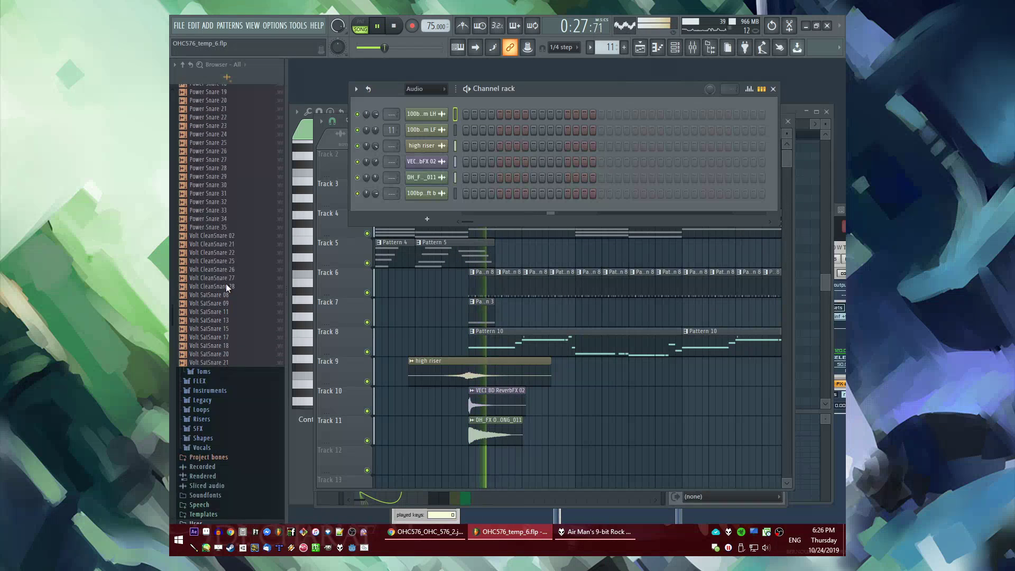
pyautogui.click(213, 26)
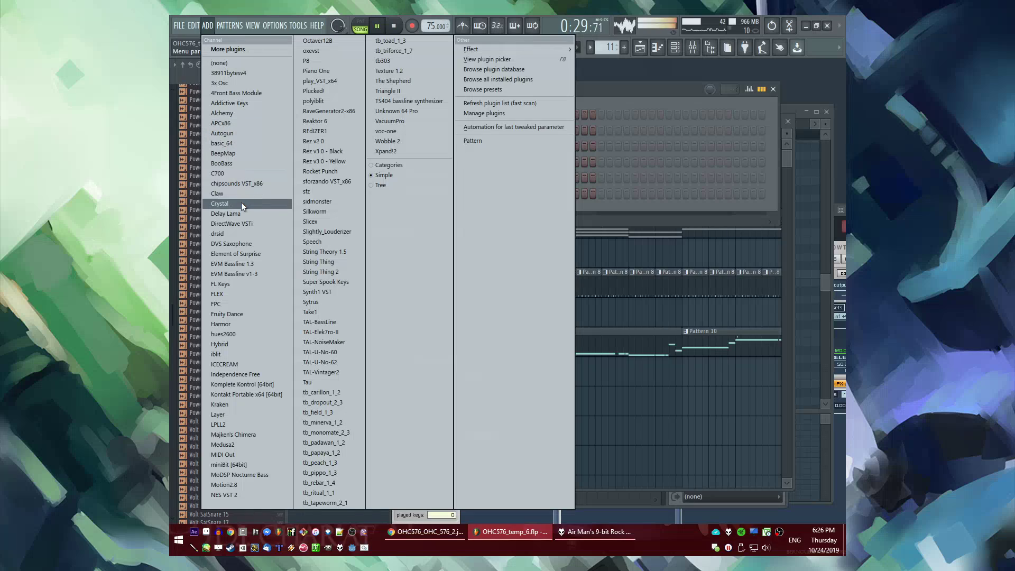
pyautogui.click(192, 92)
pyautogui.click(191, 65)
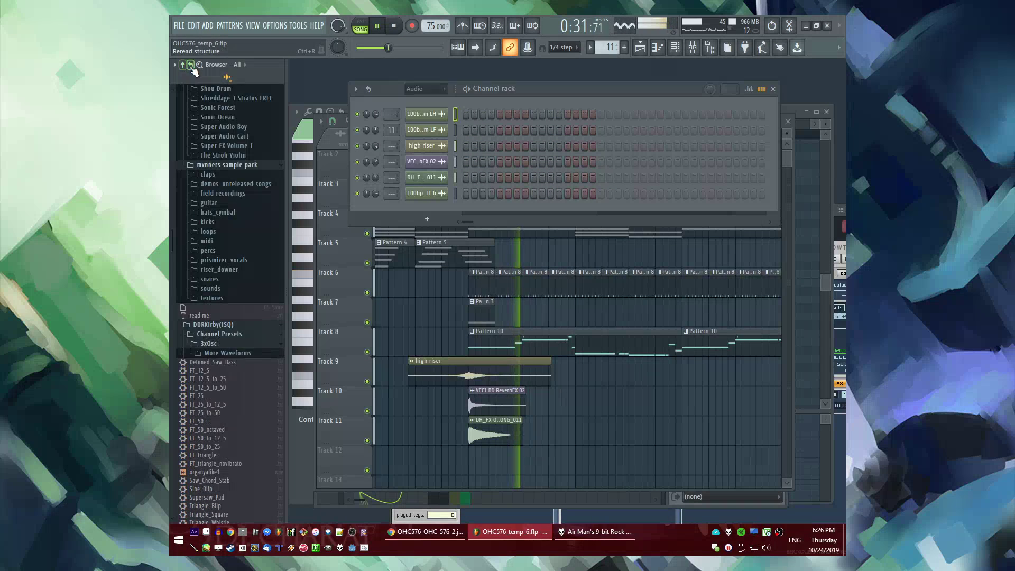
pyautogui.scroll(-5, 224, 264)
pyautogui.scroll(-15, 222, 266)
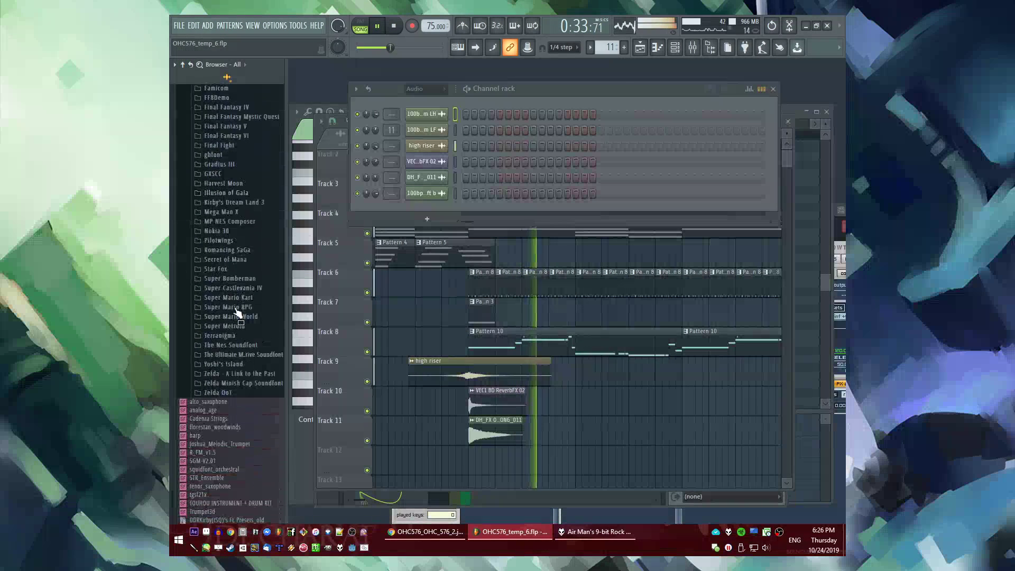
pyautogui.scroll(15, 233, 320)
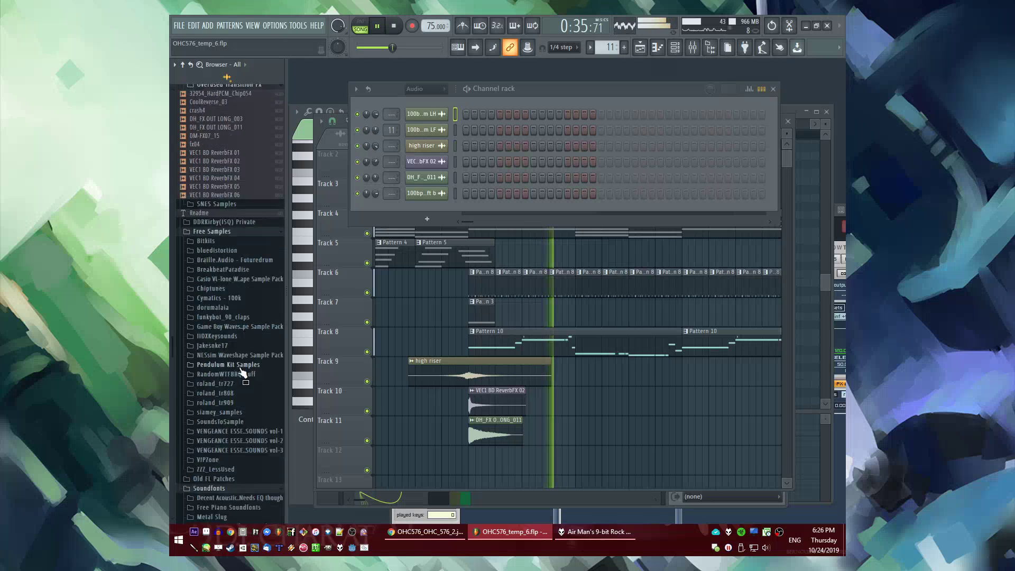
pyautogui.moveTo(201, 202); pyautogui.dragTo(445, 222)
pyautogui.click(517, 88)
pyautogui.rightClick(432, 494)
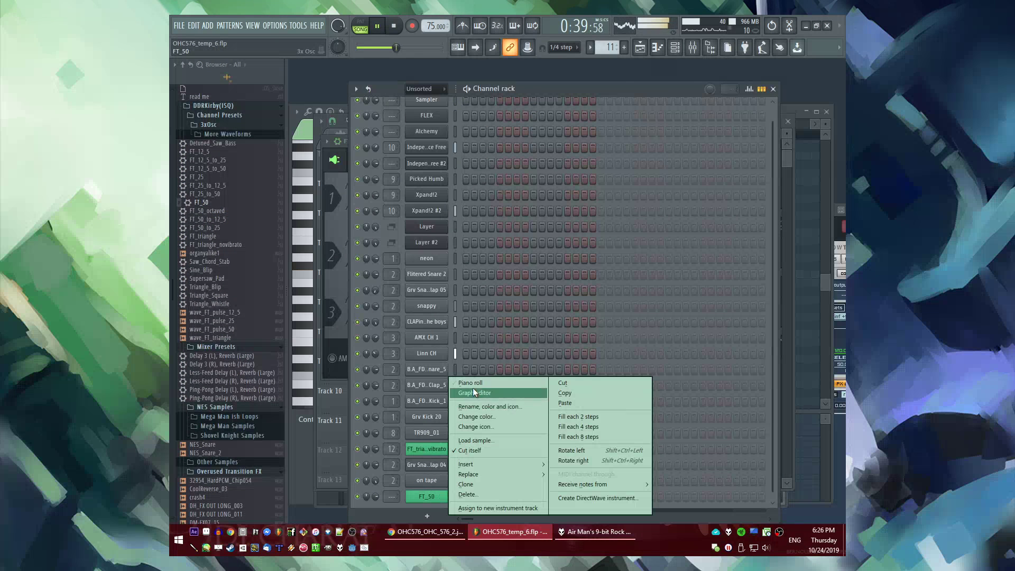
pyautogui.click(471, 385)
pyautogui.press('space')
pyautogui.click(393, 283)
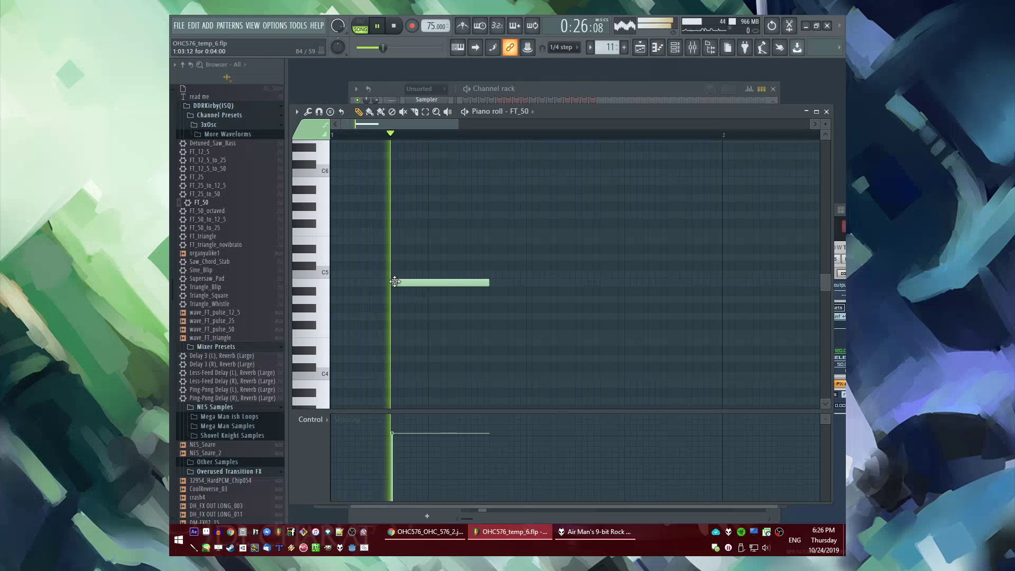
pyautogui.rightClick(397, 284)
pyautogui.press('space')
pyautogui.press('space')
pyautogui.click(431, 274)
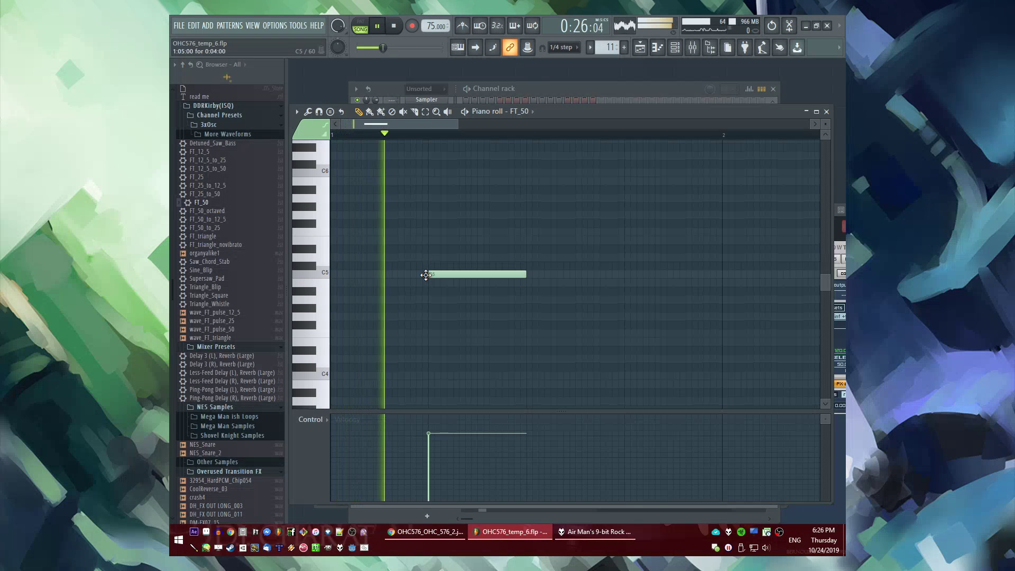
pyautogui.press('space')
pyautogui.rightClick(431, 275)
# Try two-step C5 and A4 notes on steps 3 and 5 of FT_50 against playback and delete both
pyautogui.click(442, 275)
pyautogui.moveTo(442, 276); pyautogui.dragTo(382, 275)
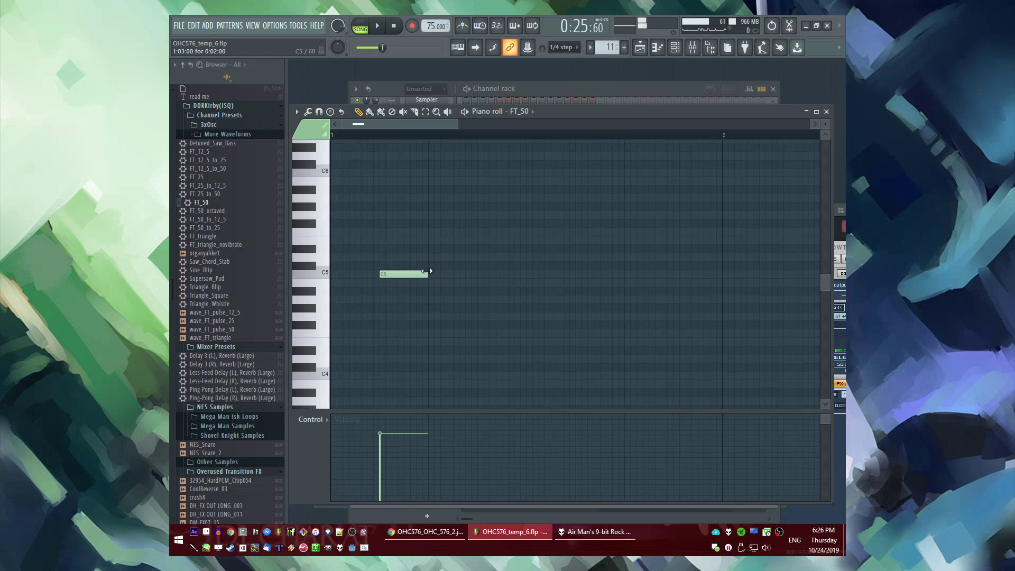
pyautogui.press('space')
pyautogui.press('space')
pyautogui.click(429, 300)
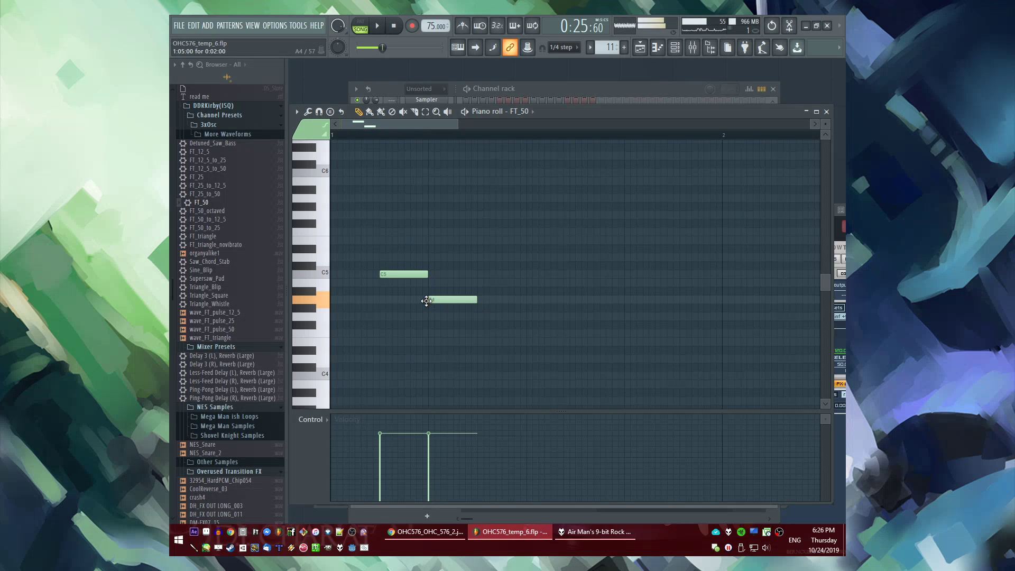
pyautogui.press('space')
pyautogui.press('space')
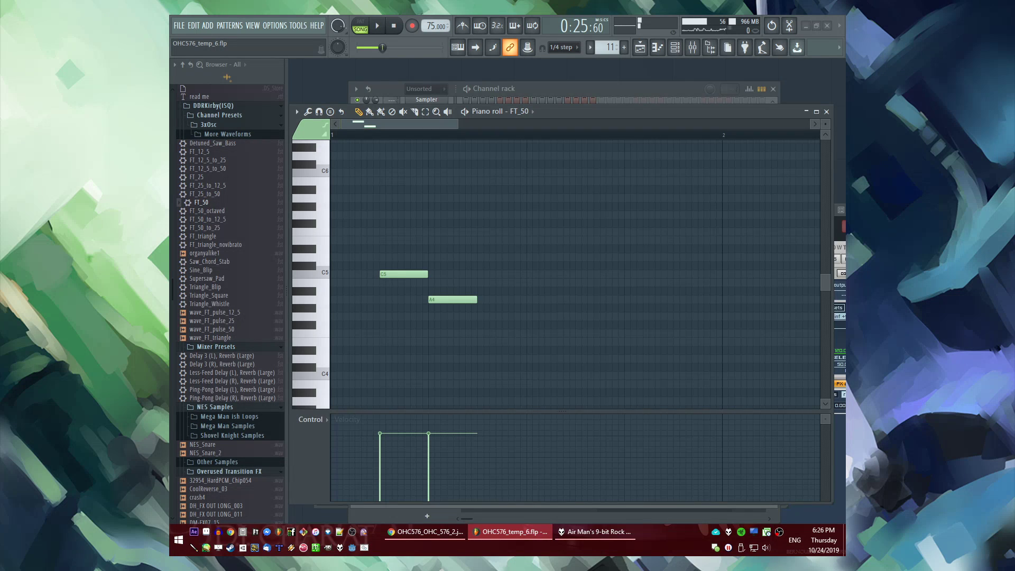
pyautogui.press('space')
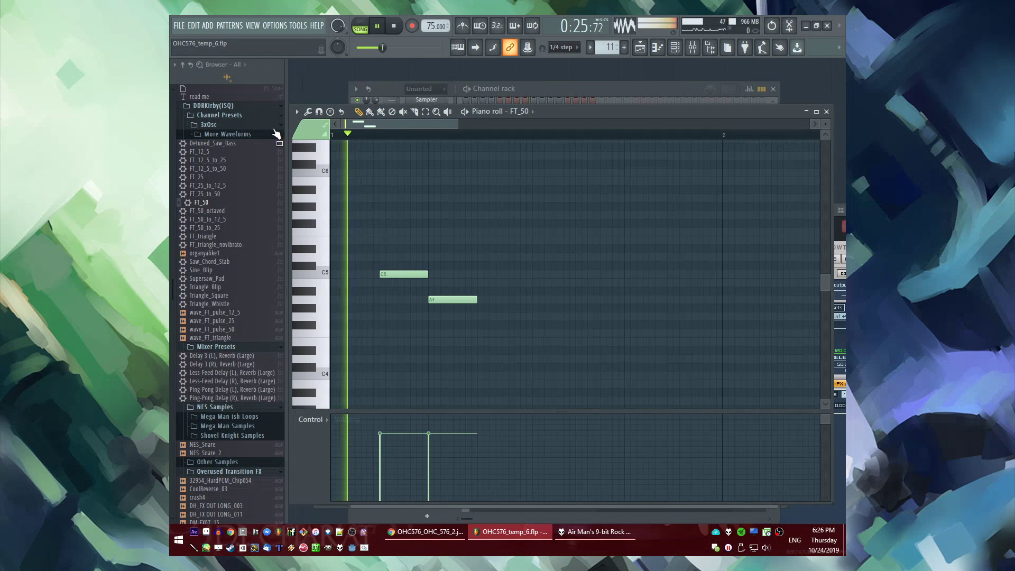
pyautogui.rightClick(452, 299)
pyautogui.press('space')
pyautogui.rightClick(409, 273)
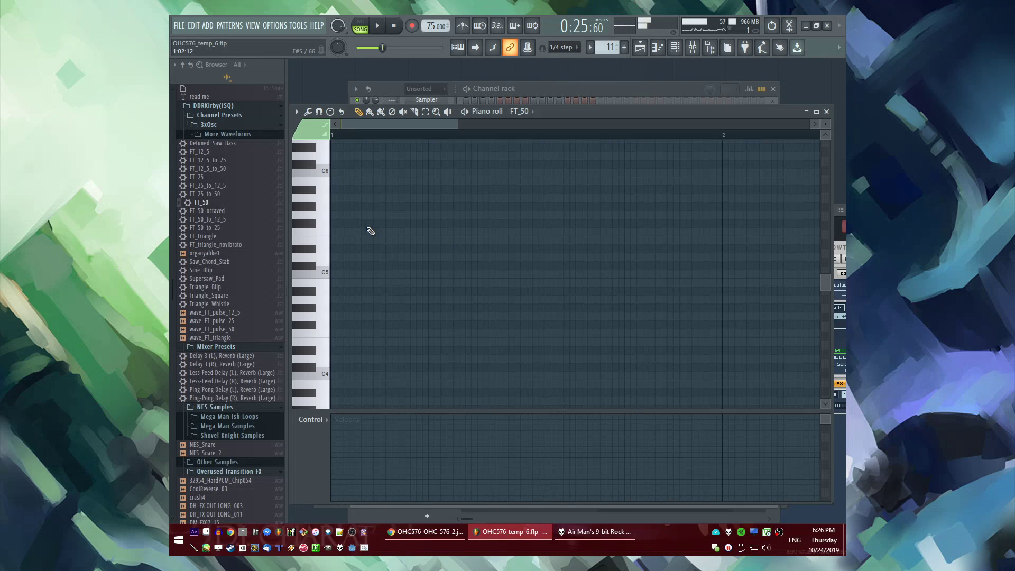
# Draw a C5 note at the start of FT_50's bar 1, about 13 steps long, and a short D5 slide note on step 2
pyautogui.moveTo(339, 181); pyautogui.dragTo(334, 173)
pyautogui.rightClick(340, 172)
pyautogui.click(336, 274)
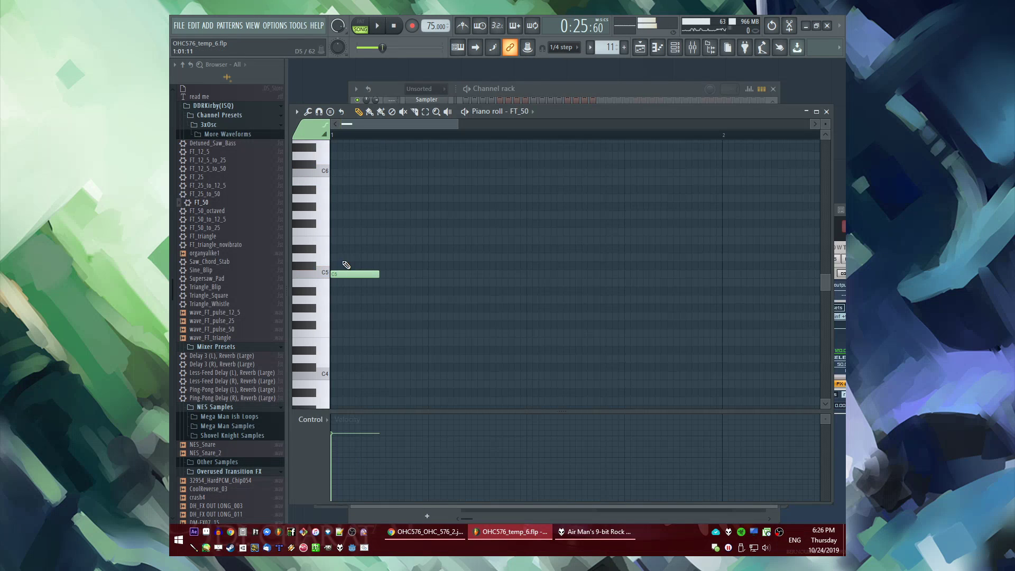
pyautogui.click(358, 257)
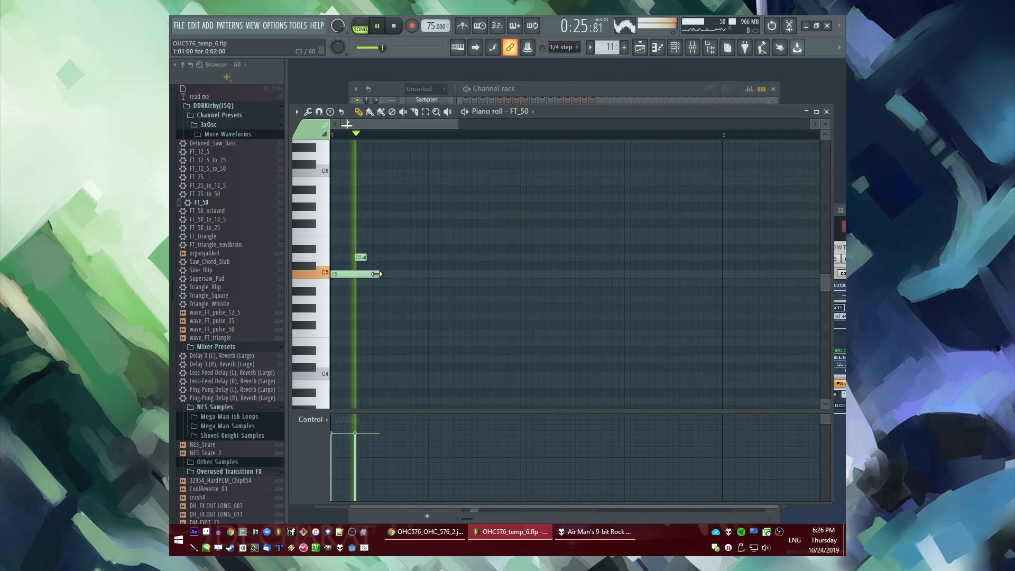
pyautogui.moveTo(376, 274); pyautogui.dragTo(650, 278)
pyautogui.press('space')
# Add a long F5 note at the start of bar 2 and lengthen the C5 note to almost the end of bar 1
pyautogui.scroll(-3, 427, 239)
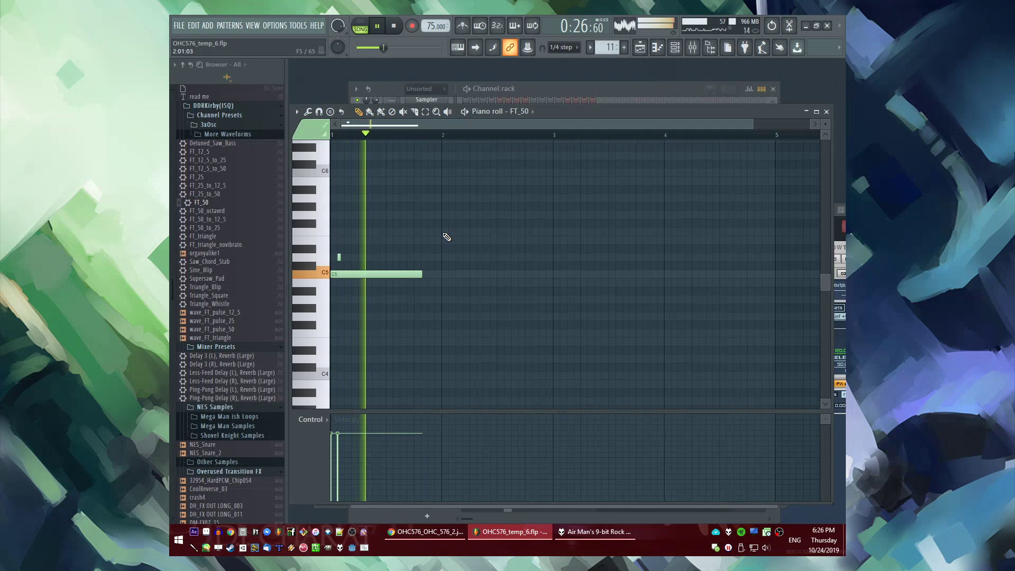
pyautogui.click(443, 233)
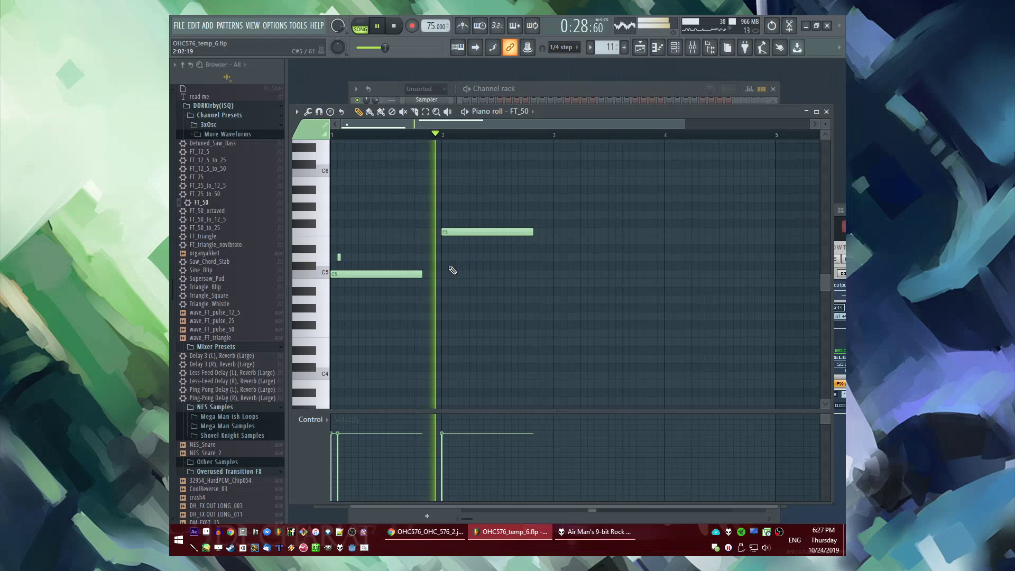
pyautogui.moveTo(422, 274); pyautogui.dragTo(436, 274)
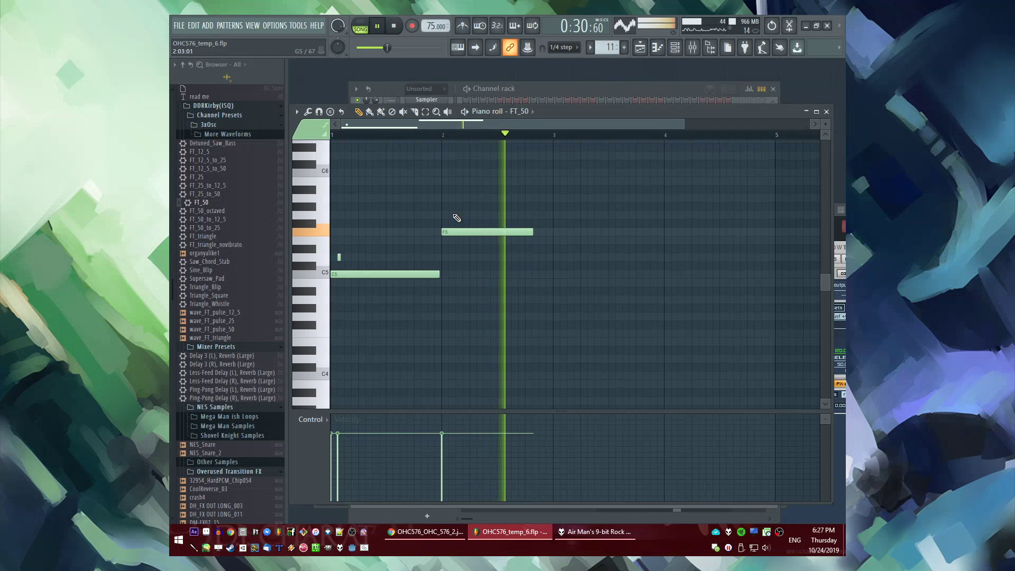
# Play the current pattern on its own and open the FT_50 channel's volume envelope settings
pyautogui.press('l')
pyautogui.press('F6')
pyautogui.click(427, 497)
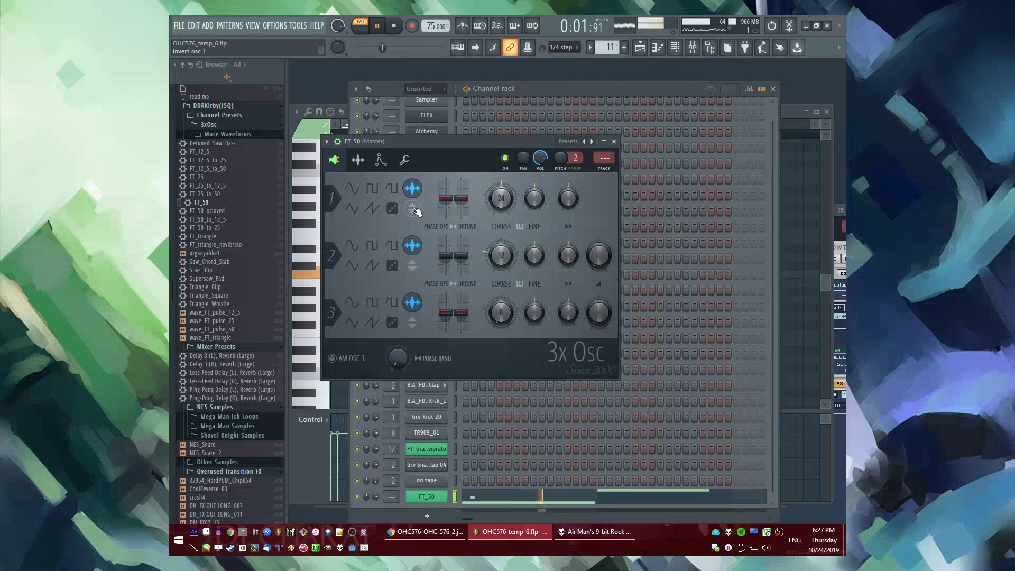
pyautogui.click(358, 159)
pyautogui.click(381, 160)
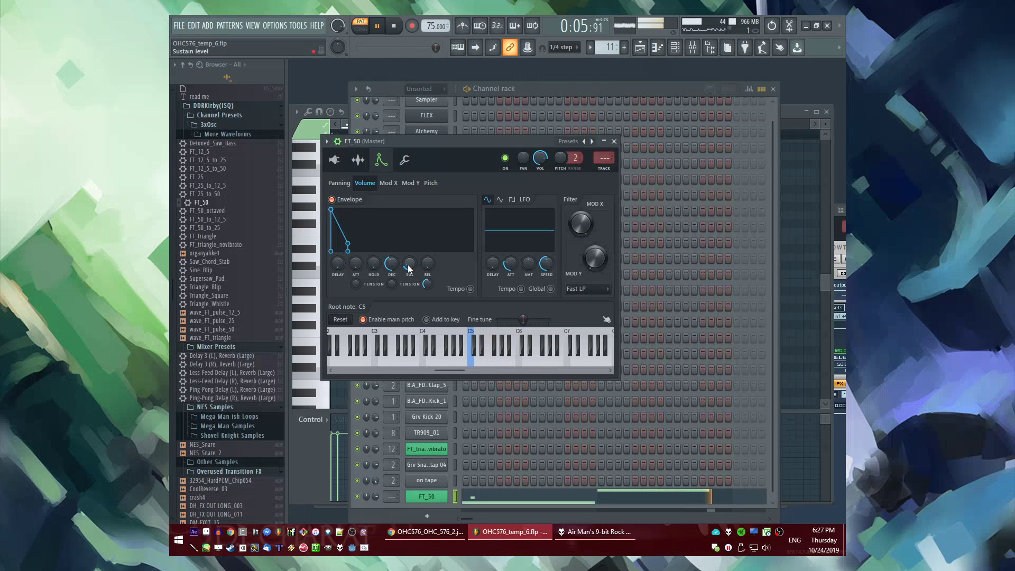
# Route the FT_50 channel to mixer track 13 and load Fruity Delay Bank in effect slot 5
pyautogui.click(608, 168)
pyautogui.click(676, 365)
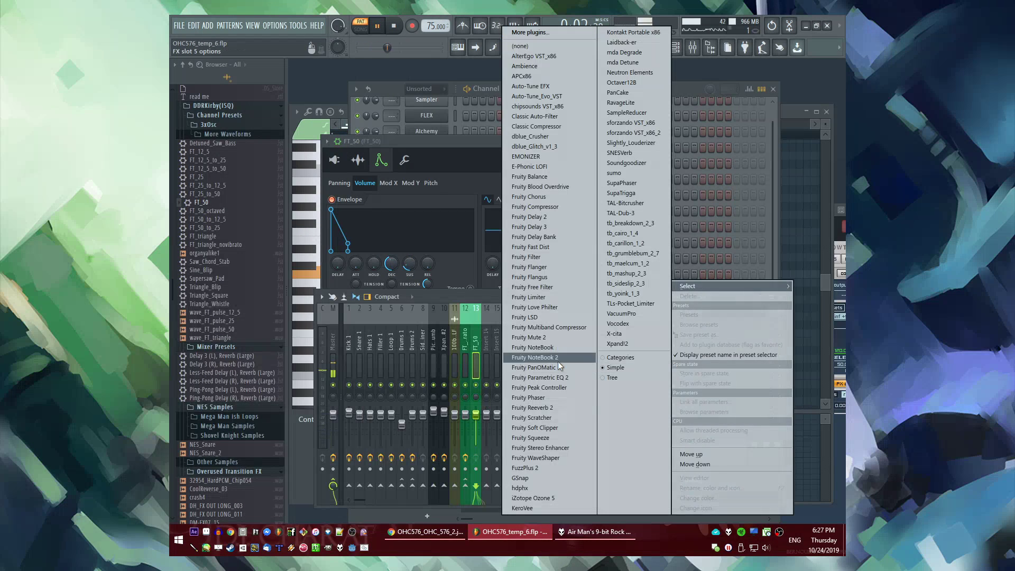
pyautogui.click(529, 237)
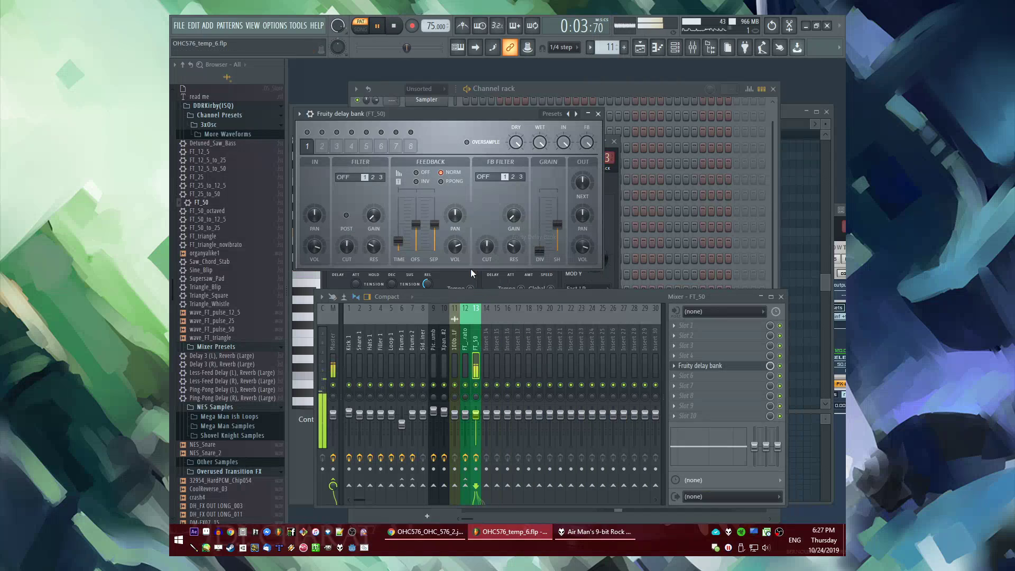
# Load Fruity Reeverb 2 in effect slot 8 of the FT_50 mixer track and close both effect windows
pyautogui.click(677, 396)
pyautogui.click(562, 418)
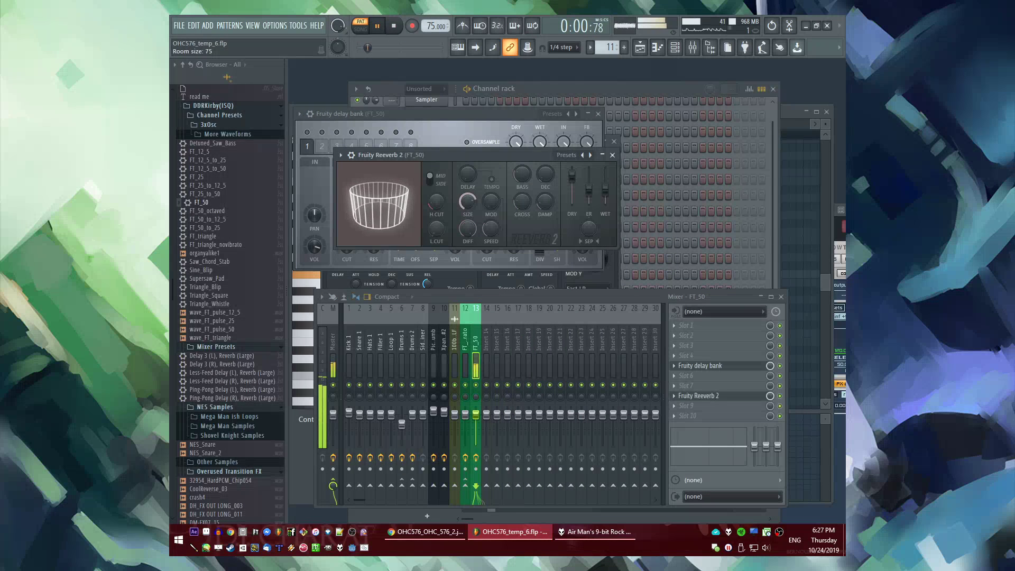
pyautogui.click(598, 114)
pyautogui.click(612, 155)
# Reopen FT_50's Fruity Delay Bank and set its feedback to ping-pong mode with a time of 3:00
pyautogui.press('F9')
pyautogui.press('F5')
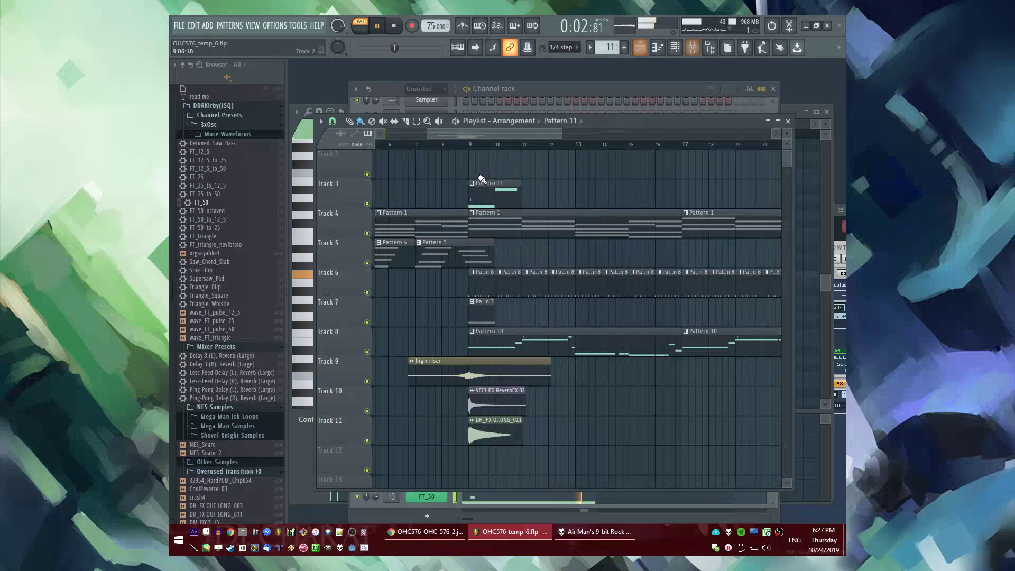
pyautogui.press('F5')
pyautogui.press('F9')
pyautogui.click(701, 366)
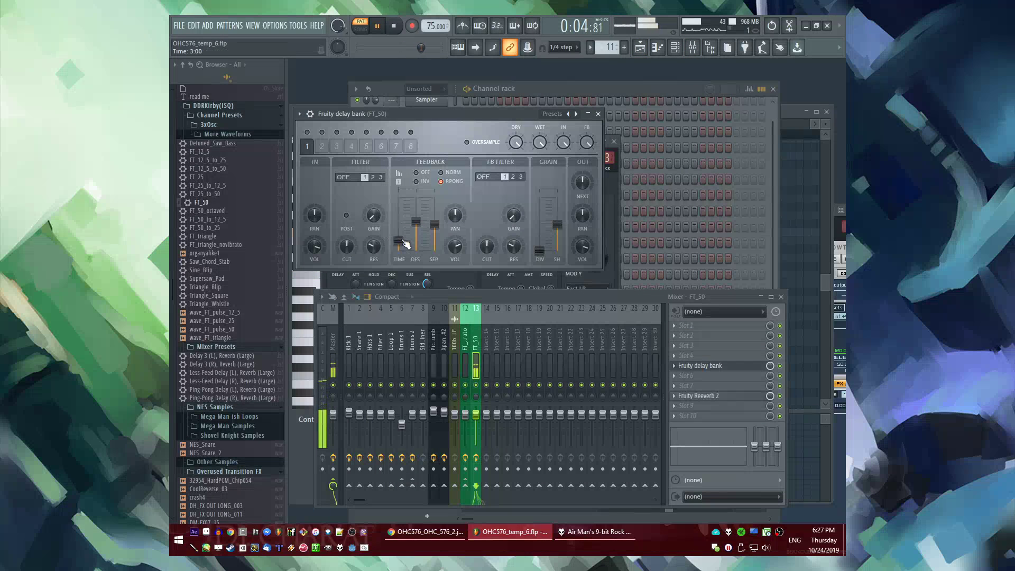
# Lengthen and curve the decay of FT_50's volume envelope and open the channel's piano roll
pyautogui.click(653, 89)
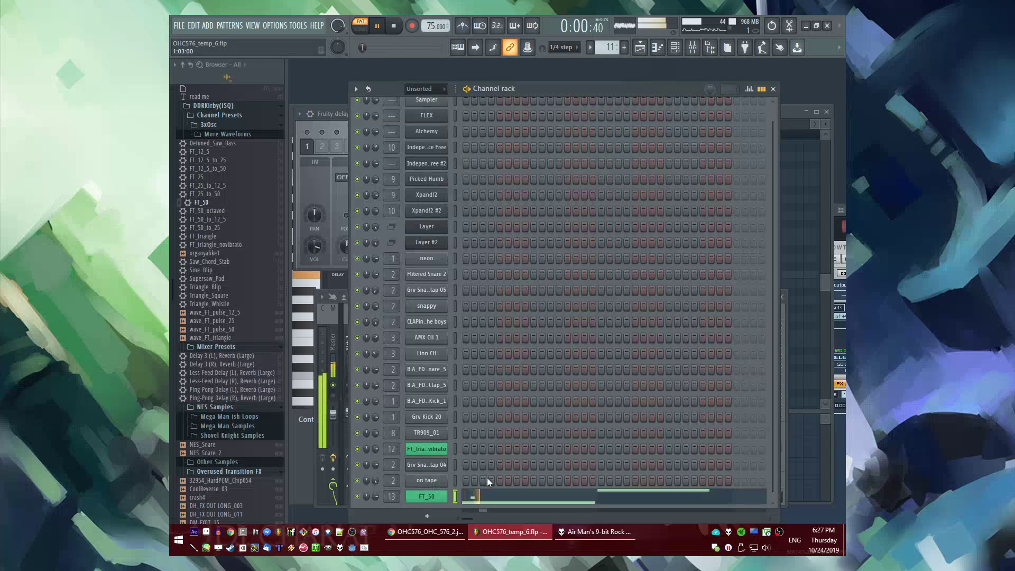
pyautogui.click(439, 495)
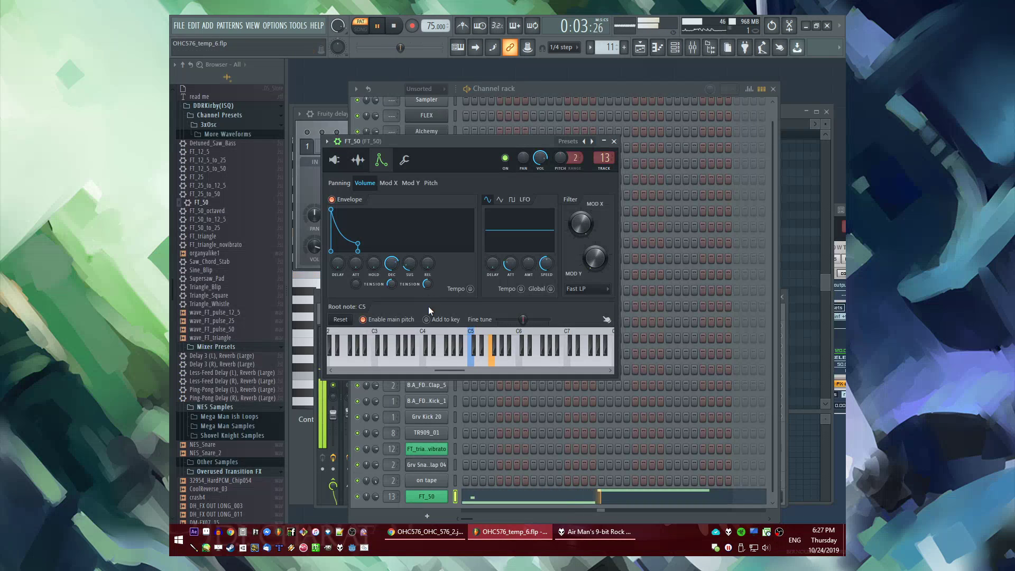
pyautogui.click(616, 499)
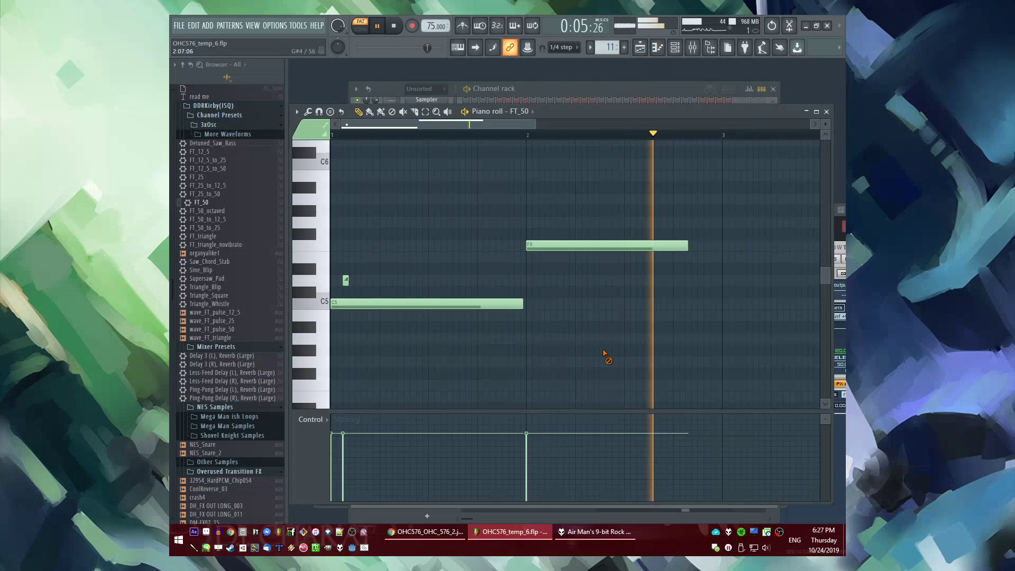
# Add a long D#5 note on step 13 of bar 2 and play the melody within the song
pyautogui.click(675, 269)
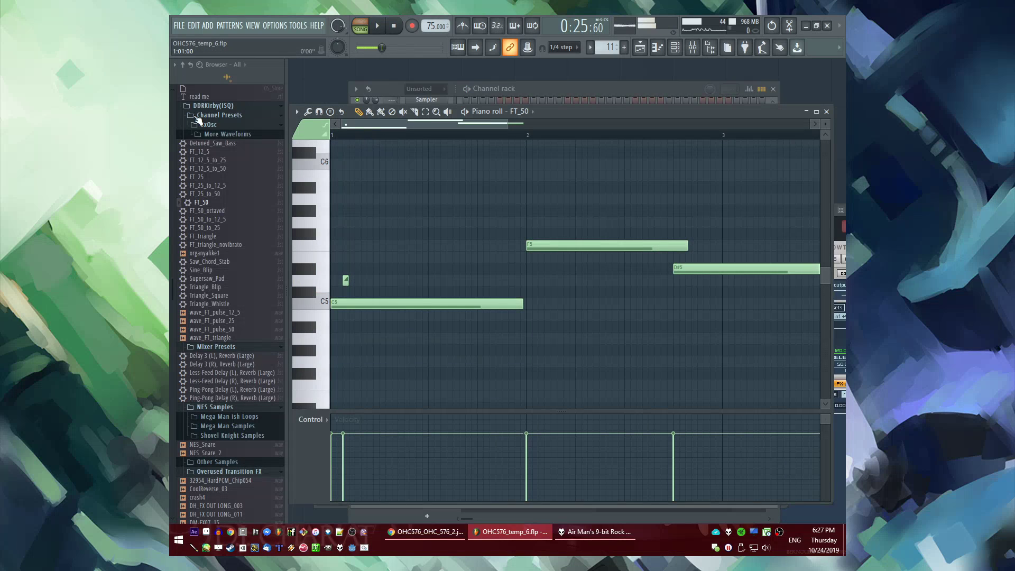
pyautogui.press('space')
pyautogui.press('F9')
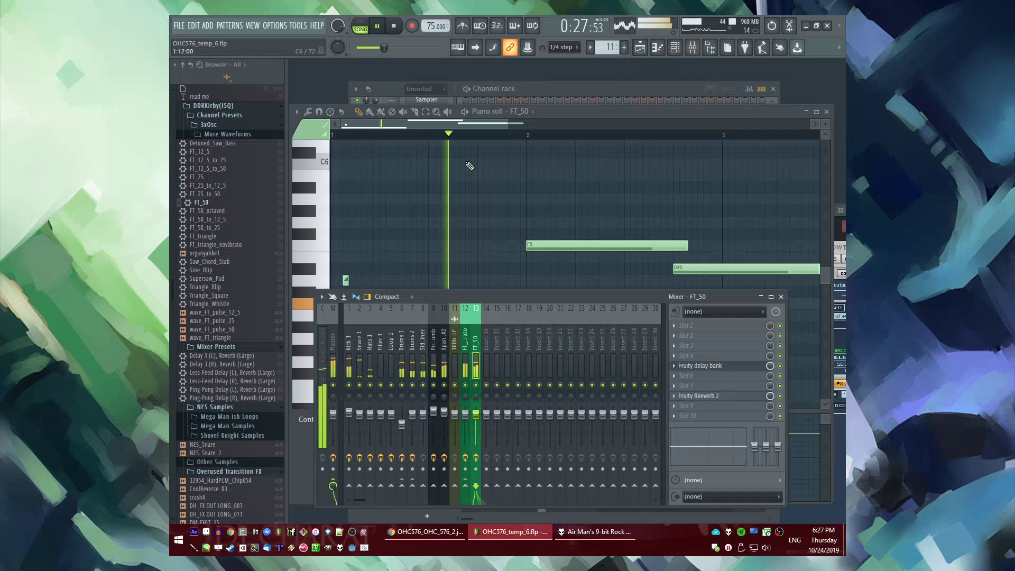
pyautogui.press('F9')
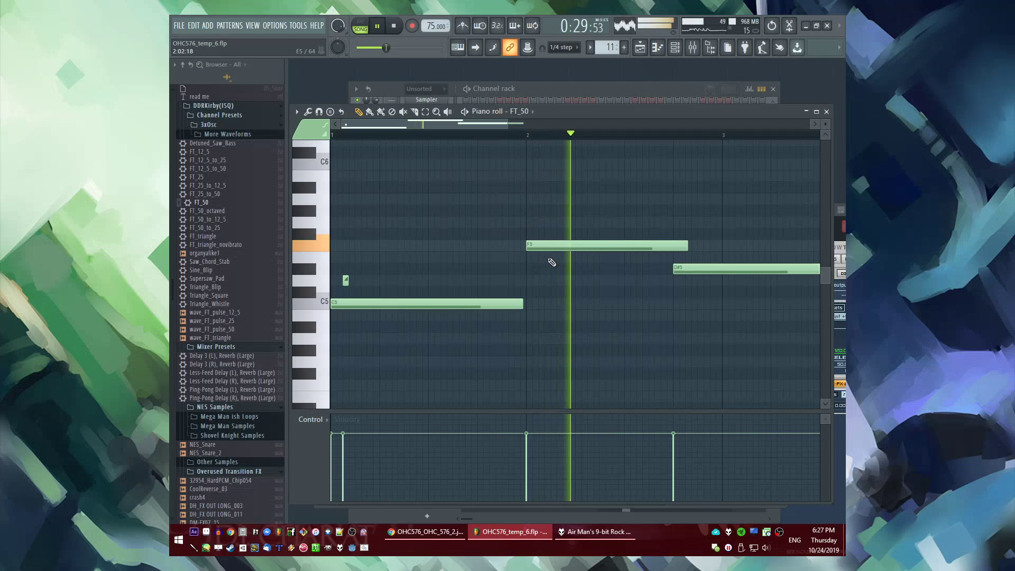
# Turn bar 2's opening note into a very short E5 grace note leading straight into a long F5, deleting the duplicate F5
pyautogui.press('space')
pyautogui.moveTo(550, 246); pyautogui.dragTo(550, 257)
pyautogui.press('space')
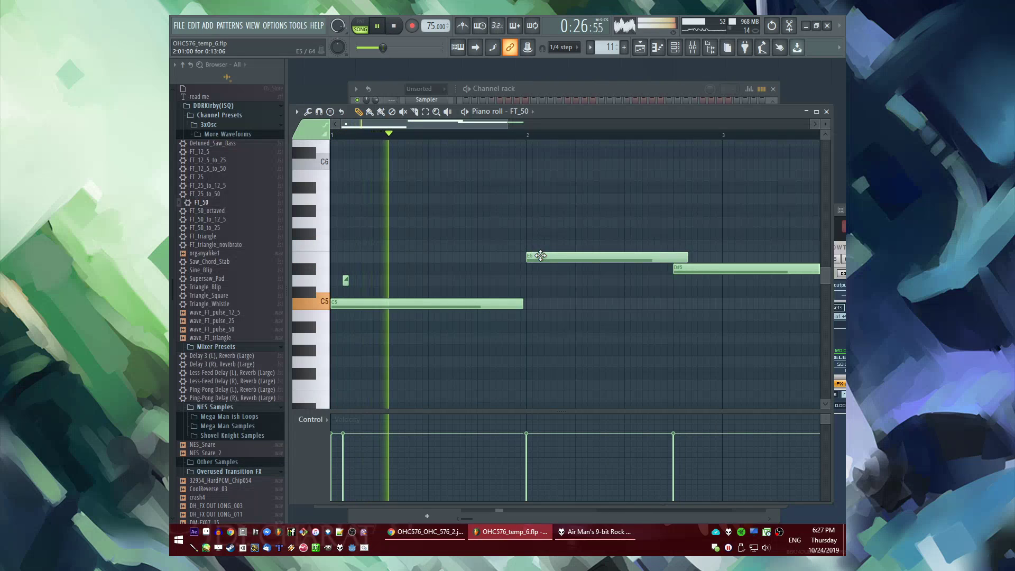
pyautogui.click(530, 246)
pyautogui.moveTo(687, 256); pyautogui.dragTo(370, 263)
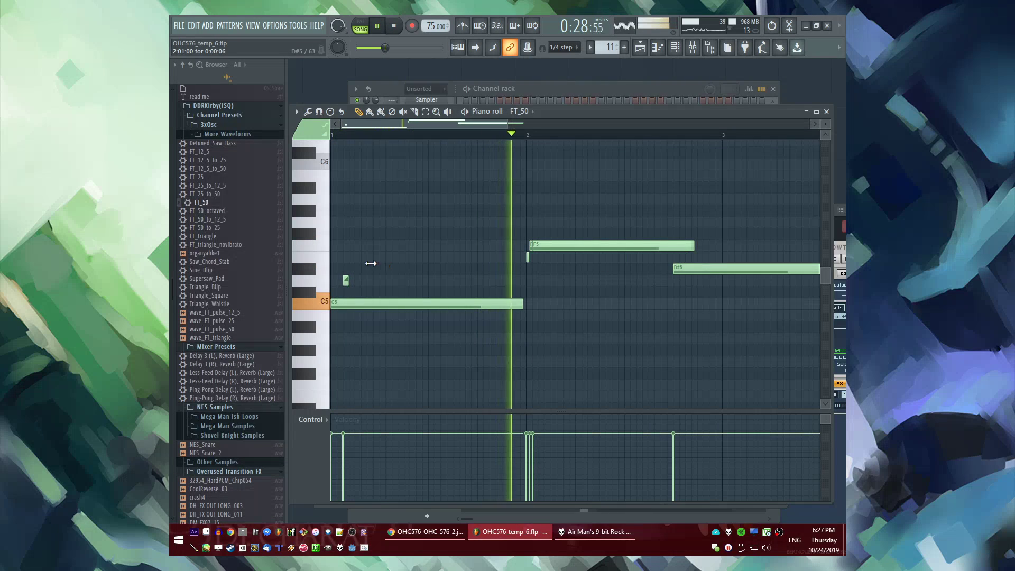
pyautogui.rightClick(656, 247)
pyautogui.click(509, 135)
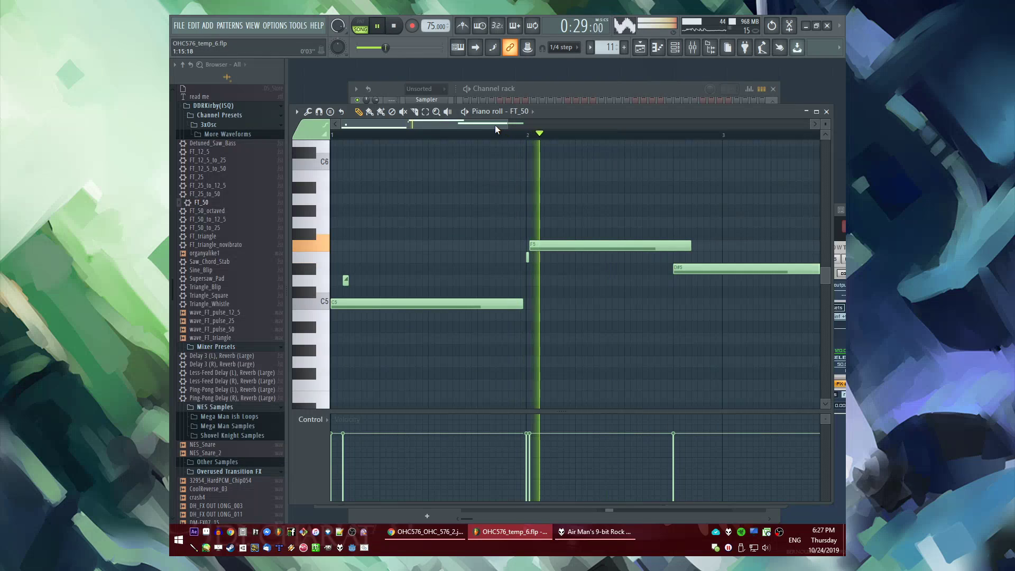
# Move the D#5 note to E5 on step 15 of bar 2, shorten it to two steps and extend F5 up to it
pyautogui.moveTo(496, 125); pyautogui.dragTo(528, 132)
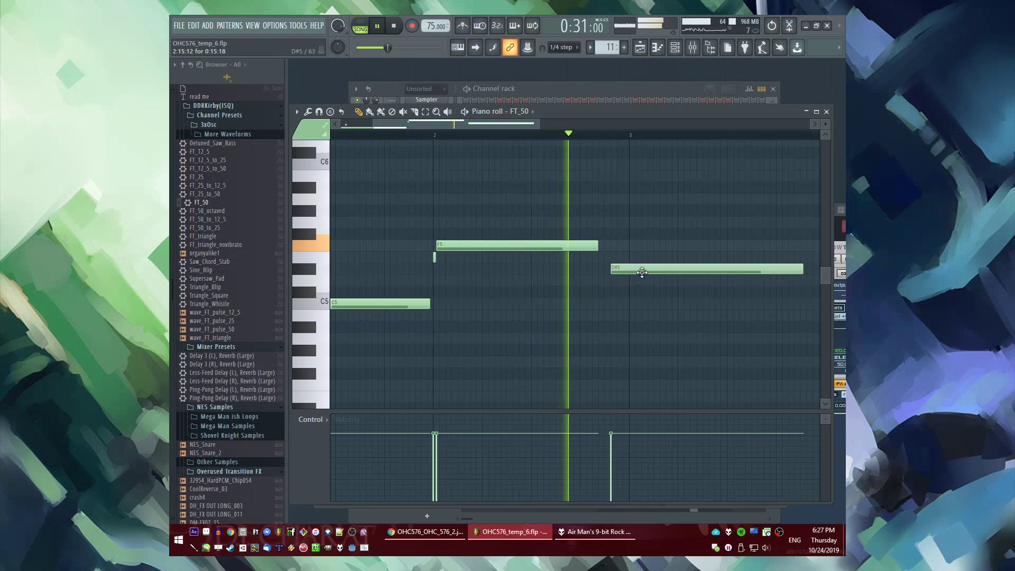
pyautogui.moveTo(642, 270); pyautogui.dragTo(665, 259)
pyautogui.moveTo(798, 258); pyautogui.dragTo(605, 250)
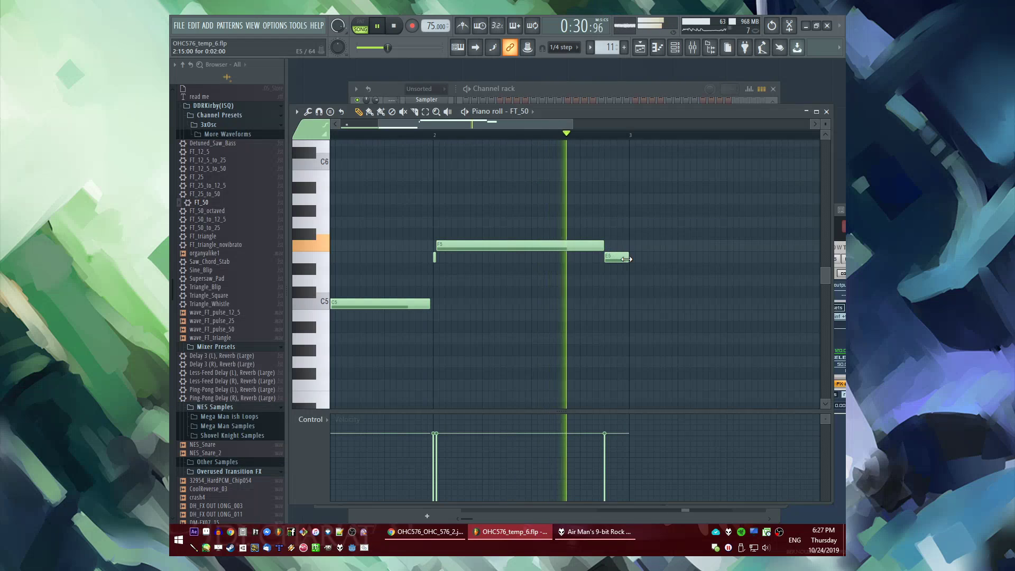
# Add a C5 note at the start of bar 3, lengthen it into bar 4 and remove the trial A4 note at bar 4
pyautogui.moveTo(634, 293); pyautogui.dragTo(627, 303)
pyautogui.scroll(-4, 493, 289)
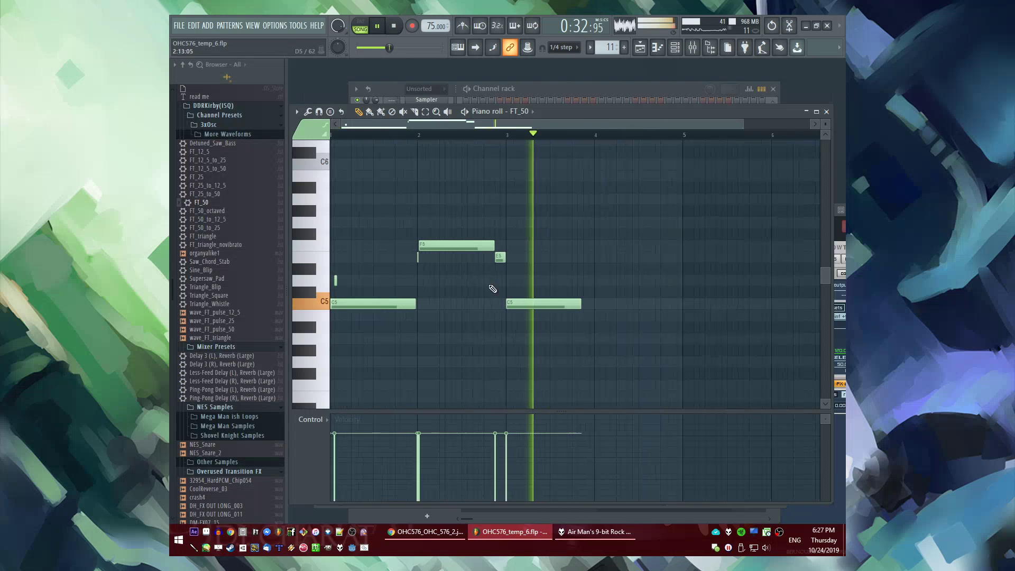
pyautogui.scroll(3, 503, 301)
pyautogui.press('space')
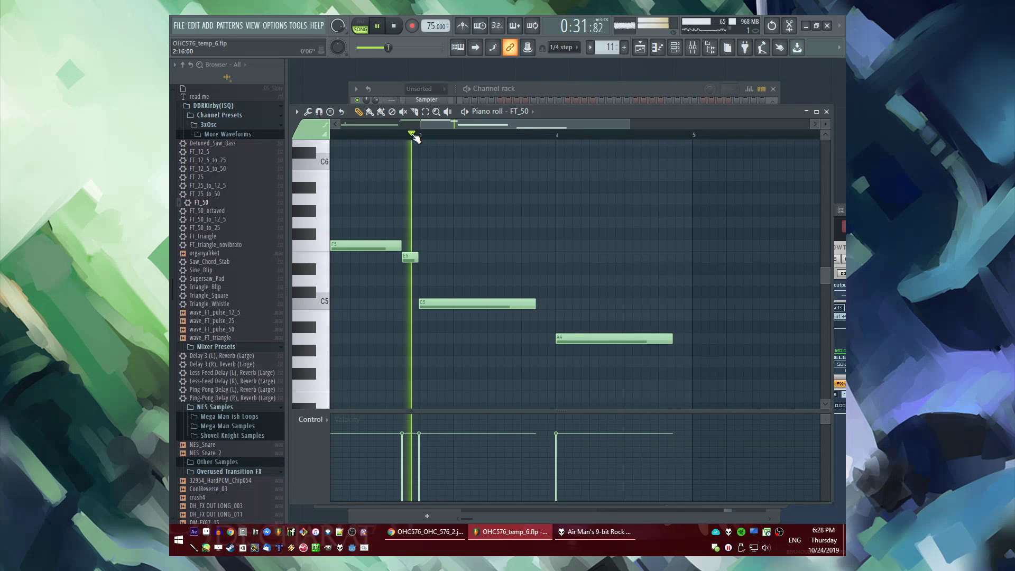
pyautogui.moveTo(535, 303); pyautogui.dragTo(603, 305)
pyautogui.rightClick(592, 343)
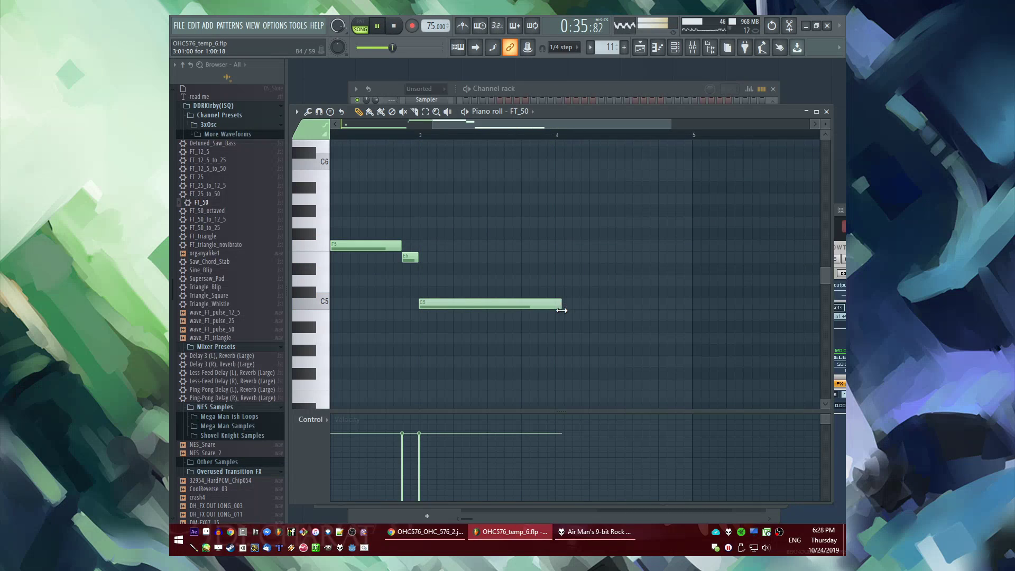
# Add a two-step A4 at the end of bar 4, a two-step C5 at bar 5 and a one-step D5 slide on bar 5's second step
pyautogui.moveTo(658, 331); pyautogui.dragTo(677, 348)
pyautogui.press('space')
pyautogui.scroll(-3, 625, 338)
pyautogui.scroll(3, 697, 342)
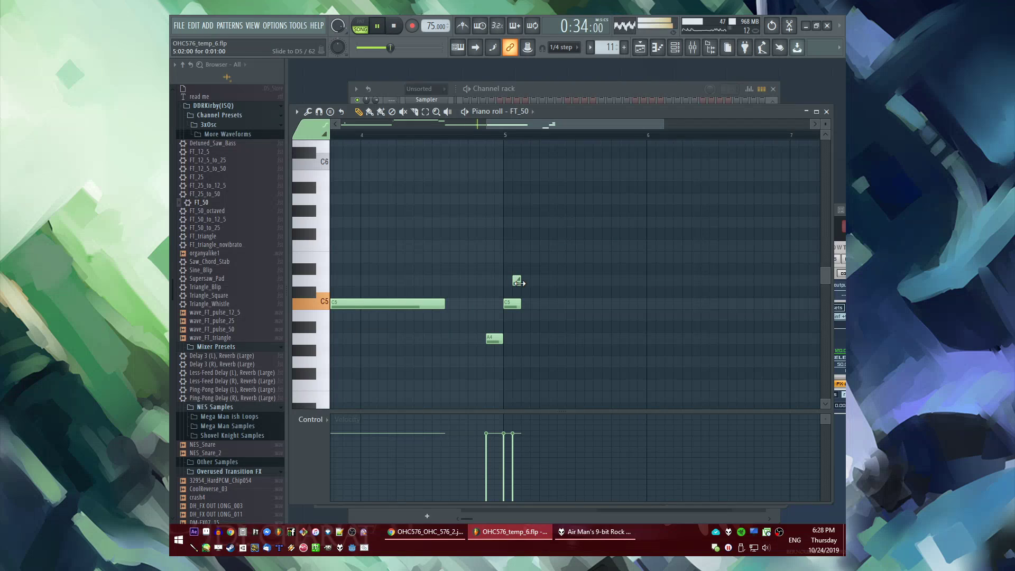
# Add a C5 slide note about ten steps long at the start of bar 4 and drop its velocity to the minimum
pyautogui.scroll(-2, 519, 282)
pyautogui.press('space')
pyautogui.click(386, 291)
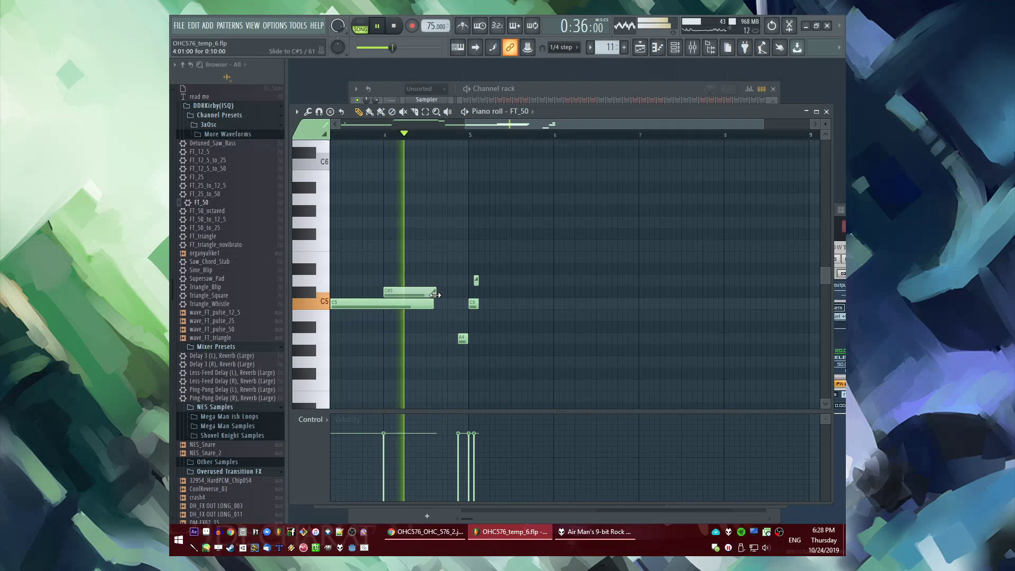
pyautogui.moveTo(435, 295); pyautogui.dragTo(578, 304)
pyautogui.click(386, 499)
# Lengthen the C5 note at bar 5 to reach the middle of bar 6
pyautogui.scroll(3, 491, 288)
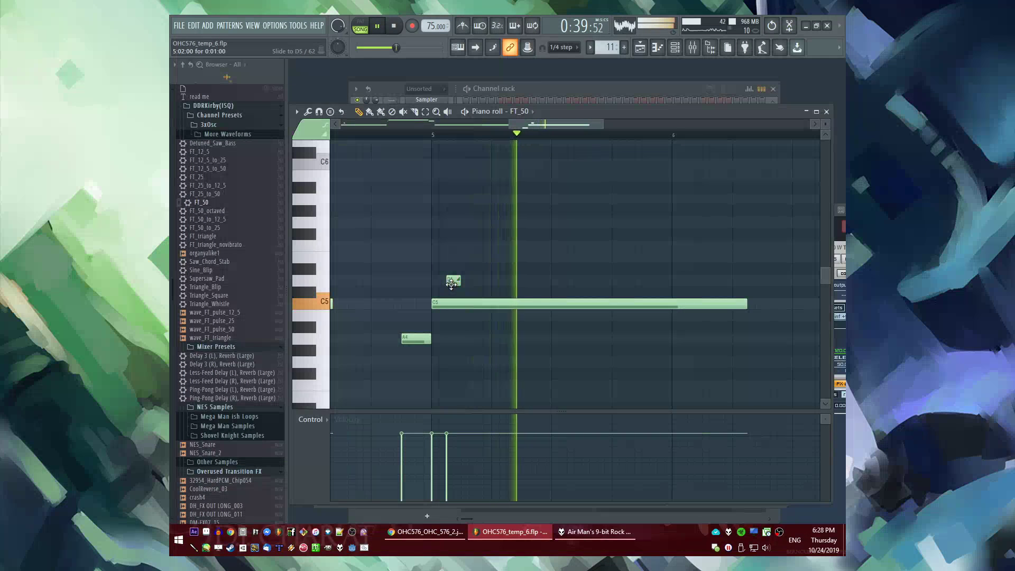
pyautogui.scroll(-3, 471, 276)
pyautogui.moveTo(637, 310); pyautogui.dragTo(661, 310)
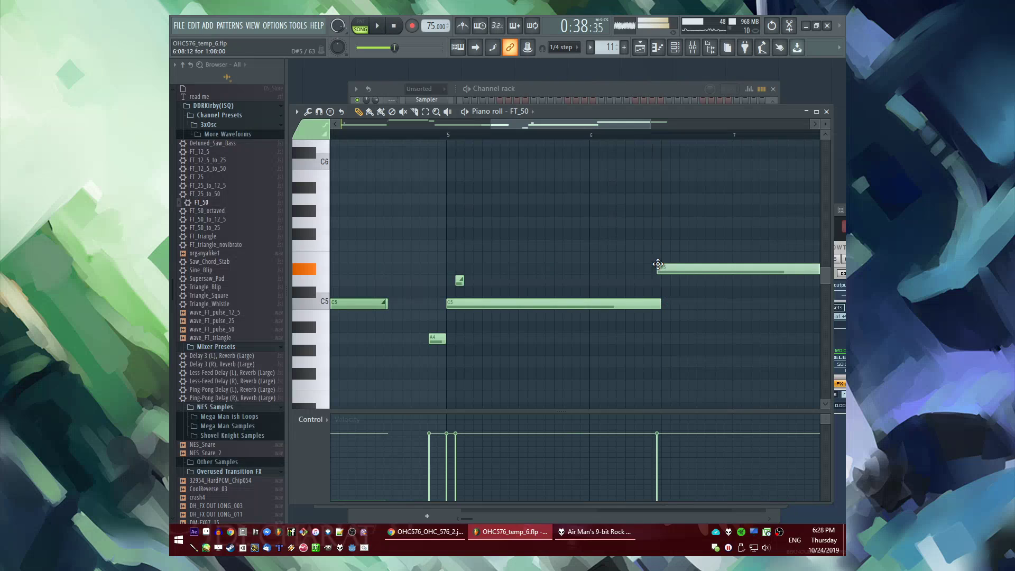
# Add a six-step F5 note on step 9 of bar 6, followed by a two-step E5 note ending the bar
pyautogui.moveTo(658, 264); pyautogui.dragTo(658, 239)
pyautogui.scroll(-4, 422, 220)
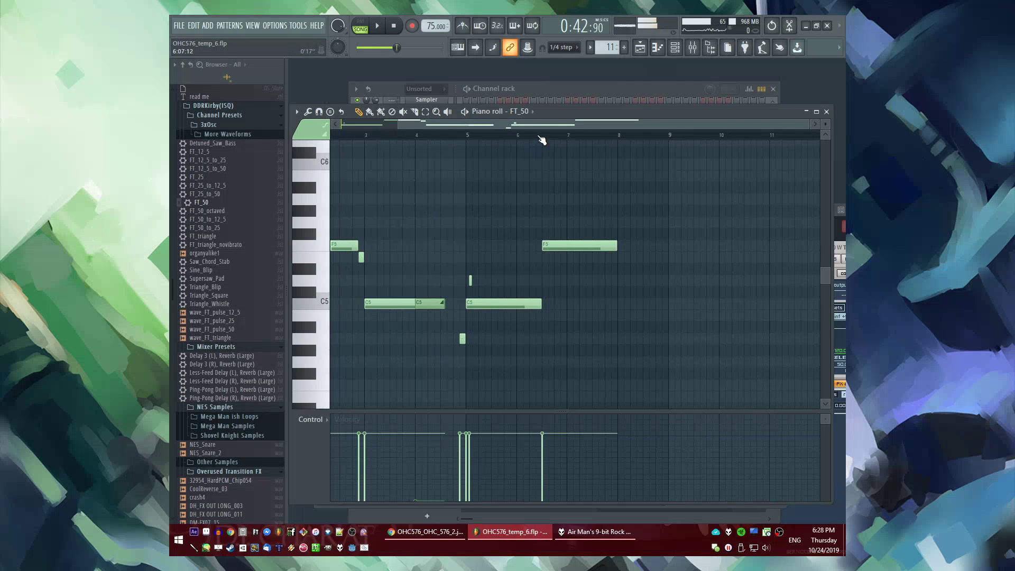
pyautogui.press('space')
pyautogui.scroll(3, 582, 211)
pyautogui.moveTo(586, 247); pyautogui.dragTo(455, 247)
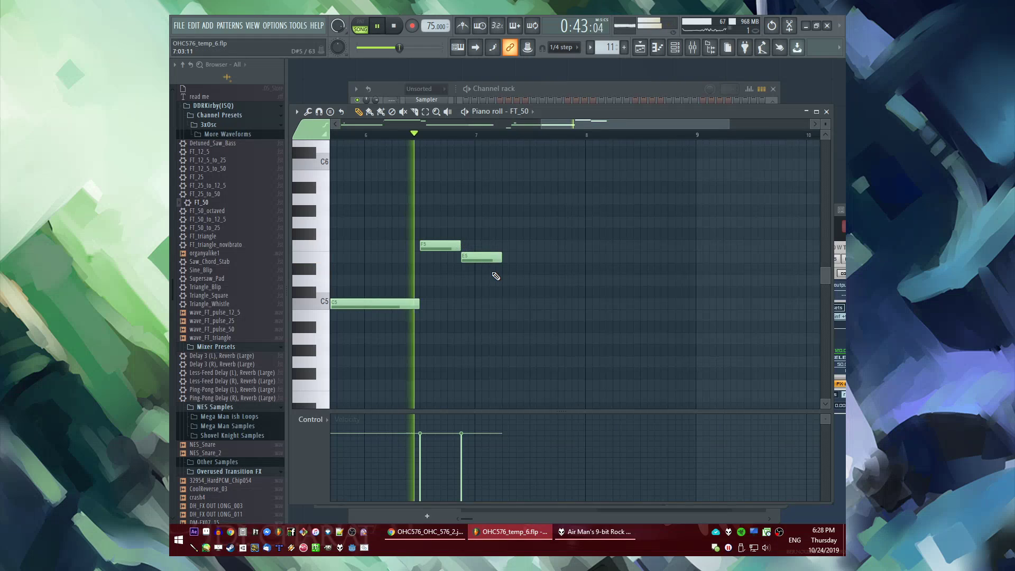
pyautogui.scroll(3, 494, 274)
pyautogui.moveTo(512, 257); pyautogui.dragTo(460, 270)
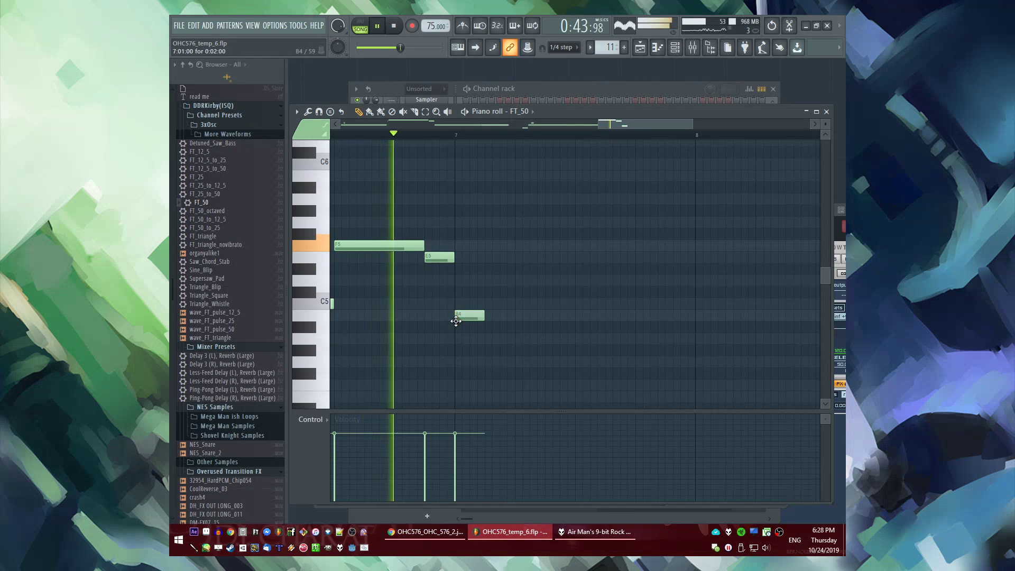
# Add a C5 note at the start of bar 7 and lengthen it to the middle of bar 8
pyautogui.click(434, 137)
pyautogui.moveTo(592, 128); pyautogui.dragTo(644, 134)
pyautogui.scroll(-3, 648, 304)
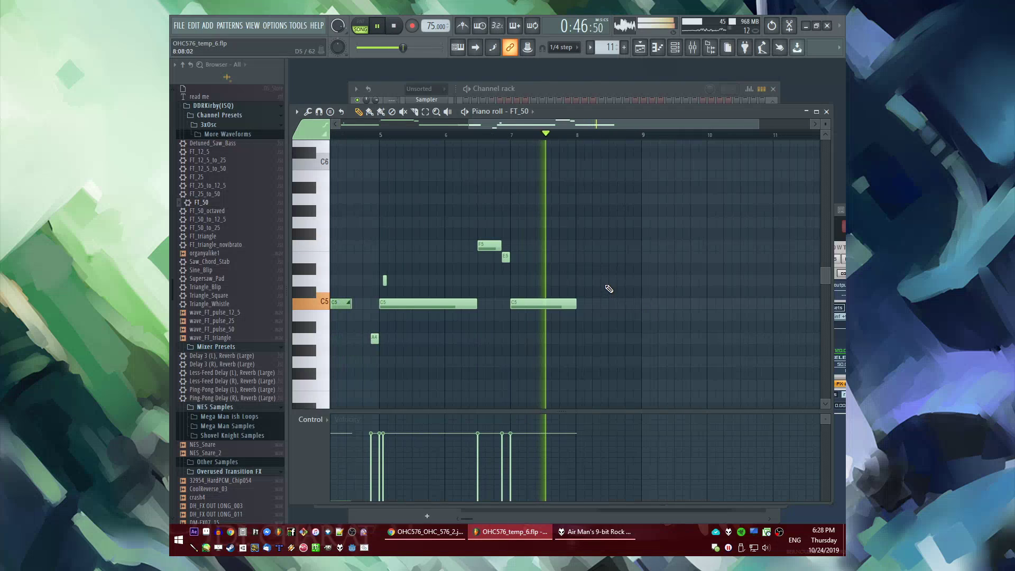
pyautogui.scroll(3, 581, 305)
pyautogui.moveTo(577, 304); pyautogui.dragTo(647, 320)
pyautogui.scroll(-3, 644, 321)
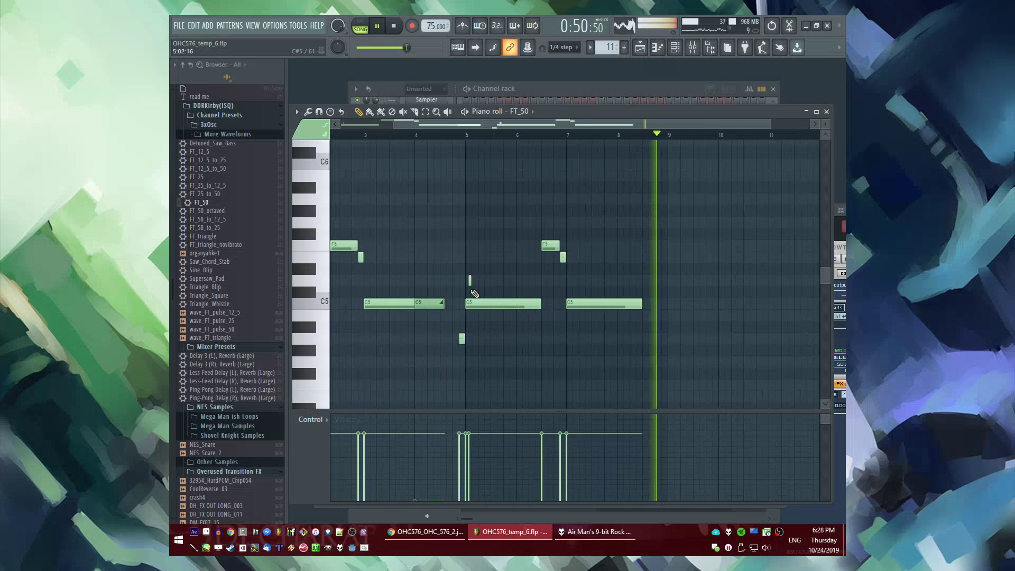
# Replace the C5 note at bar 7 with a copy of bar 3's C5 note and its low-velocity slide note
pyautogui.moveTo(455, 293); pyautogui.dragTo(439, 324)
pyautogui.hotkey('ctrl', 'c')
pyautogui.scroll(3, 635, 320)
pyautogui.rightClick(554, 310)
pyautogui.hotkey('ctrl', 'v')
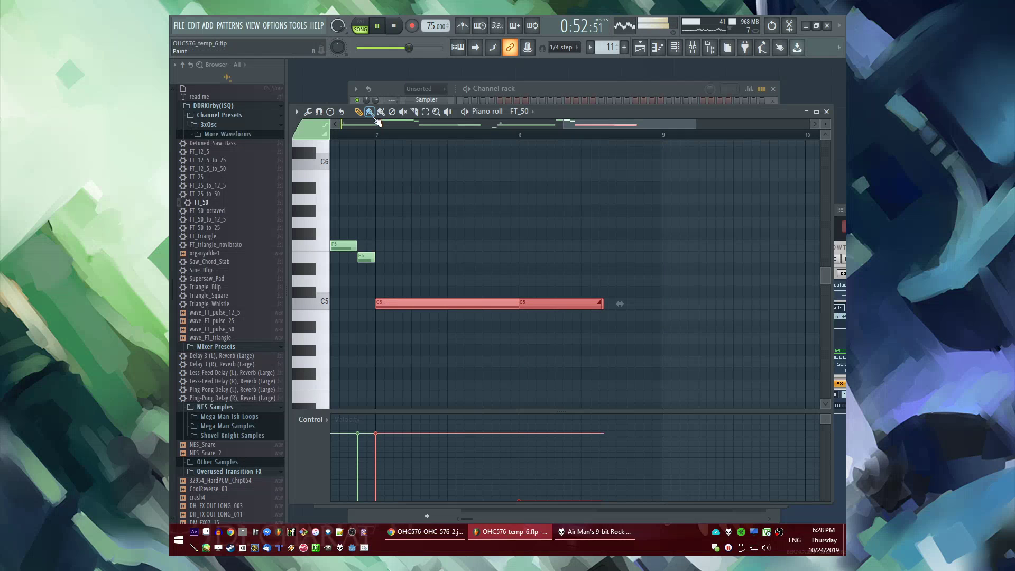
pyautogui.hotkey('ctrl', 'd')
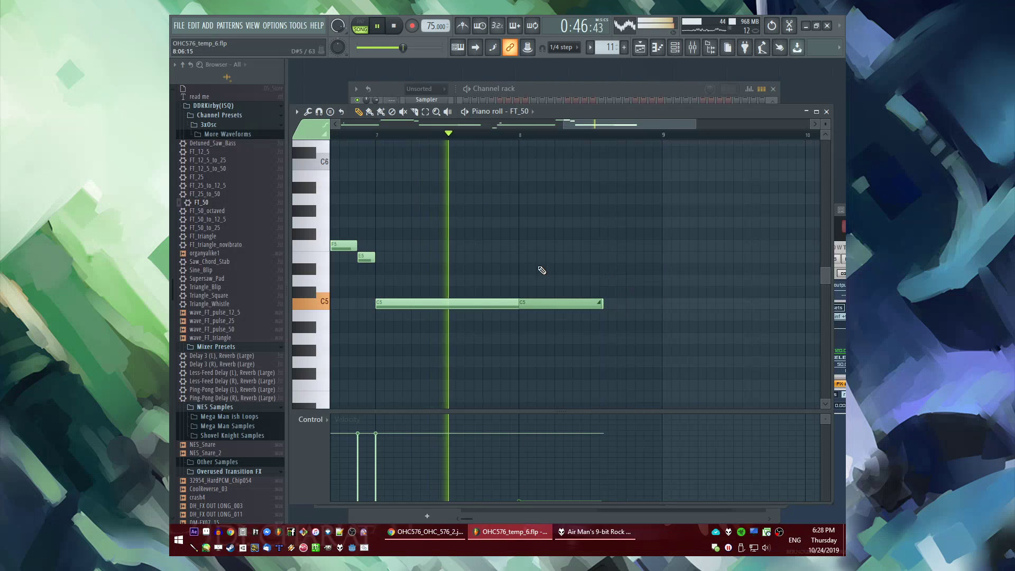
# Draw a G5 note from step 15 of bar 8, over two bars long, with a short G#5 slide at bar 9
pyautogui.click(435, 237)
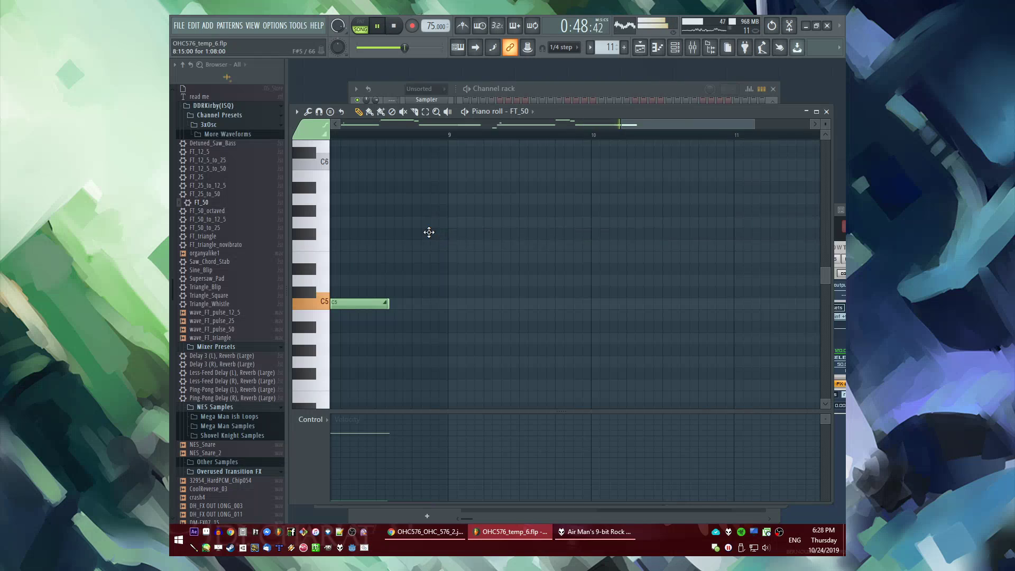
pyautogui.moveTo(434, 237); pyautogui.dragTo(436, 224)
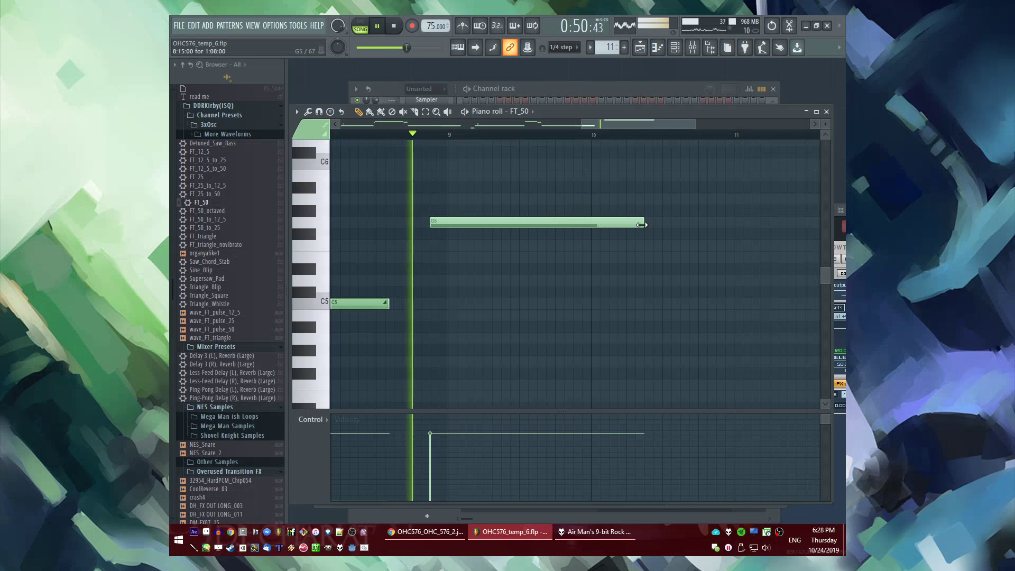
pyautogui.moveTo(645, 224); pyautogui.dragTo(443, 231)
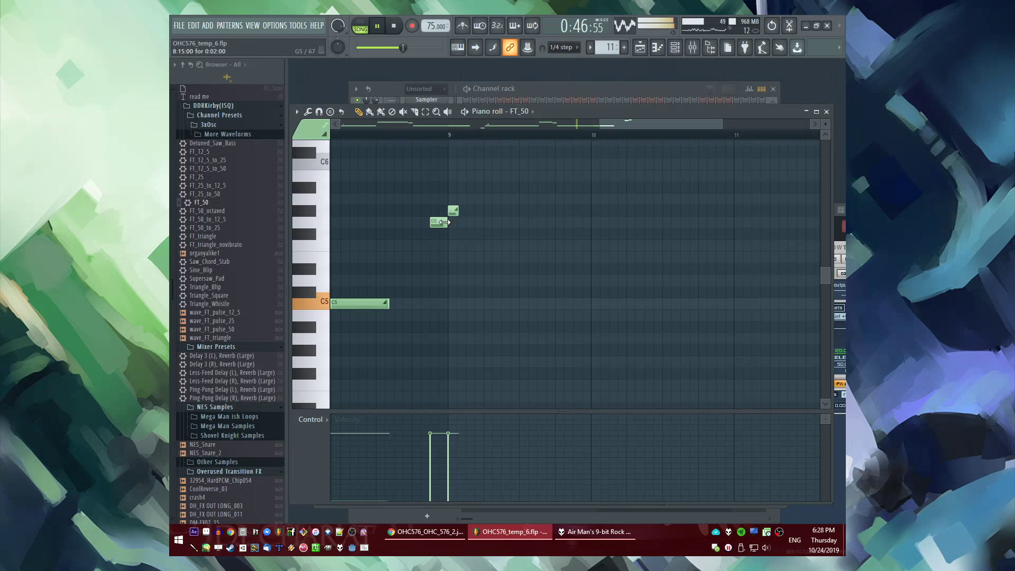
pyautogui.moveTo(444, 223); pyautogui.dragTo(762, 222)
# Replay the end of bar 8, then raise the slide note at bar 9 to A5 and shorten it to 18 ticks
pyautogui.click(423, 135)
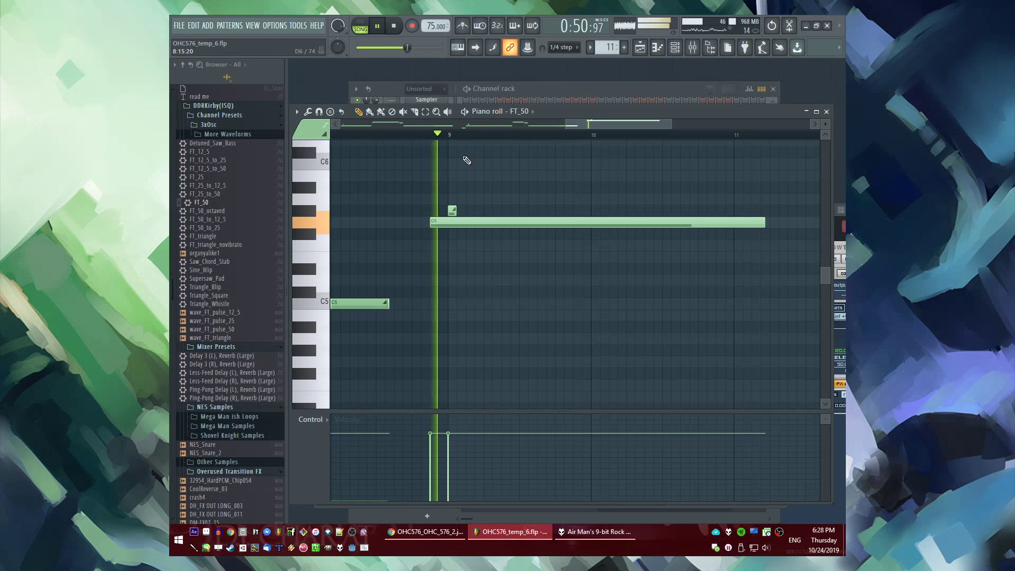
pyautogui.press('space')
pyautogui.press('space')
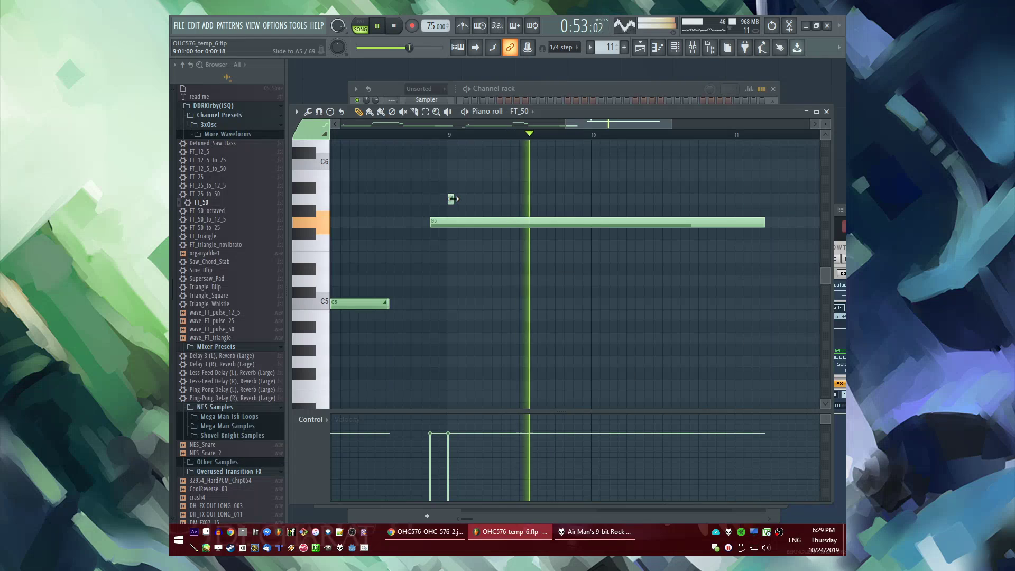
# Open the FT_50 channel settings to check the sustain level of its volume envelope, and return to the piano roll
pyautogui.press('F6')
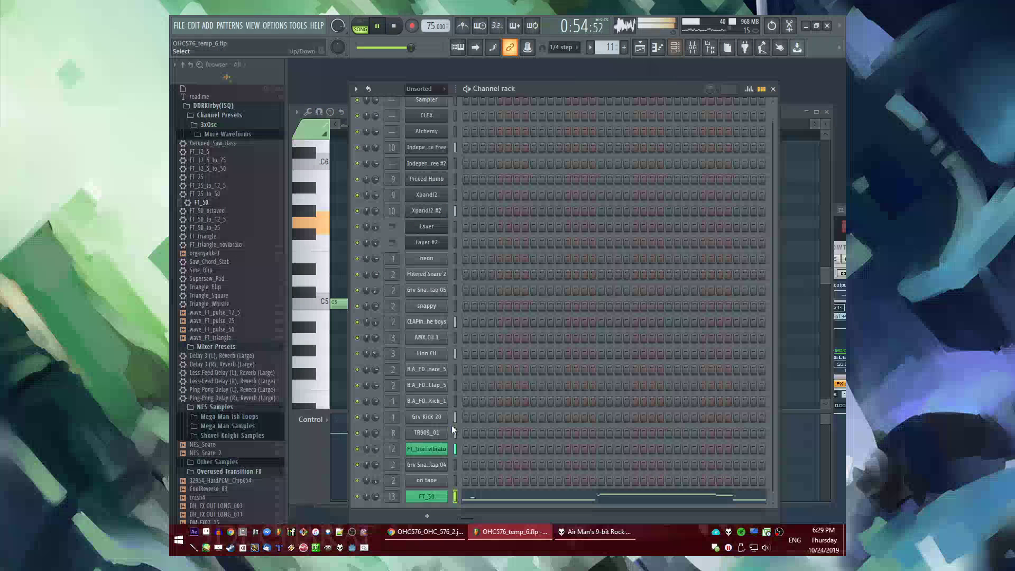
pyautogui.click(437, 499)
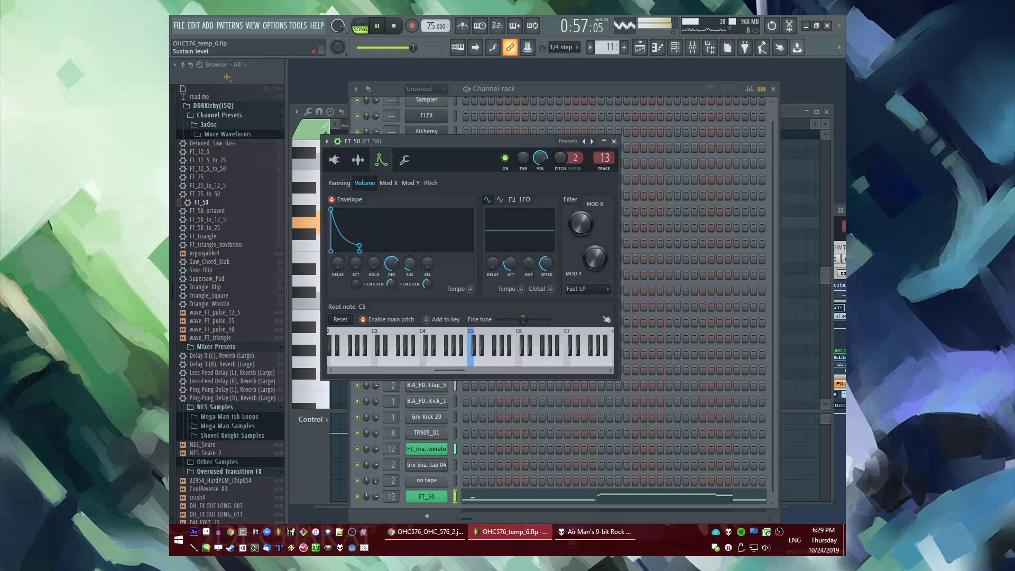
pyautogui.click(819, 295)
# Duplicate the long G5 note and its slide to step 15 of bar 10, two semitones lower, and trim the first G5
pyautogui.scroll(-2, 413, 207)
pyautogui.moveTo(417, 185); pyautogui.dragTo(694, 274)
pyautogui.hotkey('ctrl', 'b')
pyautogui.scroll(3, 695, 274)
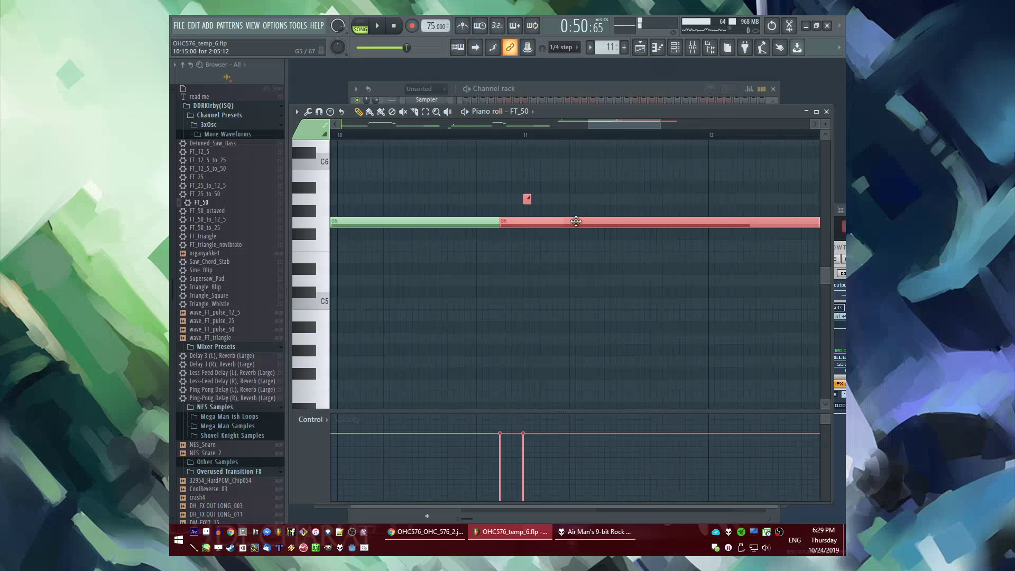
pyautogui.press('space')
pyautogui.moveTo(546, 224)
pyautogui.mouseDown()
pyautogui.moveTo(544, 268)
pyautogui.moveTo(544, 245)
pyautogui.mouseUp()
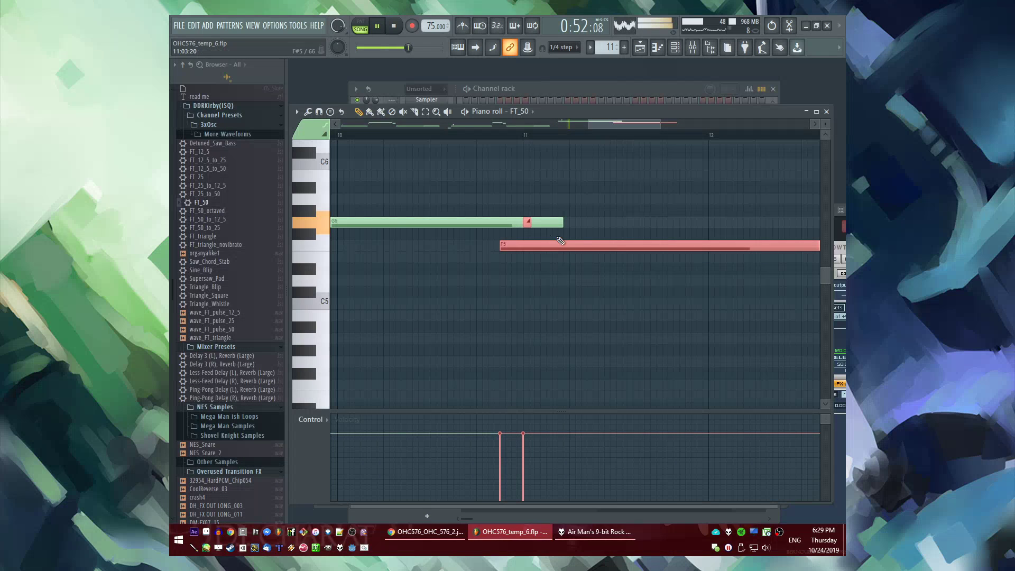
pyautogui.keyDown('ctrl'); pyautogui.click(561, 238); pyautogui.keyUp('ctrl')
pyautogui.scroll(-3, 567, 210)
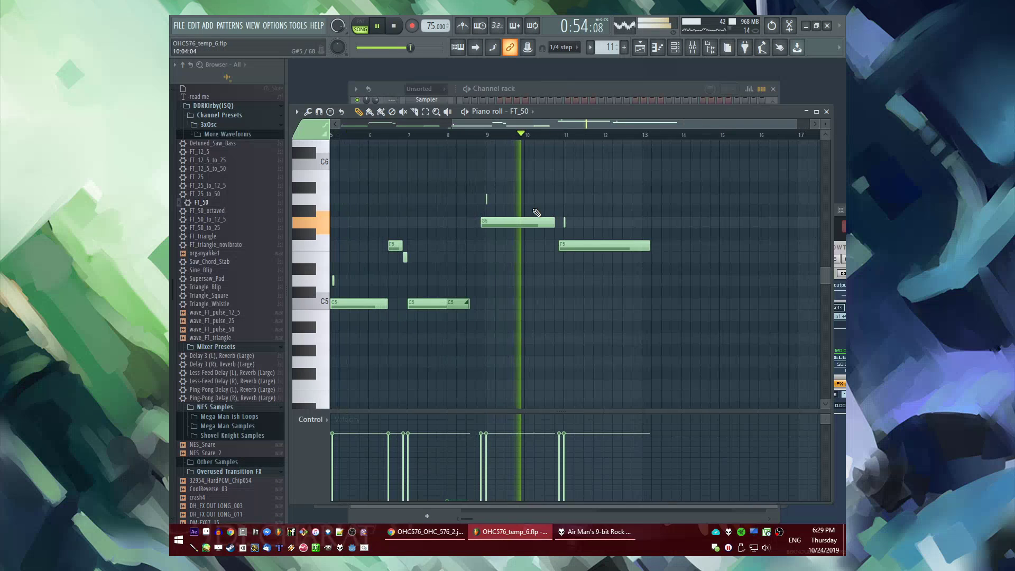
# Lower the slide note at bar 11 to E5 and shorten the long F5 note to 1:11:12
pyautogui.scroll(2, 533, 212)
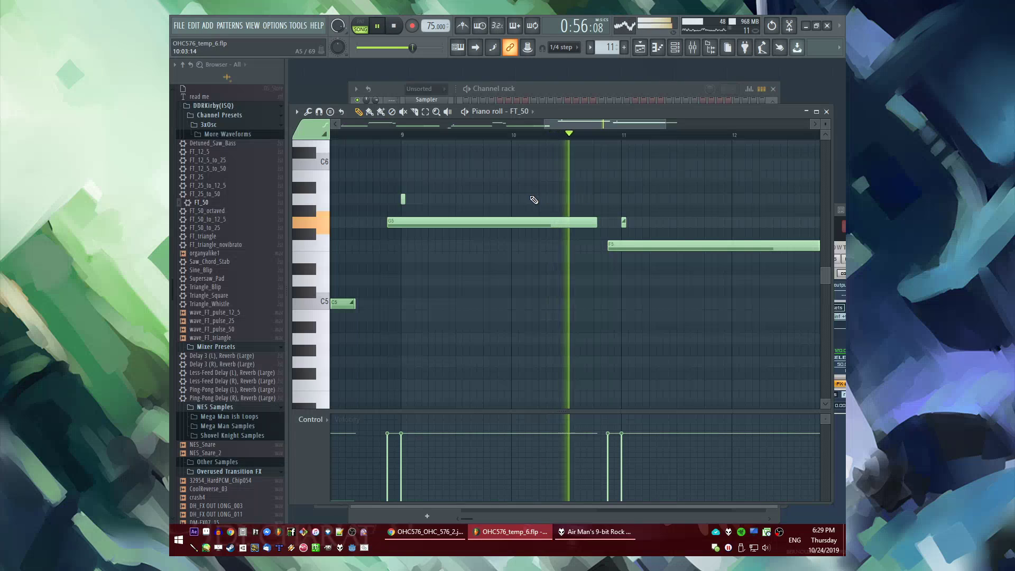
pyautogui.moveTo(579, 126); pyautogui.dragTo(597, 126)
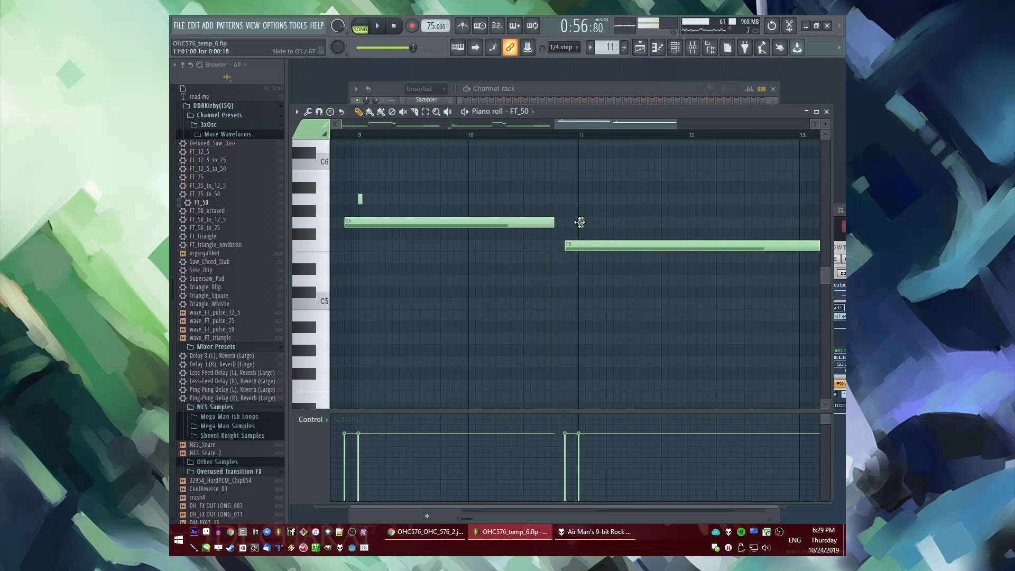
pyautogui.moveTo(583, 275); pyautogui.dragTo(581, 263)
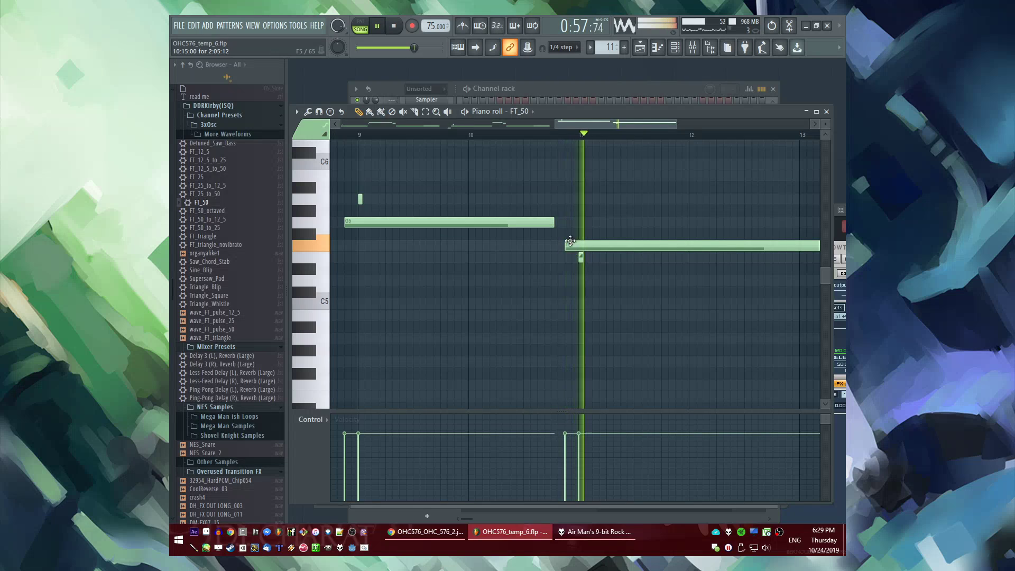
pyautogui.moveTo(742, 246); pyautogui.dragTo(675, 255)
pyautogui.scroll(-4, 672, 280)
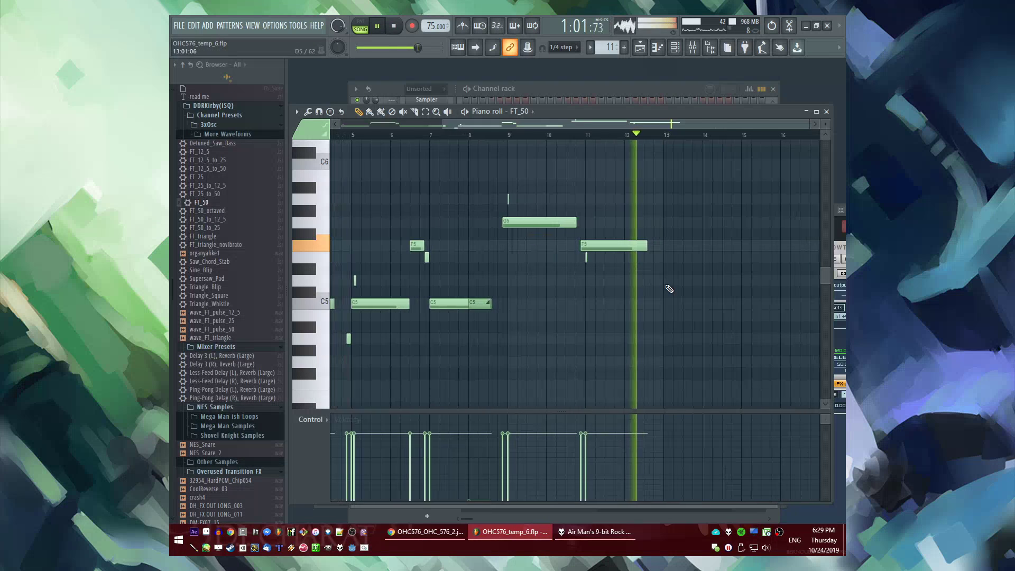
# Draw a C5 note from step 9 of bar 12, trim the F5 note to end just before it, and replay the passage
pyautogui.scroll(5, 668, 288)
pyautogui.press('space')
pyautogui.moveTo(591, 275); pyautogui.dragTo(585, 313)
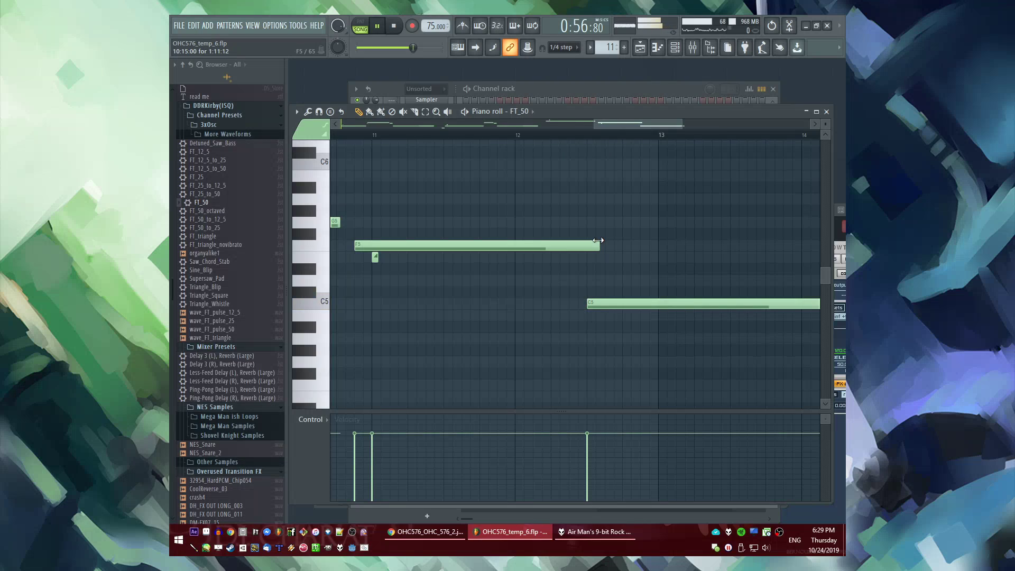
pyautogui.moveTo(598, 242); pyautogui.dragTo(581, 244)
pyautogui.click(547, 136)
pyautogui.moveTo(638, 123); pyautogui.dragTo(664, 124)
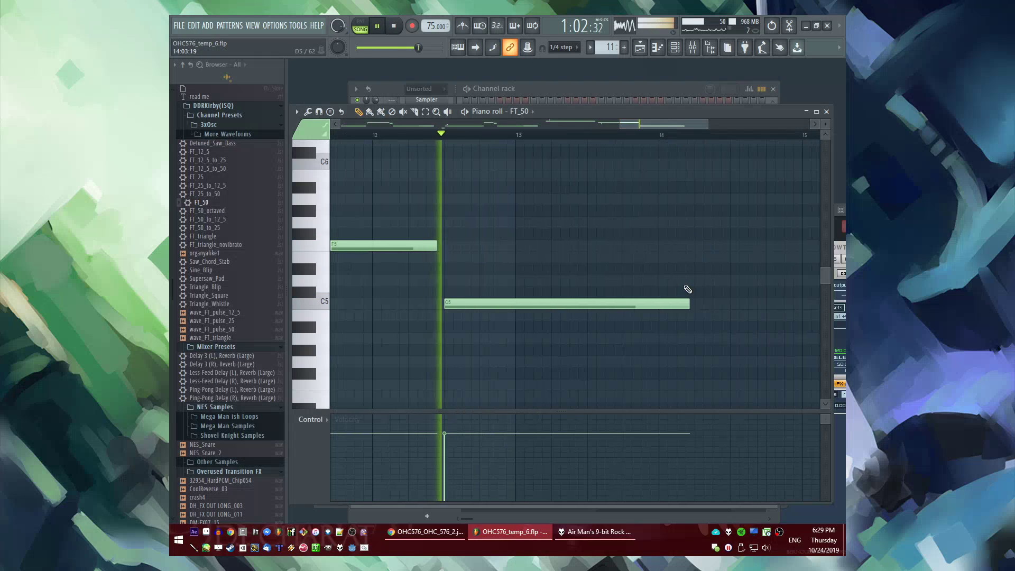
# Shorten bar 12's C5 note to about six steps, adding a very short D5 slide at step 11 and an A4 slide near step 15
pyautogui.moveTo(688, 304); pyautogui.dragTo(480, 285)
pyautogui.press('space')
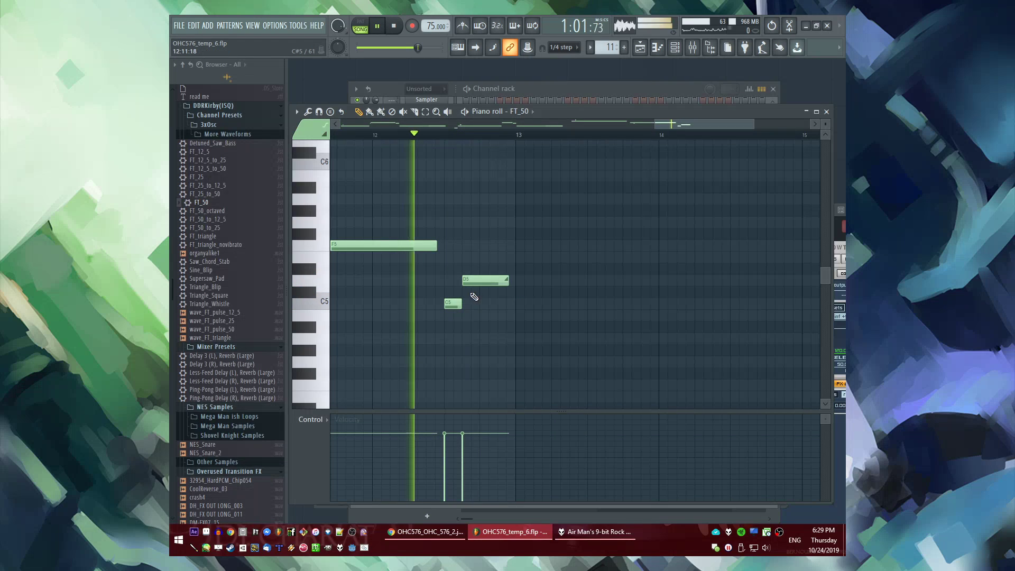
pyautogui.moveTo(507, 281); pyautogui.dragTo(511, 309)
pyautogui.press('space')
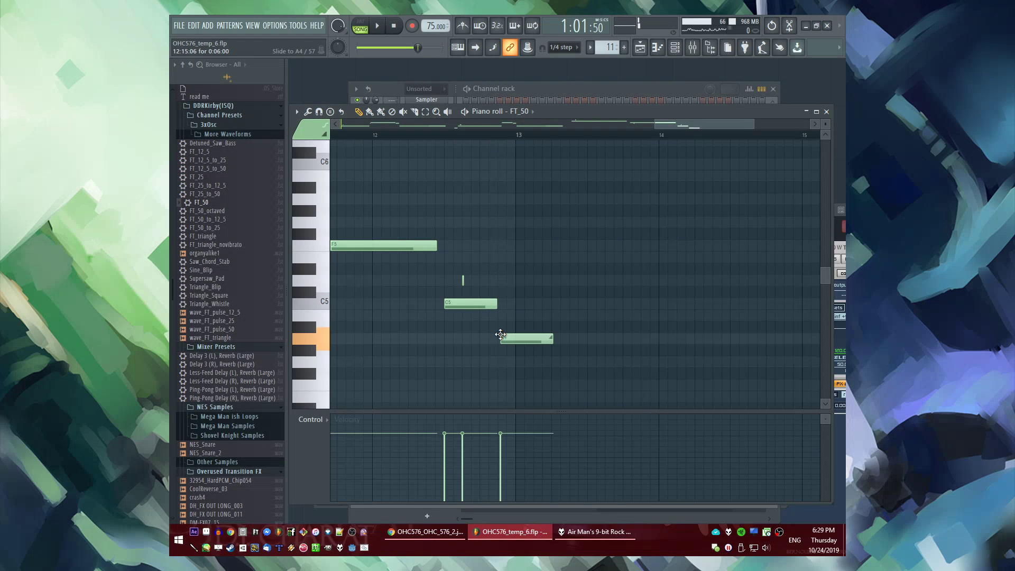
# Replace the A4 slide note with a short G4 note at step 15 of bar 12 and another G4 at bar 13
pyautogui.click(523, 339)
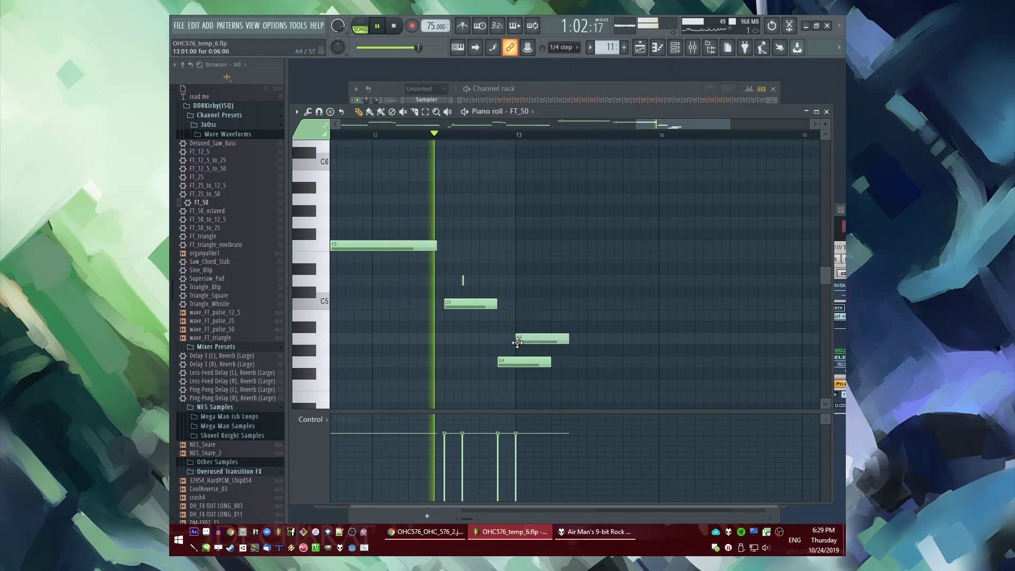
pyautogui.moveTo(550, 363); pyautogui.dragTo(517, 368)
pyautogui.press('space')
pyautogui.press('space')
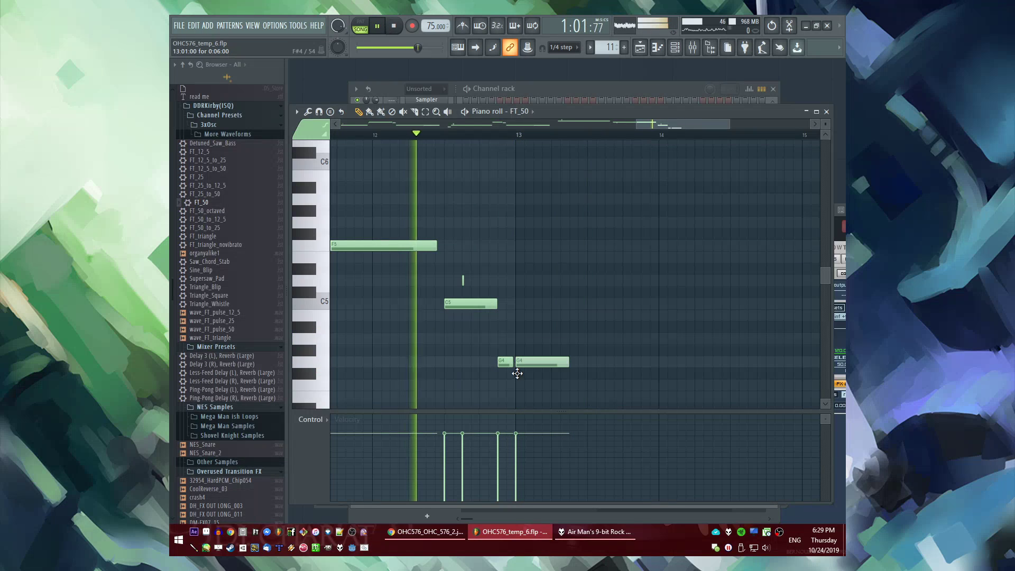
# Cut bar 13's G4 note to a very short one and add an A4 note just after it, reaching to bar 14
pyautogui.click(519, 342)
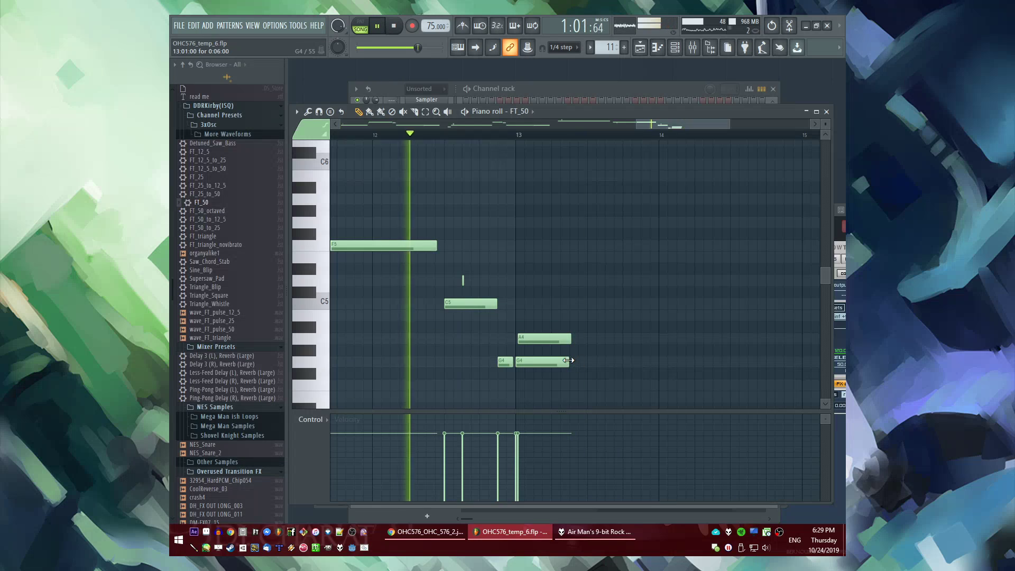
pyautogui.moveTo(568, 360); pyautogui.dragTo(517, 360)
pyautogui.moveTo(569, 342); pyautogui.dragTo(542, 361)
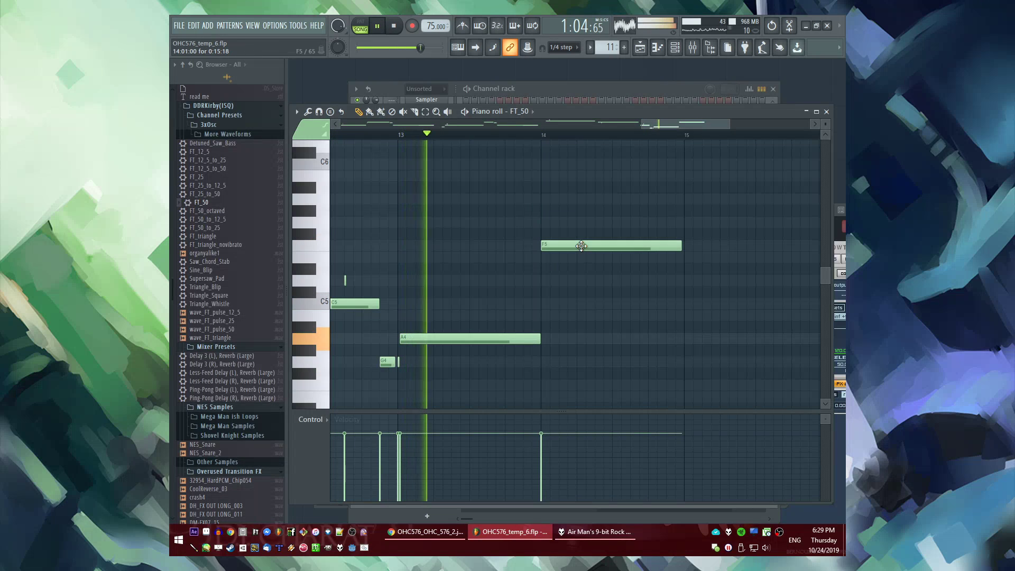
# Place an F5 note at bar 14 and a G5 from step 15 through most of bar 16, with a 12-tick A5 slide at bar 15
pyautogui.moveTo(579, 244)
pyautogui.mouseDown()
pyautogui.moveTo(580, 301)
pyautogui.moveTo(581, 239)
pyautogui.mouseUp()
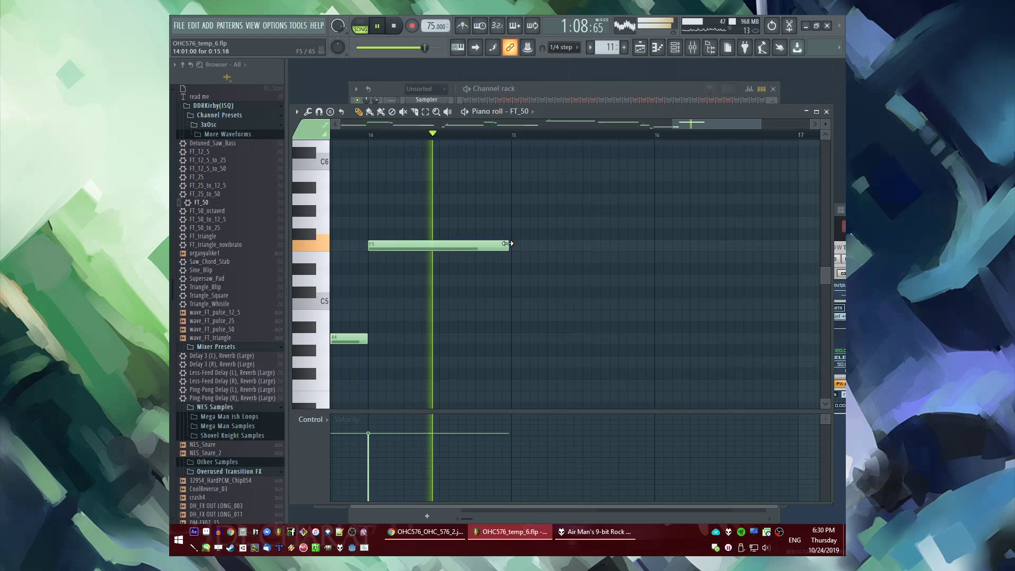
pyautogui.moveTo(508, 245); pyautogui.dragTo(487, 241)
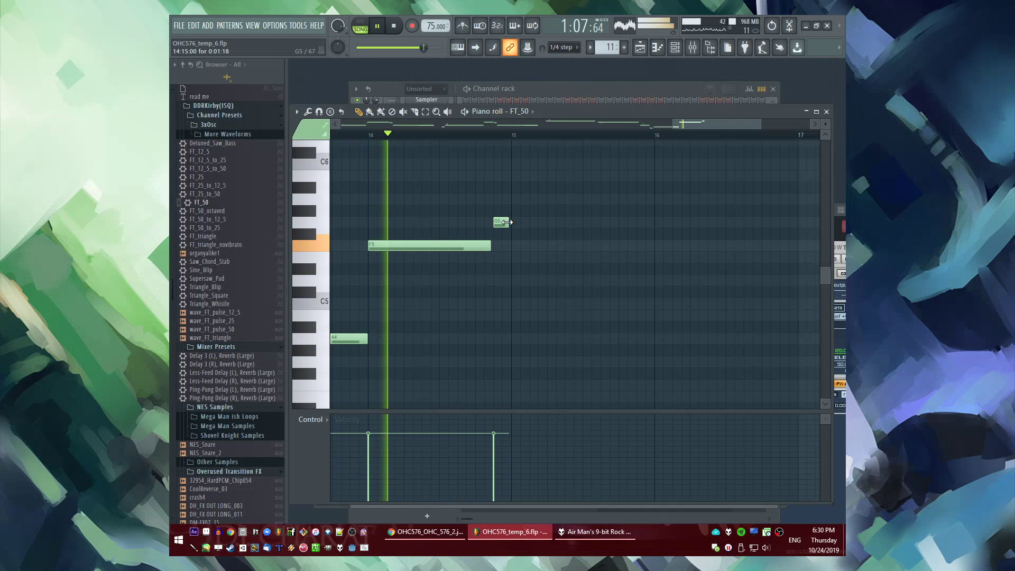
pyautogui.click(516, 200)
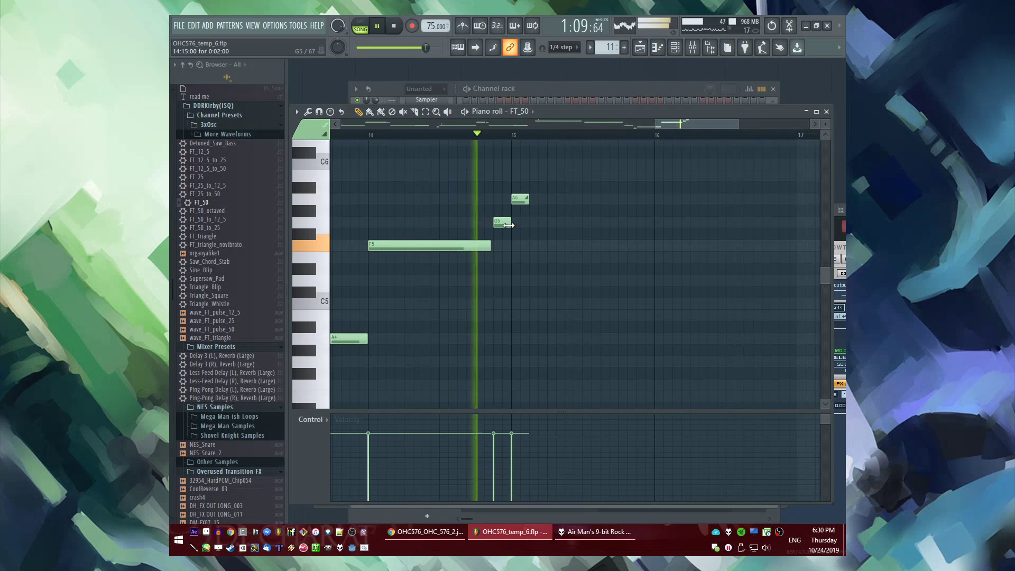
pyautogui.moveTo(510, 223); pyautogui.dragTo(748, 222)
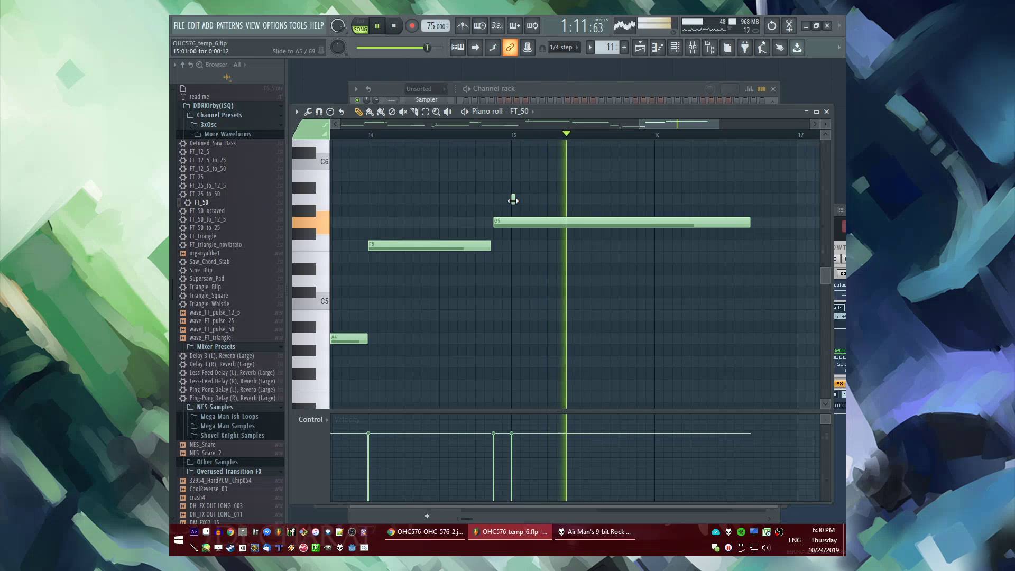
pyautogui.moveTo(510, 200); pyautogui.dragTo(714, 220)
# Add an A5 slide note at bar 16 with its velocity near zero, ending just before bar 17
pyautogui.click(584, 199)
pyautogui.moveTo(583, 455); pyautogui.dragTo(574, 550)
pyautogui.scroll(-3, 653, 238)
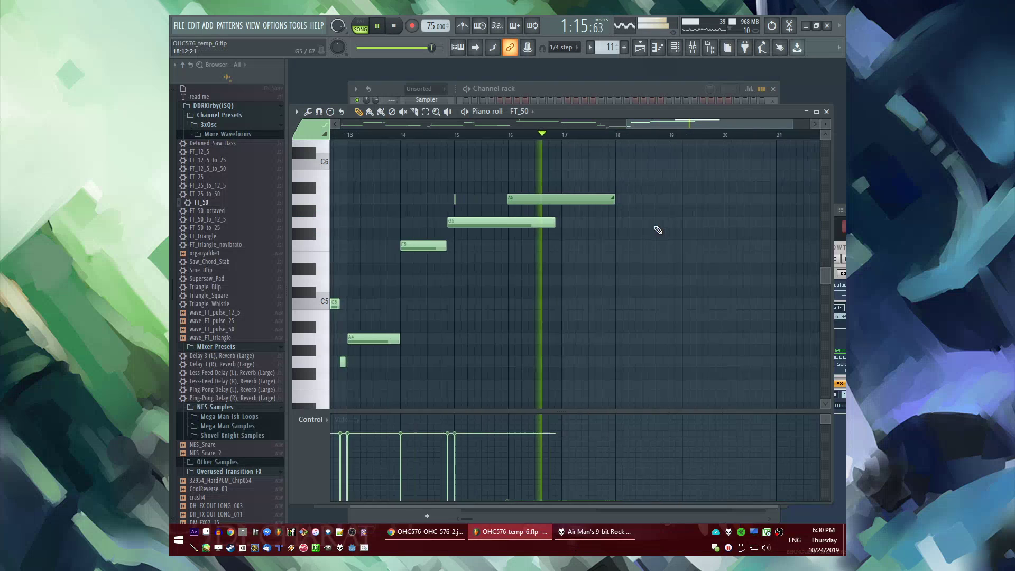
pyautogui.scroll(3, 657, 229)
pyautogui.moveTo(557, 201)
pyautogui.mouseDown()
pyautogui.moveTo(363, 203)
pyautogui.moveTo(420, 220)
pyautogui.mouseUp()
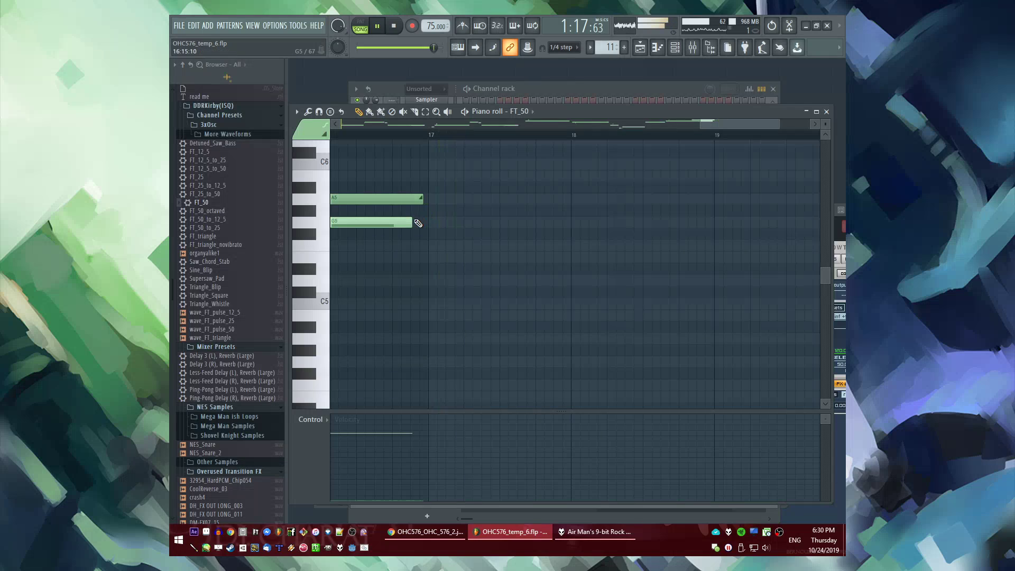
# Replay the song from bar 9 in the playlist and look over the arrangement's tracks
pyautogui.press('F5')
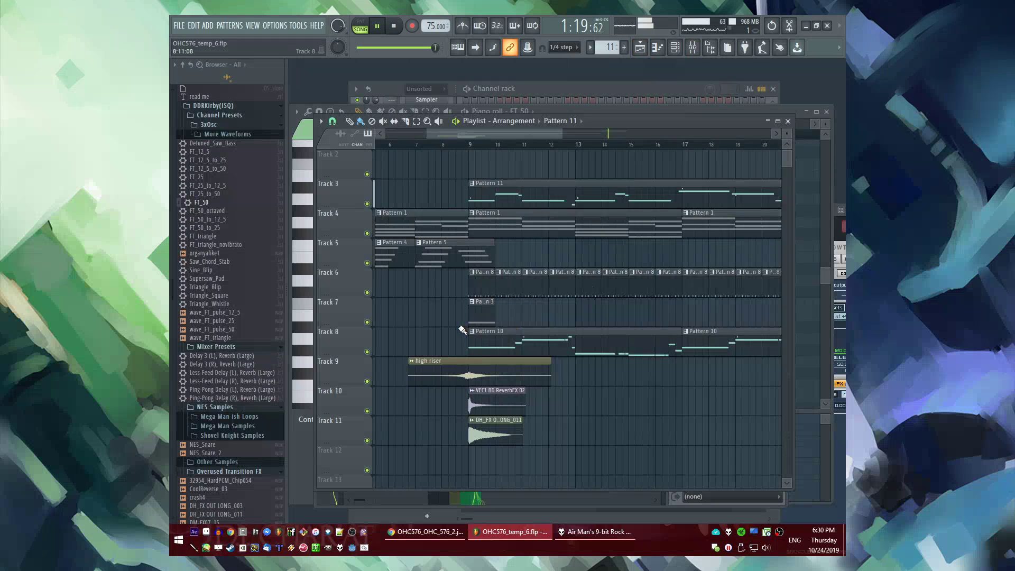
pyautogui.scroll(-3, 611, 333)
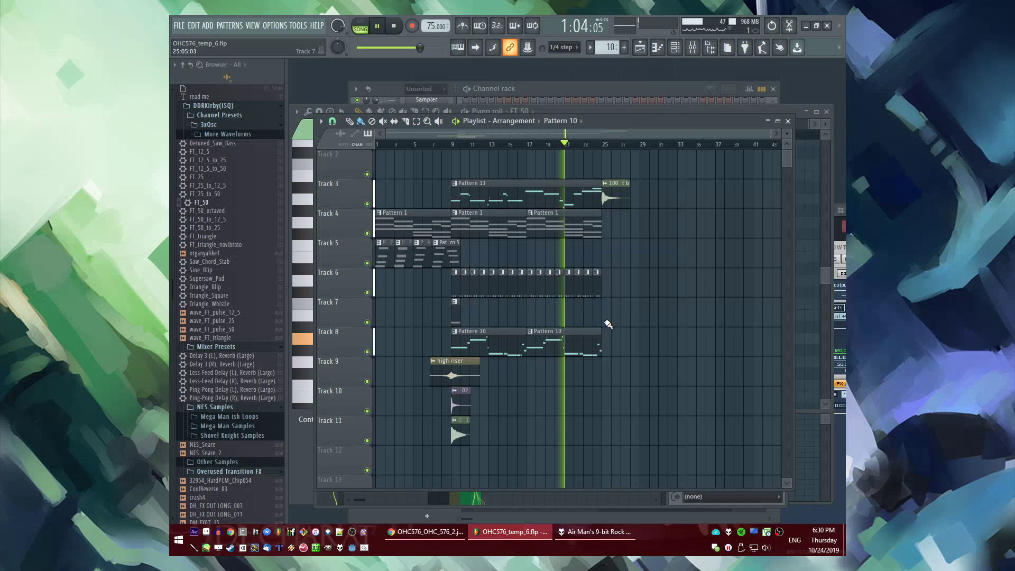
pyautogui.scroll(1, 602, 153)
pyautogui.click(411, 145)
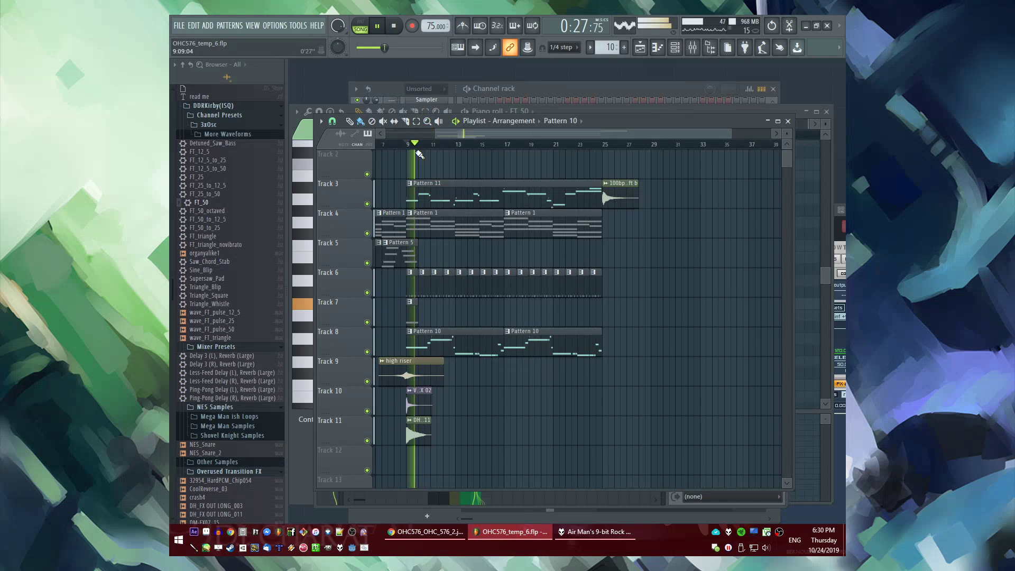
pyautogui.scroll(2, 405, 307)
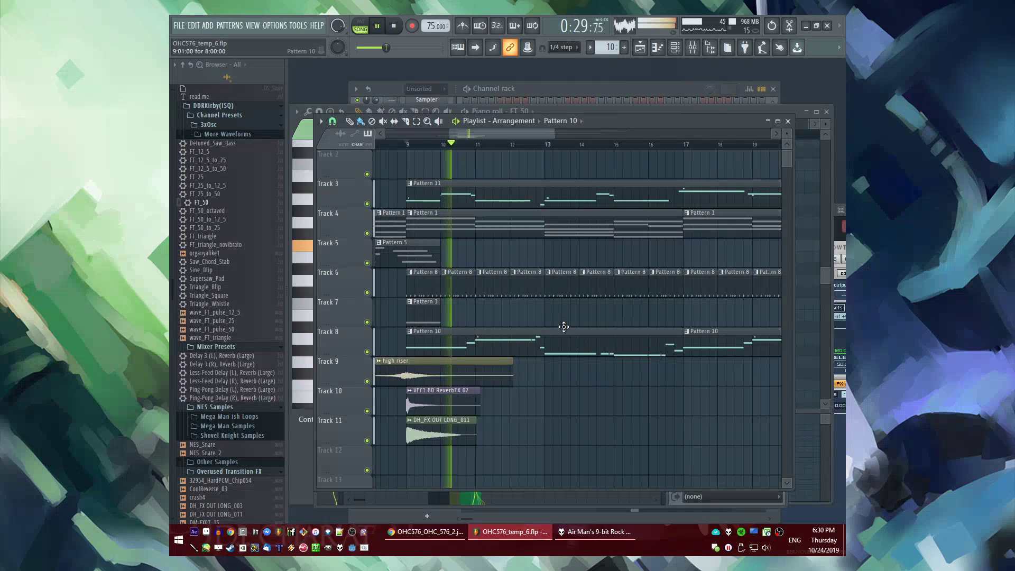
pyautogui.scroll(-1, 535, 313)
pyautogui.scroll(-2, 466, 310)
pyautogui.scroll(2, 450, 310)
pyautogui.scroll(-2, 505, 352)
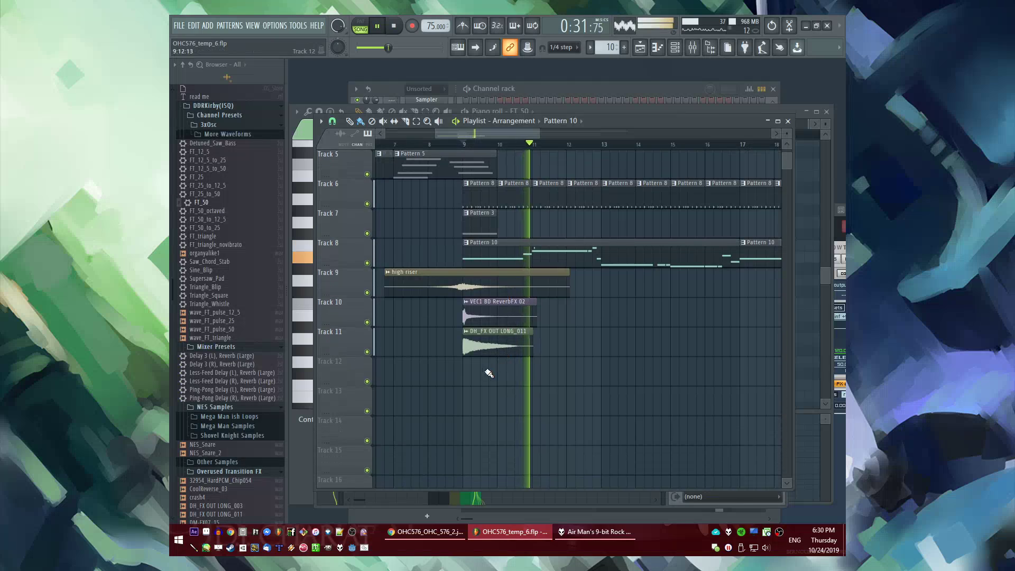
# Create a new empty Pattern 12 and place it on Track 12 at bar 9
pyautogui.press('F4')
pyautogui.click(463, 379)
# Look through the browser's sample folders, including the loops of the mvnners sample pack, and open the list of plugins for a new channel
pyautogui.scroll(15, 211, 248)
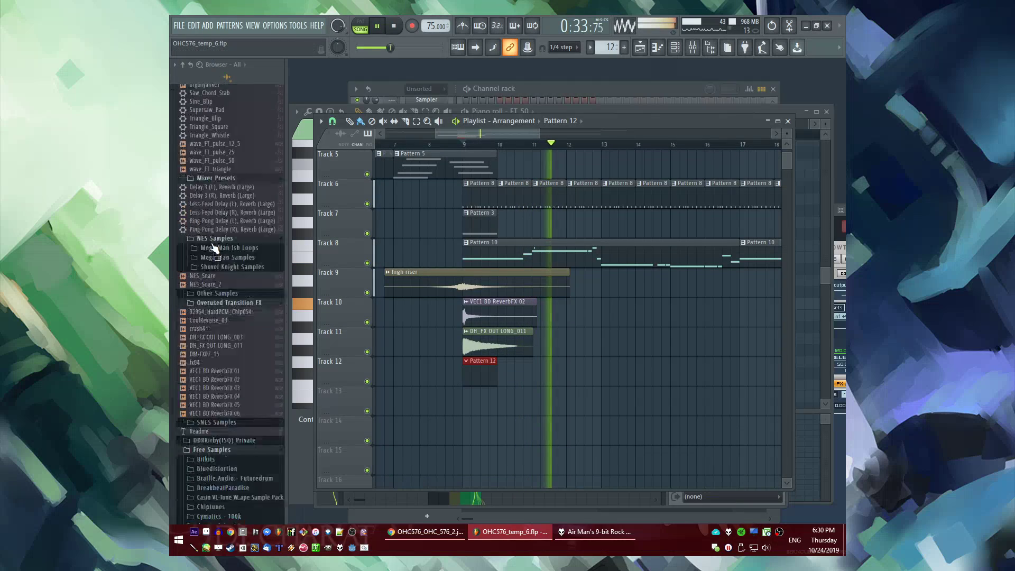
pyautogui.scroll(13, 217, 333)
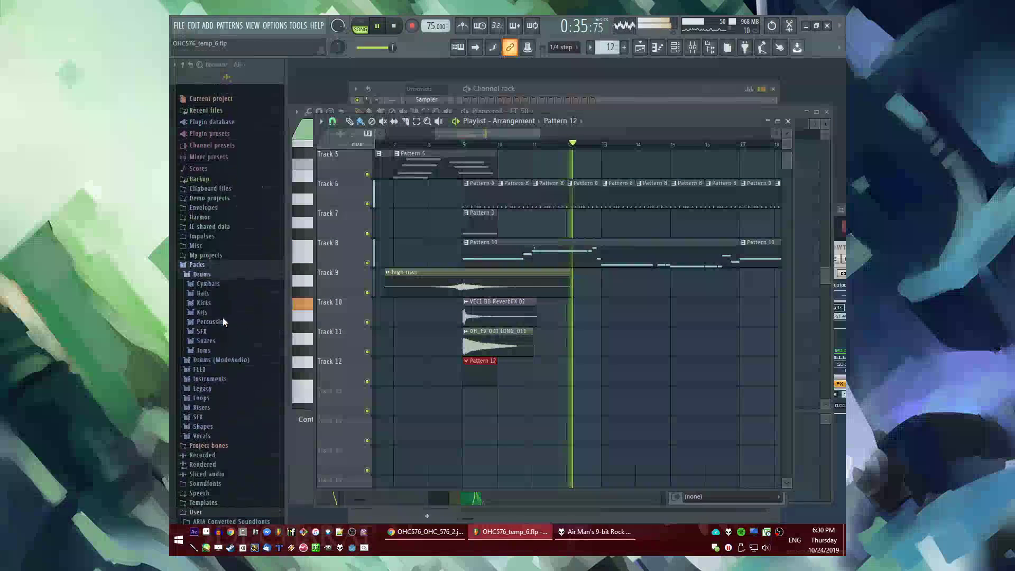
pyautogui.scroll(-20, 220, 397)
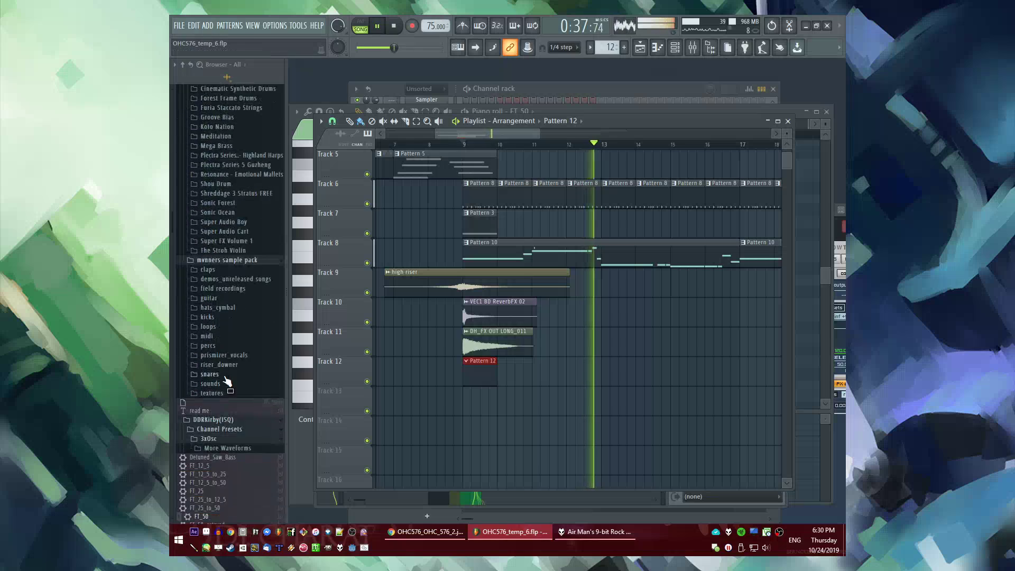
pyautogui.scroll(-10, 224, 323)
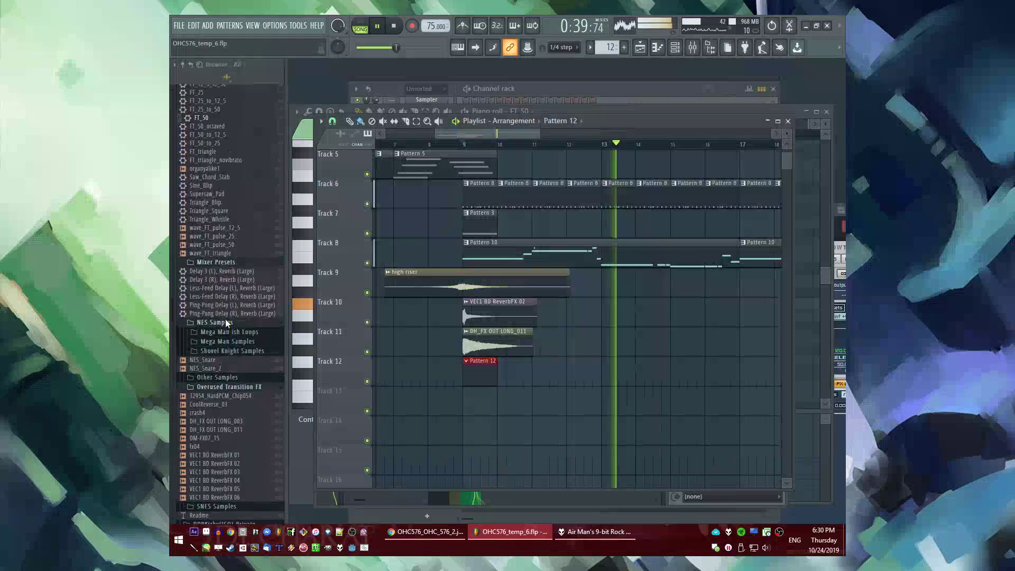
pyautogui.click(212, 269)
pyautogui.press('space')
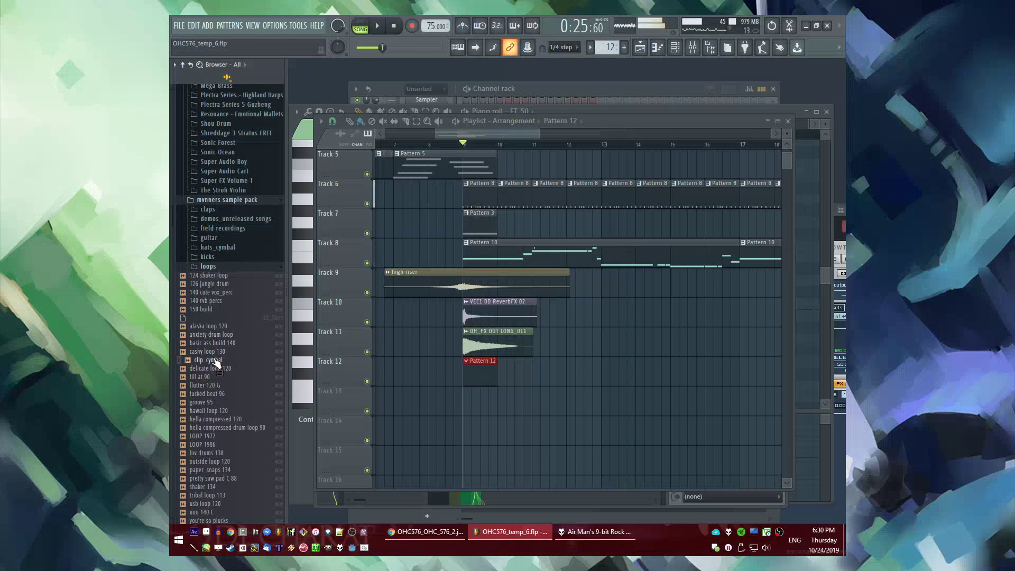
pyautogui.click(214, 25)
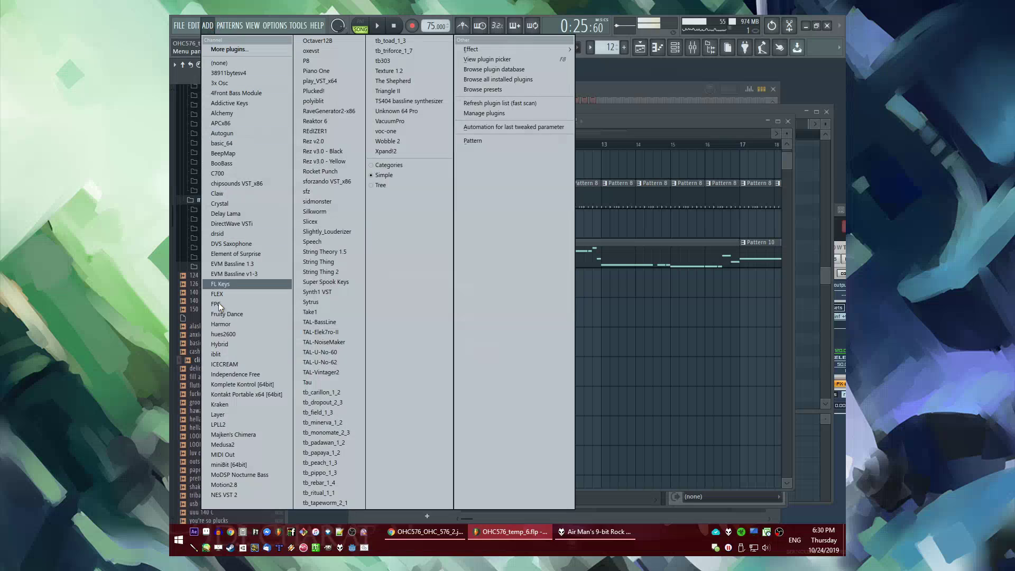
# Load "hella compressed drum loop 90" into a new Slicex channel and place Pattern 12 on Track 12 from bar 9
pyautogui.click(332, 221)
pyautogui.scroll(5, 227, 317)
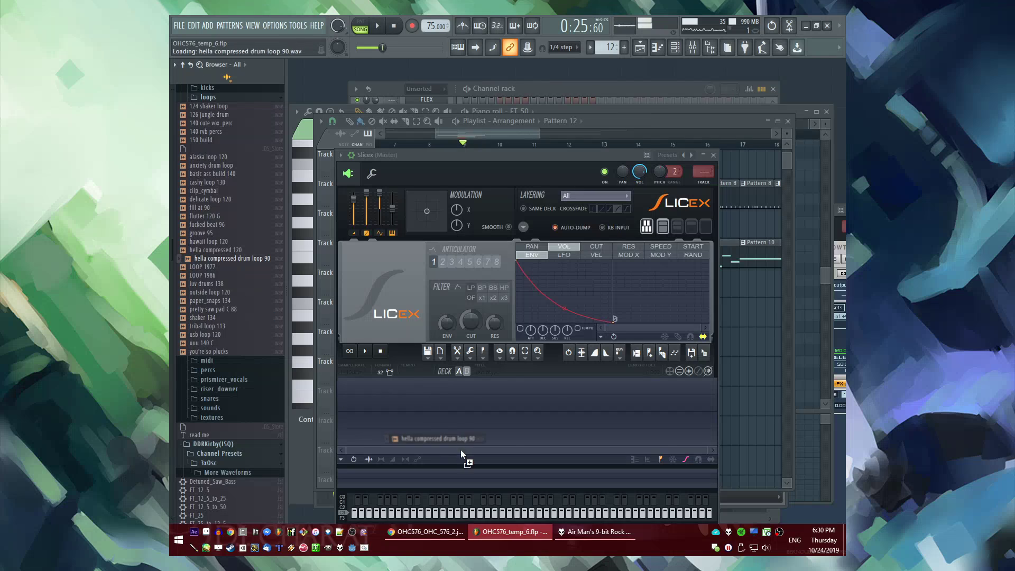
pyautogui.rightClick(779, 360)
# Play the song and the pattern alone while examining the drum loop's slice notes in the piano roll
pyautogui.press('space')
pyautogui.press('F7')
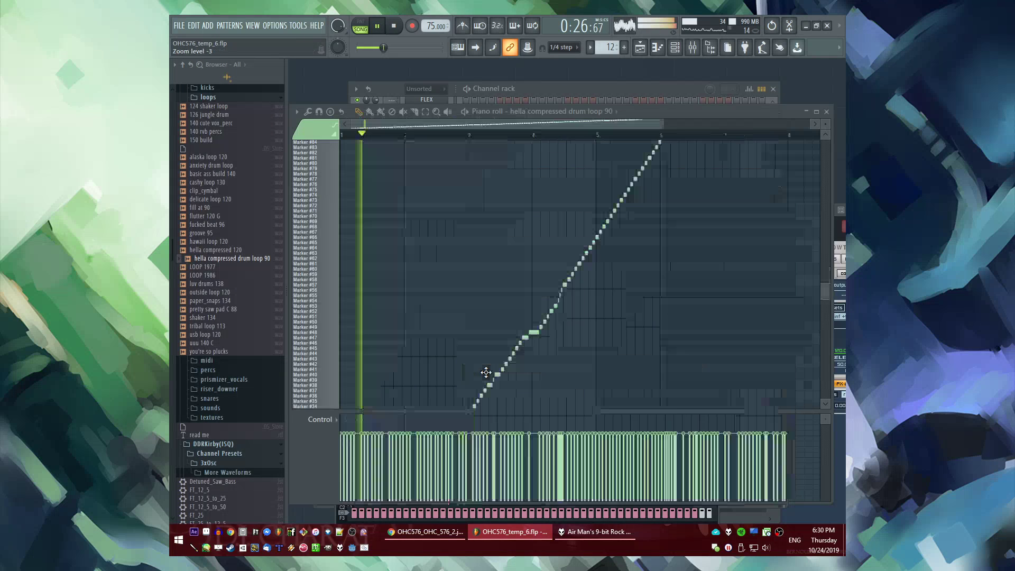
pyautogui.press('l')
pyautogui.scroll(-6, 415, 311)
pyautogui.scroll(3, 344, 317)
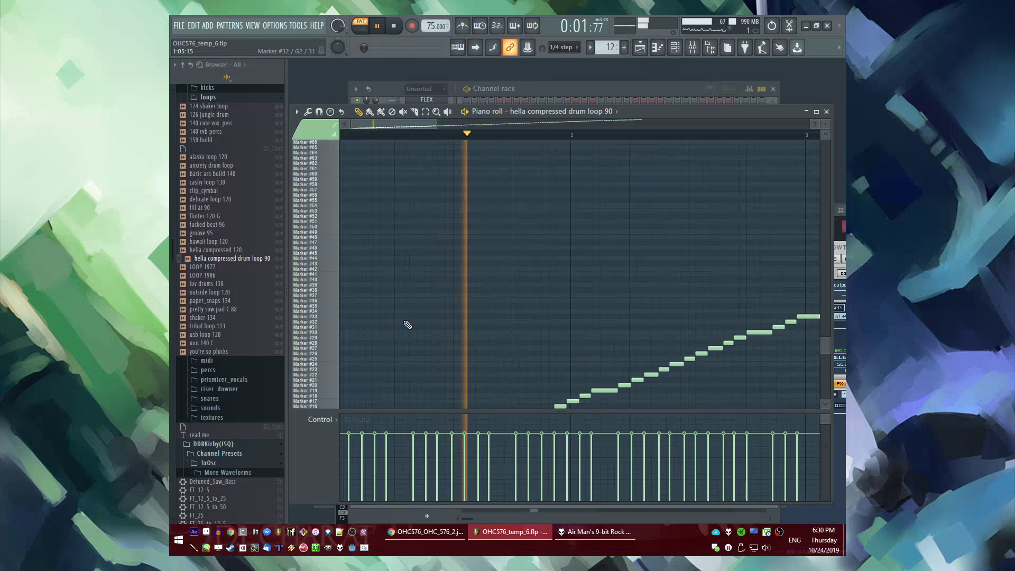
pyautogui.scroll(-4, 405, 324)
pyautogui.scroll(3, 392, 319)
# Route the new Slicex channel to mixer track 5 and disable that track's Fruity parametric EQ 2
pyautogui.press('F9')
pyautogui.press('F6')
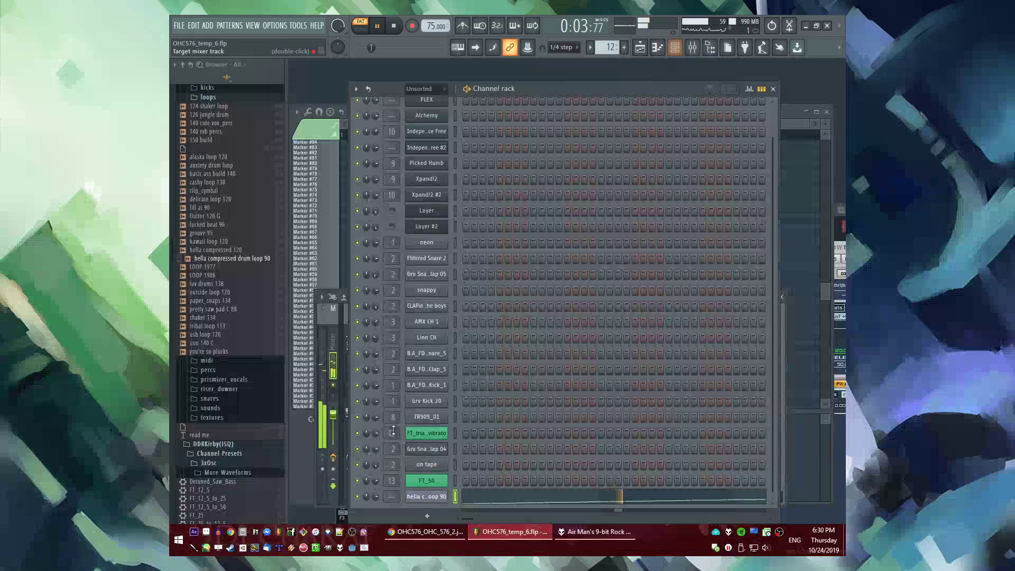
pyautogui.press('F9')
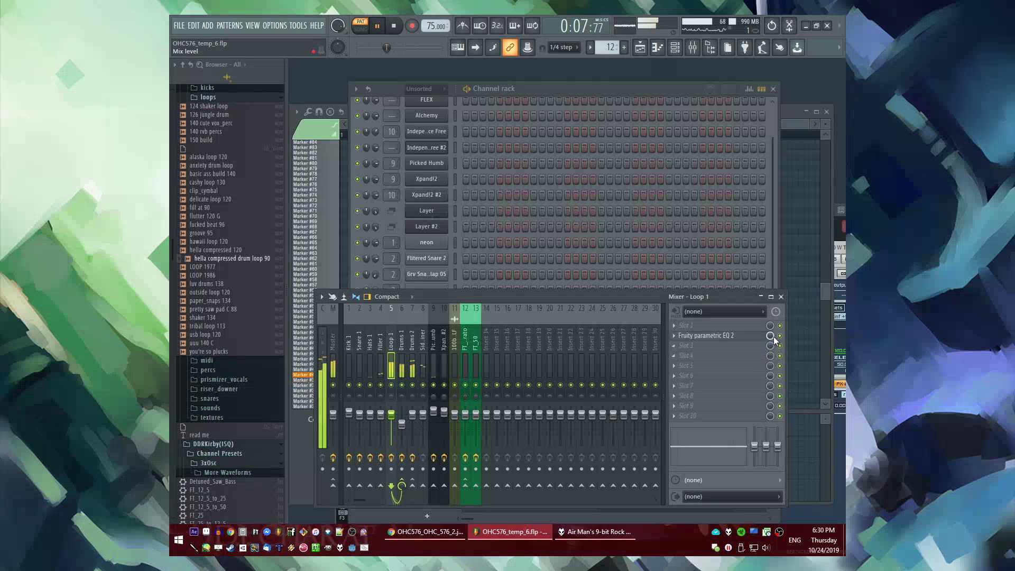
# Play the song from just before bar 9 and stretch all the drum loop's slice notes to end around bar 9 of the piano roll
pyautogui.press('F5')
pyautogui.click(453, 144)
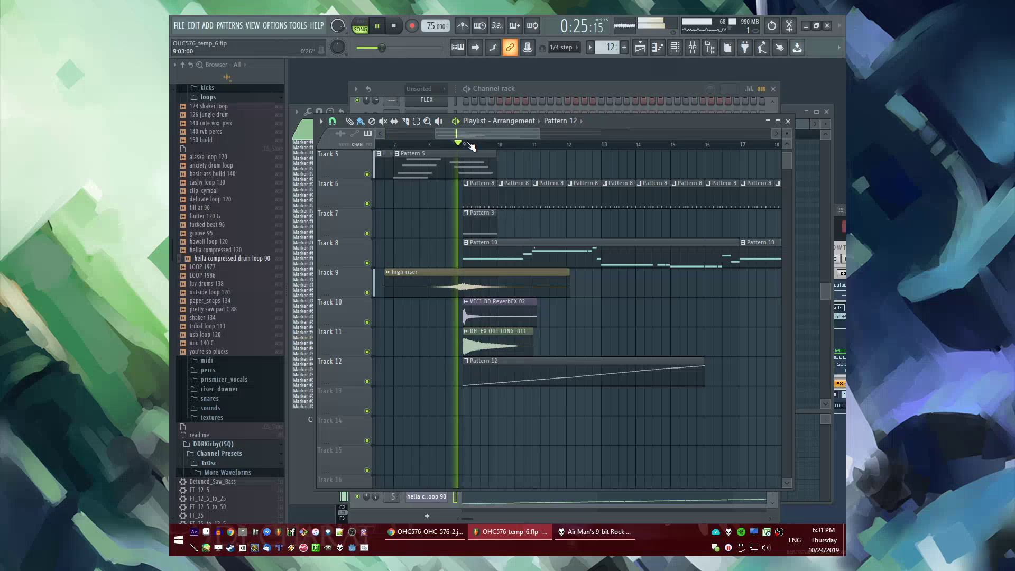
pyautogui.scroll(-3, 401, 380)
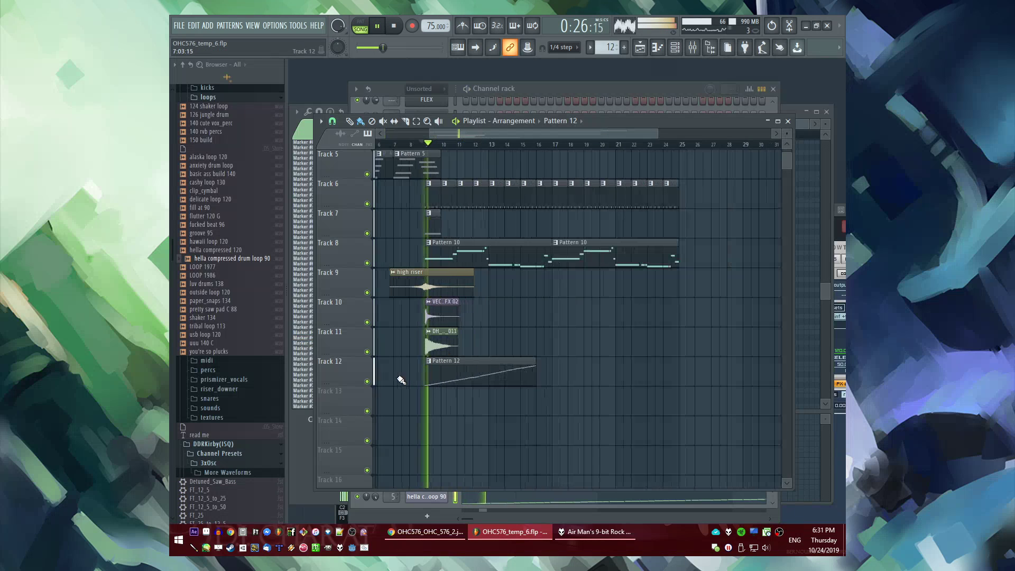
pyautogui.doubleClick(473, 382)
pyautogui.hotkey('ctrl', 'a')
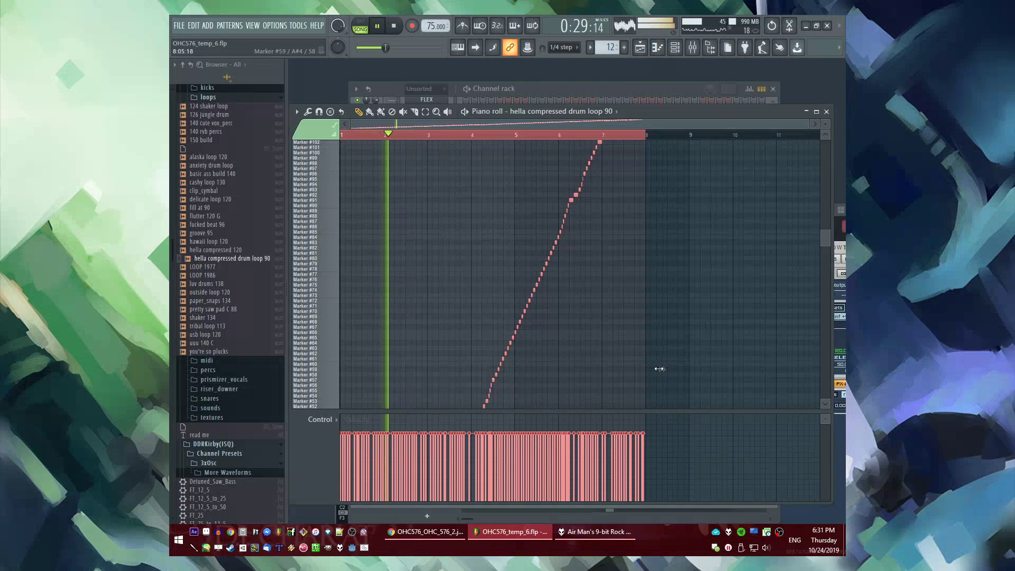
pyautogui.moveTo(659, 368); pyautogui.dragTo(706, 369)
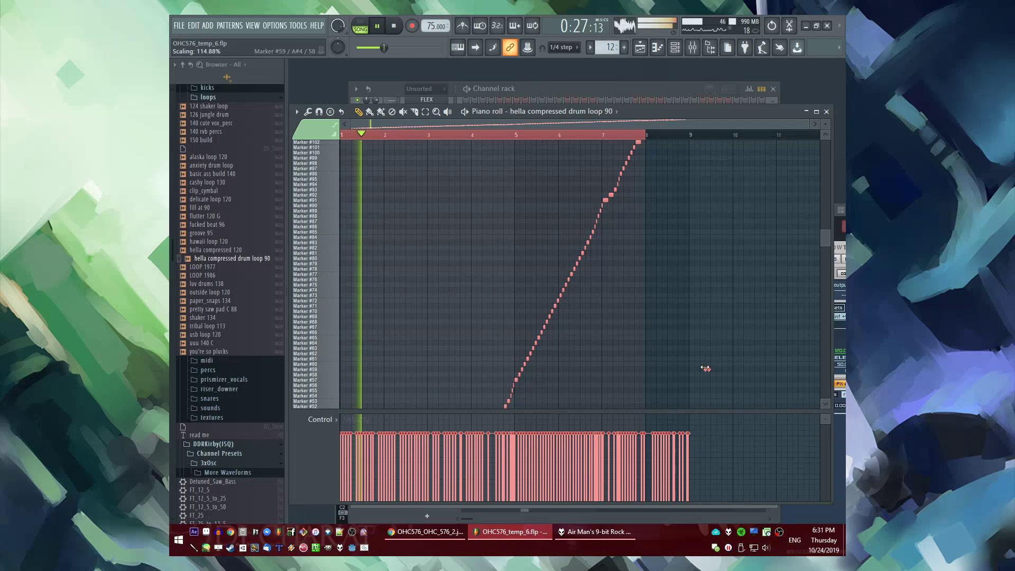
pyautogui.scroll(5, 720, 324)
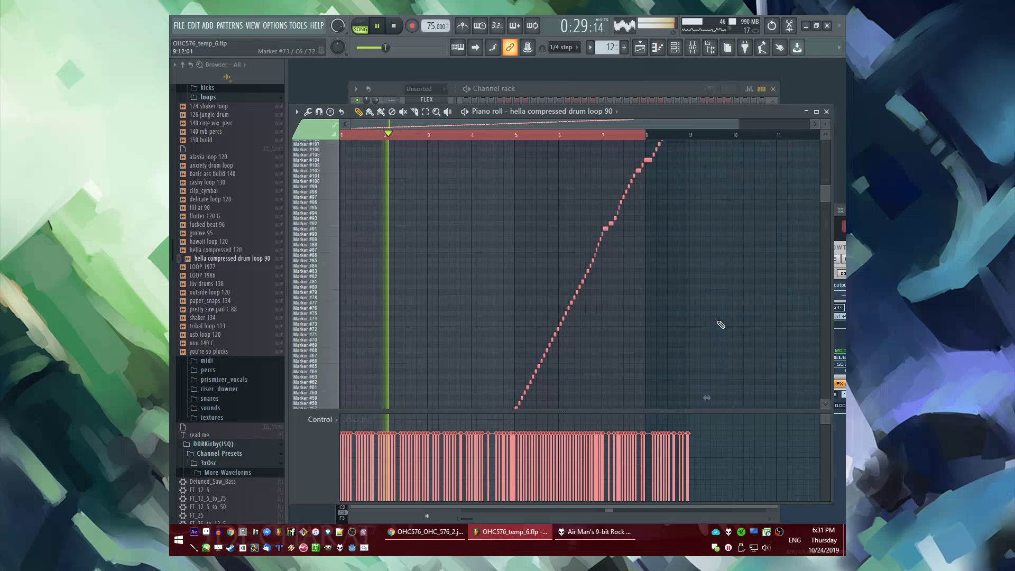
pyautogui.scroll(7, 687, 220)
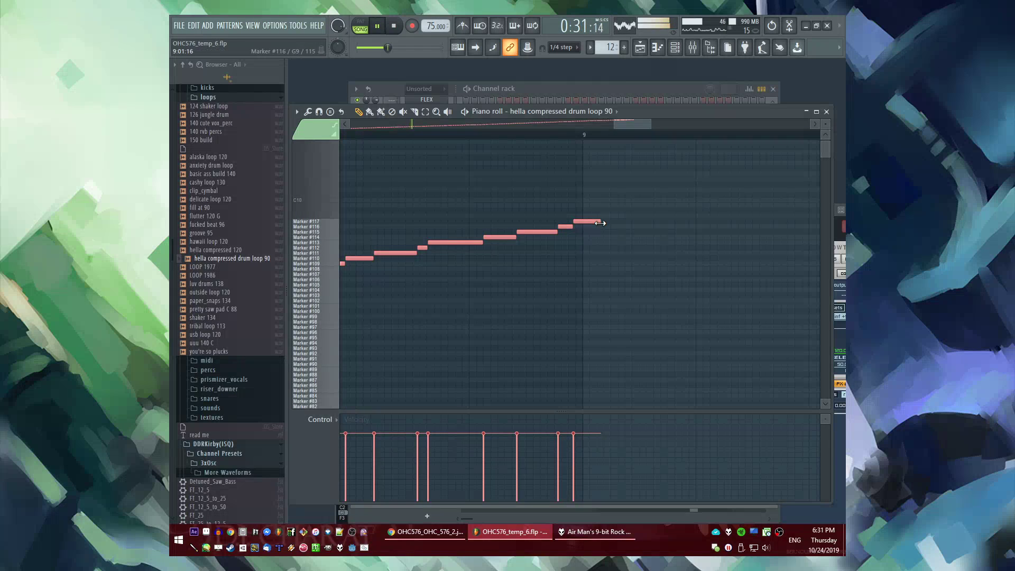
# Replace the Slicex channel's sample with "hella compressed 120" and show its piano roll
pyautogui.press('F6')
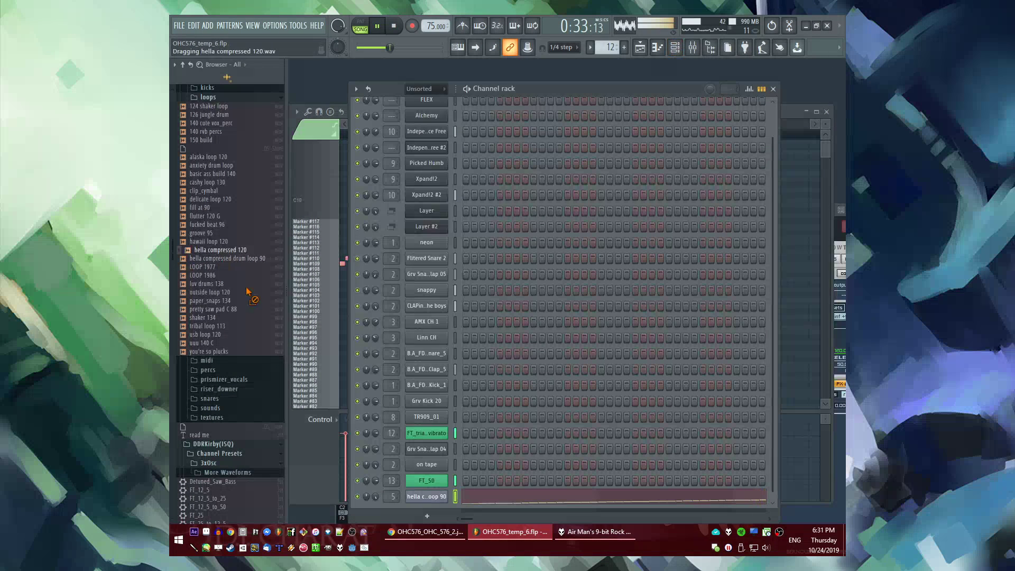
pyautogui.moveTo(512, 499); pyautogui.dragTo(506, 497)
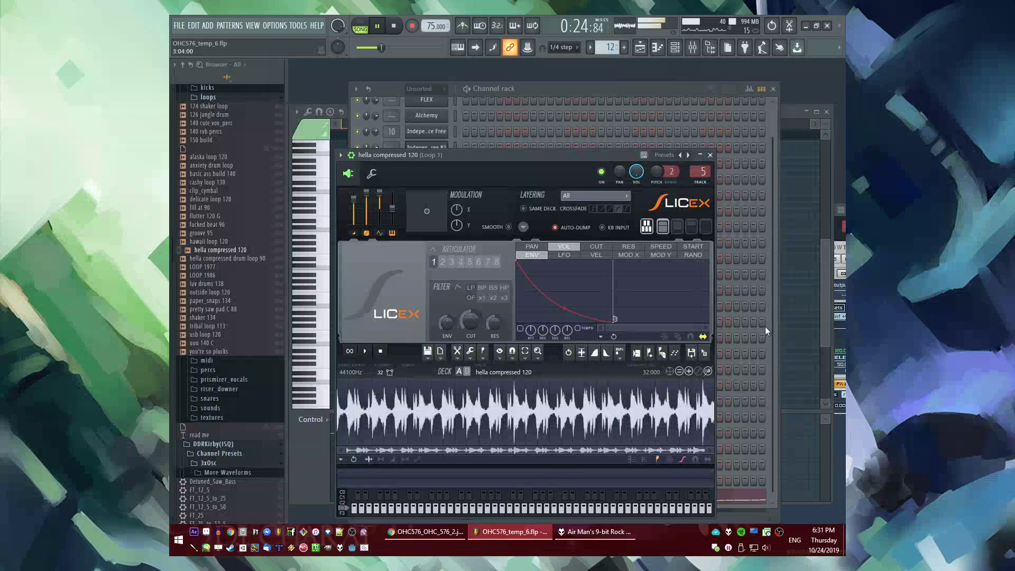
pyautogui.click(792, 328)
# Play the "hella compressed 120" pattern on its own and examine its slices in the piano roll
pyautogui.press('l')
pyautogui.scroll(-3, 528, 335)
pyautogui.moveTo(630, 125); pyautogui.dragTo(364, 127)
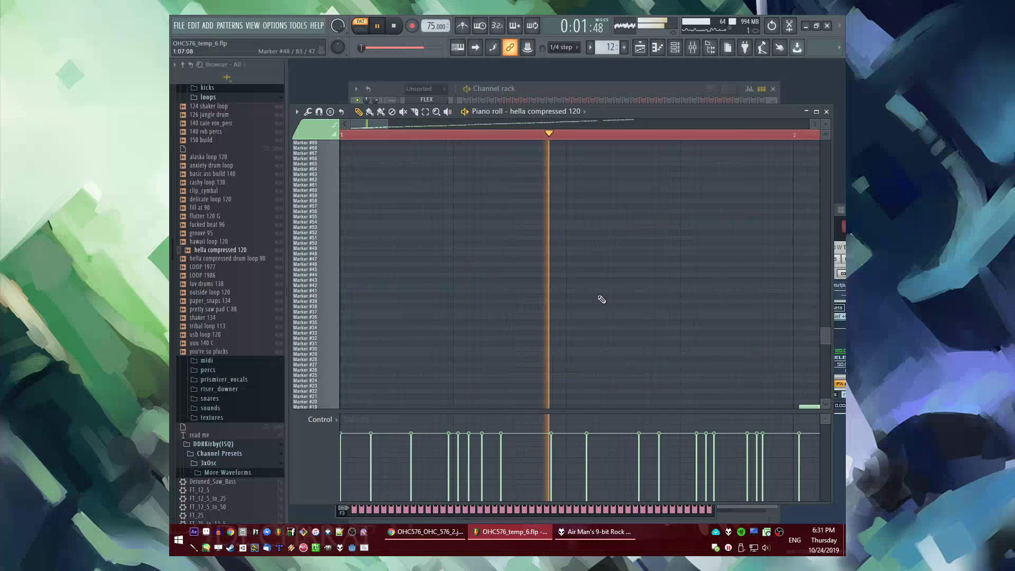
pyautogui.scroll(-3, 602, 299)
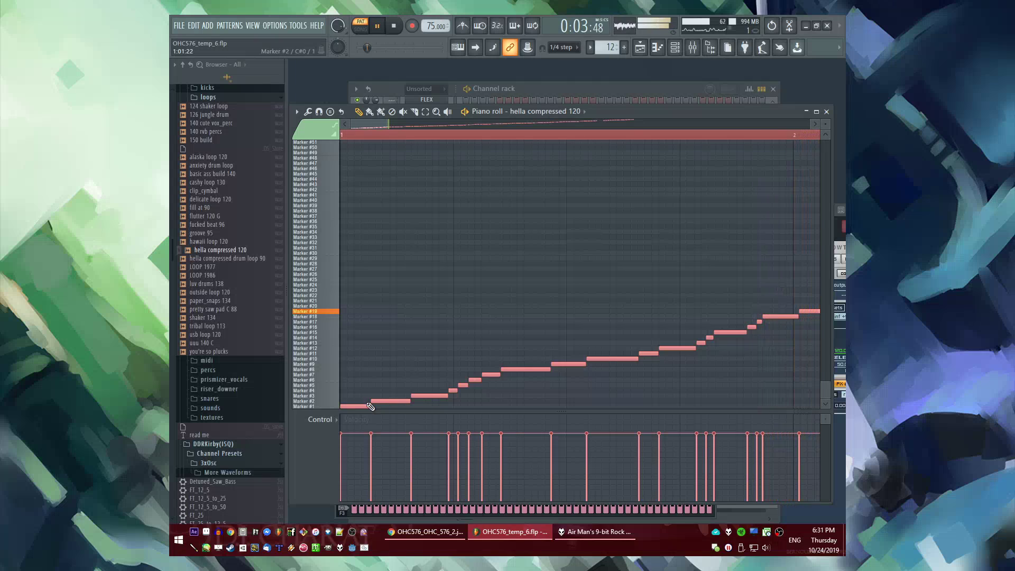
pyautogui.press('F6')
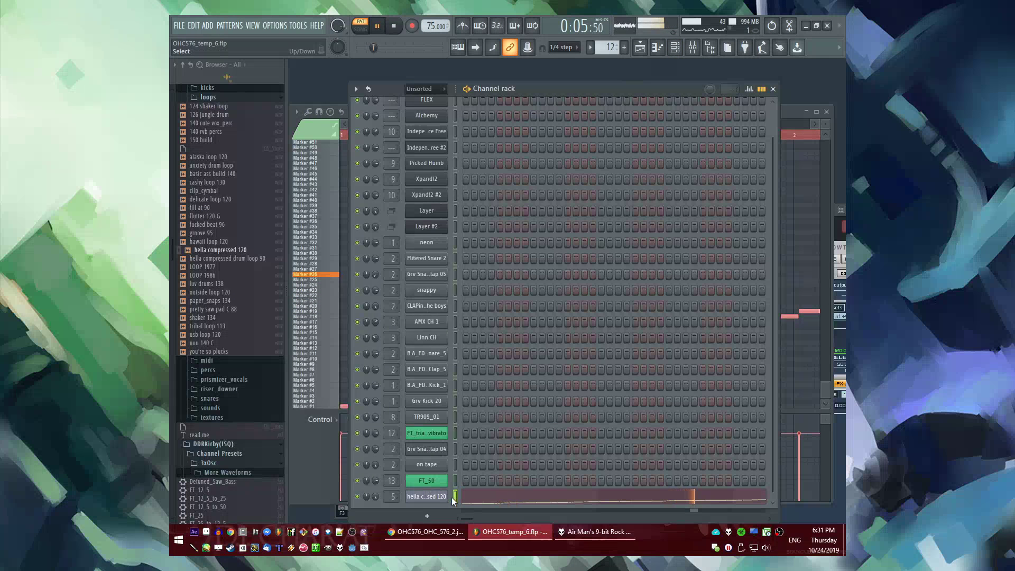
pyautogui.click(485, 499)
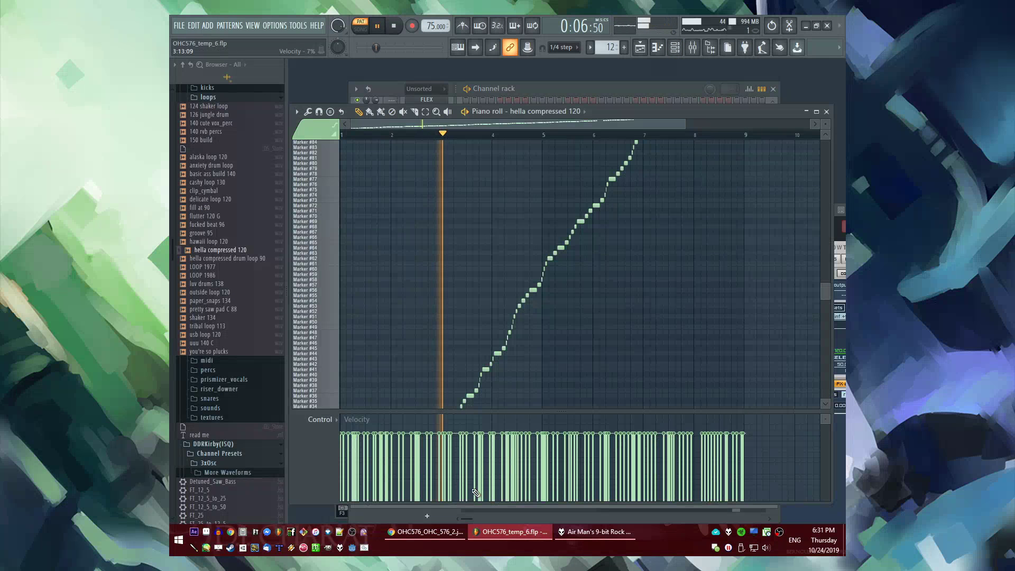
pyautogui.press('space')
# Preview the neighbouring loops in the browser and load "LOOP 1986" into the Slicex channel
pyautogui.click(210, 268)
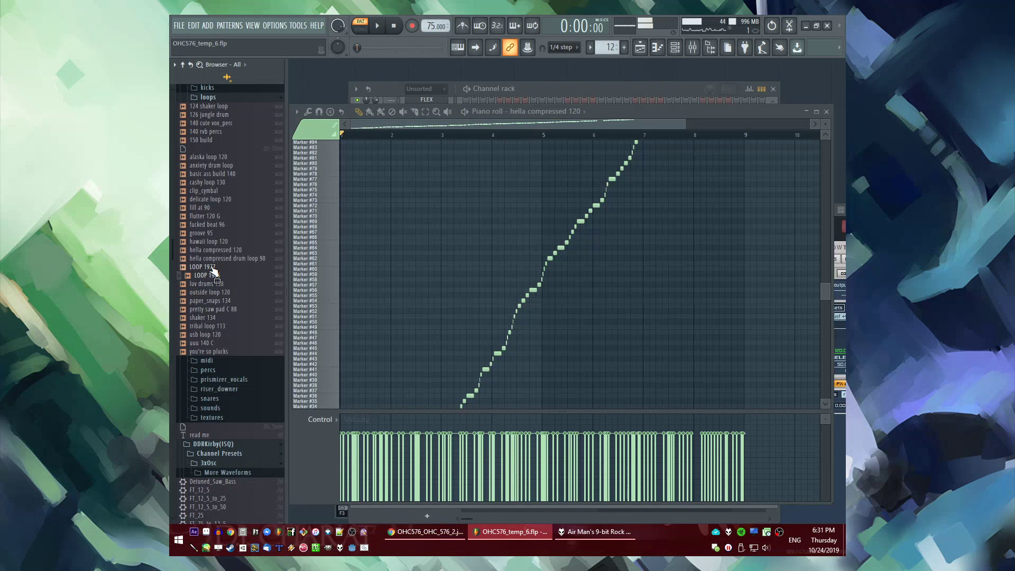
pyautogui.press('F6')
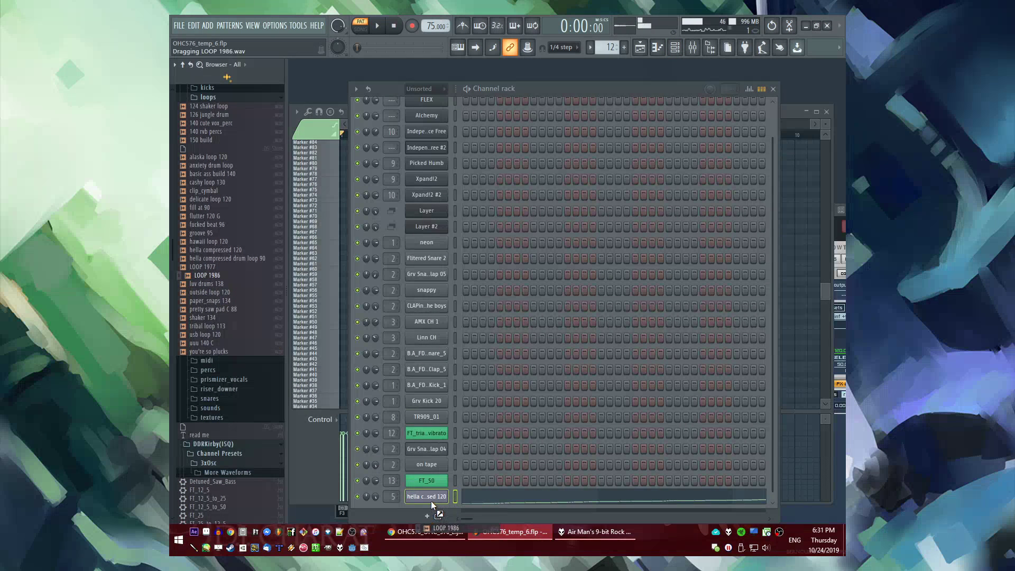
pyautogui.moveTo(430, 500); pyautogui.dragTo(431, 500)
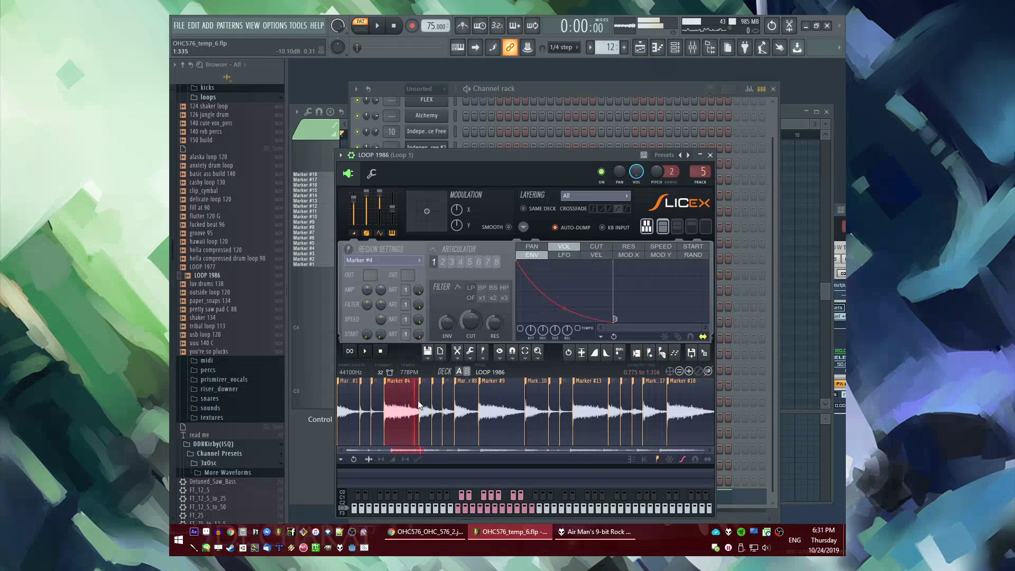
# Open Pattern 12 in the piano roll and audition the LOOP 1986 slices against the song
pyautogui.press('F6')
pyautogui.press('F5')
pyautogui.press('space')
pyautogui.doubleClick(428, 369)
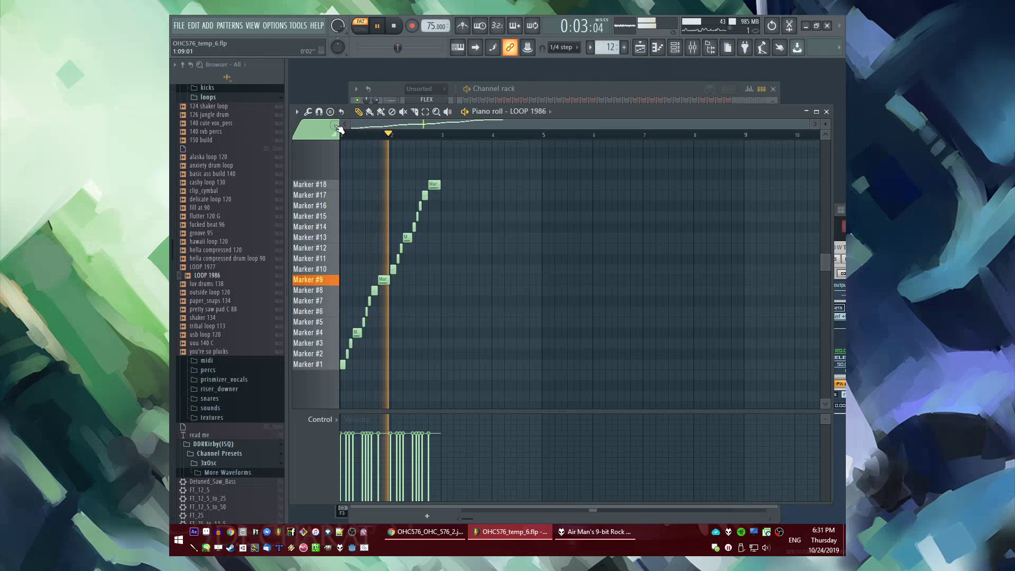
pyautogui.press('space')
pyautogui.press('l')
pyautogui.scroll(5, 342, 130)
pyautogui.press('space')
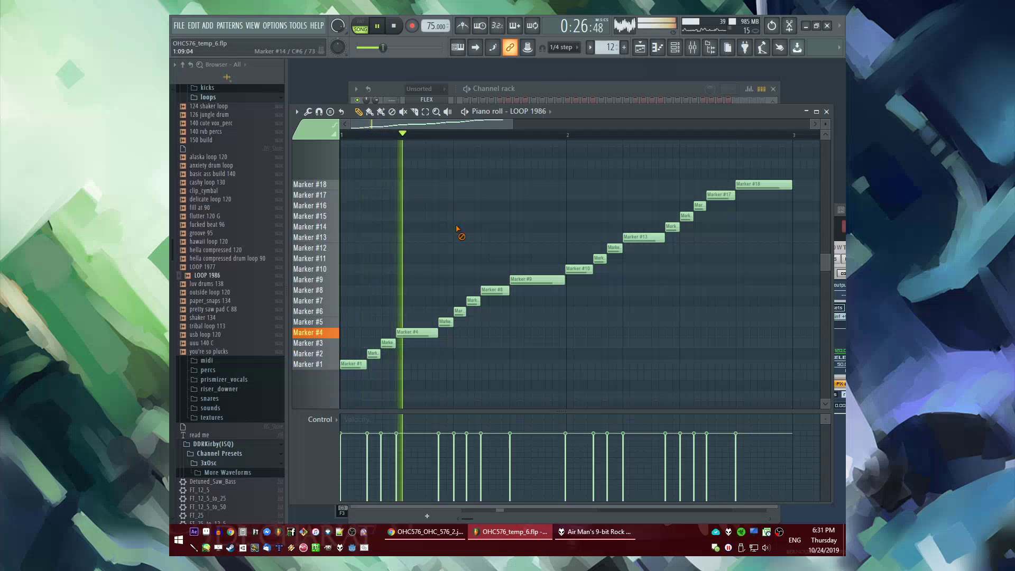
# Play Pattern 12 alone and swap the Marker #5 and #6 notes and the Marker #14 and #15 notes
pyautogui.press('l')
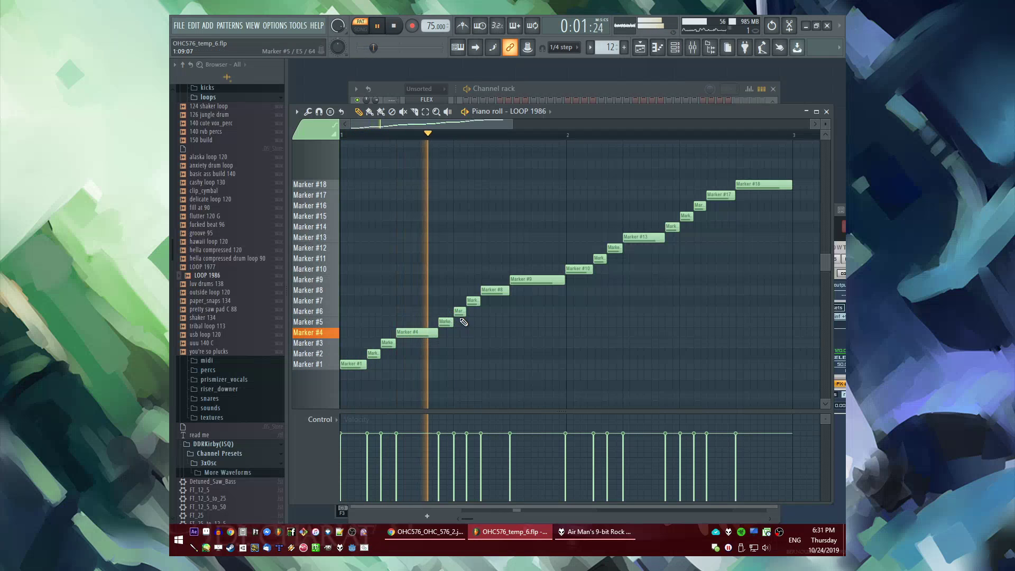
pyautogui.moveTo(447, 322)
pyautogui.mouseDown()
pyautogui.moveTo(461, 323)
pyautogui.moveTo(443, 311)
pyautogui.mouseUp()
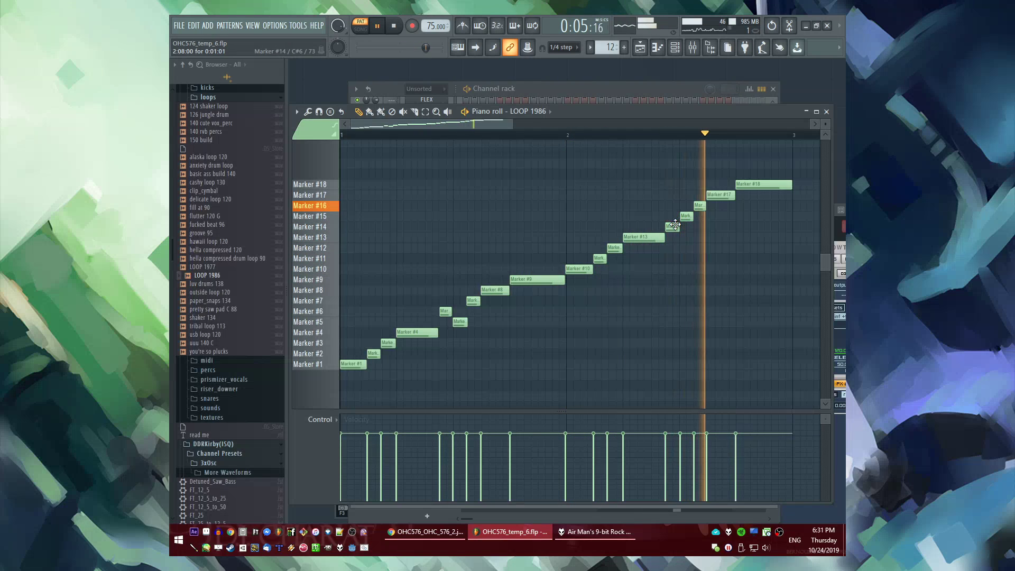
pyautogui.moveTo(671, 225)
pyautogui.mouseDown()
pyautogui.moveTo(686, 226)
pyautogui.moveTo(673, 218)
pyautogui.mouseUp()
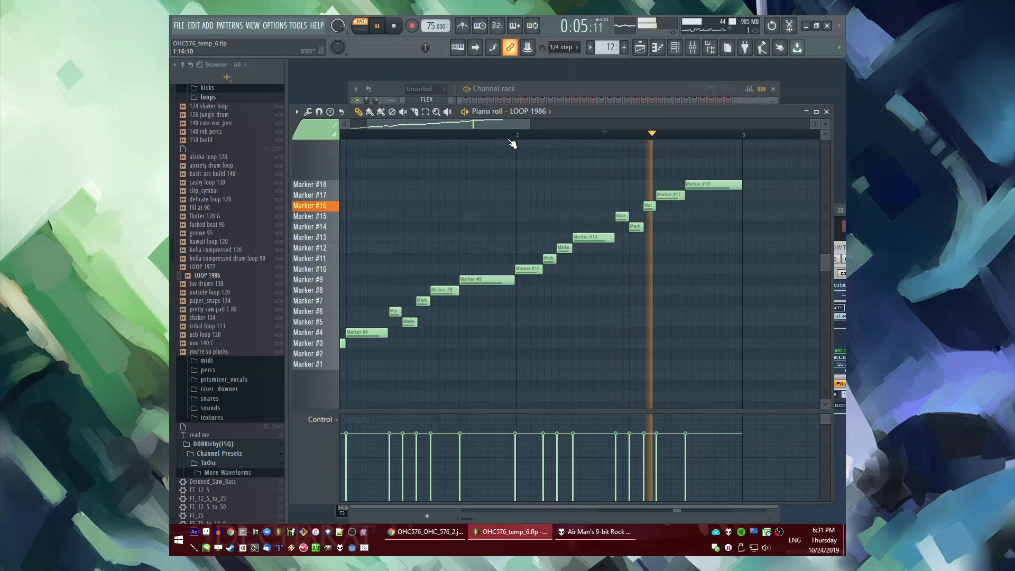
# Swap the Marker #15 and #16 notes around Marker #14, and replace the Marker #17 note with Marker #11 and a shortened Marker #12
pyautogui.moveTo(639, 207)
pyautogui.mouseDown()
pyautogui.moveTo(620, 207)
pyautogui.moveTo(666, 227)
pyautogui.moveTo(671, 243)
pyautogui.mouseUp()
pyautogui.press('space')
pyautogui.press('space')
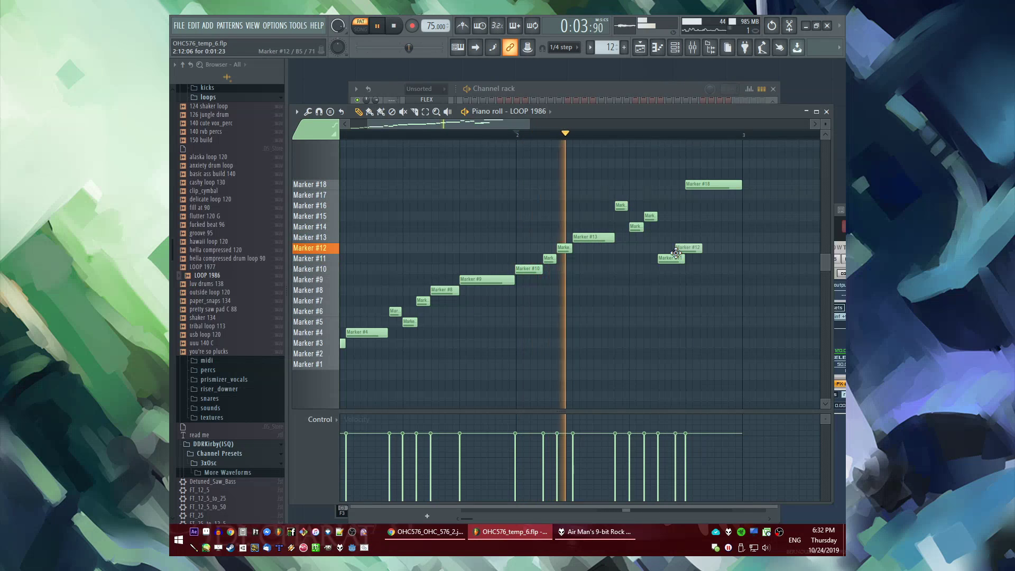
pyautogui.click(678, 248)
pyautogui.moveTo(685, 249); pyautogui.dragTo(682, 249)
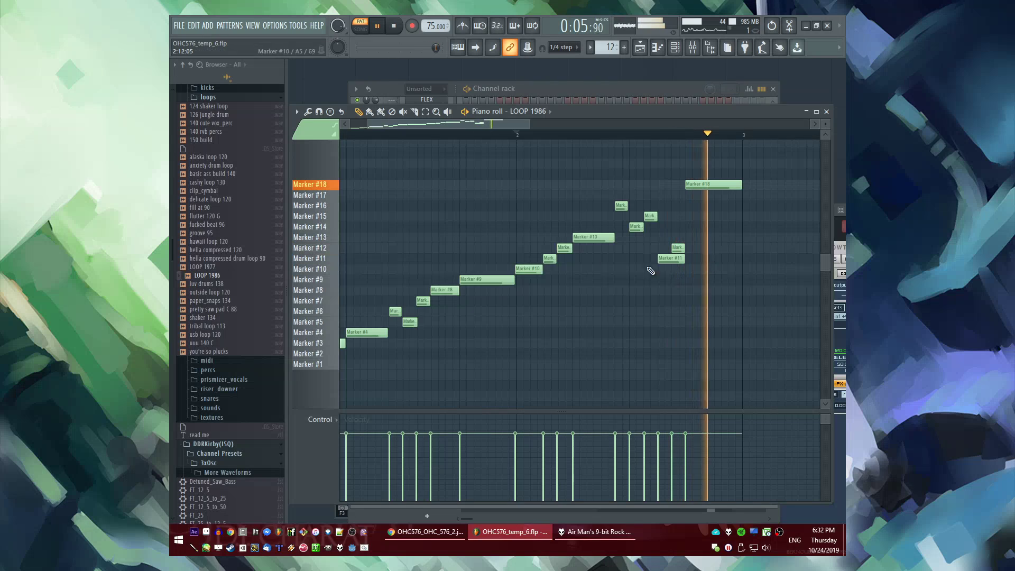
# Replay the pattern from its start and replace the Marker #8 note with short Marker #12 and Marker #14 notes
pyautogui.click(354, 133)
pyautogui.hscroll(-1, 491, 309)
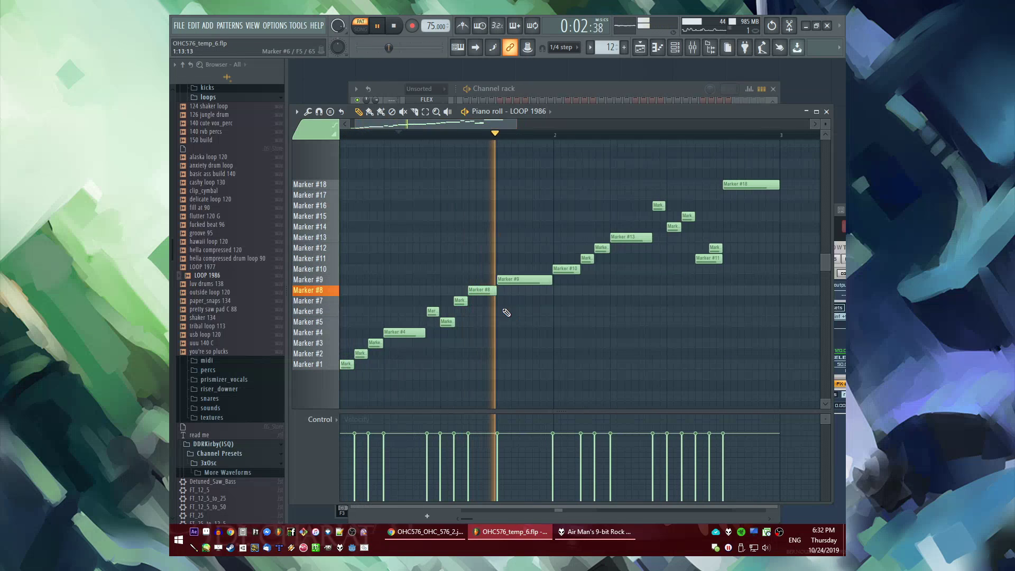
pyautogui.press('space')
pyautogui.moveTo(485, 290); pyautogui.dragTo(487, 228)
pyautogui.press('space')
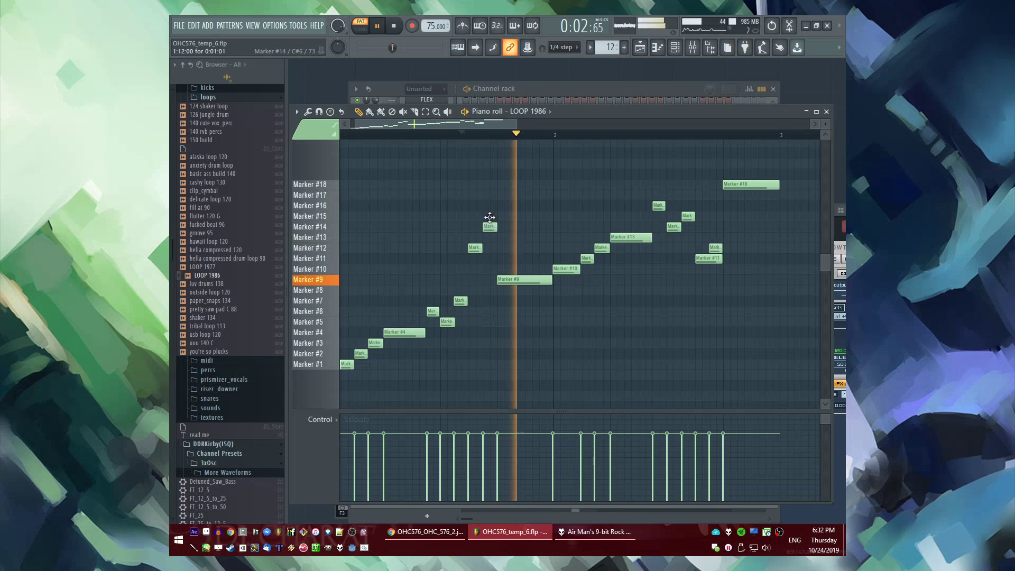
# Repeat the Pattern 12 clip along Track 12 up to bar 25 in the playlist during song playback
pyautogui.press('F5')
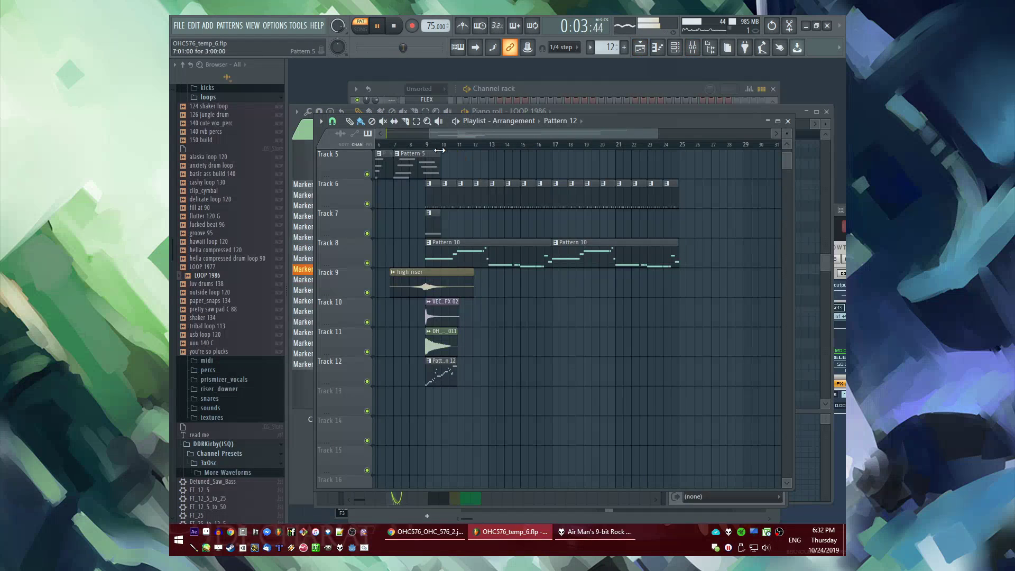
pyautogui.press('l')
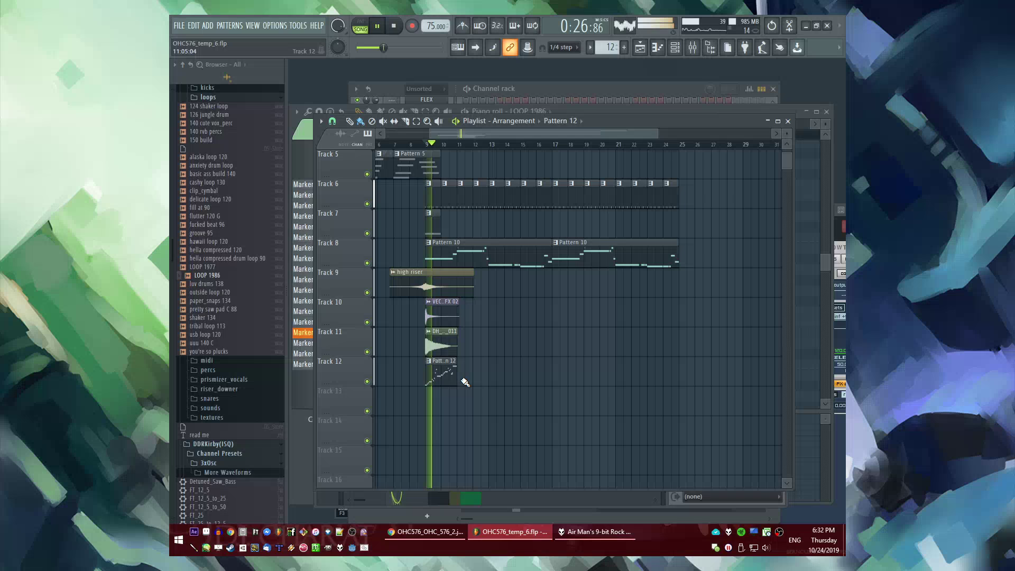
pyautogui.moveTo(466, 382); pyautogui.dragTo(670, 376)
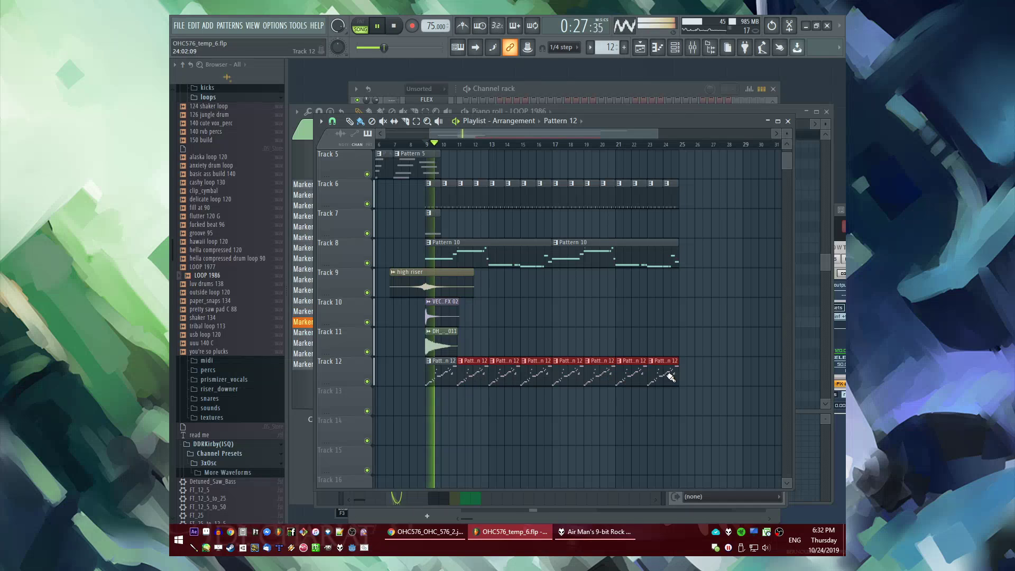
# Open the LOOP 1986 channel, check the Loop 1 mixer track within the mix and slightly raise its volume
pyautogui.press('F6')
pyautogui.click(432, 498)
pyautogui.press('F9')
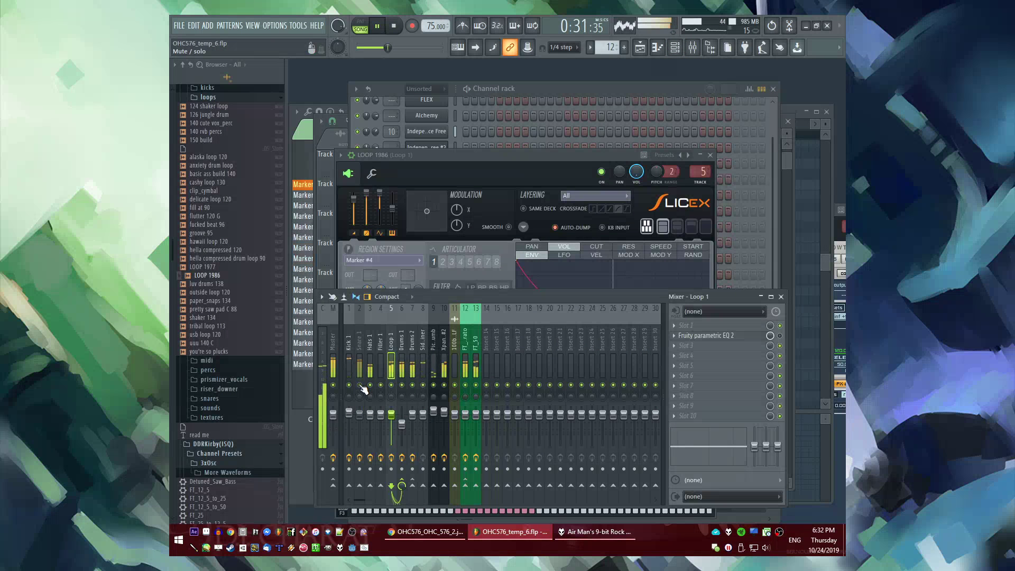
pyautogui.rightClick(391, 385)
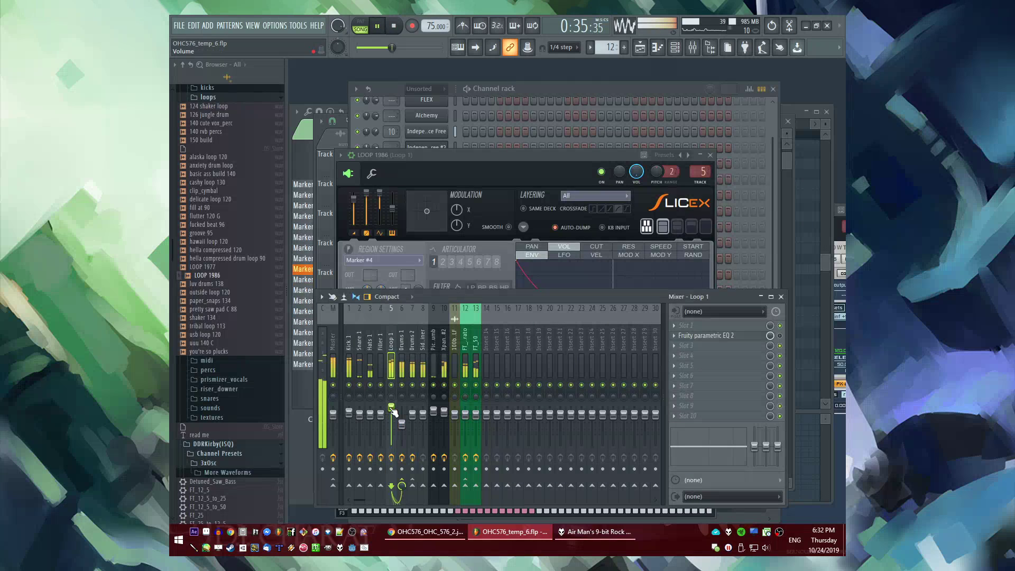
pyautogui.moveTo(392, 408); pyautogui.dragTo(392, 413)
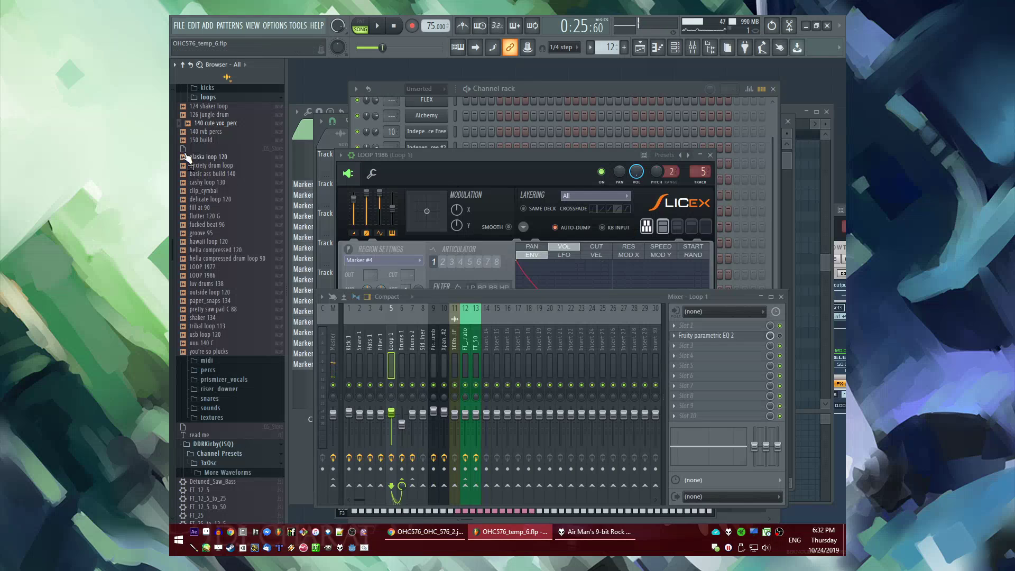
# Try clearing all marker notes from the LOOP 1986 channel's piano roll in Pattern 12
pyautogui.click(801, 220)
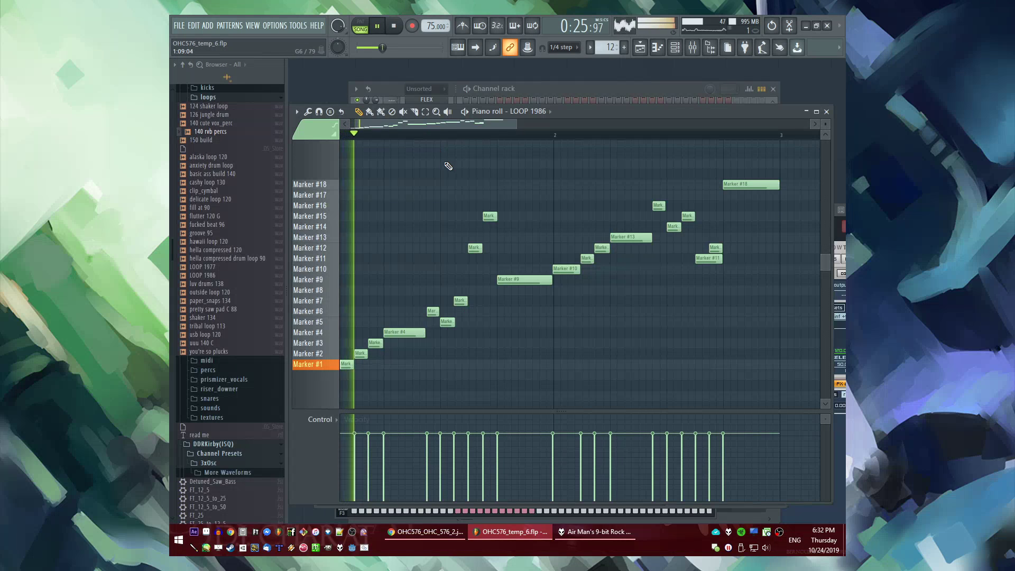
pyautogui.press('F5')
pyautogui.press('F5')
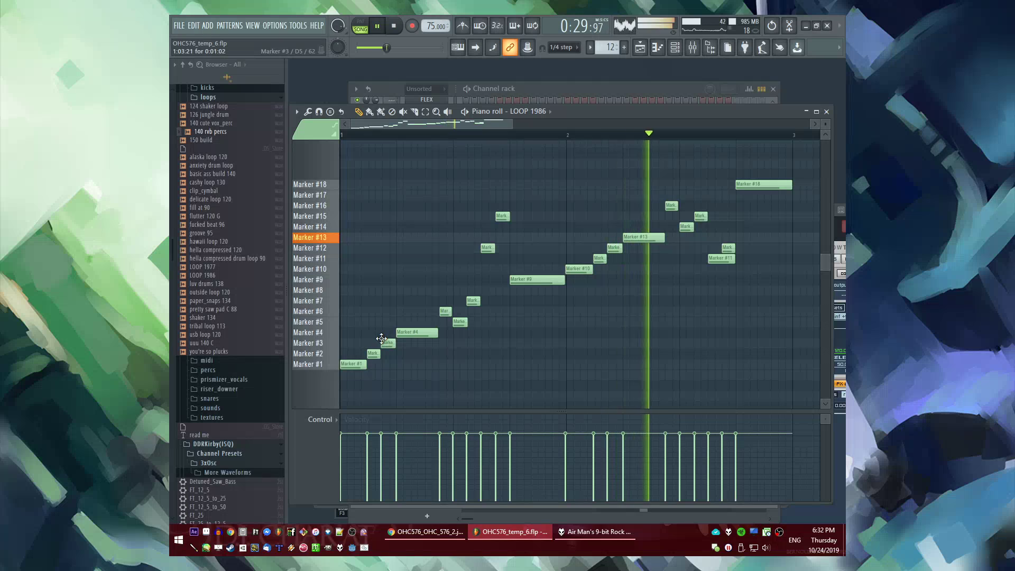
pyautogui.moveTo(363, 338); pyautogui.dragTo(399, 381)
pyautogui.hotkey('ctrl', 'a')
pyautogui.press('Delete')
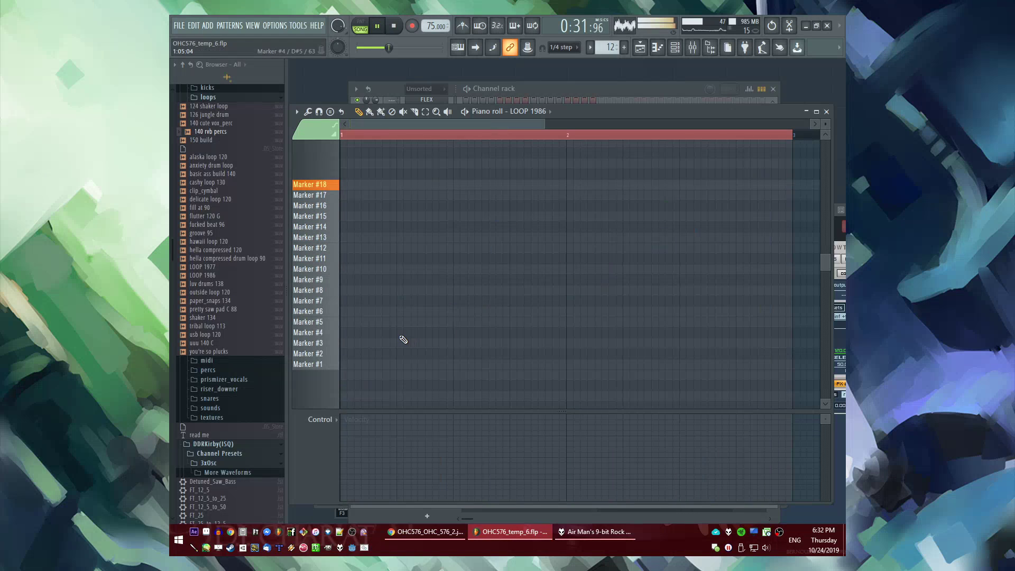
# Try two long Marker #4 notes in the emptied LOOP 1986 pattern and check the clips in the playlist during playback
pyautogui.click(402, 333)
pyautogui.rightClick(402, 333)
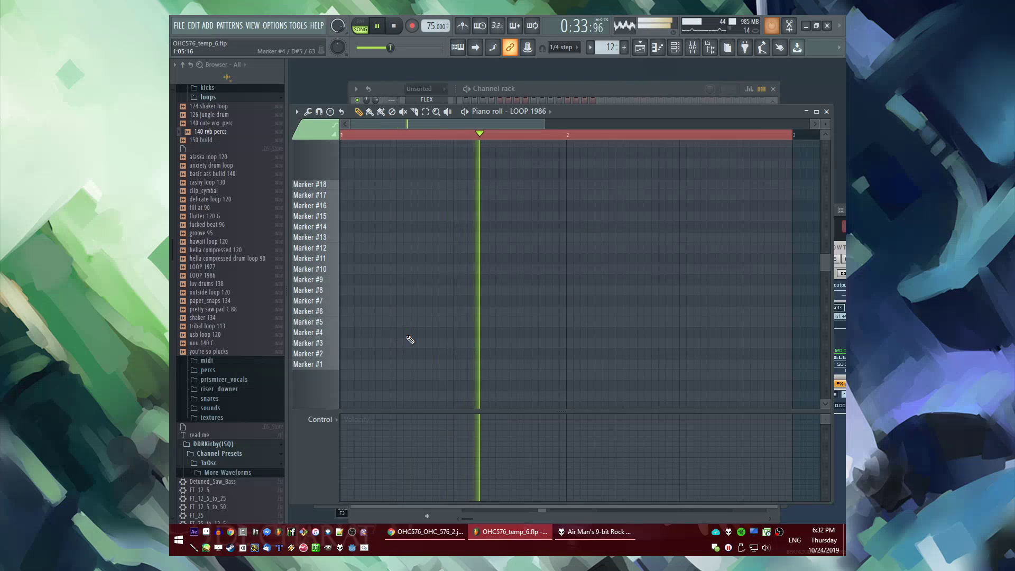
pyautogui.click(401, 334)
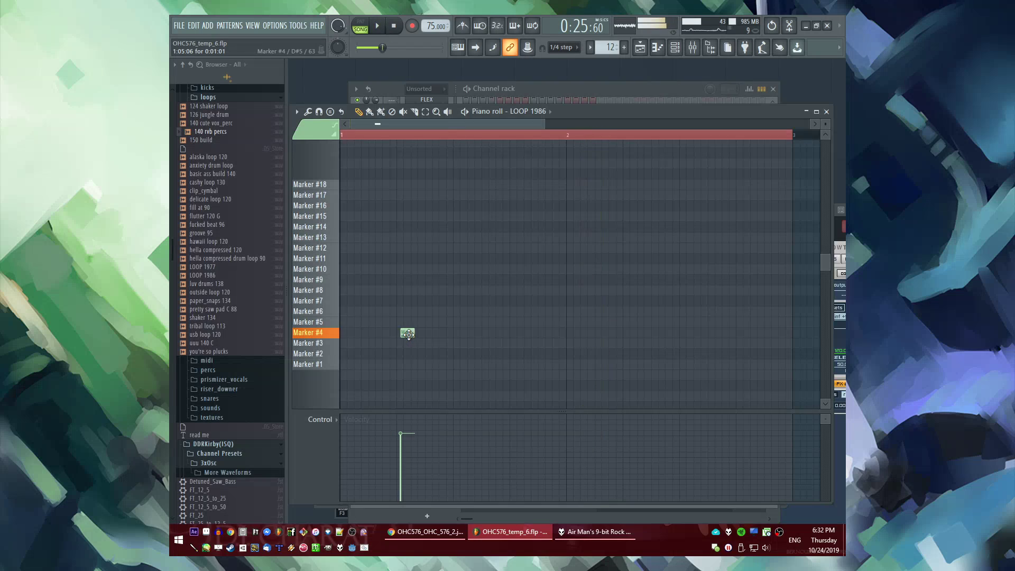
pyautogui.moveTo(408, 333); pyautogui.dragTo(495, 335)
pyautogui.click(511, 335)
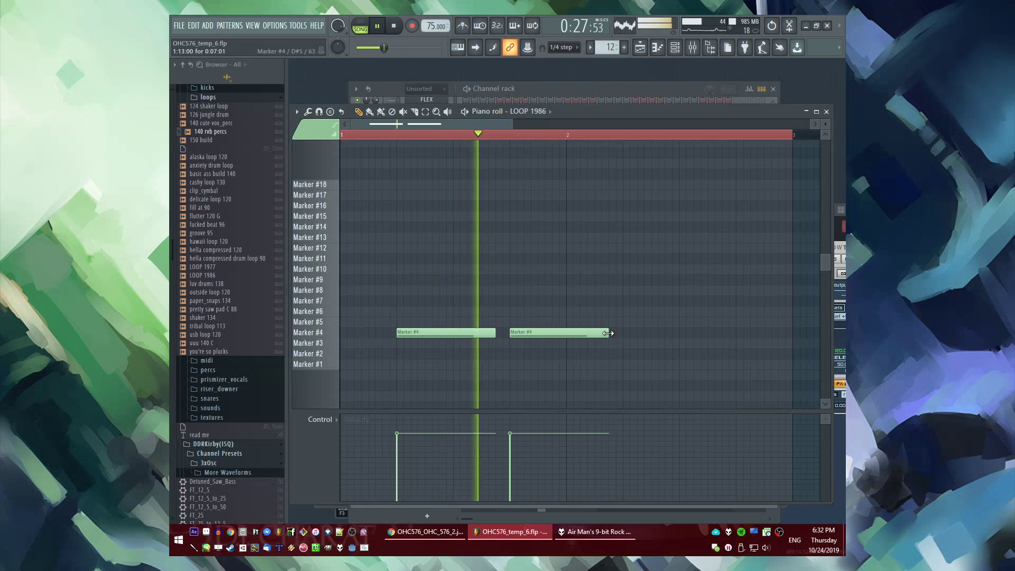
pyautogui.press('F5')
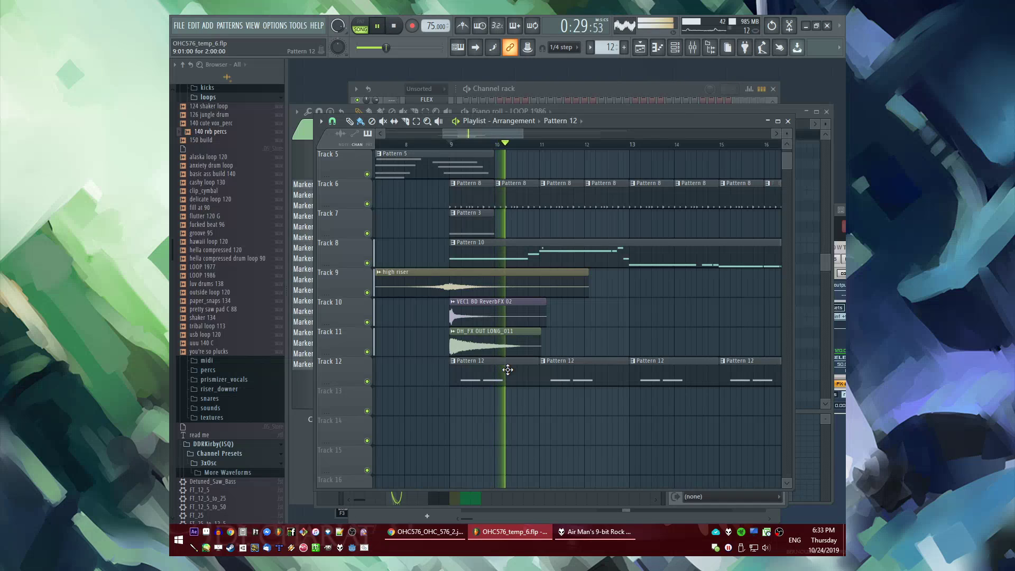
pyautogui.press('F5')
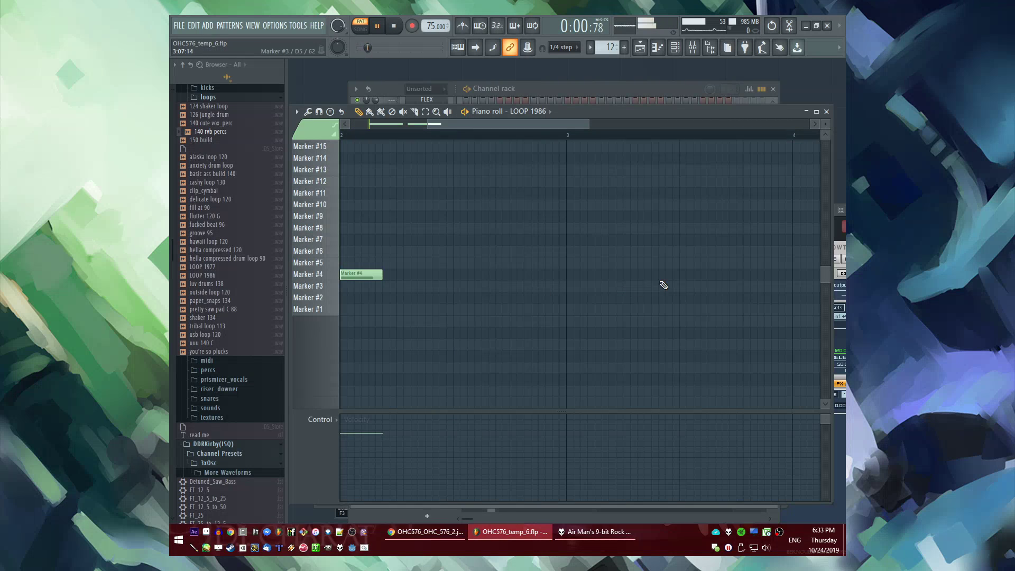
# Replace the two Marker #4 notes with equally long Marker #9 notes and audition them in pattern and song playback
pyautogui.scroll(-3, 663, 285)
pyautogui.press('space')
pyautogui.scroll(1, 367, 254)
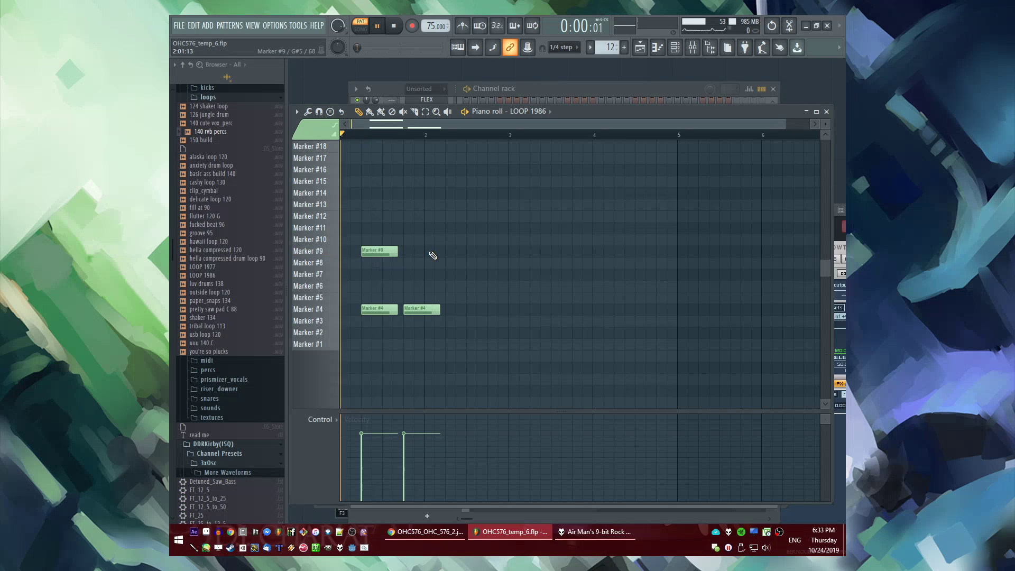
pyautogui.click(404, 251)
pyautogui.rightClick(389, 311)
pyautogui.rightClick(427, 312)
pyautogui.scroll(1, 389, 301)
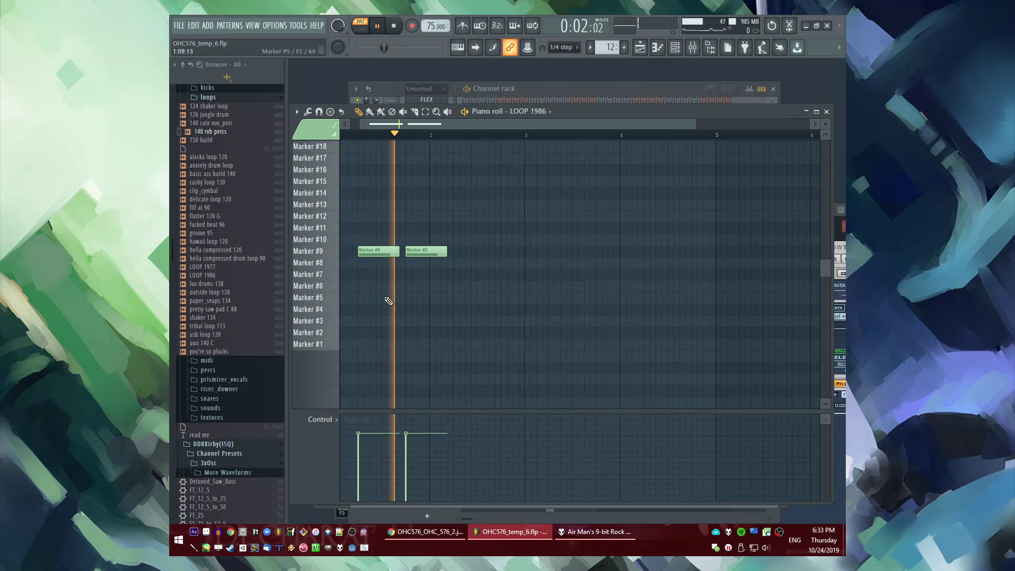
pyautogui.scroll(2, 388, 301)
pyautogui.scroll(-3, 438, 306)
pyautogui.press('l')
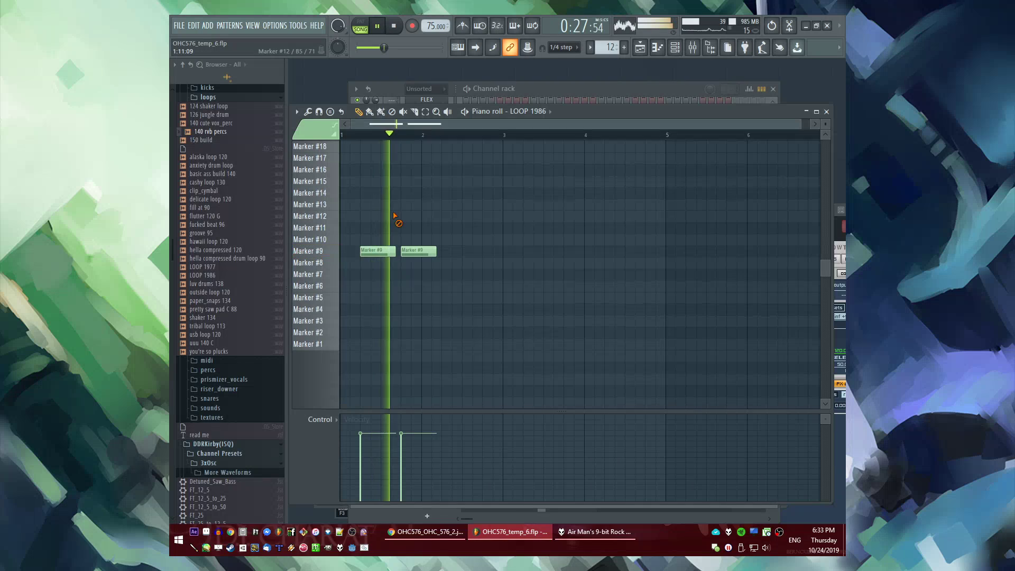
# Try layering three consecutive Pattern 12 clips on Track 13 from bar 10 in the playlist
pyautogui.press('F5')
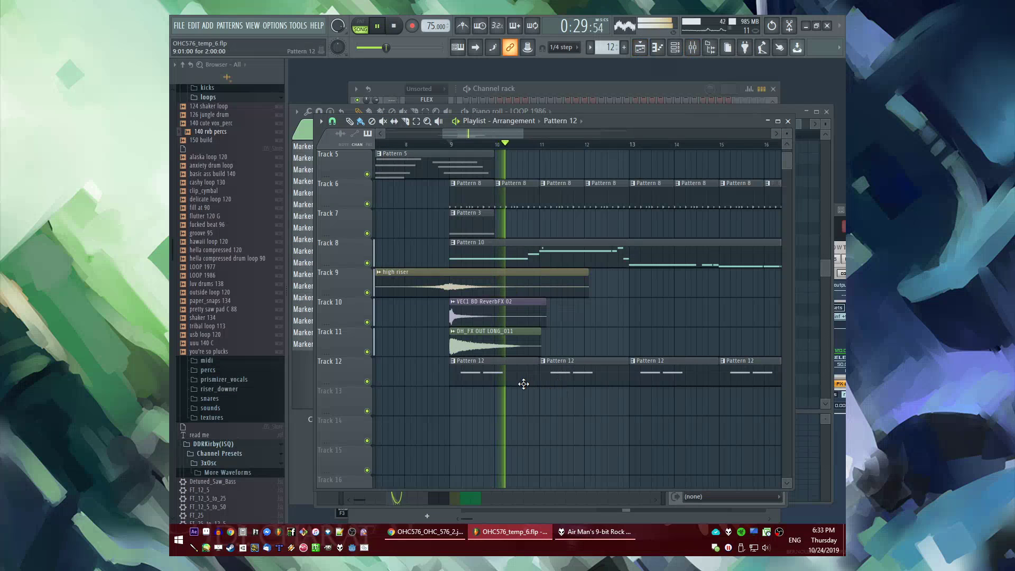
pyautogui.click(497, 406)
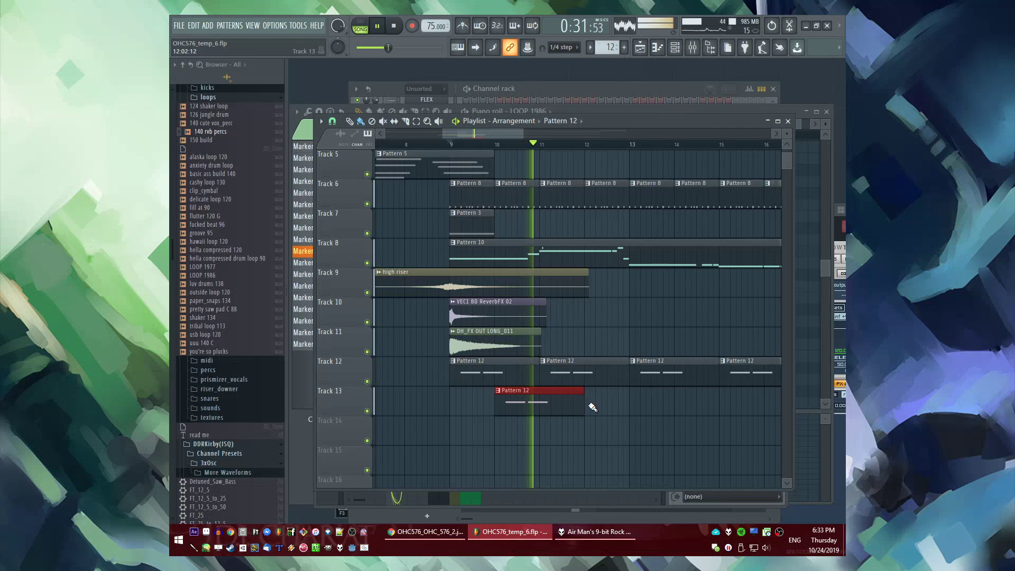
pyautogui.click(594, 408)
pyautogui.click(680, 408)
pyautogui.hscroll(2, 683, 410)
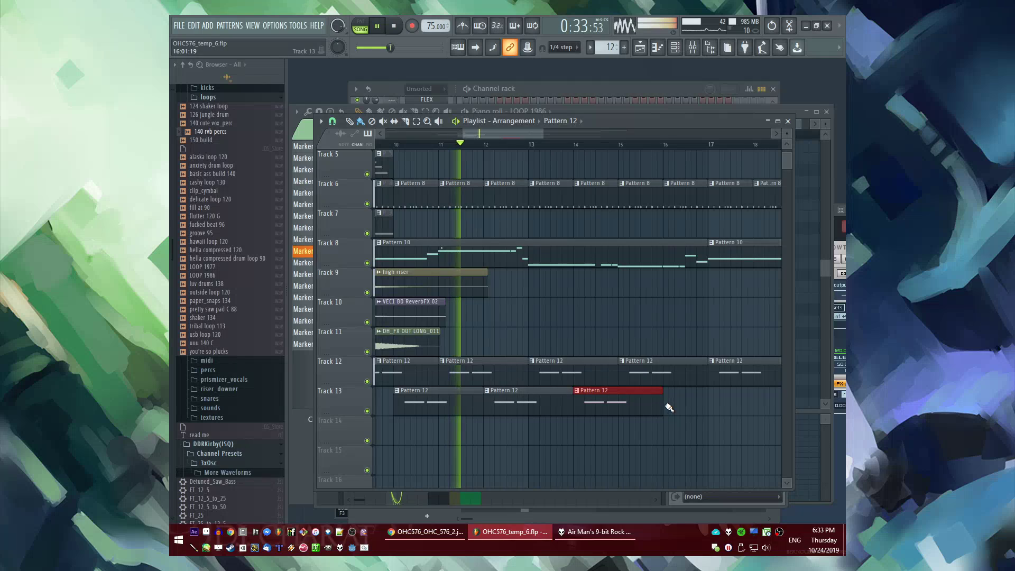
# Undo the Track 13 clips and the LOOP 1986 note changes back to the original full sequence of slices
pyautogui.hotkey('ctrl', 'alt', 'z')
pyautogui.hotkey('ctrl', 'alt', 'z')
pyautogui.hotkey('ctrl', 'alt', 'z')
pyautogui.hotkey('ctrl', 'alt', 'z')
pyautogui.hotkey('ctrl', 'alt', 'z')
pyautogui.hotkey('ctrl', 'alt', 'z')
pyautogui.hotkey('ctrl', 'alt', 'z')
pyautogui.hotkey('ctrl', 'alt', 'z')
pyautogui.hotkey('ctrl', 'alt', 'z')
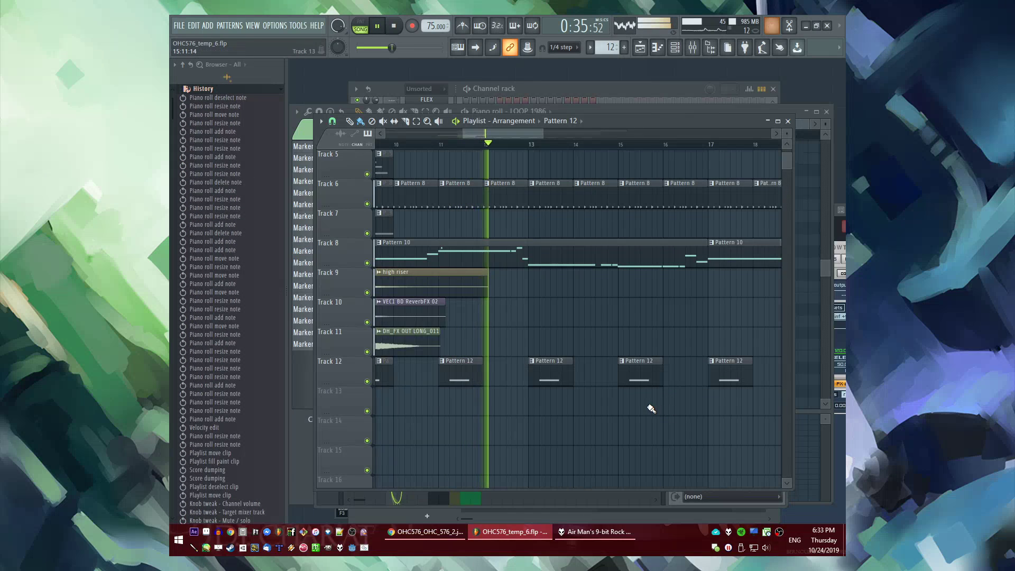
pyautogui.hotkey('ctrl', 'alt', 'z')
pyautogui.hotkey('ctrl', 'alt', 'z')
pyautogui.hotkey('ctrl', 'alt', 'z')
pyautogui.hotkey('ctrl', 'alt', 'z')
pyautogui.hotkey('ctrl', 'alt', 'z')
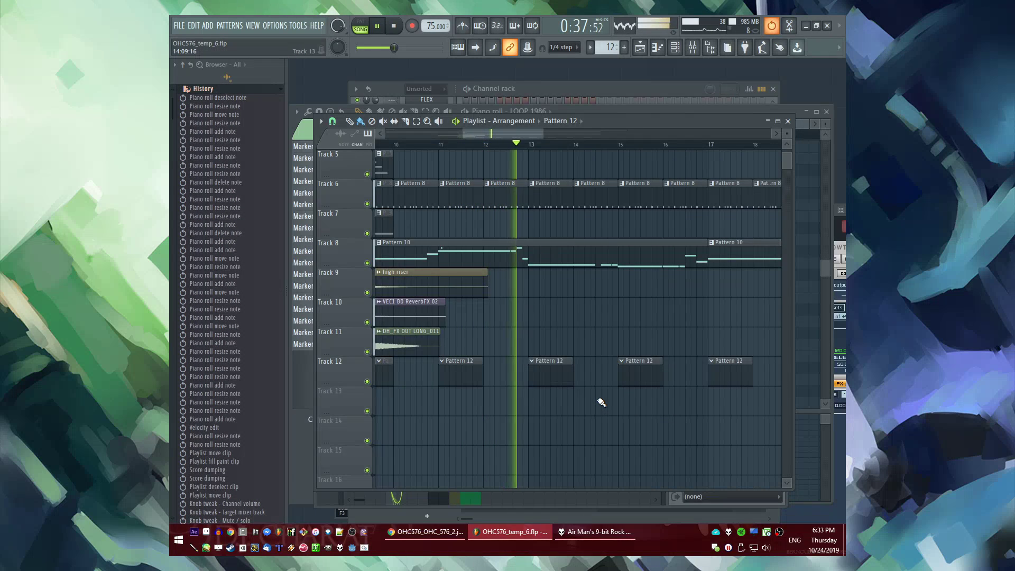
pyautogui.hotkey('ctrl', 'alt', 'z')
pyautogui.scroll(-2, 603, 296)
pyautogui.scroll(2, 560, 318)
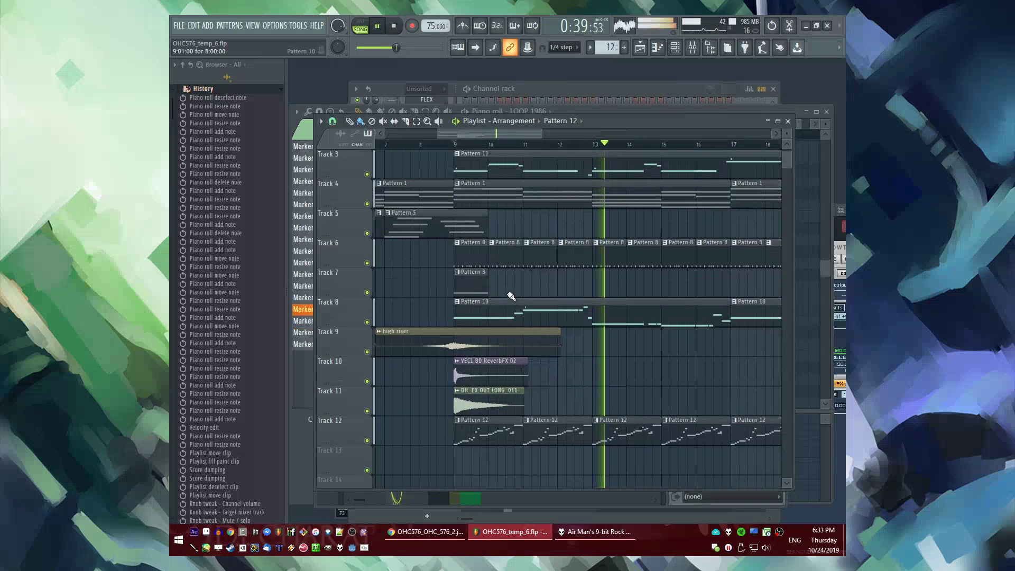
# Add Fruity Stereo Enhancer in slot 4 of the Loop 1 mixer track and adjust its phase offset and stereo separation
pyautogui.scroll(-2, 513, 291)
pyautogui.press('F9')
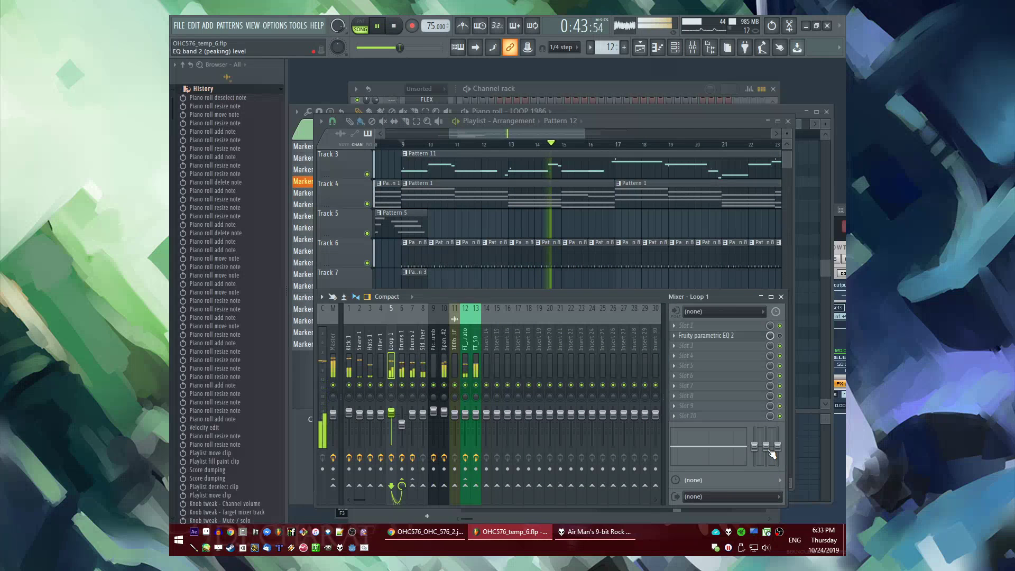
pyautogui.click(675, 360)
pyautogui.click(543, 447)
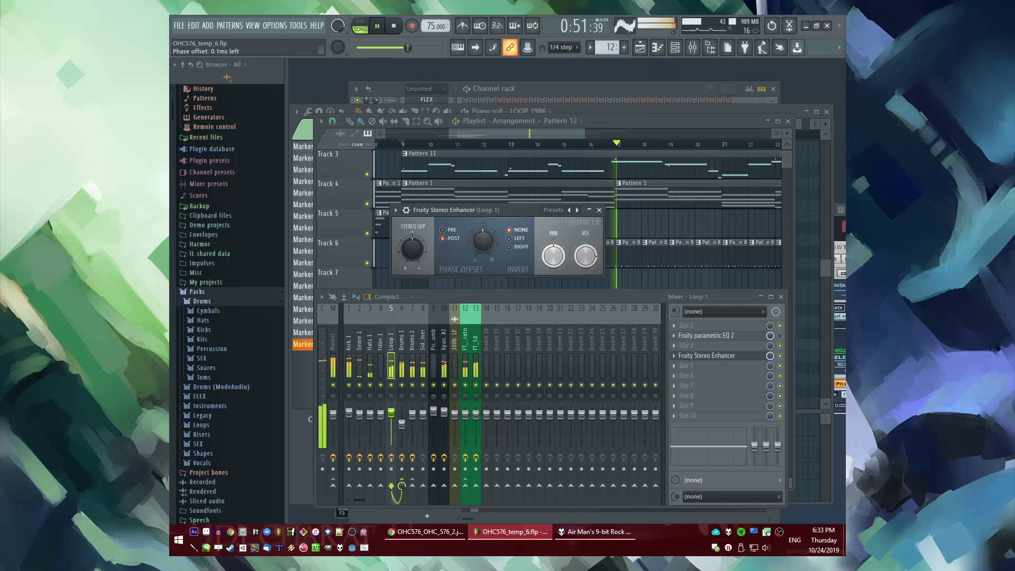
pyautogui.moveTo(410, 248)
pyautogui.mouseDown()
pyautogui.moveTo(410, 212)
pyautogui.moveTo(402, 252)
pyautogui.mouseUp()
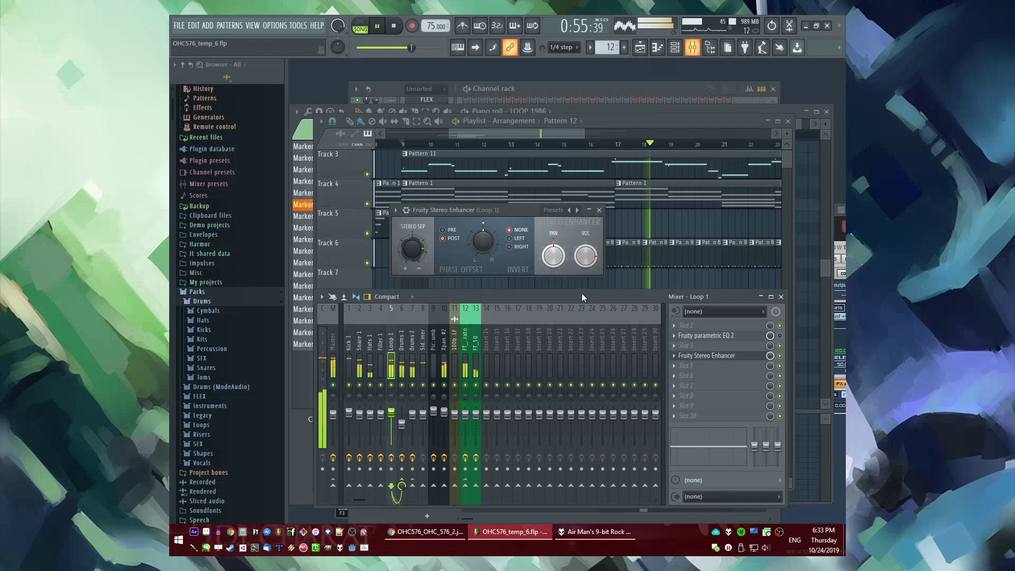
# Add Fruity Reeverb 2 in slot 5 of the Loop 1 mixer track with a room size of about 71
pyautogui.click(682, 365)
pyautogui.moveTo(688, 286)
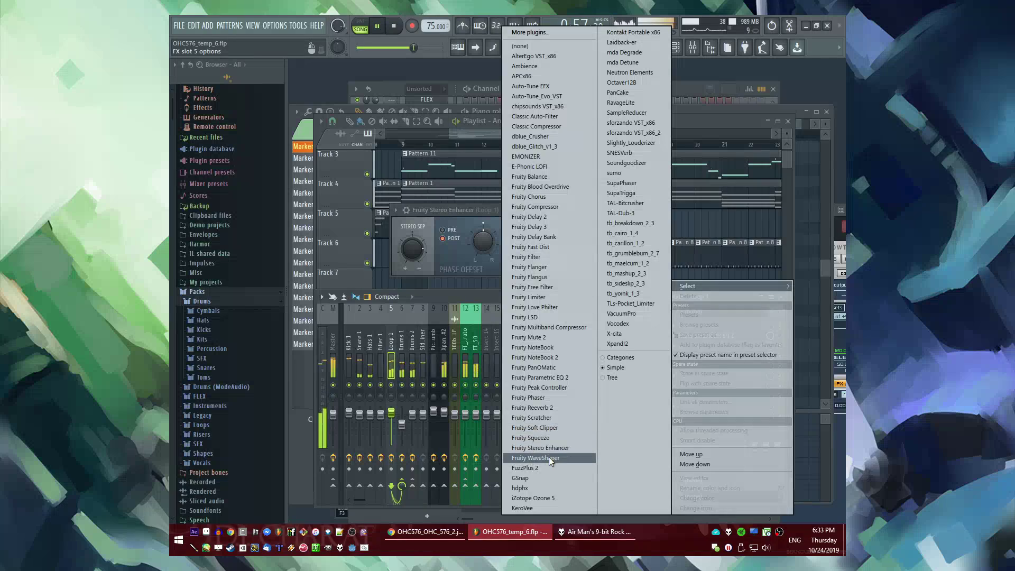
pyautogui.click(535, 408)
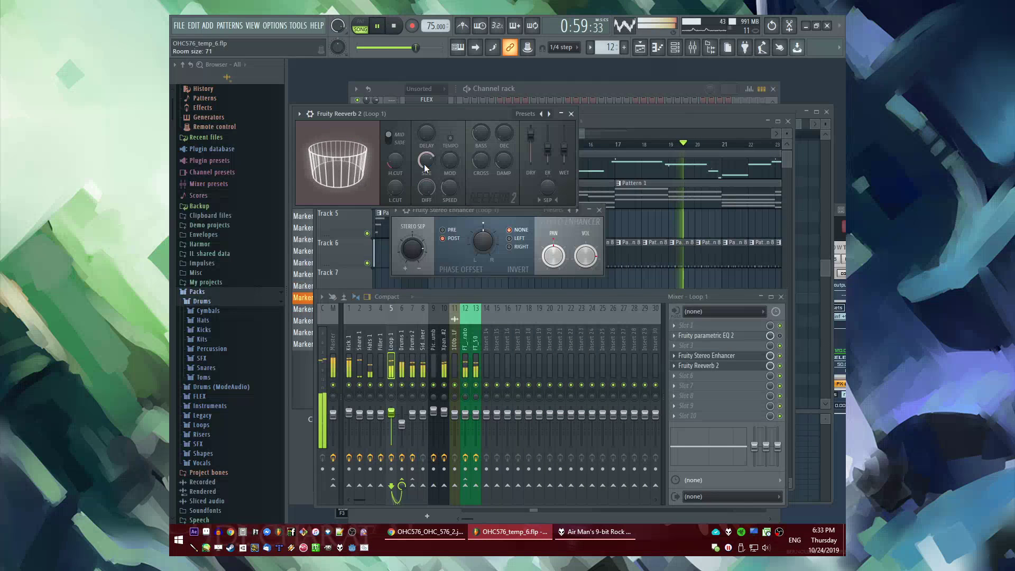
pyautogui.click(571, 114)
pyautogui.press('F9')
pyautogui.scroll(3, 517, 259)
pyautogui.scroll(-4, 459, 292)
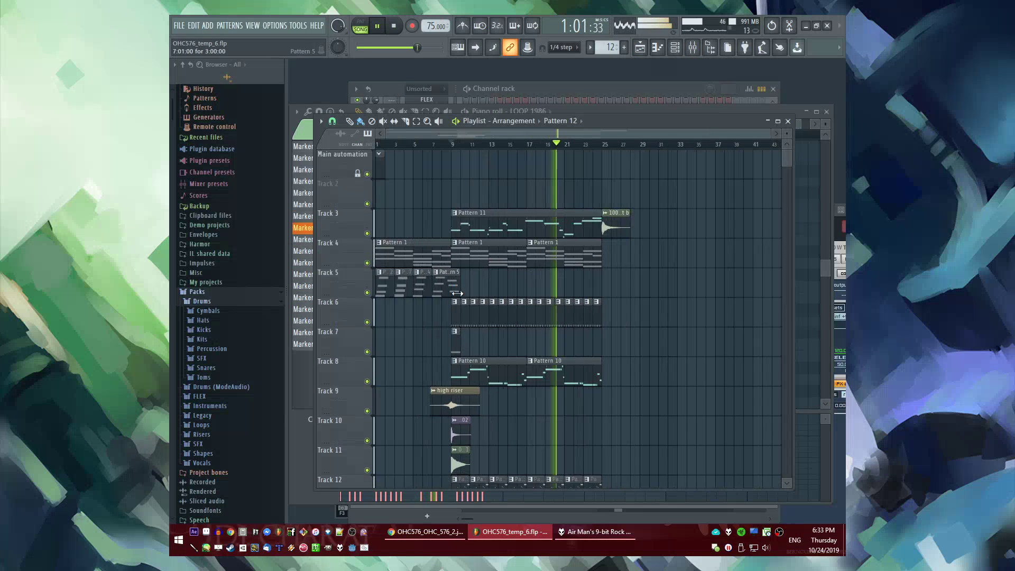
pyautogui.scroll(3, 456, 294)
pyautogui.scroll(-3, 495, 341)
pyautogui.scroll(3, 582, 353)
pyautogui.scroll(-3, 571, 358)
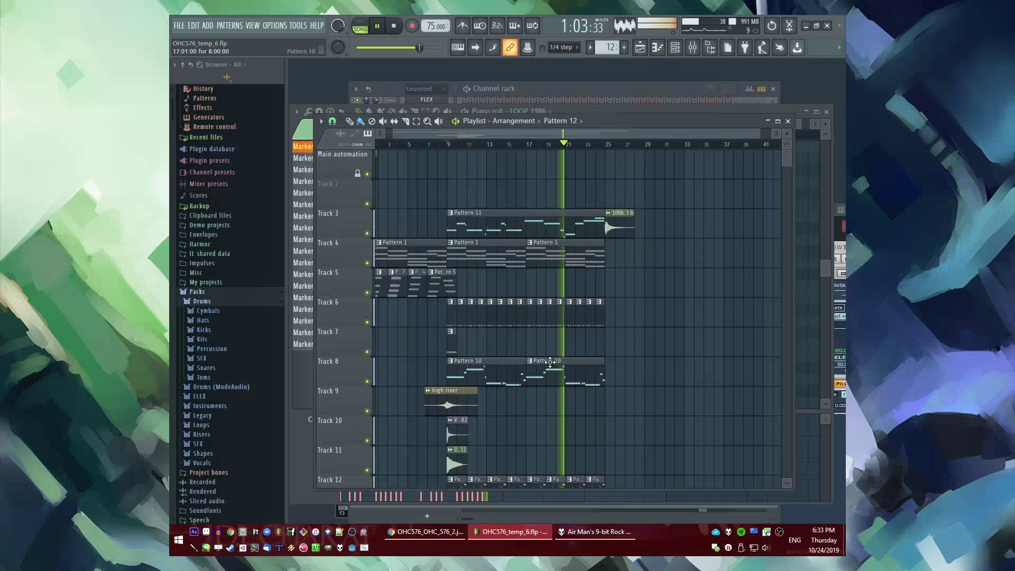
pyautogui.scroll(3, 550, 362)
# Sidechain the Sidechainer mixer track to the Xpand!2 #2 track
pyautogui.press('F9')
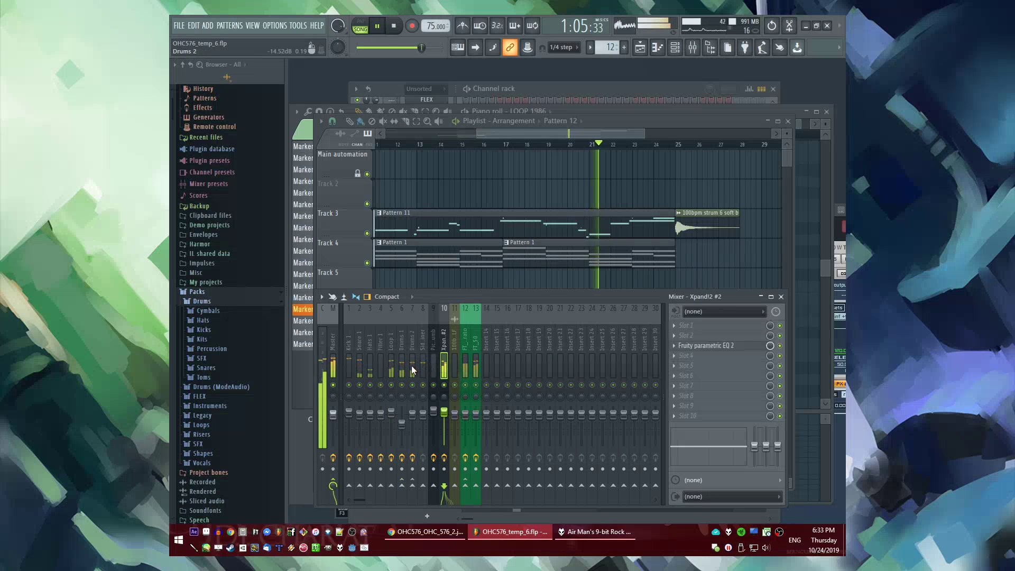
pyautogui.click(422, 370)
pyautogui.rightClick(444, 486)
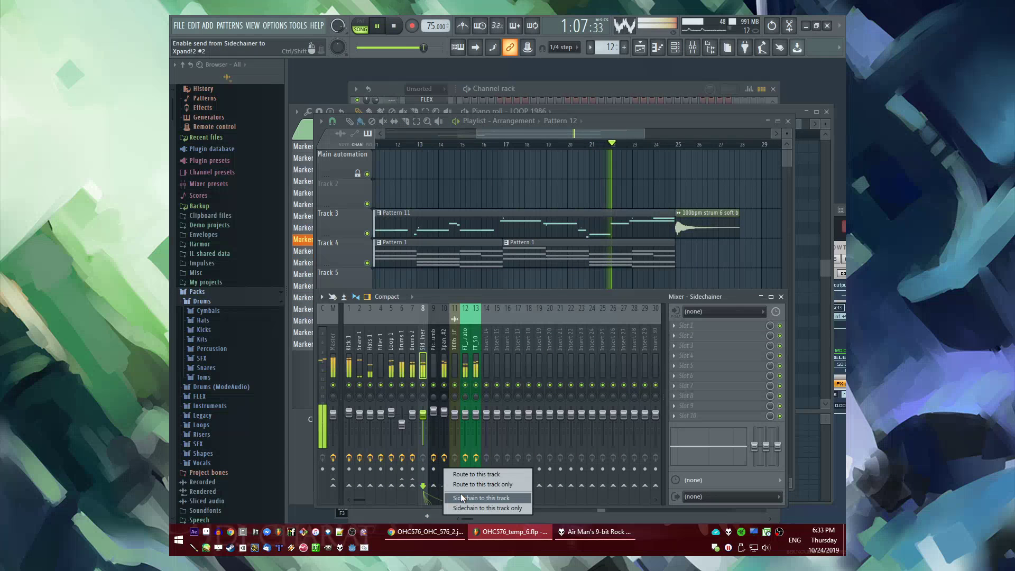
pyautogui.click(461, 498)
# Add Fruity Limiter in slot 5 of Xpand!2 #2 in compressor mode, sidechain source 1, with a lowered threshold and a ratio of about 5.4:1
pyautogui.click(444, 370)
pyautogui.click(687, 366)
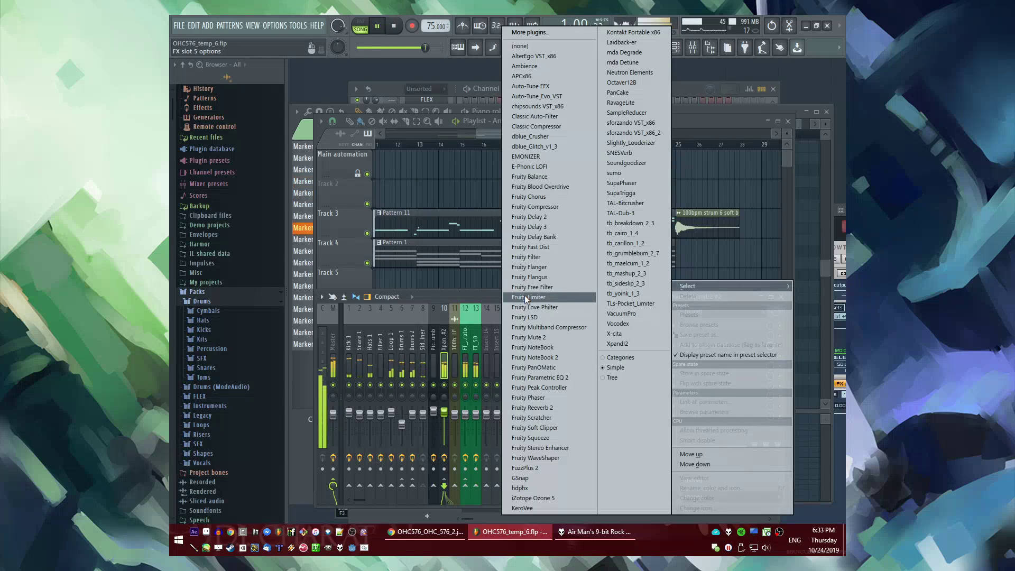
pyautogui.click(526, 297)
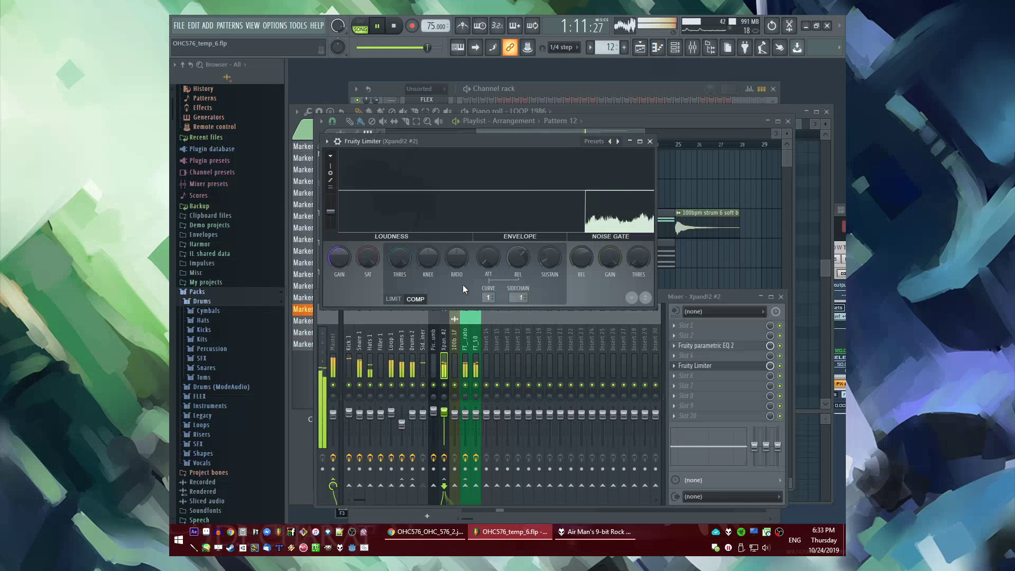
pyautogui.moveTo(401, 260); pyautogui.dragTo(401, 289)
pyautogui.moveTo(458, 259); pyautogui.dragTo(458, 238)
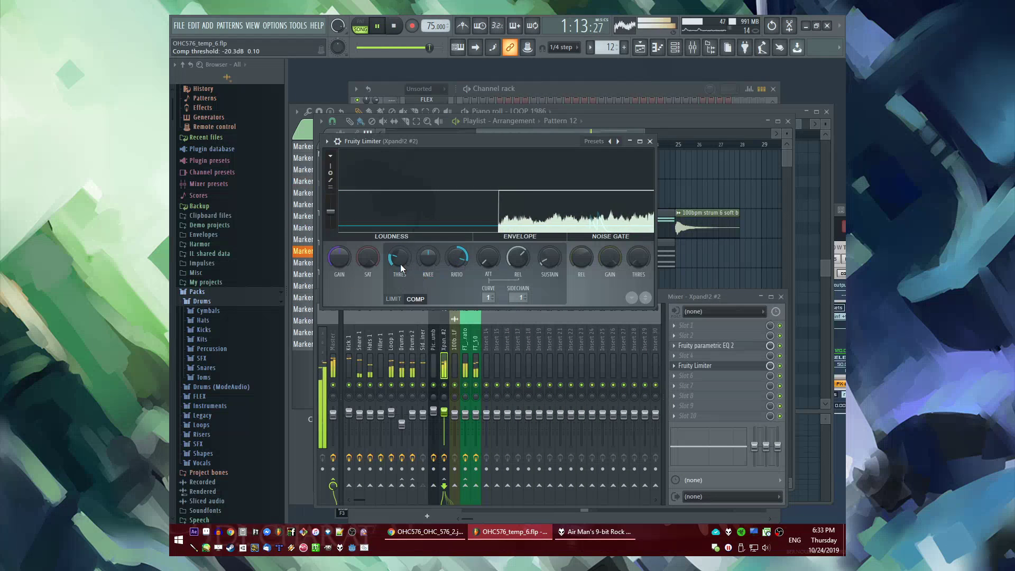
pyautogui.moveTo(400, 264); pyautogui.dragTo(451, 265)
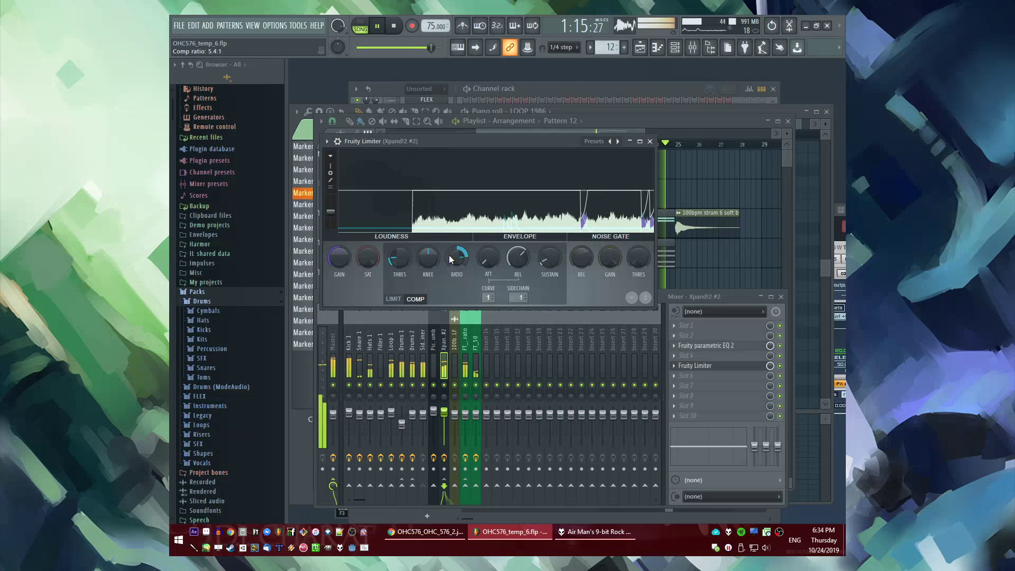
pyautogui.click(705, 272)
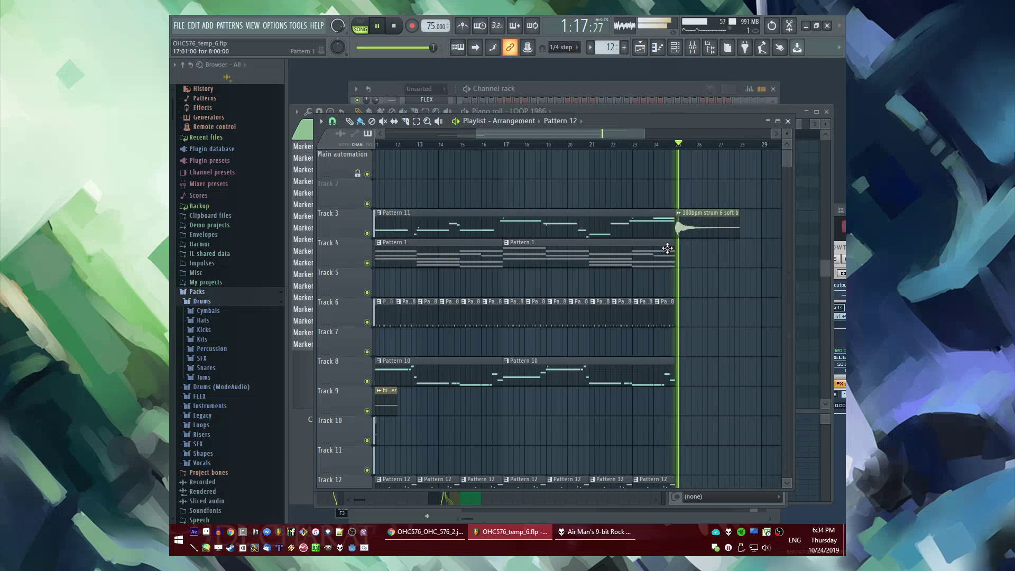
# Create the new empty Pattern 13 and place a clip of it on Track 2 at bar 9 in the playlist
pyautogui.scroll(-2, 667, 249)
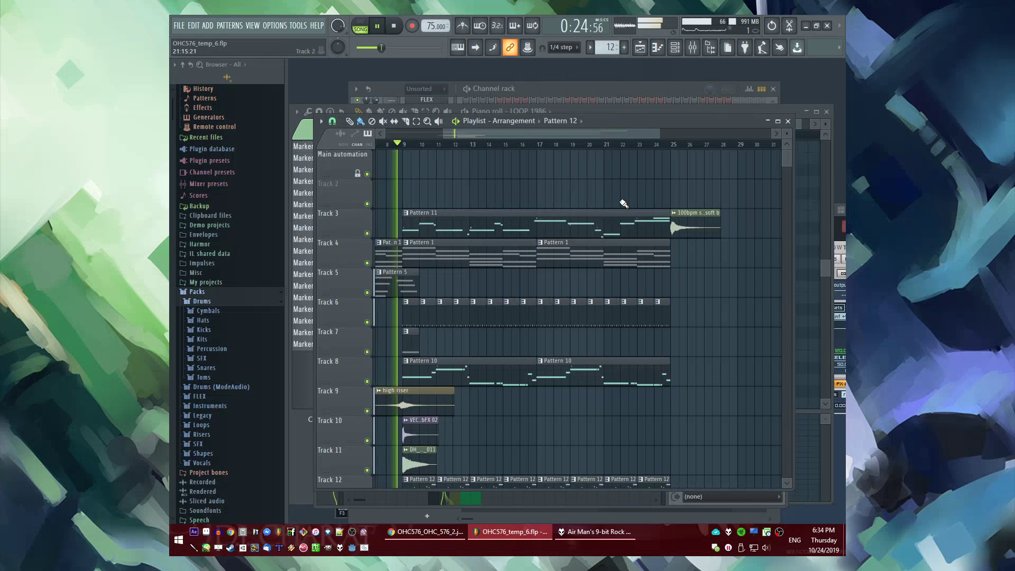
pyautogui.scroll(2, 529, 211)
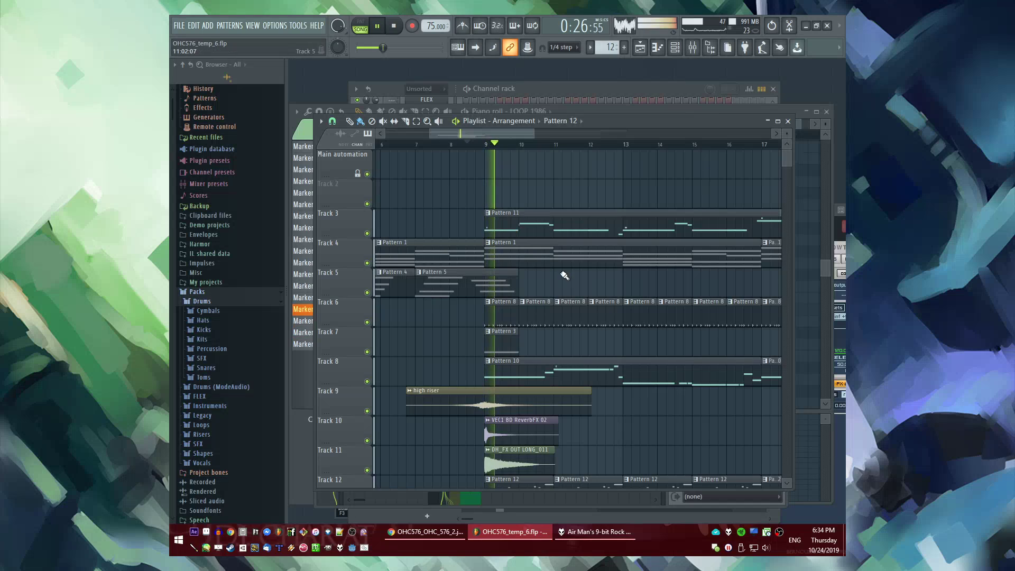
pyautogui.press('F4')
pyautogui.press('Return')
pyautogui.click(494, 198)
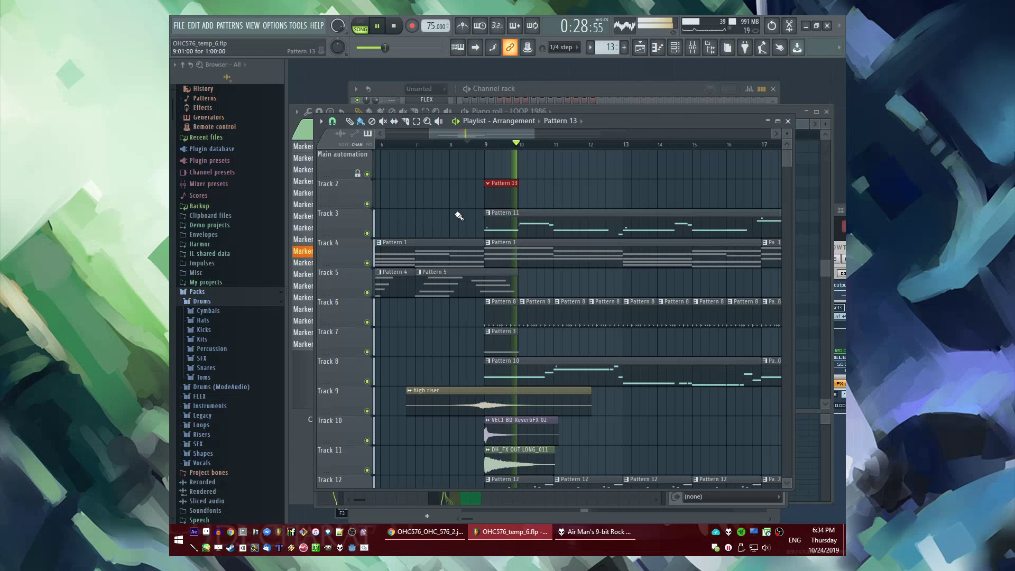
# Add a new Xpand!2 instrument channel to the project
pyautogui.scroll(2, 226, 271)
pyautogui.click(191, 65)
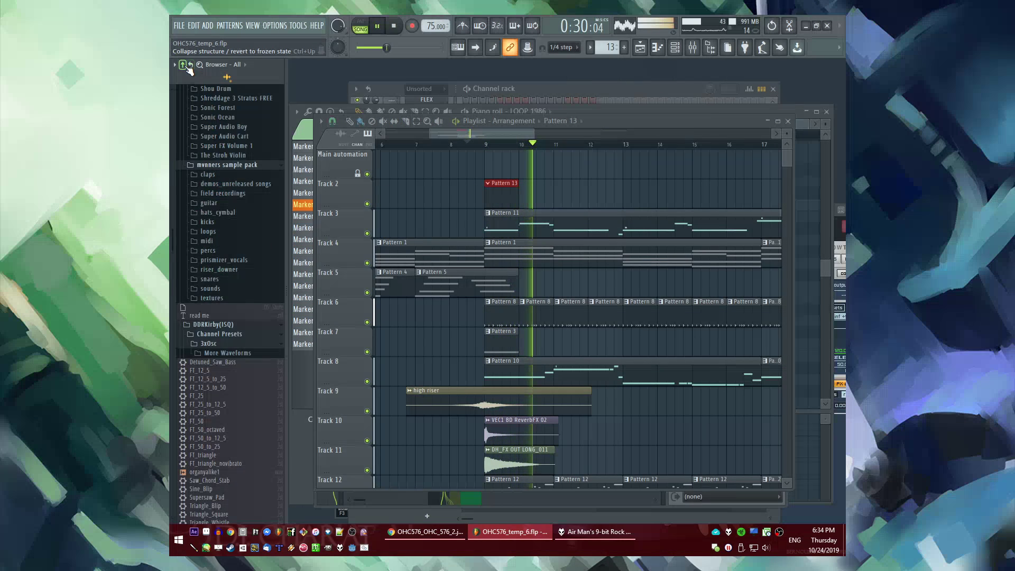
pyautogui.click(212, 25)
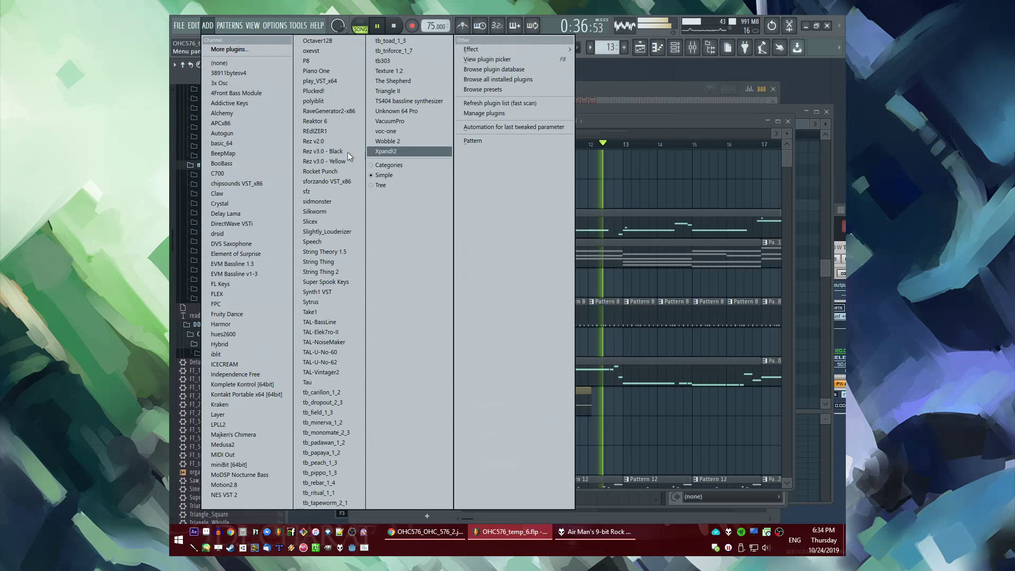
pyautogui.click(415, 155)
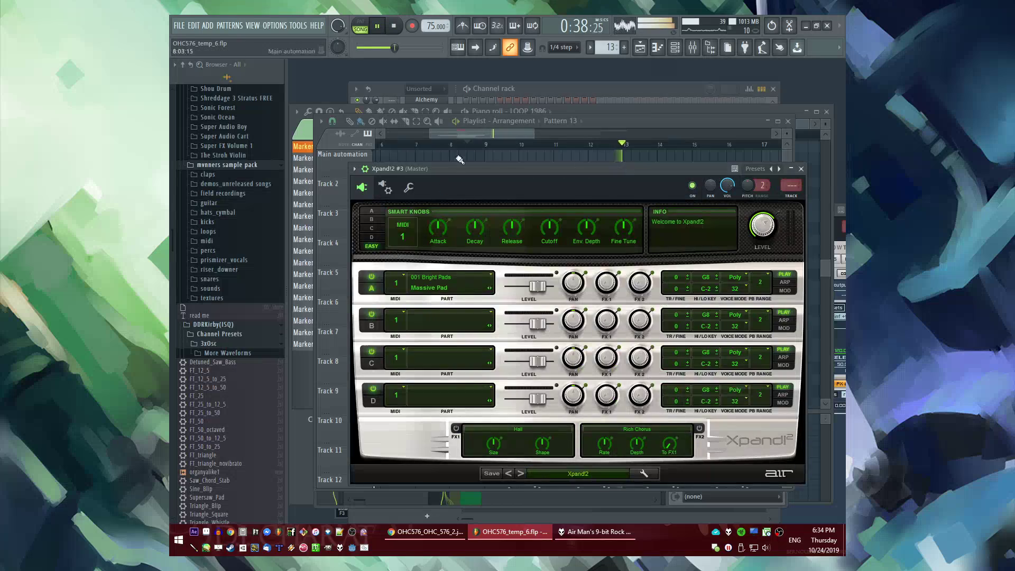
# Copy all chord notes of the Layer channel from Pattern 1 into the Xpand!2 #3 piano roll of Pattern 13
pyautogui.doubleClick(521, 251)
pyautogui.hotkey('ctrl', 'a')
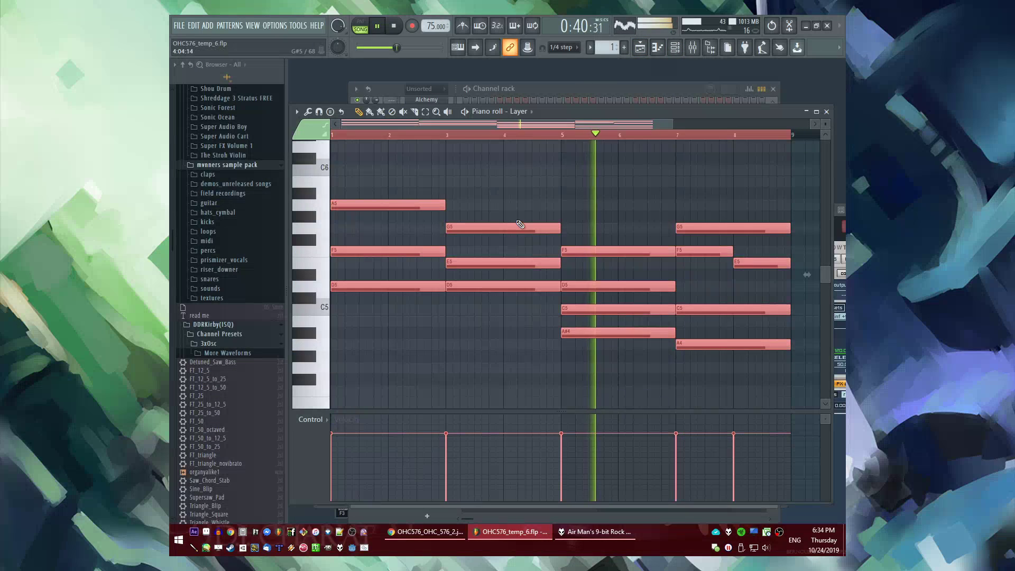
pyautogui.press('F7')
pyautogui.press('F7')
pyautogui.press('F6')
pyautogui.press('F5')
pyautogui.doubleClick(496, 187)
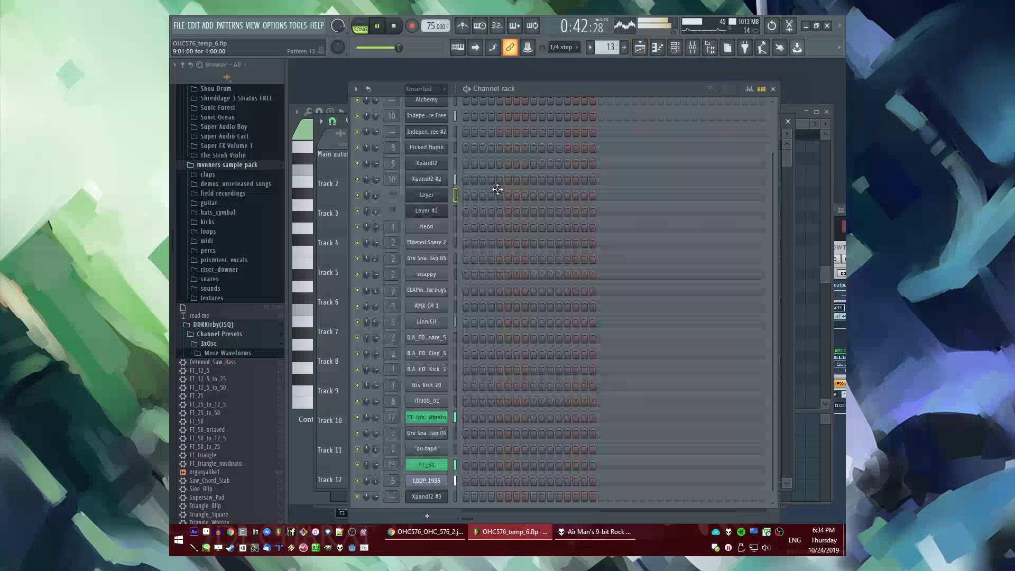
pyautogui.rightClick(449, 500)
pyautogui.click(471, 395)
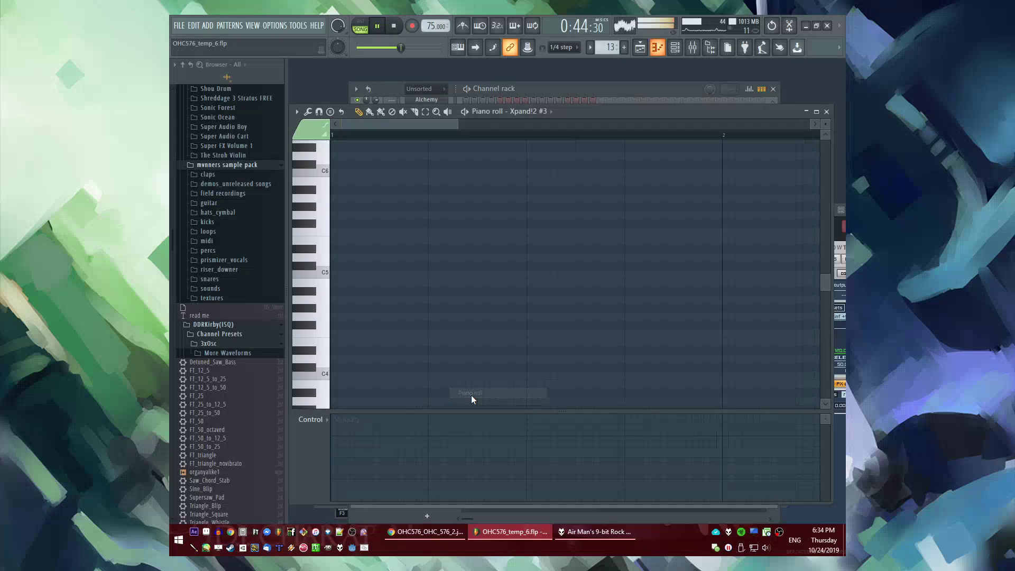
pyautogui.hotkey('ctrl', 'v')
# Audition an electric piano preset and a lo-fi xylophone Mallets preset in Xpand!2 #3 on the pasted chords
pyautogui.press('F6')
pyautogui.click(431, 496)
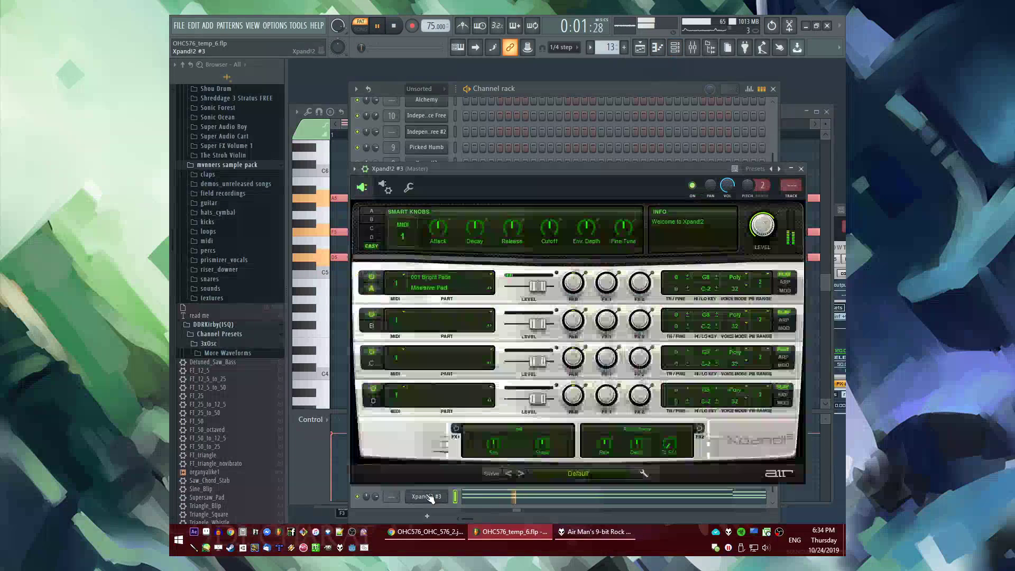
pyautogui.click(552, 474)
pyautogui.moveTo(563, 442)
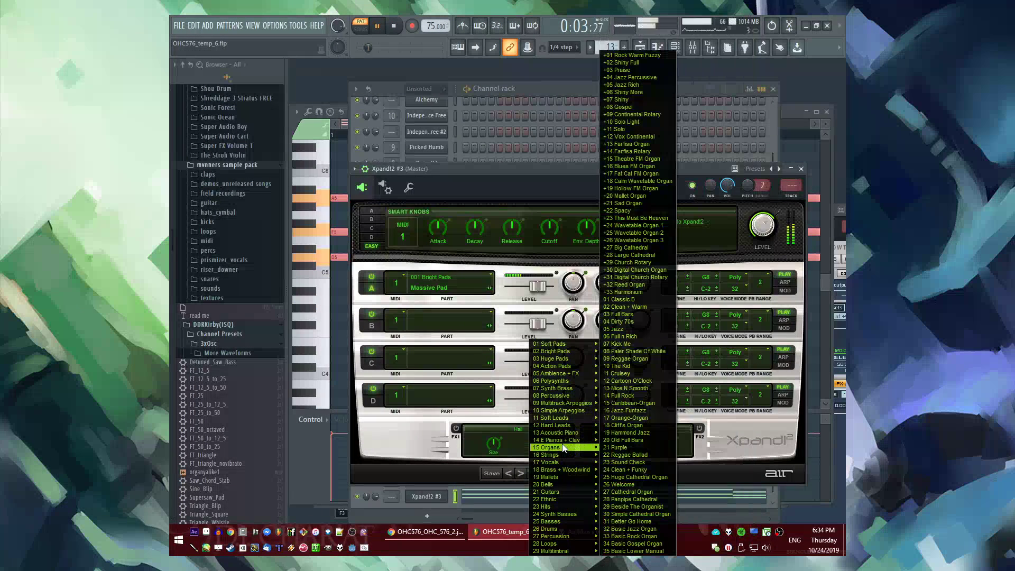
pyautogui.click(624, 436)
pyautogui.click(568, 474)
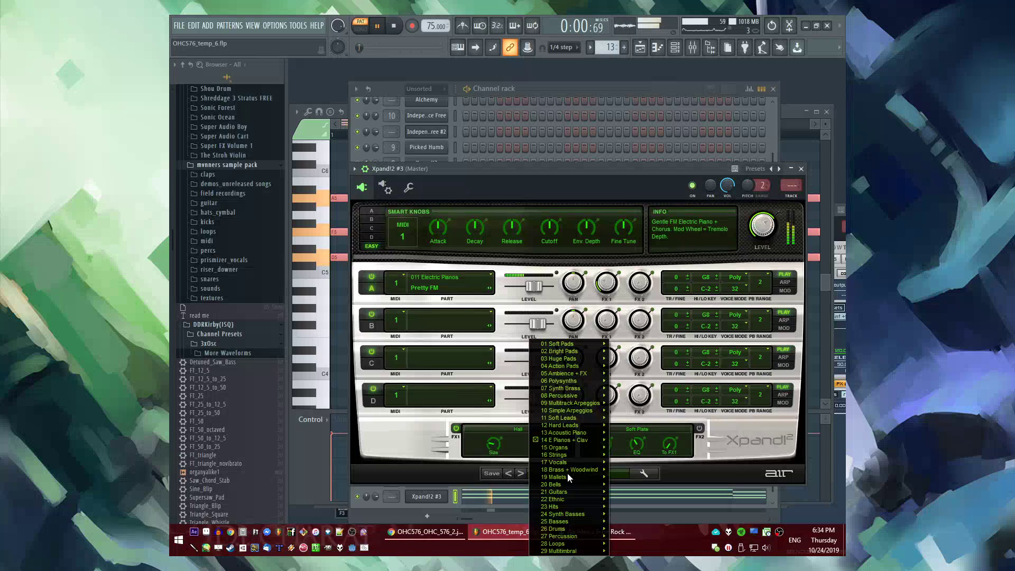
pyautogui.moveTo(569, 481)
pyautogui.click(621, 479)
pyautogui.press('space')
pyautogui.press('space')
# Try the Ethnic preset Les Andes and an orchestra hit preset from Hits in Xpand!2 #3
pyautogui.click(569, 472)
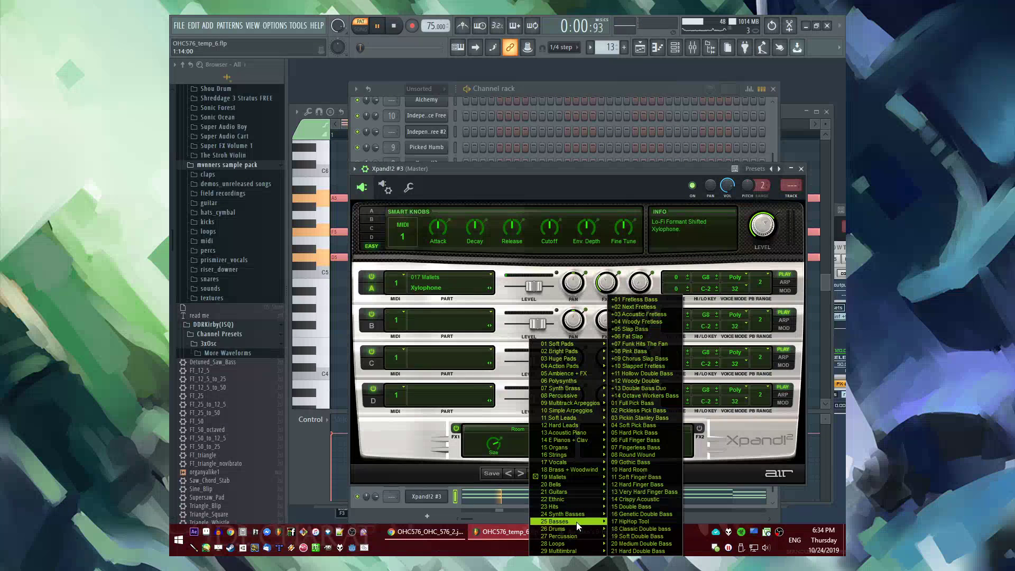
pyautogui.moveTo(575, 508)
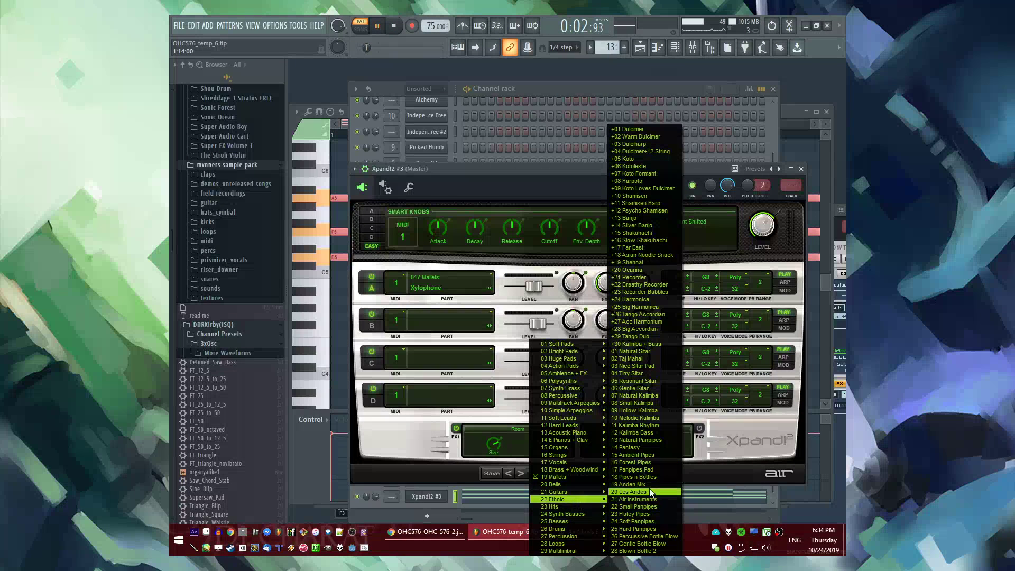
pyautogui.click(643, 493)
pyautogui.click(569, 474)
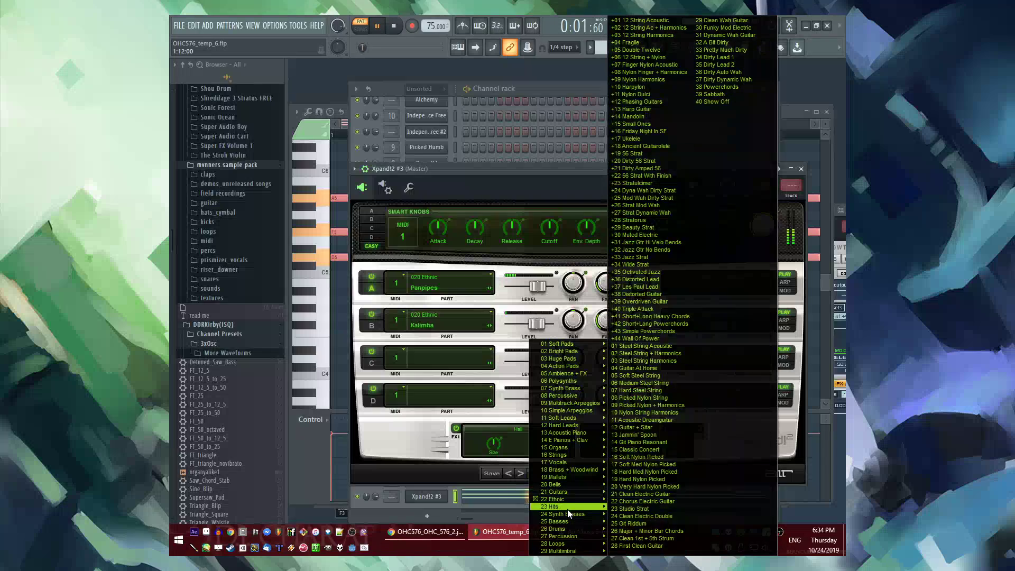
pyautogui.click(637, 501)
pyautogui.click(577, 473)
pyautogui.moveTo(582, 526)
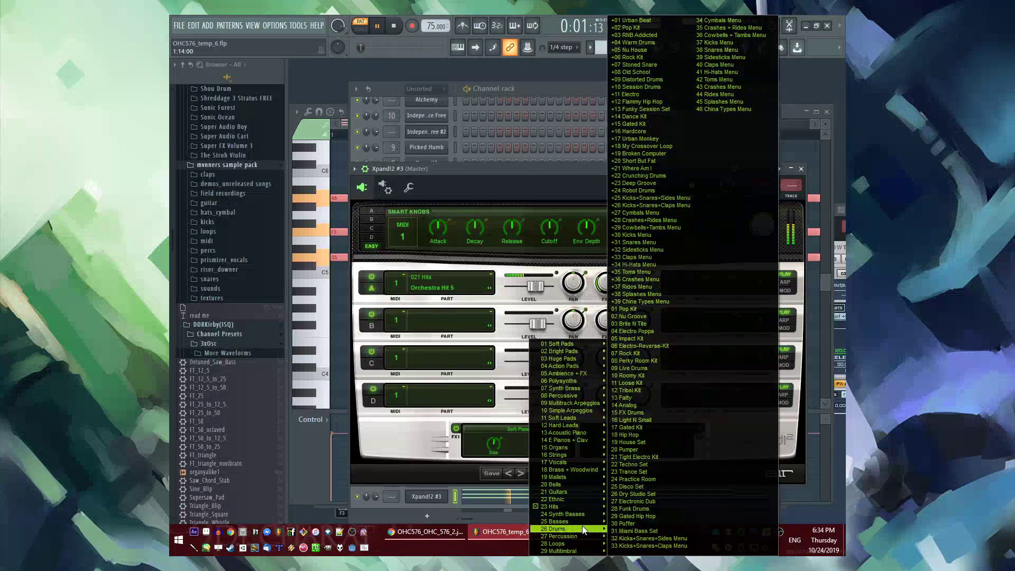
pyautogui.click(627, 517)
pyautogui.press('space')
pyautogui.press('space')
pyautogui.press('space')
# Add the FT_50 3x Osc preset from the browser's More Waveforms folder as a new channel below Xpand!2 #3
pyautogui.click(439, 82)
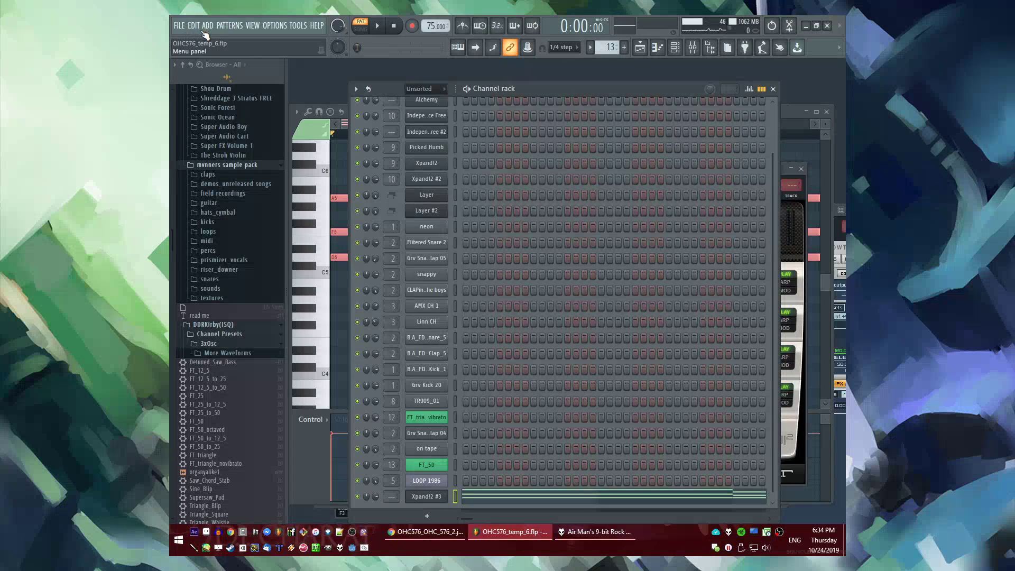
pyautogui.scroll(10, 219, 389)
pyautogui.scroll(-15, 236, 363)
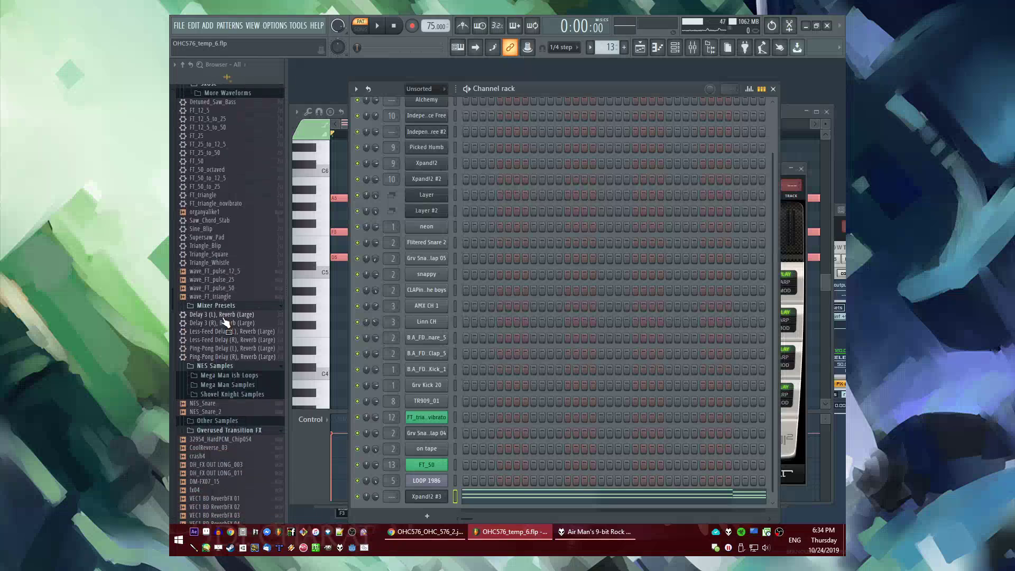
pyautogui.moveTo(202, 160); pyautogui.dragTo(437, 503)
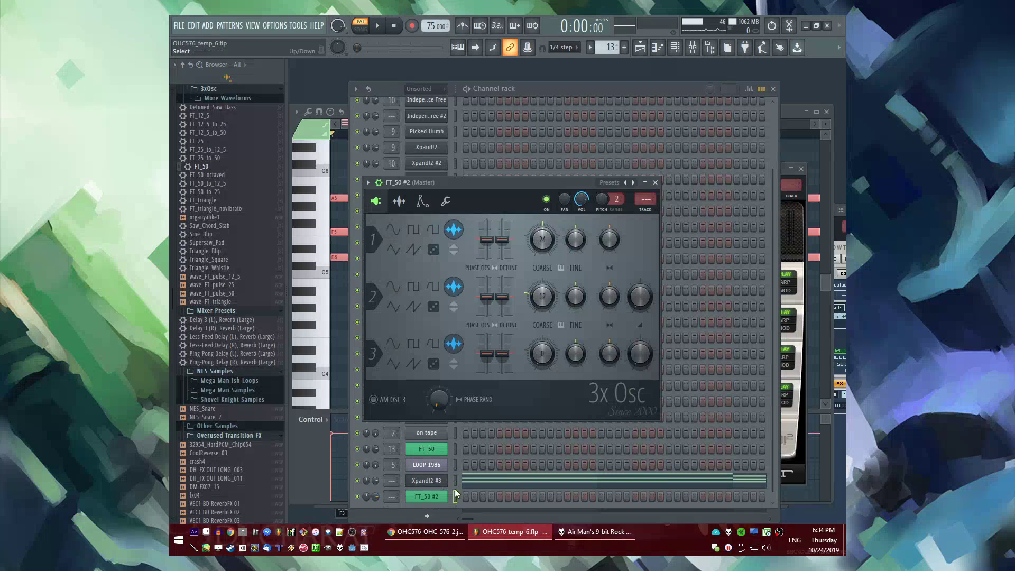
# Move the chord notes from Xpand!2 #3 to the FT_50 #2 channel and play the pattern
pyautogui.click(456, 481)
pyautogui.hotkey('ctrl', 'x')
pyautogui.click(453, 496)
pyautogui.hotkey('ctrl', 'v')
pyautogui.click(439, 497)
pyautogui.press('space')
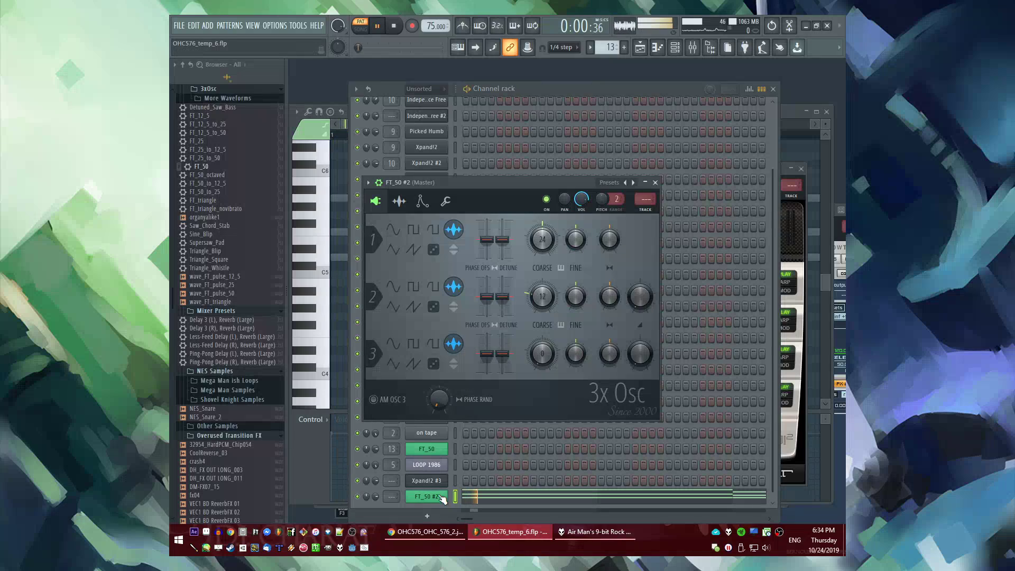
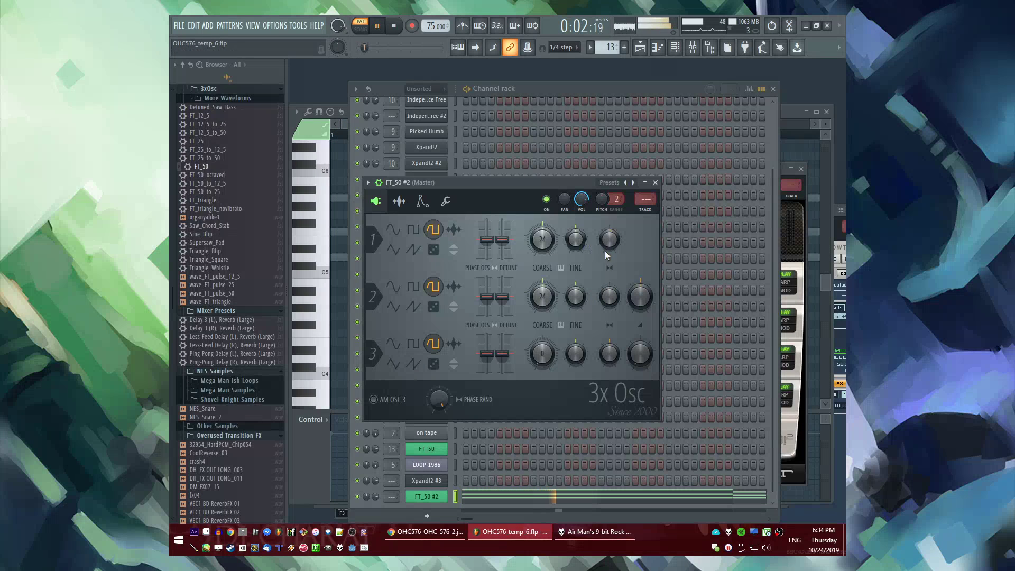
# Stereo-detune oscillator 2 of FT_50 #2 and shape its volume envelope into a pluck with low sustain and longer decay and release
pyautogui.moveTo(575, 303); pyautogui.dragTo(576, 308)
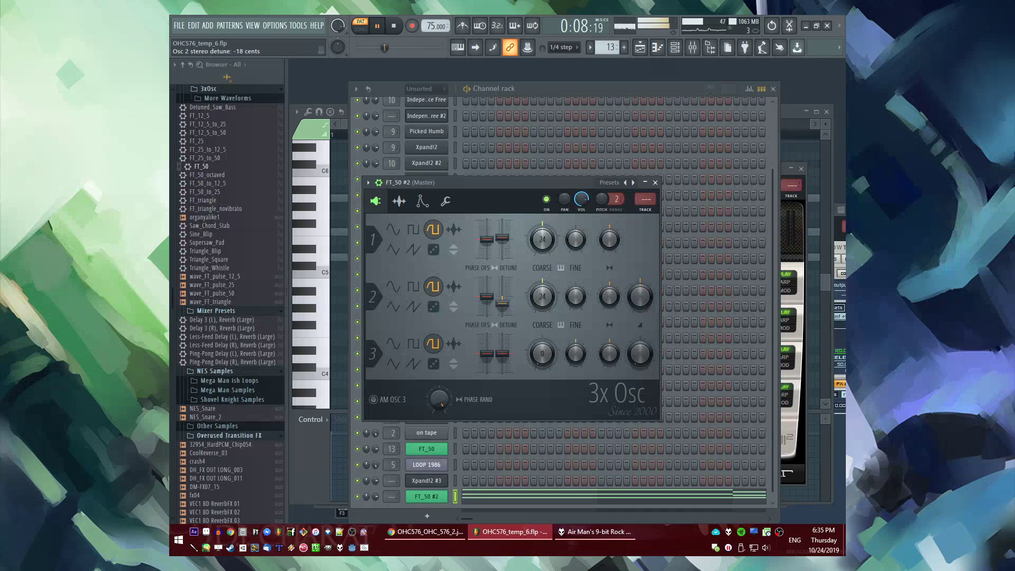
pyautogui.click(419, 200)
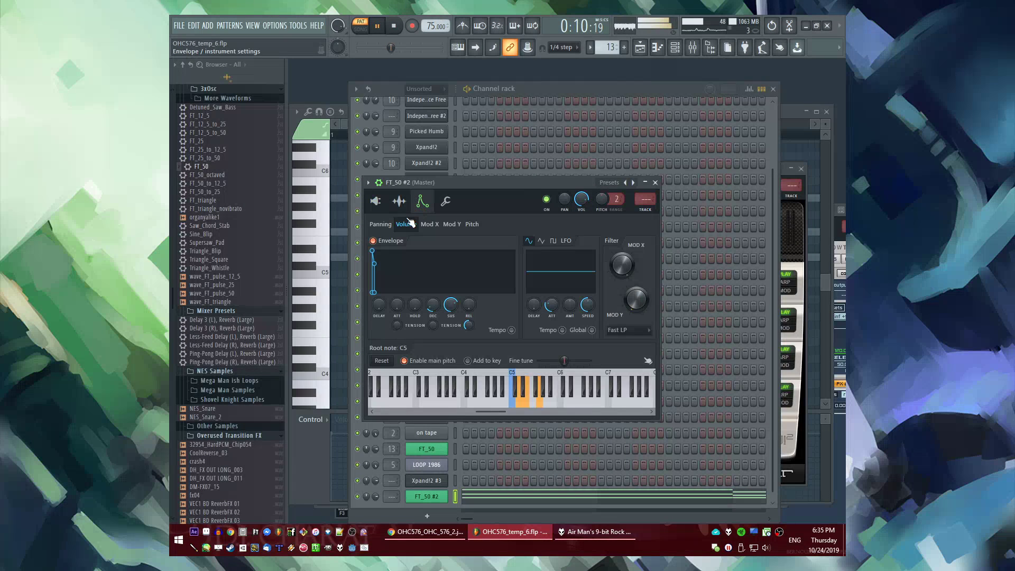
pyautogui.press('space')
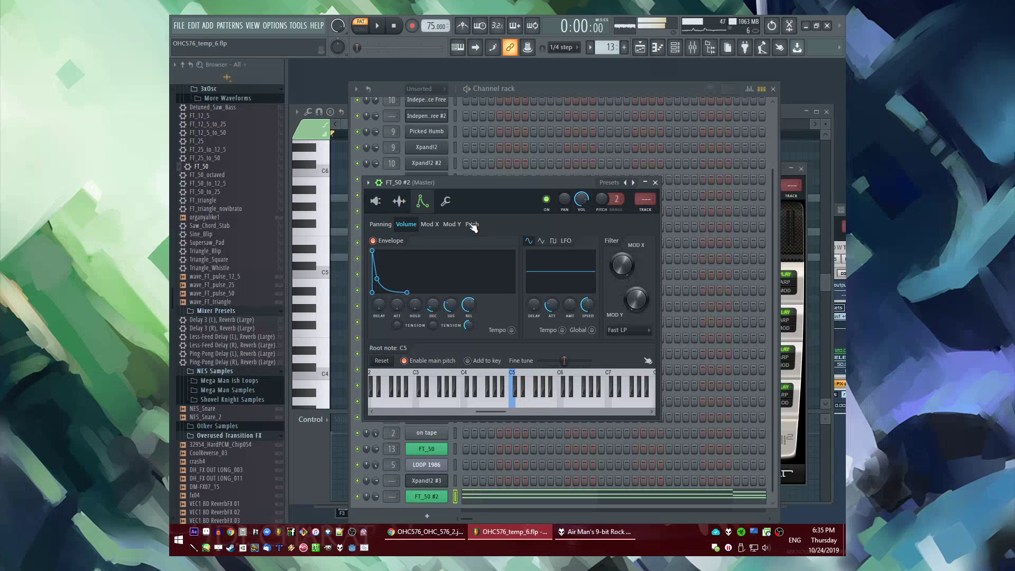
pyautogui.press('space')
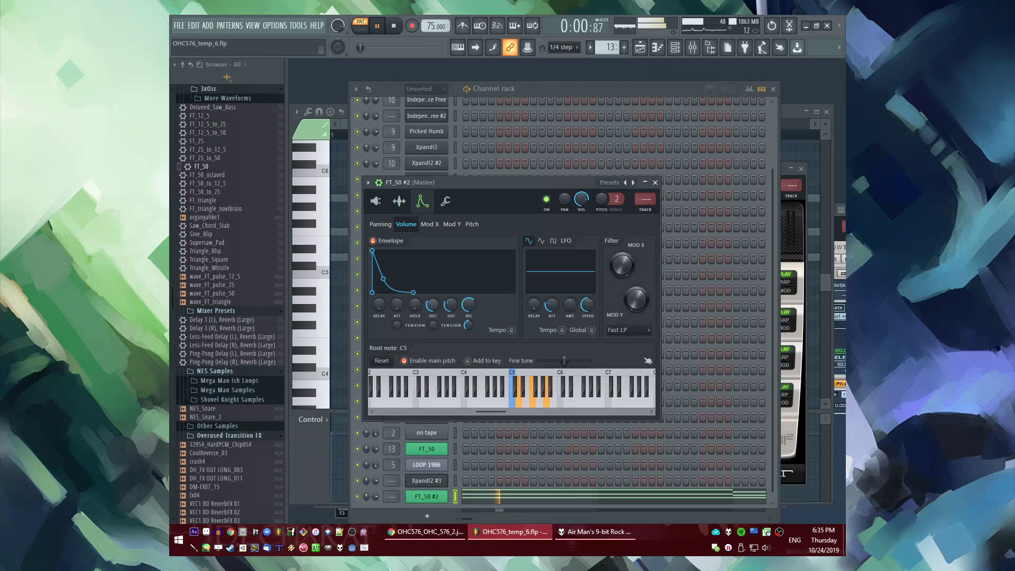
pyautogui.click(472, 225)
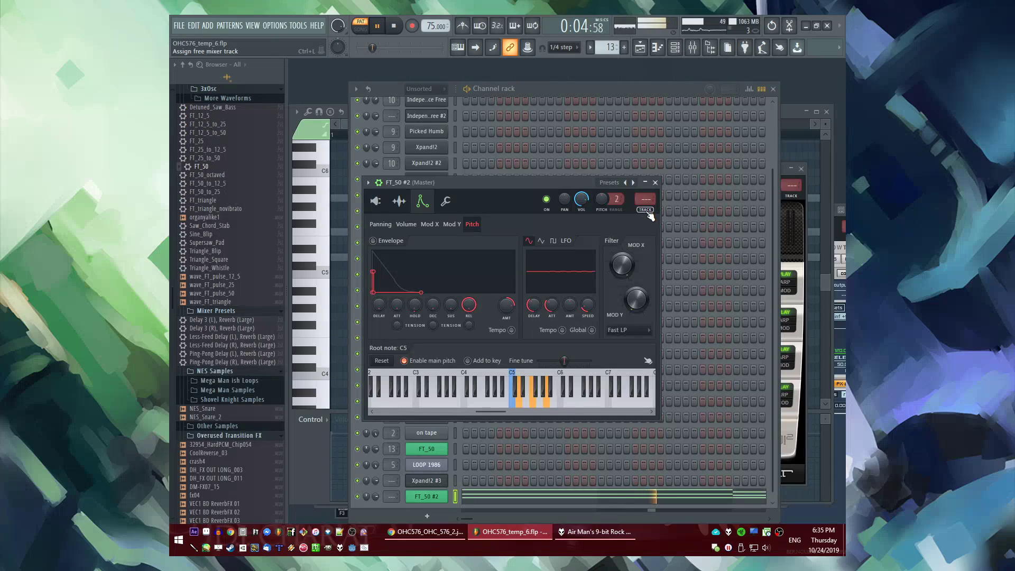
# Review the FT_50 #2 chords in the piano roll and select all of their notes
pyautogui.press('F5')
pyautogui.press('F6')
pyautogui.click(502, 498)
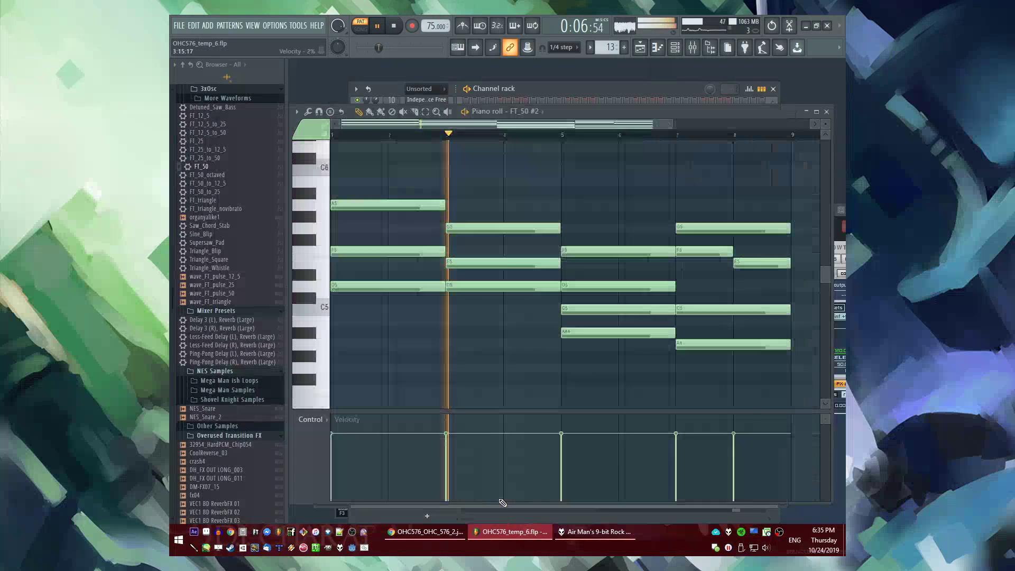
pyautogui.hotkey('ctrl', 'a')
pyautogui.press('F6')
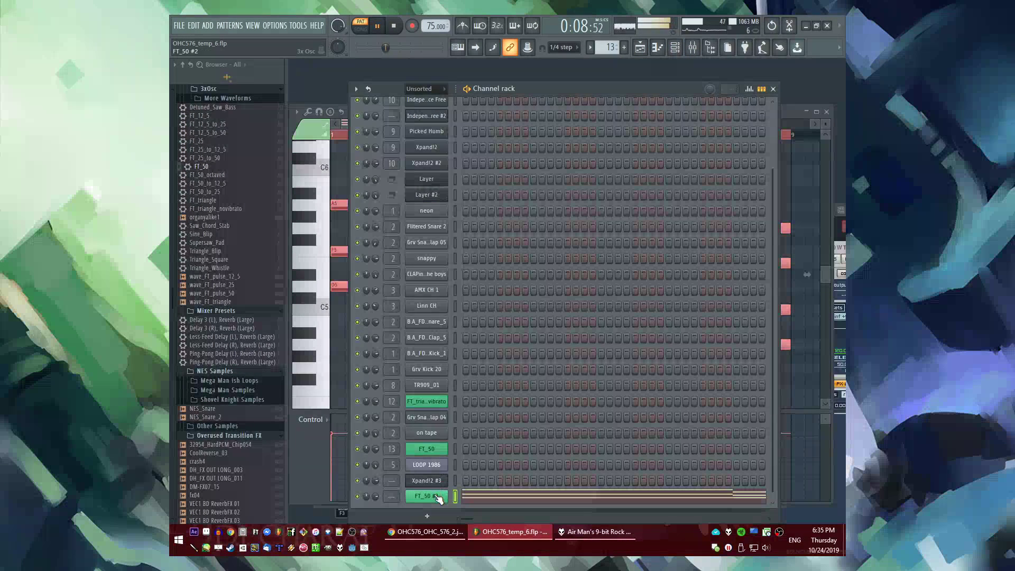
# Set FT_50 #2 oscillators 1 and 2 to triangle waves, lower oscillator 1 by 12 semitones, and adjust oscillator 3's coarse pitch with about 12% mix level
pyautogui.click(437, 497)
pyautogui.click(376, 201)
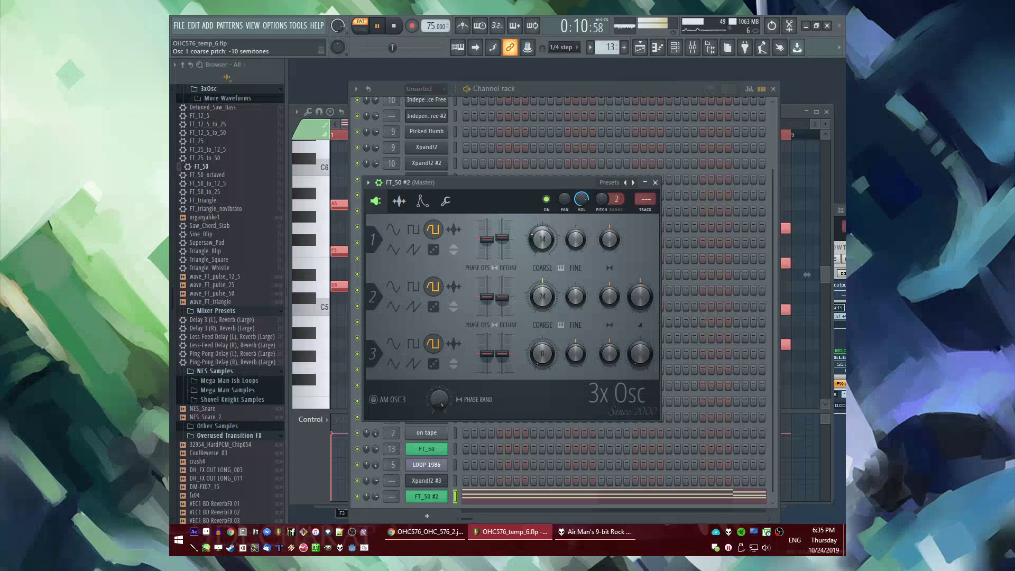
pyautogui.press('space')
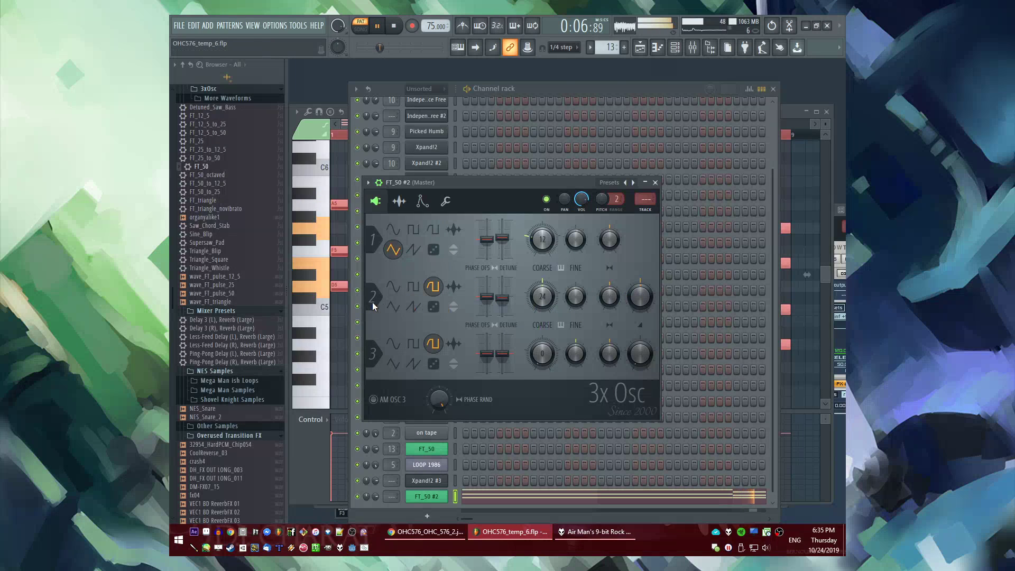
pyautogui.click(393, 307)
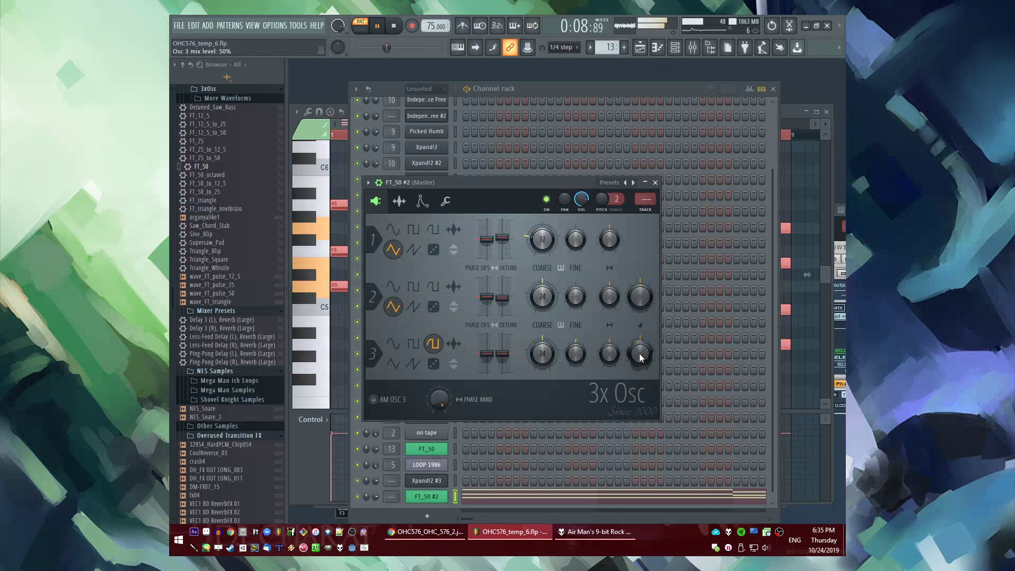
pyautogui.moveTo(639, 353); pyautogui.dragTo(639, 338)
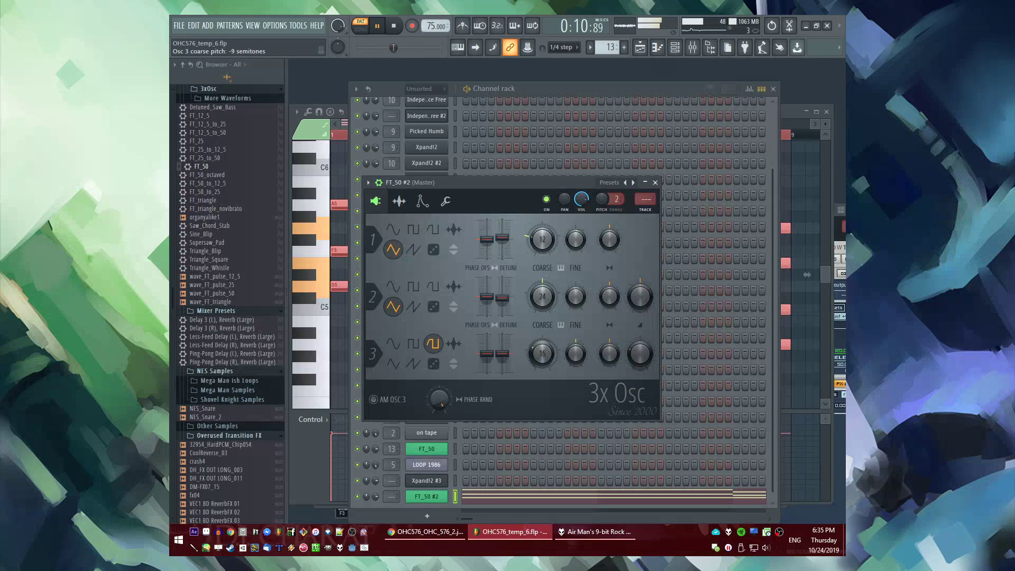
pyautogui.keyDown('alt'); pyautogui.click(546, 362); pyautogui.keyUp('alt')
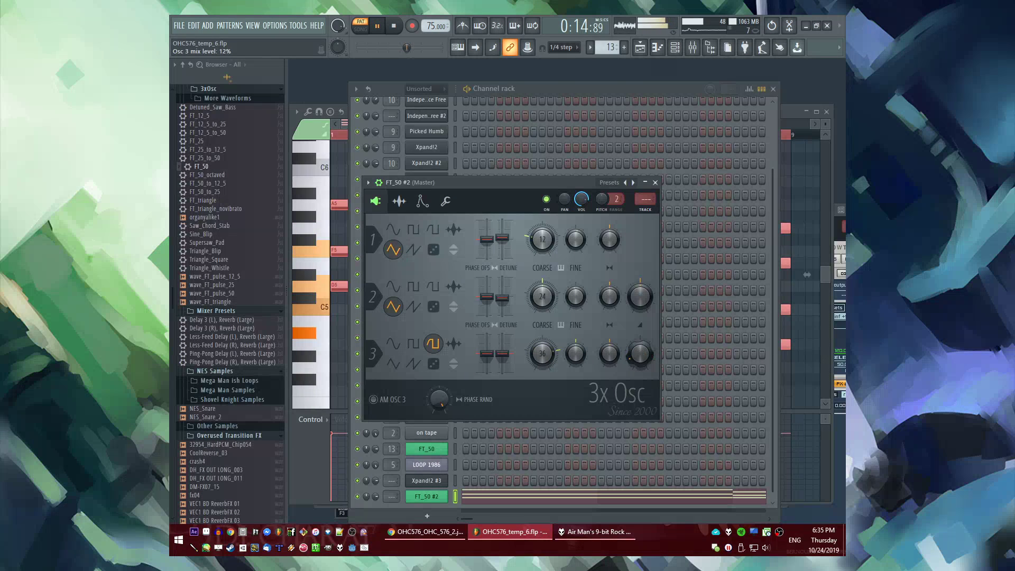
# Lengthen the decay of the FT_50 #2 volume envelope and route the channel to mixer track 10, Xpand!2 #2
pyautogui.click(423, 202)
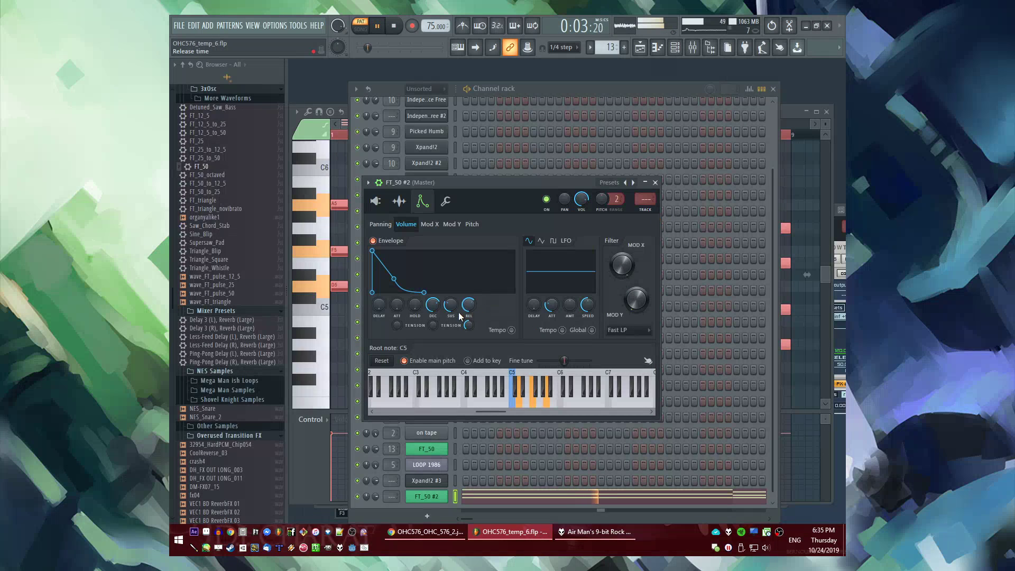
pyautogui.press('F9')
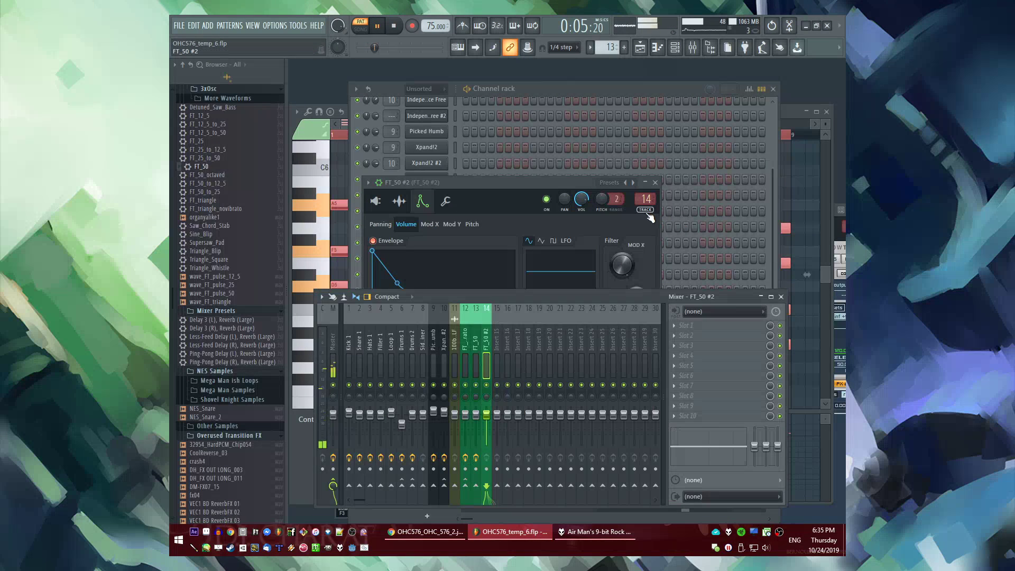
pyautogui.moveTo(645, 200); pyautogui.dragTo(645, 183)
pyautogui.press('space')
pyautogui.press('space')
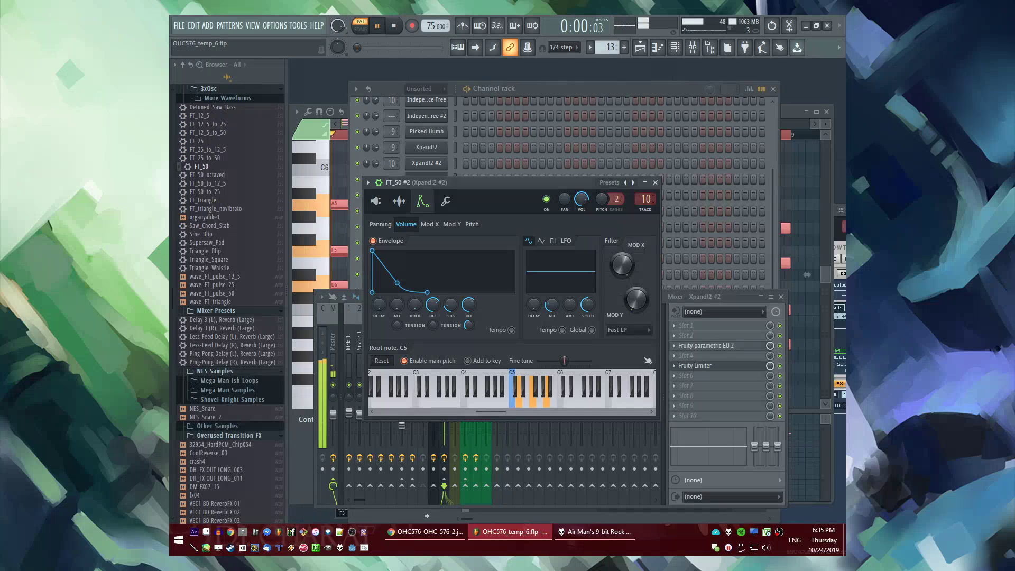
# Play the song in the playlist from just before bar 9 to hear Pattern 13 in context
pyautogui.press('F9')
pyautogui.press('F5')
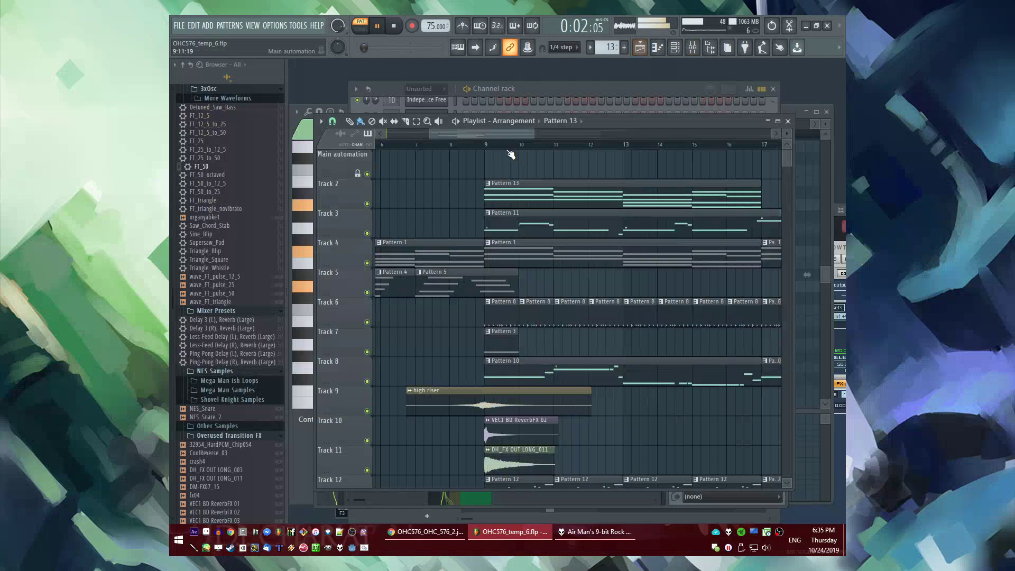
pyautogui.click(479, 145)
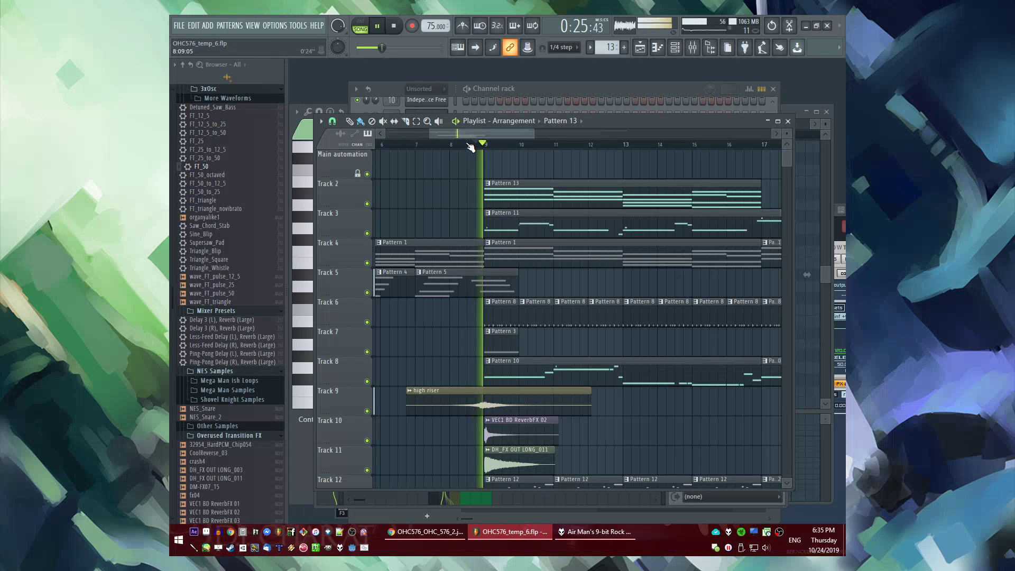
# Replay the arrangement from bar 7 and again from just past bar 8 to hear the lead-in to Pattern 13
pyautogui.moveTo(465, 145); pyautogui.dragTo(417, 147)
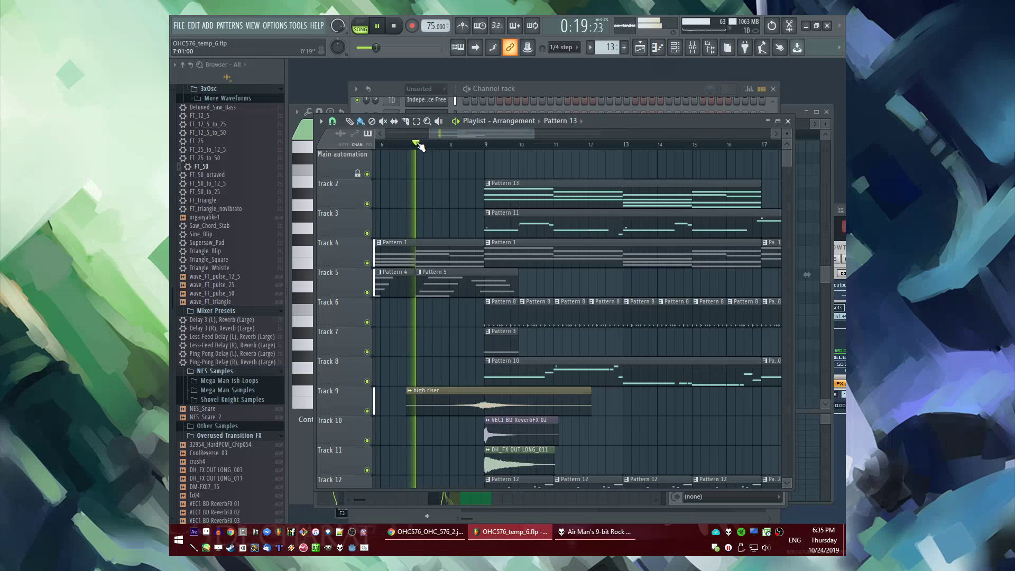
pyautogui.click(464, 145)
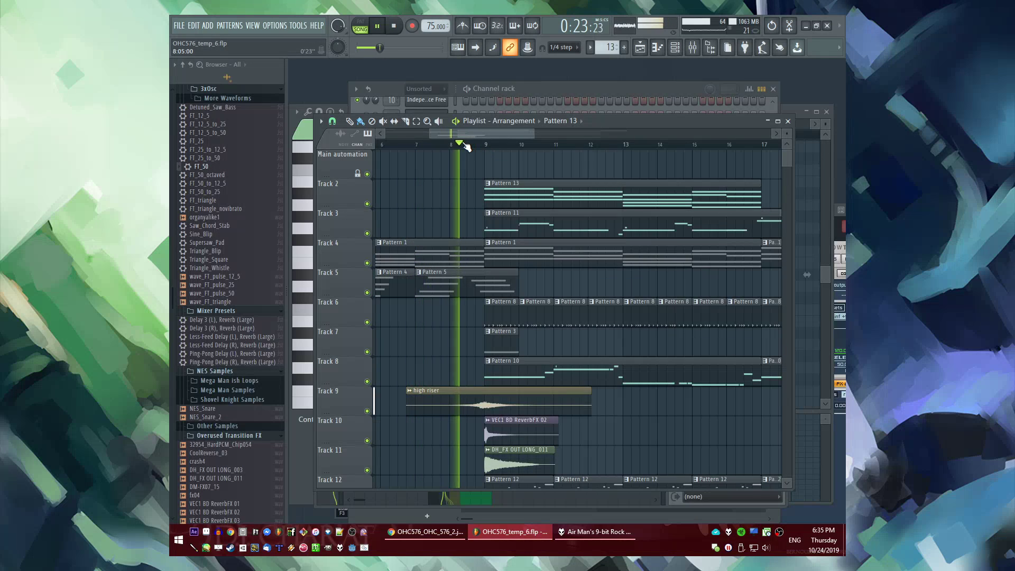
pyautogui.press('space')
# Lower the system volume, play the song from bar 1, and inspect the Picked Humb and Xpand!2 #2 mixer tracks, including Xpand!2 #2's parametric EQ
pyautogui.moveTo(465, 134); pyautogui.dragTo(236, 149)
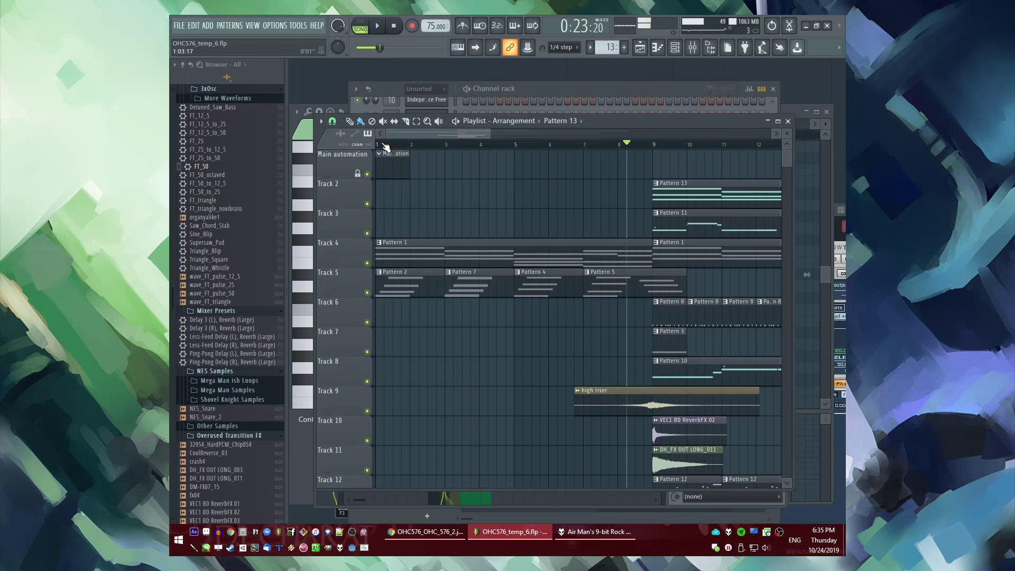
pyautogui.press('XF86AudioLowerVolume')
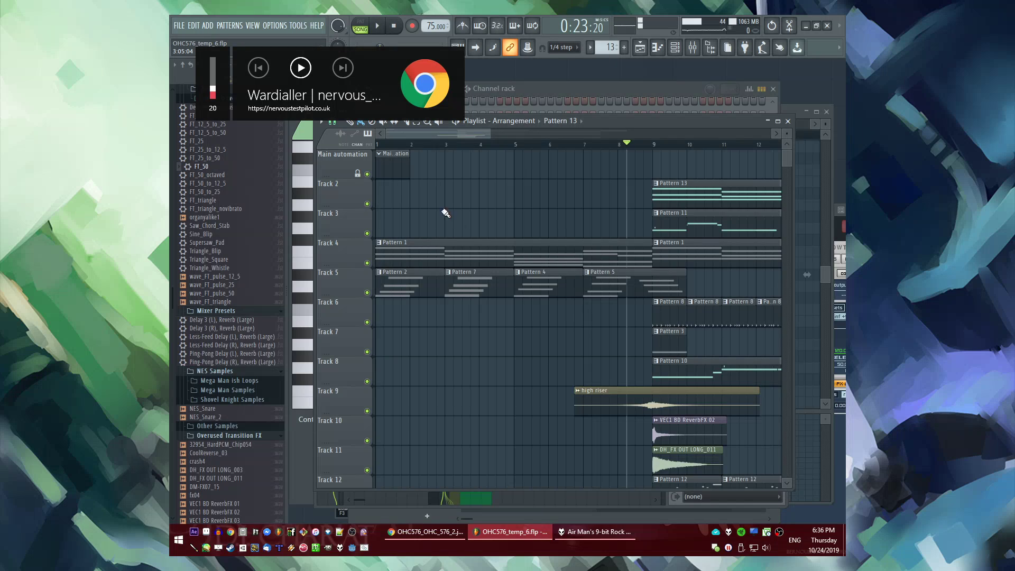
pyautogui.click(379, 145)
pyautogui.press('space')
pyautogui.press('F9')
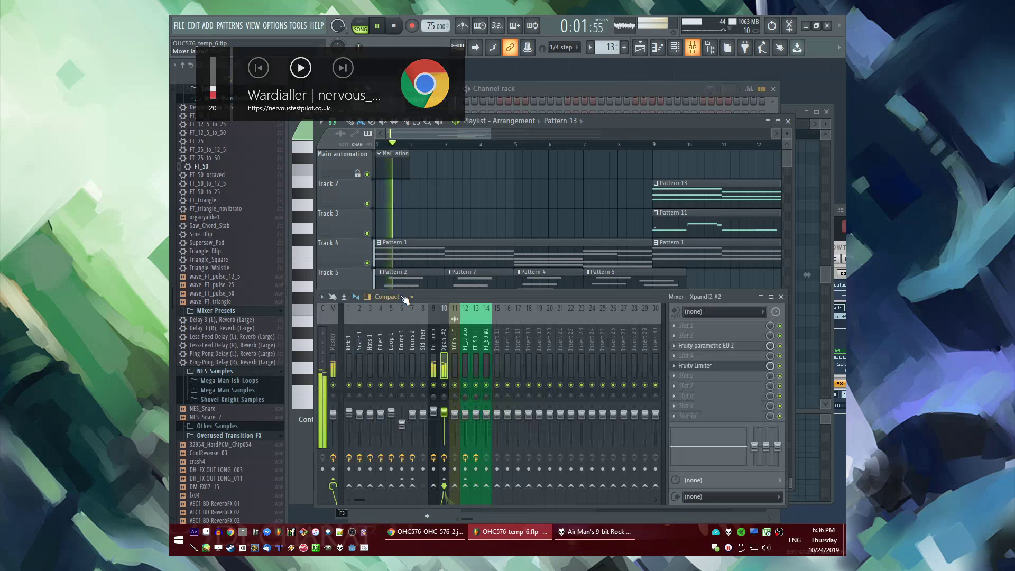
pyautogui.click(433, 403)
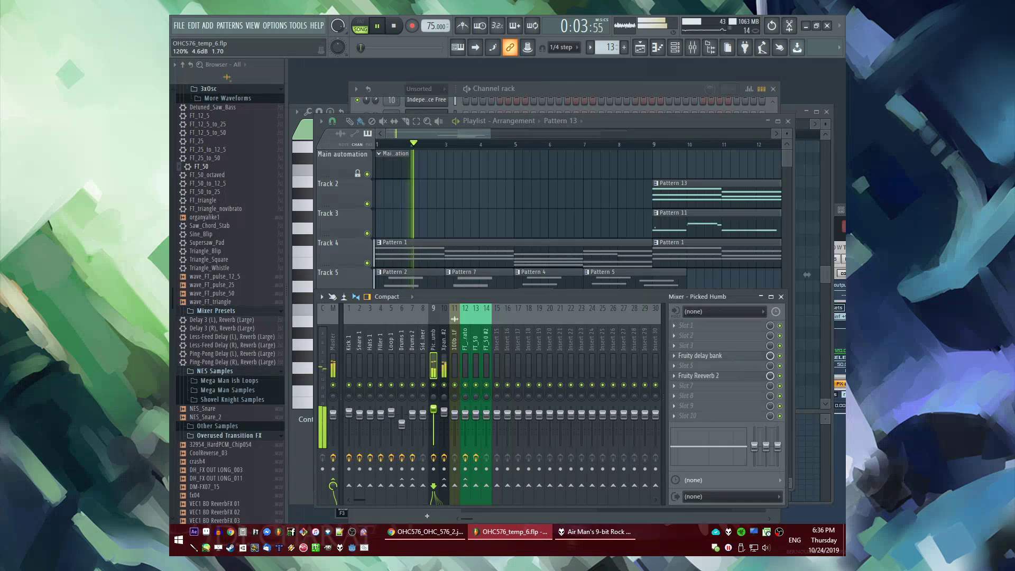
pyautogui.click(444, 402)
pyautogui.click(722, 347)
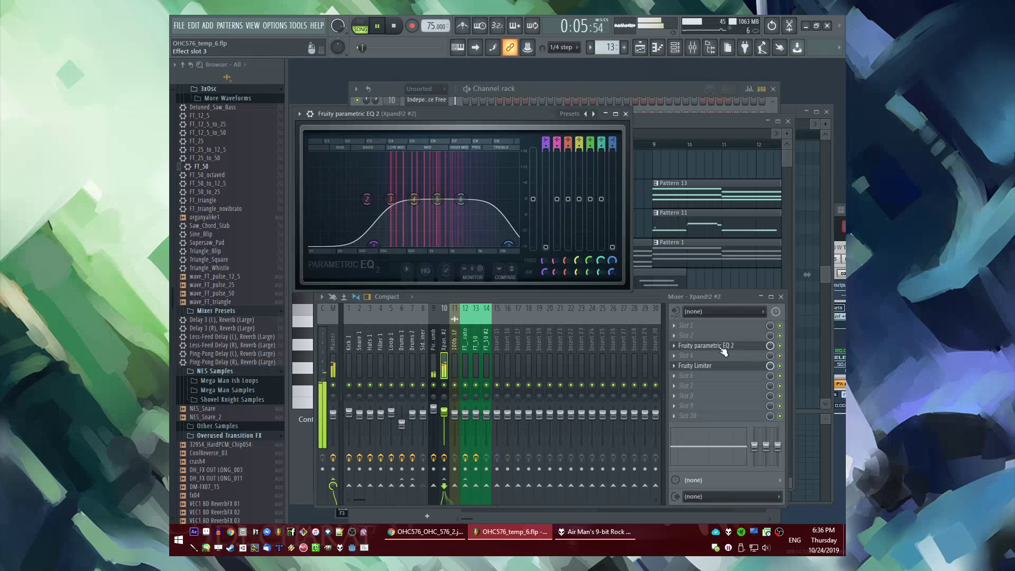
pyautogui.click(676, 278)
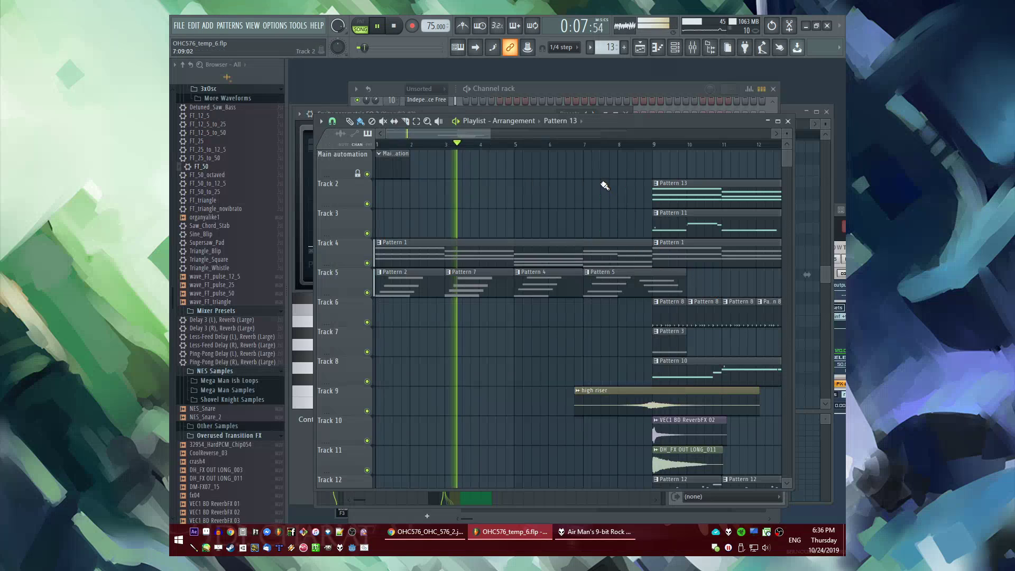
# Skip playback forward past bar 7 to just before bar 9 and listen to the Pattern 13 section
pyautogui.click(590, 147)
pyautogui.click(627, 148)
pyautogui.click(648, 148)
pyautogui.moveTo(428, 134); pyautogui.dragTo(469, 146)
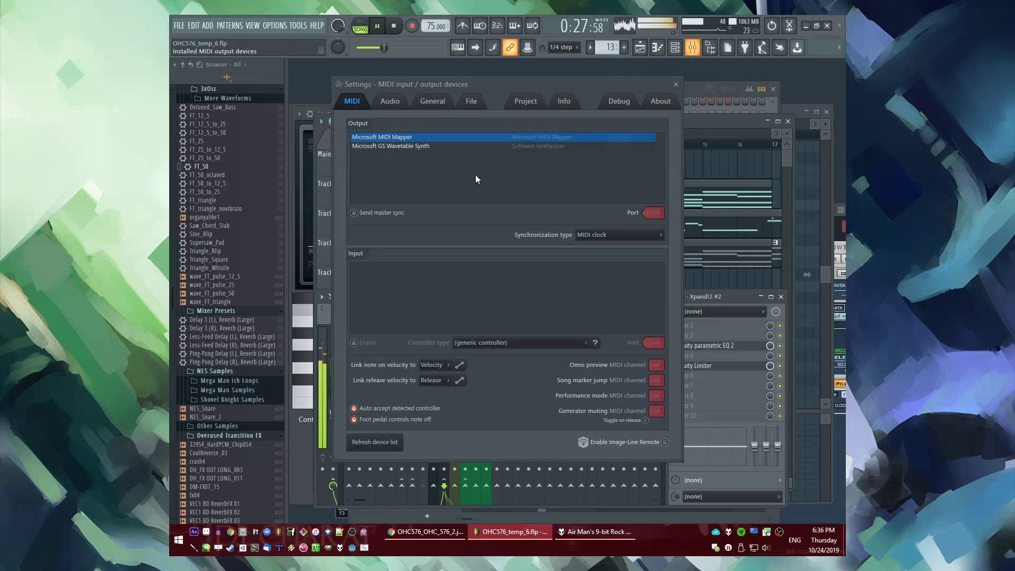
# Open the FT_50 #2 channel, play only its pattern, and route the channel to free mixer track 15
pyautogui.press('F6')
pyautogui.press('F6')
pyautogui.press('F6')
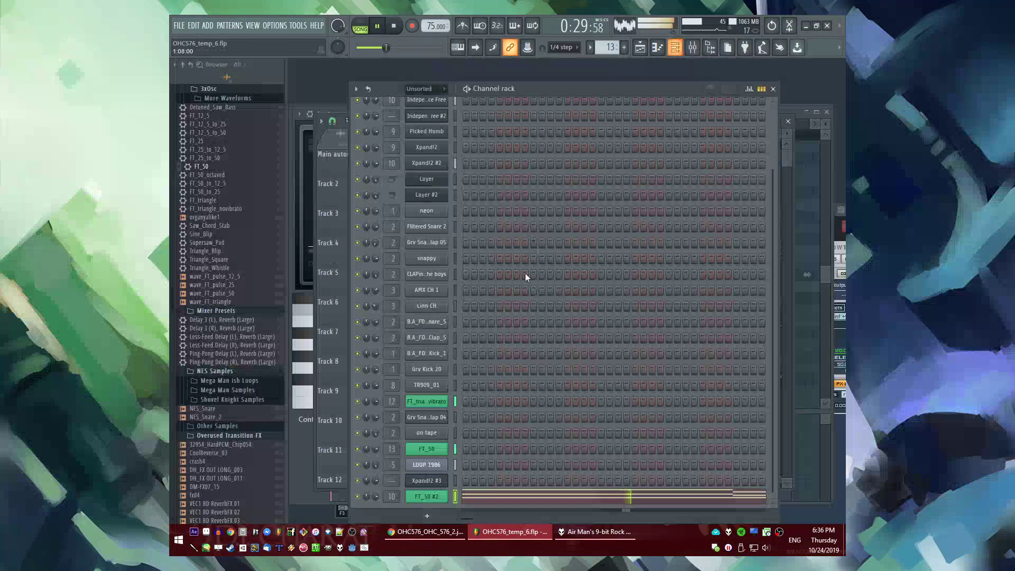
pyautogui.click(428, 497)
pyautogui.press('l')
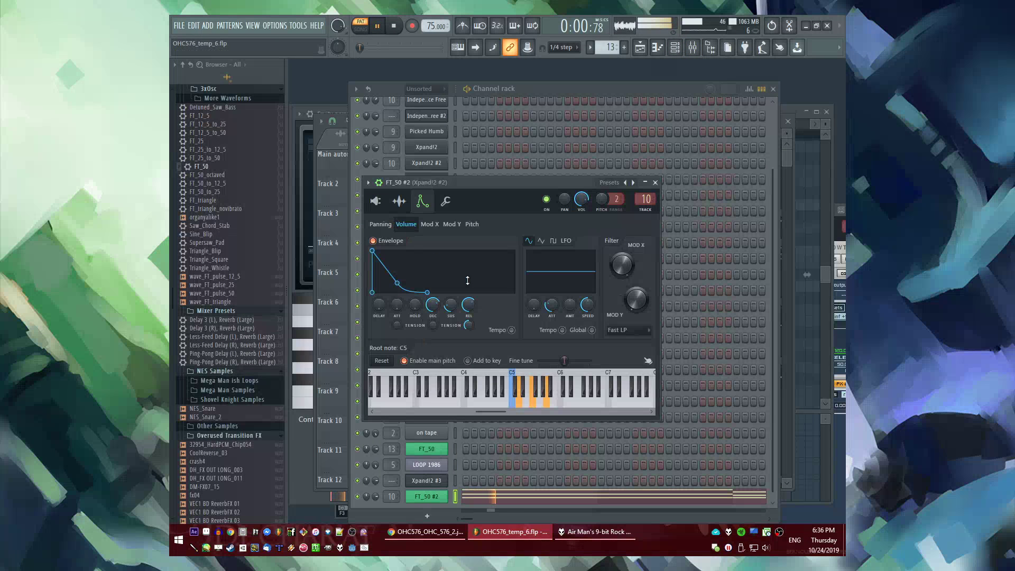
pyautogui.click(647, 211)
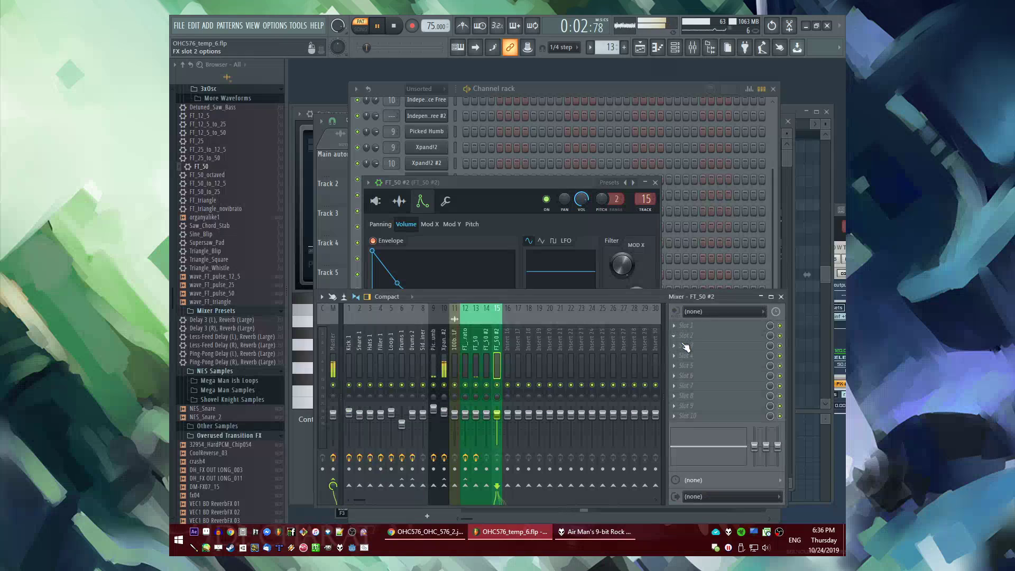
# Add Fruity parametric EQ 2 in slot 3 of the FT_50 #2 mixer track and roll off its lowest and highest frequencies with bands 1 and 7
pyautogui.click(686, 346)
pyautogui.click(568, 378)
pyautogui.moveTo(517, 235); pyautogui.dragTo(526, 273)
pyautogui.moveTo(371, 227); pyautogui.dragTo(422, 271)
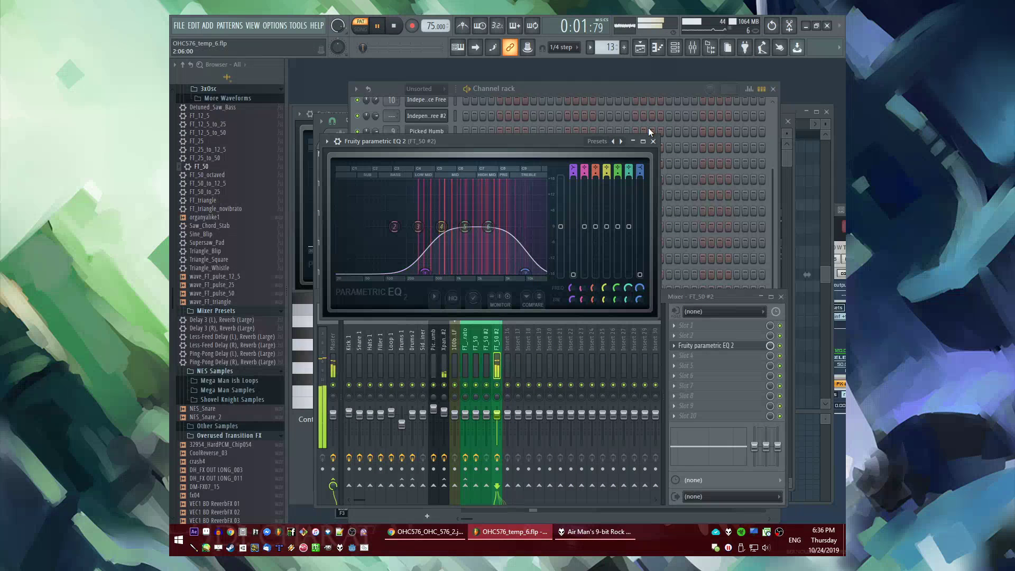
pyautogui.click(654, 142)
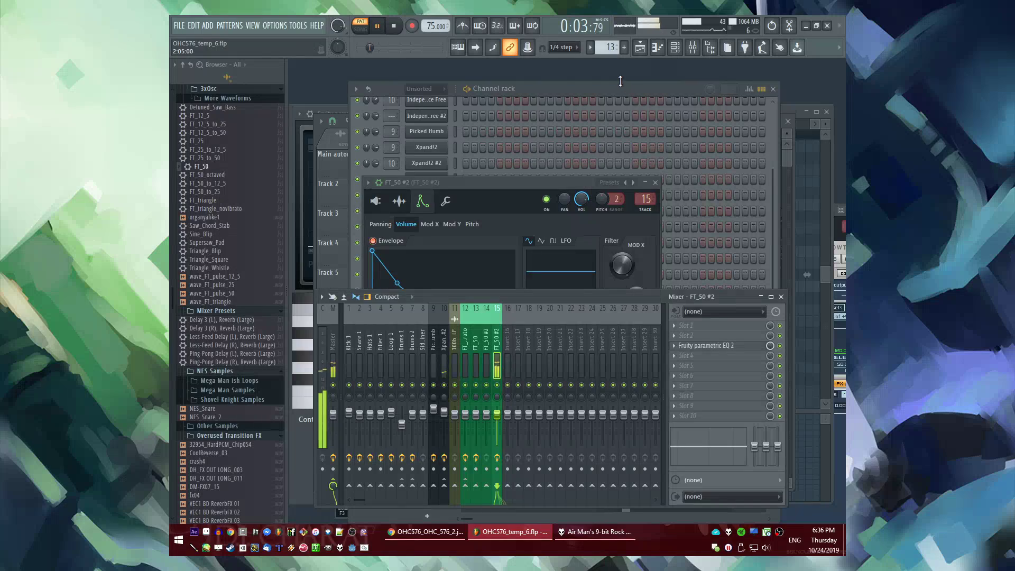
# Load the wave_FT_triangle sample as the custom waveform for all three FT_50 #2 oscillators and set oscillator 3's coarse pitch to +0 semitones
pyautogui.click(617, 85)
pyautogui.click(427, 496)
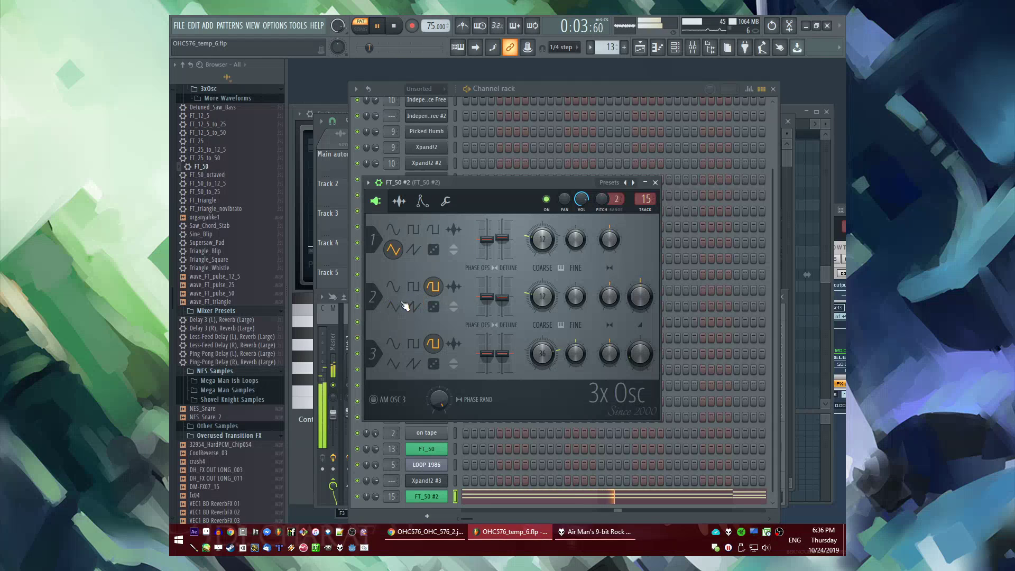
pyautogui.click(413, 287)
pyautogui.click(410, 207)
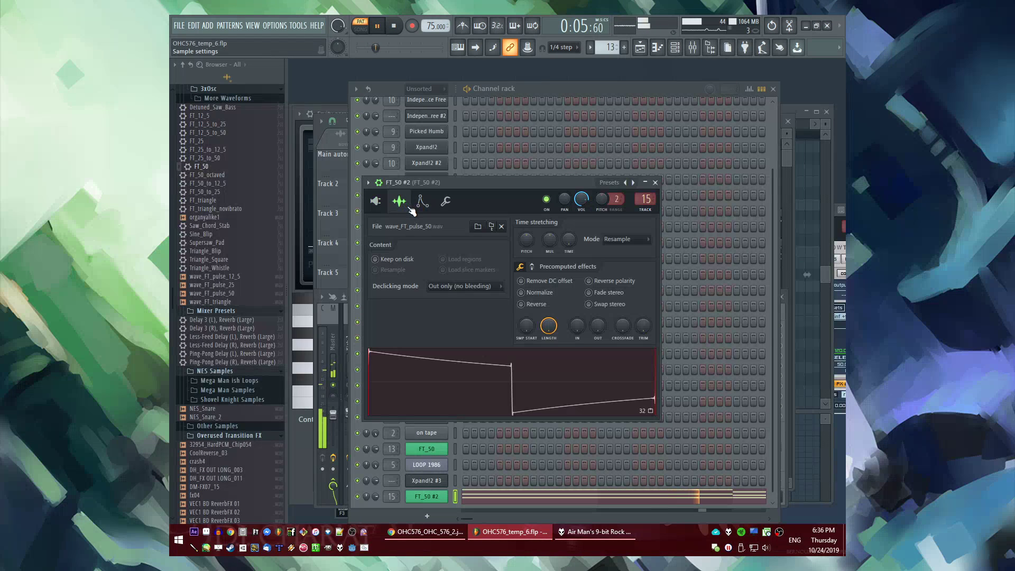
pyautogui.click(377, 204)
pyautogui.click(427, 204)
pyautogui.click(377, 204)
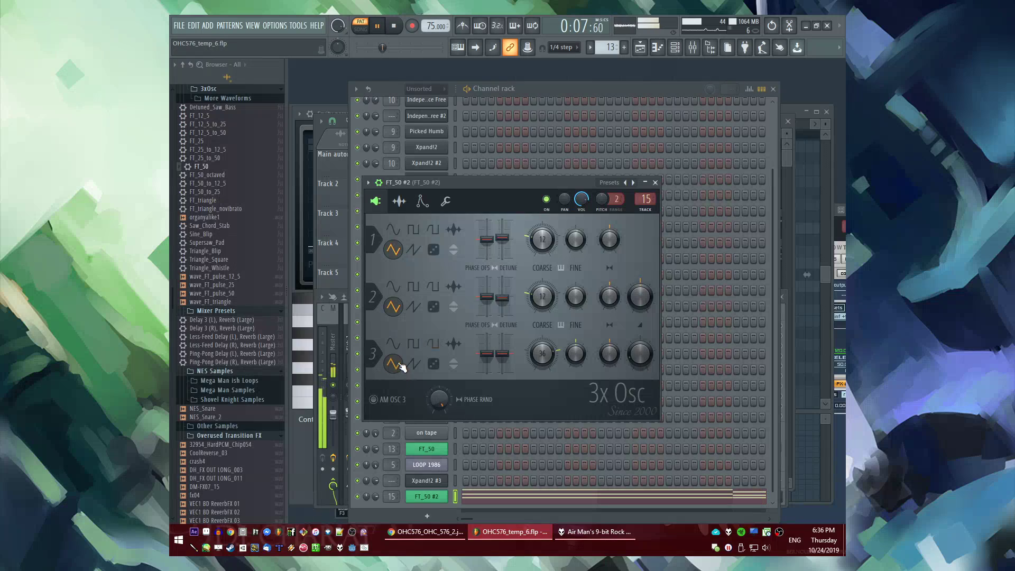
pyautogui.moveTo(221, 303); pyautogui.dragTo(454, 344)
pyautogui.click(453, 287)
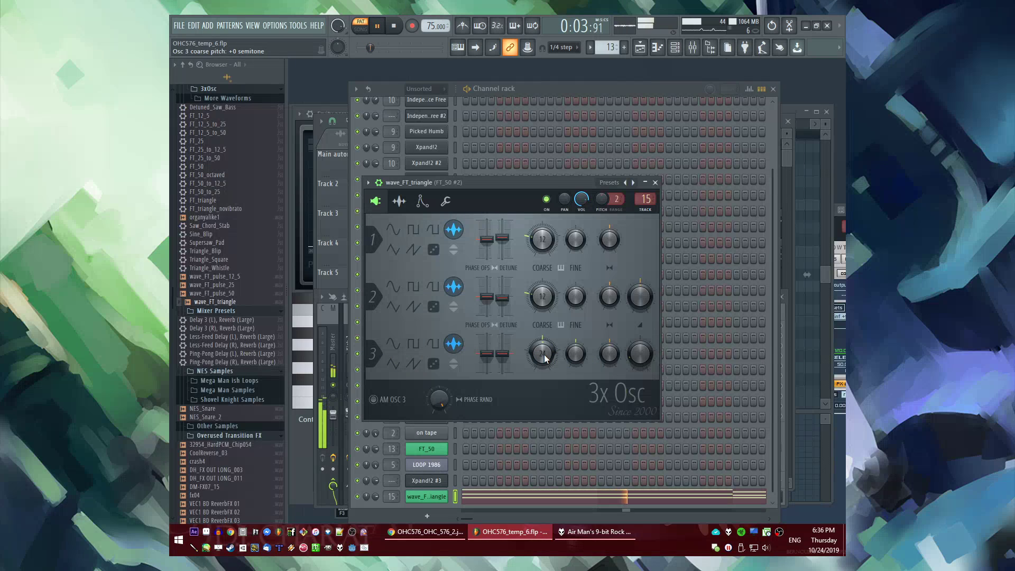
# Play the song in the playlist from bar 9 to hear the triangle-wave chords with the full arrangement
pyautogui.press('F5')
pyautogui.click(497, 146)
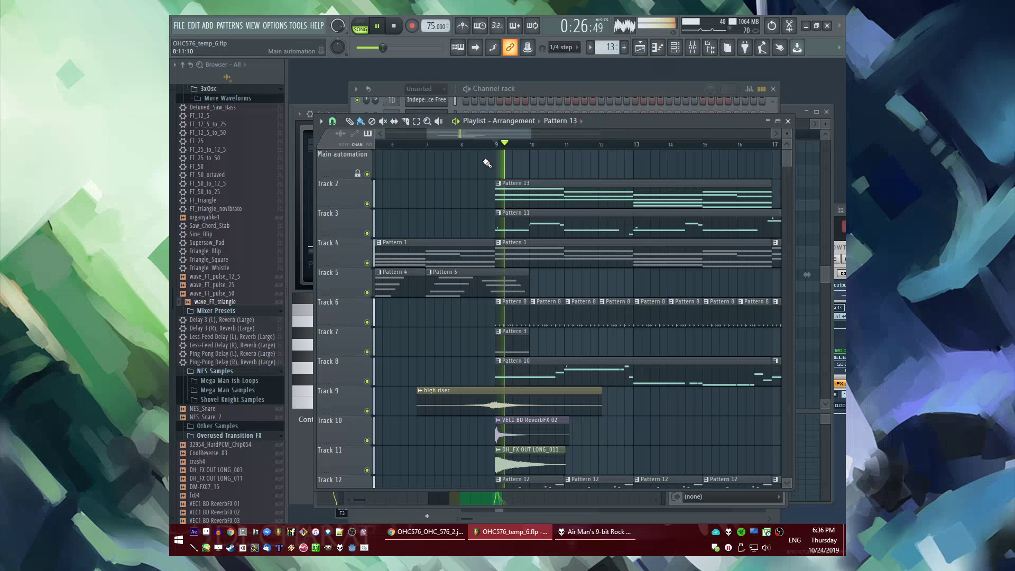
pyautogui.scroll(-4, 587, 217)
pyautogui.scroll(3, 516, 162)
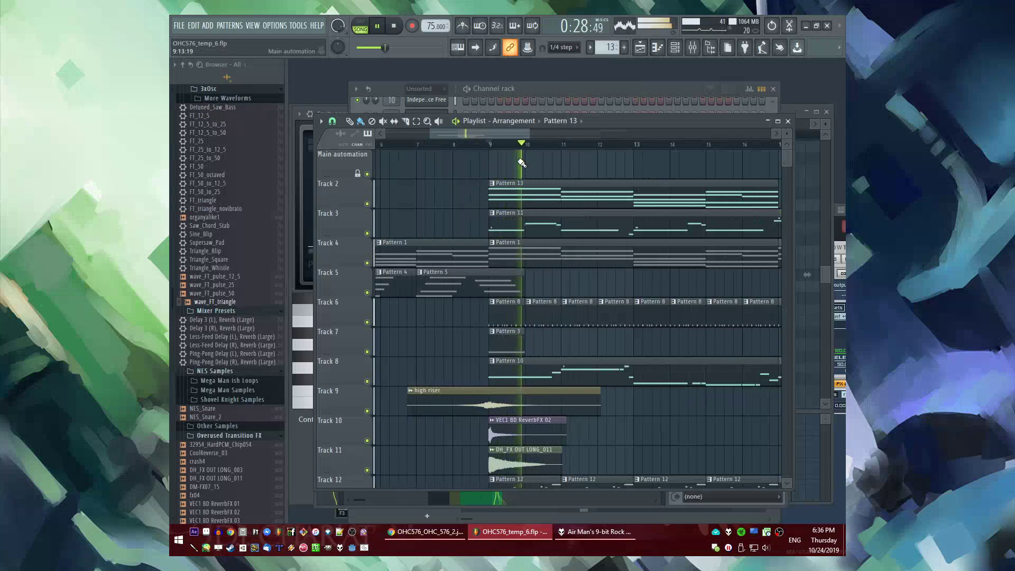
# Add Fruity Limiter in slot 5 of the FT_50 #2 mixer track and sidechain the Sidechainer track to it
pyautogui.press('F9')
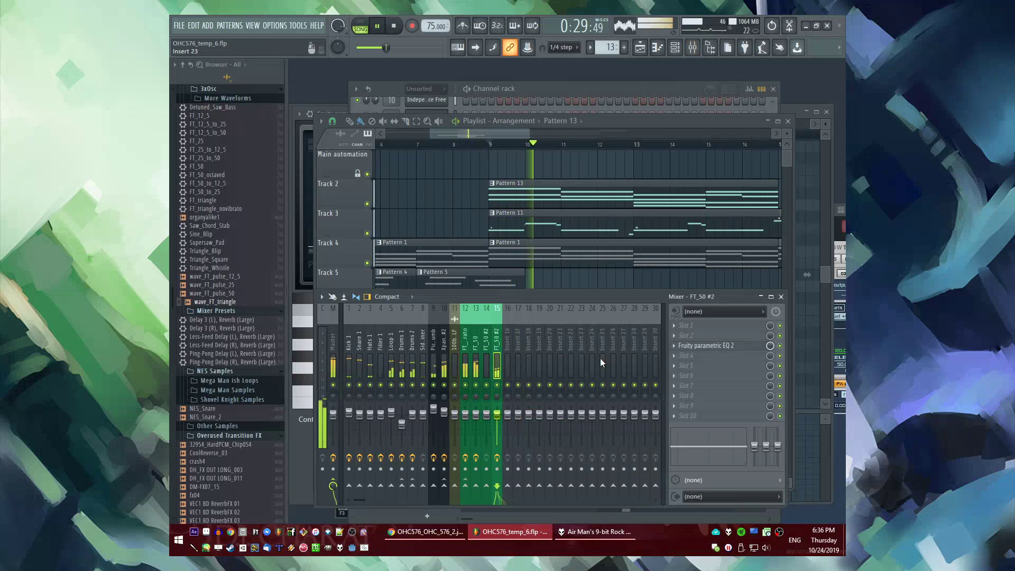
pyautogui.click(674, 365)
pyautogui.click(419, 369)
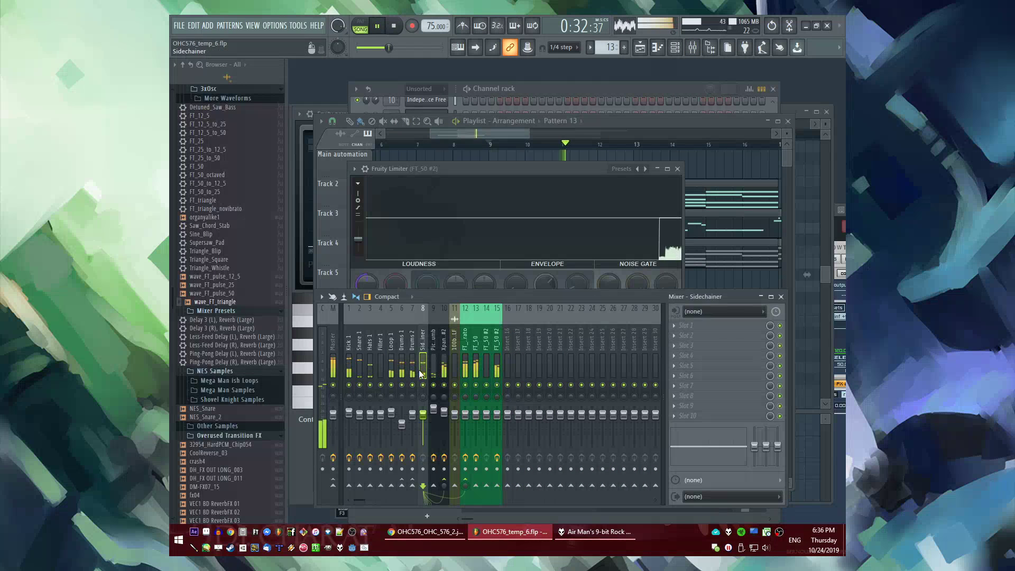
pyautogui.rightClick(496, 485)
pyautogui.click(512, 497)
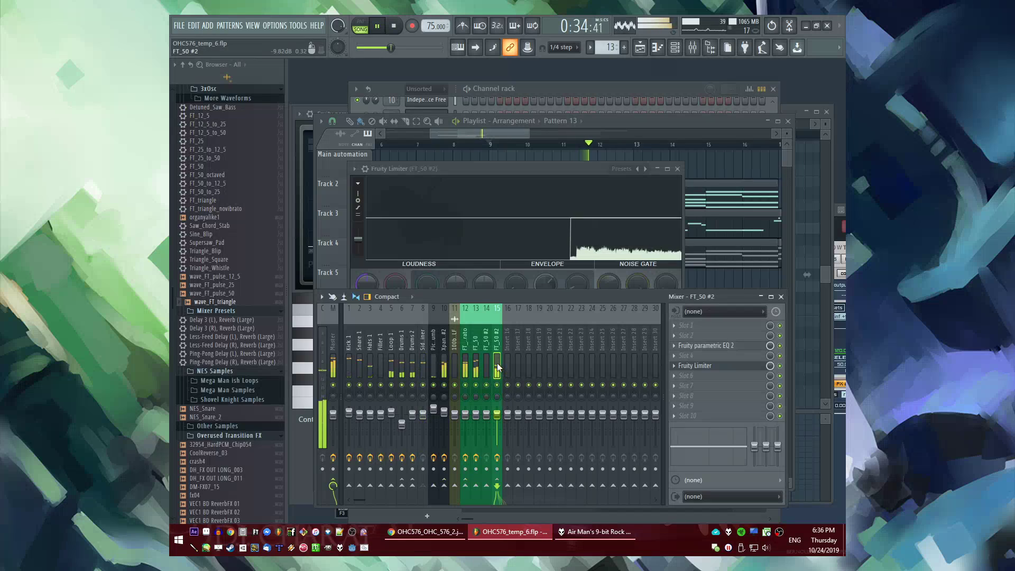
# In the FT_50 #2 Fruity Limiter's compressor, lower the threshold to about -19.4 dB and raise the ratio, using sidechain input 1
pyautogui.click(517, 169)
pyautogui.moveTo(428, 285); pyautogui.dragTo(427, 324)
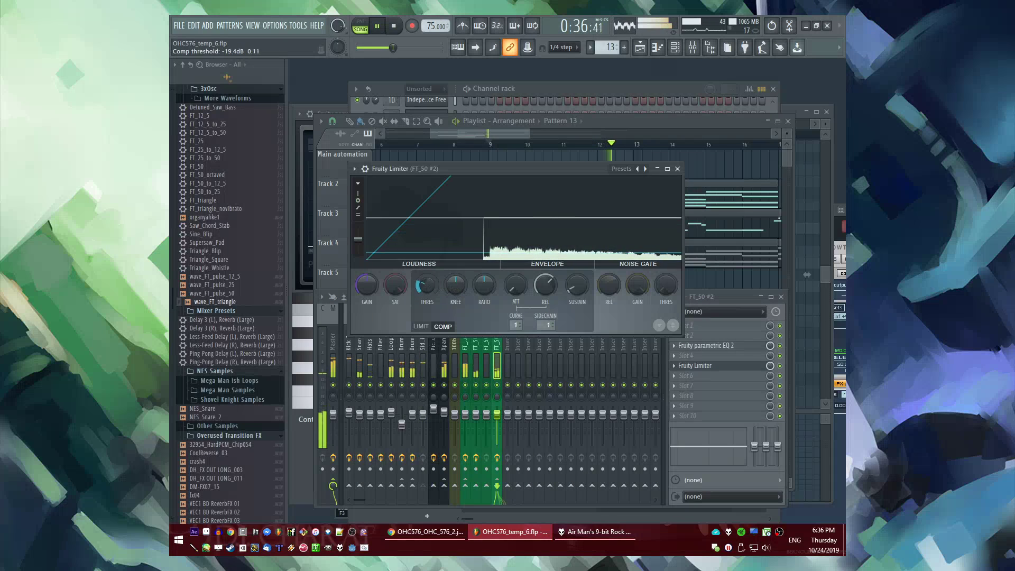
pyautogui.moveTo(484, 284); pyautogui.dragTo(484, 264)
# Add Fruity Reeverb 2 in slot 6 and Fruity delay bank in slot 4 of the FT_50 #2 mixer track
pyautogui.click(733, 366)
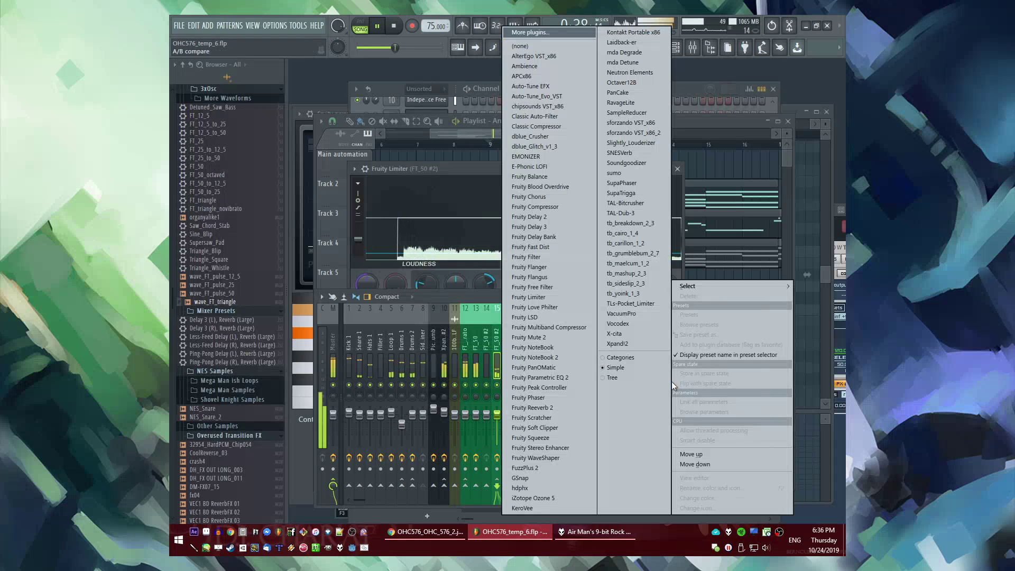
pyautogui.click(549, 407)
pyautogui.click(675, 354)
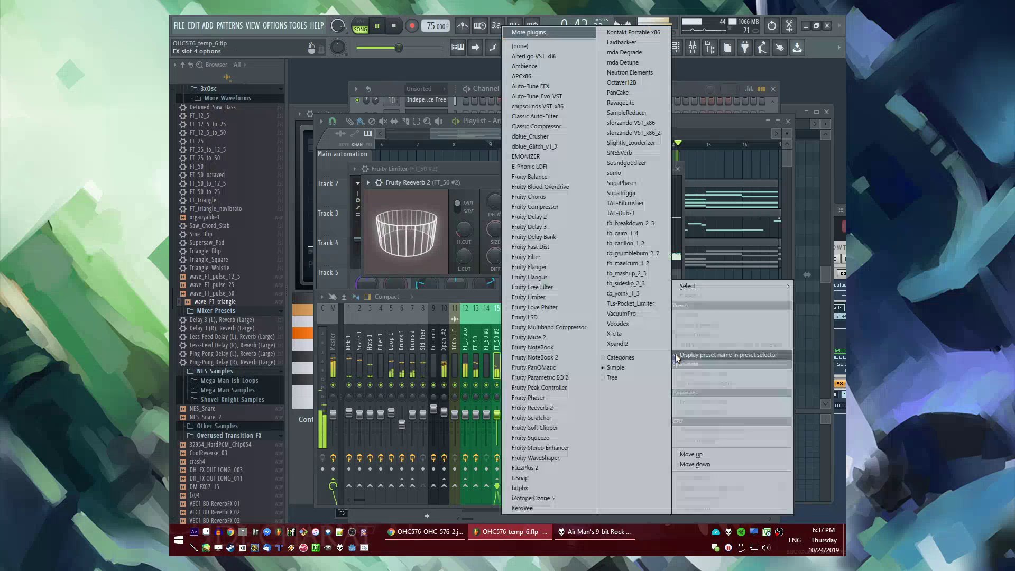
pyautogui.click(543, 222)
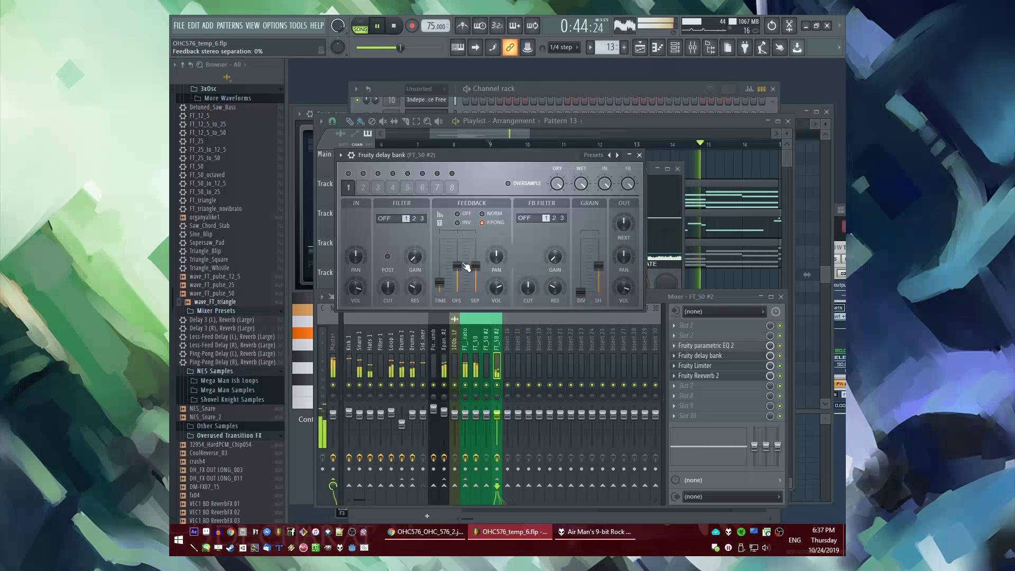
pyautogui.click(639, 155)
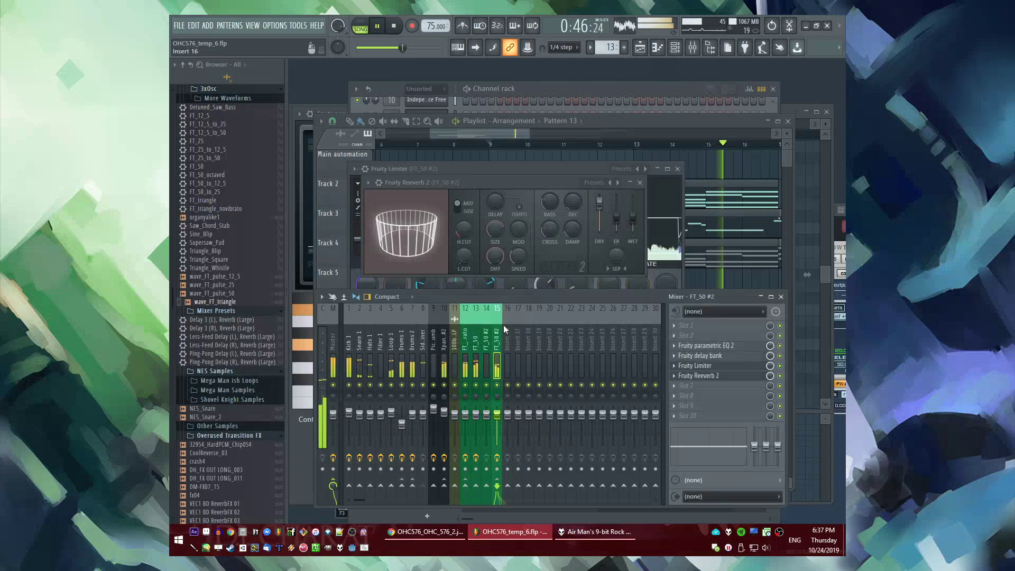
# Audition the FT_50 #2 mixer track soloed and in the full mix from bar 9, closing its open effect windows and the mixer
pyautogui.press('s')
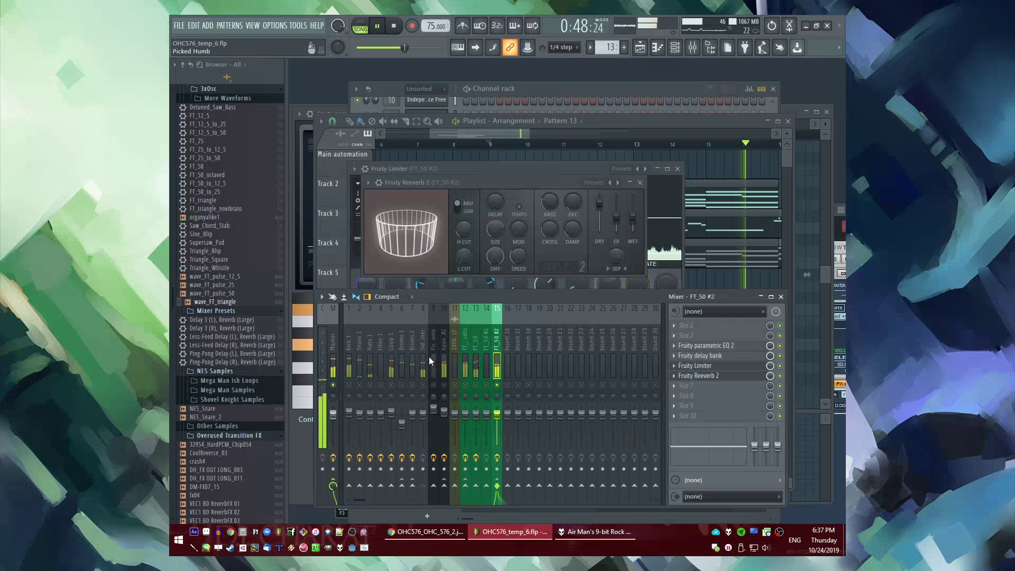
pyautogui.click(639, 182)
pyautogui.click(678, 169)
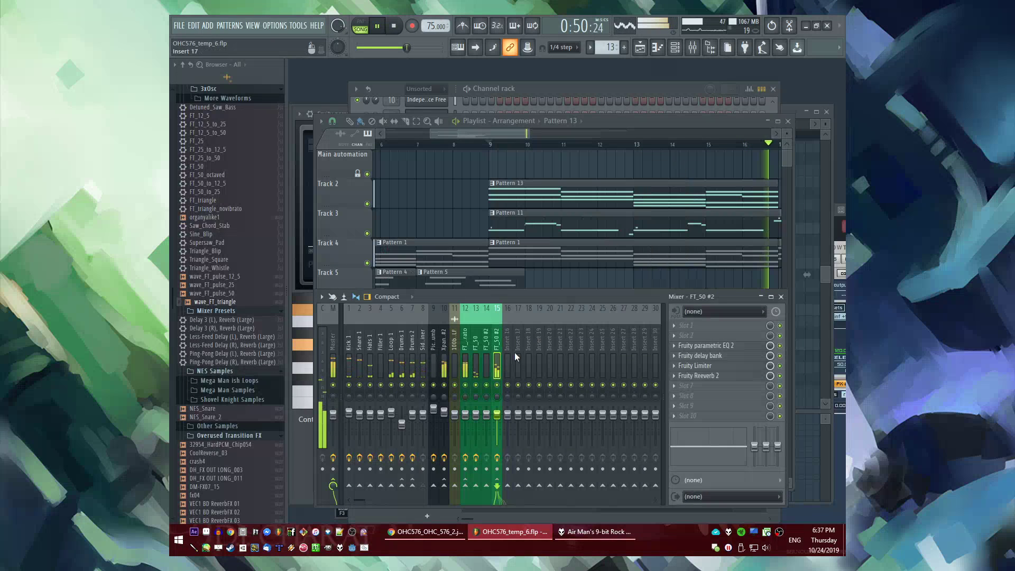
pyautogui.moveTo(486, 413); pyautogui.dragTo(486, 406)
pyautogui.click(501, 422)
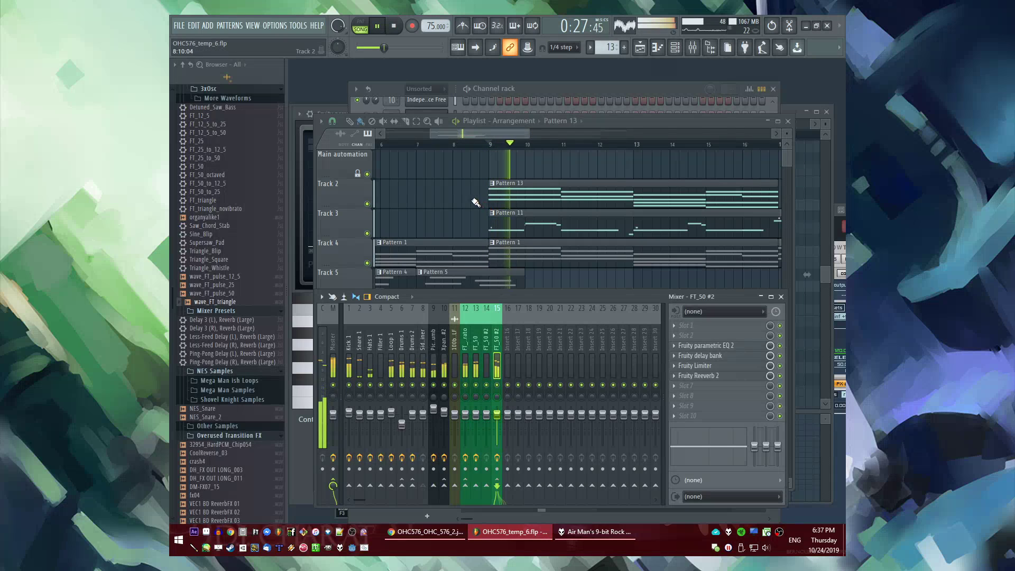
pyautogui.press('F9')
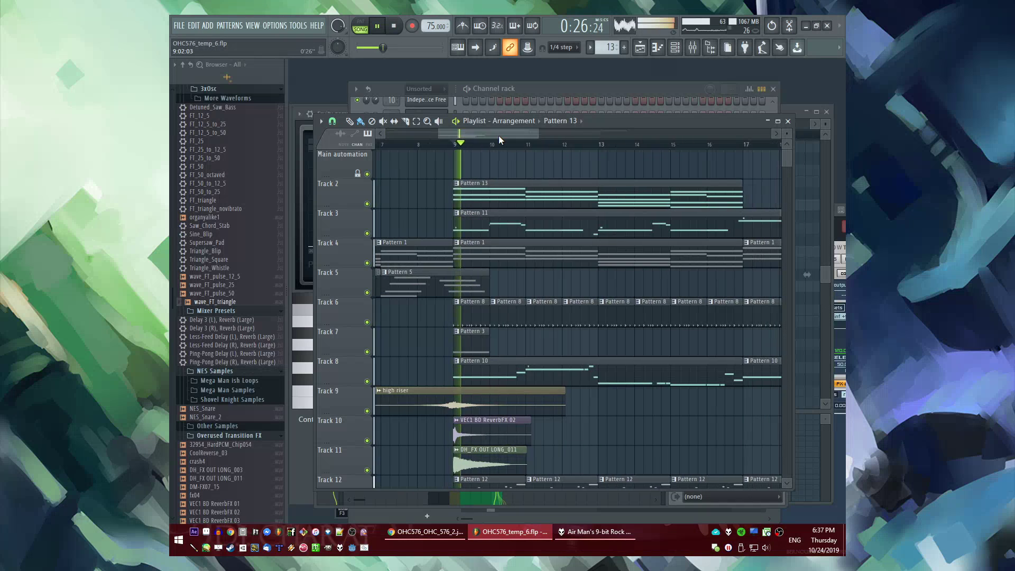
# Set oscillator 3's mix level to 22% in the wave_FT_triangle channel and open the channel's volume envelope settings
pyautogui.press('F9')
pyautogui.press('F6')
pyautogui.scroll(-1, 517, 391)
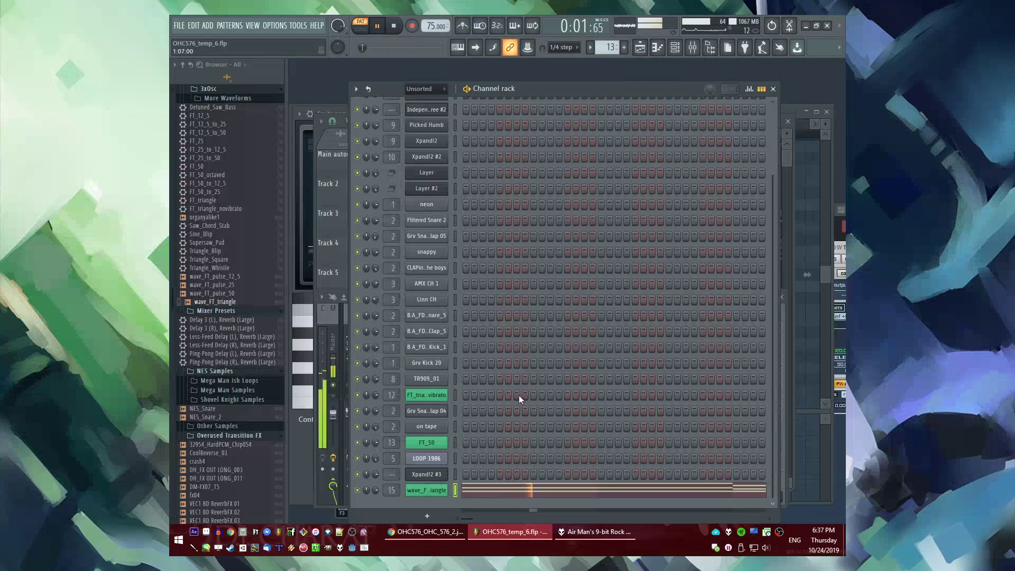
pyautogui.click(431, 491)
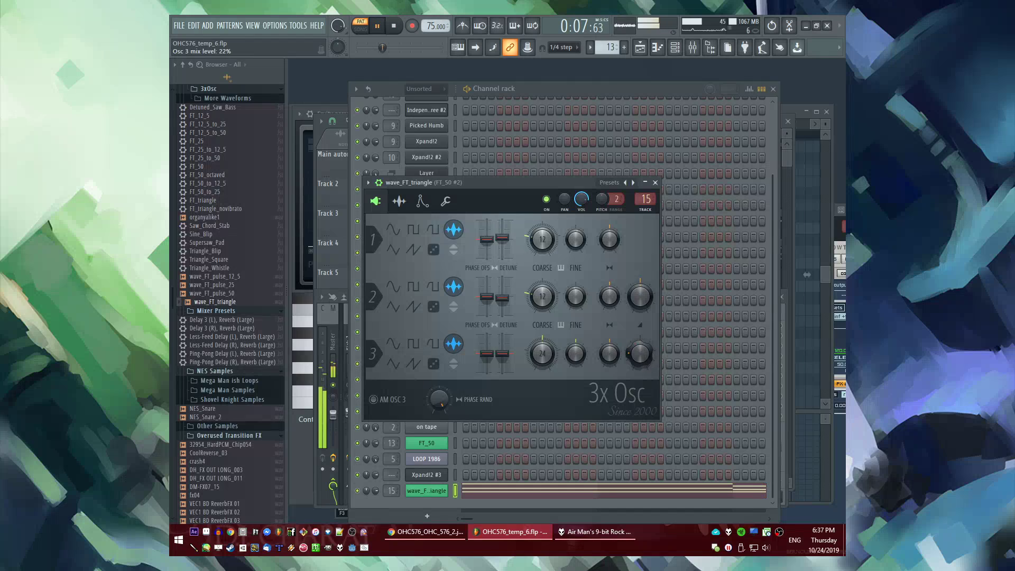
pyautogui.click(422, 201)
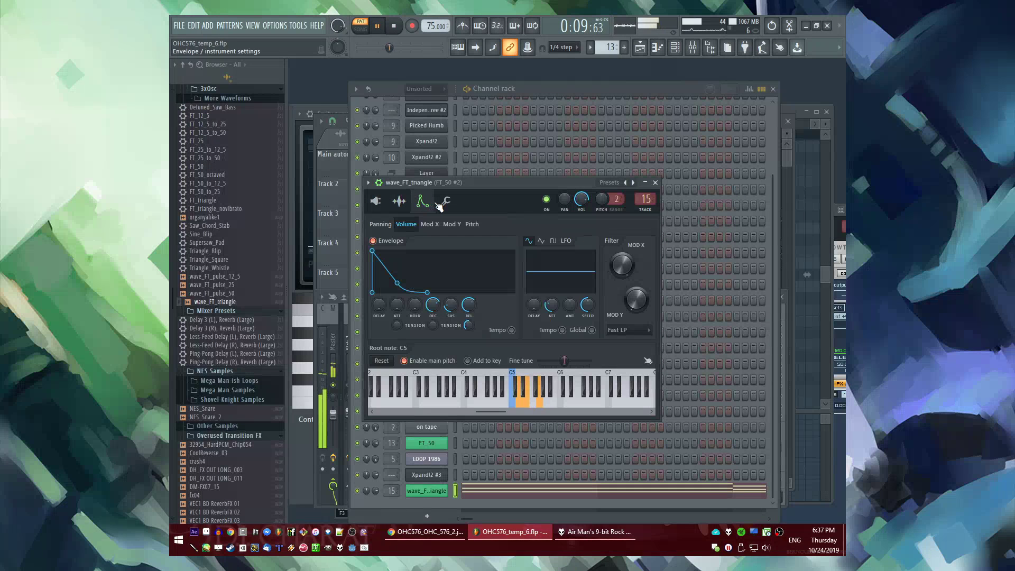
# Play the arrangement and jump to bar 13 to check the new chord part against the full mix
pyautogui.press('F9')
pyautogui.press('F5')
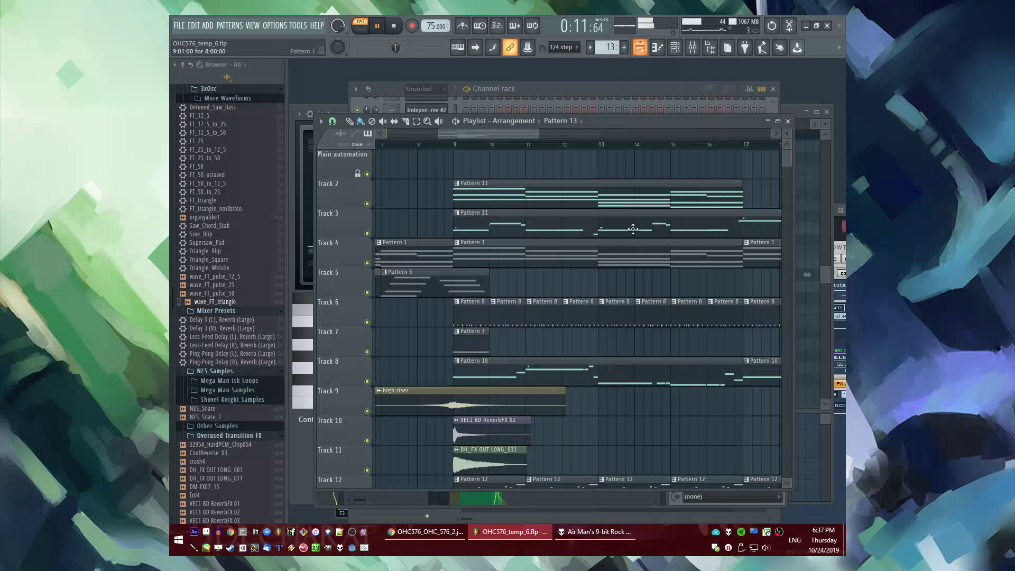
pyautogui.press('space')
pyautogui.press('F9')
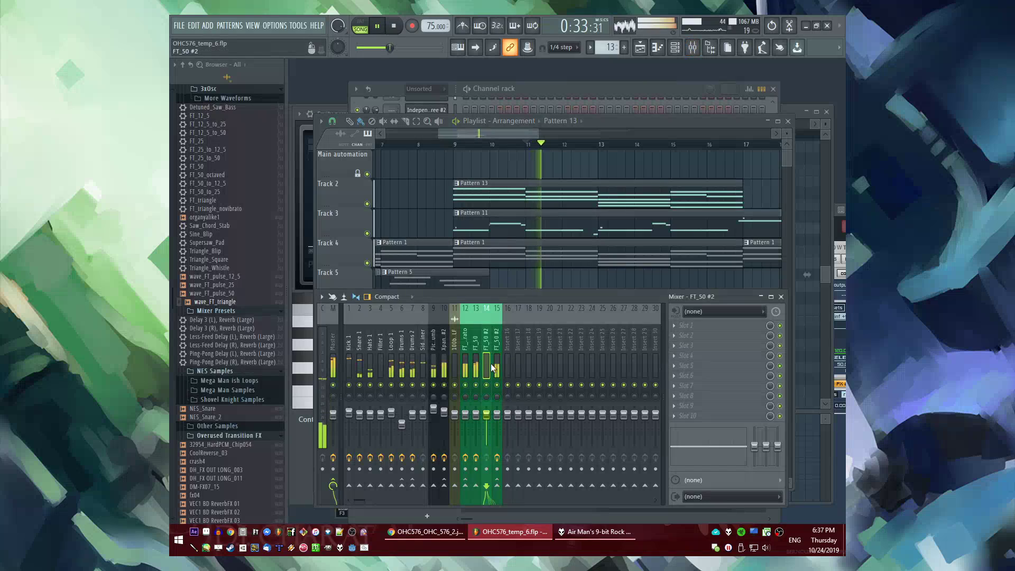
pyautogui.click(602, 144)
pyautogui.moveTo(502, 134); pyautogui.dragTo(515, 134)
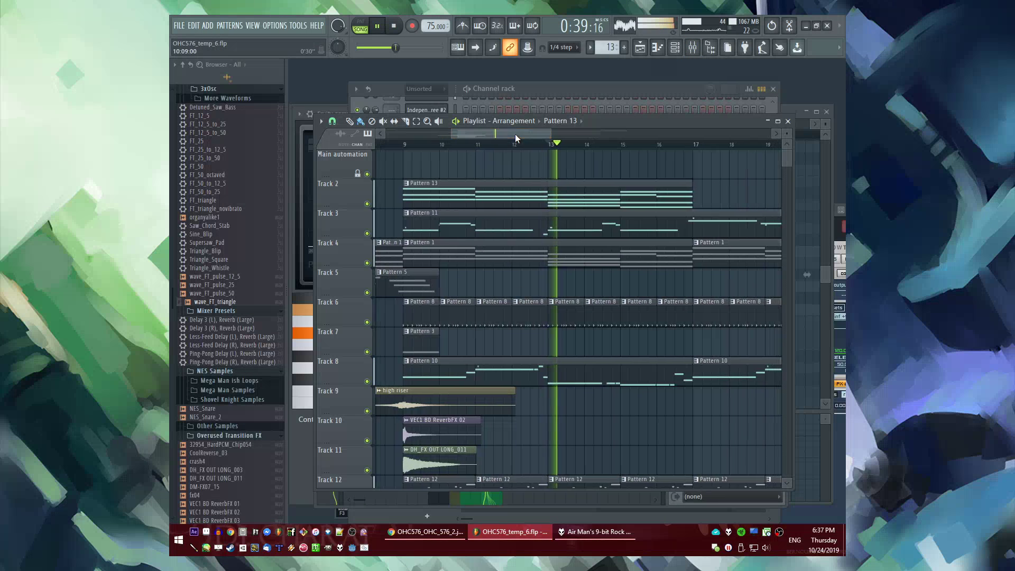
# Shift the low-shelf band 1 to about 212 Hz in the FT_50 #2 mixer track's Fruity parametric EQ 2, then close the EQ
pyautogui.press('F9')
pyautogui.click(502, 366)
pyautogui.click(709, 345)
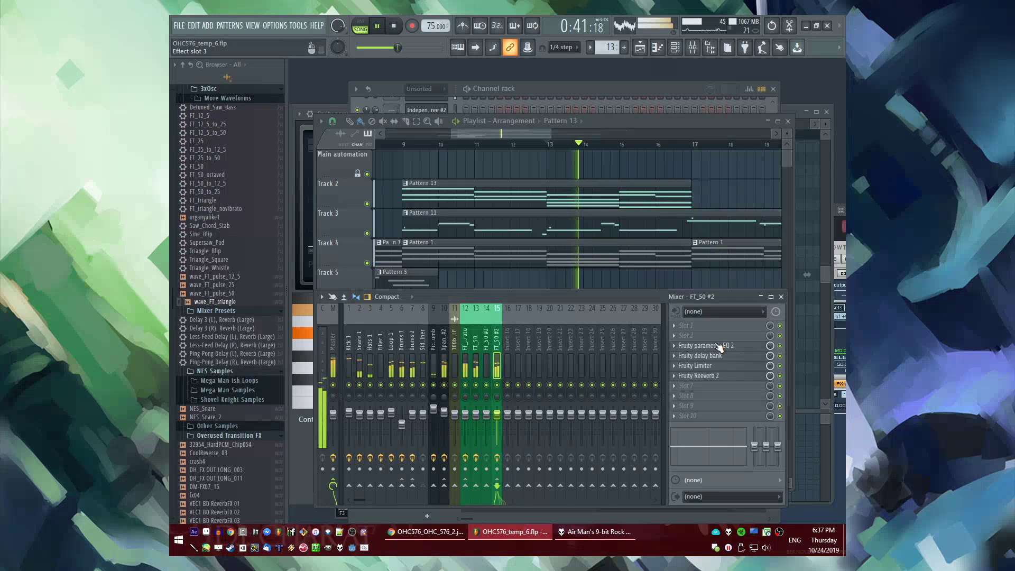
pyautogui.moveTo(406, 271); pyautogui.dragTo(408, 271)
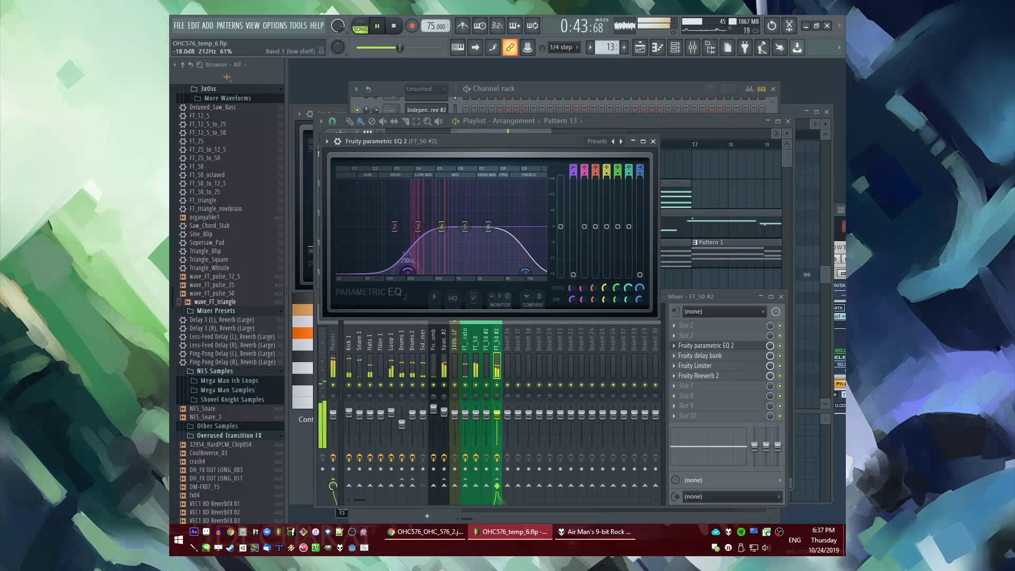
pyautogui.click(653, 141)
pyautogui.press('F5')
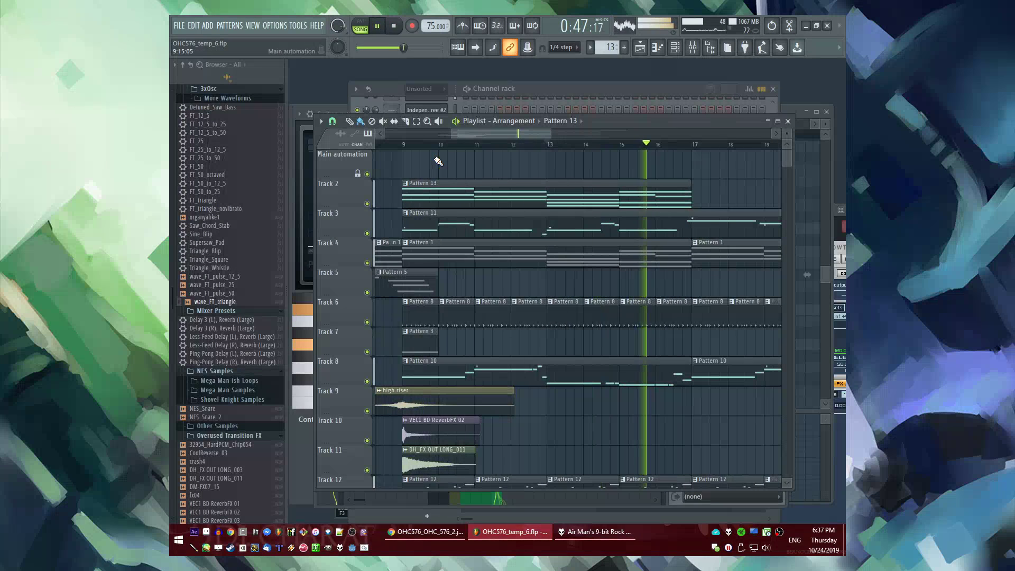
# Place two more Pattern 13 clips on Track 2 of the playlist, starting at bars 17 and 25
pyautogui.press('F6')
pyautogui.press('F9')
pyautogui.press('F5')
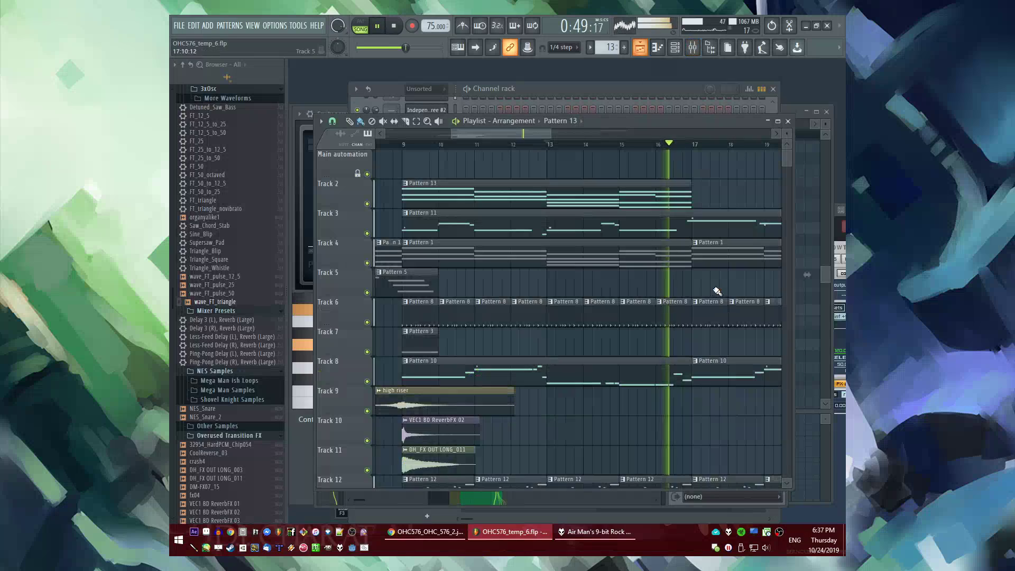
pyautogui.scroll(-3, 698, 198)
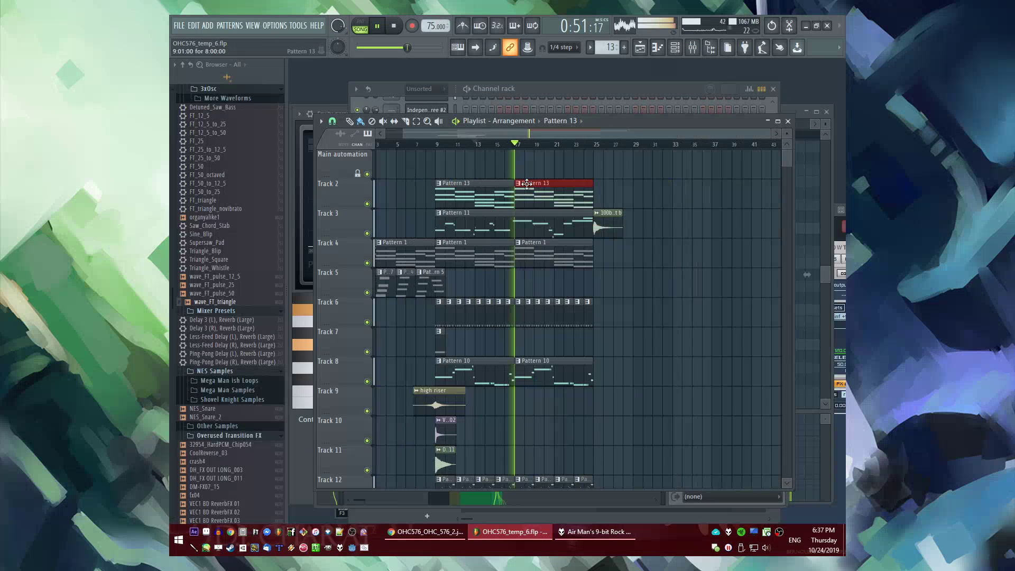
pyautogui.click(630, 186)
# Shorten the decay of the wave_FT_triangle channel's volume envelope and open its oscillator settings
pyautogui.press('F6')
pyautogui.click(434, 491)
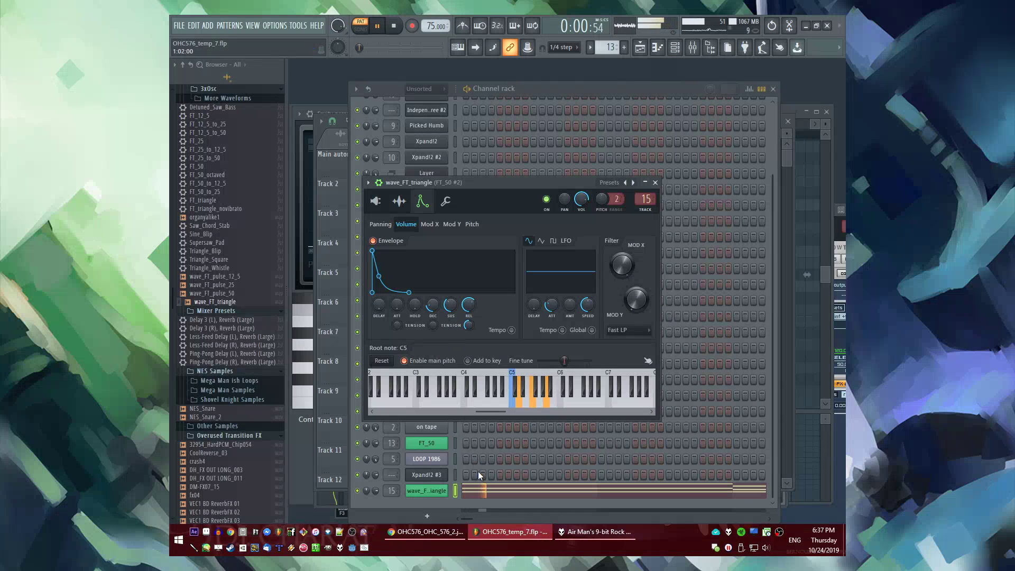
pyautogui.click(376, 201)
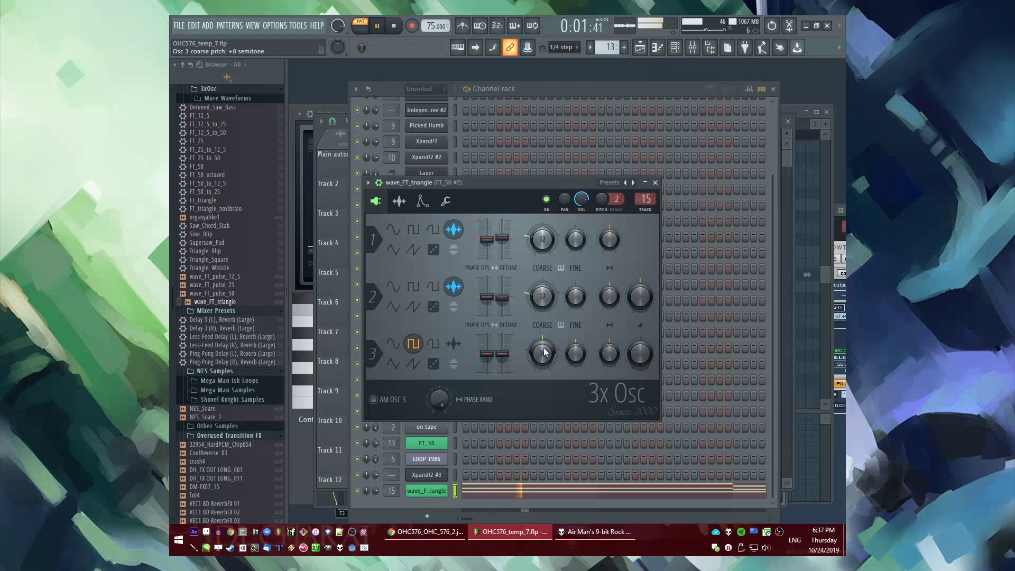
# Try strumming Pattern 13's first chord by delaying the starts of F5 and A5 after D5, comparing pattern and song playback
pyautogui.click(496, 492)
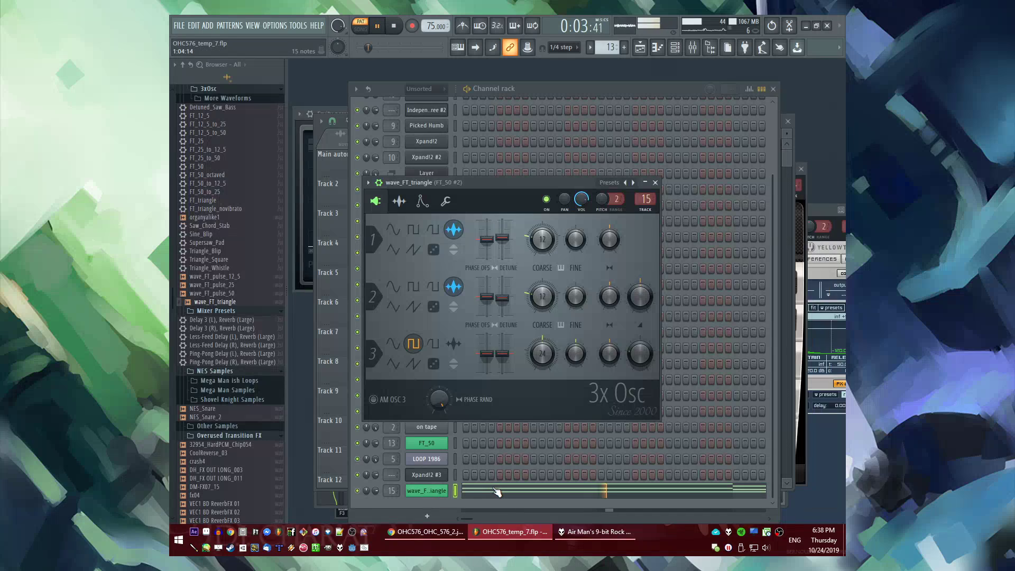
pyautogui.press('space')
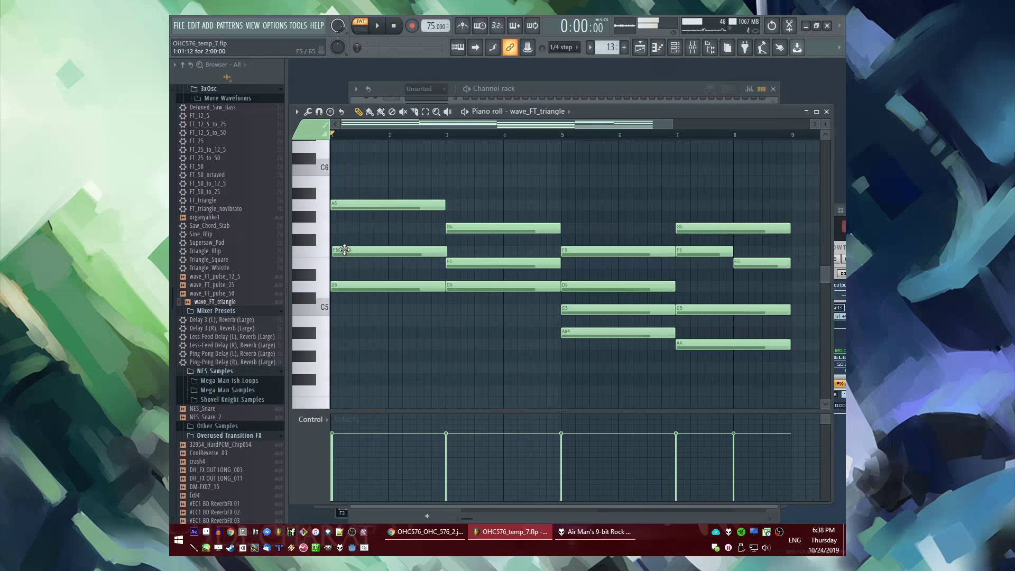
pyautogui.moveTo(348, 205); pyautogui.dragTo(349, 205)
pyautogui.press('space')
pyautogui.scroll(5, 332, 245)
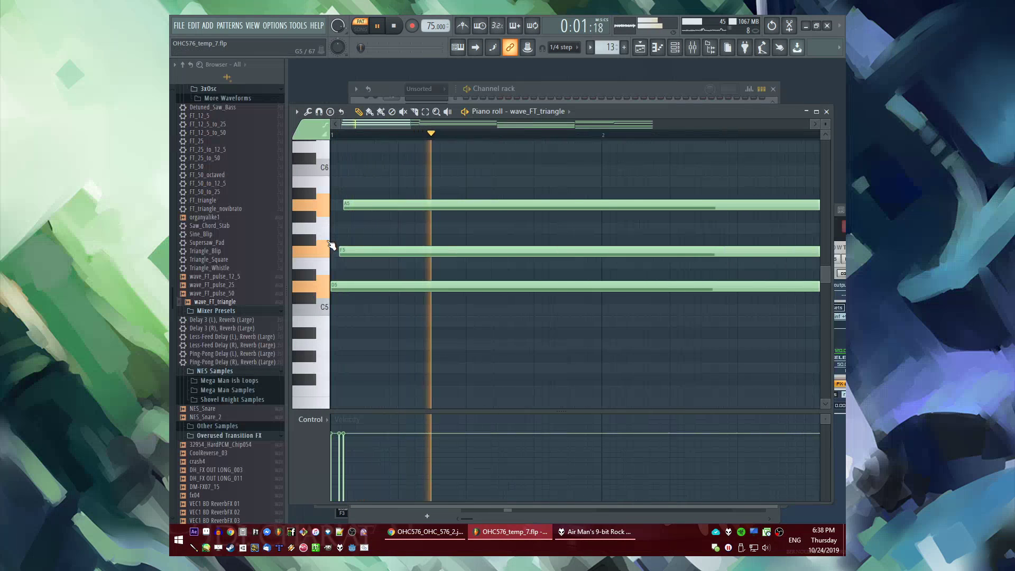
pyautogui.press('space')
pyautogui.moveTo(388, 205); pyautogui.dragTo(375, 204)
pyautogui.press('space')
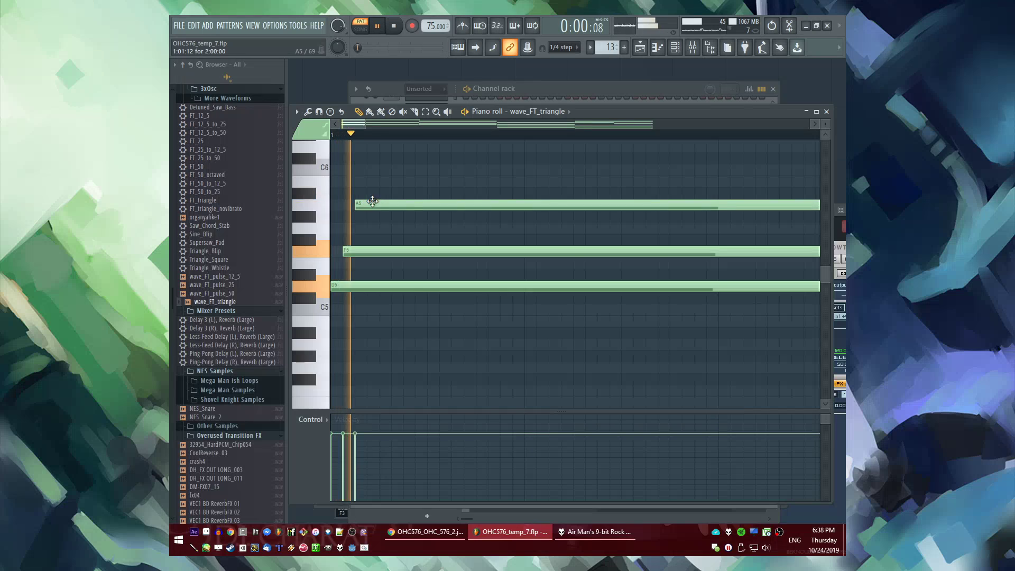
pyautogui.press('l')
pyautogui.click(333, 137)
pyautogui.scroll(-5, 396, 205)
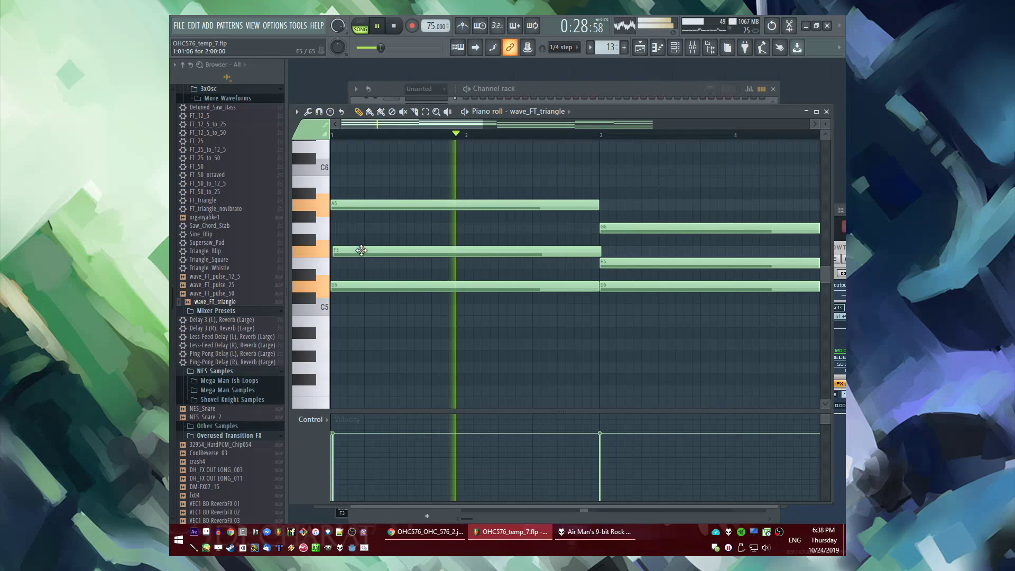
# Set the wave_FT_triangle channel's volume to 89%
pyautogui.press('F6')
pyautogui.click(430, 494)
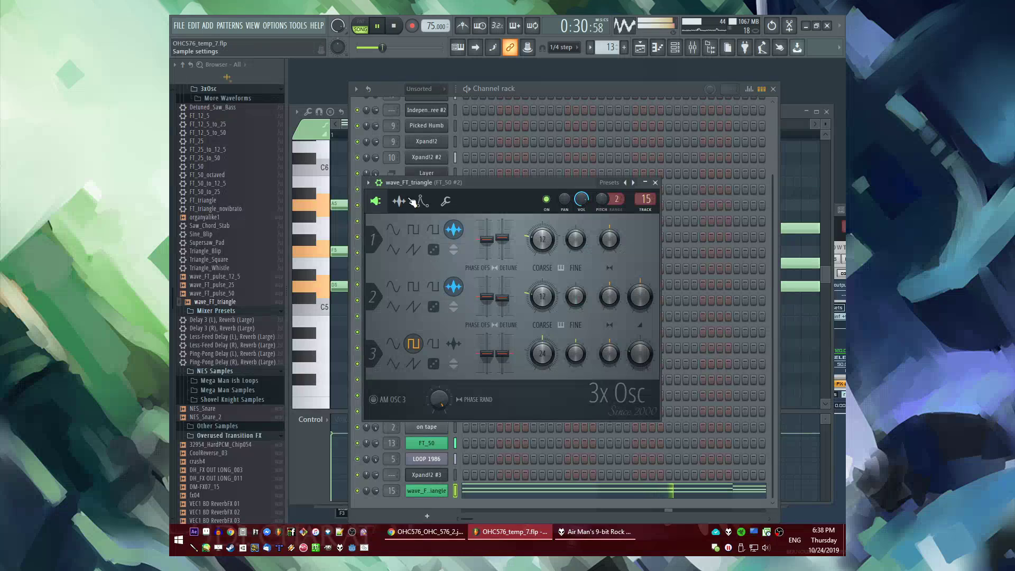
pyautogui.click(421, 202)
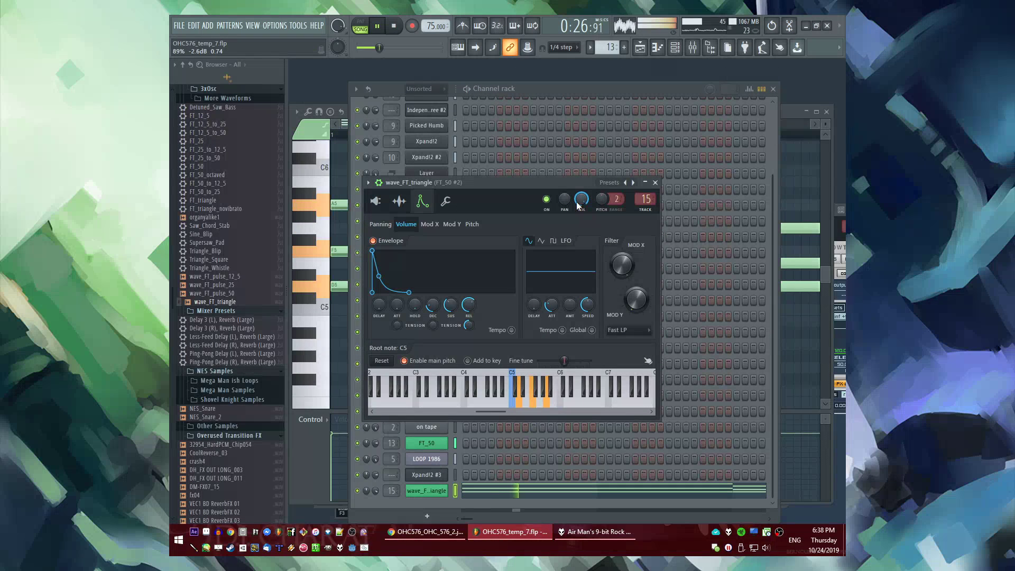
# Check the FT_50 #2 mixer track in the mix and set the Xpand!2 #2 track's level to 104% (0.9 dB)
pyautogui.press('F9')
pyautogui.press('F6')
pyautogui.press('F5')
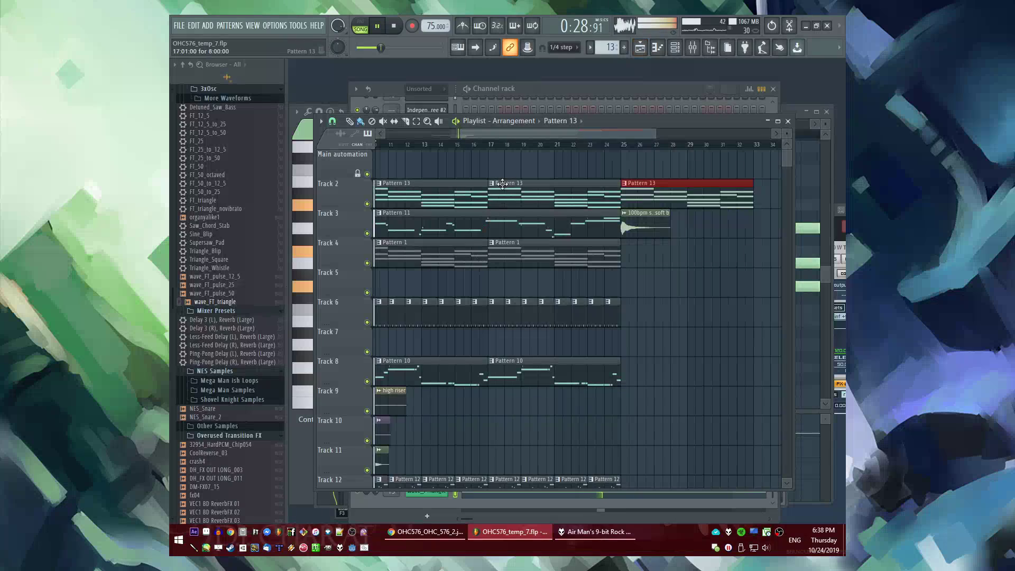
pyautogui.press('F9')
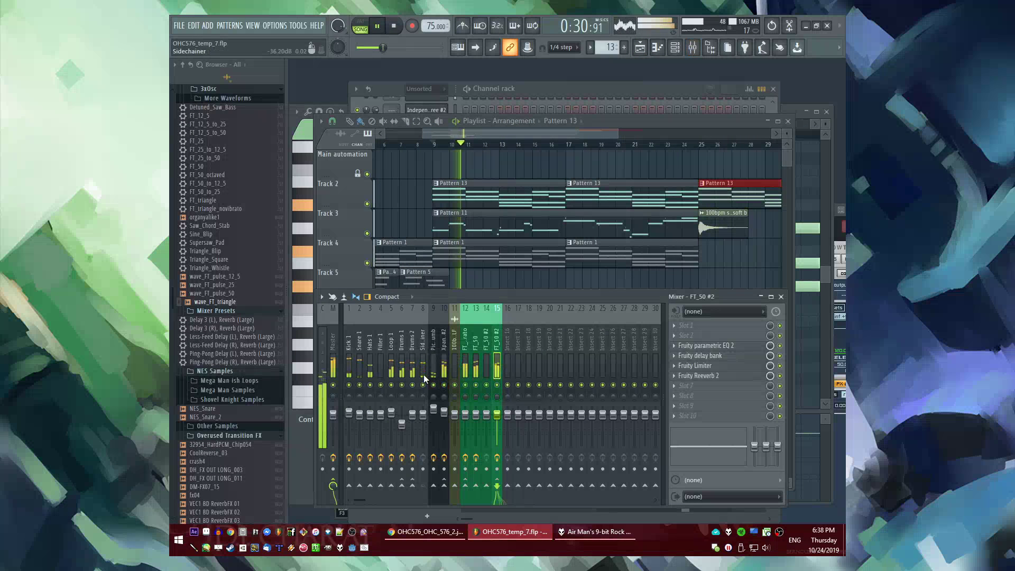
pyautogui.click(504, 363)
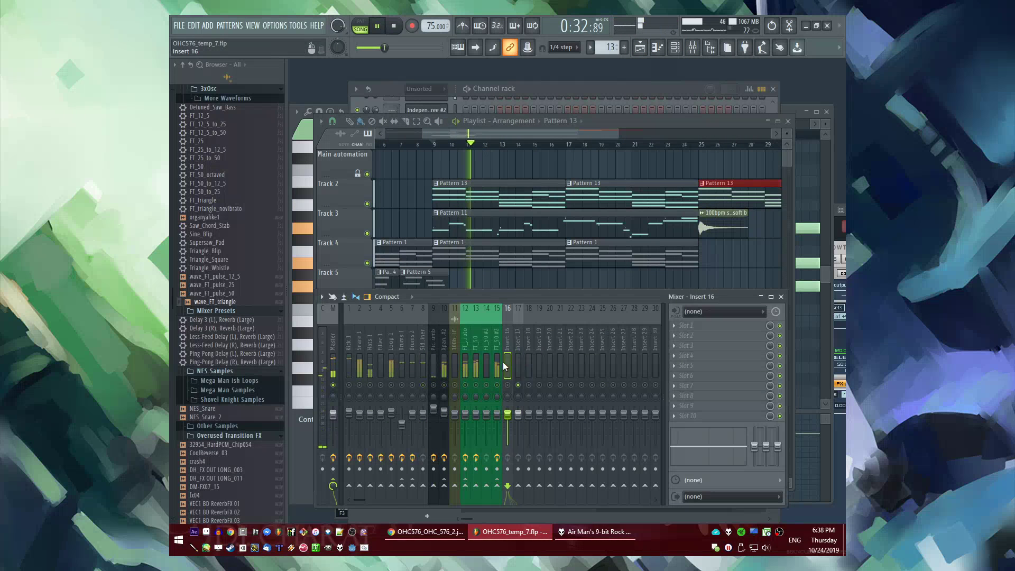
pyautogui.click(497, 365)
pyautogui.click(443, 368)
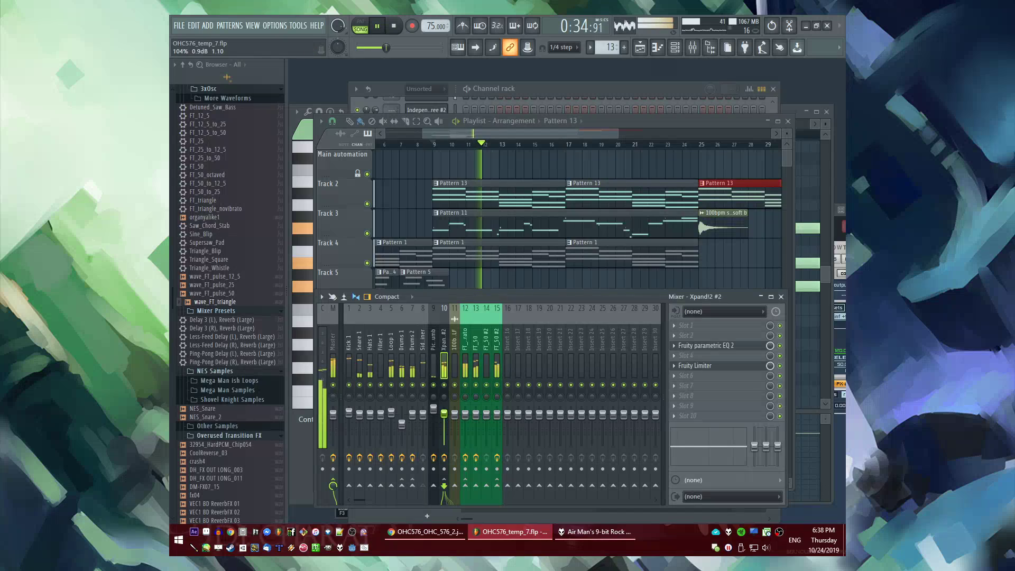
# Audition the song from bar 9 and again from bar 13, checking the Picked Humb mixer track, then stop playback
pyautogui.click(413, 143)
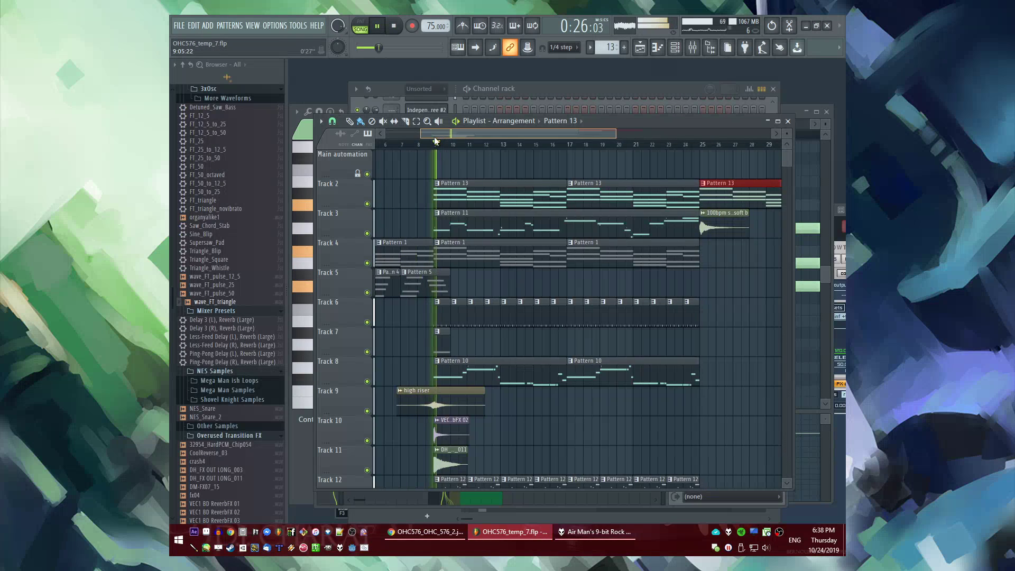
pyautogui.press('F9')
pyautogui.click(435, 362)
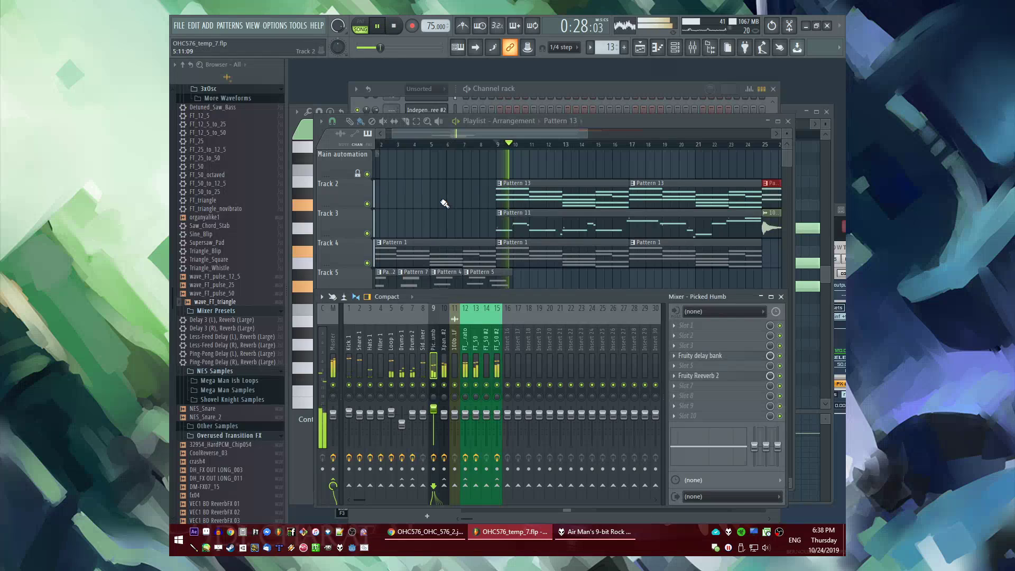
pyautogui.click(500, 144)
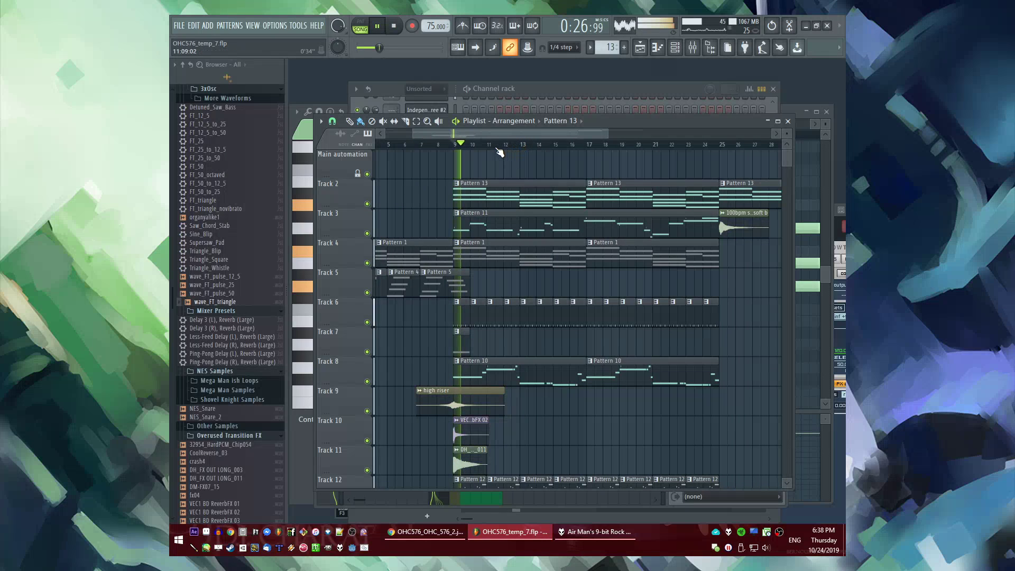
pyautogui.click(495, 146)
pyautogui.click(522, 146)
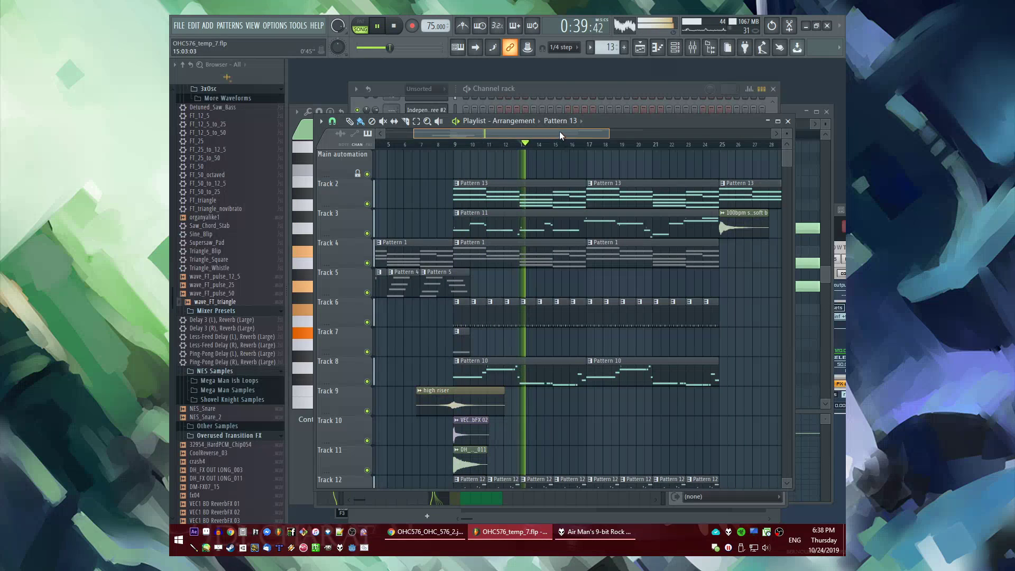
pyautogui.moveTo(559, 131); pyautogui.dragTo(581, 138)
pyautogui.press('space')
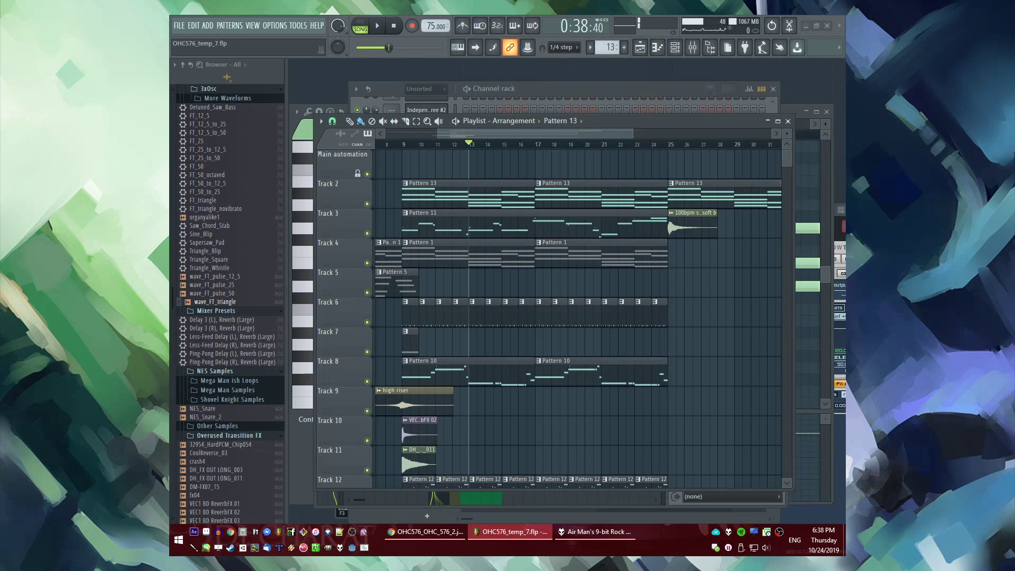
# Try adding a low D4 note under Pattern 13's first chord in the wave_FT_triangle piano roll and play it back
pyautogui.click(409, 146)
pyautogui.press('space')
pyautogui.doubleClick(416, 193)
pyautogui.press('l')
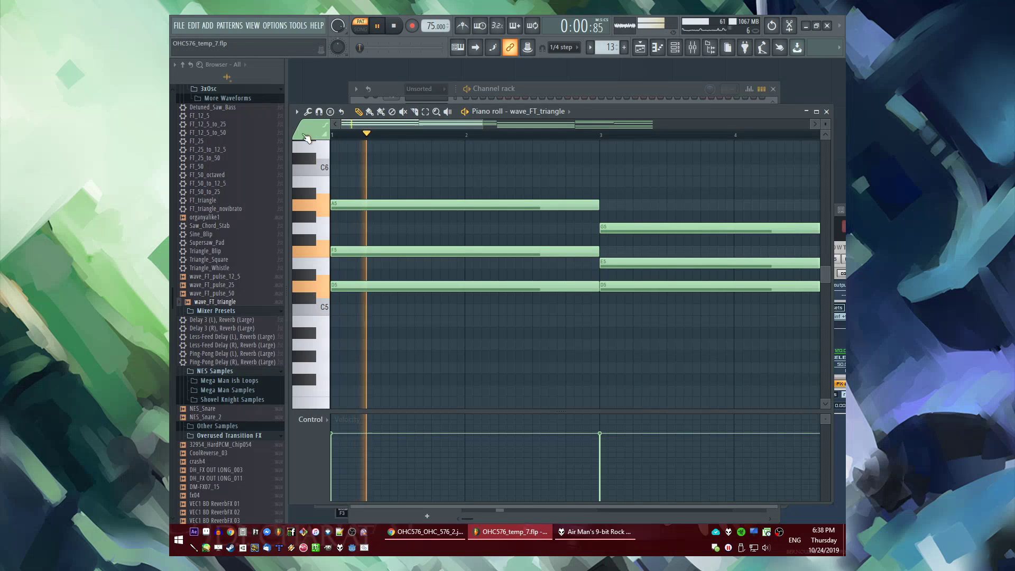
pyautogui.press('space')
pyautogui.scroll(-3, 382, 324)
pyautogui.scroll(-3, 382, 328)
pyautogui.moveTo(349, 310); pyautogui.dragTo(332, 306)
pyautogui.rightClick(336, 309)
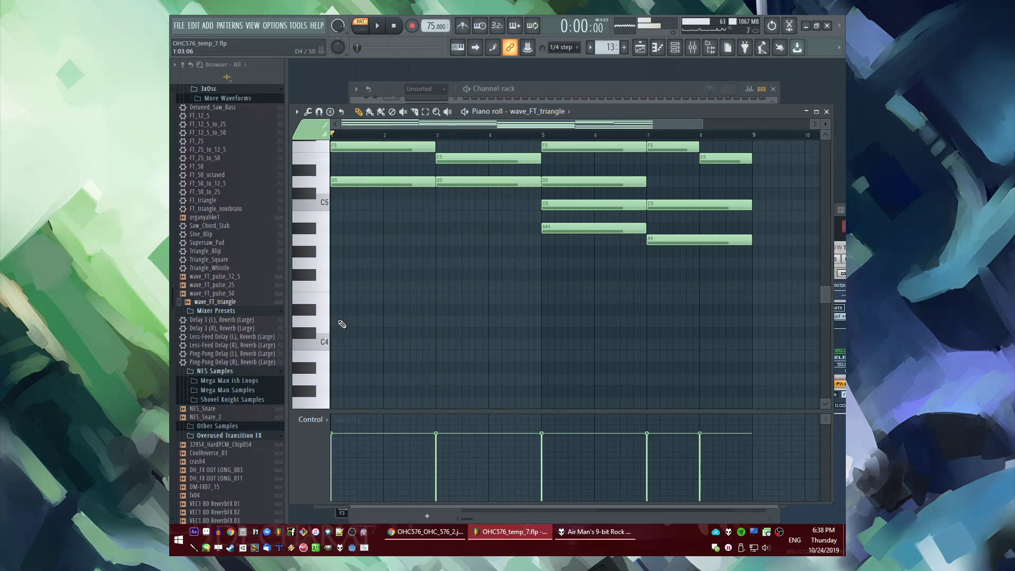
pyautogui.click(342, 324)
pyautogui.press('space')
pyautogui.press('F6')
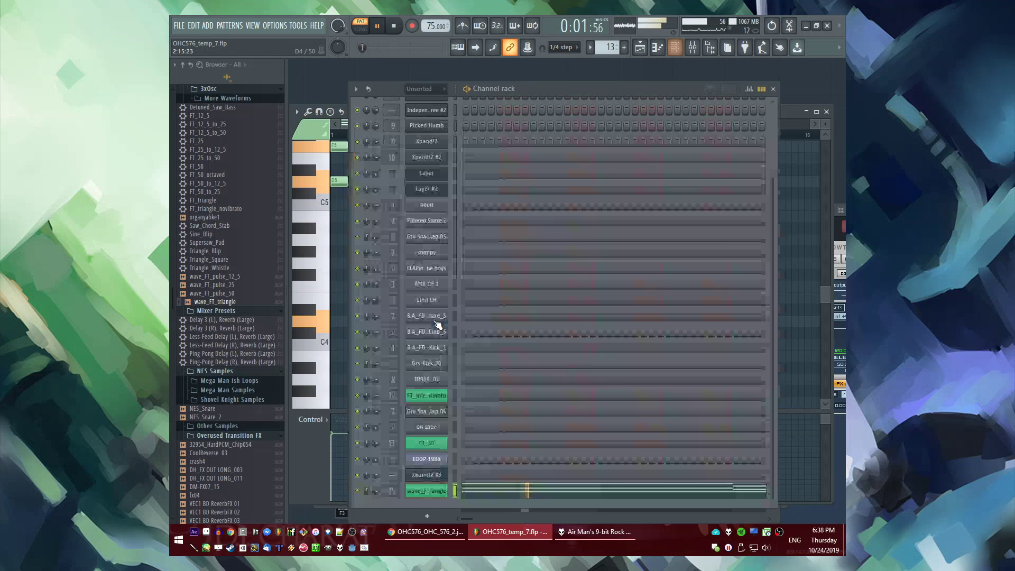
# Create a new empty pattern and place its one-bar clip on Track 13 at bar 9 during song playback
pyautogui.press('F5')
pyautogui.press('l')
pyautogui.scroll(-5, 407, 254)
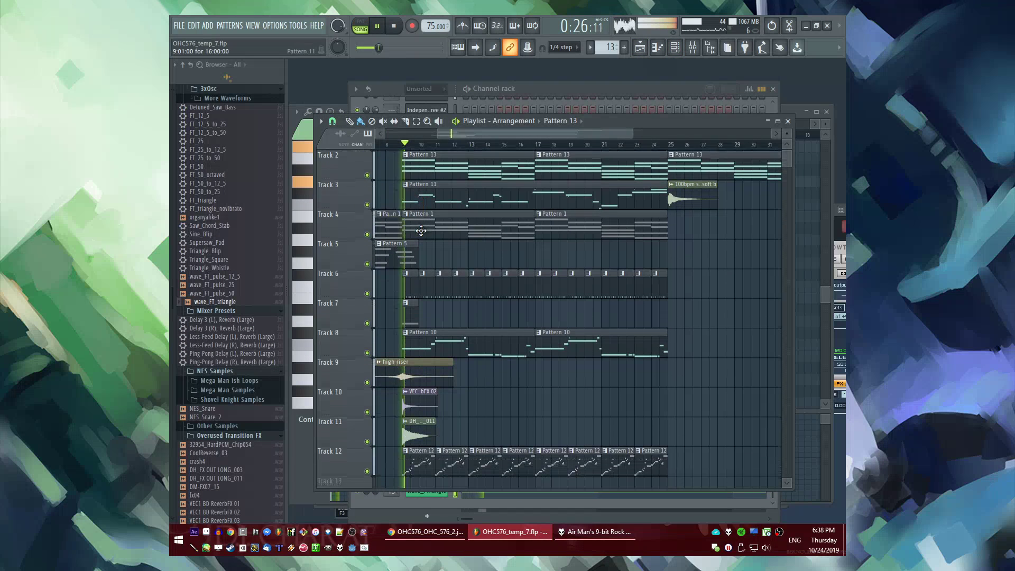
pyautogui.click(408, 367)
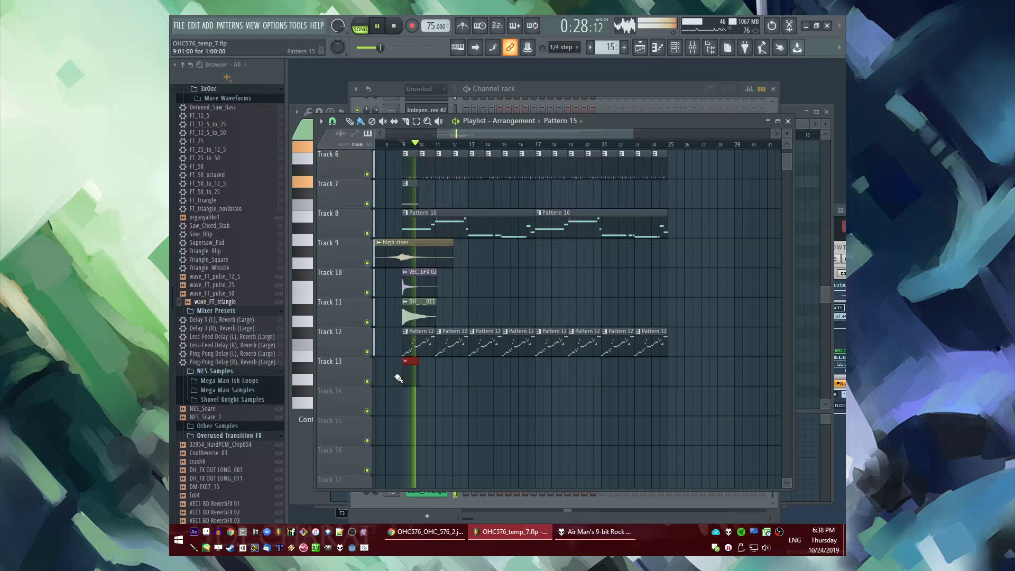
# Look through the browser's sample folders and channel presets for further sounds while the song plays
pyautogui.scroll(3, 206, 318)
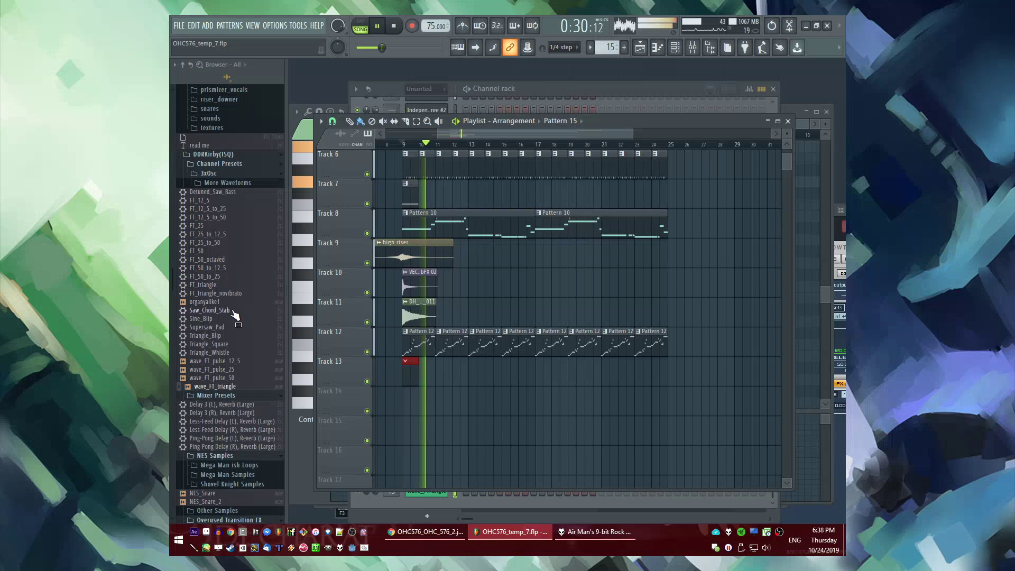
pyautogui.scroll(3, 224, 320)
pyautogui.scroll(5, 436, 377)
pyautogui.scroll(-5, 431, 360)
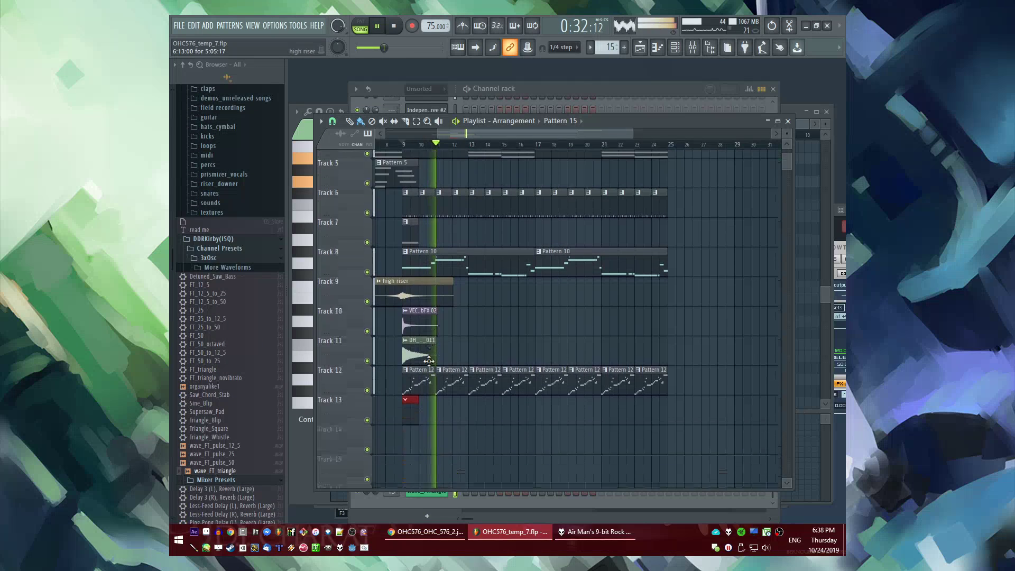
pyautogui.scroll(5, 488, 316)
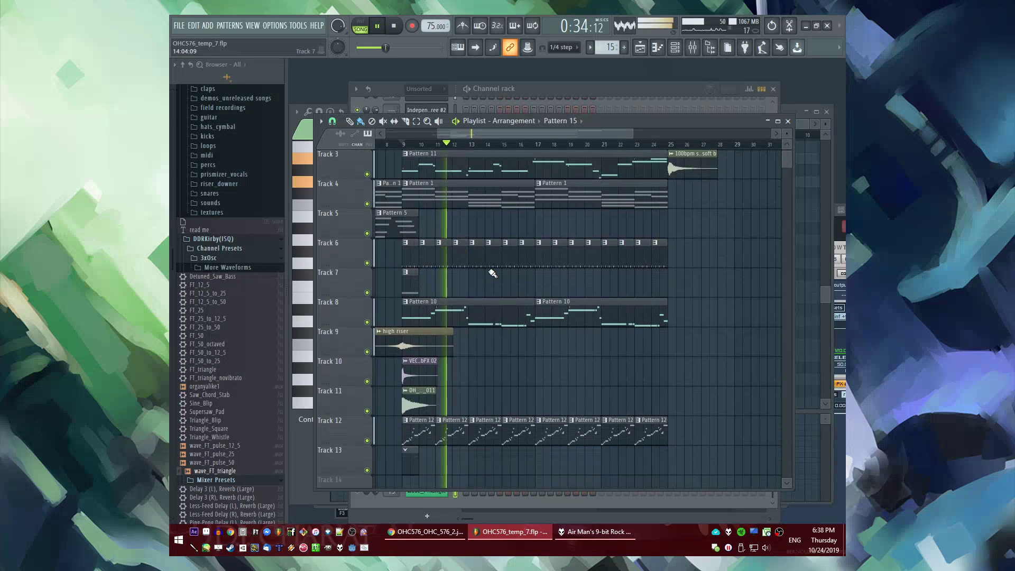
# Lengthen the decay and lower the sustain of wave_FT_triangle's volume envelope, and play Pattern 13 on its own
pyautogui.press('F6')
pyautogui.press('F6')
pyautogui.doubleClick(451, 213)
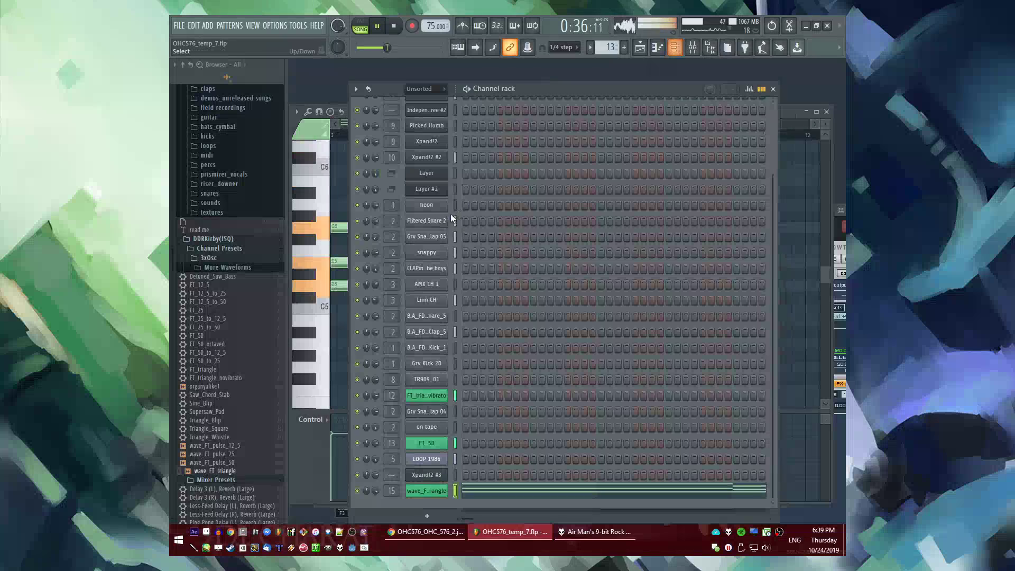
pyautogui.click(423, 492)
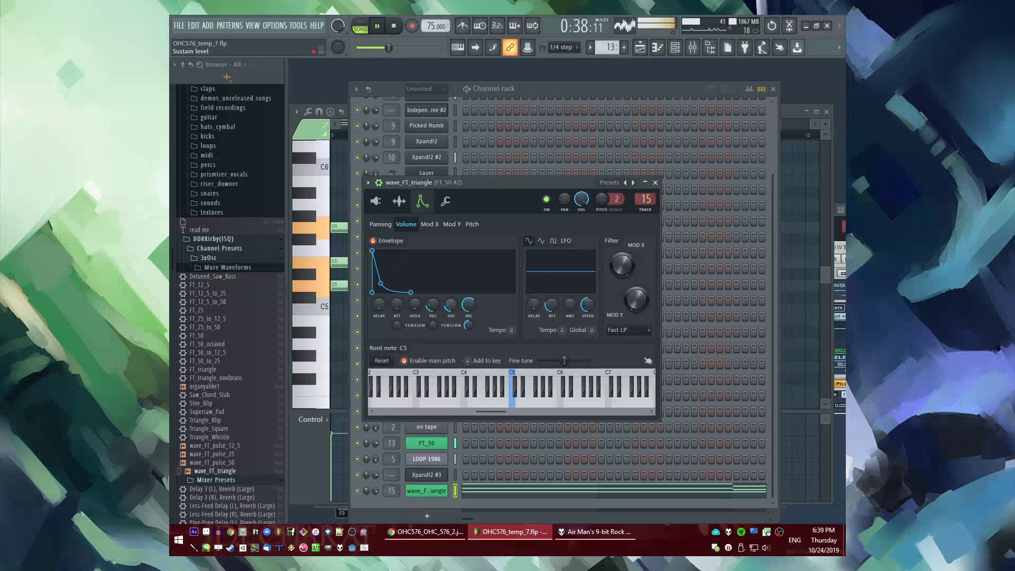
pyautogui.moveTo(433, 305); pyautogui.dragTo(433, 300)
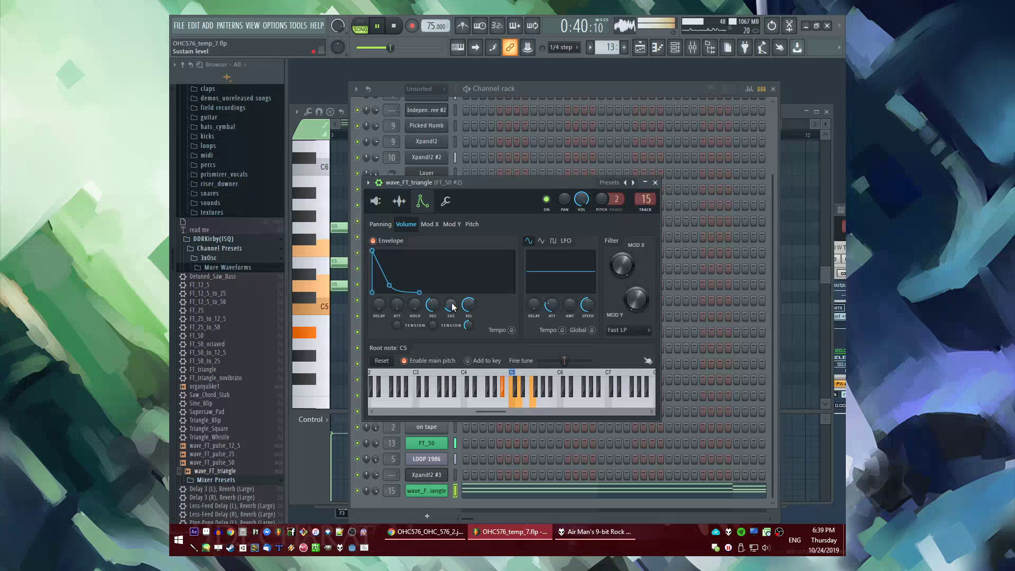
pyautogui.press('l')
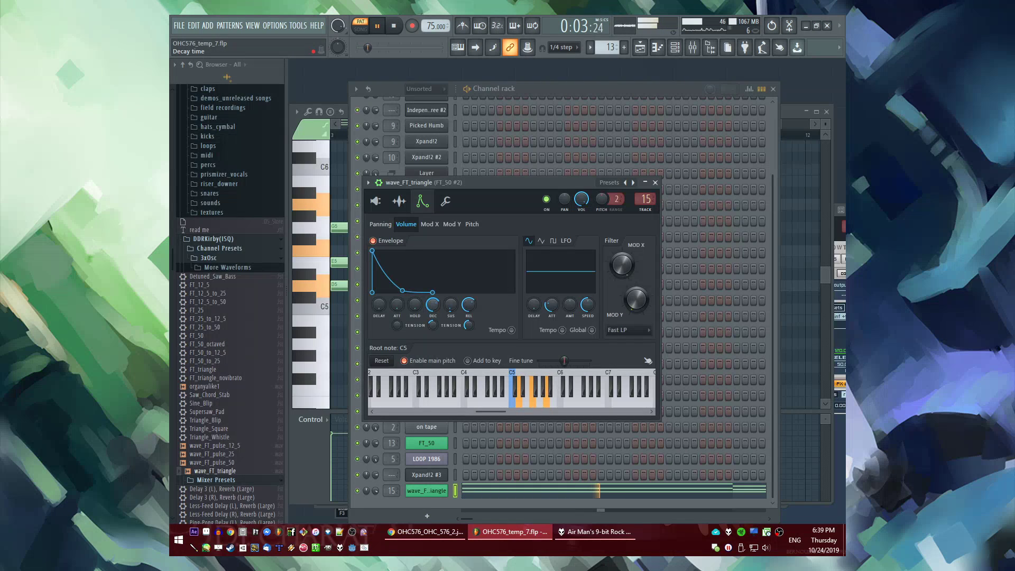
# Play the song from bar 13 and open the pitch envelope settings of the wave_FT_triangle channel
pyautogui.press('F5')
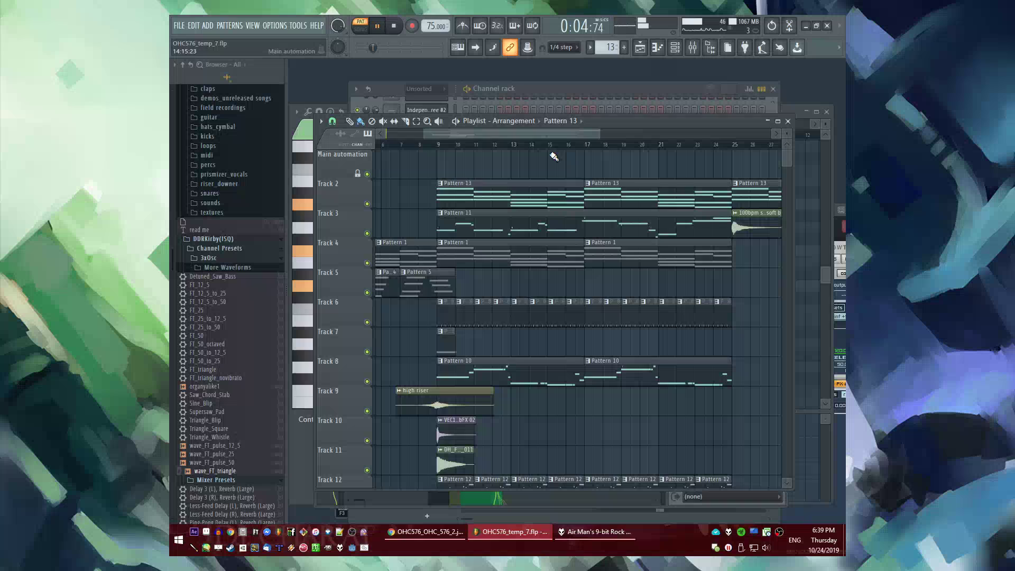
pyautogui.click(512, 146)
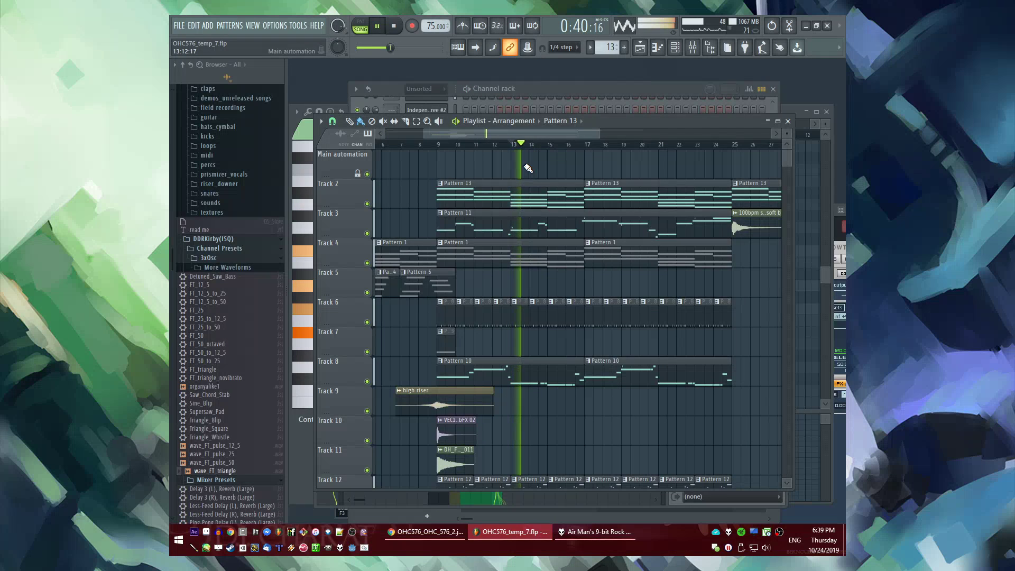
pyautogui.press('F6')
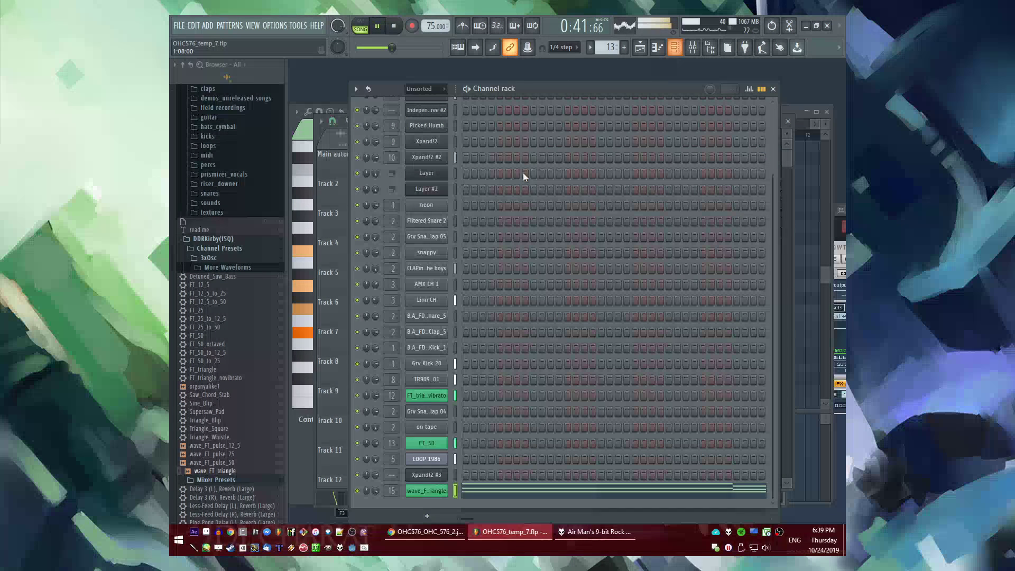
pyautogui.click(428, 496)
pyautogui.click(472, 224)
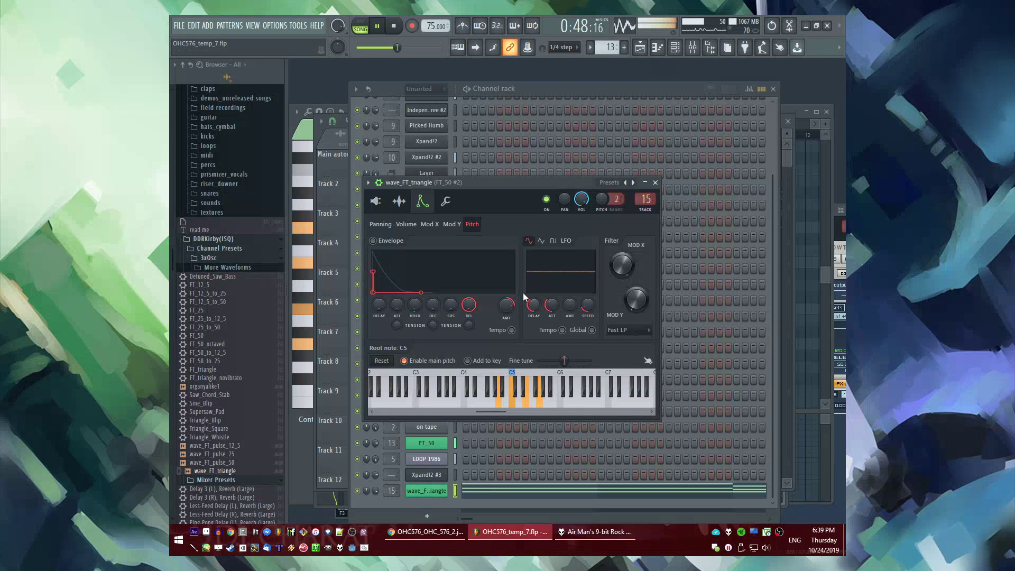
# Look over the playlist's tracks and clips from about bar 7 to bar 33 while the song plays
pyautogui.press('F5')
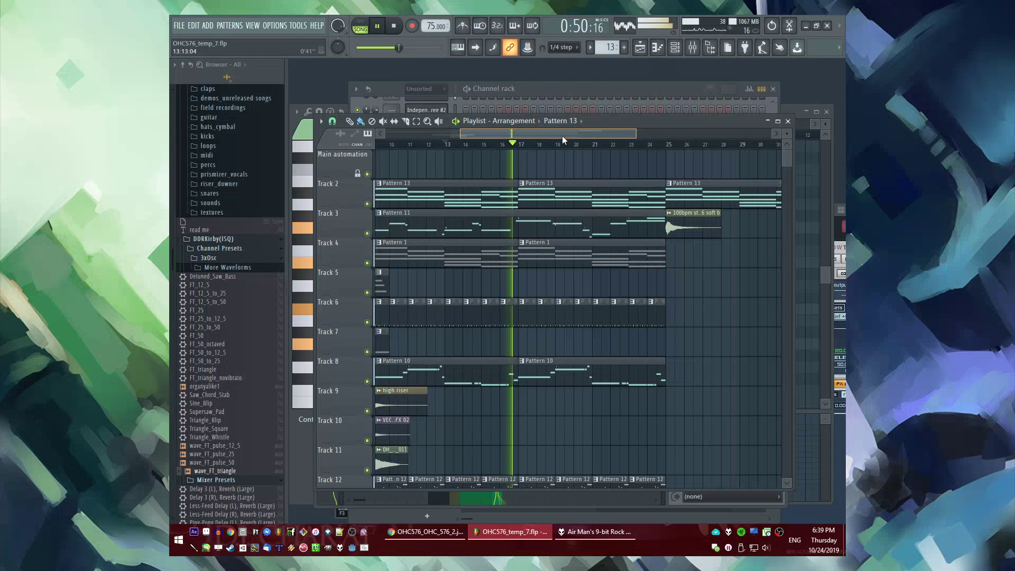
pyautogui.moveTo(563, 139); pyautogui.dragTo(571, 139)
pyautogui.scroll(-3, 421, 176)
pyautogui.scroll(3, 476, 177)
pyautogui.scroll(-3, 433, 166)
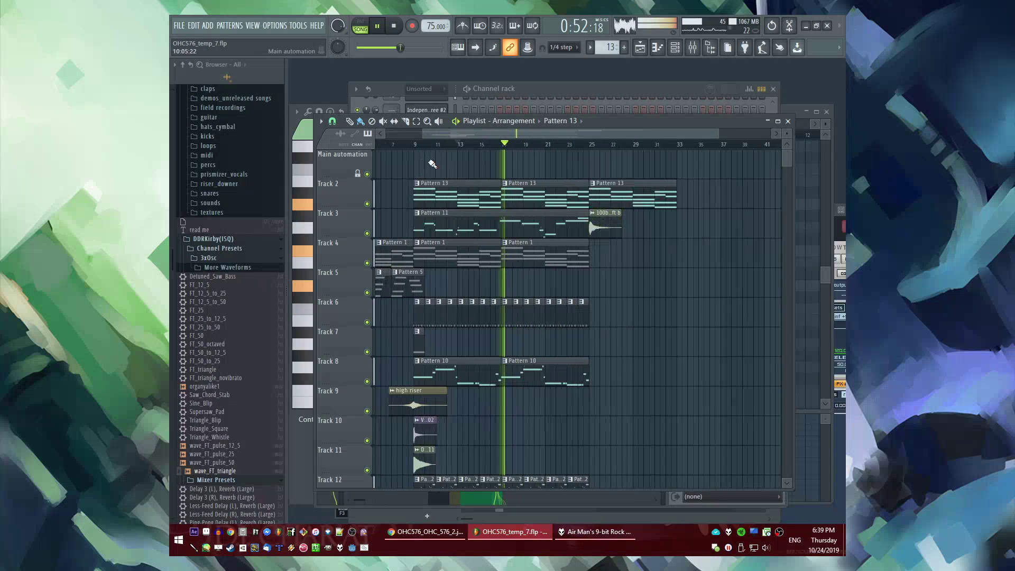
pyautogui.scroll(3, 645, 174)
pyautogui.scroll(-3, 552, 175)
pyautogui.scroll(2, 448, 172)
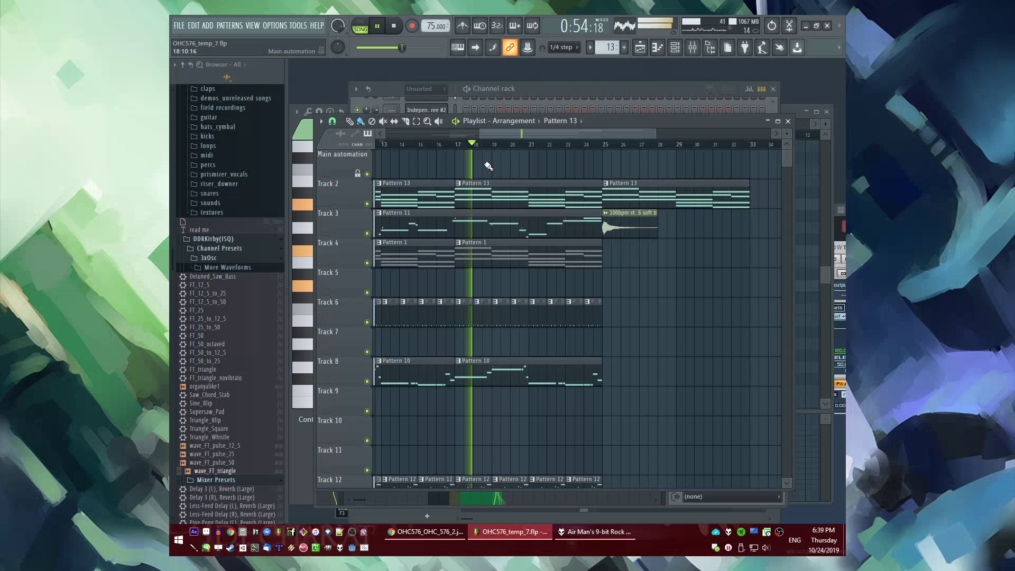
pyautogui.scroll(-3, 571, 193)
pyautogui.scroll(2, 478, 302)
pyautogui.scroll(-4, 433, 359)
# Switch to the empty Pattern 15 and add a BooBass instrument channel
pyautogui.press('F4')
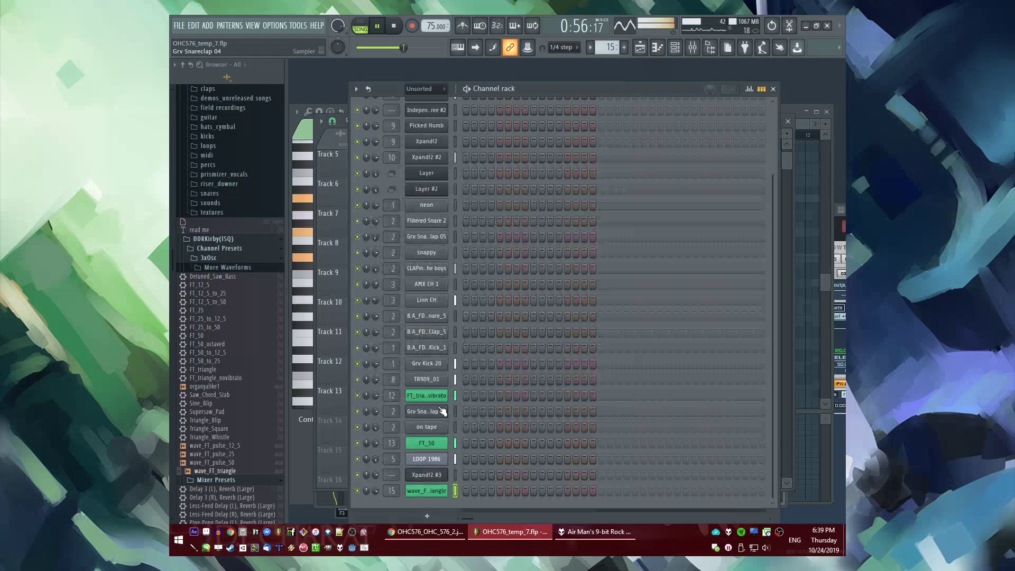
pyautogui.scroll(-4, 228, 392)
pyautogui.scroll(4, 229, 386)
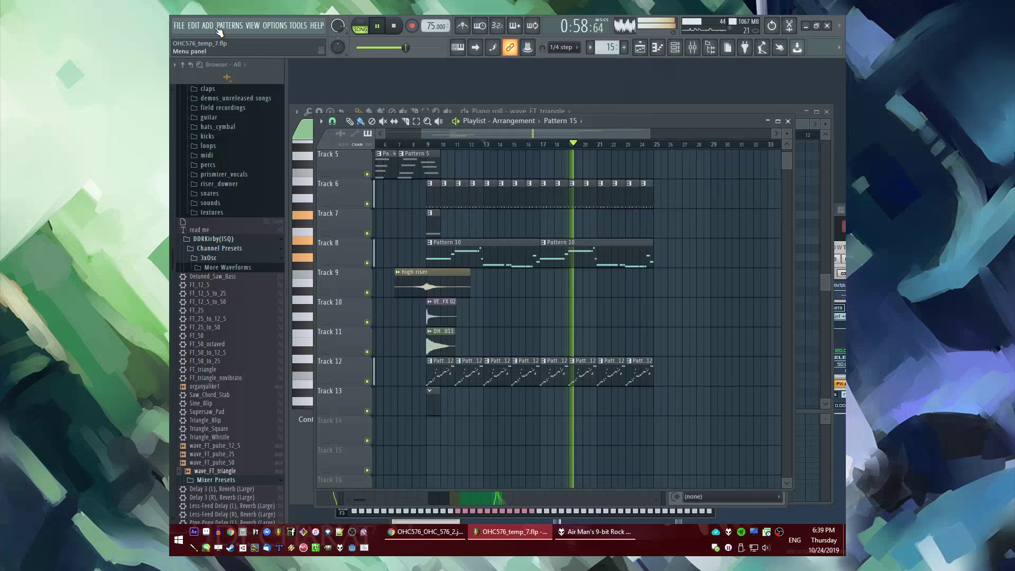
pyautogui.click(207, 25)
pyautogui.click(231, 163)
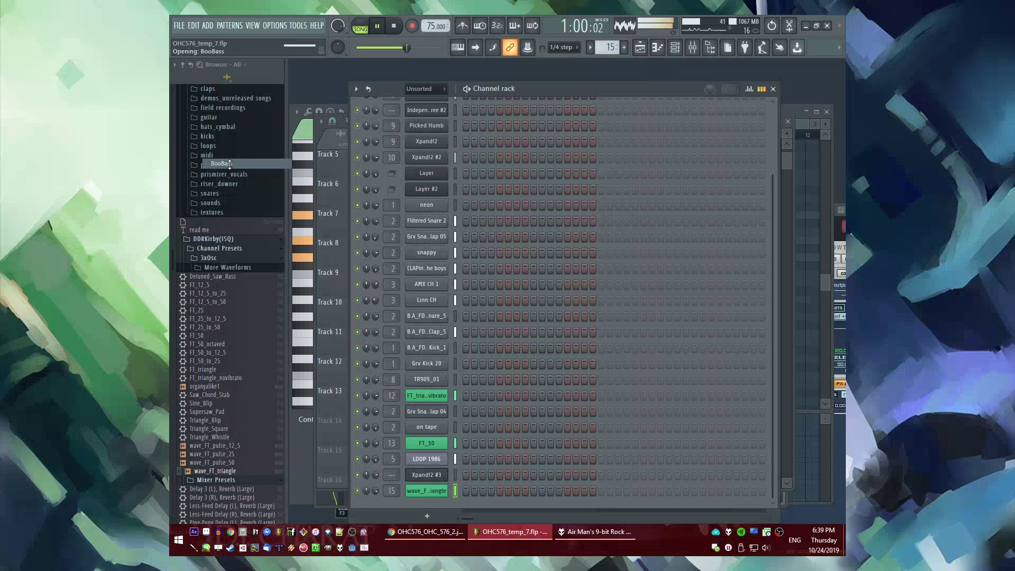
pyautogui.press('Escape')
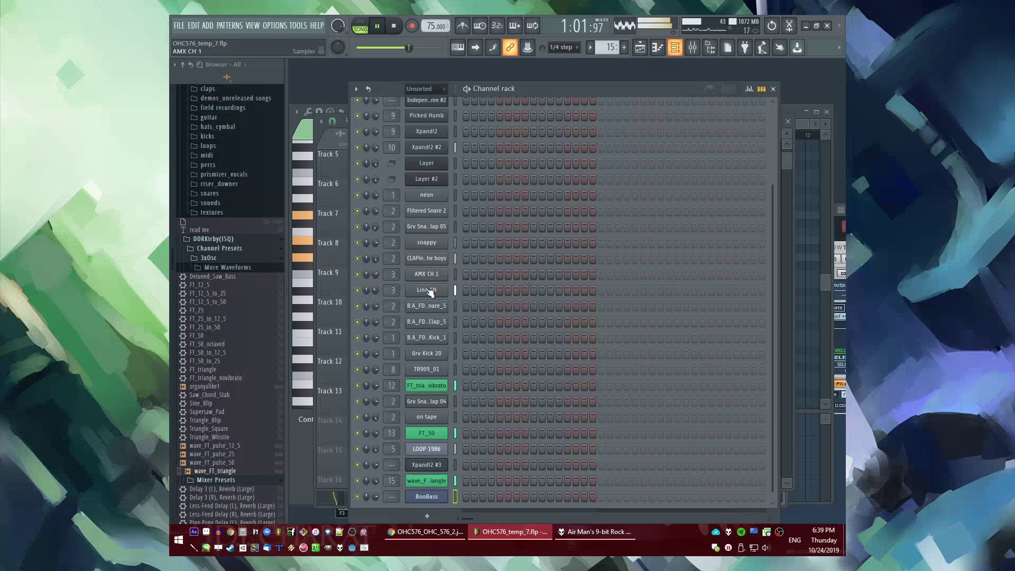
pyautogui.click(423, 495)
pyautogui.press('Escape')
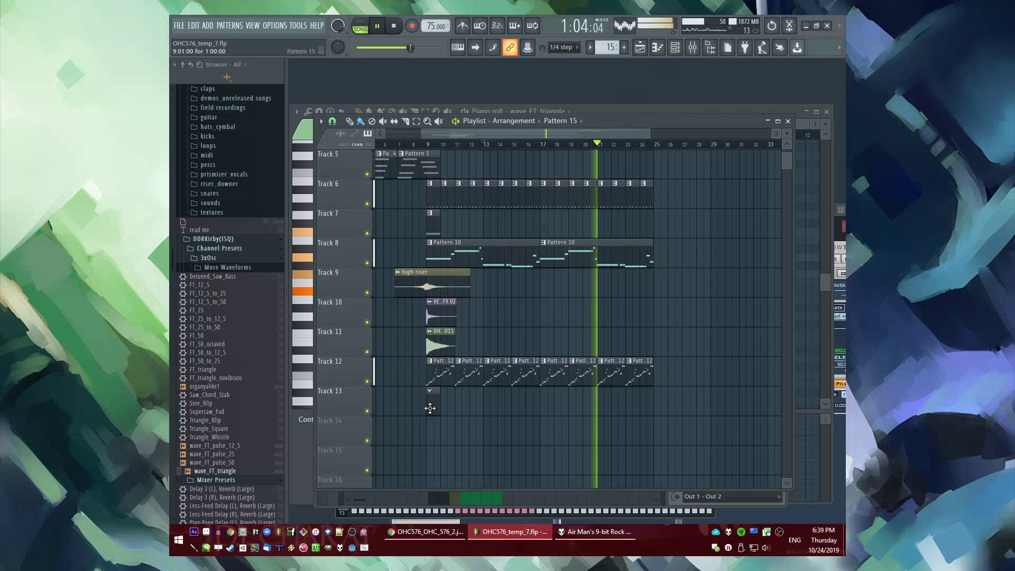
# Draw a D5 note about 13 steps long at bar 1 in the BooBass piano roll and play the pattern
pyautogui.rightClick(440, 496)
pyautogui.click(479, 392)
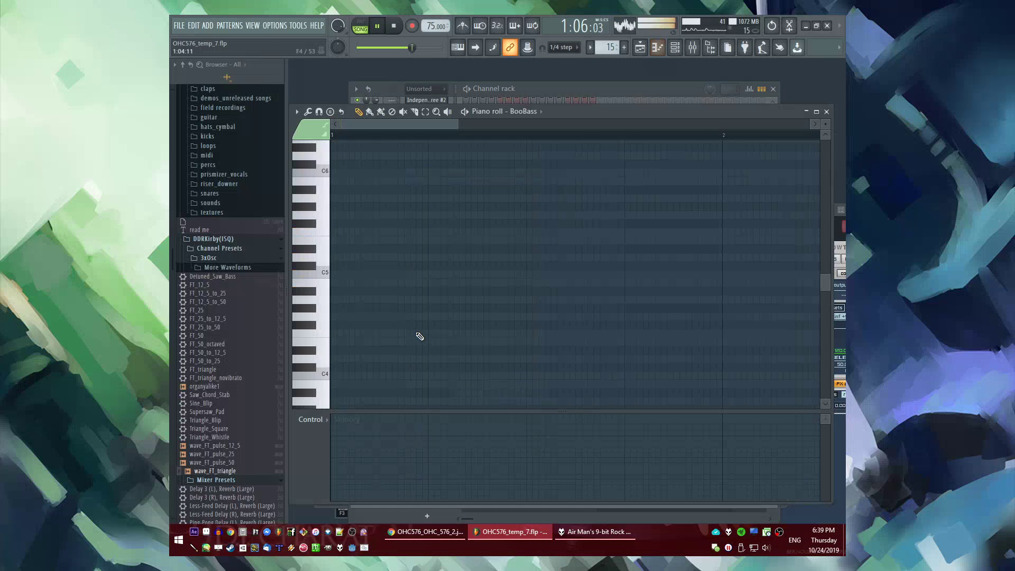
pyautogui.moveTo(353, 367); pyautogui.dragTo(267, 154)
pyautogui.press('space')
pyautogui.scroll(3, 611, 217)
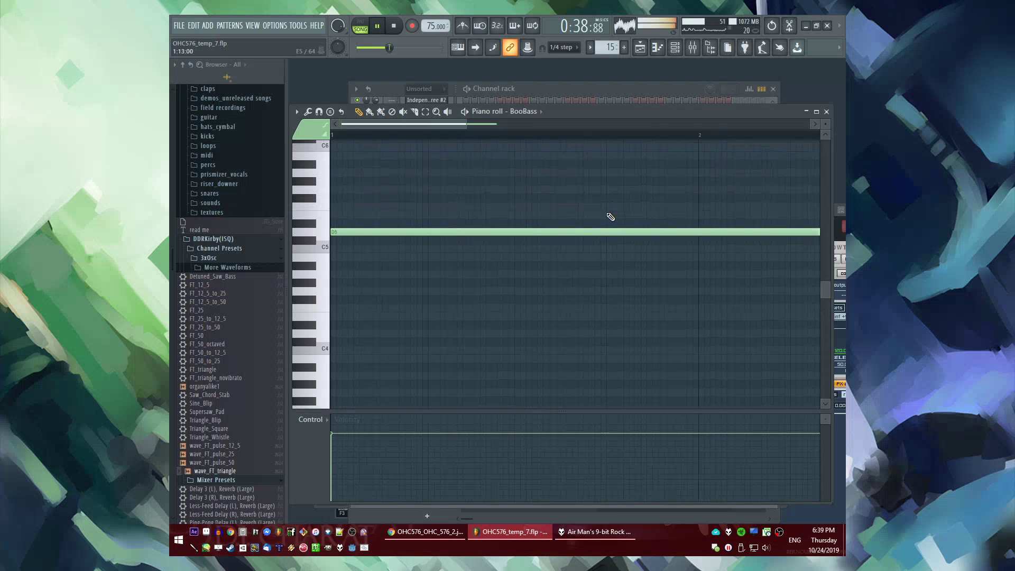
pyautogui.scroll(-2, 414, 142)
pyautogui.moveTo(710, 232); pyautogui.dragTo(456, 246)
pyautogui.press('l')
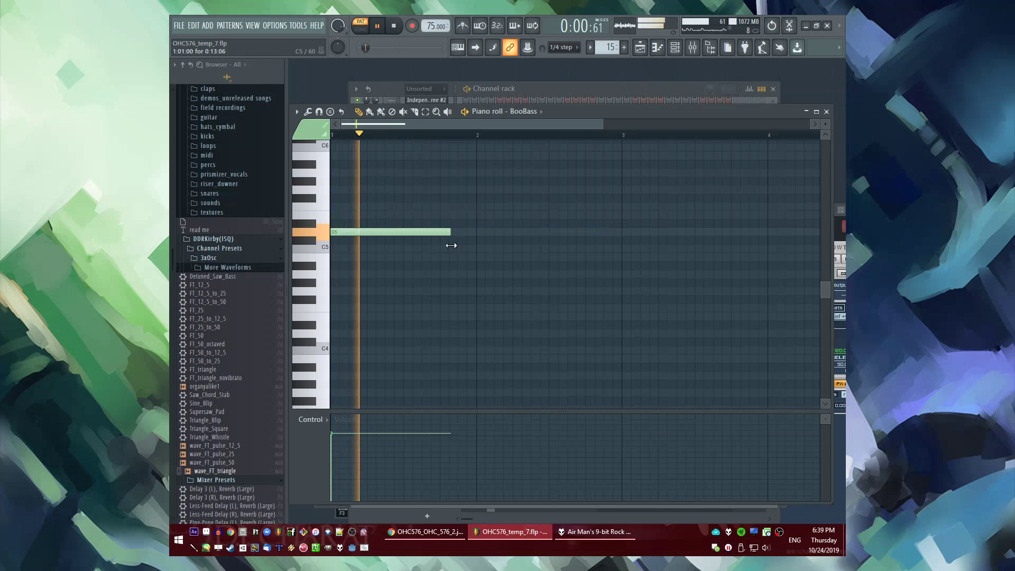
# Add a short D5 note at the end of bar 1 and a one-bar D5 note in bar 2, closing the gaps between them
pyautogui.click(458, 231)
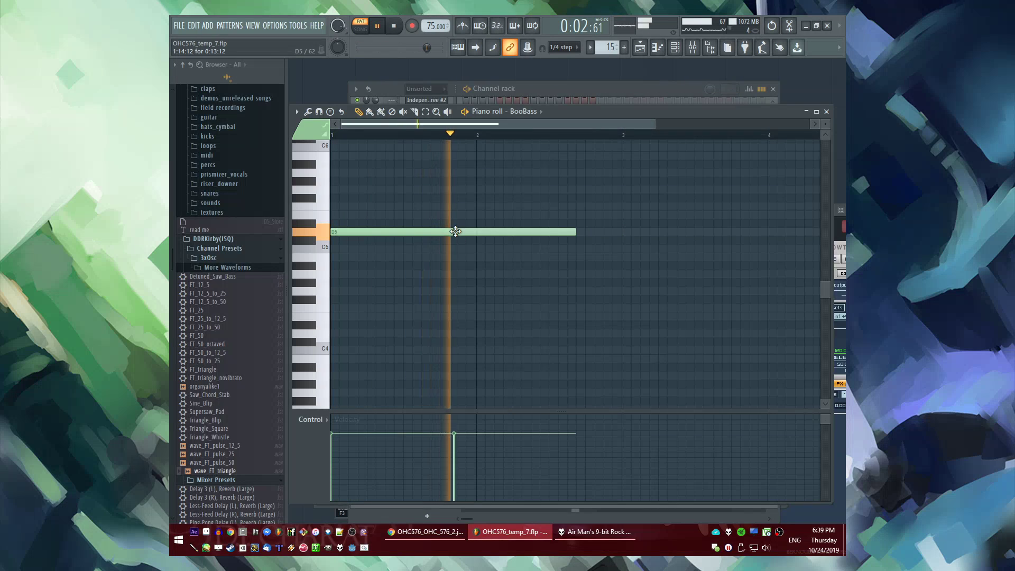
pyautogui.moveTo(582, 232); pyautogui.dragTo(619, 239)
pyautogui.click(479, 232)
pyautogui.scroll(3, 450, 232)
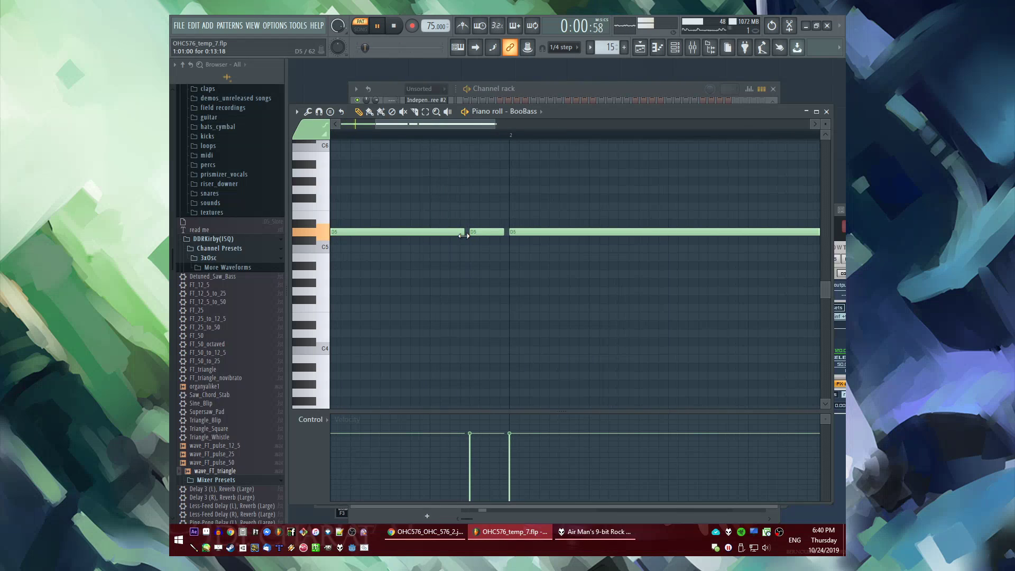
pyautogui.moveTo(461, 232); pyautogui.dragTo(510, 233)
pyautogui.scroll(-3, 509, 233)
# Duplicate the two-bar bass phrase into bars 3–4, transpose the copy down to C5 and play the song from bar 3
pyautogui.hotkey('ctrl', 'a')
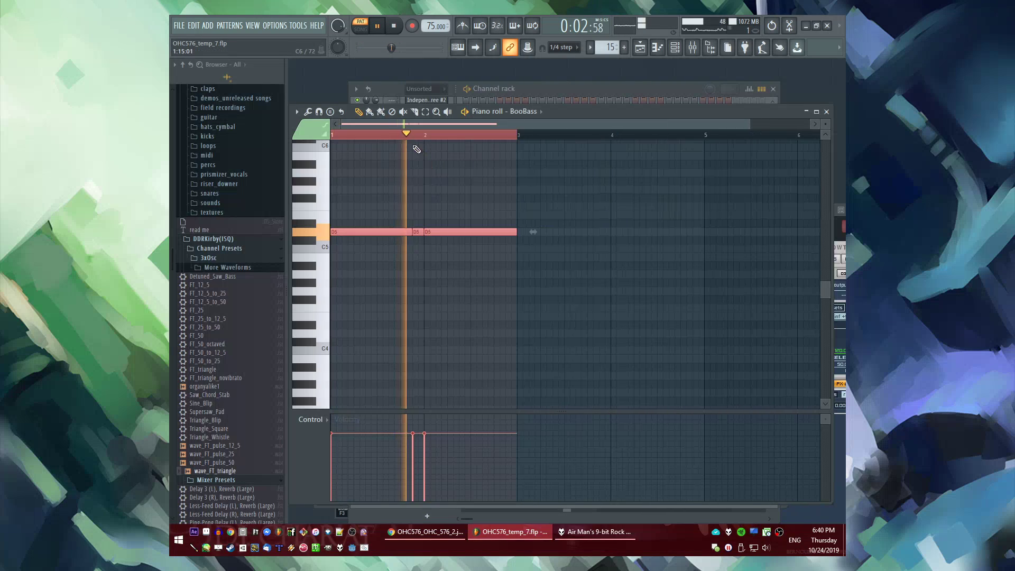
pyautogui.moveTo(421, 125); pyautogui.dragTo(528, 130)
pyautogui.hotkey('ctrl', 'b')
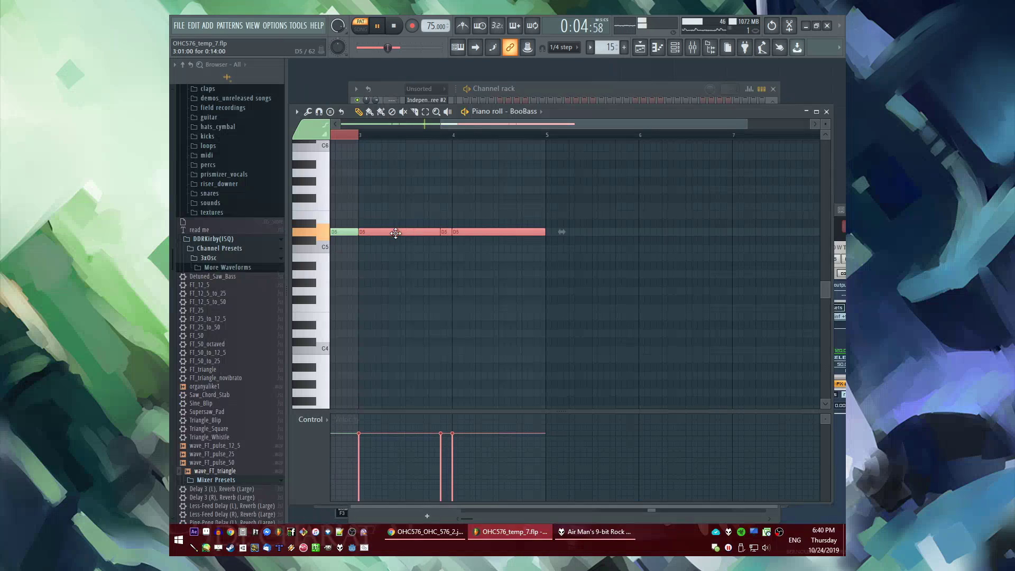
pyautogui.moveTo(397, 232); pyautogui.dragTo(396, 251)
pyautogui.press('l')
pyautogui.click(360, 136)
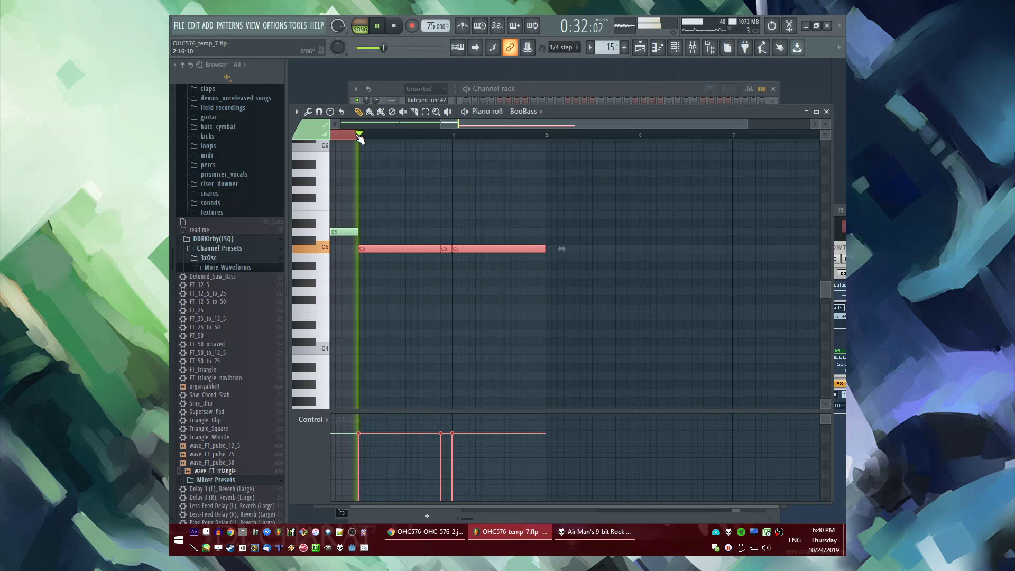
# Try raising the bass notes in bars 3–4 from C5 to D5, and undo the move
pyautogui.scroll(3, 383, 246)
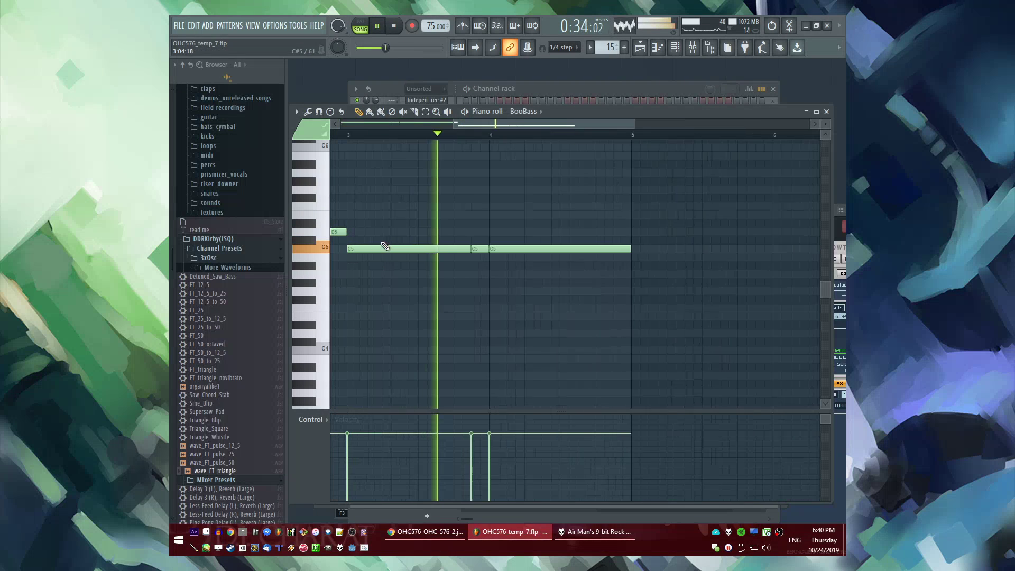
pyautogui.moveTo(418, 229); pyautogui.dragTo(677, 302)
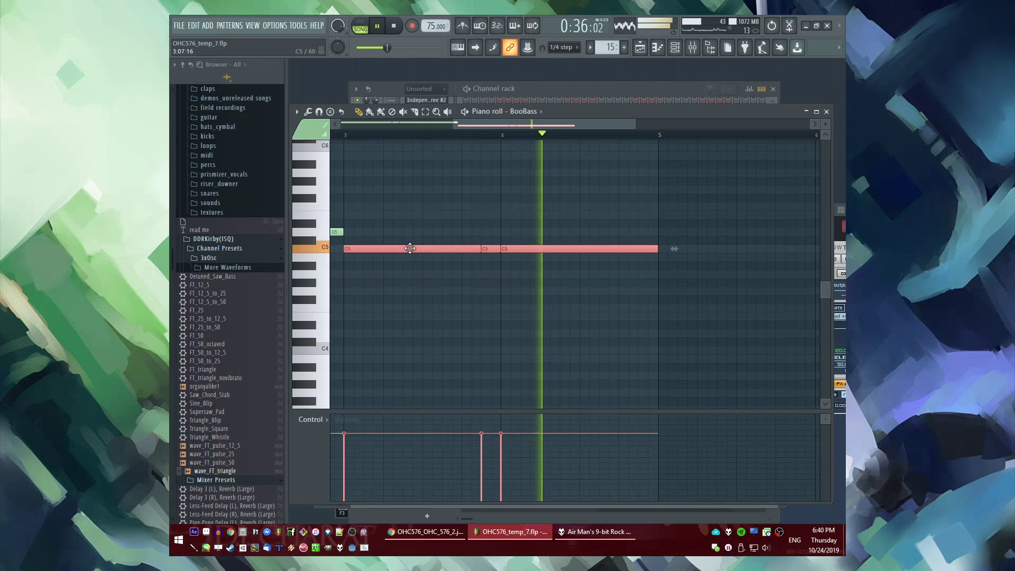
pyautogui.moveTo(410, 253); pyautogui.dragTo(409, 236)
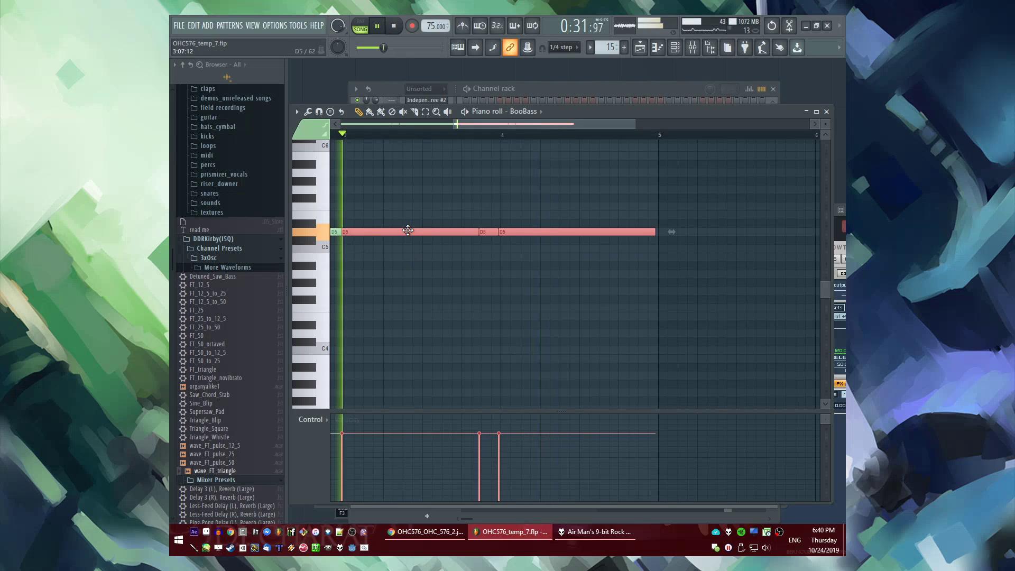
pyautogui.hotkey('ctrl', 'z')
# Copy the whole four-bar bass phrase into bars 5–8
pyautogui.hotkey('ctrl', 'a')
pyautogui.hotkey('ctrl', 'c')
pyautogui.moveTo(519, 125); pyautogui.dragTo(602, 150)
pyautogui.hotkey('ctrl', 'v')
pyautogui.hotkey('ctrl', 'd')
pyautogui.keyDown('ctrl'); pyautogui.click(356, 138); pyautogui.keyUp('ctrl')
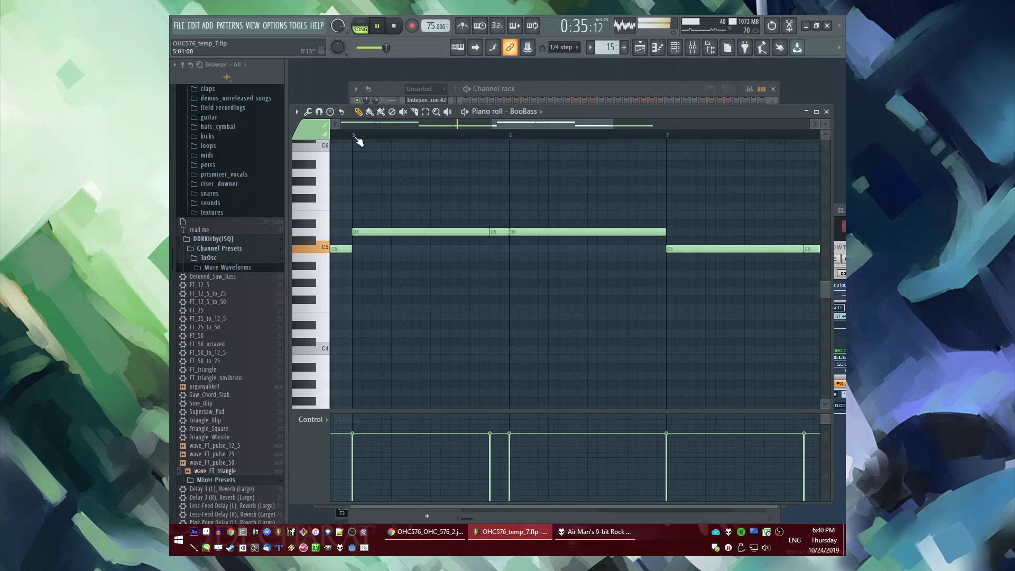
# Transpose the copied bass notes in bars 5–6 down to A#4 and those in bars 7–8 down to A4
pyautogui.moveTo(376, 219); pyautogui.dragTo(612, 268)
pyautogui.scroll(-4, 418, 157)
pyautogui.scroll(3, 587, 197)
pyautogui.moveTo(413, 220); pyautogui.dragTo(693, 320)
pyautogui.moveTo(414, 249); pyautogui.dragTo(414, 283)
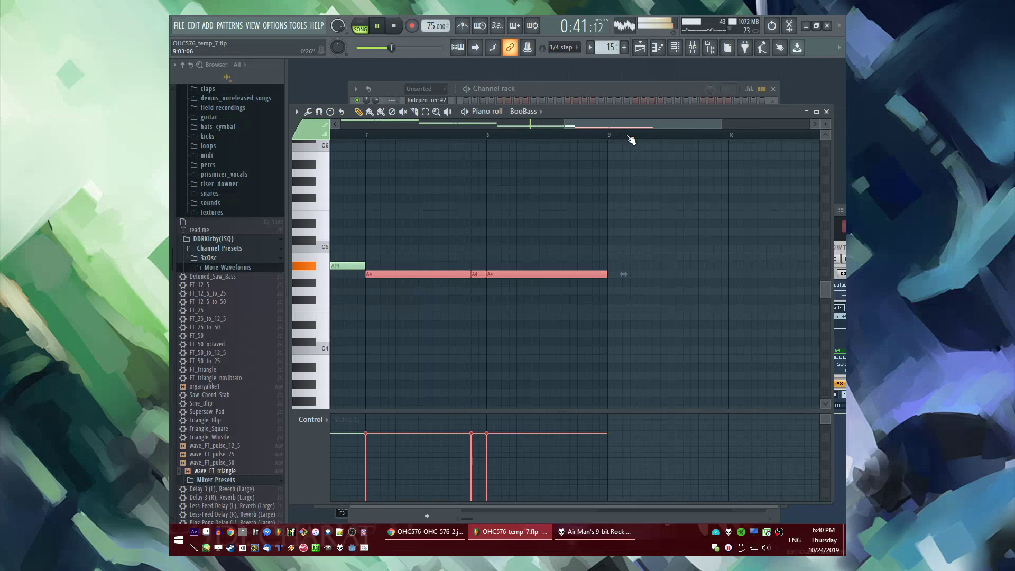
pyautogui.moveTo(636, 127); pyautogui.dragTo(715, 135)
pyautogui.scroll(-3, 678, 232)
pyautogui.click(593, 273)
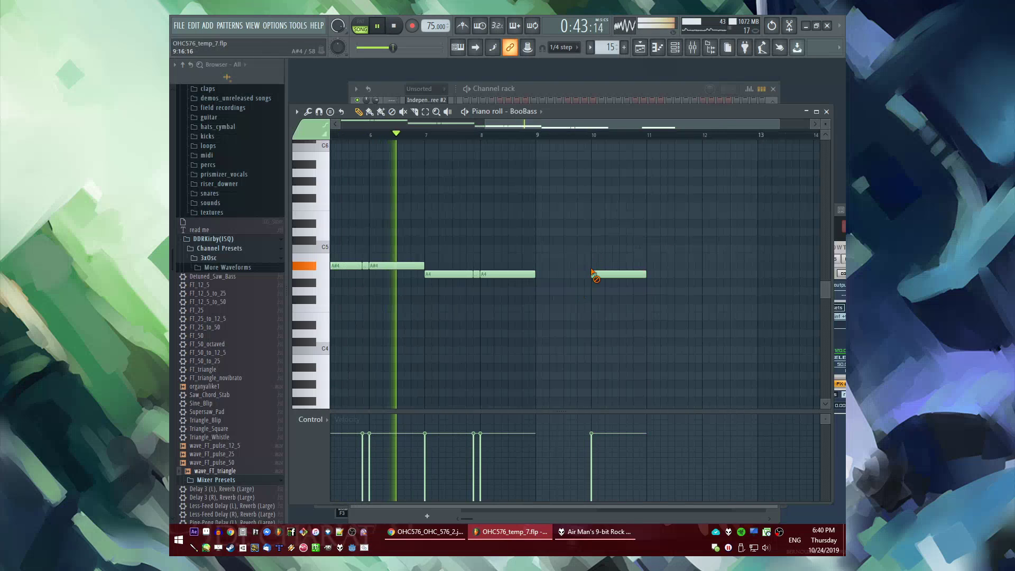
# Assign the BooBass channel to free mixer track 16 and connect the Sidechainer track to it
pyautogui.press('F5')
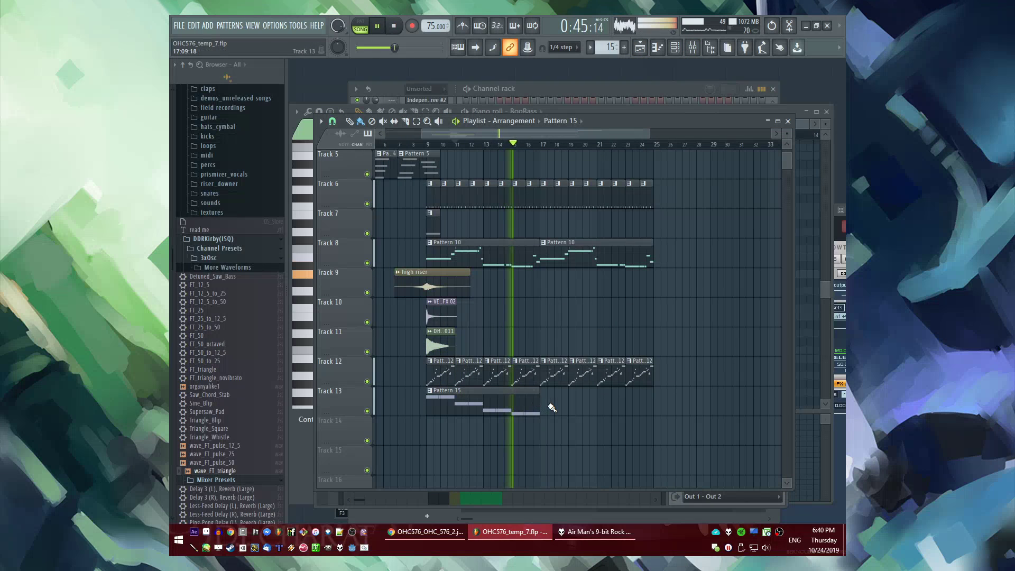
pyautogui.press('F6')
pyautogui.click(431, 496)
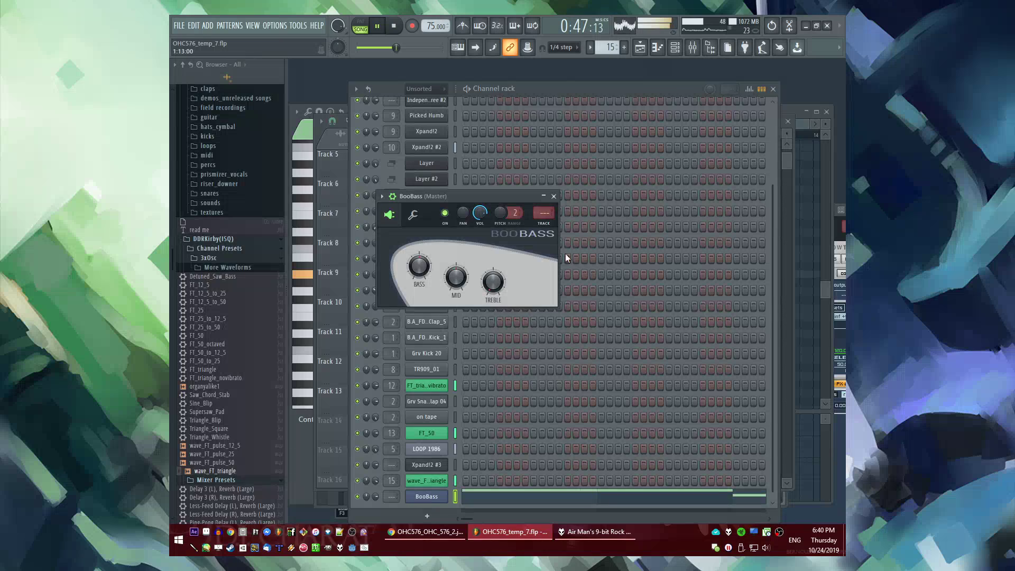
pyautogui.hotkey('ctrl', 'l')
pyautogui.click(423, 358)
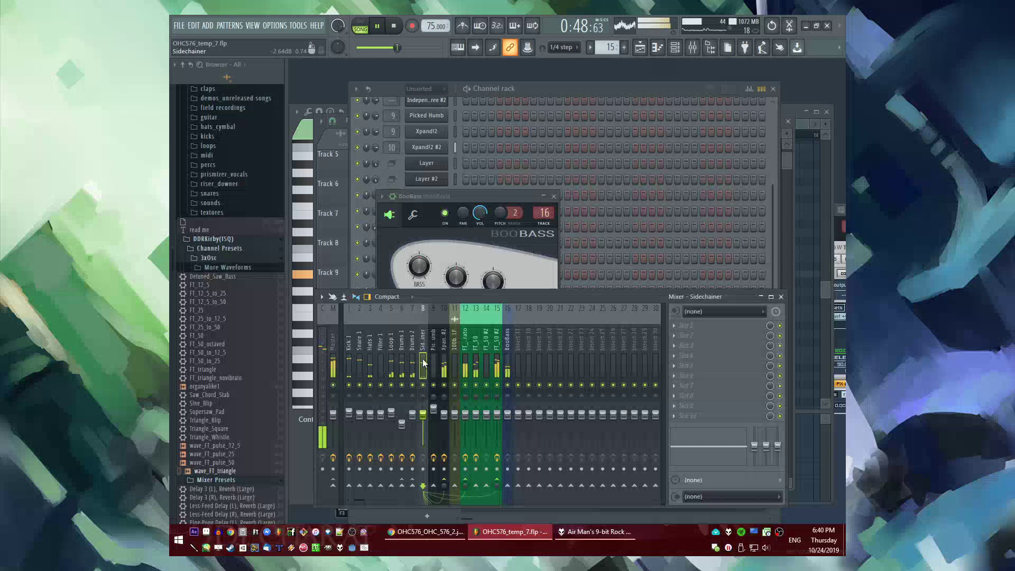
pyautogui.rightClick(506, 485)
pyautogui.click(523, 501)
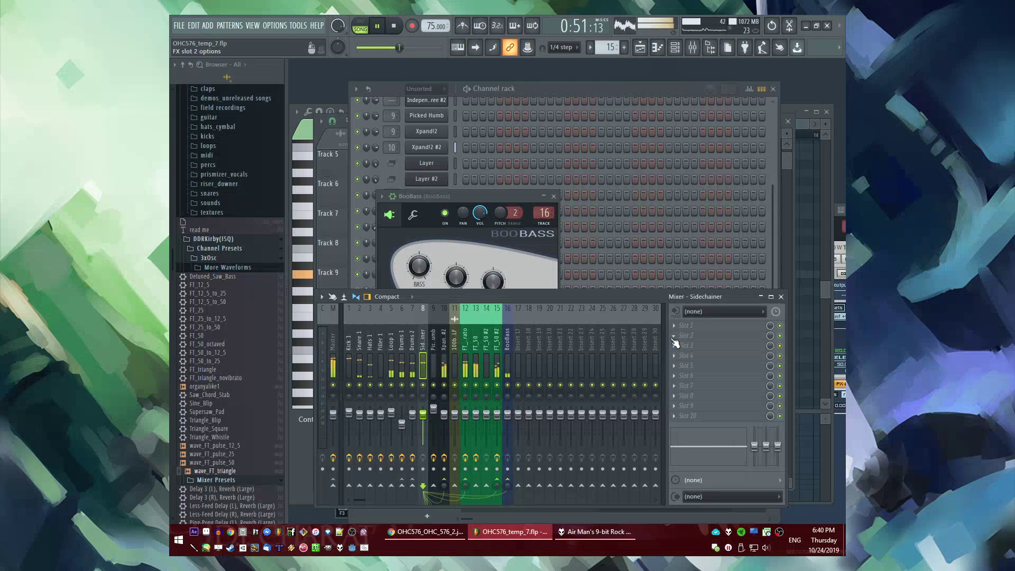
# Load Fruity parametric EQ 2 into slot 2 of the Sidechainer track and cut the lows with band 1 at about 68 Hz
pyautogui.click(675, 342)
pyautogui.click(570, 373)
pyautogui.moveTo(384, 241); pyautogui.dragTo(387, 287)
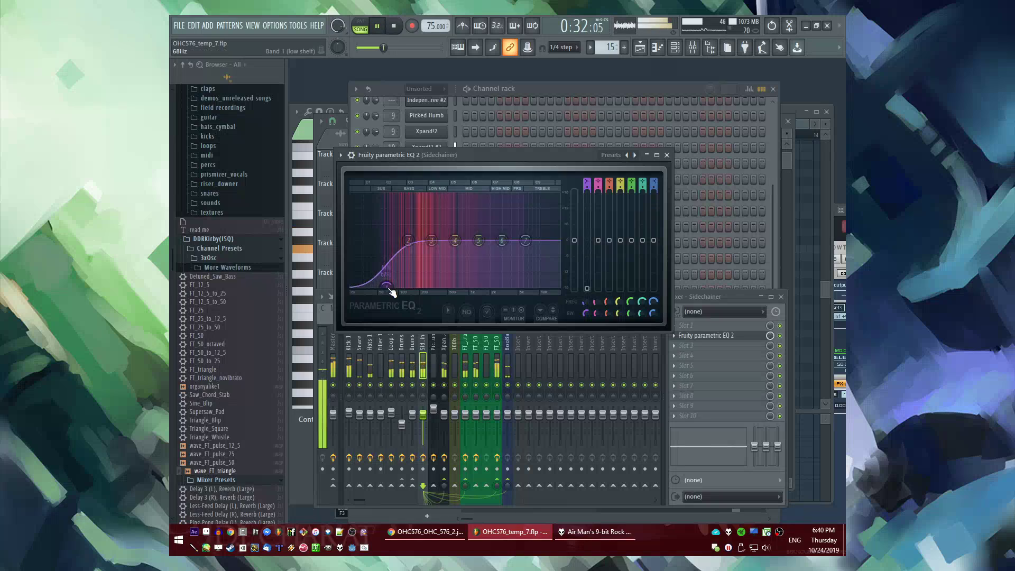
# Load Fruity Limiter into slot 3 of the BooBass track and compress from sidechain input 1 with a lowered threshold and 3.4:1 ratio
pyautogui.click(420, 363)
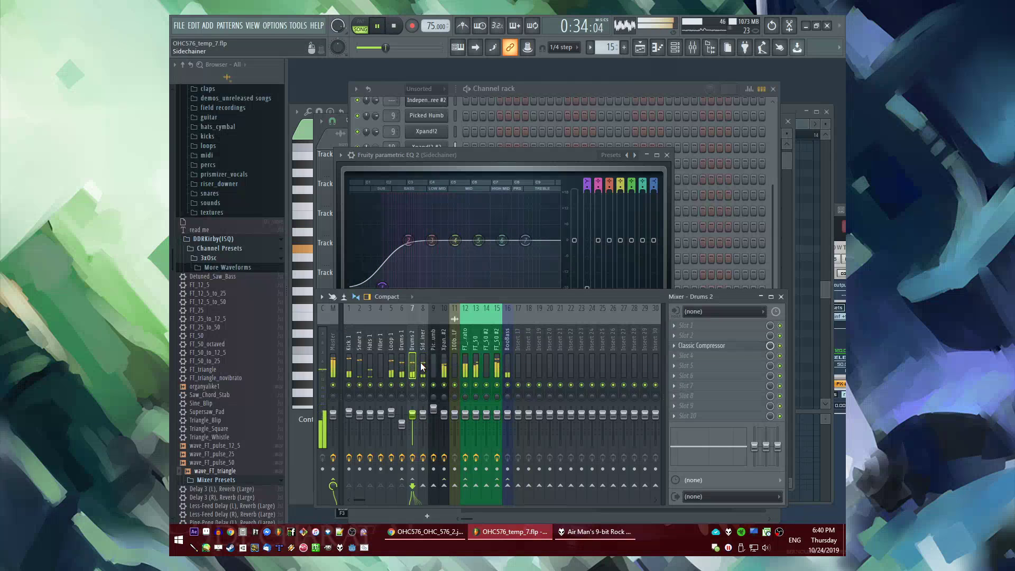
pyautogui.click(421, 364)
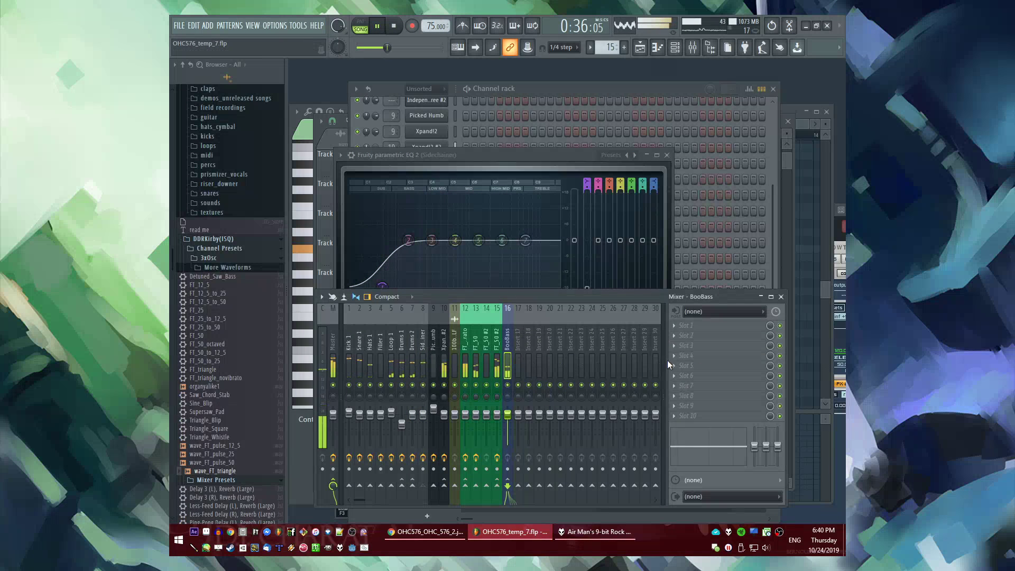
pyautogui.click(688, 346)
pyautogui.click(535, 297)
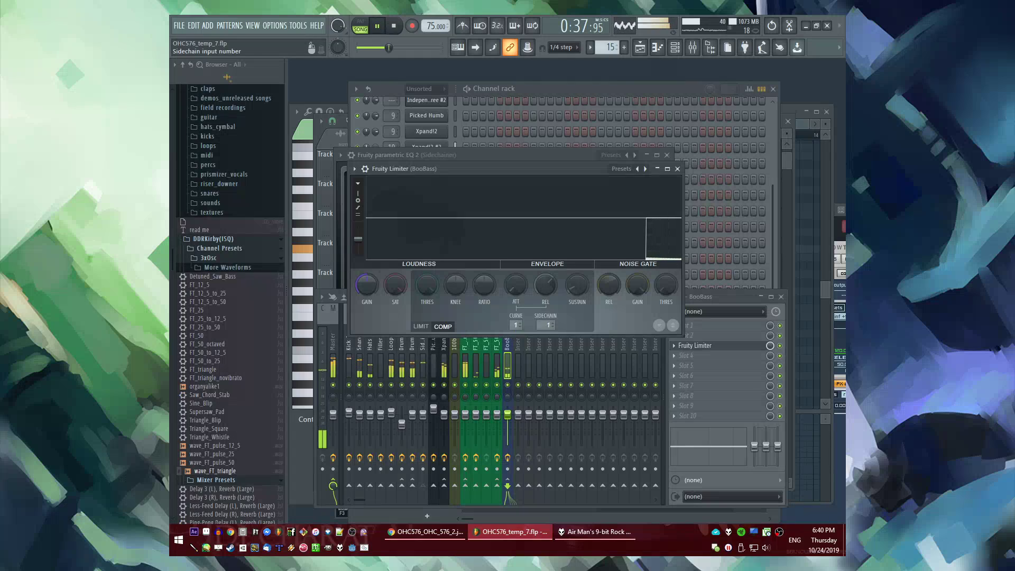
pyautogui.moveTo(428, 285); pyautogui.dragTo(427, 290)
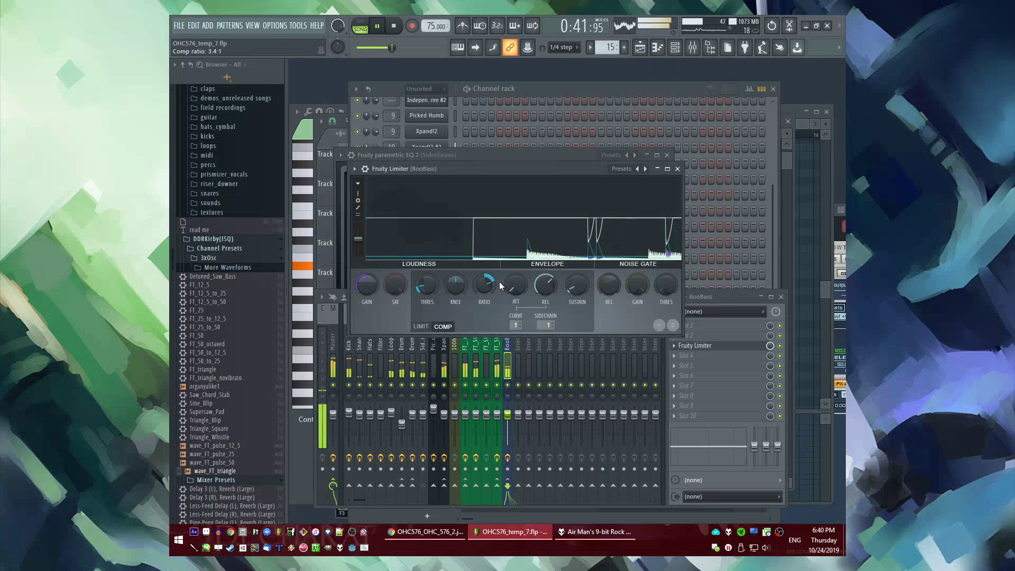
# Check the compressor settings of the Fruity Limiter on the FT_50 #2 mixer track
pyautogui.press('F5')
pyautogui.press('F9')
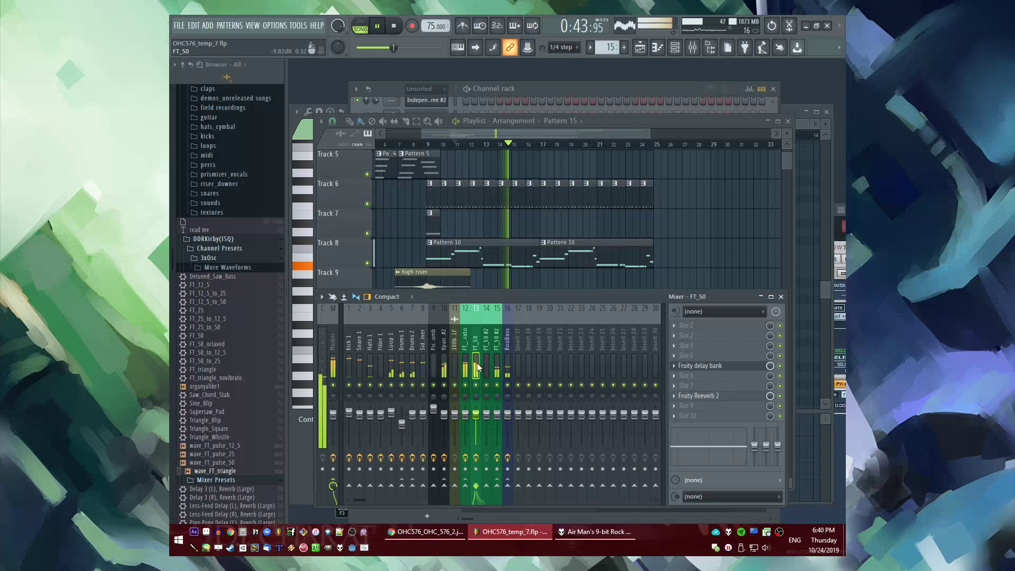
pyautogui.click(494, 361)
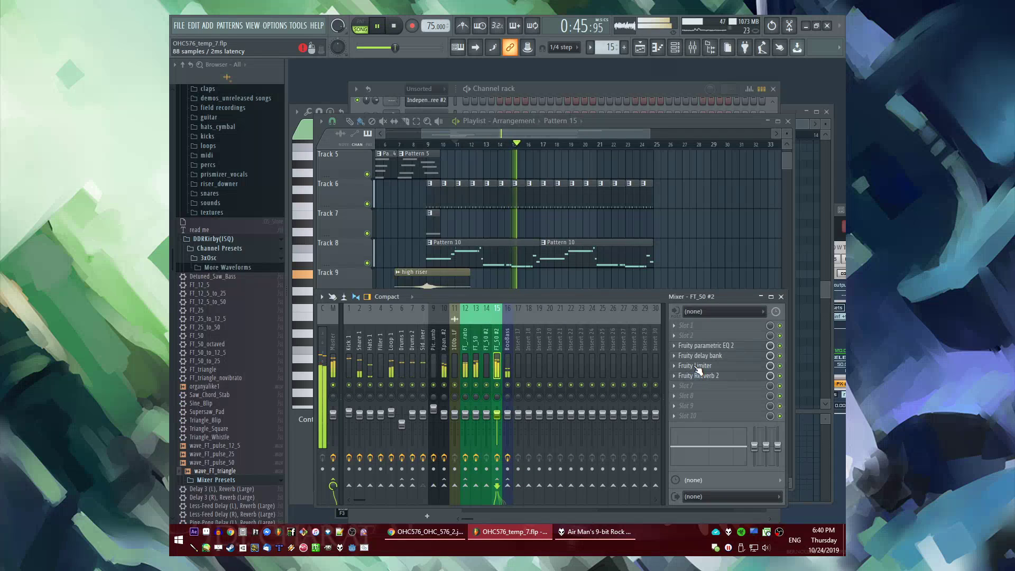
pyautogui.click(698, 366)
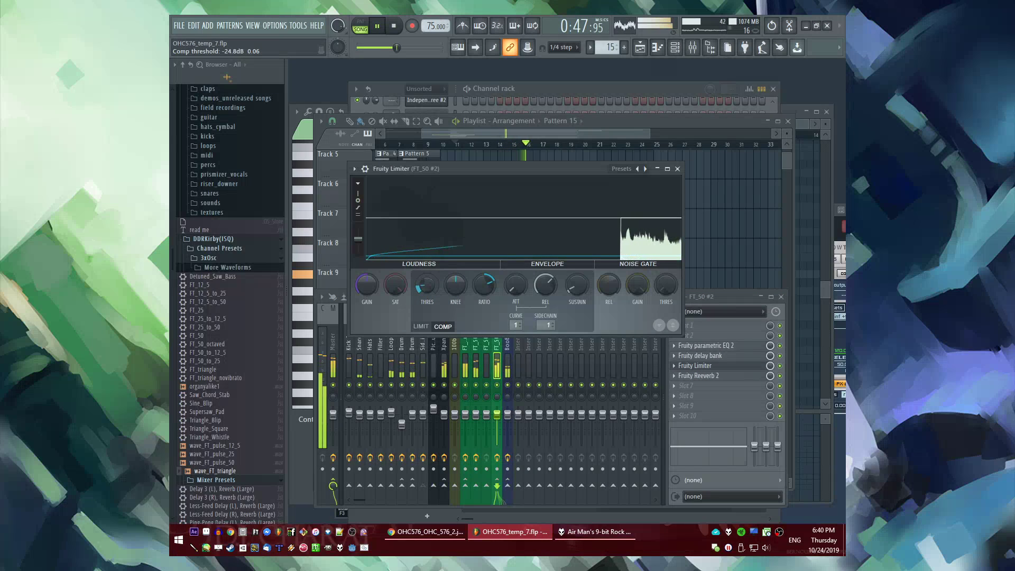
pyautogui.click(473, 363)
pyautogui.press('Escape')
pyautogui.press('Escape')
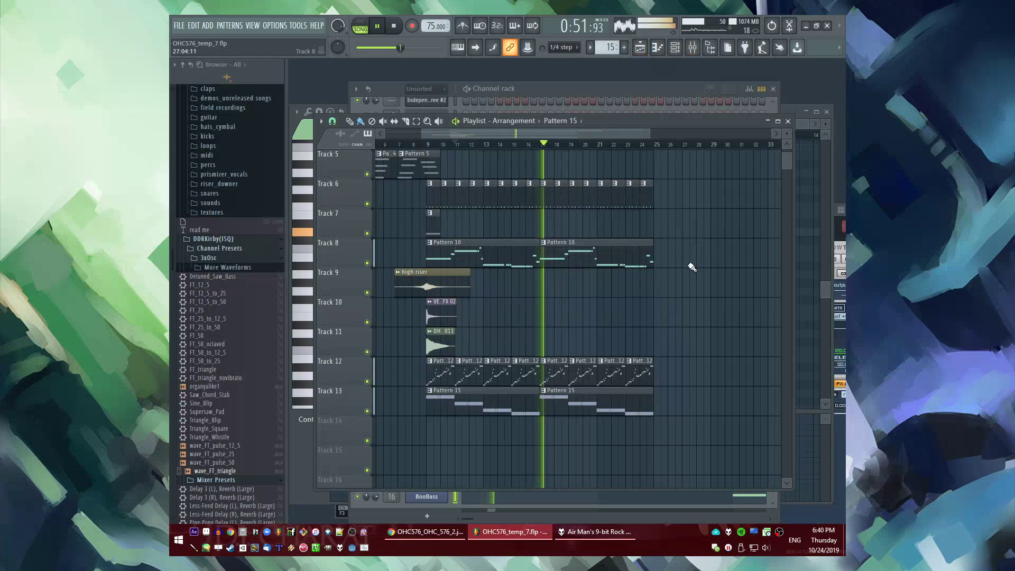
# Solo the FT_triangle_novibrato and FT_50 #2 mixer tracks in turn and inspect the parametric EQ on FT_50 #2
pyautogui.press('F9')
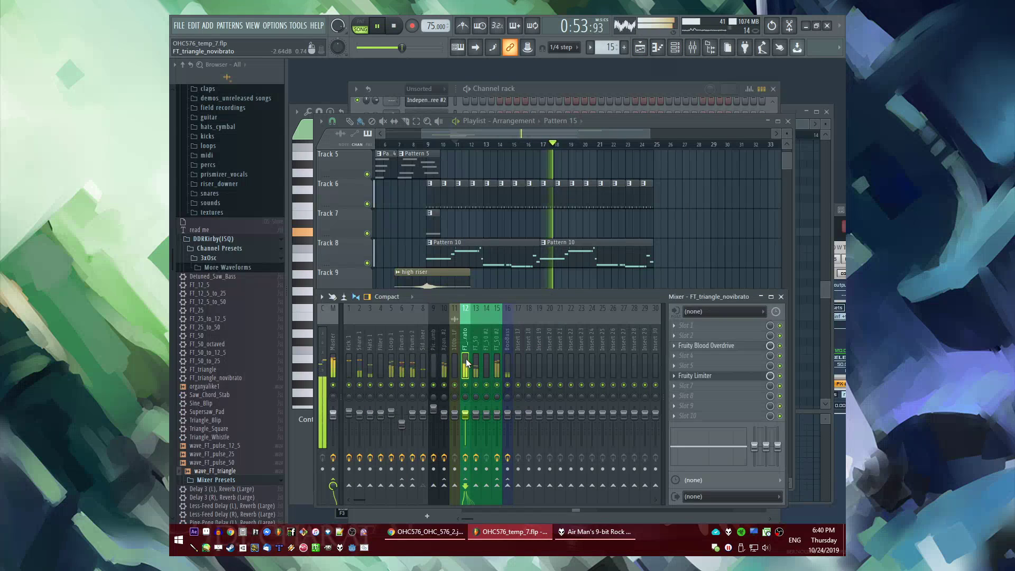
pyautogui.press('s')
pyautogui.click(499, 362)
pyautogui.press('s')
pyautogui.press('s')
pyautogui.click(675, 347)
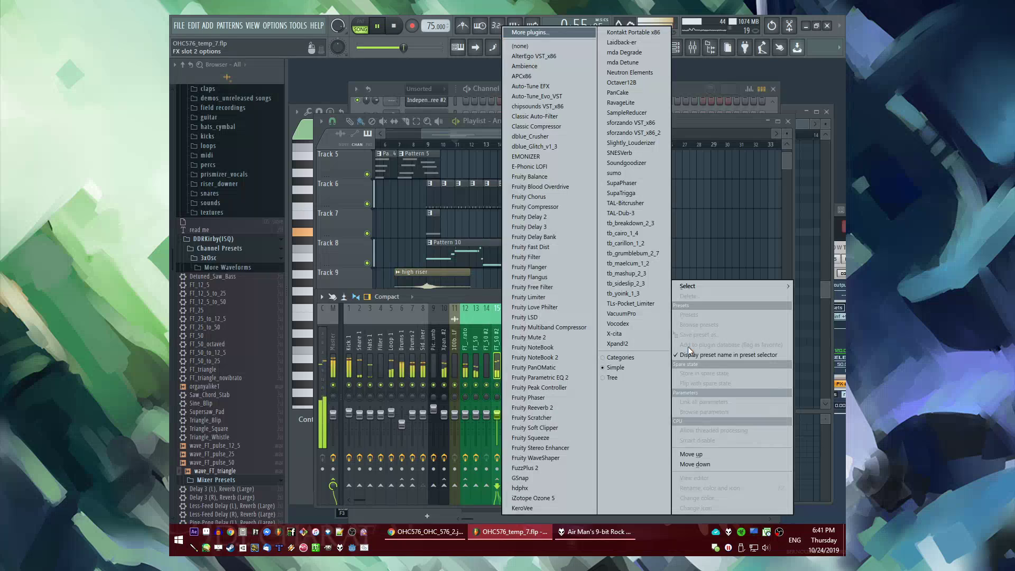
pyautogui.press('Escape')
pyautogui.press('Escape')
pyautogui.click(687, 346)
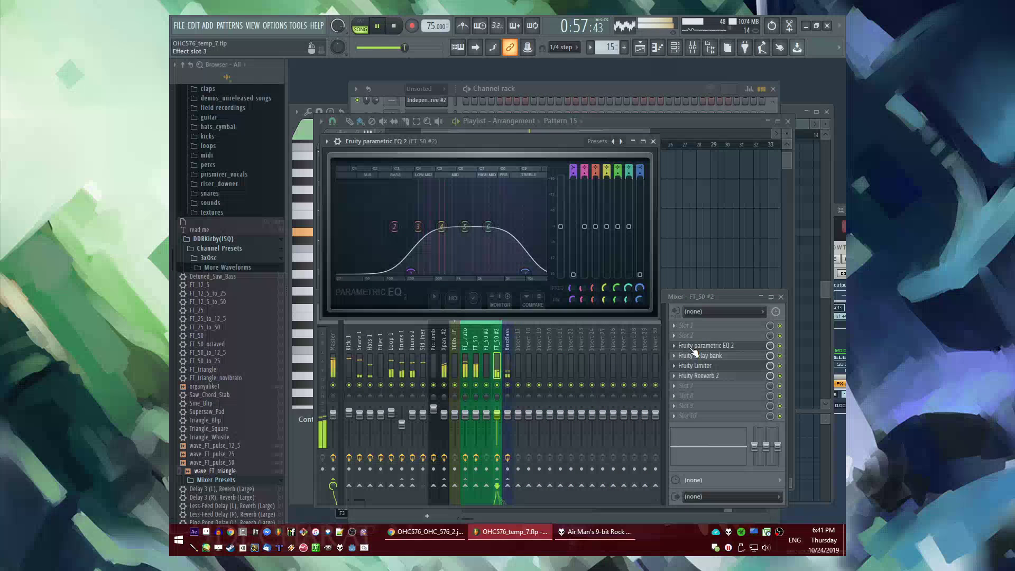
# Load Fruity parametric EQ 2 into slot 2 of FT_50, boost band 6 about 2 dB and cut lows and highs with bands 1 and 7
pyautogui.click(485, 354)
pyautogui.click(476, 356)
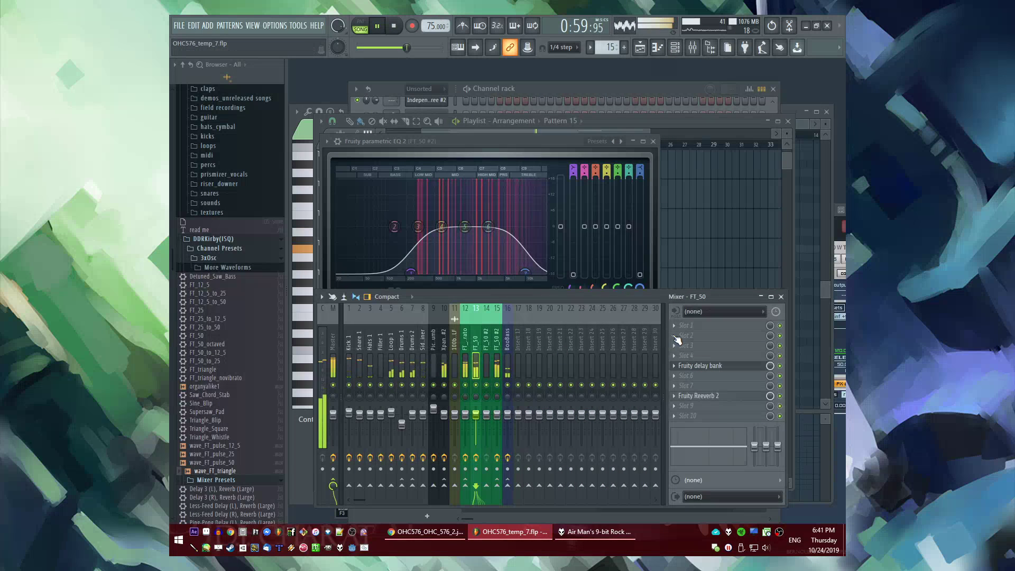
pyautogui.click(677, 337)
pyautogui.click(560, 361)
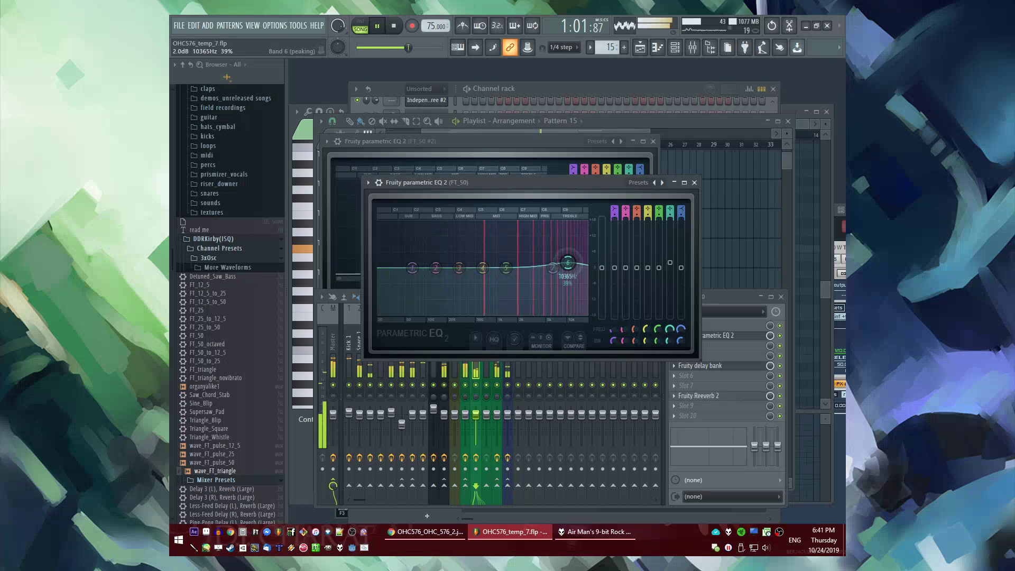
pyautogui.moveTo(413, 268); pyautogui.dragTo(462, 316)
pyautogui.moveTo(553, 268); pyautogui.dragTo(588, 315)
pyautogui.moveTo(680, 215); pyautogui.dragTo(680, 196)
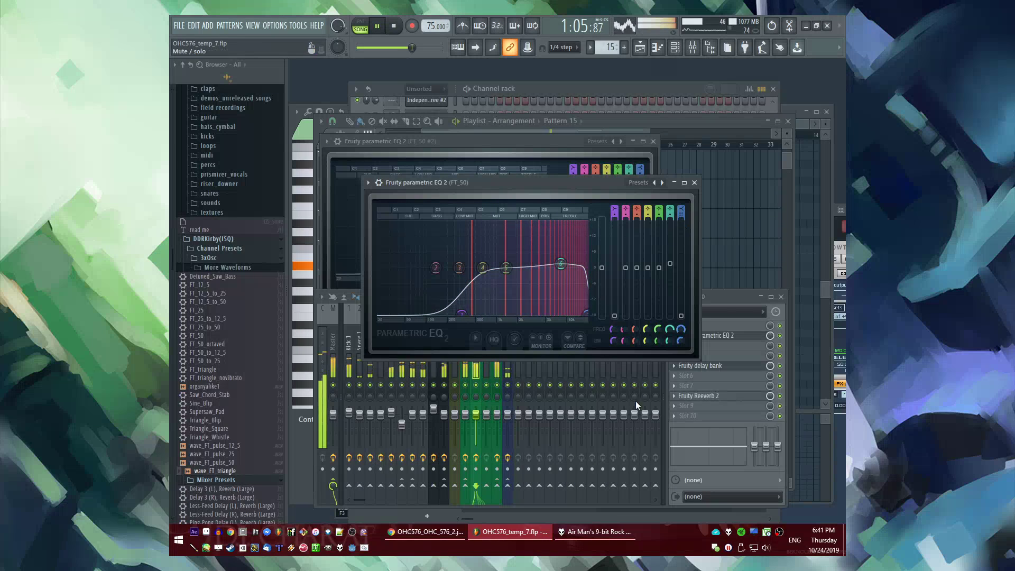
# Retune the FT_50 EQ with band 6 at 3.4 dB and 6552 Hz and a lower high cut on band 7
pyautogui.press('F5')
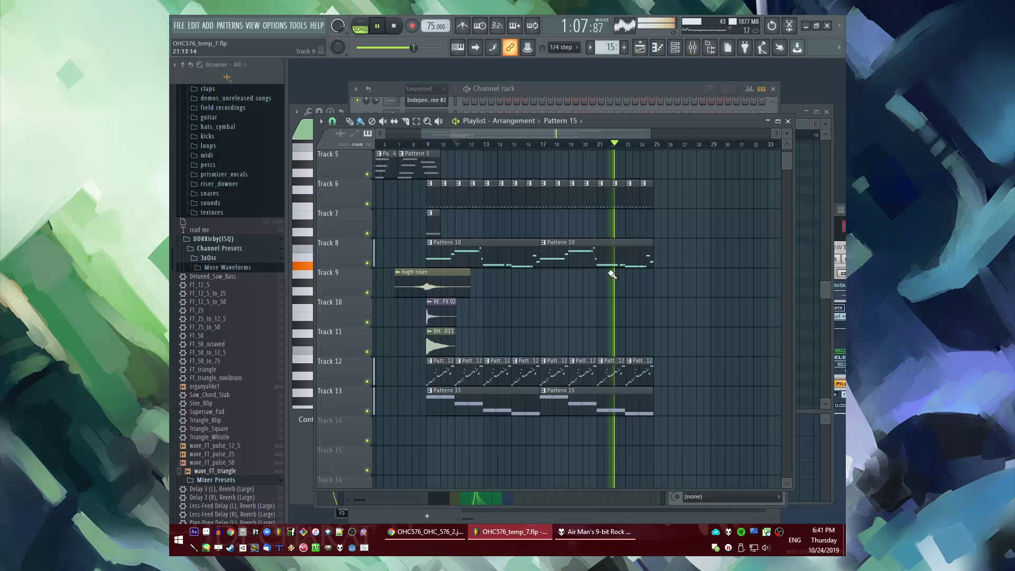
pyautogui.press('F9')
pyautogui.click(718, 337)
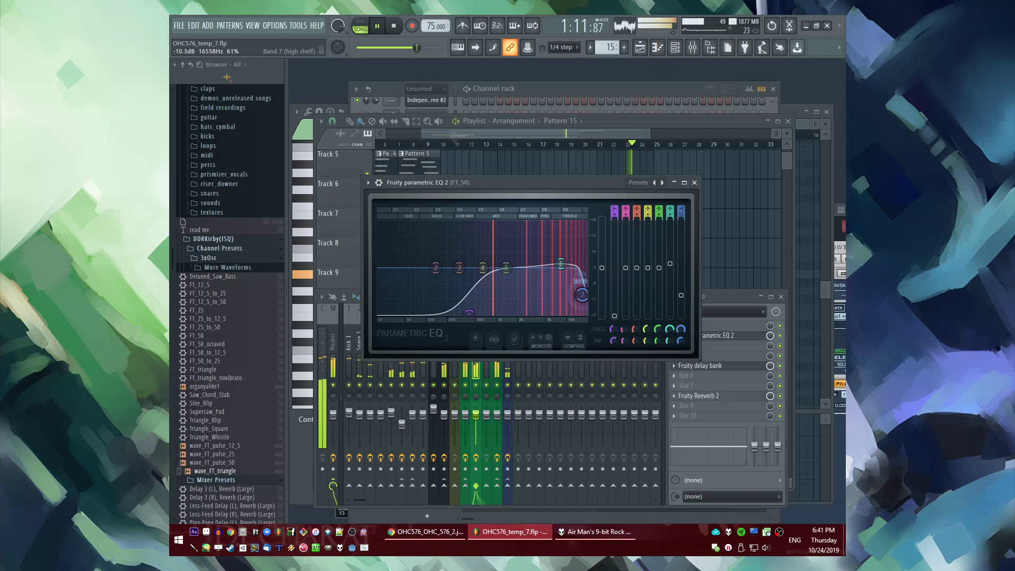
pyautogui.moveTo(557, 260); pyautogui.dragTo(554, 261)
pyautogui.press('space')
pyautogui.press('space')
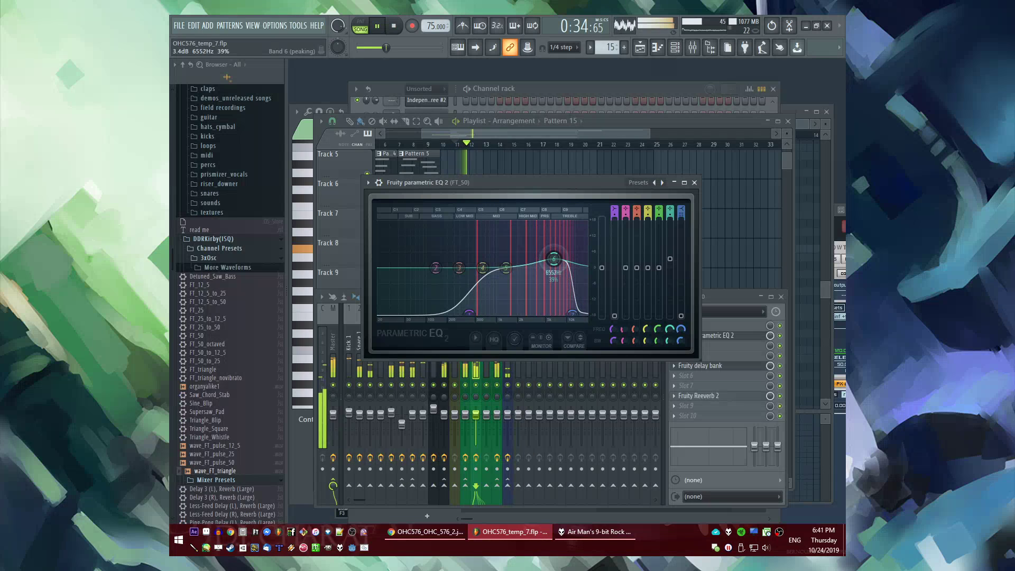
# Audition the song from bars 13 and 16 and raise the high-cut frequency of band 7 on the FT_50 EQ slightly
pyautogui.press('F5')
pyautogui.click(486, 145)
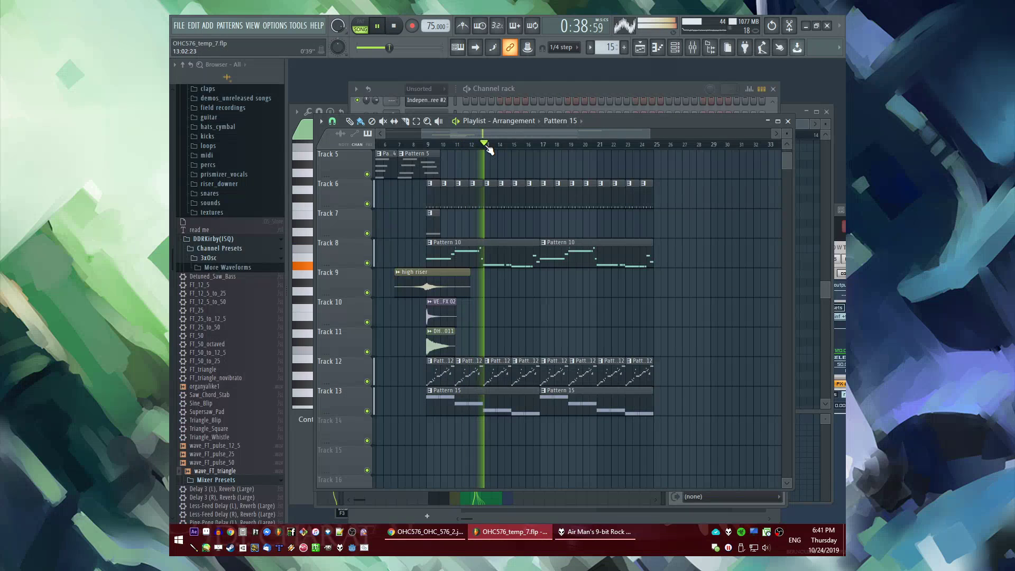
pyautogui.keyDown('ctrl'); pyautogui.scroll(1, 574, 182); pyautogui.keyUp('ctrl')
pyautogui.scroll(2, 550, 174)
pyautogui.click(518, 145)
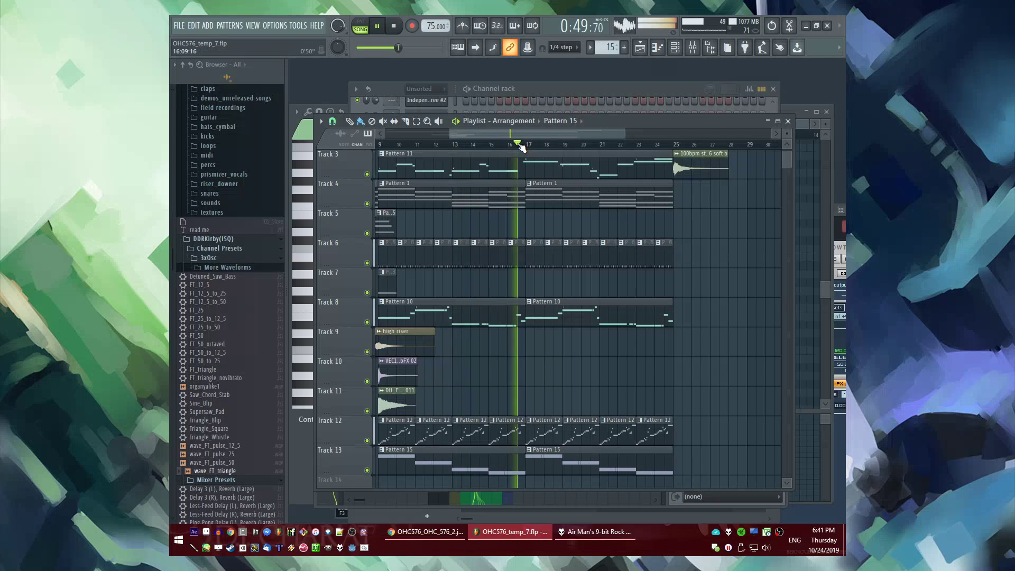
pyautogui.scroll(2, 531, 160)
pyautogui.press('F9')
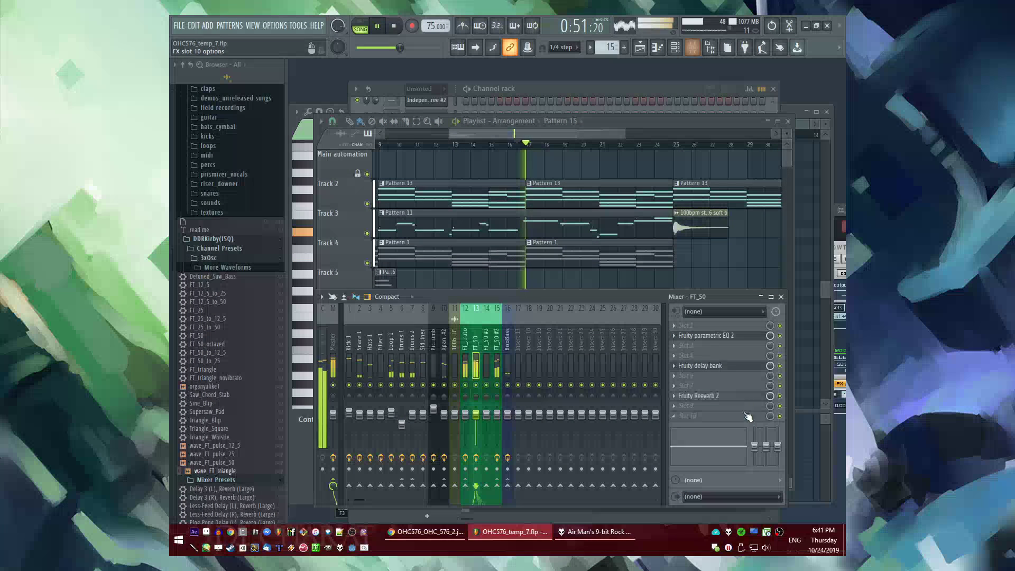
pyautogui.click(708, 336)
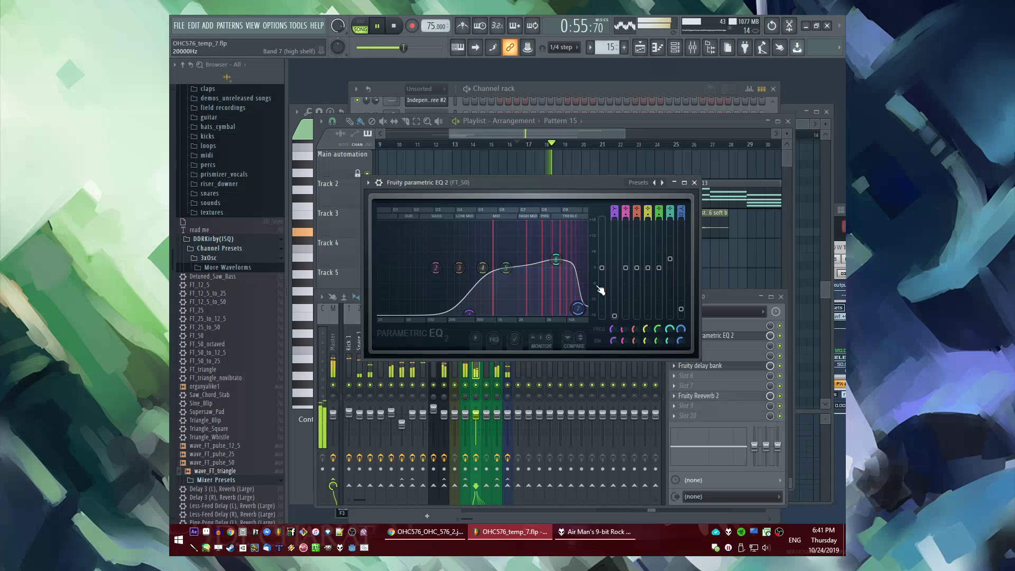
pyautogui.click(695, 183)
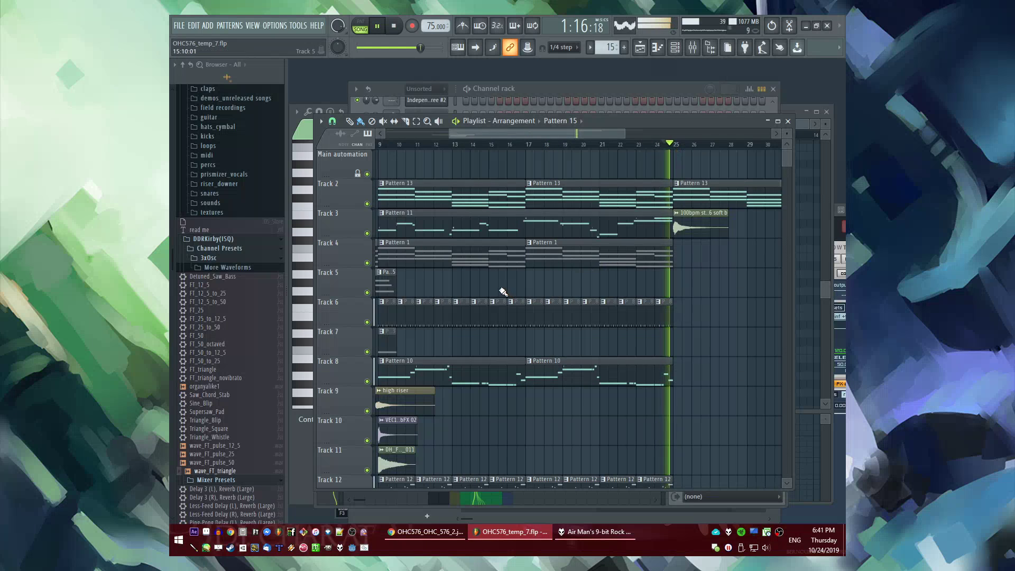
# Delete the Pattern 13 clip at bar 25 on Track 2
pyautogui.scroll(3, 601, 294)
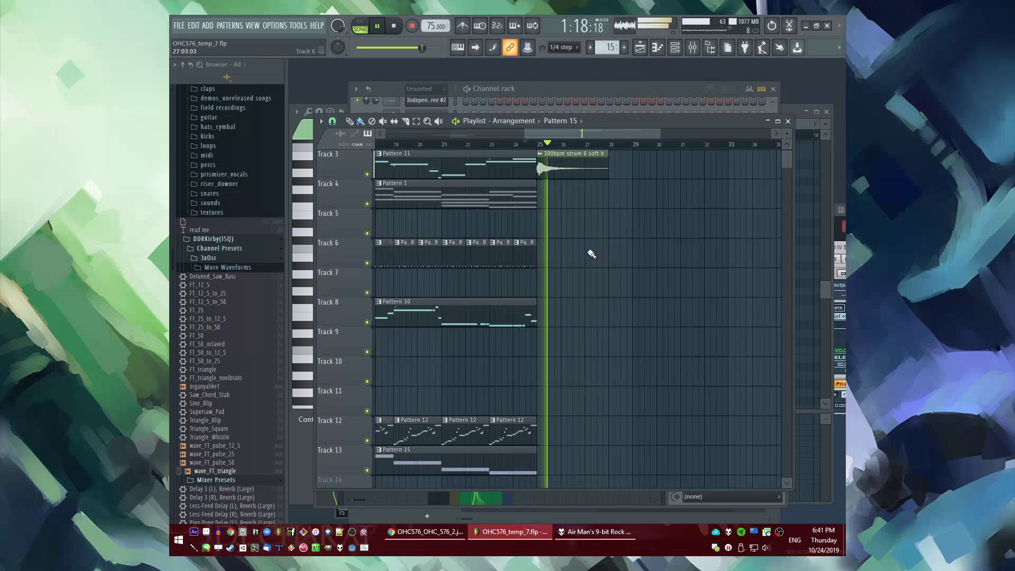
pyautogui.rightClick(573, 185)
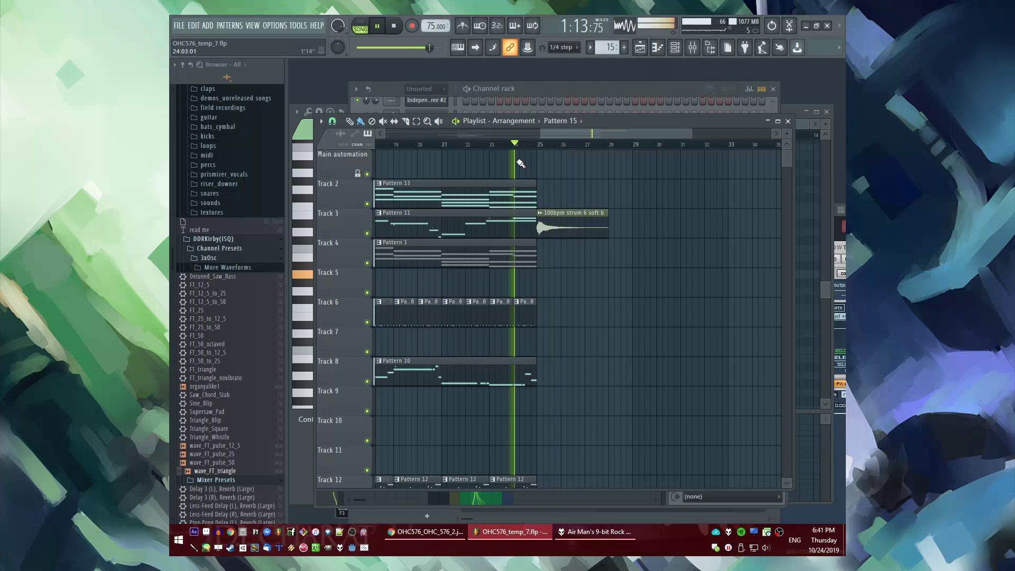
# Try a Pattern 1 clip at bar 25 on Track 4 and remove it
pyautogui.click(545, 260)
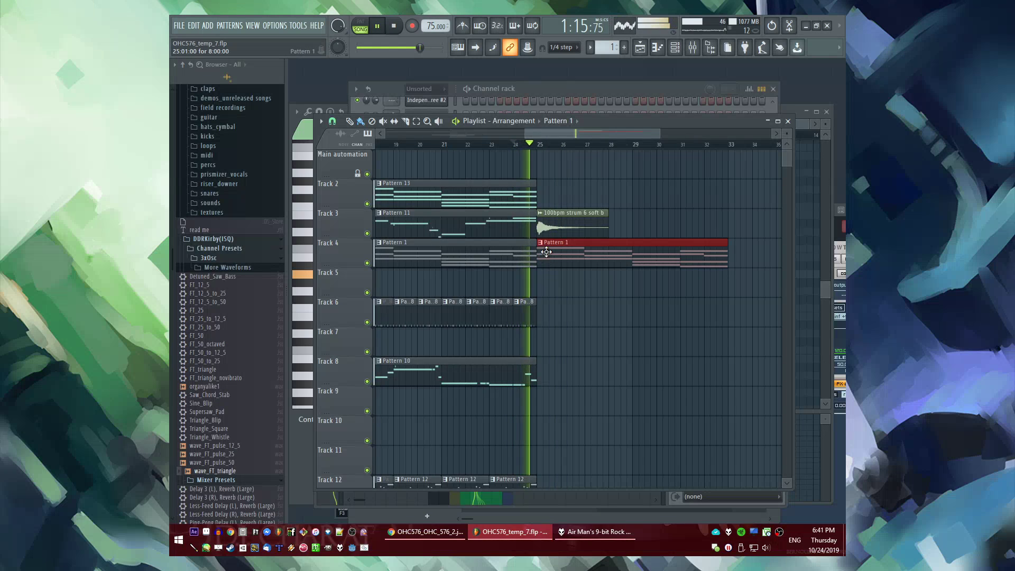
pyautogui.scroll(-3, 598, 271)
pyautogui.scroll(3, 598, 271)
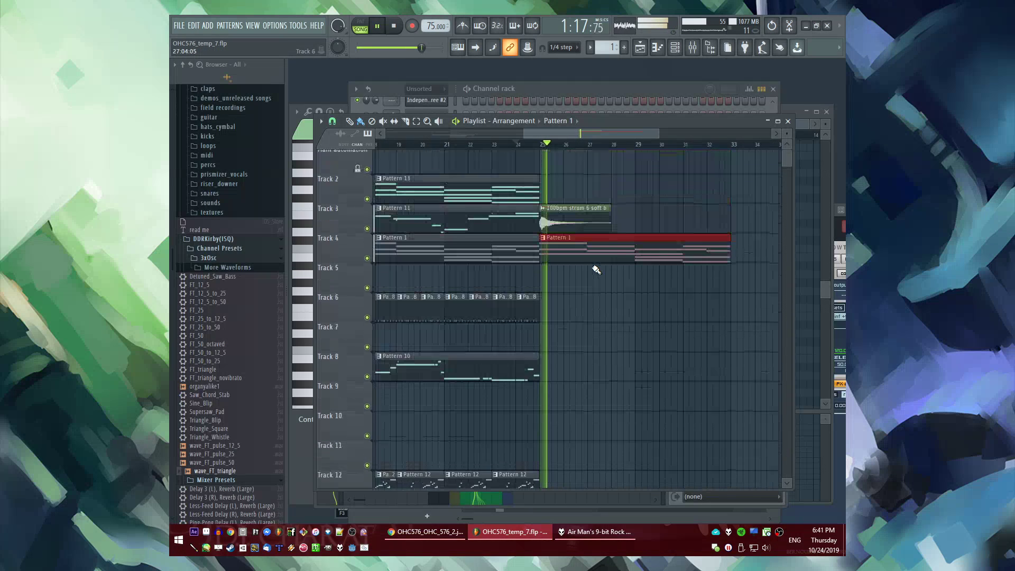
pyautogui.rightClick(546, 248)
pyautogui.press('space')
pyautogui.press('space')
# Place a Pattern 13 clip at bar 25 on Track 4 and make it a unique pattern
pyautogui.click(545, 256)
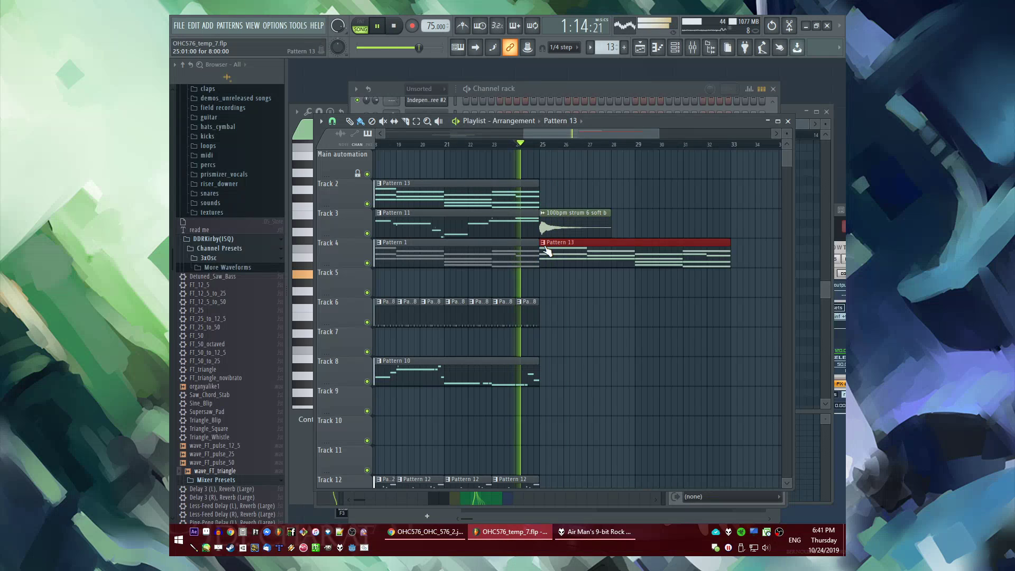
pyautogui.click(543, 242)
pyautogui.click(556, 313)
# Delete all wave_FT_triangle notes in the unique pattern except the D5 in bars 1–2
pyautogui.doubleClick(574, 266)
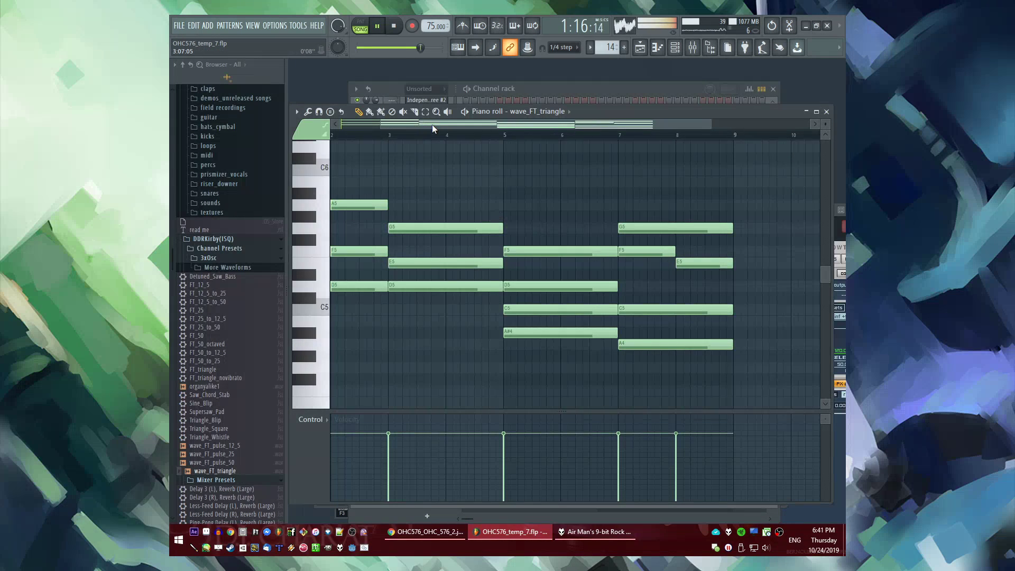
pyautogui.hotkey('ctrl', 'a')
pyautogui.moveTo(470, 164); pyautogui.dragTo(508, 211)
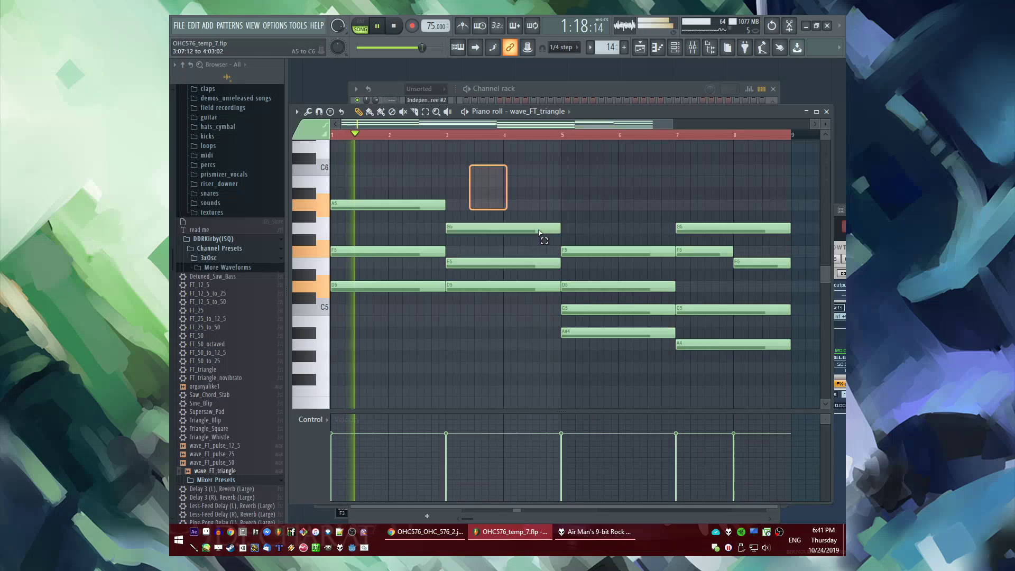
pyautogui.rightClick(540, 231)
pyautogui.press('space')
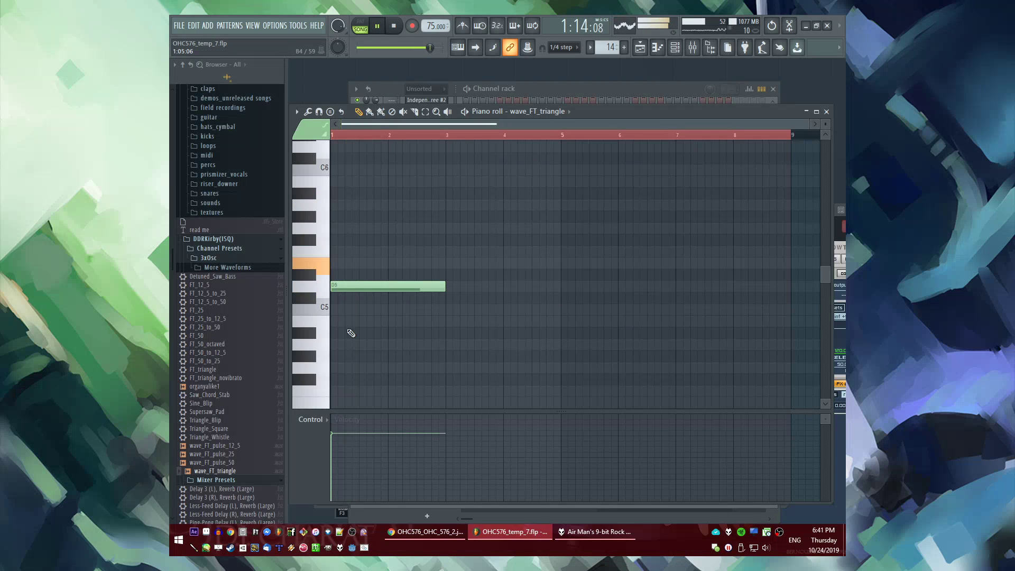
# Add a two-bar A4 note below the D5 in bars 1–2 and try out a lower note beneath it
pyautogui.click(345, 344)
pyautogui.click(342, 136)
pyautogui.scroll(-4, 363, 312)
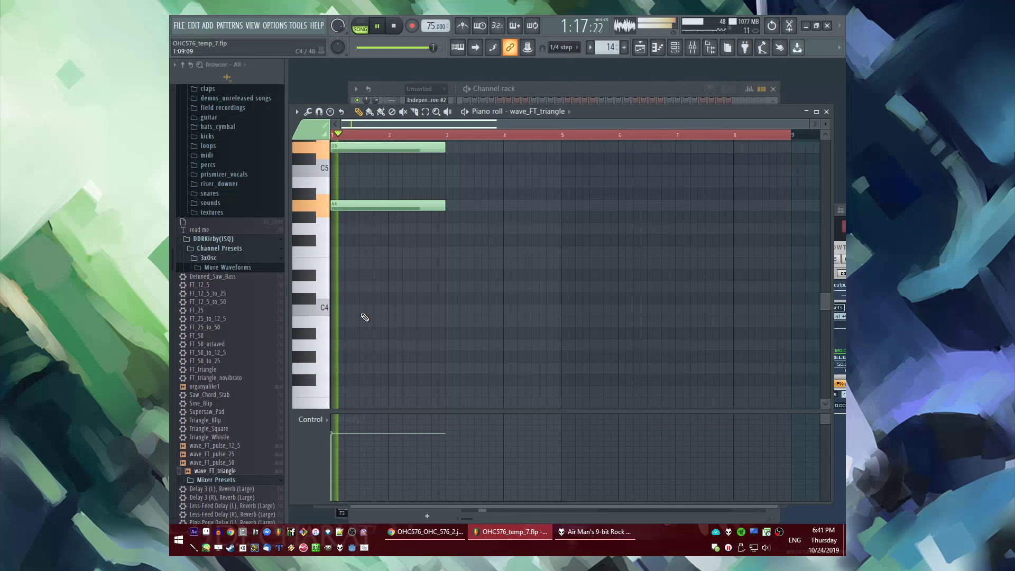
pyautogui.click(335, 287)
pyautogui.rightClick(398, 289)
pyautogui.scroll(1, 414, 274)
pyautogui.scroll(2, 415, 275)
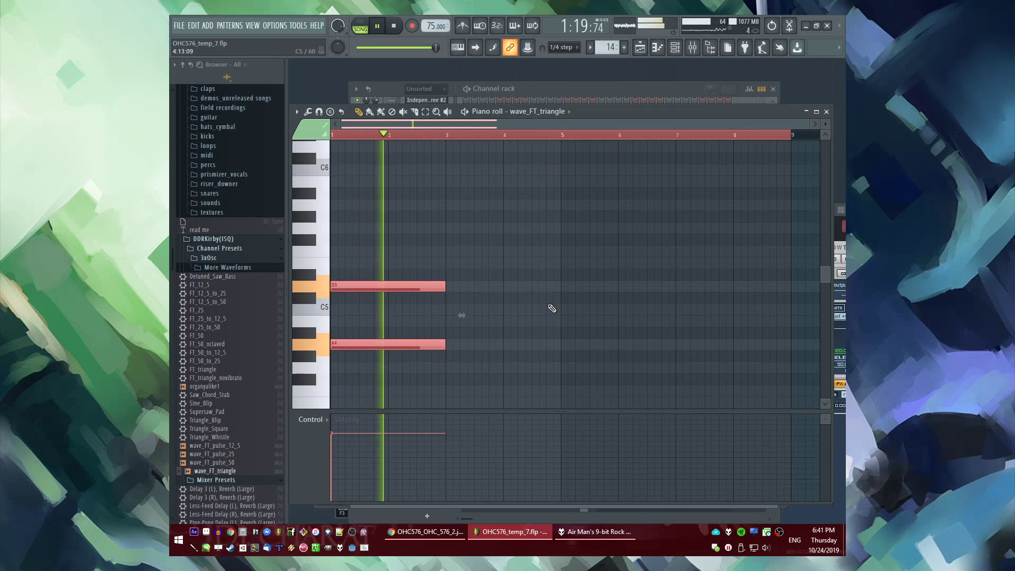
# Audition the guitar samples in the 44 Key of Dm 100bpm folder of Acoustic Revolutions Vol 1
pyautogui.press('F5')
pyautogui.scroll(10, 239, 284)
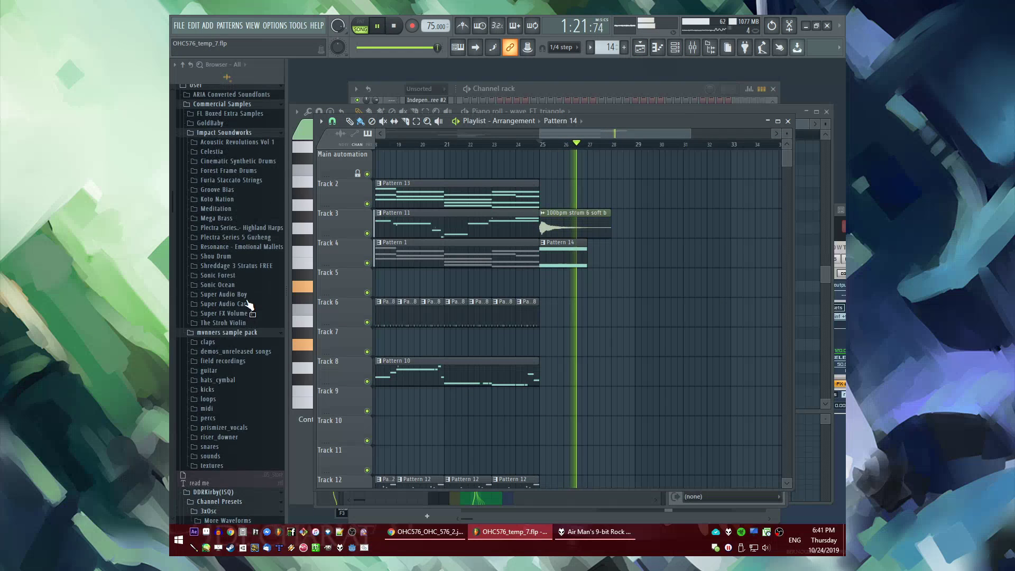
pyautogui.click(231, 312)
pyautogui.press('space')
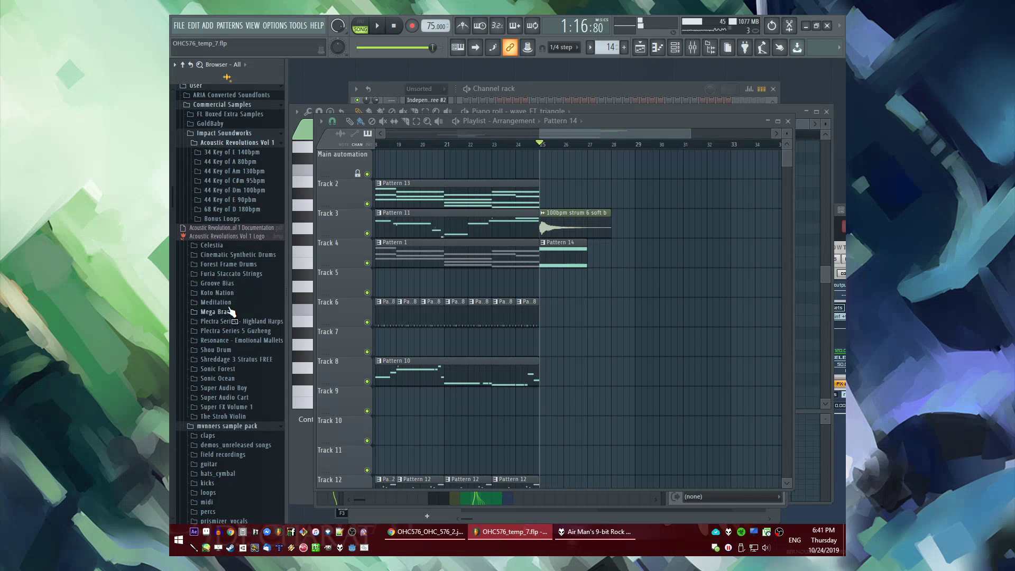
pyautogui.click(233, 192)
pyautogui.click(227, 276)
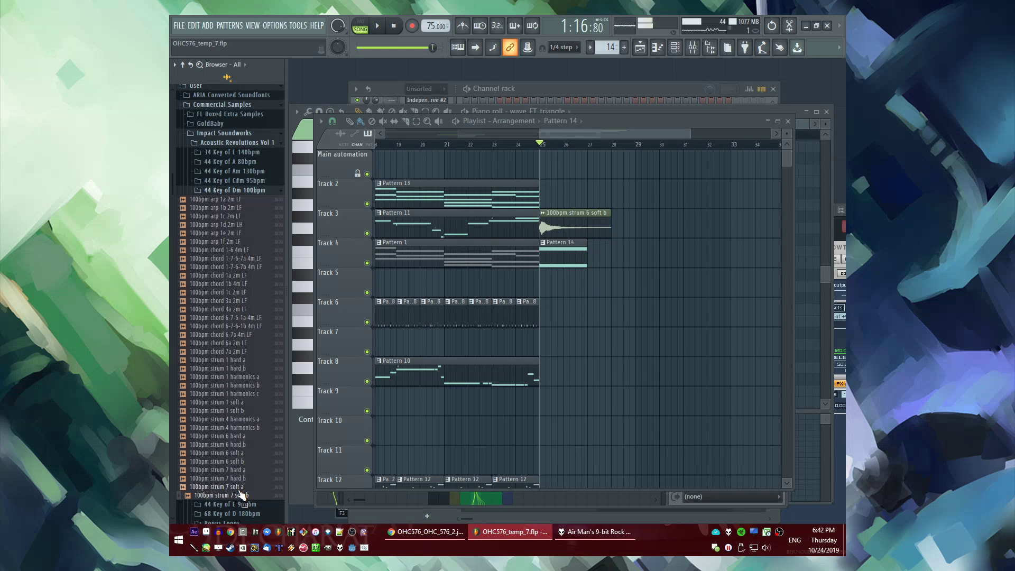
# Place the 100bpm strum 7 soft b sample on Track 5 after the strum 6 soft b clip, near bar 28
pyautogui.moveTo(241, 497); pyautogui.dragTo(647, 287)
pyautogui.scroll(3, 578, 228)
pyautogui.press('space')
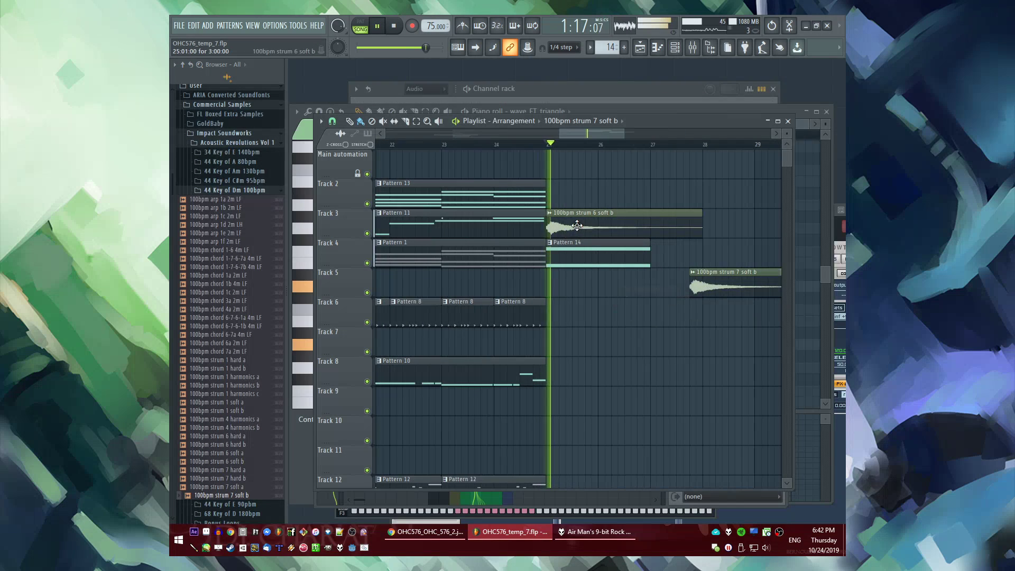
# Move the strum 6 soft b clip to Track 5, align its start slightly before bar 25, and play it back
pyautogui.moveTo(576, 226); pyautogui.dragTo(586, 290)
pyautogui.scroll(6, 558, 290)
pyautogui.press('space')
pyautogui.press('space')
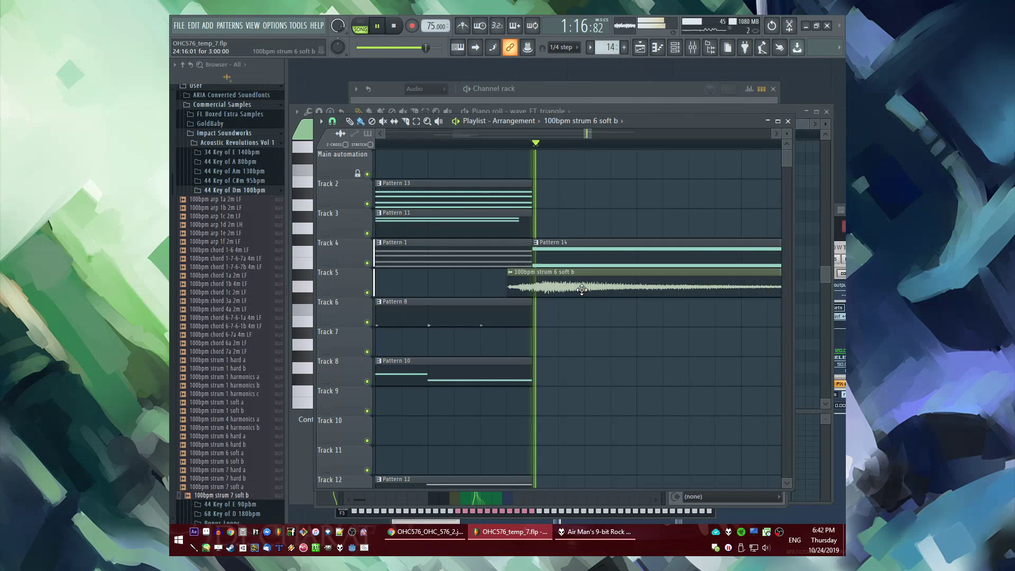
pyautogui.press('space')
pyautogui.click(510, 145)
pyautogui.press('space')
pyautogui.scroll(-5, 423, 213)
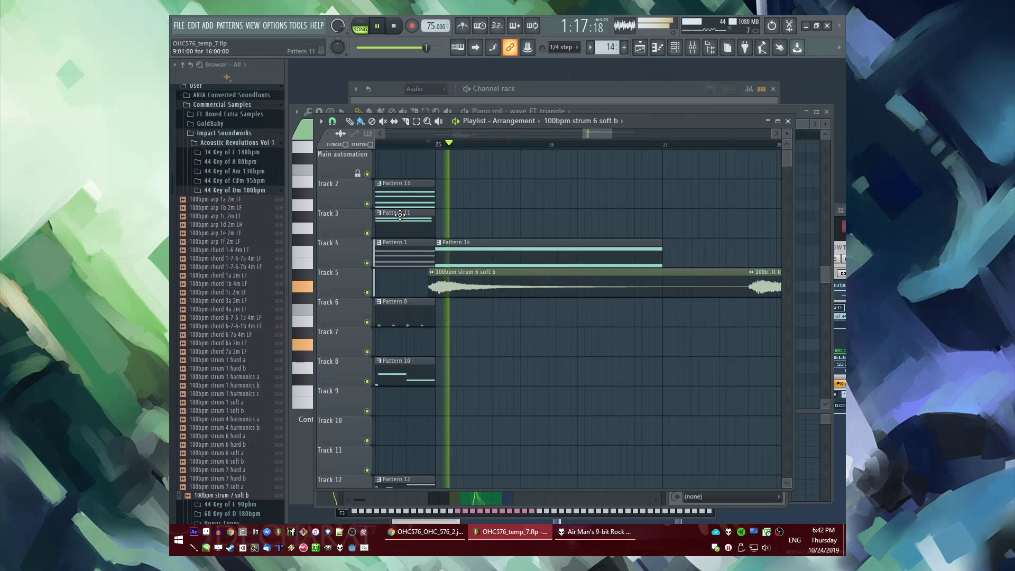
# Move the strum 7 soft b clip to Track 6 with its start slightly before bar 27
pyautogui.scroll(-4, 686, 293)
pyautogui.scroll(5, 730, 293)
pyautogui.moveTo(571, 291); pyautogui.dragTo(564, 321)
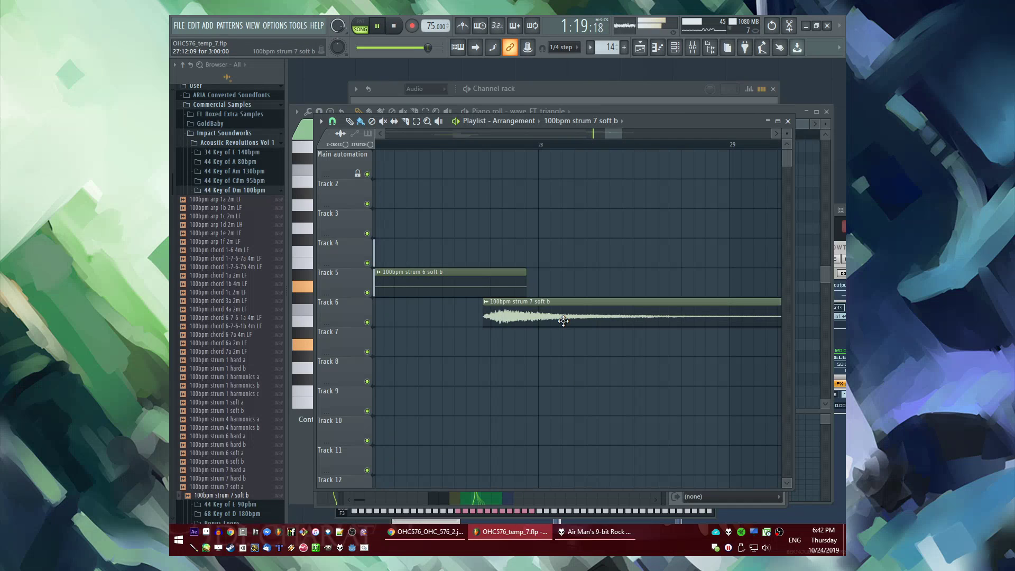
pyautogui.scroll(-5, 566, 148)
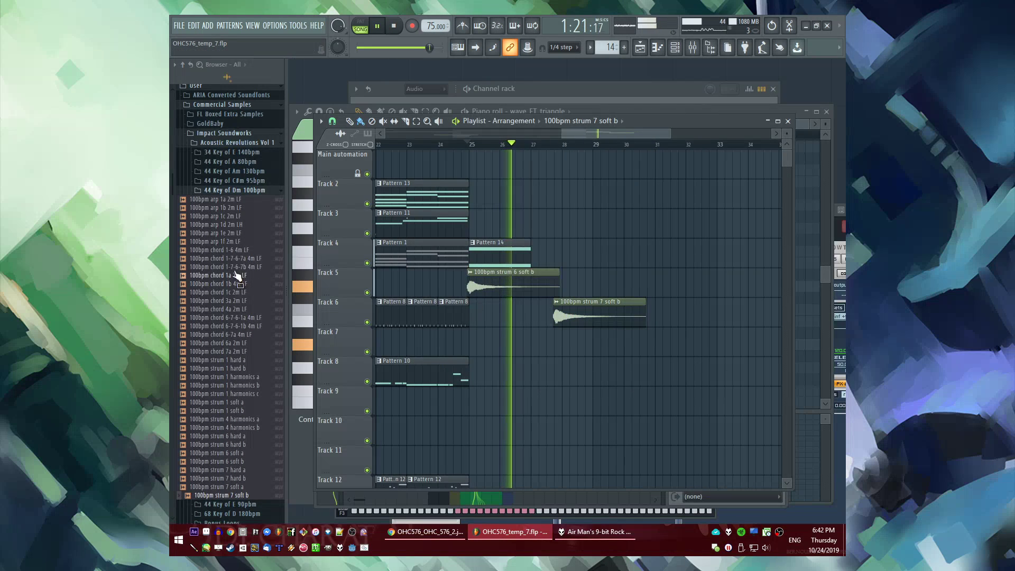
pyautogui.moveTo(575, 316); pyautogui.dragTo(551, 316)
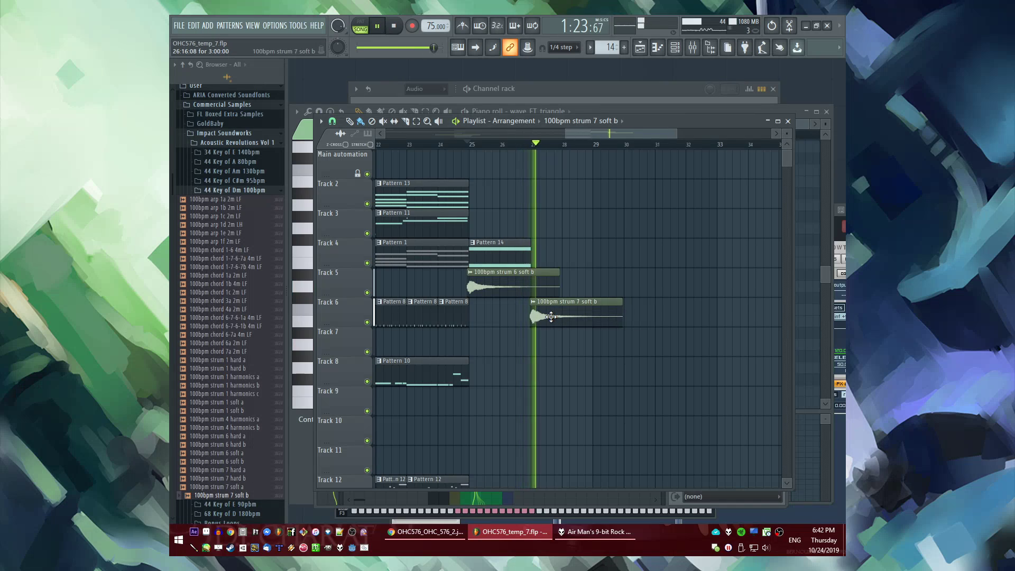
# Audition more strum and chord samples from the 44 Key of Dm 100bpm folder
pyautogui.click(243, 412)
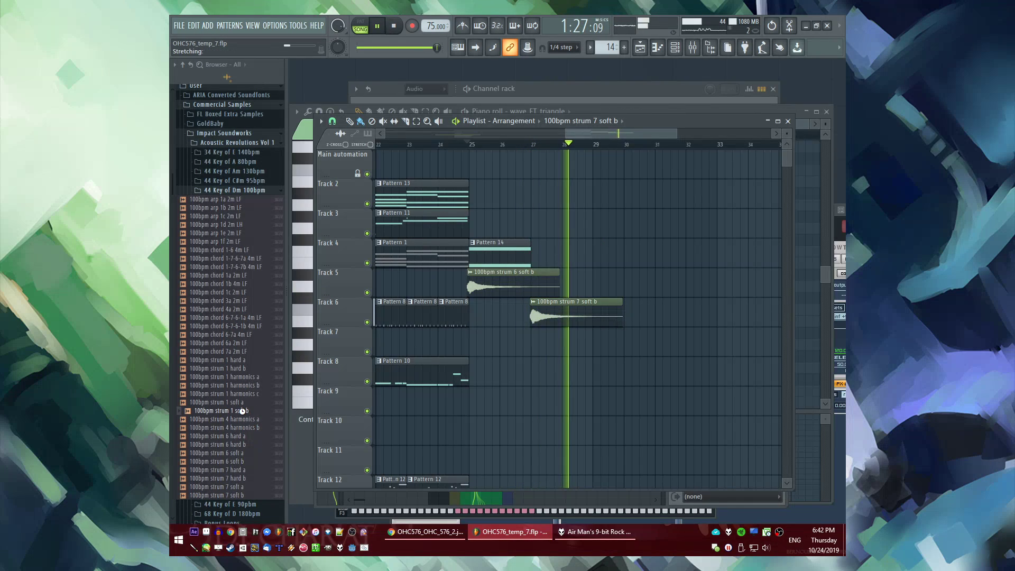
pyautogui.press('space')
pyautogui.press('Up')
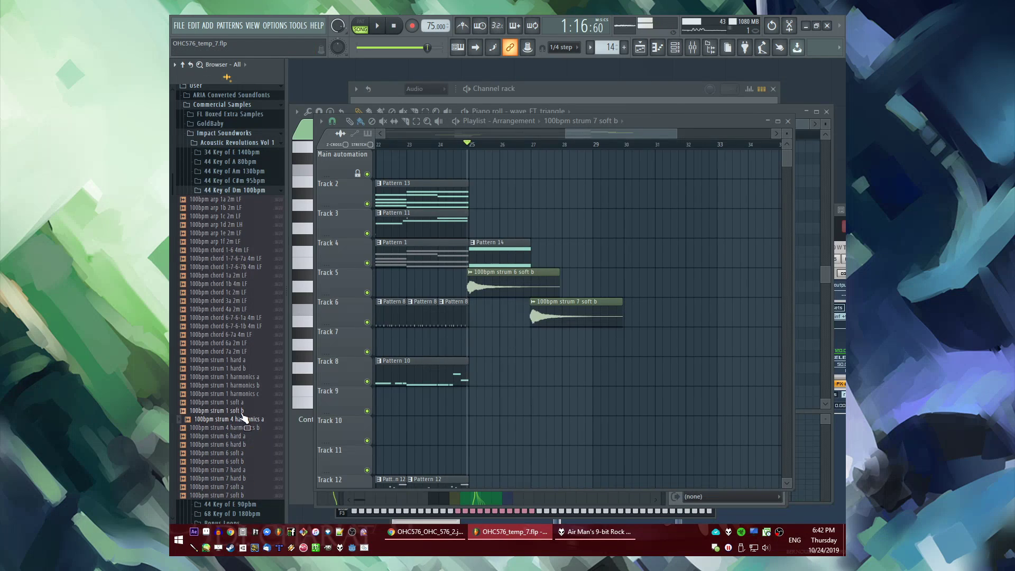
pyautogui.click(241, 356)
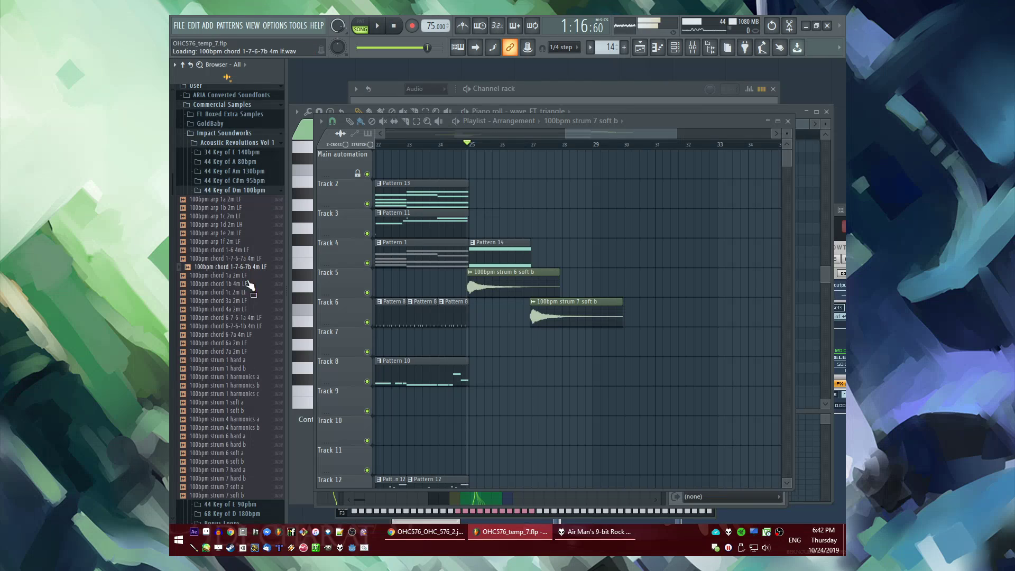
pyautogui.click(250, 427)
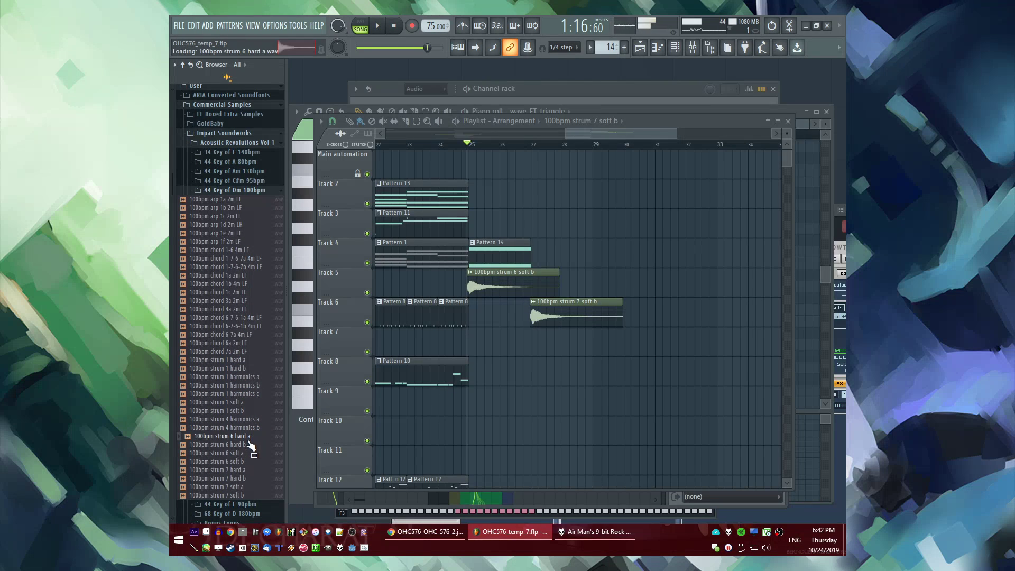
# Try the 100bpm strum 6 hard a sample on Track 4 just before bar 29, play it and open its channel settings
pyautogui.moveTo(247, 440); pyautogui.dragTo(591, 260)
pyautogui.press('space')
pyautogui.scroll(7, 622, 257)
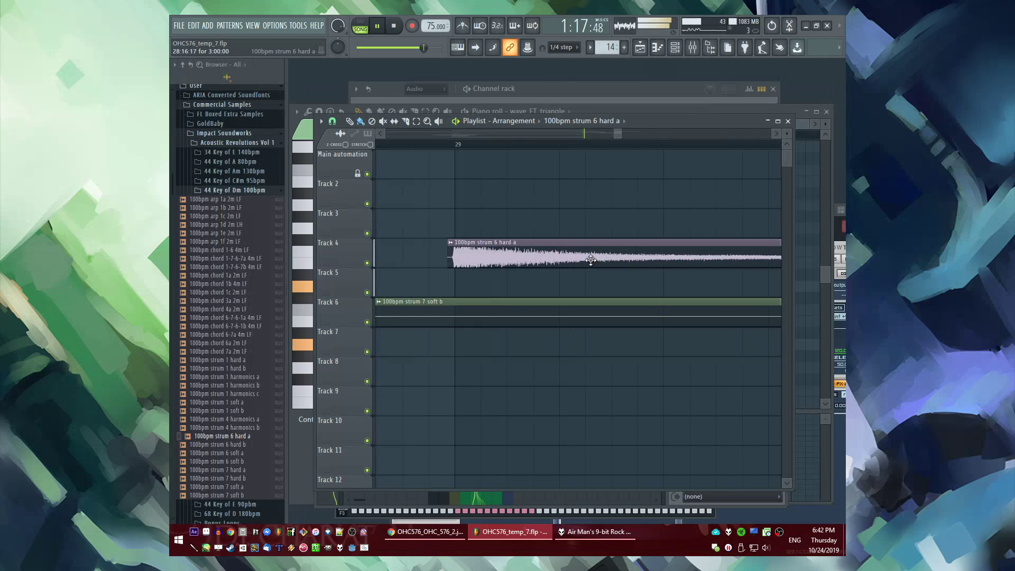
pyautogui.scroll(-4, 580, 263)
pyautogui.click(542, 145)
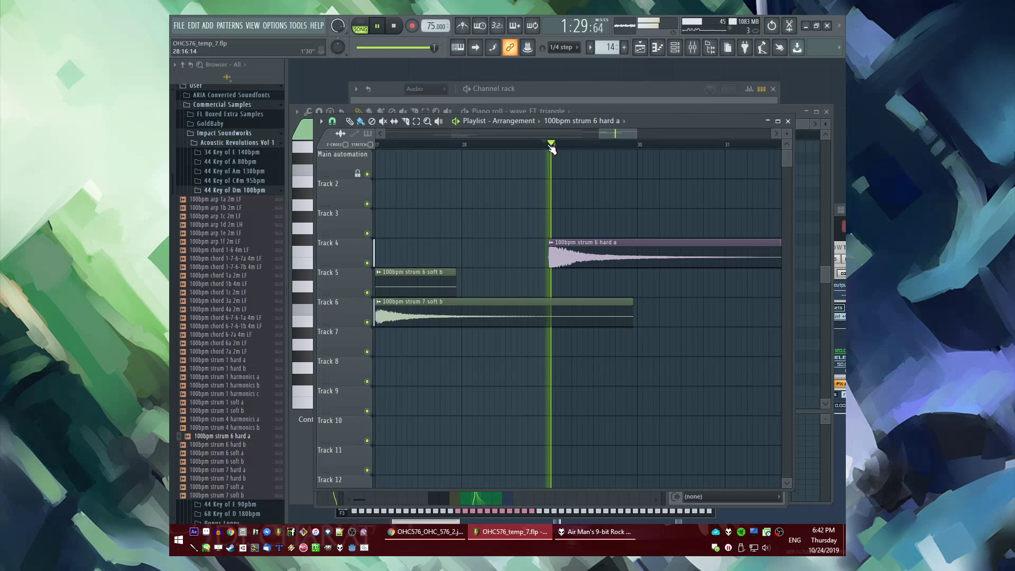
pyautogui.scroll(-3, 496, 268)
pyautogui.press('space')
pyautogui.doubleClick(526, 258)
pyautogui.press('space')
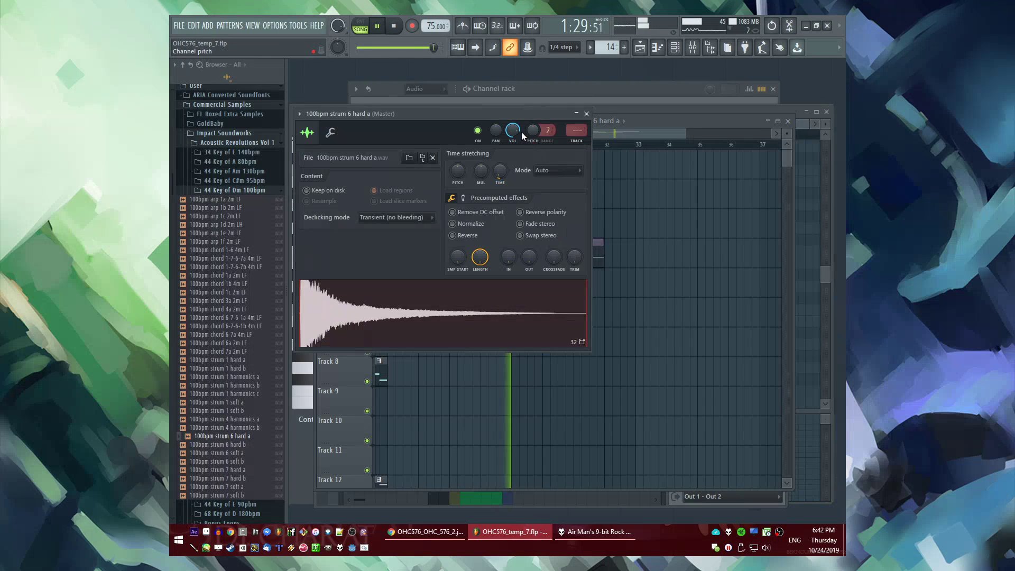
pyautogui.press('F5')
pyautogui.press('space')
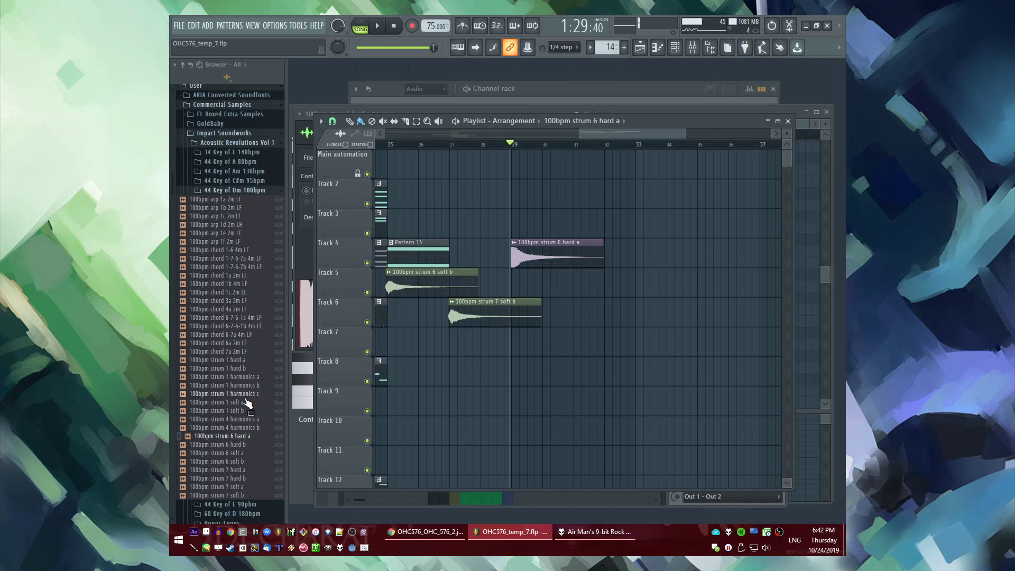
# Audition the harmonics and chord samples, comparing them with the arrangement played from bar 27
pyautogui.click(247, 378)
pyautogui.click(248, 428)
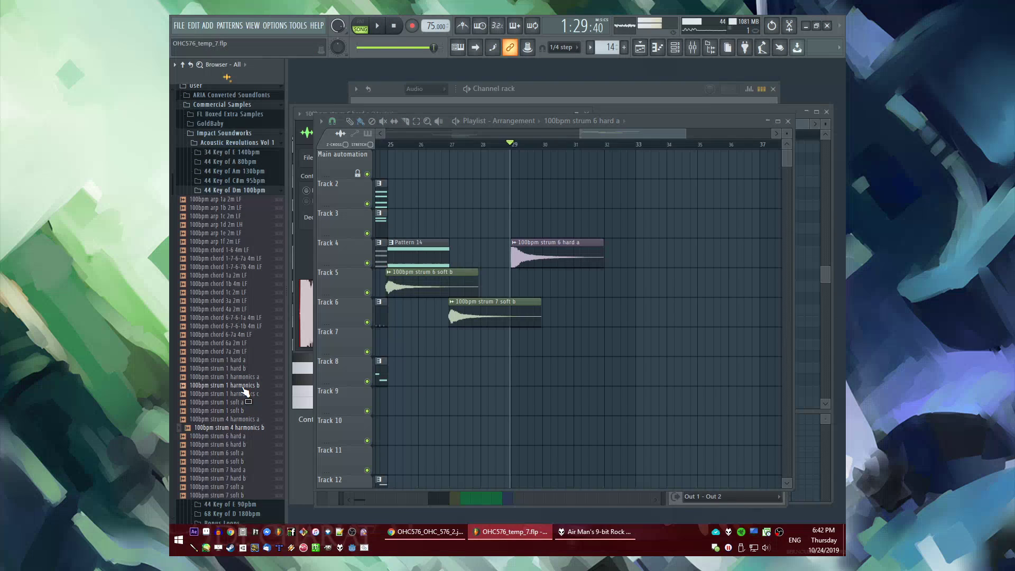
pyautogui.click(247, 293)
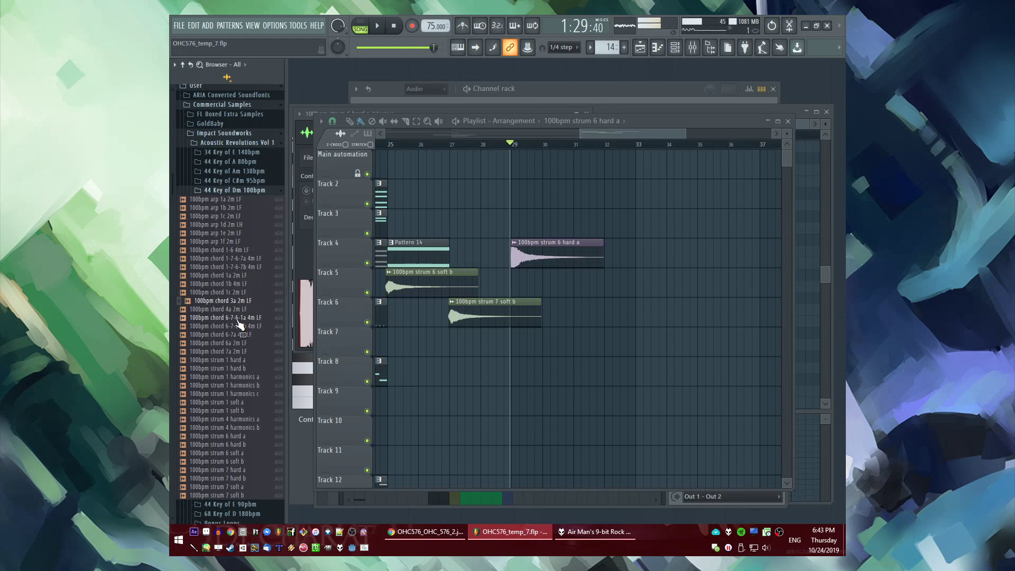
pyautogui.press('space')
pyautogui.scroll(2, 476, 193)
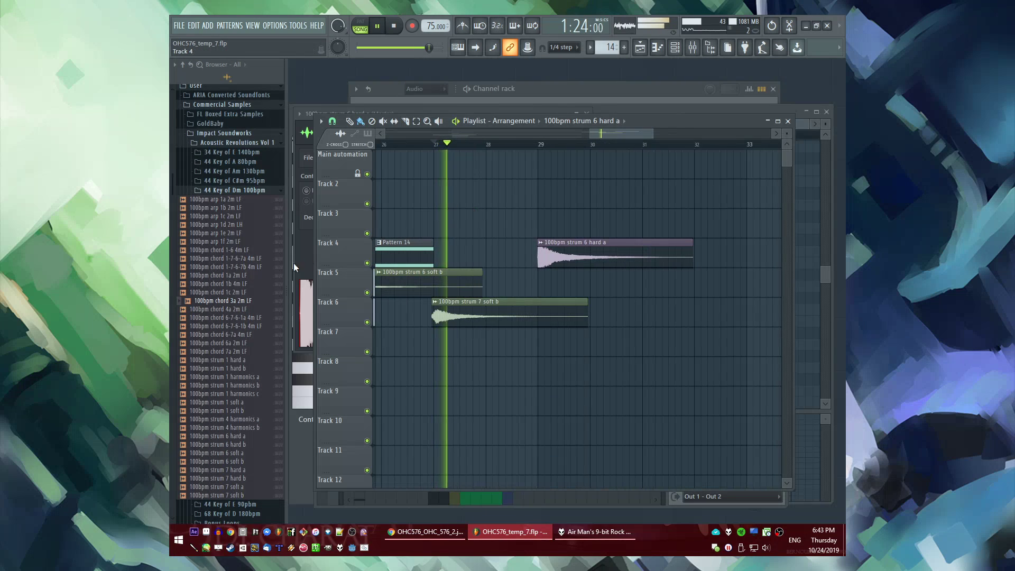
pyautogui.press('space')
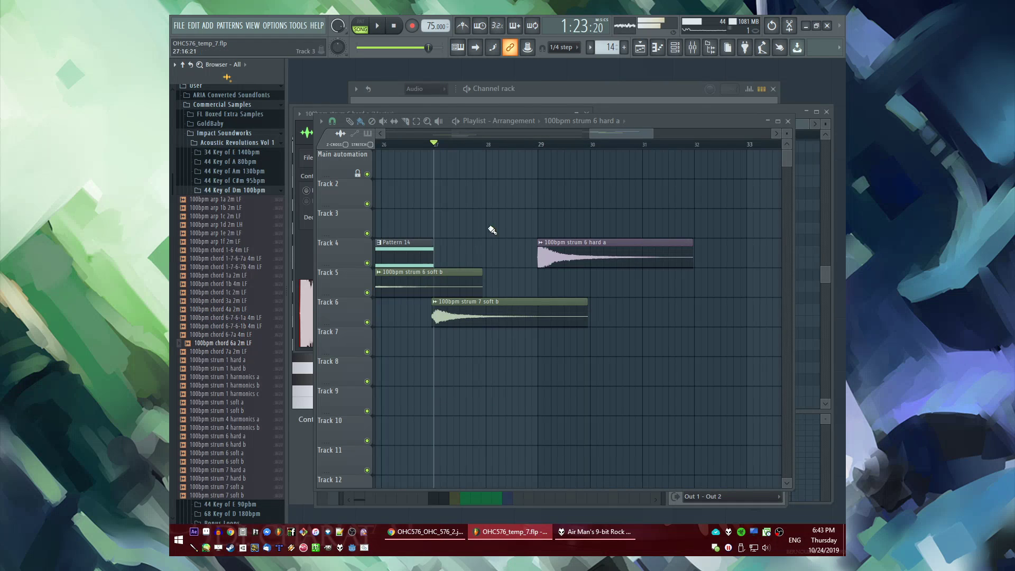
pyautogui.press('space')
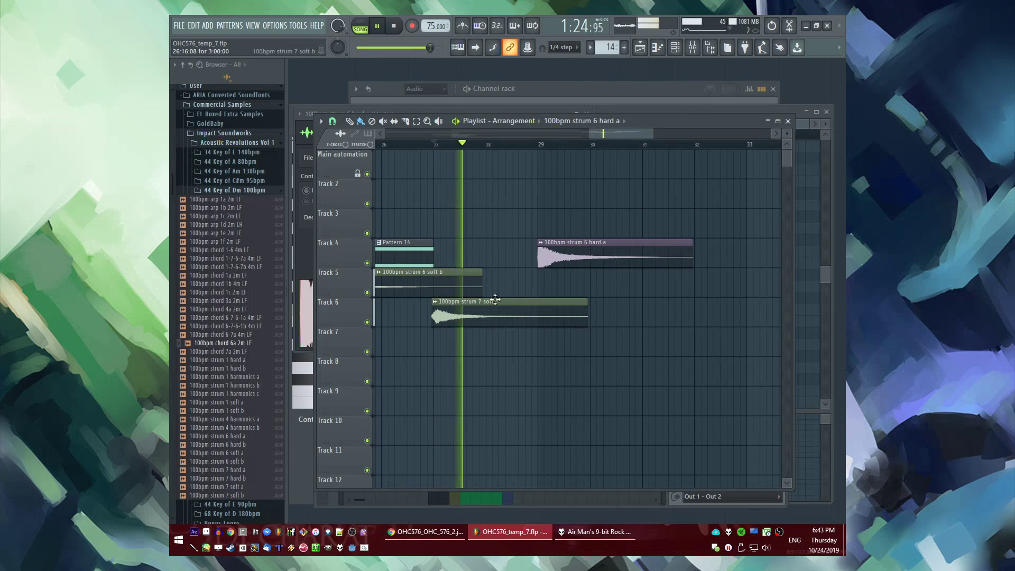
pyautogui.press('space')
pyautogui.click(242, 346)
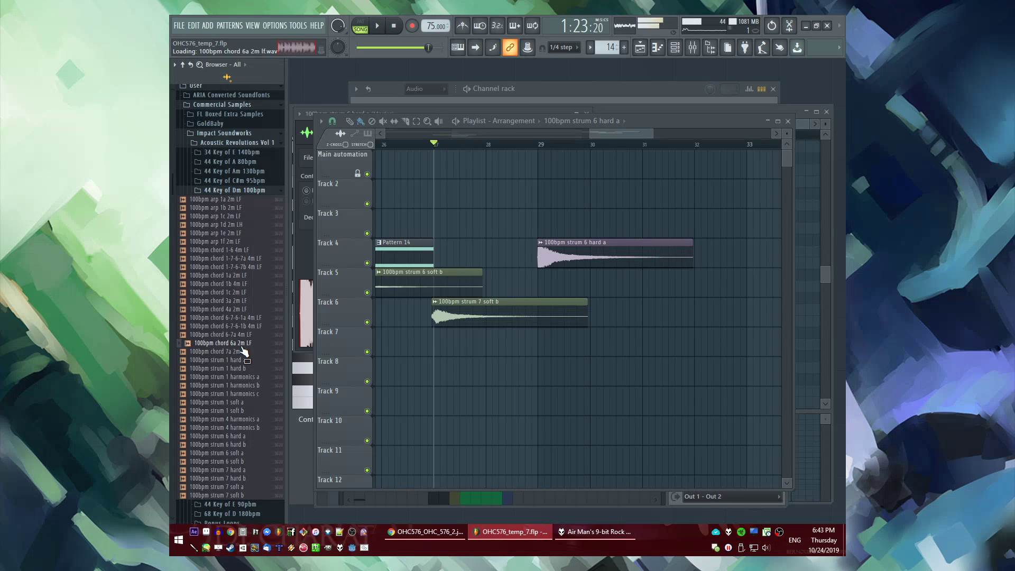
# Replace the strum 6 hard a clip with 100bpm chord 7a 2m LF on Track 5 at bar 29 and lower its channel volume
pyautogui.moveTo(244, 356); pyautogui.dragTo(567, 278)
pyautogui.press('space')
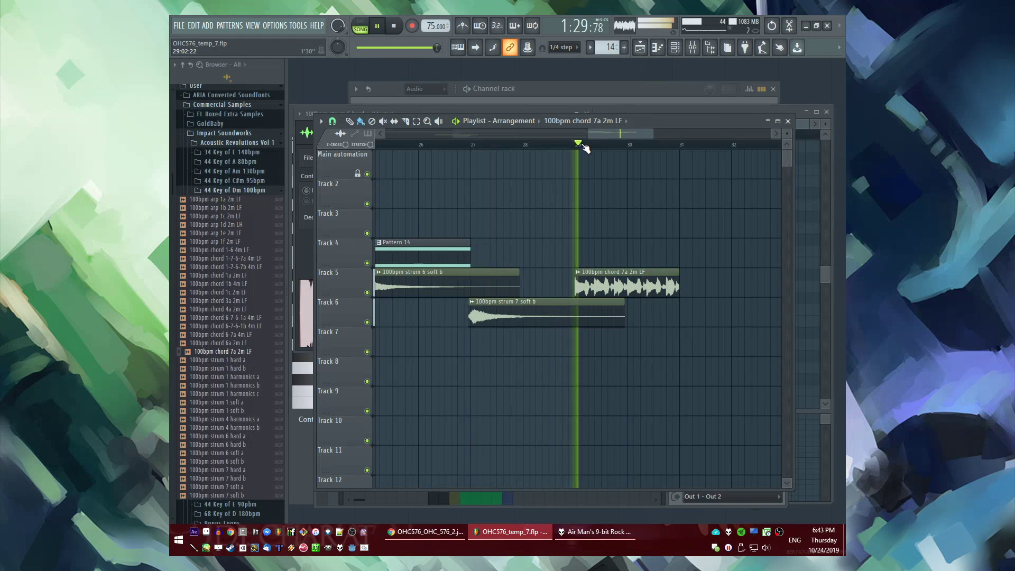
pyautogui.doubleClick(598, 279)
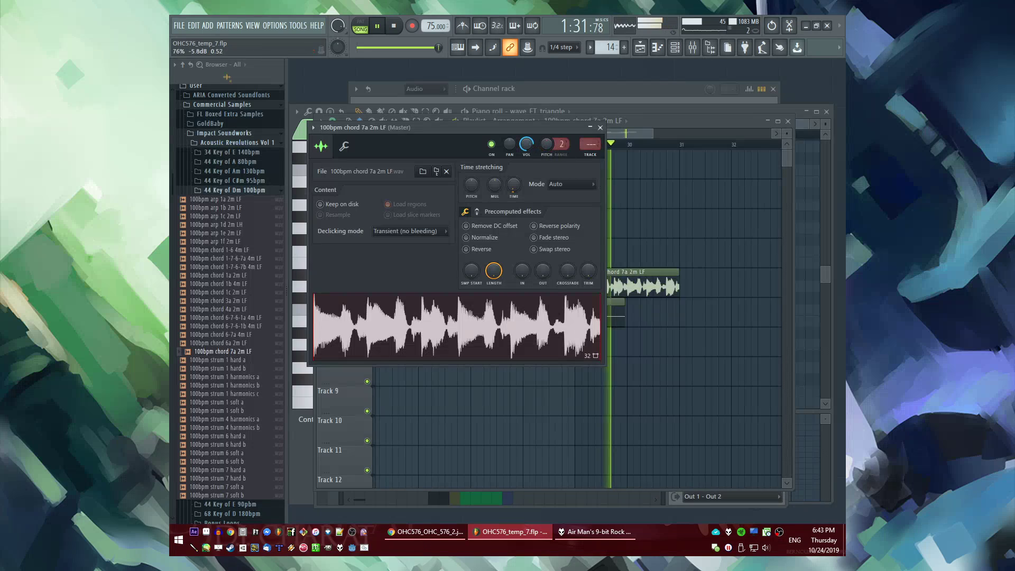
pyautogui.click(624, 122)
pyautogui.scroll(-3, 478, 209)
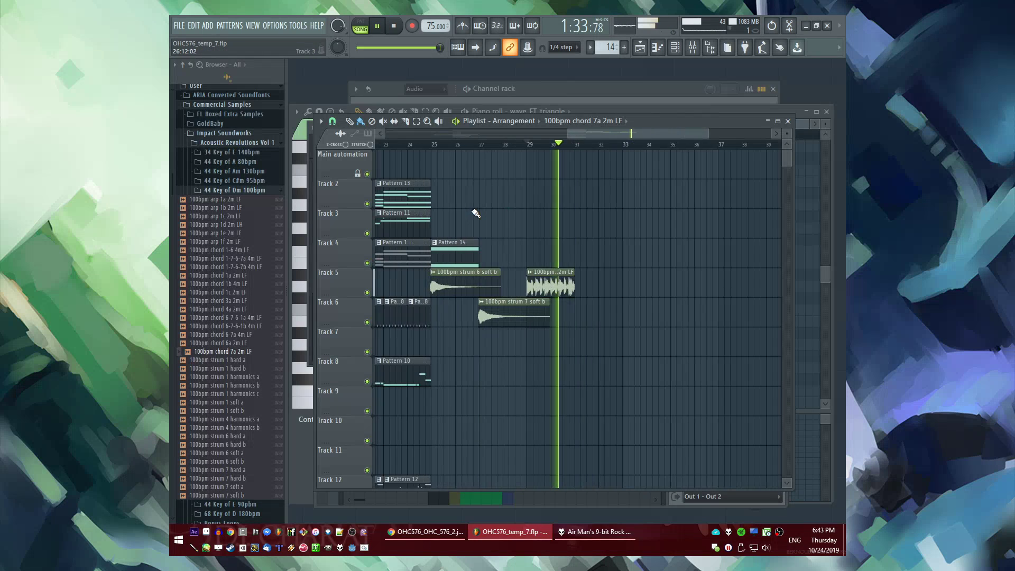
pyautogui.scroll(2, 475, 212)
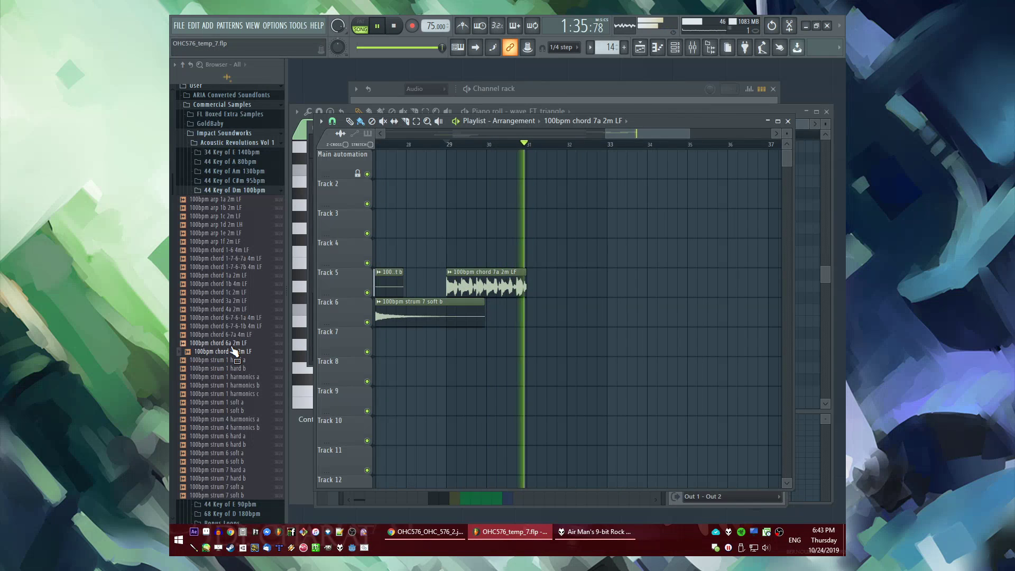
# Place 100bpm chord 6a 2m LF on Track 4 at bar 29, shift chord 7a to bar 30, and trim both clips to one bar
pyautogui.press('space')
pyautogui.press('Up')
pyautogui.press('space')
pyautogui.moveTo(245, 349); pyautogui.dragTo(487, 256)
pyautogui.scroll(-3, 629, 243)
pyautogui.scroll(4, 629, 246)
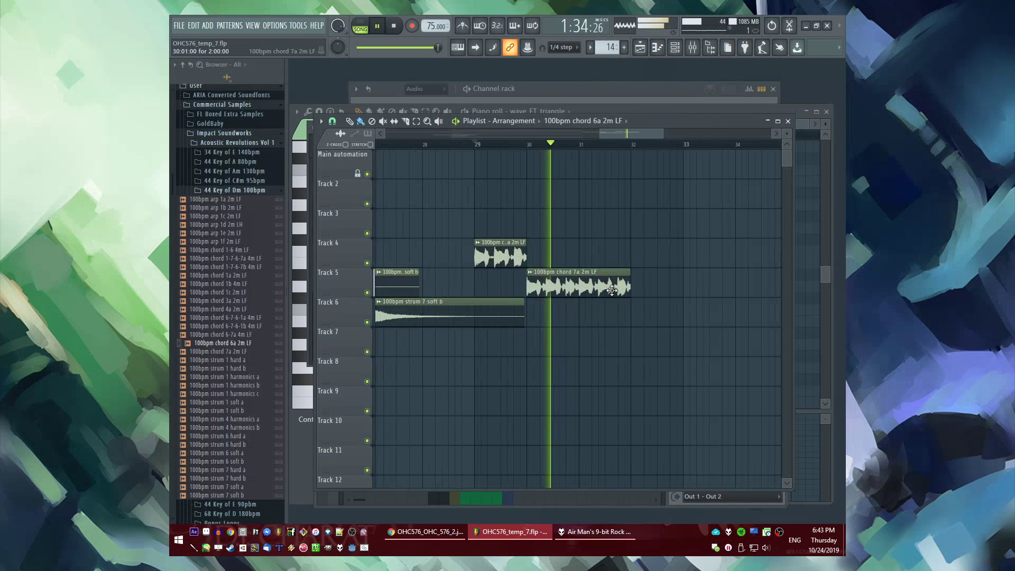
pyautogui.moveTo(629, 289); pyautogui.dragTo(577, 296)
pyautogui.scroll(-5, 701, 290)
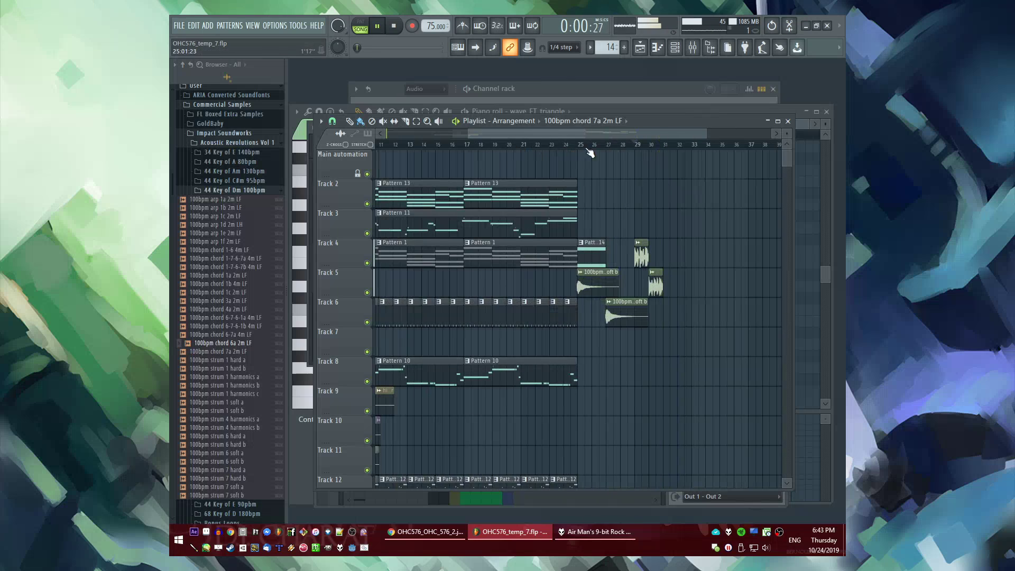
# Play the ending section from bar 25 and save the project
pyautogui.click(577, 147)
pyautogui.scroll(4, 624, 186)
pyautogui.hotkey('ctrl', 's')
pyautogui.scroll(-3, 517, 276)
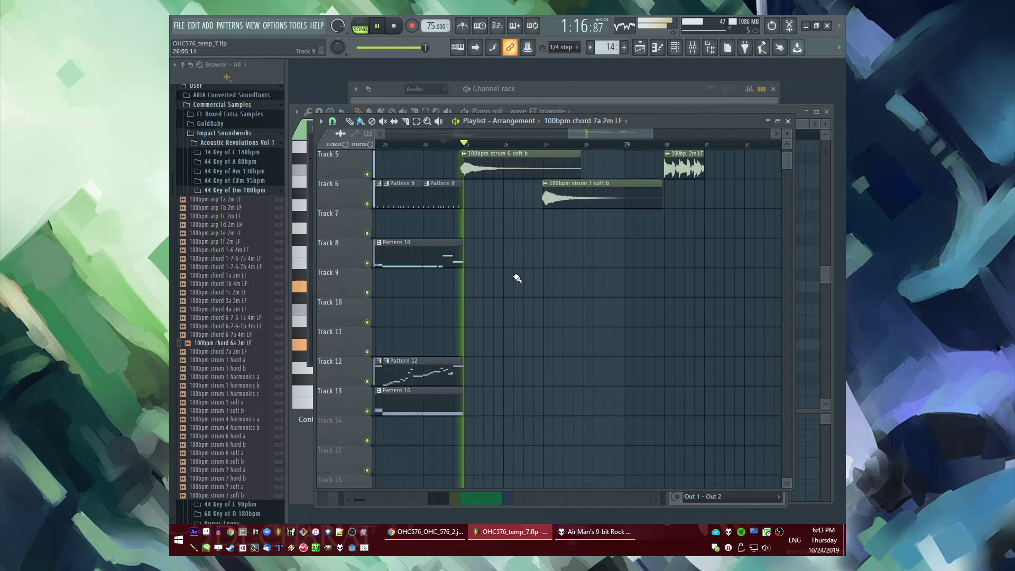
# Place a one-bar drum pattern clip at bar 25 on Track 7, make it a unique pattern and open it
pyautogui.scroll(3, 516, 276)
pyautogui.click(471, 308)
pyautogui.moveTo(471, 308); pyautogui.dragTo(470, 339)
pyautogui.click(467, 332)
pyautogui.click(480, 400)
pyautogui.doubleClick(483, 354)
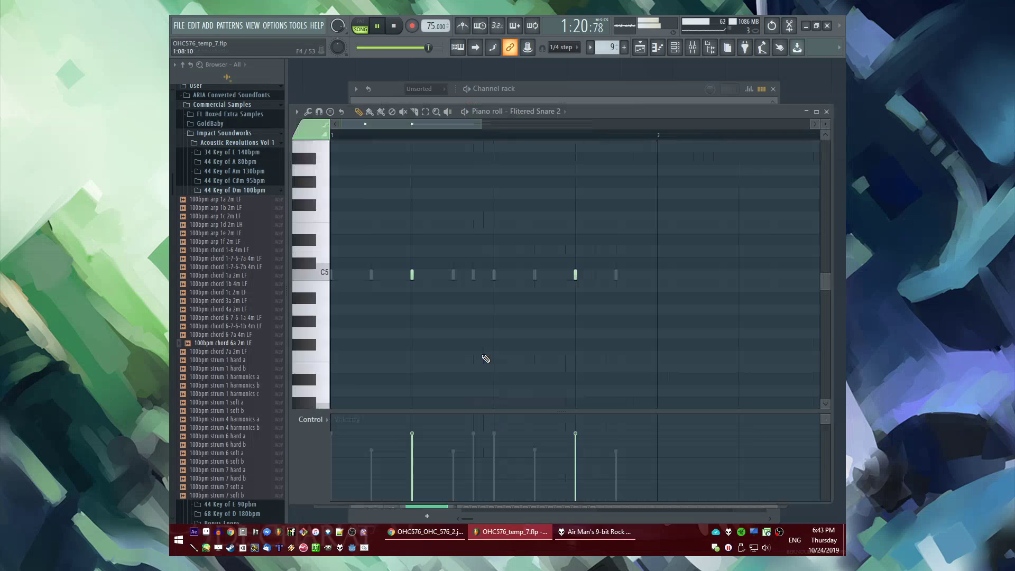
# Clear all snare, clap and AMX CH 1 steps in Pattern 9, and every Linn CH step except the first
pyautogui.press('l')
pyautogui.press('F6')
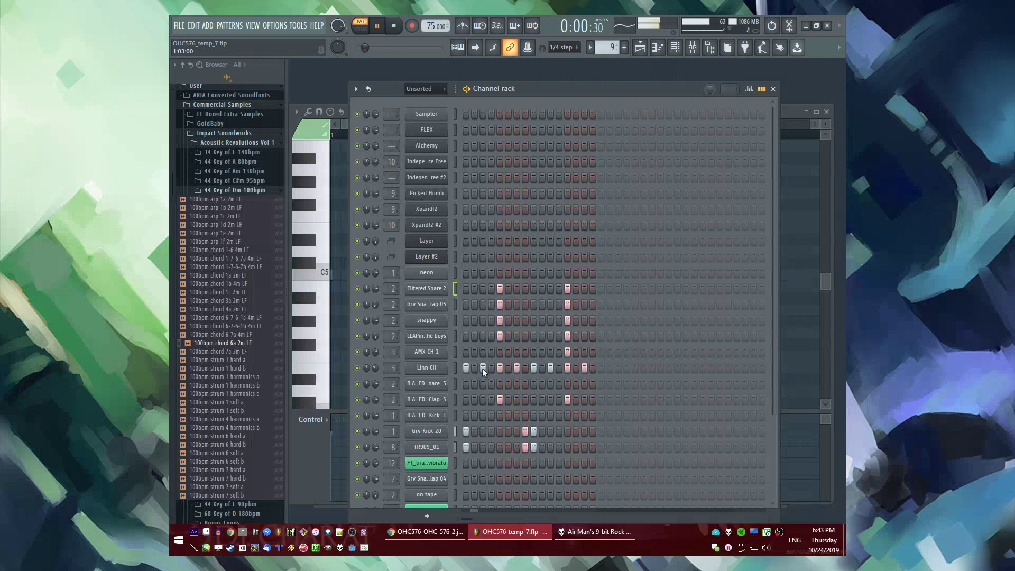
pyautogui.moveTo(482, 368); pyautogui.dragTo(645, 379)
pyautogui.click(496, 398)
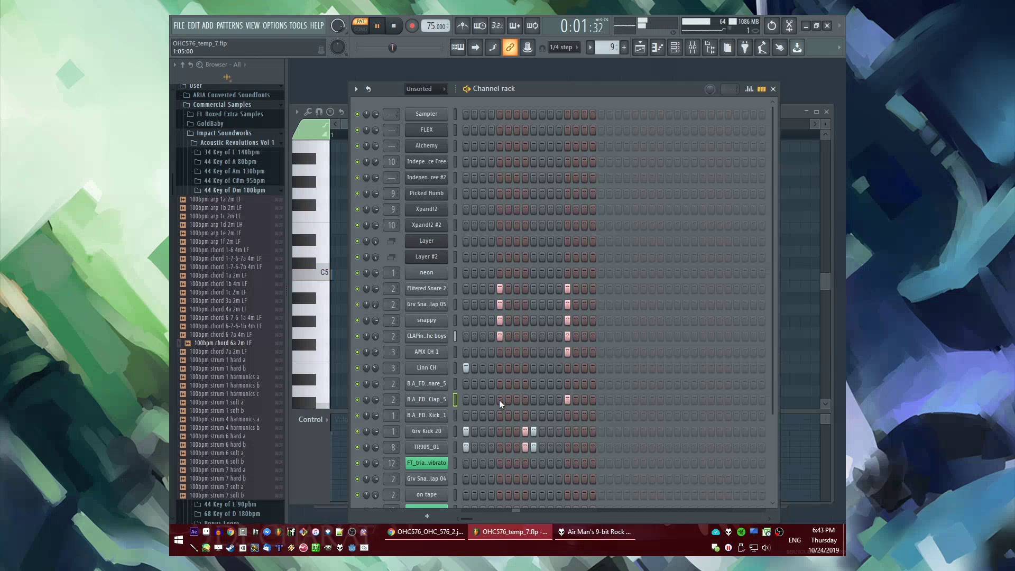
pyautogui.click(499, 336)
pyautogui.click(500, 289)
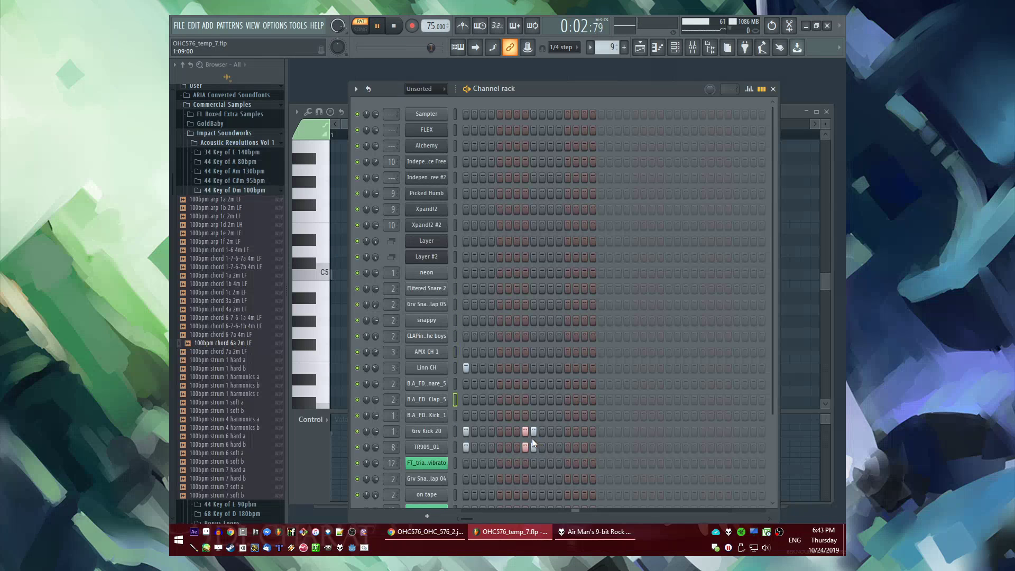
# Remove the Grv Kick 20 and TR909_01 hits on steps 8 and 9 and add a hit on step 3 to both channels
pyautogui.moveTo(526, 432)
pyautogui.mouseDown()
pyautogui.moveTo(534, 452)
pyautogui.moveTo(533, 432)
pyautogui.mouseUp()
pyautogui.click(483, 433)
pyautogui.click(482, 445)
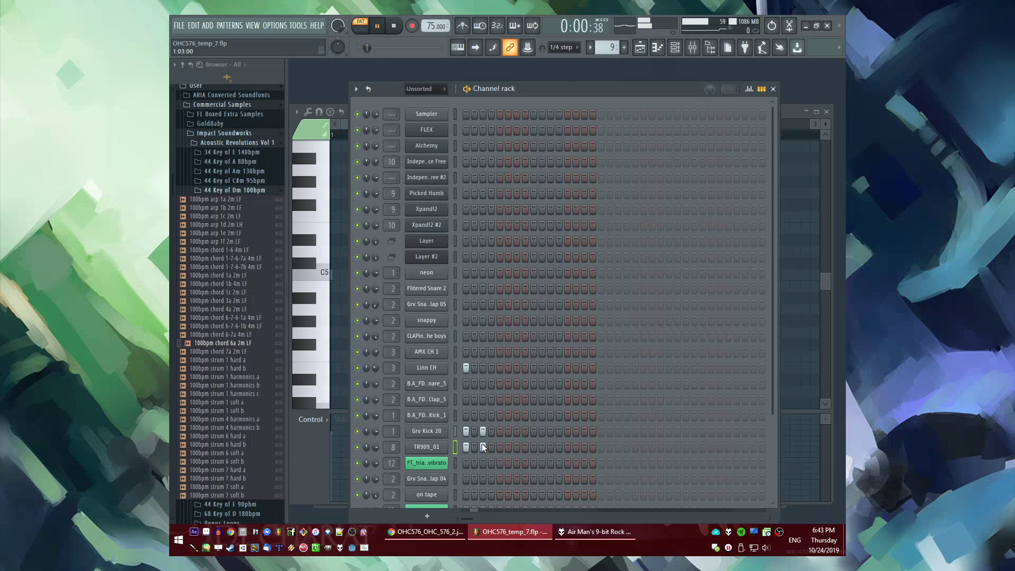
# Play the arrangement from bar 25, save the project, and add a second Pattern 9 clip at bar 26 on Track 7
pyautogui.press('F5')
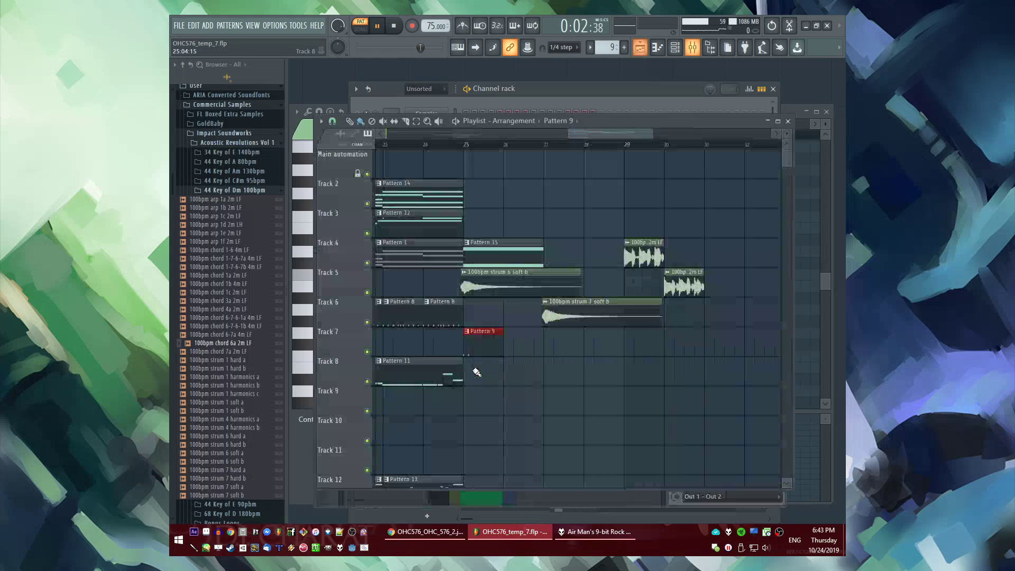
pyautogui.press('l')
pyautogui.click(466, 145)
pyautogui.hotkey('ctrl', 's')
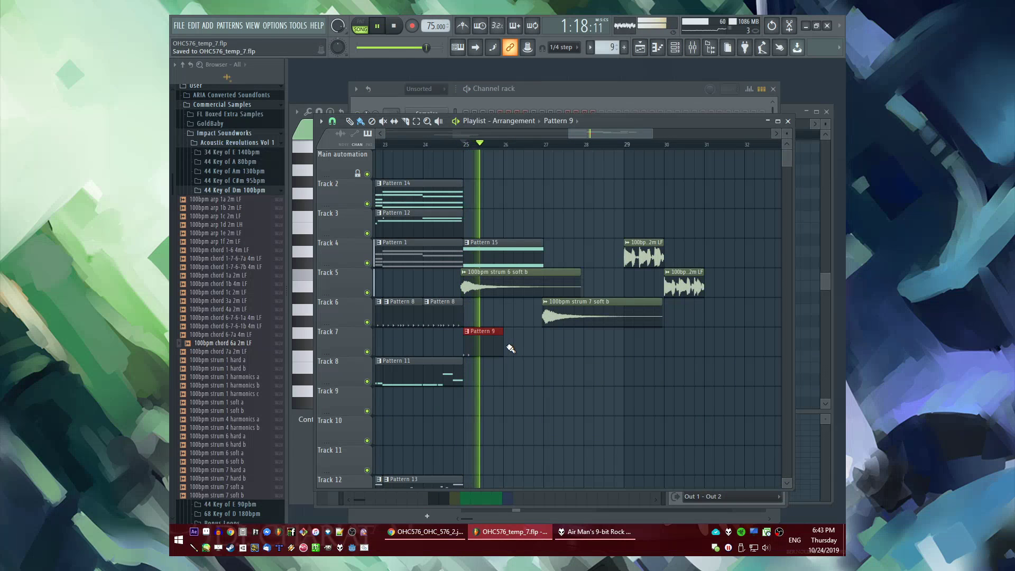
pyautogui.click(511, 349)
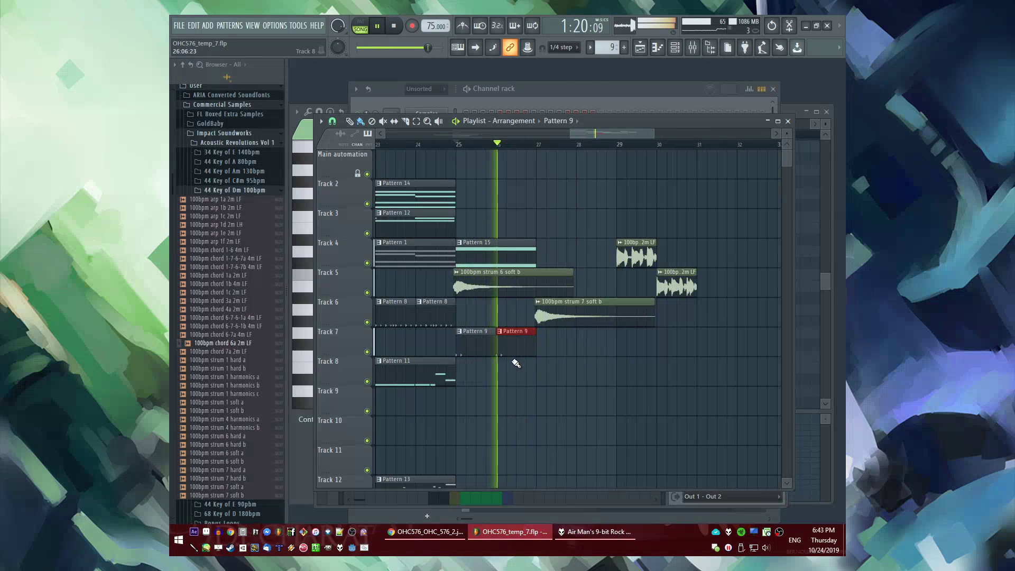
# Add a third Pattern 9 clip at bar 27 on Track 7 and move its Grv Kick 20 hits on steps 1 and 3 to neon
pyautogui.click(539, 343)
pyautogui.press('F6')
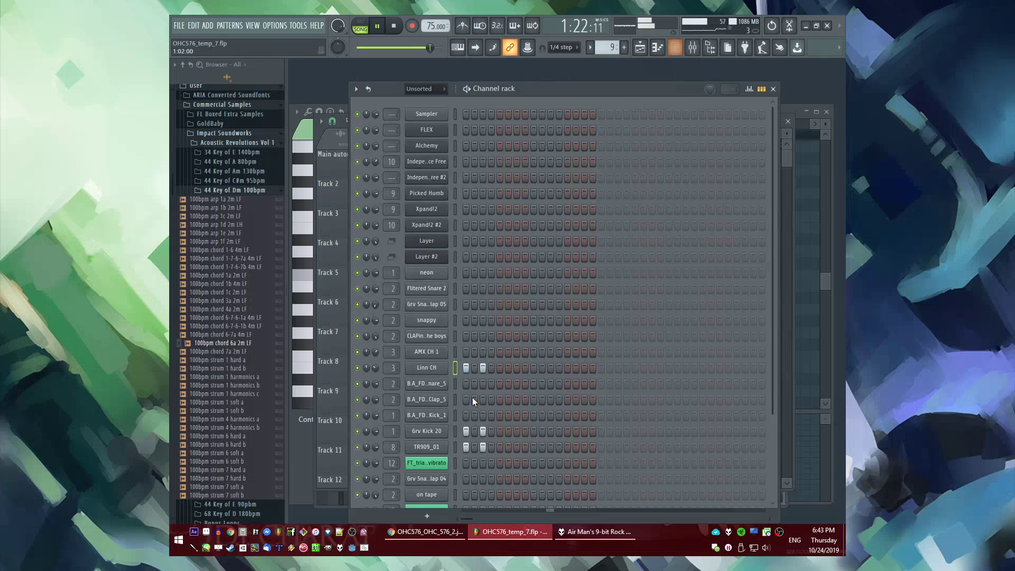
pyautogui.press('space')
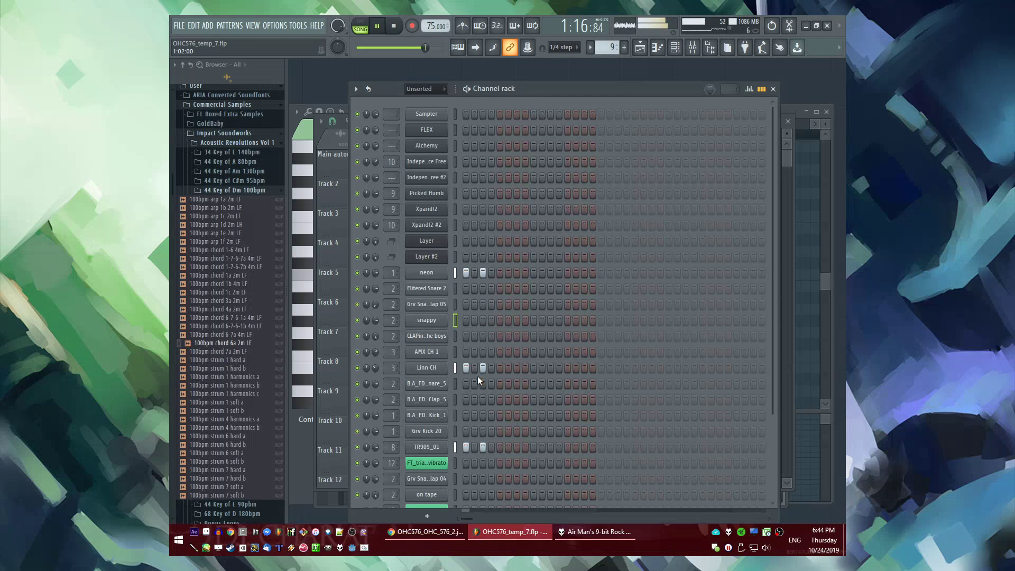
pyautogui.press('F9')
pyautogui.press('F5')
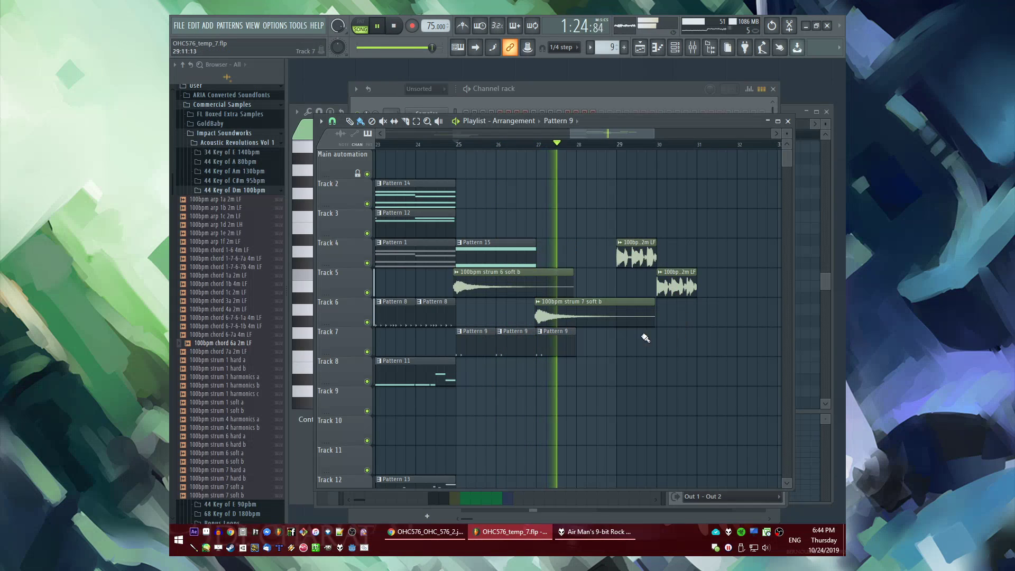
# Create the empty Pattern 18 and place a clip of it at bar 25 on Track 9
pyautogui.scroll(-2, 662, 348)
pyautogui.scroll(2, 660, 349)
pyautogui.scroll(-1, 510, 372)
pyautogui.press('F4')
pyautogui.press('Return')
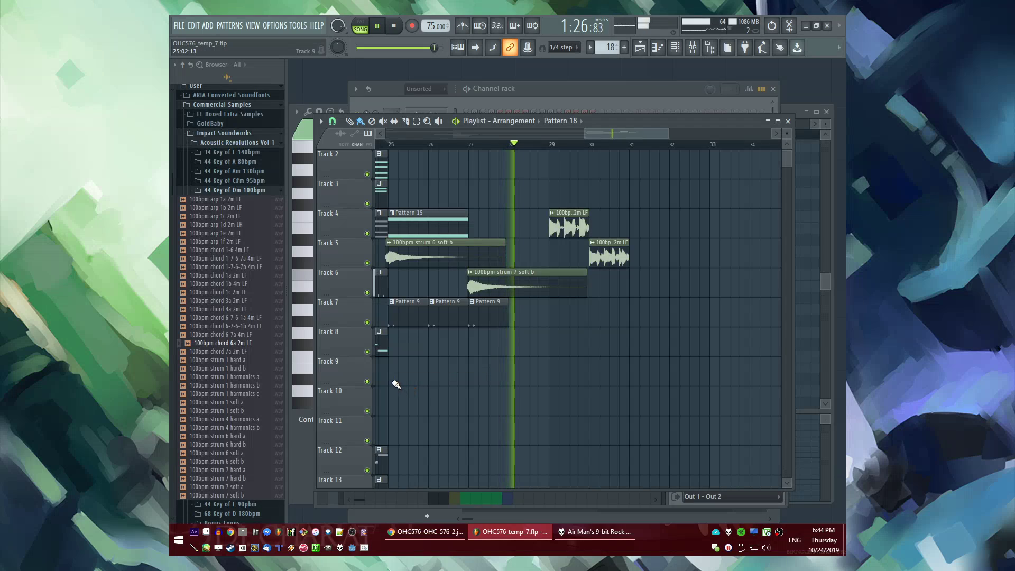
pyautogui.click(391, 382)
pyautogui.scroll(-15, 230, 299)
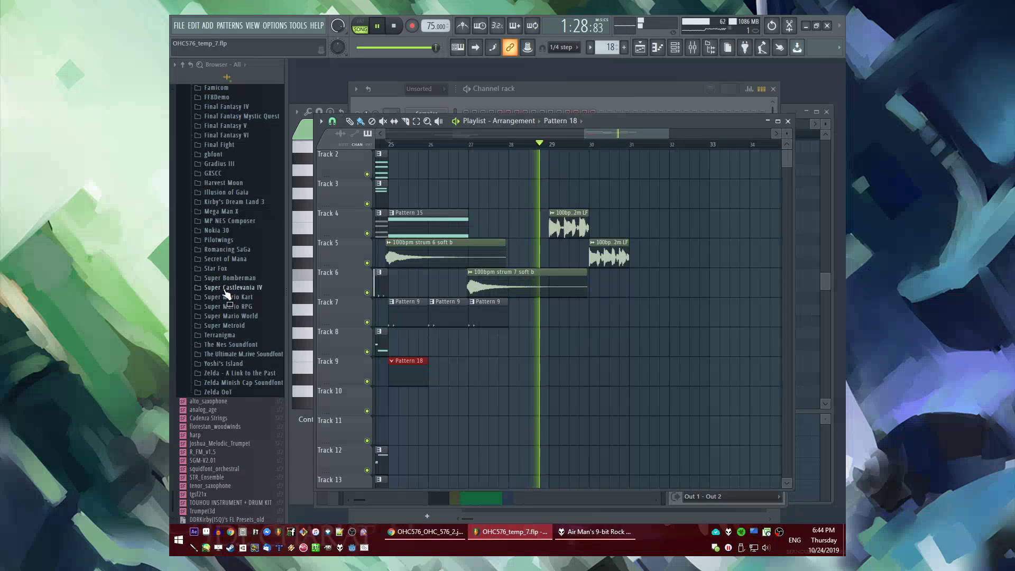
pyautogui.scroll(5, 251, 306)
pyautogui.press('space')
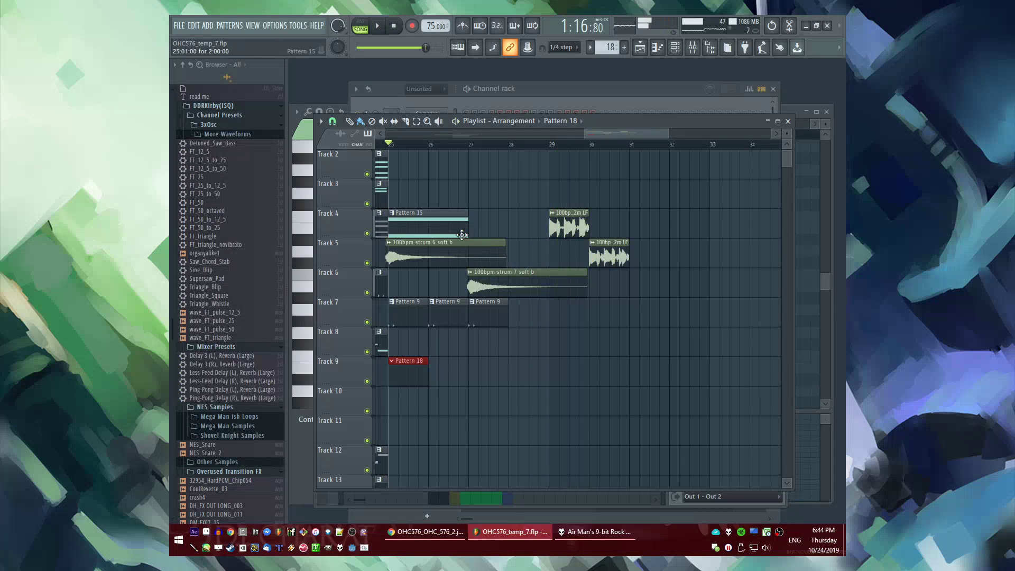
# Place a copy of the 100bpm strum 6 soft b sample at bar 29 on Track 7
pyautogui.click(465, 245)
pyautogui.click(548, 320)
pyautogui.scroll(4, 570, 309)
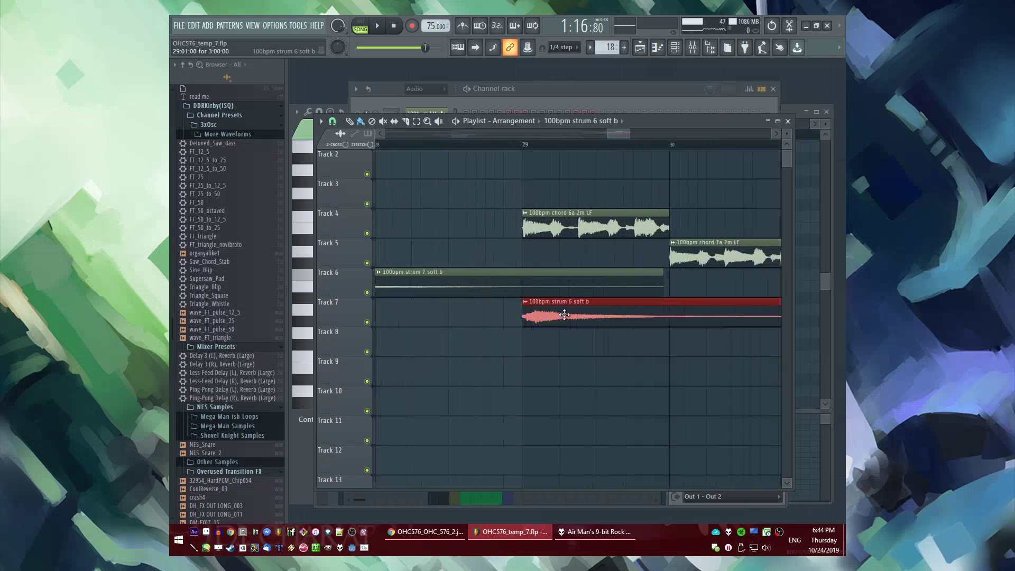
pyautogui.scroll(-5, 517, 150)
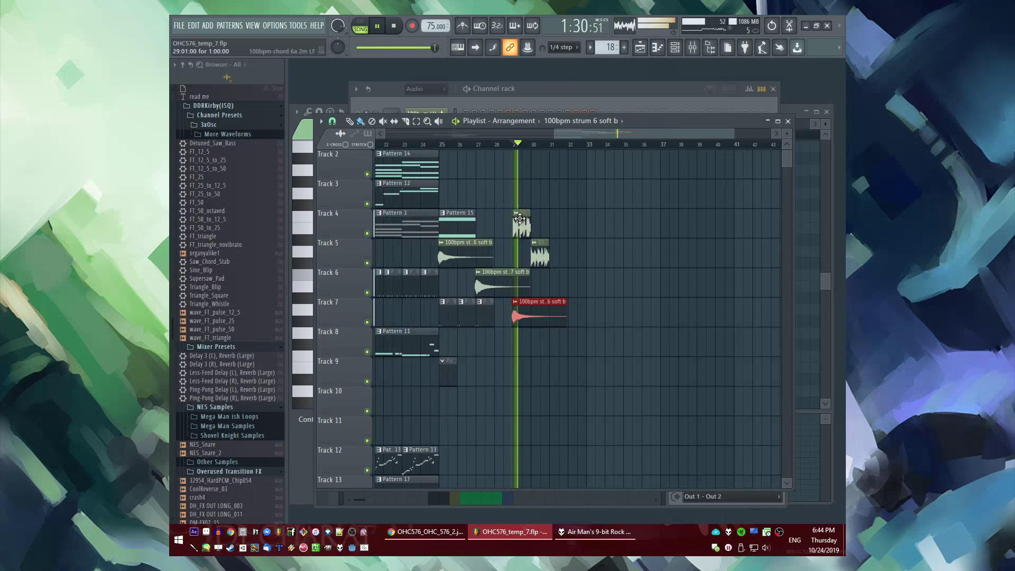
# Move the chord 7a clip to bar 31 on Track 4 and stretch the chord 6a and 7a clips to two bars each
pyautogui.scroll(1, 517, 151)
pyautogui.moveTo(545, 211); pyautogui.dragTo(646, 219)
pyautogui.keyDown('ctrl'); pyautogui.click(594, 218); pyautogui.keyUp('ctrl')
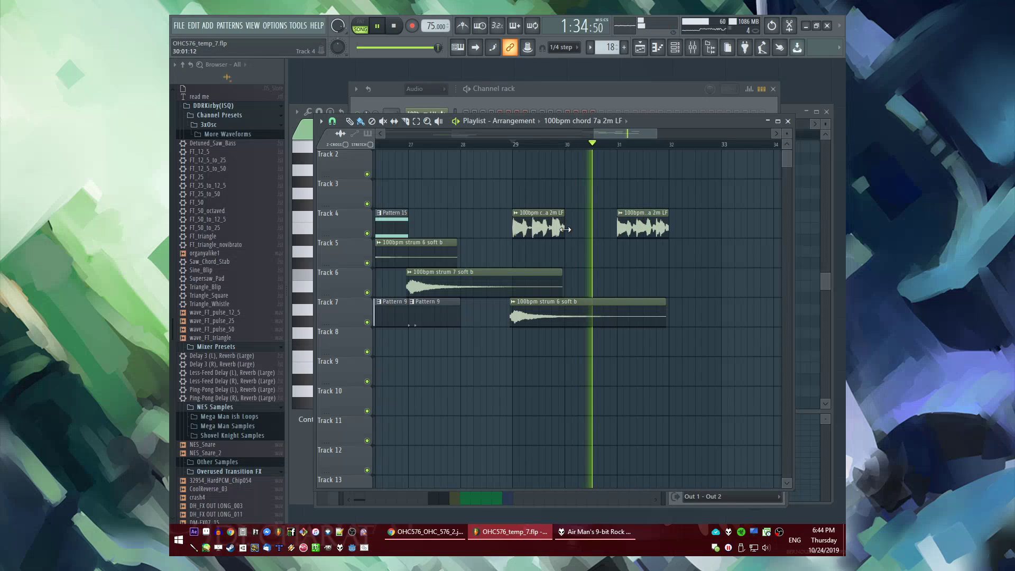
pyautogui.moveTo(565, 233); pyautogui.dragTo(721, 227)
pyautogui.scroll(-3, 627, 256)
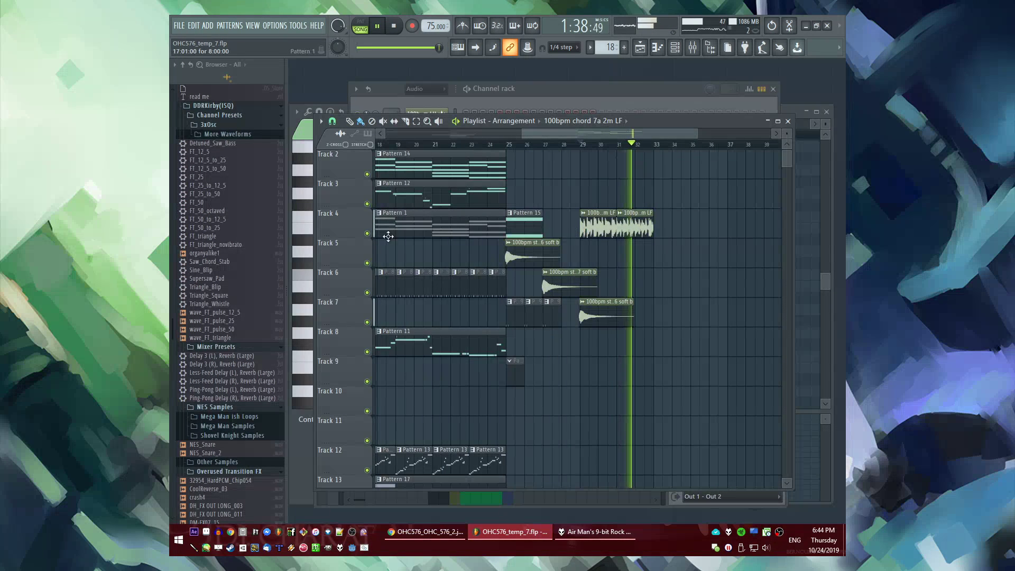
# Add the 100bpm chord 1b 4m LF sample from the Key of Dm folder at bar 33 on Track 5, four bars long
pyautogui.scroll(-3, 241, 349)
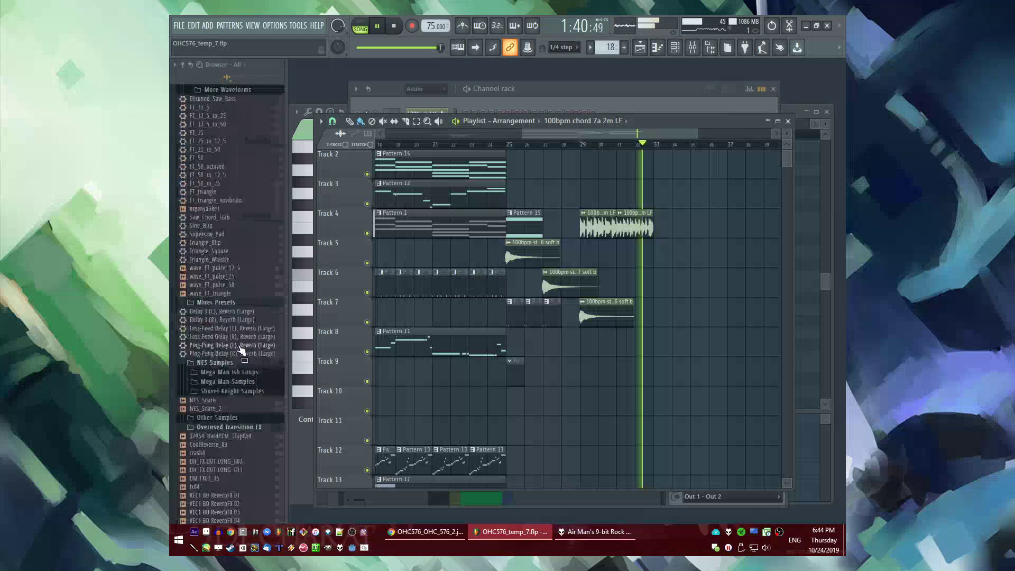
pyautogui.scroll(-15, 241, 344)
pyautogui.press('space')
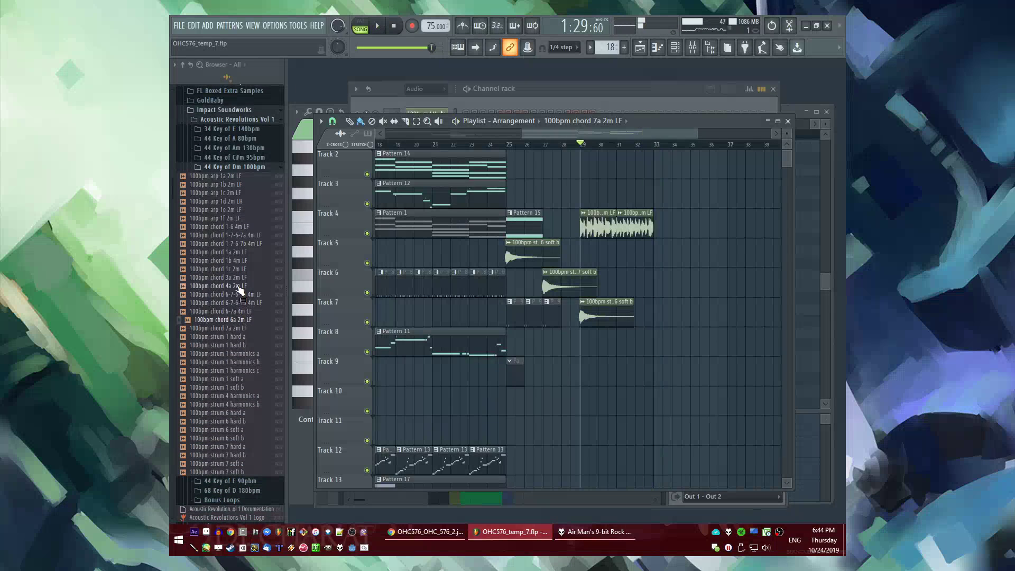
pyautogui.click(235, 253)
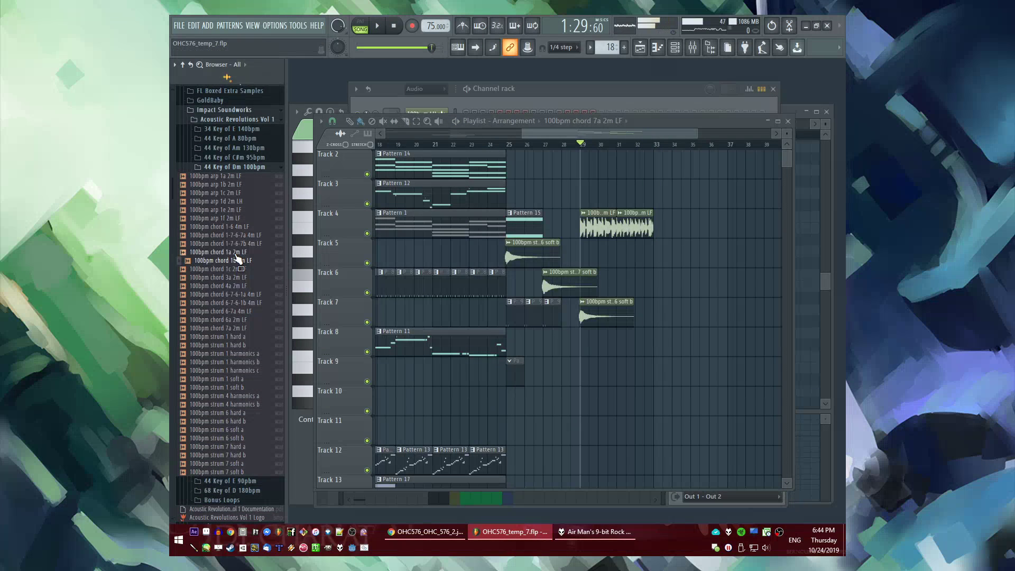
pyautogui.moveTo(242, 260); pyautogui.dragTo(687, 244)
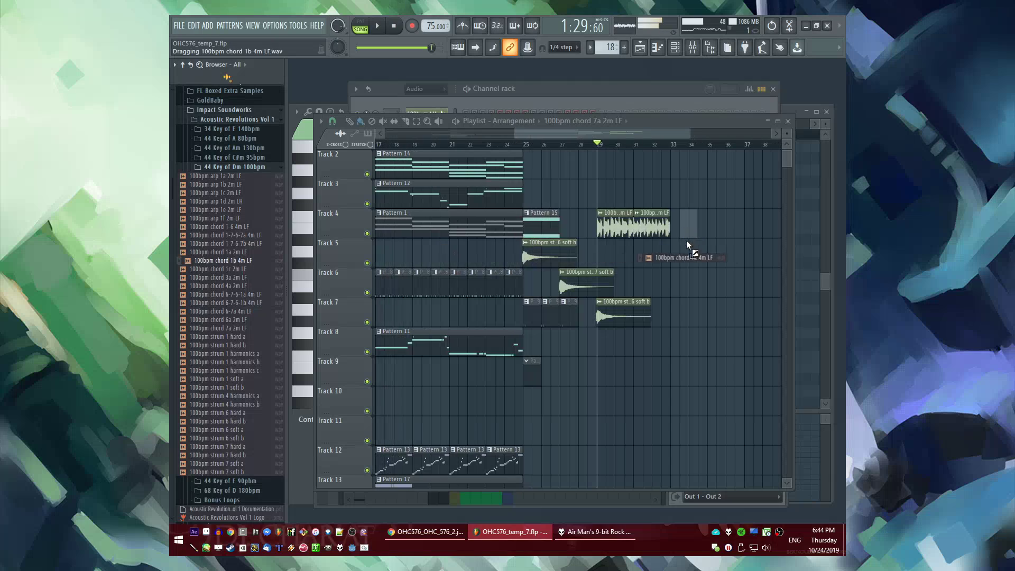
pyautogui.moveTo(669, 172); pyautogui.dragTo(672, 248)
pyautogui.scroll(3, 697, 162)
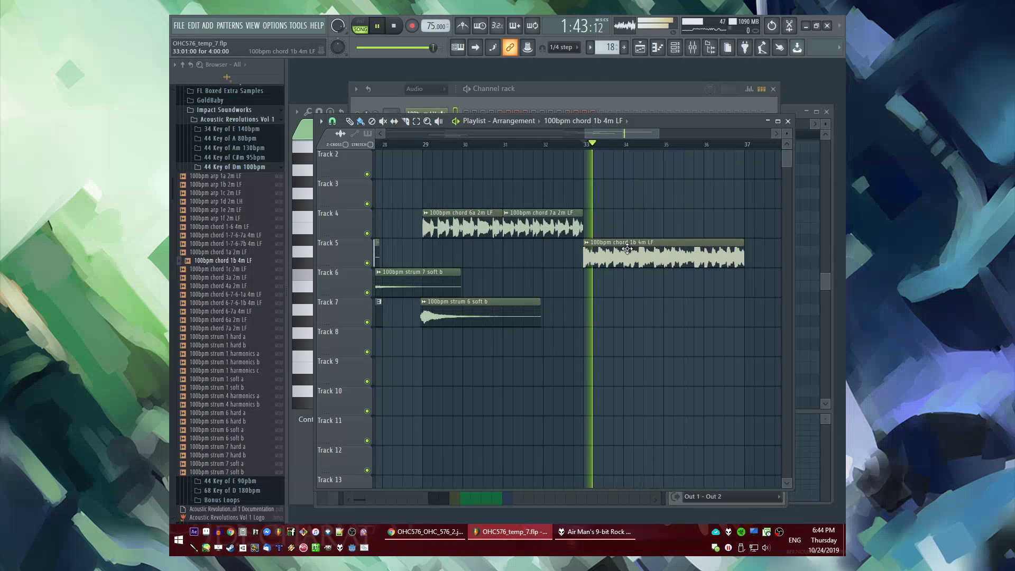
# Add the 100bpm chord 1-6 4m LF sample at bar 33 on Track 6, four bars long, and move the chord 1b clip out to bar 42
pyautogui.press('space')
pyautogui.click(236, 244)
pyautogui.click(234, 221)
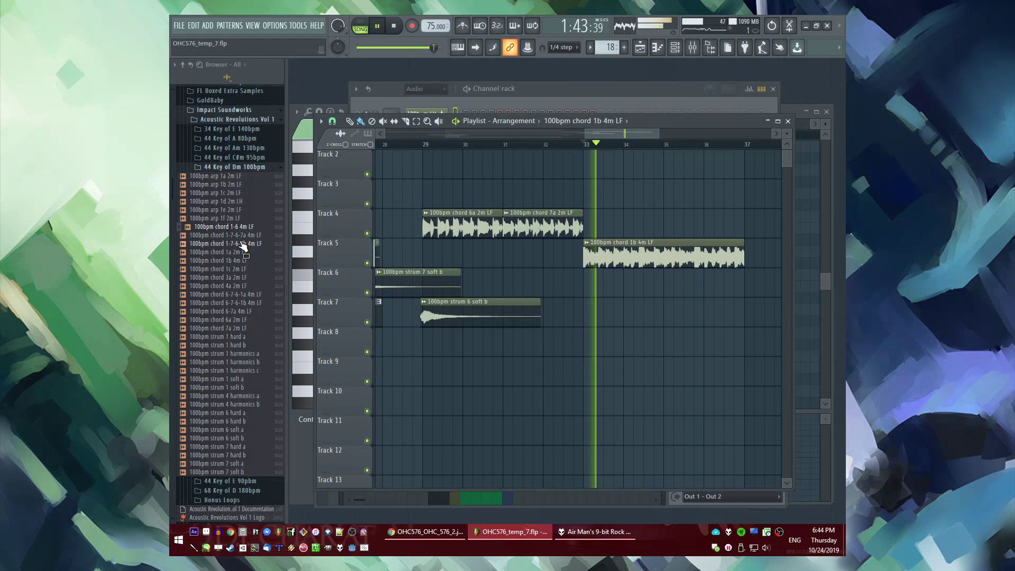
pyautogui.press('space')
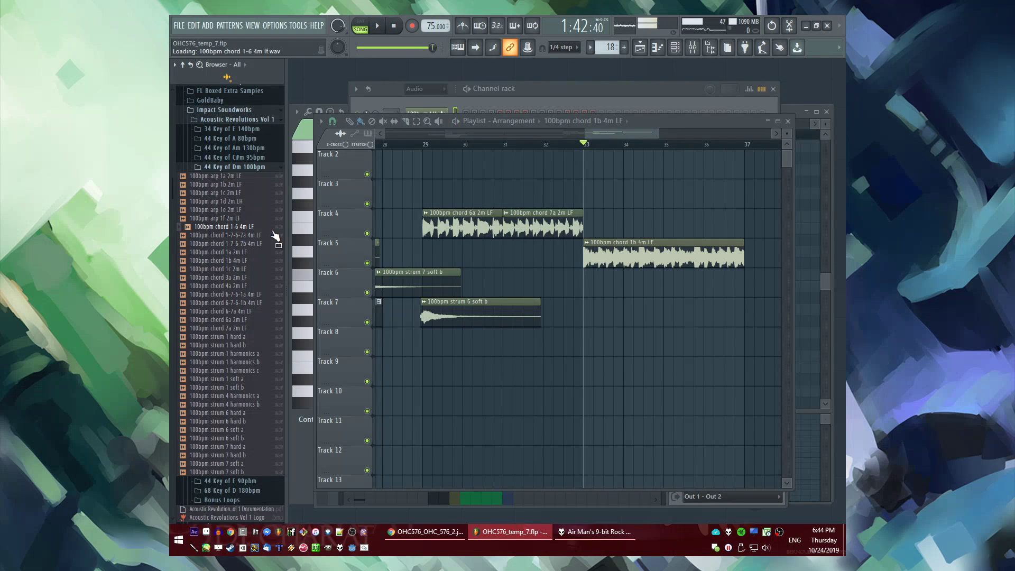
pyautogui.moveTo(265, 234); pyautogui.dragTo(760, 256)
pyautogui.scroll(-4, 623, 267)
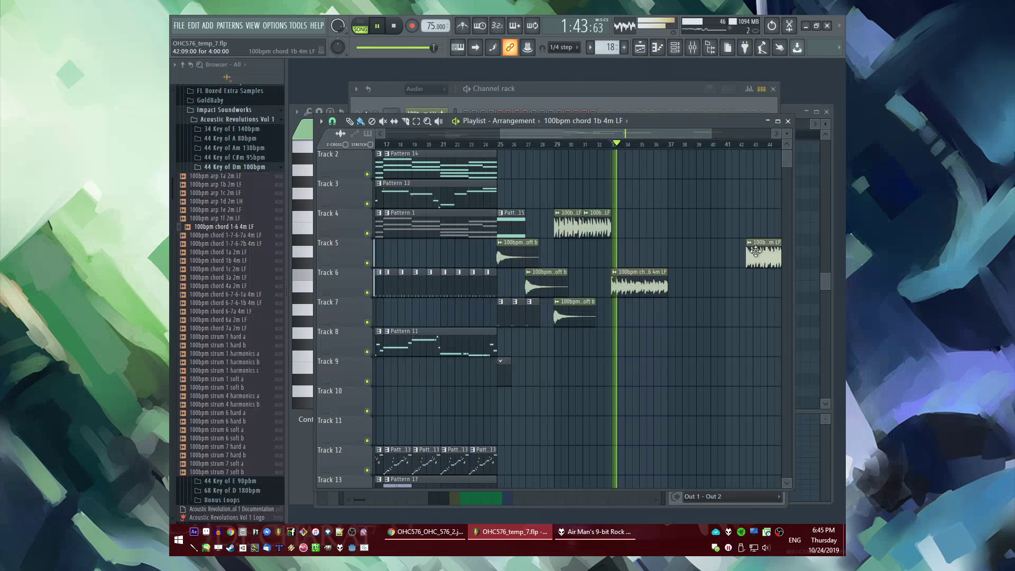
pyautogui.scroll(3, 665, 228)
pyautogui.scroll(-3, 661, 230)
pyautogui.scroll(3, 640, 239)
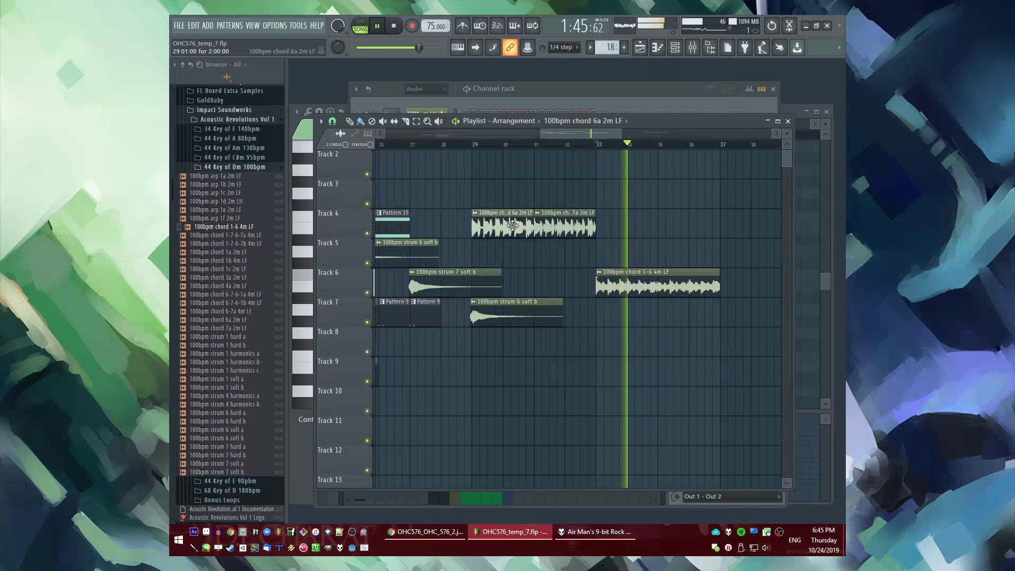
# Adjust the channel volumes of the chord 6a, chord 7a and chord 1-6 samples, setting chord 1-6 to 69%
pyautogui.doubleClick(516, 228)
pyautogui.click(552, 123)
pyautogui.doubleClick(563, 228)
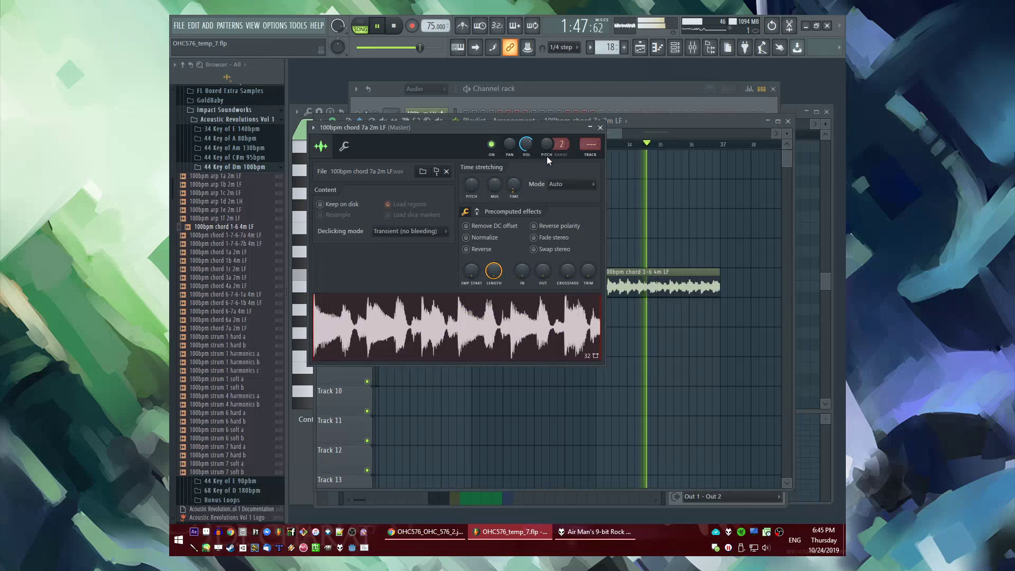
pyautogui.click(617, 288)
pyautogui.doubleClick(617, 288)
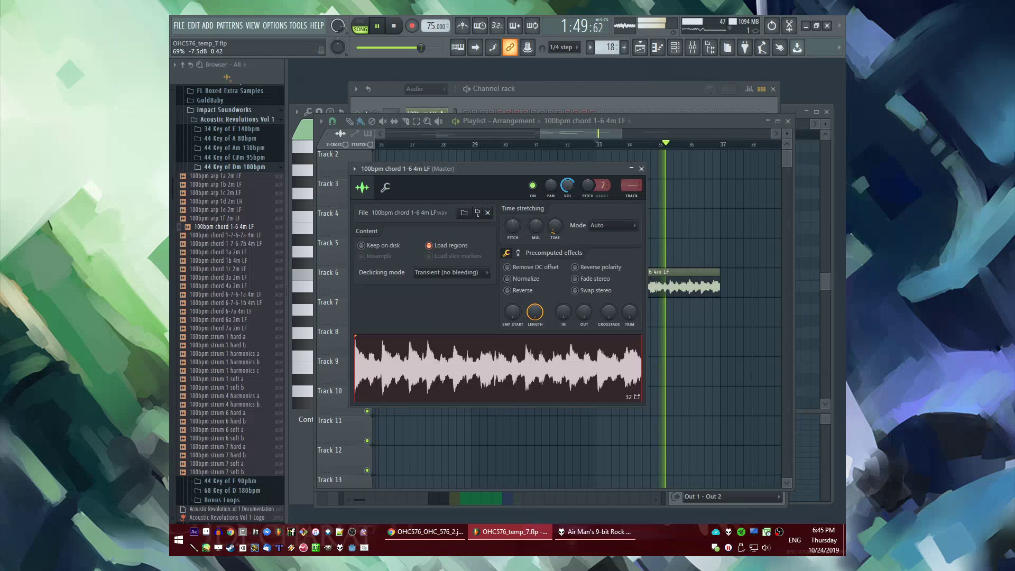
pyautogui.click(507, 123)
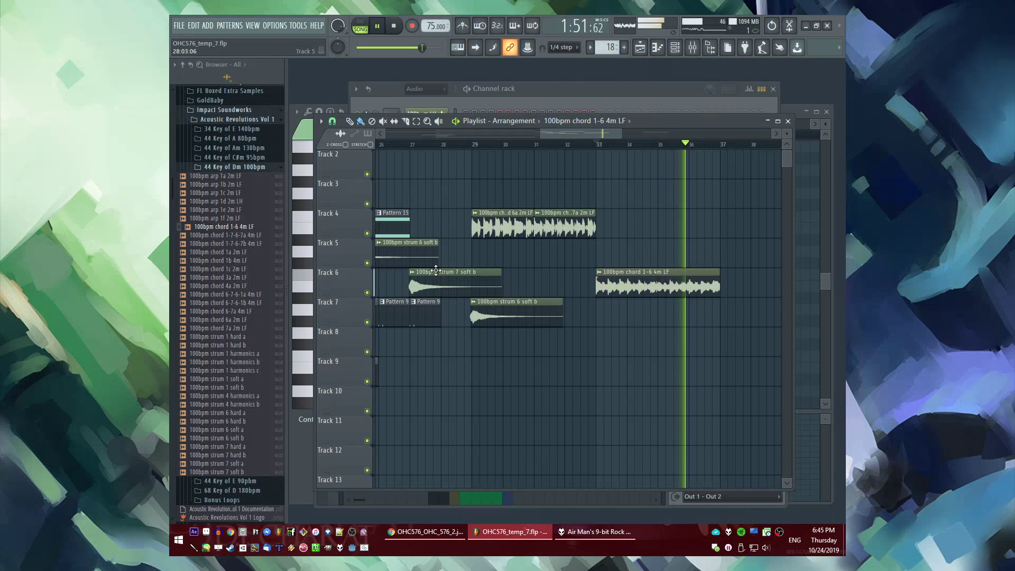
# Play from bar 29 and route the chord 6a and chord 7a samples to mixer insert 17
pyautogui.scroll(-3, 542, 334)
pyautogui.scroll(3, 523, 329)
pyautogui.scroll(-2, 526, 332)
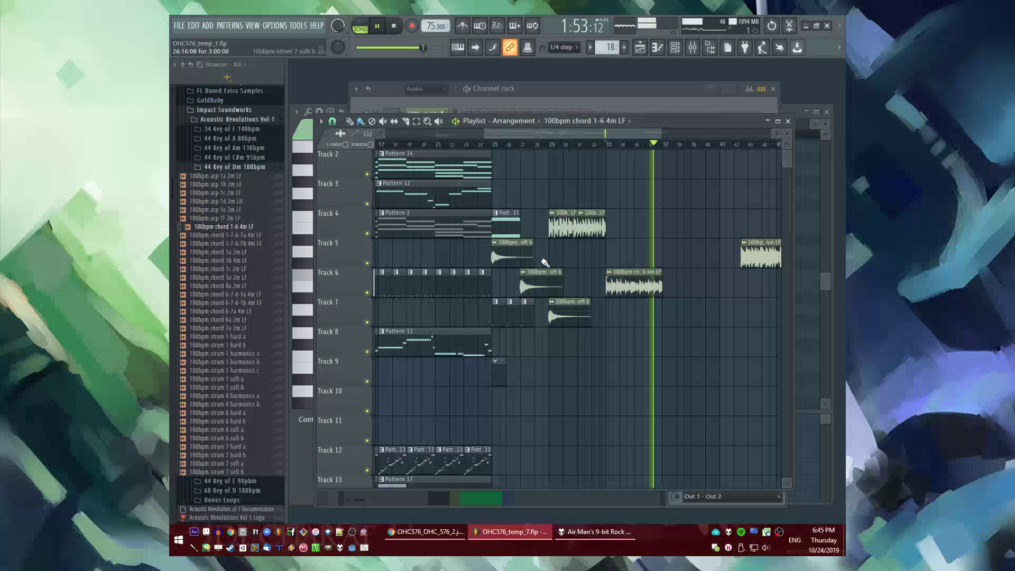
pyautogui.click(554, 143)
pyautogui.scroll(2, 556, 158)
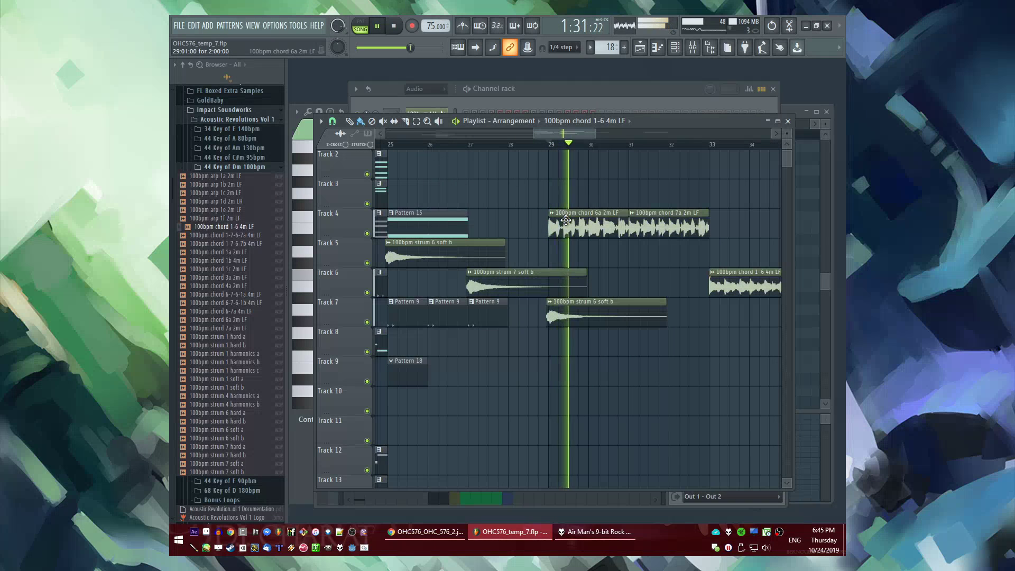
pyautogui.doubleClick(566, 221)
pyautogui.doubleClick(605, 160)
pyautogui.doubleClick(646, 222)
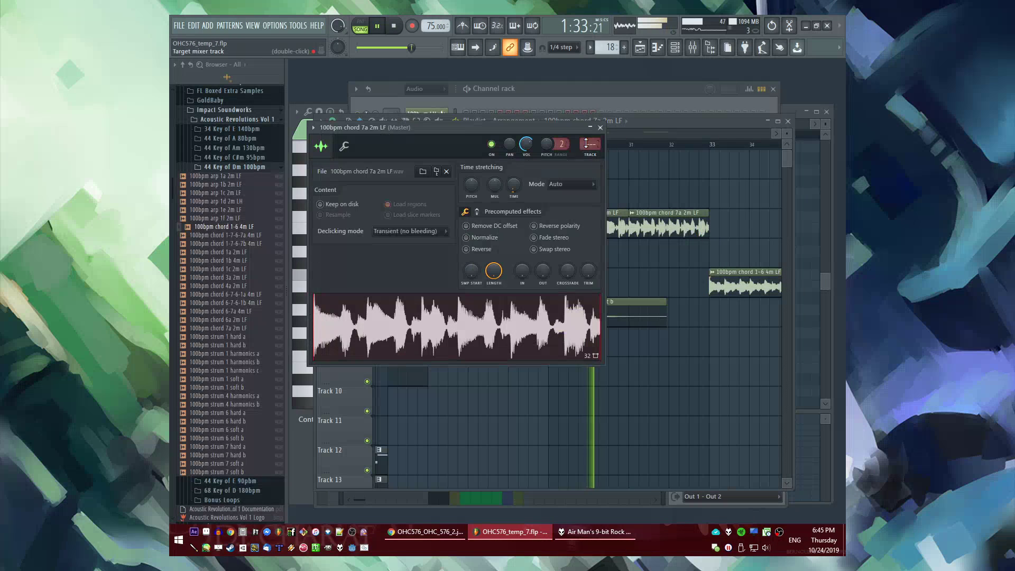
pyautogui.doubleClick(586, 143)
pyautogui.rightClick(608, 159)
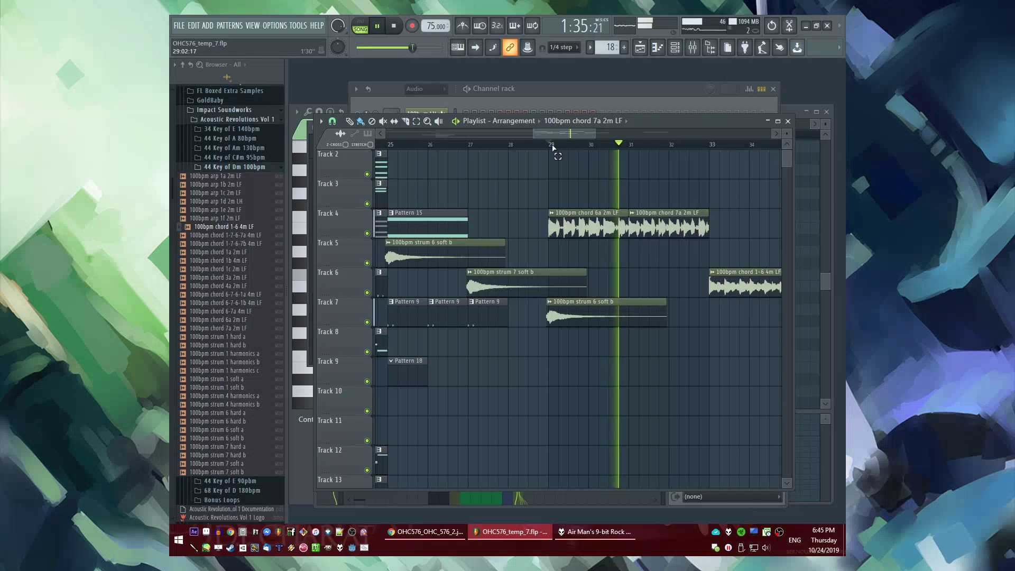
# Select bars 29 to 33 in the arrangement and load Fruity Reeverb 2 into slot 4 of mixer insert 17
pyautogui.moveTo(553, 145); pyautogui.dragTo(711, 146)
pyautogui.press('F9')
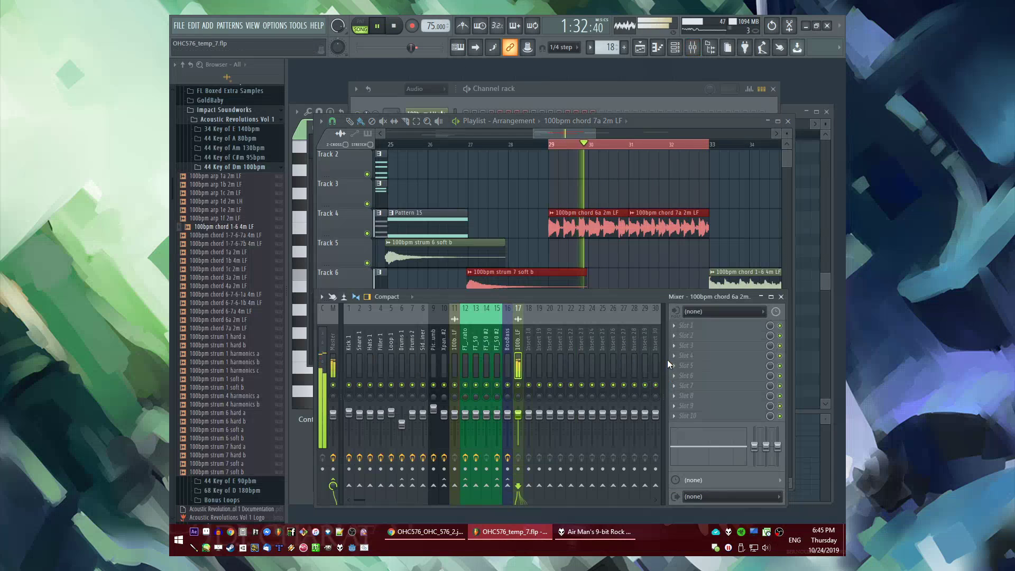
pyautogui.click(669, 360)
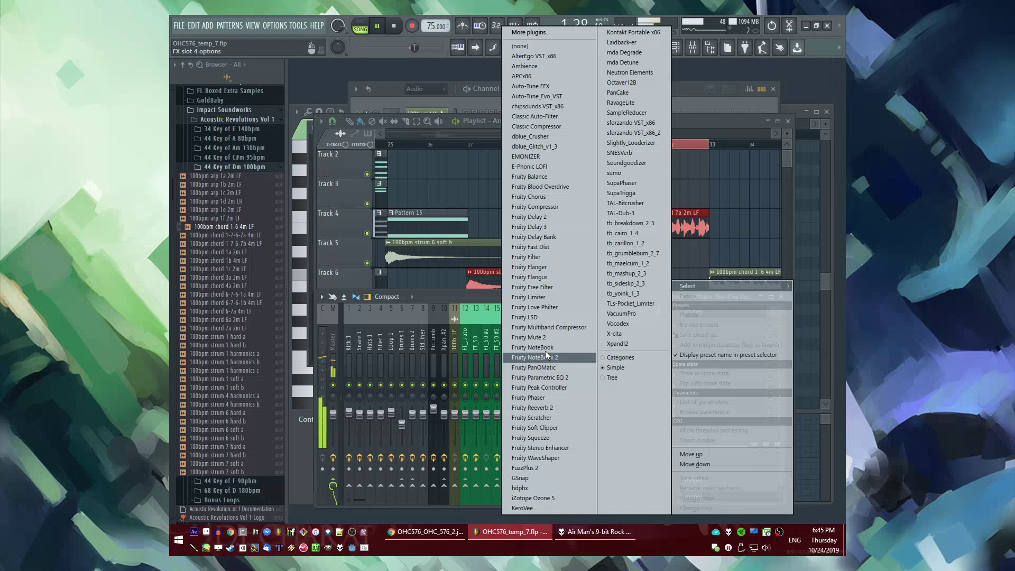
pyautogui.click(538, 408)
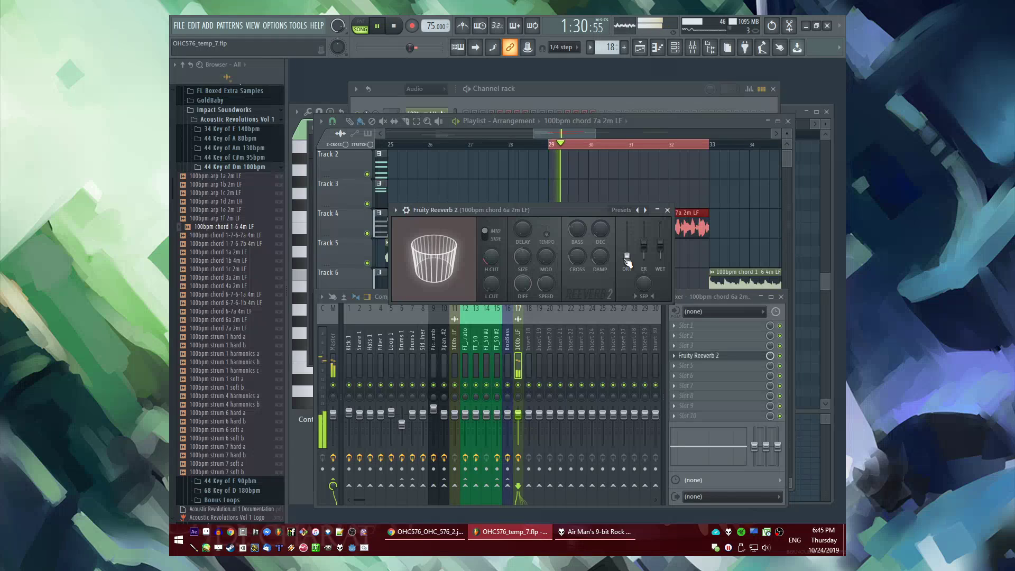
# Create an automation clip for the reverb's dry level over bars 29 to 33, rising from 0% to 71%
pyautogui.rightClick(628, 258)
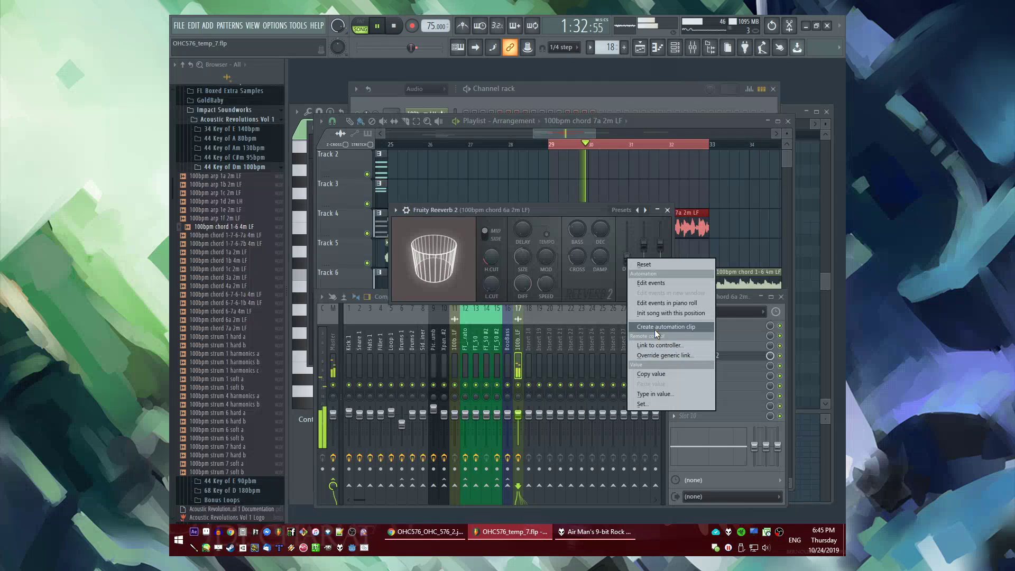
pyautogui.click(655, 327)
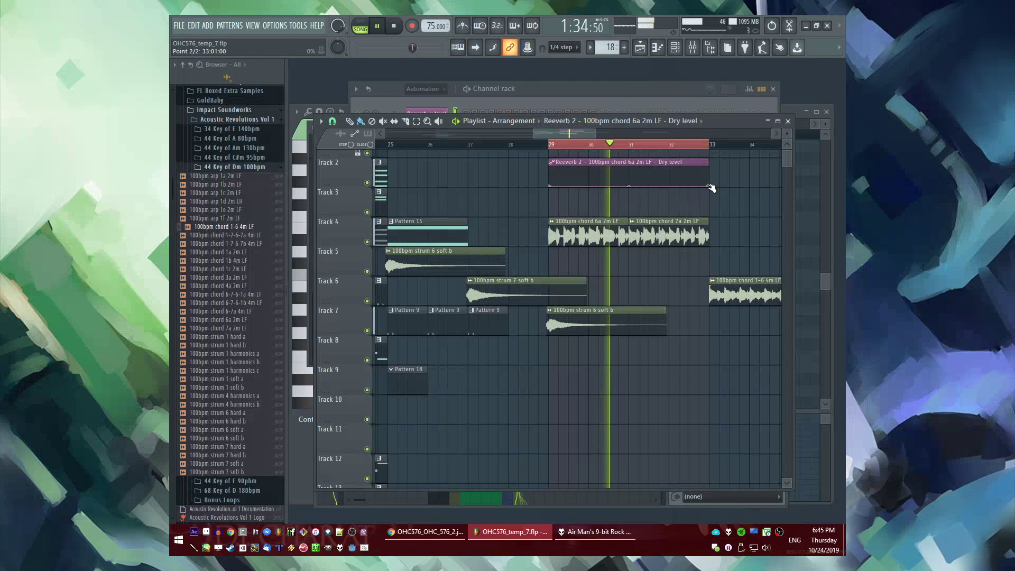
pyautogui.moveTo(711, 189); pyautogui.dragTo(711, 174)
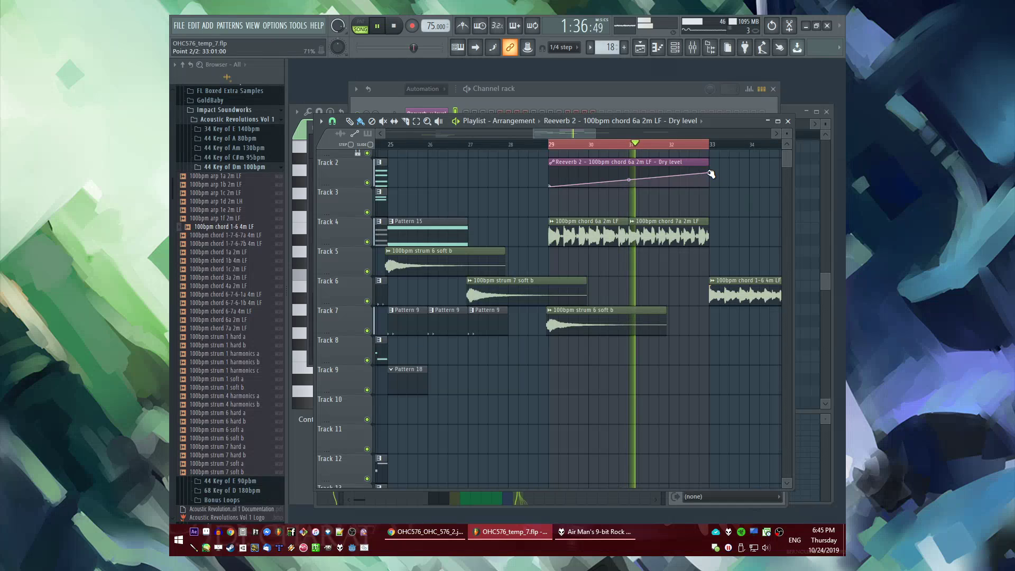
# Copy the Fruity Reeverb 2 dry level value and paste 80% onto the end point of the dry level automation clip
pyautogui.press('F9')
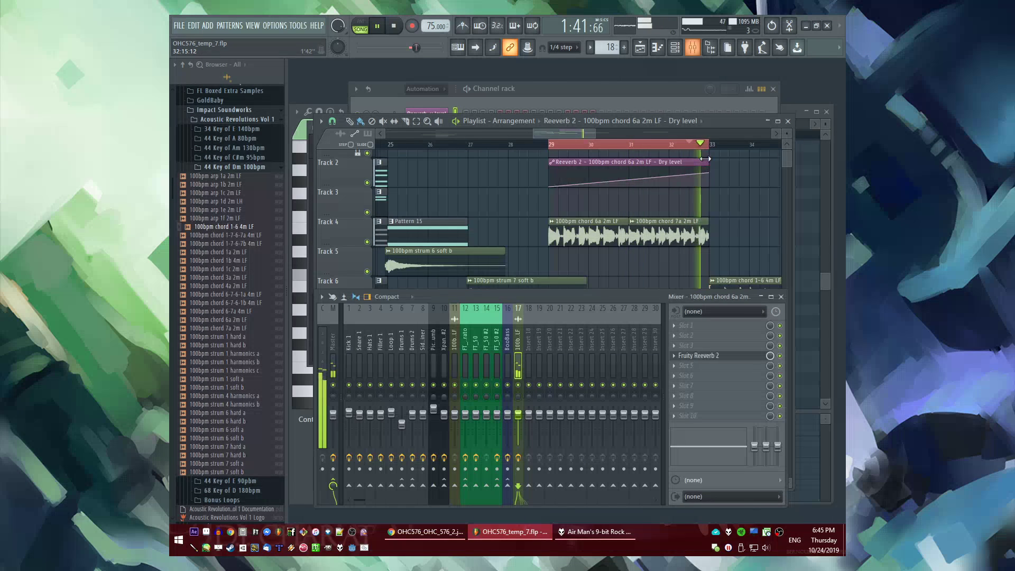
pyautogui.click(690, 356)
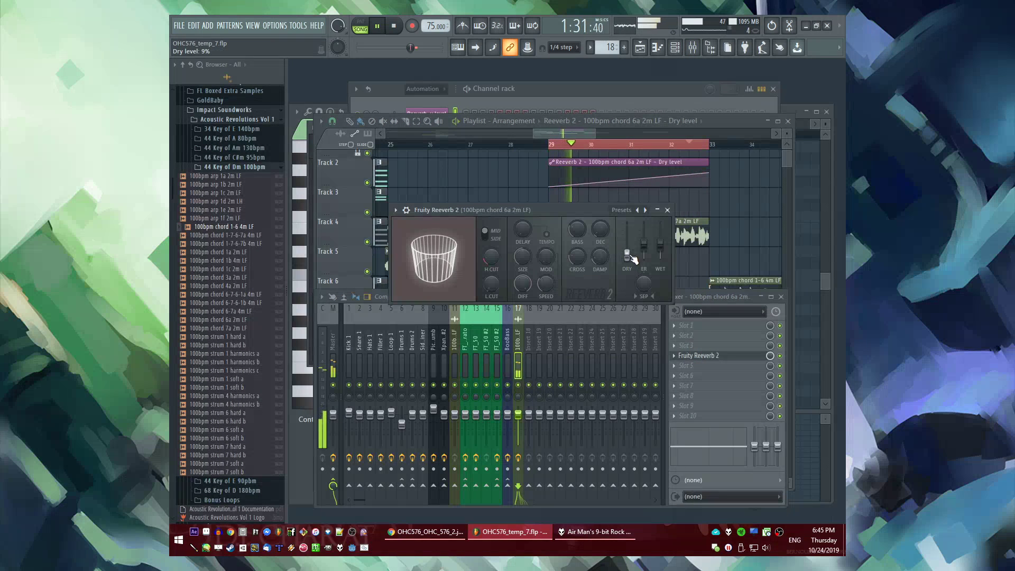
pyautogui.rightClick(632, 240)
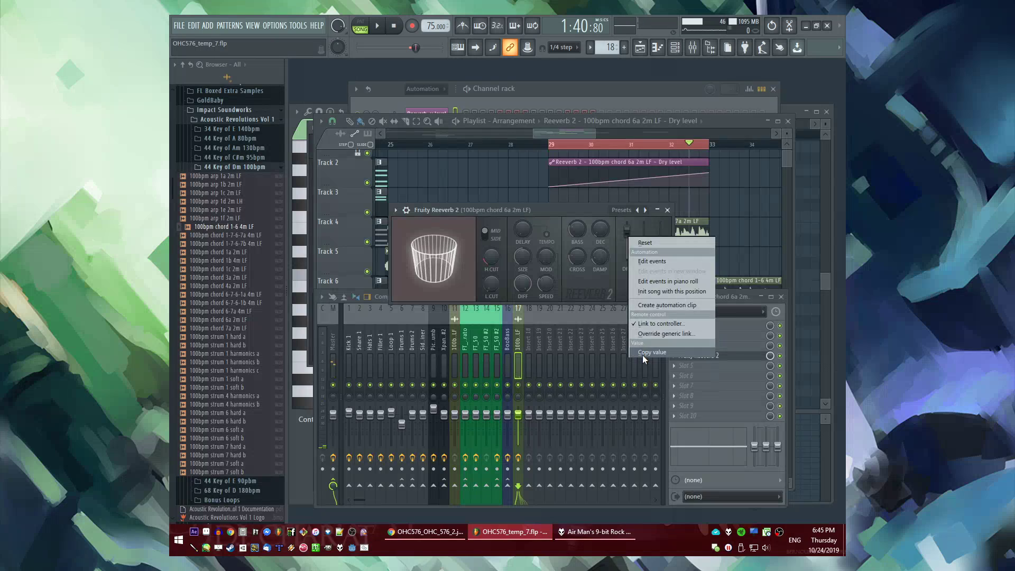
pyautogui.click(723, 221)
pyautogui.rightClick(709, 180)
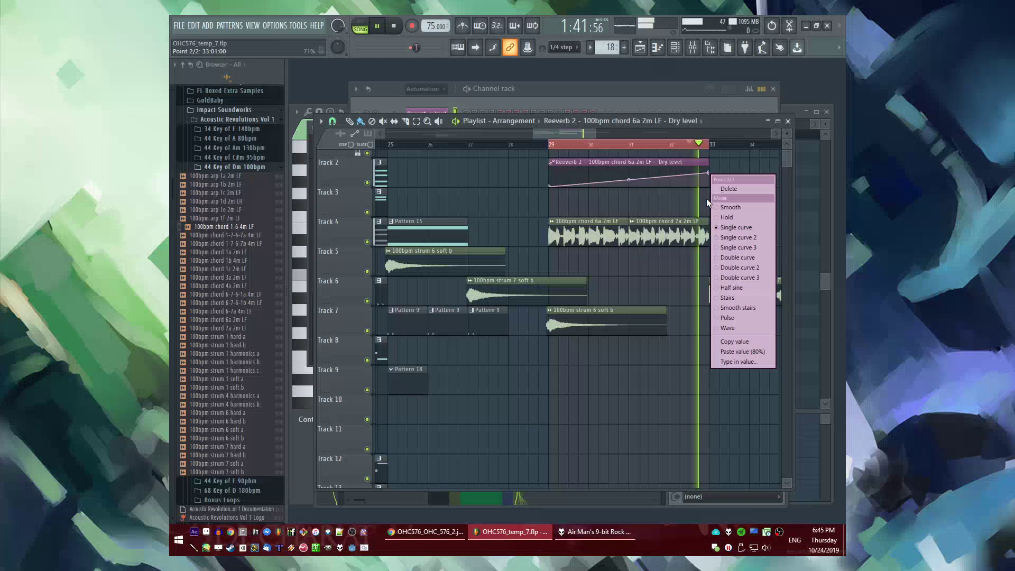
pyautogui.click(726, 348)
# Play from bar 27, move the three Pattern 9 clips from Track 7 to Track 8 and add more at bars 28 and 29
pyautogui.click(507, 145)
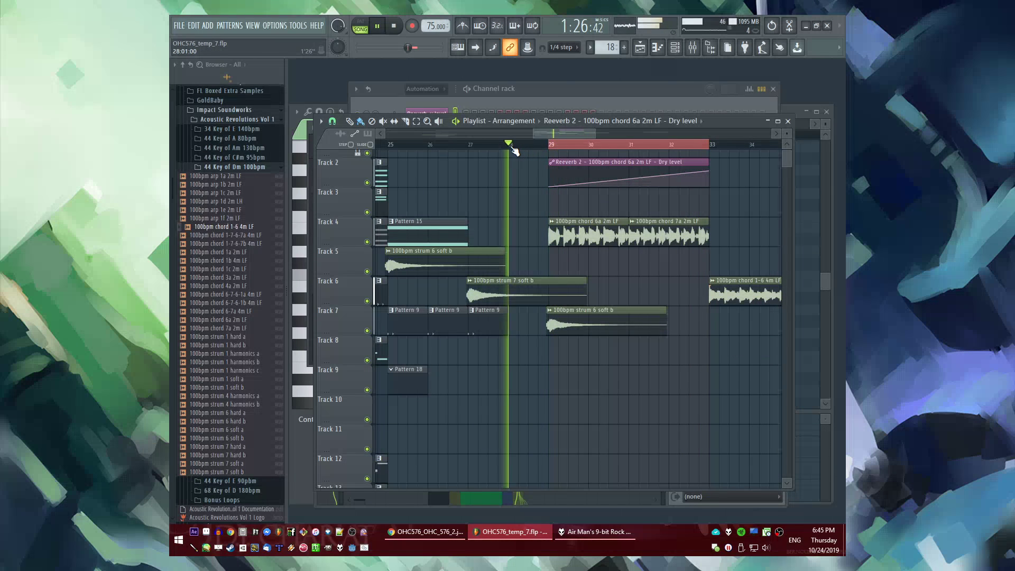
pyautogui.click(469, 145)
pyautogui.scroll(-3, 453, 189)
pyautogui.scroll(2, 453, 192)
pyautogui.click(625, 324)
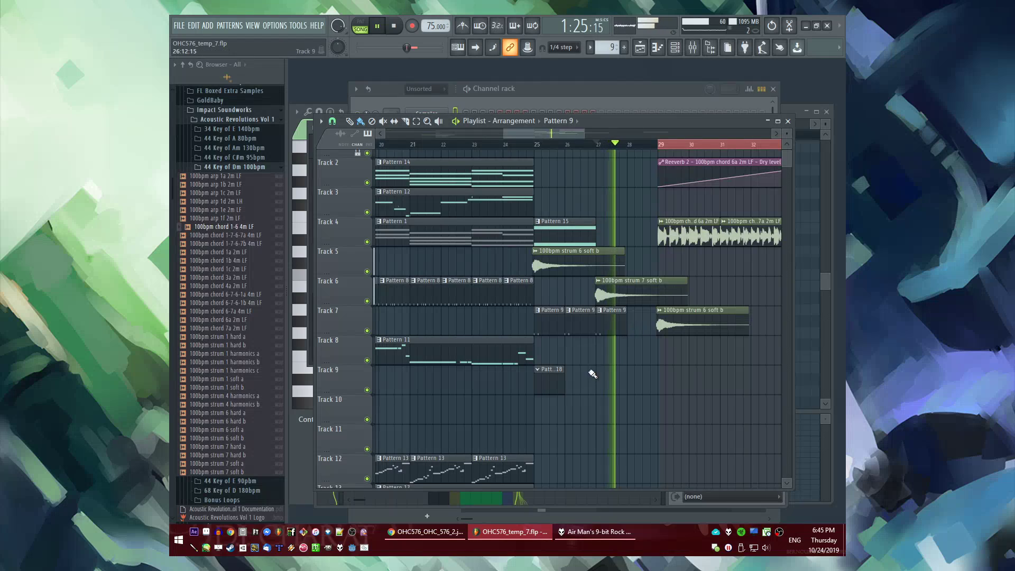
pyautogui.click(633, 345)
pyautogui.moveTo(622, 325); pyautogui.dragTo(553, 349)
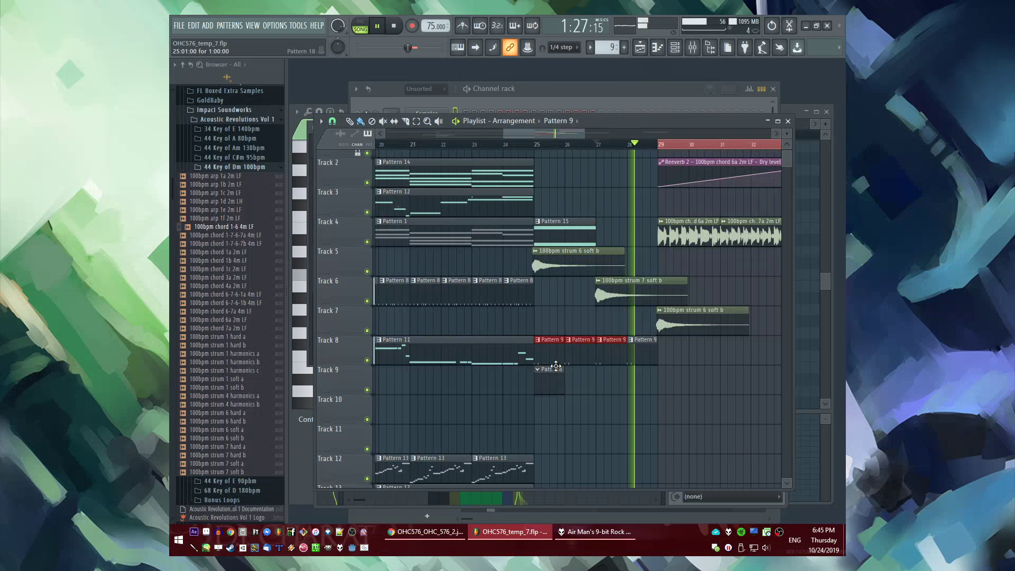
pyautogui.click(661, 347)
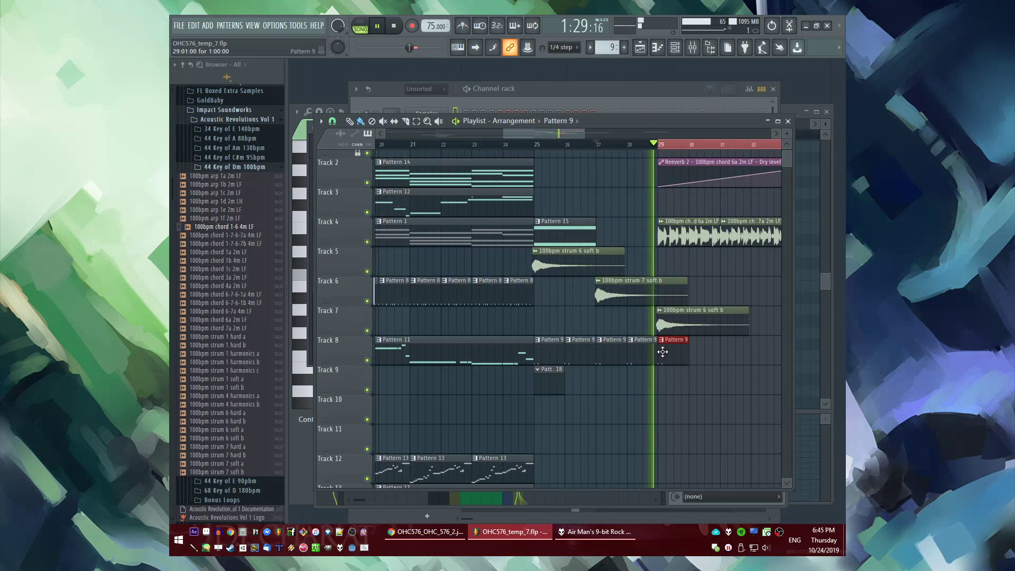
# Make the Pattern 9 clip at bar 29 unique and play the new pattern on its own
pyautogui.scroll(2, 661, 353)
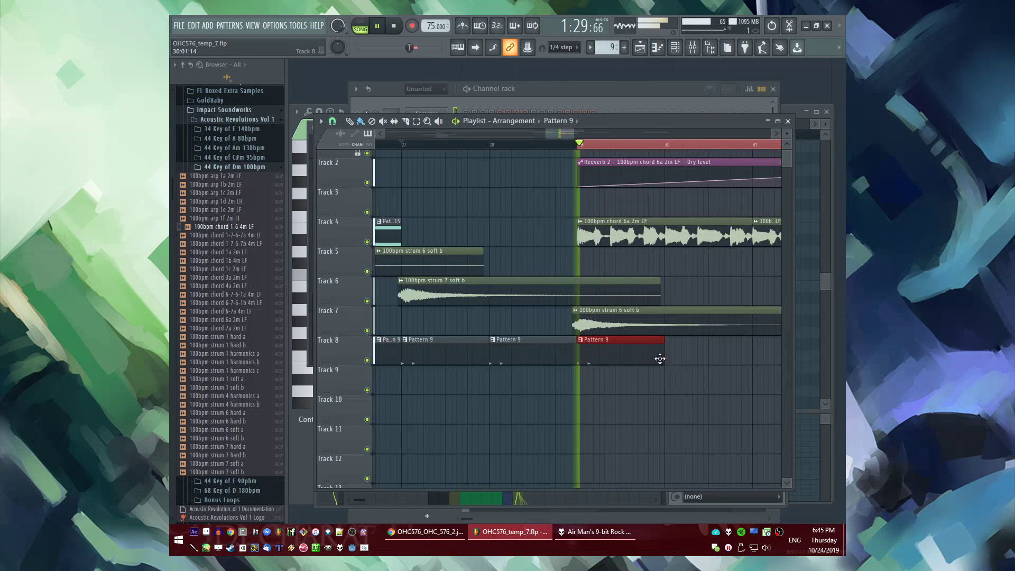
pyautogui.rightClick(588, 343)
pyautogui.click(608, 410)
pyautogui.press('l')
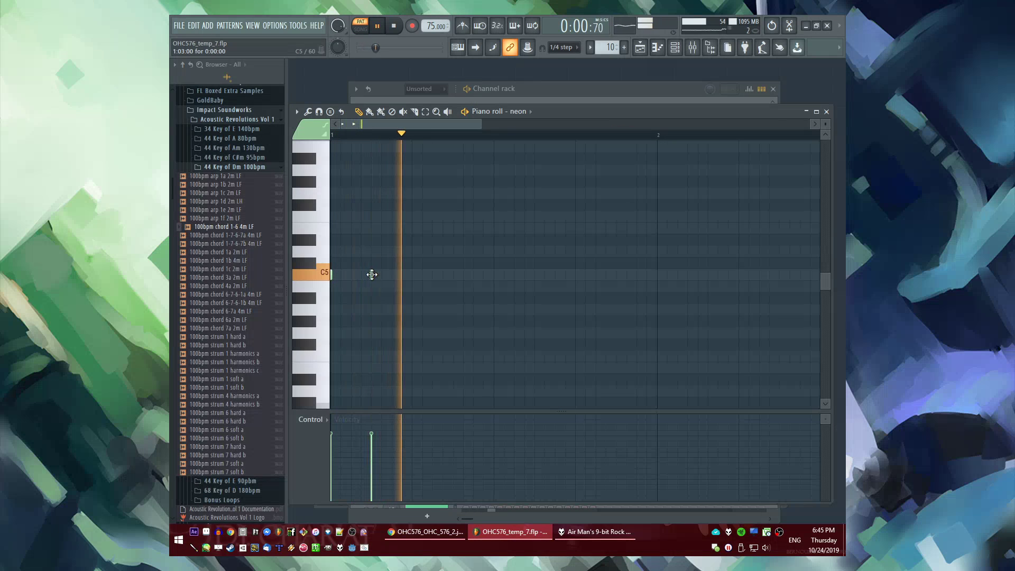
# Fill every 4 steps on the neon and TR909_01 channels of the new pattern
pyautogui.press('F6')
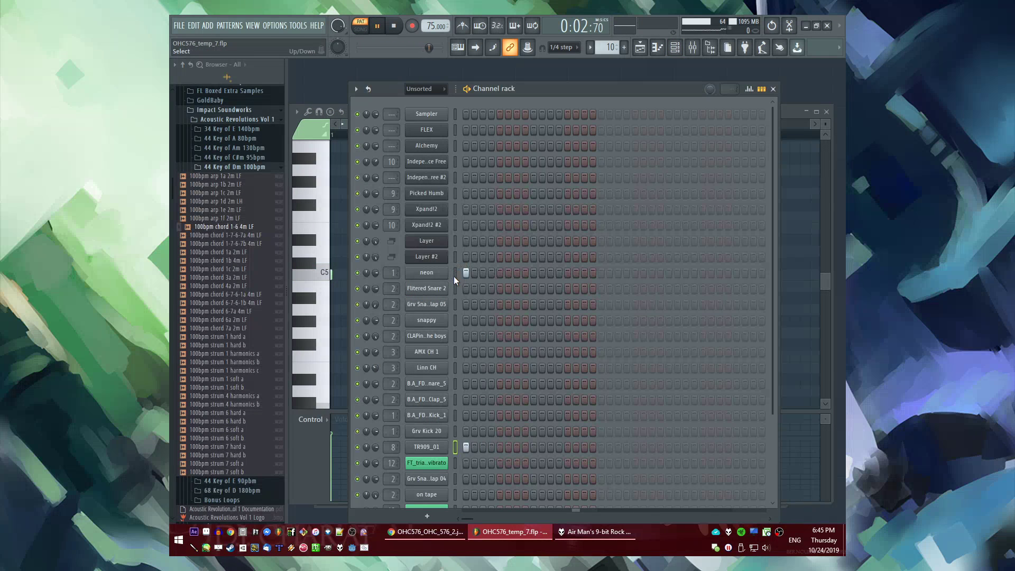
pyautogui.rightClick(454, 276)
pyautogui.click(574, 320)
pyautogui.rightClick(454, 446)
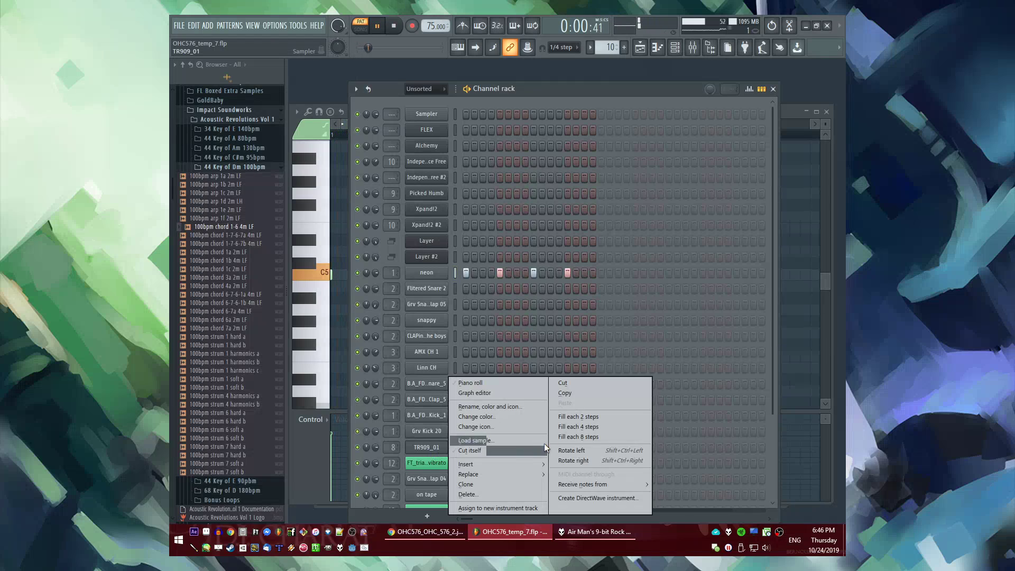
pyautogui.click(569, 426)
# Return to song playback and repeat Pattern 10 on Track 8 over bars 30 to 32
pyautogui.press('F5')
pyautogui.press('l')
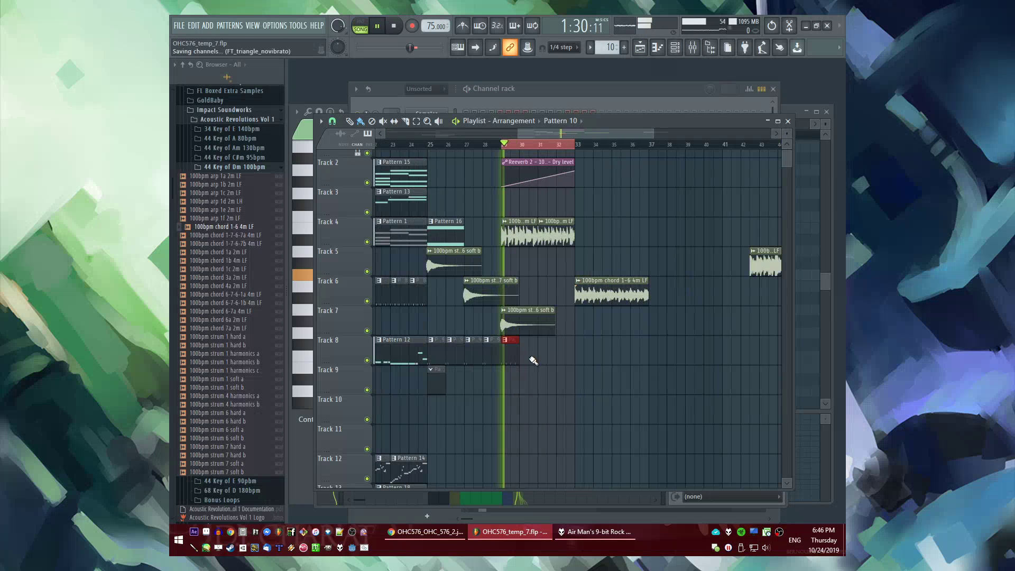
pyautogui.moveTo(534, 361); pyautogui.dragTo(578, 358)
# Clear the time selection and nudge the chord 6a and chord 7a samples on Track 4 slightly ahead of bars 29 and 31
pyautogui.scroll(3, 524, 265)
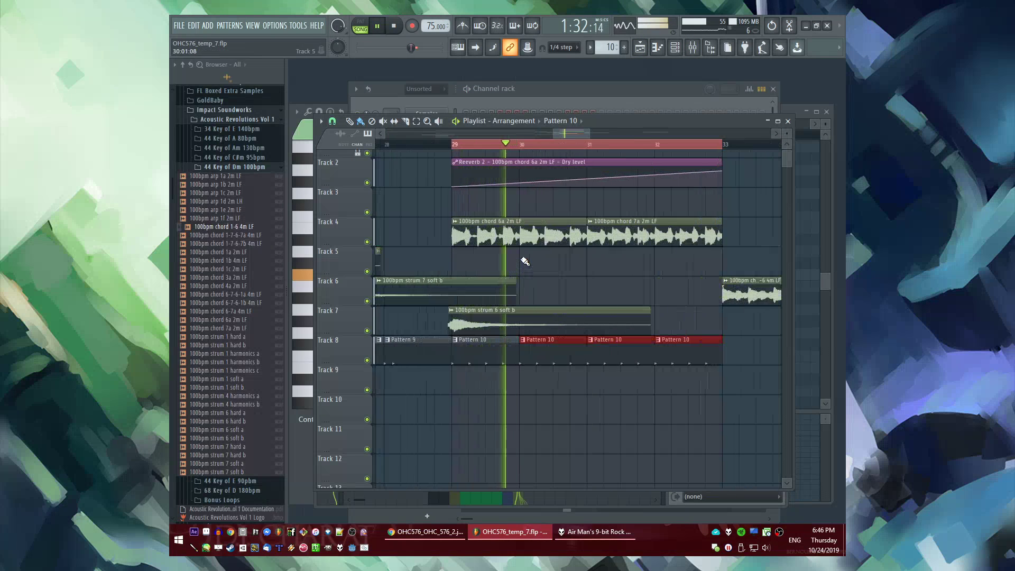
pyautogui.scroll(2, 436, 264)
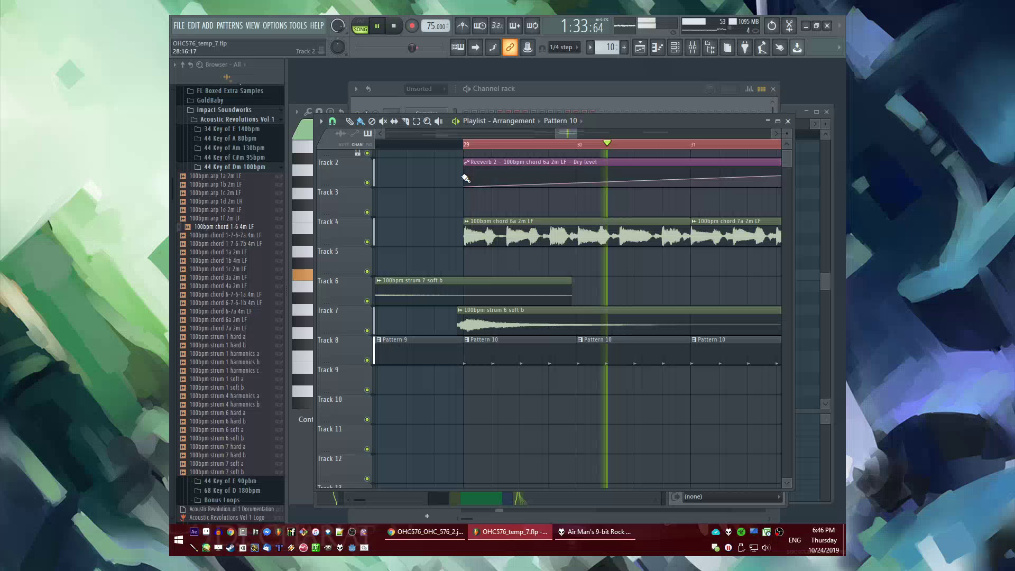
pyautogui.click(462, 143)
pyautogui.scroll(2, 463, 185)
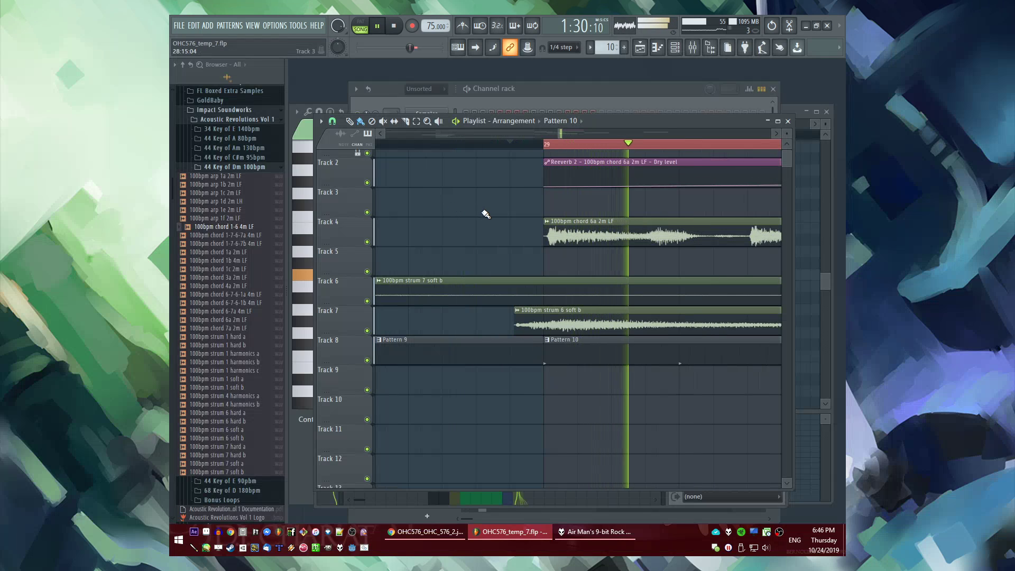
pyautogui.keyDown('ctrl'); pyautogui.click(565, 145); pyautogui.keyUp('ctrl')
pyautogui.scroll(2, 550, 212)
pyautogui.moveTo(568, 229); pyautogui.dragTo(548, 231)
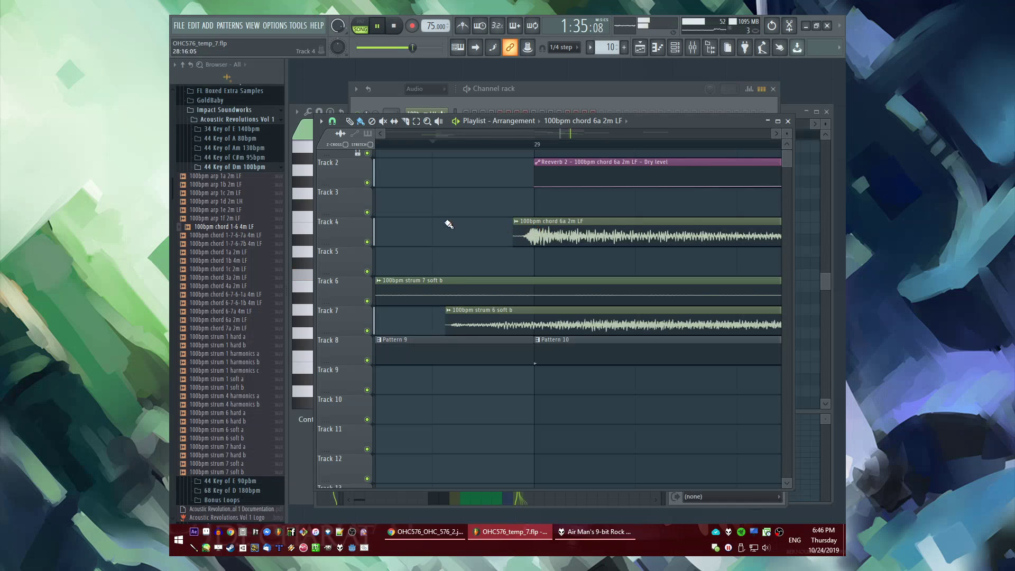
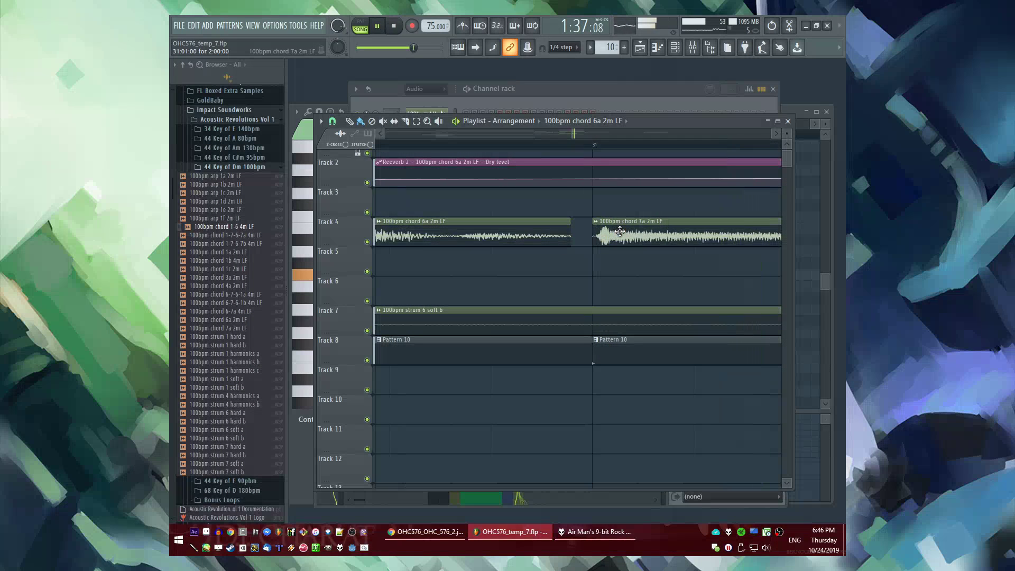
pyautogui.moveTo(620, 231); pyautogui.dragTo(608, 232)
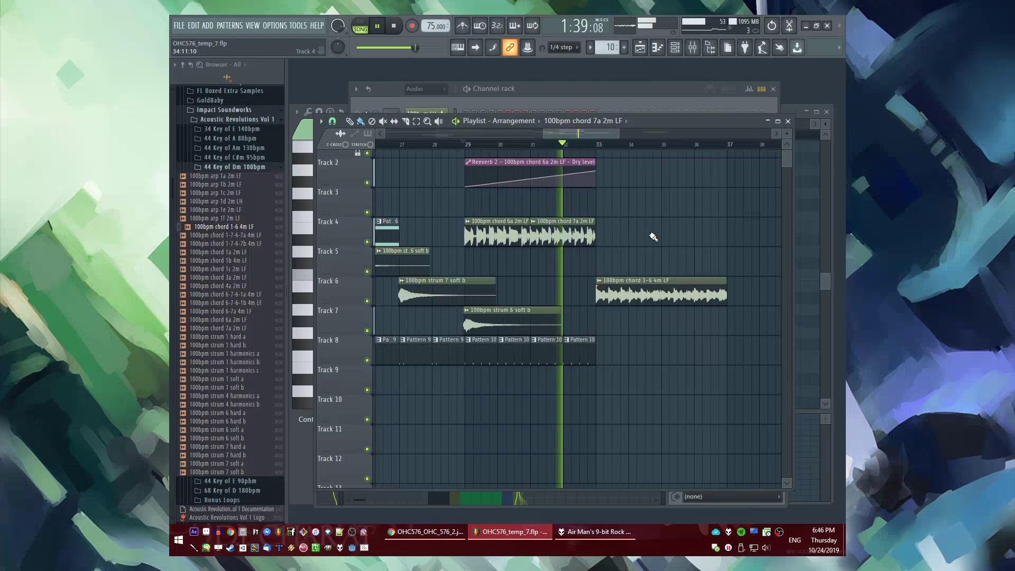
# Add a Pattern 10 clip on Track 8 and another chord 7a sample on Track 4 at bar 33
pyautogui.scroll(-3, 553, 288)
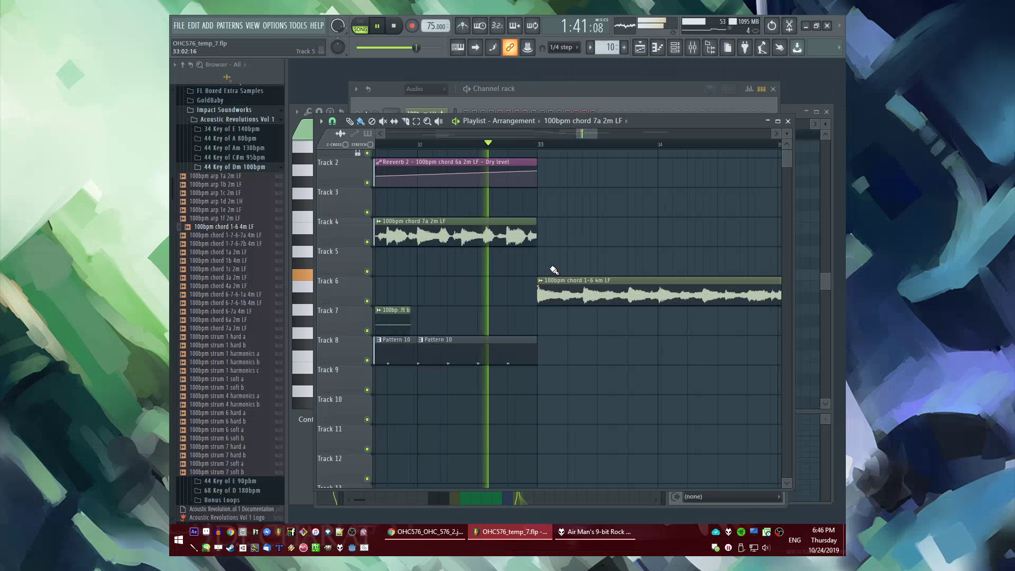
pyautogui.click(565, 349)
pyautogui.scroll(4, 566, 322)
pyautogui.click(521, 244)
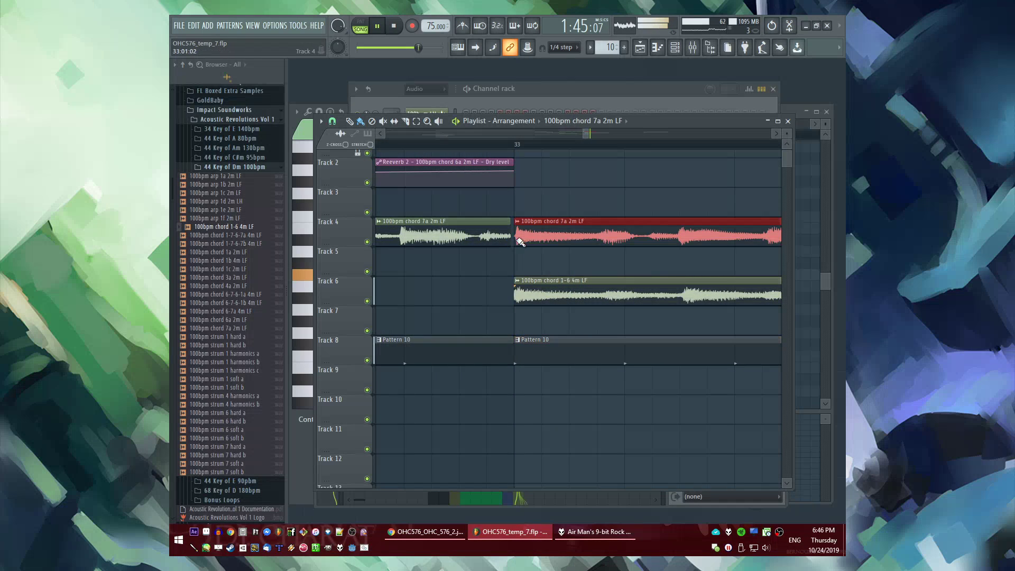
pyautogui.scroll(-2, 534, 236)
pyautogui.scroll(-5, 513, 238)
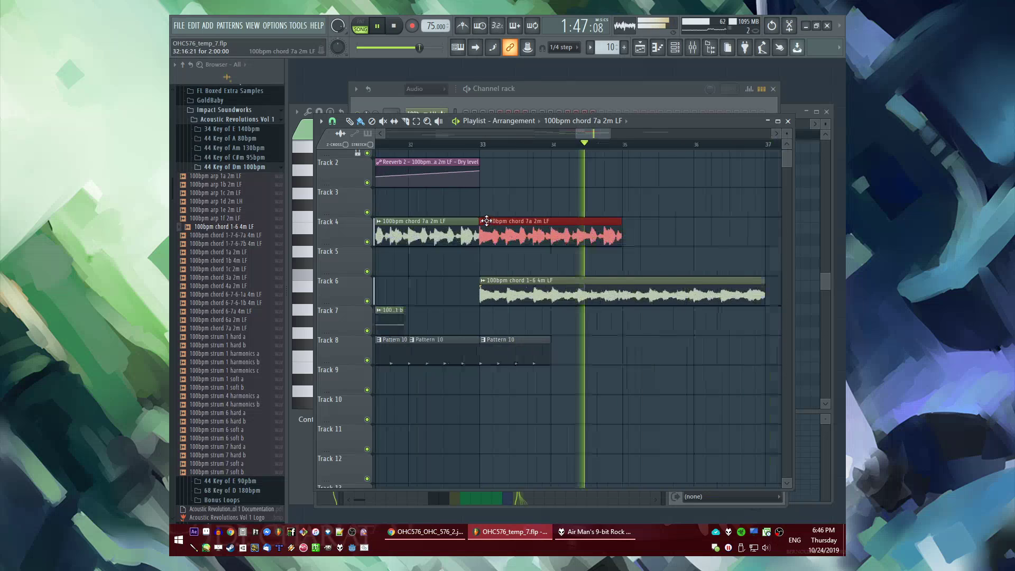
# Trim the added chord 7a sample to a sliver before bar 33 and nudge the chord 1-6 sample slightly ahead of bar 33
pyautogui.press('space')
pyautogui.press('space')
pyautogui.moveTo(622, 236); pyautogui.dragTo(471, 257)
pyautogui.scroll(4, 484, 235)
pyautogui.scroll(3, 468, 237)
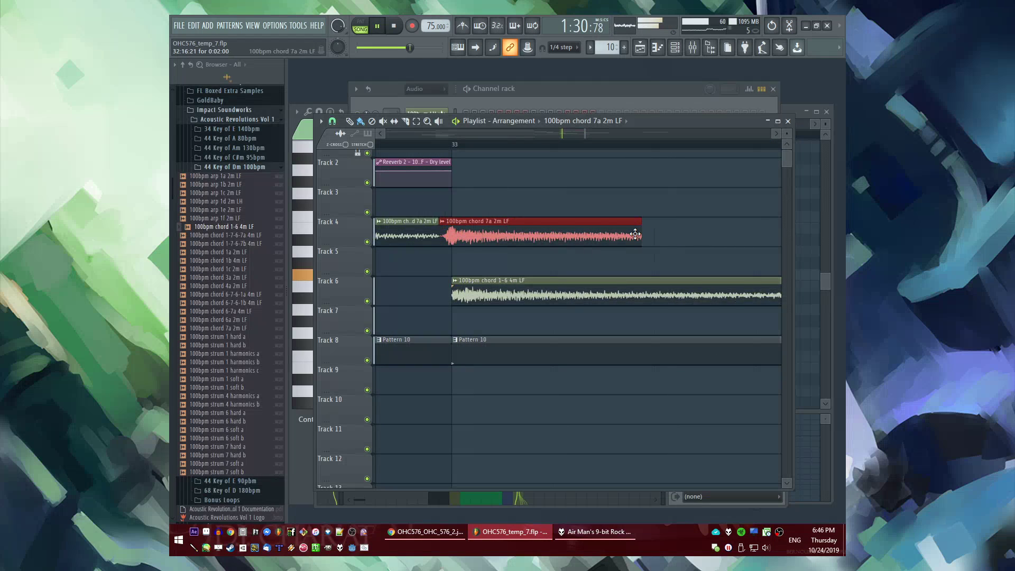
pyautogui.moveTo(640, 234); pyautogui.dragTo(447, 254)
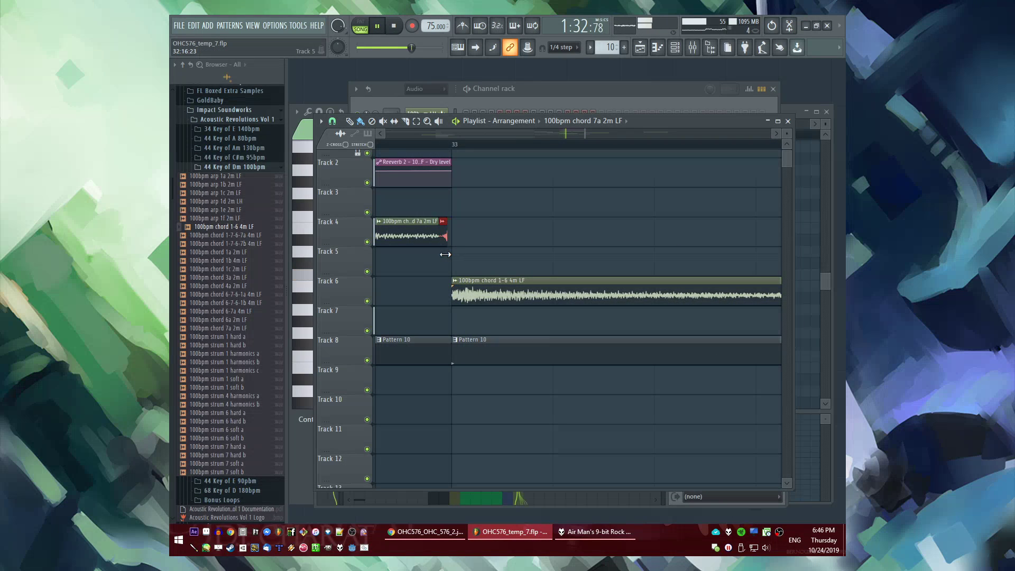
pyautogui.moveTo(468, 293); pyautogui.dragTo(459, 293)
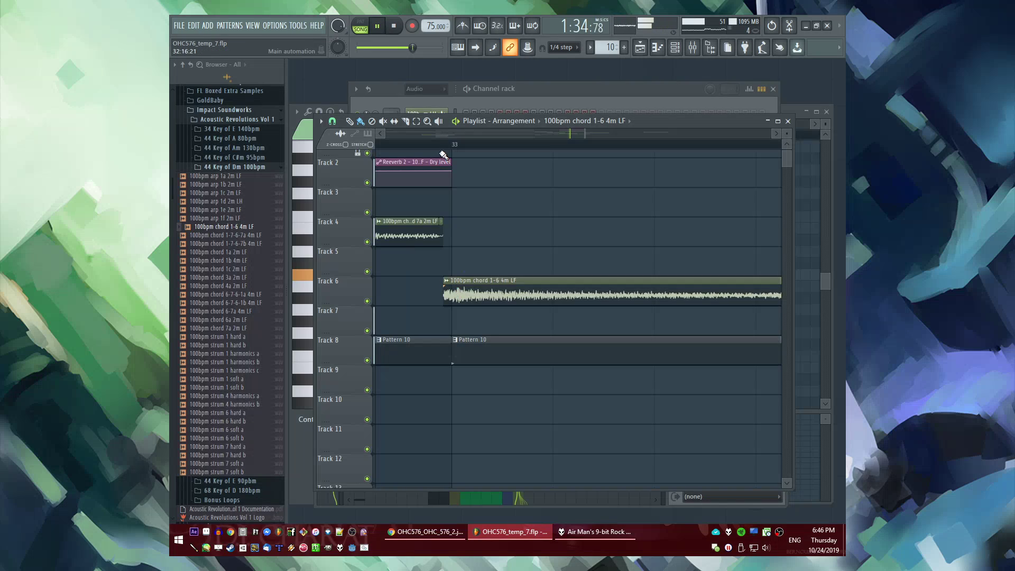
# Replace the Pattern 10 clip at bar 33 with Pattern 8 over bars 33 to 36 on Track 8 and play from just before it
pyautogui.scroll(-4, 519, 256)
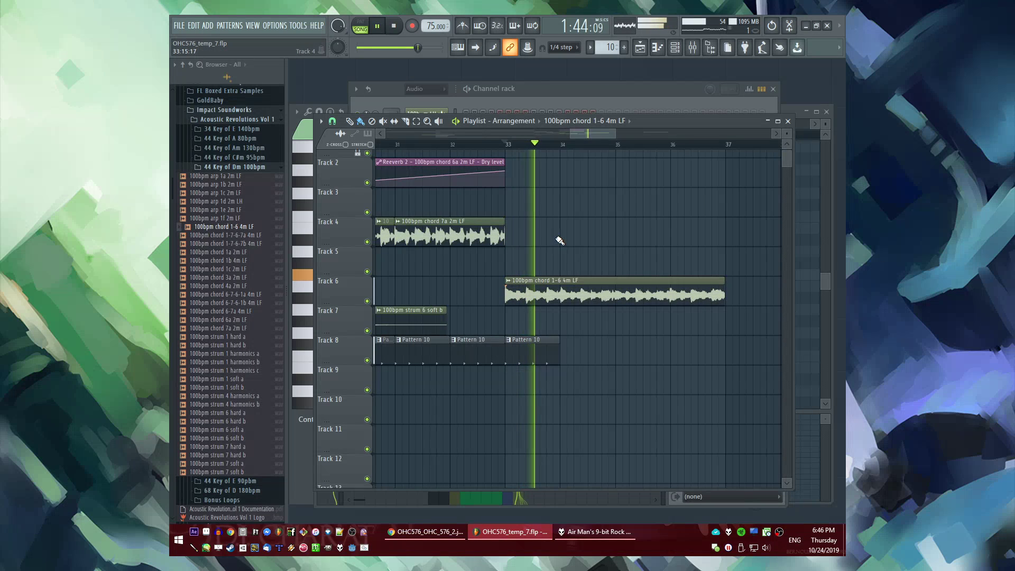
pyautogui.scroll(4, 560, 241)
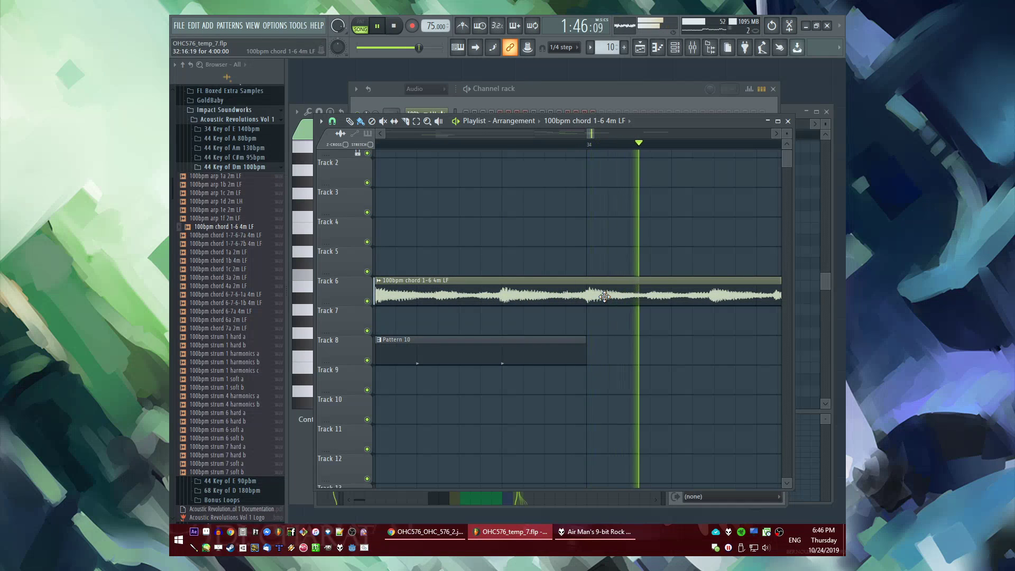
pyautogui.scroll(-5, 603, 323)
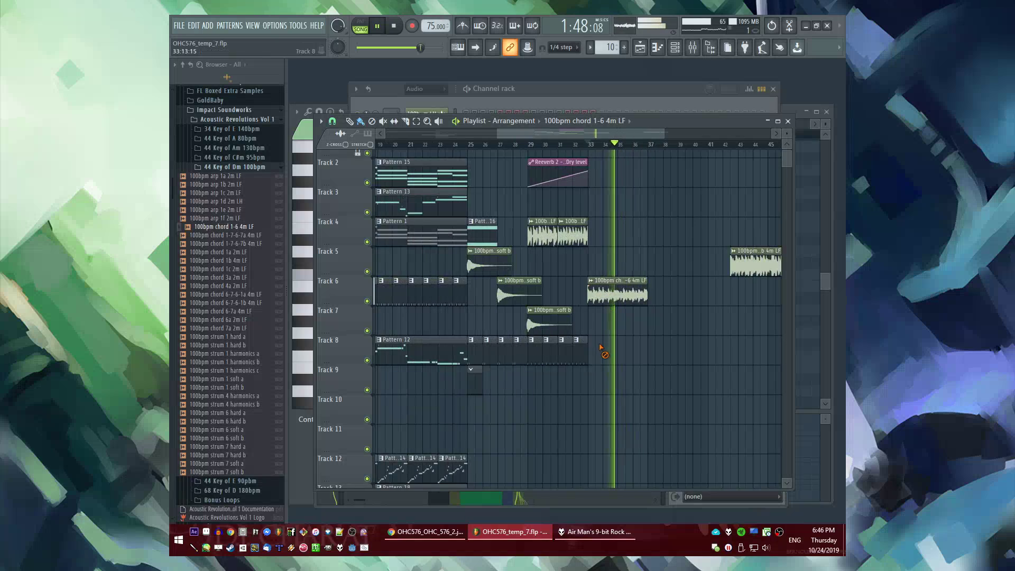
pyautogui.click(433, 290)
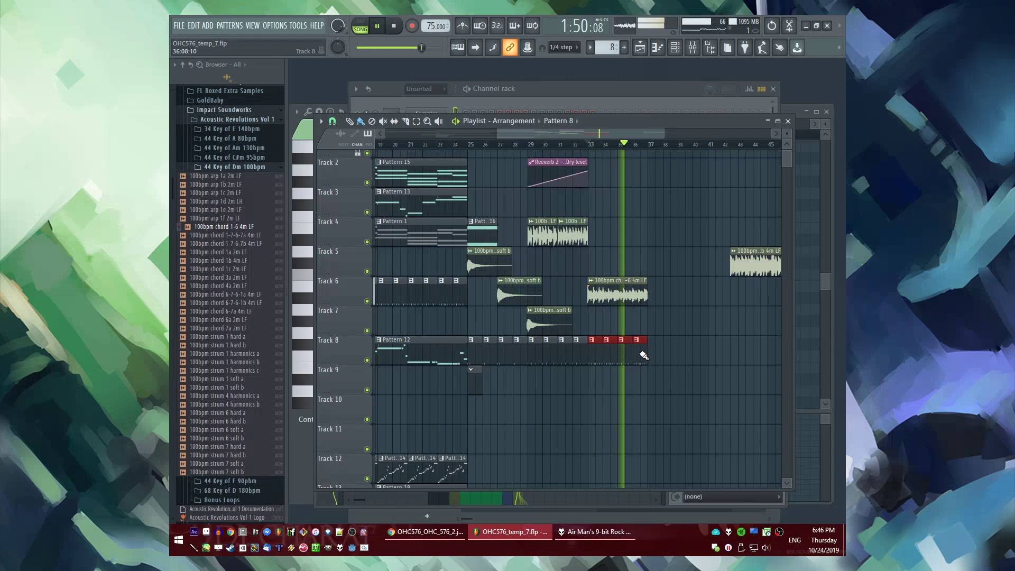
pyautogui.click(584, 144)
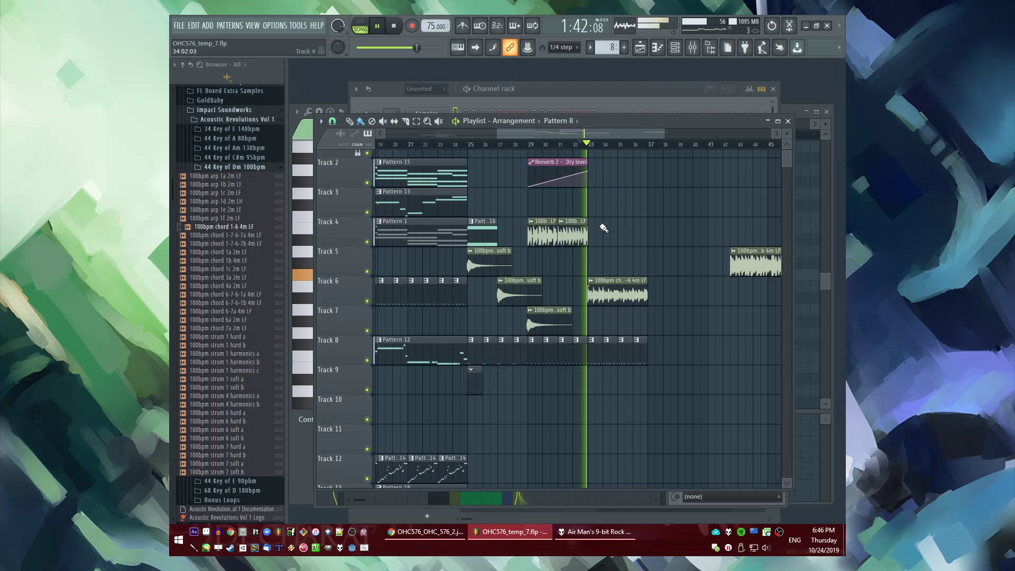
# Add the high riser sample on Track 10, align its peak with bar 33 and play the section from bar 25
pyautogui.scroll(-4, 531, 262)
pyautogui.click(435, 381)
pyautogui.scroll(4, 568, 389)
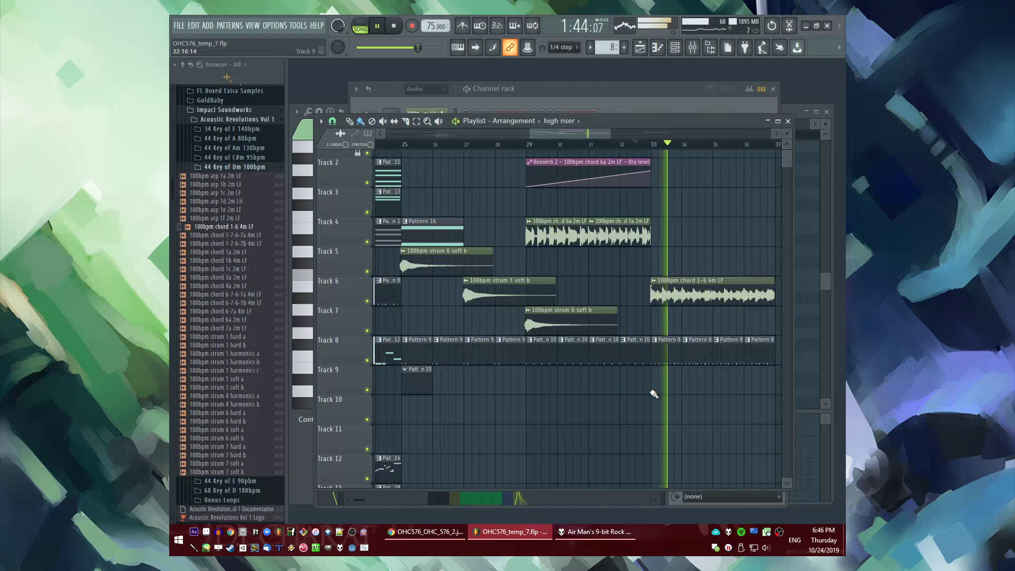
pyautogui.scroll(6, 660, 393)
pyautogui.click(453, 433)
pyautogui.moveTo(553, 440); pyautogui.dragTo(372, 413)
pyautogui.scroll(-5, 553, 433)
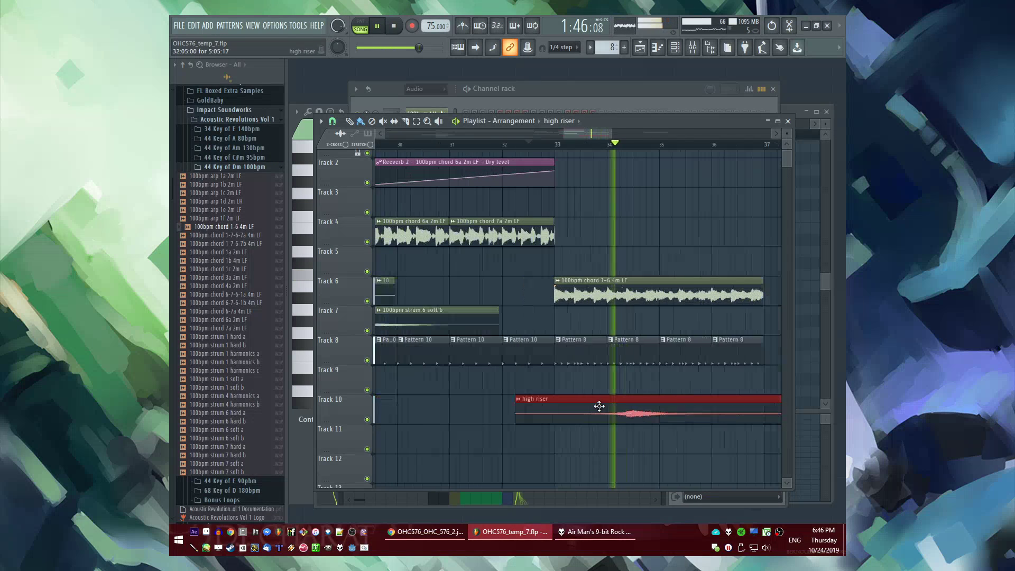
pyautogui.moveTo(598, 406); pyautogui.dragTo(571, 411)
pyautogui.scroll(3, 571, 410)
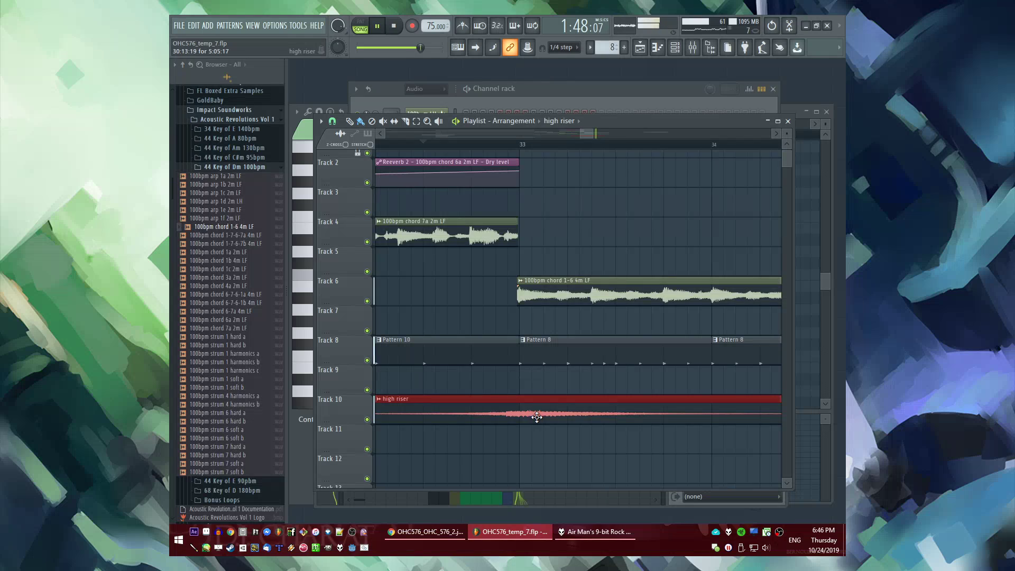
pyautogui.scroll(-8, 583, 359)
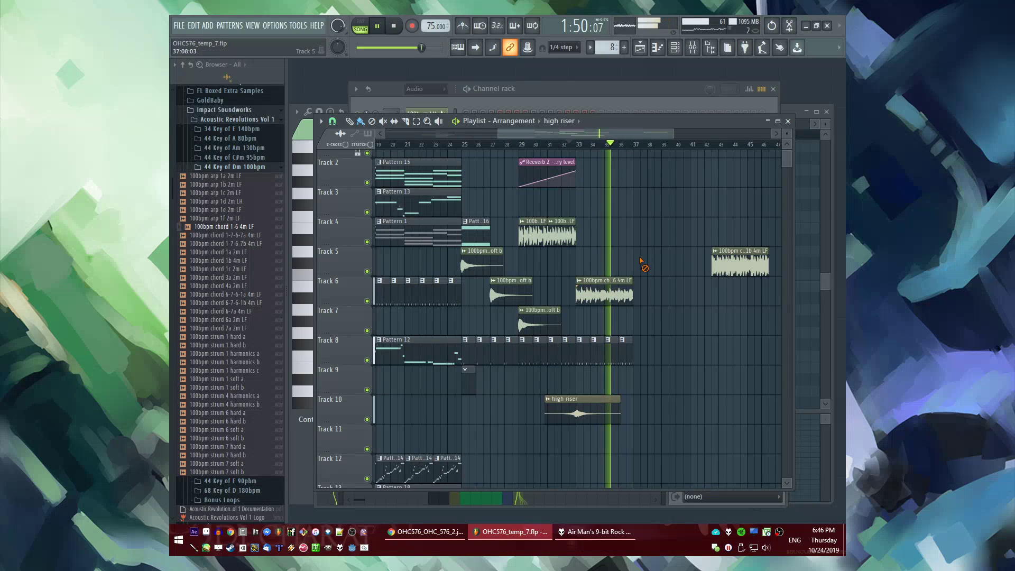
pyautogui.click(458, 145)
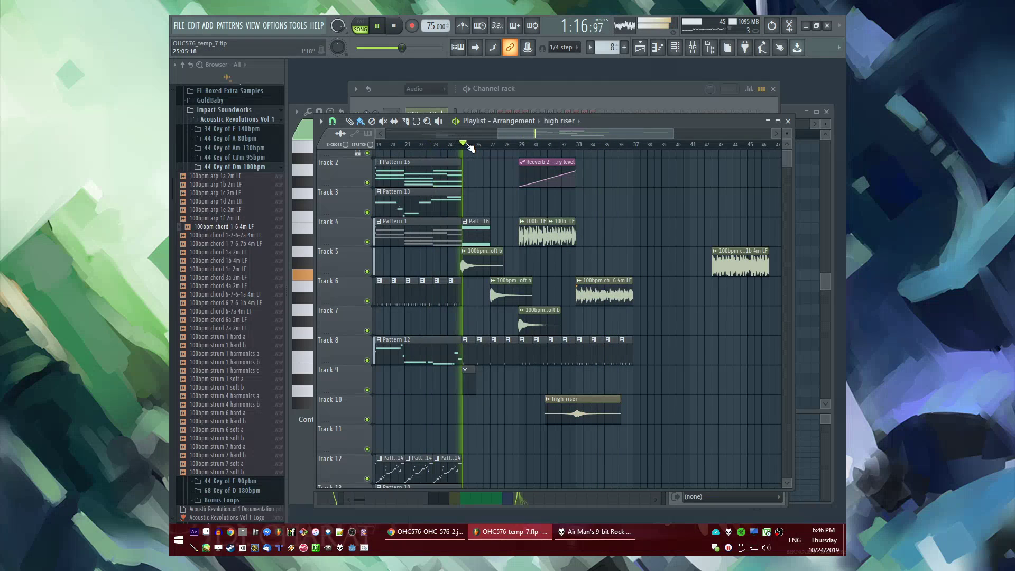
# Select Pattern 19 from its clip on Track 9 and browse the library to the 3xOsc channel presets
pyautogui.scroll(4, 458, 145)
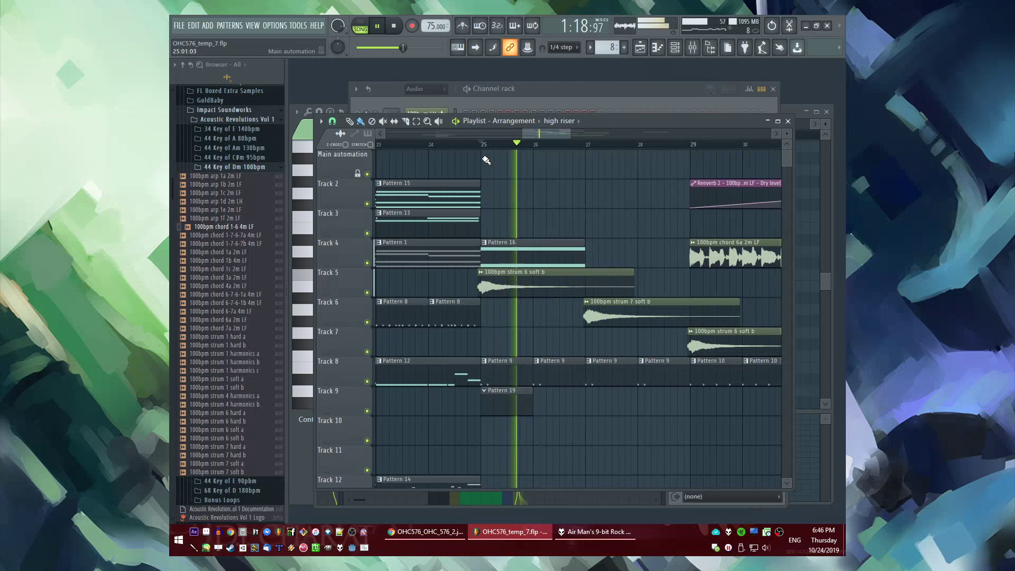
pyautogui.scroll(-2, 510, 305)
pyautogui.scroll(3, 503, 317)
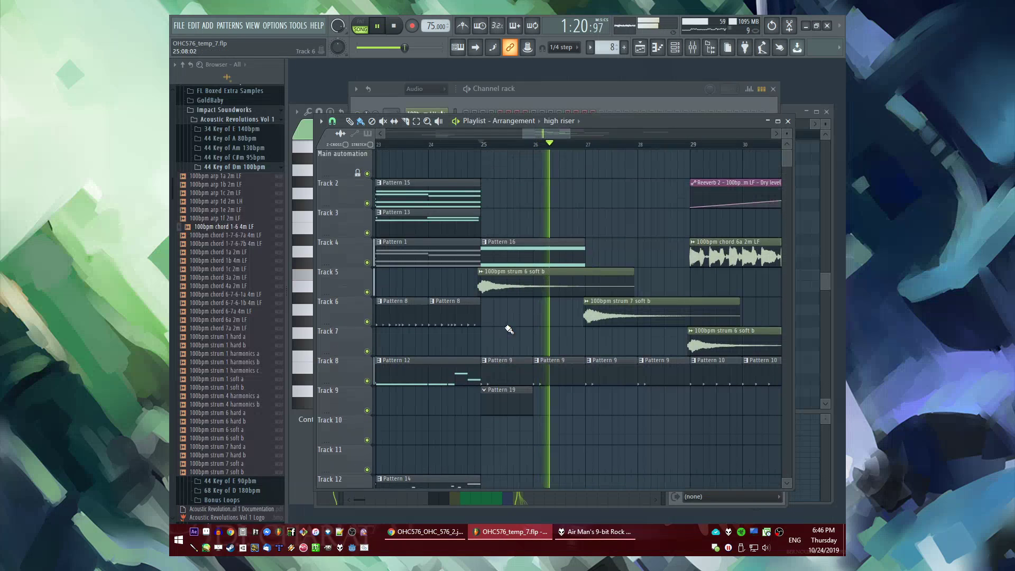
pyautogui.doubleClick(506, 403)
pyautogui.scroll(10, 263, 295)
pyautogui.scroll(-11, 265, 317)
pyautogui.scroll(-15, 261, 296)
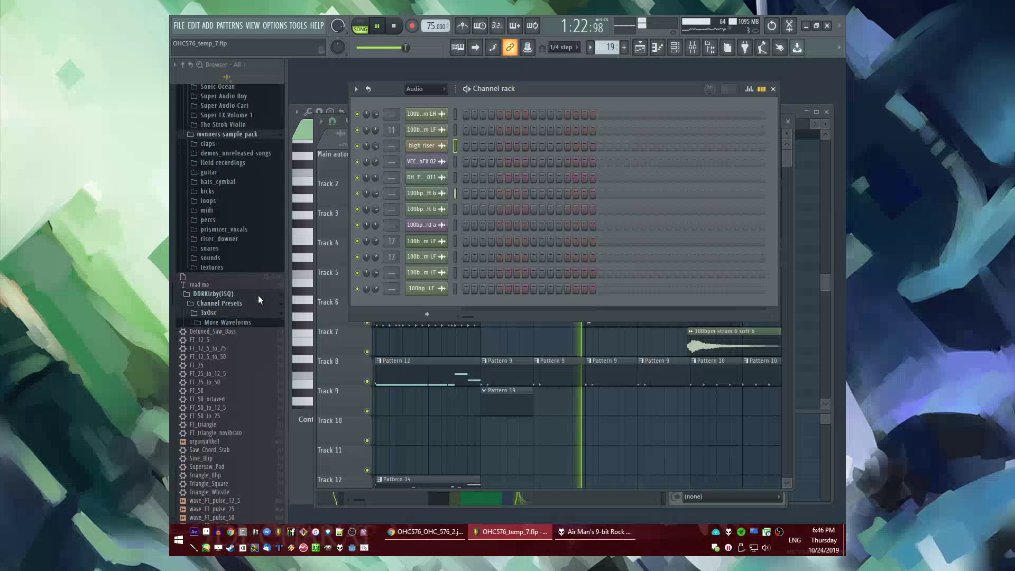
pyautogui.scroll(-5, 244, 337)
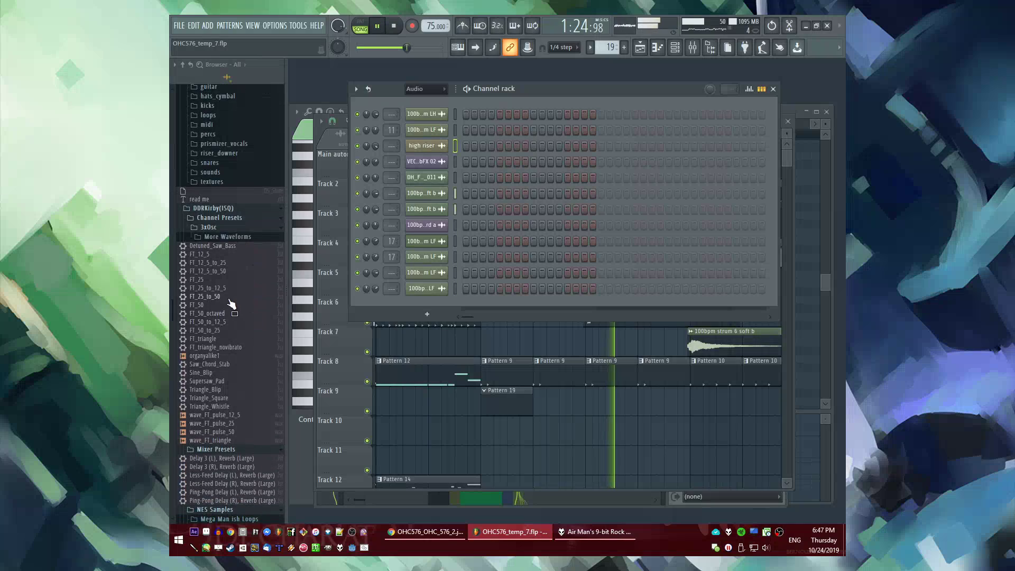
# Check the channel settings of the 100bpm strum 6 soft b sample from the clip on Track 5
pyautogui.rightClick(575, 349)
pyautogui.doubleClick(528, 285)
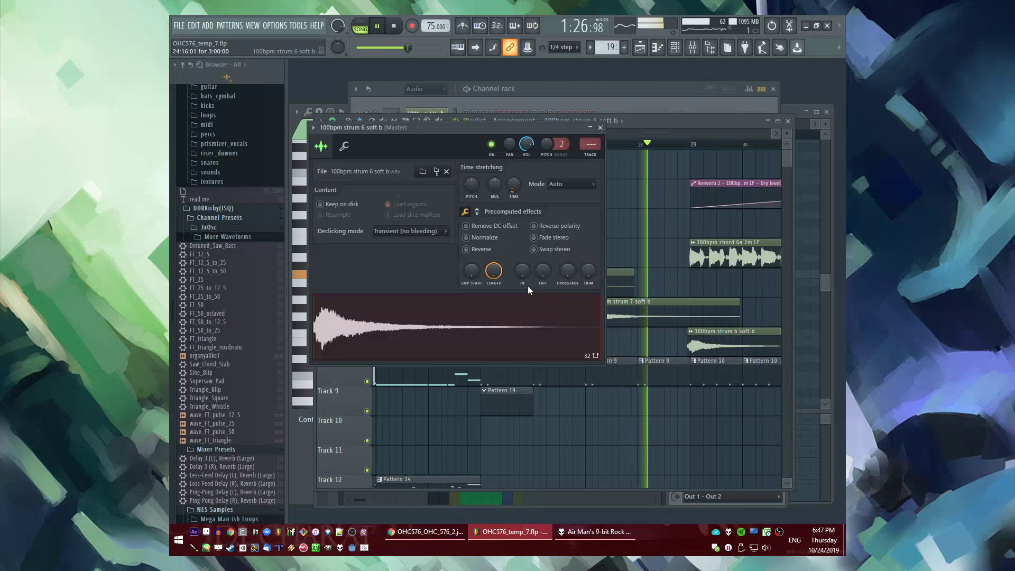
pyautogui.rightClick(654, 246)
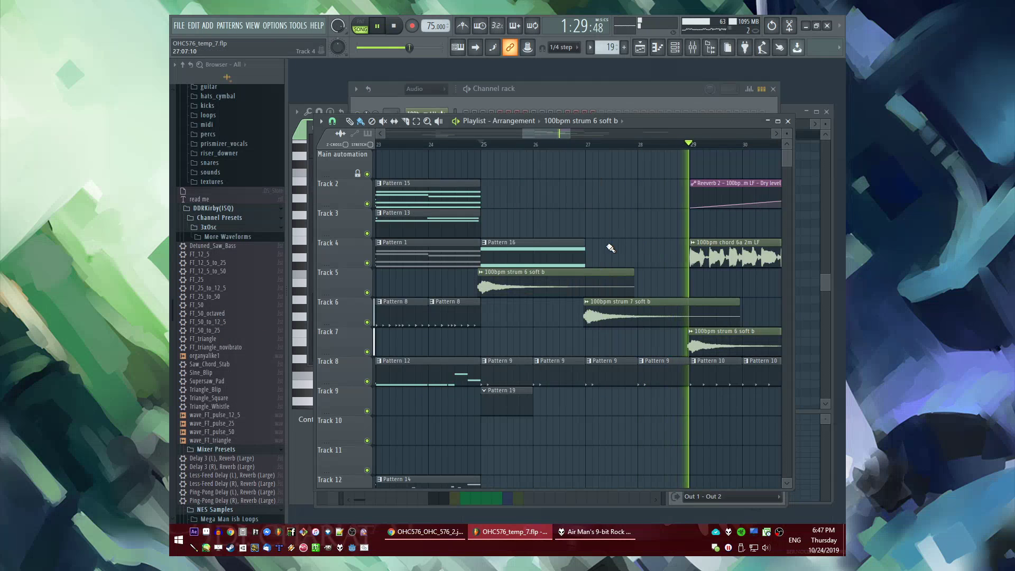
# Nudge the Reeverb 2 dry level automation clip on Track 2 to start slightly before bar 29, and replay from about bar 24
pyautogui.keyDown('ctrl'); pyautogui.rightClick(659, 261); pyautogui.keyUp('ctrl')
pyautogui.keyDown('ctrl'); pyautogui.rightClick(605, 189); pyautogui.keyUp('ctrl')
pyautogui.scroll(5, 411, 194)
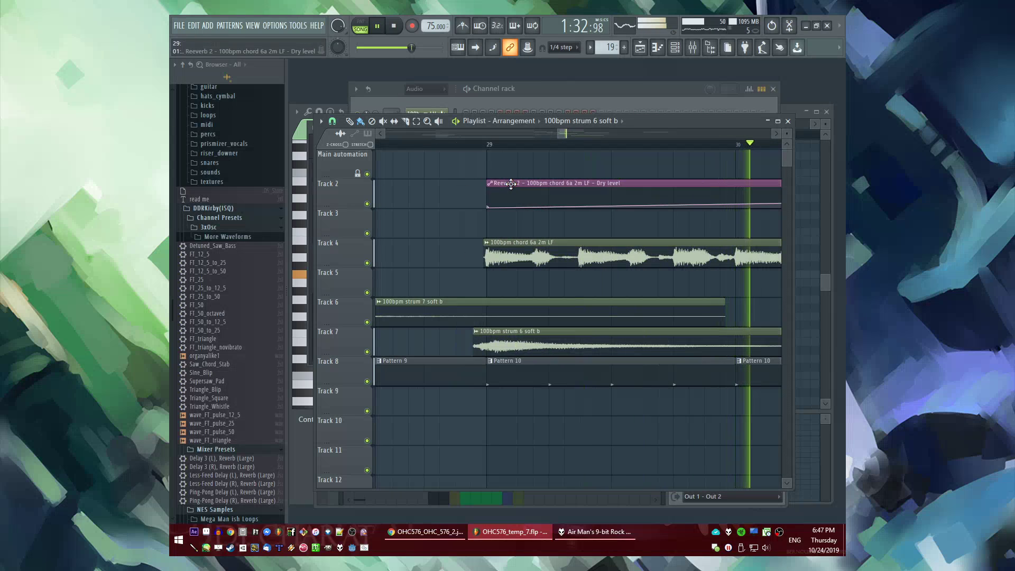
pyautogui.moveTo(508, 186); pyautogui.dragTo(489, 186)
pyautogui.scroll(-3, 427, 191)
pyautogui.scroll(-2, 429, 192)
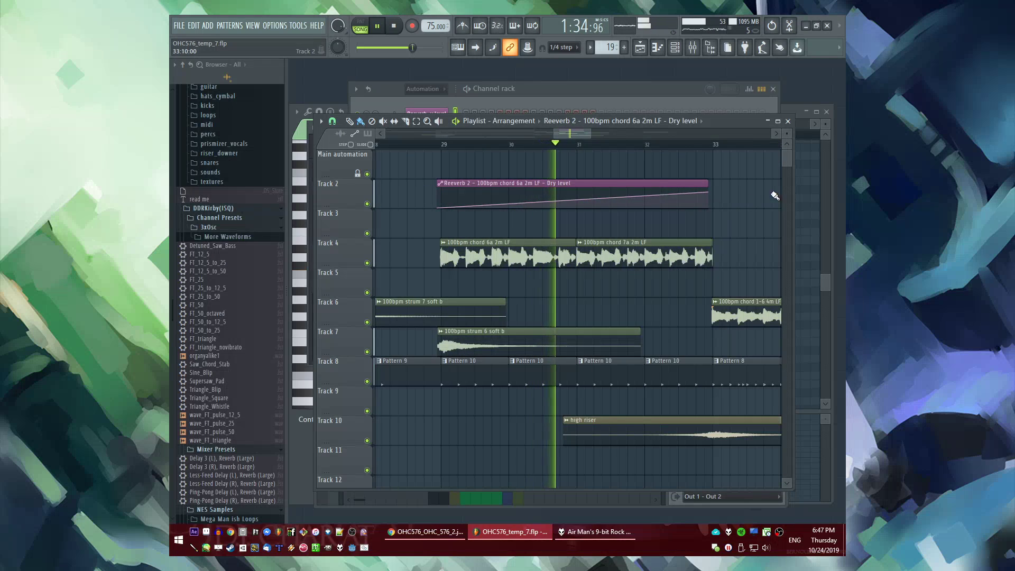
pyautogui.scroll(-3, 515, 161)
pyautogui.click(595, 145)
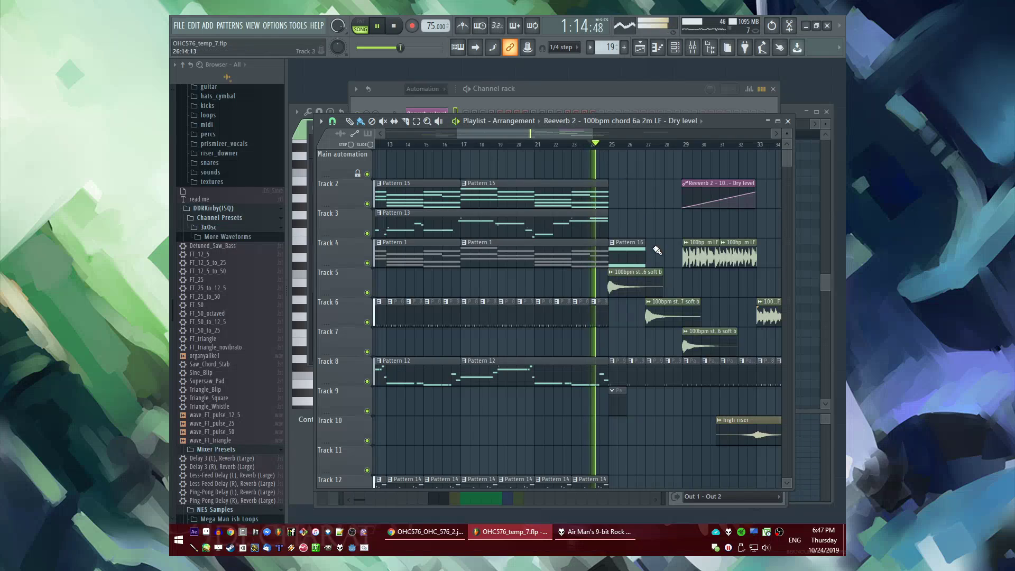
# Add the FT_triangle preset as a new channel and open its piano roll in Pattern 19
pyautogui.press('F6')
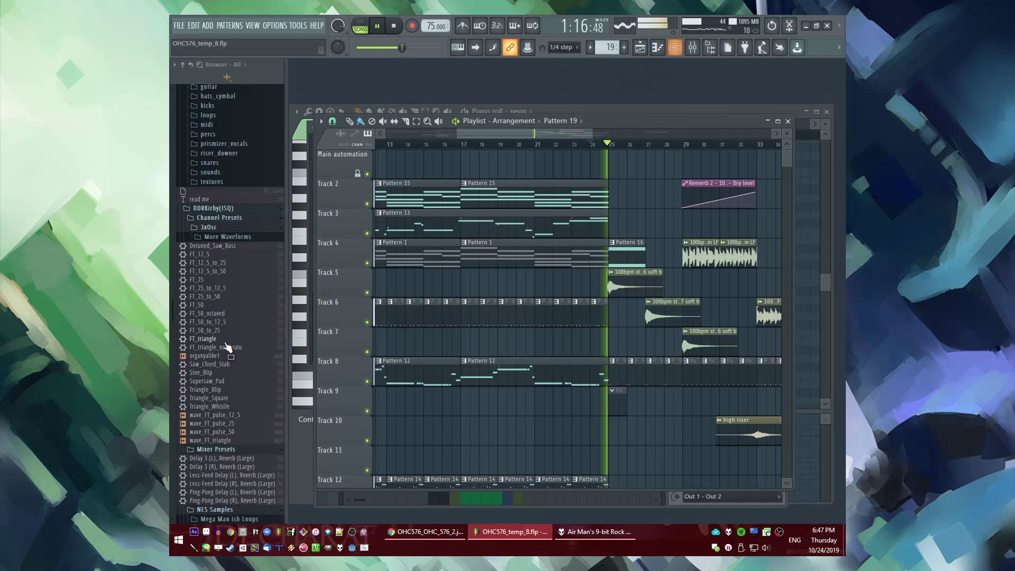
pyautogui.moveTo(224, 347); pyautogui.dragTo(245, 347)
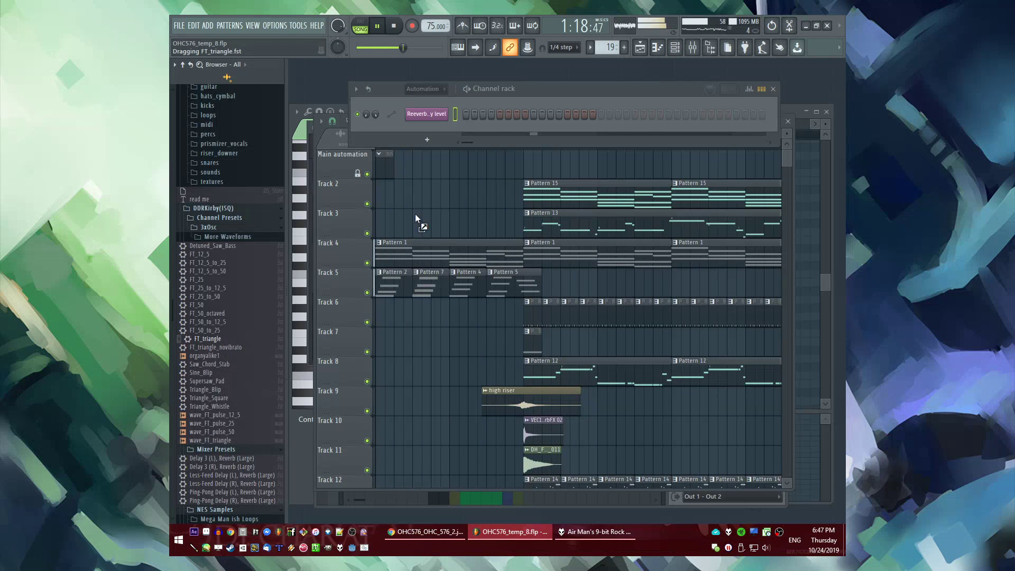
pyautogui.moveTo(421, 122); pyautogui.dragTo(459, 228)
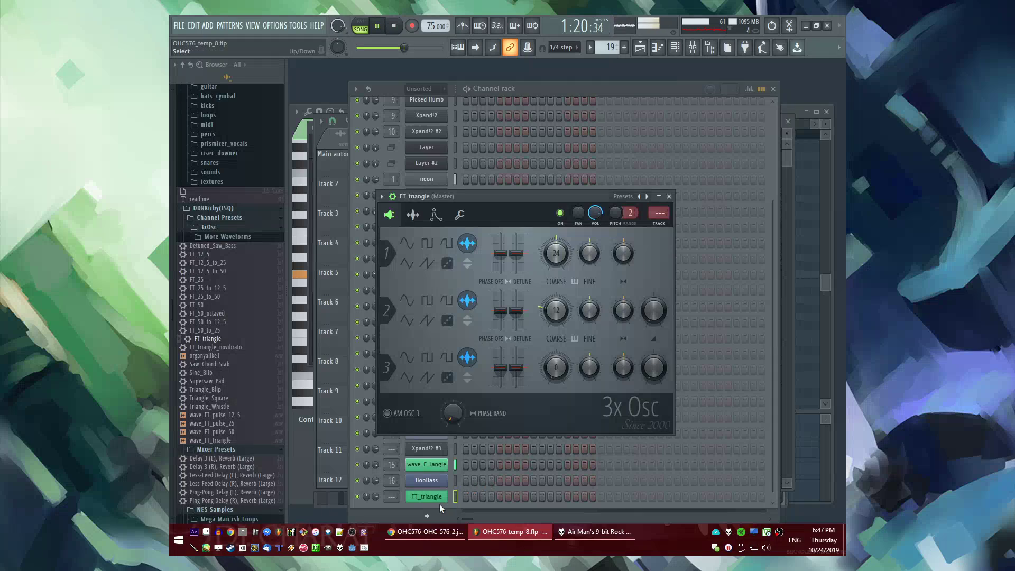
pyautogui.click(425, 497)
pyautogui.rightClick(425, 496)
pyautogui.click(471, 383)
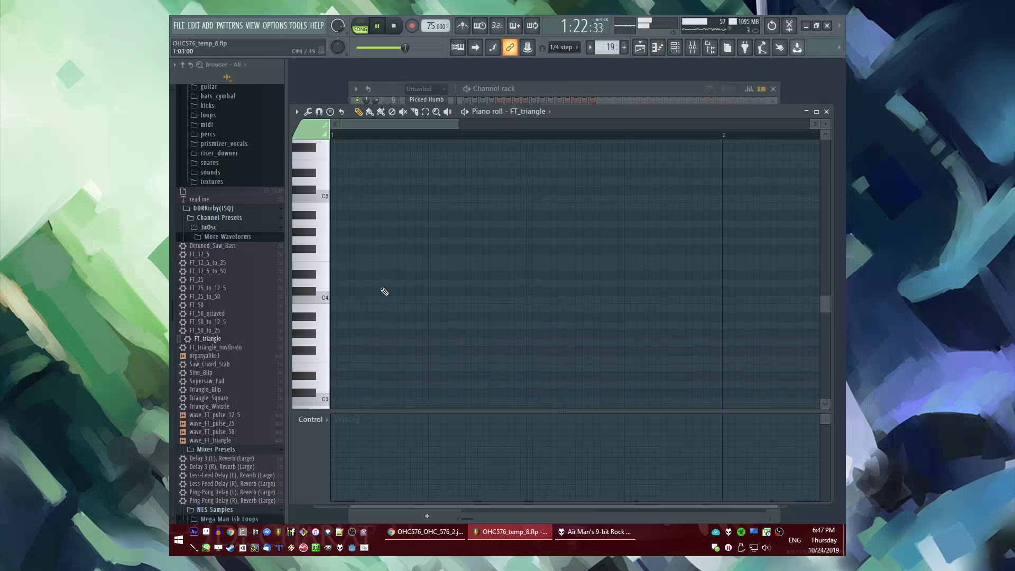
# Draw a C4 note at the start of the FT_triangle piano roll and shorten it to 18 ticks
pyautogui.moveTo(380, 294); pyautogui.dragTo(320, 305)
pyautogui.scroll(-3, 483, 301)
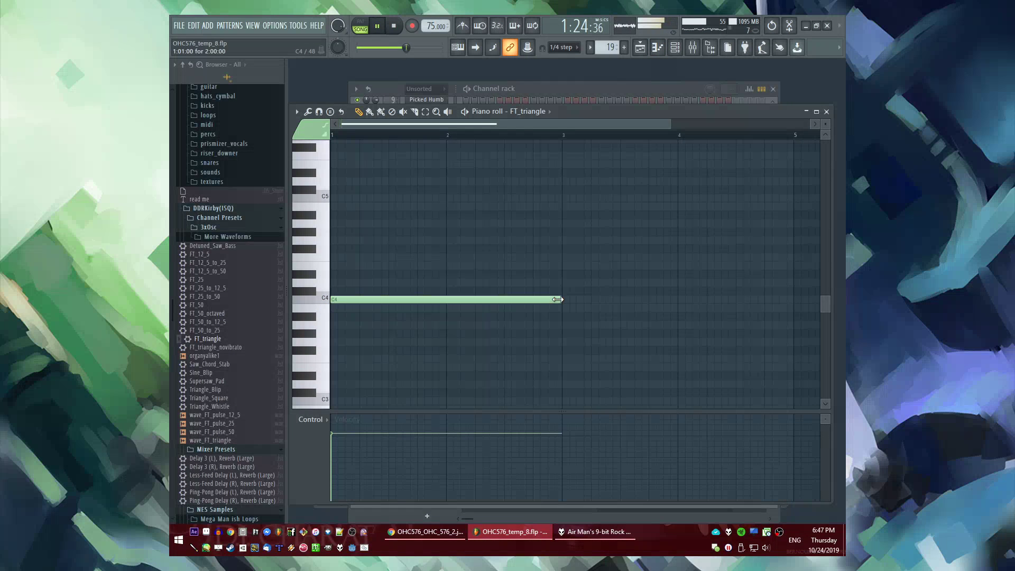
pyautogui.press('l')
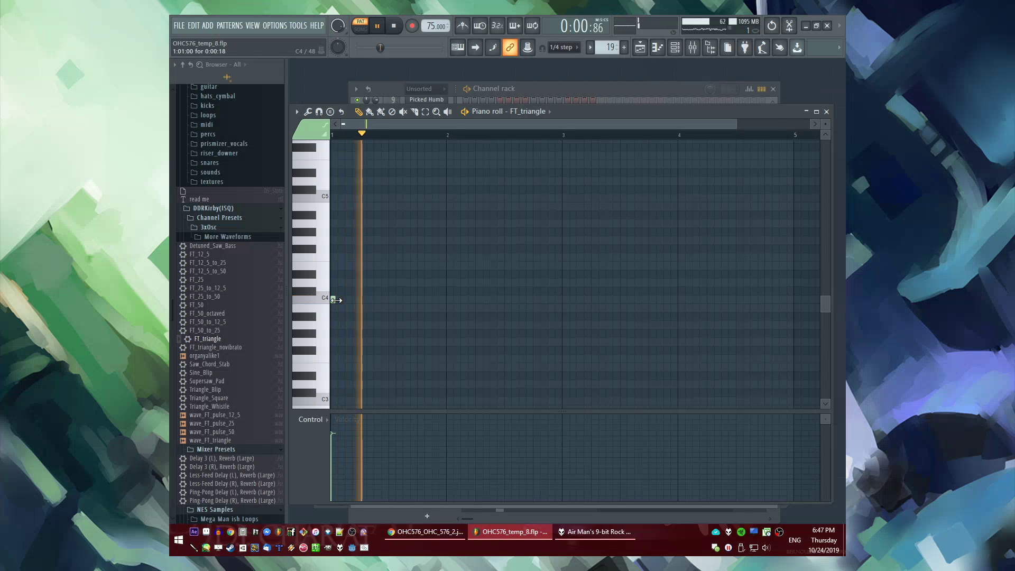
pyautogui.press('F5')
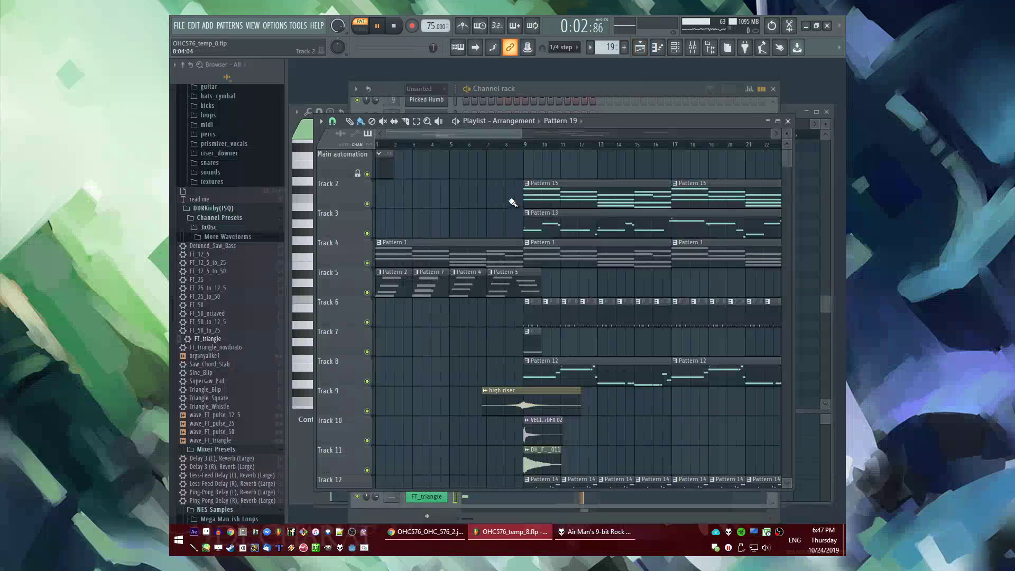
pyautogui.press('F6')
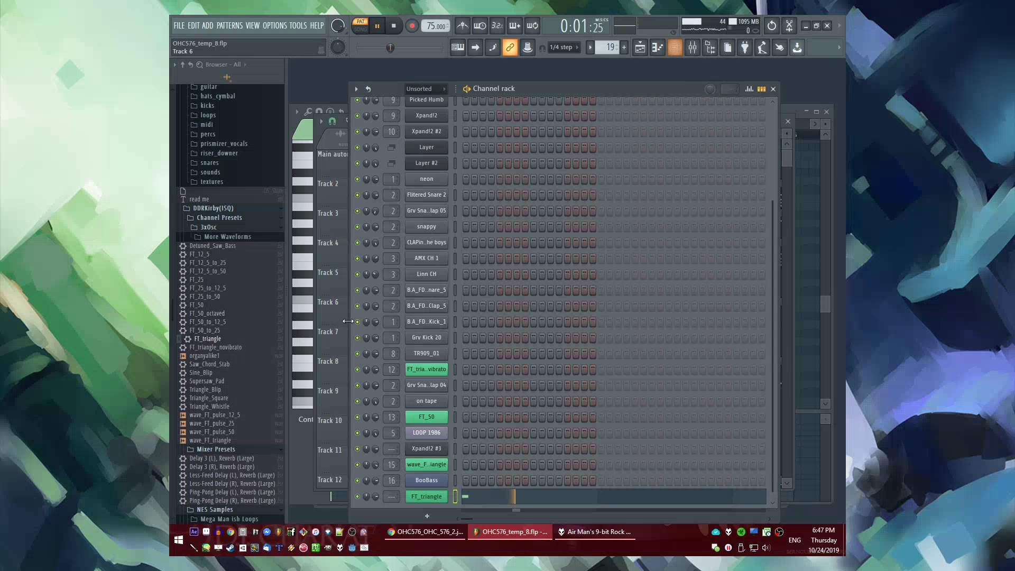
pyautogui.click(472, 500)
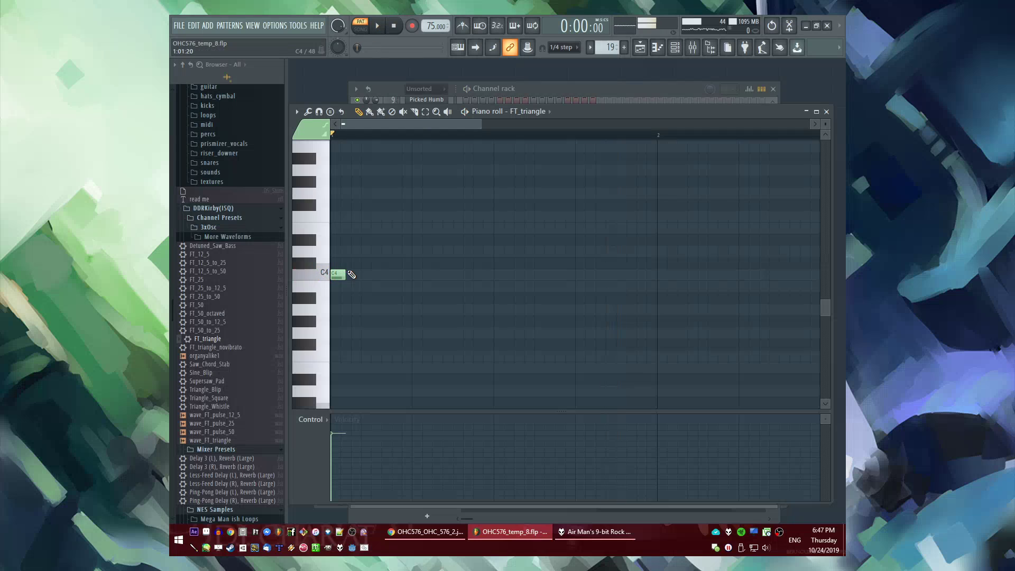
# Complete an eight-note rising figure of paired C4, D4, A4 and D5 notes, and shorten all of its notes
pyautogui.scroll(2, 414, 254)
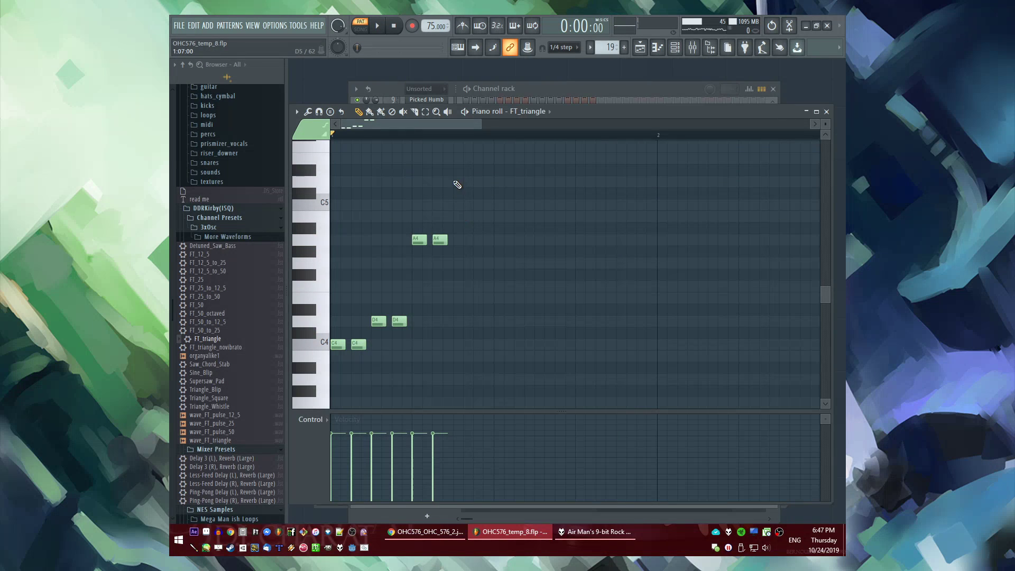
pyautogui.click(475, 182)
pyautogui.hotkey('ctrl', 'a')
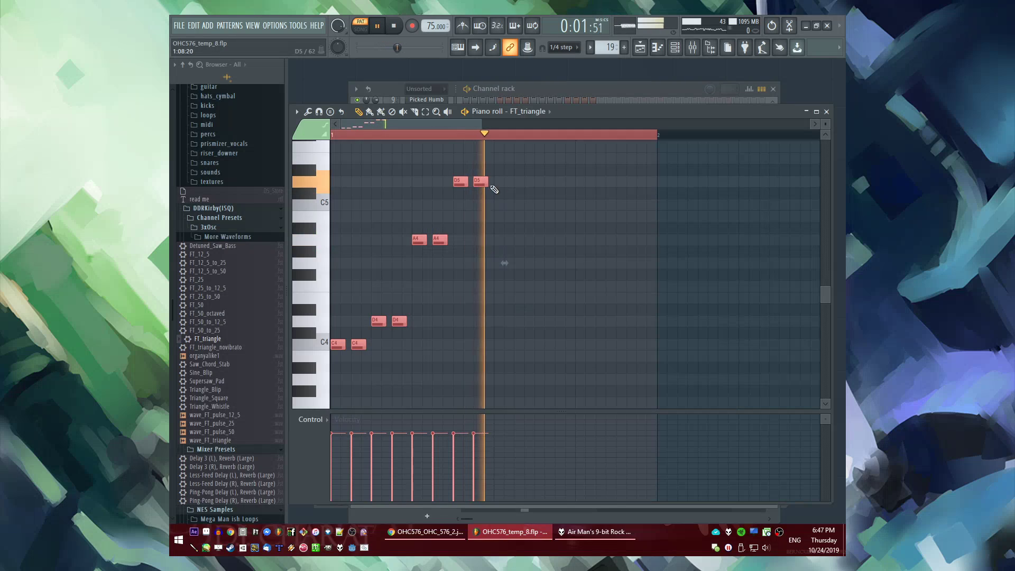
pyautogui.moveTo(487, 182); pyautogui.dragTo(499, 182)
pyautogui.scroll(1, 659, 275)
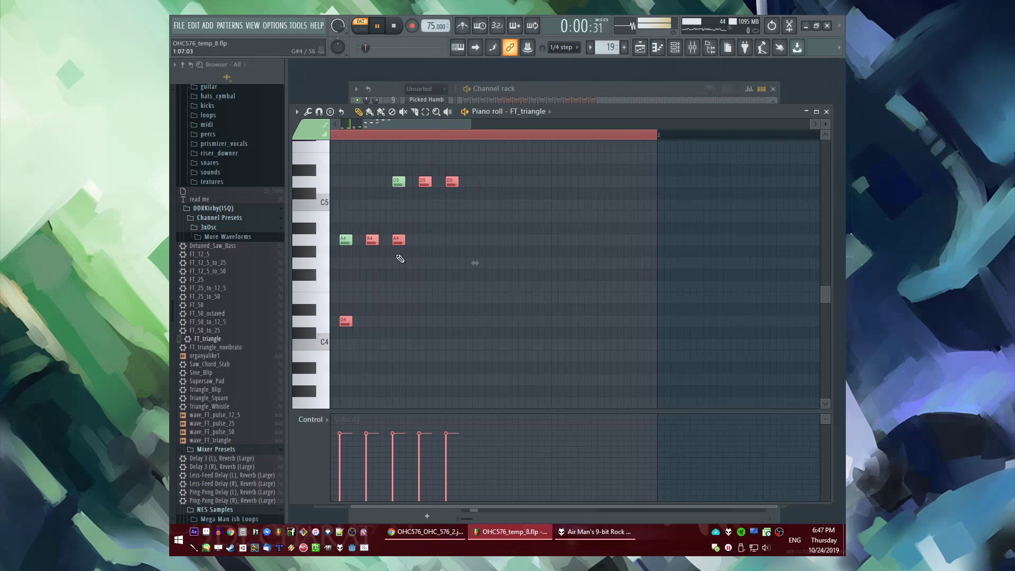
# Copy the eight-note figure directly after itself and duplicate the result to fill two bars
pyautogui.moveTo(399, 240); pyautogui.dragTo(586, 240)
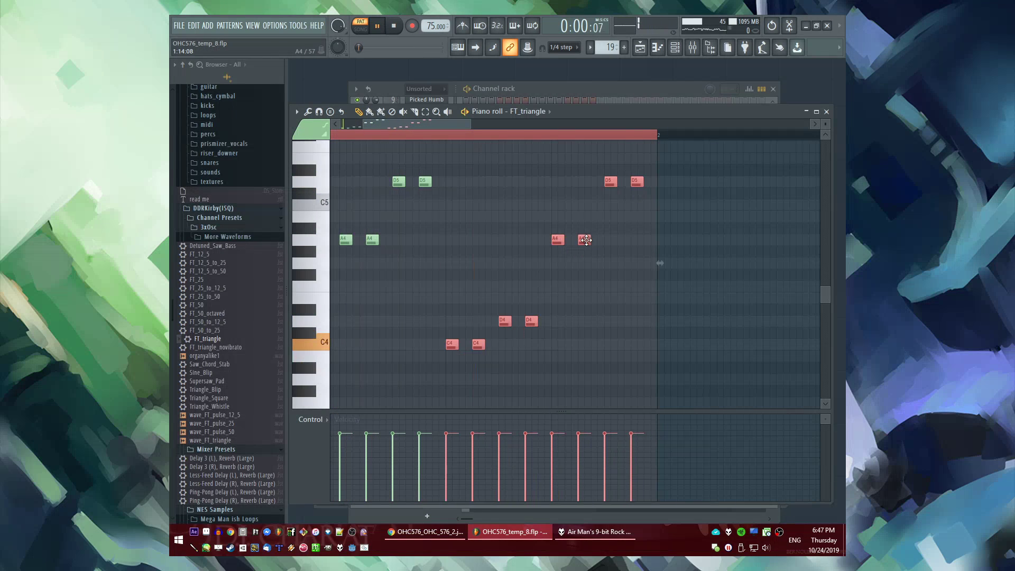
pyautogui.hotkey('ctrl', 'd')
pyautogui.moveTo(404, 127); pyautogui.dragTo(474, 126)
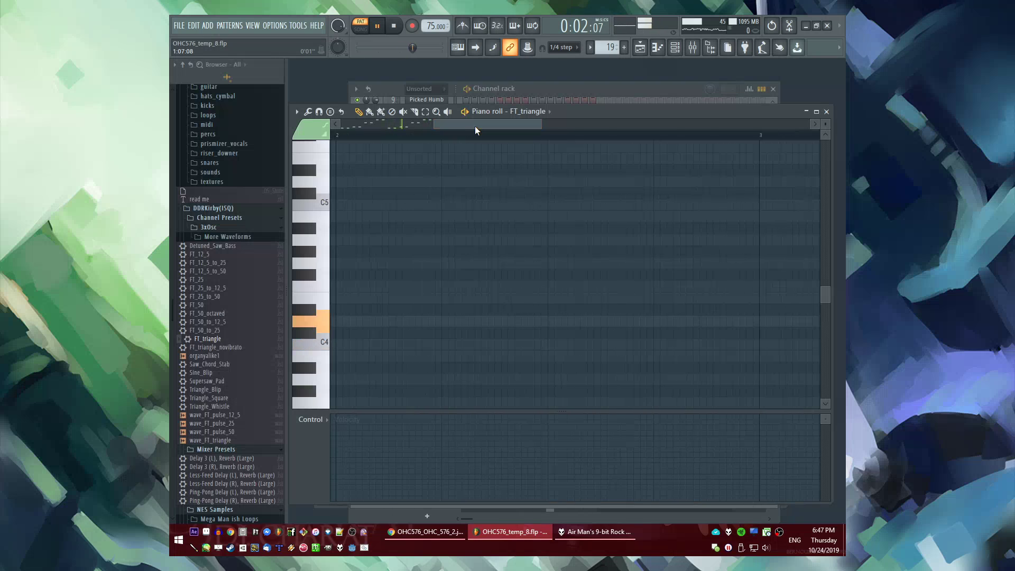
pyautogui.hotkey('ctrl', 'b')
pyautogui.hotkey('ctrl', 'd')
pyautogui.scroll(-3, 421, 148)
pyautogui.press('l')
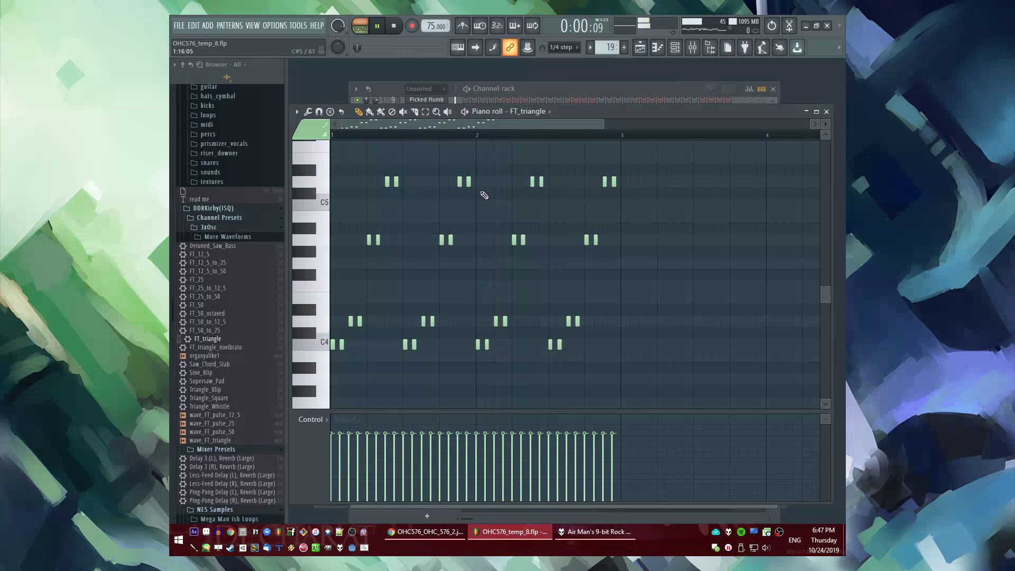
# Play the arrangement from bar 25 with the new triangle pattern and save the project
pyautogui.press('F6')
pyautogui.press('F5')
pyautogui.click(529, 145)
pyautogui.scroll(-2, 424, 177)
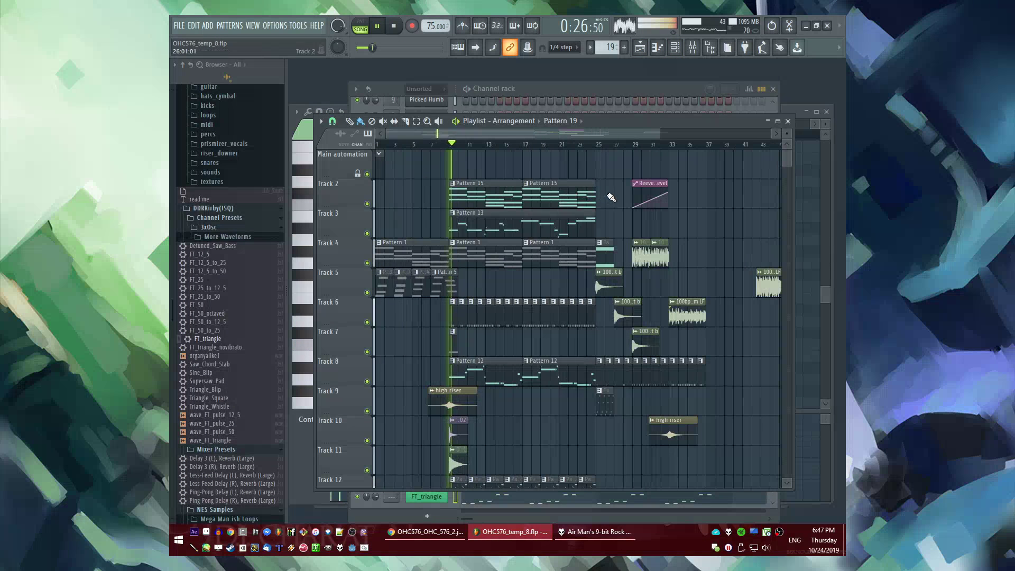
pyautogui.click(598, 145)
pyautogui.scroll(3, 598, 180)
pyautogui.hotkey('ctrl', 's')
# Route the FT_triangle channel to mixer track 18, carrying over its name and colour
pyautogui.press('F7')
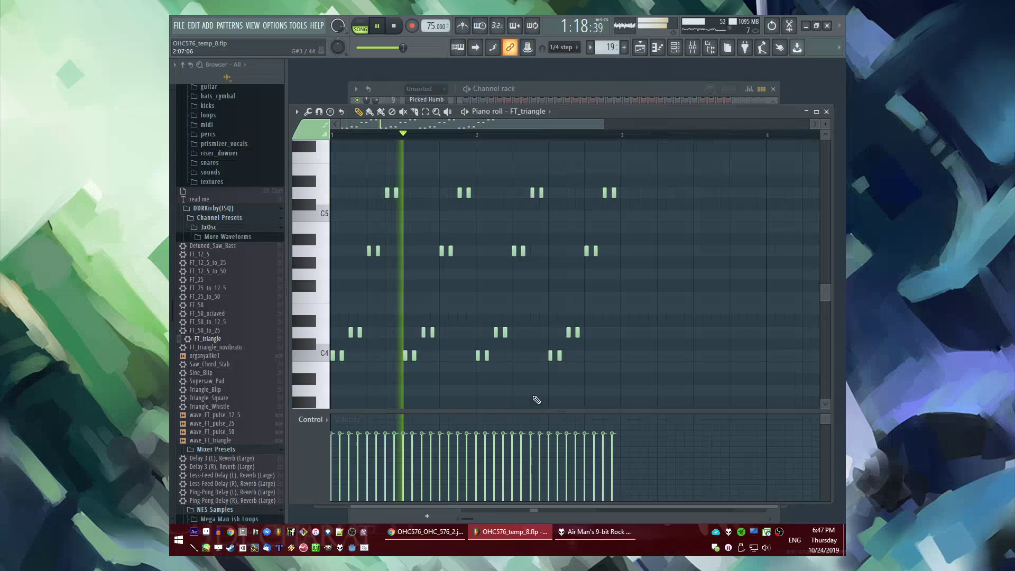
pyautogui.press('F9')
pyautogui.press('F6')
pyautogui.click(429, 498)
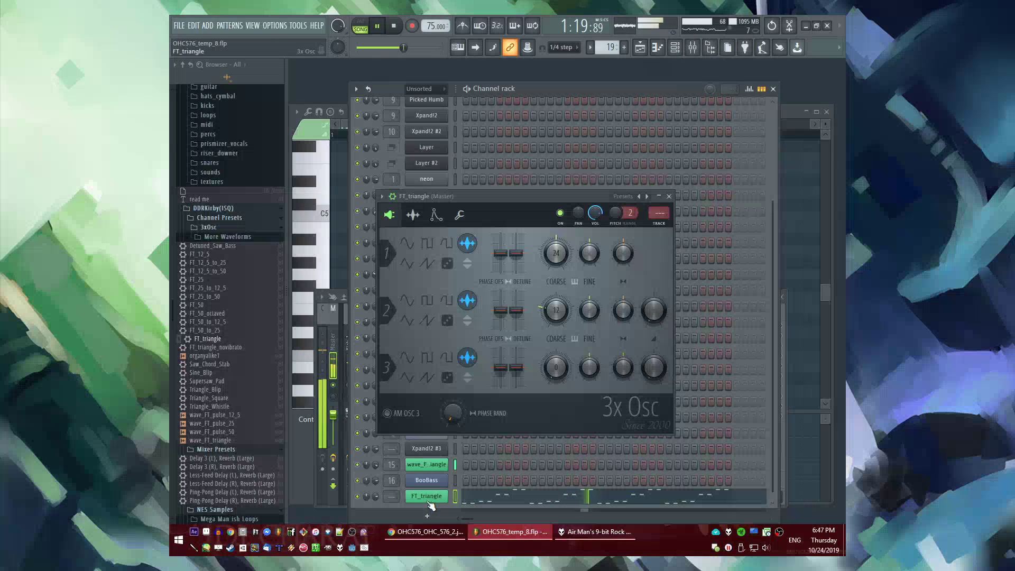
pyautogui.click(656, 226)
pyautogui.press('F6')
pyautogui.press('F6')
pyautogui.click(474, 198)
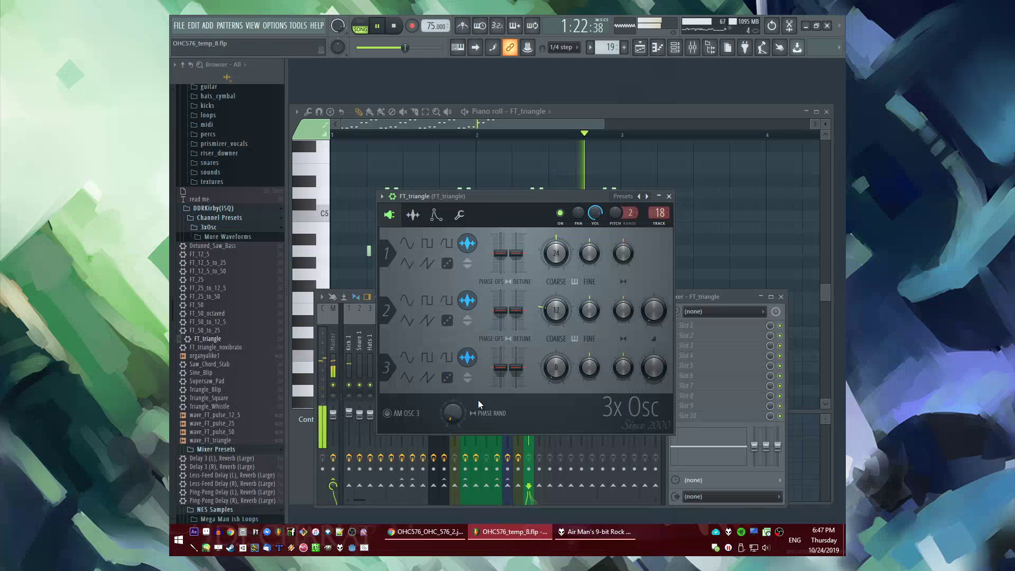
# Add Fruity Delay Bank in slot 3 and Fruity Reeverb 2 in slot 6 of the FT_triangle mixer track
pyautogui.click(696, 319)
pyautogui.click(677, 346)
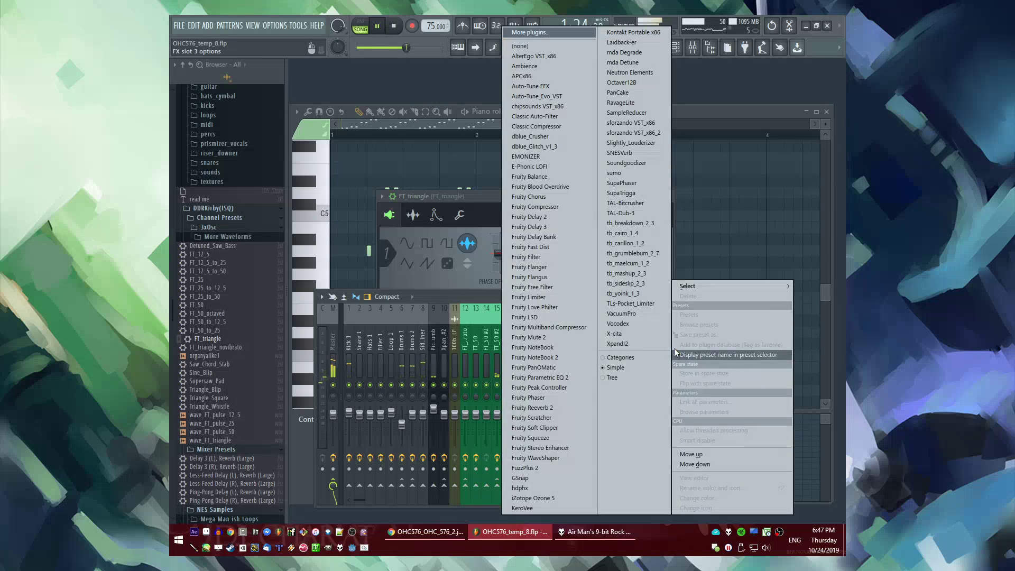
pyautogui.click(509, 236)
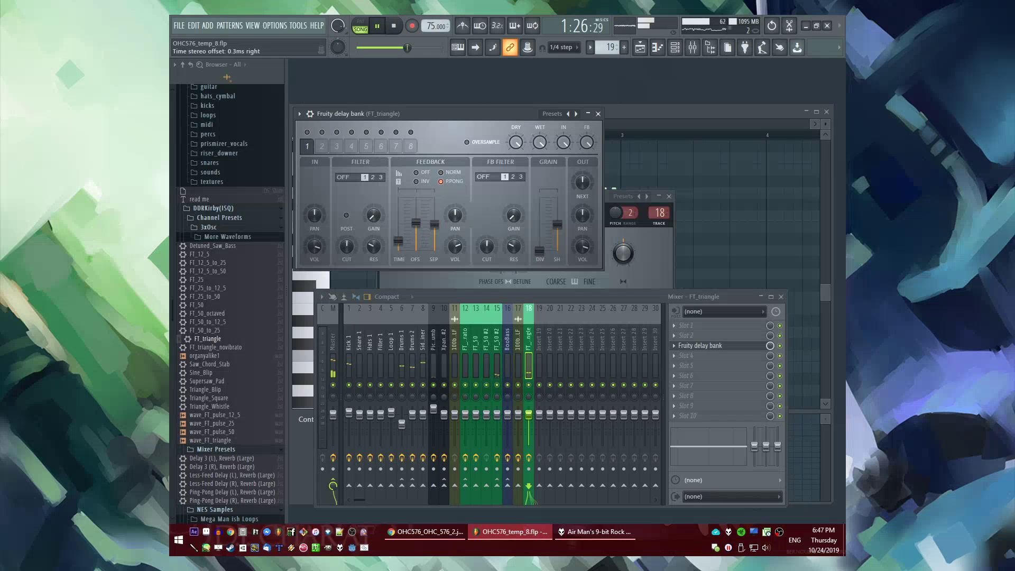
pyautogui.click(686, 380)
pyautogui.click(535, 417)
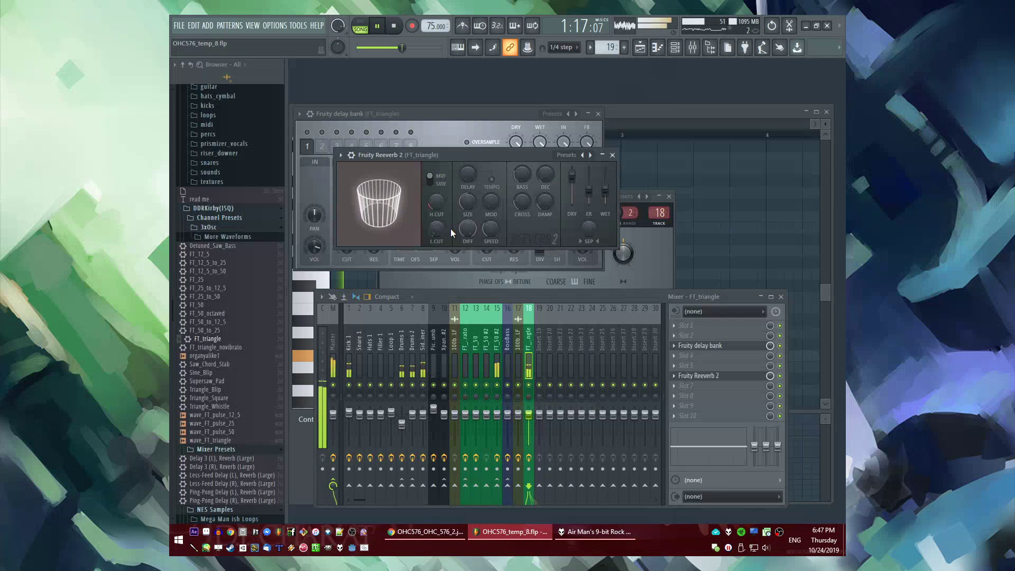
pyautogui.click(613, 155)
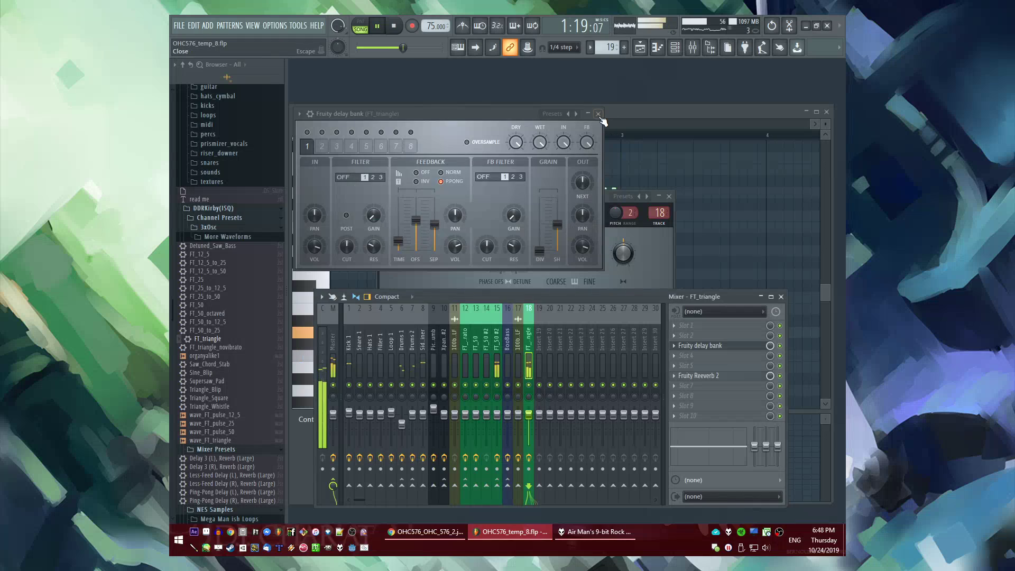
pyautogui.click(599, 114)
# Replay the playlist from just before bar 25 and set the loop selection from bar 25 to bar 29
pyautogui.rightClick(642, 164)
pyautogui.scroll(-2, 563, 202)
pyautogui.press('F5')
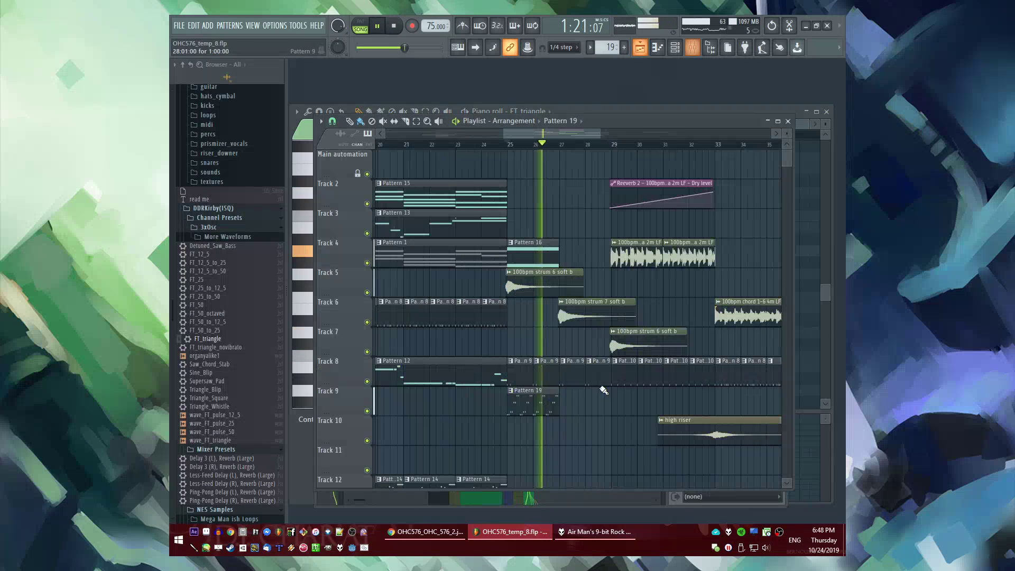
pyautogui.click(498, 148)
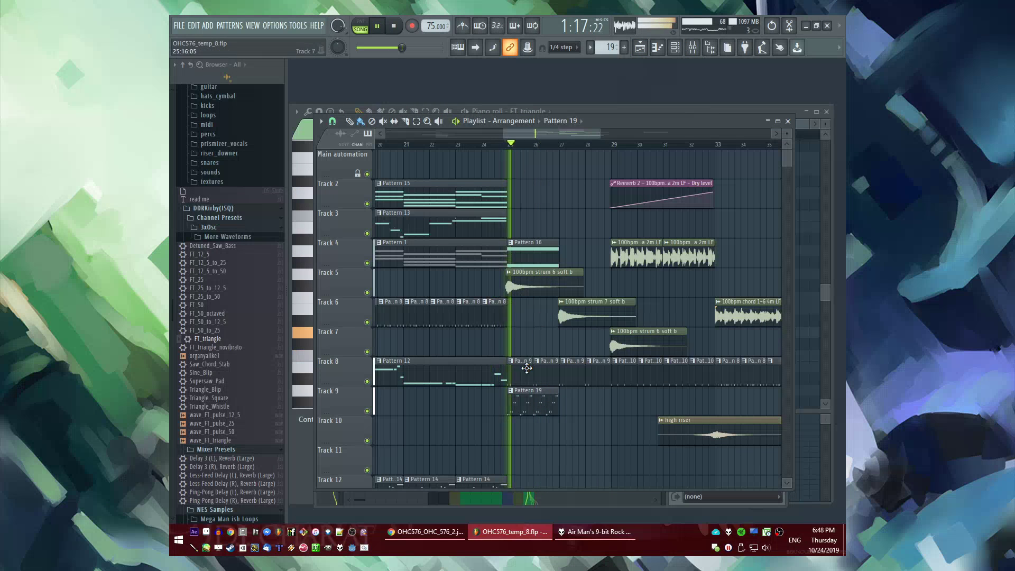
pyautogui.moveTo(512, 151); pyautogui.dragTo(614, 153)
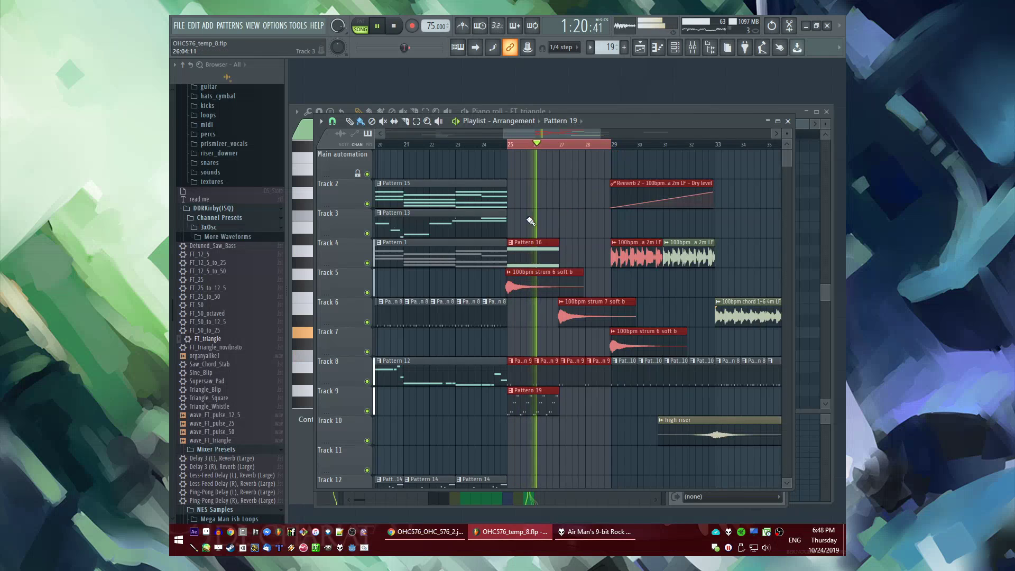
# Set the FT_triangle channel's filter type to SVF LP and create an automation clip for its Mod X filter frequency
pyautogui.press('F6')
pyautogui.click(433, 498)
pyautogui.click(436, 215)
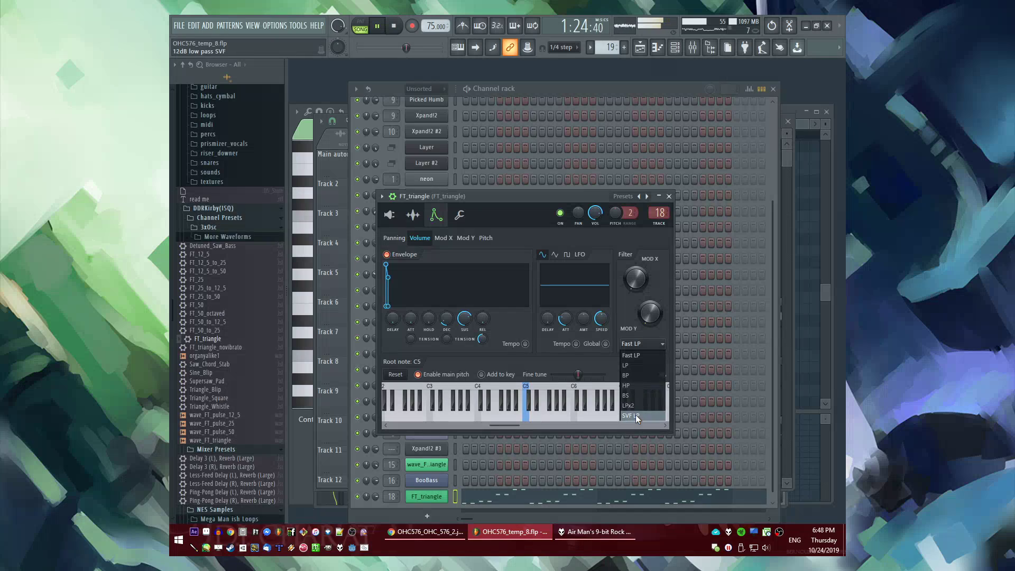
pyautogui.rightClick(636, 292)
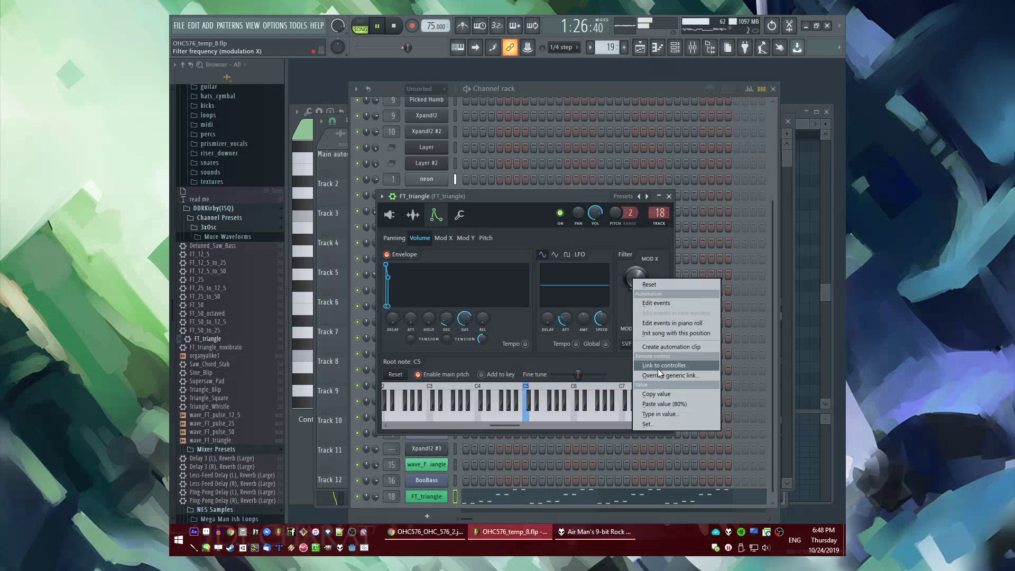
pyautogui.click(658, 346)
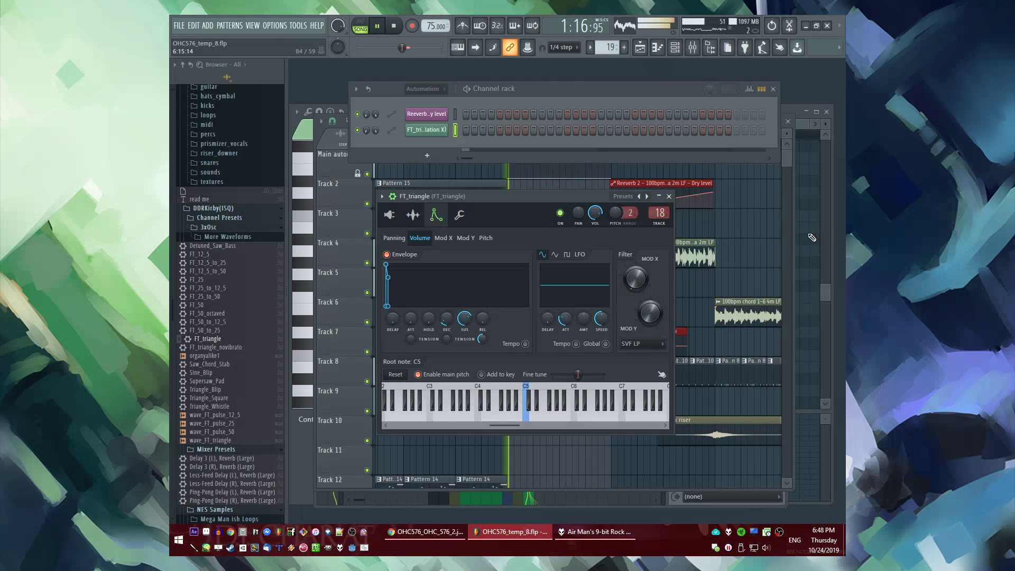
# Shape the filter frequency automation clip into a rising ramp from bar 25 to bar 29 and move it to Track 10
pyautogui.click(690, 175)
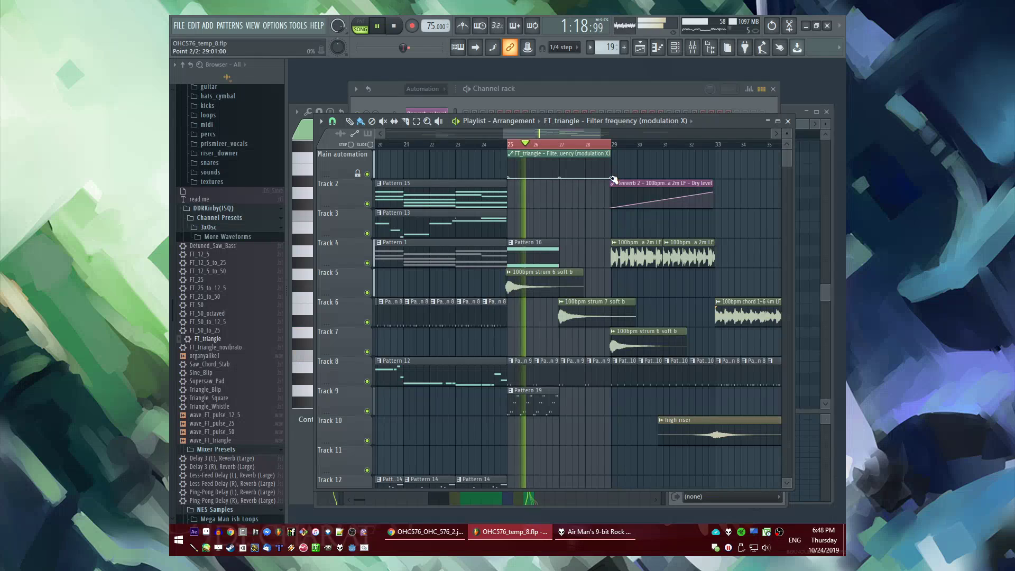
pyautogui.moveTo(586, 154)
pyautogui.mouseDown()
pyautogui.moveTo(574, 417)
pyautogui.moveTo(637, 404)
pyautogui.mouseUp()
pyautogui.click(549, 405)
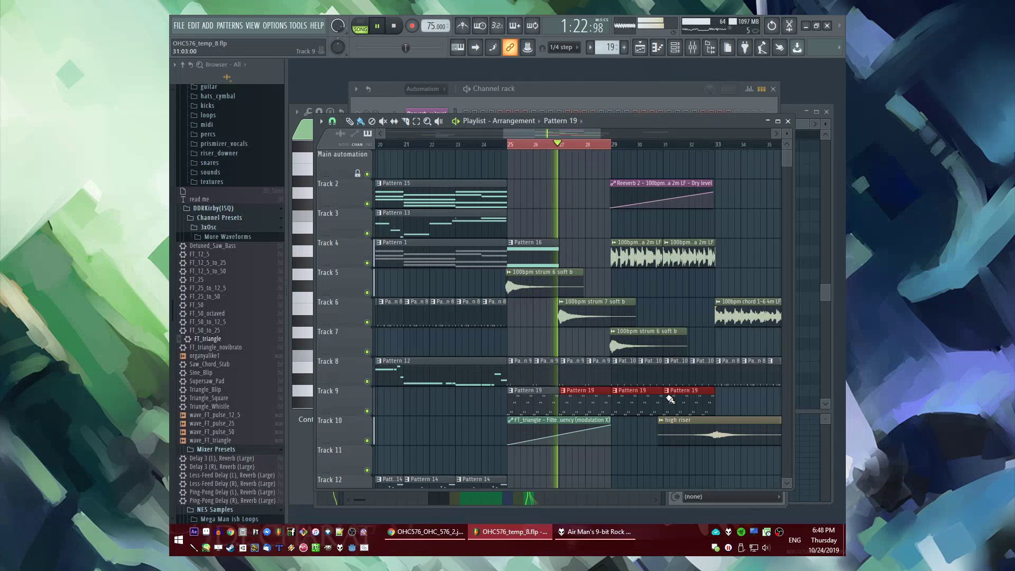
pyautogui.rightClick(671, 398)
pyautogui.rightClick(634, 395)
pyautogui.rightClick(602, 392)
# Duplicate the two-bar FT_triangle arpeggio of Pattern 19 into bars 3 and 4 in the piano roll
pyautogui.doubleClick(529, 405)
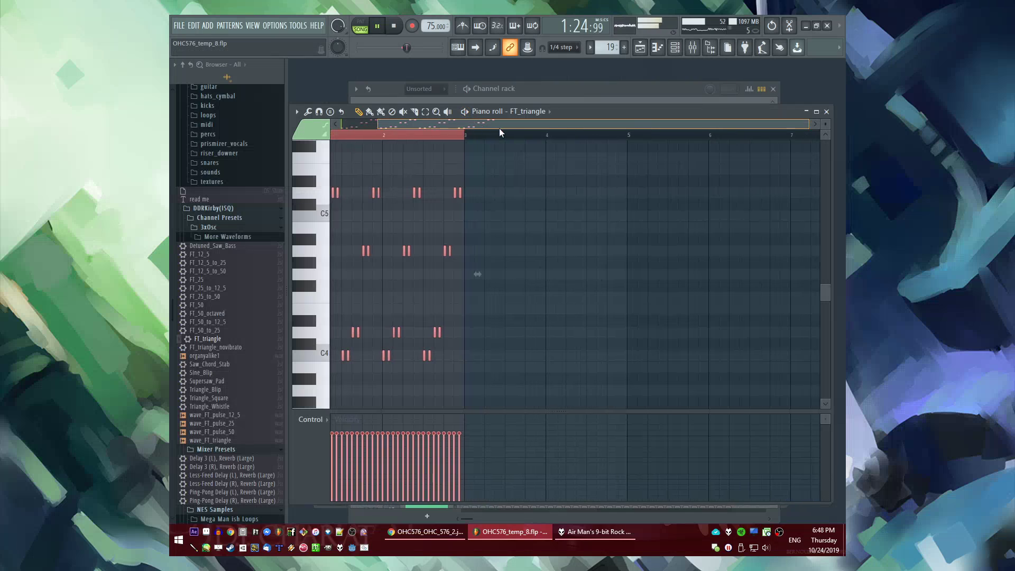
pyautogui.click(339, 135)
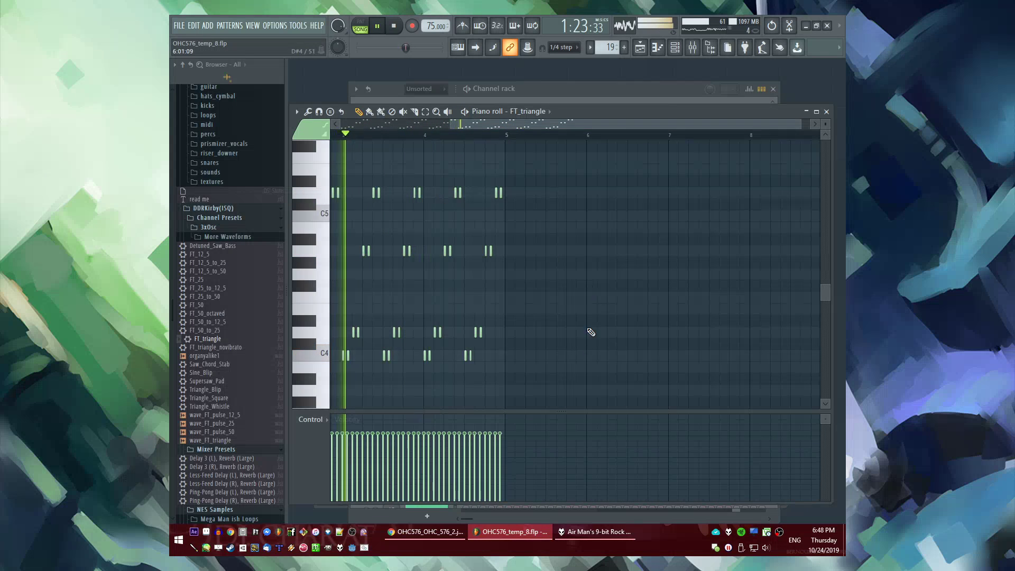
pyautogui.scroll(4, 550, 304)
pyautogui.scroll(-3, 497, 264)
pyautogui.scroll(2, 619, 261)
pyautogui.press('space')
pyautogui.press('space')
# Lower the A4 notes in bars 3 and 4 of the arpeggio to G4
pyautogui.moveTo(404, 234); pyautogui.dragTo(720, 257)
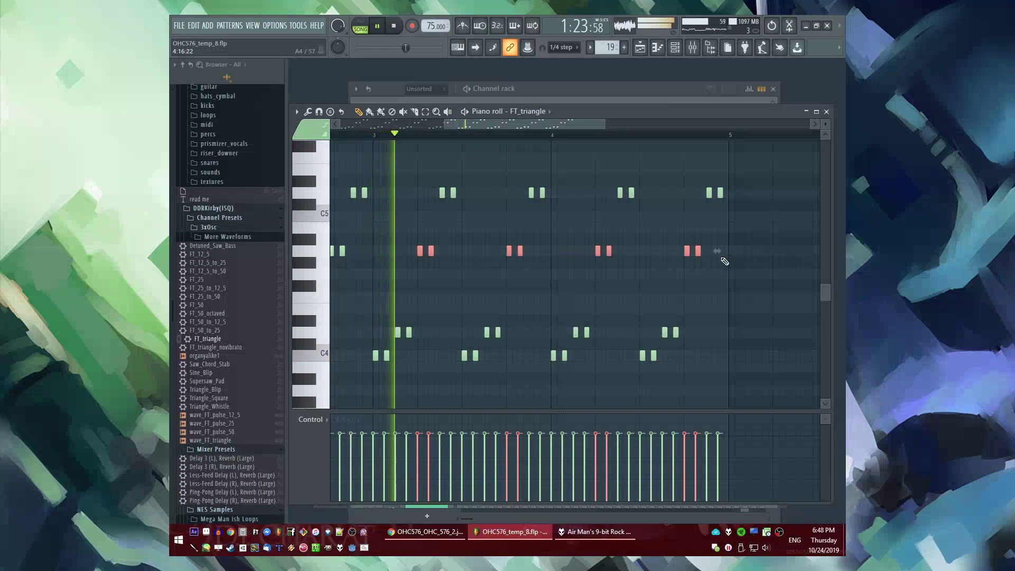
pyautogui.press('space')
pyautogui.moveTo(421, 251); pyautogui.dragTo(421, 275)
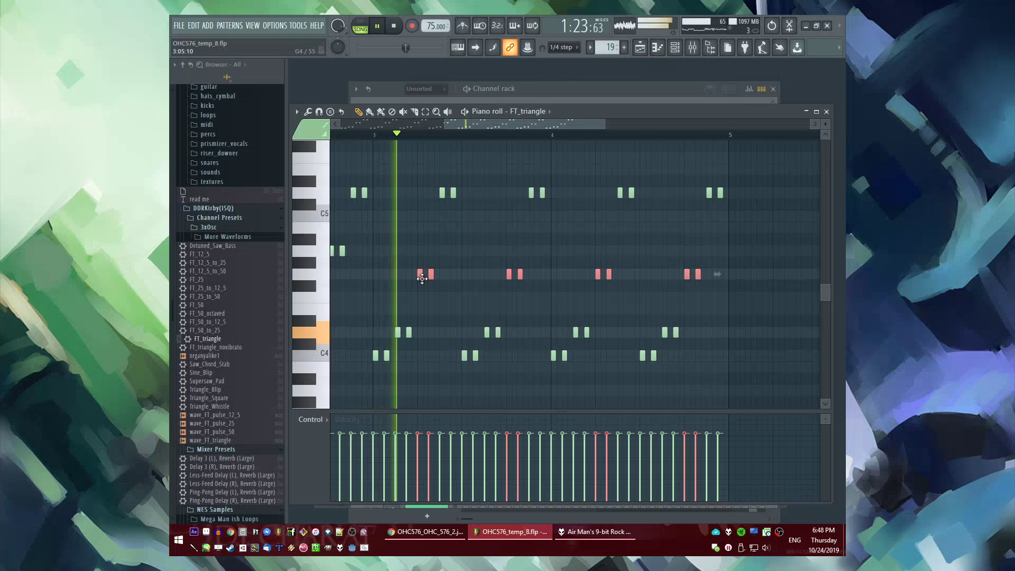
pyautogui.moveTo(435, 188); pyautogui.dragTo(738, 225)
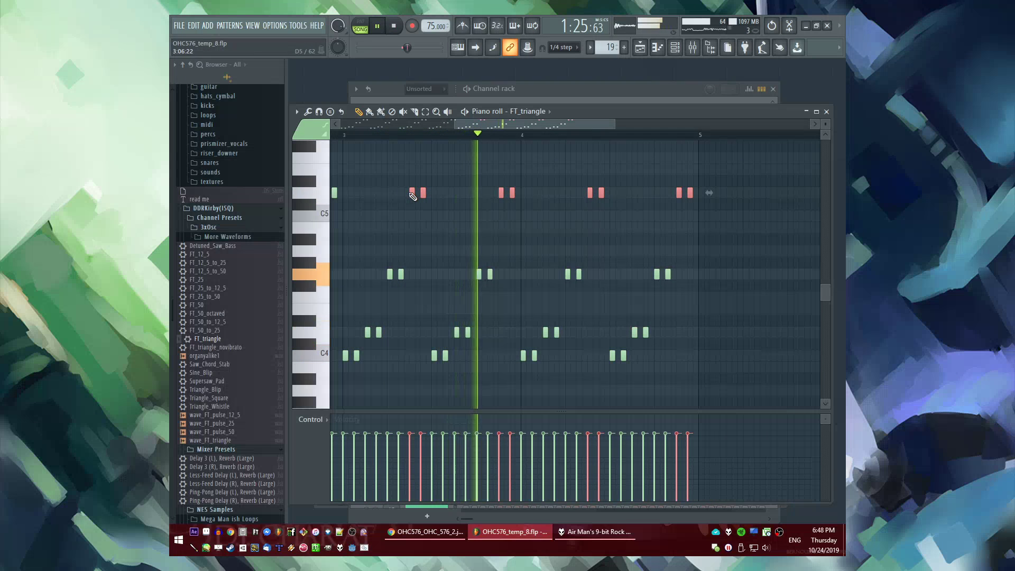
# Duplicate the four-bar arpeggio into bars 5 to 8 and play the playlist from just before bar 29
pyautogui.hotkey('ctrl', 'a')
pyautogui.moveTo(502, 123); pyautogui.dragTo(619, 143)
pyautogui.hotkey('ctrl', 'b')
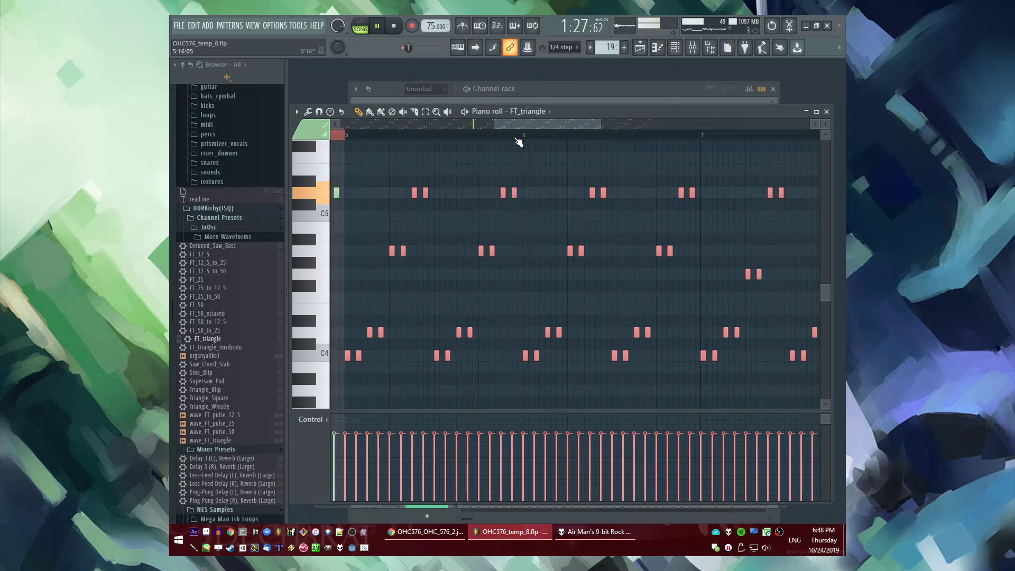
pyautogui.hotkey('ctrl', 'd')
pyautogui.scroll(-2, 455, 178)
pyautogui.scroll(2, 443, 186)
pyautogui.scroll(-2, 451, 256)
pyautogui.scroll(2, 454, 258)
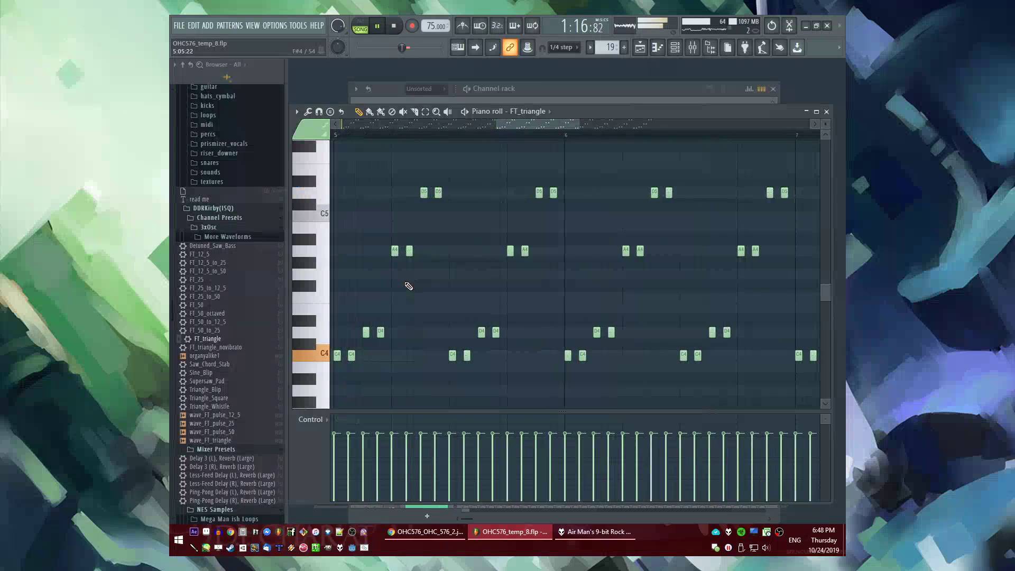
pyautogui.press('F5')
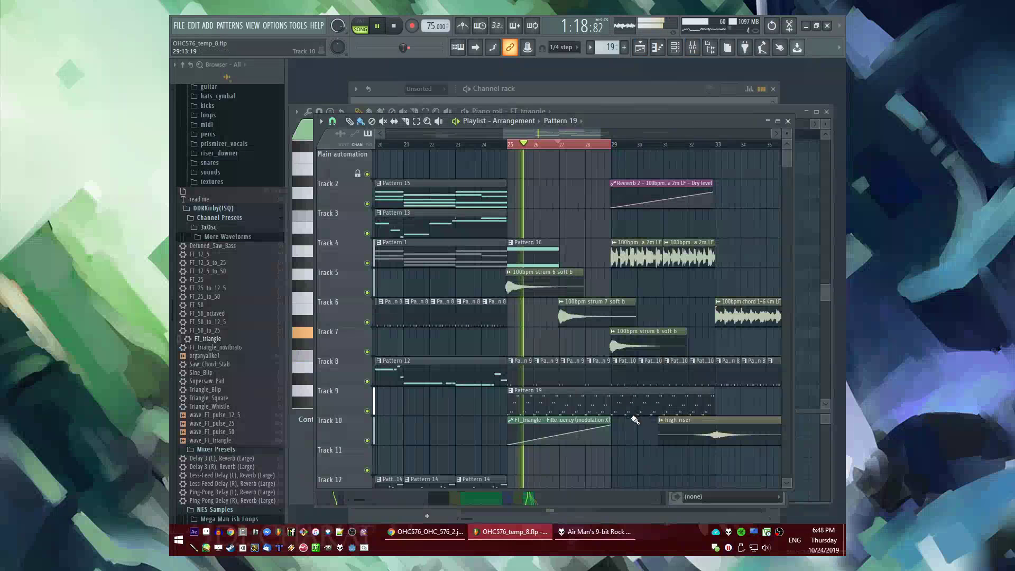
pyautogui.click(607, 148)
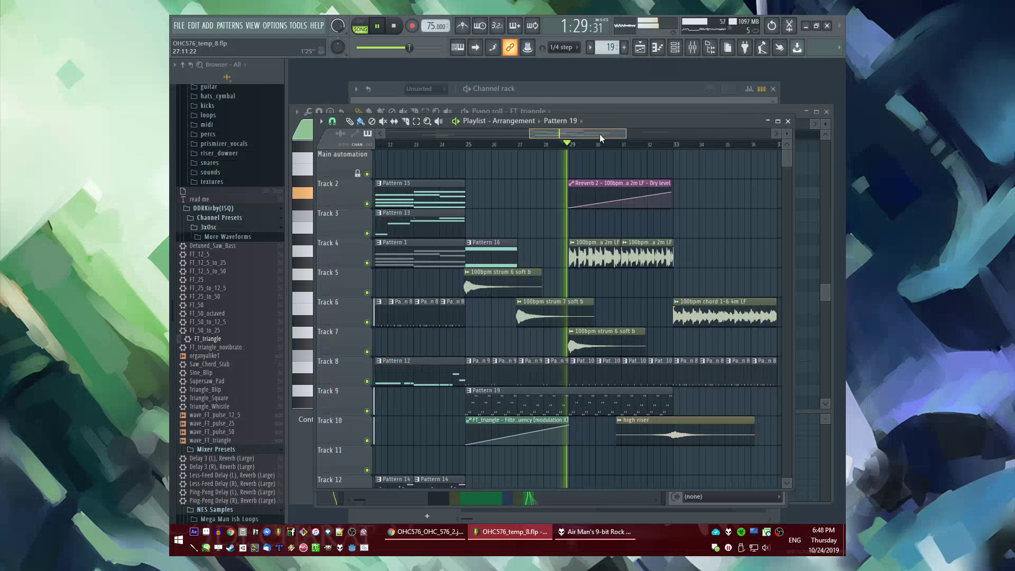
# Open Pattern 19's FT_triangle notes in the piano roll at bars 7 and 8
pyautogui.doubleClick(512, 398)
pyautogui.scroll(-3, 561, 212)
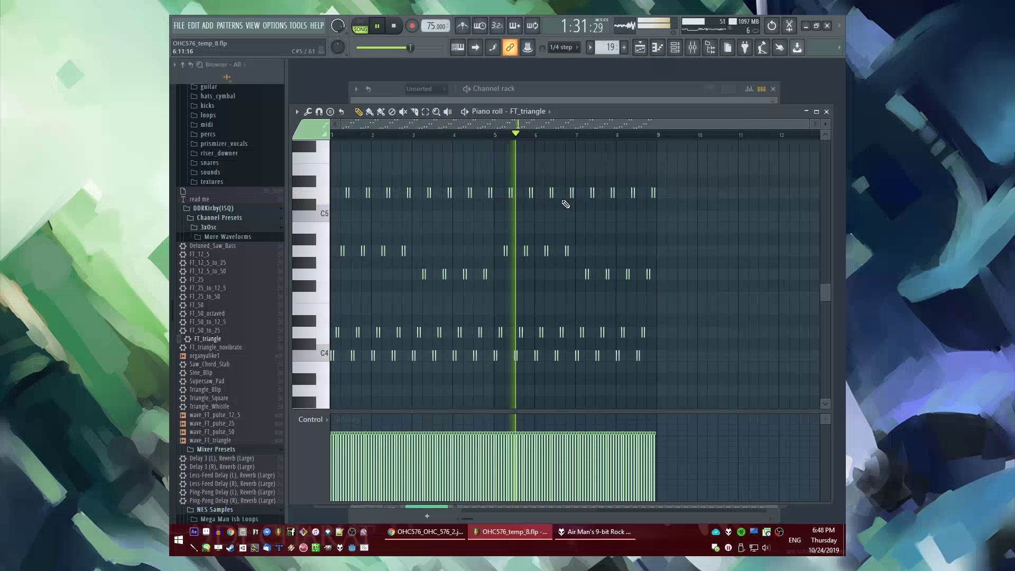
pyautogui.scroll(2, 560, 204)
pyautogui.scroll(2, 666, 201)
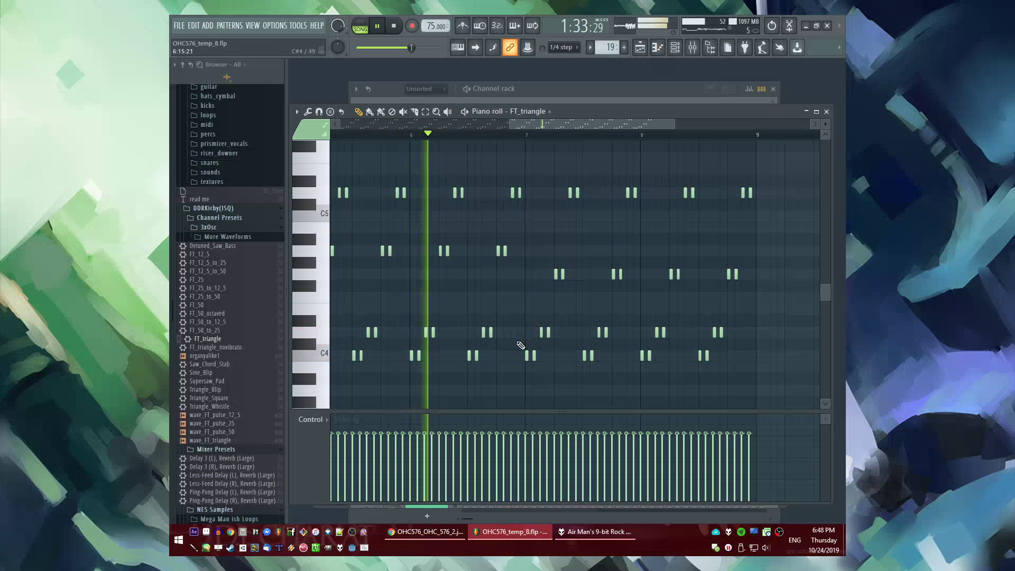
# Try raising the D4 notes in bars 7 and 8 by a semitone to D#4 while listening
pyautogui.moveTo(520, 345); pyautogui.dragTo(712, 369)
pyautogui.scroll(2, 641, 369)
pyautogui.moveTo(427, 324); pyautogui.dragTo(780, 347)
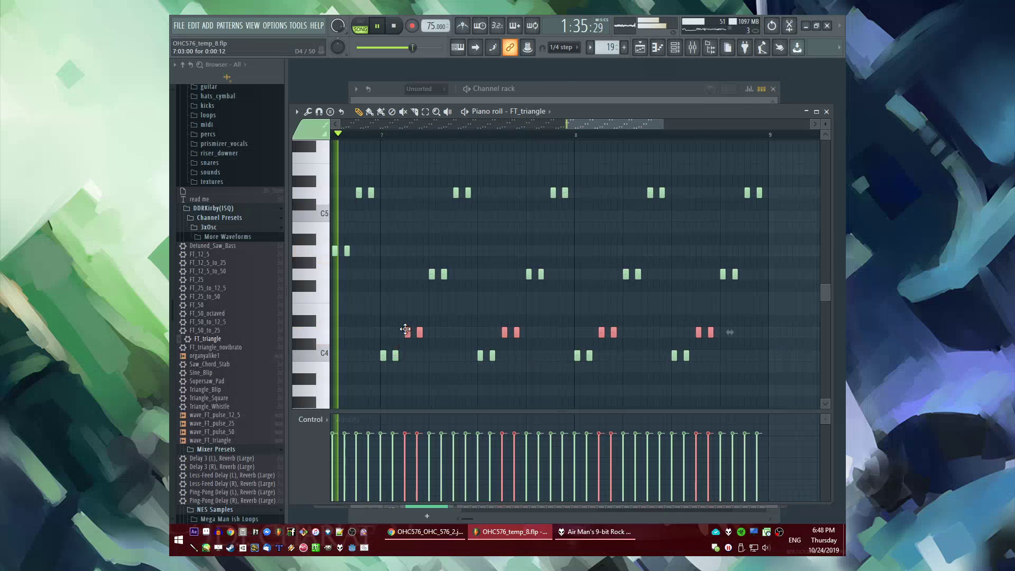
pyautogui.press('space')
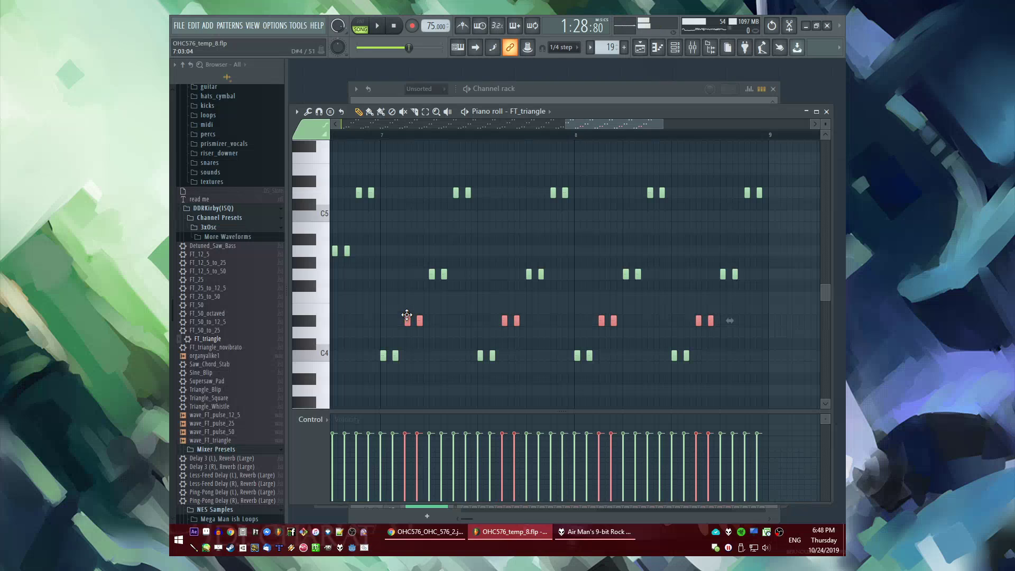
pyautogui.press('space')
pyautogui.press('space')
pyautogui.press('space')
pyautogui.moveTo(406, 323); pyautogui.dragTo(403, 336)
pyautogui.press('space')
pyautogui.press('space')
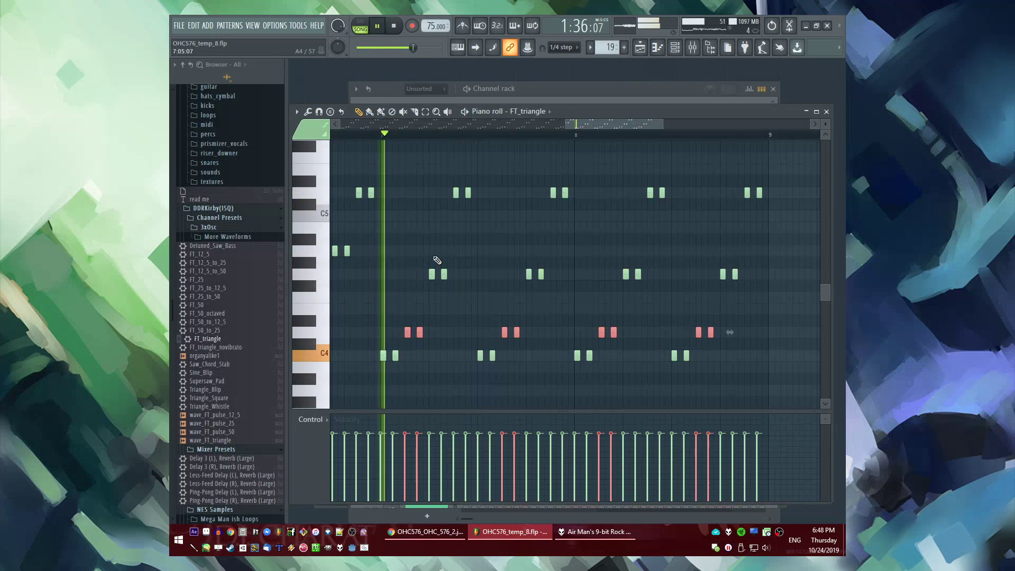
# Raise the G4 notes in bars 7 and 8 to A4, and the C4 and D4 notes by a whole tone
pyautogui.moveTo(427, 235); pyautogui.dragTo(788, 290)
pyautogui.press('space')
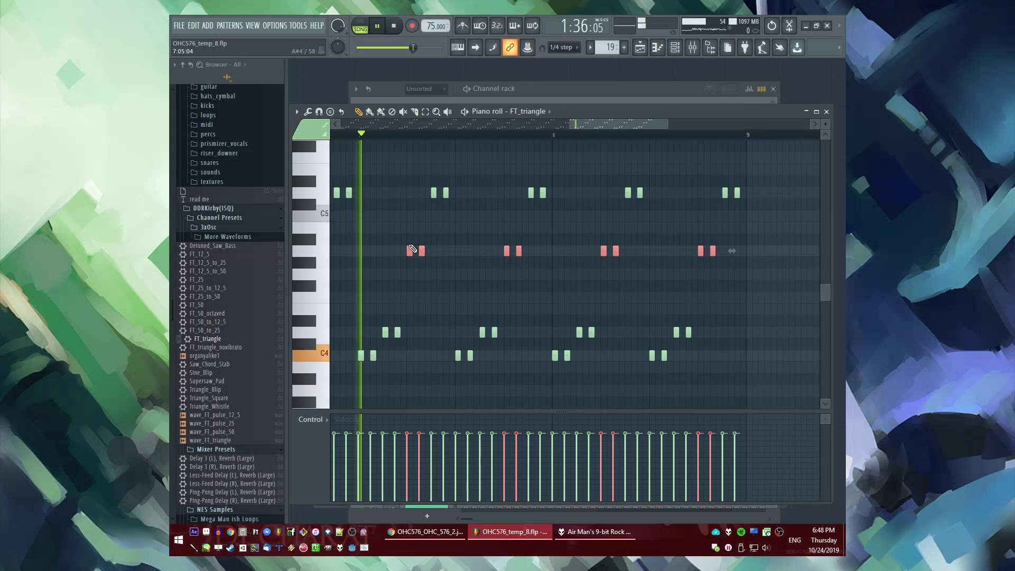
pyautogui.moveTo(347, 318); pyautogui.dragTo(703, 365)
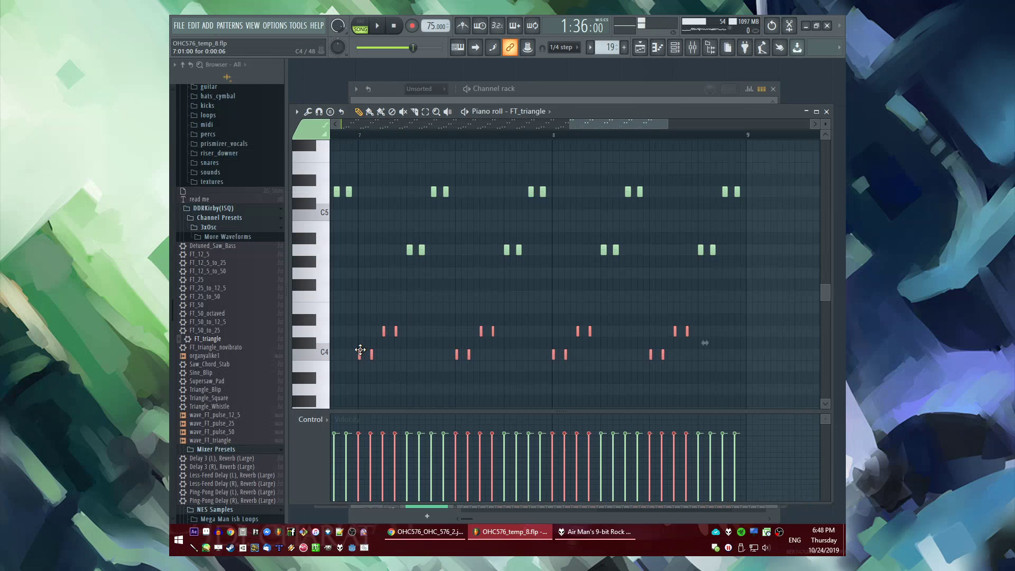
pyautogui.press('space')
pyautogui.moveTo(358, 326); pyautogui.dragTo(788, 329)
pyautogui.press('space')
pyautogui.hotkey('ctrl', 'd')
pyautogui.scroll(1, 412, 279)
pyautogui.press('space')
pyautogui.press('space')
pyautogui.scroll(1, 415, 283)
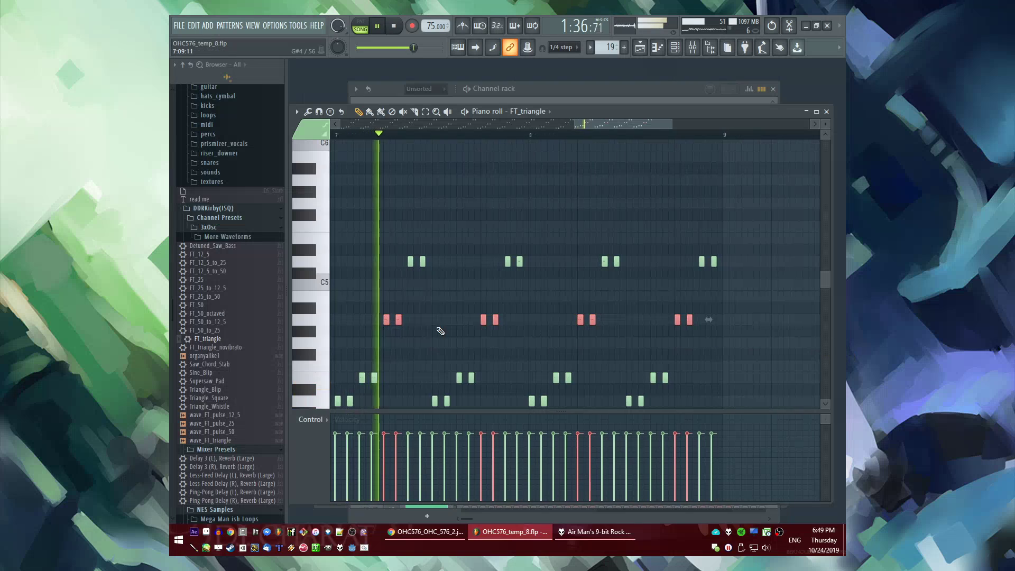
# Lower the A4 notes in bars 7 and 8 to G4 and raise the D5 notes there to E5
pyautogui.moveTo(385, 321); pyautogui.dragTo(385, 346)
pyautogui.press('space')
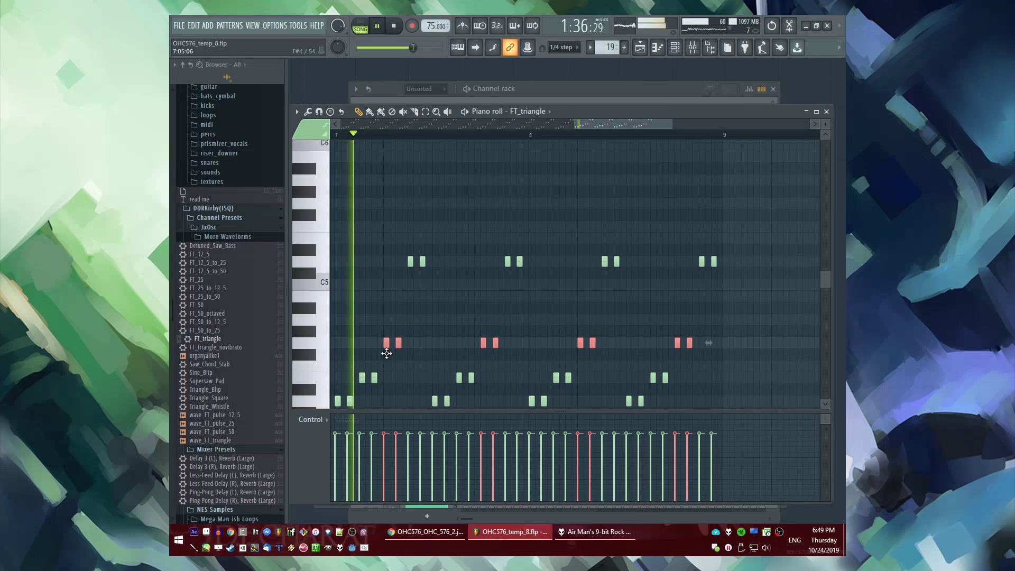
pyautogui.moveTo(405, 225); pyautogui.dragTo(783, 281)
pyautogui.press('space')
pyautogui.press('space')
pyautogui.moveTo(387, 264); pyautogui.dragTo(387, 240)
pyautogui.scroll(-4, 575, 228)
pyautogui.scroll(-1, 621, 211)
pyautogui.moveTo(633, 186); pyautogui.dragTo(501, 390)
pyautogui.scroll(3, 691, 315)
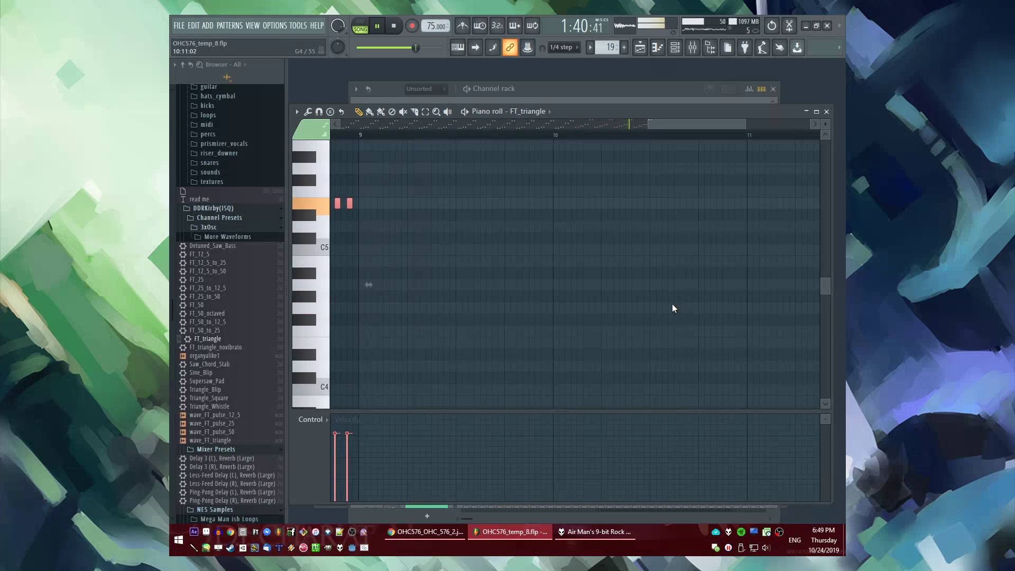
# Place a second Pattern 19 clip on Track 9 of the playlist, starting at bar 33
pyautogui.press('F5')
pyautogui.click(578, 403)
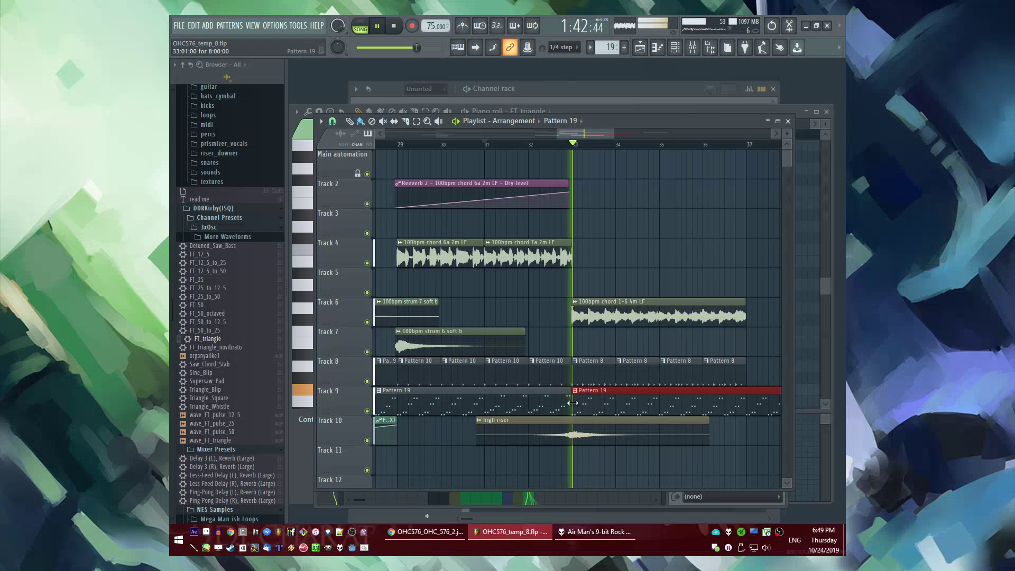
pyautogui.click(575, 392)
pyautogui.click(604, 459)
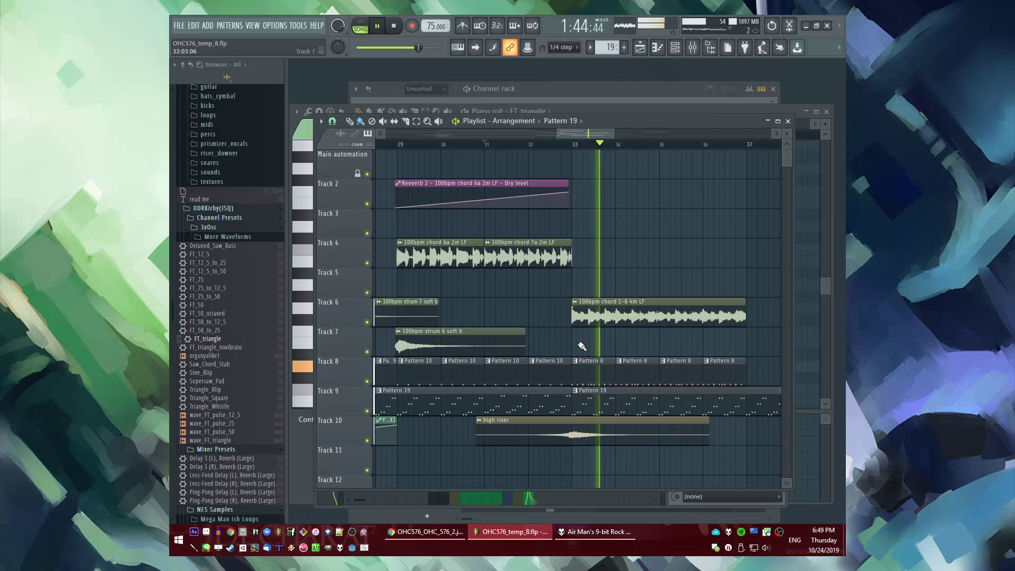
pyautogui.scroll(-3, 565, 346)
pyautogui.scroll(-5, 561, 325)
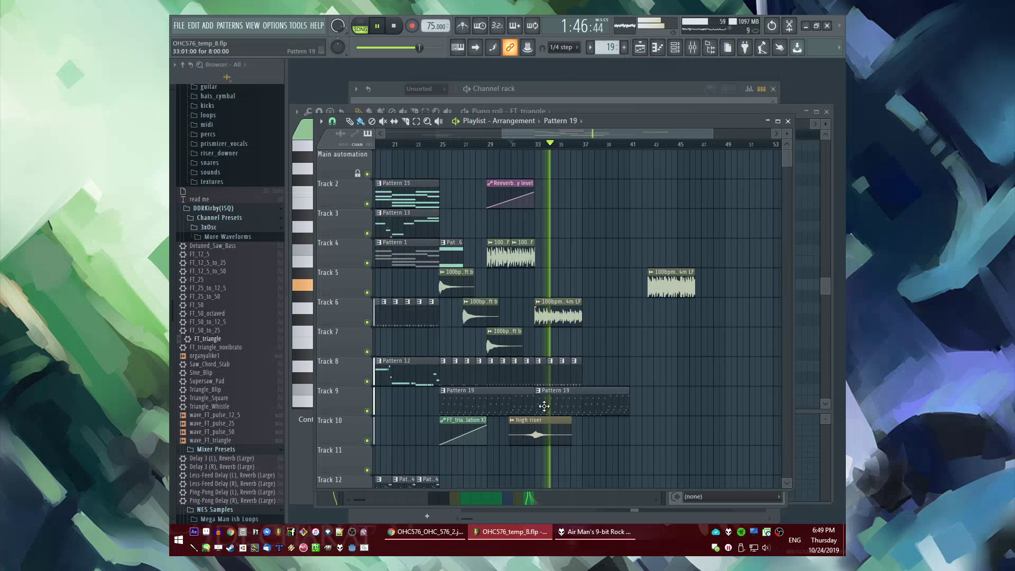
# Add the DH_FX OUT LONG_011 sample on Track 11 and VEC1 BD ReverbFX 02 on Track 12, both at bar 33
pyautogui.scroll(-10, 229, 372)
pyautogui.scroll(3, 229, 372)
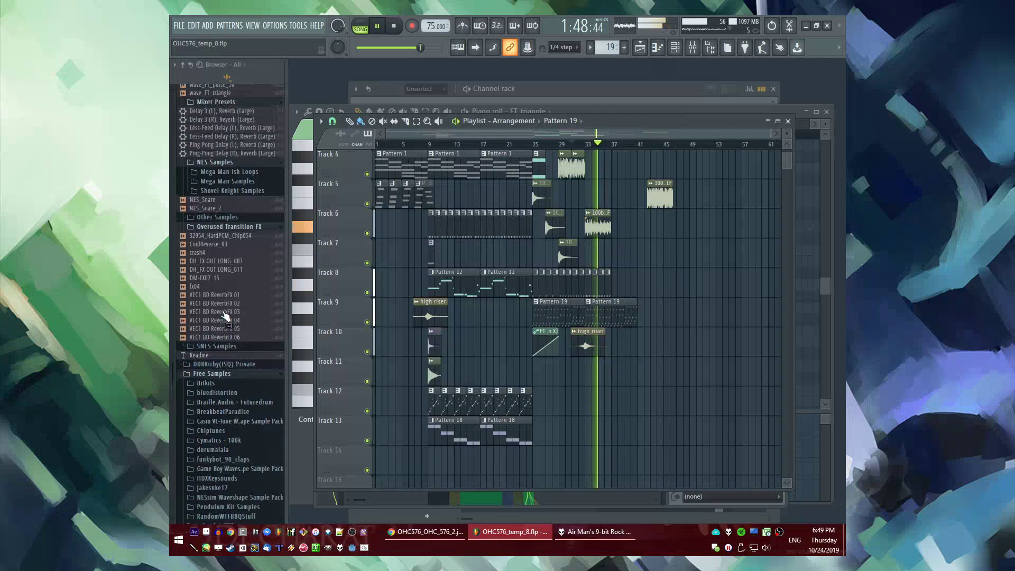
pyautogui.moveTo(592, 373); pyautogui.dragTo(588, 373)
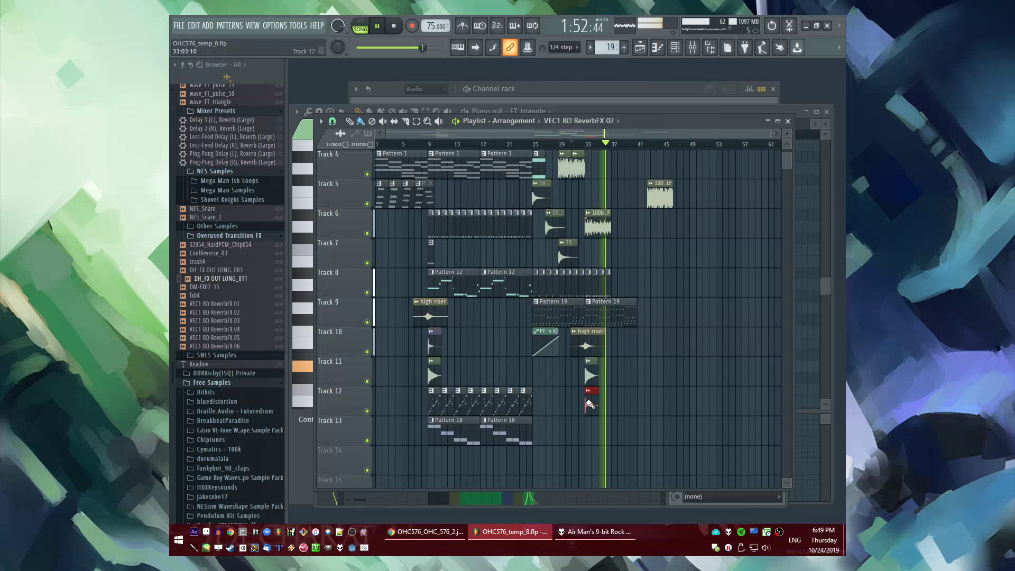
pyautogui.scroll(4, 590, 405)
pyautogui.scroll(-12, 222, 317)
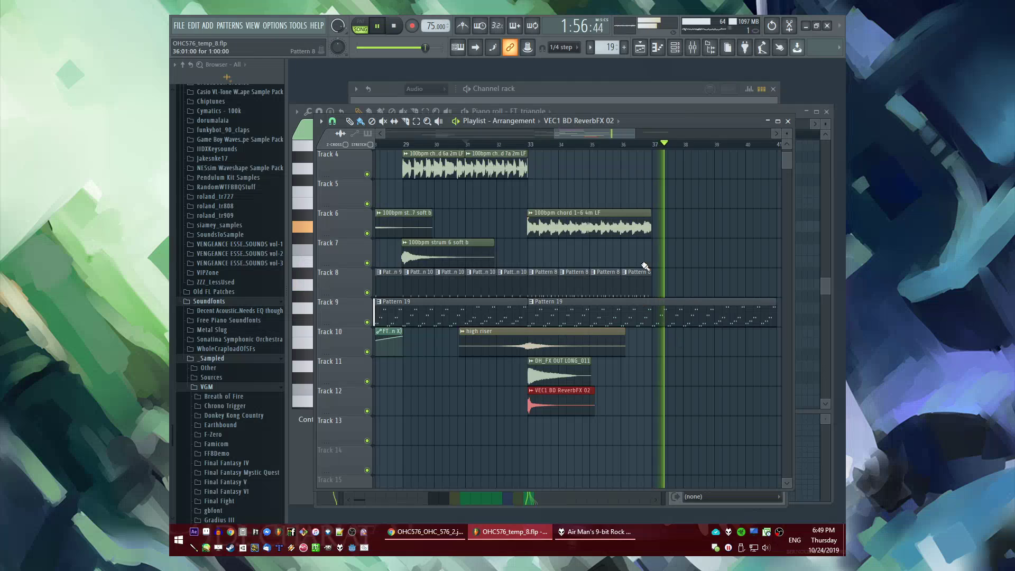
# Place another 100bpm chord 1-6 4m LF clip on Track 6 at bar 37
pyautogui.click(641, 230)
pyautogui.click(676, 229)
pyautogui.scroll(6, 658, 229)
pyautogui.scroll(2, 609, 221)
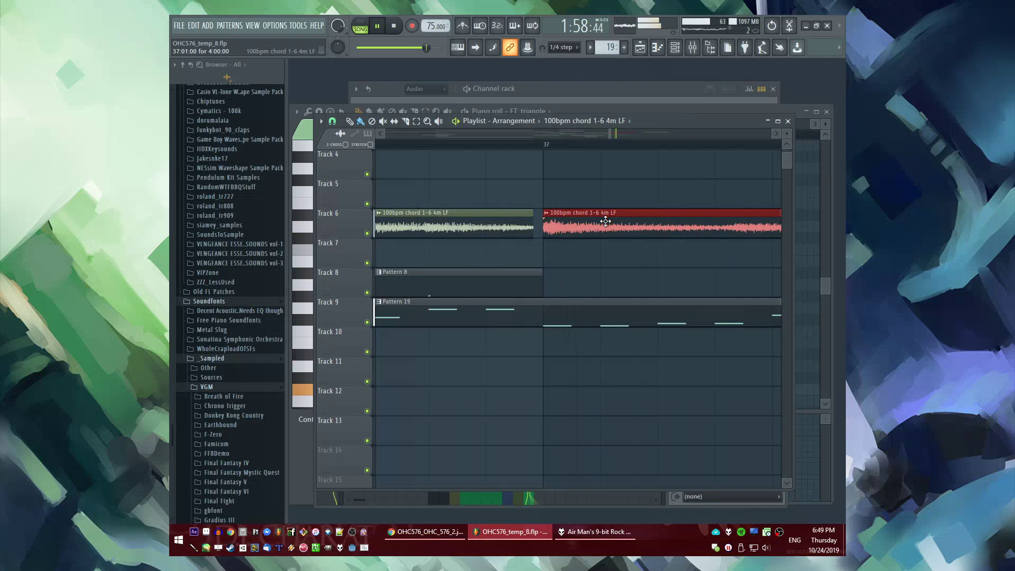
pyautogui.scroll(-4, 601, 220)
# Play the arrangement from bar 33 to check the new clips and transition effects
pyautogui.press('space')
pyautogui.scroll(-8, 516, 168)
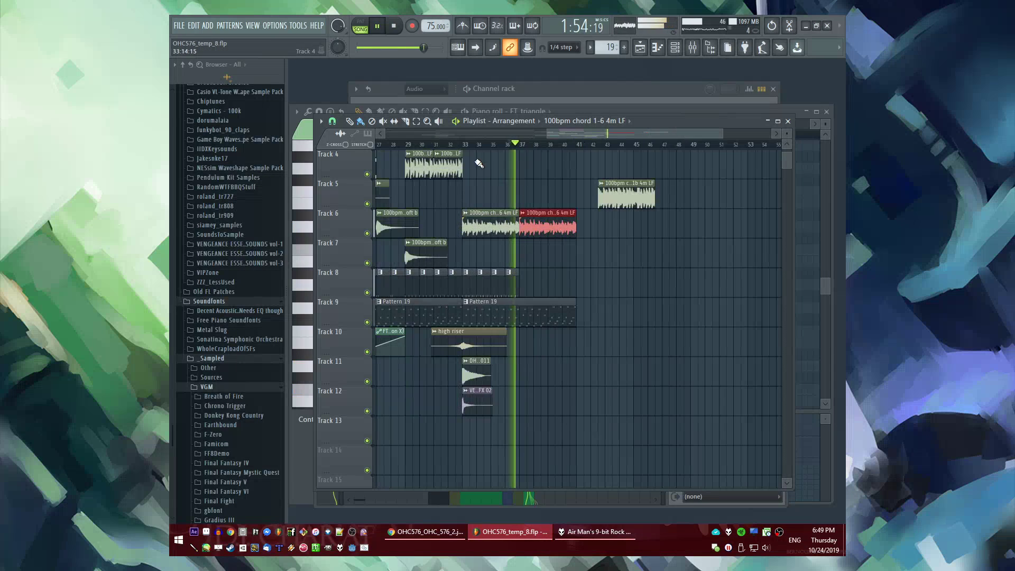
pyautogui.click(468, 146)
pyautogui.scroll(4, 464, 184)
pyautogui.scroll(-4, 515, 184)
pyautogui.scroll(4, 515, 185)
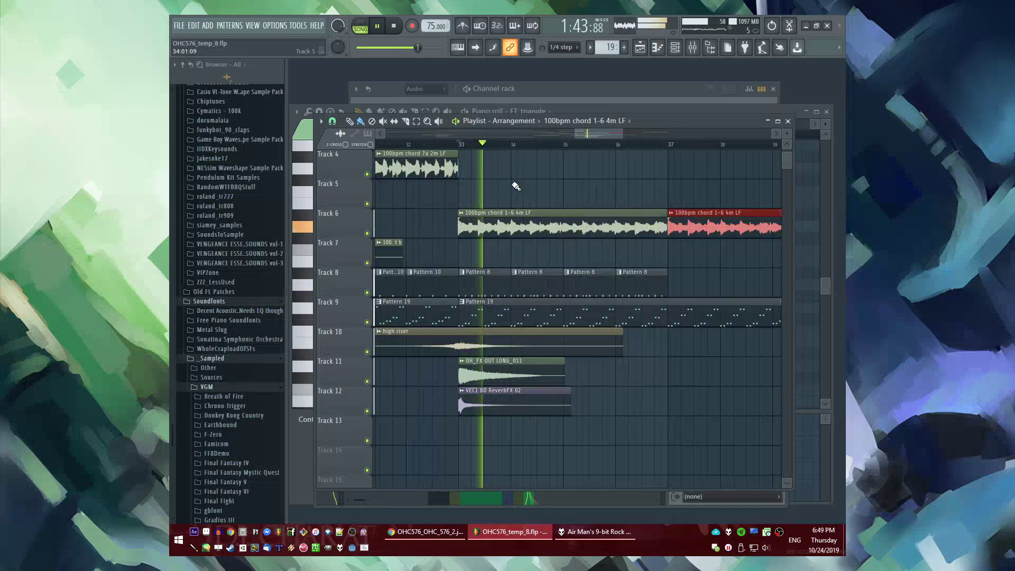
# Audition the 100bpm chord 1-7-6-7a 4m LF loop from the 44 Key of Dm 100bpm sample folder
pyautogui.scroll(20, 228, 318)
pyautogui.scroll(10, 231, 320)
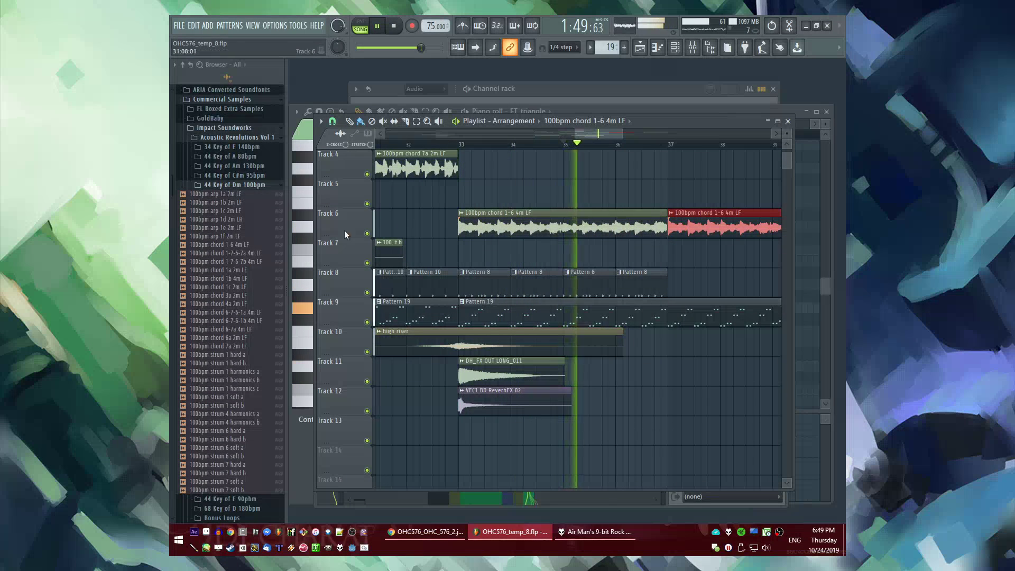
pyautogui.press('space')
pyautogui.click(248, 255)
pyautogui.moveTo(240, 248); pyautogui.dragTo(545, 180)
pyautogui.scroll(-4, 608, 180)
pyautogui.press('space')
pyautogui.click(248, 254)
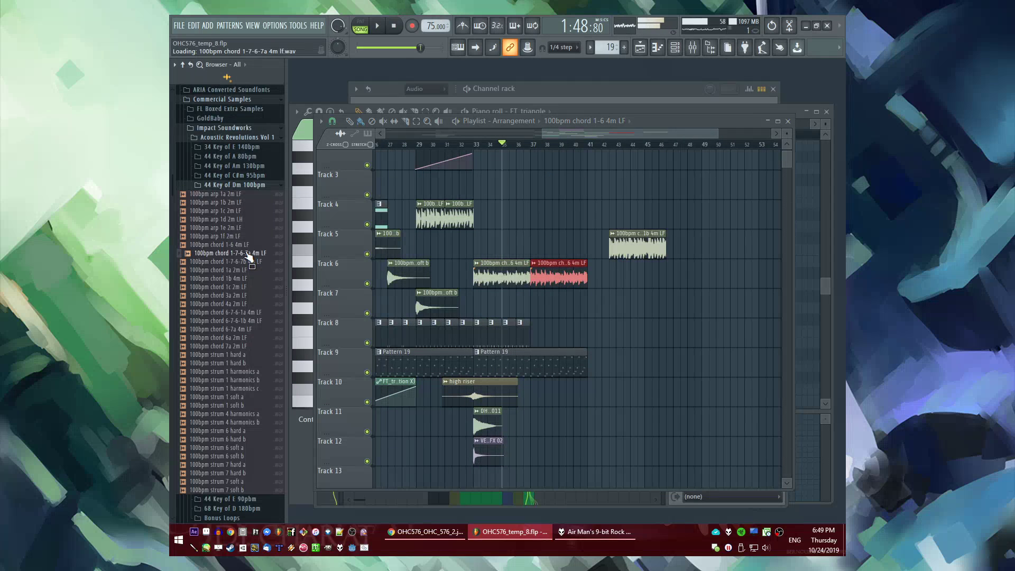
pyautogui.scroll(4, 246, 269)
pyautogui.scroll(-4, 244, 270)
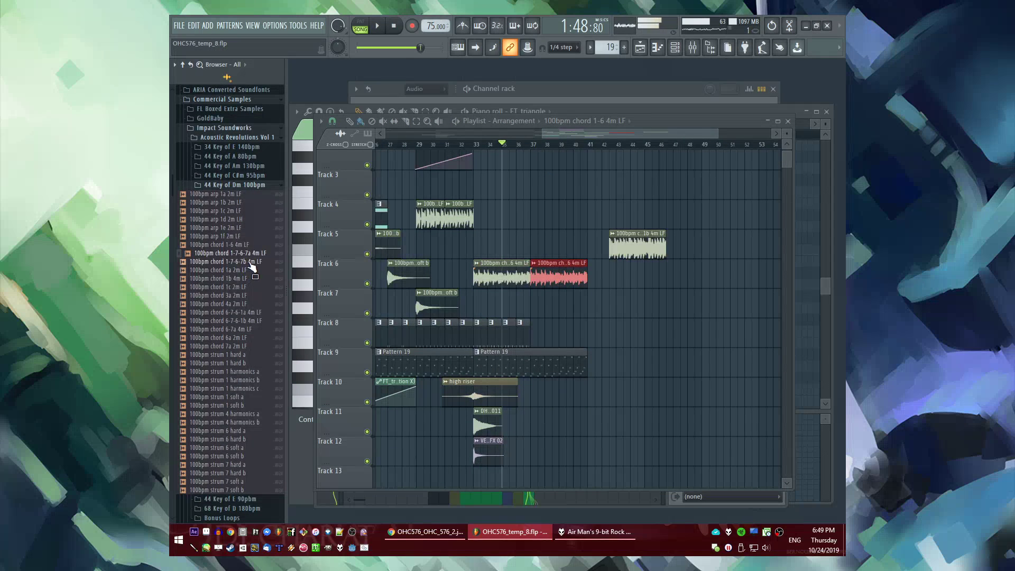
# Play the arrangement from several points between bars 33 and 36 to hear how the chord loop fits
pyautogui.keyDown('ctrl'); pyautogui.click(554, 221); pyautogui.keyUp('ctrl')
pyautogui.scroll(4, 532, 229)
pyautogui.scroll(-1, 511, 179)
pyautogui.press('space')
pyautogui.click(511, 144)
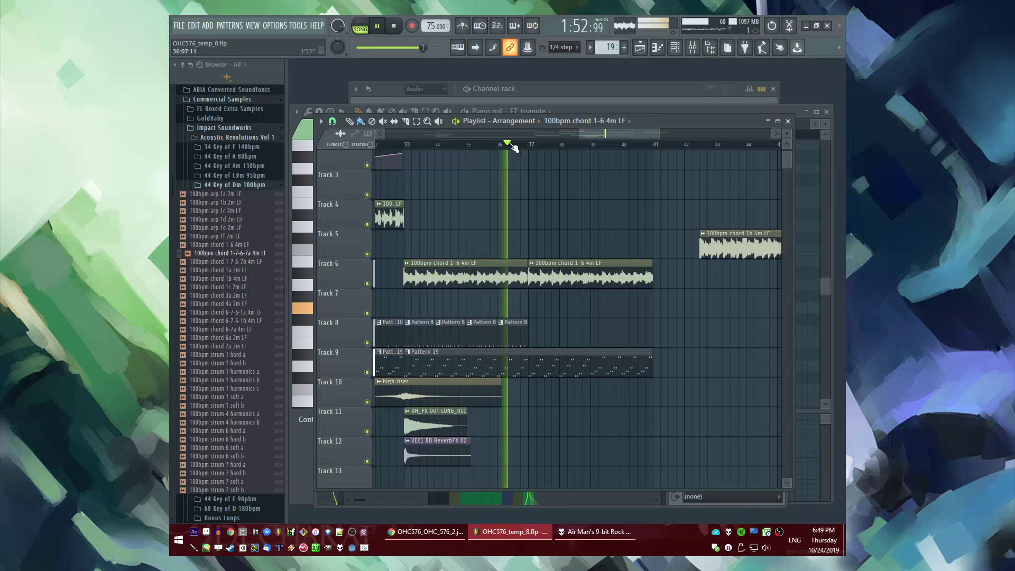
pyautogui.click(478, 145)
pyautogui.click(440, 145)
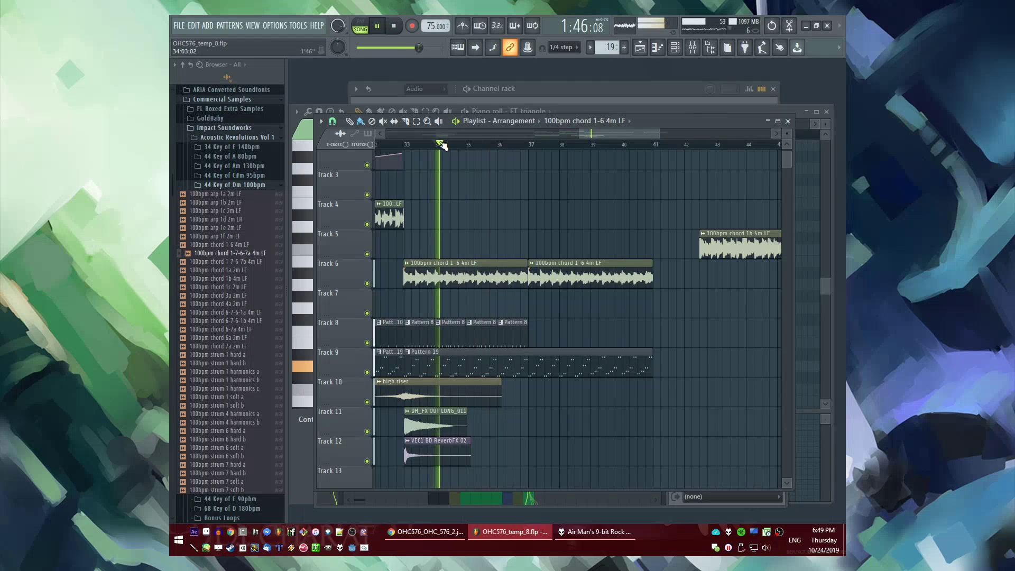
pyautogui.click(408, 146)
pyautogui.click(439, 145)
pyautogui.click(469, 146)
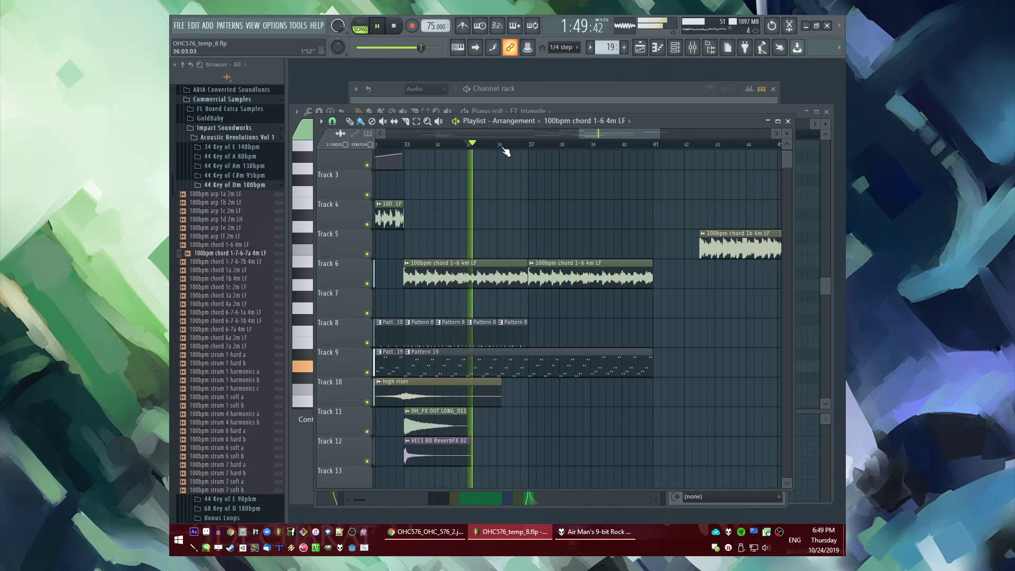
pyautogui.click(501, 146)
pyautogui.press('space')
# Place the 100bpm chord 3a 2m LF loop on Track 5 at bar 37 and delete the second chord 1-6 clip from Track 6
pyautogui.click(233, 213)
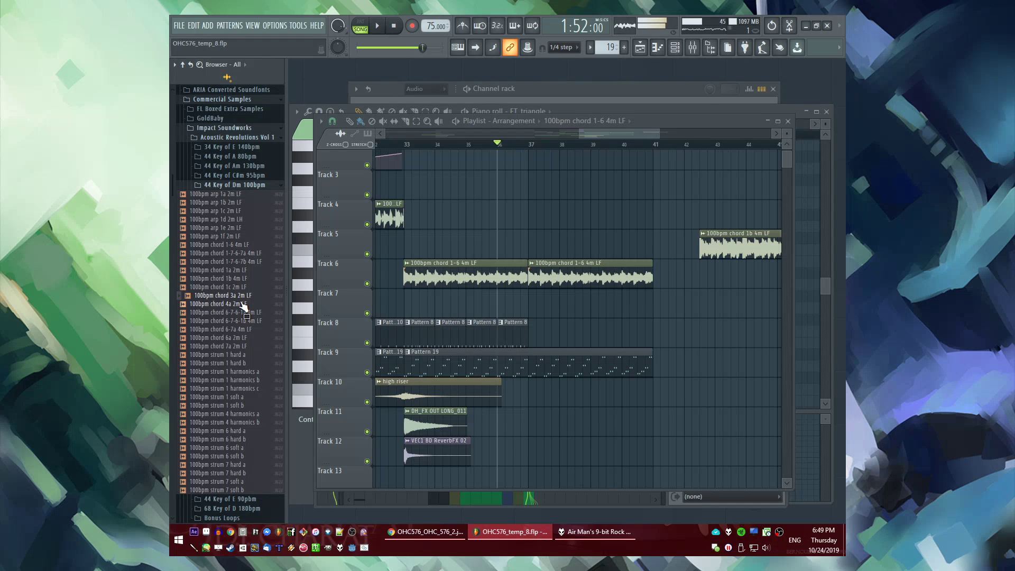
pyautogui.moveTo(243, 300); pyautogui.dragTo(552, 242)
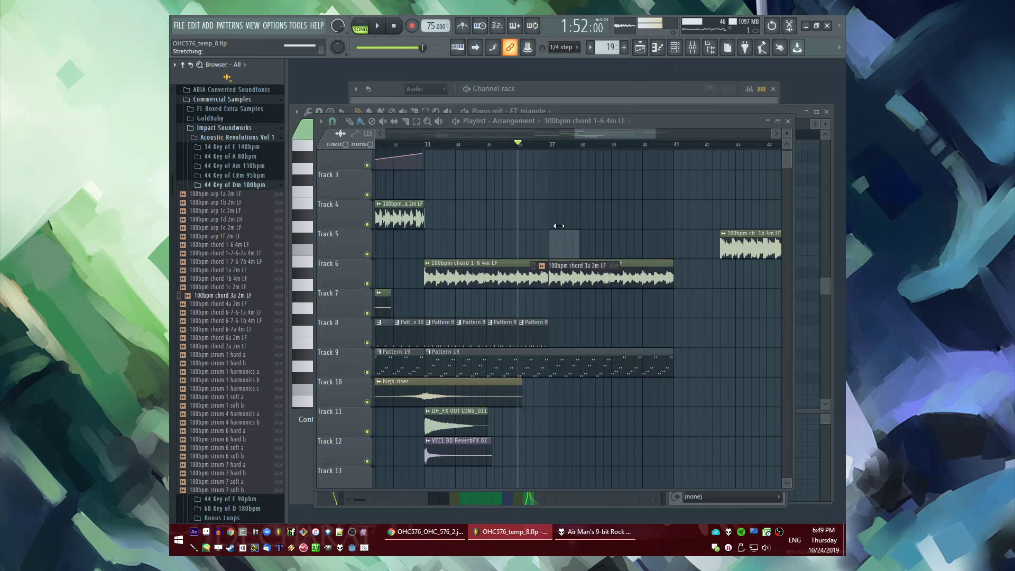
pyautogui.press('space')
pyautogui.scroll(5, 558, 227)
pyautogui.rightClick(567, 283)
# Nudge the chord 3a clip on Track 5 slightly earlier so it follows the end of the chord 1-6 clip
pyautogui.doubleClick(499, 277)
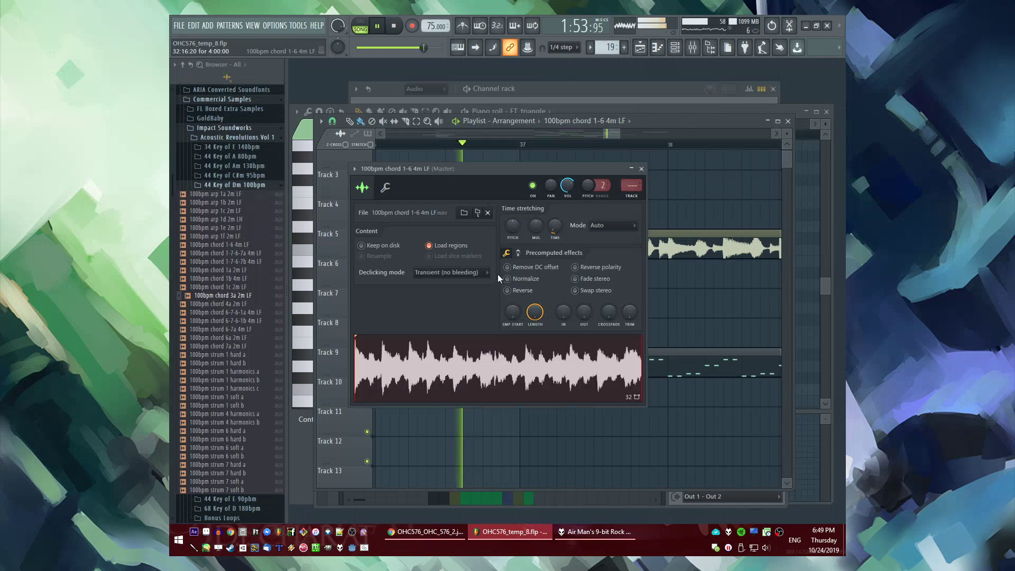
pyautogui.doubleClick(499, 277)
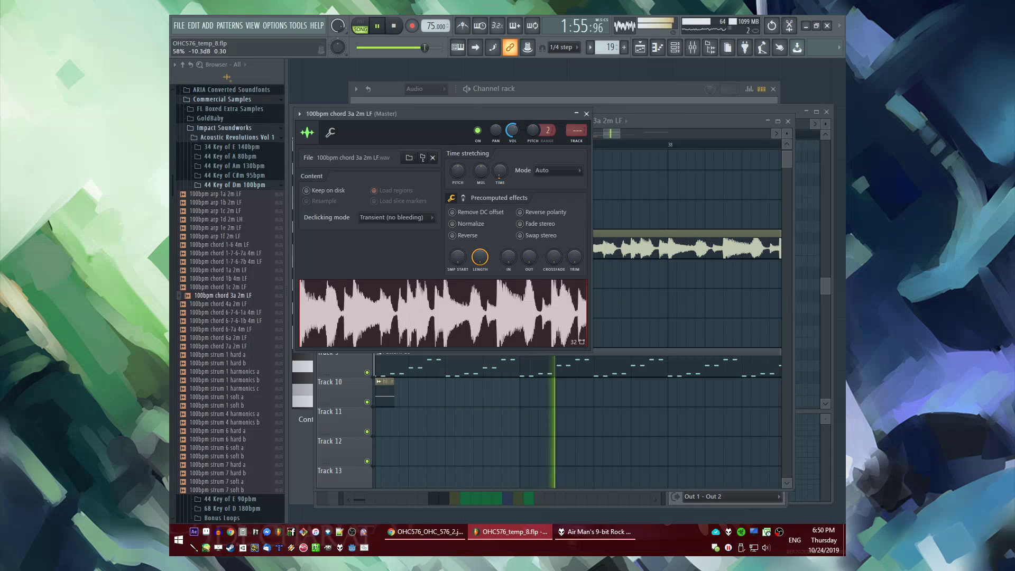
pyautogui.click(606, 244)
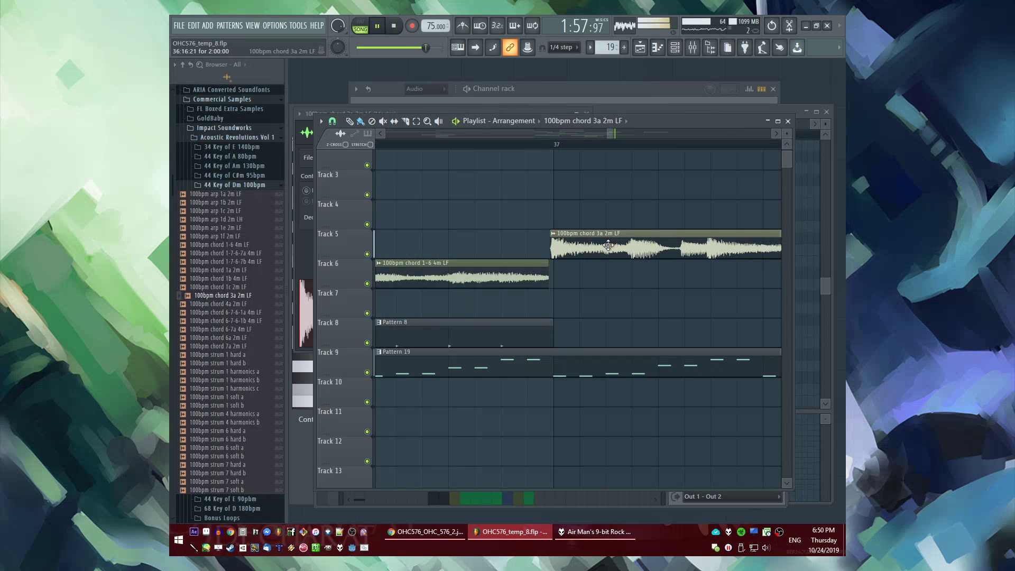
pyautogui.scroll(4, 607, 245)
pyautogui.scroll(-4, 458, 251)
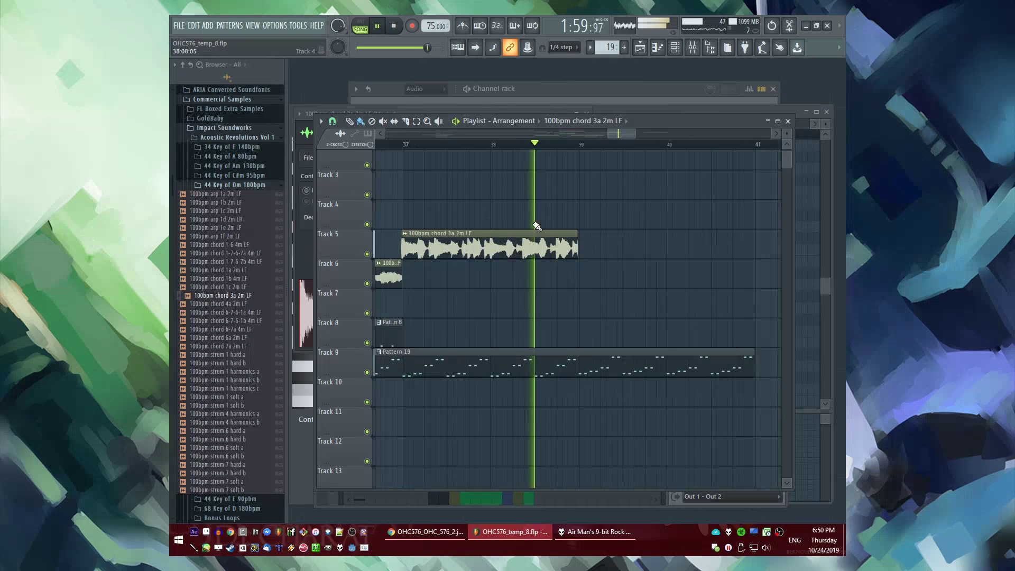
# Place the 100bpm chord 4a 2m LF loop on Track 5 directly after the chord 3a clip
pyautogui.moveTo(234, 310); pyautogui.dragTo(521, 254)
pyautogui.scroll(5, 564, 254)
pyautogui.doubleClick(522, 255)
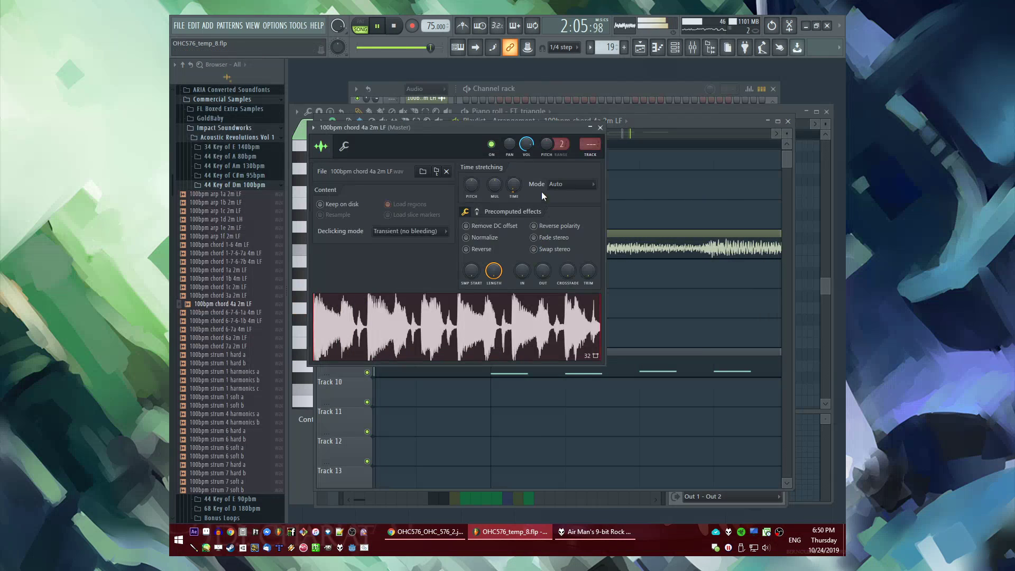
pyautogui.scroll(-6, 538, 263)
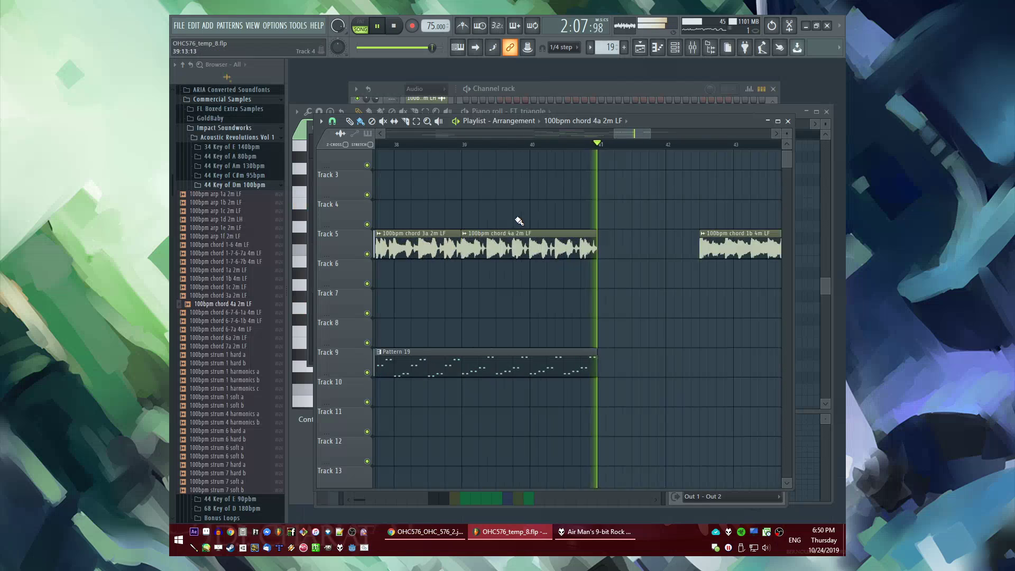
# Move the 100bpm chord 1b 4m LF clip on Track 5 out to bar 53
pyautogui.hscroll(-1, 572, 142)
pyautogui.click(591, 145)
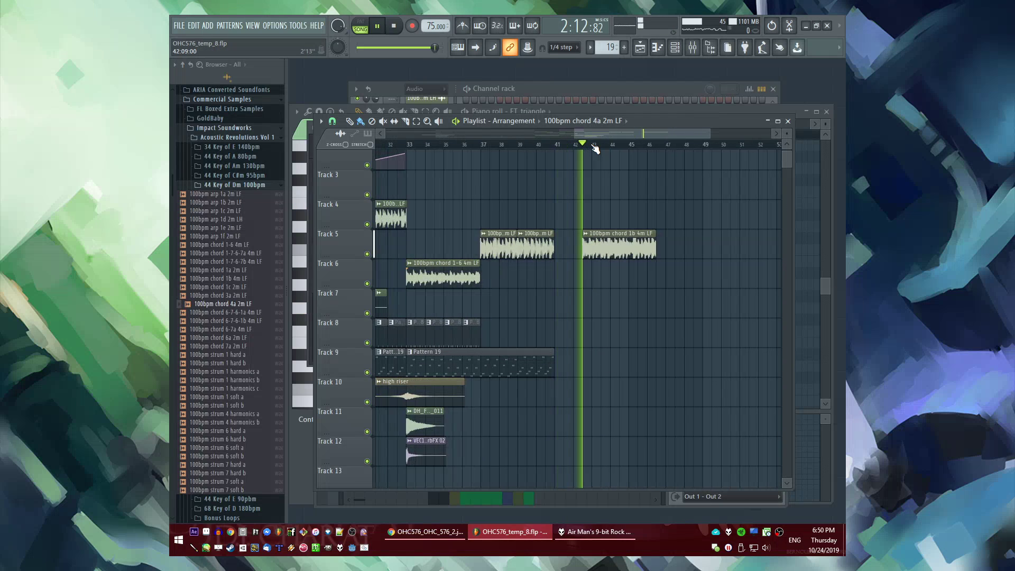
pyautogui.moveTo(714, 236); pyautogui.dragTo(809, 236)
# Try duplicating the chord 1-6, 3a and 4a clips so the copies continue from bar 41
pyautogui.moveTo(610, 236); pyautogui.dragTo(422, 282)
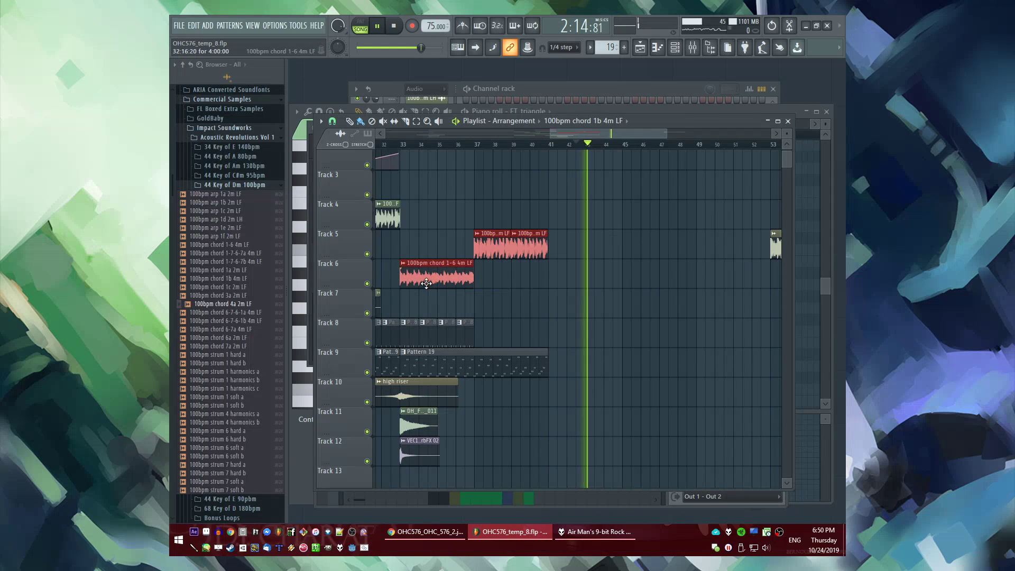
pyautogui.hotkey('ctrl', 'b')
pyautogui.scroll(3, 565, 278)
pyautogui.scroll(-4, 483, 274)
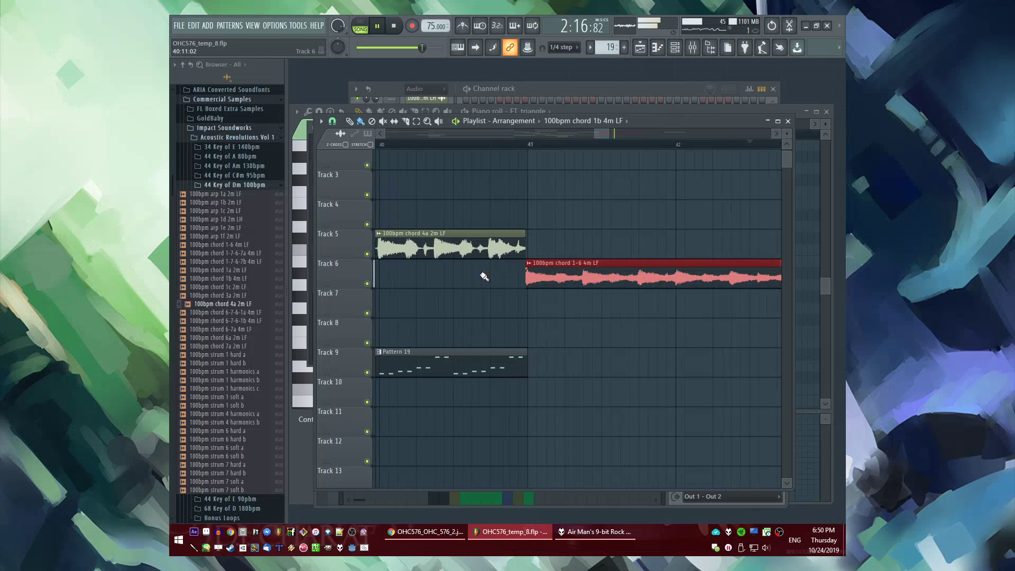
pyautogui.scroll(4, 582, 289)
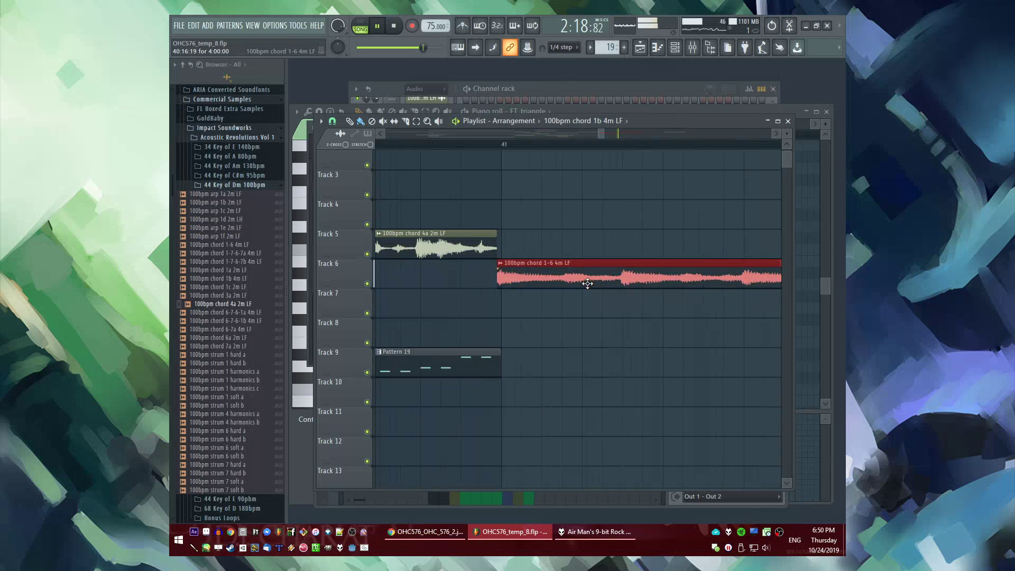
pyautogui.scroll(-3, 649, 270)
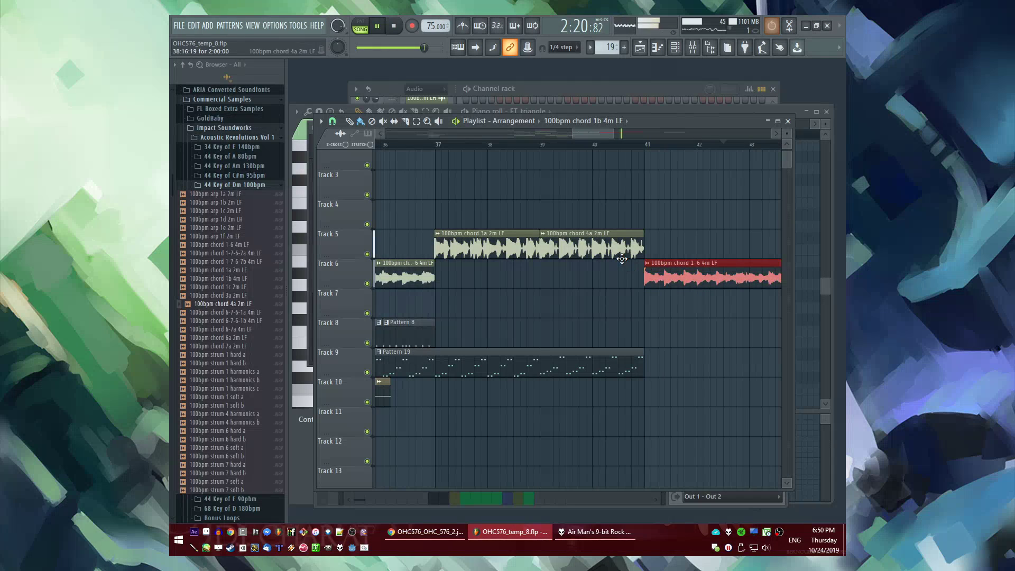
pyautogui.scroll(-4, 485, 247)
pyautogui.moveTo(564, 228); pyautogui.dragTo(419, 287)
pyautogui.hotkey('ctrl', 'b')
pyautogui.scroll(4, 548, 253)
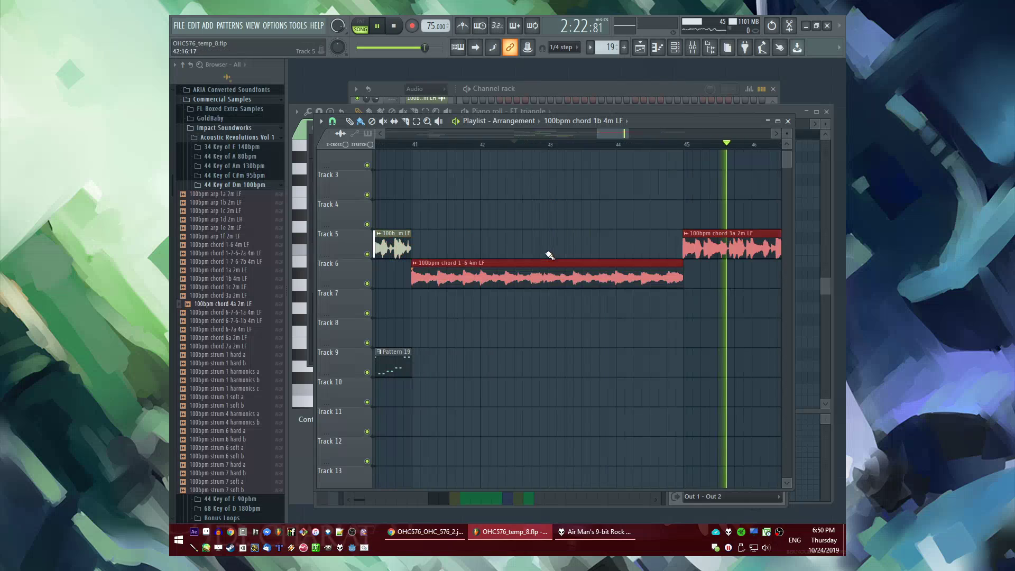
# Play the transitions between the chord clips around bars 37 and 39
pyautogui.scroll(-4, 657, 259)
pyautogui.click(493, 144)
pyautogui.click(531, 145)
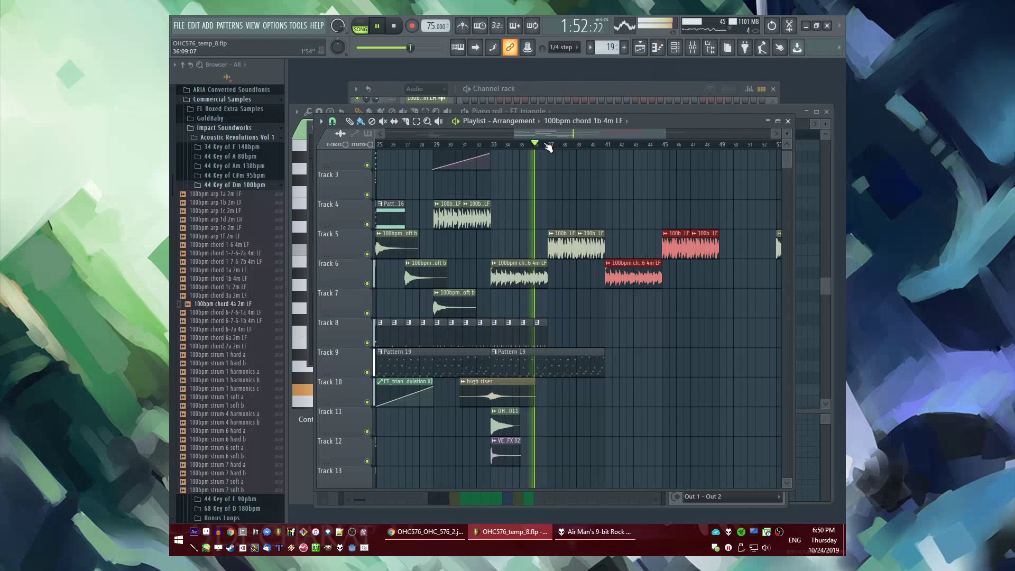
pyautogui.scroll(6, 576, 173)
pyautogui.scroll(-5, 569, 177)
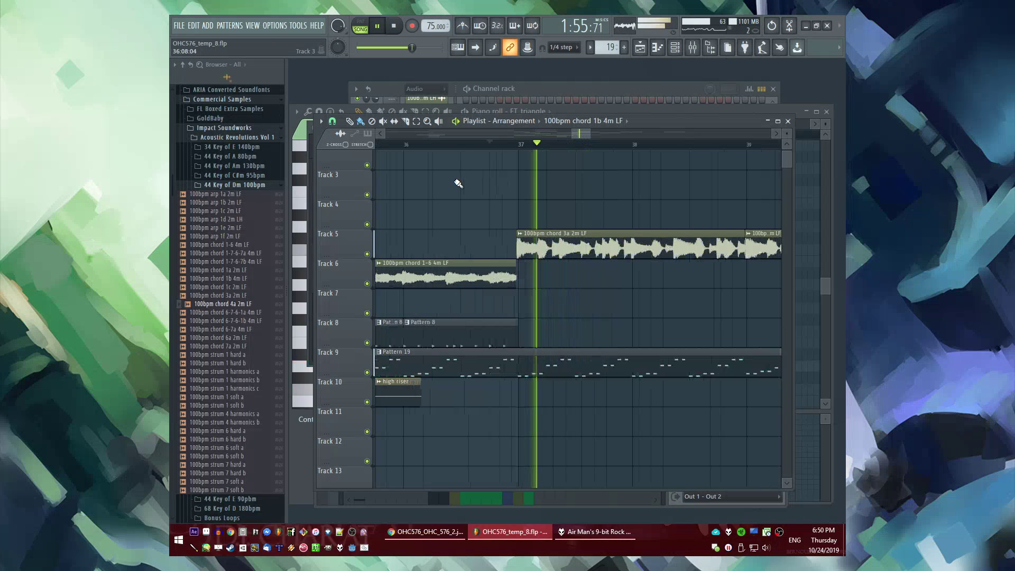
pyautogui.scroll(5, 558, 209)
pyautogui.click(558, 144)
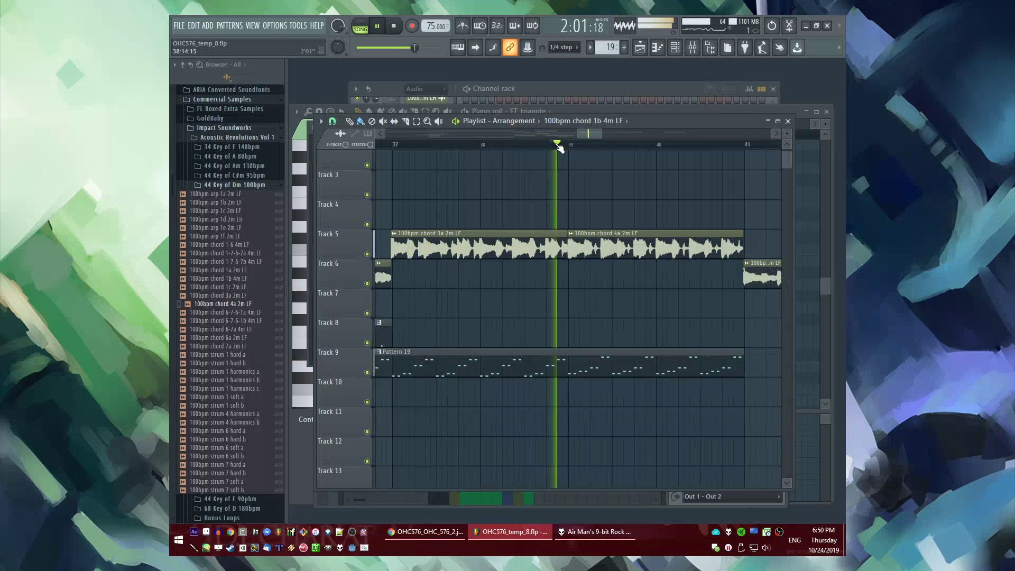
# Trim the end of the chord 3a clip slightly before chord 4a and delete the duplicated chord clips from bar 41 onward
pyautogui.scroll(10, 562, 226)
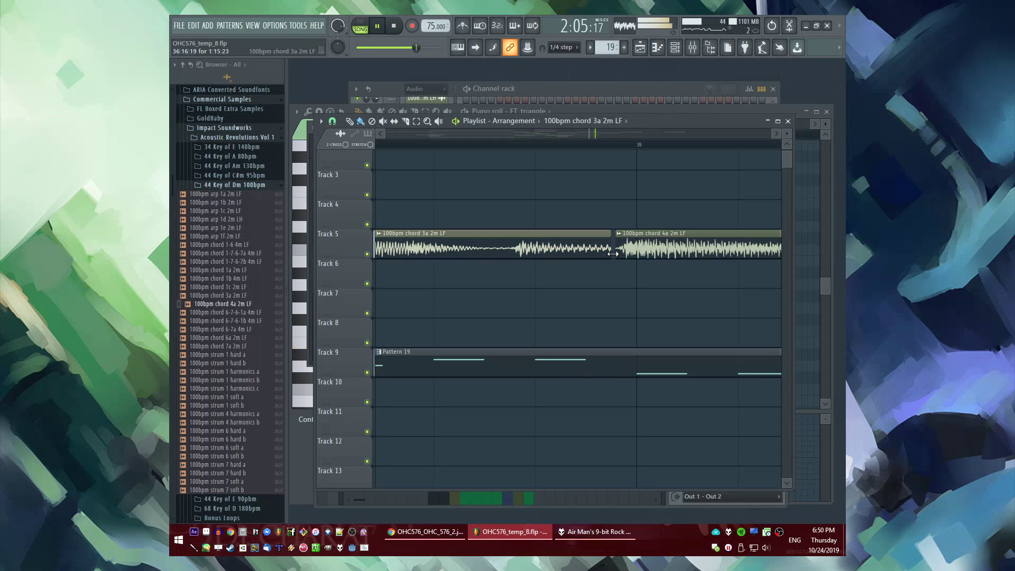
pyautogui.scroll(-8, 560, 221)
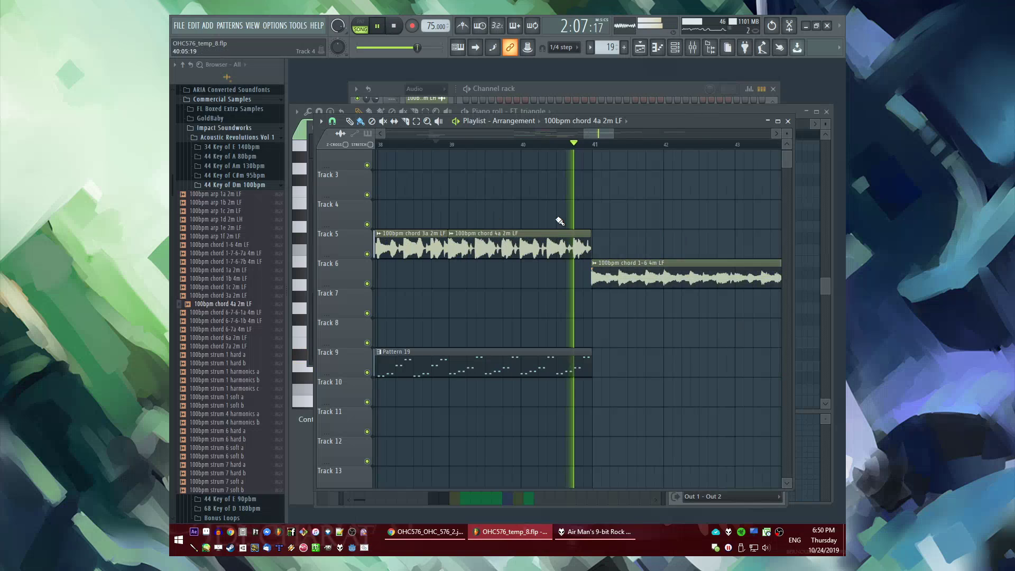
pyautogui.scroll(-5, 617, 279)
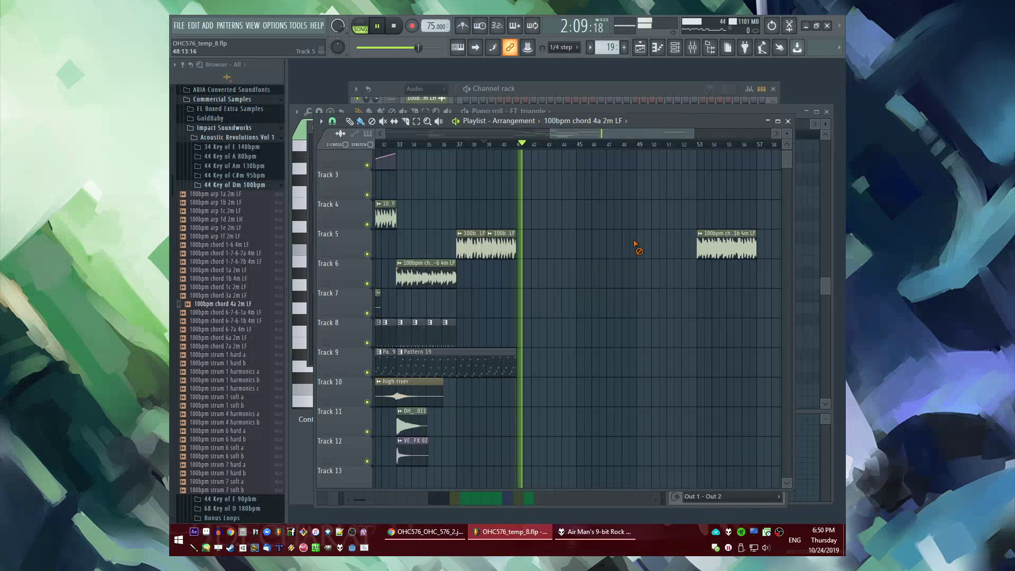
# Duplicate the chord 1-6, 3a and 4a clips and move the copies so they start at bar 41
pyautogui.moveTo(592, 243); pyautogui.dragTo(417, 297)
pyautogui.scroll(8, 531, 251)
pyautogui.hotkey('ctrl', 'b')
pyautogui.scroll(-4, 563, 252)
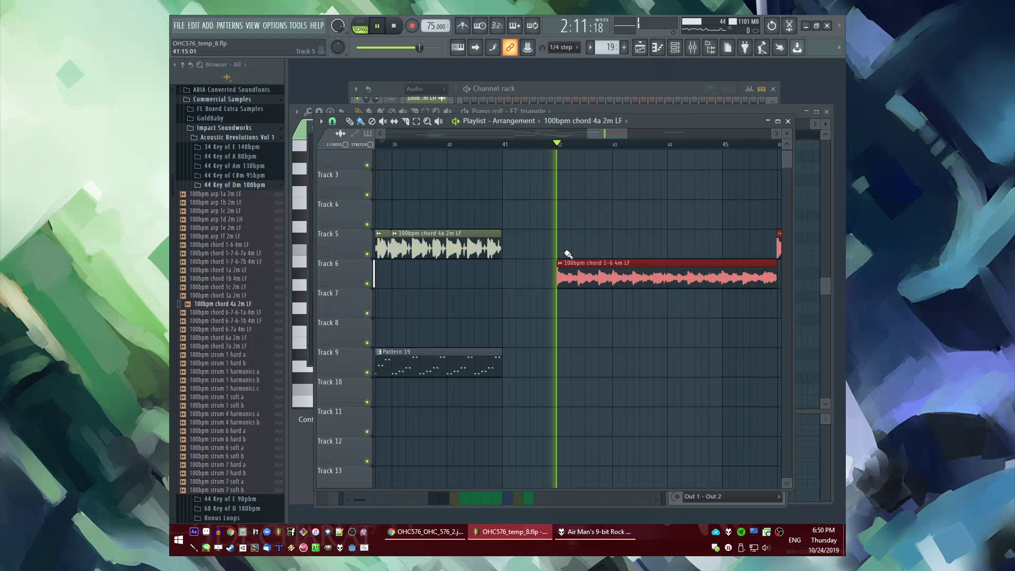
pyautogui.moveTo(571, 276); pyautogui.dragTo(516, 276)
# Extend the Pattern 8 clips on Track 8 from bar 37 up to bar 49 by duplicating them
pyautogui.scroll(-5, 663, 291)
pyautogui.click(572, 144)
pyautogui.scroll(4, 616, 268)
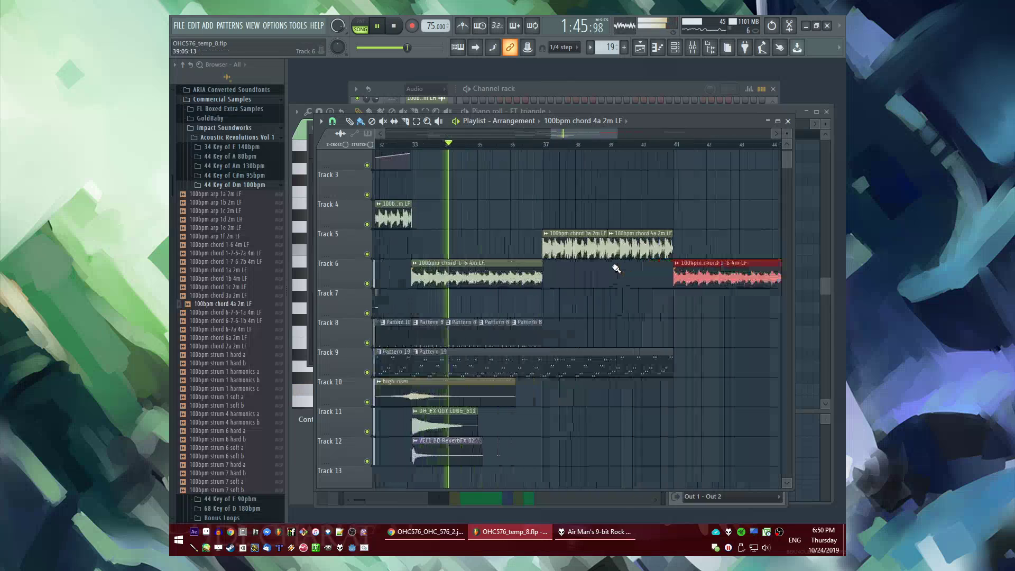
pyautogui.click(616, 269)
pyautogui.moveTo(553, 339); pyautogui.dragTo(684, 328)
pyautogui.rightClick(685, 328)
pyautogui.scroll(-4, 629, 329)
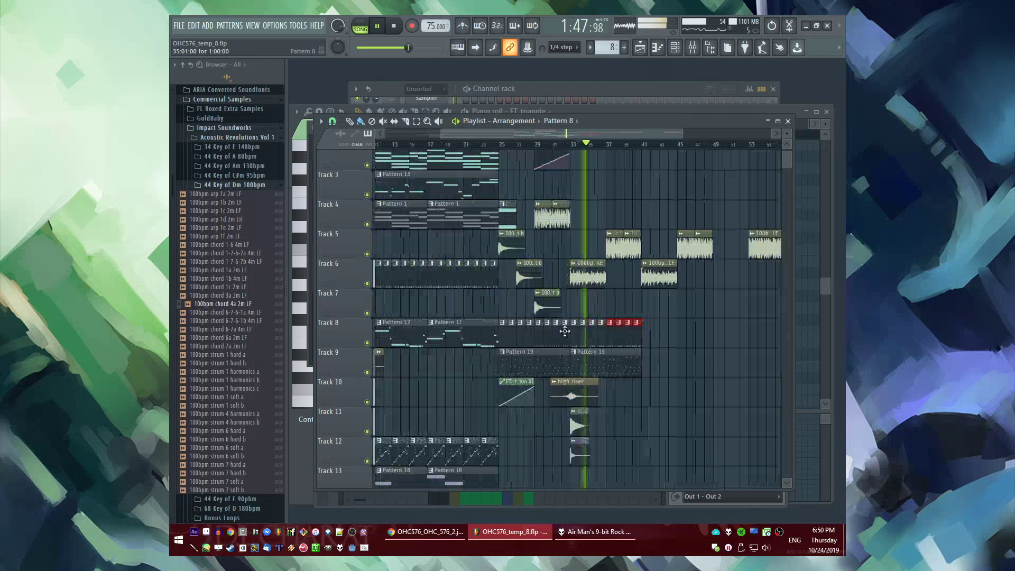
pyautogui.scroll(4, 667, 359)
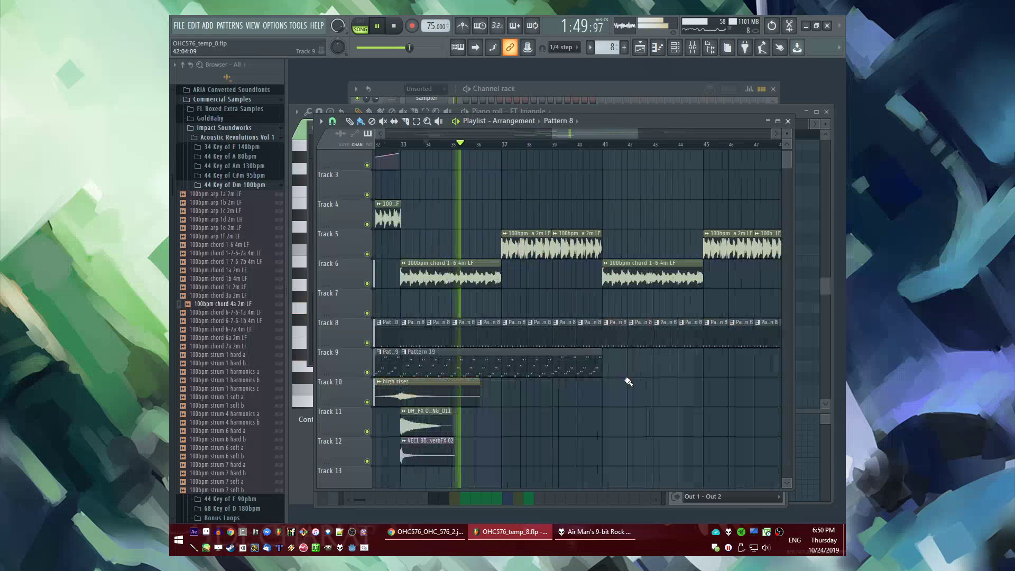
# Place another Pattern 19 clip on Track 9 at bar 41
pyautogui.click(609, 372)
pyautogui.scroll(-4, 561, 328)
pyautogui.scroll(-2, 471, 294)
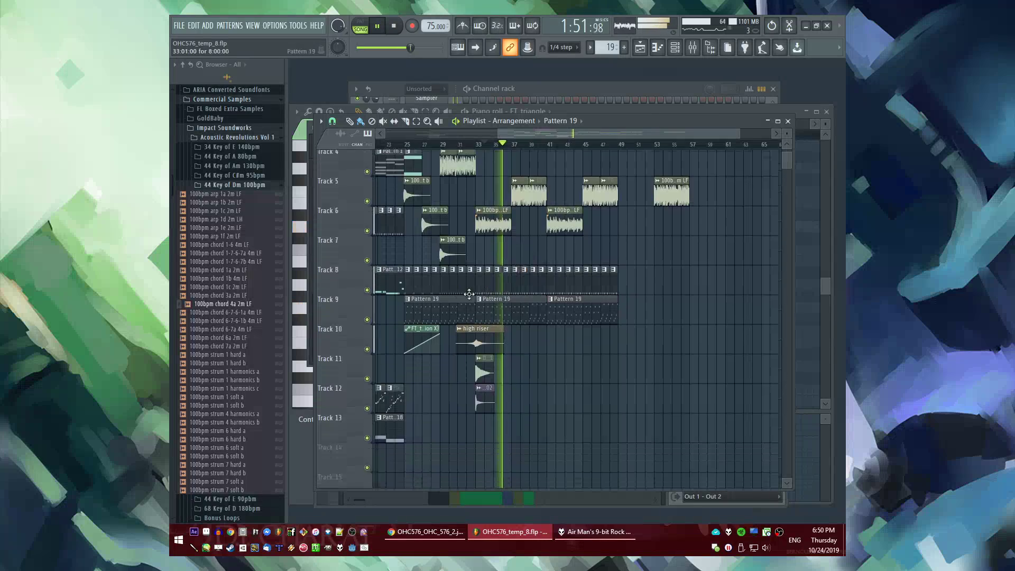
pyautogui.scroll(5, 470, 294)
pyautogui.scroll(2, 542, 306)
pyautogui.scroll(-4, 508, 312)
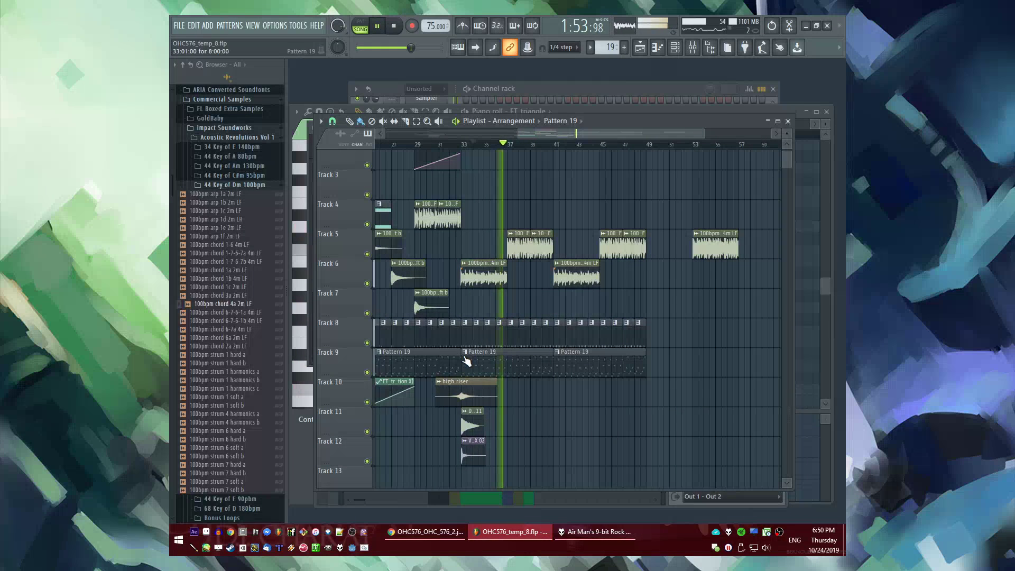
# Make the Pattern 19 clip at bar 33 on Track 9 a unique pattern
pyautogui.click(465, 354)
pyautogui.click(488, 421)
pyautogui.scroll(4, 490, 375)
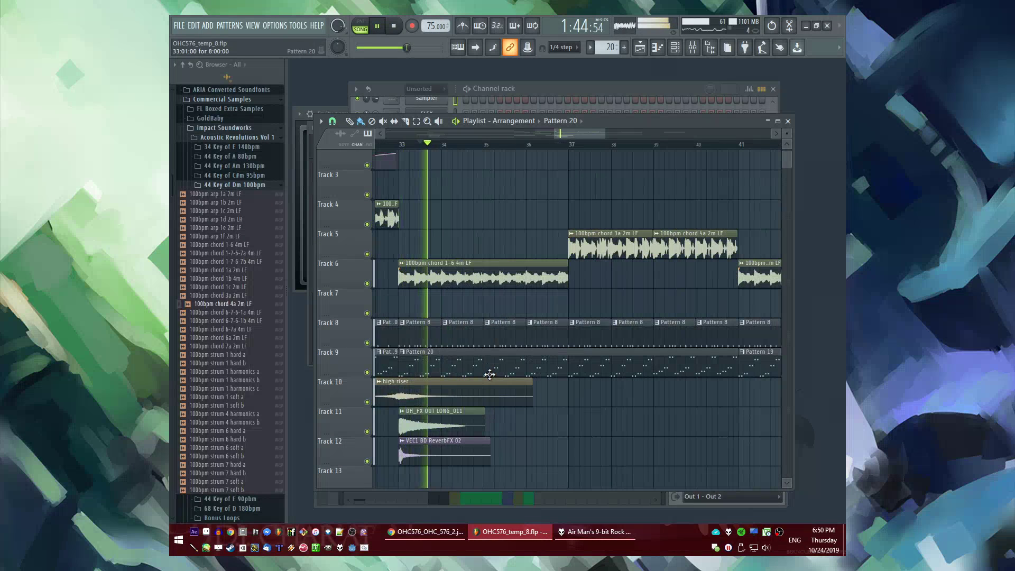
# Lower the G4 arpeggio notes in bars 3–4 of the FT_triangle Pattern 20 to F4
pyautogui.doubleClick(490, 368)
pyautogui.click(408, 135)
pyautogui.scroll(4, 425, 284)
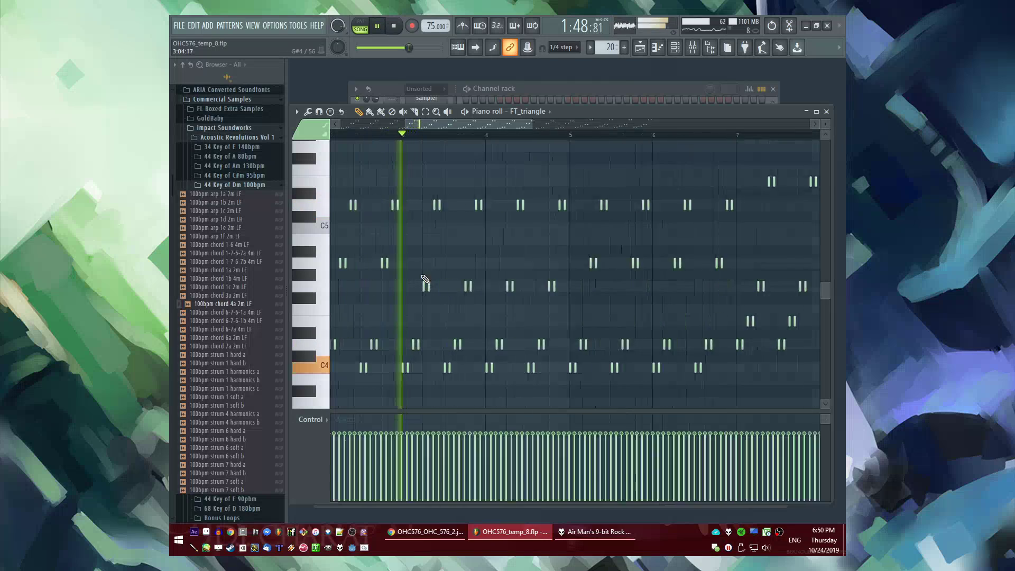
pyautogui.moveTo(417, 271); pyautogui.dragTo(668, 306)
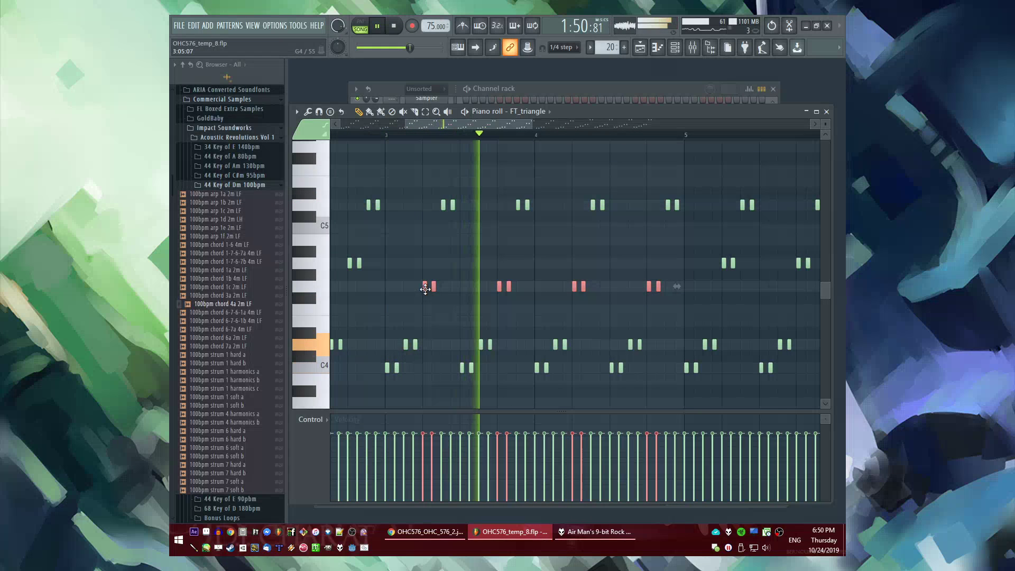
pyautogui.moveTo(425, 289); pyautogui.dragTo(425, 311)
pyautogui.keyDown('ctrl'); pyautogui.click(397, 228); pyautogui.keyUp('ctrl')
# Play through bars 5–8 of the FT_triangle arpeggio and check its notes against the guitar chords
pyautogui.scroll(-1, 397, 228)
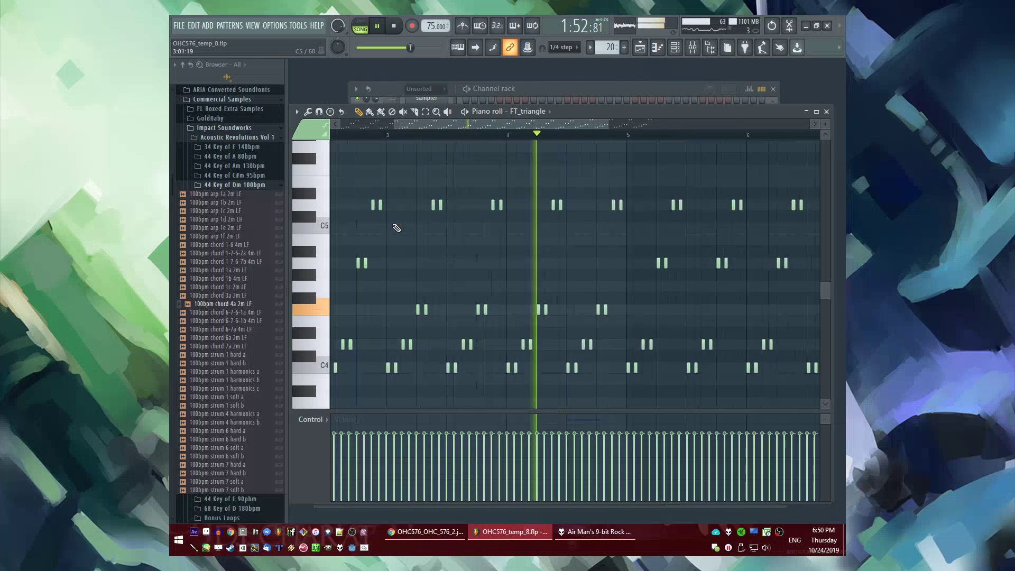
pyautogui.scroll(-3, 397, 228)
pyautogui.scroll(4, 462, 237)
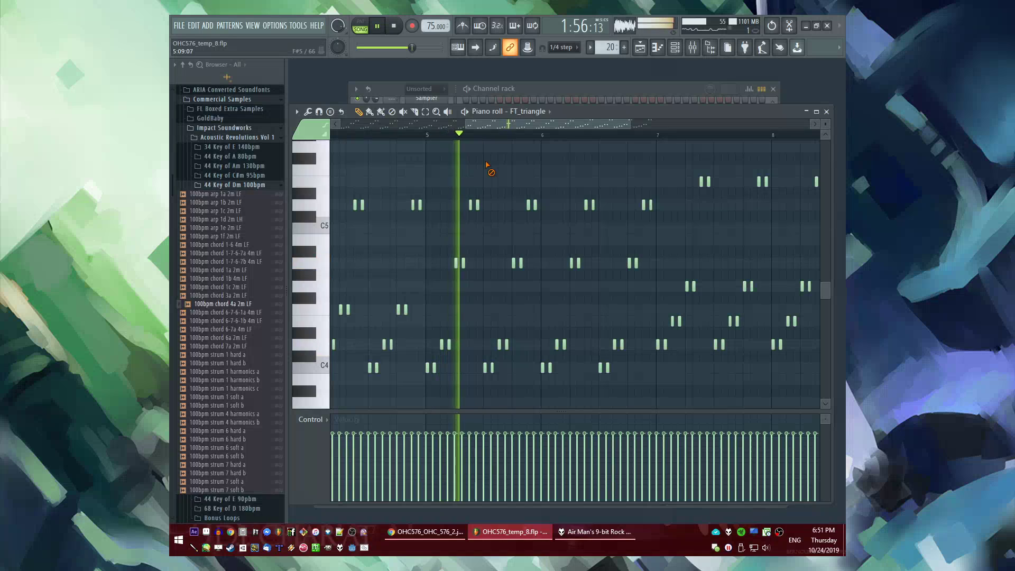
pyautogui.scroll(3, 698, 179)
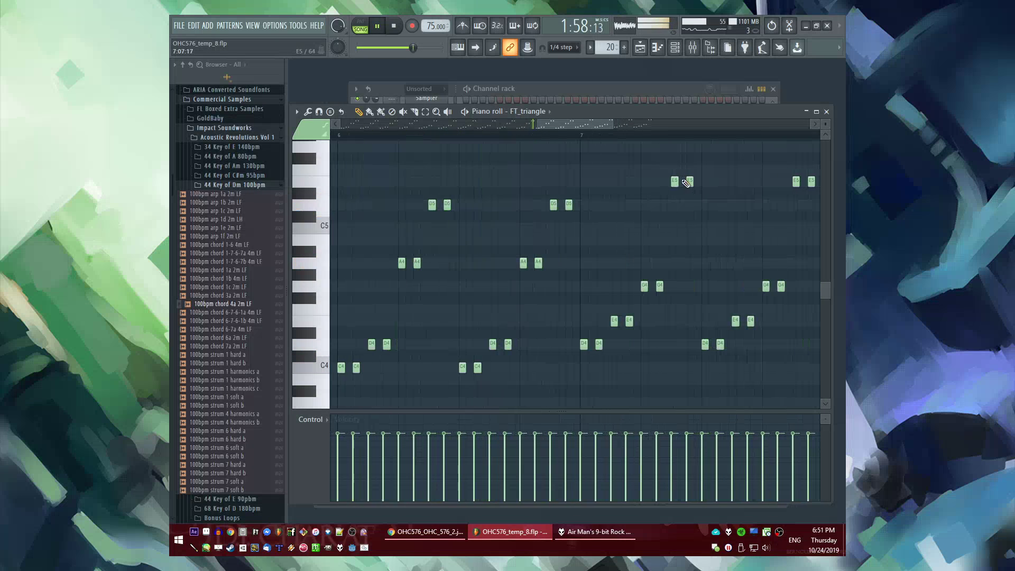
pyautogui.click(569, 134)
pyautogui.moveTo(569, 125); pyautogui.dragTo(608, 125)
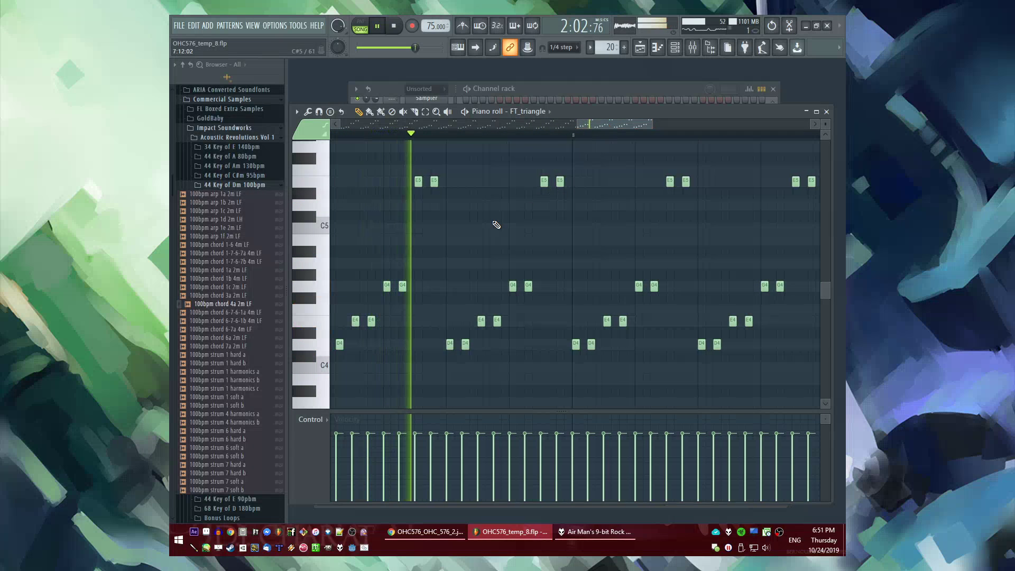
pyautogui.scroll(2, 487, 232)
pyautogui.scroll(-3, 487, 228)
pyautogui.scroll(-3, 472, 238)
pyautogui.scroll(2, 420, 301)
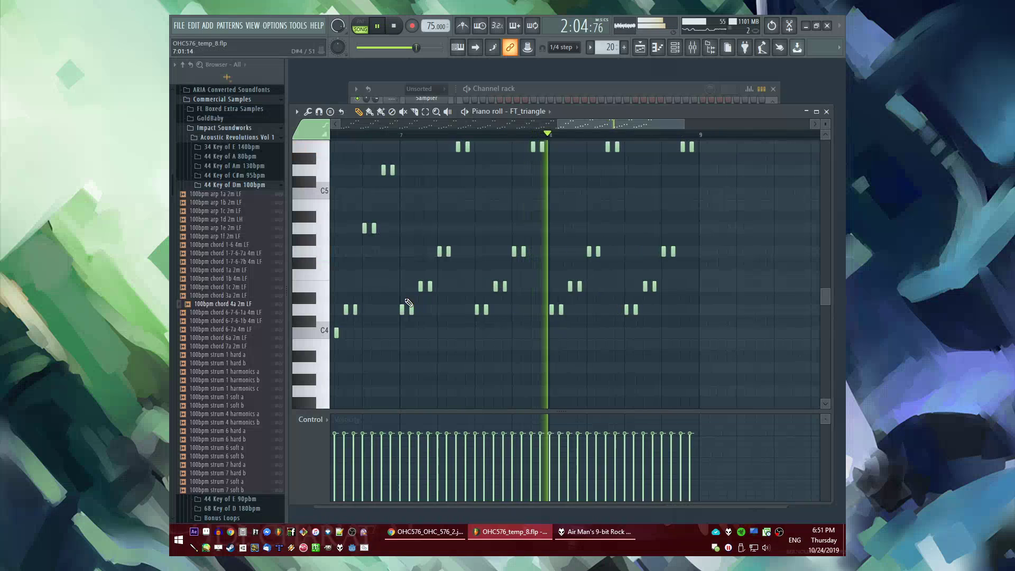
pyautogui.press('space')
pyautogui.scroll(3, 423, 288)
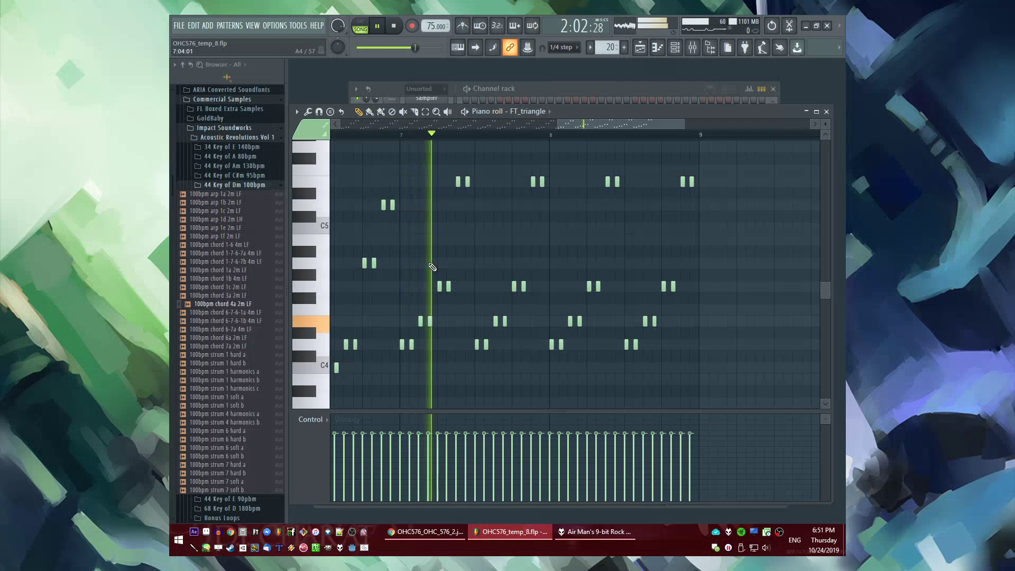
# Retune the FT_triangle arpeggio in bars 7–8, lowering its E5 notes to D5
pyautogui.scroll(2, 475, 261)
pyautogui.moveTo(394, 278); pyautogui.dragTo(846, 258)
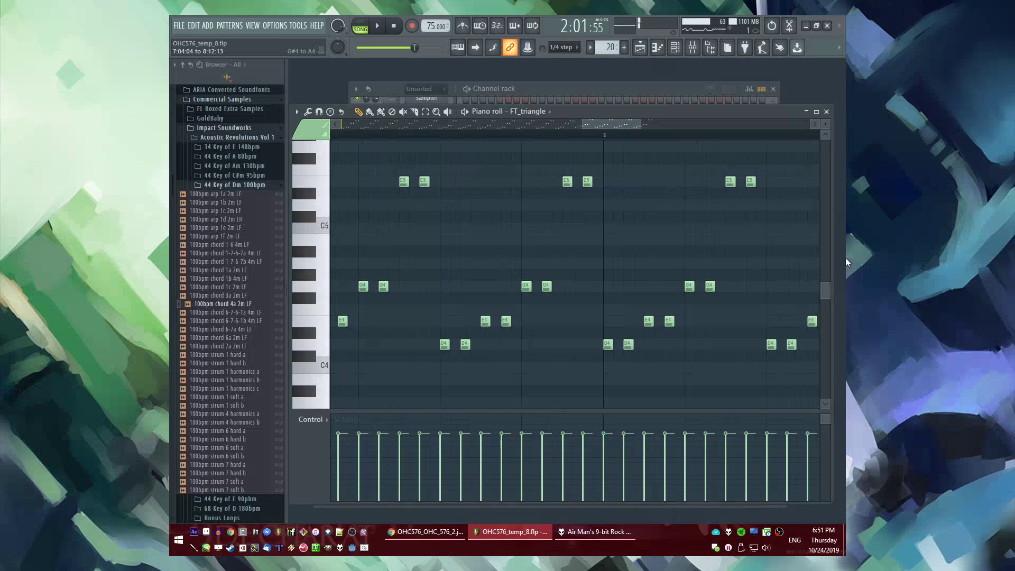
pyautogui.scroll(-2, 779, 255)
pyautogui.moveTo(558, 258); pyautogui.dragTo(845, 294)
pyautogui.scroll(2, 544, 290)
pyautogui.press('space')
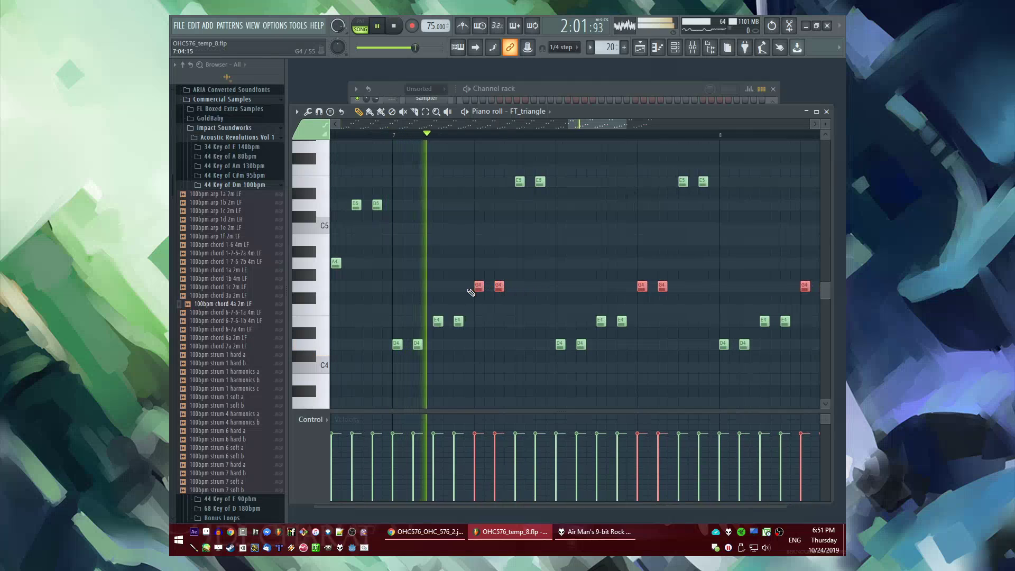
pyautogui.scroll(-3, 464, 153)
pyautogui.moveTo(465, 143); pyautogui.dragTo(740, 188)
pyautogui.scroll(2, 540, 185)
pyautogui.moveTo(439, 182); pyautogui.dragTo(442, 205)
pyautogui.moveTo(382, 251); pyautogui.dragTo(817, 276)
# Nudge the chord 3a and 4a clips at bar 37 on Track 5 slightly earlier in the playlist
pyautogui.press('F5')
pyautogui.scroll(-2, 608, 314)
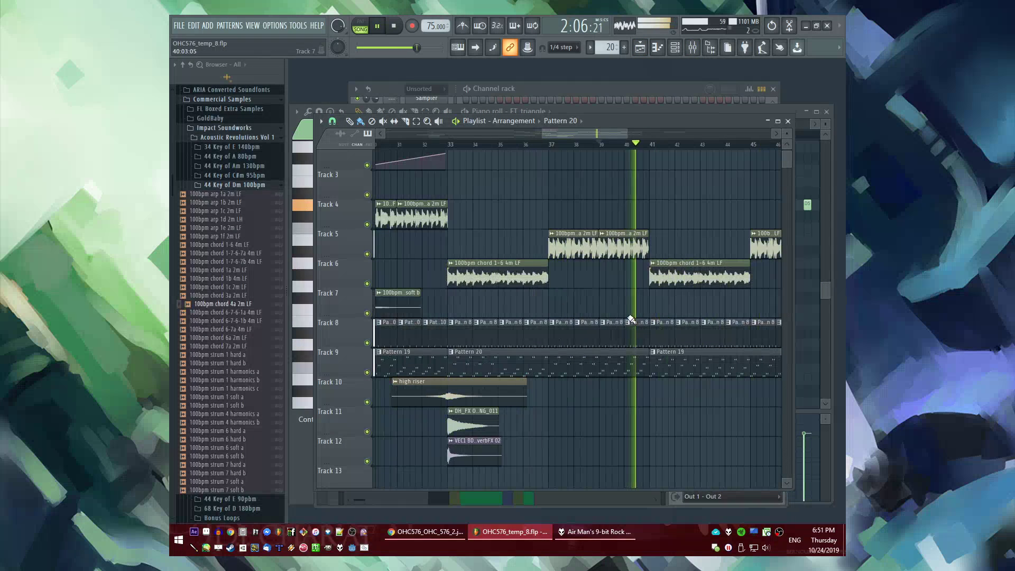
pyautogui.scroll(-2, 450, 158)
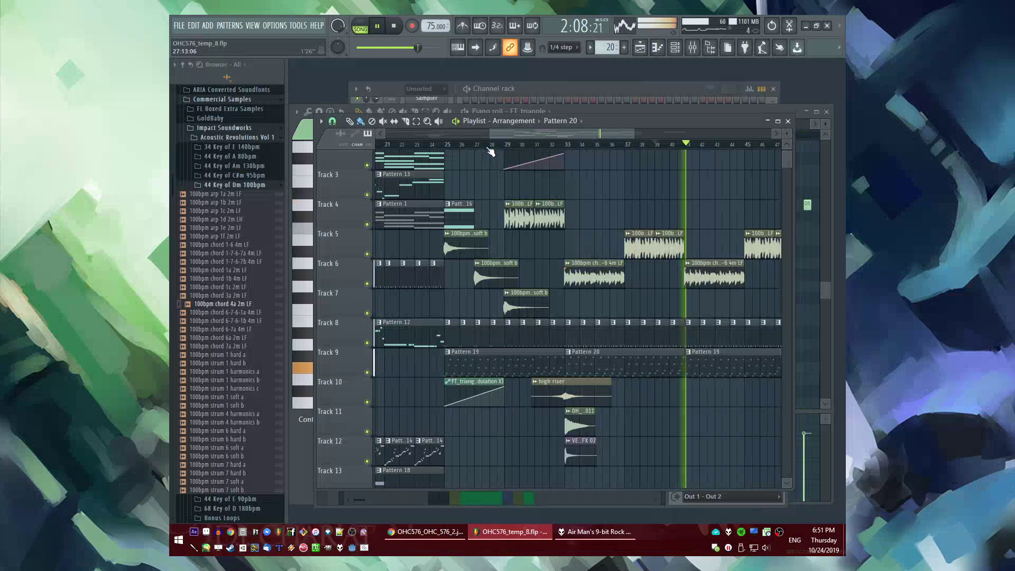
pyautogui.scroll(5, 639, 214)
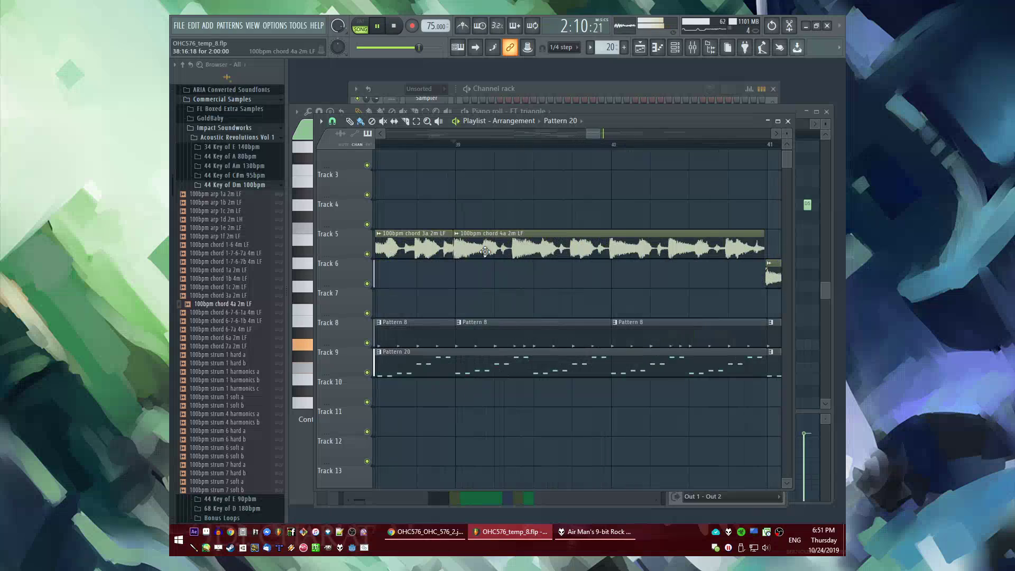
pyautogui.scroll(2, 596, 240)
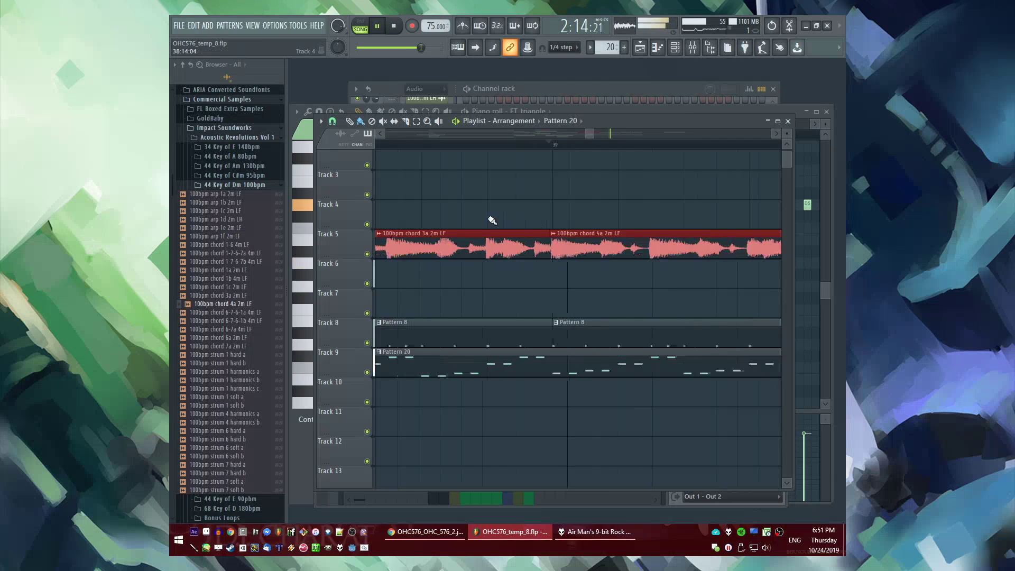
pyautogui.scroll(-2, 555, 201)
# Replace the chord 3a and 4a clips at bar 45 on Track 5 with a copy of the nudged pair and save the project
pyautogui.scroll(-6, 435, 181)
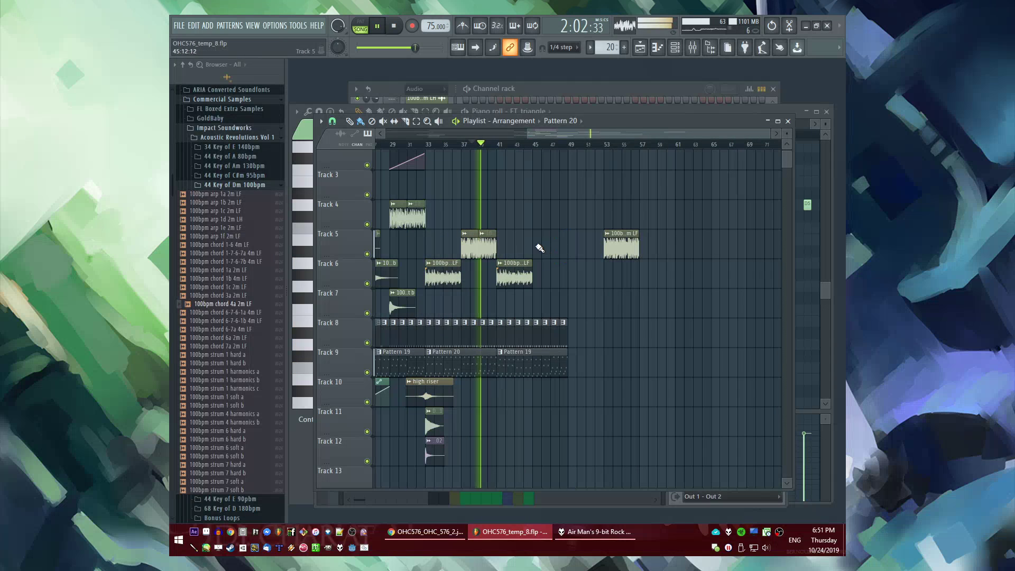
pyautogui.scroll(5, 584, 238)
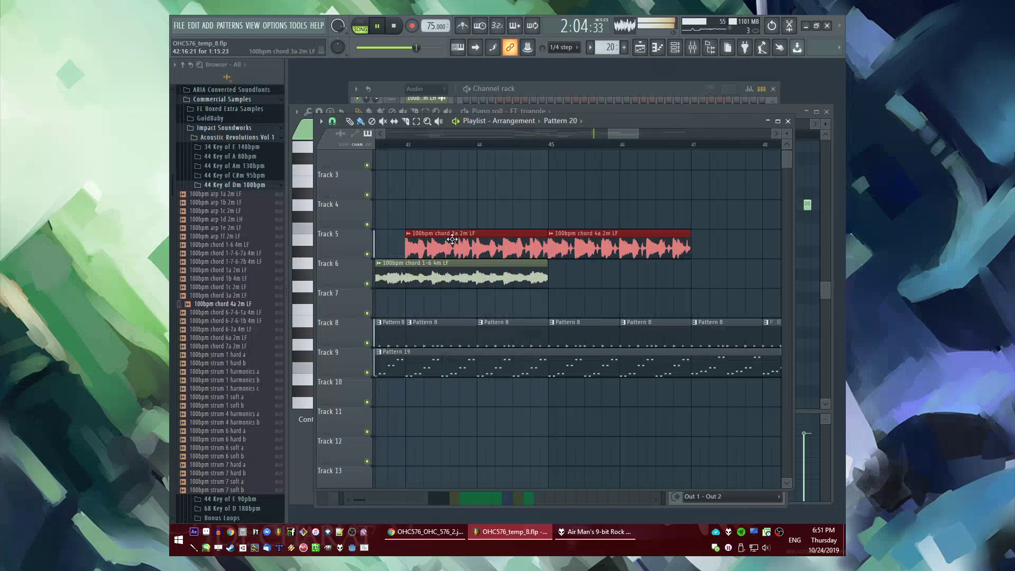
pyautogui.moveTo(452, 240); pyautogui.dragTo(602, 237)
pyautogui.scroll(-4, 591, 227)
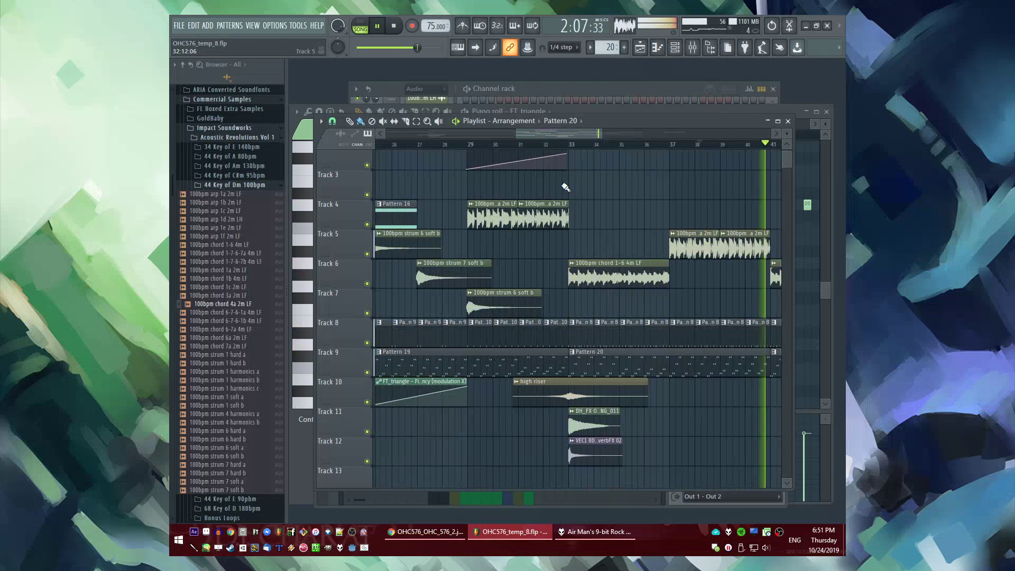
pyautogui.click(554, 145)
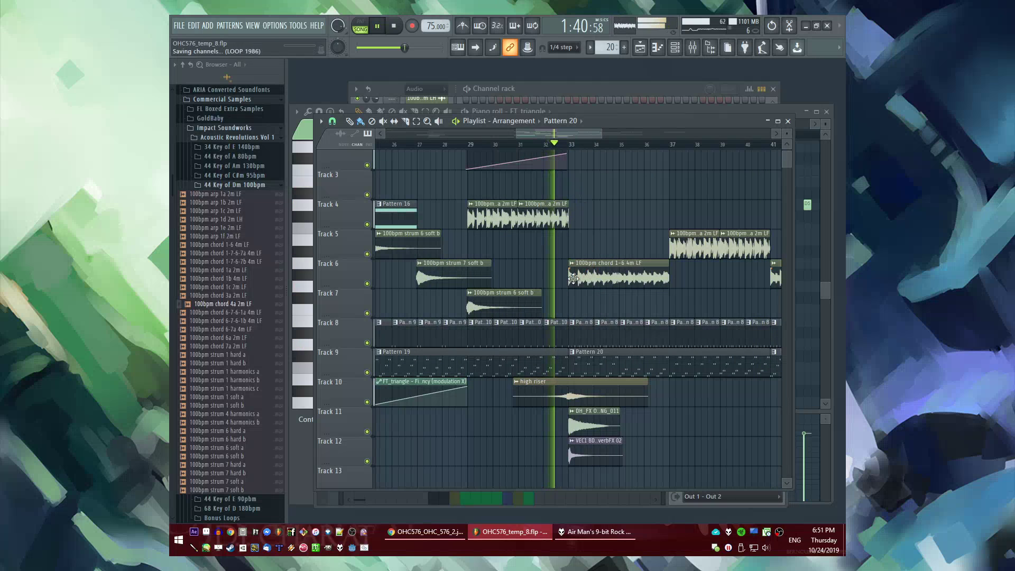
# Place a Pattern 18 clip on Track 13 at bar 33 and make it a unique pattern
pyautogui.scroll(-4, 573, 279)
pyautogui.scroll(-4, 534, 317)
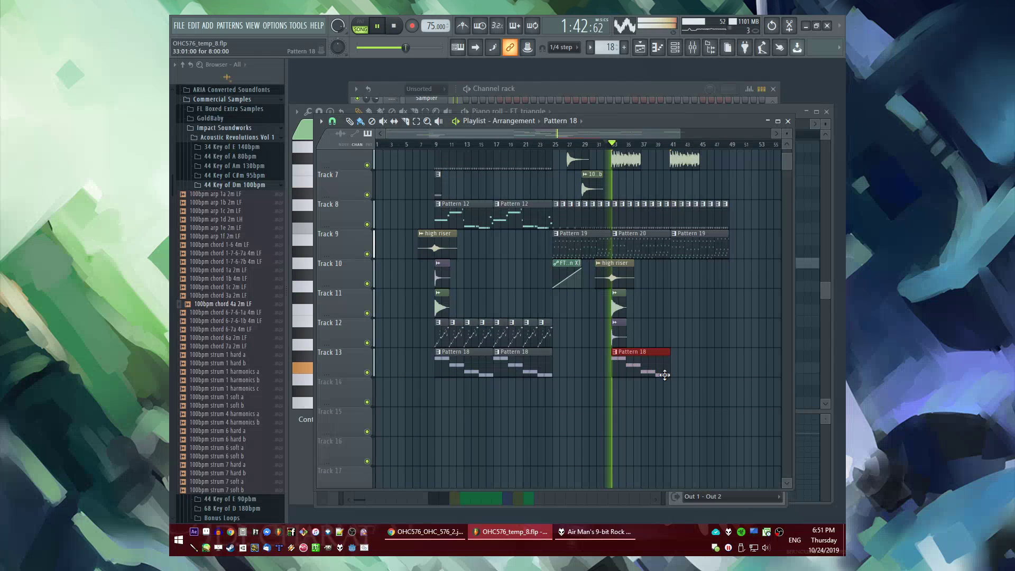
pyautogui.scroll(4, 506, 360)
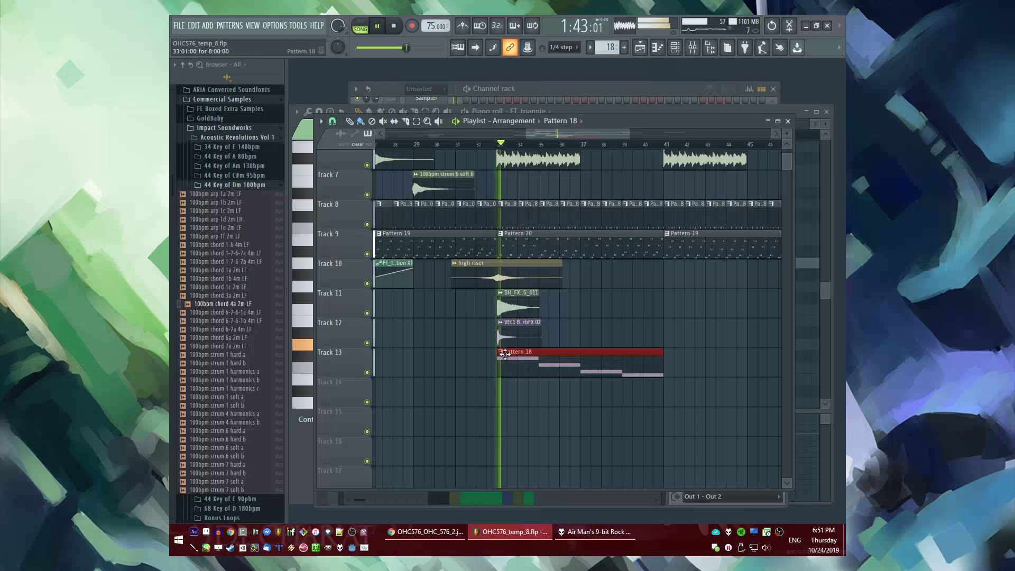
pyautogui.click(501, 353)
pyautogui.click(522, 421)
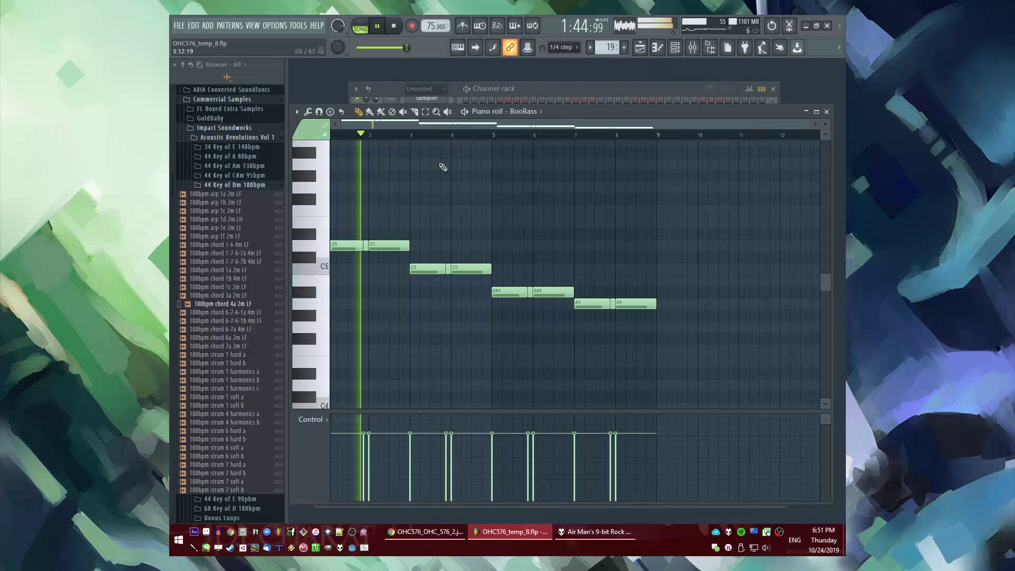
# Raise the BooBass notes in bars 3–4 of the new pattern from C5 to F5
pyautogui.click(413, 136)
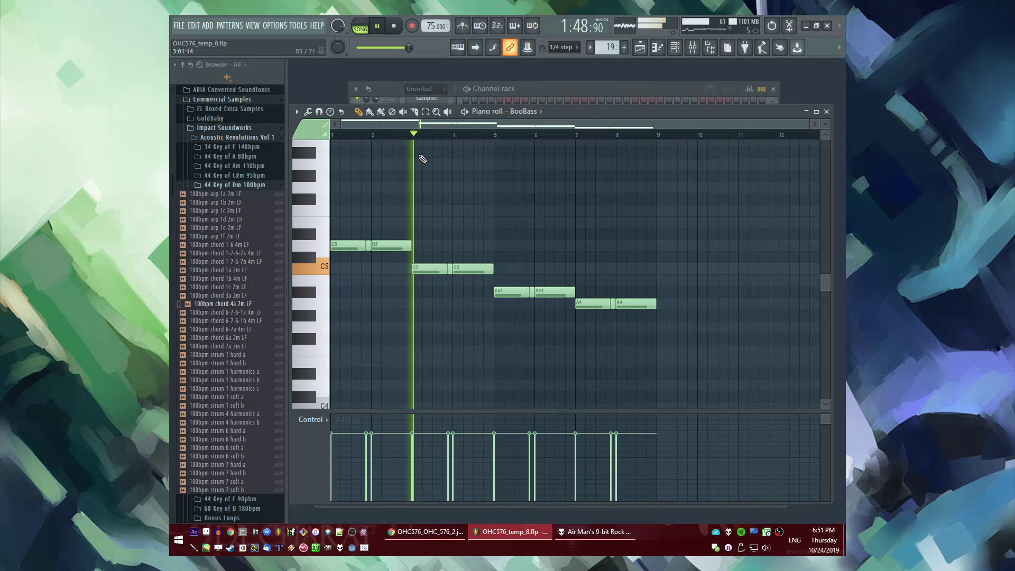
pyautogui.scroll(4, 426, 201)
pyautogui.moveTo(419, 252); pyautogui.dragTo(536, 245)
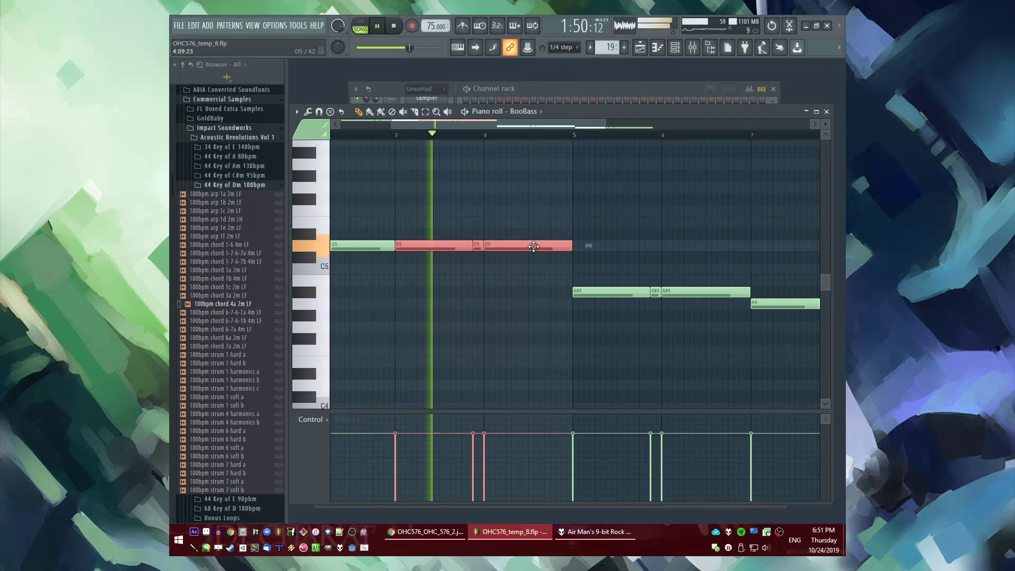
pyautogui.scroll(3, 395, 246)
pyautogui.press('space')
pyautogui.moveTo(408, 247); pyautogui.dragTo(412, 164)
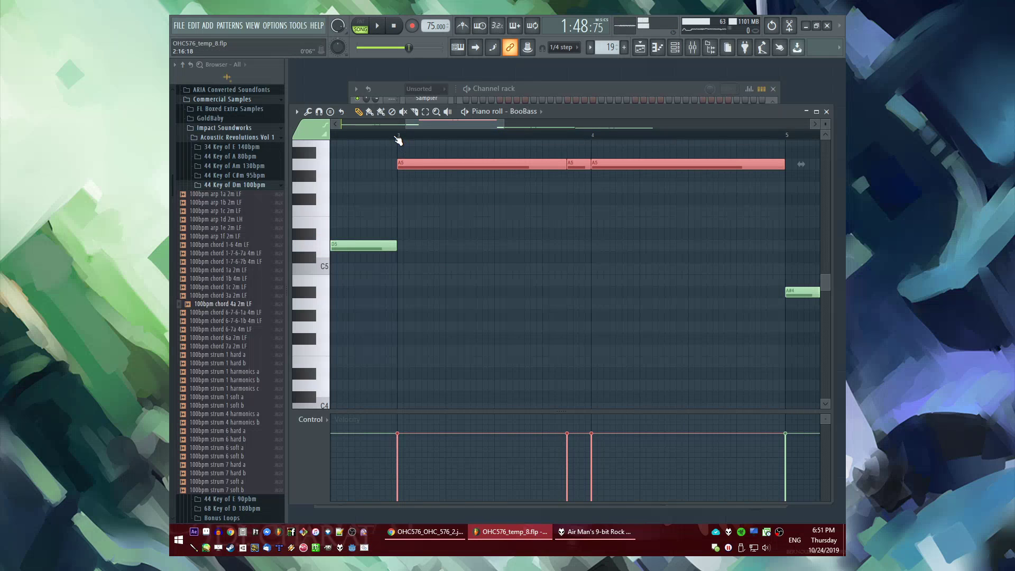
pyautogui.press('space')
pyautogui.scroll(3, 461, 222)
pyautogui.moveTo(421, 278); pyautogui.dragTo(421, 324)
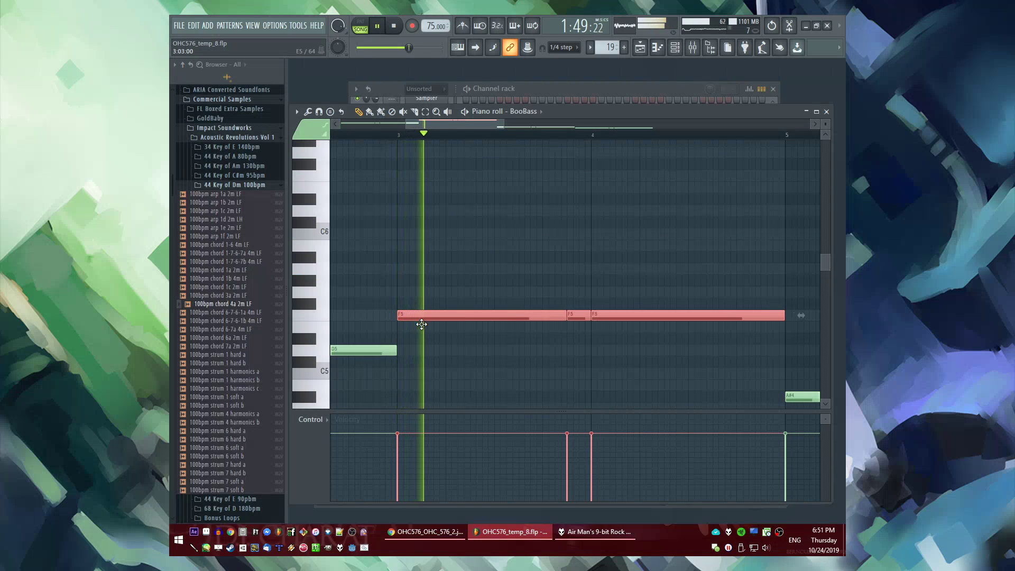
pyautogui.scroll(-3, 411, 236)
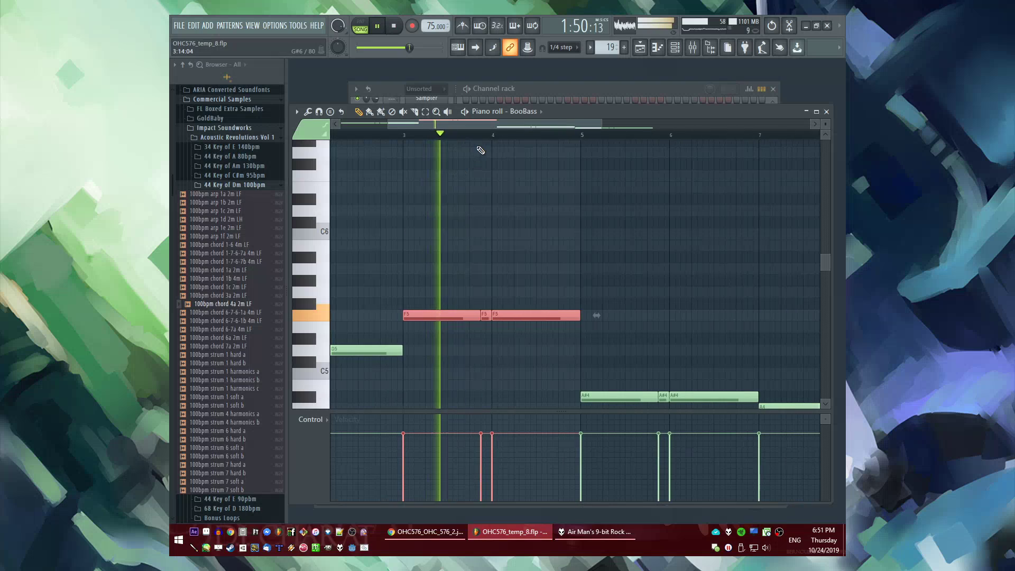
# Raise the BooBass notes in bars 5–8 together so they sit on G5 and F#5
pyautogui.click(488, 136)
pyautogui.press('l')
pyautogui.press('l')
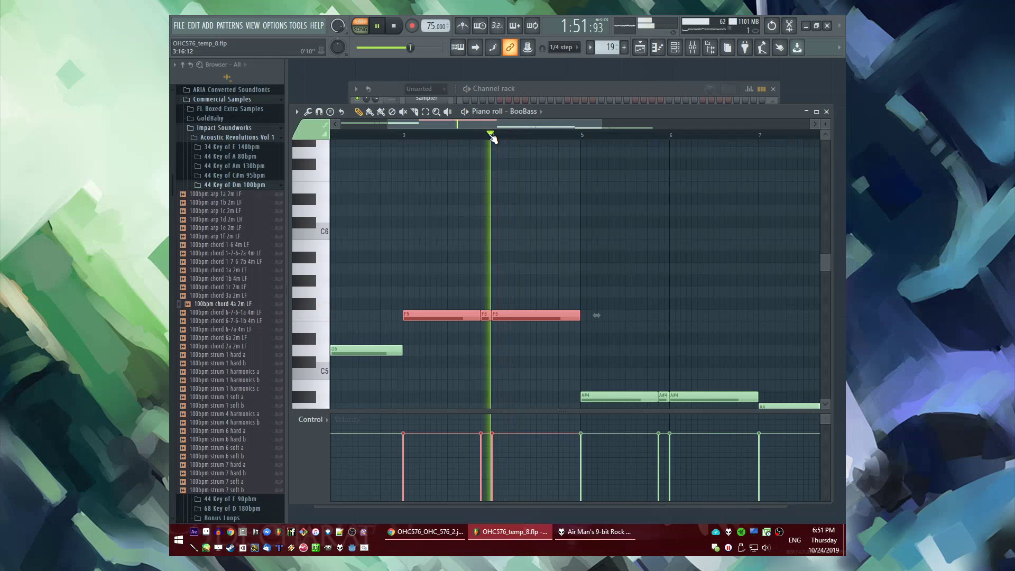
pyautogui.scroll(-2, 535, 269)
pyautogui.scroll(-3, 547, 296)
pyautogui.scroll(3, 594, 360)
pyautogui.moveTo(399, 341); pyautogui.dragTo(687, 404)
pyautogui.scroll(2, 449, 358)
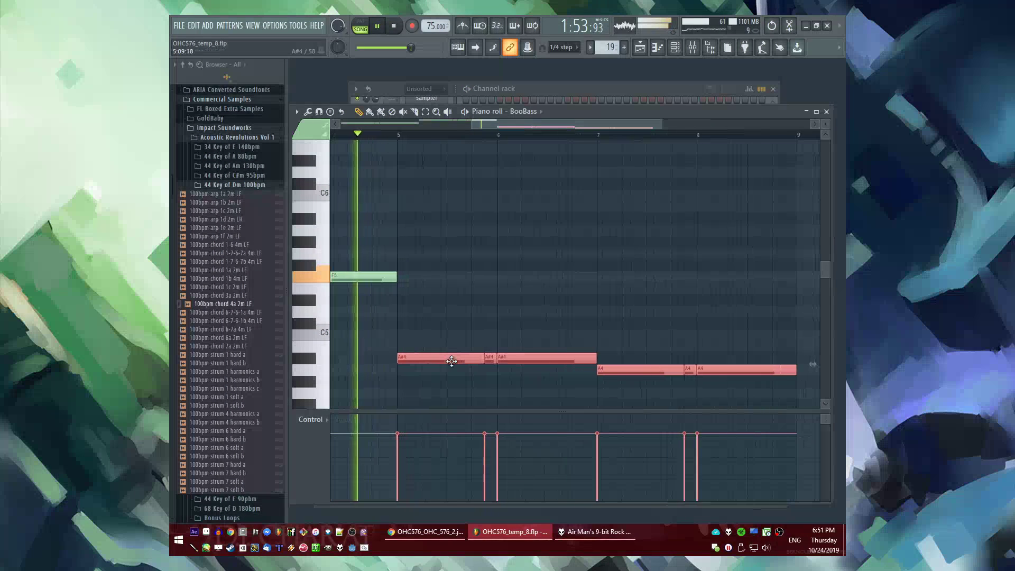
pyautogui.moveTo(449, 358); pyautogui.dragTo(454, 246)
pyautogui.click(450, 192)
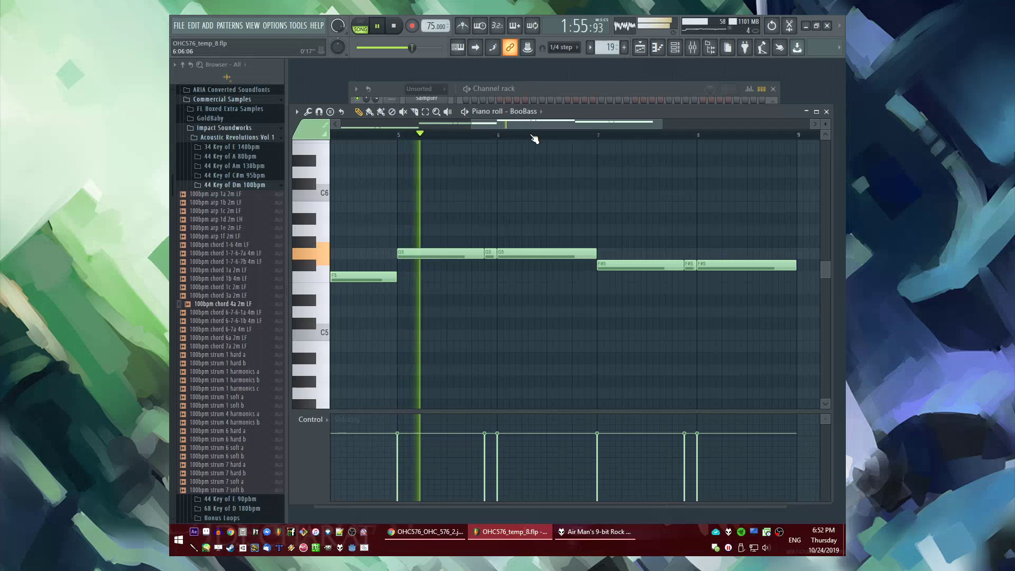
# Play the BooBass line in bars 7–8 and raise its notes there to A5
pyautogui.moveTo(509, 124); pyautogui.dragTo(545, 128)
pyautogui.press('l')
pyautogui.click(502, 136)
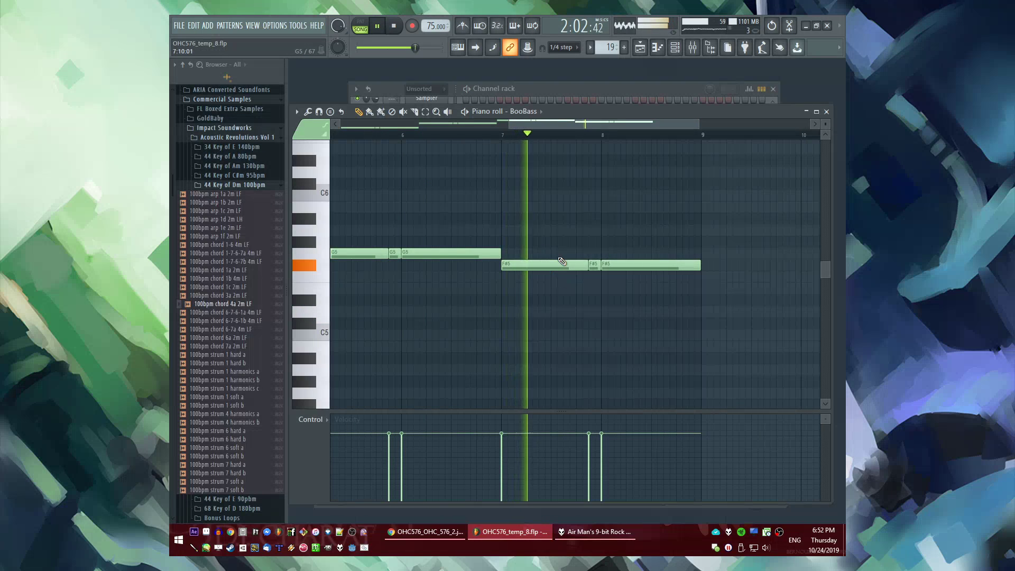
pyautogui.moveTo(552, 248); pyautogui.dragTo(696, 316)
pyautogui.moveTo(534, 268); pyautogui.dragTo(530, 228)
# Place a Pattern 12 clip on Track 14 at bar 33 and play the song from bar 32
pyautogui.press('F5')
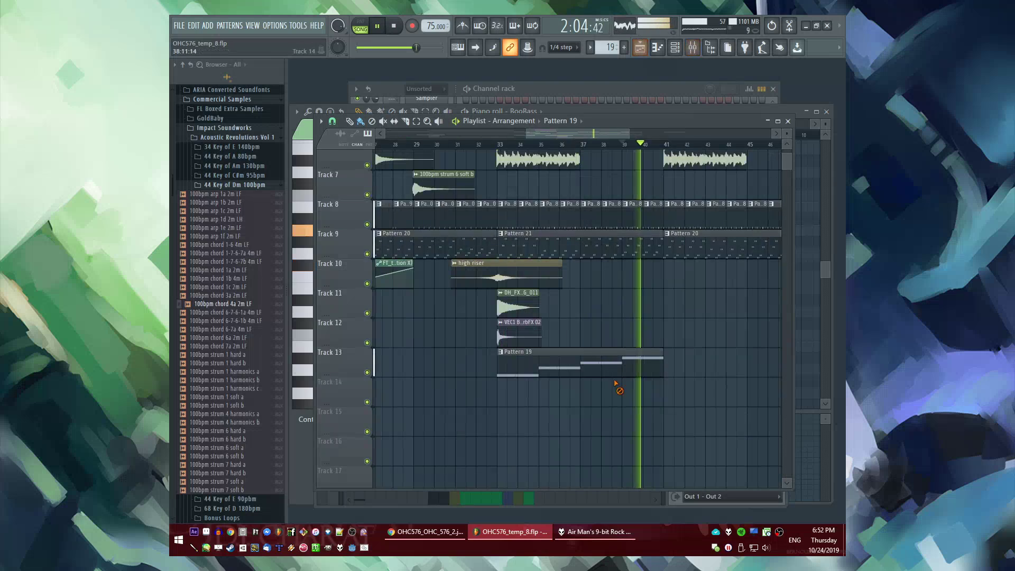
pyautogui.scroll(-4, 566, 359)
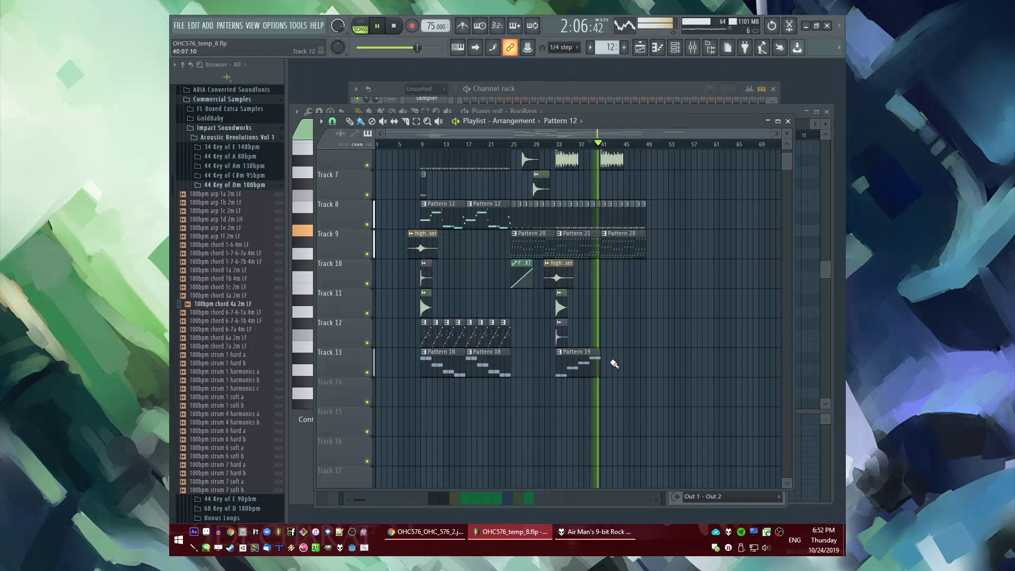
pyautogui.scroll(4, 614, 363)
pyautogui.click(550, 145)
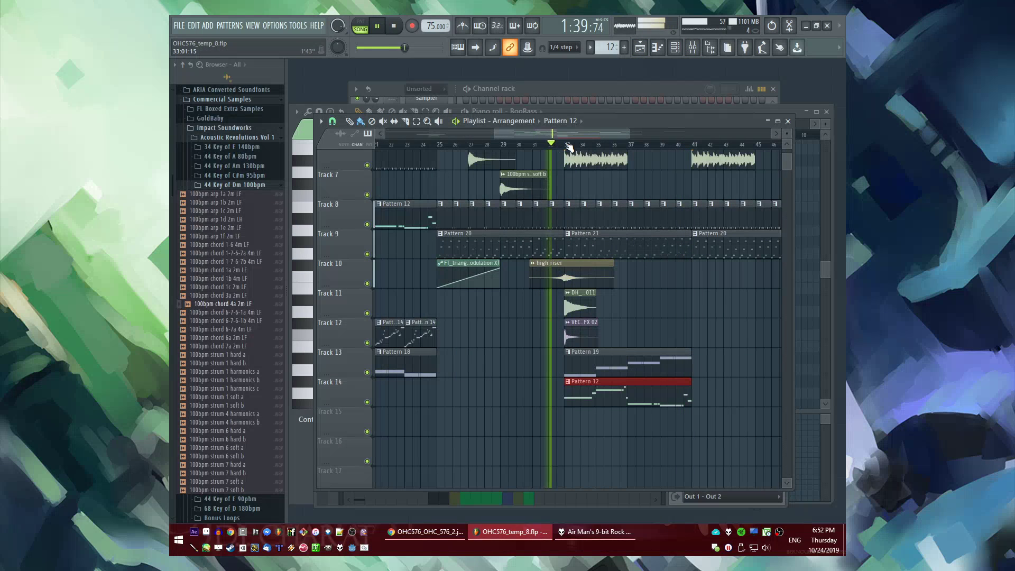
# Make the Pattern 12 clip on Track 14 a unique pattern and open its FT_triangle_novibrato notes
pyautogui.scroll(2, 606, 370)
pyautogui.rightClick(545, 382)
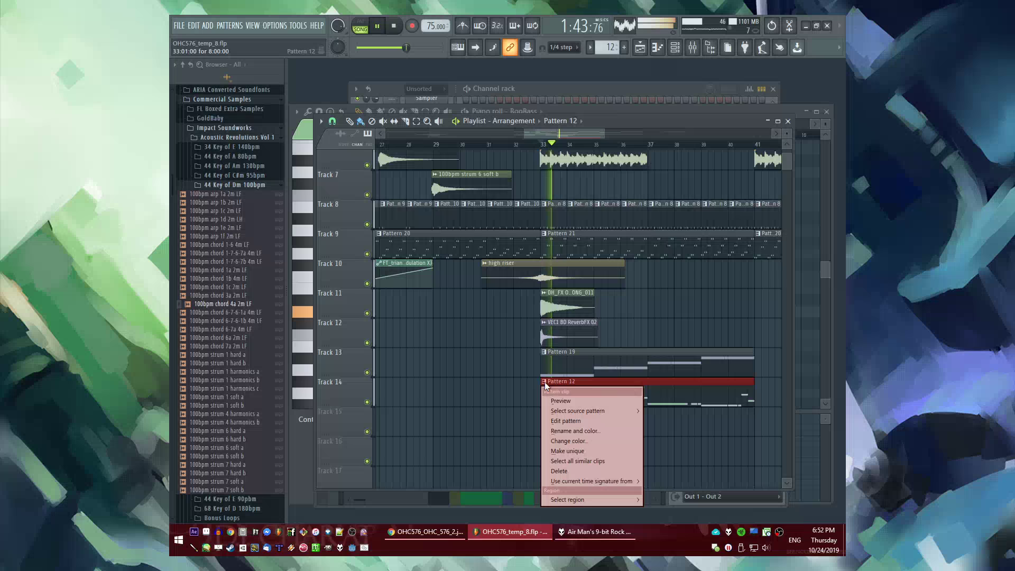
pyautogui.click(560, 461)
pyautogui.doubleClick(587, 396)
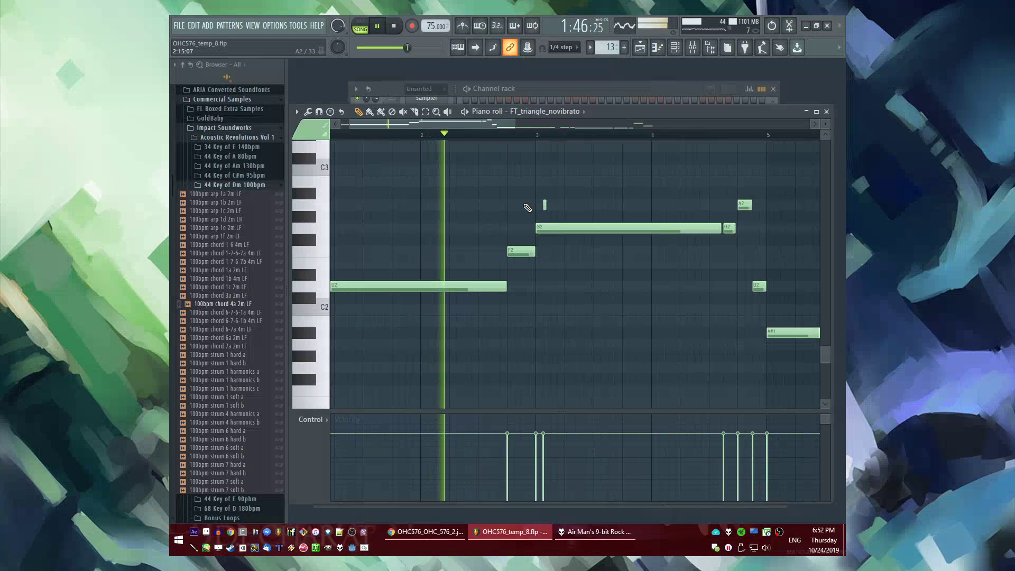
# Extend the opening D2 note to bar 3 and delete the short F2 note just before bar 3
pyautogui.scroll(-2, 527, 208)
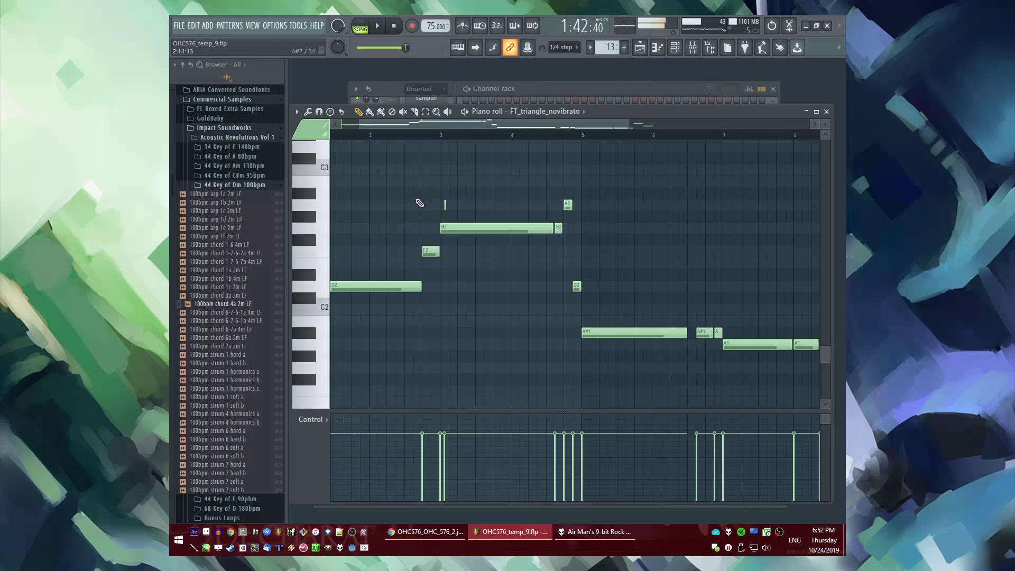
pyautogui.scroll(2, 439, 218)
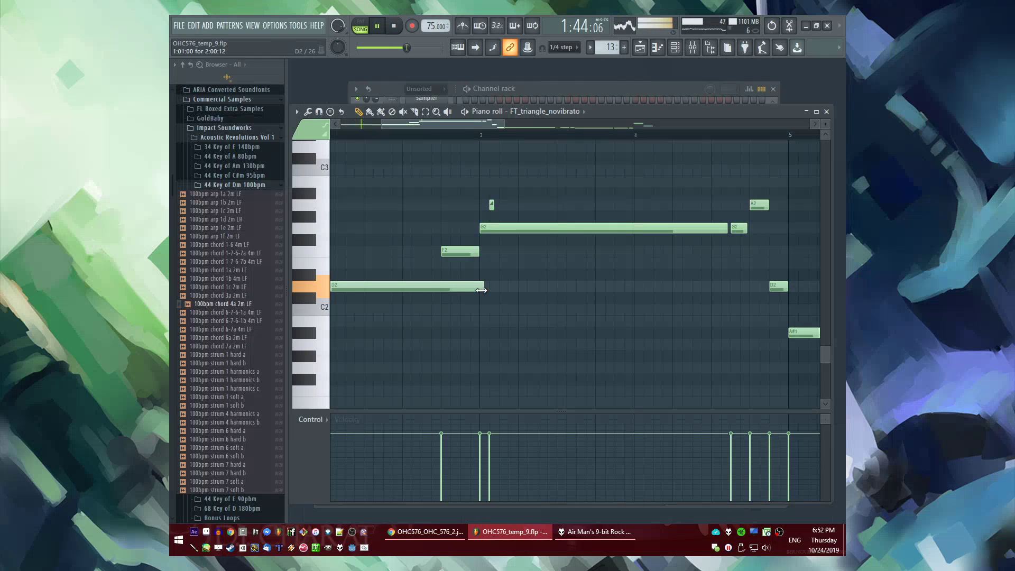
pyautogui.press('F5')
pyautogui.scroll(-3, 578, 378)
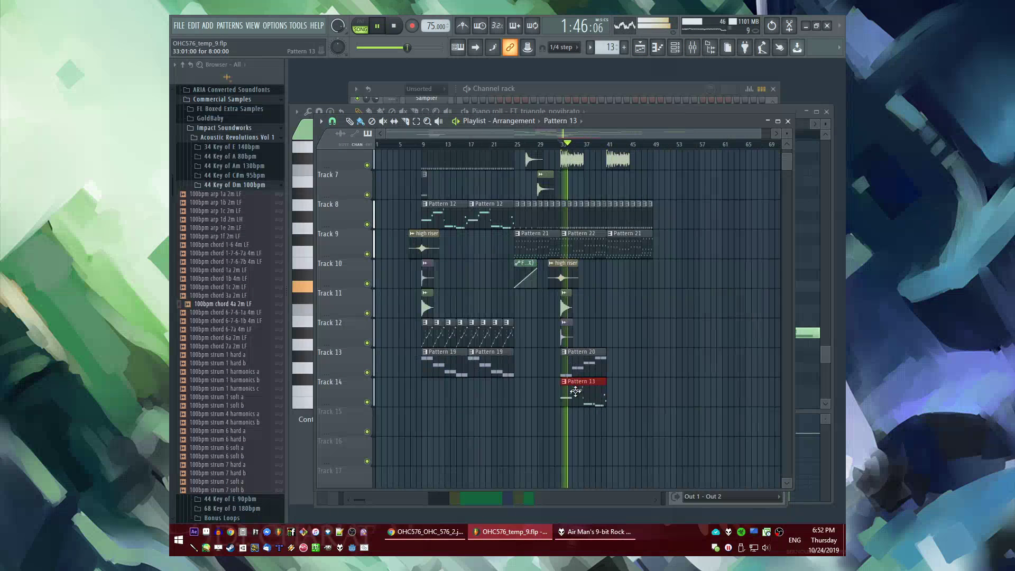
pyautogui.scroll(2, 579, 396)
pyautogui.doubleClick(581, 399)
pyautogui.scroll(-3, 664, 270)
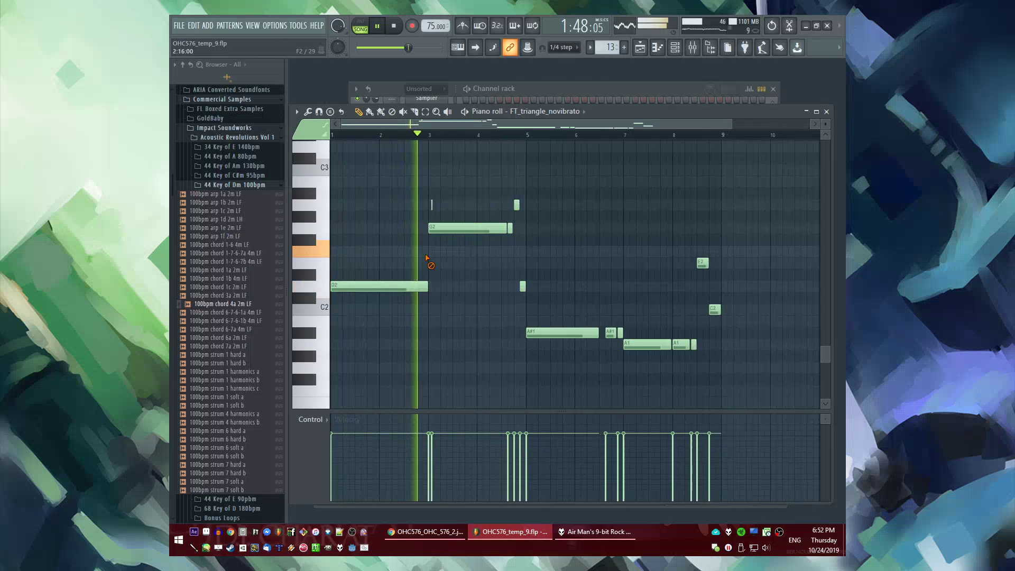
# Lower the long note at bar 3 to F2 and delete the very short note above its start
pyautogui.scroll(3, 438, 233)
pyautogui.keyDown('ctrl'); pyautogui.moveTo(423, 197); pyautogui.dragTo(413, 248); pyautogui.keyUp('ctrl')
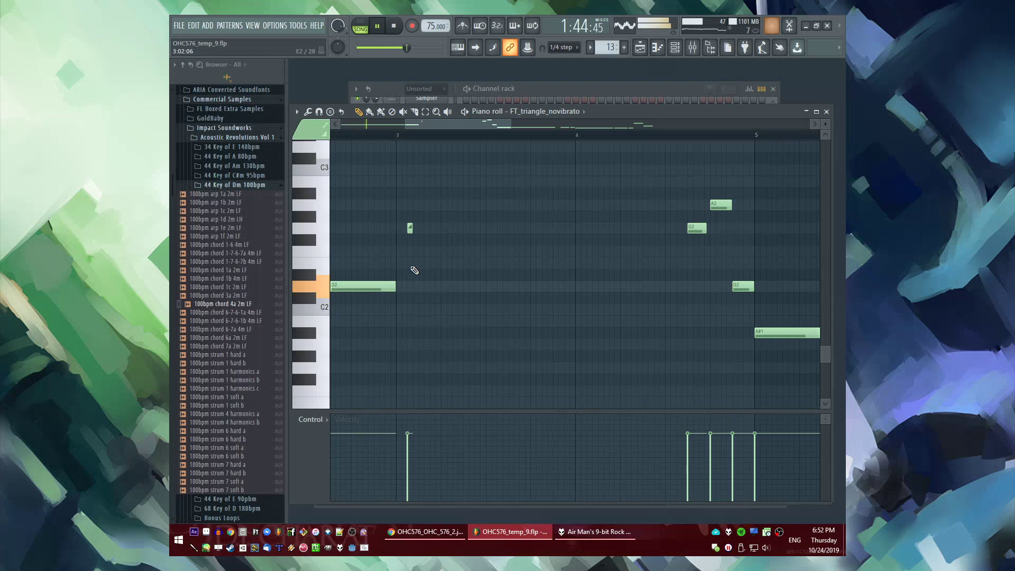
pyautogui.hotkey('ctrl', 'z')
pyautogui.rightClick(704, 228)
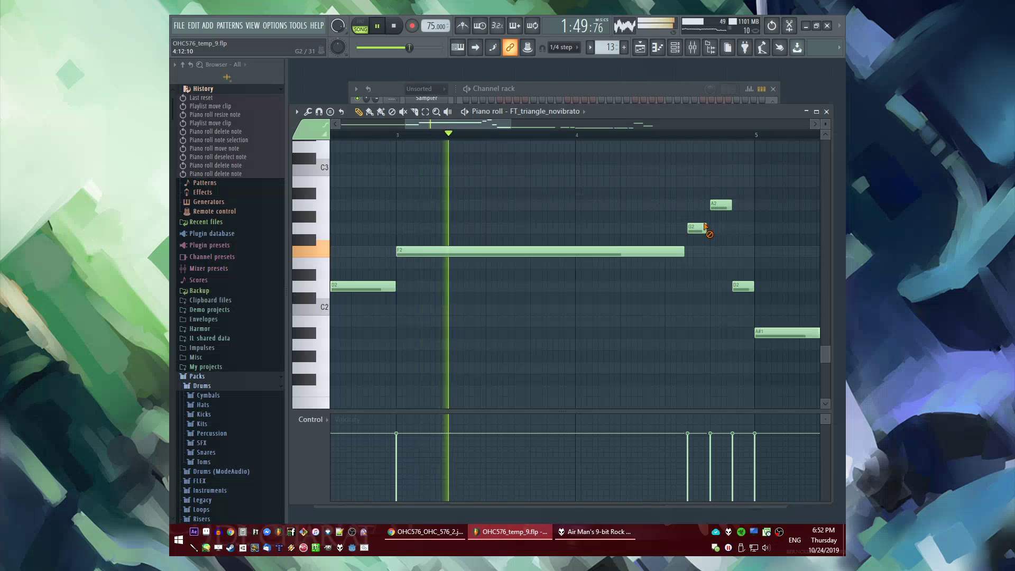
pyautogui.hotkey('ctrl', 'z')
pyautogui.click(674, 136)
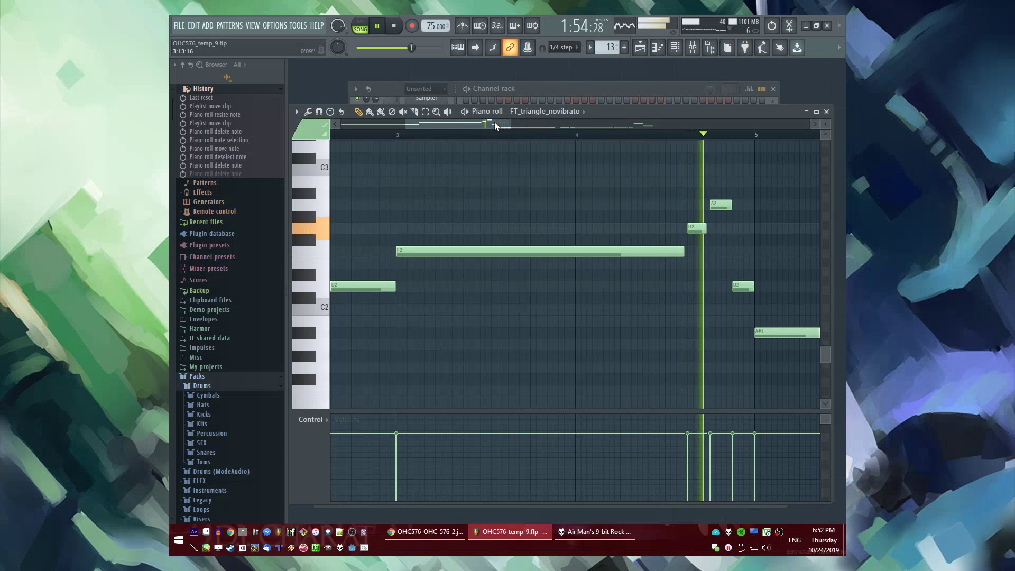
# Raise the long A#1 note at bar 5 to G2 and play the line from bar 5
pyautogui.moveTo(497, 124); pyautogui.dragTo(556, 132)
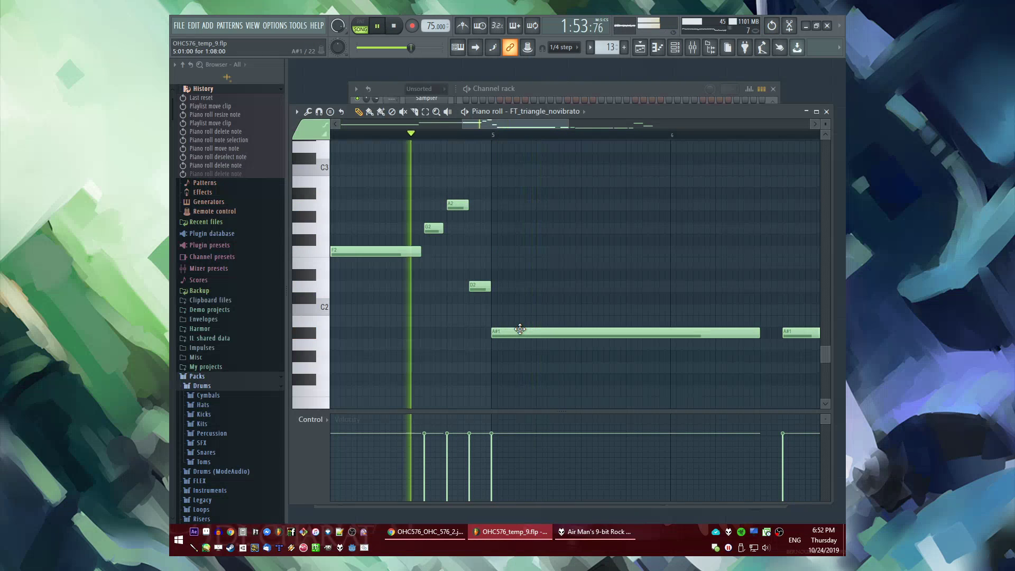
pyautogui.moveTo(520, 330); pyautogui.dragTo(514, 277)
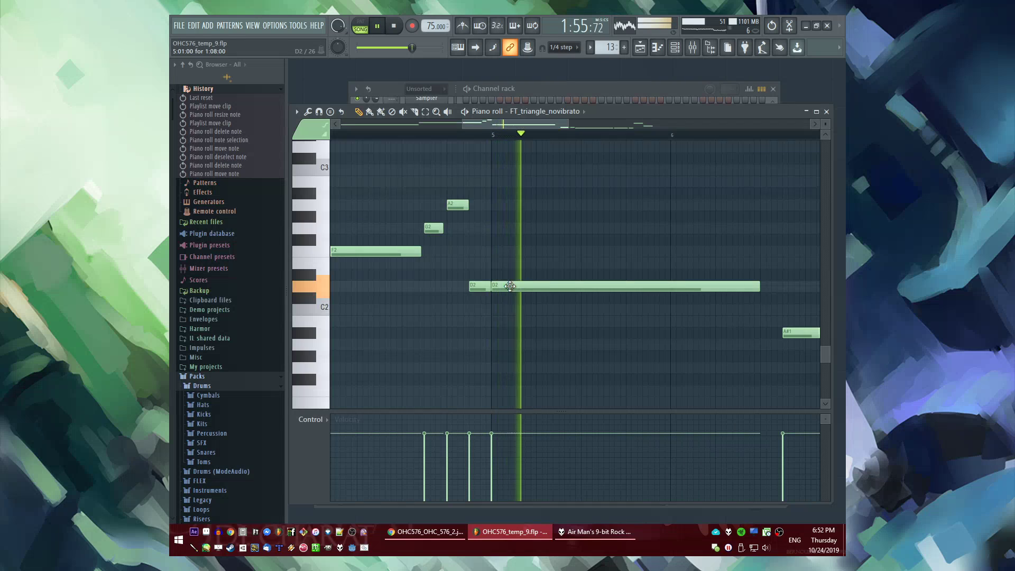
pyautogui.press('space')
pyautogui.scroll(-3, 501, 290)
pyautogui.press('space')
pyautogui.click(395, 136)
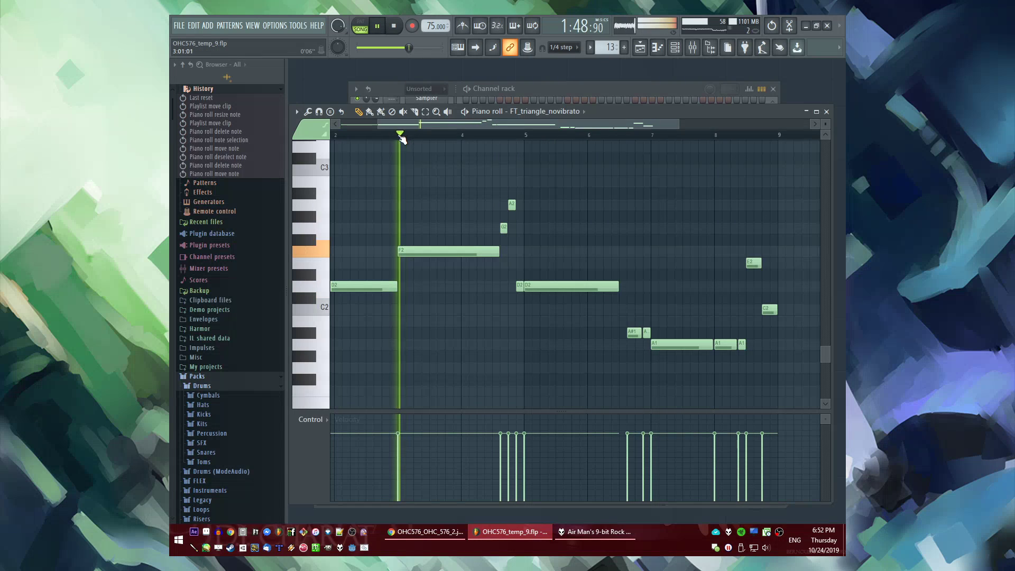
pyautogui.scroll(3, 532, 285)
pyautogui.moveTo(532, 285); pyautogui.dragTo(532, 220)
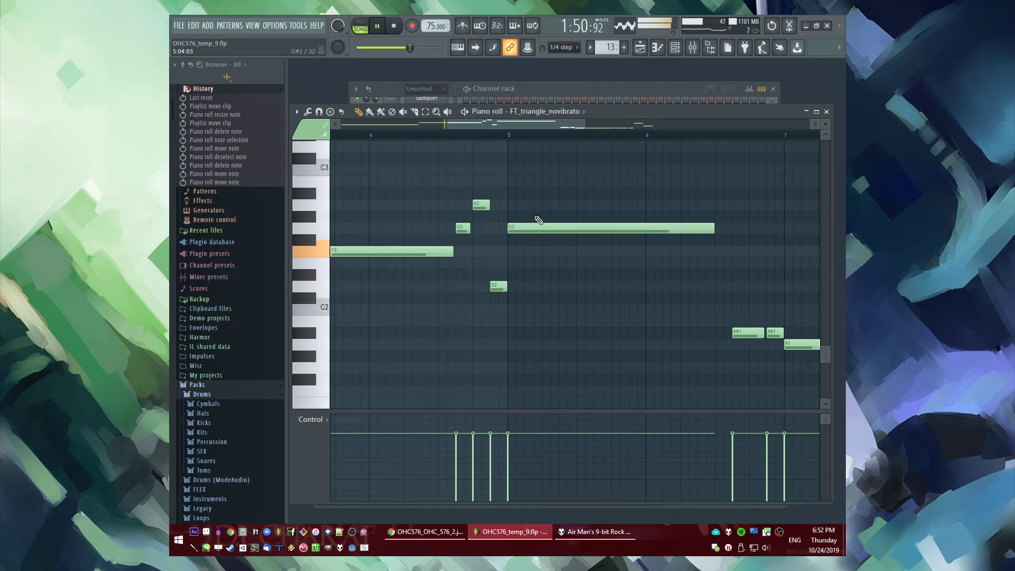
pyautogui.click(510, 136)
# Delete the three short notes before bar 5 and extend the F2 note up to bar 5
pyautogui.rightClick(464, 228)
pyautogui.rightClick(480, 205)
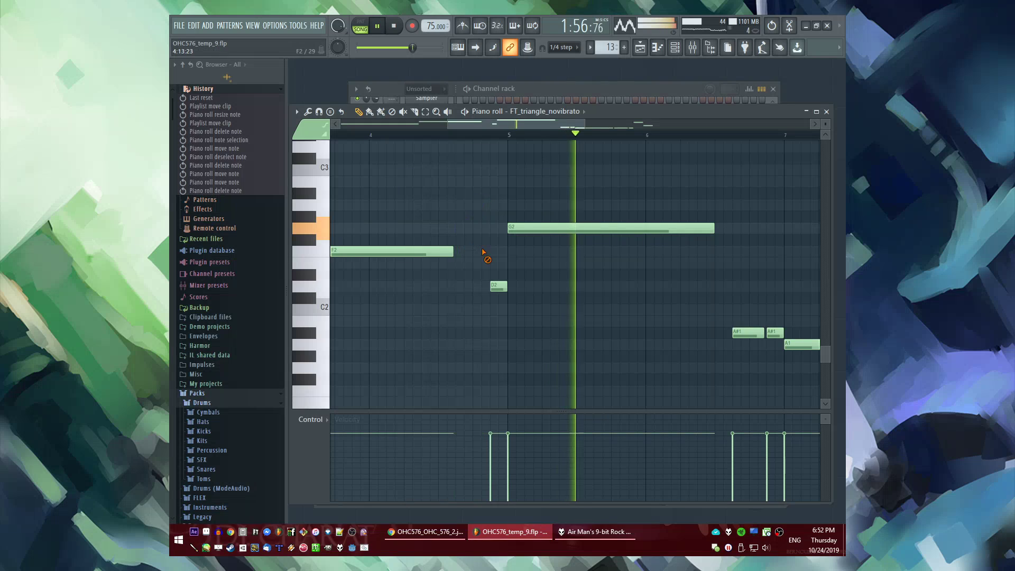
pyautogui.rightClick(498, 286)
pyautogui.moveTo(453, 252); pyautogui.dragTo(503, 256)
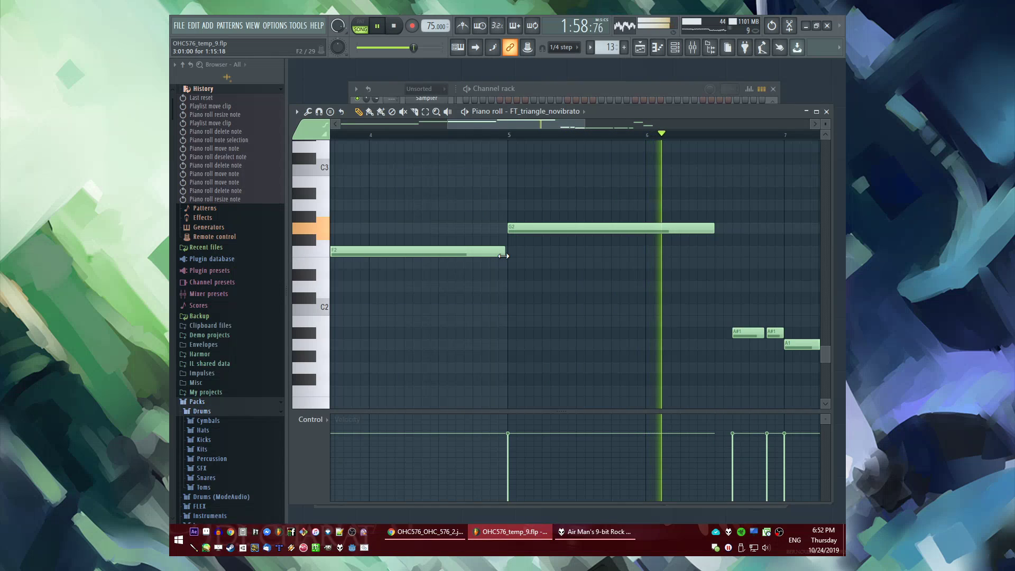
# Delete the two short A#1 notes before bar 7 and raise the A1 note at bar 7 to A2
pyautogui.scroll(-3, 507, 258)
pyautogui.scroll(3, 621, 285)
pyautogui.rightClick(379, 333)
pyautogui.rightClick(405, 334)
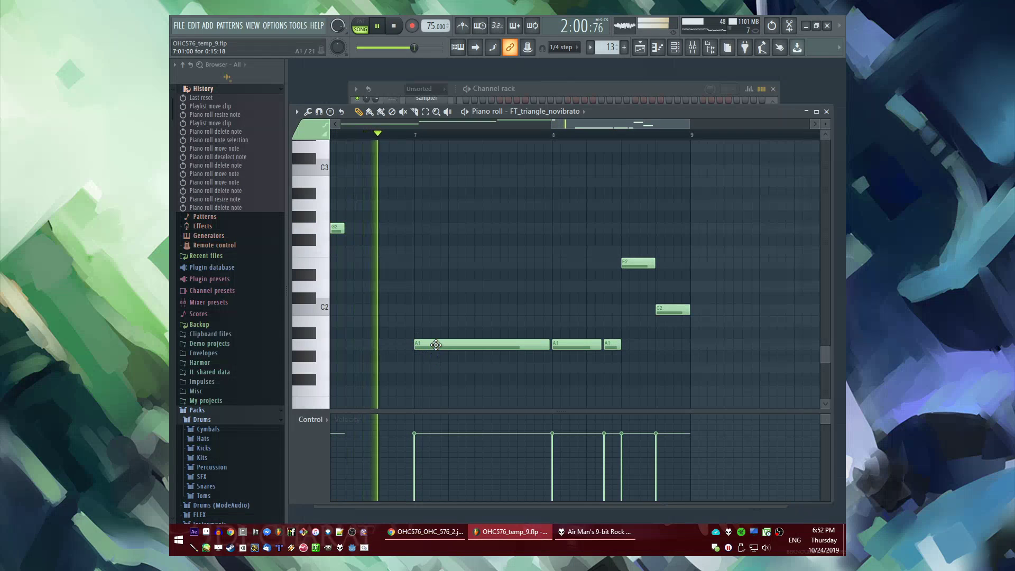
pyautogui.moveTo(435, 344); pyautogui.dragTo(436, 205)
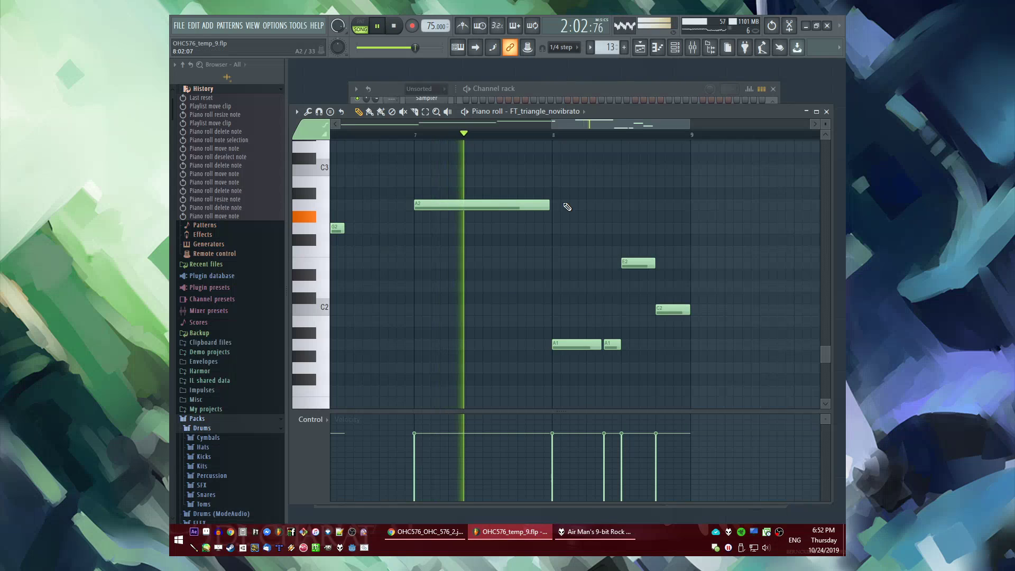
# Cut the remaining notes in bar 8, and extend the A2 note to bar 9 and the G2 note to bar 7
pyautogui.hotkey('ctrl', 'x')
pyautogui.moveTo(567, 207); pyautogui.dragTo(684, 214)
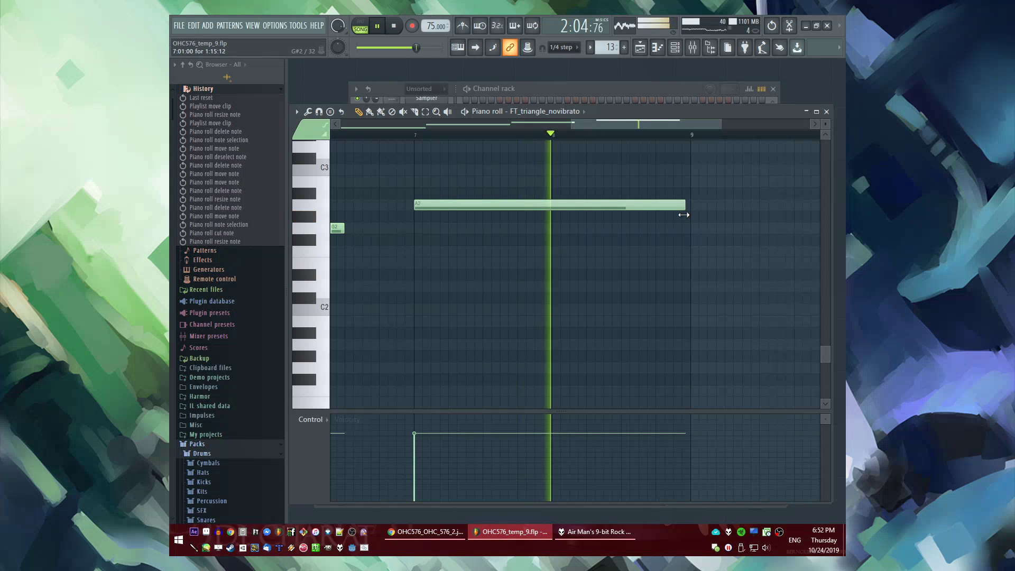
pyautogui.scroll(-3, 623, 152)
pyautogui.scroll(3, 607, 227)
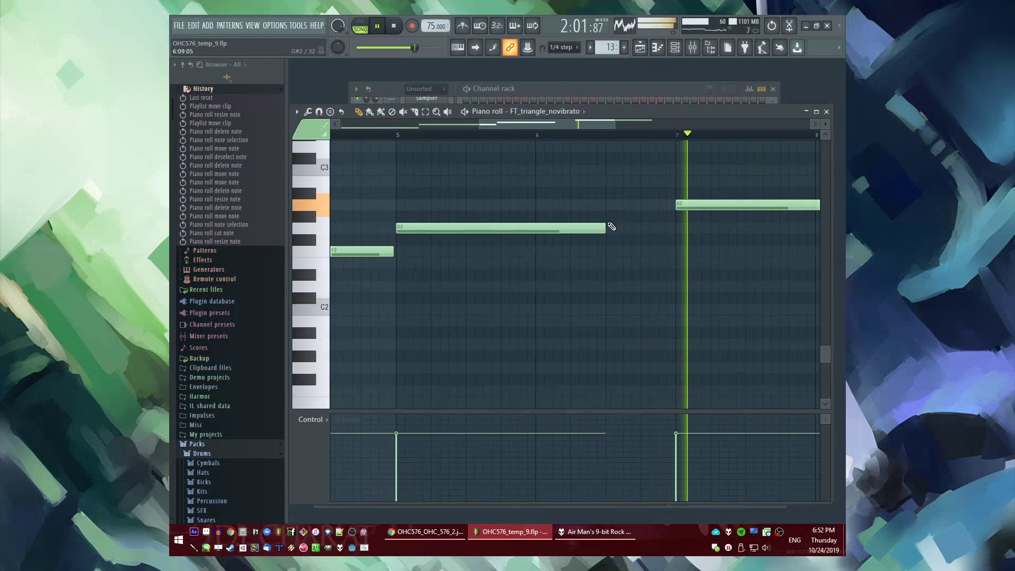
pyautogui.moveTo(607, 226); pyautogui.dragTo(673, 231)
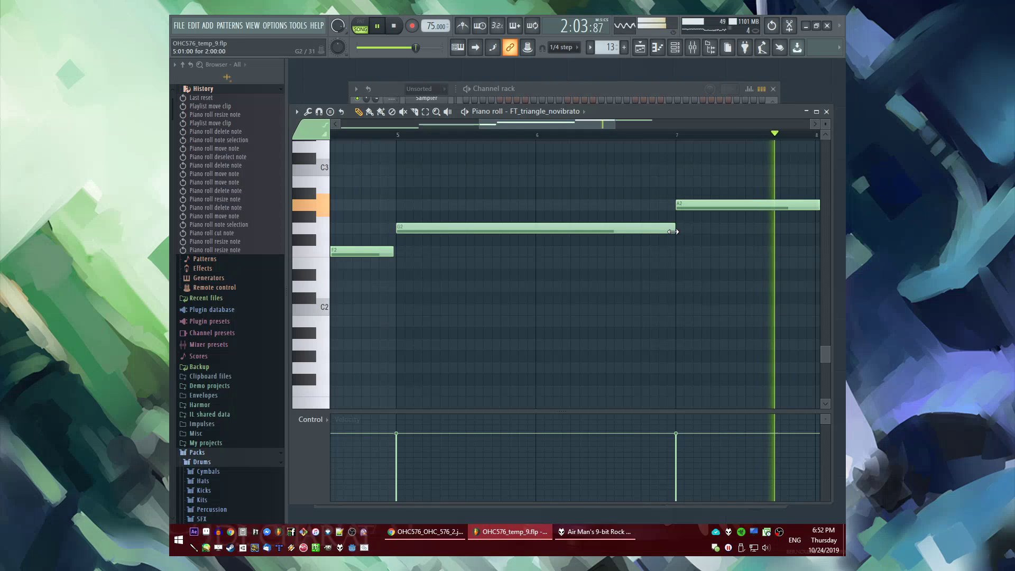
# Remove the F2, G2 and A2 notes from bar 3 onward, keeping only the opening D2 note
pyautogui.scroll(-3, 650, 230)
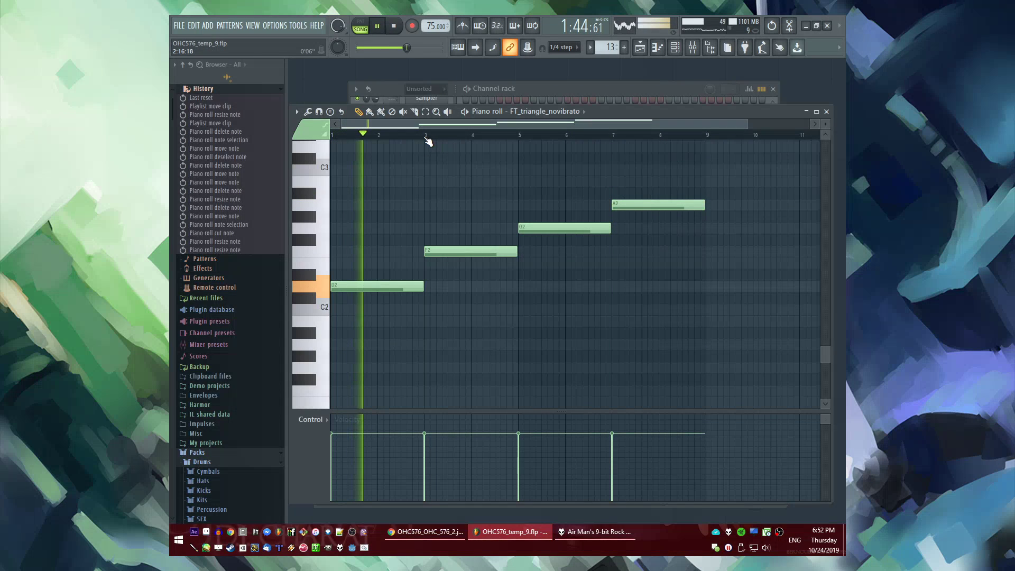
pyautogui.moveTo(468, 159); pyautogui.dragTo(628, 265)
pyautogui.press('Delete')
# Shorten the Pattern 13 clip on Track 14 to two bars and repeat it from bar 33 up to bar 41
pyautogui.press('F5')
pyautogui.click(561, 393)
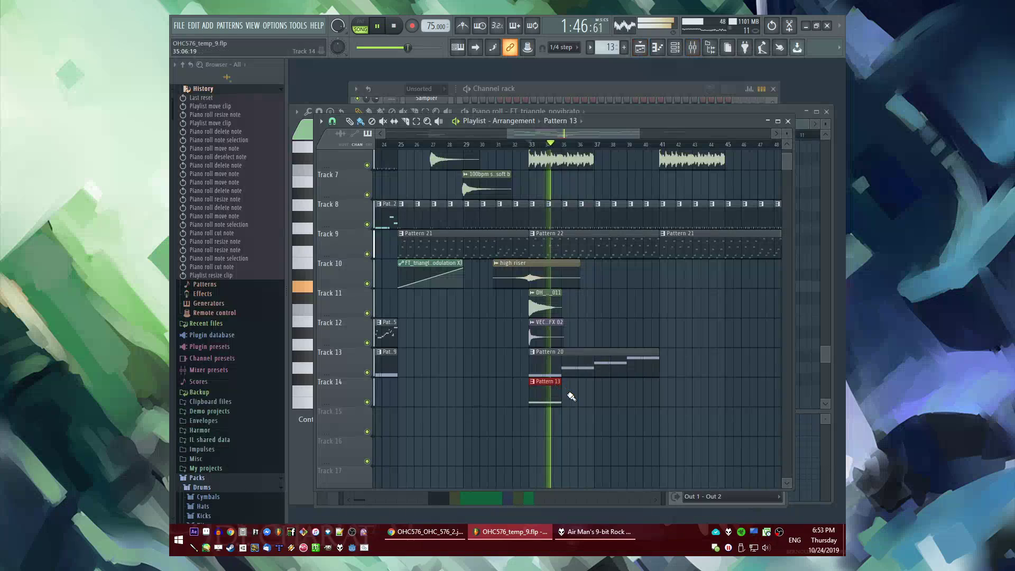
pyautogui.moveTo(569, 394); pyautogui.dragTo(651, 395)
pyautogui.rightClick(710, 385)
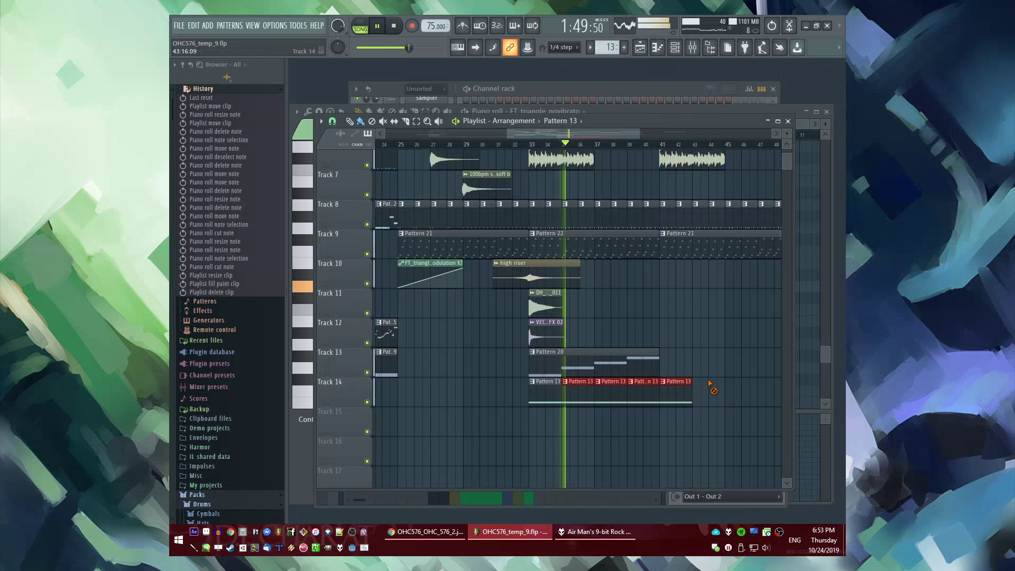
pyautogui.scroll(2, 649, 391)
pyautogui.doubleClick(539, 393)
pyautogui.scroll(2, 576, 317)
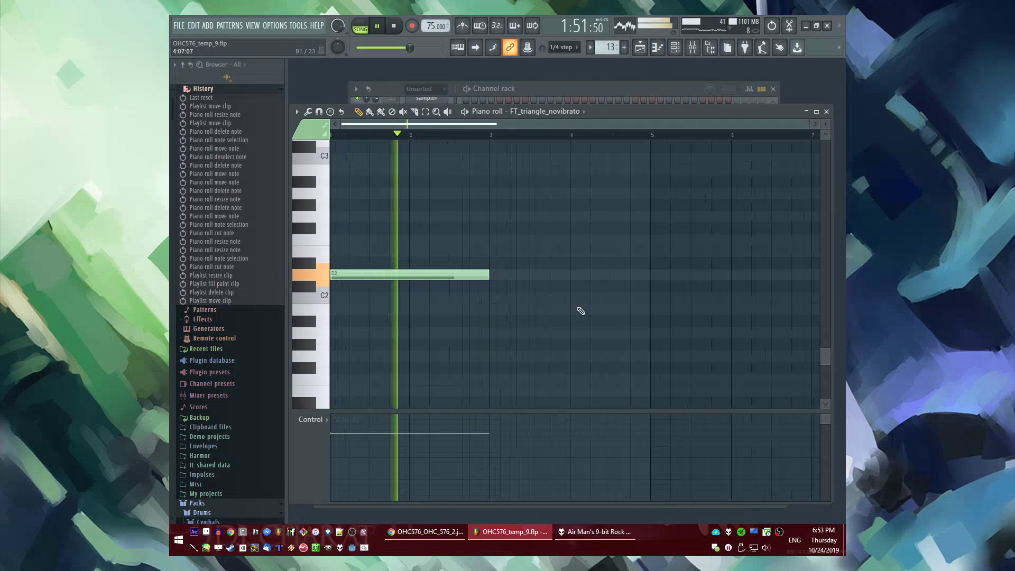
pyautogui.scroll(1, 413, 299)
pyautogui.scroll(-1, 415, 298)
pyautogui.press('F5')
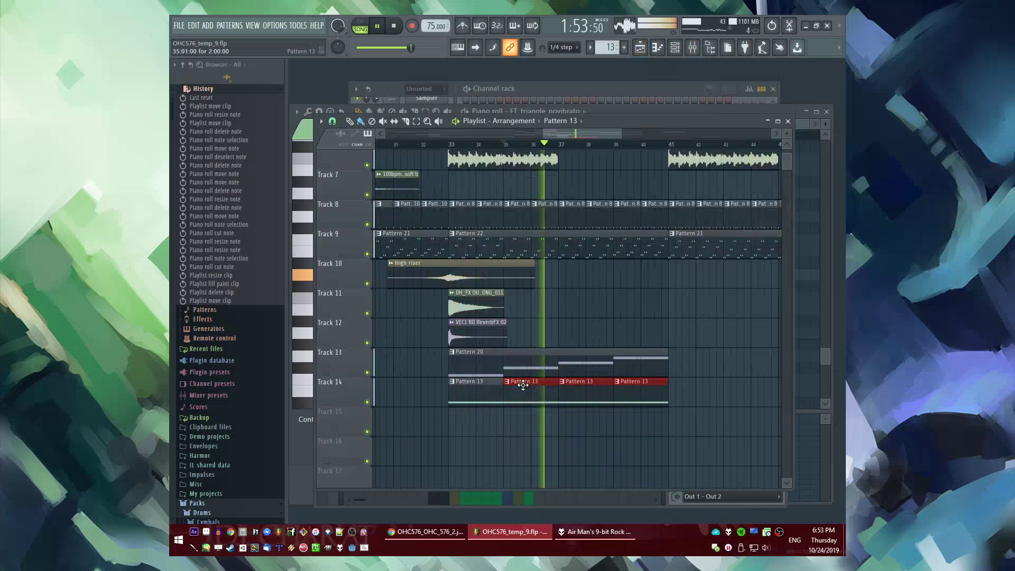
# Make the Track 14 clip at bar 35 a unique pattern and lower its note to A#1
pyautogui.click(508, 382)
pyautogui.click(528, 453)
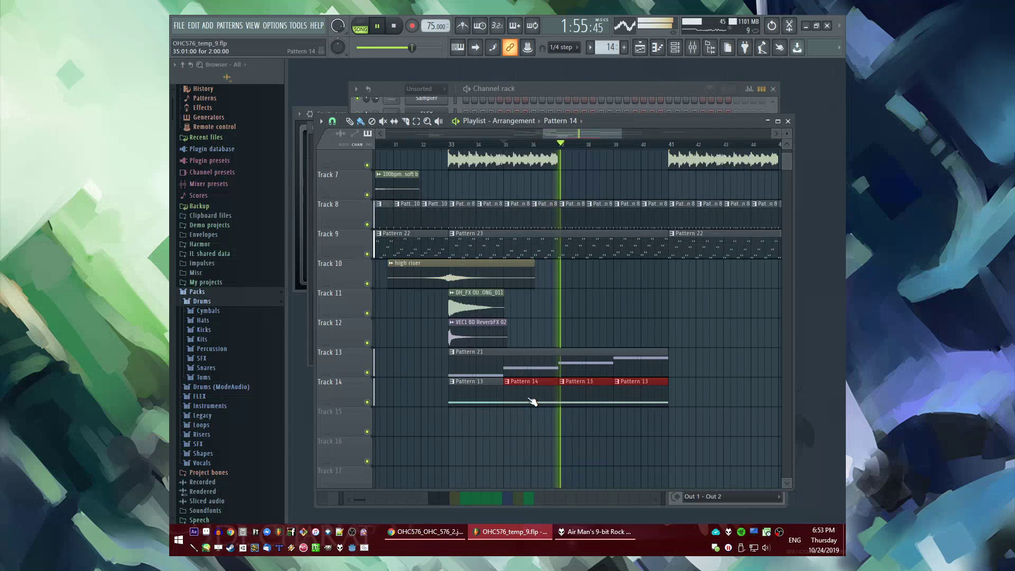
pyautogui.doubleClick(532, 402)
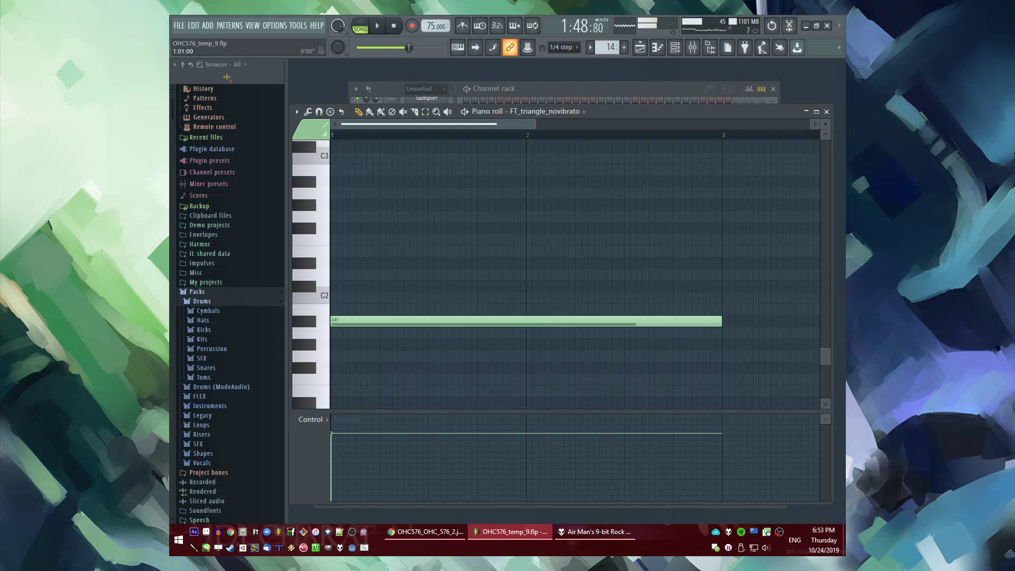
pyautogui.press('F5')
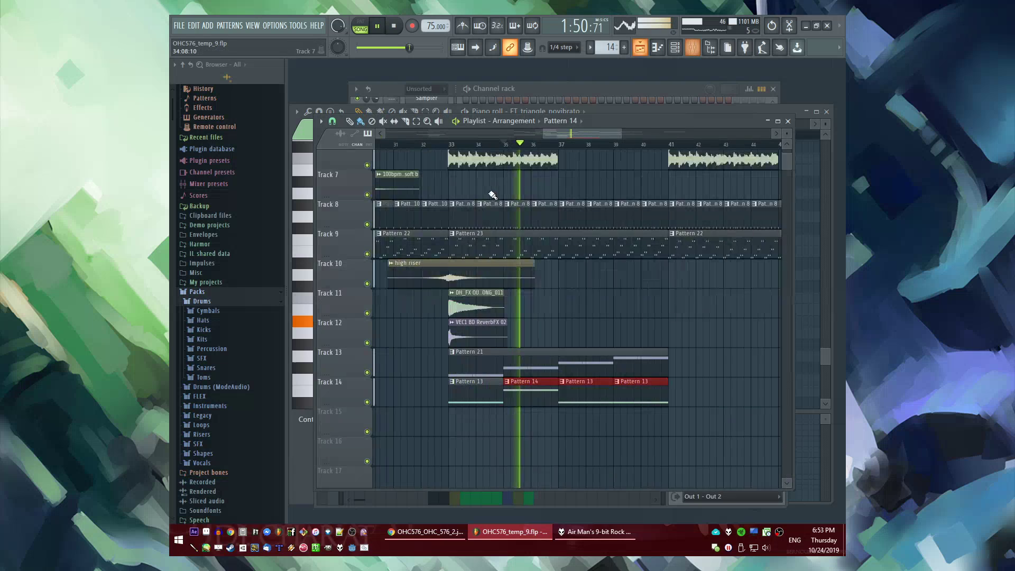
# Make the Track 14 clip at bar 37 a unique pattern and raise its note to F2
pyautogui.doubleClick(556, 399)
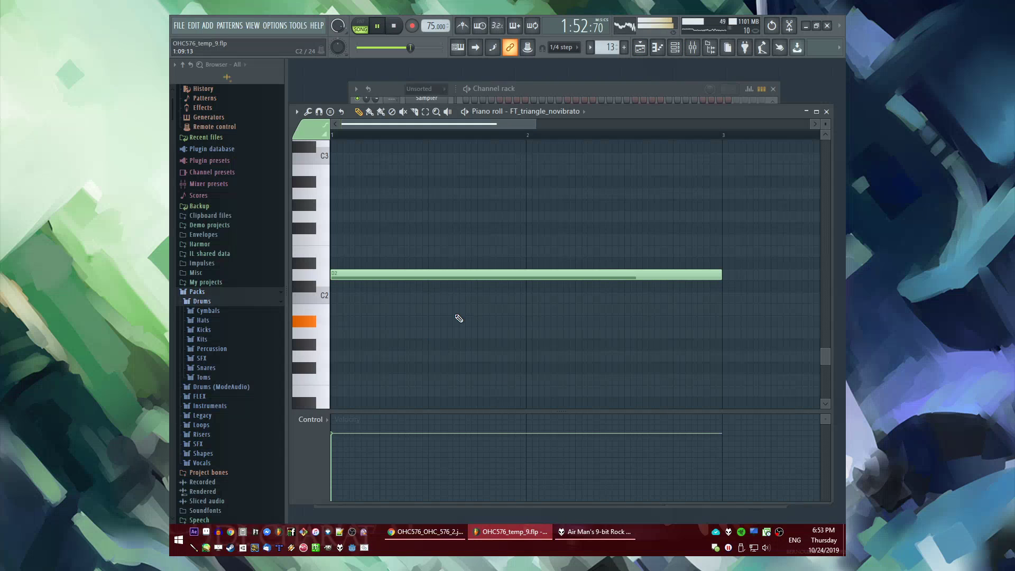
pyautogui.press('F5')
pyautogui.click(560, 430)
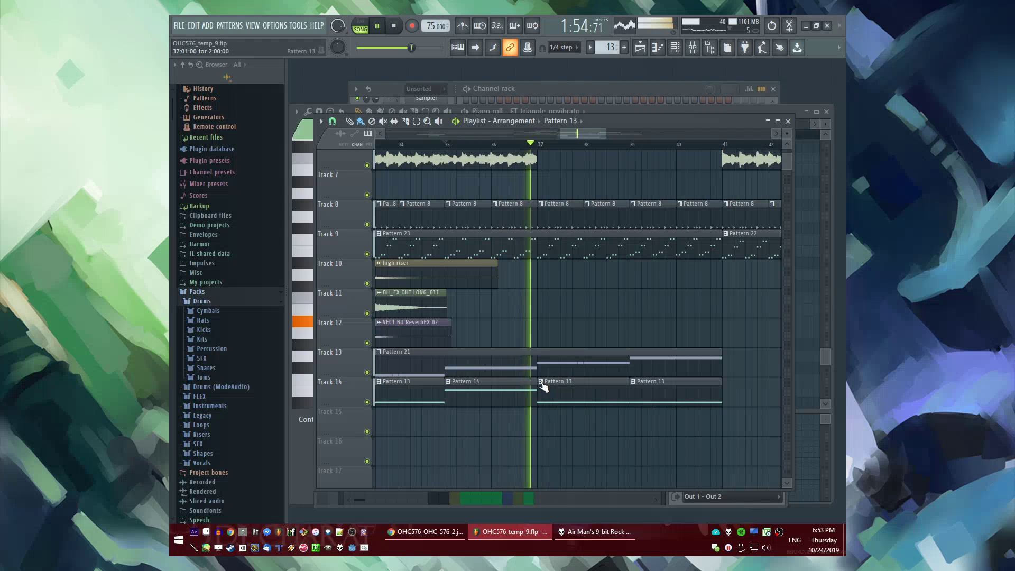
pyautogui.click(542, 384)
pyautogui.click(561, 451)
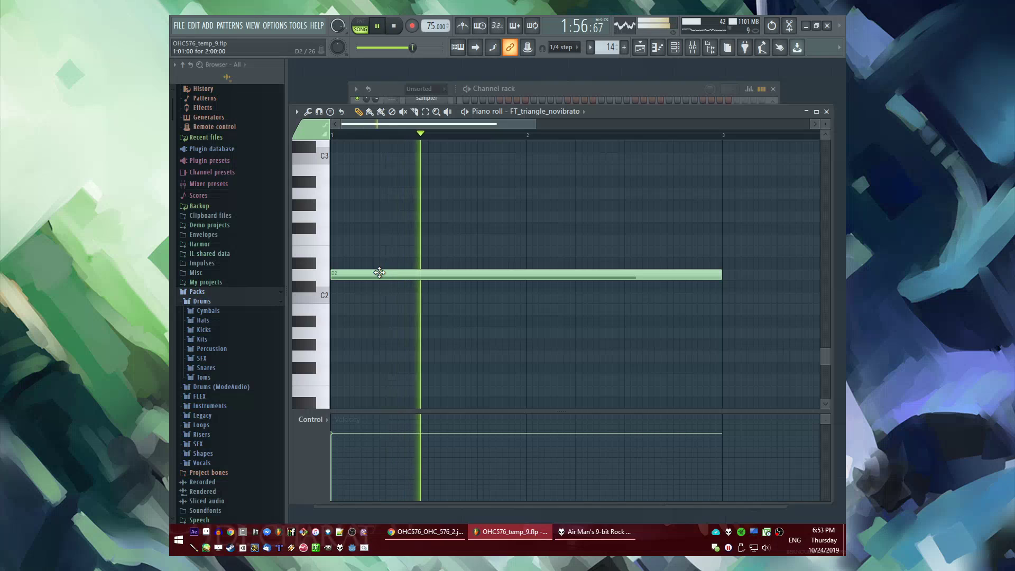
pyautogui.press('space')
pyautogui.moveTo(379, 272); pyautogui.dragTo(362, 234)
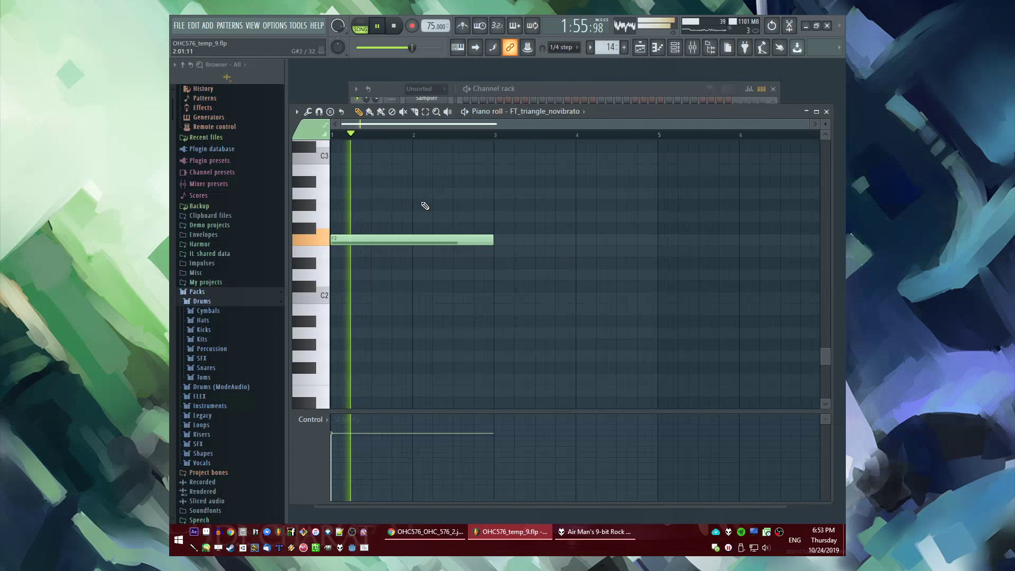
# Make the Track 14 clip at bar 39 unique and change its notes to a one-bar G2 followed by a one-bar A2
pyautogui.press('F5')
pyautogui.click(635, 384)
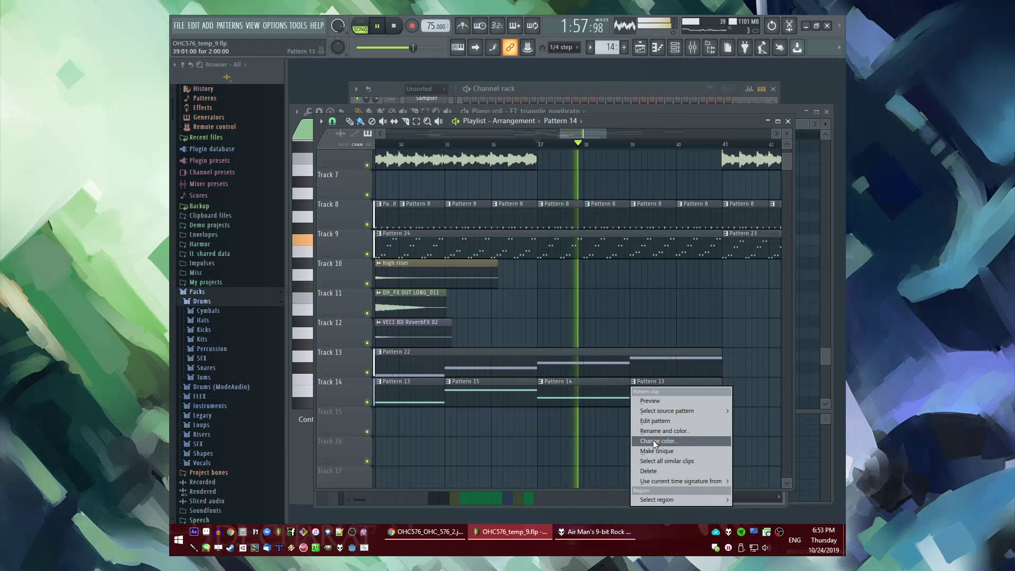
pyautogui.click(656, 451)
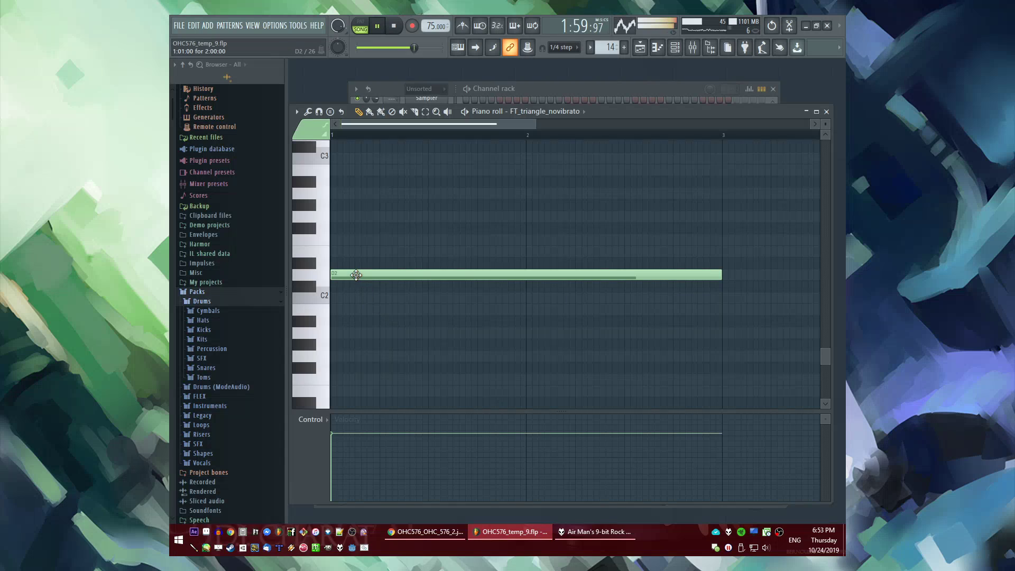
pyautogui.moveTo(356, 275); pyautogui.dragTo(349, 219)
pyautogui.moveTo(734, 221); pyautogui.dragTo(526, 221)
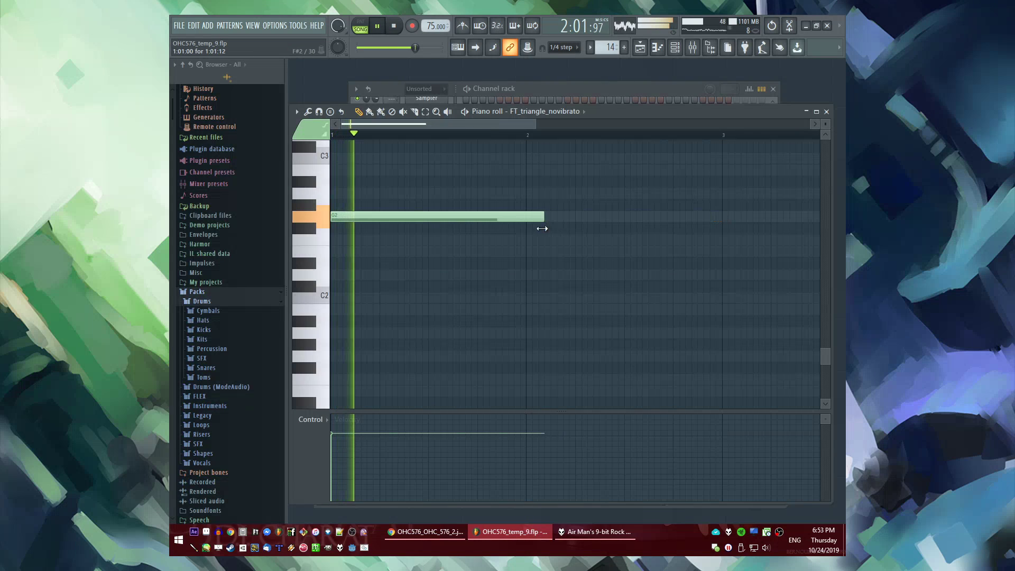
pyautogui.click(528, 197)
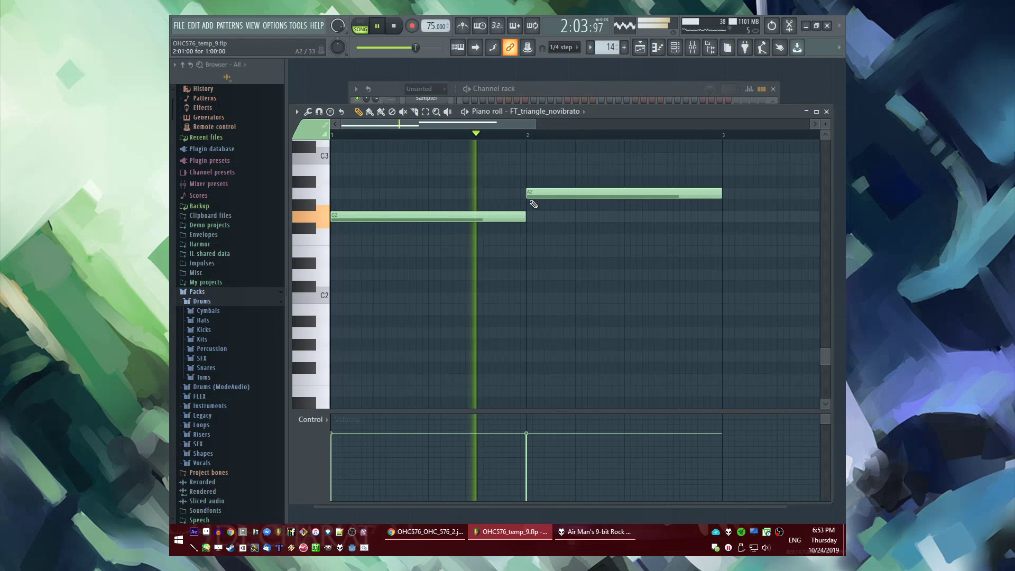
# Duplicate the Track 13 and Track 14 clips from bars 33–40 so they repeat from bar 41
pyautogui.press('F5')
pyautogui.moveTo(623, 367); pyautogui.dragTo(472, 414)
pyautogui.hotkey('ctrl', 'b')
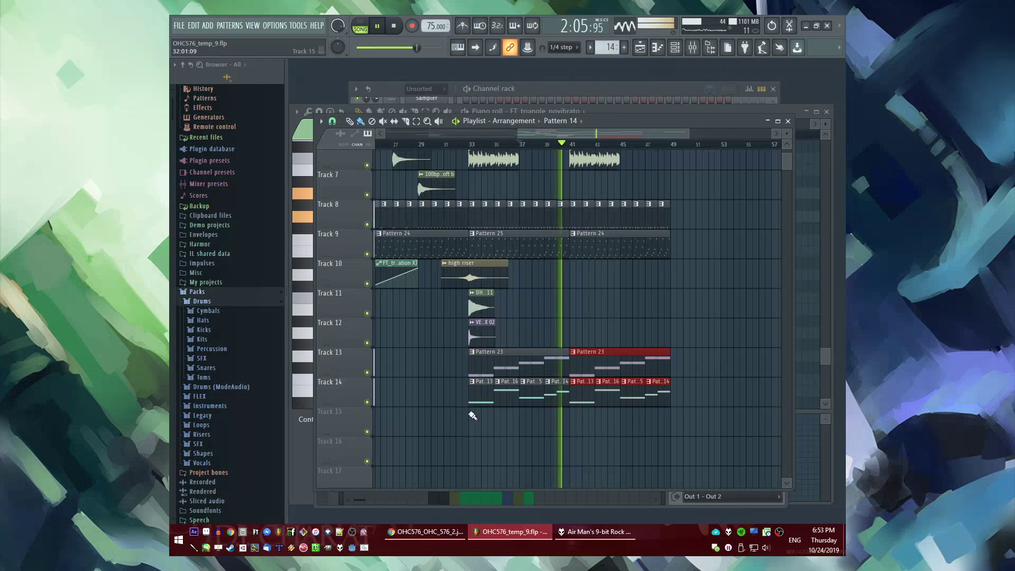
# Listen to the arrangement from bars 9, 23, 25 and just before bar 33 to compare its sections
pyautogui.scroll(5, 550, 299)
pyautogui.scroll(-3, 599, 348)
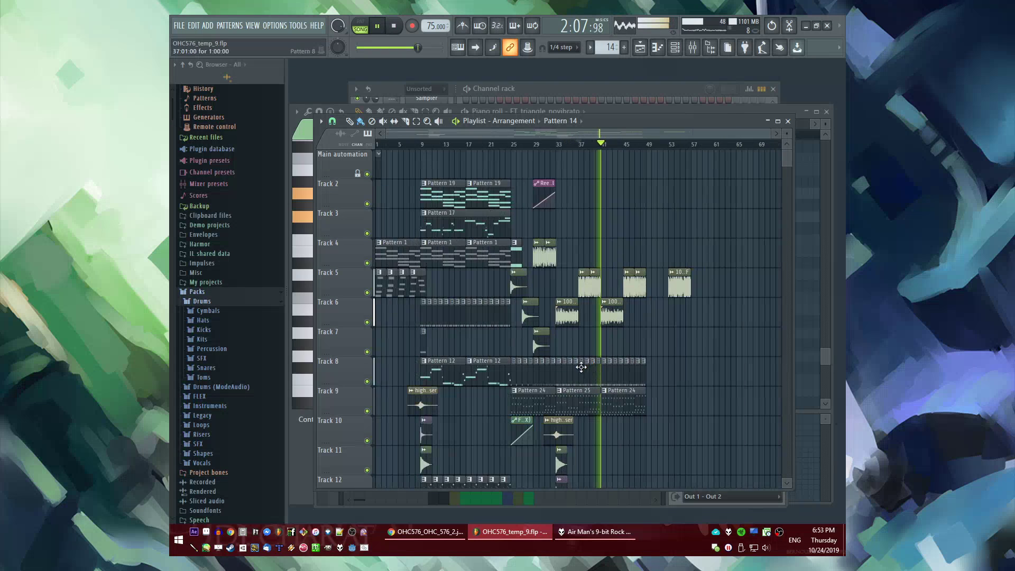
pyautogui.scroll(-3, 582, 365)
pyautogui.scroll(3, 575, 381)
pyautogui.click(412, 144)
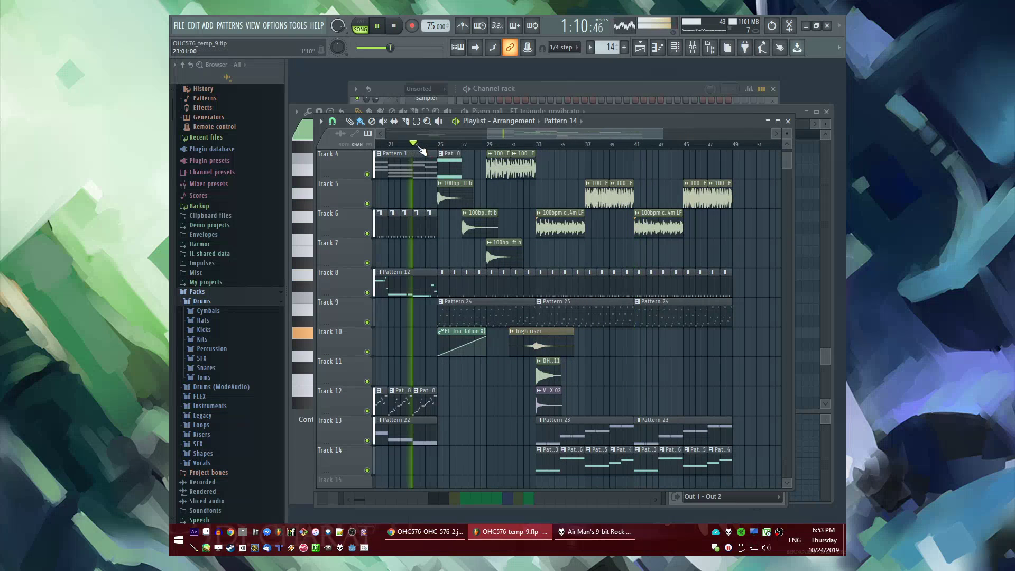
pyautogui.hscroll(-3, 434, 285)
pyautogui.scroll(3, 415, 205)
pyautogui.click(396, 146)
pyautogui.scroll(-1, 401, 205)
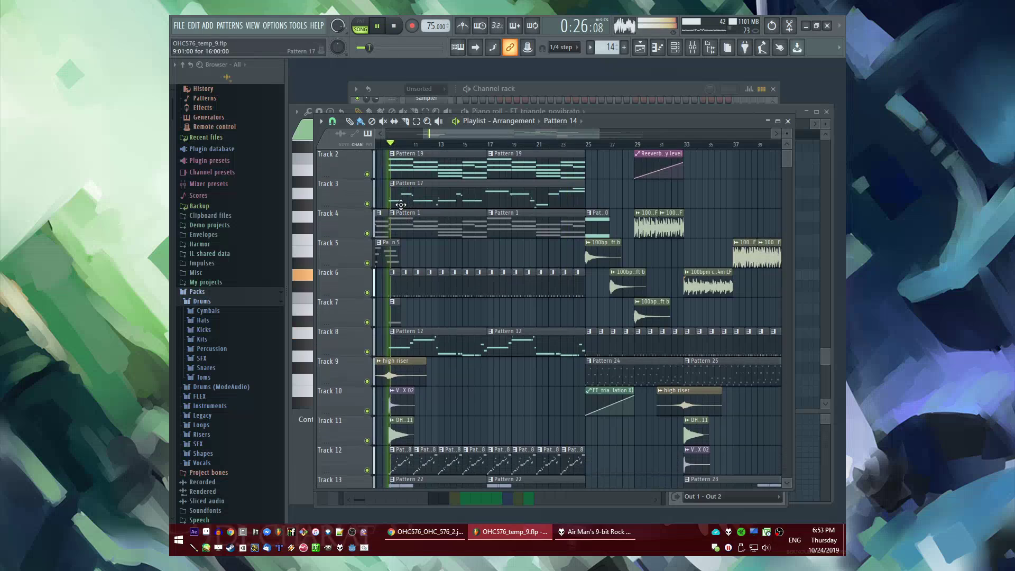
pyautogui.click(653, 146)
pyautogui.click(670, 145)
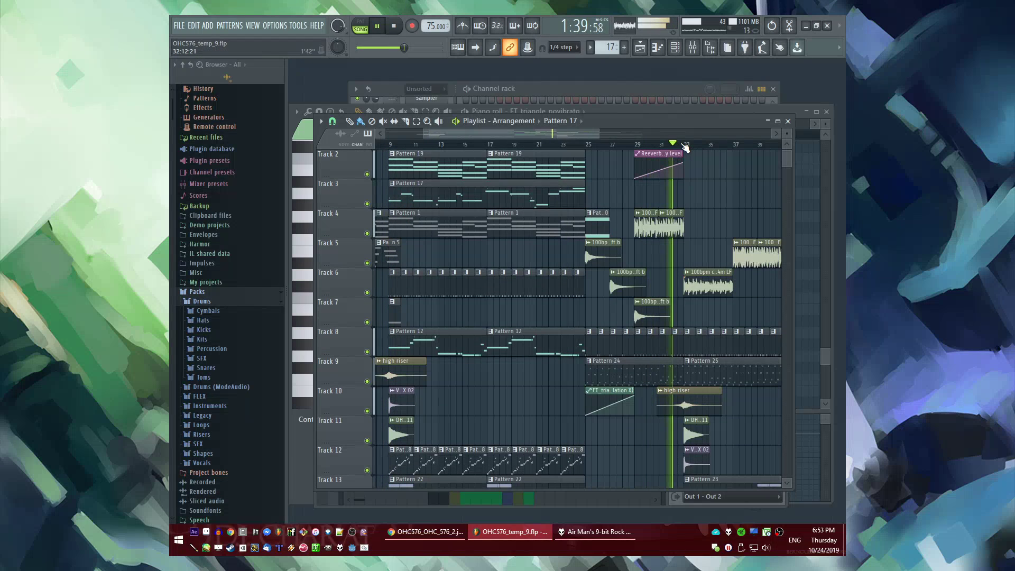
pyautogui.click(677, 145)
pyautogui.scroll(3, 676, 333)
pyautogui.scroll(-3, 577, 320)
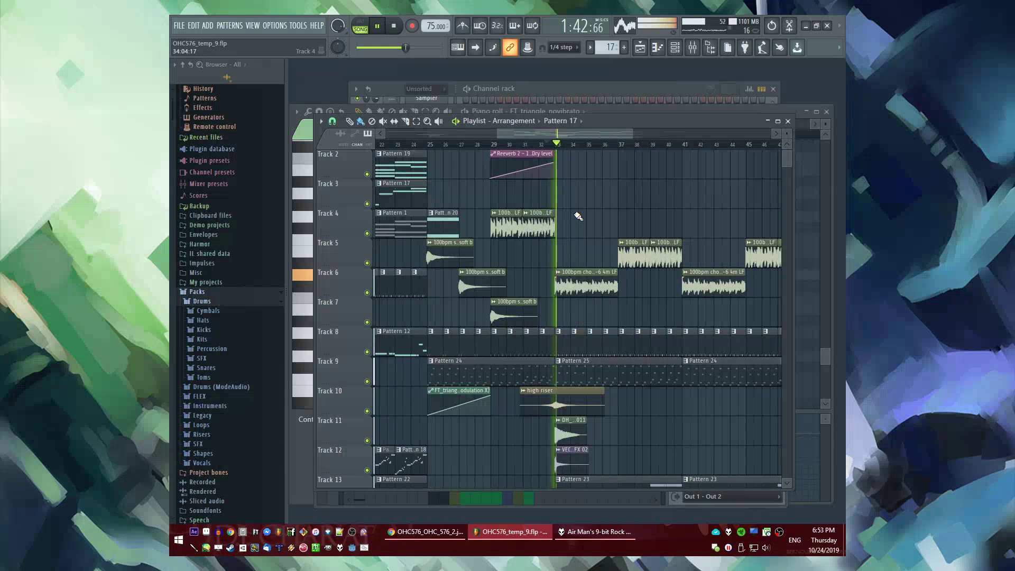
pyautogui.click(431, 146)
pyautogui.scroll(3, 437, 199)
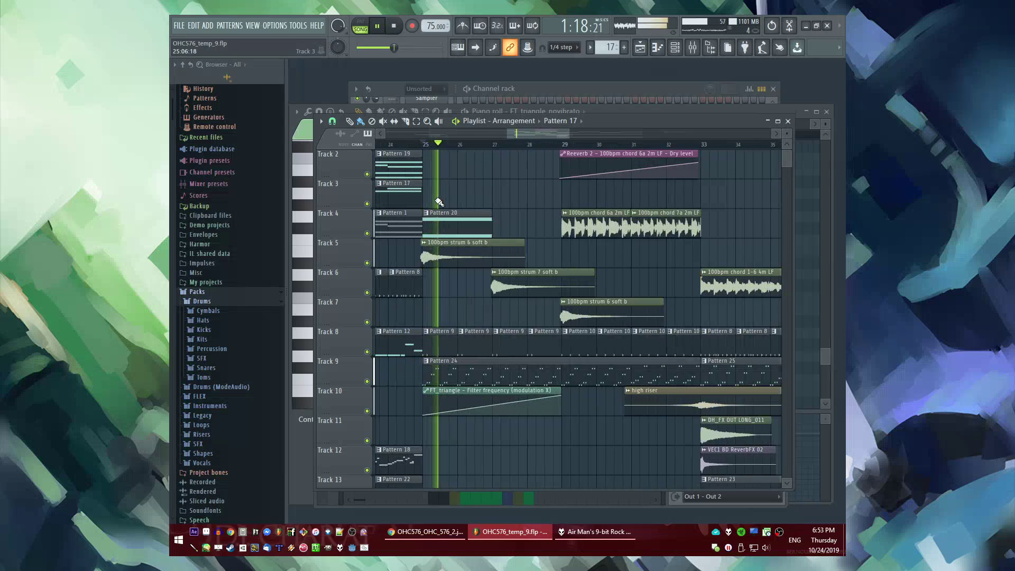
pyautogui.scroll(1, 456, 215)
# Bend the reverb Dry level automation curve on Track 2 upward so it rises faster between bars 29 and 33
pyautogui.click(570, 146)
pyautogui.rightClick(562, 134)
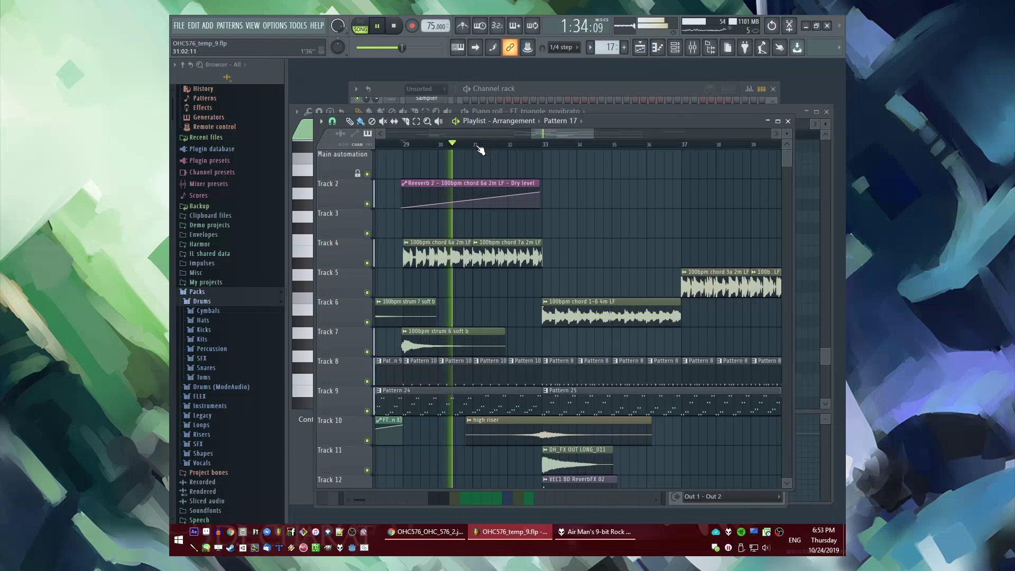
pyautogui.click(520, 184)
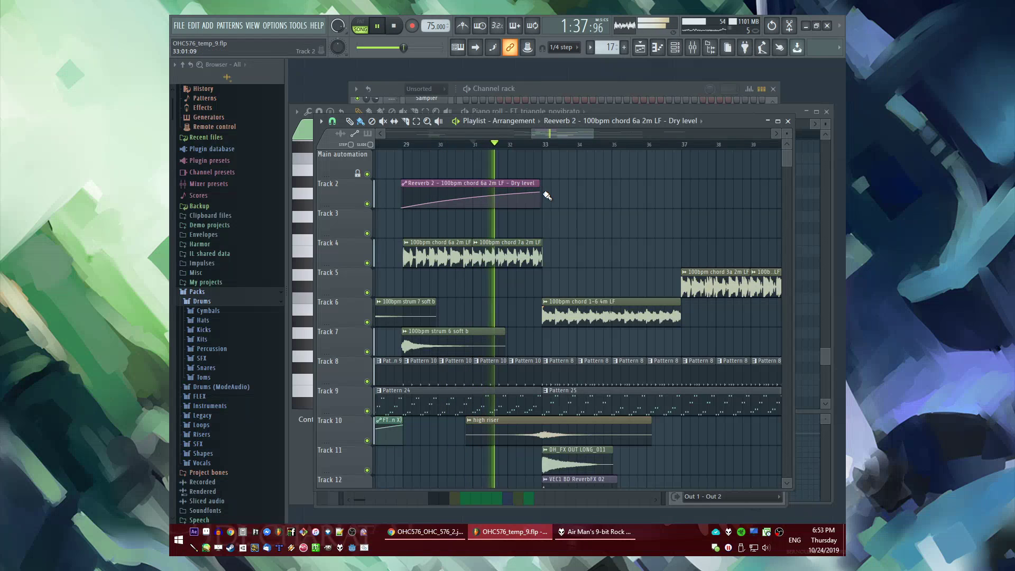
# Set the channel volume of the 100bpm chord 7a 2m LF sample to 68%
pyautogui.scroll(4, 547, 195)
pyautogui.scroll(-3, 608, 172)
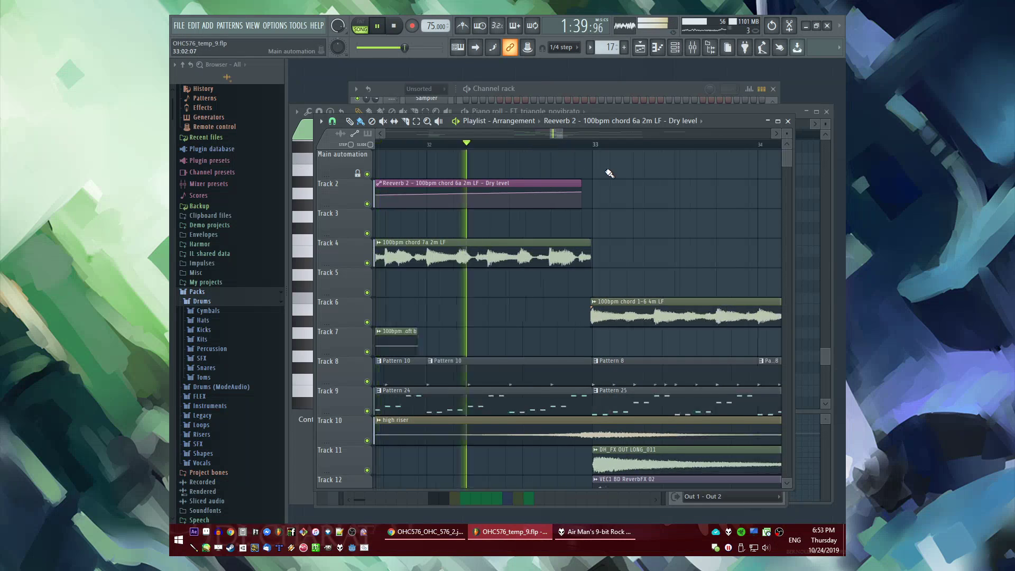
pyautogui.doubleClick(567, 245)
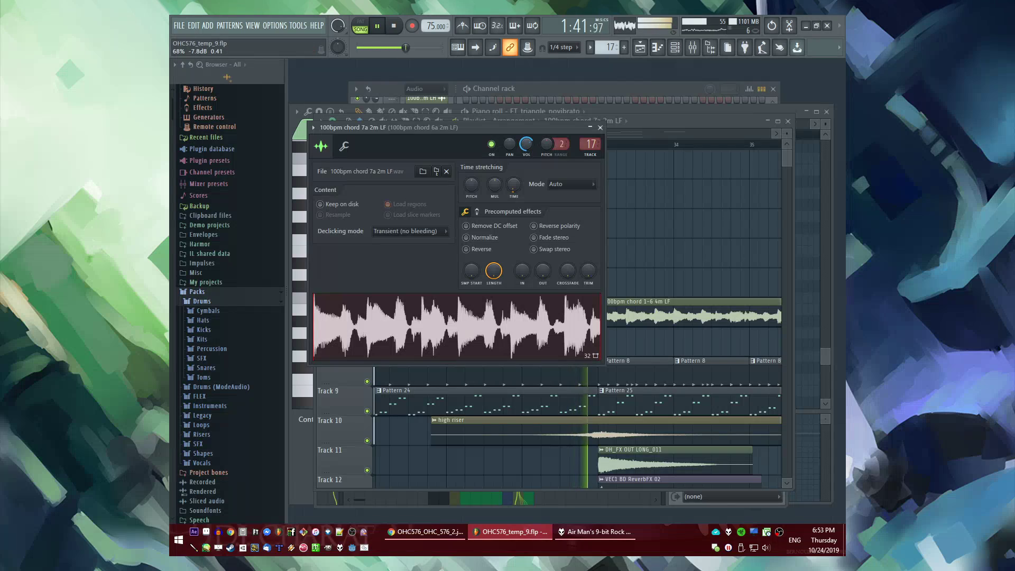
pyautogui.press('Escape')
# Look through the sample and preset folders of the file browser and save the project
pyautogui.scroll(-6, 554, 218)
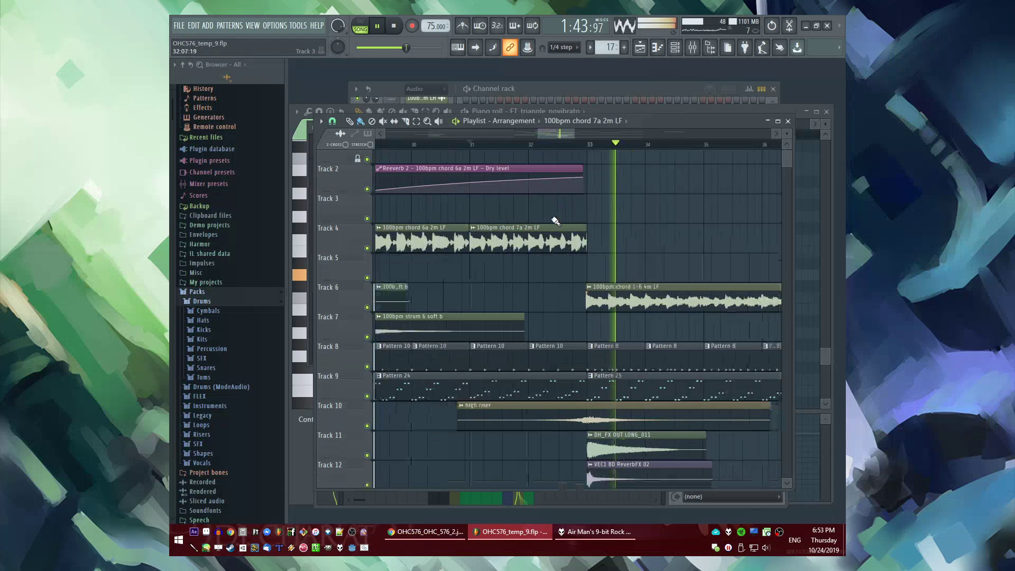
pyautogui.scroll(-12, 235, 348)
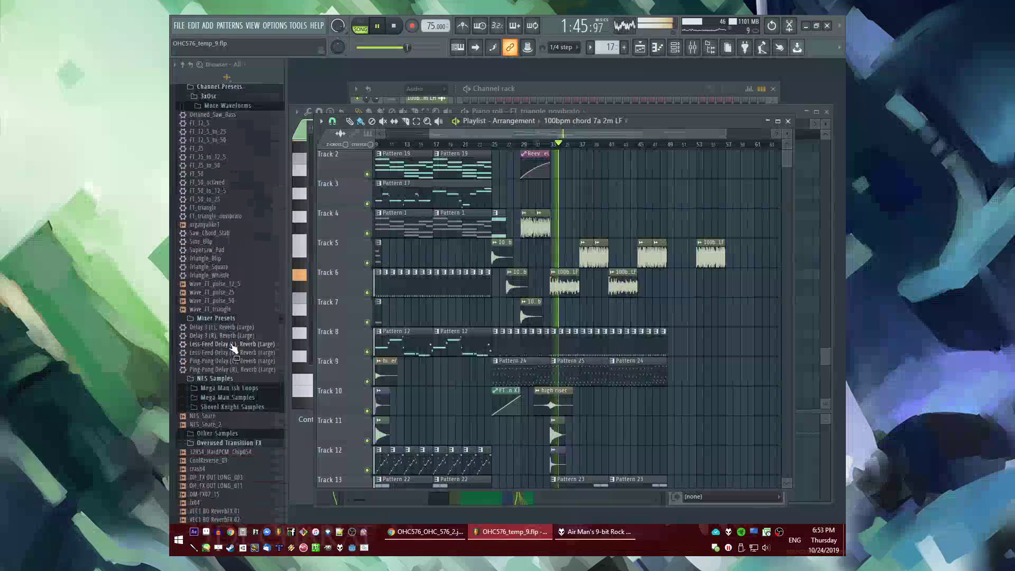
pyautogui.scroll(-6, 237, 256)
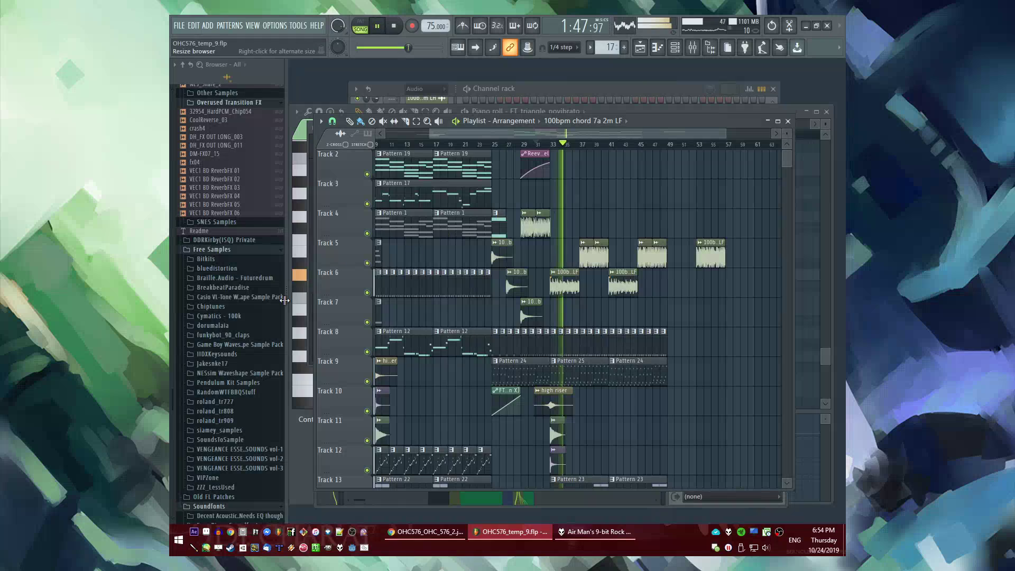
pyautogui.scroll(8, 222, 289)
pyautogui.scroll(3, 630, 276)
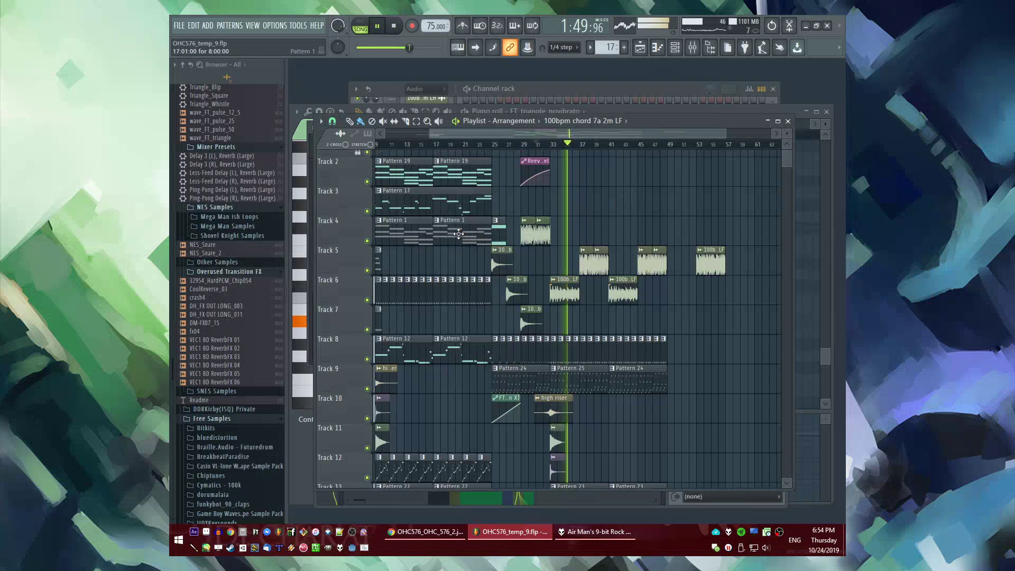
pyautogui.scroll(2, 439, 256)
pyautogui.hotkey('ctrl', 's')
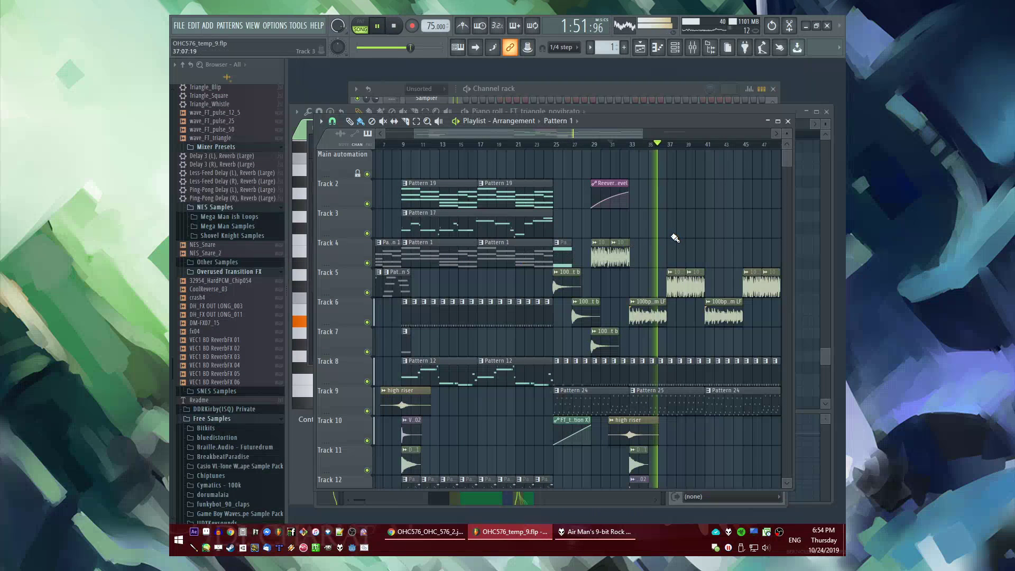
pyautogui.scroll(2, 675, 238)
pyautogui.click(546, 228)
pyautogui.scroll(5, 553, 220)
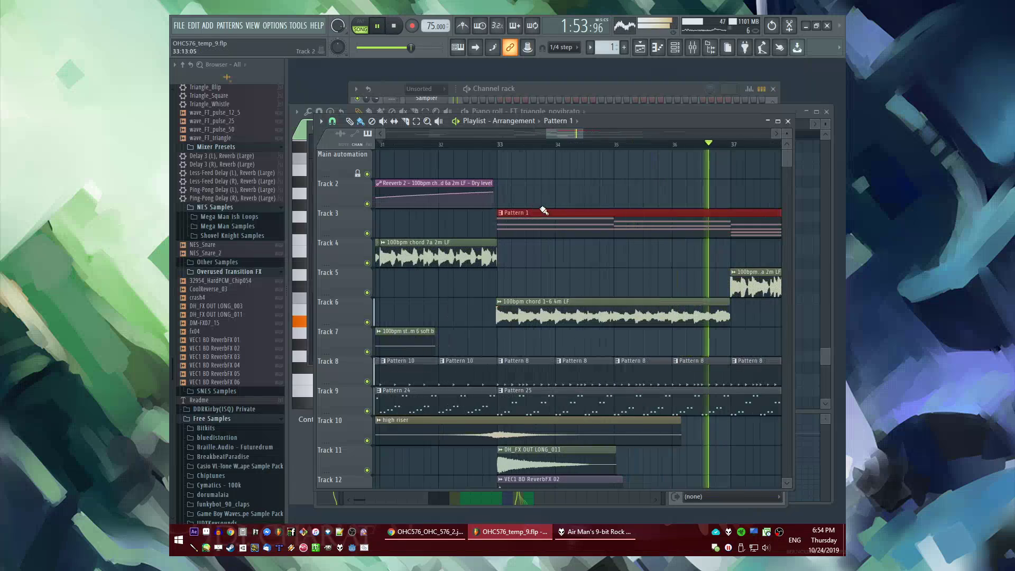
pyautogui.rightClick(549, 212)
pyautogui.scroll(-6, 582, 215)
# Place a copy of Pattern 19 on Track 3 at bar 33 and make it a unique pattern
pyautogui.scroll(-2, 533, 212)
pyautogui.click(448, 196)
pyautogui.scroll(3, 587, 243)
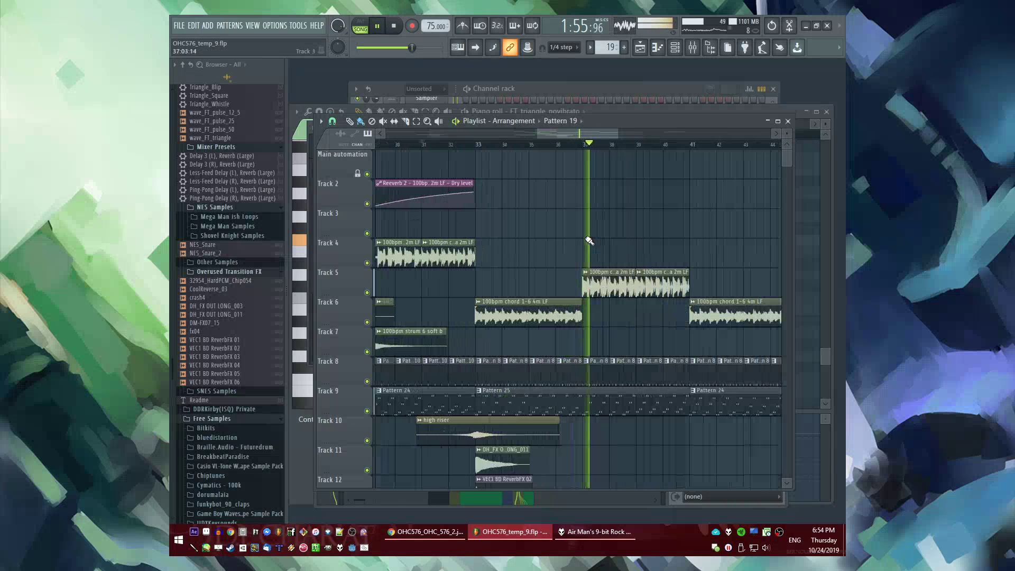
pyautogui.click(479, 230)
pyautogui.click(479, 216)
pyautogui.click(488, 286)
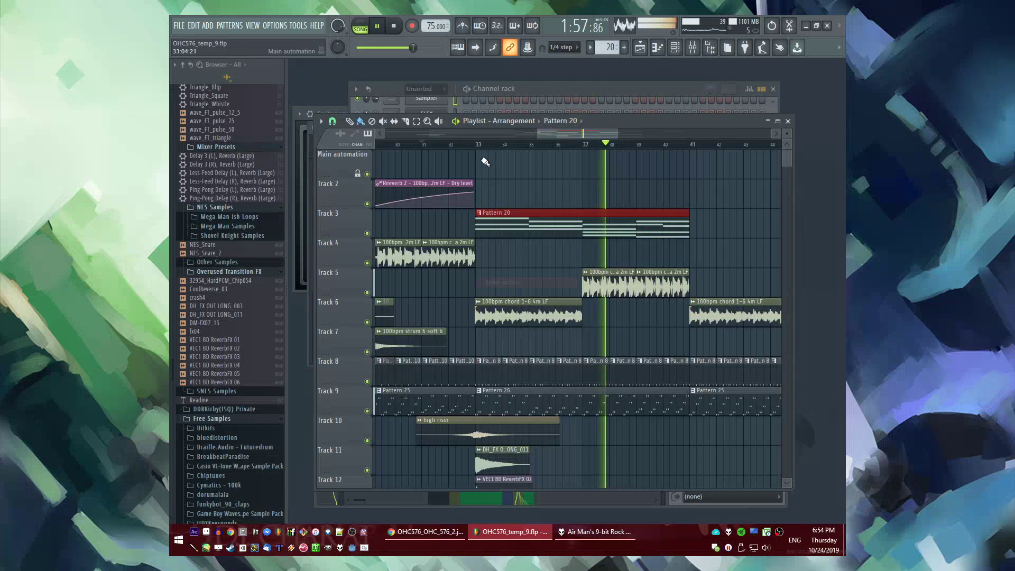
# In the new Track 3 pattern, replace the first chord's A5 note with a two-bar A4
pyautogui.click(477, 145)
pyautogui.scroll(3, 505, 234)
pyautogui.doubleClick(487, 220)
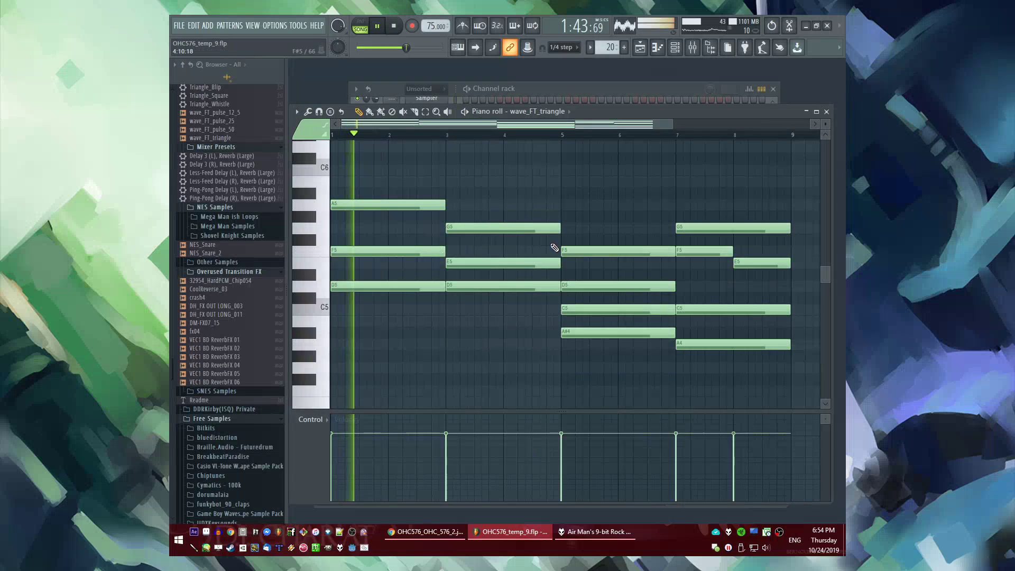
pyautogui.scroll(-1, 553, 246)
pyautogui.hotkey('ctrl', 'a')
pyautogui.press('l')
pyautogui.press('space')
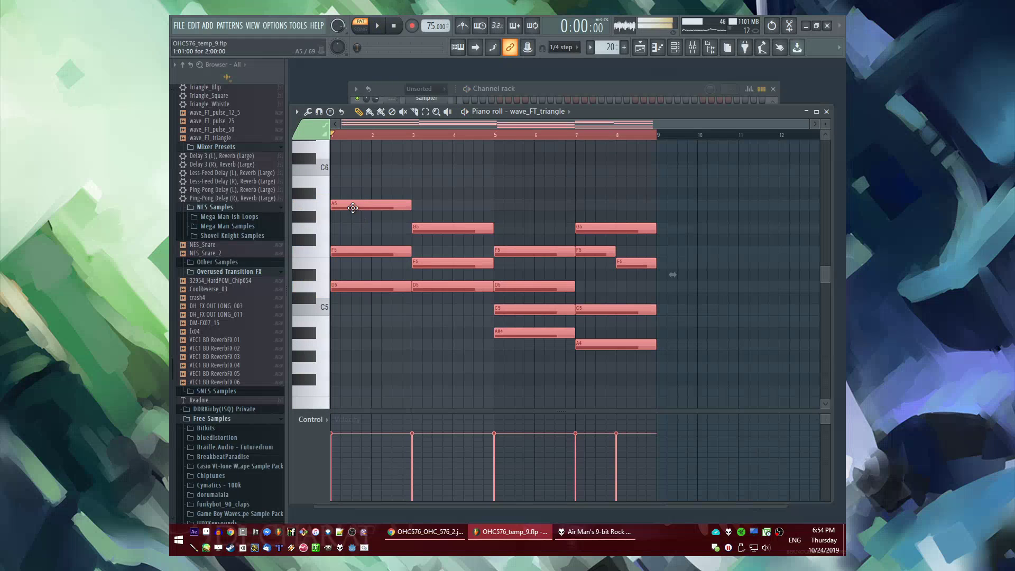
pyautogui.rightClick(352, 205)
pyautogui.moveTo(340, 347); pyautogui.dragTo(328, 348)
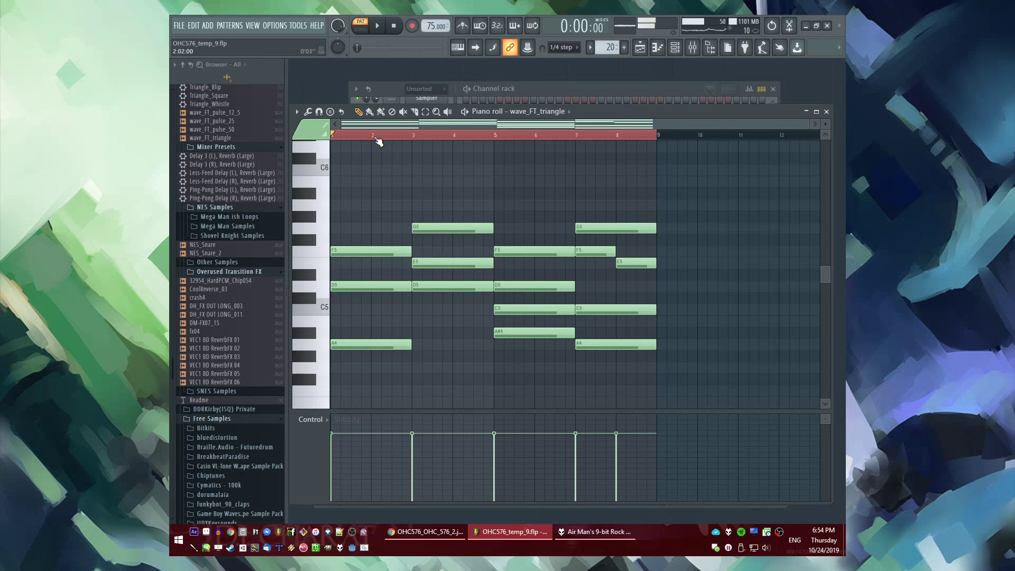
# Audition the pattern with the song and replace the second chord's G5 note with a two-bar F5 at bar 3
pyautogui.scroll(3, 337, 346)
pyautogui.press('space')
pyautogui.press('l')
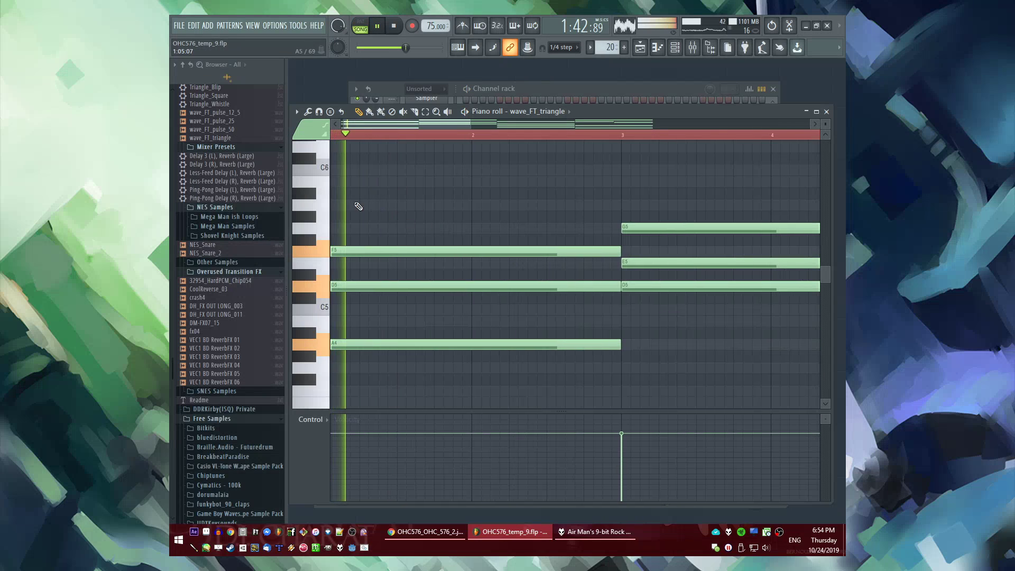
pyautogui.scroll(-3, 358, 206)
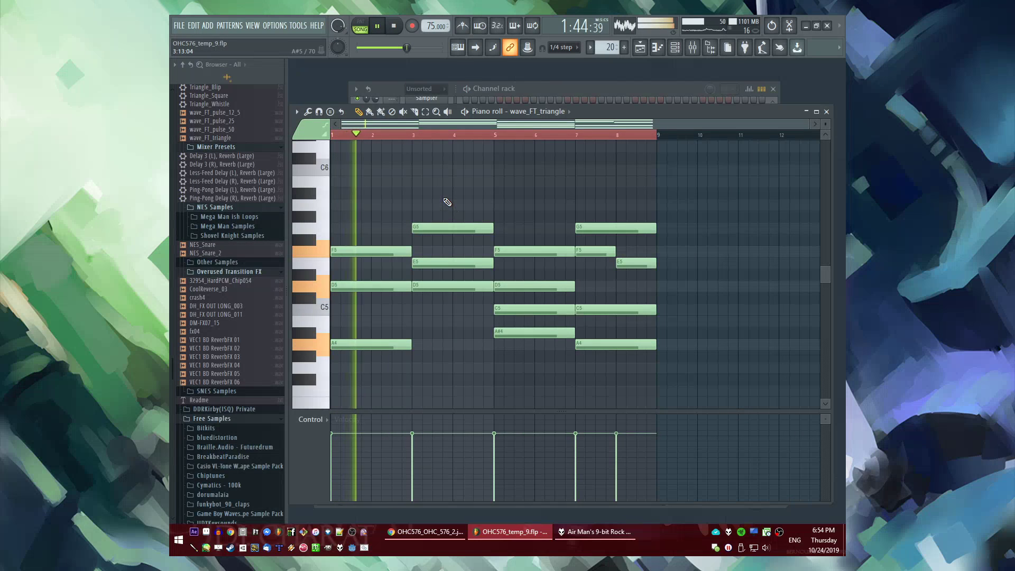
pyautogui.scroll(2, 448, 208)
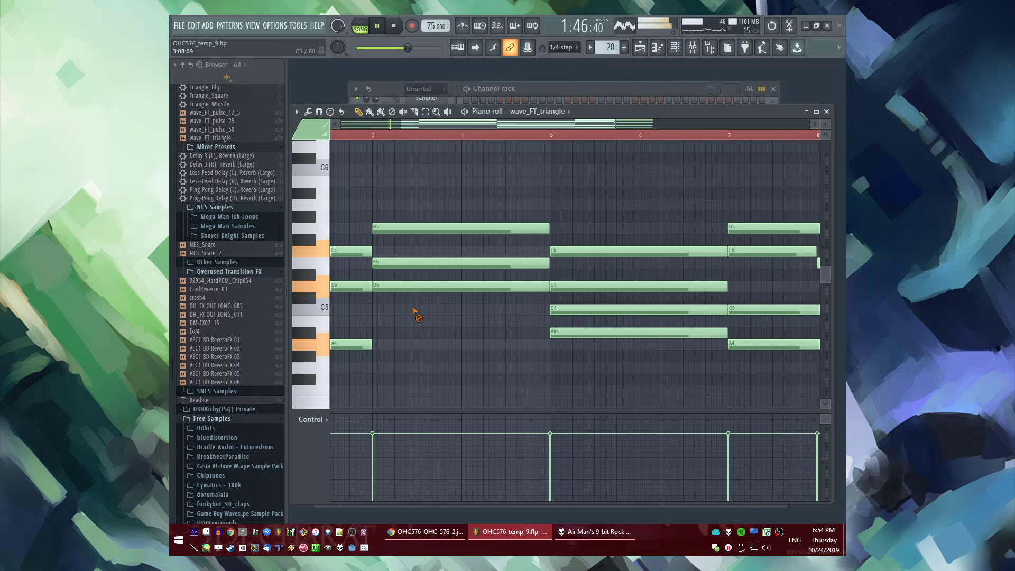
pyautogui.scroll(1, 389, 254)
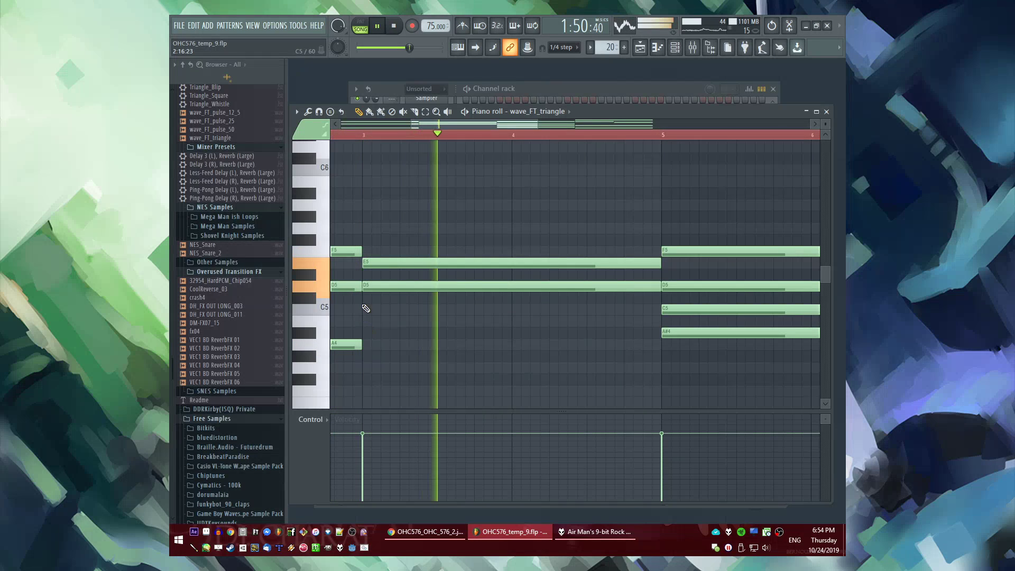
pyautogui.click(366, 252)
pyautogui.press('space')
pyautogui.press('space')
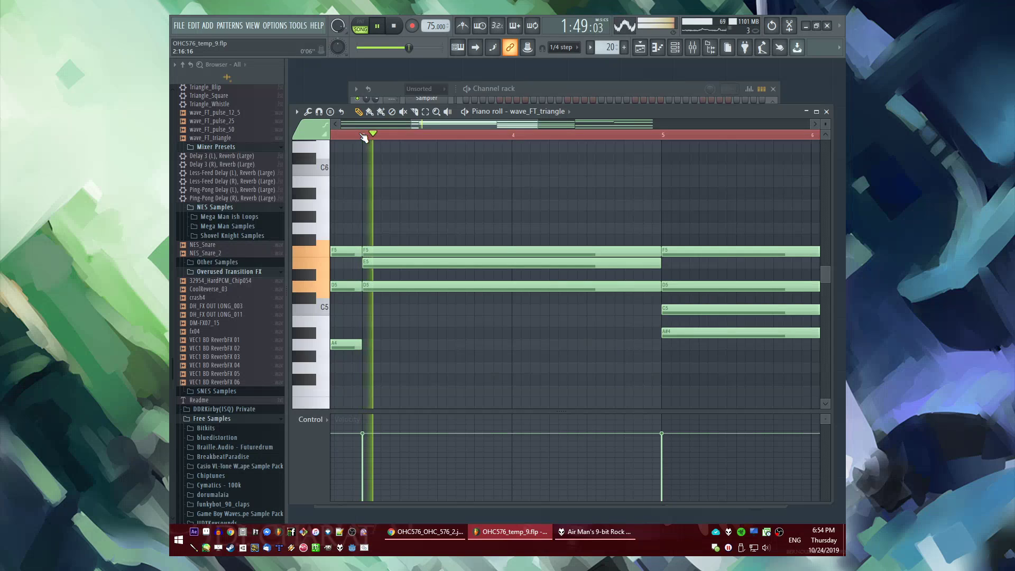
# Delete all four notes of the third chord at bar 5 of the pattern
pyautogui.scroll(-4, 535, 204)
pyautogui.scroll(2, 517, 245)
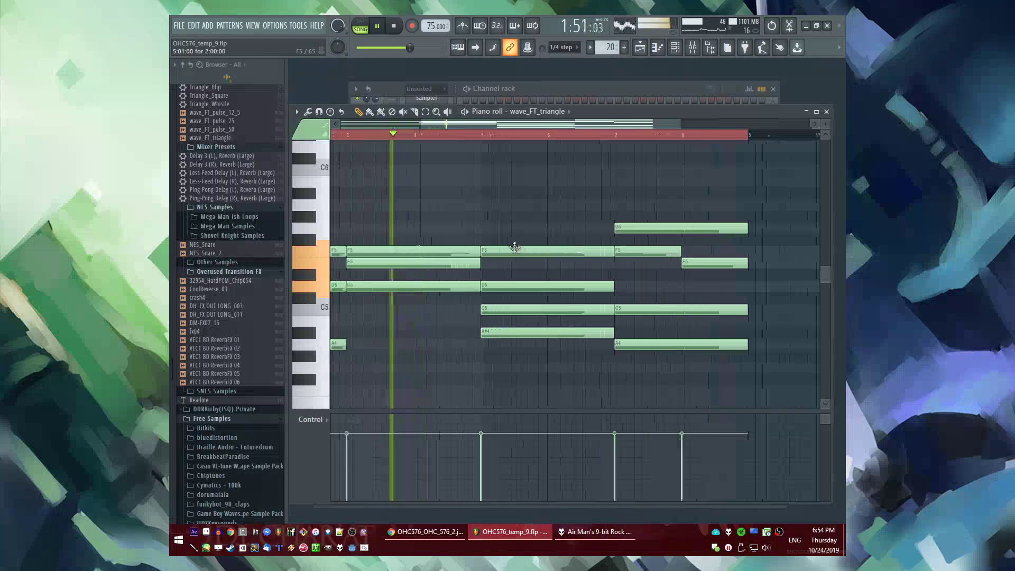
pyautogui.rightClick(500, 333)
pyautogui.rightClick(497, 309)
pyautogui.rightClick(498, 285)
pyautogui.rightClick(499, 250)
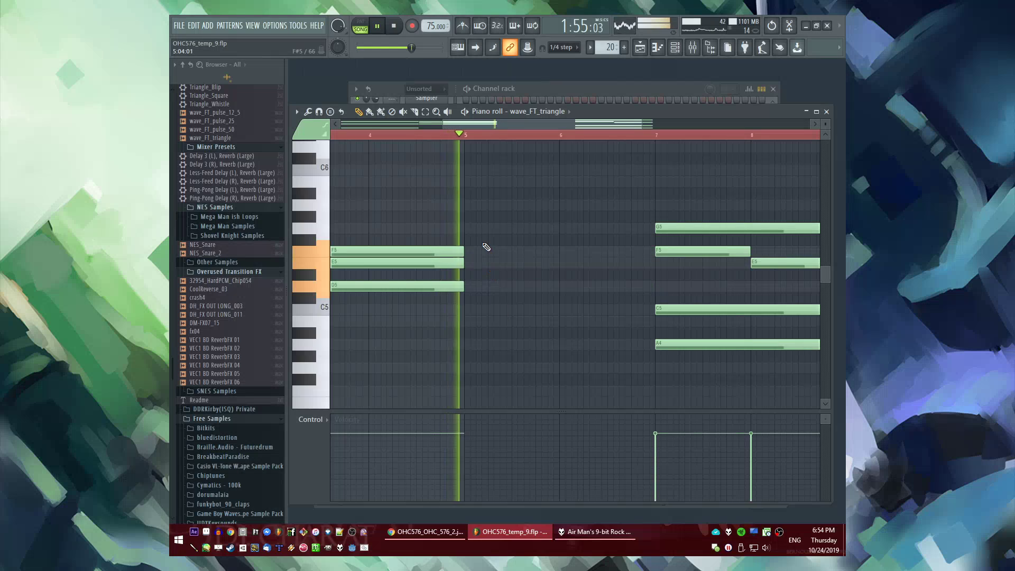
# Build a new two-bar chord at bar 5 of the pattern from F5, A5 and D5 notes
pyautogui.scroll(2, 526, 249)
pyautogui.press('space')
pyautogui.moveTo(450, 250)
pyautogui.mouseDown()
pyautogui.moveTo(439, 233)
pyautogui.moveTo(443, 248)
pyautogui.mouseUp()
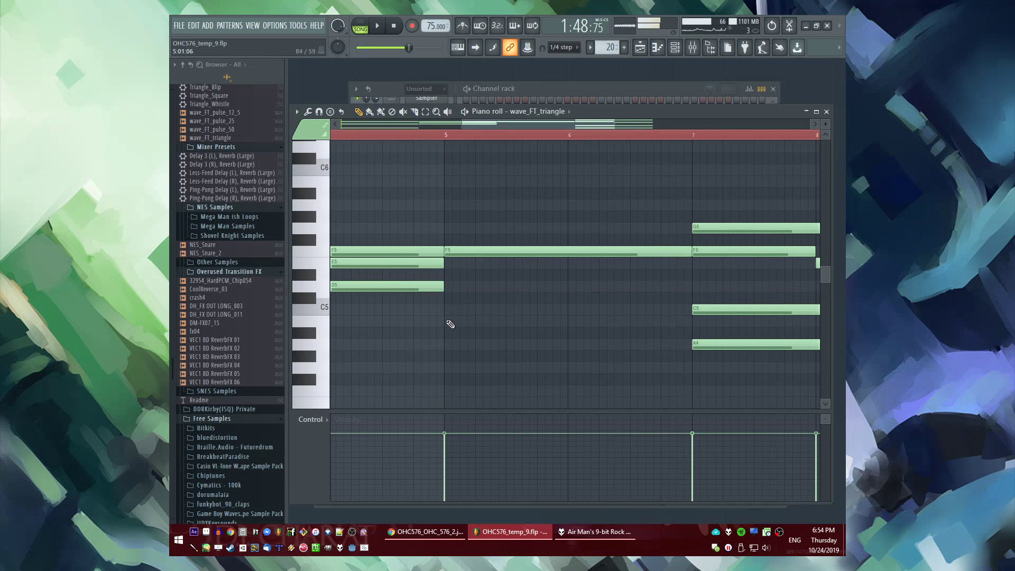
pyautogui.press('space')
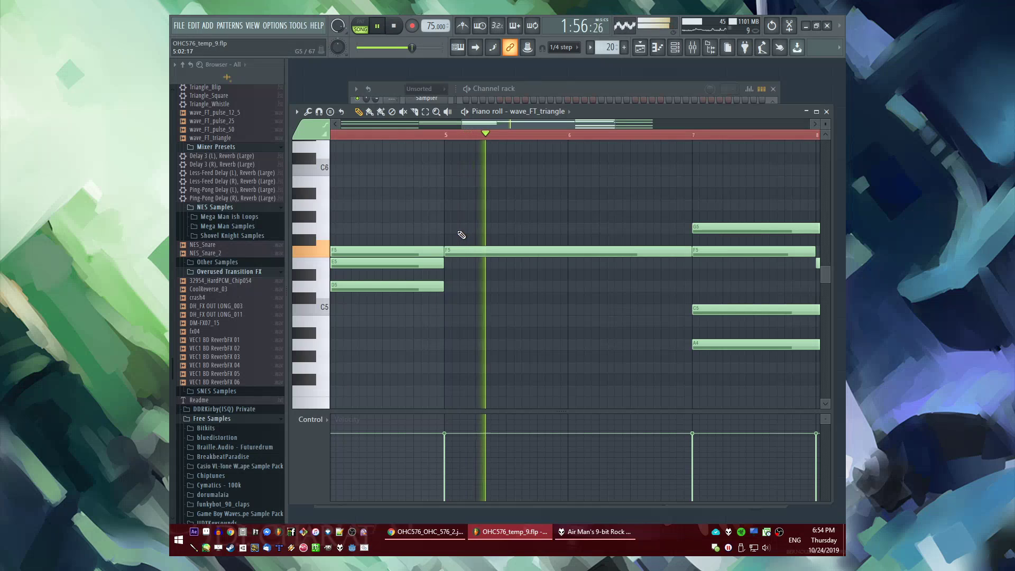
pyautogui.click(448, 205)
pyautogui.click(451, 286)
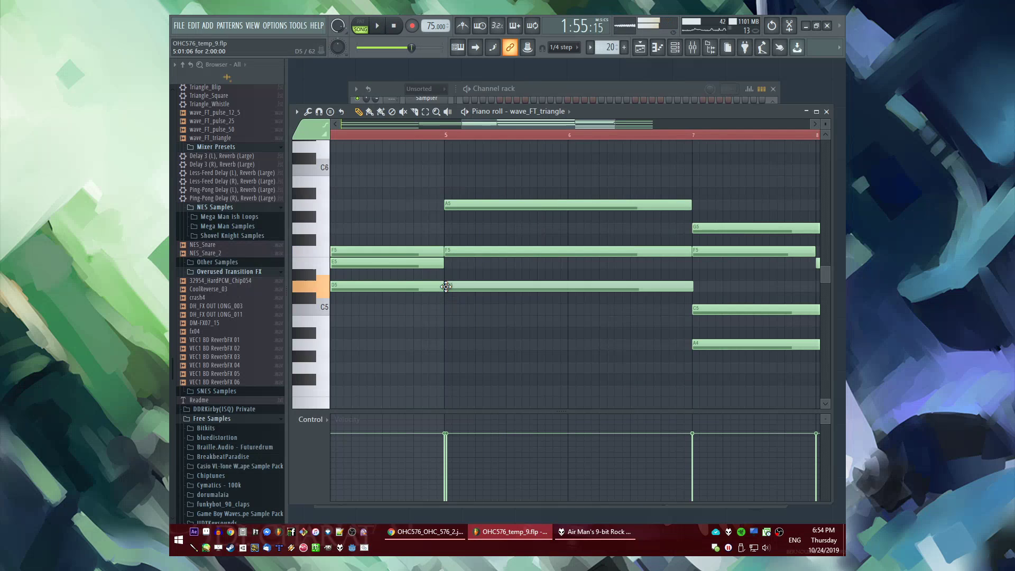
pyautogui.moveTo(453, 288); pyautogui.dragTo(450, 288)
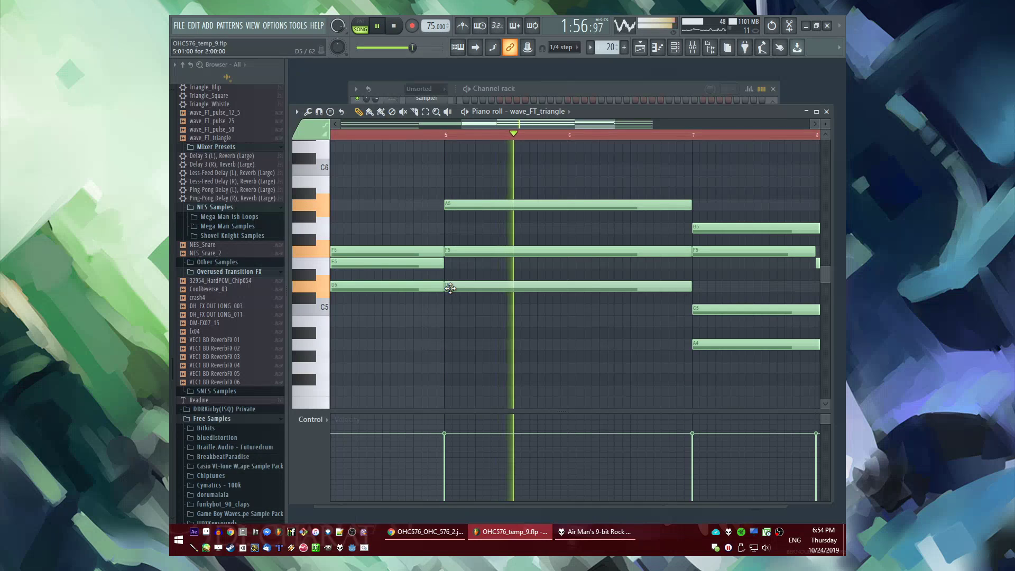
# Replace the last chord, from bar 7 of the pattern, with two-bar G5, A5 and D5 notes
pyautogui.scroll(-3, 450, 288)
pyautogui.scroll(3, 478, 195)
pyautogui.moveTo(629, 199); pyautogui.dragTo(413, 349)
pyautogui.press('Delete')
pyautogui.scroll(3, 363, 233)
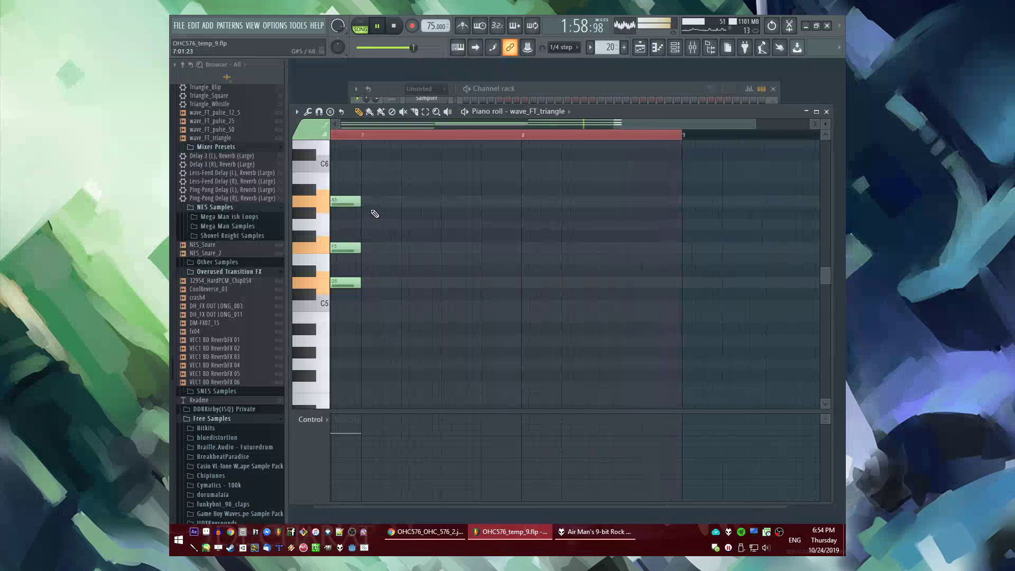
pyautogui.click(366, 227)
pyautogui.click(364, 200)
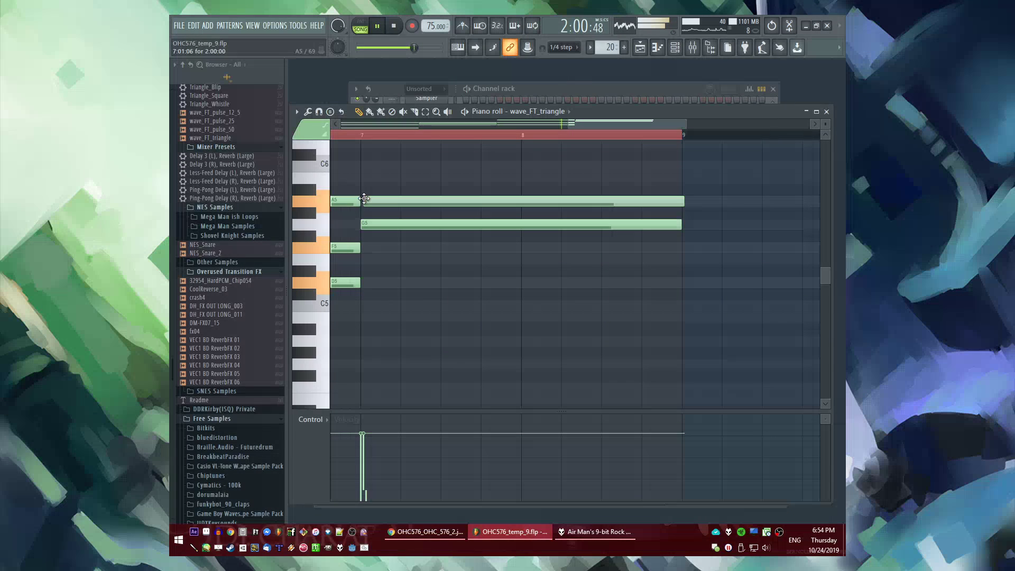
pyautogui.click(366, 281)
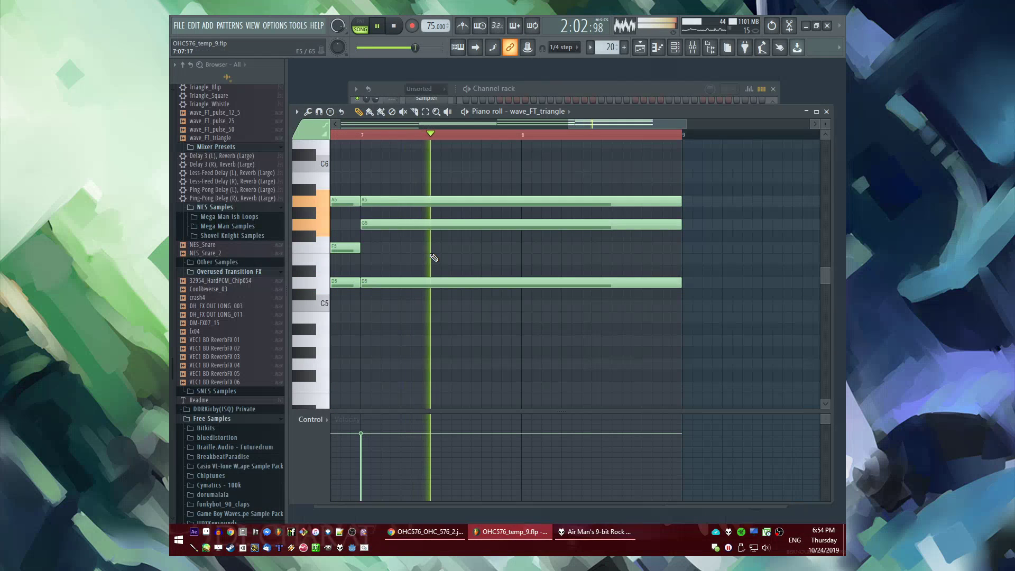
# Place a second Pattern 20 clip on Track 3 at bar 41 of the arrangement
pyautogui.press('F5')
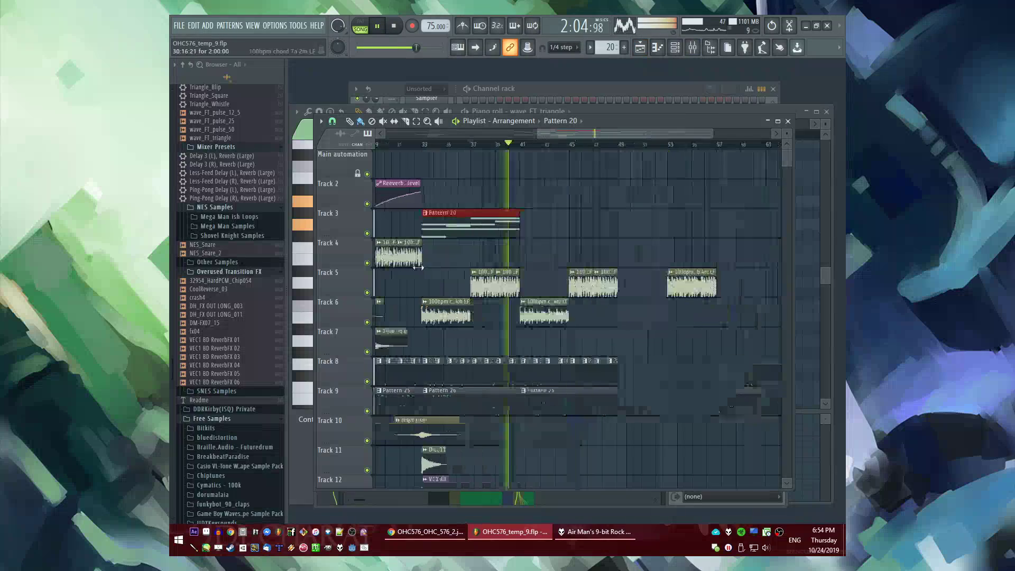
pyautogui.click(527, 231)
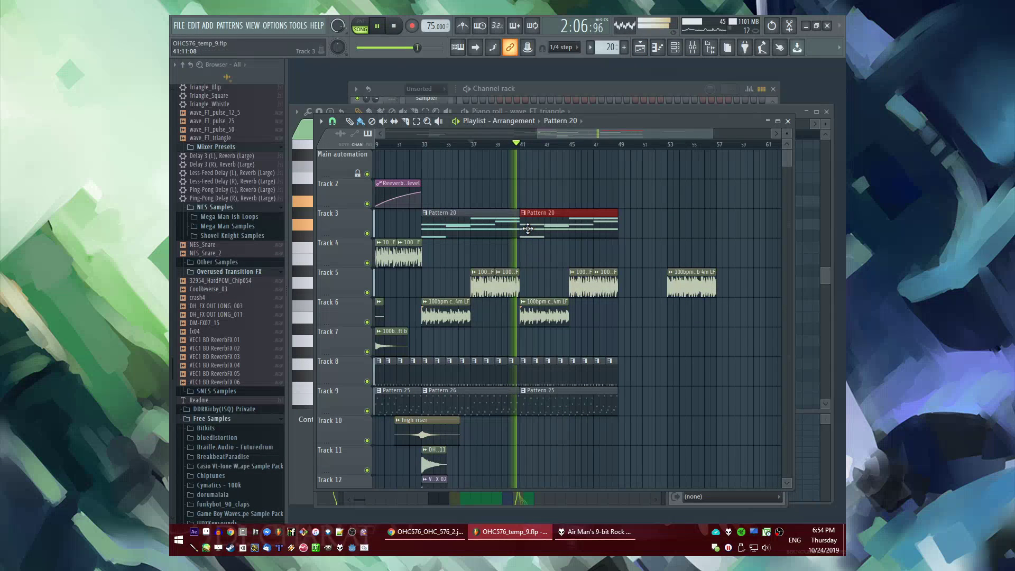
pyautogui.scroll(5, 555, 270)
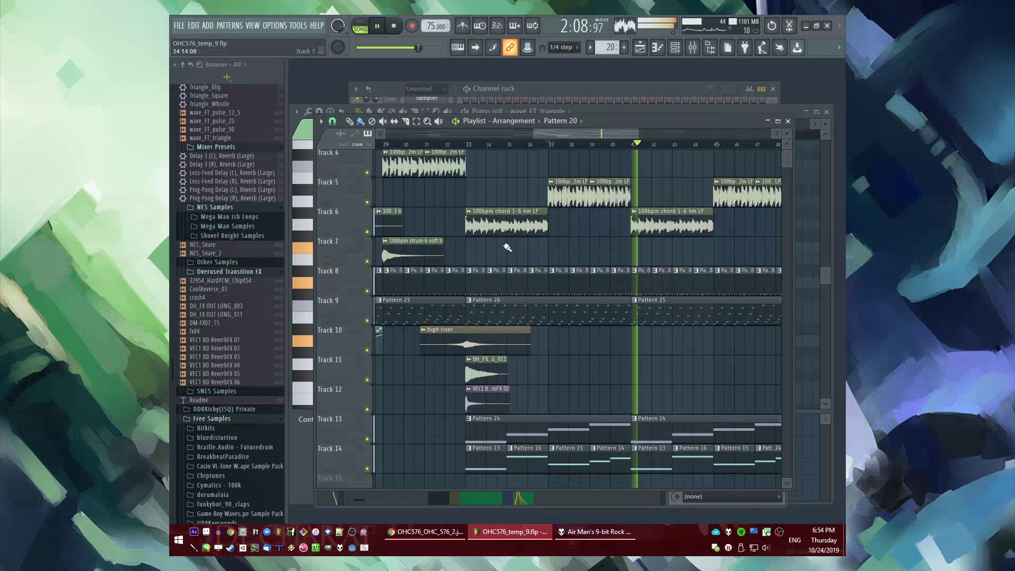
pyautogui.scroll(5, 653, 265)
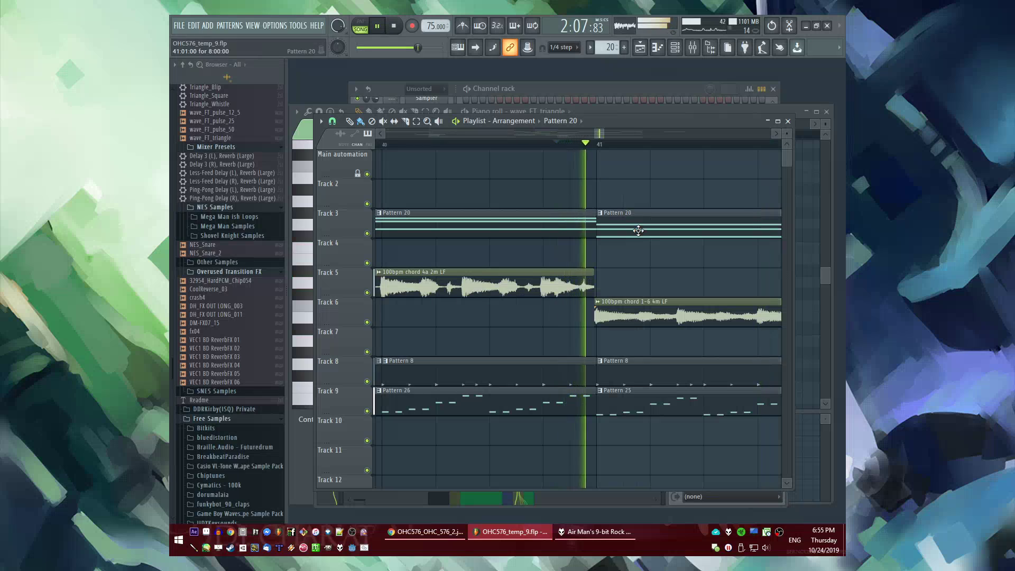
pyautogui.scroll(-8, 640, 266)
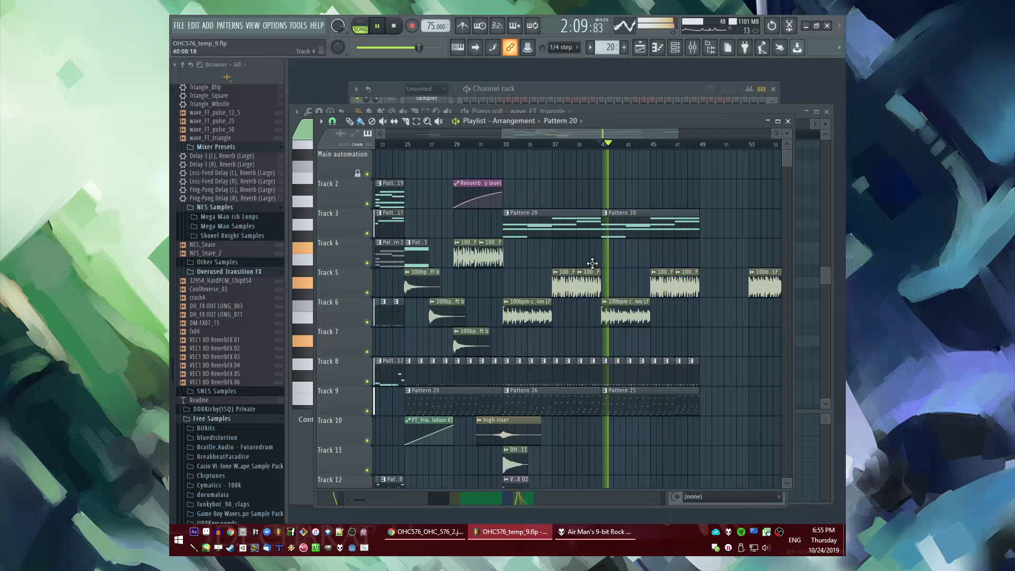
pyautogui.scroll(5, 511, 235)
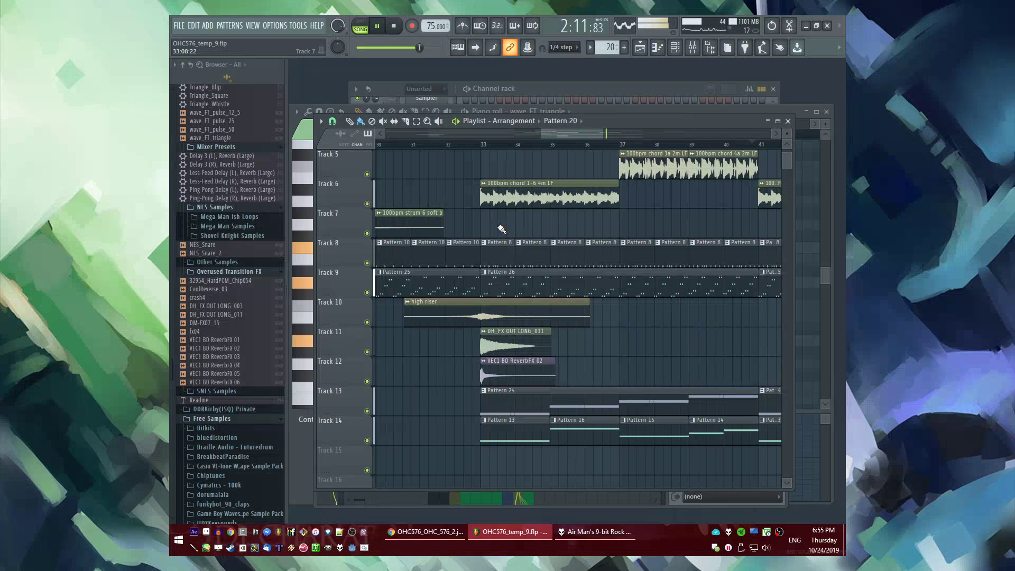
# Fill Track 7 from bar 33 to bar 49 with repeated Pattern 18 clips
pyautogui.press('F4')
pyautogui.scroll(-6, 467, 380)
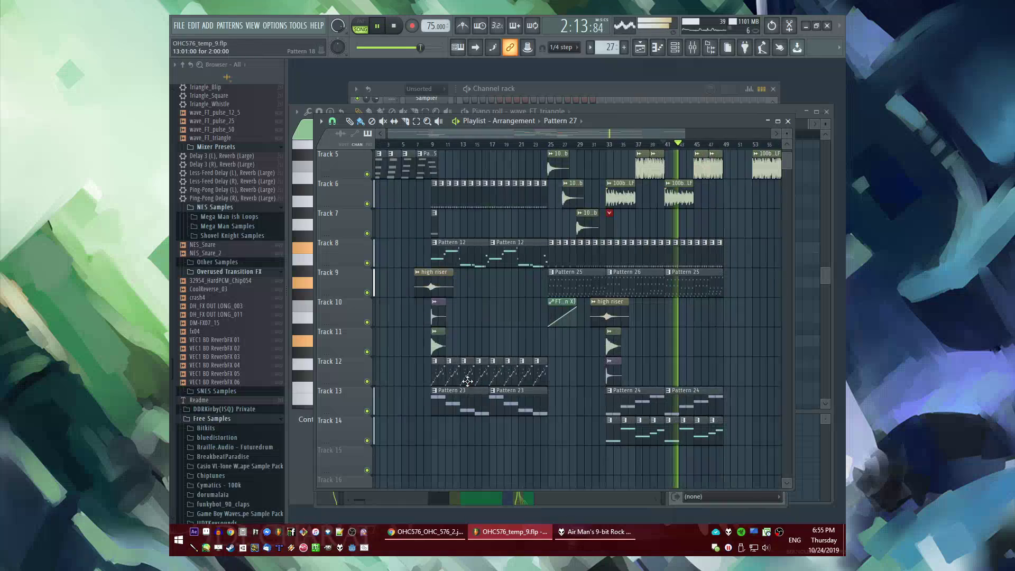
pyautogui.scroll(6, 513, 241)
pyautogui.moveTo(435, 228)
pyautogui.mouseDown()
pyautogui.moveTo(778, 227)
pyautogui.moveTo(627, 227)
pyautogui.mouseUp()
pyautogui.scroll(-4, 628, 227)
pyautogui.scroll(4, 510, 267)
pyautogui.scroll(3, 483, 267)
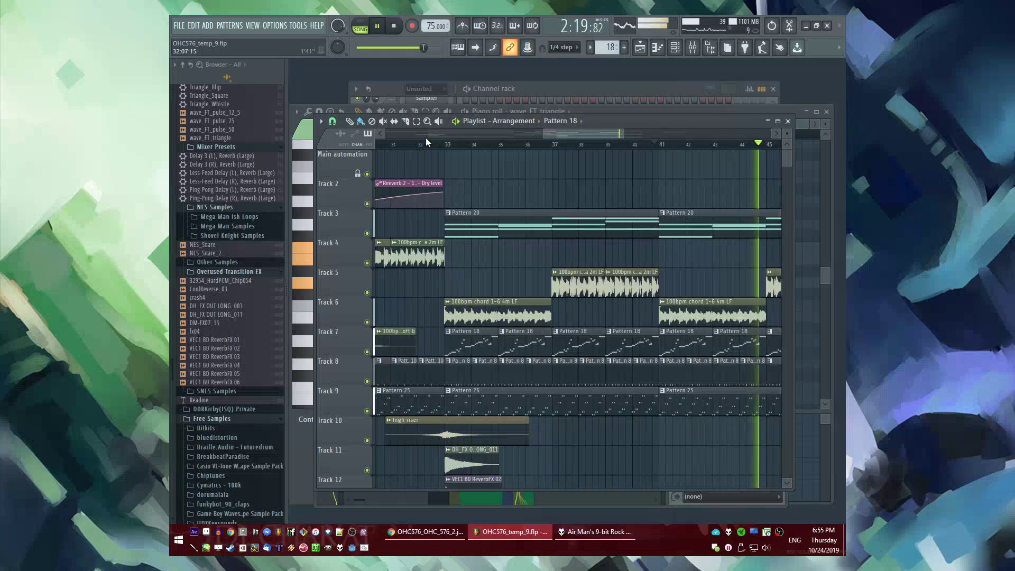
pyautogui.scroll(-2, 500, 199)
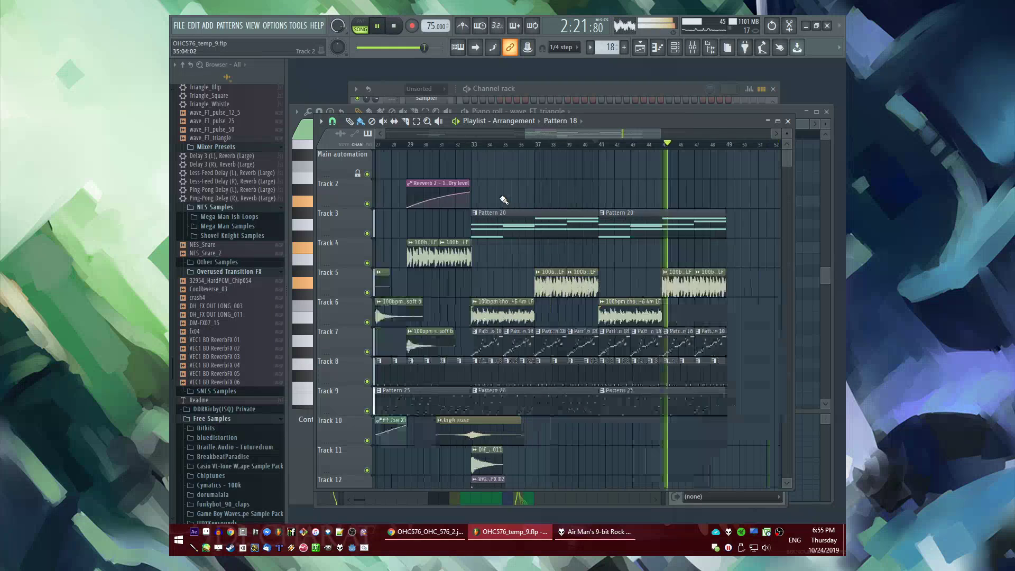
# Audition the lead-in to bar 33, then move the FT_triangle filter frequency automation to Track 15 and lengthen it to span bars 25 to 33
pyautogui.click(447, 148)
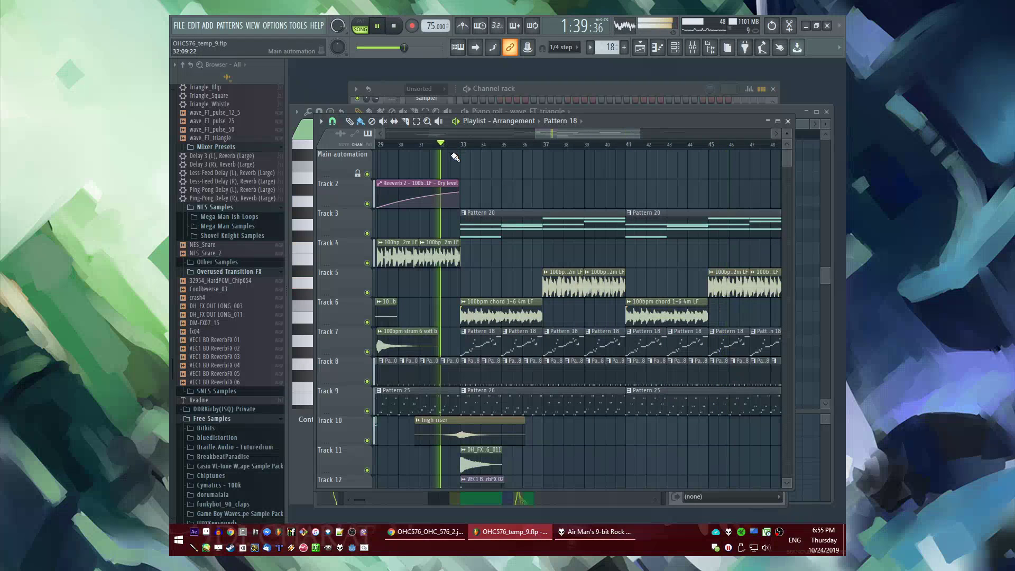
pyautogui.scroll(-3, 528, 316)
pyautogui.scroll(-3, 528, 316)
pyautogui.scroll(3, 526, 318)
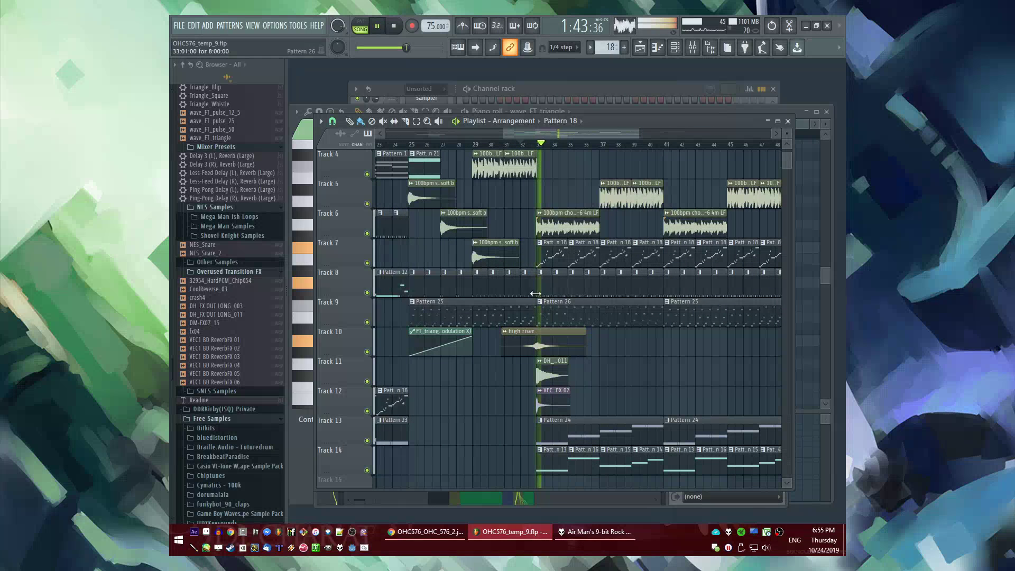
pyautogui.click(452, 145)
pyautogui.moveTo(475, 339); pyautogui.dragTo(528, 348)
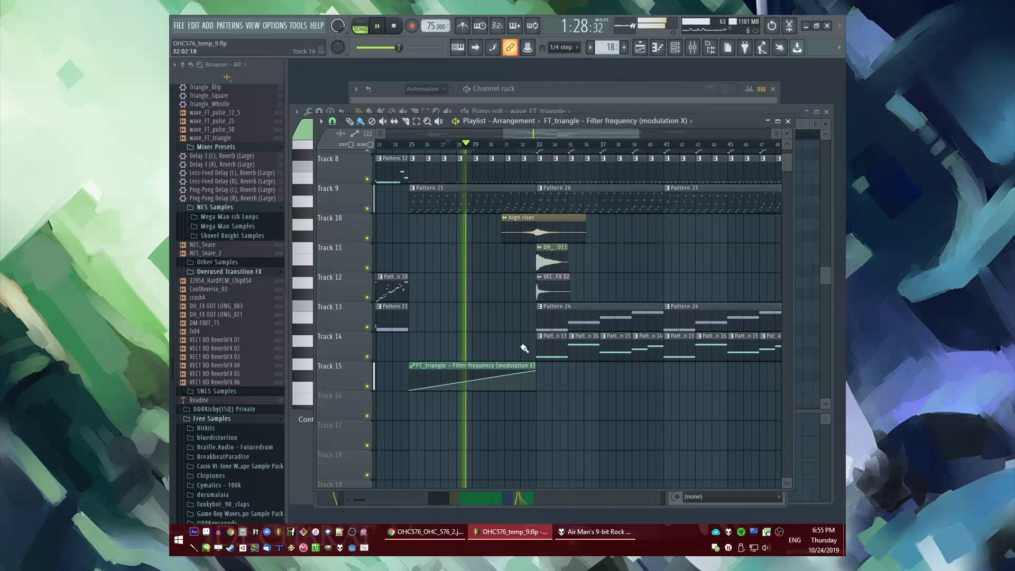
# Change FT_triangle's second and third oscillators to square waves, with oscillator 2's mix level at 25%
pyautogui.press('F6')
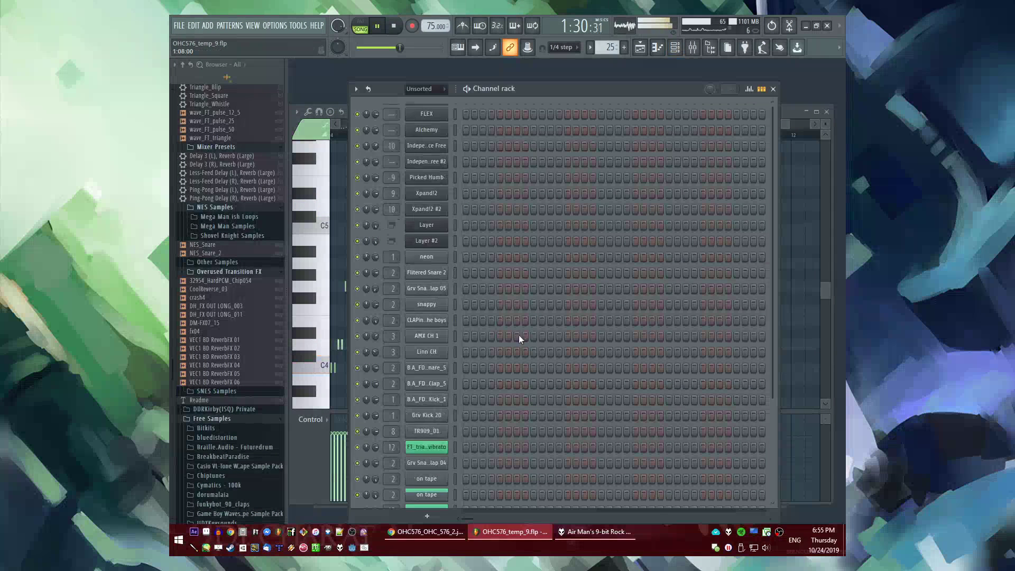
pyautogui.click(426, 496)
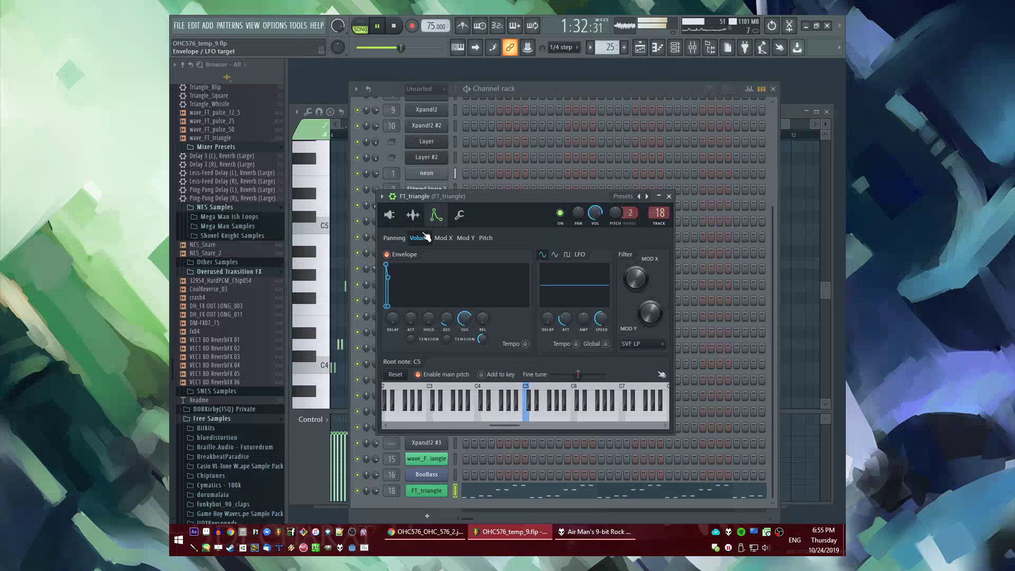
pyautogui.click(460, 216)
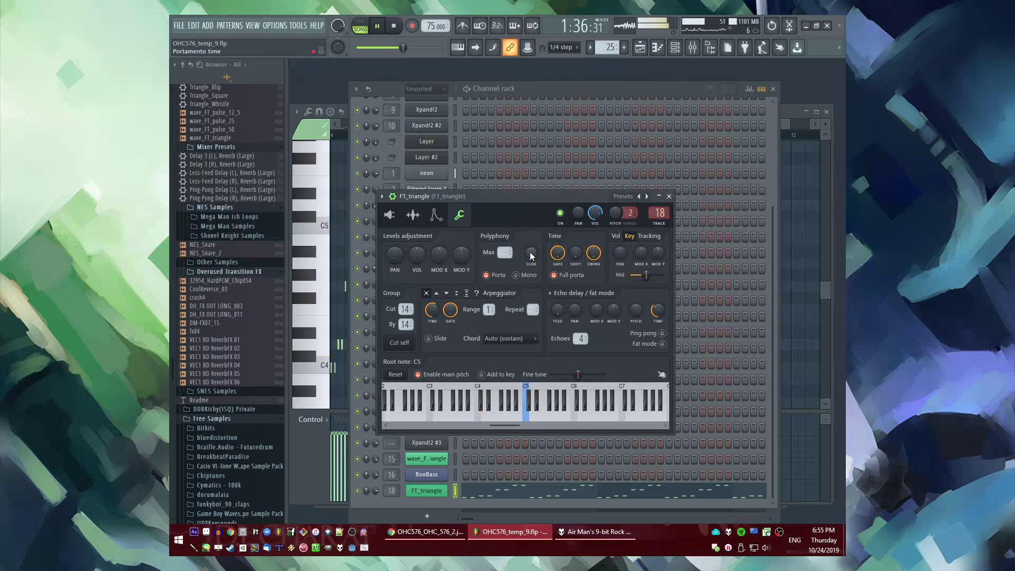
pyautogui.click(391, 215)
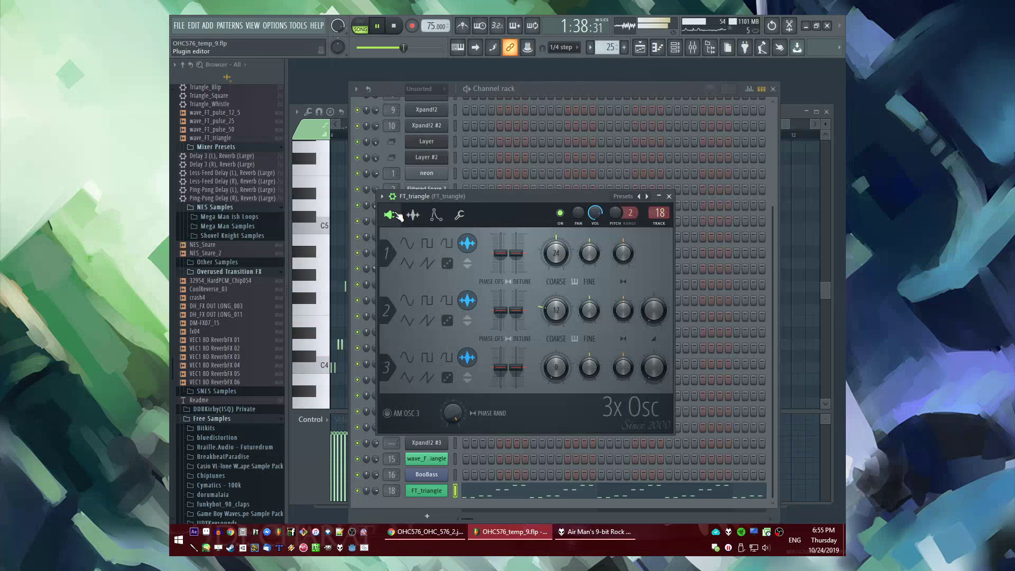
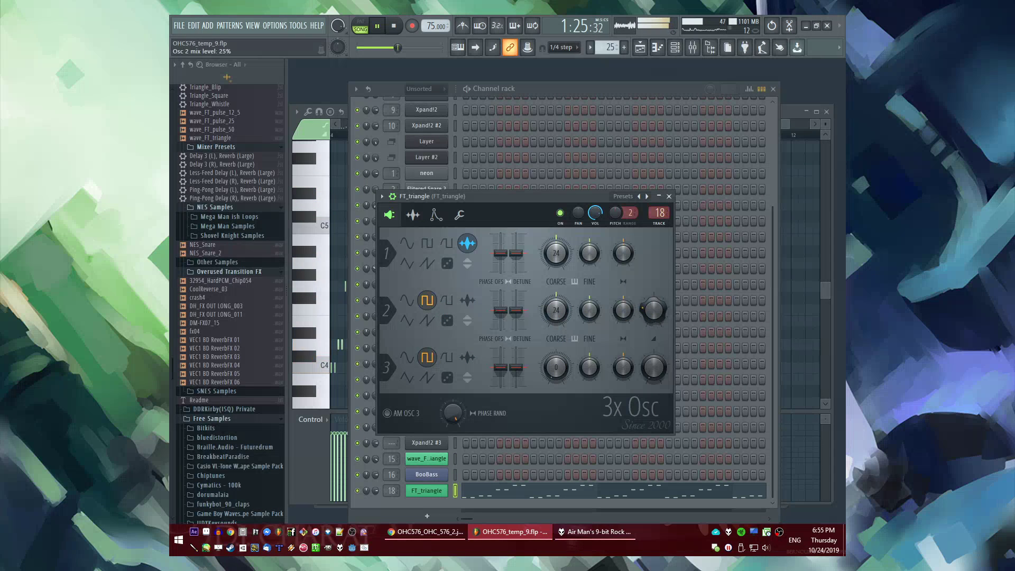
# Play the arrangement from about bar 32 and inspect the Pattern 26 and Pattern 25 clips on Track 9
pyautogui.press('F5')
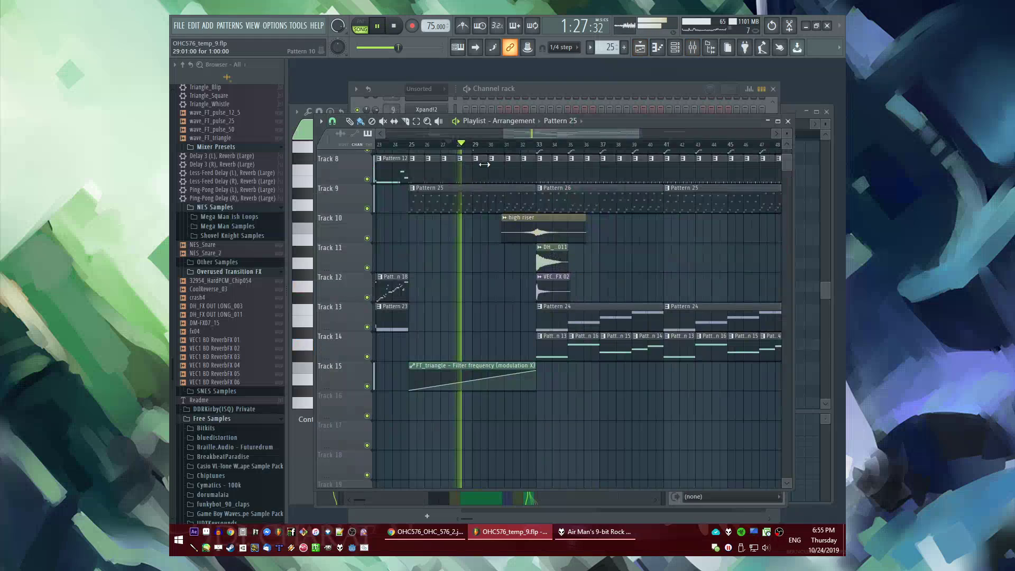
pyautogui.click(525, 144)
pyautogui.moveTo(525, 135); pyautogui.dragTo(544, 134)
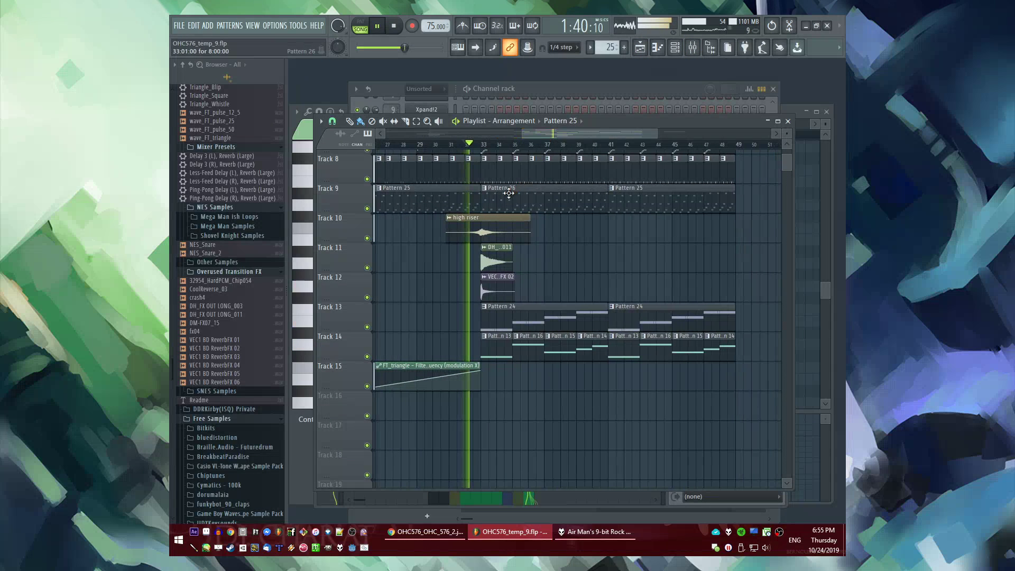
pyautogui.rightClick(485, 192)
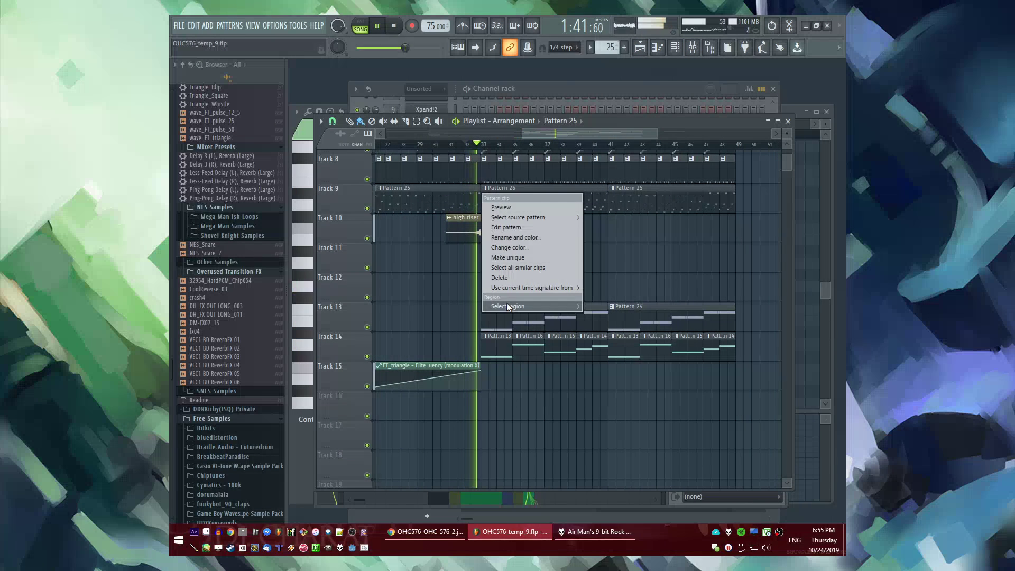
pyautogui.click(706, 274)
pyautogui.rightClick(617, 200)
pyautogui.click(617, 199)
# Clone the FT_triangle channel and move Pattern 25's notes from the original to the clone
pyautogui.press('F6')
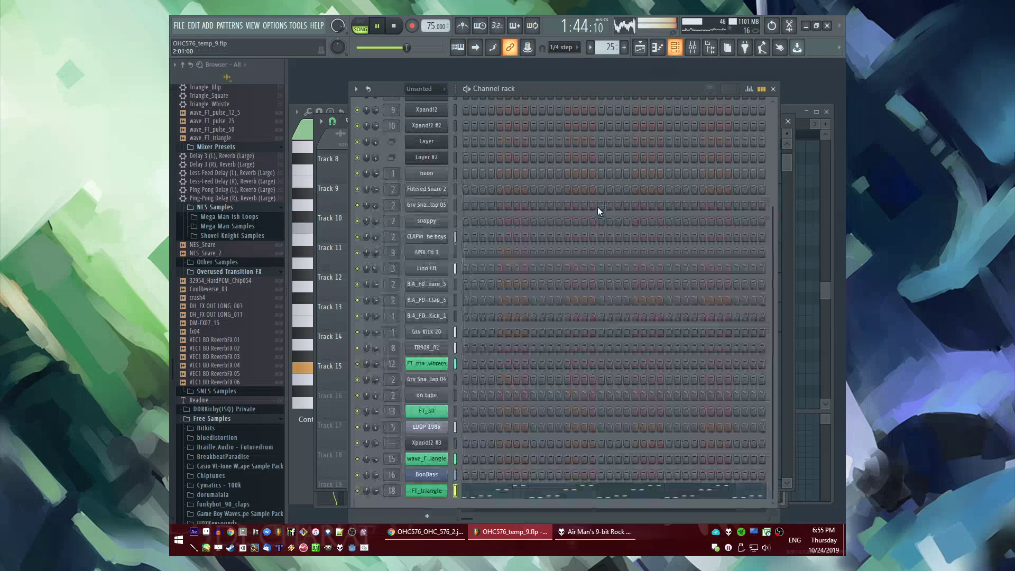
pyautogui.hotkey('alt', 'c')
pyautogui.press('Escape')
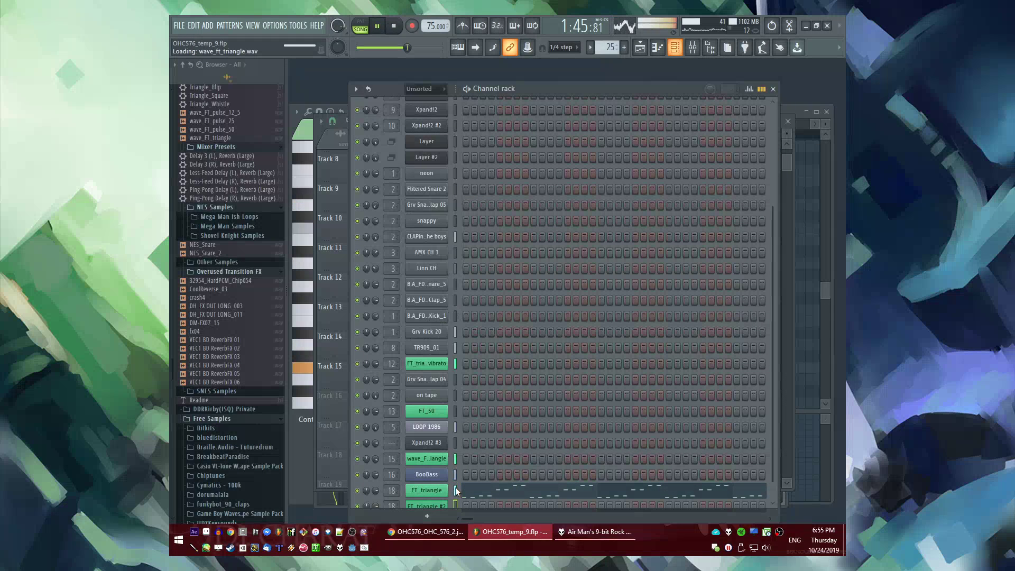
pyautogui.click(455, 488)
pyautogui.hotkey('ctrl', 'x')
pyautogui.click(456, 503)
pyautogui.hotkey('ctrl', 'v')
# Check FT_triangle #2's settings and add Fruity Parametric EQ 2 to its mixer track, boosting band 6 by 4.8 dB at 7152 Hz
pyautogui.click(445, 506)
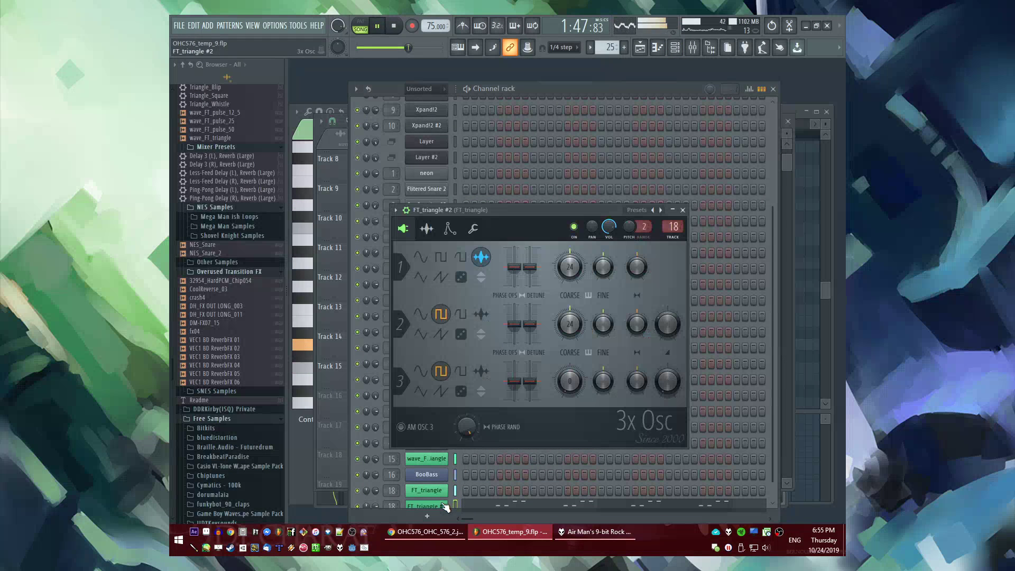
pyautogui.click(484, 228)
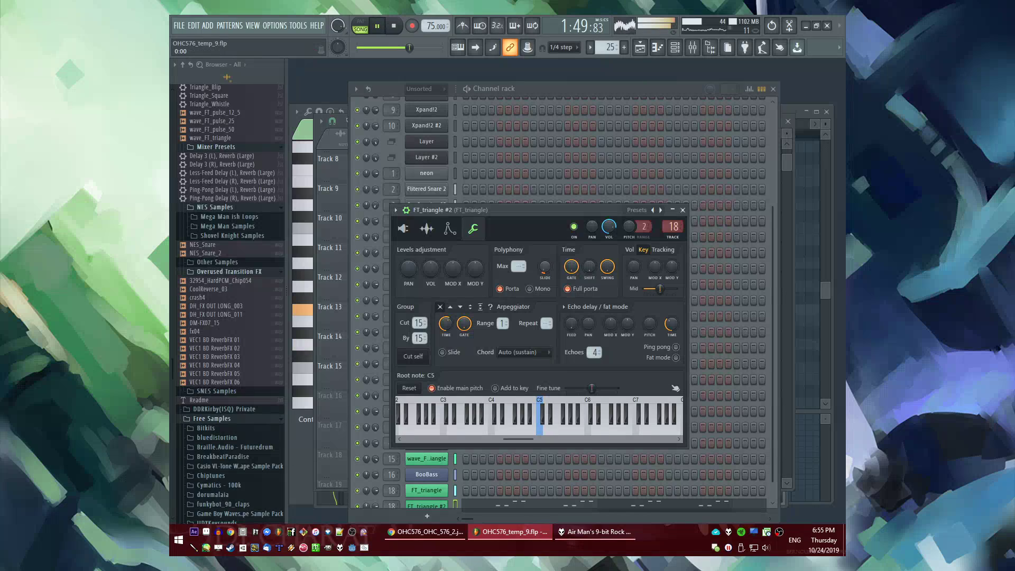
pyautogui.press('F9')
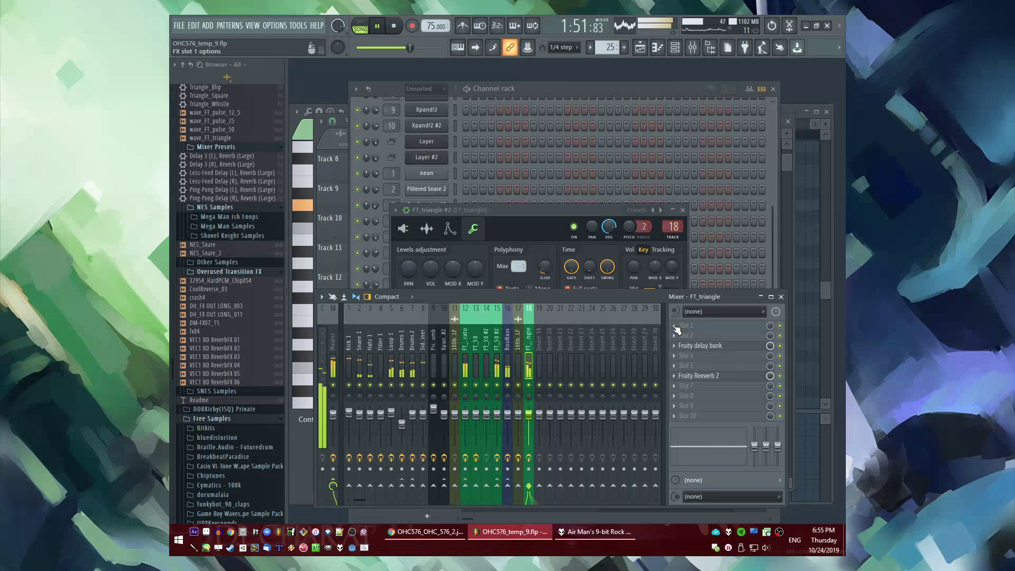
pyautogui.click(675, 328)
pyautogui.click(569, 380)
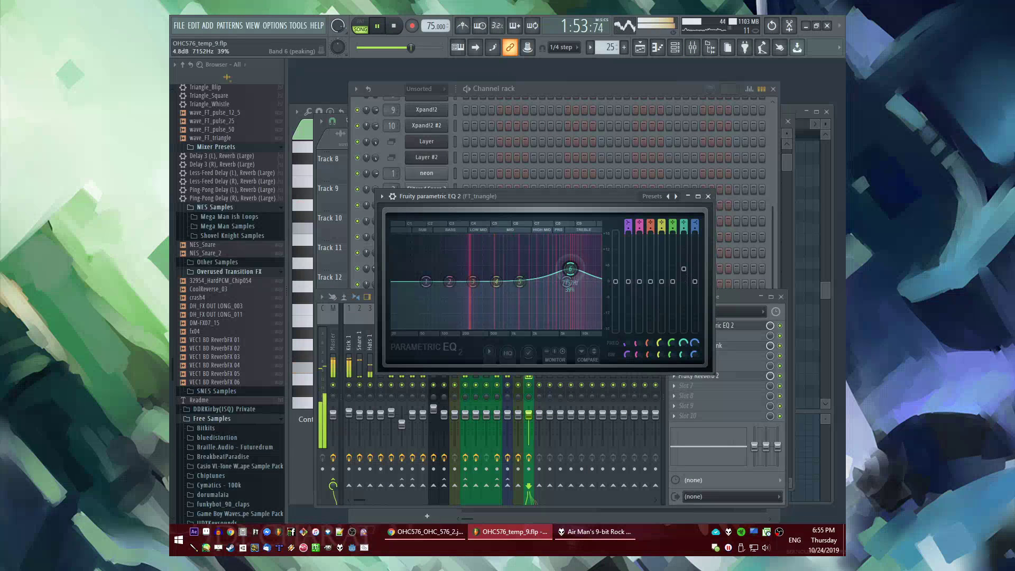
pyautogui.click(708, 196)
# Replace the Track 9 clip at bar 41 with Pattern 26 and open that pattern's channels for editing
pyautogui.click(591, 88)
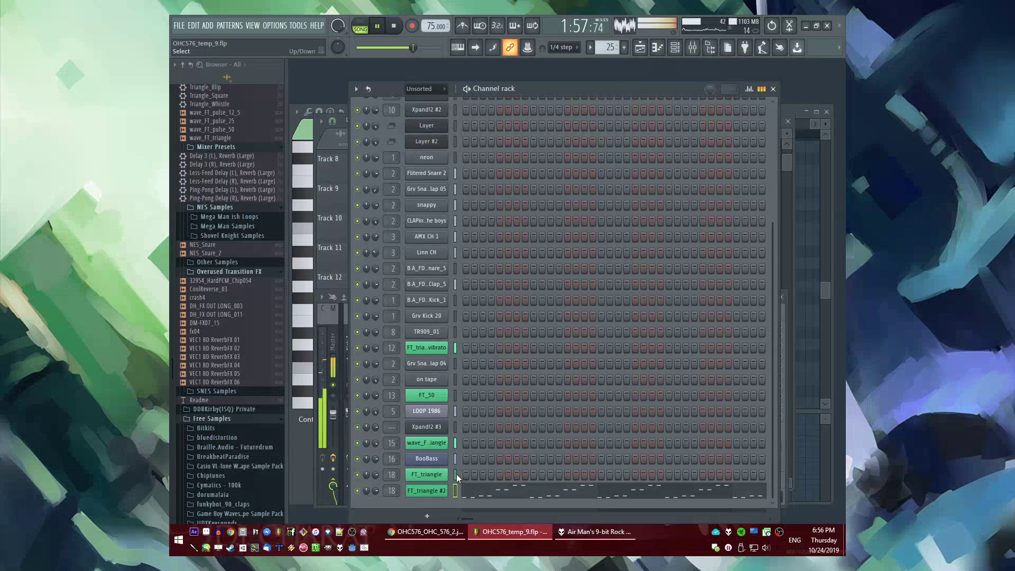
pyautogui.press('F5')
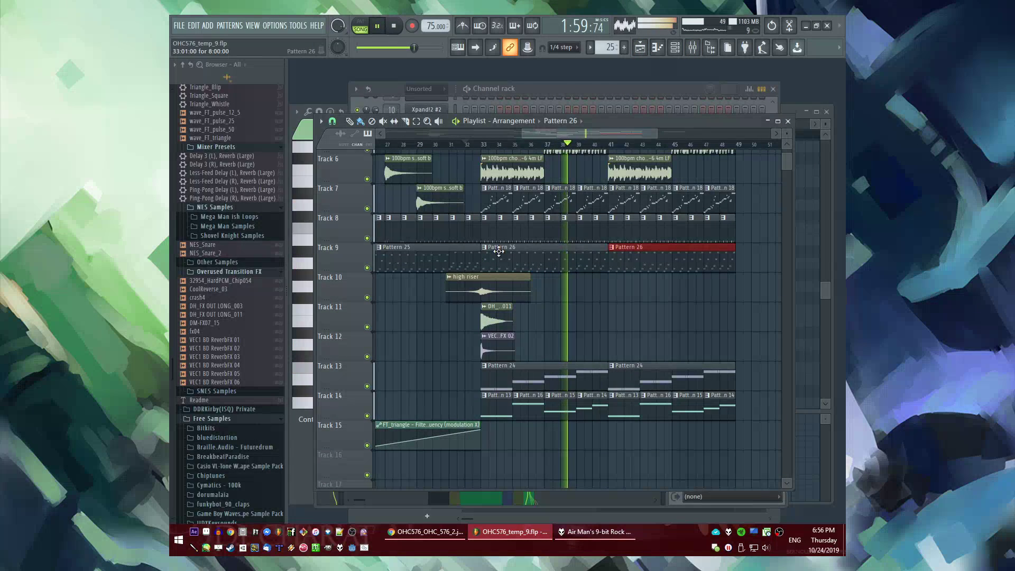
pyautogui.doubleClick(499, 251)
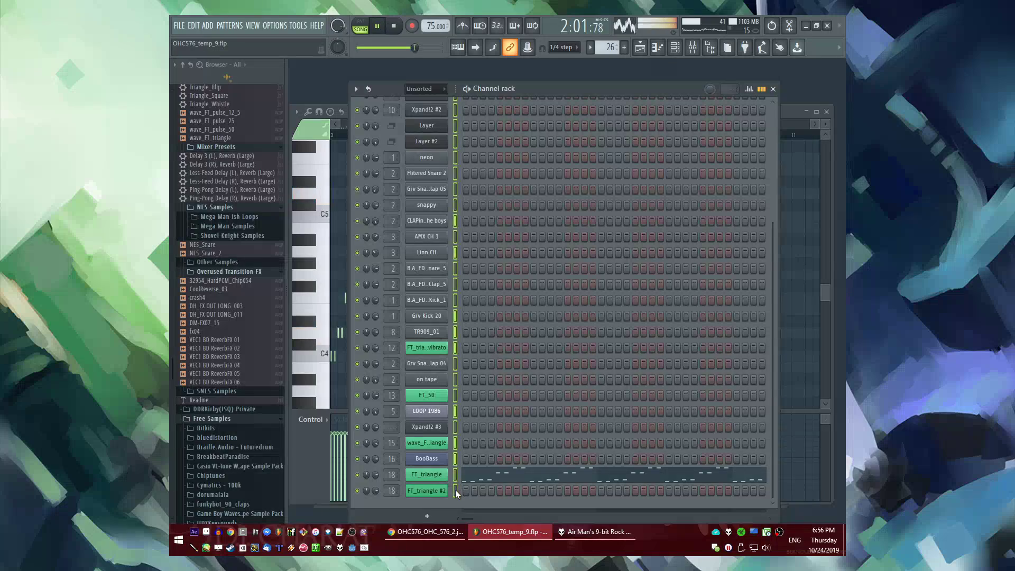
# Return Pattern 25's notes from FT_triangle #2 to the original FT_triangle channel and save the project
pyautogui.press('F5')
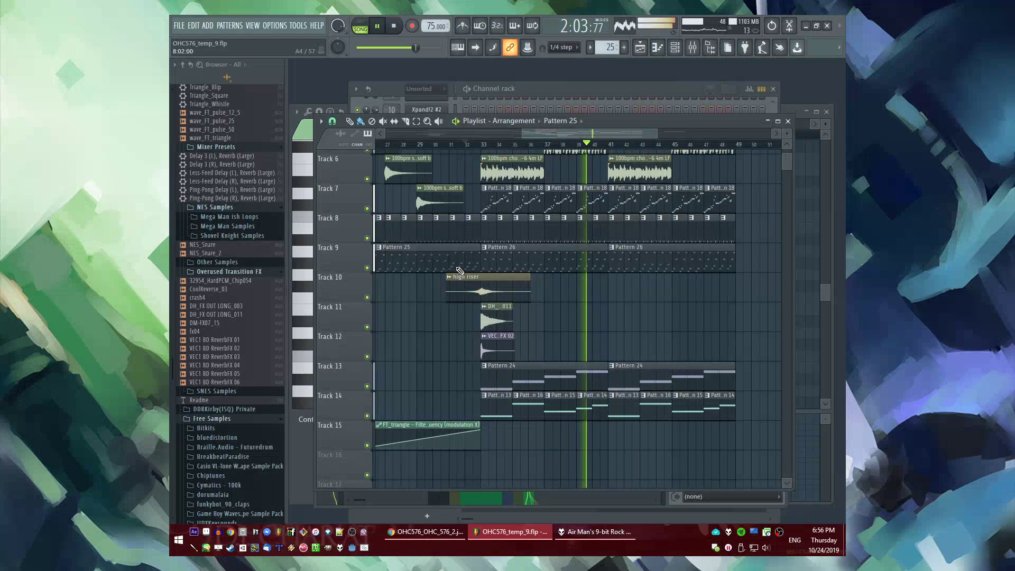
pyautogui.doubleClick(460, 271)
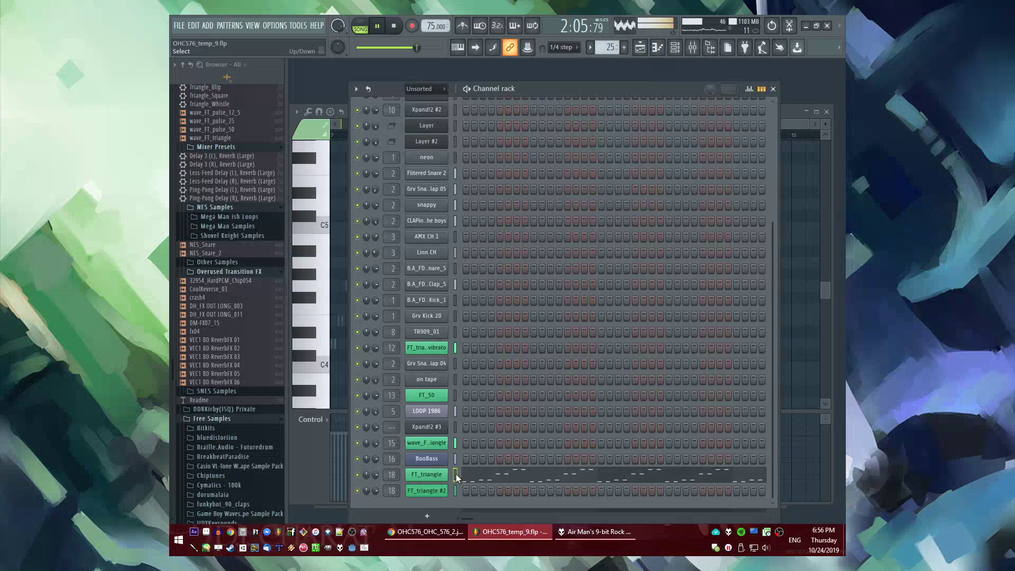
pyautogui.press('F5')
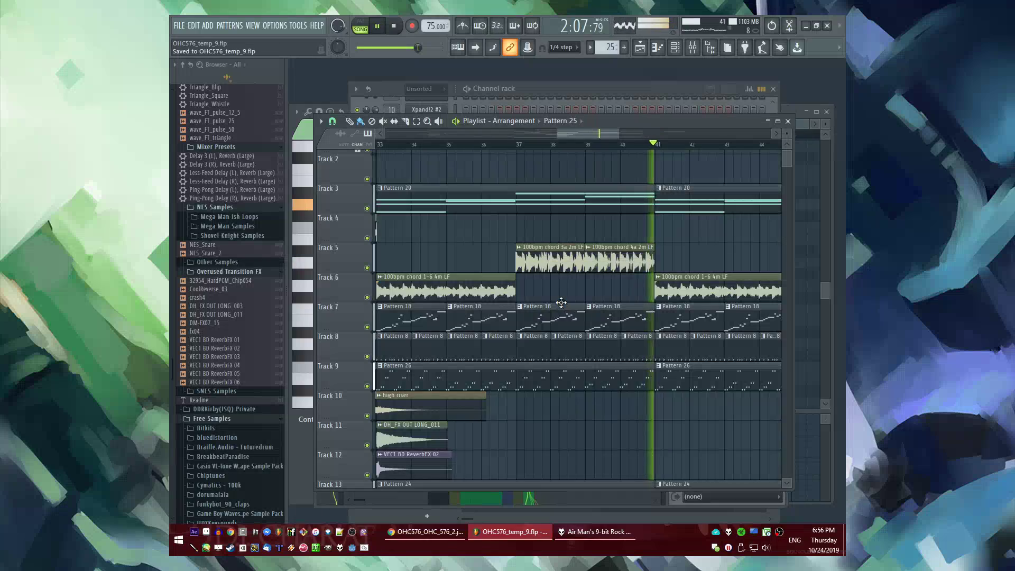
# Place a clip of the new empty Pattern 27 on Track 10 at bar 41
pyautogui.scroll(-5, 561, 303)
pyautogui.scroll(3, 657, 354)
pyautogui.scroll(-1, 508, 386)
pyautogui.click(505, 385)
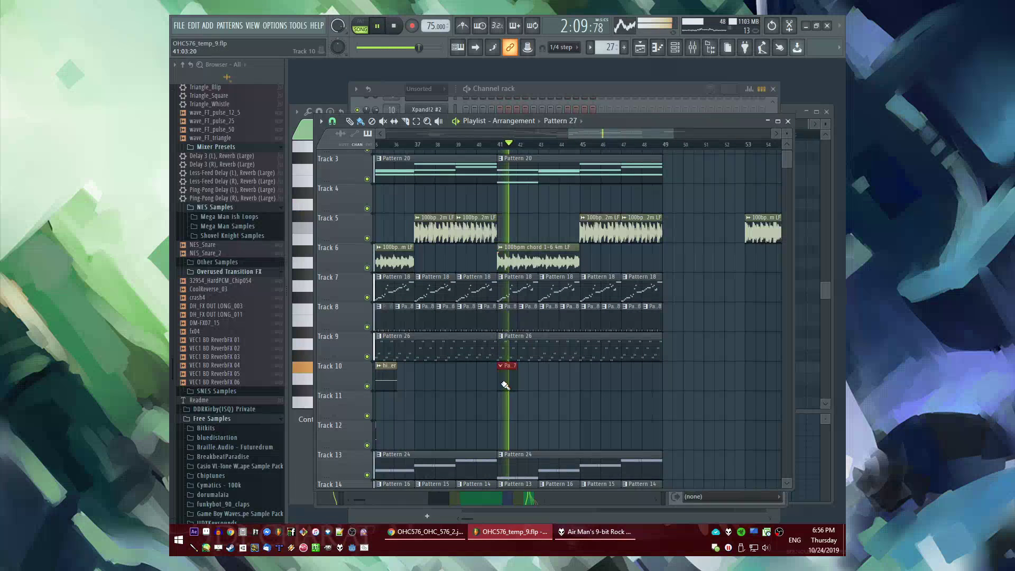
# Add another high riser clip on Track 11, positioned so that its peak falls at bar 41
pyautogui.scroll(-7, 635, 384)
pyautogui.click(547, 307)
pyautogui.click(590, 356)
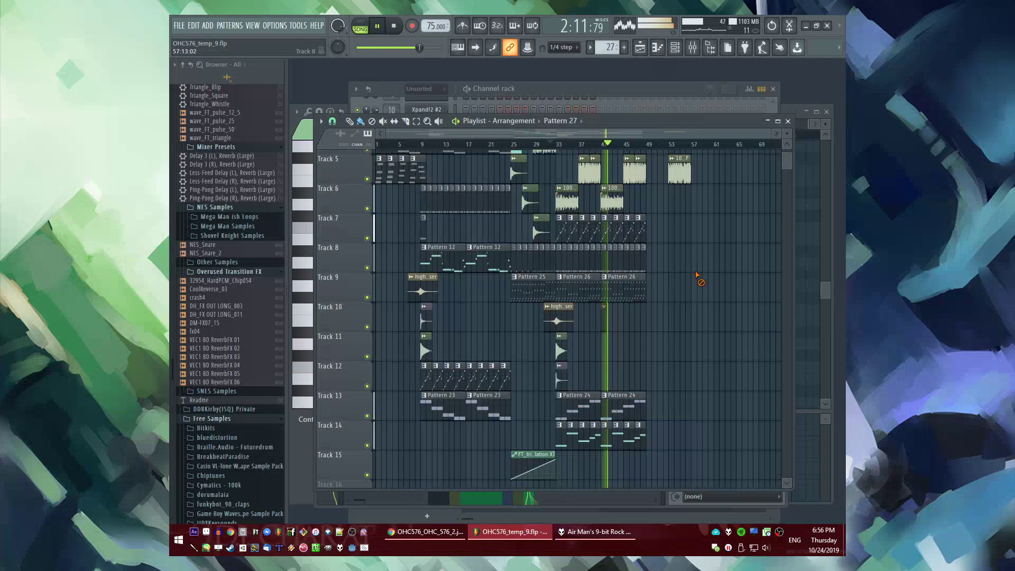
pyautogui.scroll(4, 555, 314)
pyautogui.click(535, 314)
pyautogui.scroll(4, 709, 349)
pyautogui.click(558, 348)
pyautogui.scroll(4, 647, 360)
pyautogui.moveTo(628, 357); pyautogui.dragTo(587, 361)
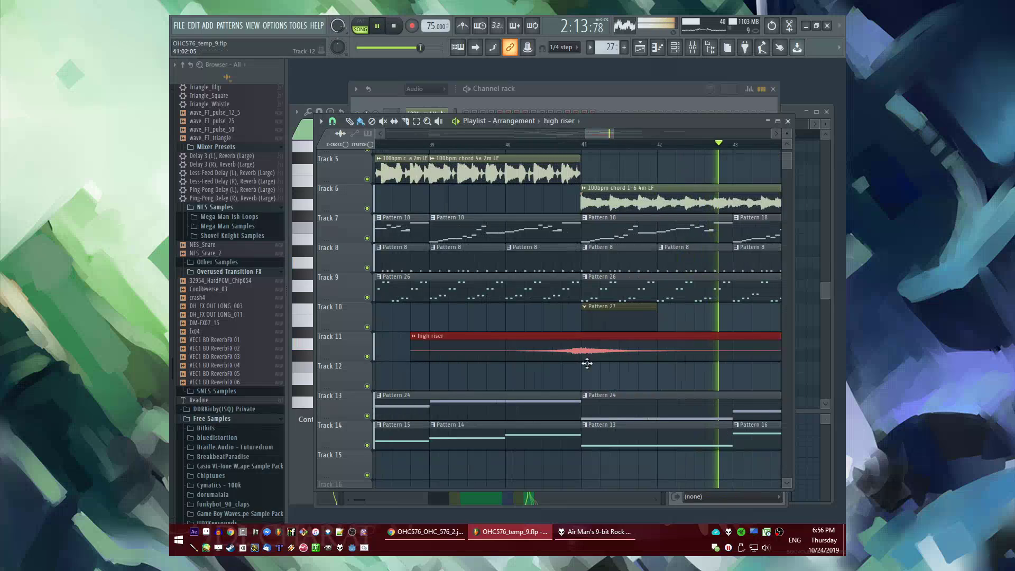
# Listen to the transition into bar 41, then replay from bar 9 and review the arrangement's layout
pyautogui.click(510, 144)
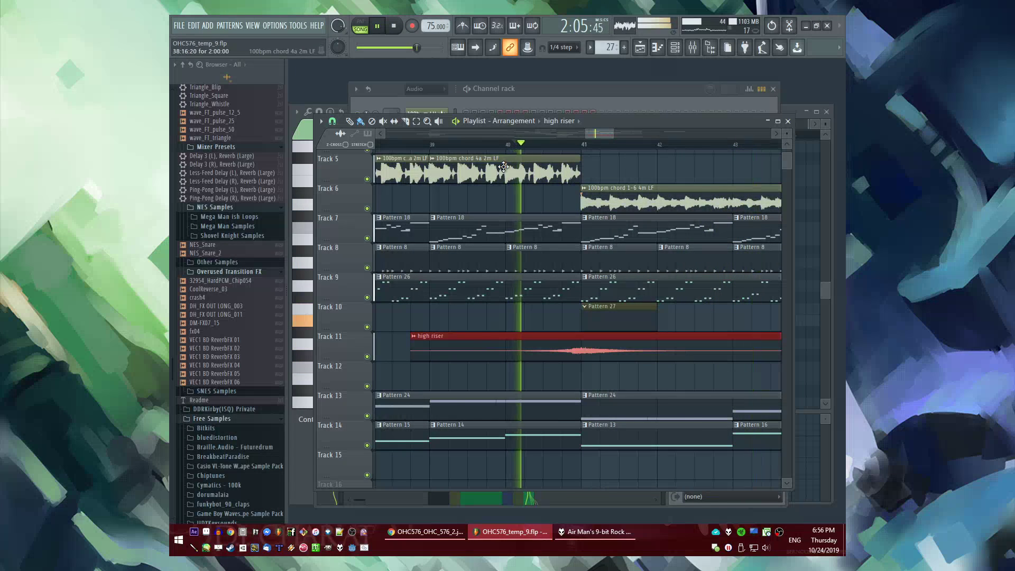
pyautogui.scroll(-3, 613, 313)
pyautogui.doubleClick(468, 314)
pyautogui.rightClick(714, 369)
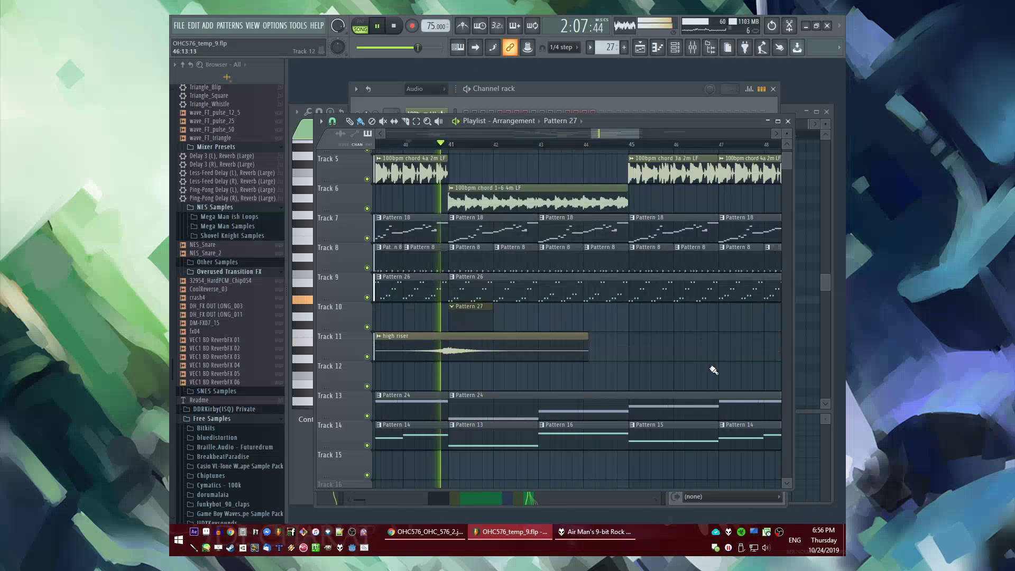
pyautogui.scroll(-5, 624, 317)
pyautogui.scroll(4, 455, 228)
pyautogui.click(403, 144)
pyautogui.click(428, 145)
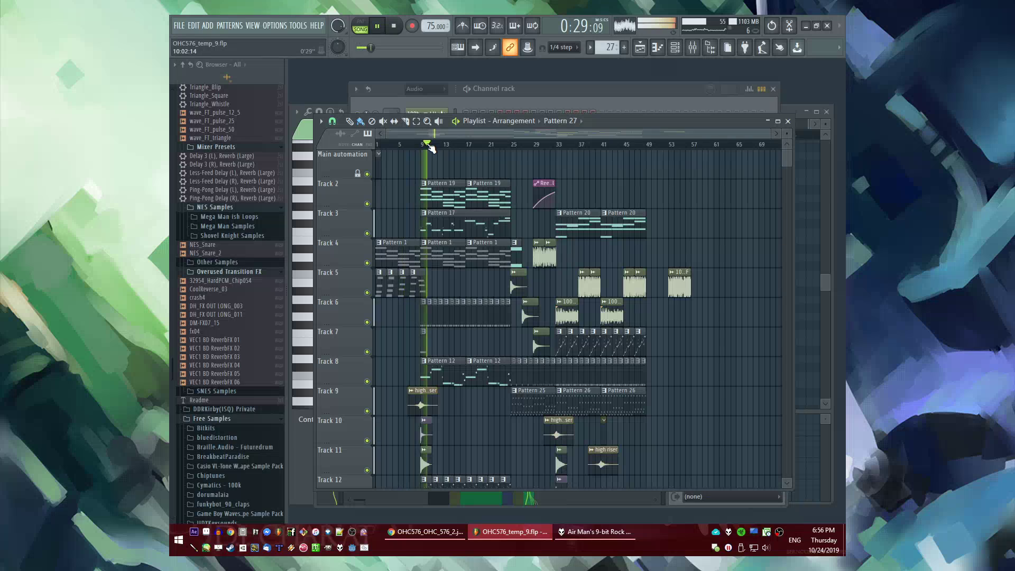
pyautogui.scroll(4, 427, 174)
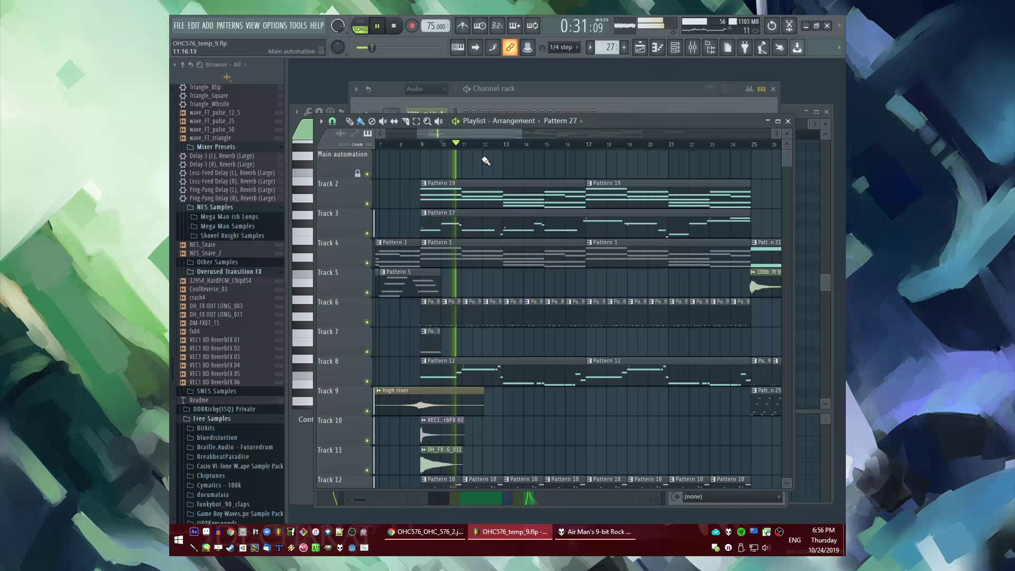
pyautogui.scroll(-3, 484, 161)
pyautogui.scroll(-6, 608, 228)
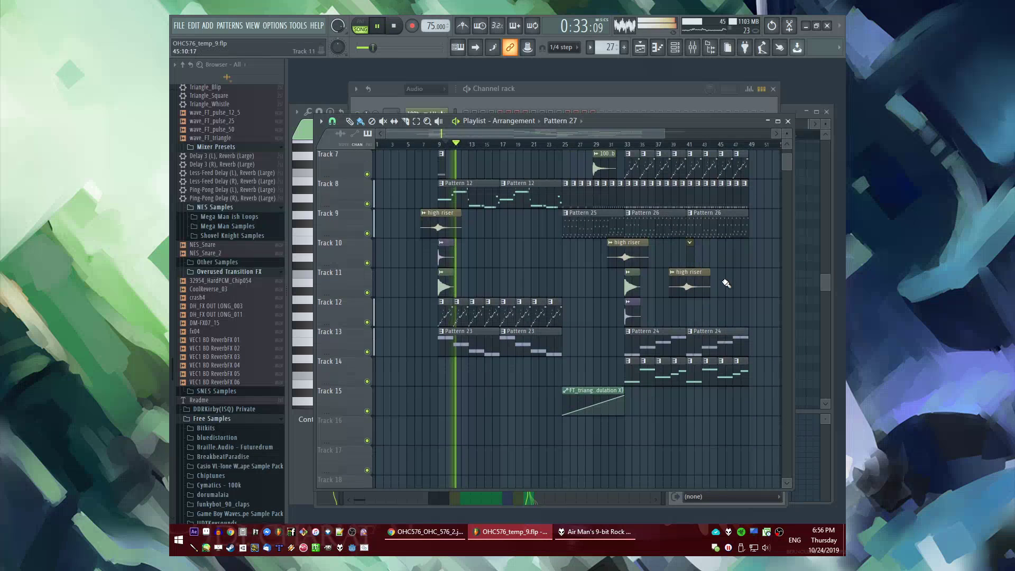
pyautogui.scroll(3, 703, 277)
pyautogui.scroll(3, 595, 256)
pyautogui.scroll(2, 595, 256)
pyautogui.scroll(-3, 589, 259)
pyautogui.scroll(1, 528, 246)
# Lower the Maximizer threshold in the master track's iZotope Ozone 5 to -1.0 and replay the section
pyautogui.press('F9')
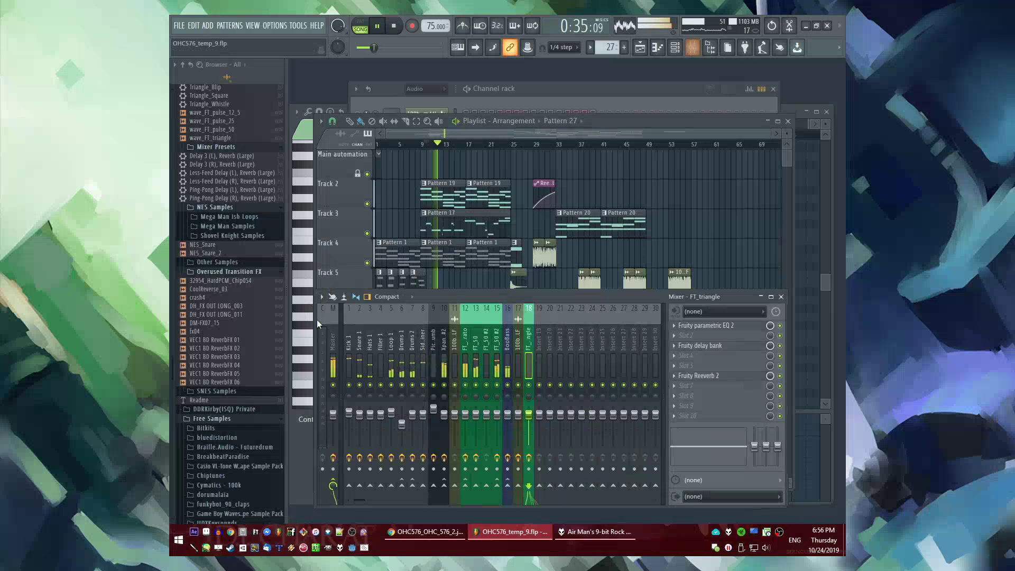
pyautogui.click(333, 337)
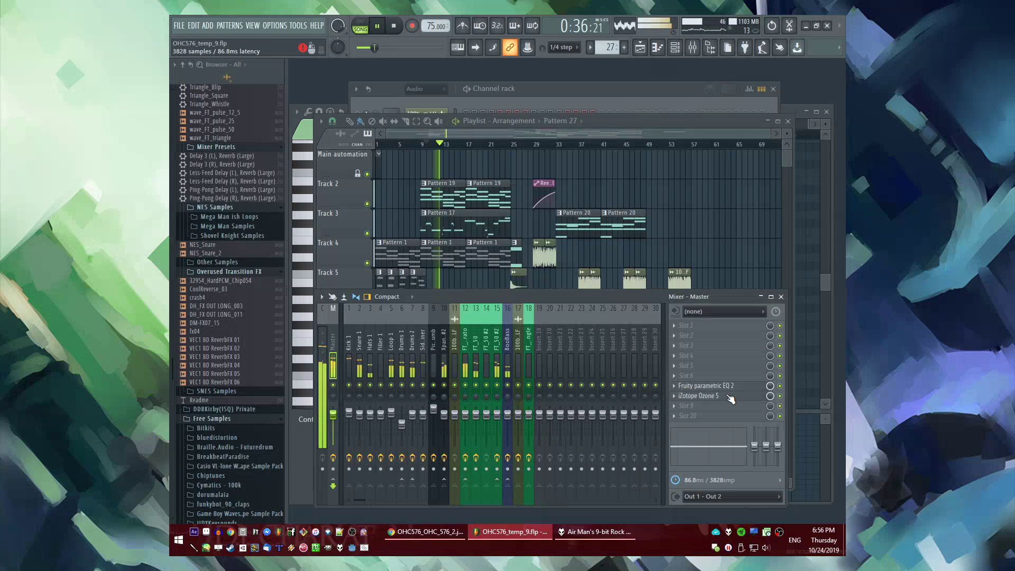
pyautogui.click(699, 395)
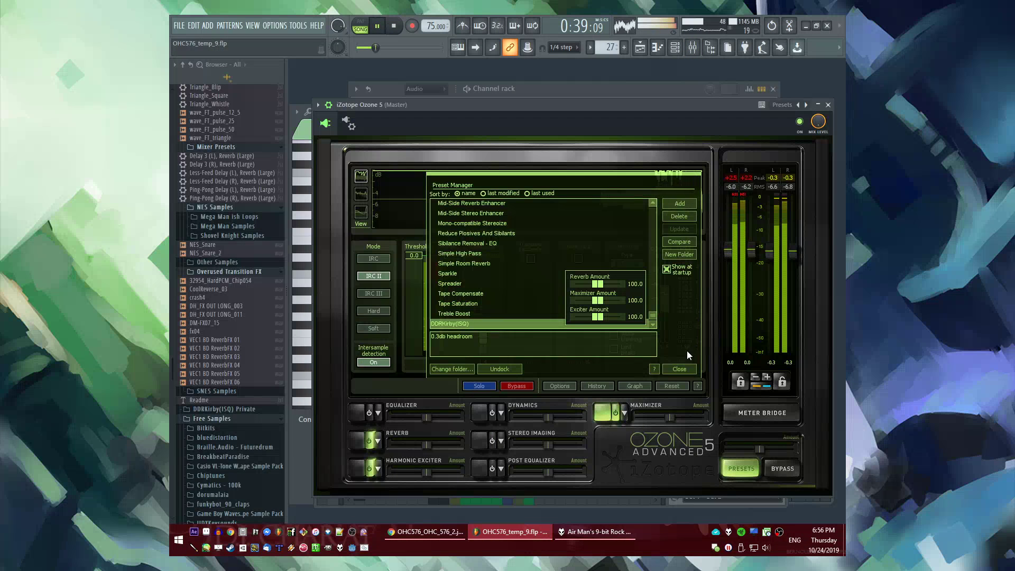
pyautogui.click(679, 368)
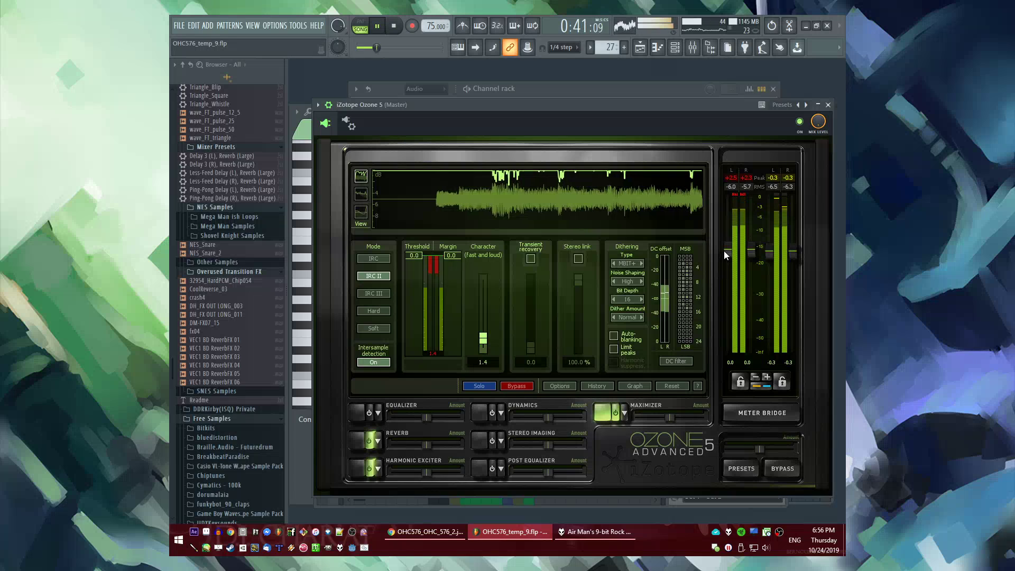
pyautogui.moveTo(426, 256); pyautogui.dragTo(427, 268)
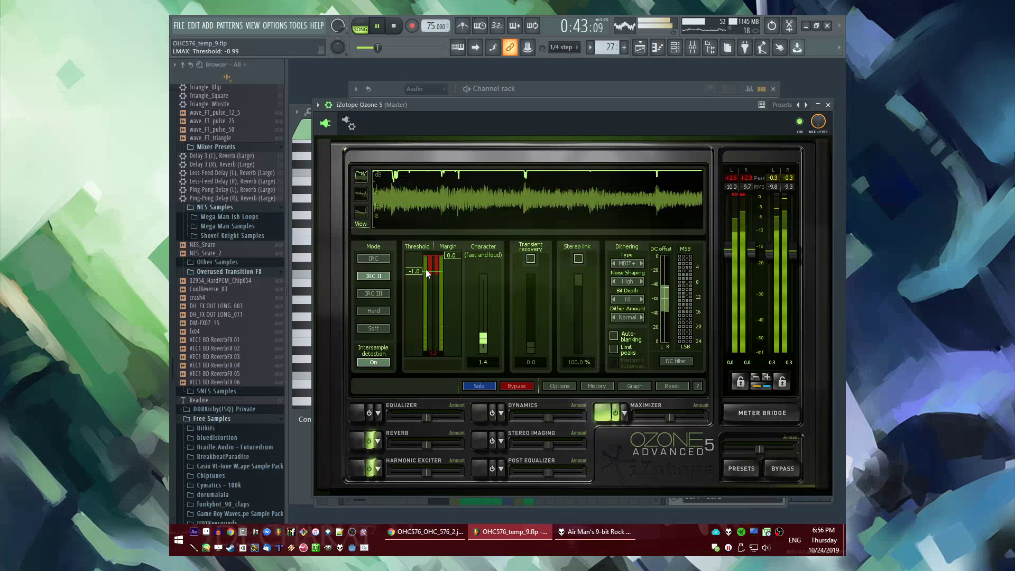
pyautogui.press('space')
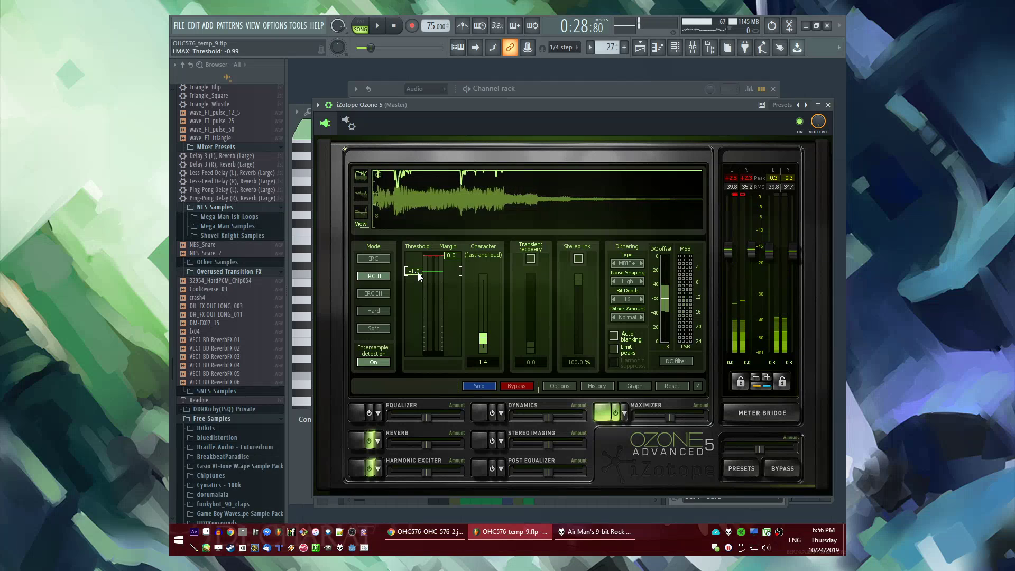
pyautogui.press('space')
# Lower the FT_50 mixer track's volume to 97% (-0.7 dB) during playback
pyautogui.press('F5')
pyautogui.press('F6')
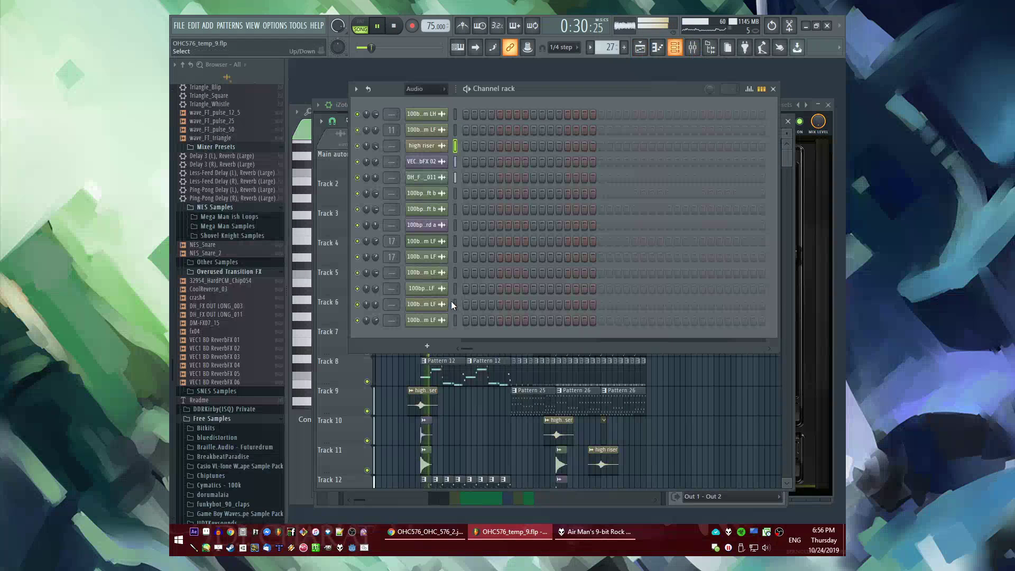
pyautogui.press('F9')
pyautogui.click(505, 363)
pyautogui.click(496, 363)
pyautogui.click(474, 360)
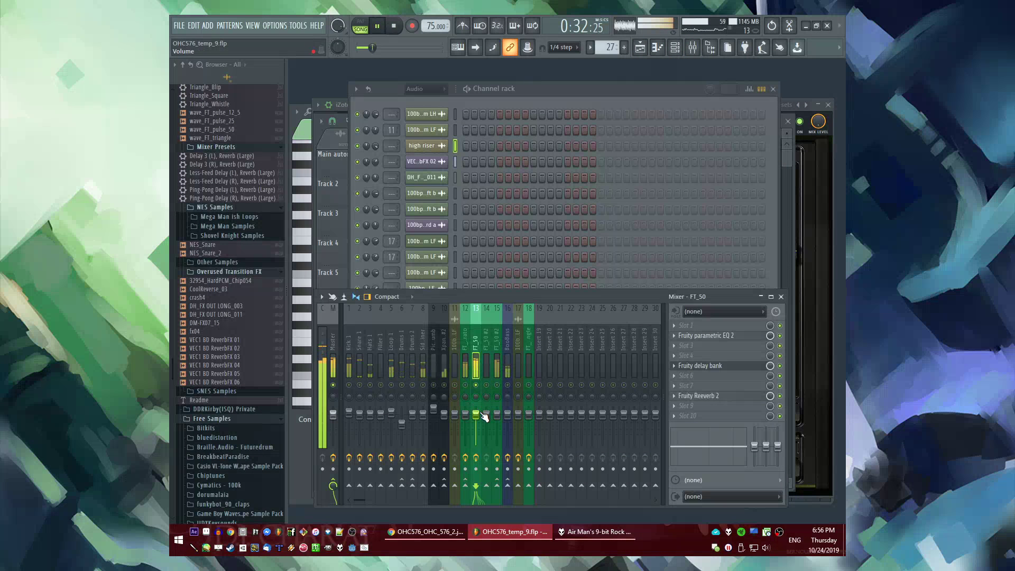
pyautogui.press('s')
pyautogui.moveTo(478, 415); pyautogui.dragTo(478, 416)
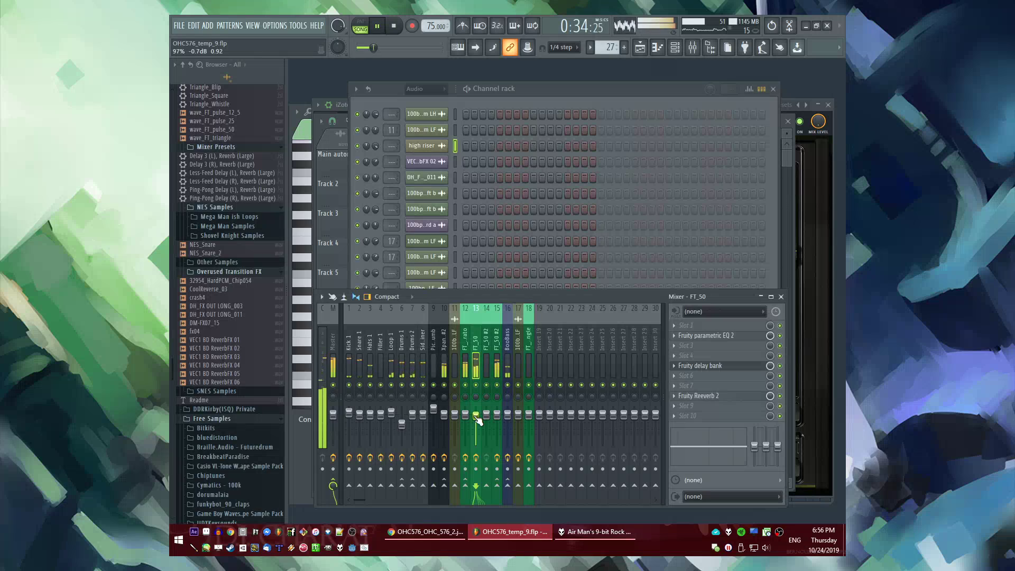
# Add a Fruity Parametric EQ 2 to the BooBass mixer track, ahead of its Fruity Limiter
pyautogui.click(508, 366)
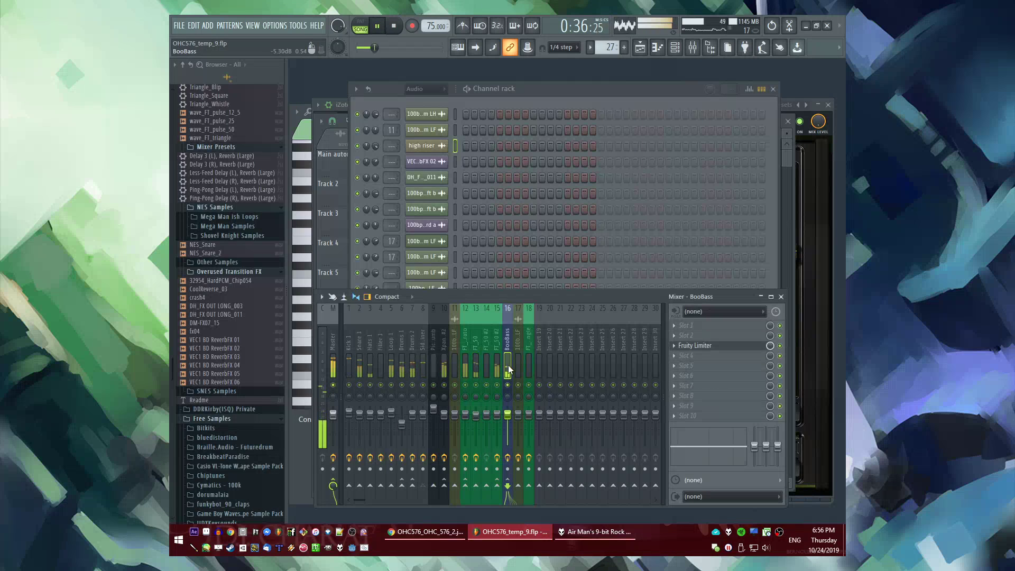
pyautogui.click(568, 377)
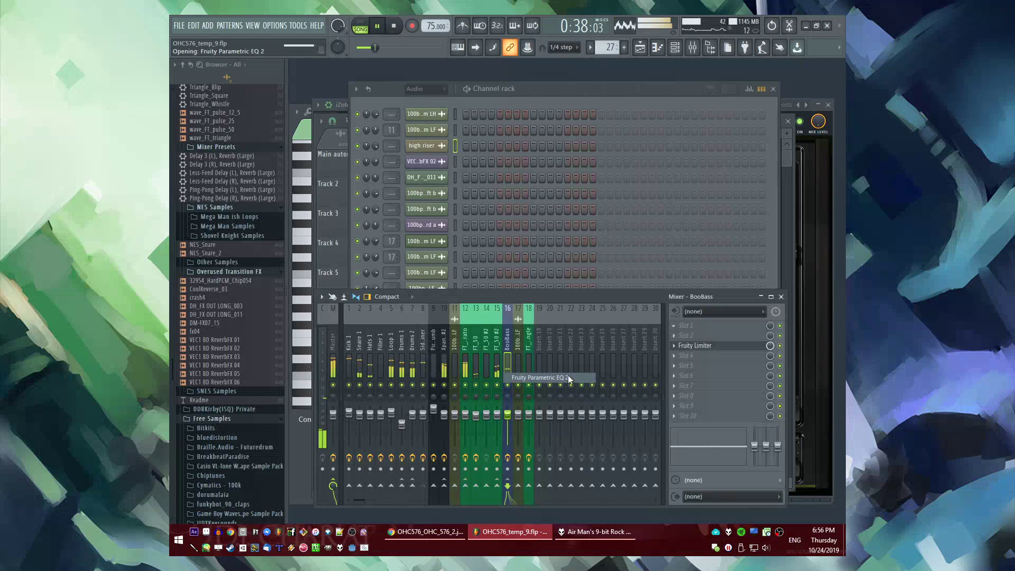
pyautogui.click(499, 363)
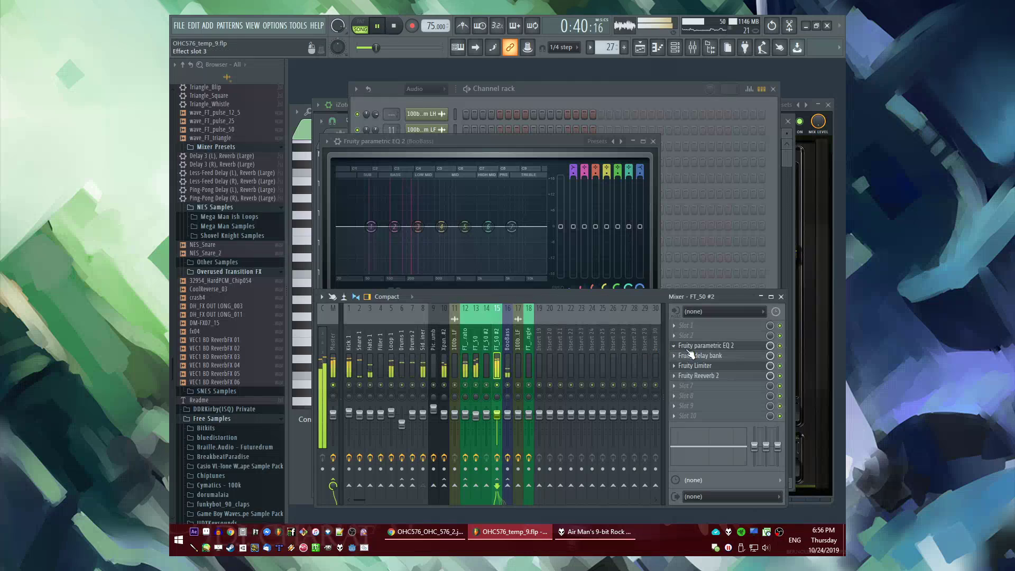
pyautogui.click(698, 347)
pyautogui.click(698, 347)
pyautogui.click(506, 349)
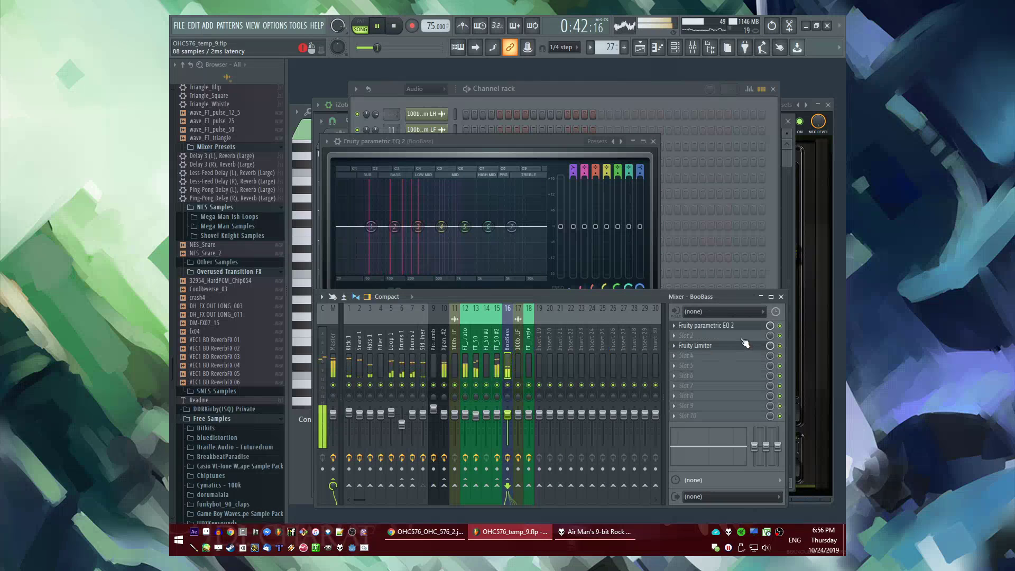
# Turn band 1 of the BooBass equalizer into a high-pass curve that cuts the sub-bass frequencies
pyautogui.click(726, 328)
pyautogui.click(726, 328)
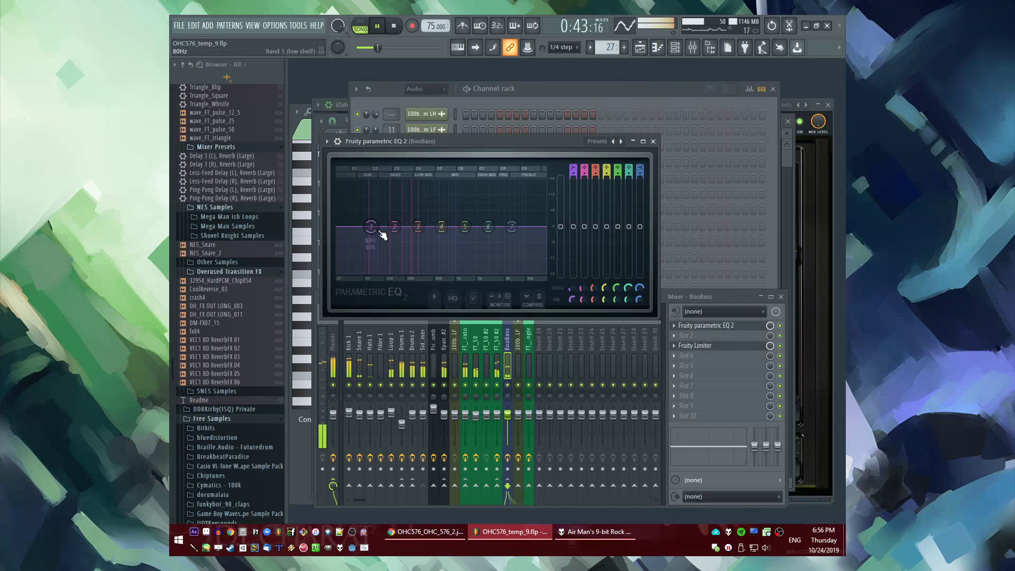
pyautogui.click(532, 350)
pyautogui.click(747, 328)
pyautogui.click(748, 331)
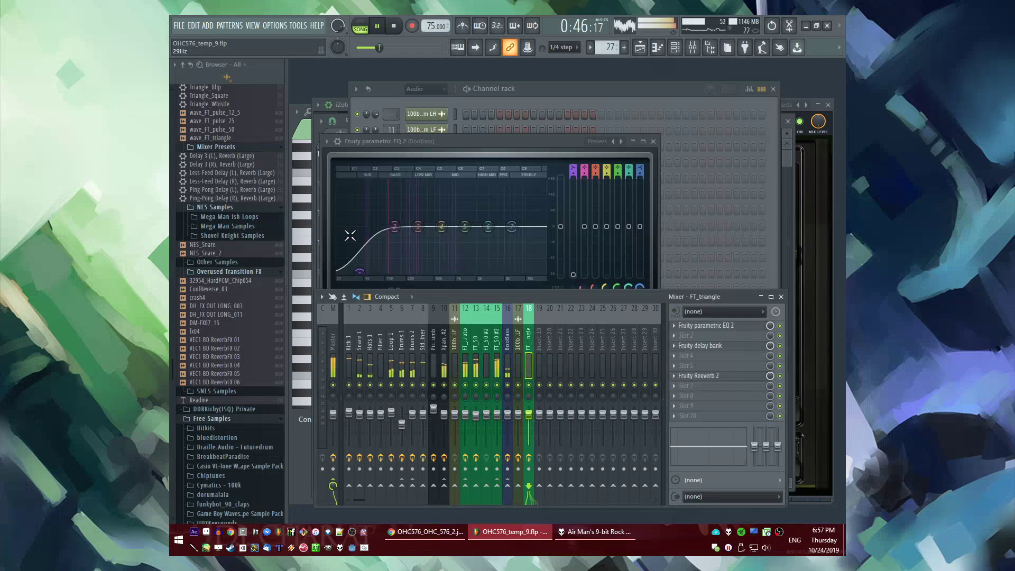
pyautogui.click(364, 276)
# Load Fruity Blood Overdrive between the EQ and limiter on the BooBass track and reduce its mix level
pyautogui.click(510, 348)
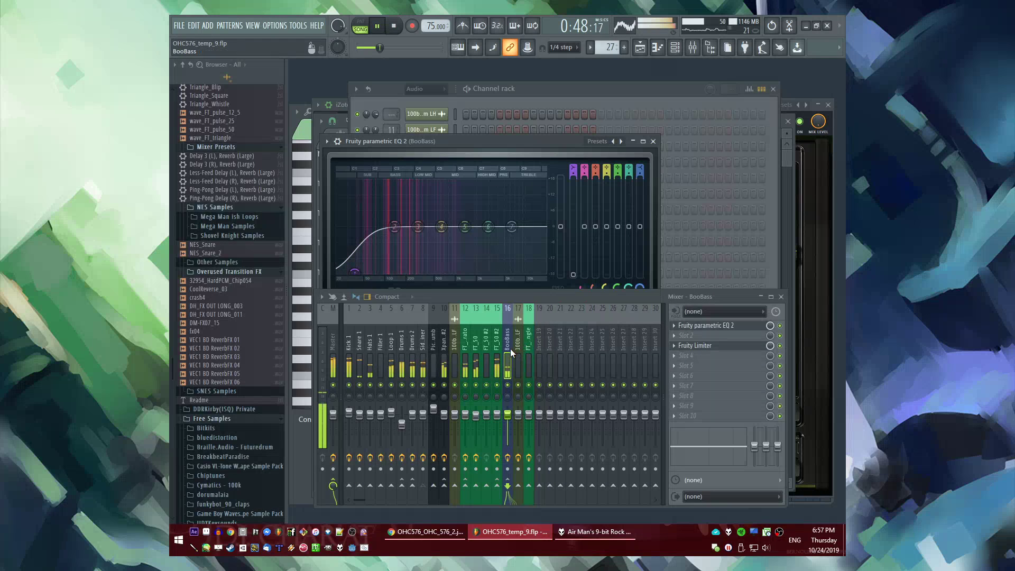
pyautogui.click(690, 335)
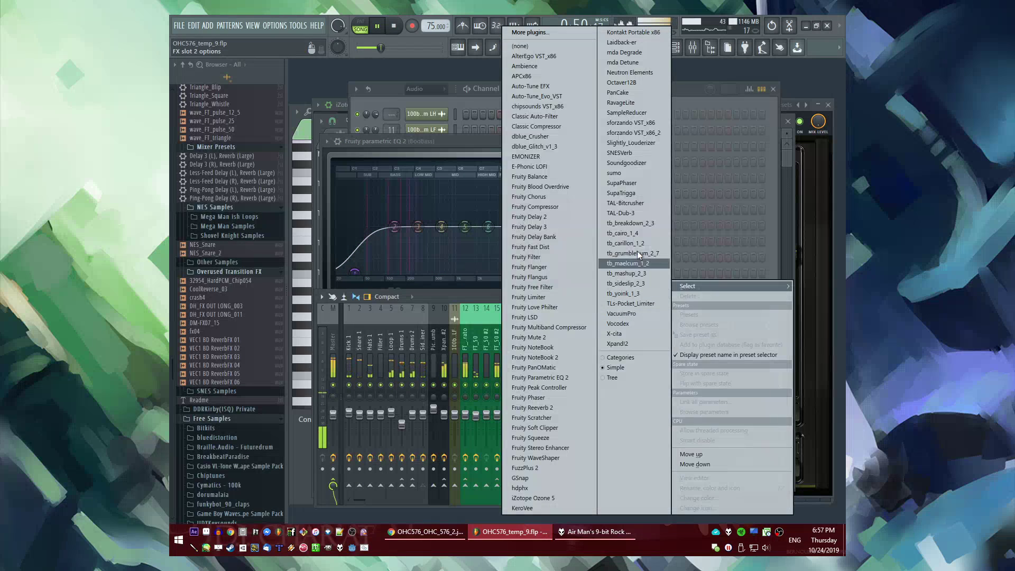
pyautogui.click(550, 186)
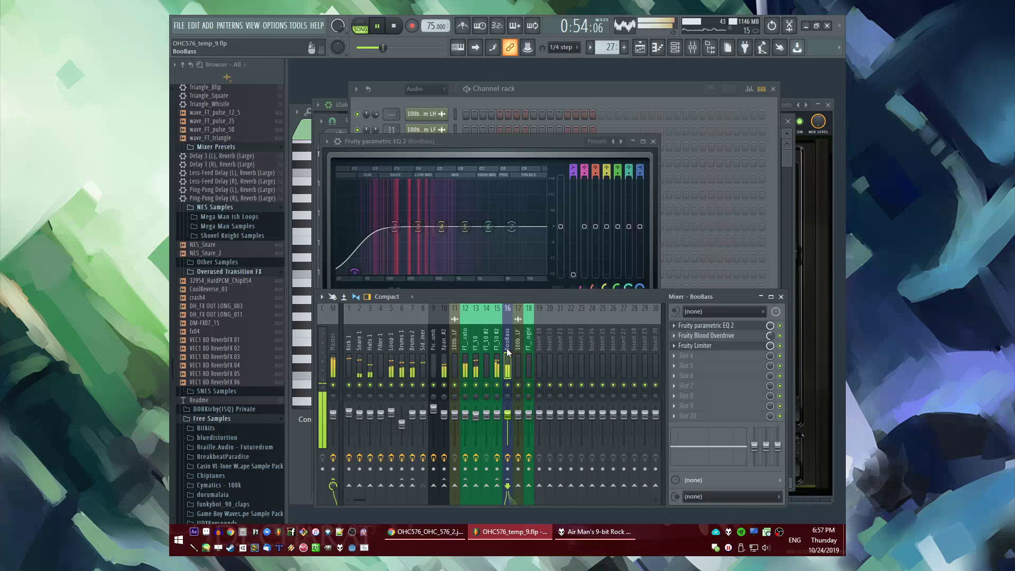
pyautogui.moveTo(770, 336); pyautogui.dragTo(770, 339)
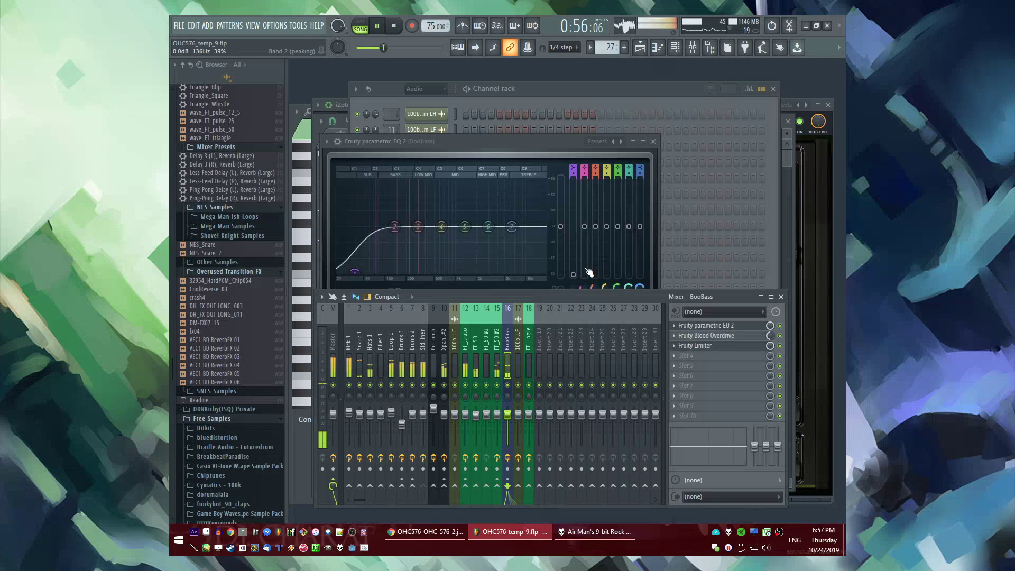
# Return to the playlist and listen through the breakdown from bar 25 into the section at bar 33
pyautogui.press('F6')
pyautogui.press('F5')
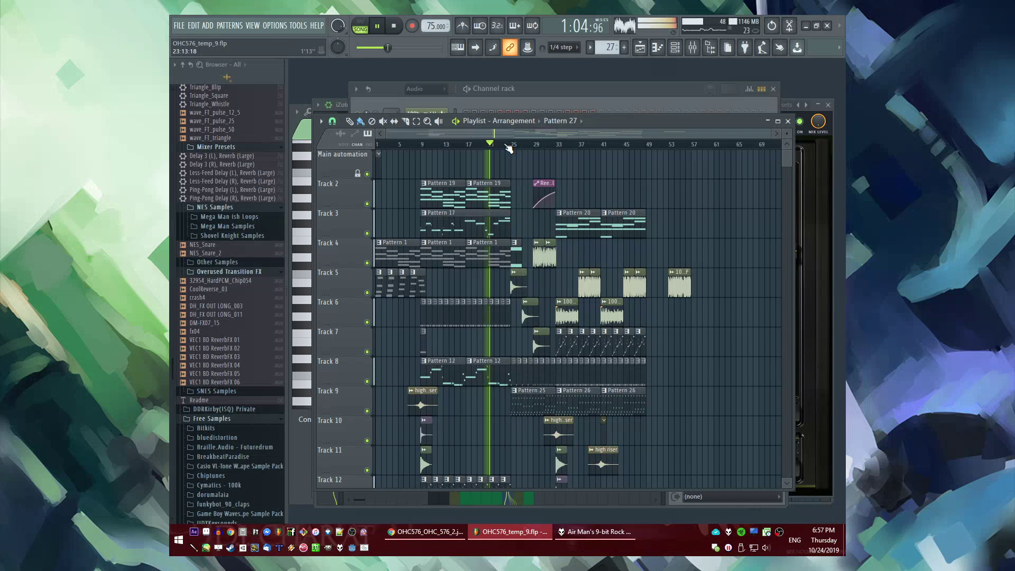
pyautogui.scroll(3, 508, 148)
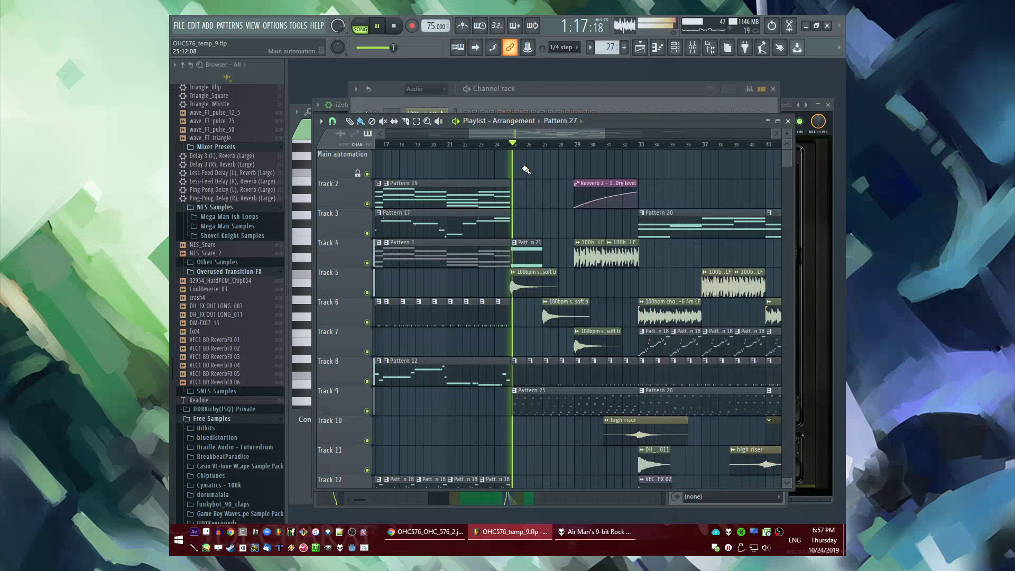
pyautogui.scroll(-2, 529, 159)
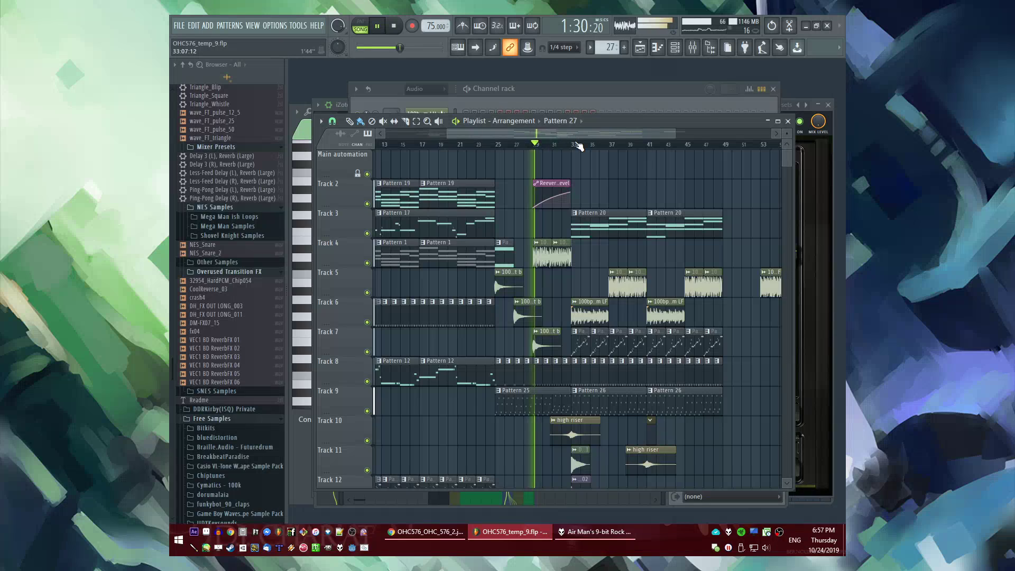
pyautogui.scroll(3, 582, 148)
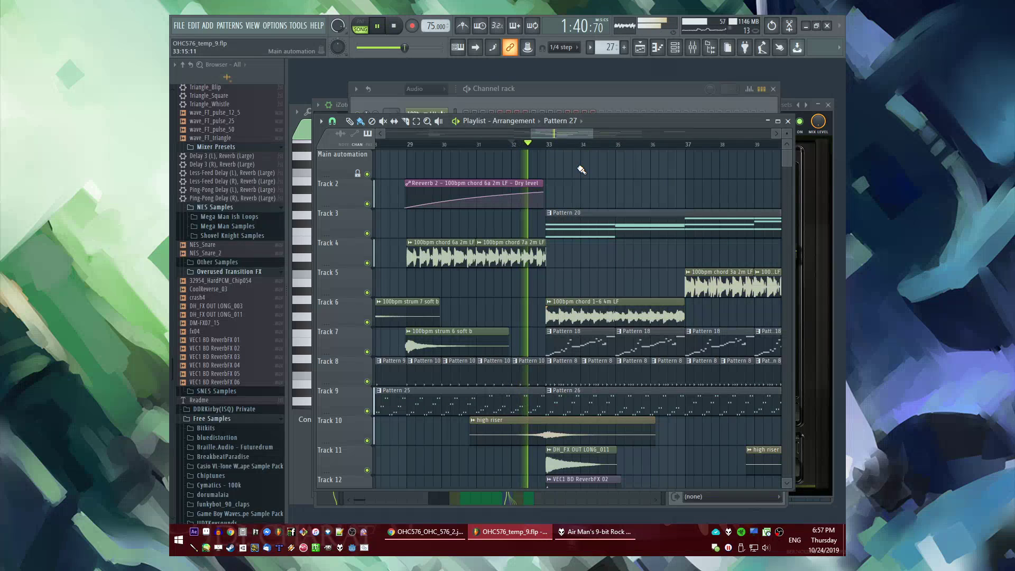
pyautogui.scroll(-2, 582, 169)
pyautogui.scroll(-2, 582, 185)
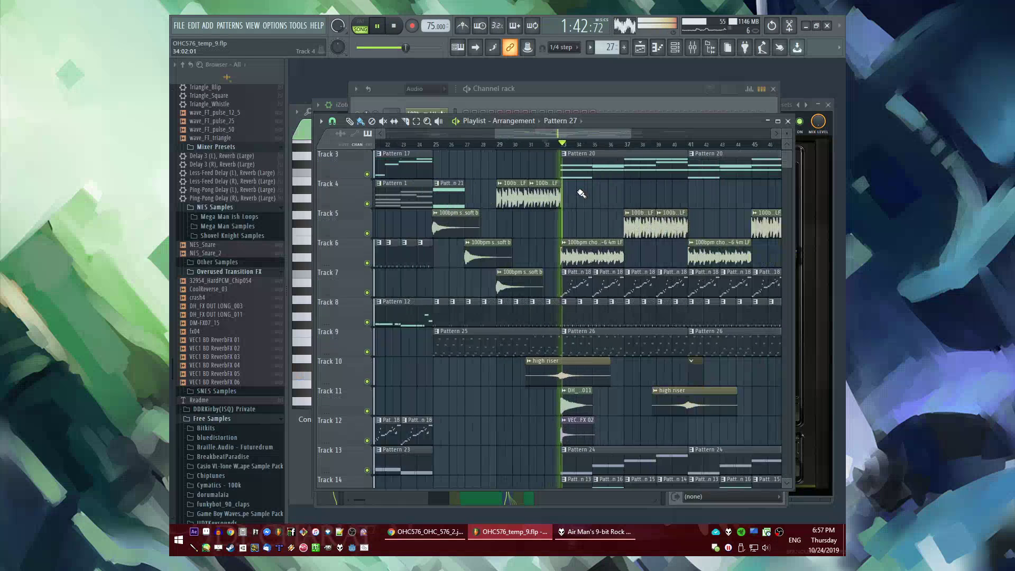
# Place a Pattern 18 clip on Track 11 at bar 31 and make it a unique pattern
pyautogui.scroll(1, 581, 194)
pyautogui.scroll(-3, 500, 238)
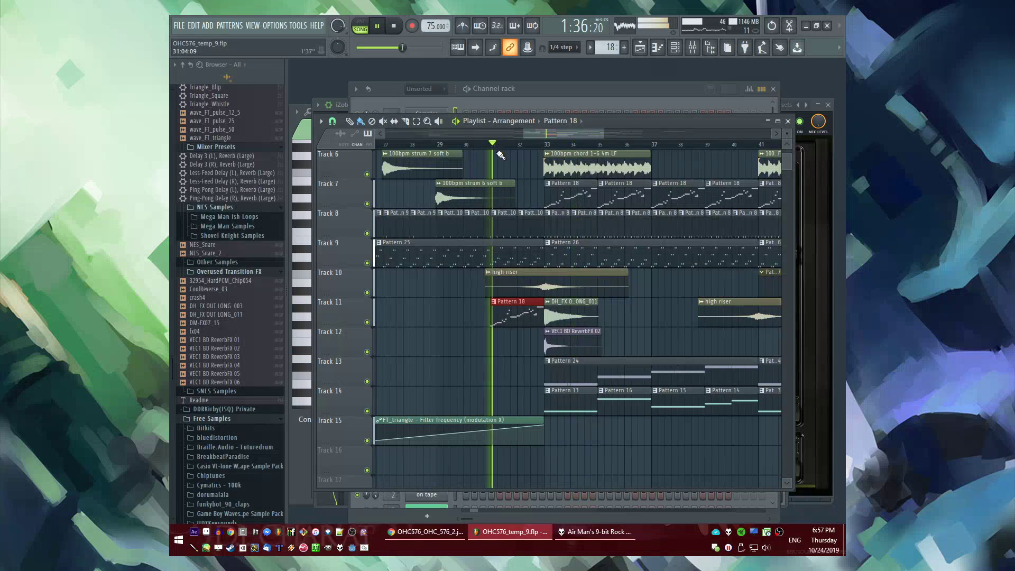
pyautogui.scroll(2, 504, 306)
pyautogui.rightClick(476, 306)
pyautogui.click(503, 372)
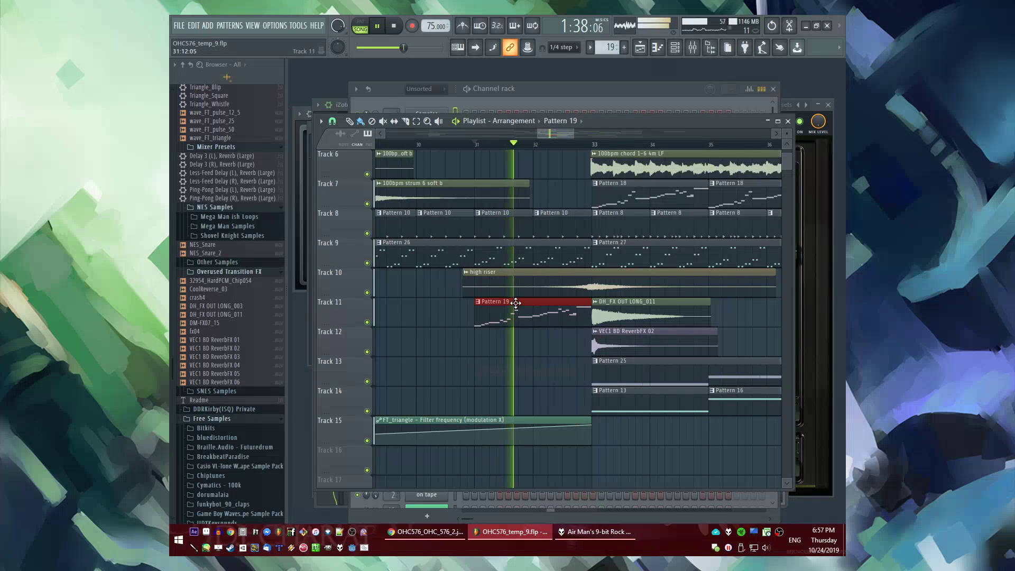
# Clear the unique pattern's LOOP 1986 notes and add a two-bar Marker #1 note starting at its second bar
pyautogui.doubleClick(516, 302)
pyautogui.hotkey('ctrl', 'a')
pyautogui.press('Delete')
pyautogui.click(532, 282)
pyautogui.press('space')
pyautogui.rightClick(543, 282)
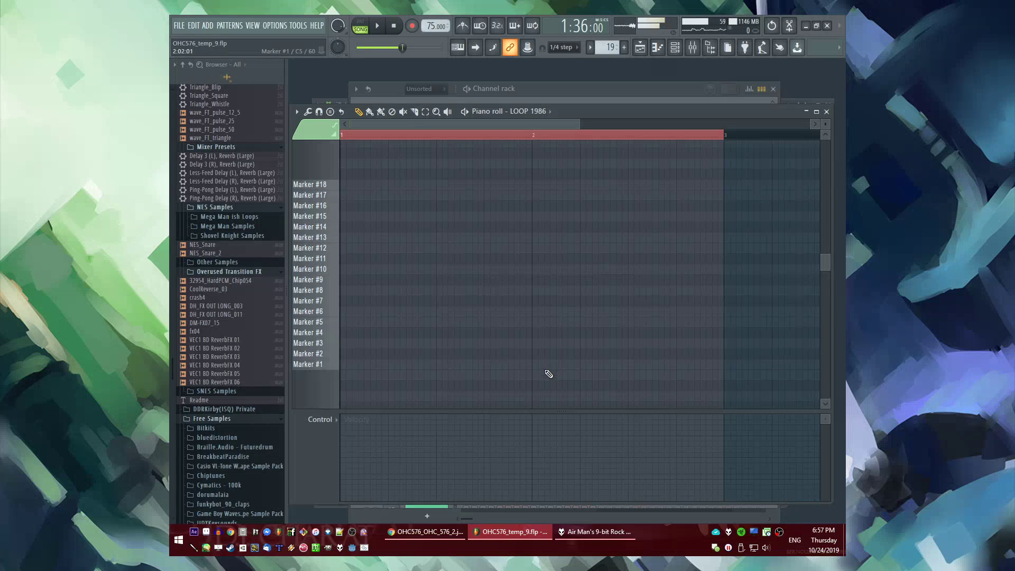
pyautogui.moveTo(531, 355); pyautogui.dragTo(533, 373)
# Shorten the Pattern 10 clip on Track 8 at bar 32 to two steps during playback
pyautogui.press('F6')
pyautogui.press('F5')
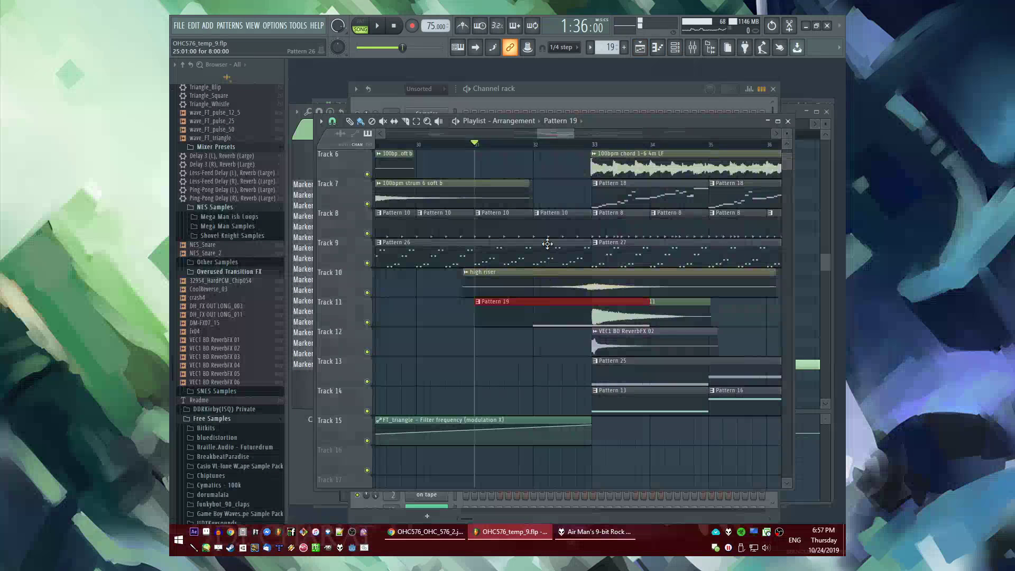
pyautogui.press('space')
pyautogui.moveTo(589, 223); pyautogui.dragTo(539, 225)
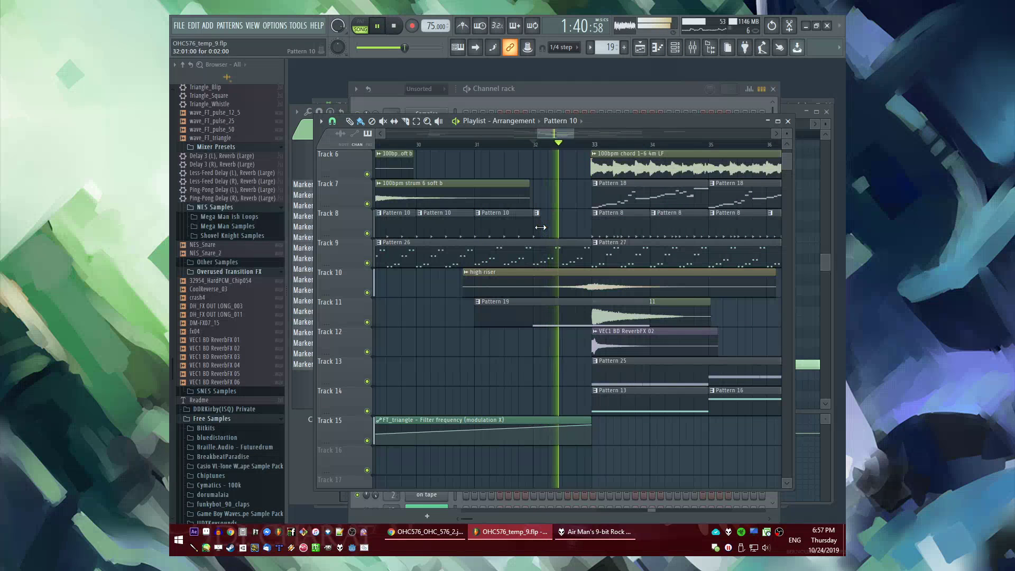
# Open the LOOP 1986 notes of the Pattern 19 clip on Track 11 and shorten the Marker #1 note to about 3.75 steps
pyautogui.click(527, 144)
pyautogui.click(549, 307)
pyautogui.doubleClick(548, 307)
pyautogui.press('space')
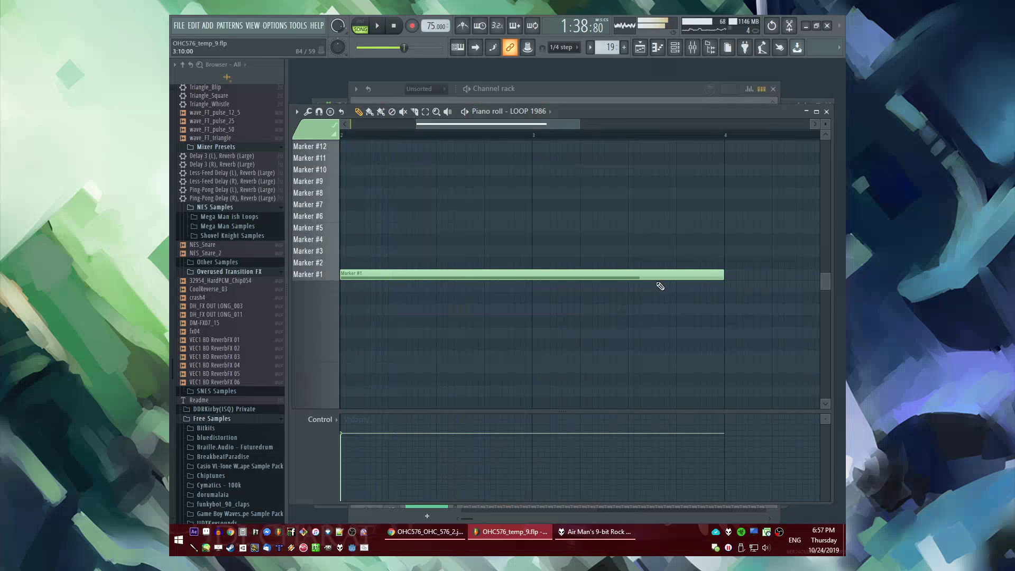
pyautogui.scroll(-2, 698, 279)
pyautogui.press('space')
pyautogui.moveTo(676, 275); pyautogui.dragTo(478, 294)
# Add overlapping Marker #2, #4 and #7 notes of the same length on steps 3, 5 and 7 of bar 2
pyautogui.press('space')
pyautogui.scroll(1, 481, 298)
pyautogui.click(485, 290)
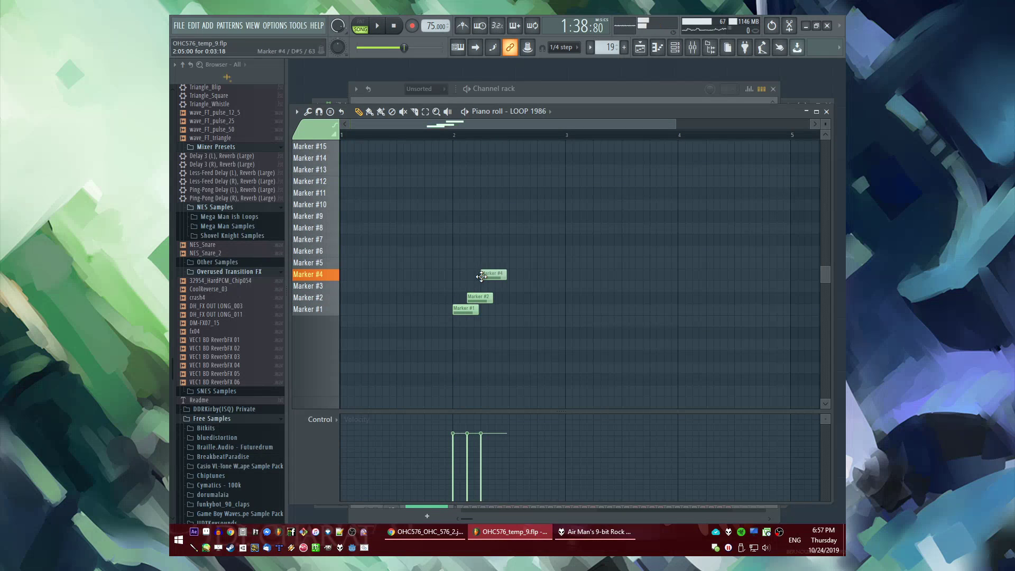
pyautogui.press('space')
pyautogui.keyDown('ctrl'); pyautogui.scroll(2, 481, 276); pyautogui.keyUp('ctrl')
pyautogui.scroll(1, 481, 266)
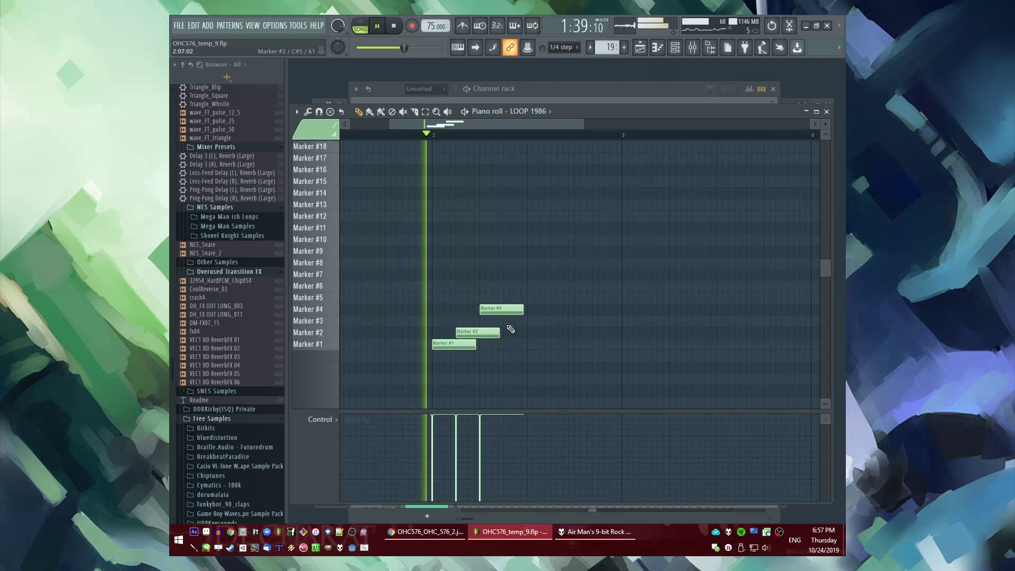
pyautogui.press('space')
pyautogui.click(503, 276)
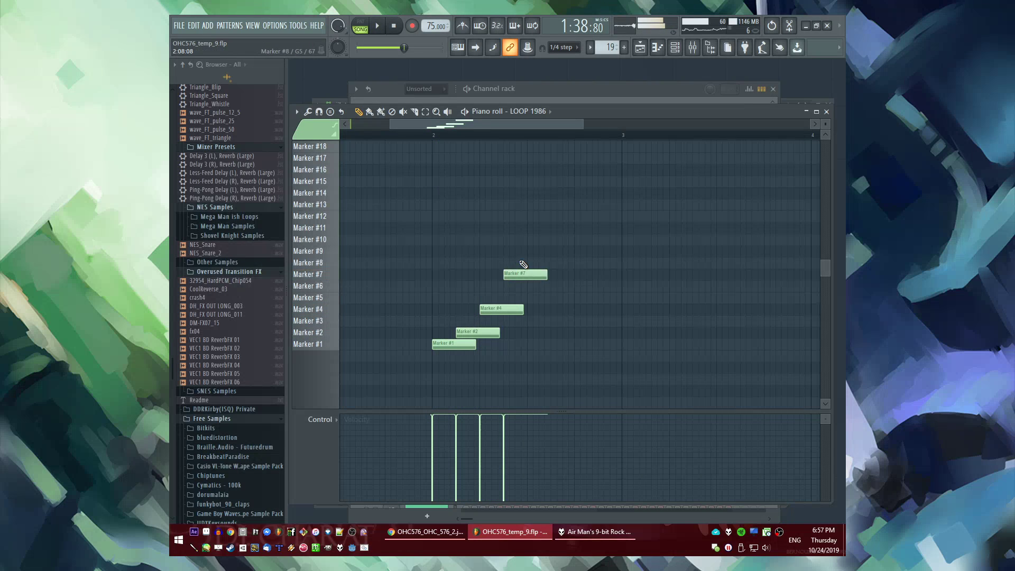
# Continue the climb with one-step Marker #8, #11, #14 and #16 notes on steps 8 to 11 of bar 2
pyautogui.press('space')
pyautogui.moveTo(557, 263); pyautogui.dragTo(525, 263)
pyautogui.click(533, 228)
pyautogui.press('space')
pyautogui.scroll(3, 537, 249)
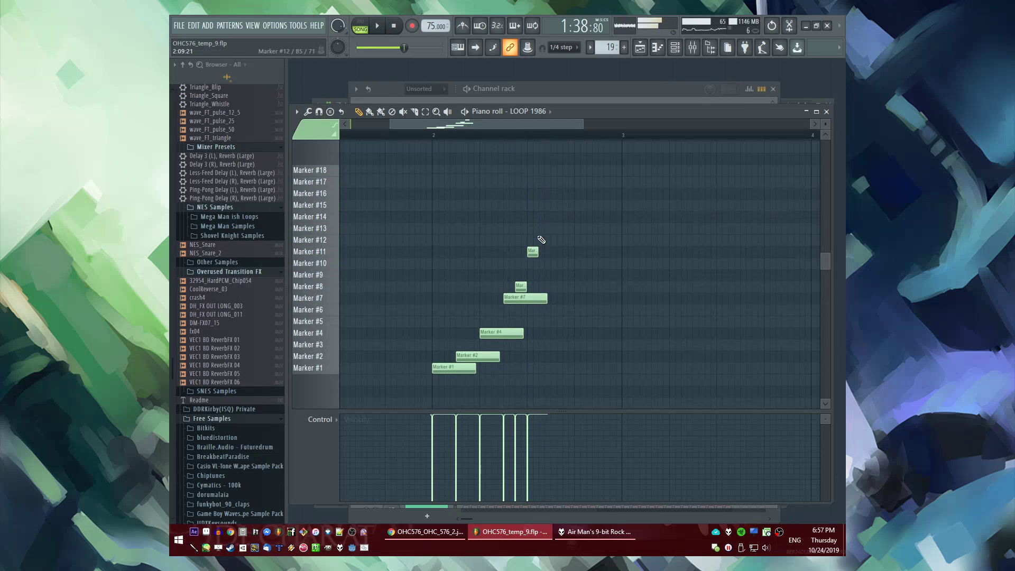
pyautogui.click(544, 263)
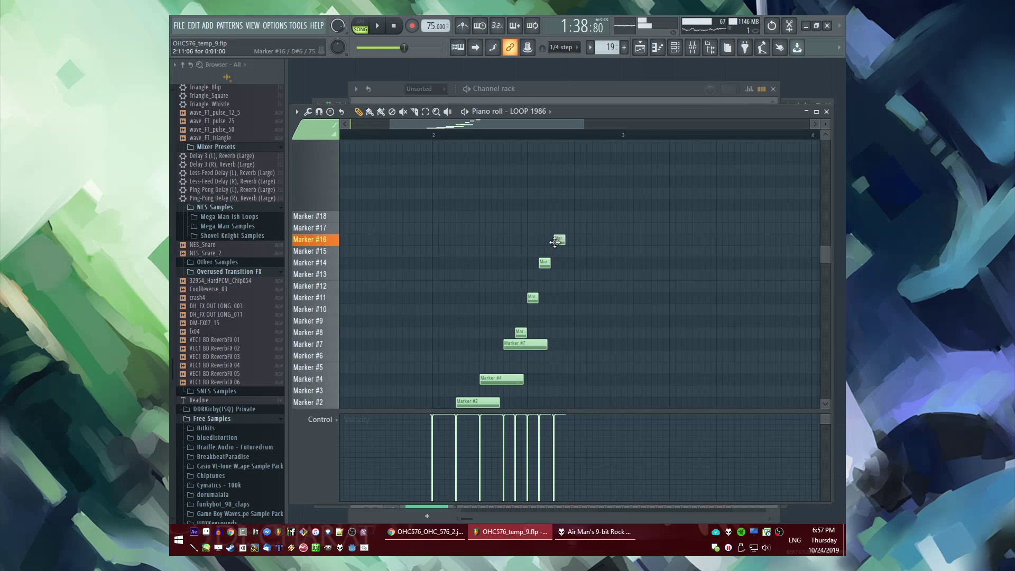
pyautogui.press('space')
# Follow the Marker #16 note with one-step Marker #14 and Marker #13 notes on steps 12 and 13
pyautogui.click(566, 275)
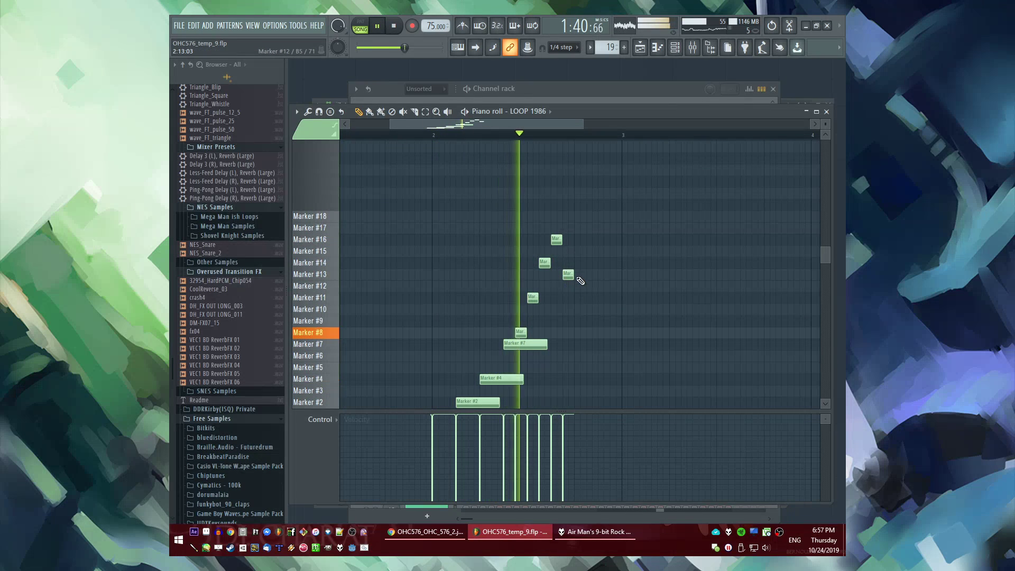
pyautogui.click(577, 283)
pyautogui.press('space')
pyautogui.rightClick(572, 279)
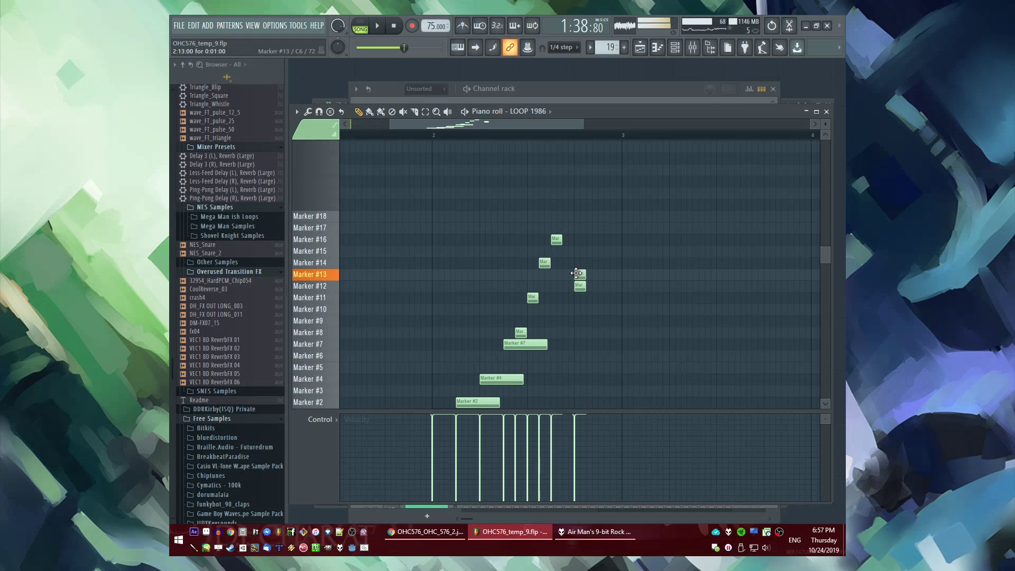
pyautogui.press('space')
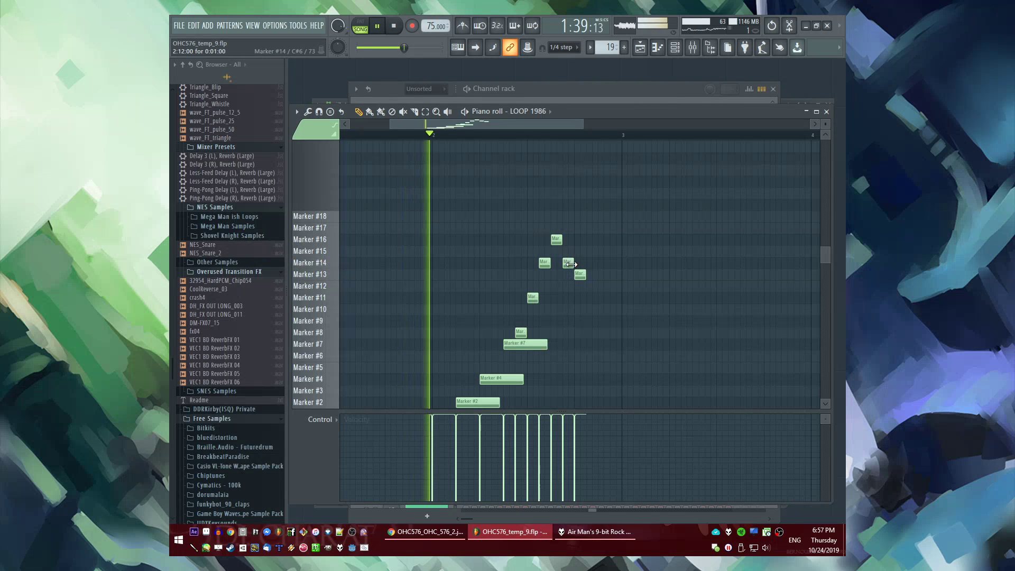
# Turn the Marker #14 note on step 12 into two half-step notes and lengthen the Marker #13 note on step 13
pyautogui.scroll(2, 568, 266)
pyautogui.moveTo(573, 264); pyautogui.dragTo(632, 275)
pyautogui.click(571, 263)
pyautogui.keyDown('ctrl'); pyautogui.click(612, 275); pyautogui.keyUp('ctrl')
pyautogui.scroll(-2, 631, 275)
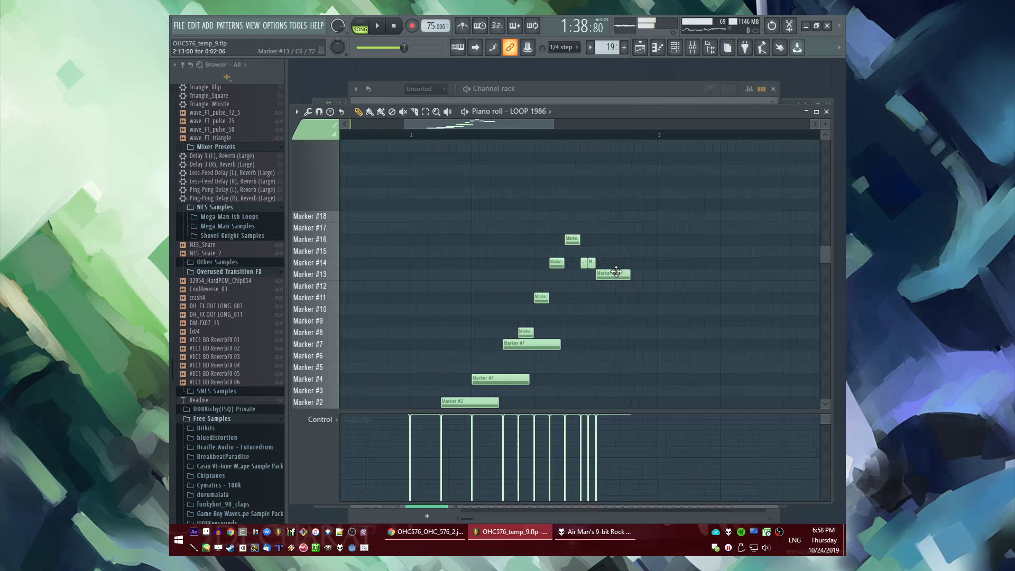
# Add one-step Marker #14, #1 and #8 notes on steps 14 to 16 and extend the Marker #13 note to the end of bar 2
pyautogui.click(620, 263)
pyautogui.press('space')
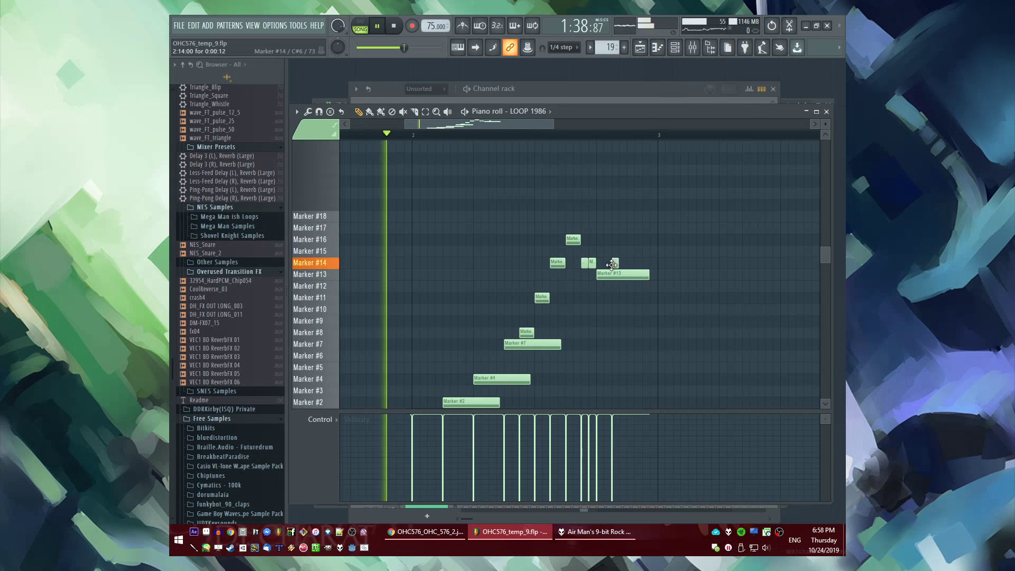
pyautogui.click(630, 345)
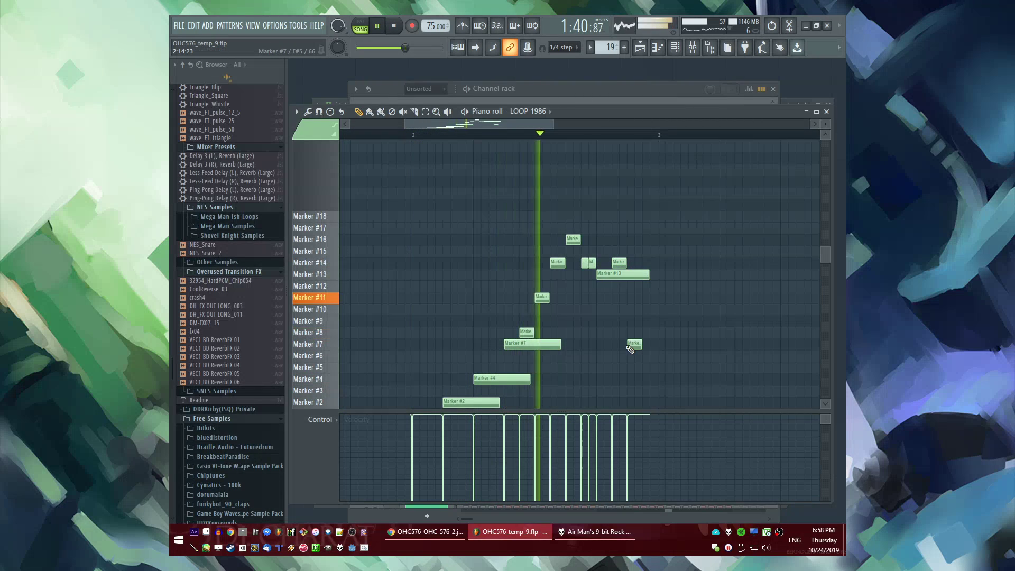
pyautogui.moveTo(633, 345)
pyautogui.mouseDown()
pyautogui.moveTo(633, 332)
pyautogui.moveTo(643, 365)
pyautogui.moveTo(641, 344)
pyautogui.mouseUp()
pyautogui.press('space')
pyautogui.scroll(-2, 648, 365)
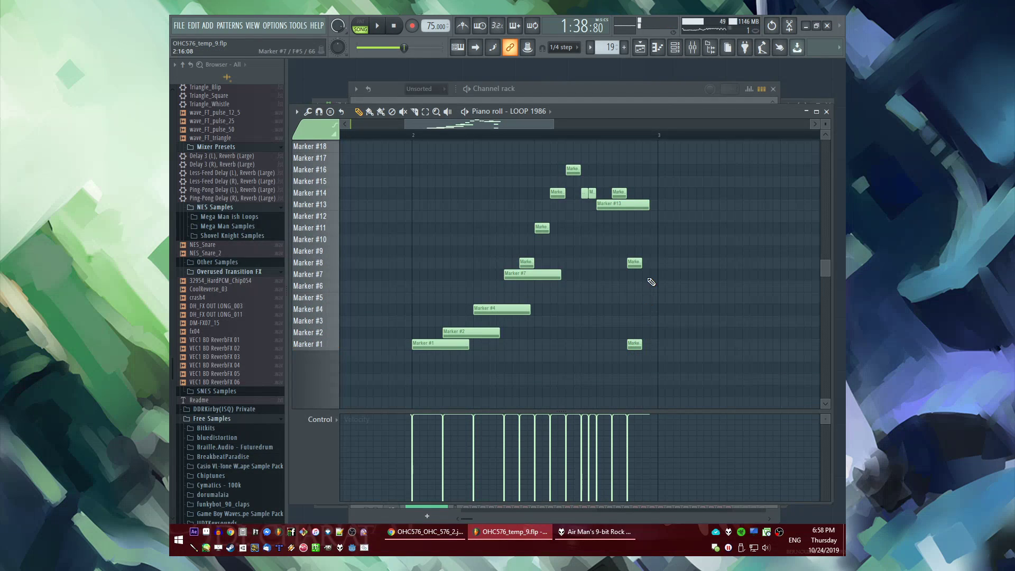
pyautogui.press('space')
pyautogui.scroll(2, 645, 254)
pyautogui.moveTo(649, 273); pyautogui.dragTo(656, 272)
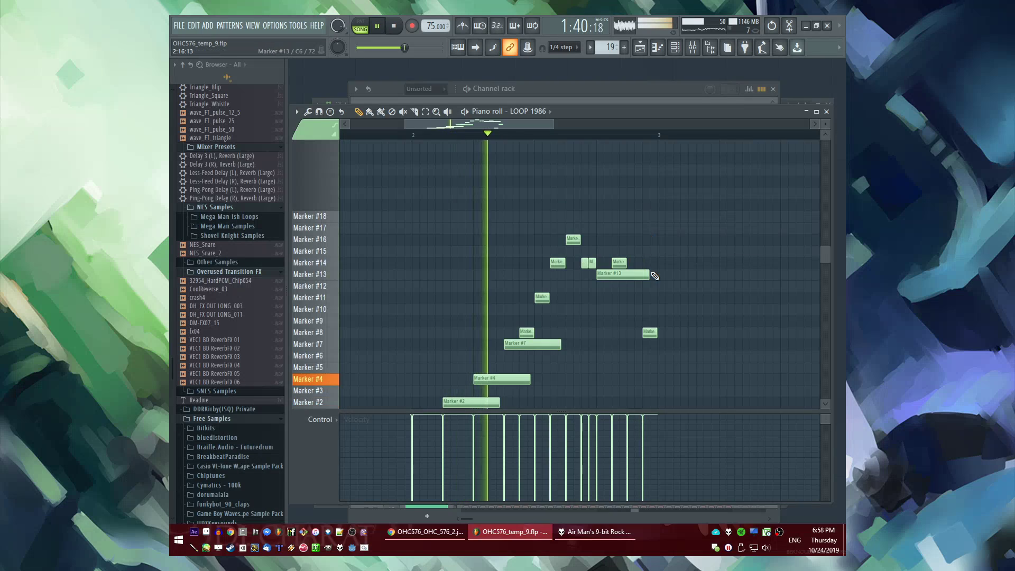
pyautogui.scroll(-1, 650, 259)
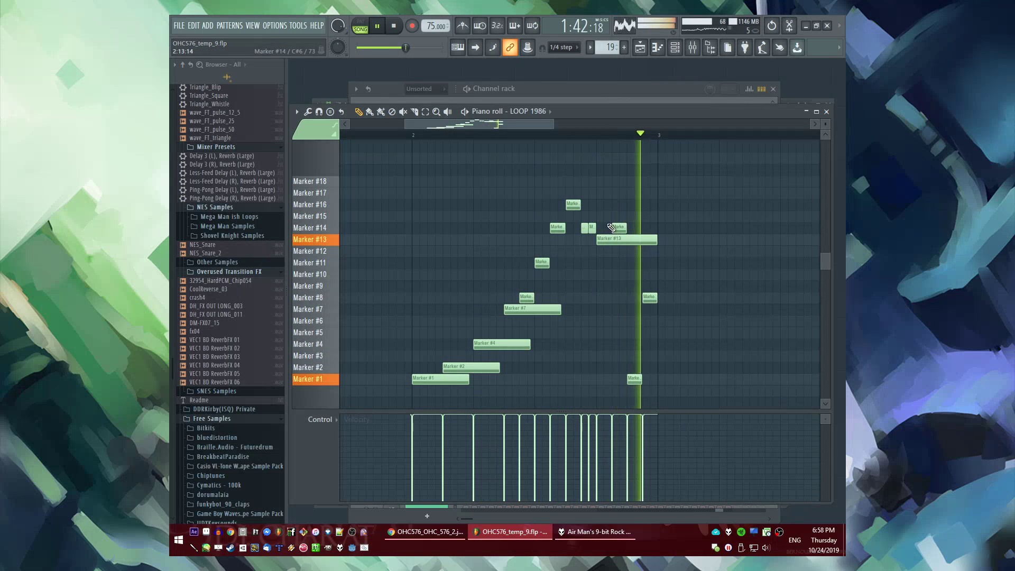
# Return to the playlist and place the CoolReverse_03 sample on Track 16 so that it ends at bar 33
pyautogui.press('F5')
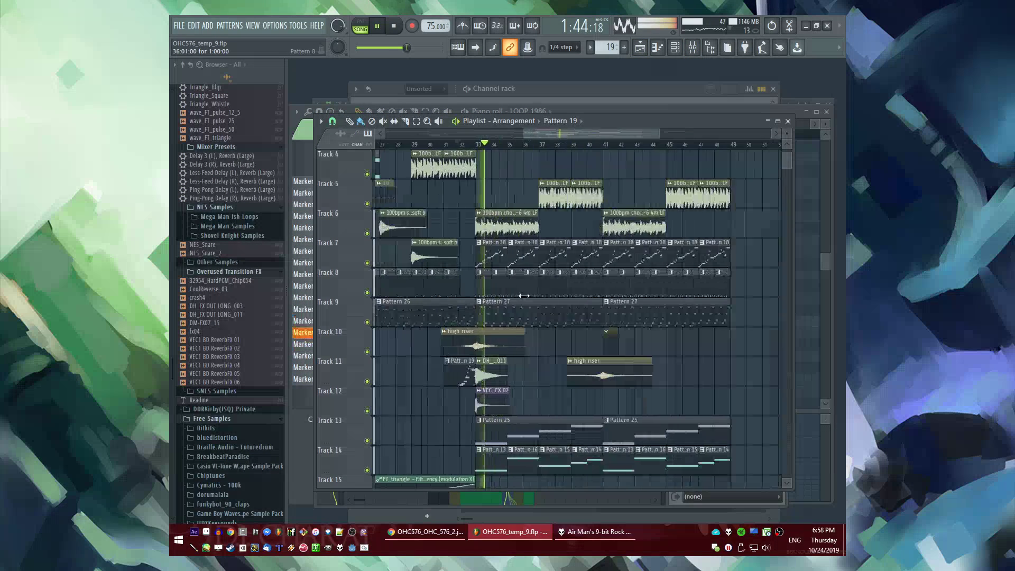
pyautogui.hscroll(-3, 504, 265)
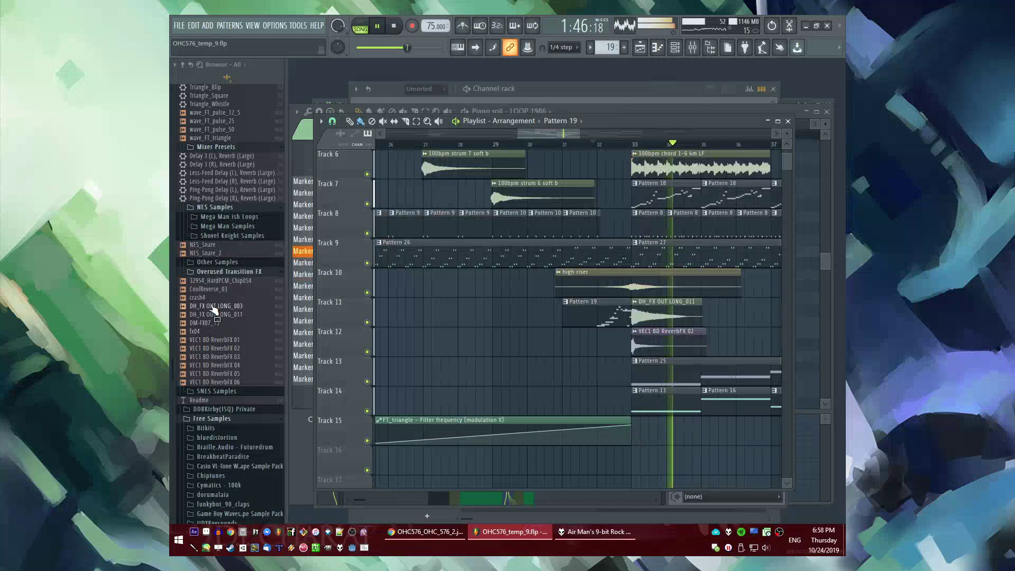
pyautogui.moveTo(213, 292); pyautogui.dragTo(618, 418)
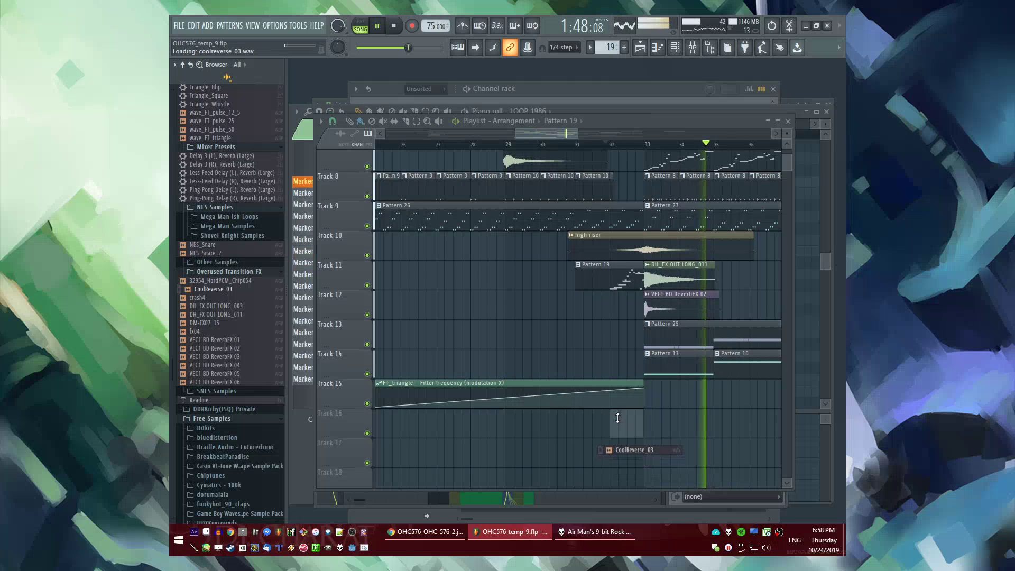
pyautogui.scroll(3, 646, 423)
pyautogui.moveTo(503, 427); pyautogui.dragTo(571, 429)
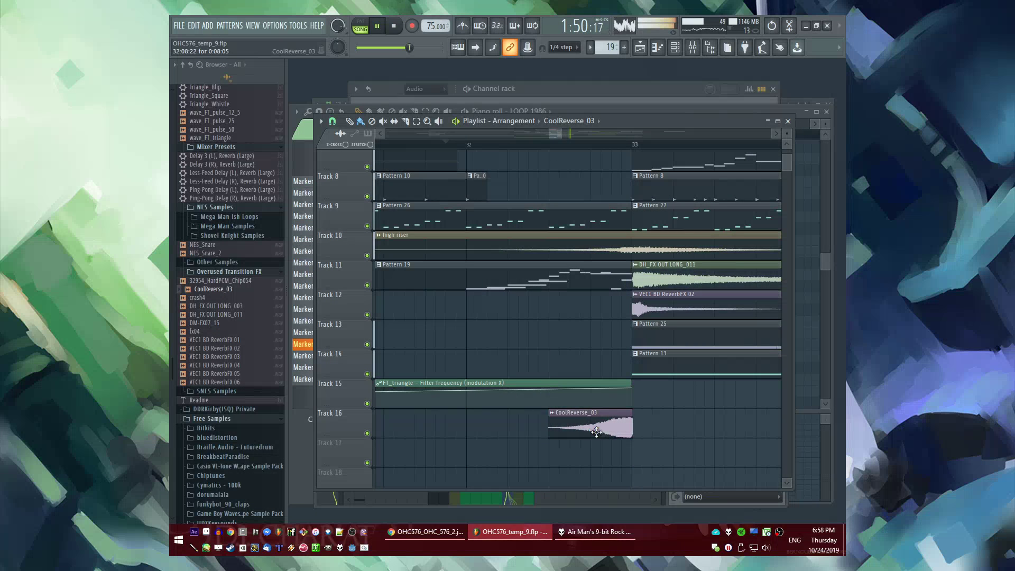
pyautogui.scroll(2, 608, 430)
# Lower the volume of the CoolReverse_03 channel and route it to mixer track 19
pyautogui.doubleClick(599, 428)
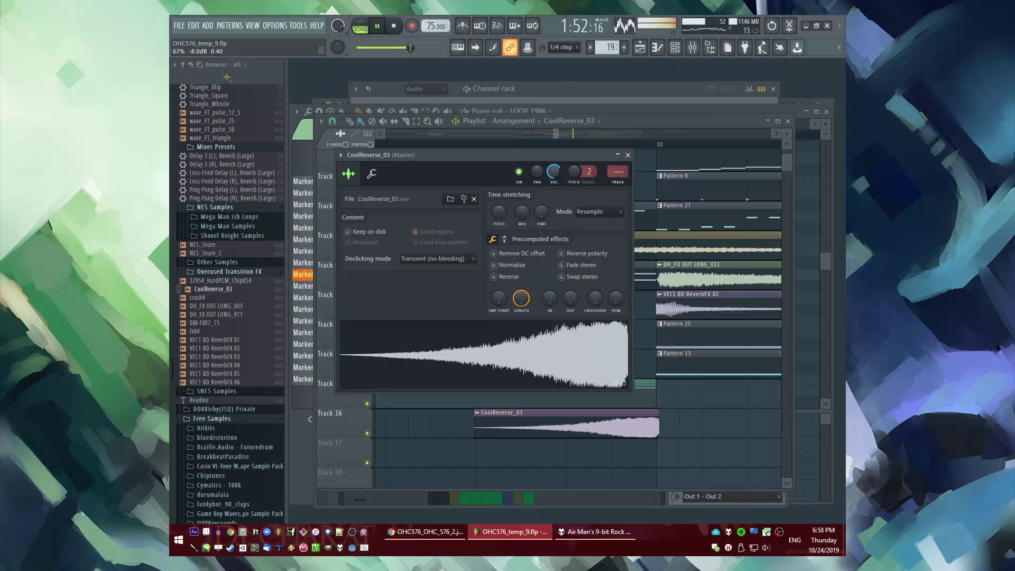
pyautogui.moveTo(564, 168); pyautogui.dragTo(555, 164)
pyautogui.click(612, 184)
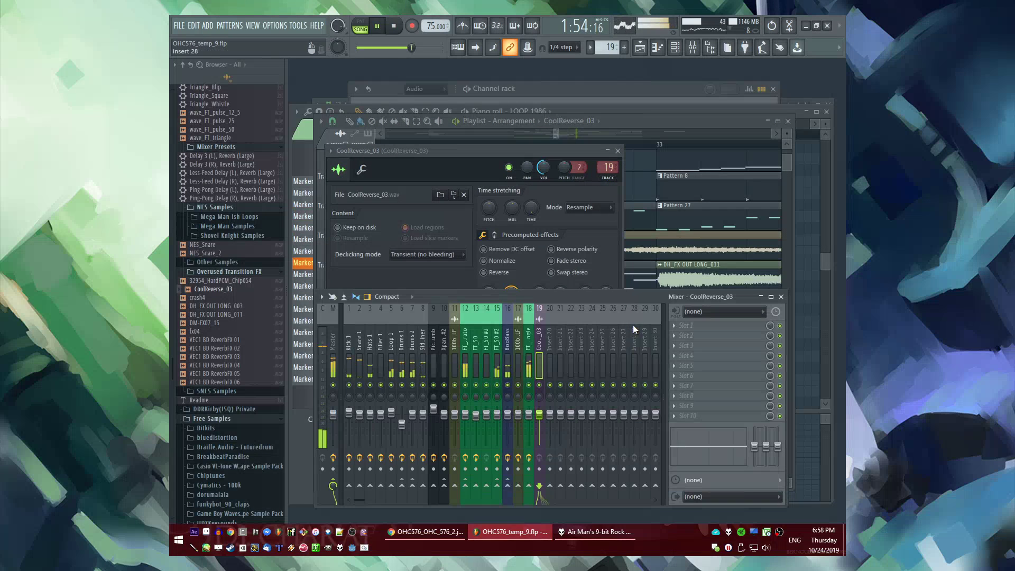
# Add Fruity Delay Bank in slot 3 and Fruity Reeverb 2 in slot 6 of the CoolReverse_03 mixer track
pyautogui.click(674, 347)
pyautogui.click(579, 231)
pyautogui.click(679, 376)
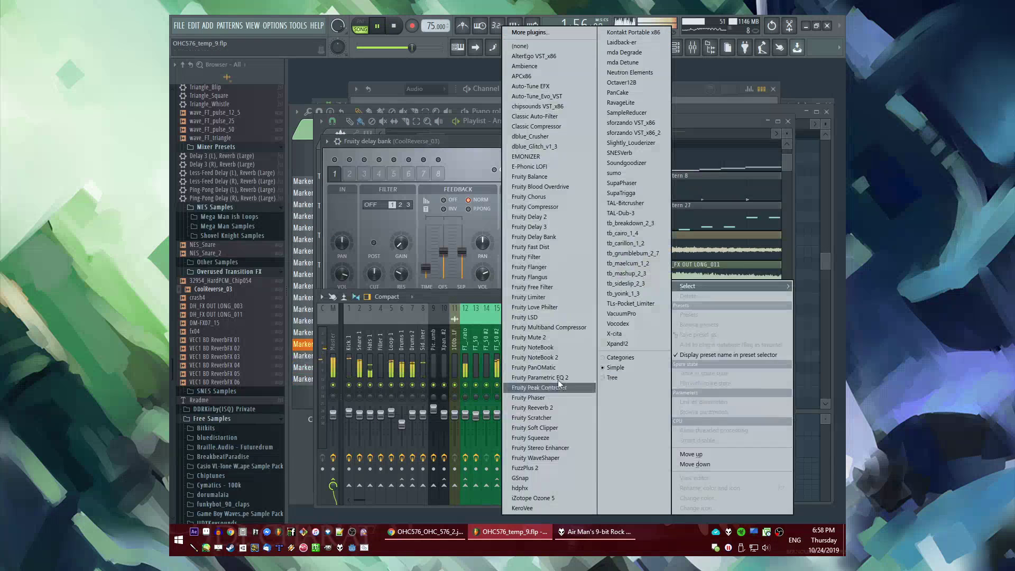
pyautogui.click(557, 408)
pyautogui.click(475, 159)
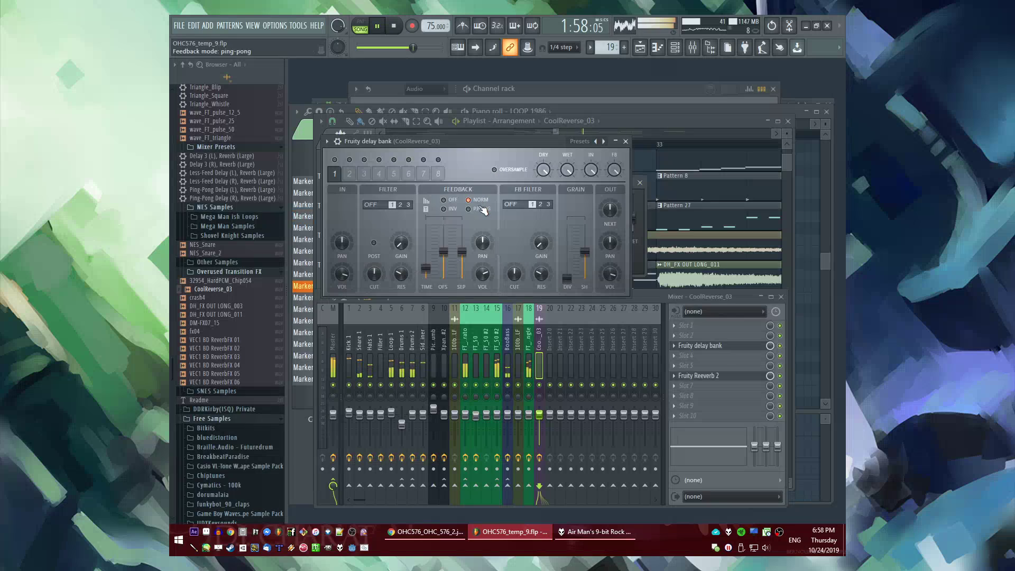
pyautogui.click(636, 125)
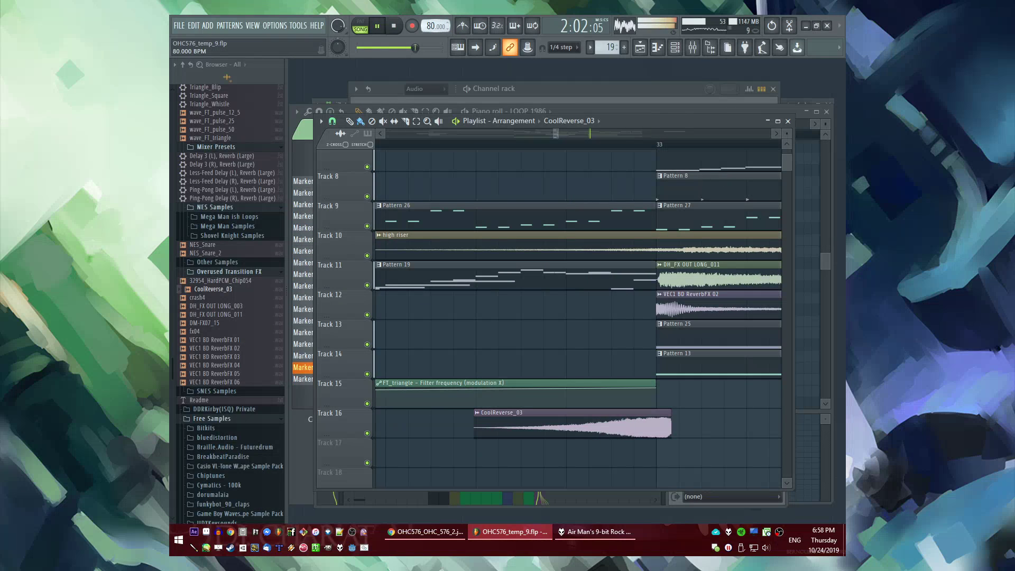
# Set the song tempo to 80 BPM and restretch all channels
pyautogui.moveTo(433, 26); pyautogui.dragTo(432, 26)
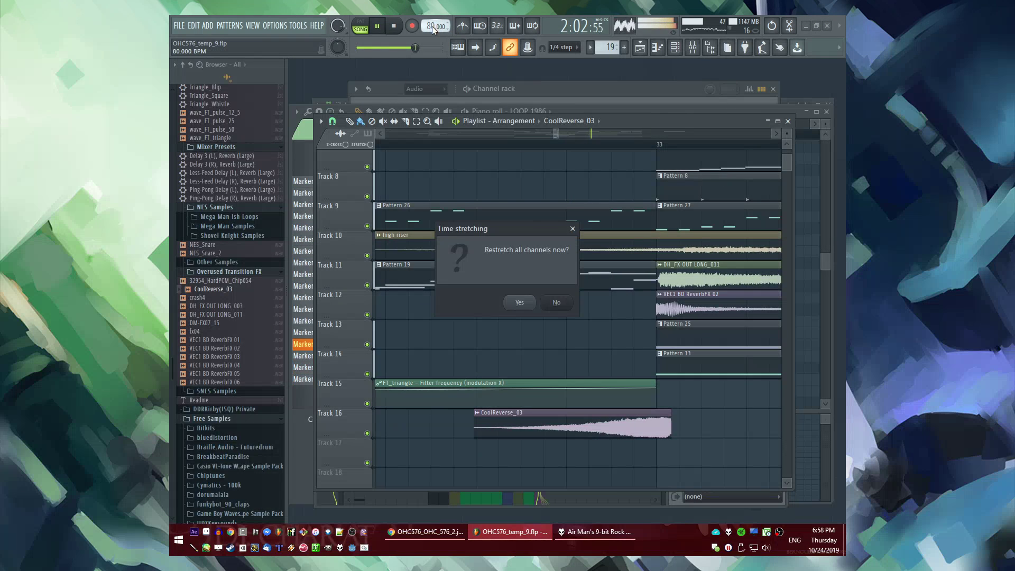
pyautogui.click(520, 303)
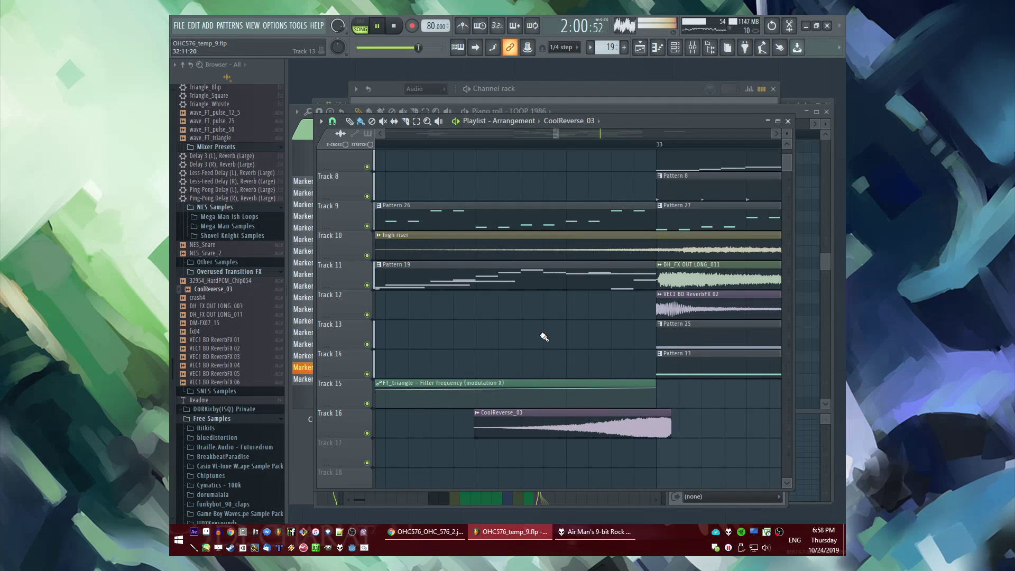
# Listen to the transition at bar 33 and the section from bar 9 to judge the tempo
pyautogui.scroll(-3, 542, 328)
pyautogui.scroll(-5, 567, 150)
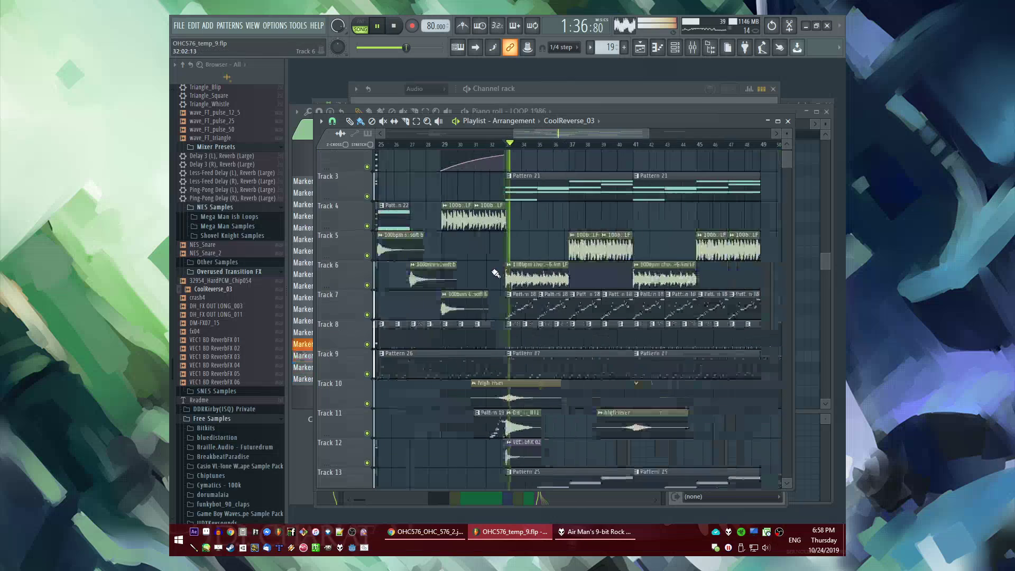
pyautogui.scroll(6, 545, 251)
pyautogui.scroll(-4, 548, 251)
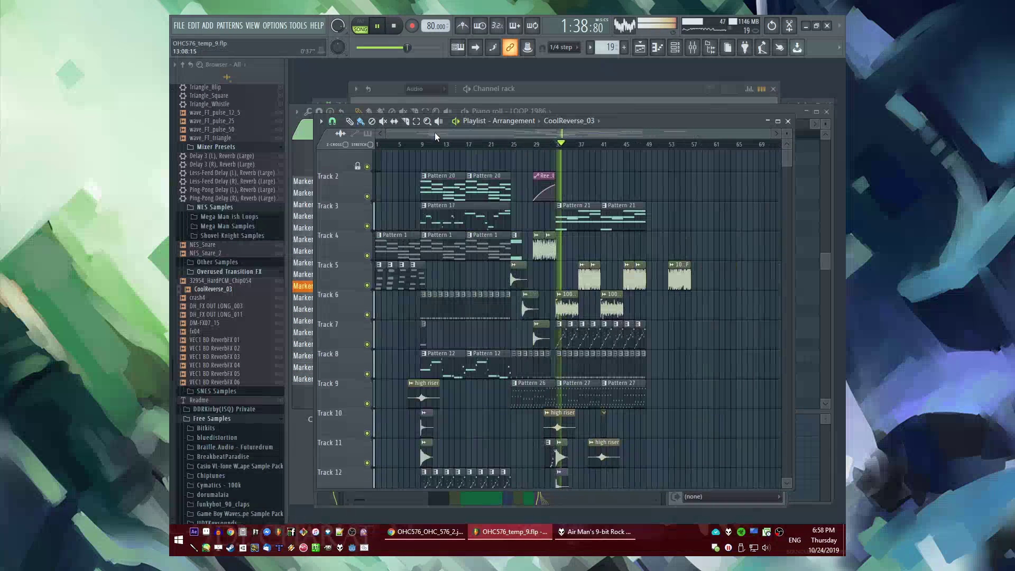
pyautogui.click(432, 144)
pyautogui.click(400, 145)
pyautogui.scroll(4, 409, 152)
pyautogui.click(433, 145)
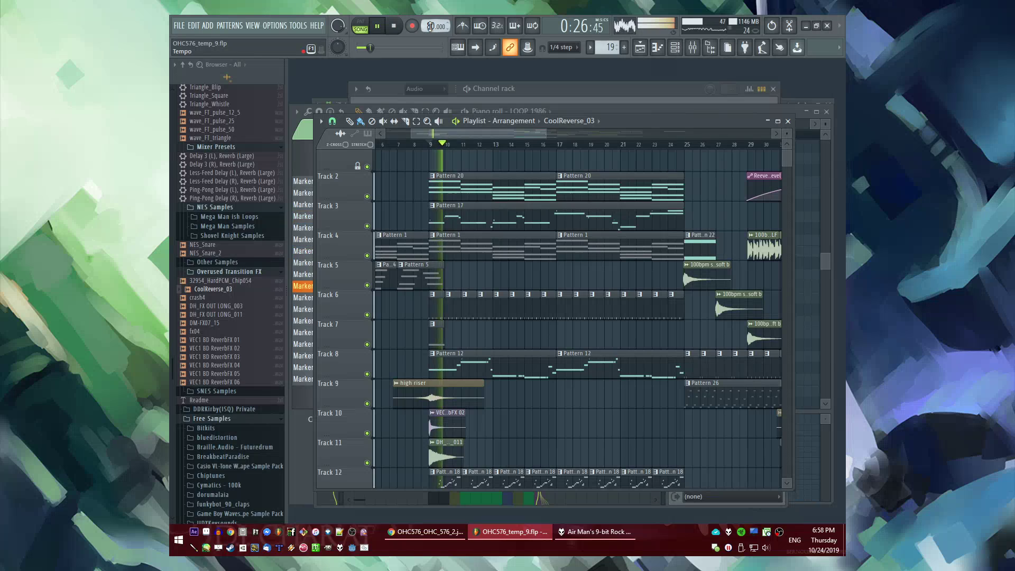
pyautogui.scroll(-4, 456, 208)
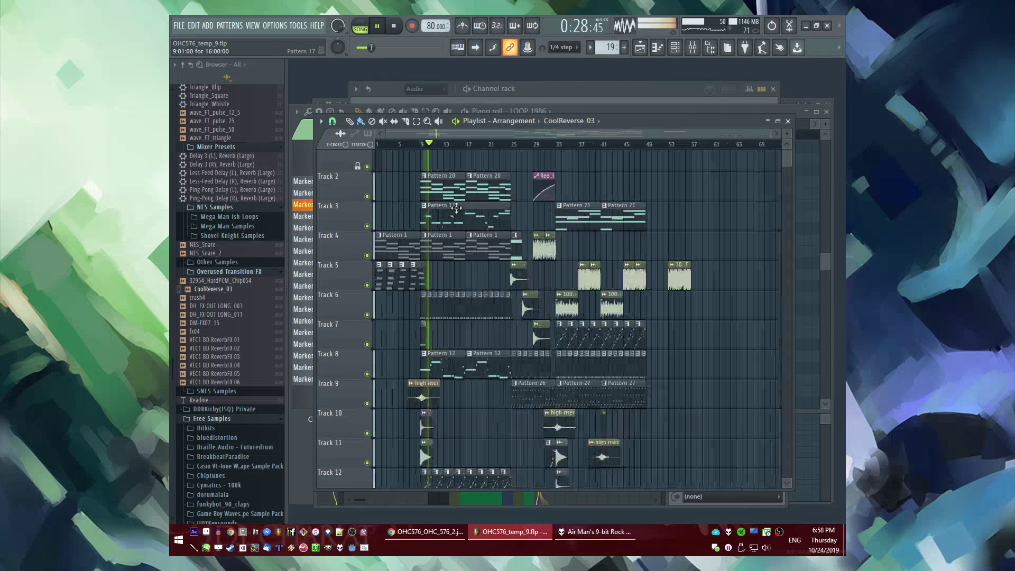
pyautogui.scroll(3, 543, 251)
pyautogui.scroll(-4, 540, 250)
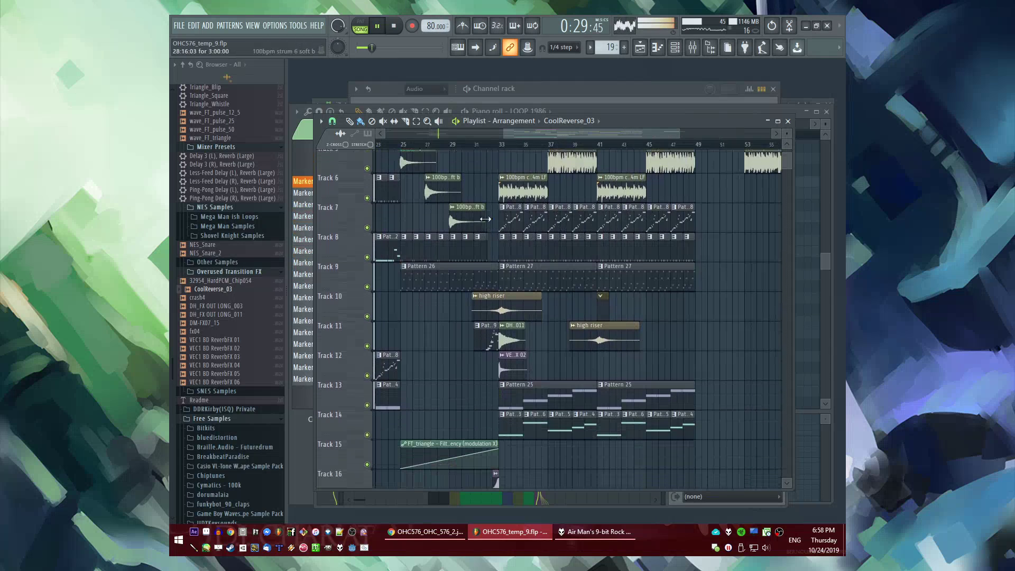
# Set the song tempo to 77 BPM and restretch all channels
pyautogui.click(434, 30)
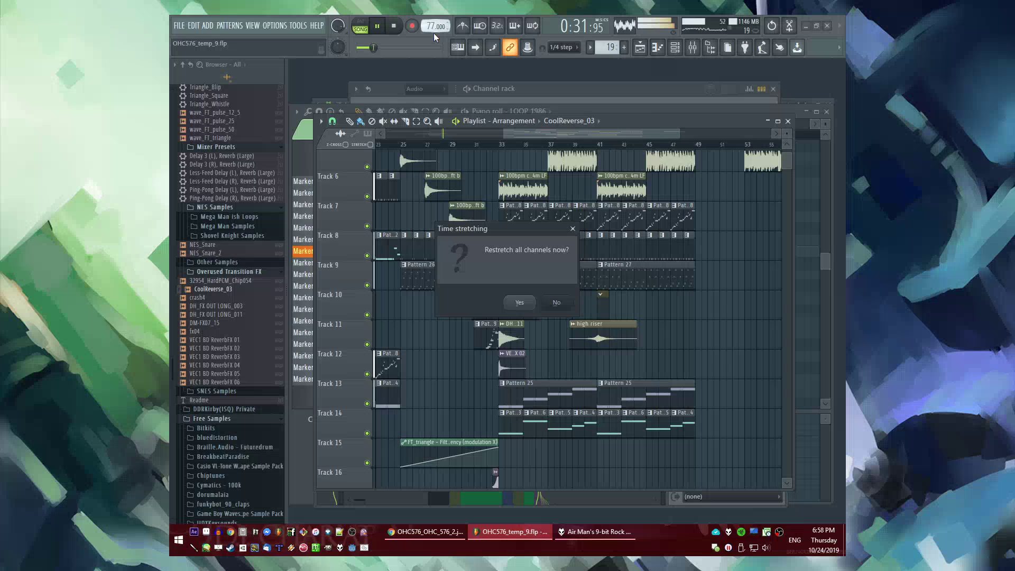
pyautogui.click(521, 303)
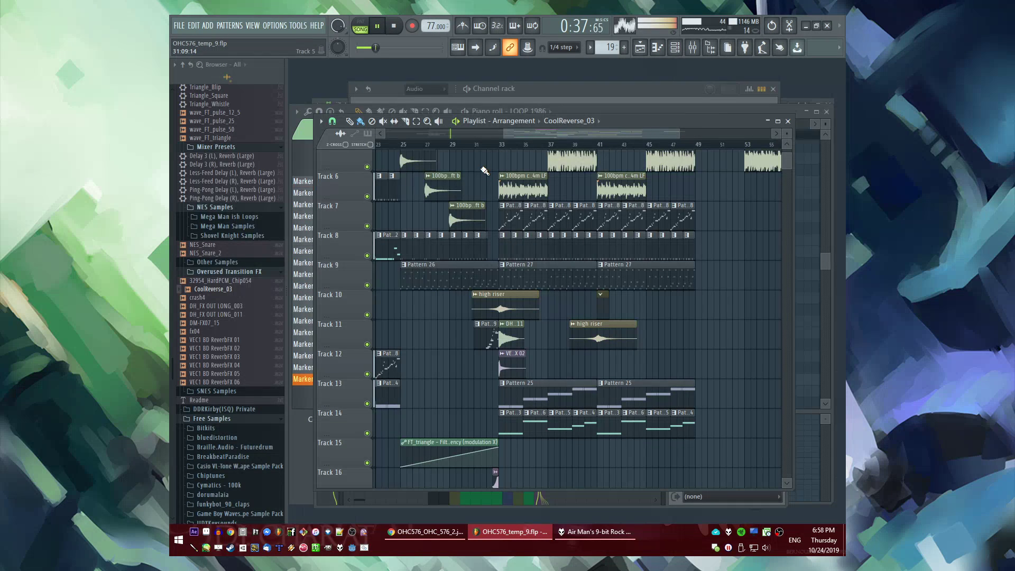
# Listen to the transition into bar 33 at the new tempo, replaying it from around bar 31
pyautogui.click(497, 144)
pyautogui.scroll(5, 499, 176)
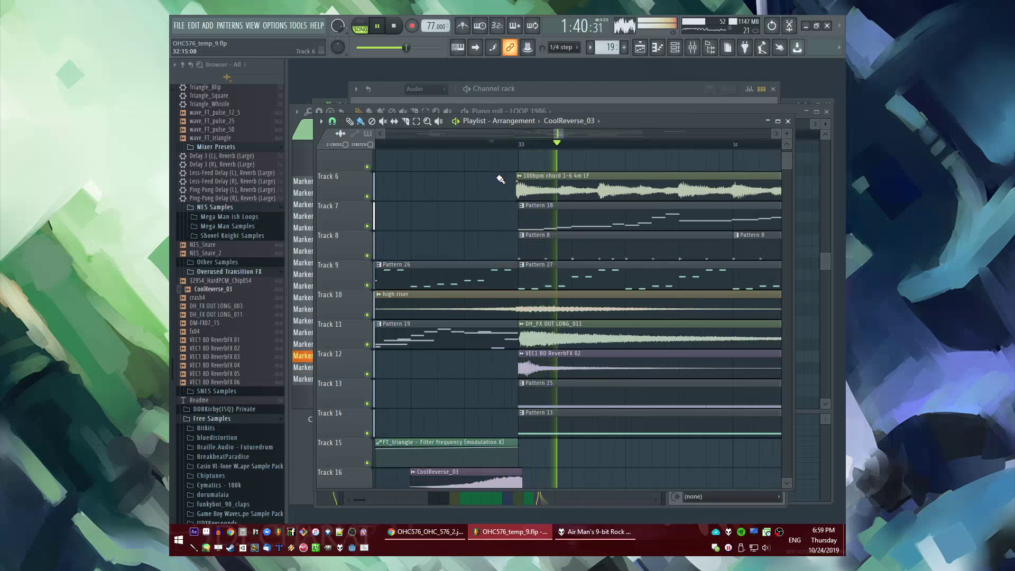
pyautogui.scroll(-7, 521, 230)
pyautogui.scroll(4, 524, 310)
pyautogui.scroll(3, 504, 375)
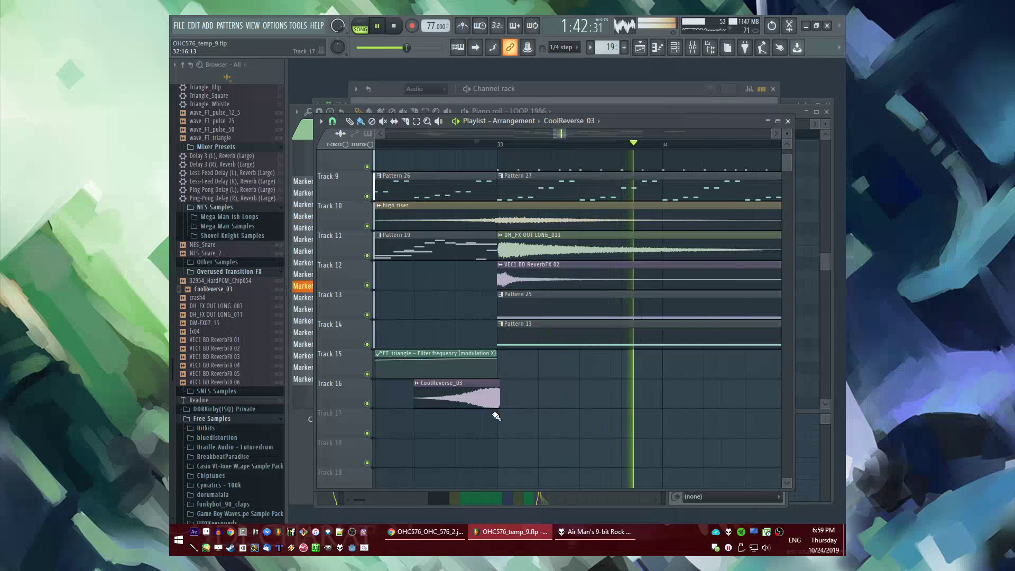
pyautogui.scroll(-3, 481, 388)
pyautogui.click(529, 144)
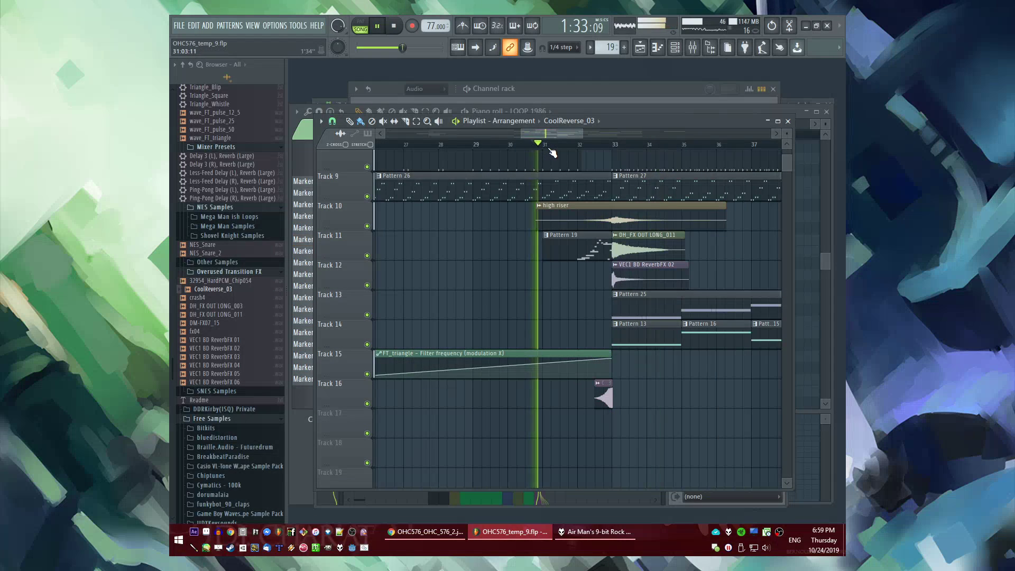
pyautogui.click(582, 144)
pyautogui.scroll(-2, 579, 135)
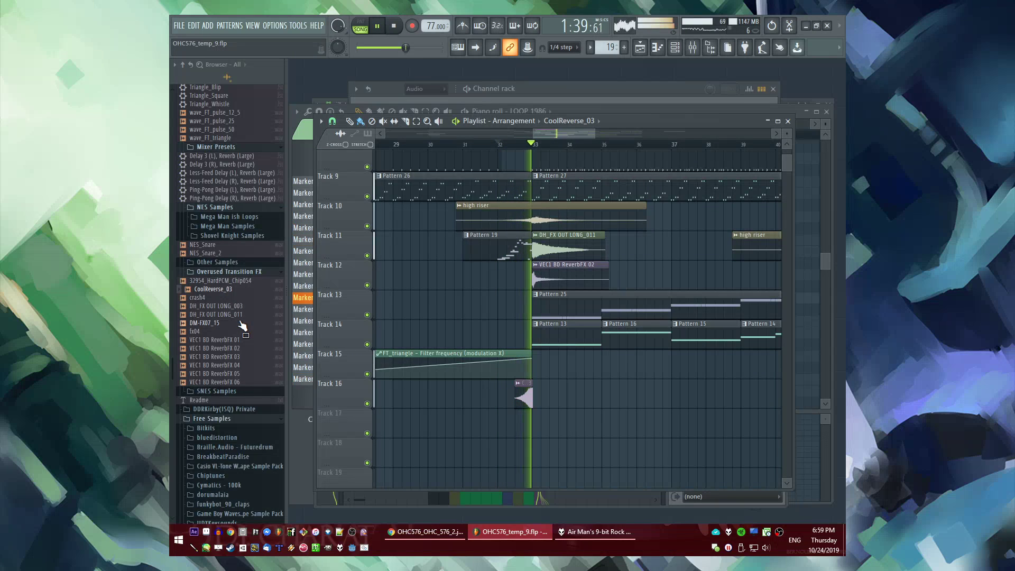
# Audition the transition effect samples, place DH_FX OUT LONG_003 on Track 17 at bar 33, and check its channel settings
pyautogui.click(222, 307)
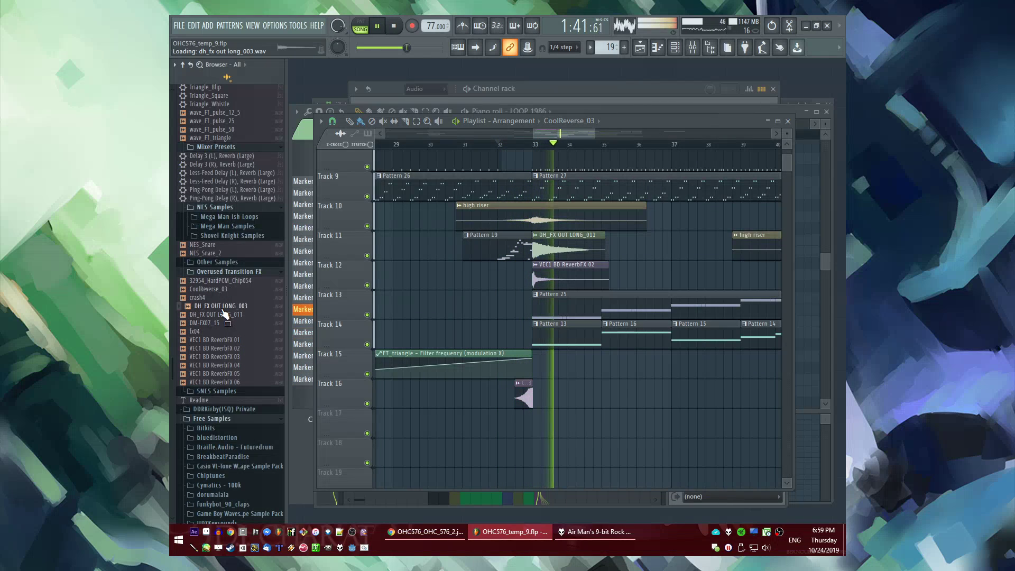
pyautogui.moveTo(220, 309); pyautogui.dragTo(225, 366)
pyautogui.click(225, 365)
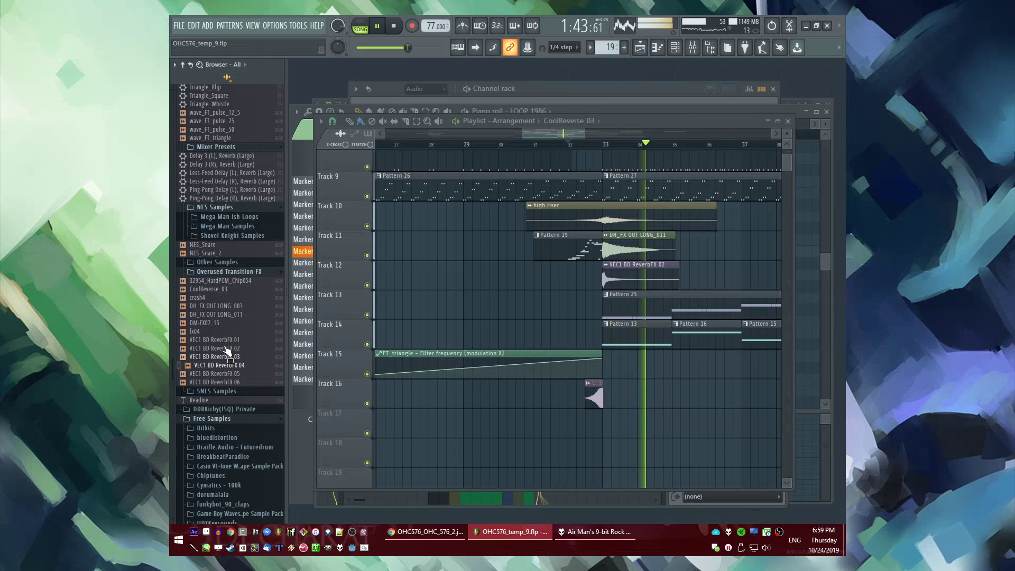
pyautogui.click(222, 332)
pyautogui.click(204, 297)
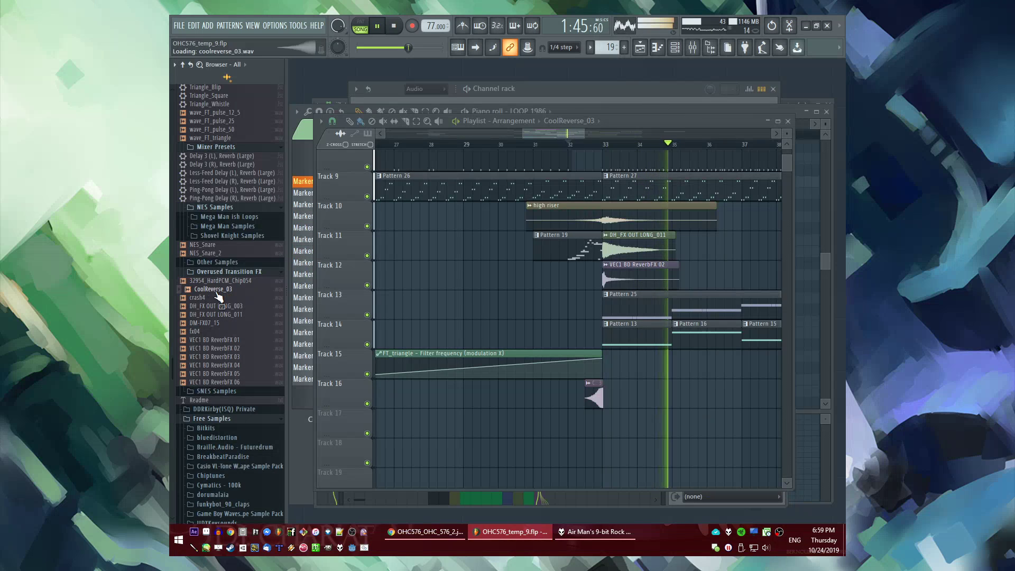
pyautogui.moveTo(213, 306); pyautogui.dragTo(653, 413)
pyautogui.click(212, 316)
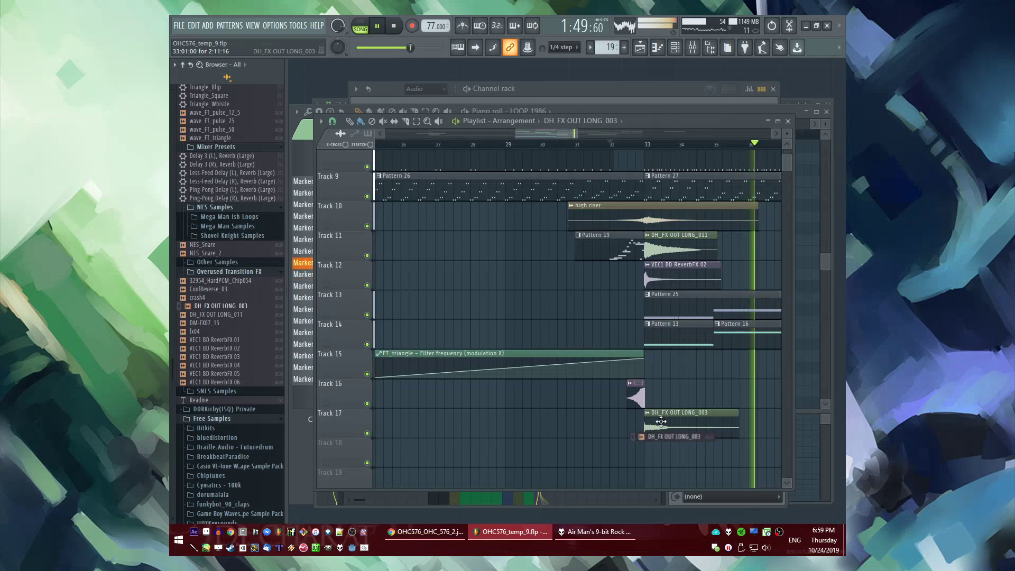
pyautogui.doubleClick(664, 423)
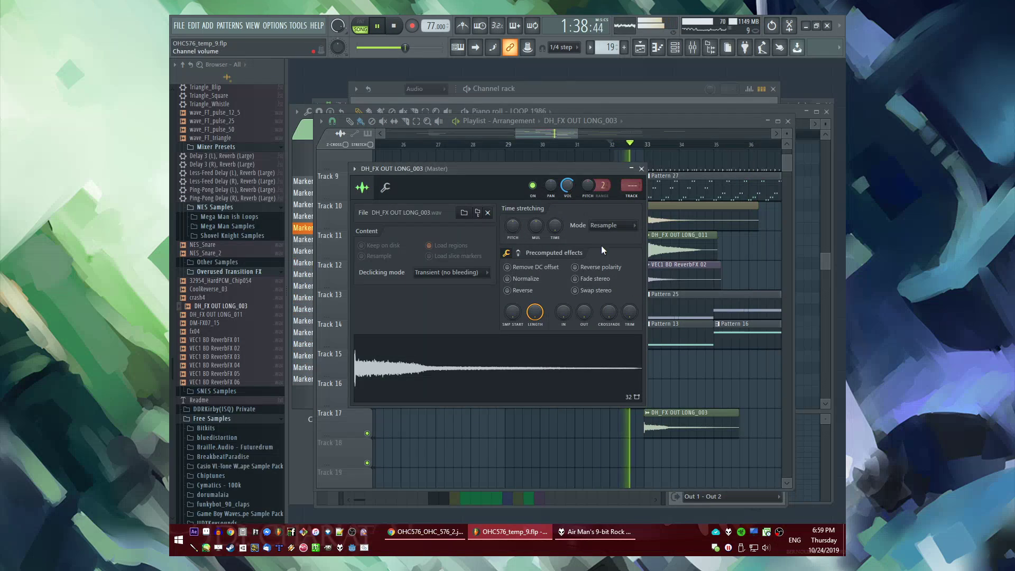
pyautogui.press('Escape')
# Review the arrangement from bar 33 onward across all tracks while it plays
pyautogui.scroll(5, 594, 354)
pyautogui.scroll(-4, 539, 381)
pyautogui.scroll(5, 483, 245)
pyautogui.scroll(2, 484, 259)
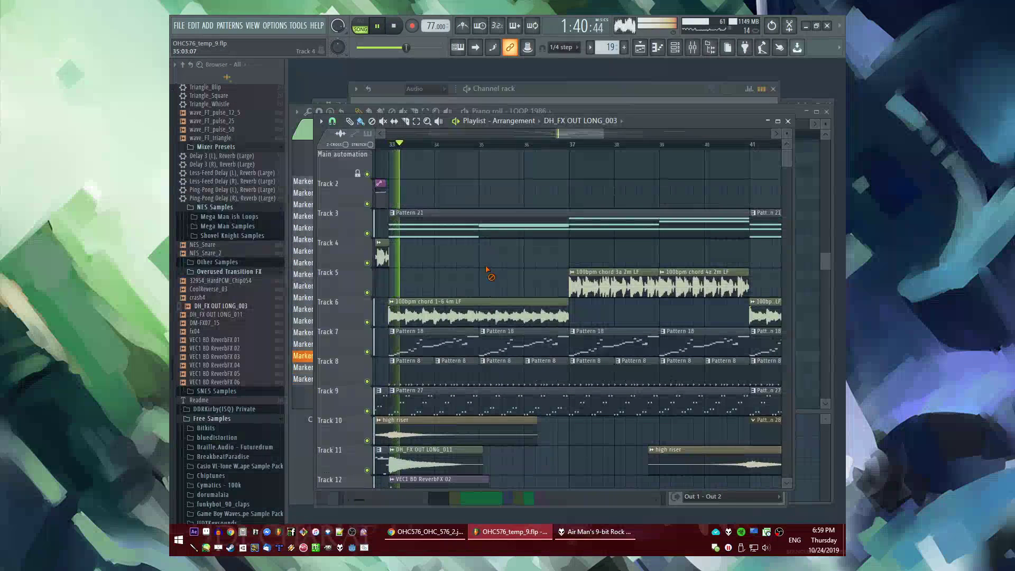
pyautogui.scroll(-4, 525, 277)
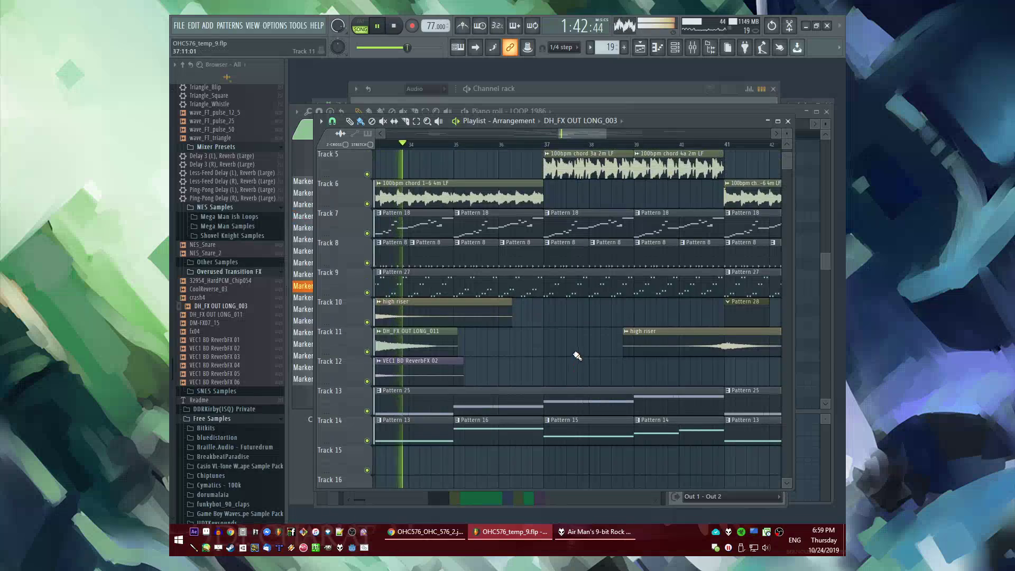
pyautogui.scroll(2, 582, 355)
pyautogui.scroll(-4, 618, 352)
pyautogui.scroll(-5, 617, 351)
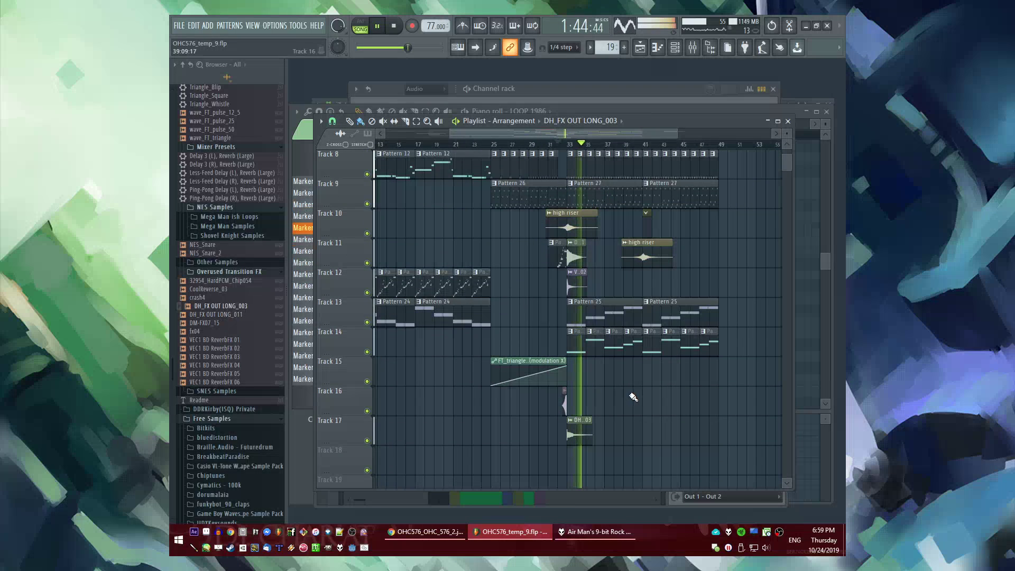
pyautogui.scroll(5, 609, 380)
pyautogui.scroll(3, 595, 366)
pyautogui.scroll(2, 584, 357)
pyautogui.scroll(-3, 578, 339)
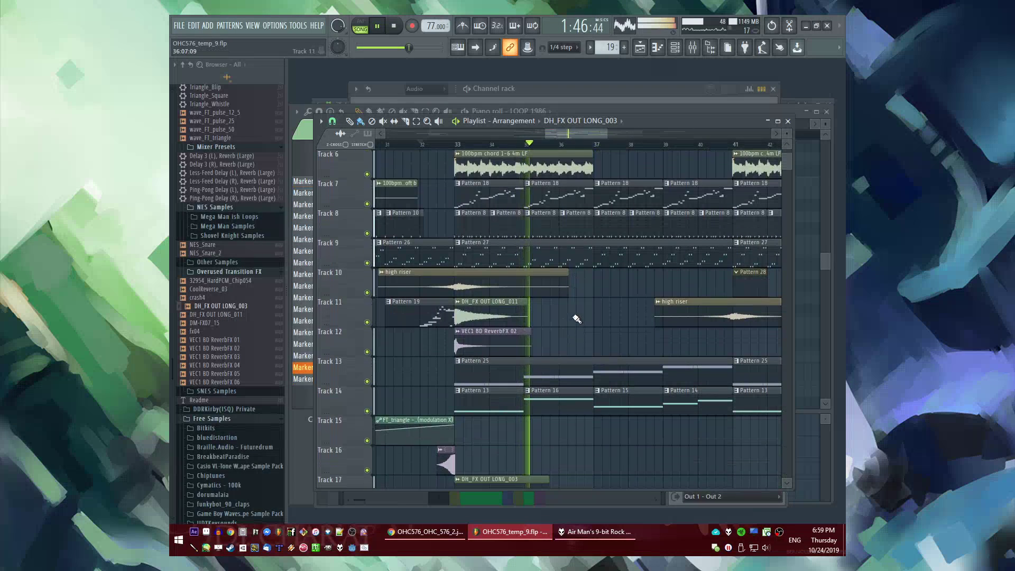
pyautogui.scroll(5, 577, 319)
# Place a Pattern 28 clip on Track 18 at bar 33 and look through the list of instruments to add
pyautogui.click(470, 285)
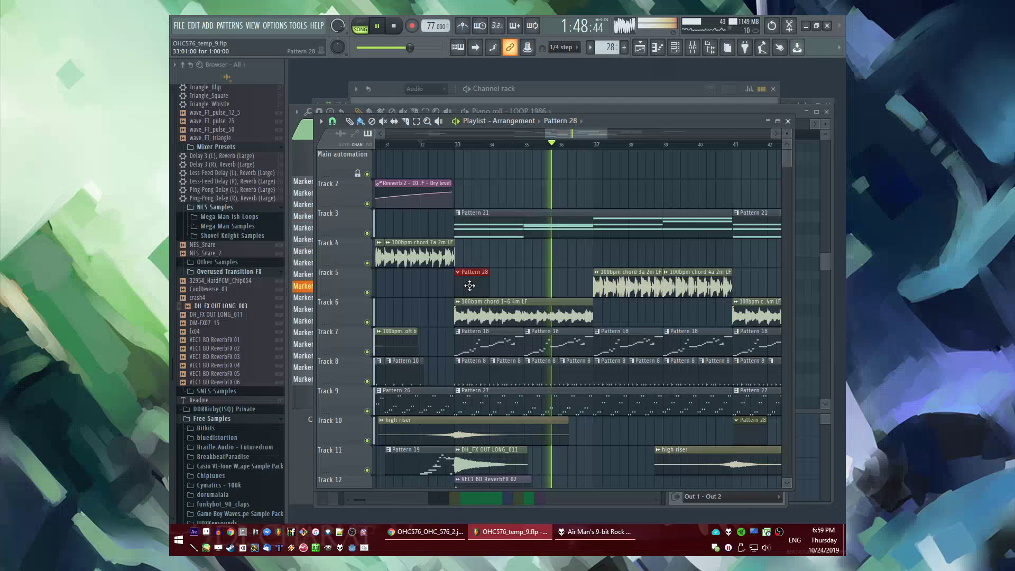
pyautogui.scroll(-6, 471, 322)
pyautogui.moveTo(469, 285); pyautogui.dragTo(469, 426)
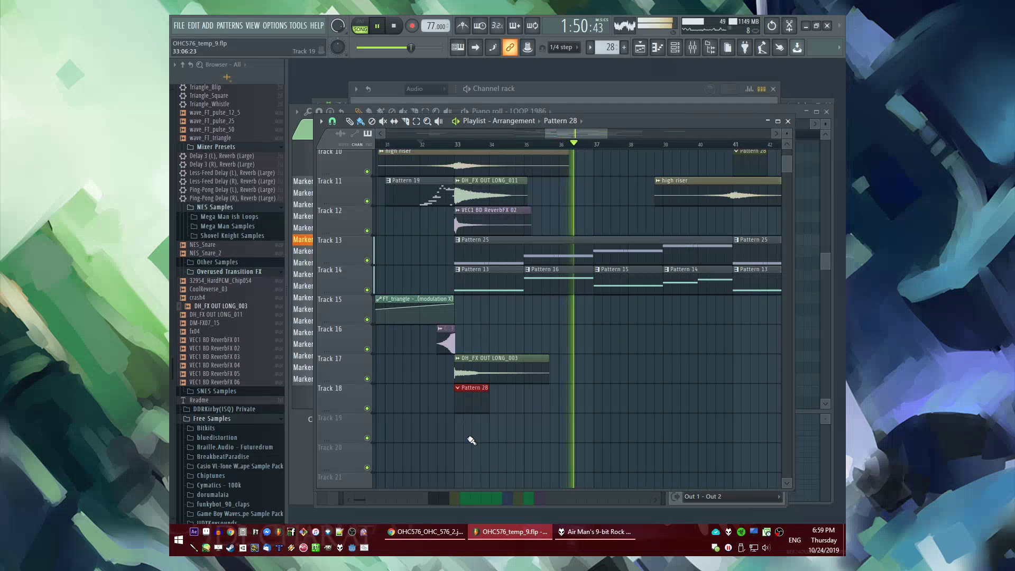
pyautogui.click(208, 26)
pyautogui.click(209, 29)
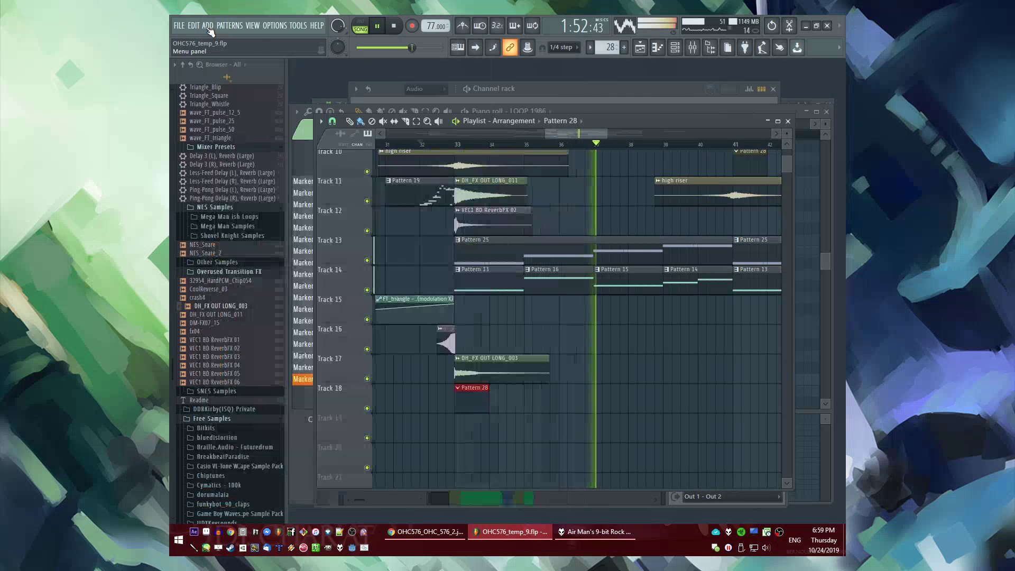
pyautogui.click(208, 27)
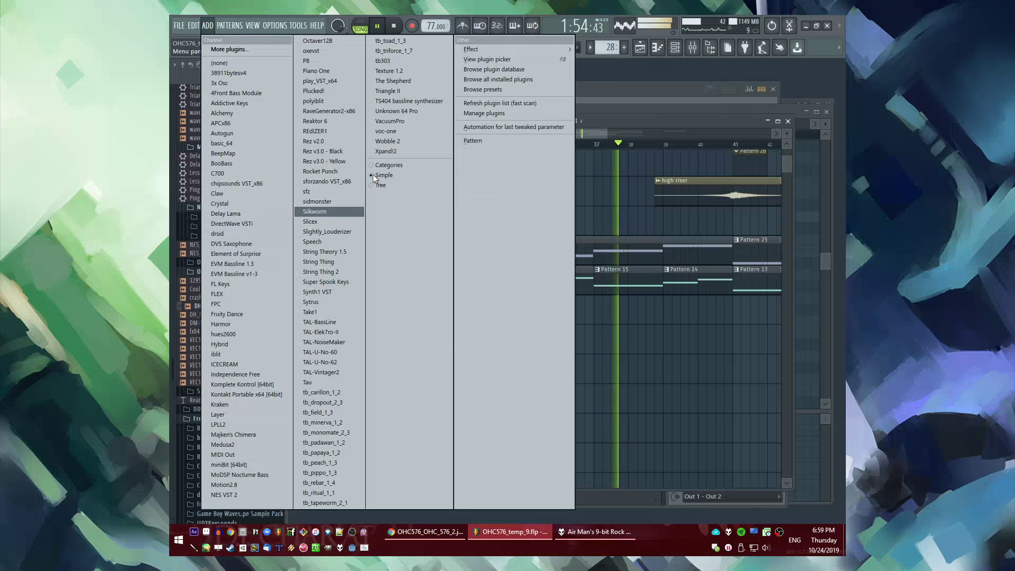
pyautogui.click(691, 401)
# Copy all the wave_FT_triangle chord notes from Pattern 21
pyautogui.scroll(3, 681, 365)
pyautogui.scroll(-6, 667, 349)
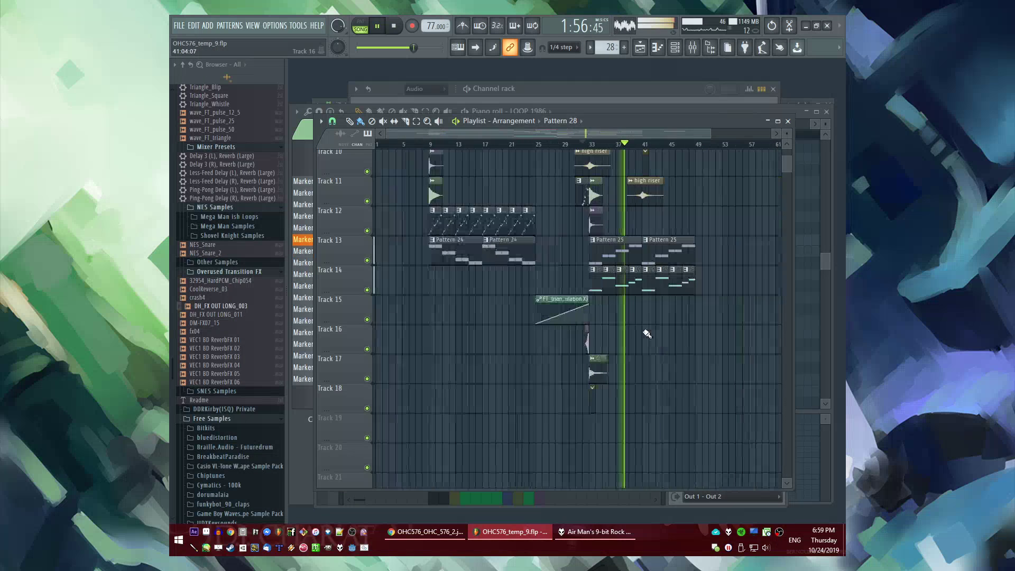
pyautogui.scroll(5, 646, 322)
pyautogui.doubleClick(628, 245)
pyautogui.hotkey('ctrl', 'a')
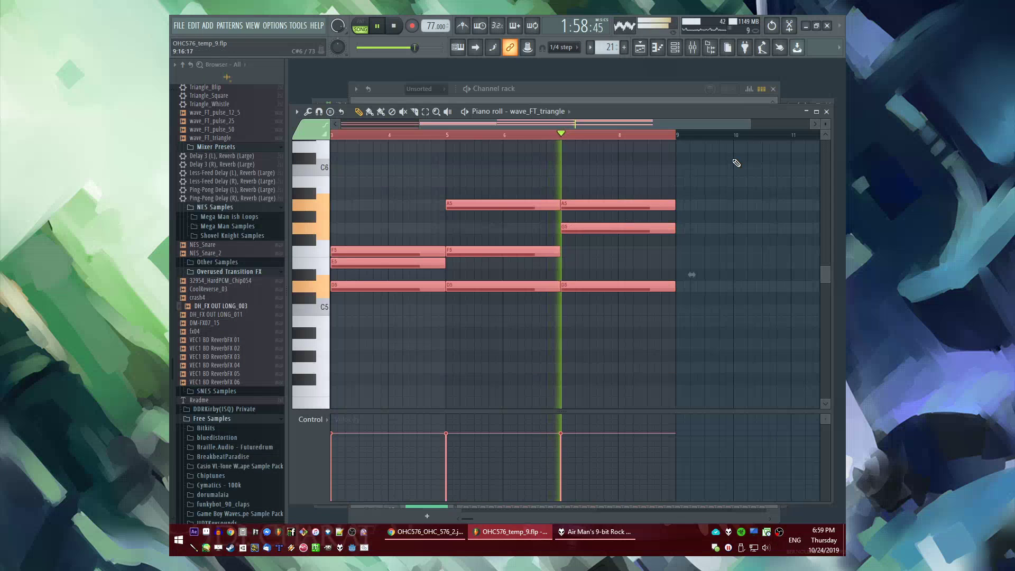
pyautogui.press('F9')
pyautogui.press('F5')
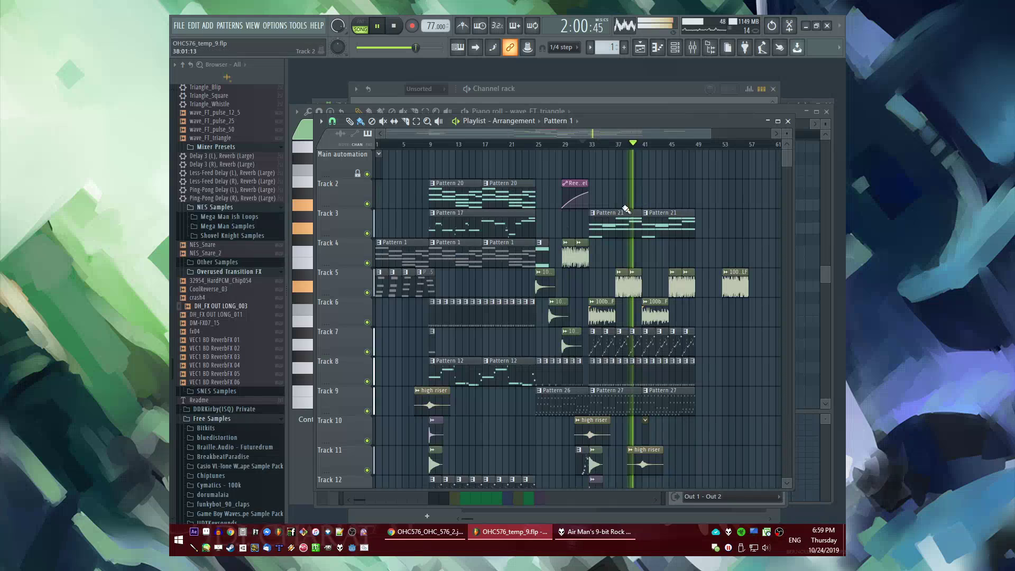
# Place a Pattern 1 clip on Track 19 at bar 33 and make it a unique pattern
pyautogui.scroll(-5, 626, 264)
pyautogui.scroll(3, 607, 340)
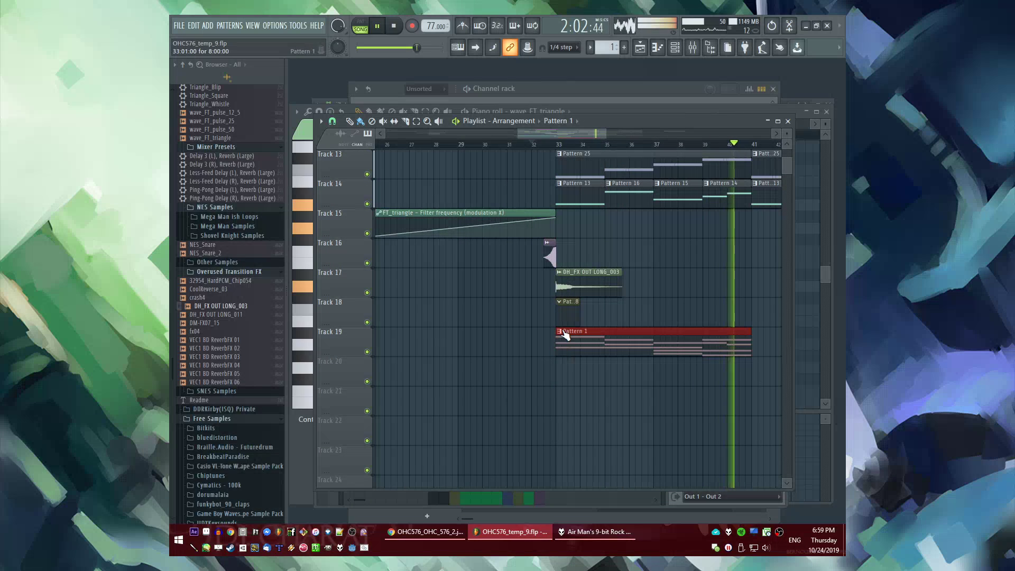
pyautogui.click(561, 332)
pyautogui.click(574, 403)
# Replace the Layer notes in the new Pattern 2 with the copied Pattern 21 chords, starting at bar 1
pyautogui.doubleClick(584, 355)
pyautogui.hotkey('ctrl', 'a')
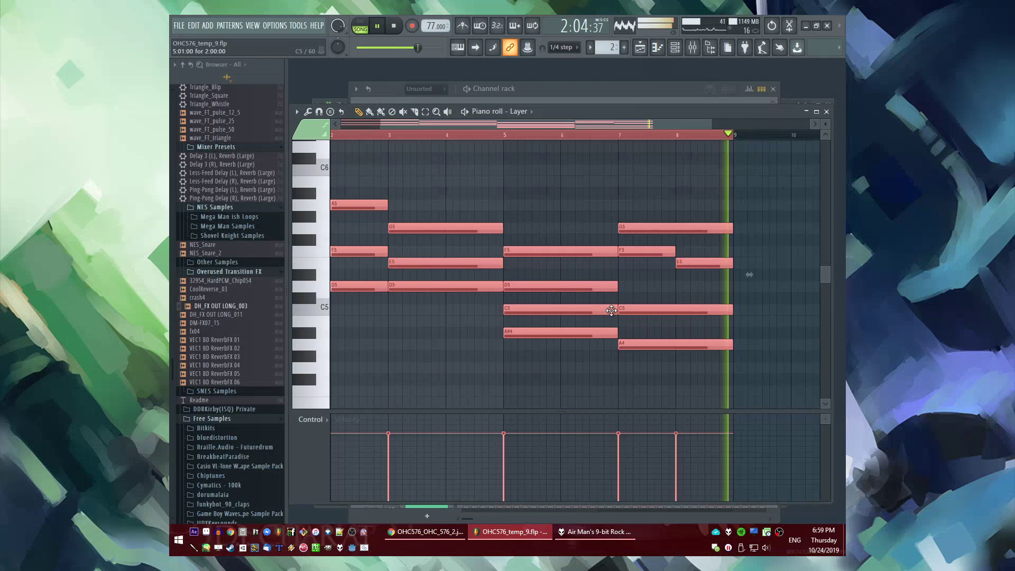
pyautogui.press('Delete')
pyautogui.hotkey('ctrl', 'v')
pyautogui.moveTo(397, 123); pyautogui.dragTo(355, 124)
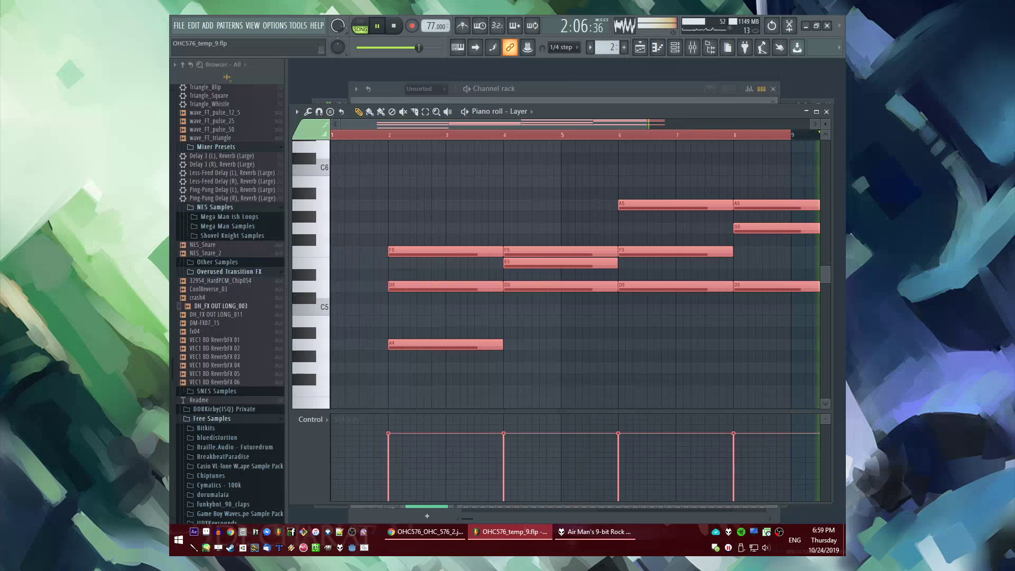
pyautogui.press('Delete')
pyautogui.hotkey('ctrl', 'v')
pyautogui.hotkey('ctrl', 'd')
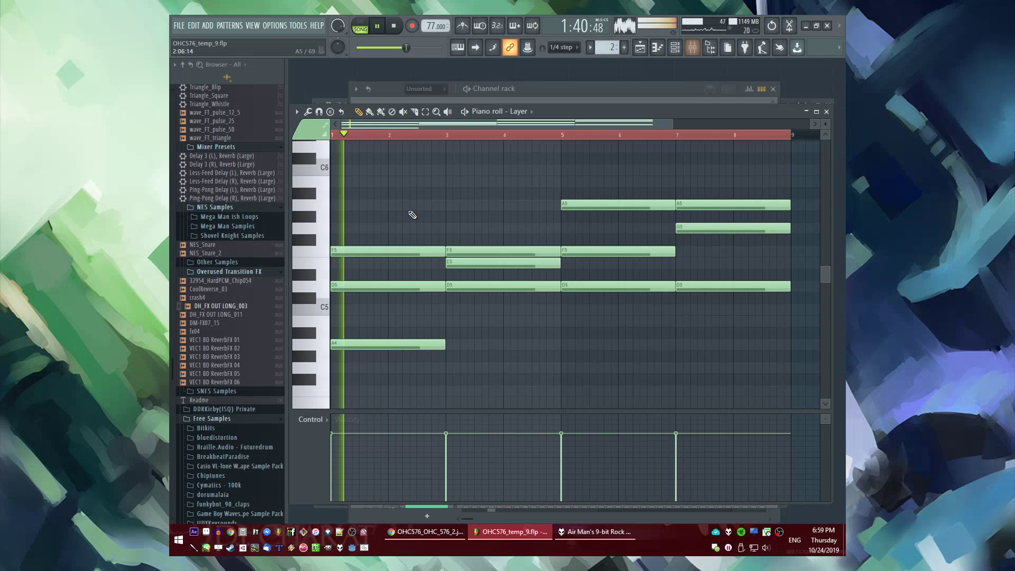
# Listen to the section from bar 33 with the layered Pattern 2 chords
pyautogui.press('F5')
pyautogui.hotkey('ctrl', 'd')
pyautogui.scroll(1, 584, 370)
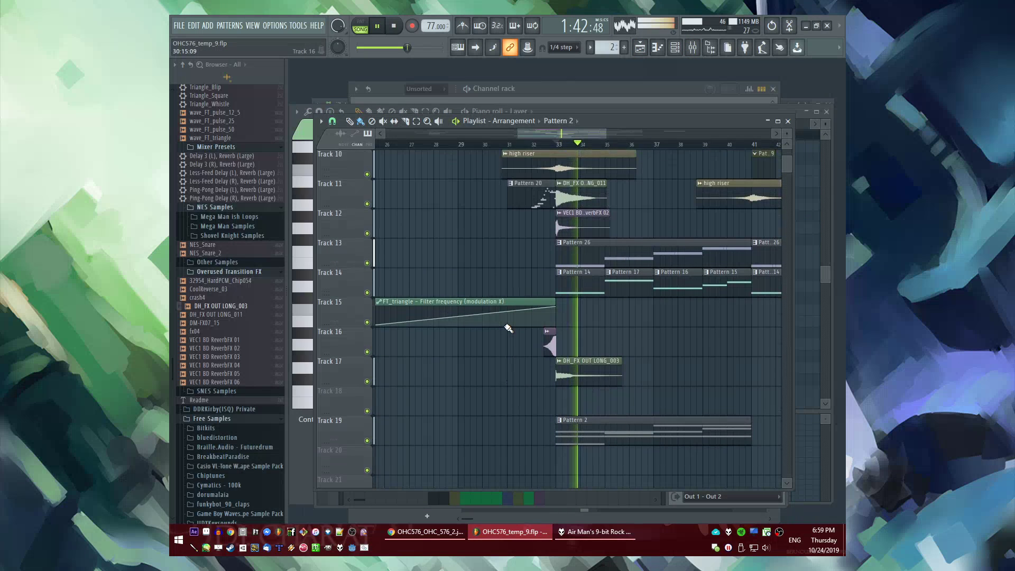
pyautogui.scroll(3, 629, 309)
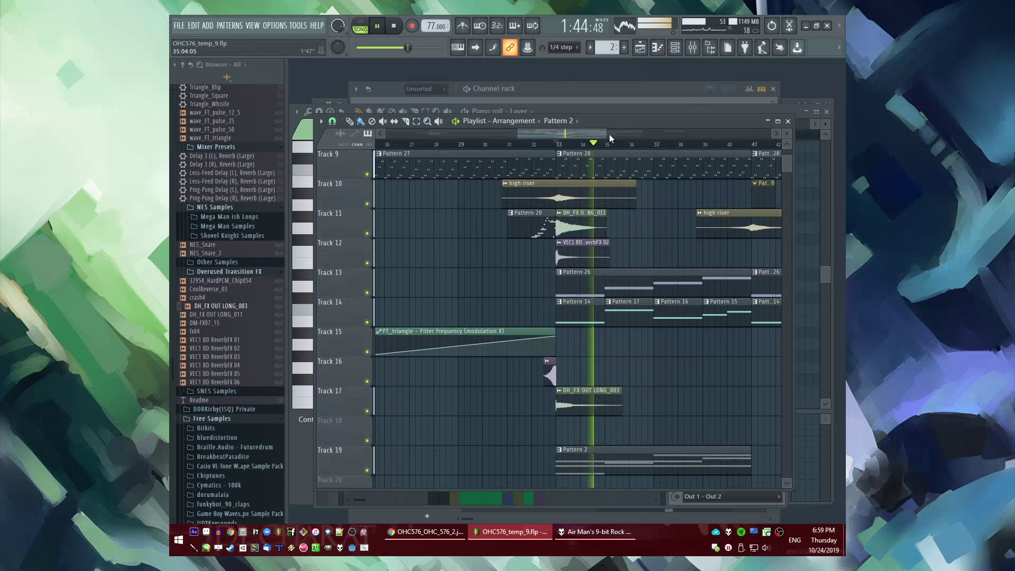
pyautogui.moveTo(572, 134); pyautogui.dragTo(592, 135)
pyautogui.scroll(-2, 514, 279)
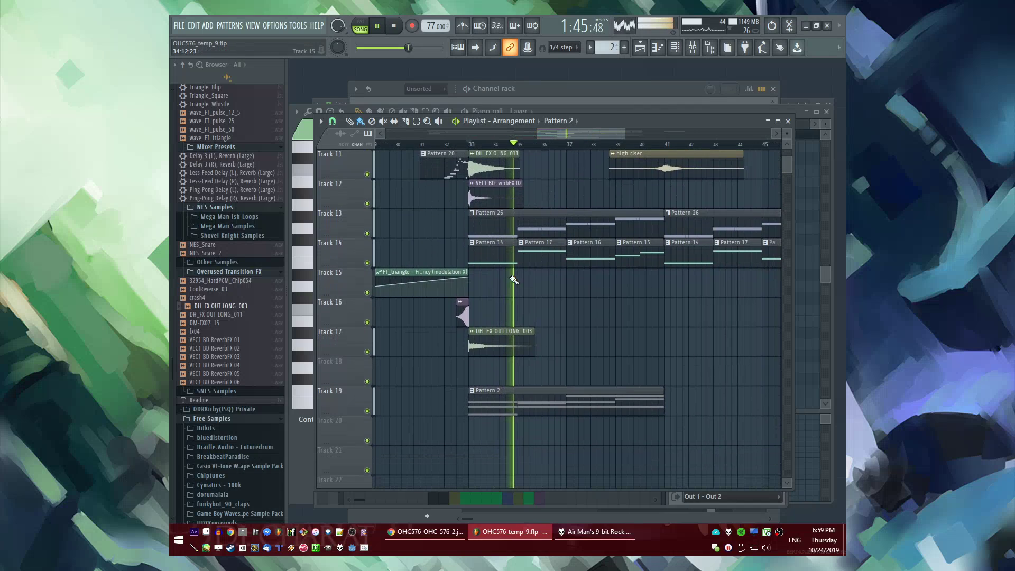
pyautogui.click(478, 147)
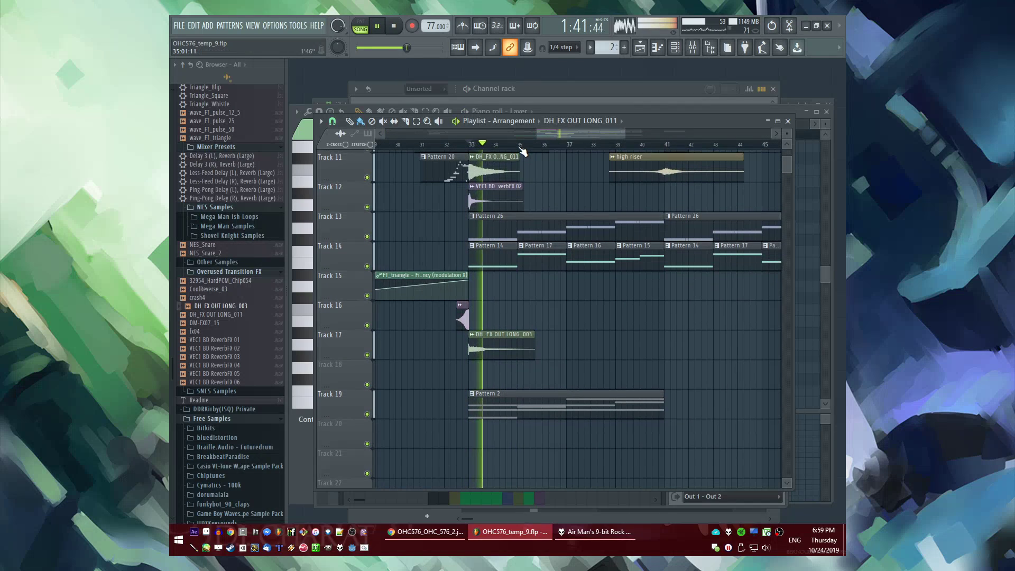
pyautogui.scroll(7, 624, 301)
pyautogui.scroll(-5, 606, 175)
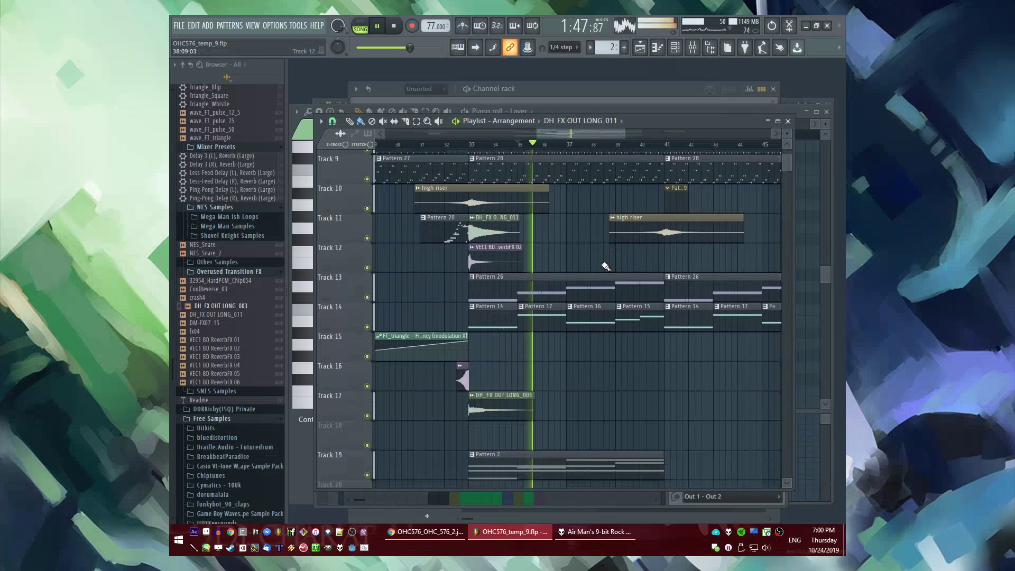
# Add a second Pattern 2 clip on Track 19 and a Pattern 29 clip on Track 18, both at bar 41
pyautogui.scroll(-3, 604, 268)
pyautogui.scroll(4, 647, 328)
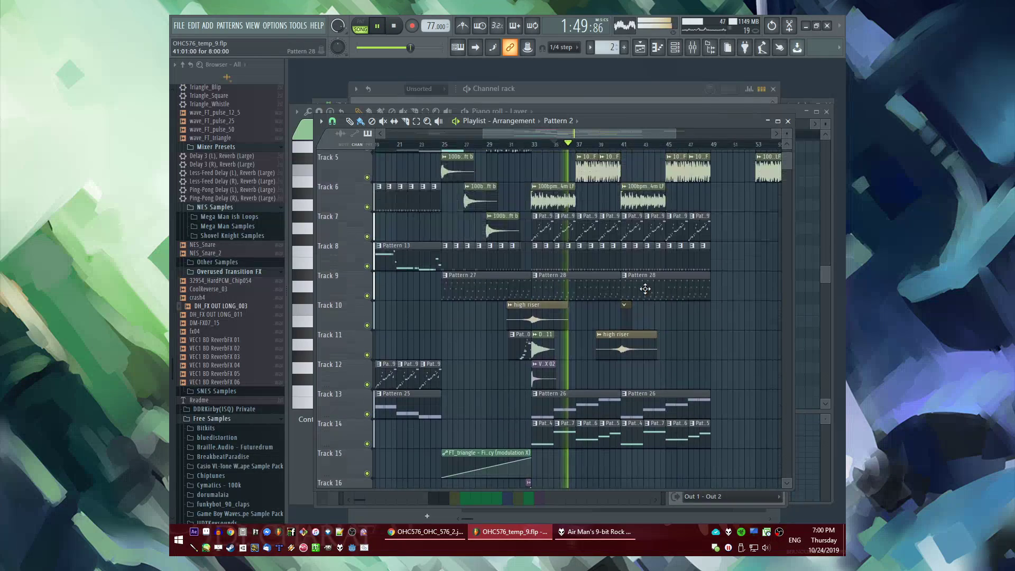
pyautogui.scroll(4, 641, 304)
pyautogui.scroll(-3, 560, 265)
pyautogui.scroll(2, 522, 277)
pyautogui.scroll(-7, 522, 277)
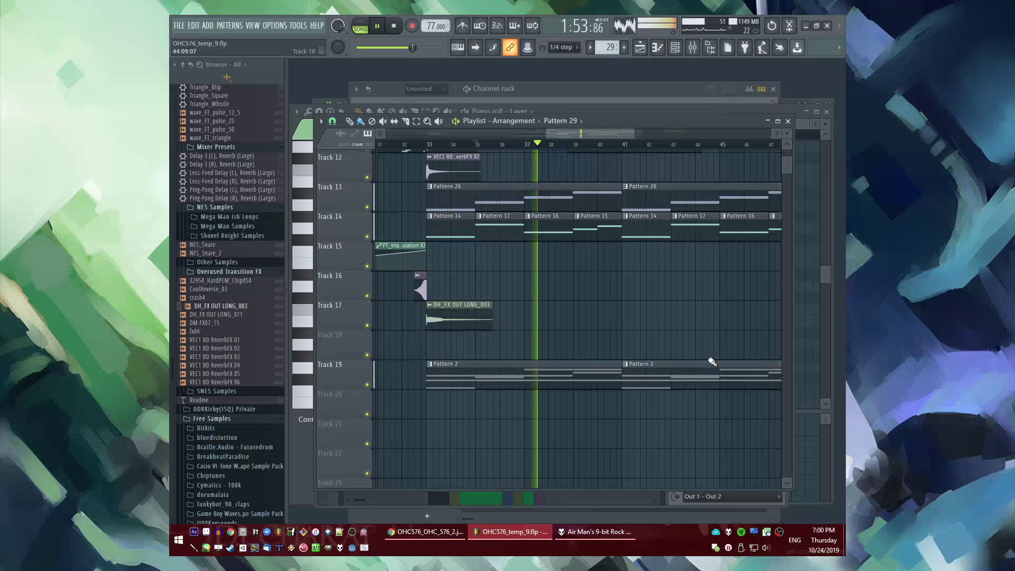
# Add the VT_Ride sample from the Legacy Vintage drums to the channel rack
pyautogui.scroll(15, 244, 296)
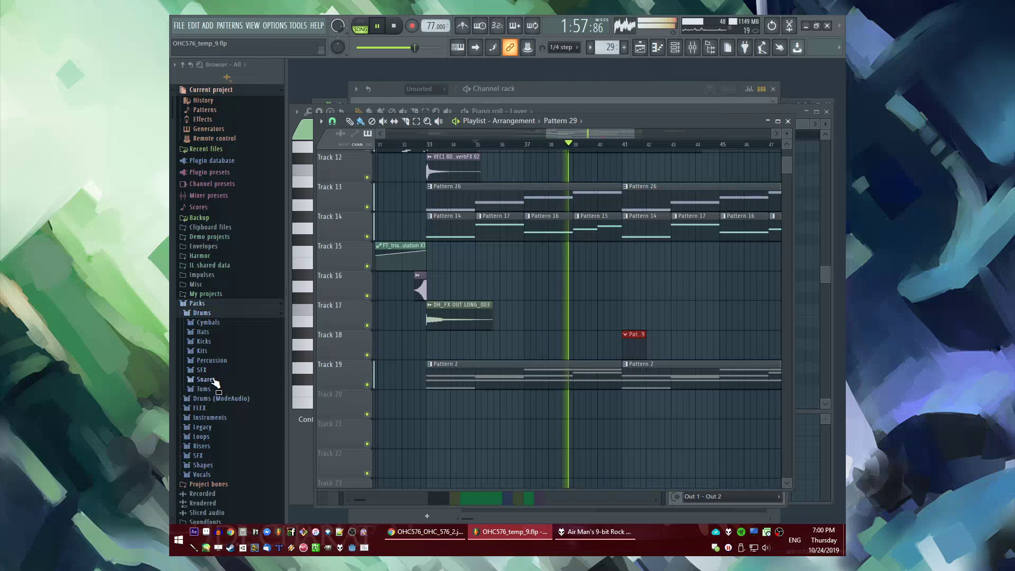
pyautogui.click(211, 336)
pyautogui.scroll(15, 214, 361)
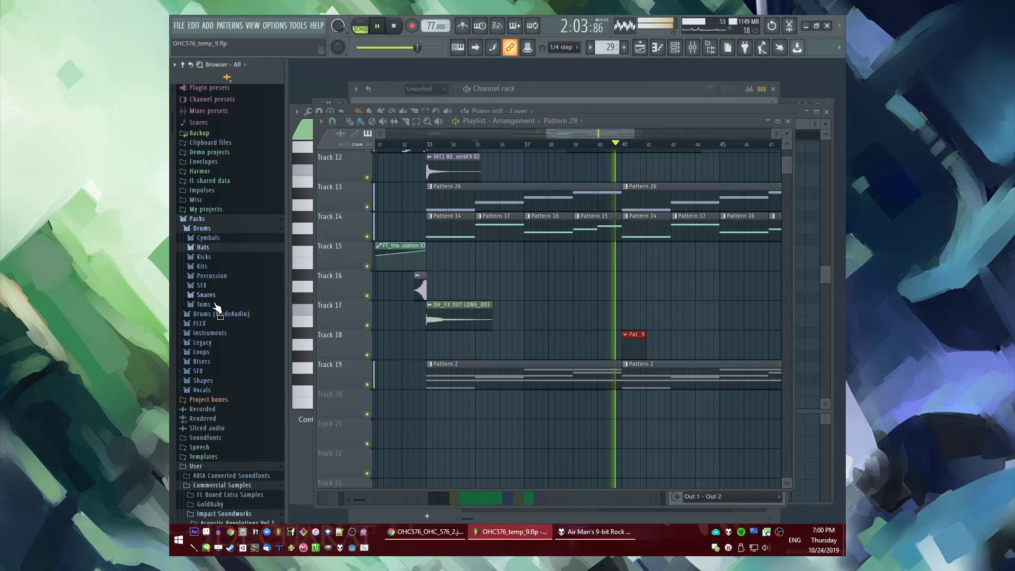
pyautogui.click(203, 343)
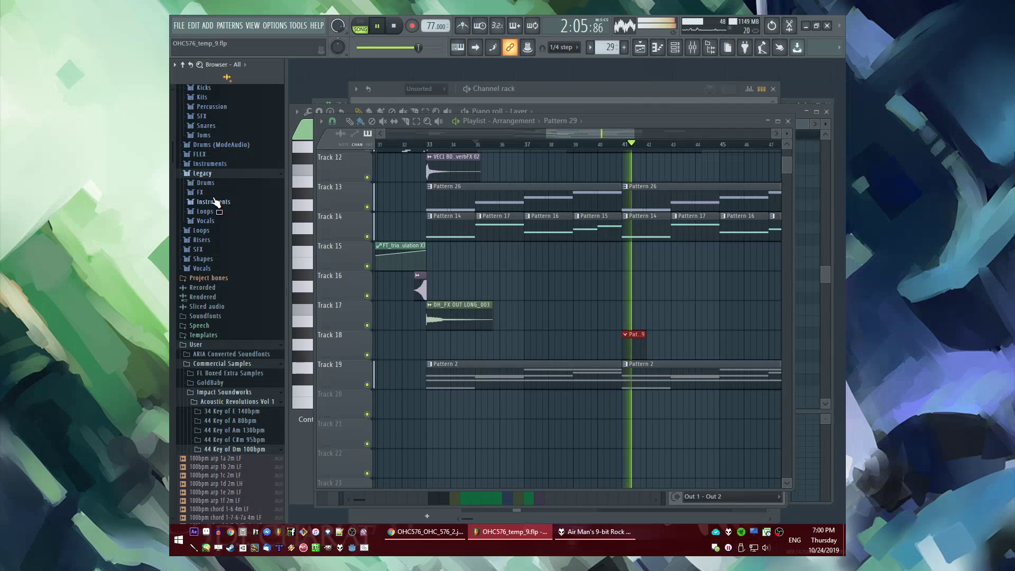
pyautogui.click(213, 184)
pyautogui.click(210, 240)
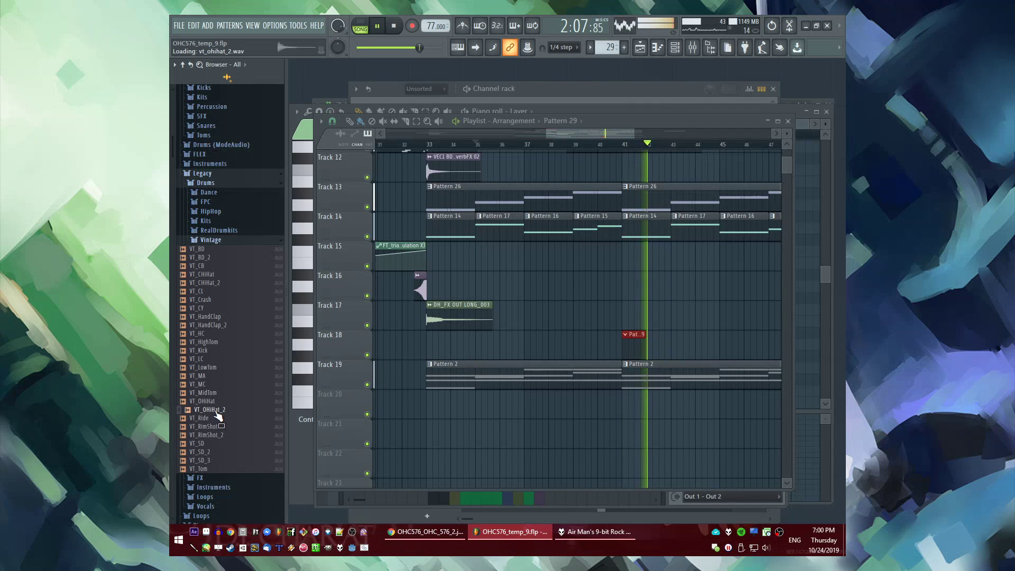
pyautogui.moveTo(217, 423); pyautogui.dragTo(247, 390)
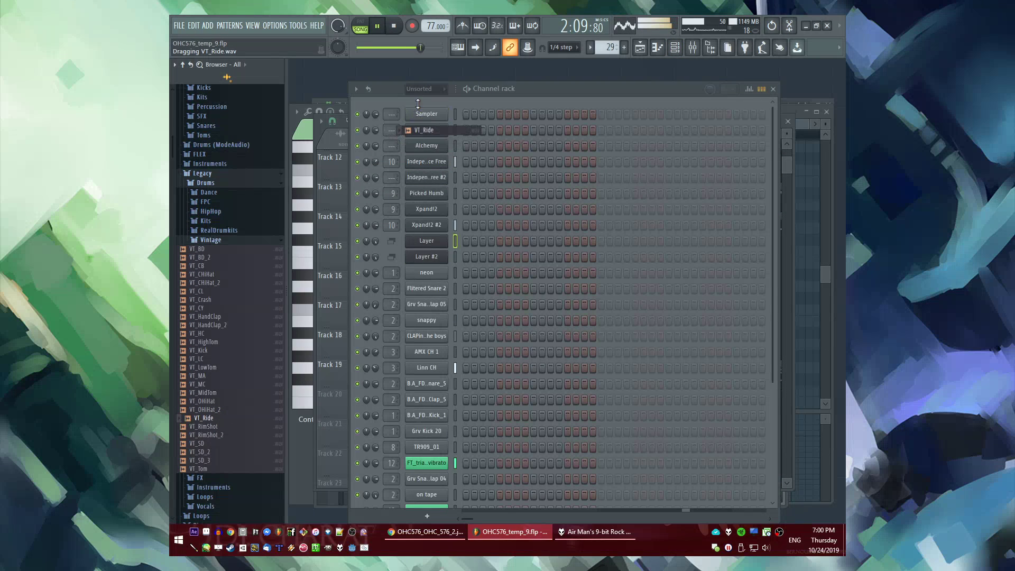
# Add the VT_Ride sample to the channel rack and program its steps in Pattern 29
pyautogui.moveTo(417, 104); pyautogui.dragTo(423, 108)
pyautogui.rightClick(440, 112)
pyautogui.click(604, 157)
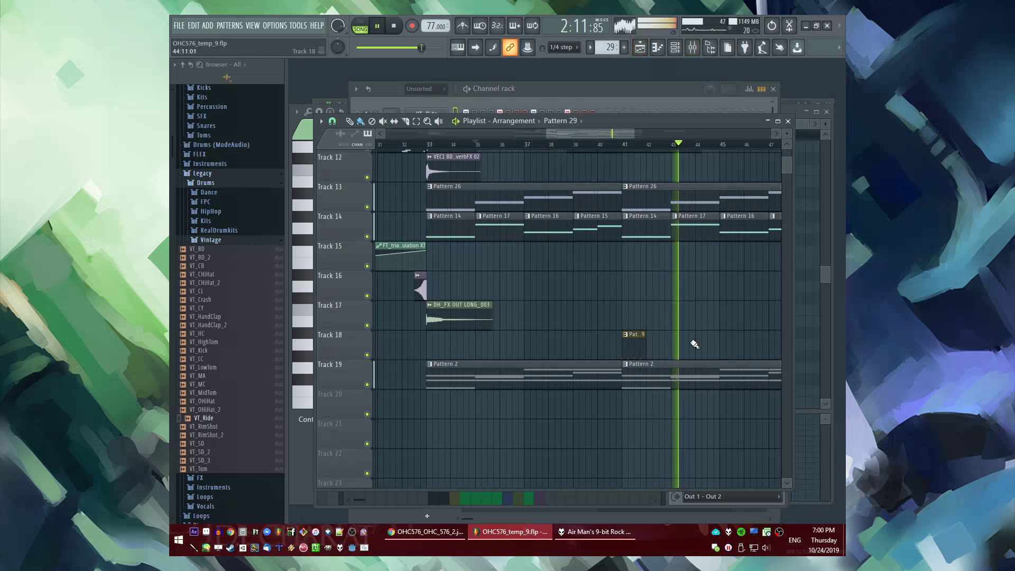
# Repeat the Pattern 29 clip along Track 18 from bar 41 up to bar 49
pyautogui.moveTo(653, 350); pyautogui.dragTo(799, 346)
pyautogui.scroll(-3, 526, 292)
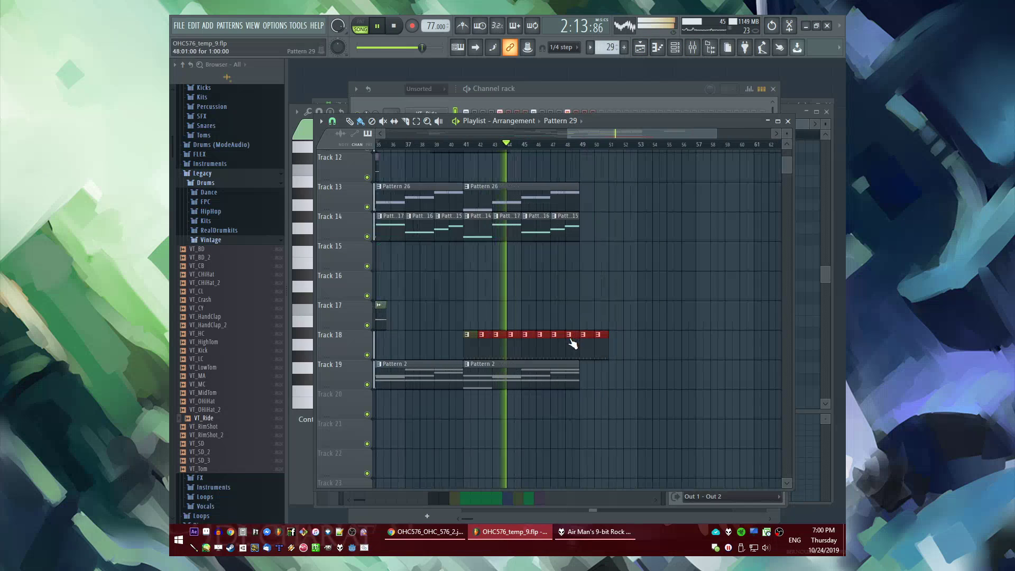
pyautogui.scroll(-3, 460, 282)
pyautogui.scroll(2, 502, 295)
# Create Pattern 30 with its default name and open the FT_50 channel's piano roll
pyautogui.press('F4')
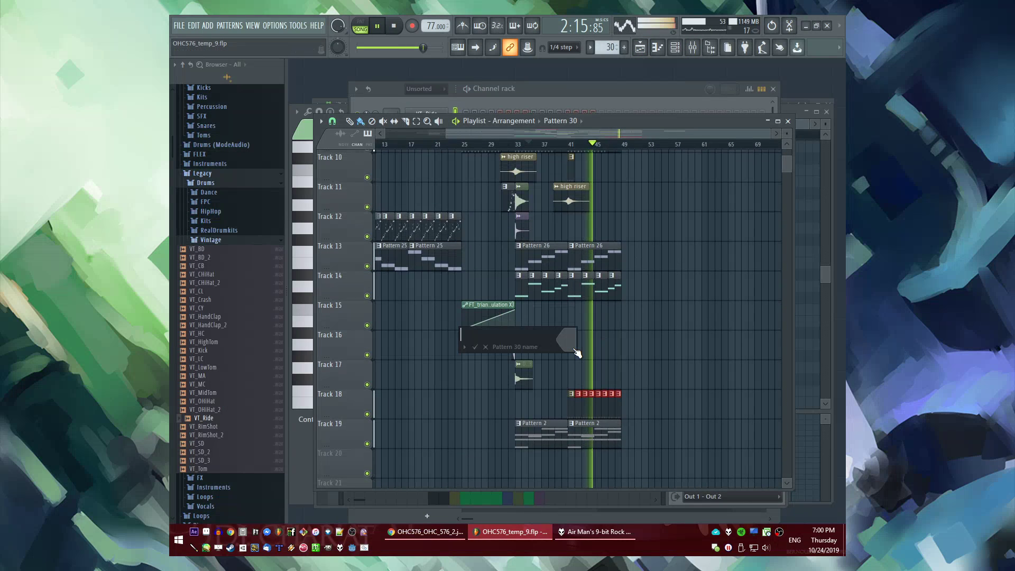
pyautogui.click(574, 350)
pyautogui.scroll(4, 579, 349)
pyautogui.press('F6')
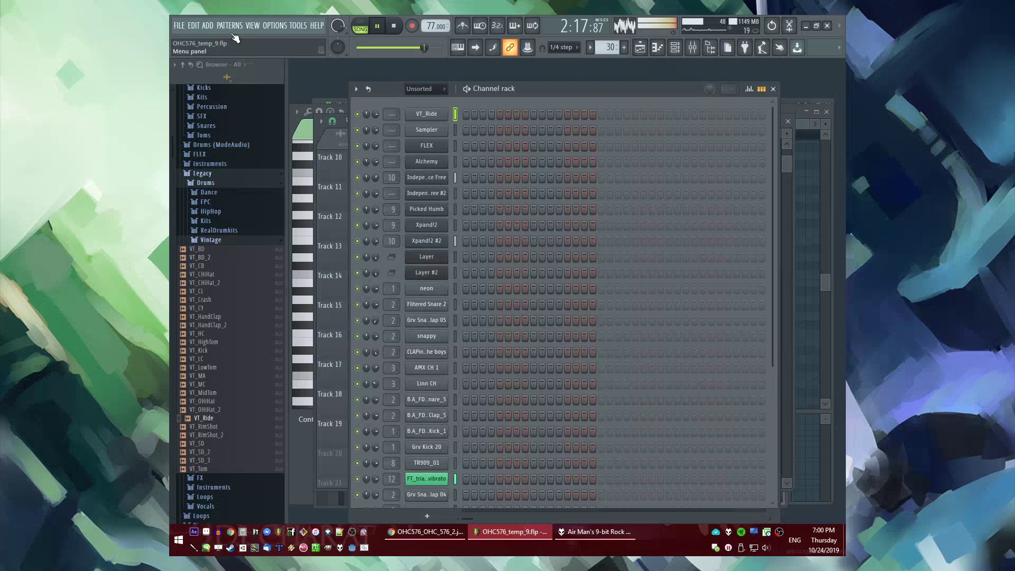
pyautogui.scroll(-3, 433, 272)
pyautogui.press('space')
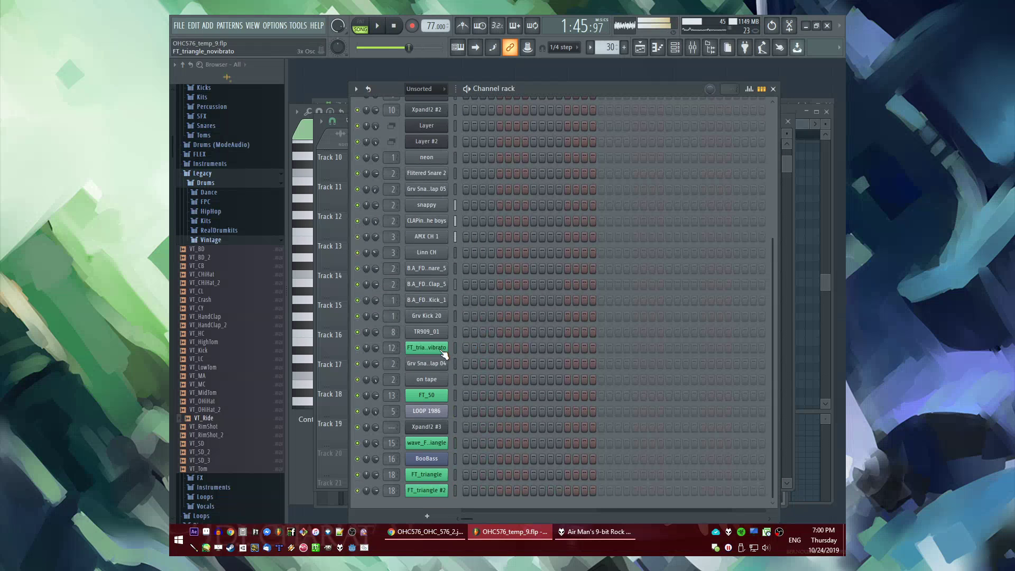
pyautogui.rightClick(437, 400)
pyautogui.click(486, 383)
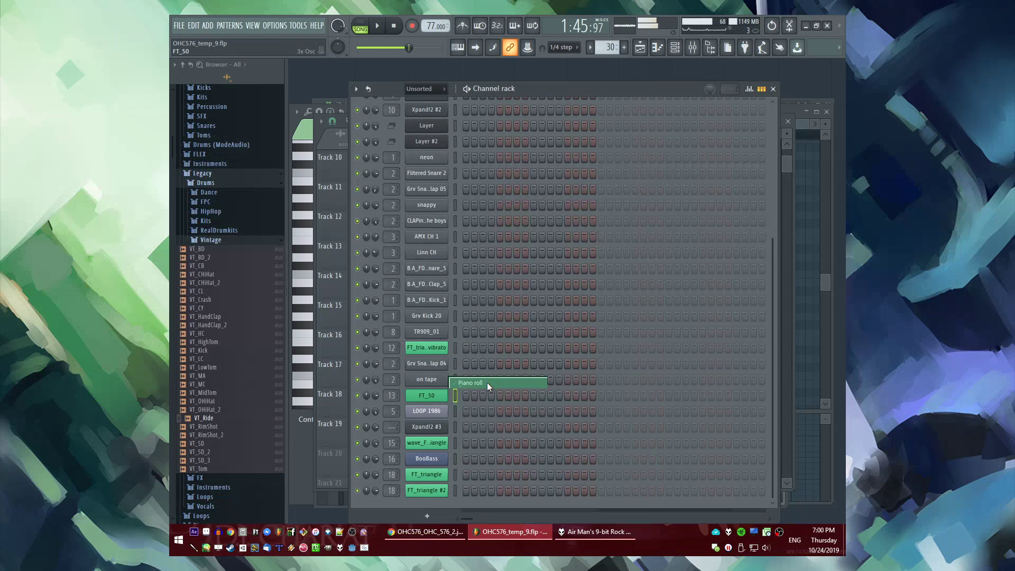
pyautogui.press('space')
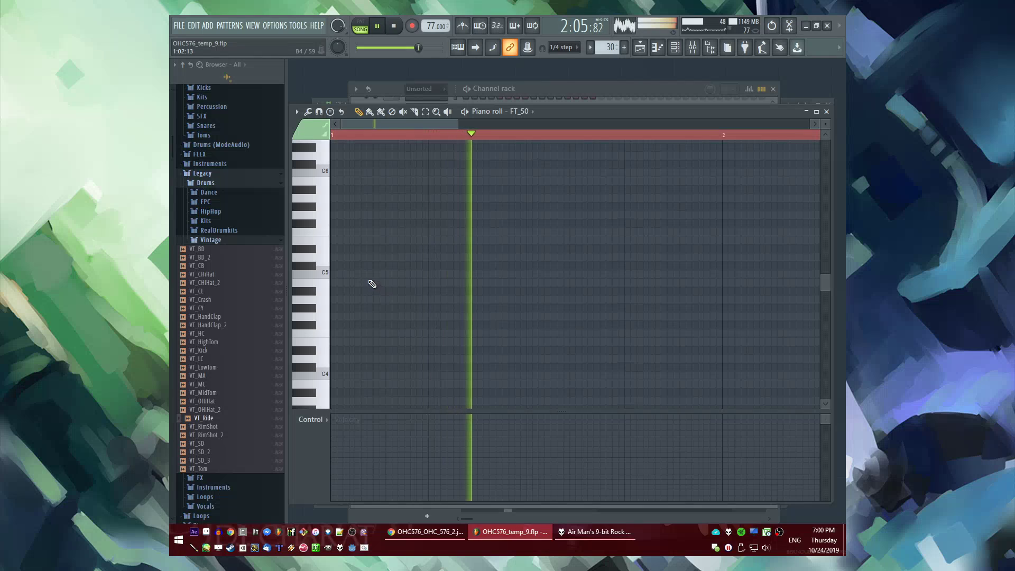
# Place a Pattern 30 clip on Track 16 just before bar 41 and reopen the FT_50 channel's piano roll
pyautogui.press('F5')
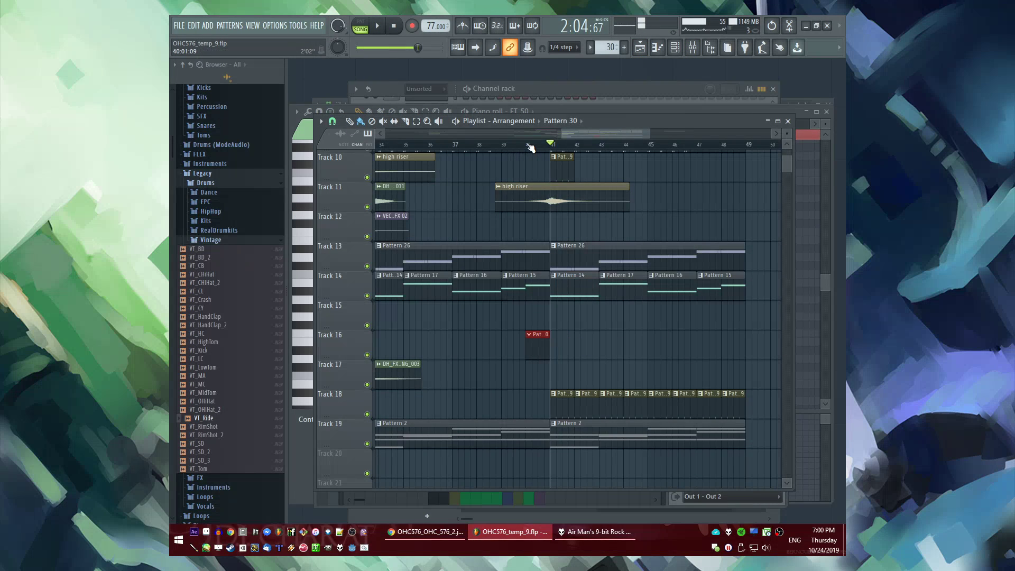
pyautogui.press('F6')
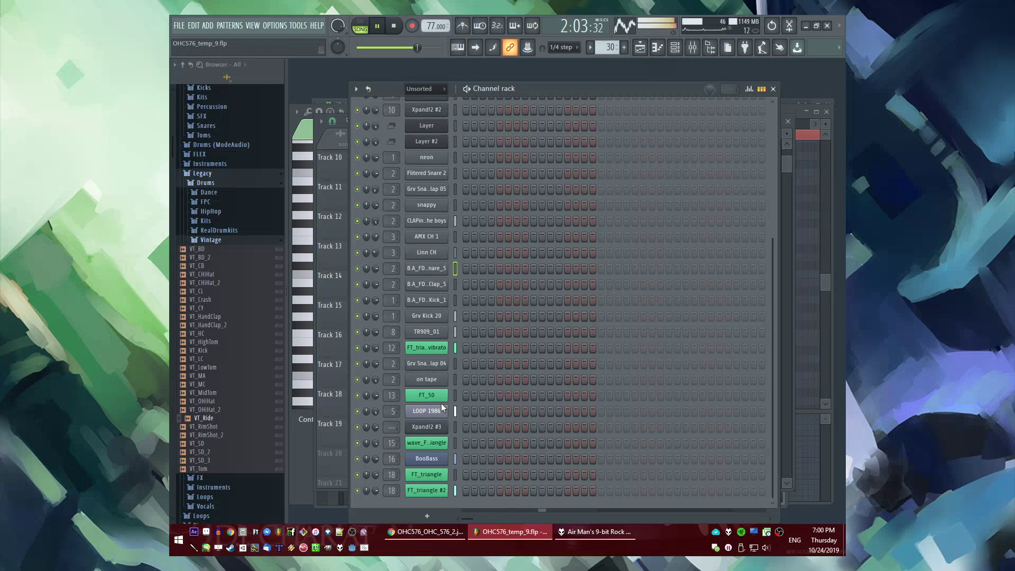
pyautogui.press('F7')
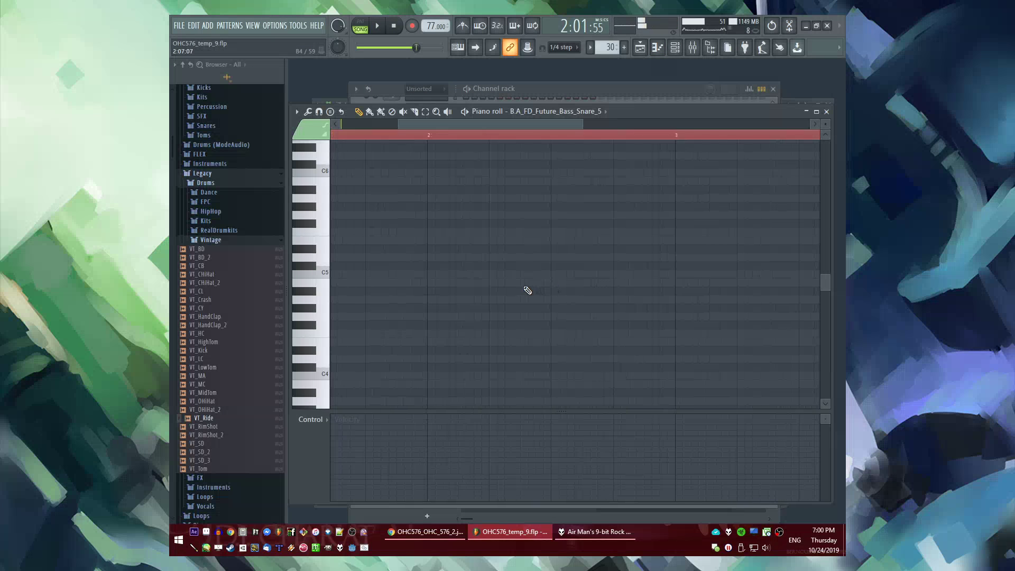
pyautogui.press('space')
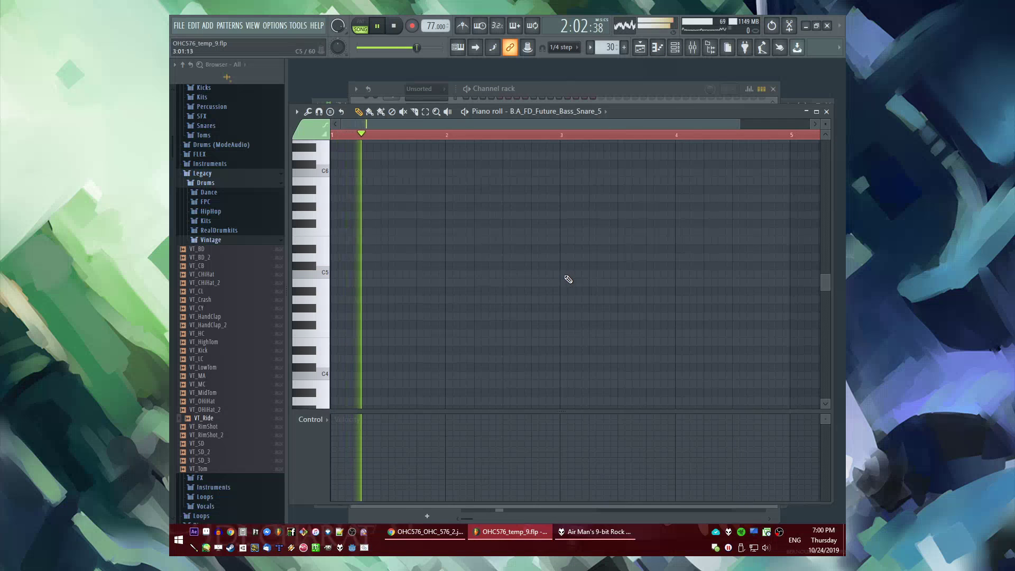
pyautogui.press('F7')
pyautogui.rightClick(426, 402)
pyautogui.click(496, 386)
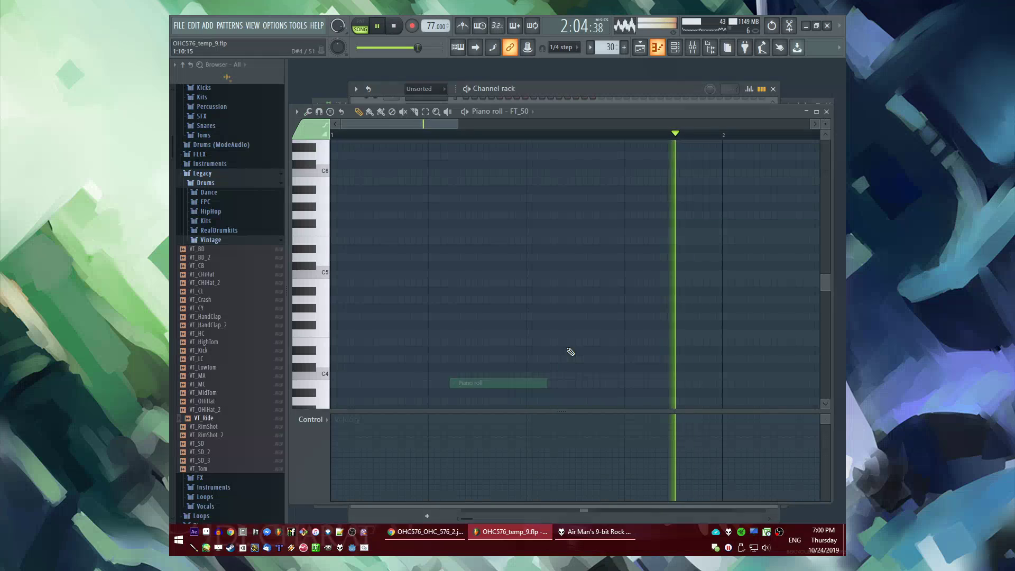
# Write an FT_50 phrase with a C5 note starting just before bar 2 and a short D5 slide note at bar 2
pyautogui.press('space')
pyautogui.click(580, 332)
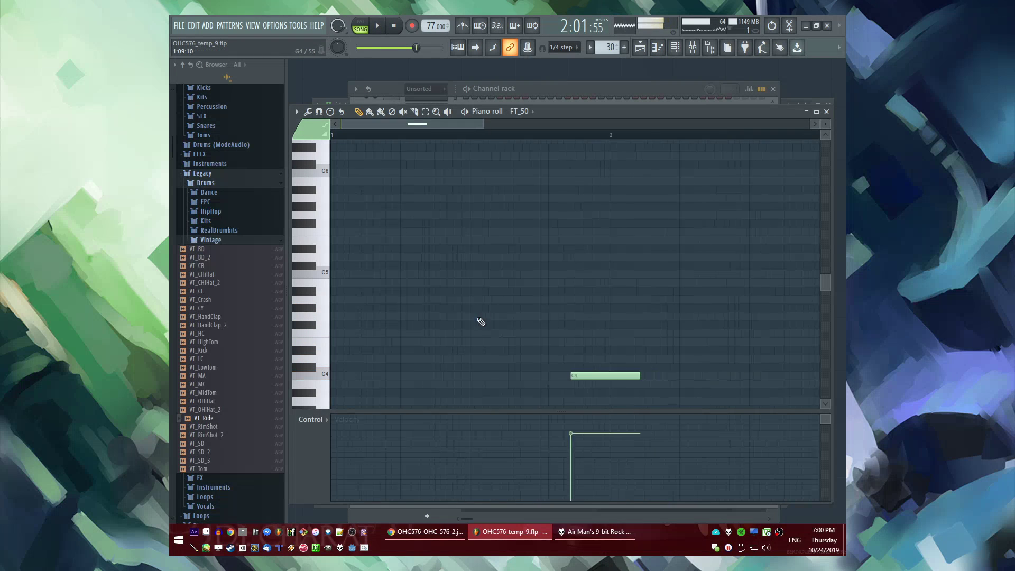
pyautogui.press('space')
pyautogui.scroll(-3, 497, 275)
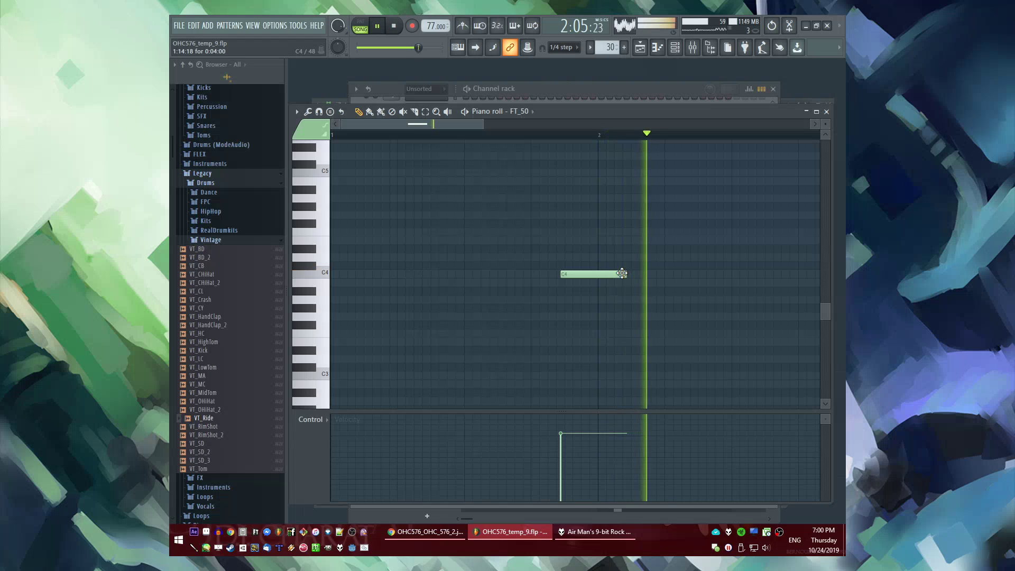
pyautogui.moveTo(622, 273); pyautogui.dragTo(594, 273)
pyautogui.rightClick(579, 274)
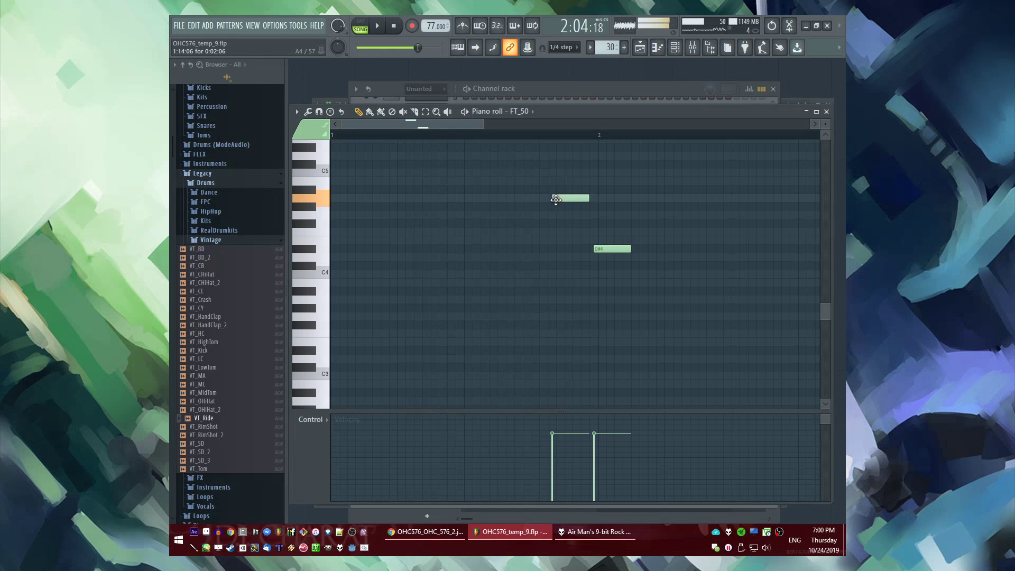
pyautogui.scroll(3, 615, 262)
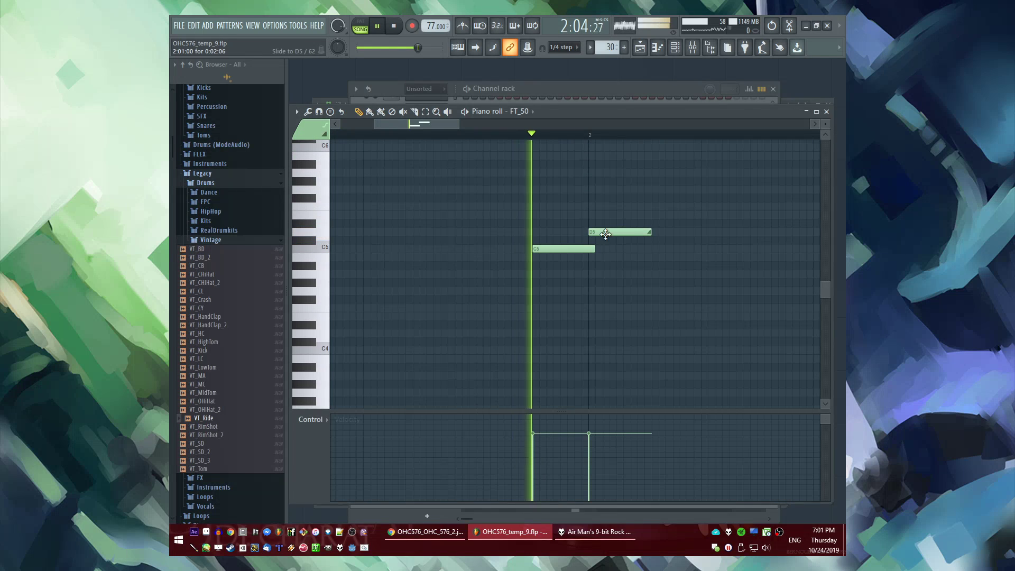
pyautogui.moveTo(649, 232); pyautogui.dragTo(845, 240)
pyautogui.scroll(-5, 438, 236)
# Inspect the FT_triangle_novibrato and FT_50 mixer tracks, checking FT_50's Fruity parametric EQ 2
pyautogui.press('F5')
pyautogui.press('F5')
pyautogui.press('F9')
pyautogui.click(465, 363)
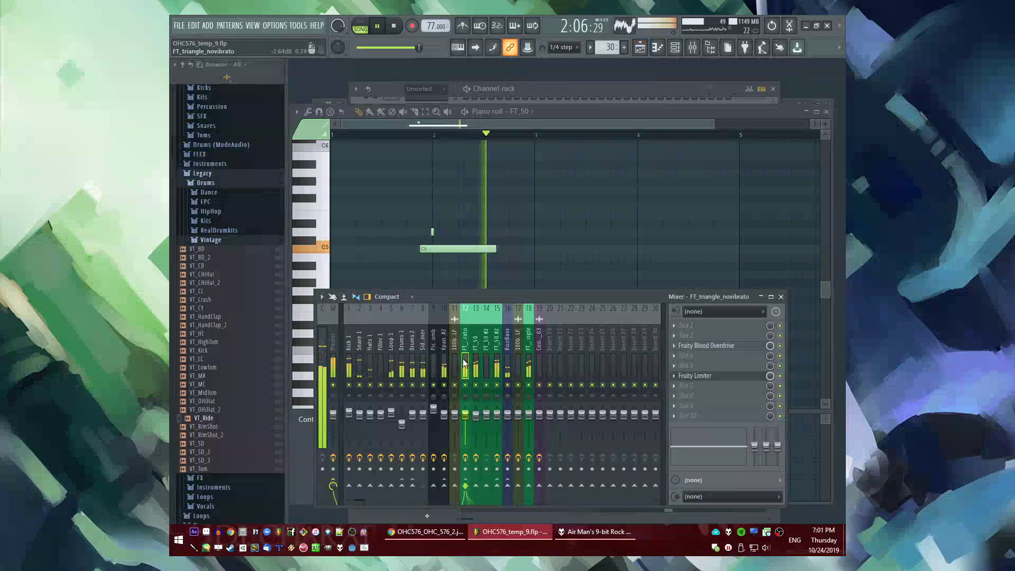
pyautogui.click(476, 364)
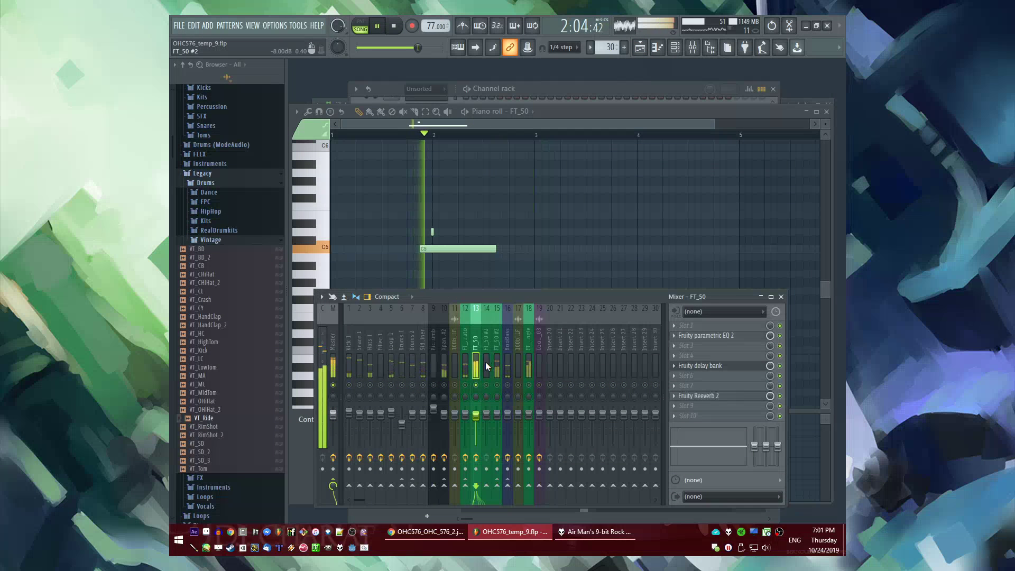
pyautogui.click(722, 329)
pyautogui.press('Escape')
pyautogui.click(721, 336)
pyautogui.click(720, 338)
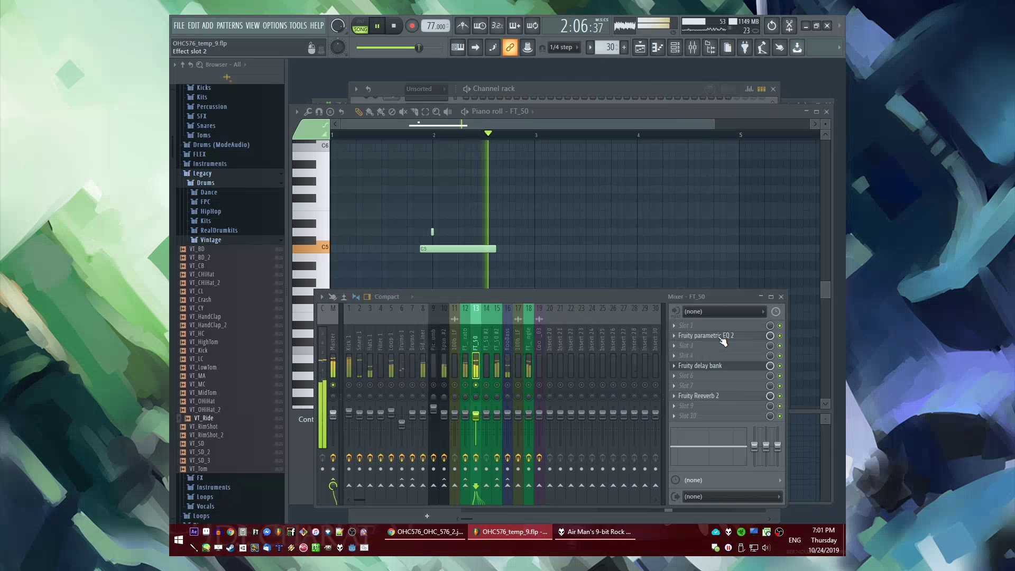
pyautogui.press('F9')
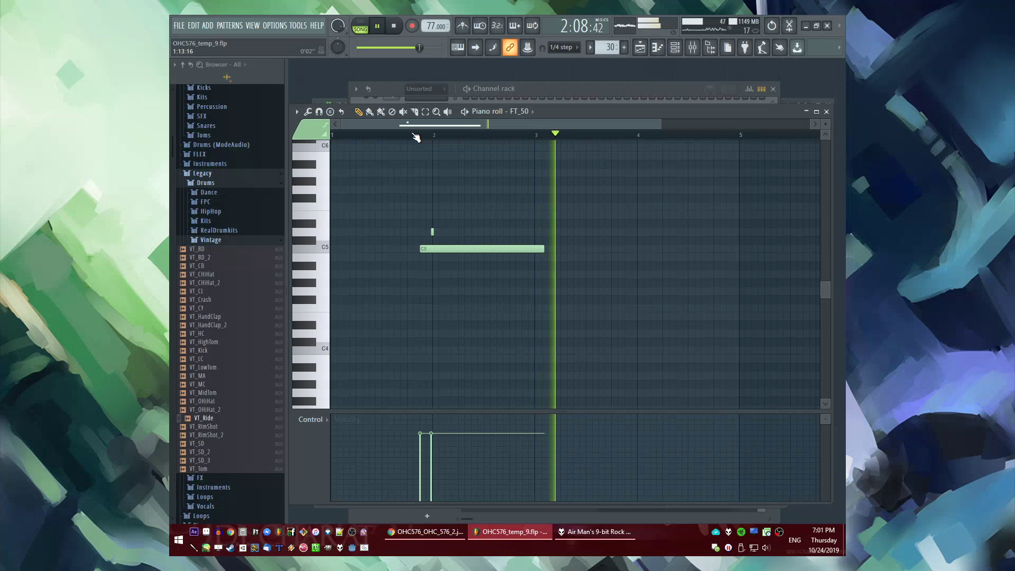
# Replay the opening phrase, save the project and lengthen the C5 note to about 1:08:12, ending past bar 3
pyautogui.click(415, 137)
pyautogui.click(415, 138)
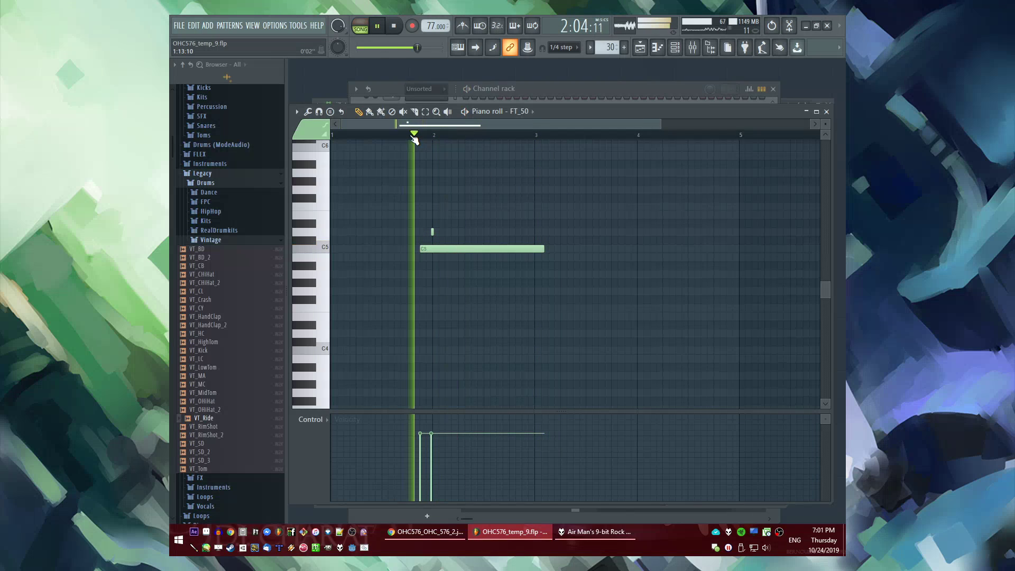
pyautogui.press('F9')
pyautogui.press('F9')
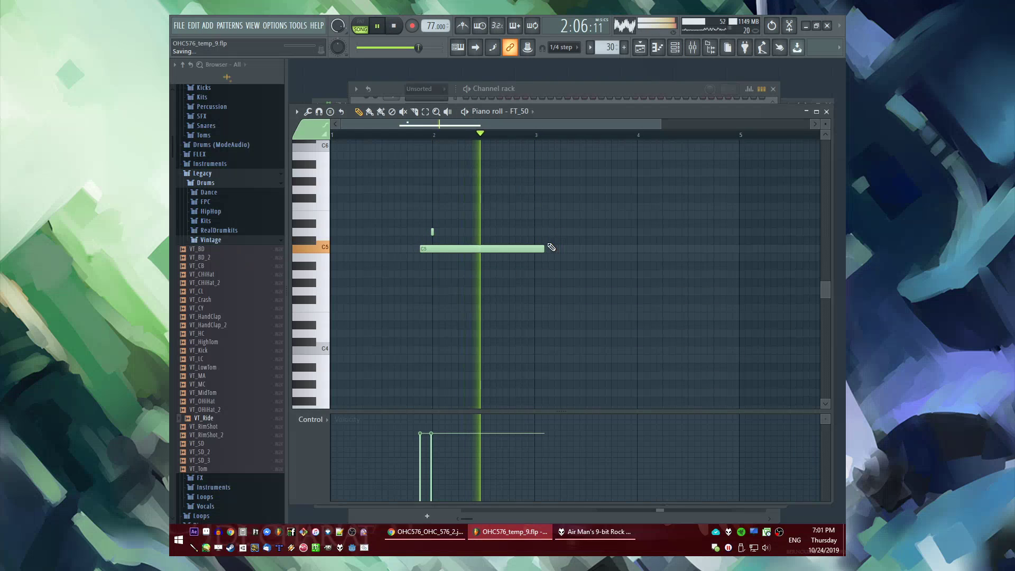
pyautogui.moveTo(544, 248); pyautogui.dragTo(575, 247)
# Try a long D5 note starting just before bar 4, shift it earlier and delete it
pyautogui.click(621, 231)
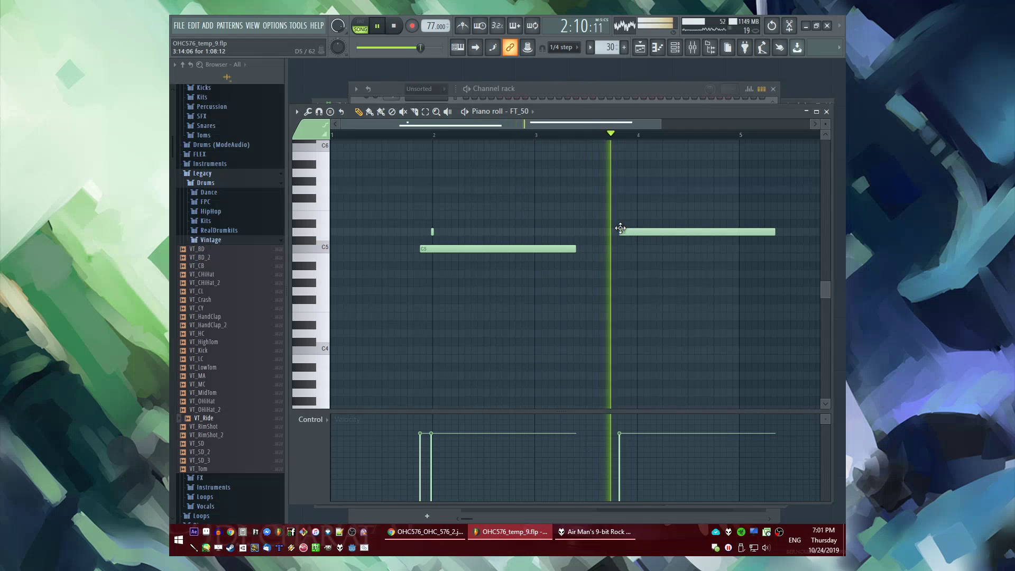
pyautogui.press('space')
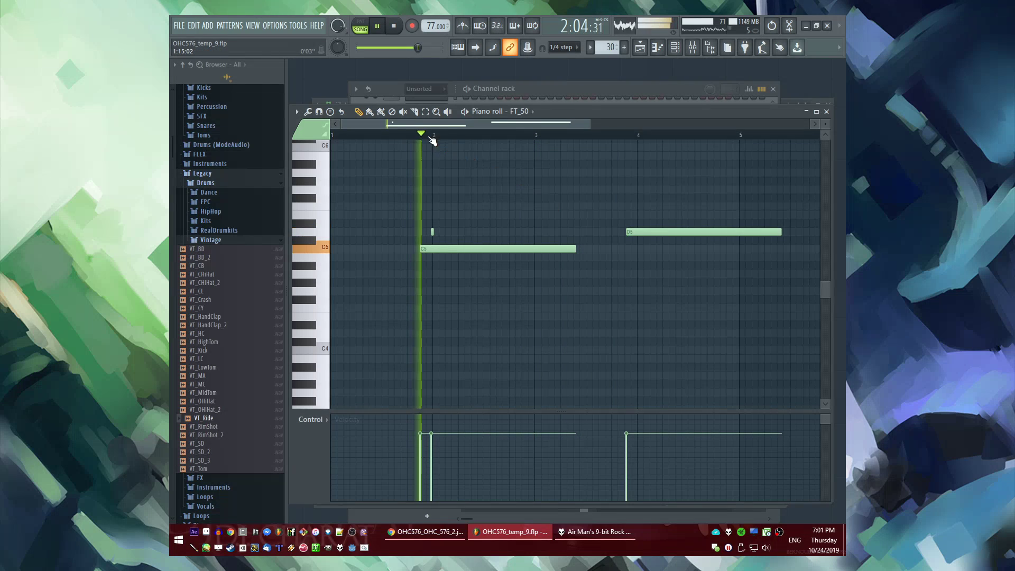
pyautogui.scroll(-1, 491, 226)
pyautogui.scroll(1, 529, 234)
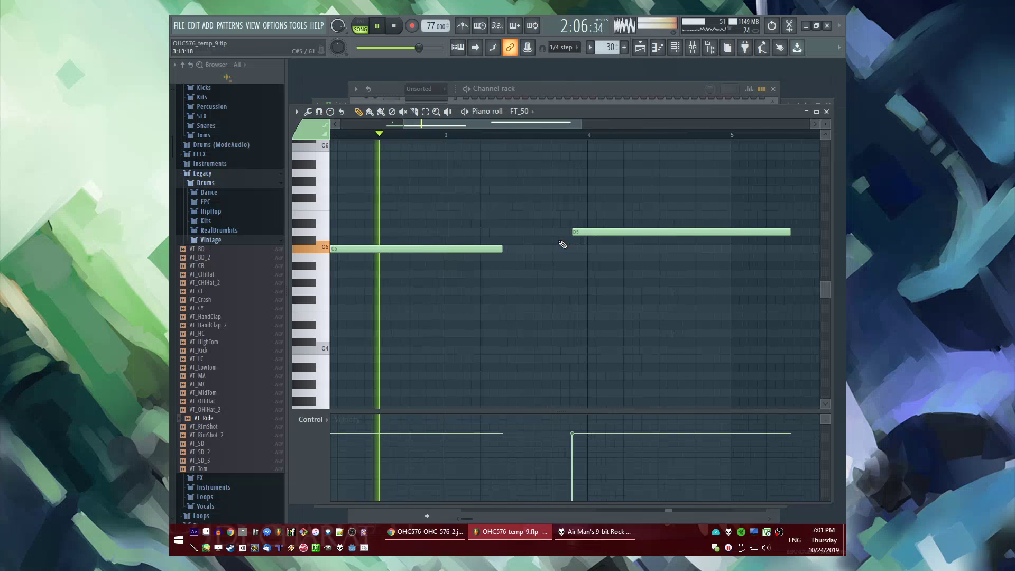
pyautogui.moveTo(600, 231); pyautogui.dragTo(545, 232)
pyautogui.rightClick(546, 233)
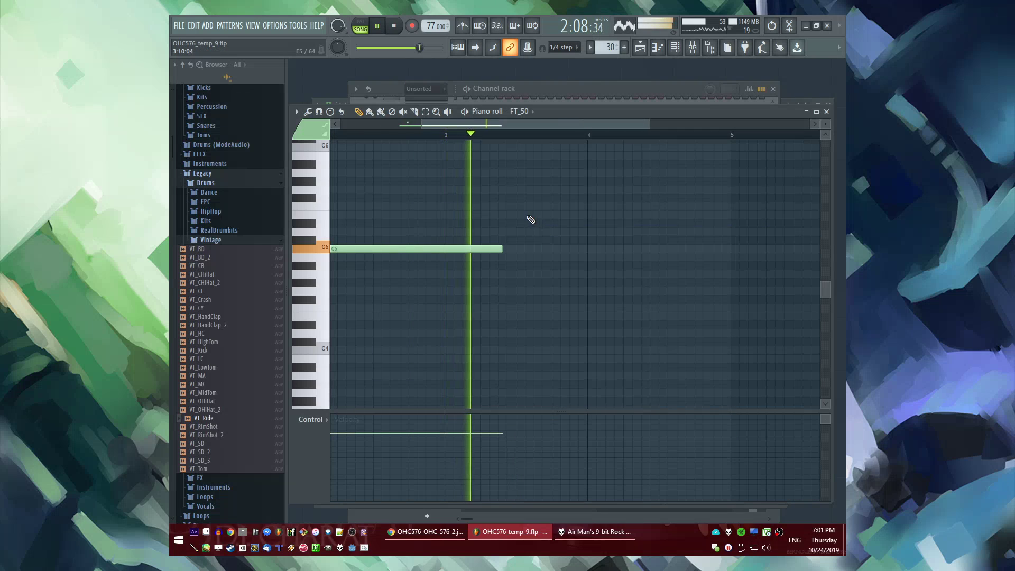
# Add F5, E5 and C5 notes after the long C5, with the last one starting at bar 4
pyautogui.click(519, 207)
pyautogui.moveTo(733, 205); pyautogui.dragTo(553, 230)
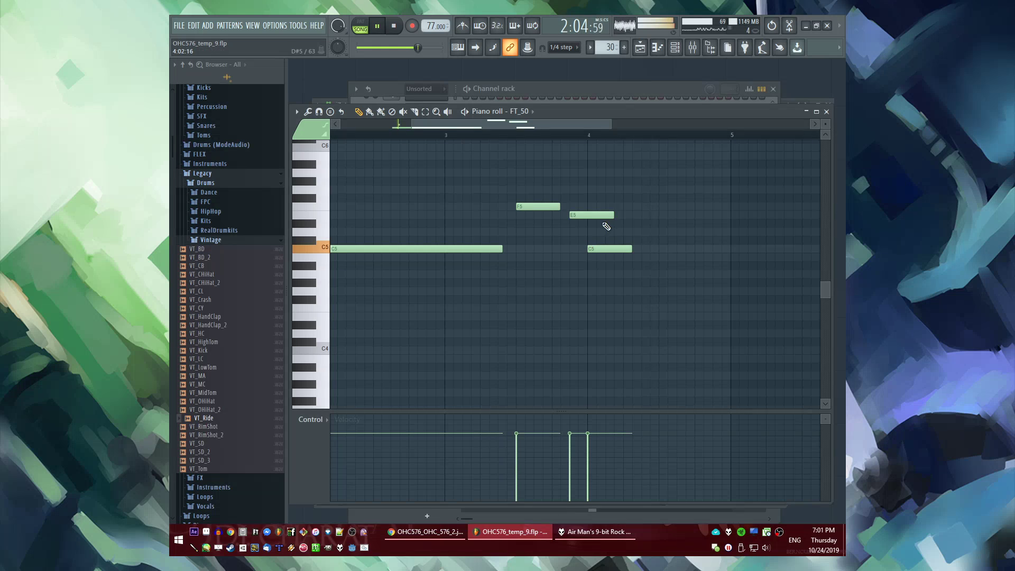
pyautogui.scroll(2, 618, 211)
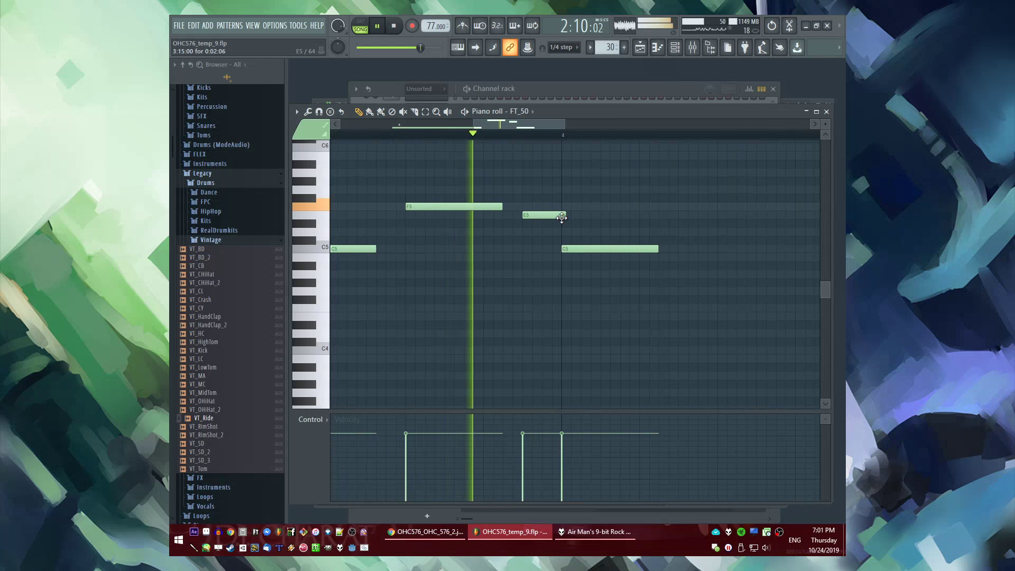
# Turn the E5 before bar 4 into a quick E5–F5–E5 figure directly after the lengthened F5
pyautogui.moveTo(565, 218); pyautogui.dragTo(522, 207)
pyautogui.click(540, 207)
pyautogui.click(549, 216)
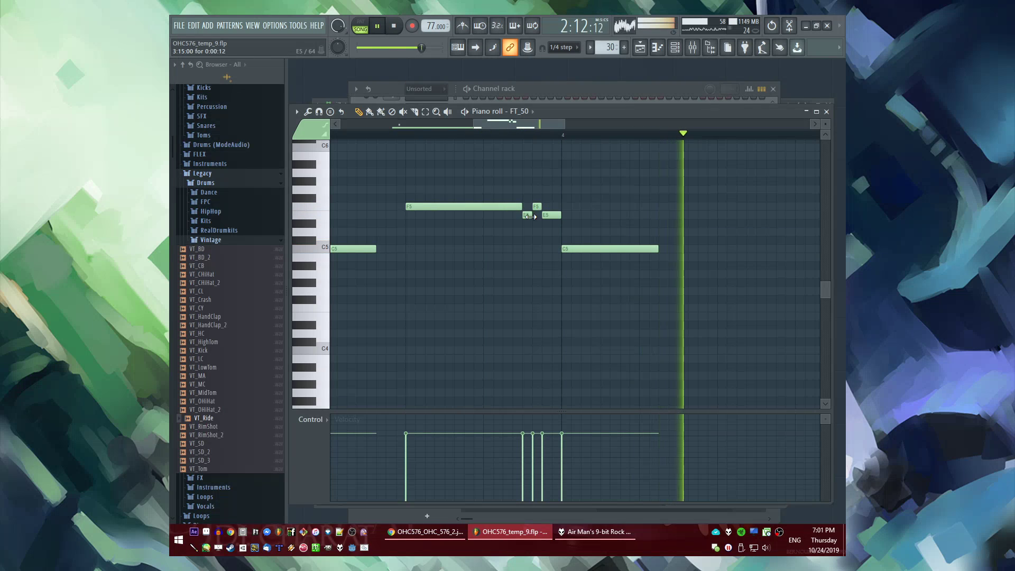
# Tighten the E5–F5–E5 figure by halving its note lengths so it ends at bar 4, and extend the preceding F5 to meet it
pyautogui.moveTo(526, 195); pyautogui.dragTo(556, 216)
pyautogui.keyDown('ctrl'); pyautogui.click(577, 225); pyautogui.keyUp('ctrl')
pyautogui.doubleClick(551, 210)
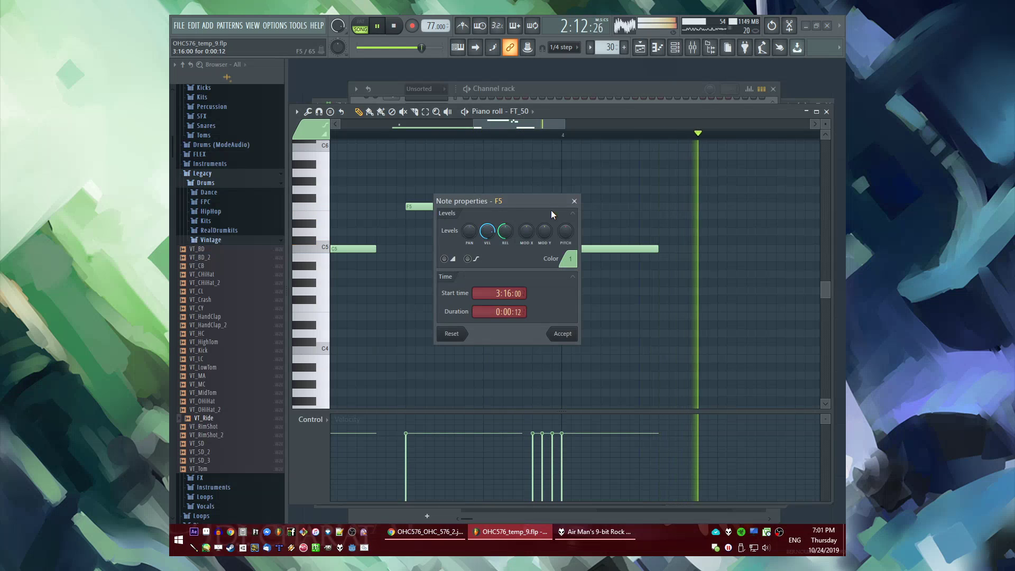
pyautogui.press('Escape')
pyautogui.press('space')
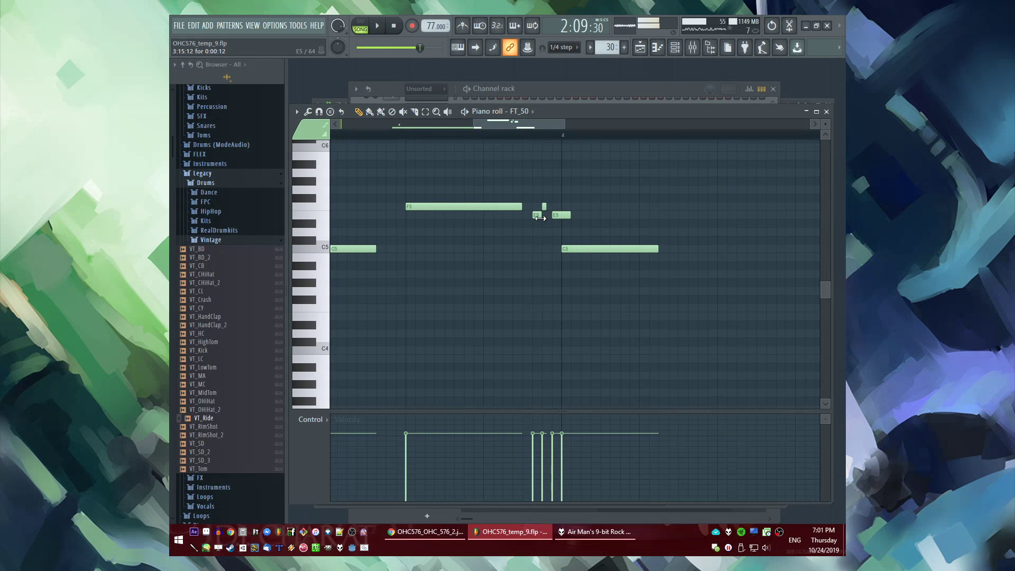
pyautogui.moveTo(561, 215)
pyautogui.mouseDown()
pyautogui.moveTo(571, 215)
pyautogui.moveTo(518, 206)
pyautogui.moveTo(560, 218)
pyautogui.moveTo(523, 207)
pyautogui.moveTo(542, 208)
pyautogui.mouseUp()
pyautogui.keyDown('ctrl'); pyautogui.click(575, 222); pyautogui.keyUp('ctrl')
pyautogui.press('space')
pyautogui.press('space')
# Lengthen the C5 note that starts at bar 4 so it ends about midway through bar 5
pyautogui.scroll(-2, 470, 220)
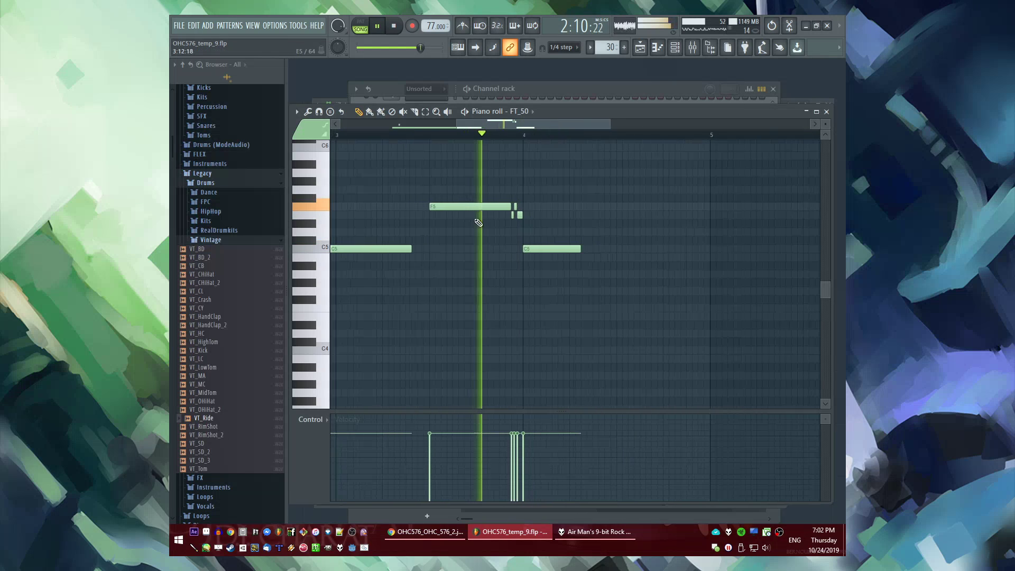
pyautogui.scroll(3, 535, 223)
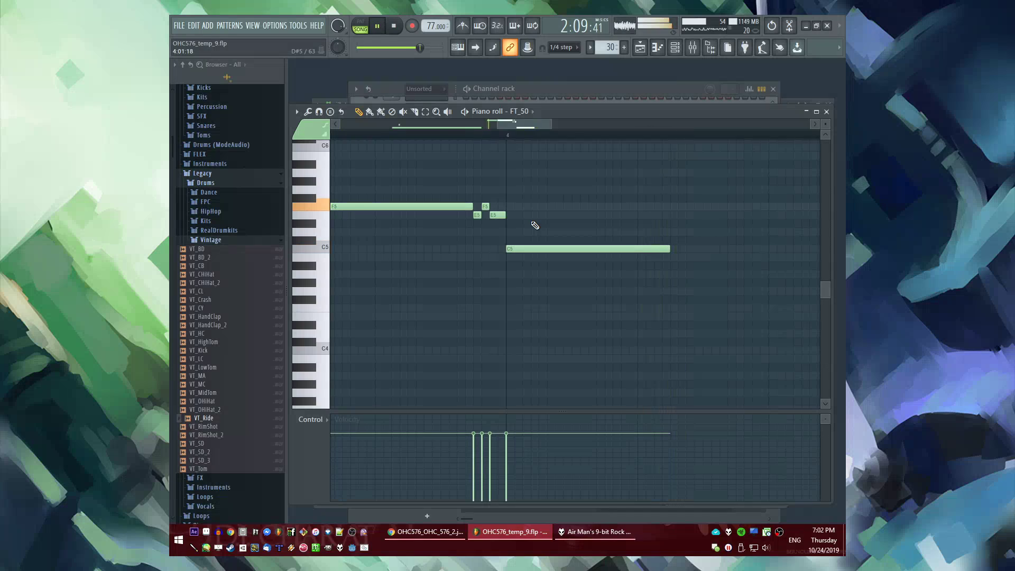
pyautogui.scroll(-1, 534, 224)
pyautogui.moveTo(612, 248); pyautogui.dragTo(829, 245)
pyautogui.scroll(-2, 423, 233)
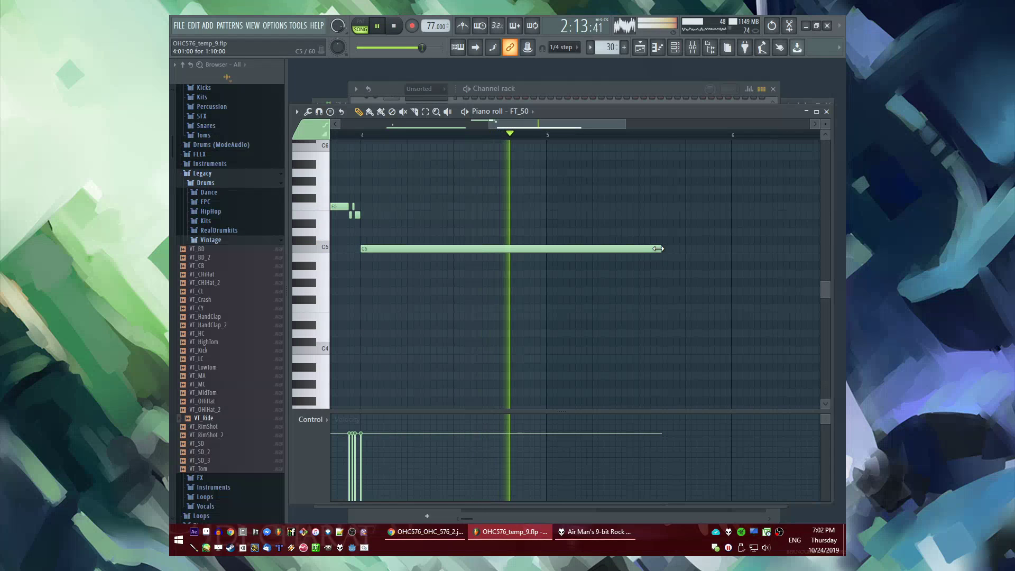
pyautogui.moveTo(658, 249); pyautogui.dragTo(636, 250)
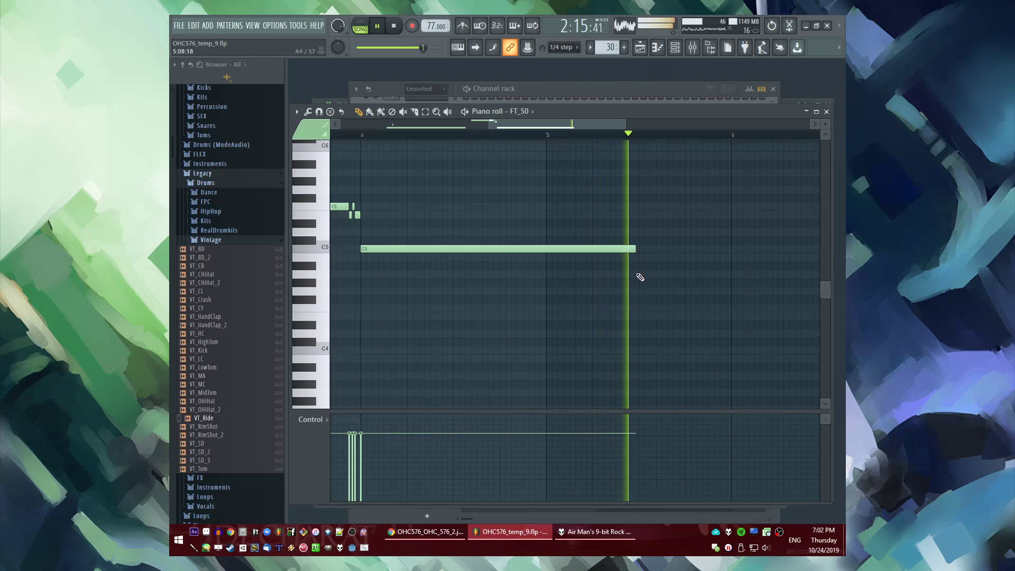
# Add an A4 note right after the long C5, starting midway through bar 5 and ending at bar 6
pyautogui.click(638, 274)
pyautogui.press('space')
pyautogui.scroll(-2, 547, 265)
pyautogui.scroll(2, 711, 283)
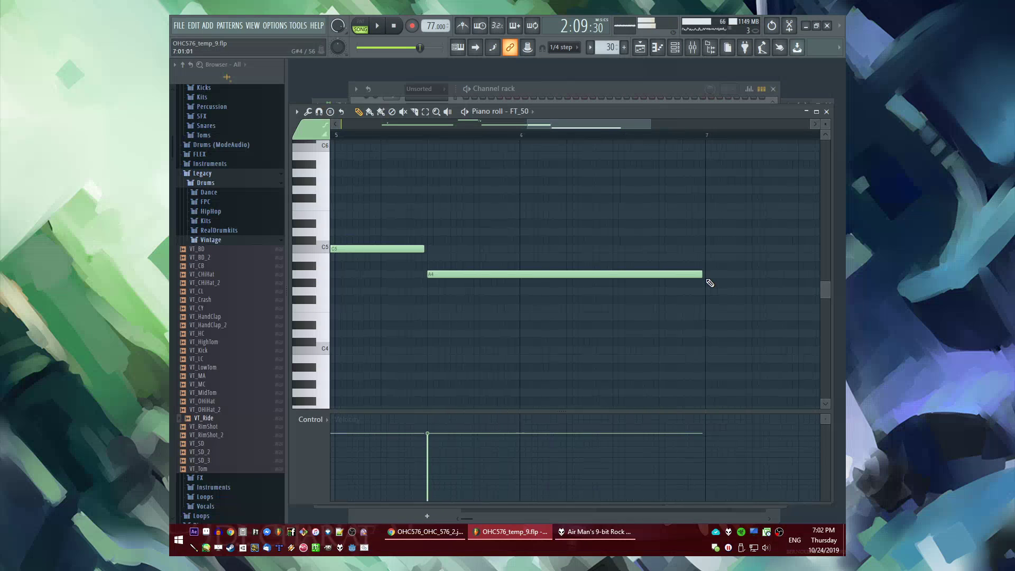
# Set the low-shelf band of the FT_50 mixer track's Fruity parametric EQ 2 to about -12.1 dB at 370 Hz
pyautogui.press('F9')
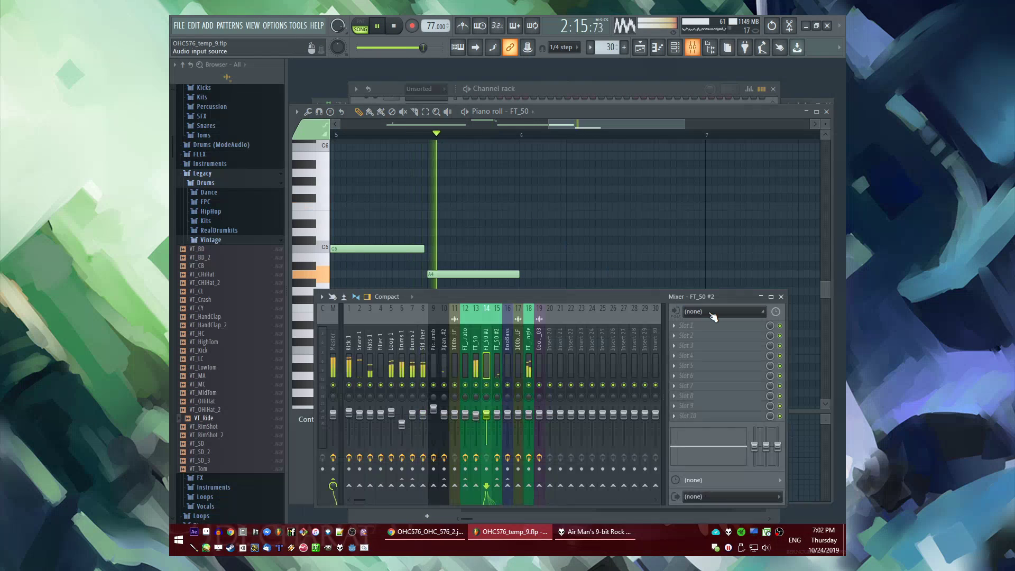
pyautogui.click(471, 354)
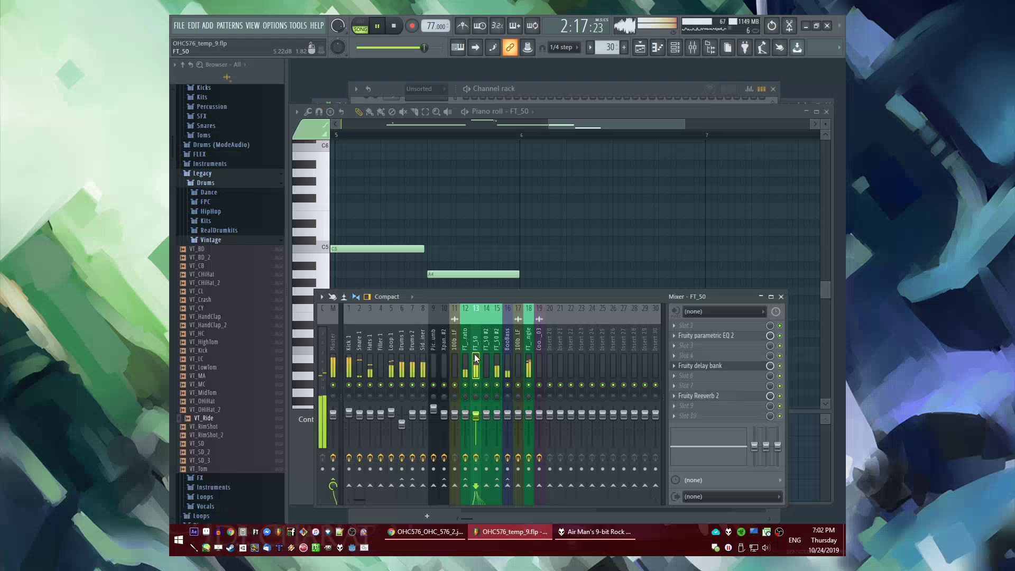
pyautogui.click(711, 336)
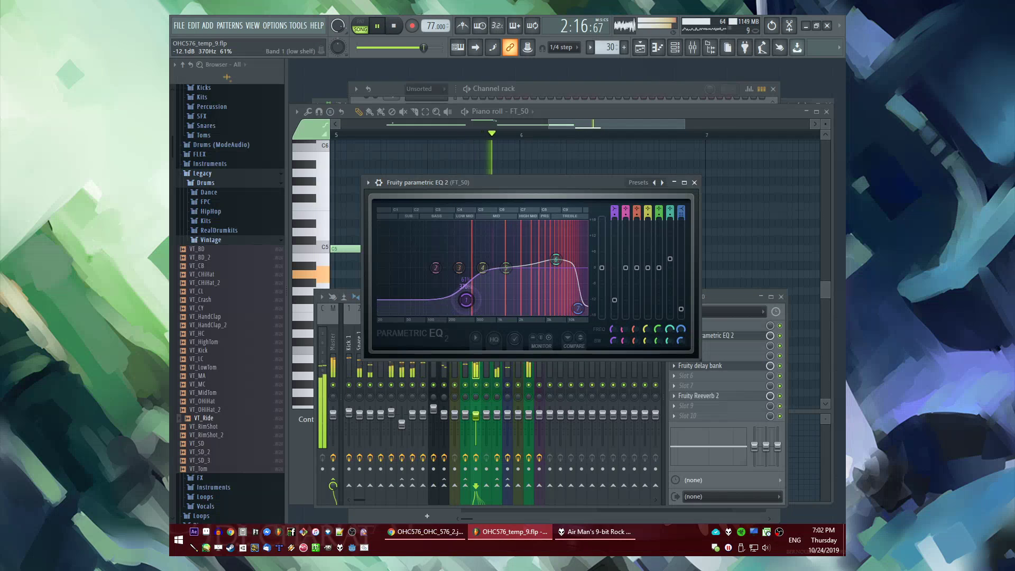
pyautogui.press('space')
pyautogui.rightClick(778, 247)
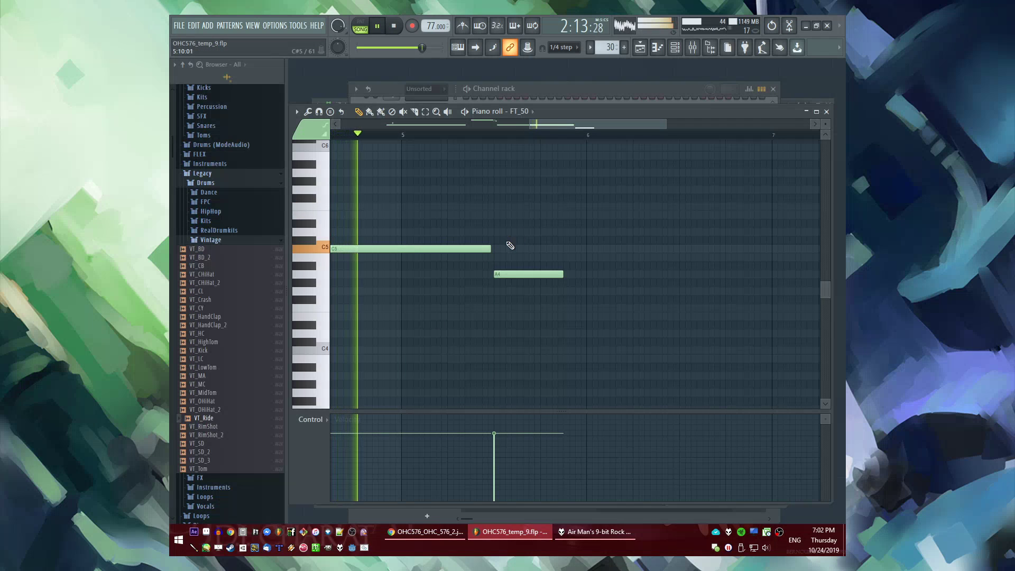
# Shorten the long C5 slightly and follow it in bar 5 with a short G4 leading into a longer A4
pyautogui.moveTo(510, 273); pyautogui.dragTo(473, 294)
pyautogui.press('space')
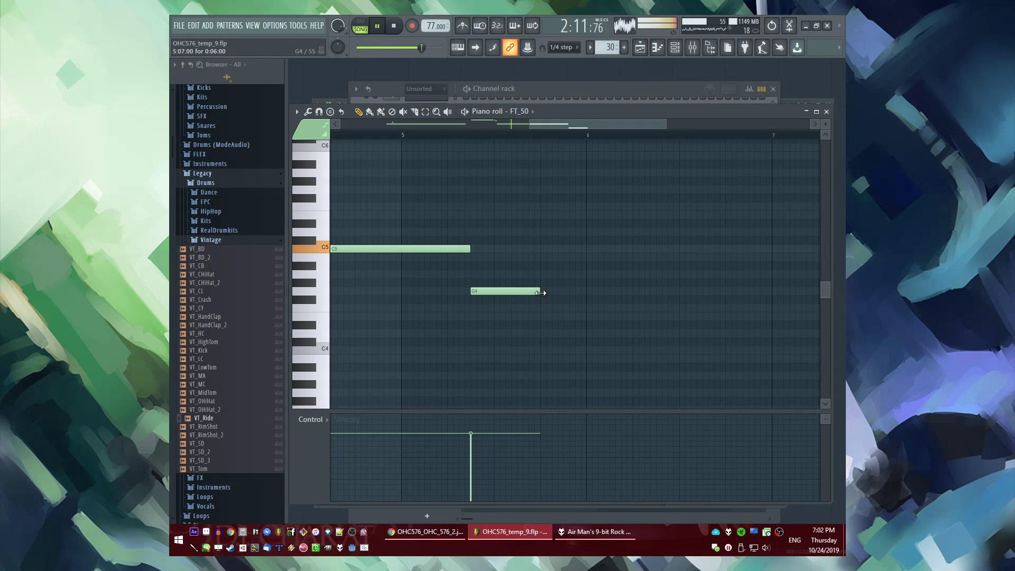
pyautogui.moveTo(517, 275); pyautogui.dragTo(541, 275)
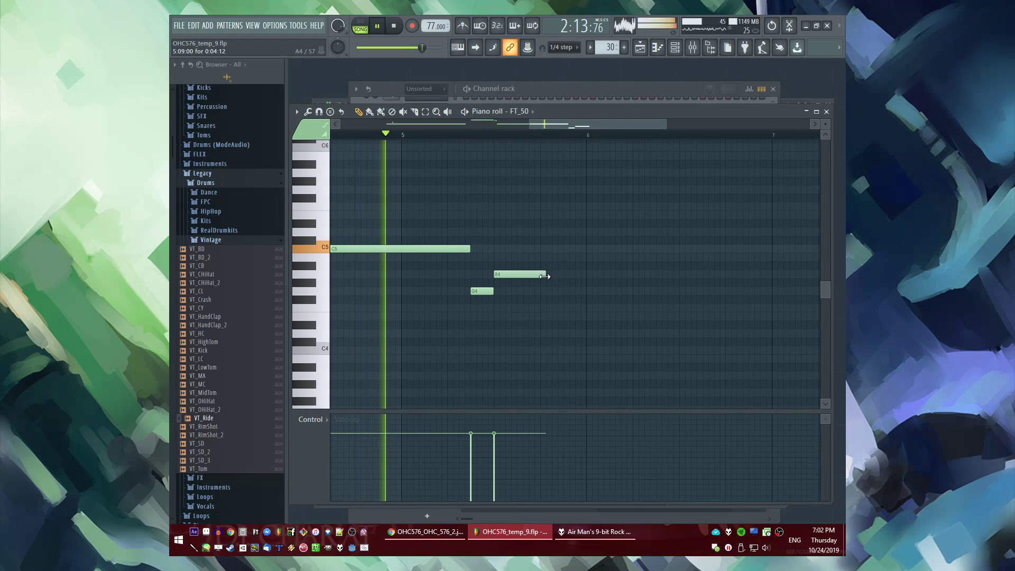
# Add a D5 note directly after the A4 in bar 5, shortened to end one step before bar 6
pyautogui.scroll(2, 571, 258)
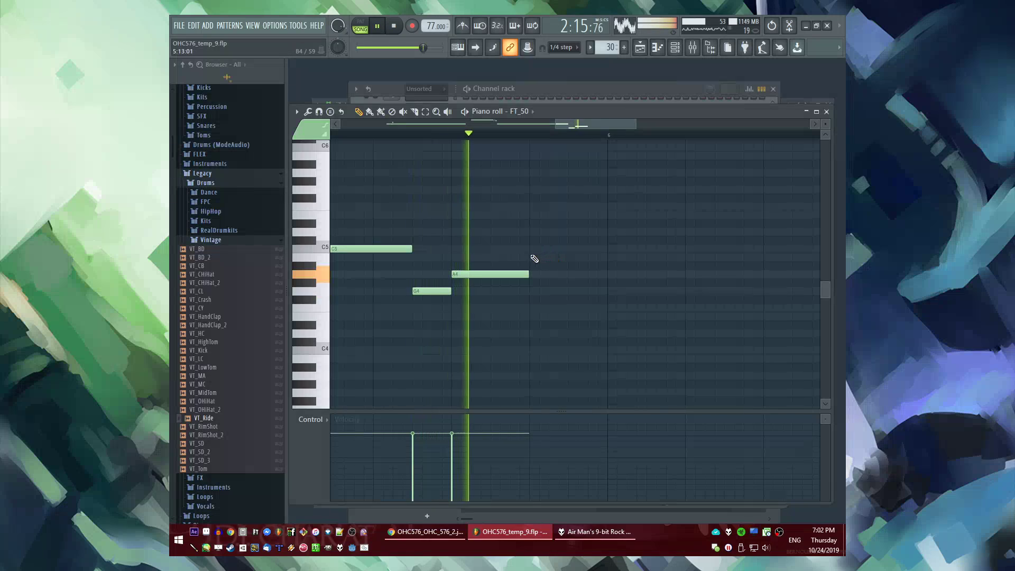
pyautogui.click(530, 249)
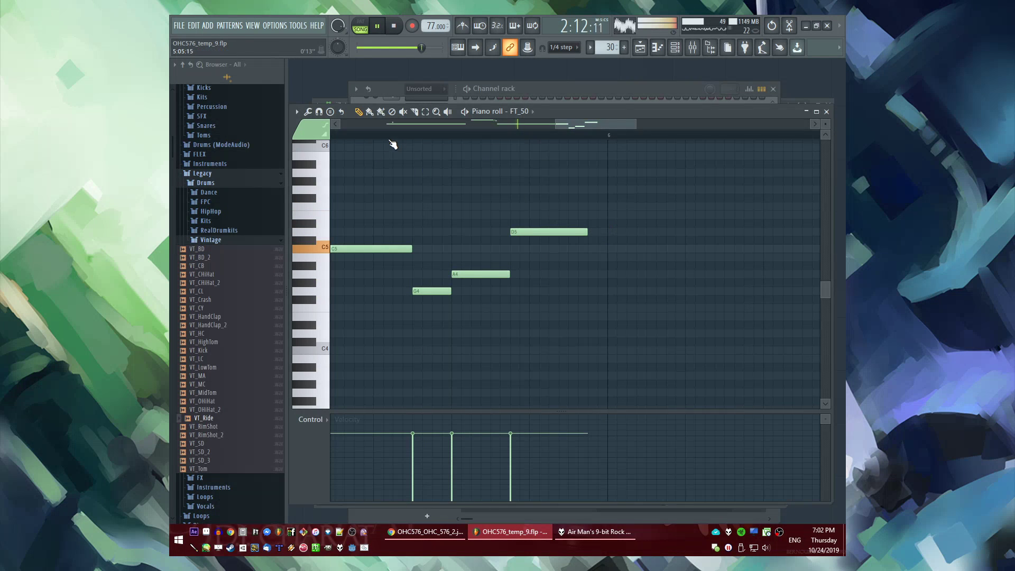
pyautogui.moveTo(585, 232); pyautogui.dragTo(568, 234)
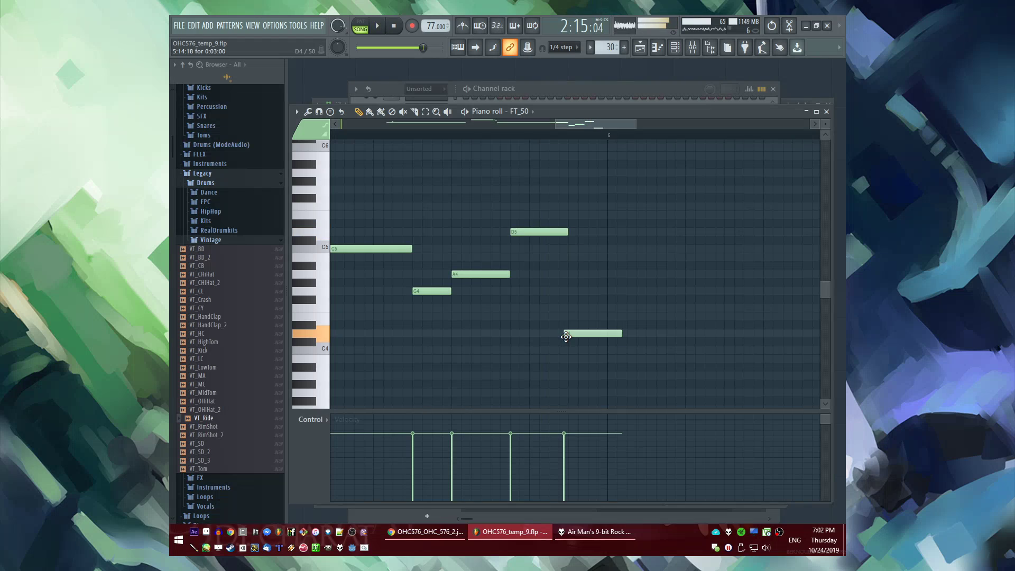
# Add a D4 note after the D5 that ends at bar 6, with a short D#4 slide note just before it
pyautogui.press('space')
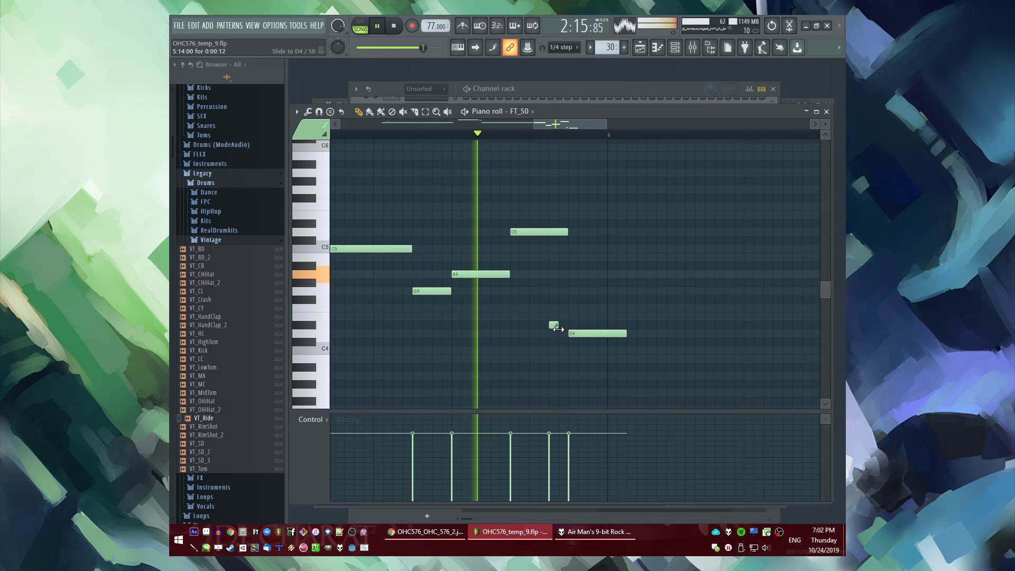
pyautogui.click(554, 325)
pyautogui.press('space')
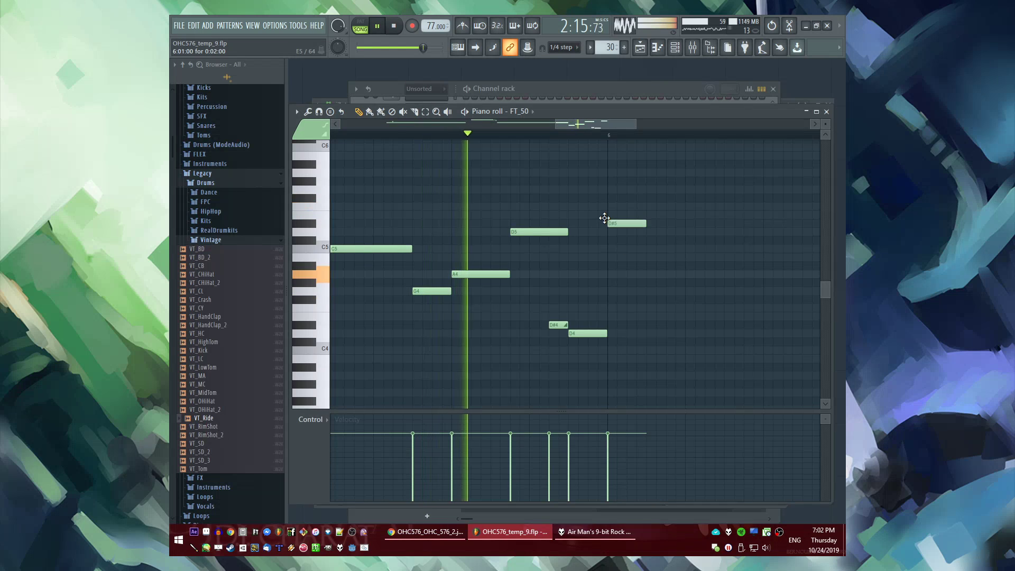
# Add a very short E5 at bar 6 followed by a long F5 that extends to about midway through bar 7
pyautogui.click(610, 213)
pyautogui.moveTo(643, 216); pyautogui.dragTo(613, 215)
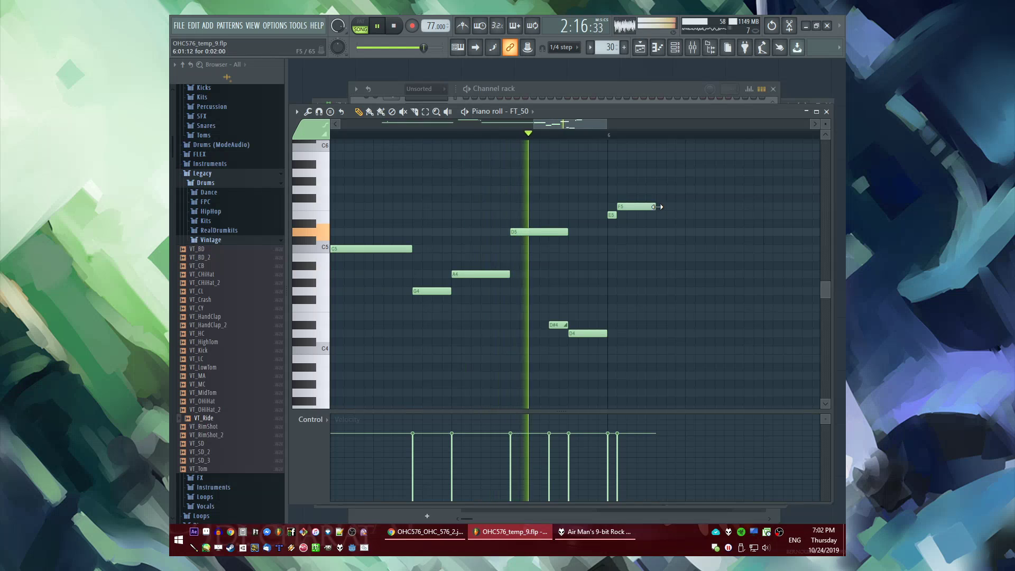
pyautogui.moveTo(654, 206); pyautogui.dragTo(571, 201)
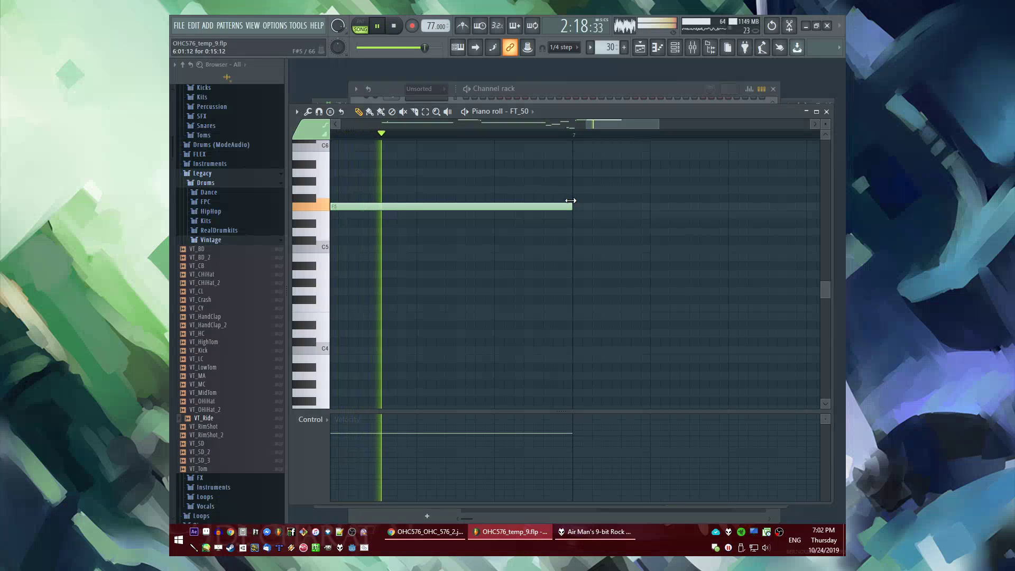
pyautogui.scroll(-5, 442, 205)
pyautogui.scroll(1, 534, 215)
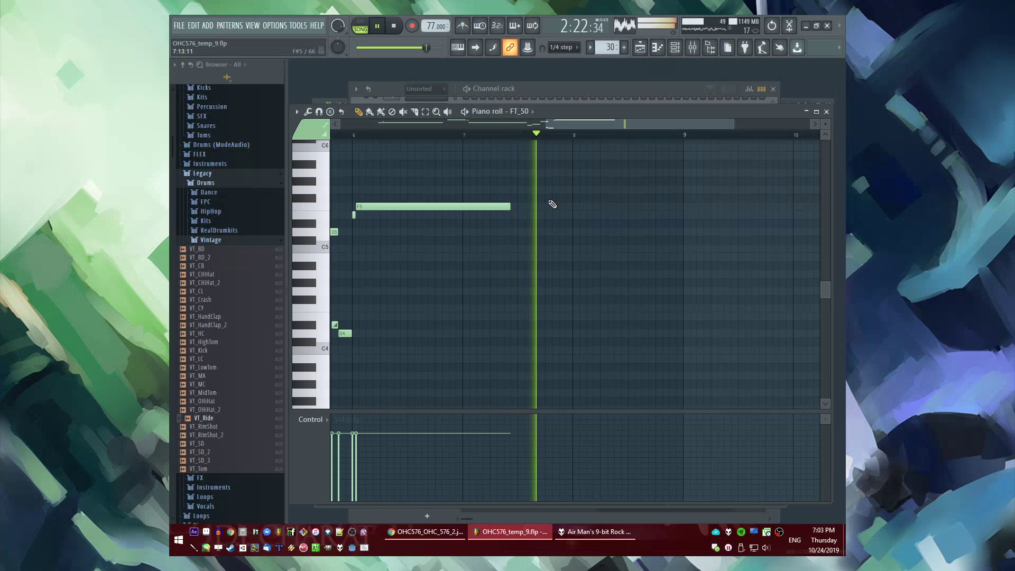
# Add a G5 starting shortly before bar 8 and lasting to about midway through bar 9, with a short A5 slide note near bar 8
pyautogui.moveTo(548, 189); pyautogui.dragTo(564, 189)
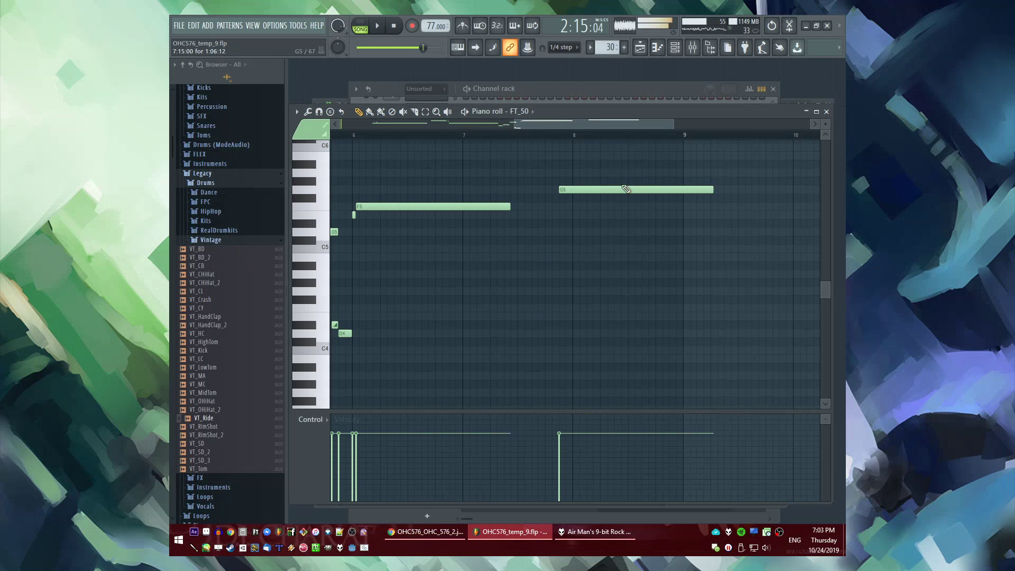
pyautogui.moveTo(562, 203); pyautogui.dragTo(573, 202)
pyautogui.scroll(3, 598, 188)
pyautogui.click(529, 175)
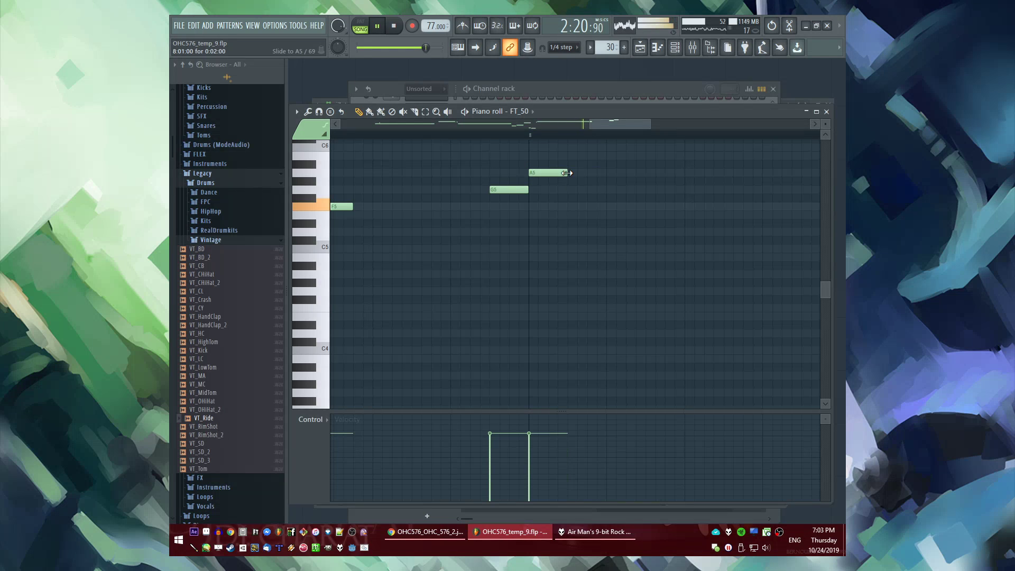
pyautogui.moveTo(528, 189); pyautogui.dragTo(694, 201)
pyautogui.scroll(-4, 512, 192)
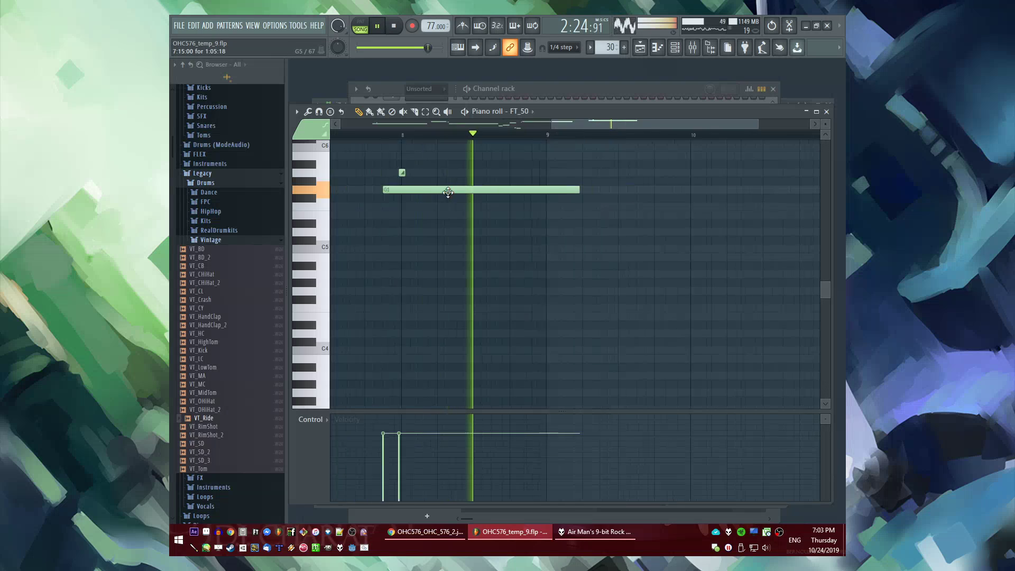
pyautogui.moveTo(531, 190); pyautogui.dragTo(555, 190)
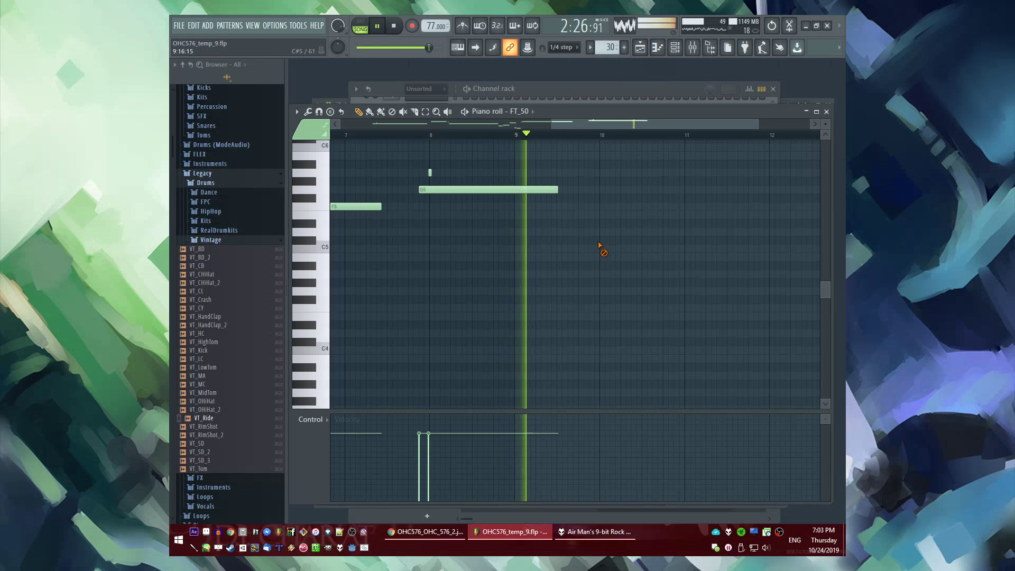
# Place the 100bpm strum 6 soft b sample on Track 6 of the playlist, starting just before bar 49
pyautogui.press('Tab')
pyautogui.press('Tab')
pyautogui.scroll(-5, 682, 263)
pyautogui.scroll(3, 578, 287)
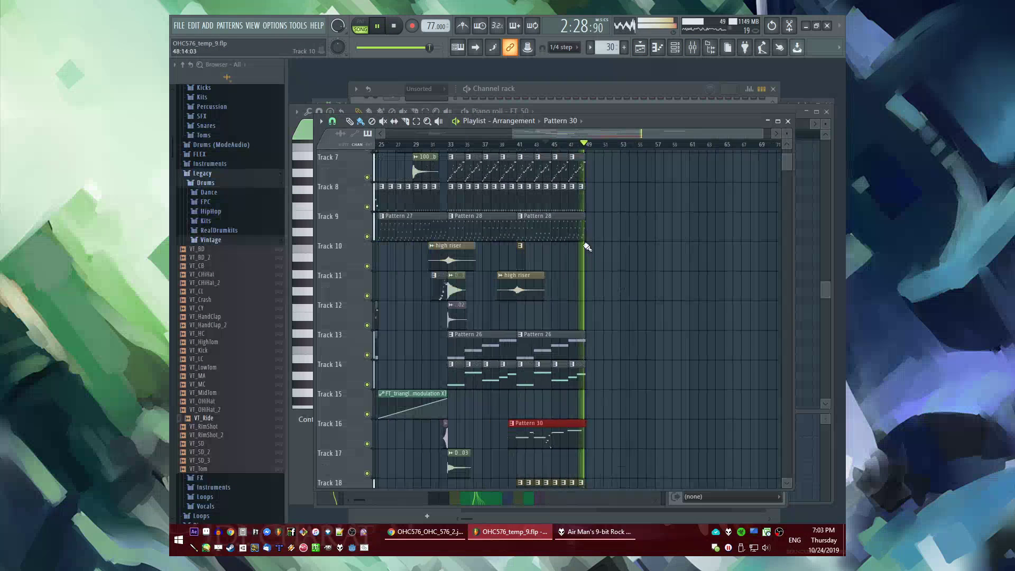
pyautogui.scroll(-15, 224, 366)
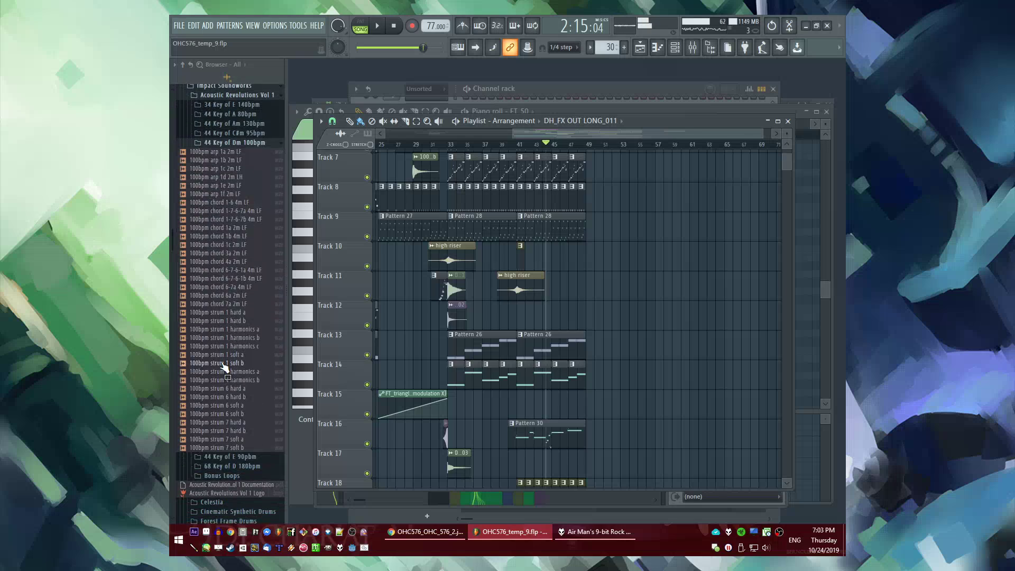
pyautogui.scroll(4, 655, 313)
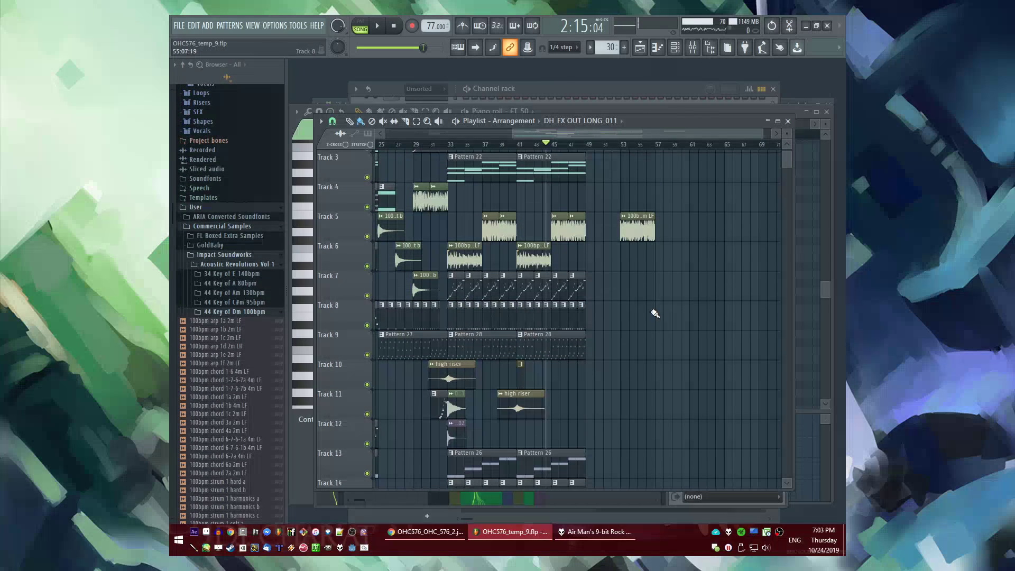
pyautogui.click(394, 229)
pyautogui.scroll(-2, 497, 222)
pyautogui.scroll(5, 650, 268)
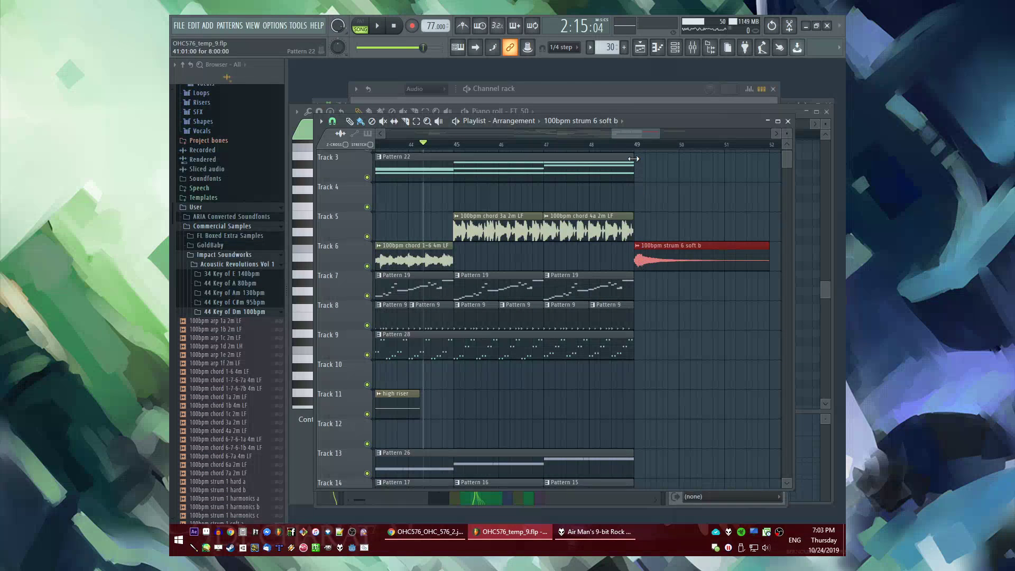
pyautogui.scroll(3, 532, 276)
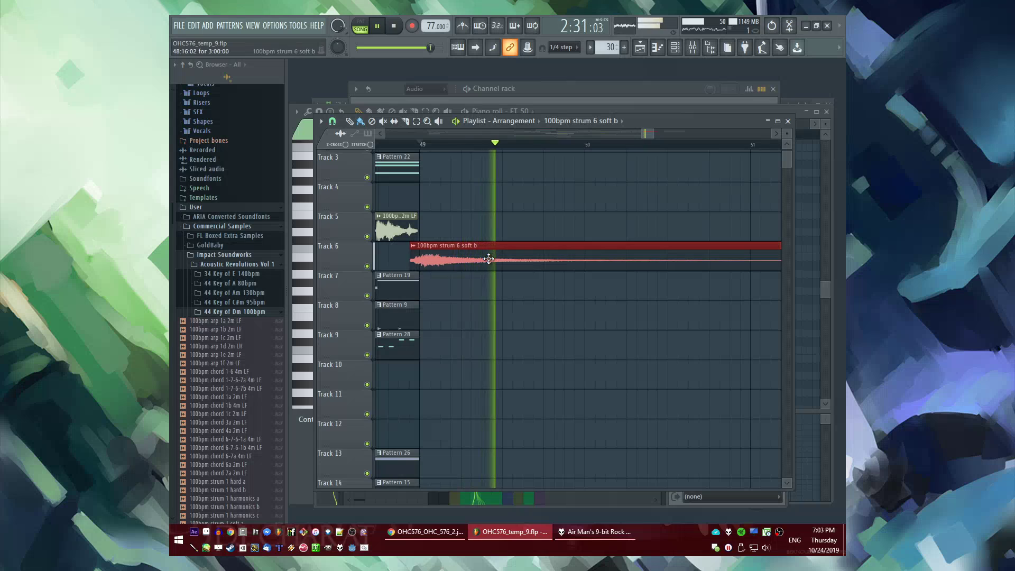
# Audition other strum samples, place 100bpm strum 1 soft a on Track 11 just before bar 49, and delete the strum 6 soft b clip
pyautogui.scroll(-3, 225, 365)
pyautogui.scroll(-3, 226, 365)
pyautogui.click(222, 296)
pyautogui.scroll(3, 223, 317)
pyautogui.click(224, 414)
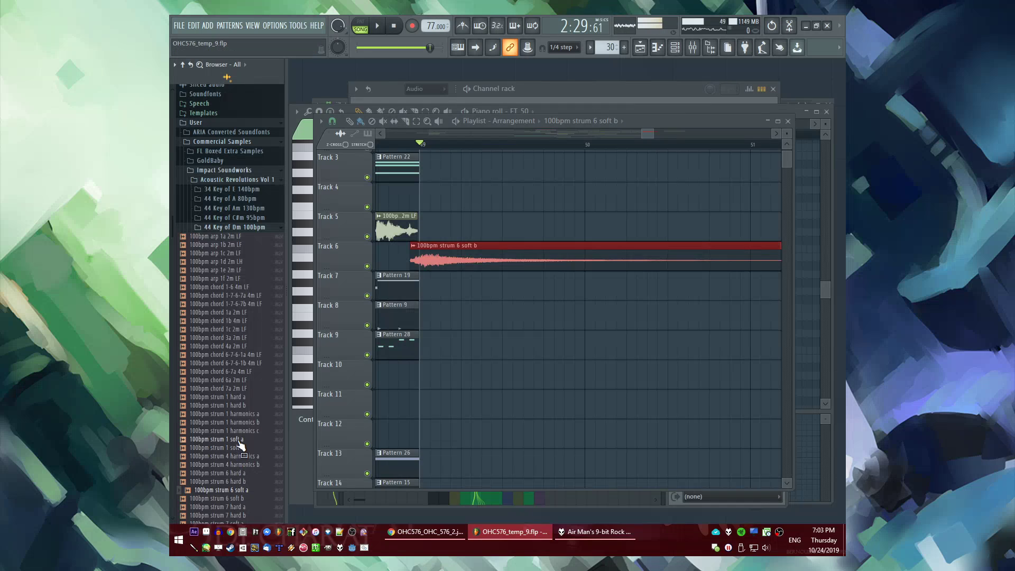
pyautogui.moveTo(238, 442); pyautogui.dragTo(594, 397)
pyautogui.moveTo(578, 422); pyautogui.dragTo(608, 404)
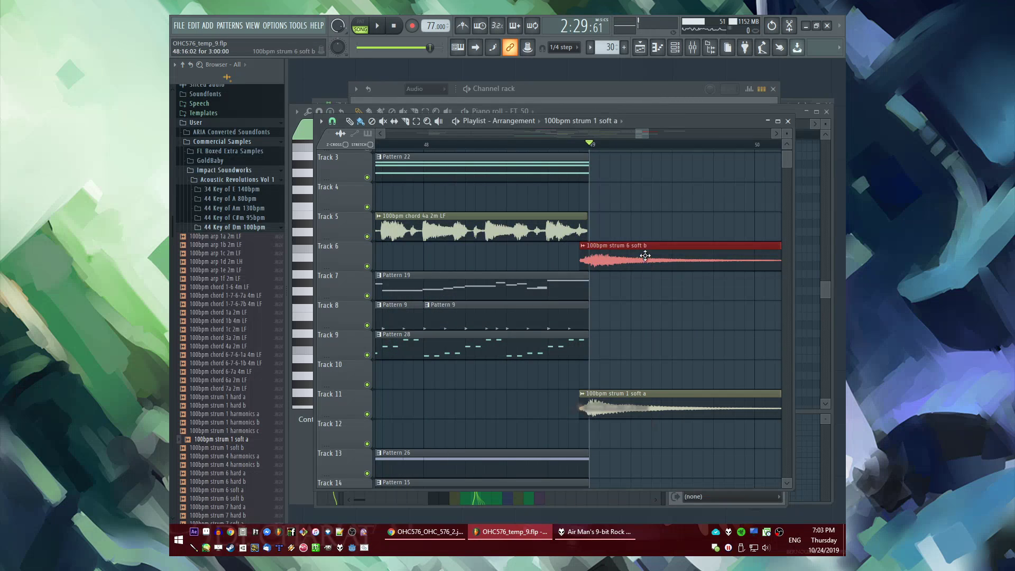
pyautogui.rightClick(646, 254)
pyautogui.press('space')
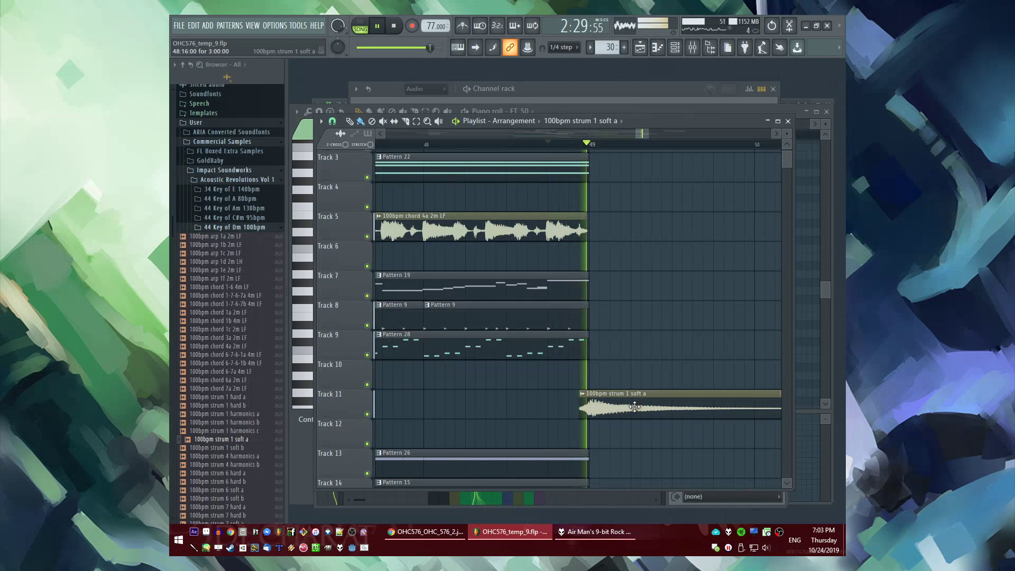
# Set the channel volume of the 100bpm strum 1 soft a sample to about 71%
pyautogui.doubleClick(632, 409)
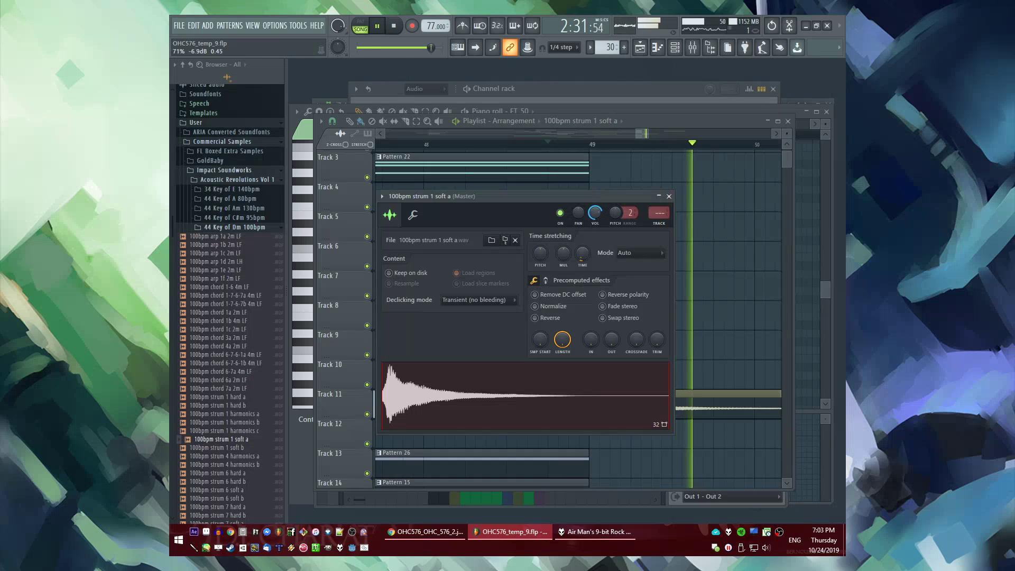
pyautogui.press('Escape')
# Delete the stray 100bpm chord 1b 4m LF clip at bar 53 on Track 5
pyautogui.scroll(-6, 572, 258)
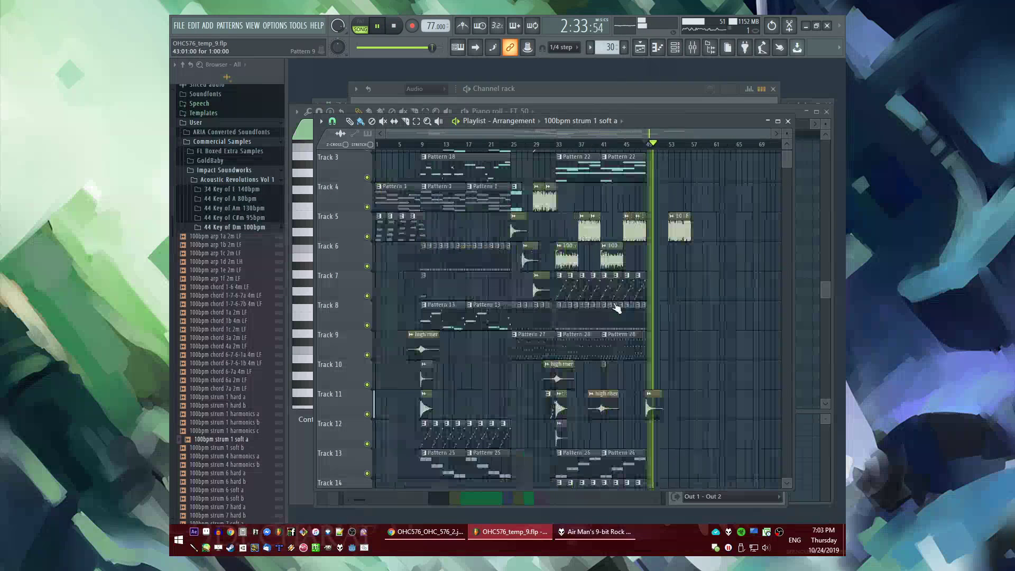
pyautogui.scroll(4, 677, 258)
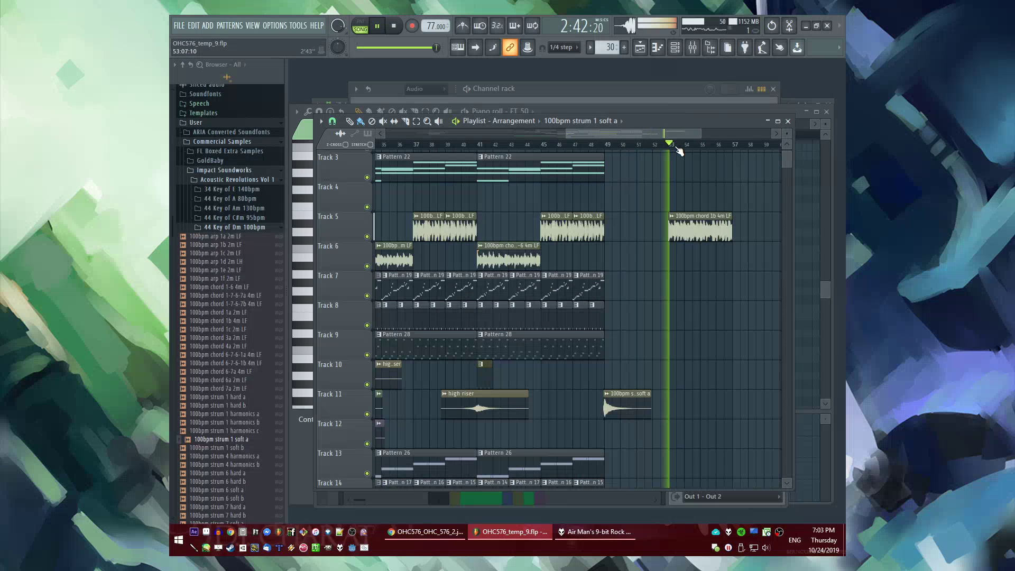
pyautogui.scroll(3, 707, 259)
pyautogui.scroll(-3, 707, 260)
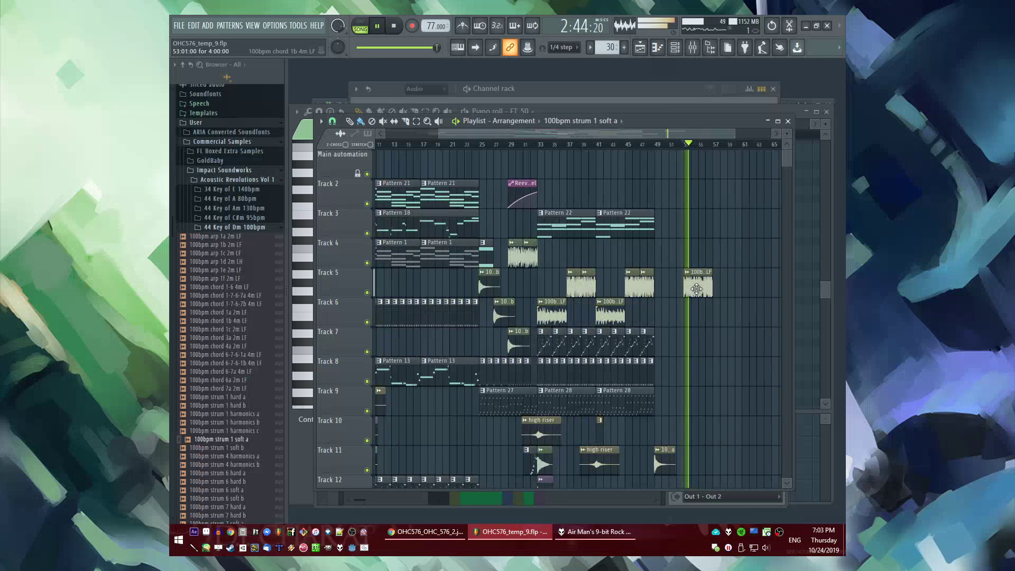
pyautogui.moveTo(697, 286); pyautogui.dragTo(749, 289)
pyautogui.rightClick(750, 290)
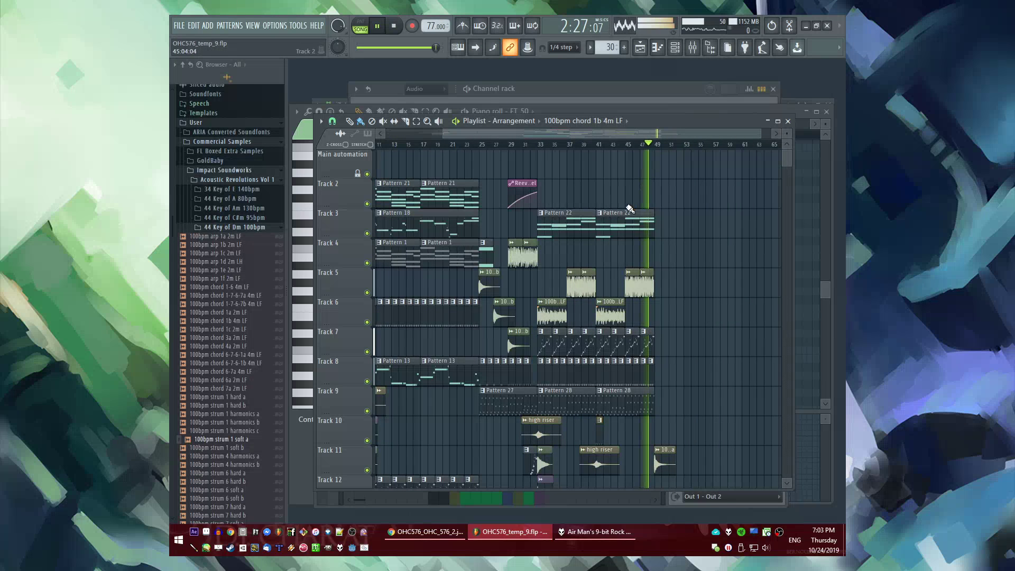
# Select the two Pattern 22 clips on Track 3 and review the arrangement leading up to bar 49
pyautogui.moveTo(692, 209); pyautogui.dragTo(525, 224)
pyautogui.scroll(-1, 671, 339)
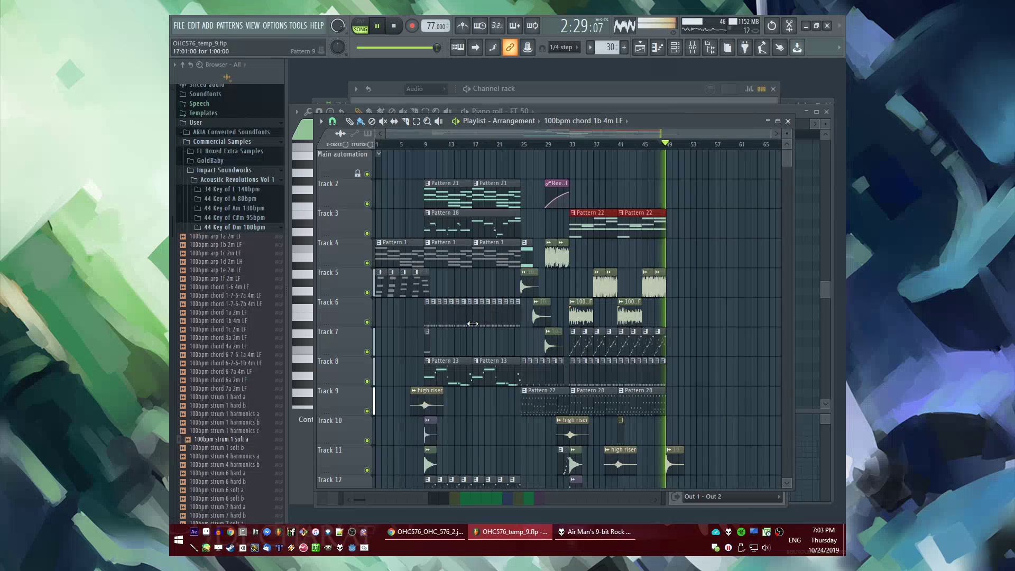
pyautogui.scroll(-3, 676, 380)
pyautogui.scroll(4, 674, 375)
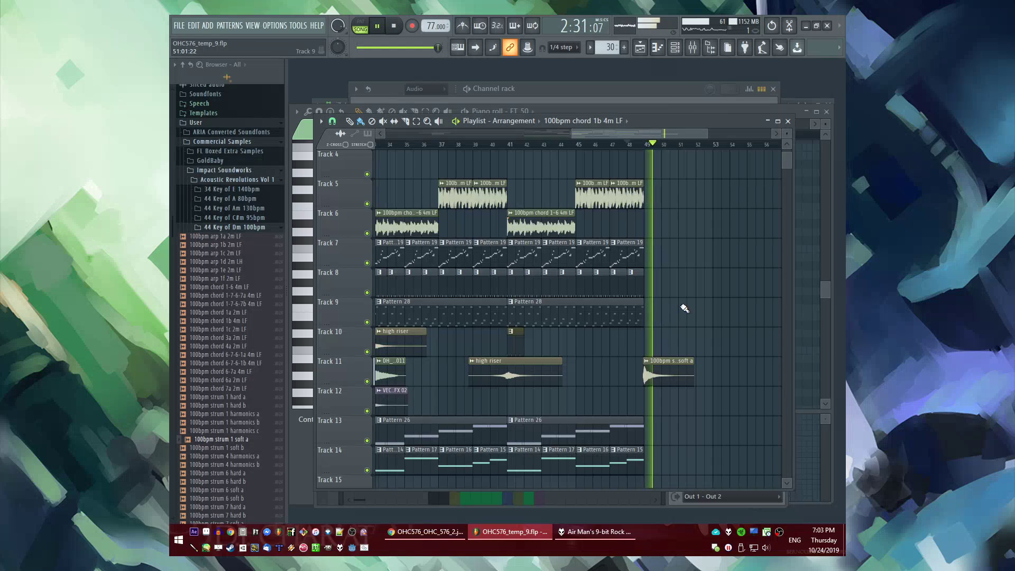
pyautogui.scroll(2, 677, 330)
pyautogui.scroll(-4, 600, 364)
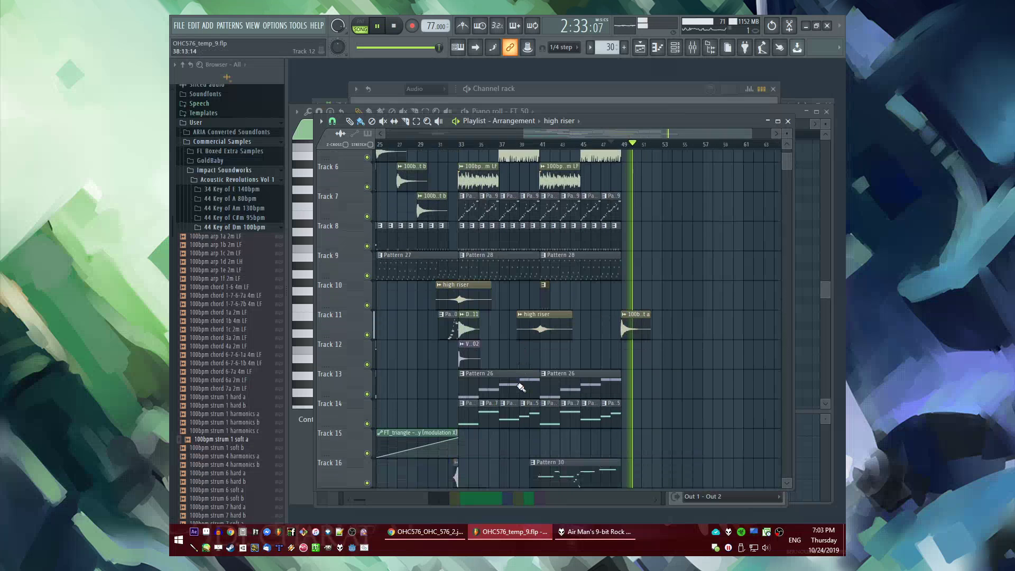
# Paste copies of the DH_FX OUT LONG_011 and VEC1 BD ReverbFX 02 clips at bar 49 on Tracks 12 and 13
pyautogui.scroll(-2, 479, 351)
pyautogui.scroll(6, 666, 339)
pyautogui.hotkey('ctrl', 'v')
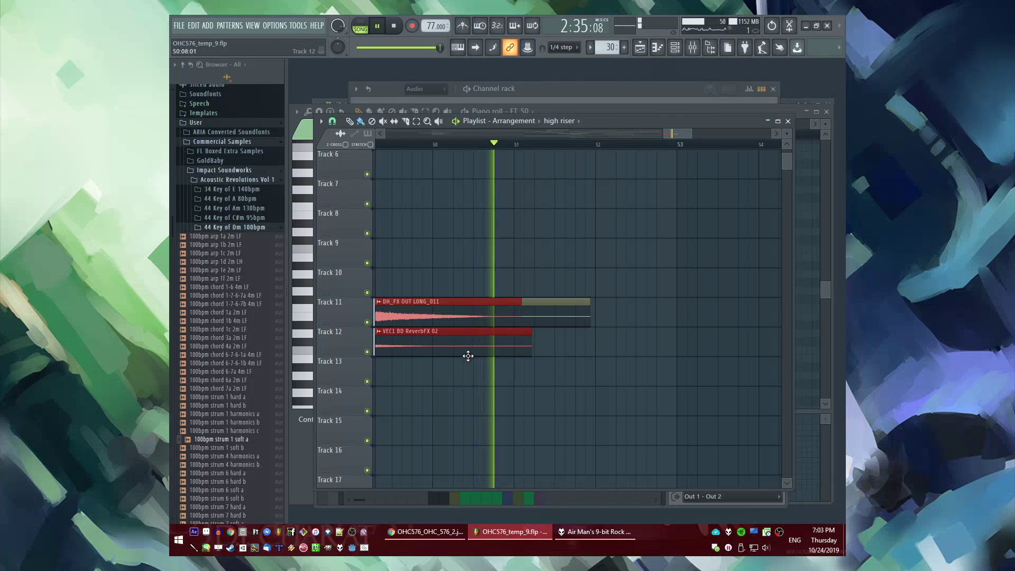
pyautogui.moveTo(467, 354); pyautogui.dragTo(468, 377)
pyautogui.scroll(-4, 689, 379)
pyautogui.scroll(4, 568, 390)
pyautogui.scroll(-5, 570, 389)
pyautogui.scroll(-5, 607, 340)
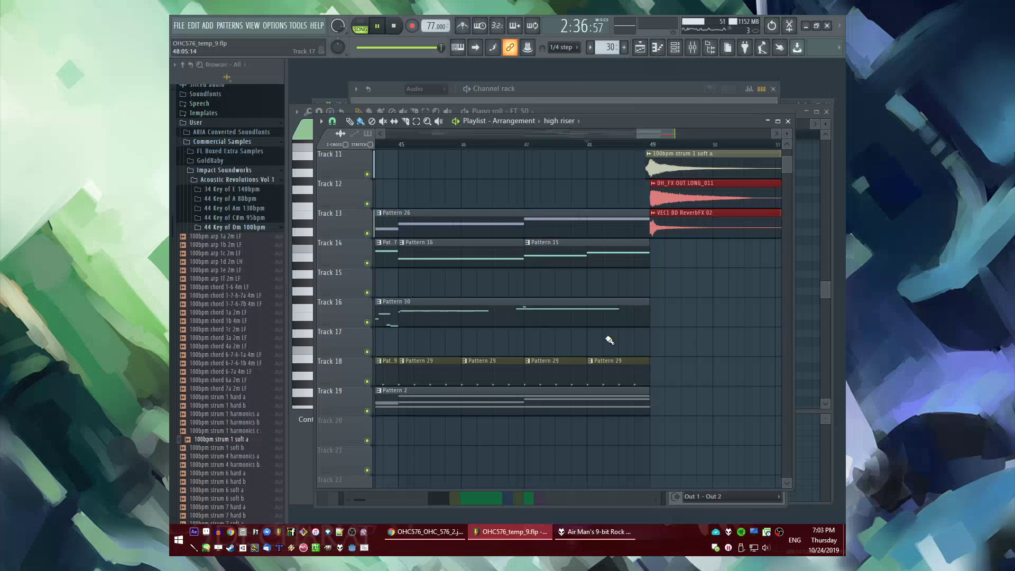
# Place the CoolReverse_03 sample on Track 17 and align its end with the start of bar 49
pyautogui.click(575, 144)
pyautogui.hotkey('ctrl', 'd')
pyautogui.scroll(-4, 651, 365)
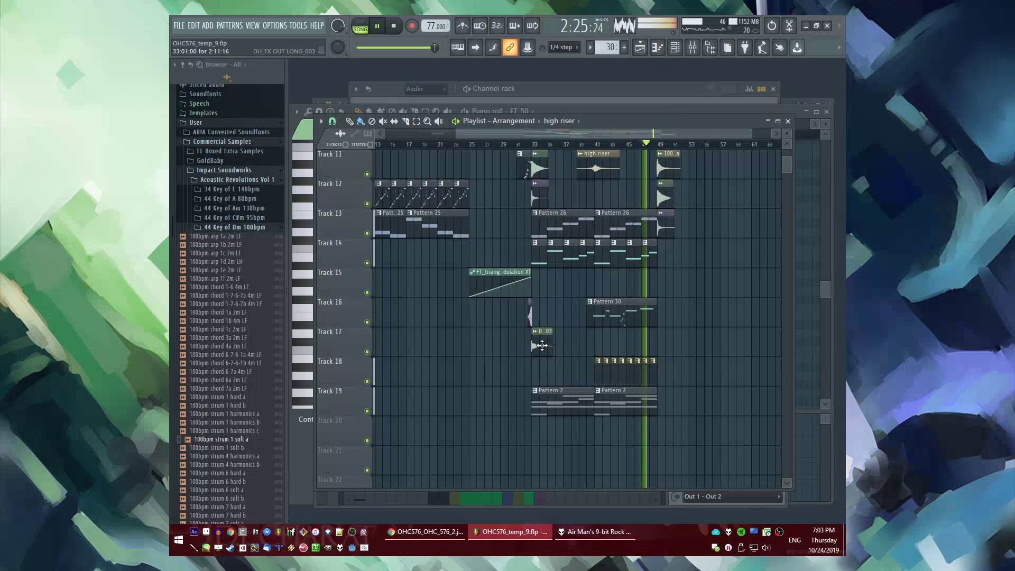
pyautogui.scroll(4, 646, 343)
pyautogui.click(660, 343)
pyautogui.scroll(4, 660, 344)
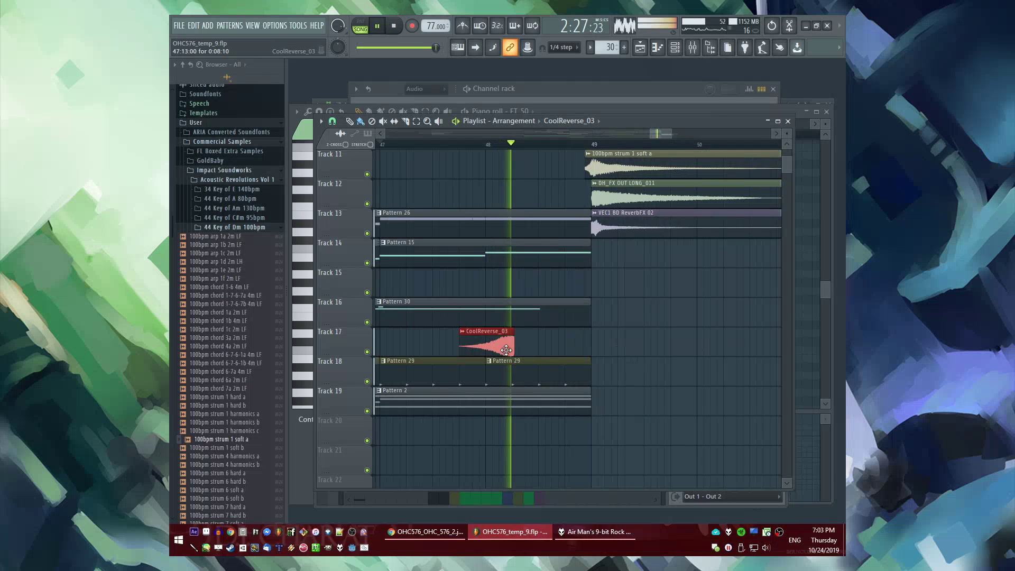
pyautogui.moveTo(502, 346); pyautogui.dragTo(595, 342)
pyautogui.scroll(4, 574, 342)
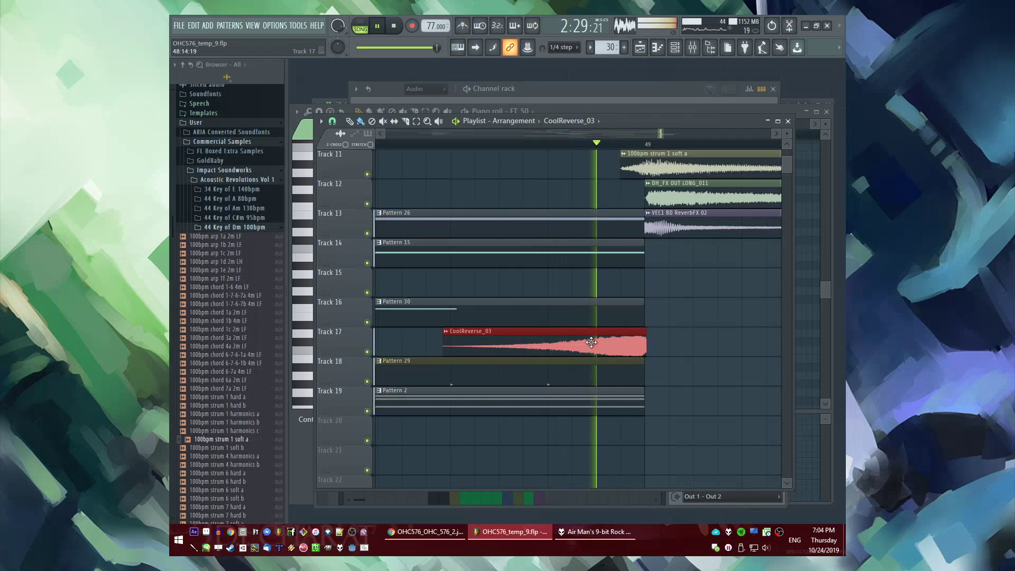
pyautogui.doubleClick(595, 342)
pyautogui.click(618, 150)
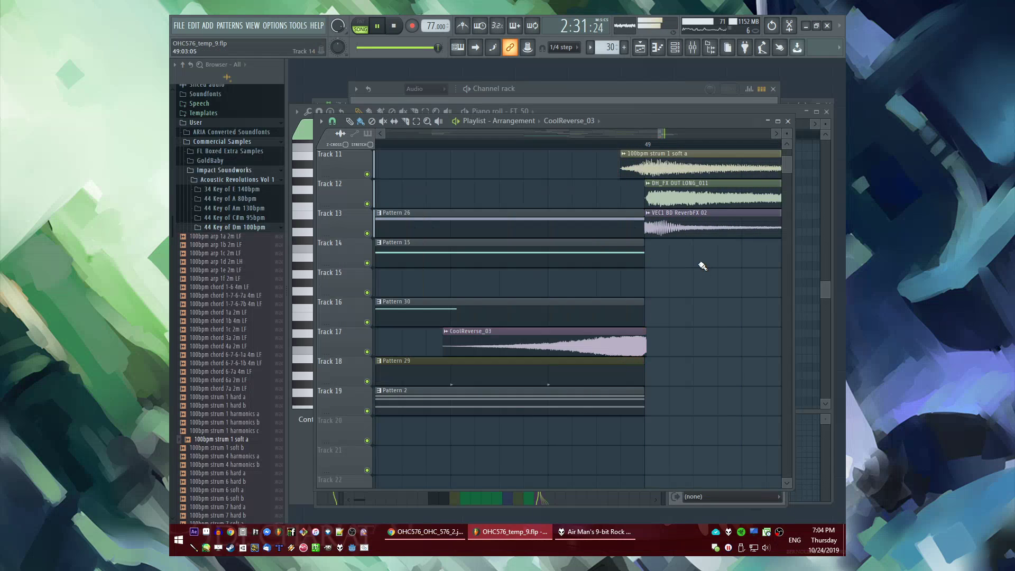
# Add Pattern 27 on Track 9 starting at bar 49
pyautogui.scroll(5, 702, 265)
pyautogui.scroll(-4, 564, 366)
pyautogui.scroll(-4, 584, 360)
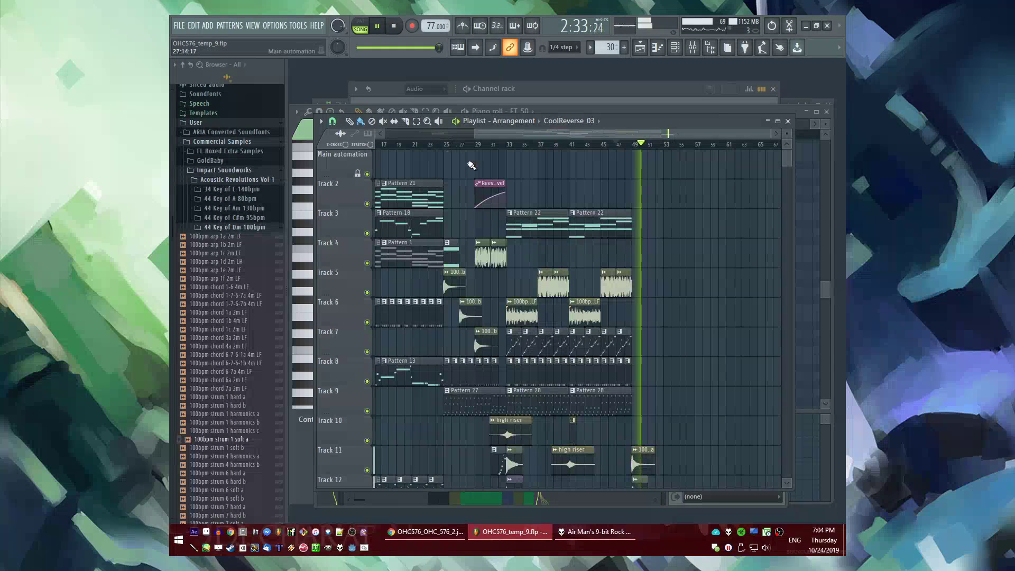
pyautogui.click(433, 145)
pyautogui.click(532, 145)
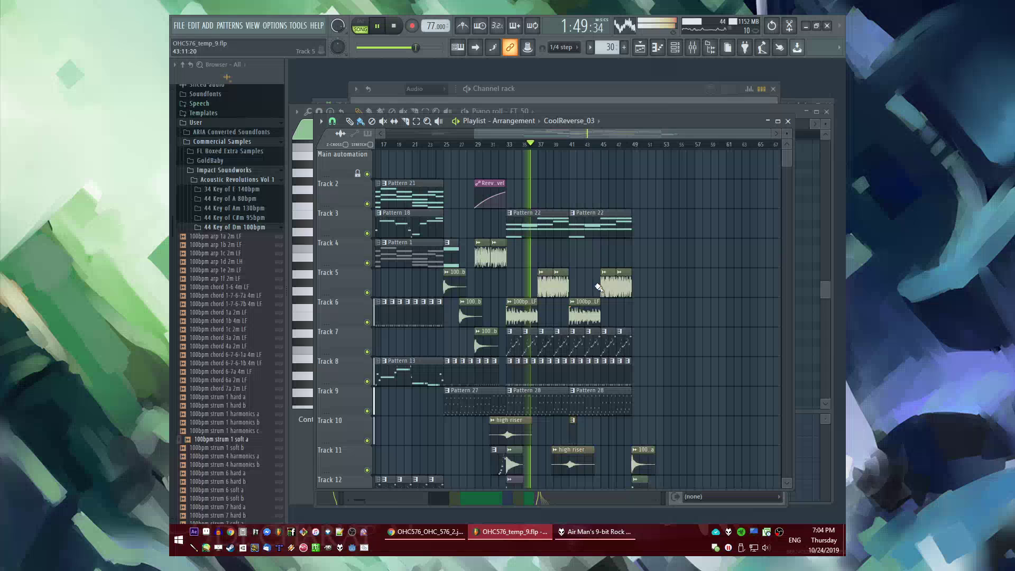
pyautogui.click(636, 405)
pyautogui.rightClick(635, 408)
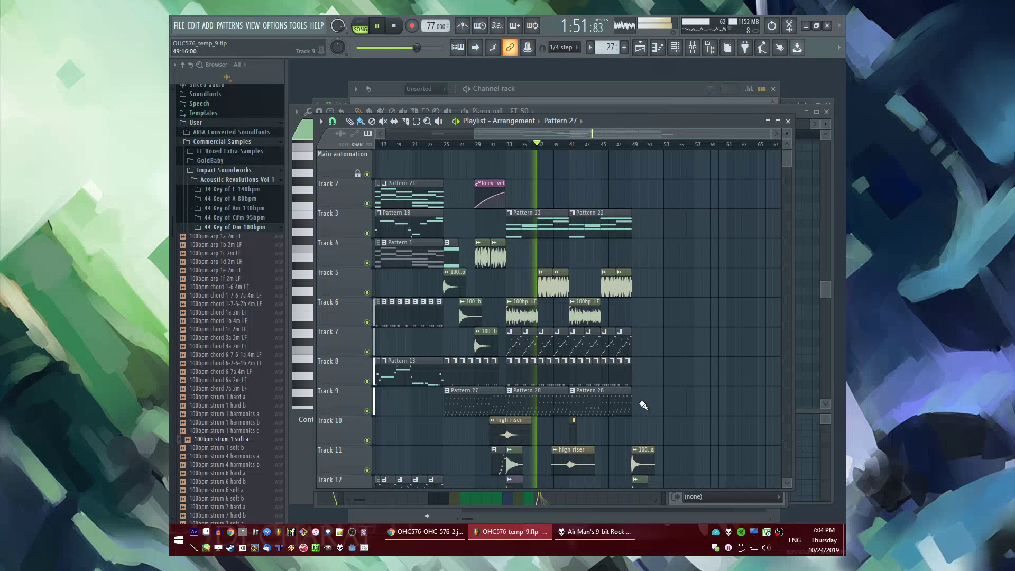
pyautogui.click(644, 405)
# Place a copy of the FT_triangle filter frequency automation clip on Track 6 at bar 49 and make it unique
pyautogui.click(486, 184)
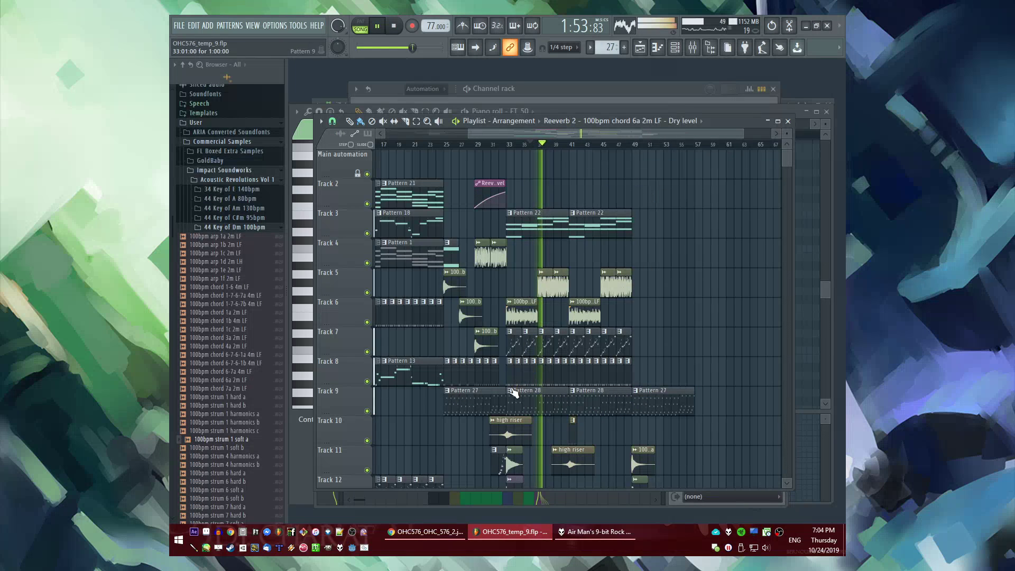
pyautogui.scroll(-3, 514, 393)
pyautogui.click(475, 394)
pyautogui.scroll(3, 667, 299)
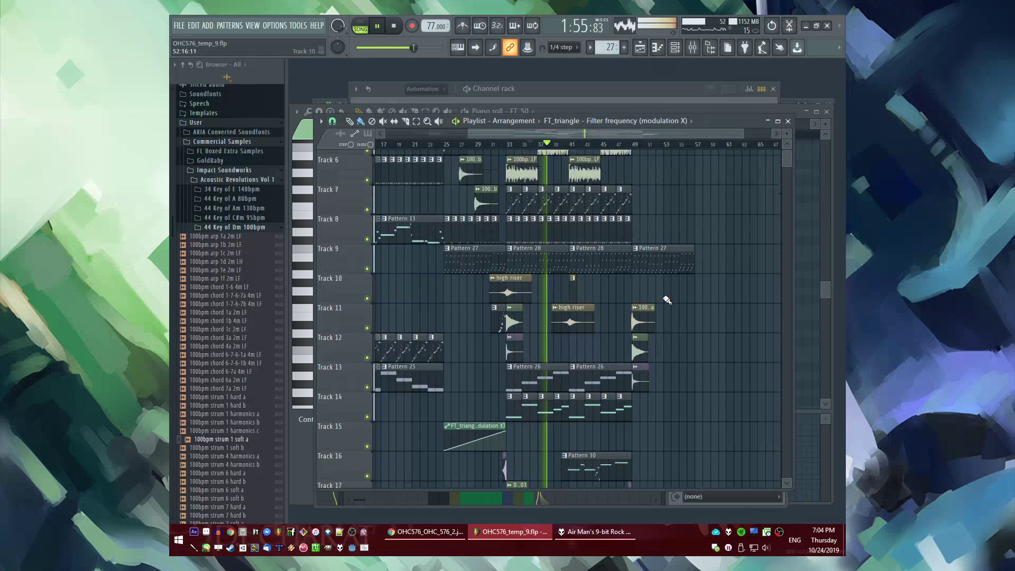
pyautogui.scroll(4, 666, 299)
pyautogui.click(558, 286)
pyautogui.click(552, 273)
pyautogui.click(561, 352)
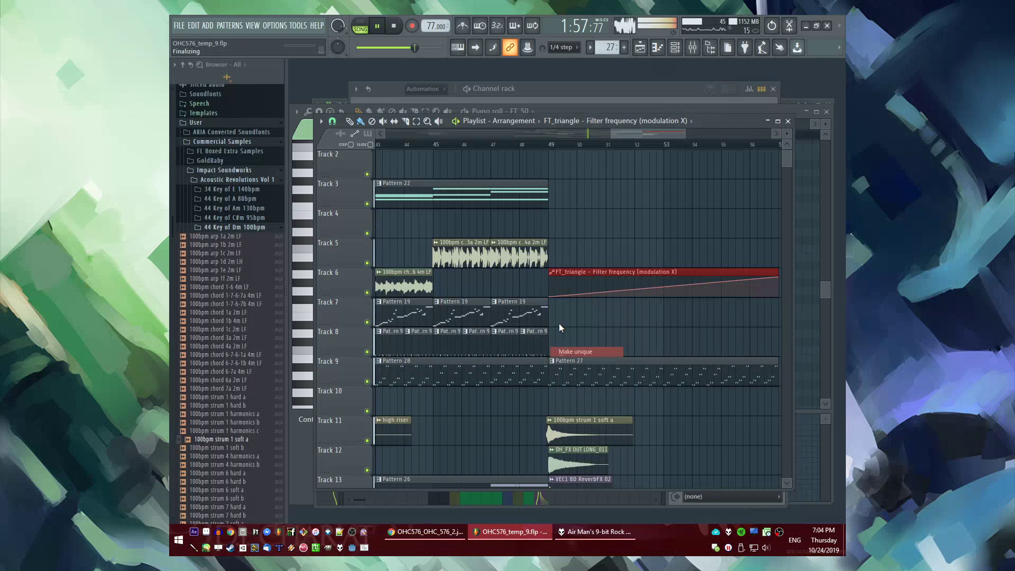
# Reverse the ramp of the new Track 6 filter automation so it falls from bar 49 to bar 57
pyautogui.moveTo(552, 296); pyautogui.dragTo(545, 271)
pyautogui.scroll(-3, 545, 271)
pyautogui.scroll(3, 613, 307)
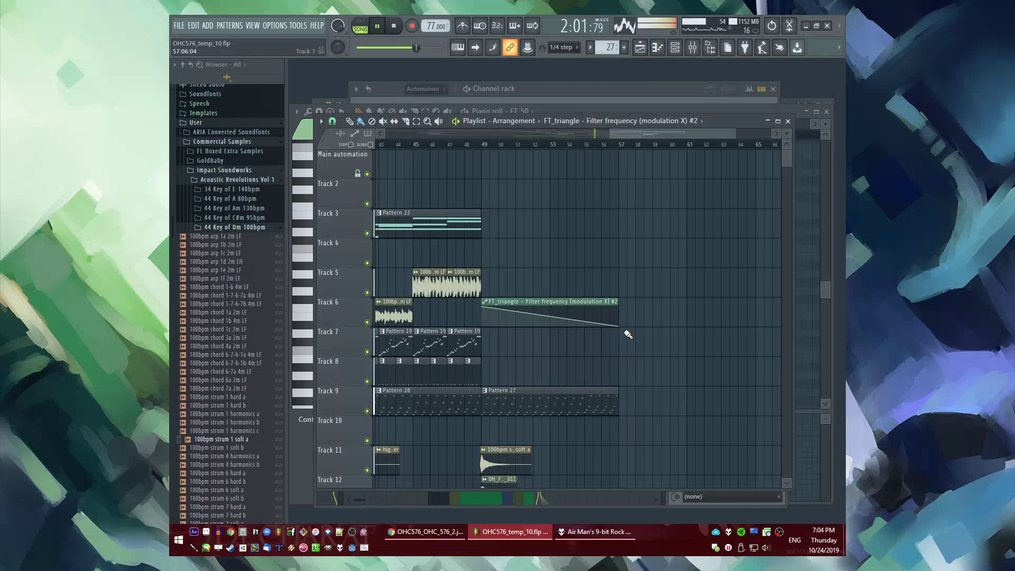
# Look over the tracks before bar 49 for earlier clips that could be reused in the new section
pyautogui.scroll(-3, 621, 318)
pyautogui.scroll(-5, 571, 270)
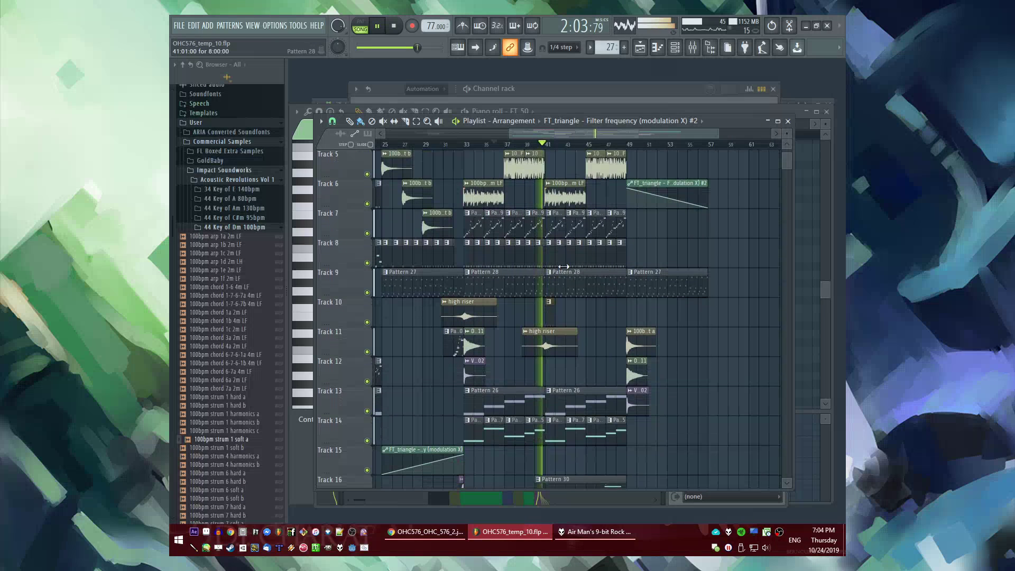
pyautogui.scroll(3, 555, 259)
pyautogui.scroll(-2, 547, 258)
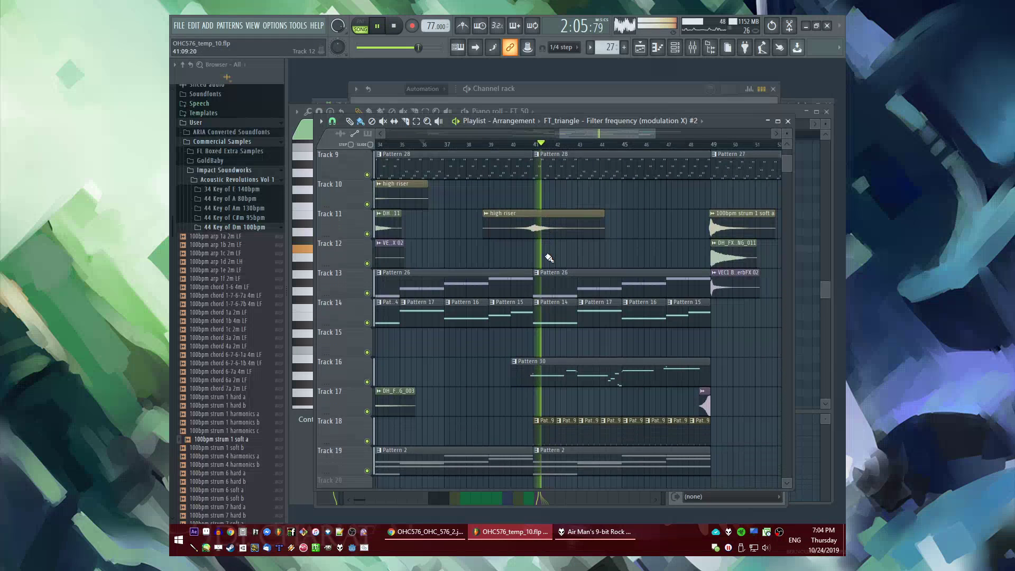
pyautogui.scroll(4, 576, 280)
pyautogui.scroll(-4, 601, 298)
pyautogui.scroll(1, 511, 298)
pyautogui.scroll(4, 510, 298)
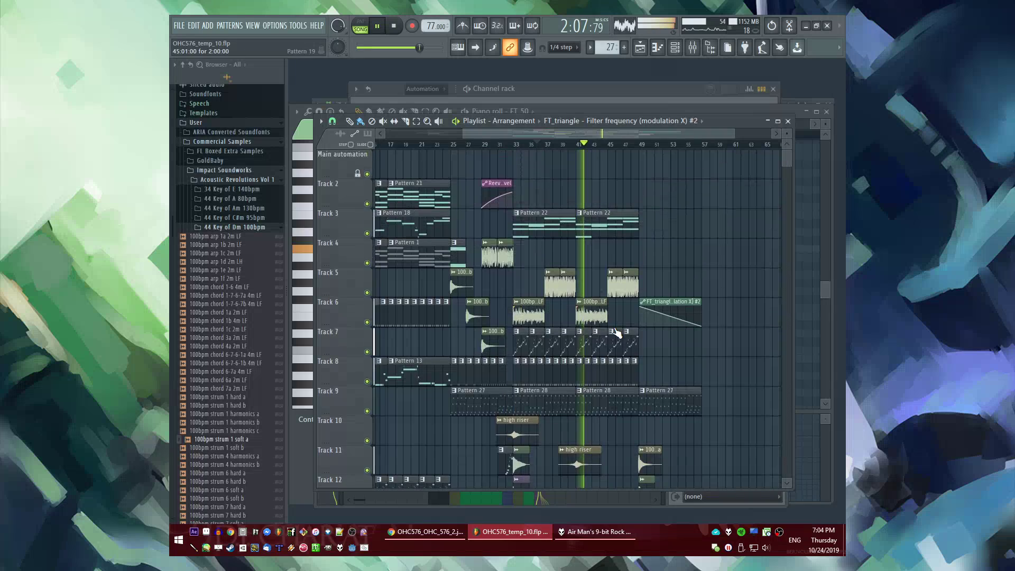
pyautogui.scroll(-3, 616, 333)
pyautogui.scroll(3, 560, 320)
pyautogui.scroll(-2, 505, 309)
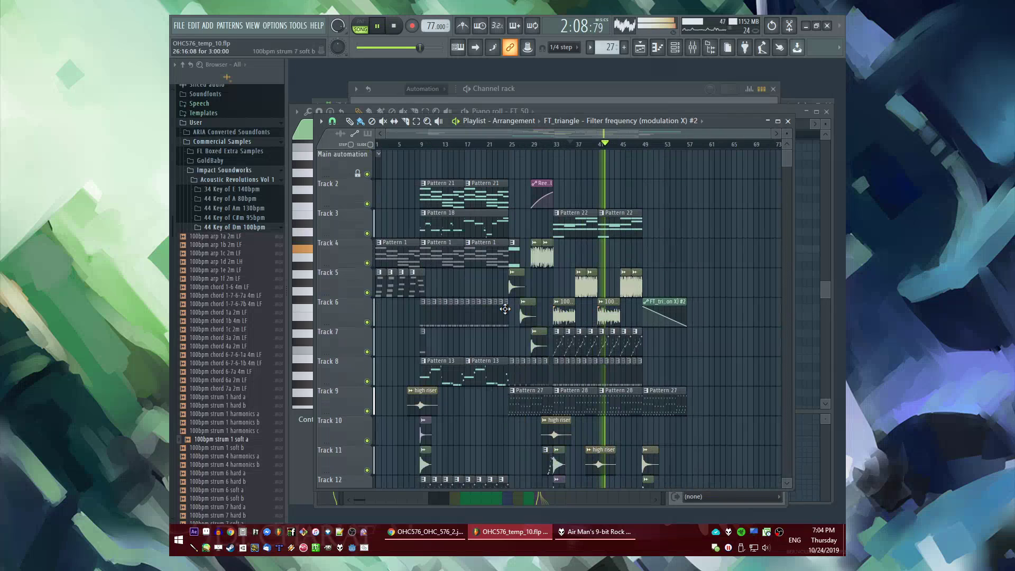
# Copy the intro's Pattern 3, 8, 5 and 6 clips from Track 5 to Track 4 starting at bar 49
pyautogui.click(400, 145)
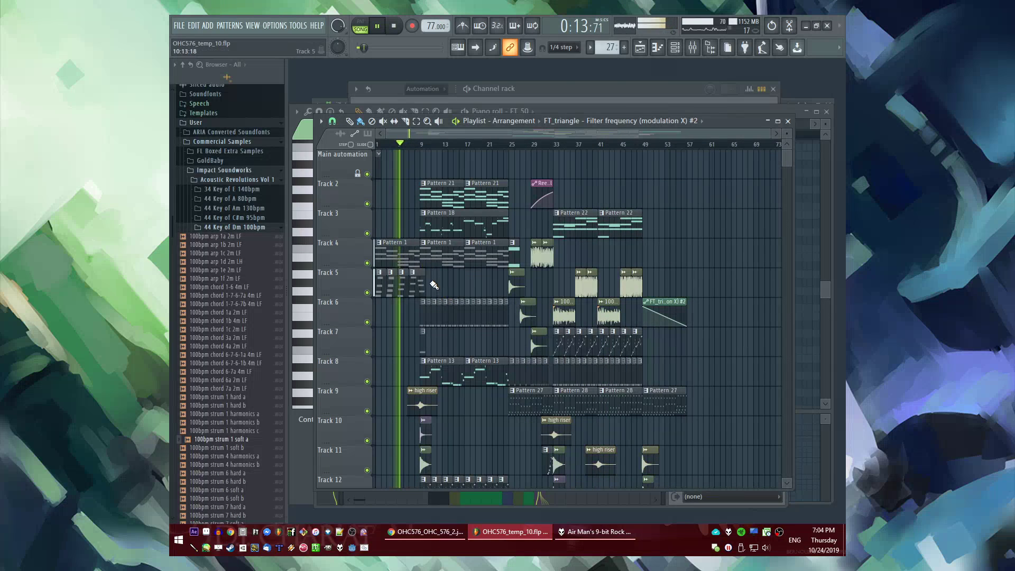
pyautogui.moveTo(438, 286); pyautogui.dragTo(377, 282)
pyautogui.hotkey('ctrl', 'c')
pyautogui.scroll(5, 693, 224)
pyautogui.hotkey('ctrl', 'v')
pyautogui.scroll(-2, 660, 222)
pyautogui.moveTo(546, 277); pyautogui.dragTo(508, 247)
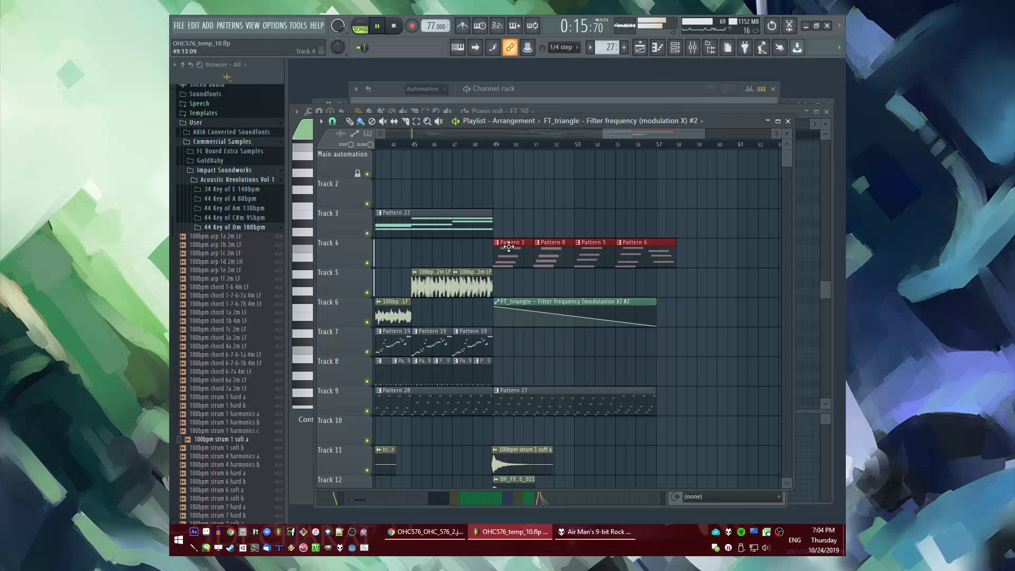
pyautogui.click(499, 145)
pyautogui.rightClick(509, 178)
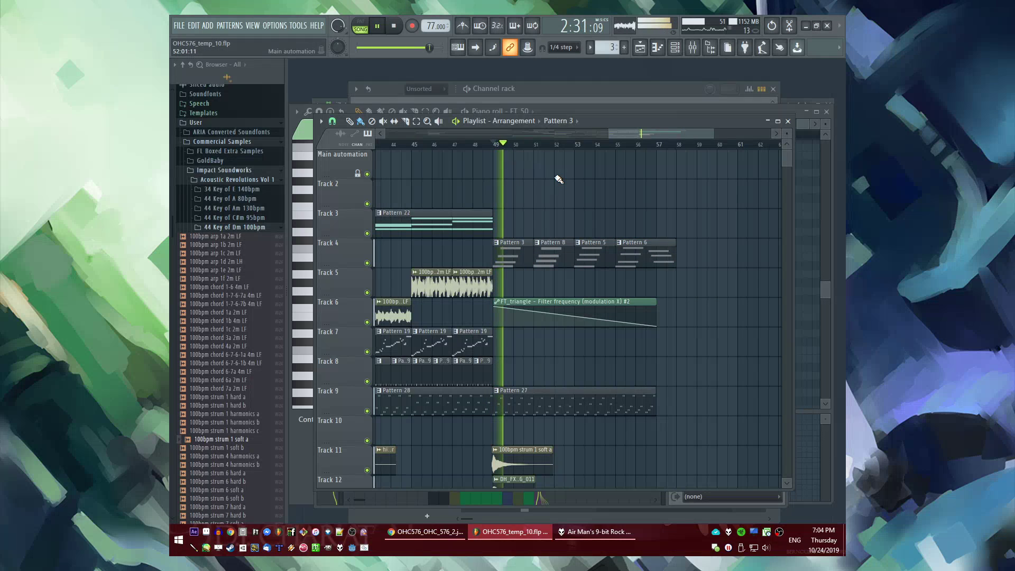
# Bend the falling FT_triangle filter automation on Track 6 into a curve and raise its end point to about 16%
pyautogui.scroll(-4, 682, 185)
pyautogui.scroll(4, 689, 197)
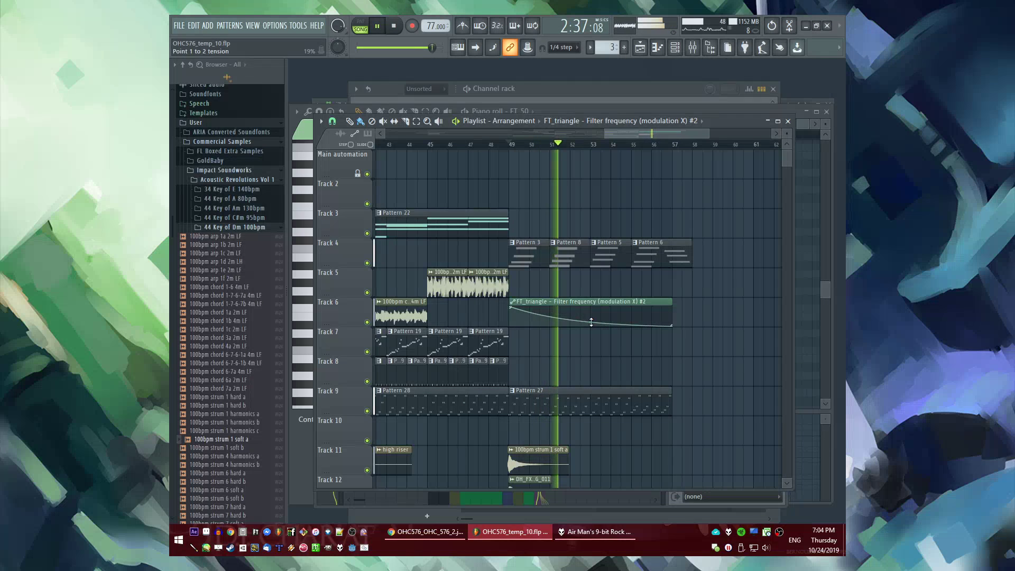
pyautogui.scroll(-6, 608, 338)
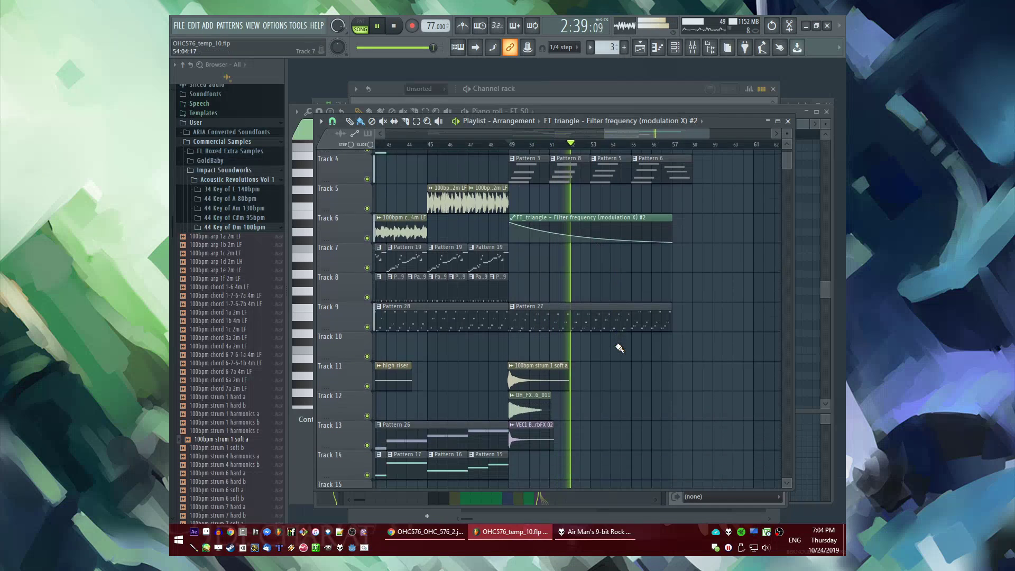
pyautogui.scroll(5, 576, 338)
pyautogui.scroll(1, 669, 348)
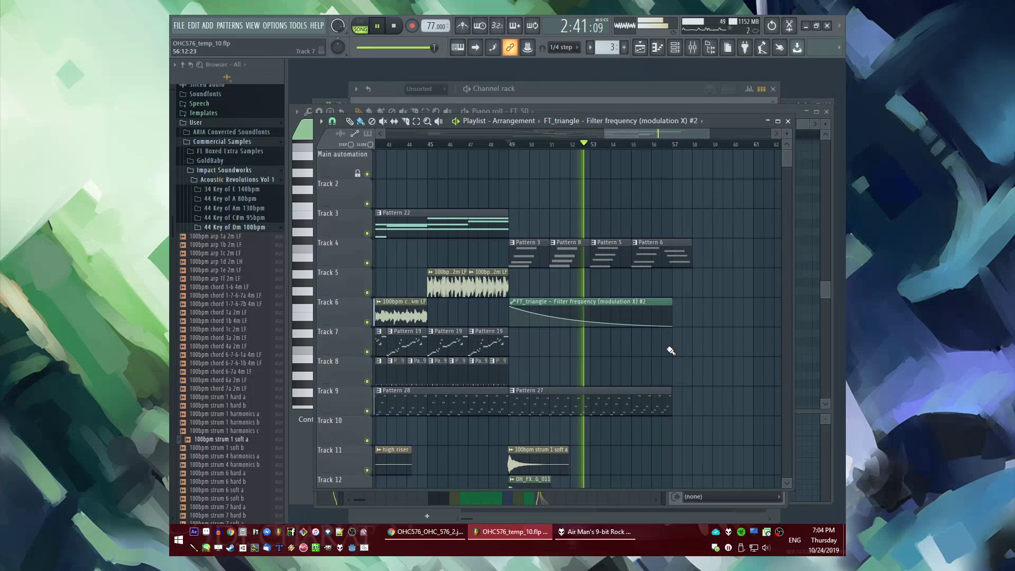
pyautogui.scroll(-2, 690, 353)
pyautogui.scroll(2, 707, 368)
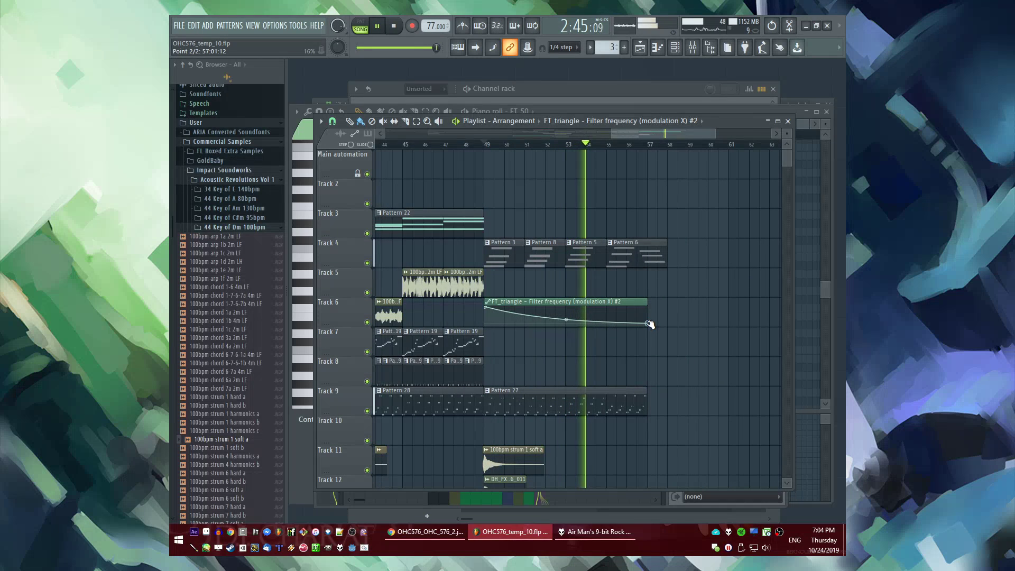
# Place a high riser clip on Track 10 and align its peak with bar 57
pyautogui.scroll(-3, 659, 335)
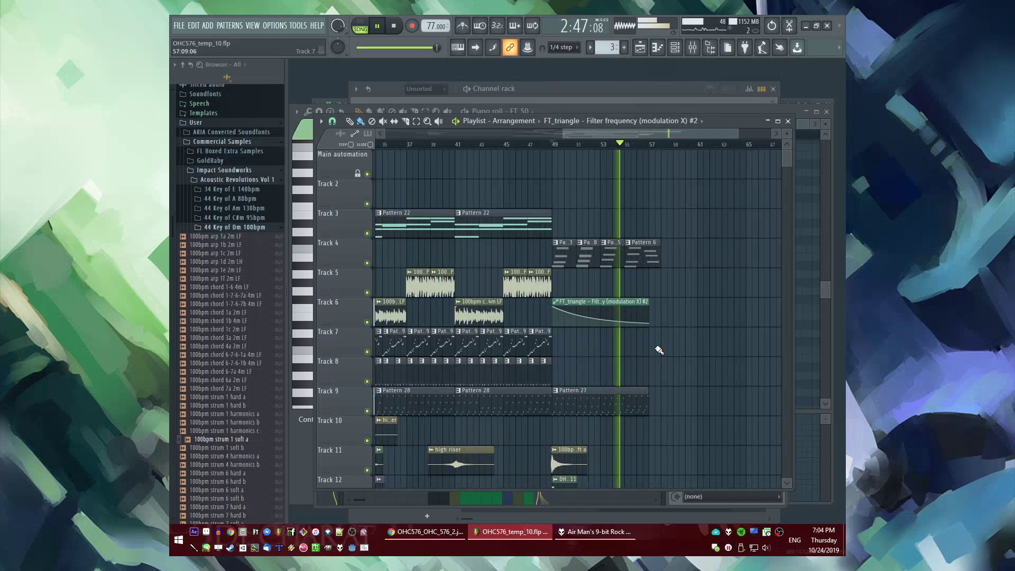
pyautogui.scroll(-4, 598, 362)
pyautogui.click(597, 362)
pyautogui.scroll(4, 664, 351)
pyautogui.click(686, 344)
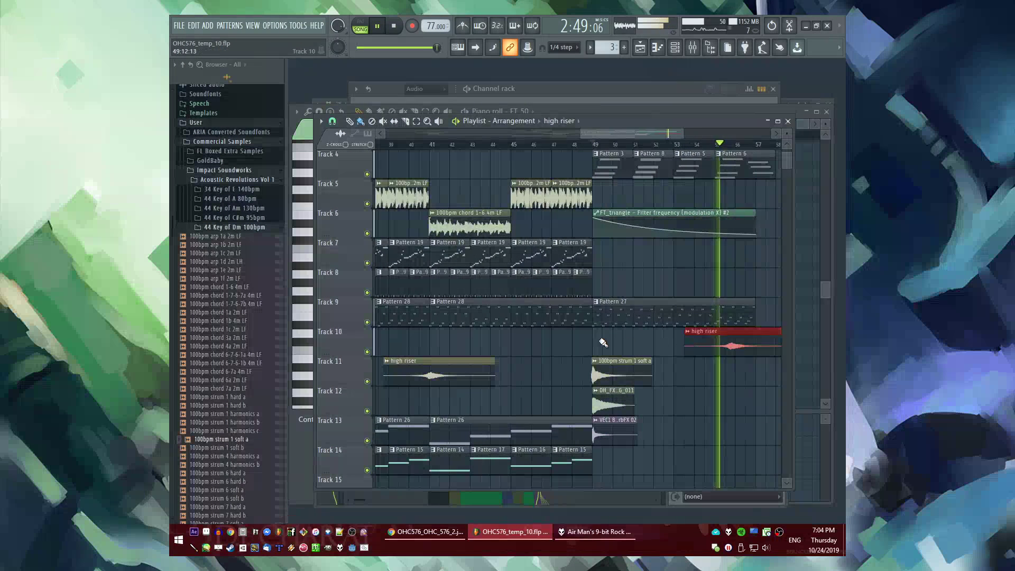
pyautogui.scroll(3, 618, 345)
pyautogui.scroll(2, 685, 345)
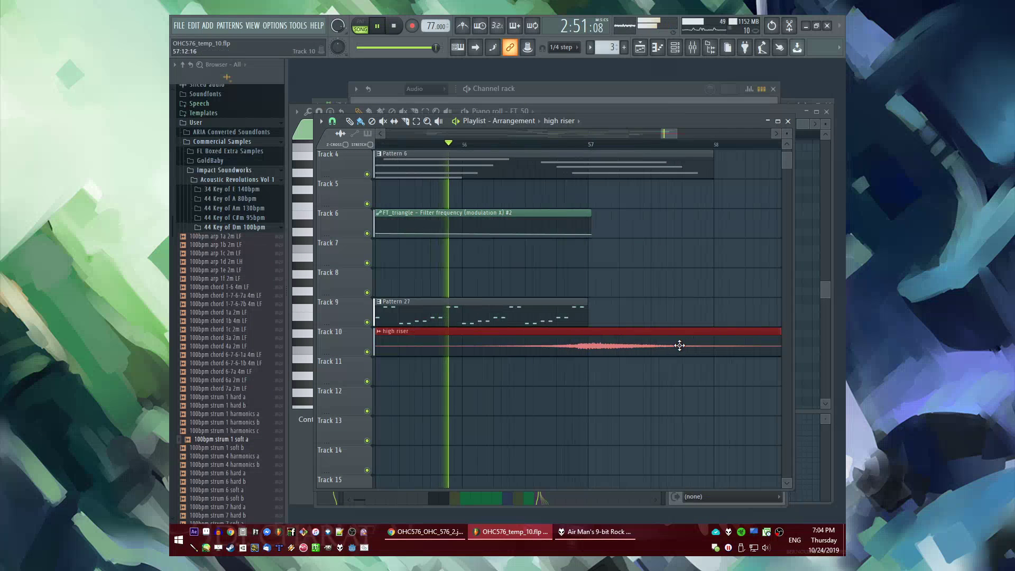
pyautogui.moveTo(680, 347); pyautogui.dragTo(675, 346)
pyautogui.scroll(-1, 662, 385)
pyautogui.scroll(-6, 663, 385)
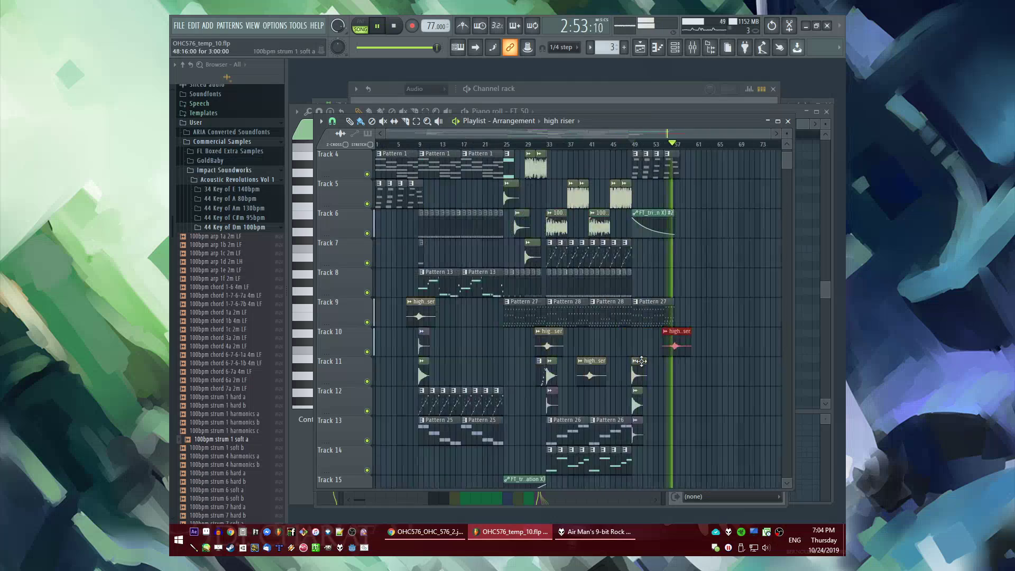
# Copy the section from bar 9 up to bar 25 across the tracks and place the copy so its patterns start at bar 57
pyautogui.scroll(3, 555, 296)
pyautogui.click(420, 144)
pyautogui.scroll(3, 424, 165)
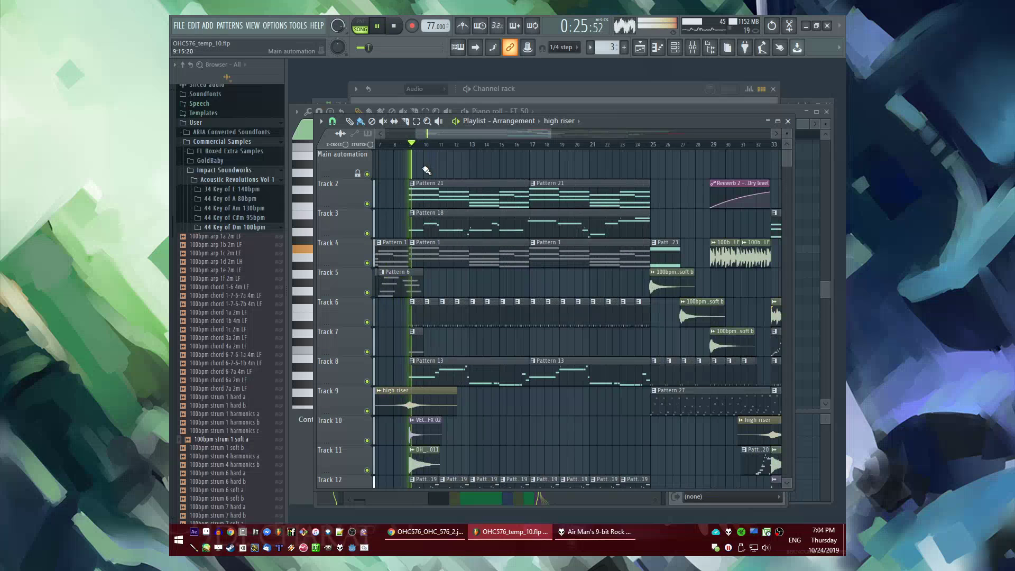
pyautogui.moveTo(418, 165); pyautogui.dragTo(618, 484)
pyautogui.moveTo(651, 145)
pyautogui.mouseDown()
pyautogui.moveTo(415, 150)
pyautogui.moveTo(665, 152)
pyautogui.mouseUp()
pyautogui.rightClick(477, 234)
pyautogui.hotkey('ctrl', 'v')
pyautogui.scroll(5, 473, 246)
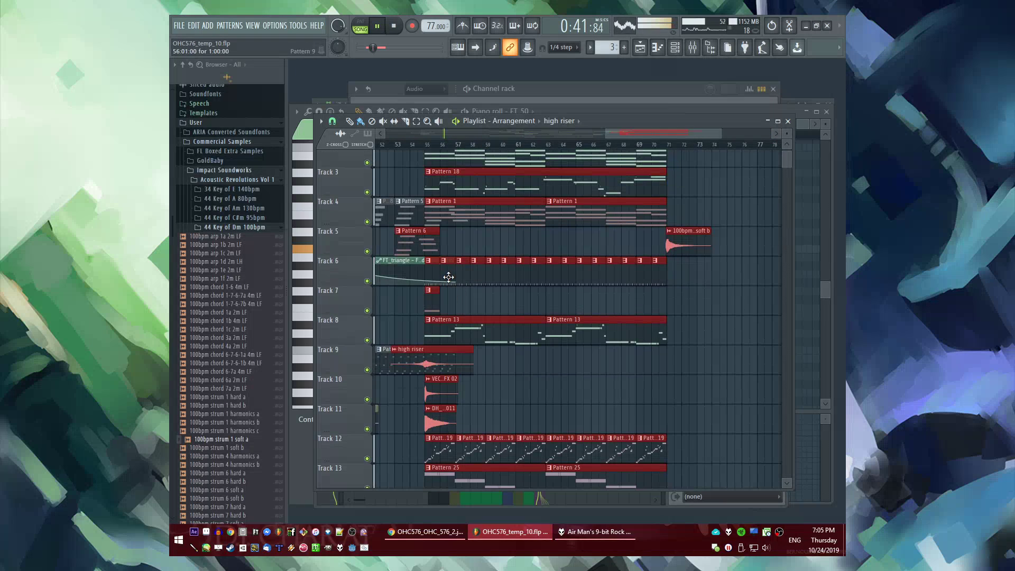
pyautogui.moveTo(416, 244); pyautogui.dragTo(445, 243)
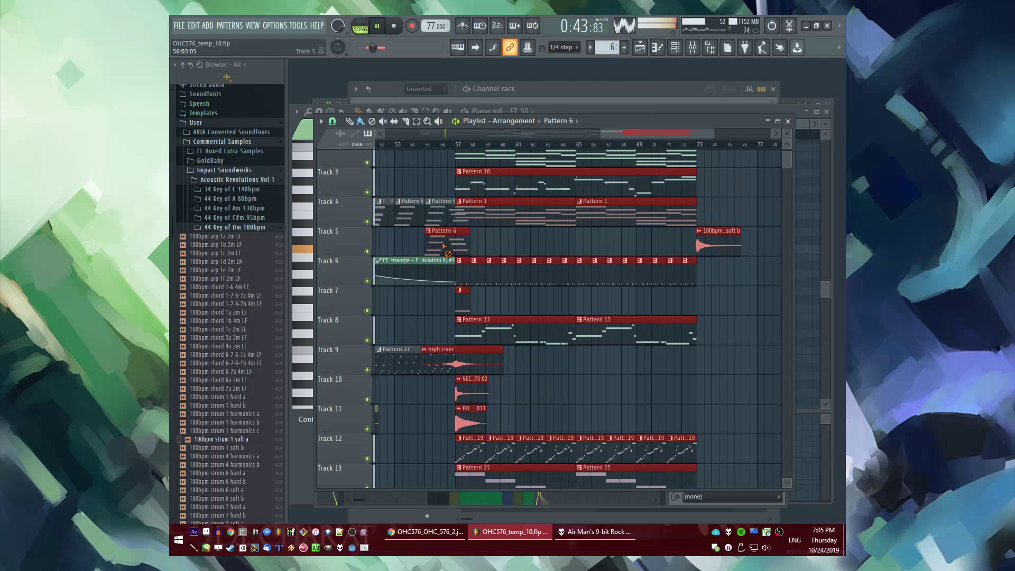
# Delete the duplicate Pattern 6 clip at bar 55 on Track 5 and clear the selection
pyautogui.rightClick(445, 243)
pyautogui.scroll(2, 470, 198)
pyautogui.hotkey('ctrl', 'd')
# Play the transition into bar 57, compare it with the earlier section, and restart playback from bar 49
pyautogui.click(448, 148)
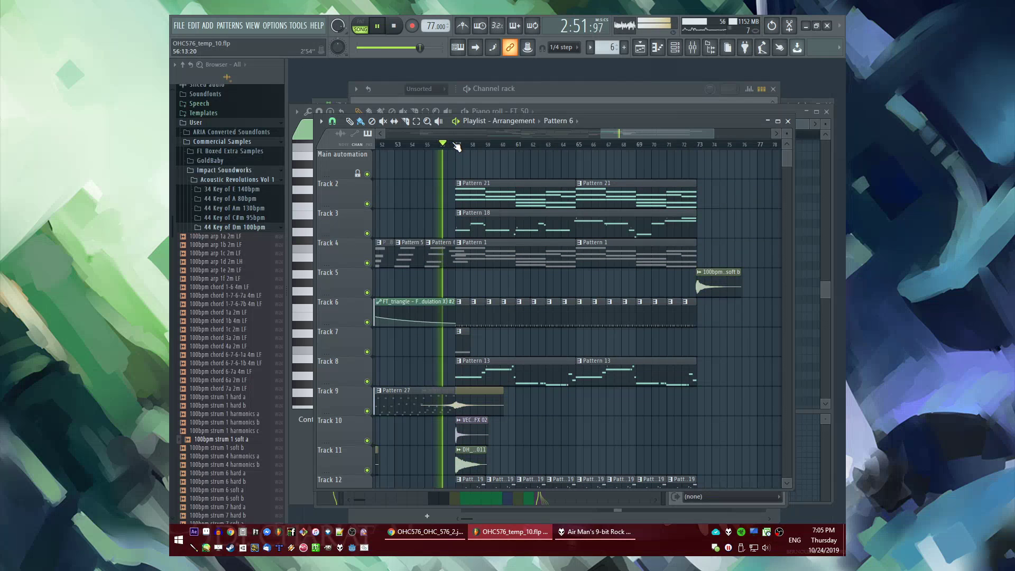
pyautogui.scroll(4, 461, 149)
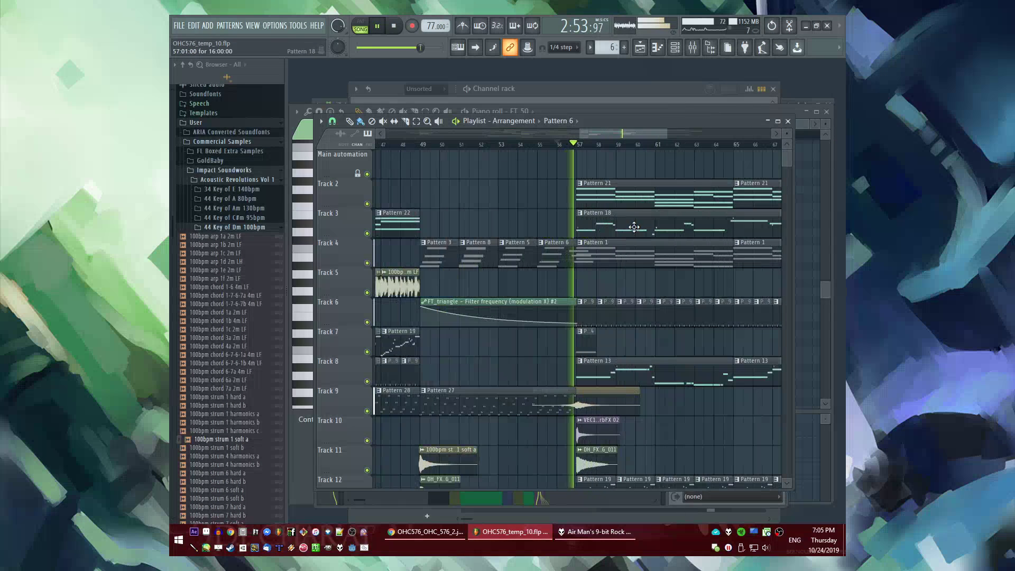
pyautogui.keyDown('ctrl'); pyautogui.rightClick(548, 184); pyautogui.keyUp('ctrl')
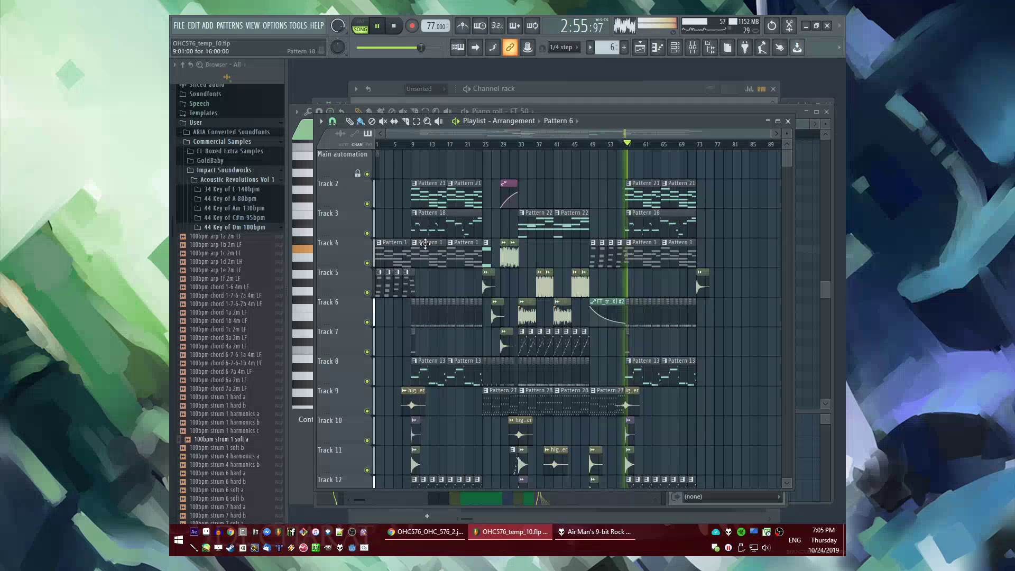
pyautogui.scroll(5, 656, 233)
pyautogui.click(402, 144)
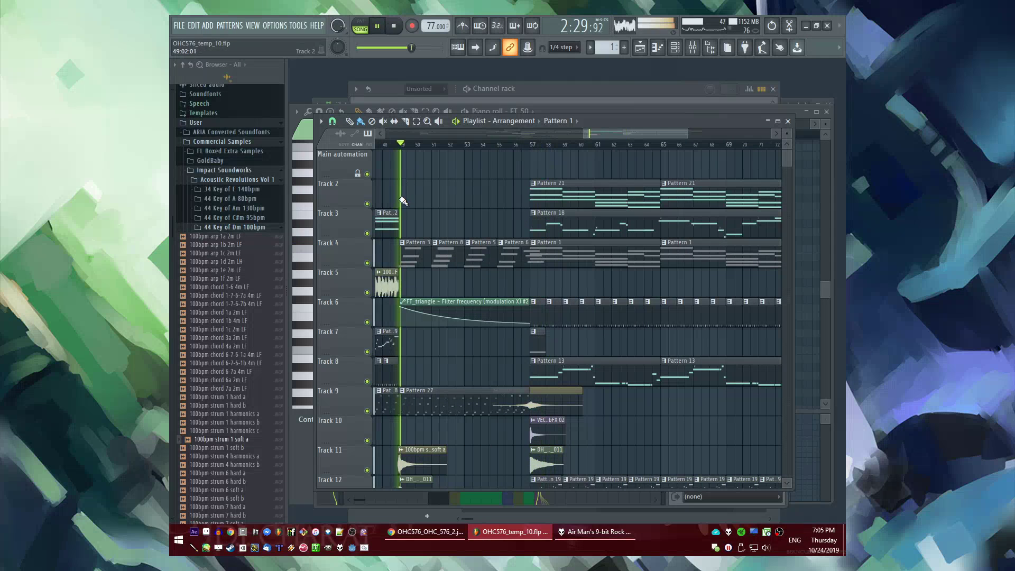
# Place a Pattern 1 clip at bar 49, move it to Track 3, and compare the playback with and without it
pyautogui.click(398, 197)
pyautogui.rightClick(399, 197)
pyautogui.click(404, 197)
pyautogui.click(403, 143)
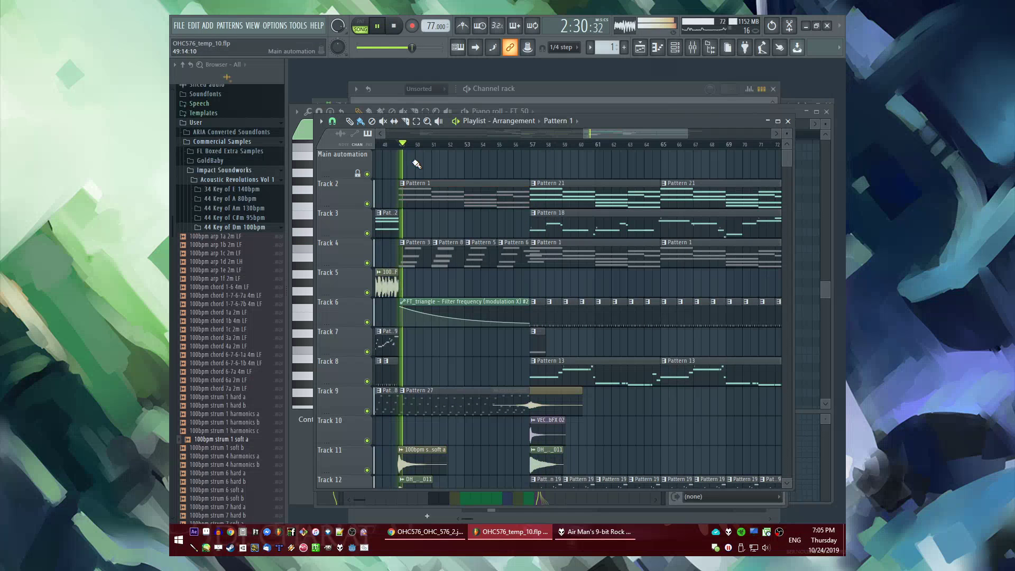
pyautogui.moveTo(421, 196); pyautogui.dragTo(424, 233)
pyautogui.scroll(3, 470, 230)
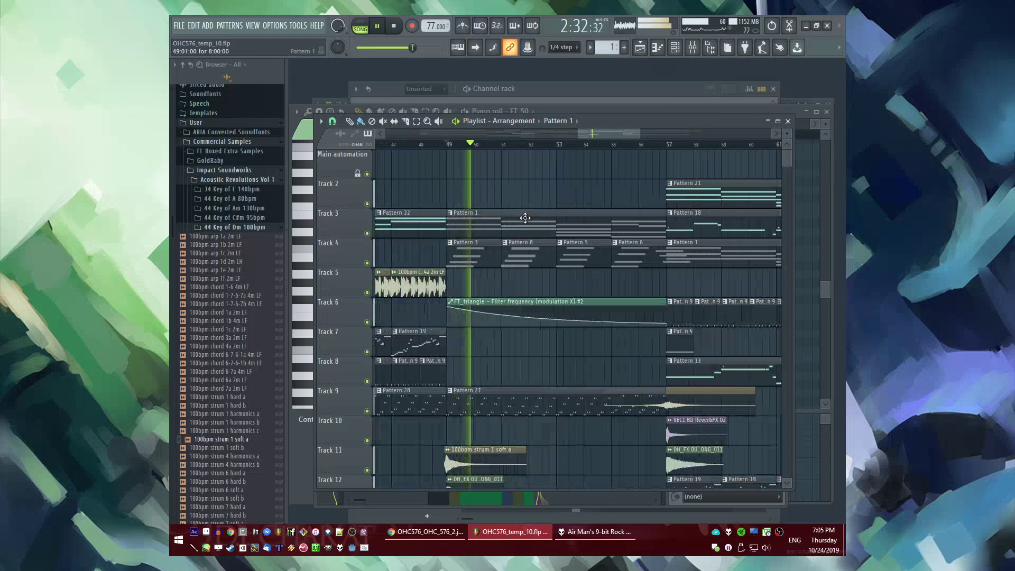
pyautogui.rightClick(471, 229)
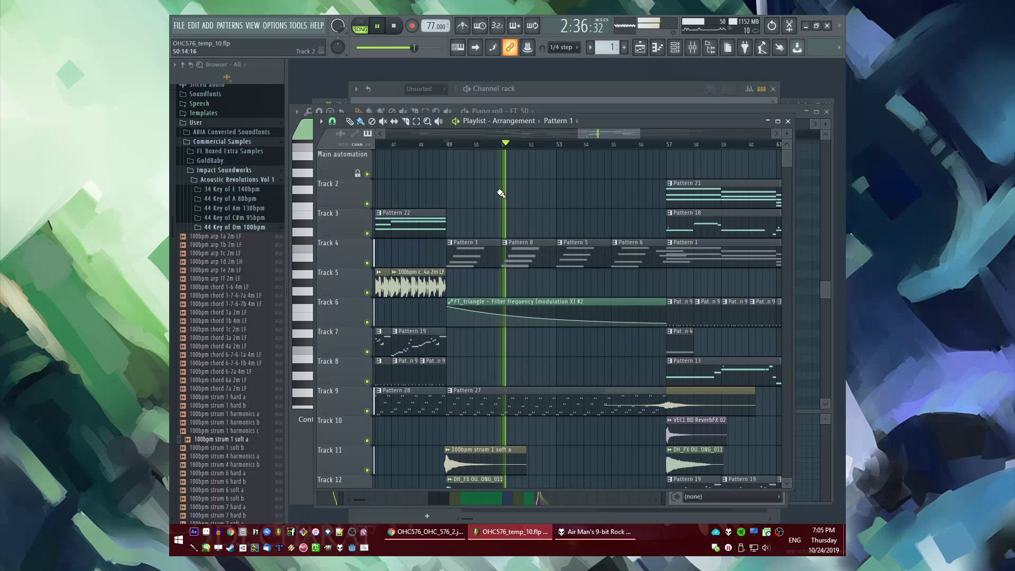
pyautogui.hotkey('ctrl', 'z')
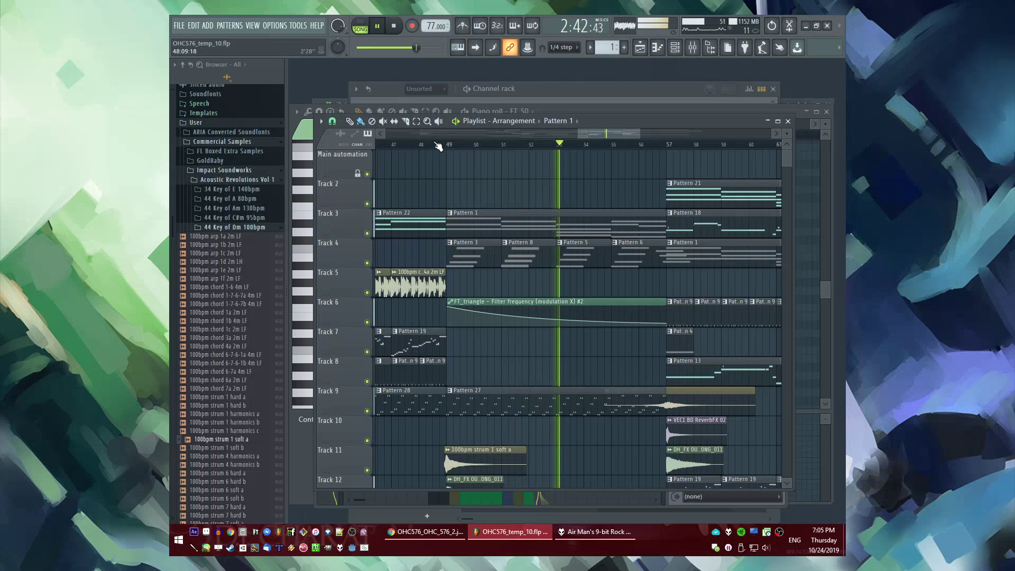
# Play the end of the breakdown and the return at bar 57, and save the project
pyautogui.click(610, 143)
pyautogui.moveTo(613, 135); pyautogui.dragTo(641, 134)
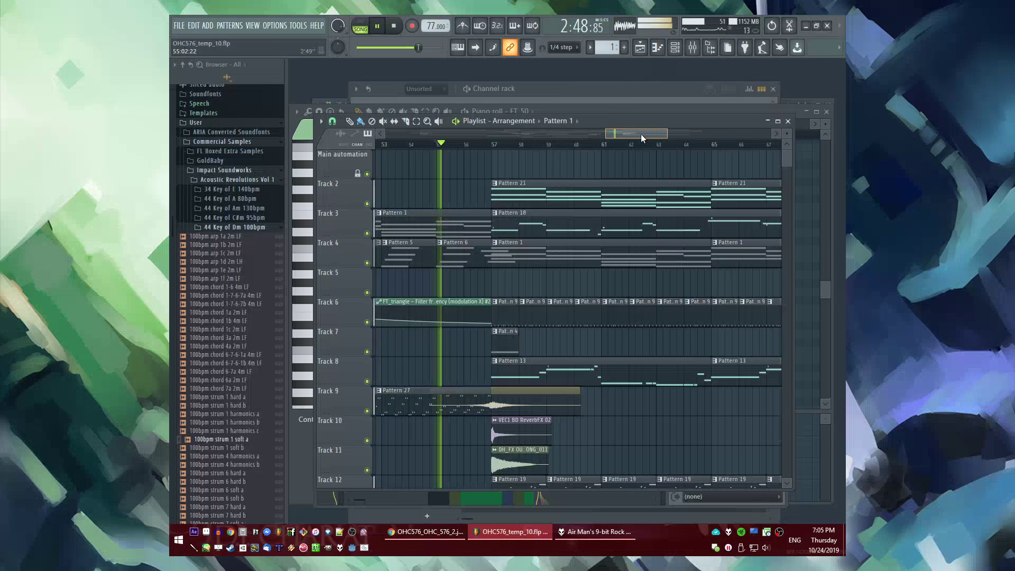
pyautogui.click(497, 146)
pyautogui.scroll(-3, 531, 185)
pyautogui.scroll(1, 668, 200)
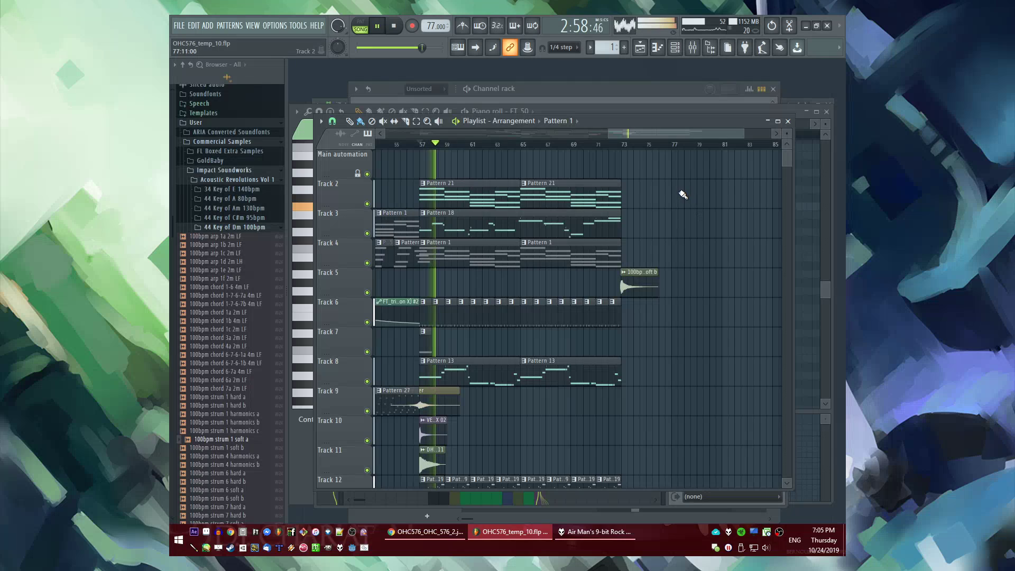
pyautogui.scroll(-2, 665, 236)
pyautogui.scroll(2, 687, 231)
pyautogui.hotkey('ctrl', 's')
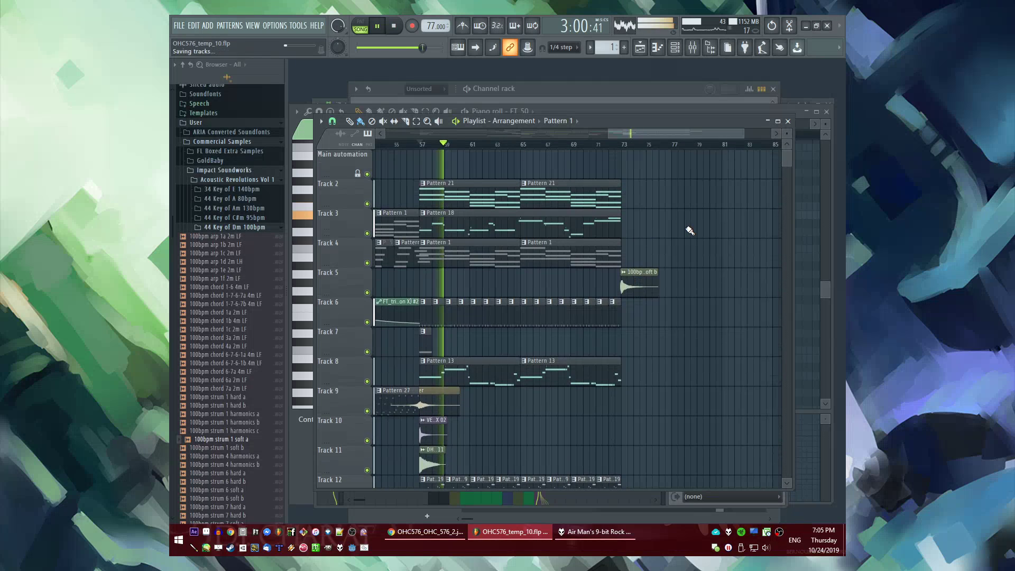
pyautogui.hscroll(-1, 487, 179)
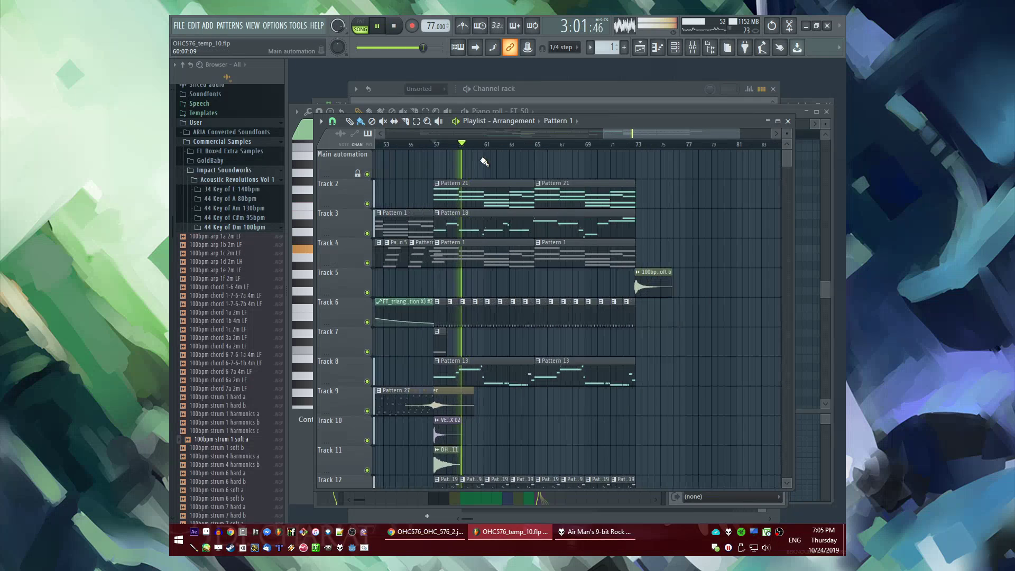
# Switch to foobar2000 to check the waveform of Air Man's 9-bit Rock and Roll, and return to the FL Studio project
pyautogui.click(599, 533)
pyautogui.moveTo(439, 483); pyautogui.dragTo(746, 487)
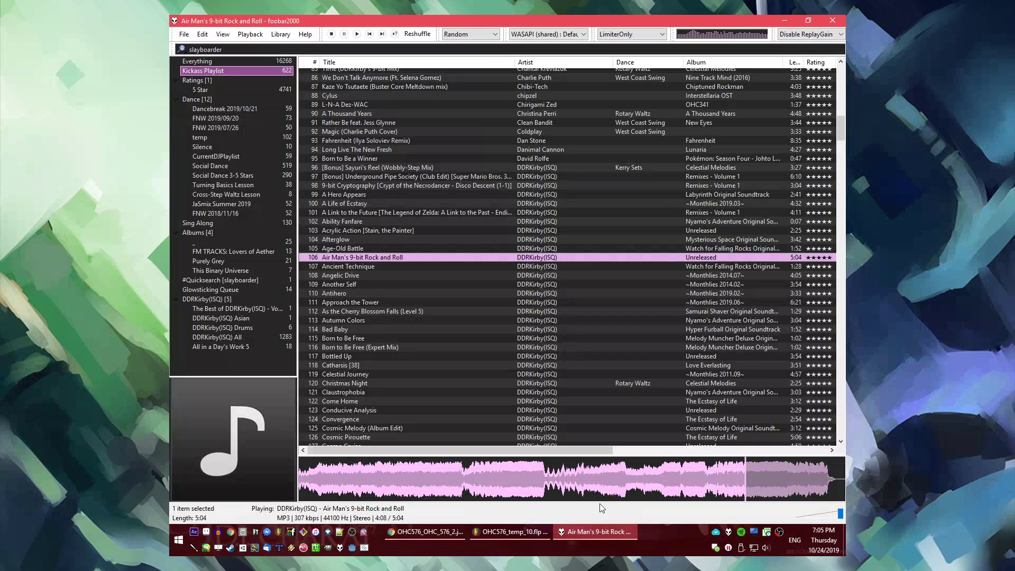
pyautogui.click(506, 533)
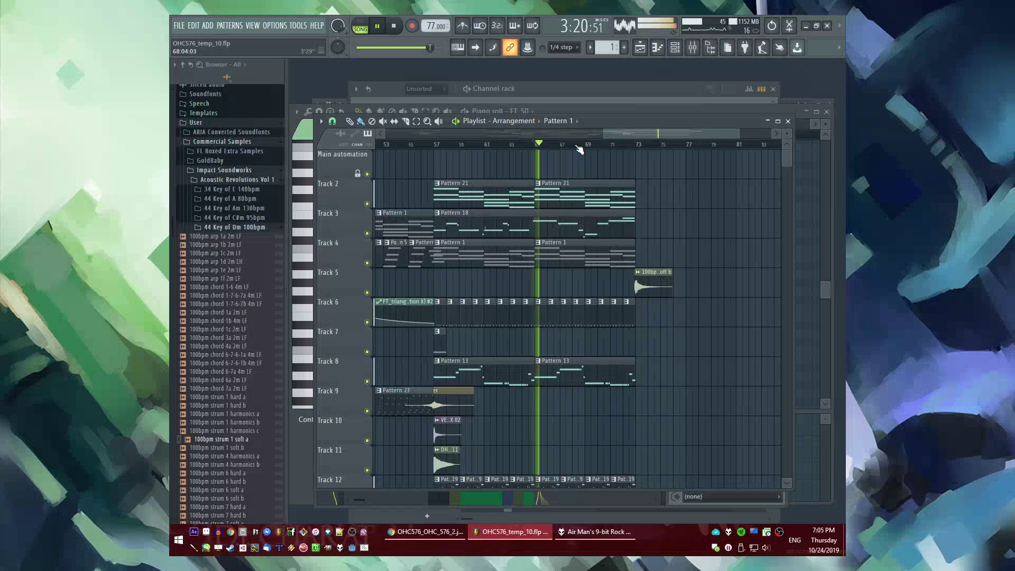
# Open iZotope Ozone 5 on the master channel to check its maximizer levels, and return to the mixer
pyautogui.press('F9')
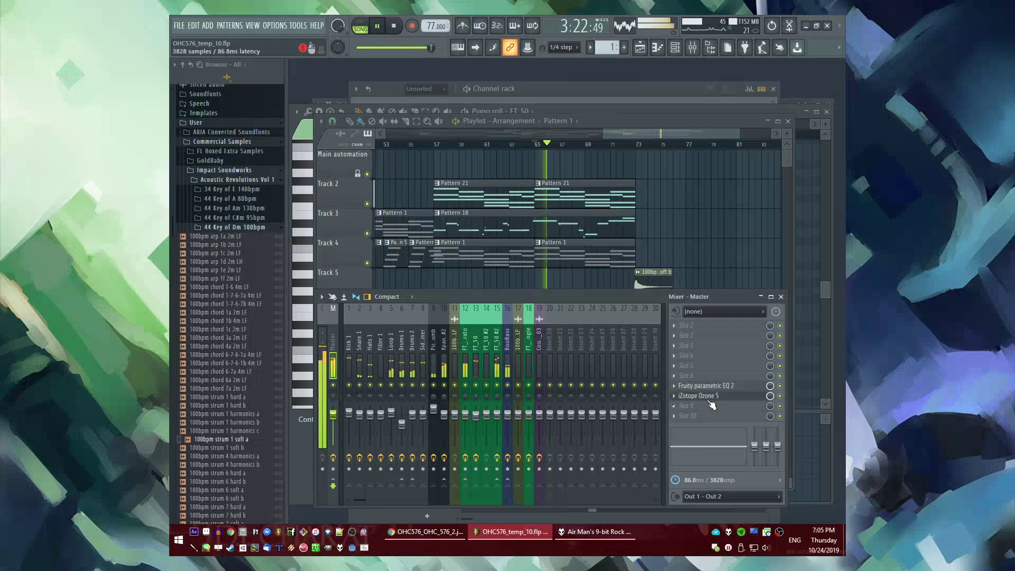
pyautogui.click(708, 401)
pyautogui.click(707, 401)
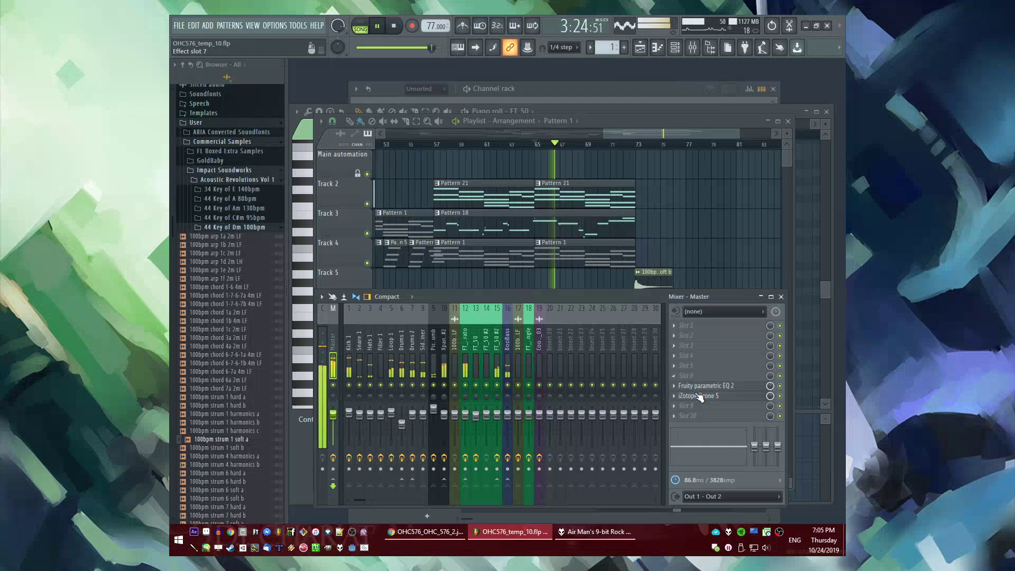
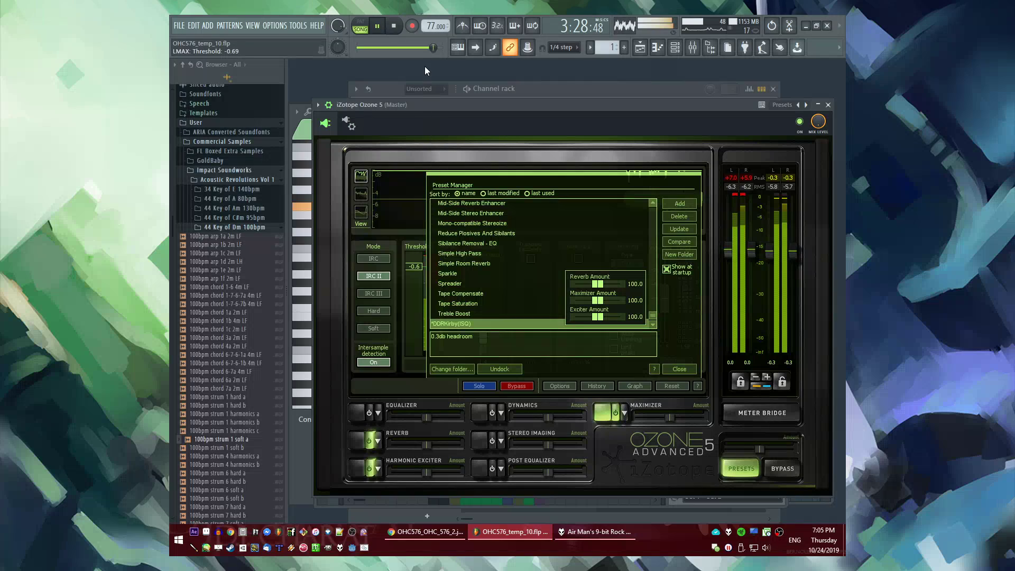
pyautogui.click(692, 47)
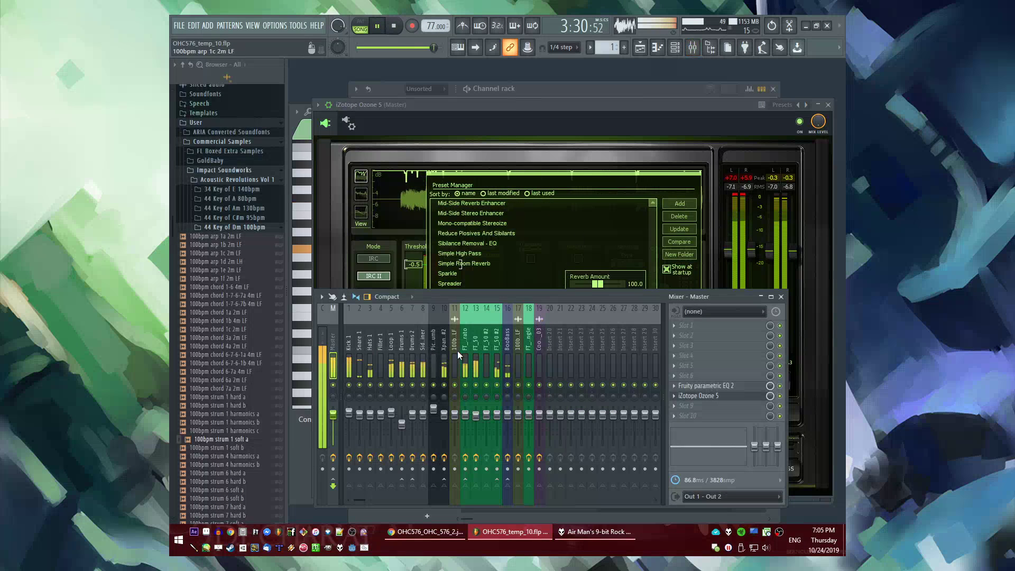
# Slightly cut band 6 in FT_50 #2's Fruity parametric EQ 2, and check the FT_50, FT_triangle_novibrato and Xpand!2 #2 mixer channels
pyautogui.click(497, 367)
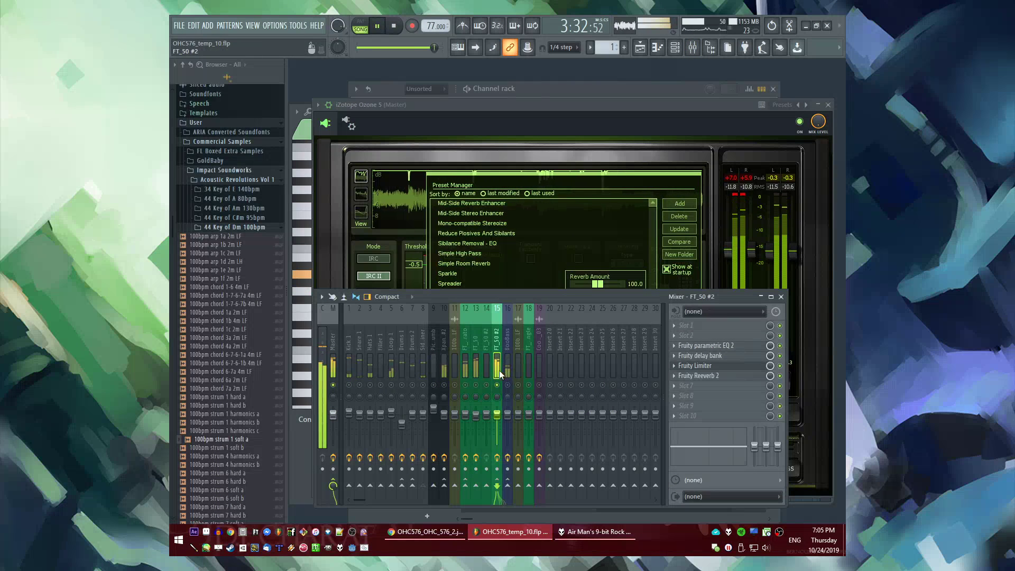
pyautogui.click(743, 348)
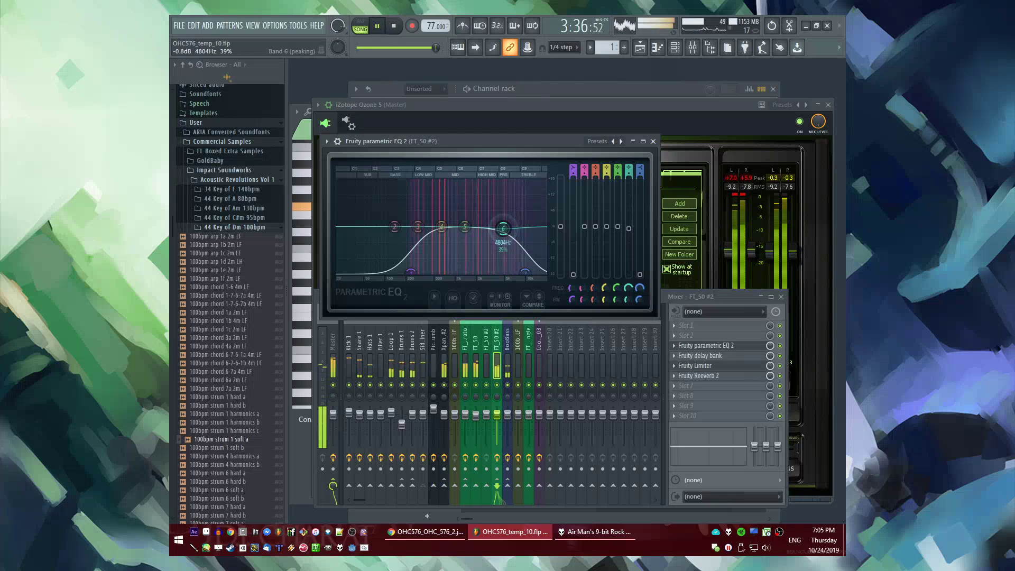
pyautogui.click(475, 369)
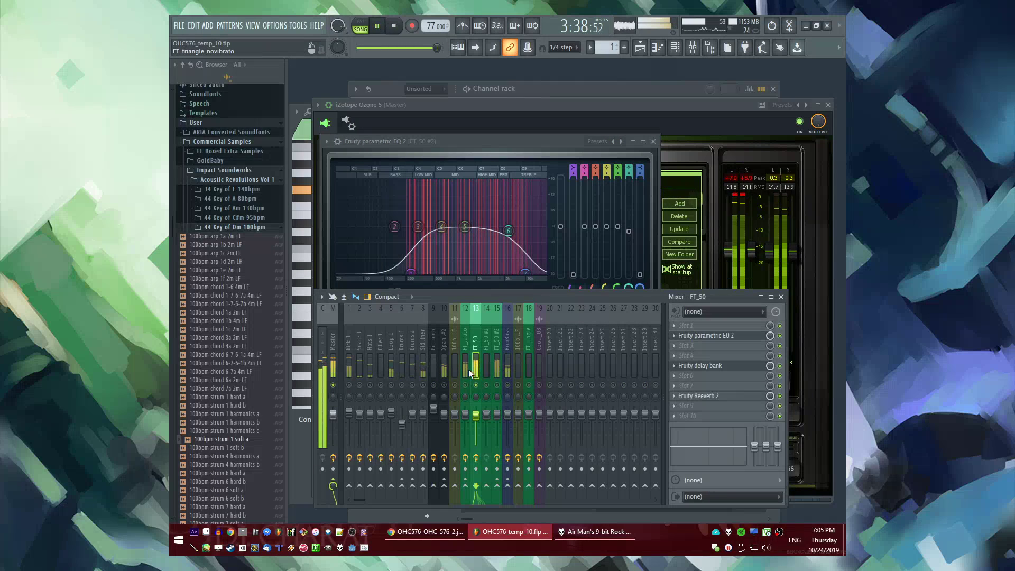
pyautogui.click(467, 369)
pyautogui.click(444, 369)
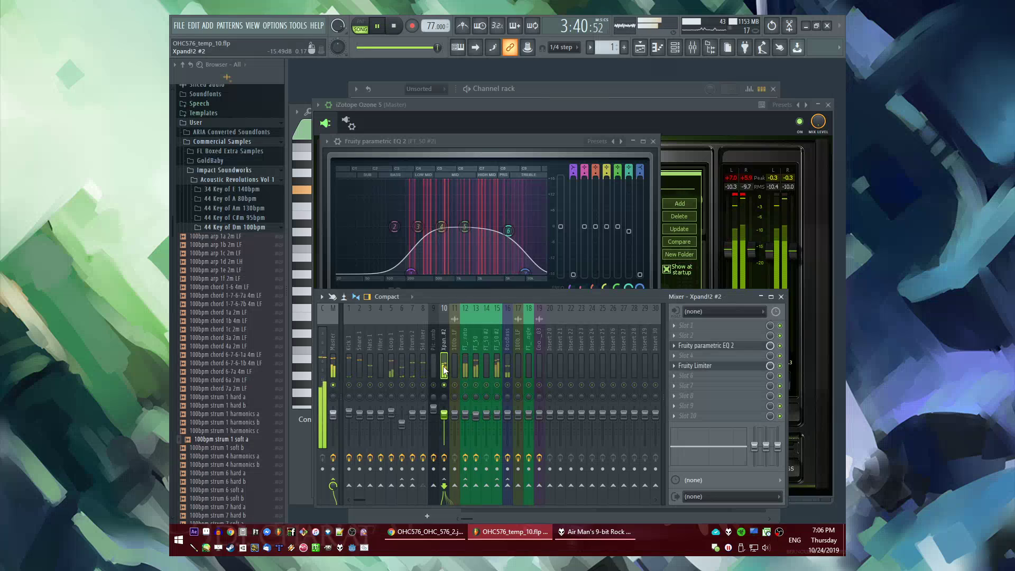
pyautogui.press('F5')
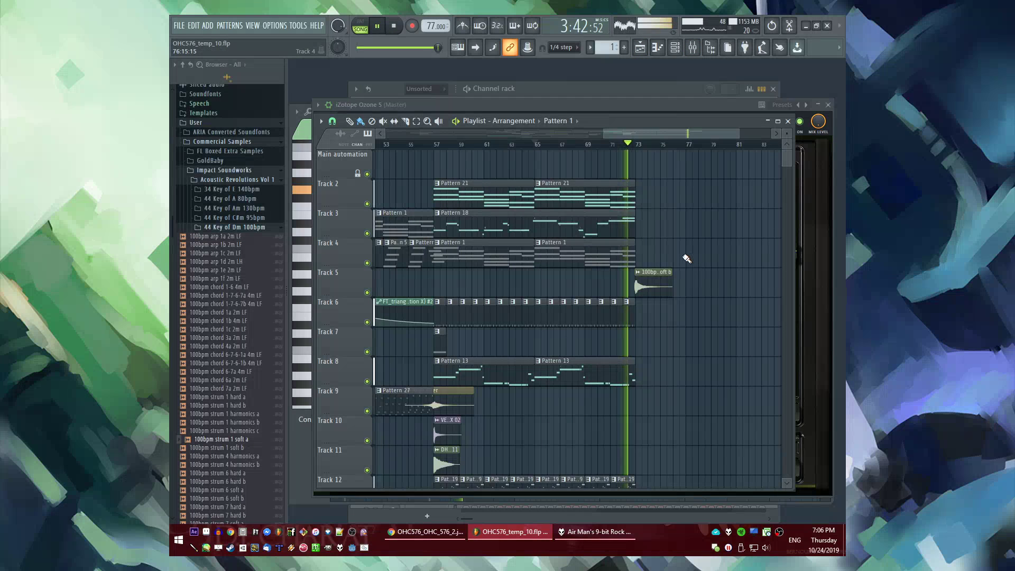
# Try a Pattern 13 clip on Track 8 at bar 73 and listen to it
pyautogui.scroll(-3, 687, 259)
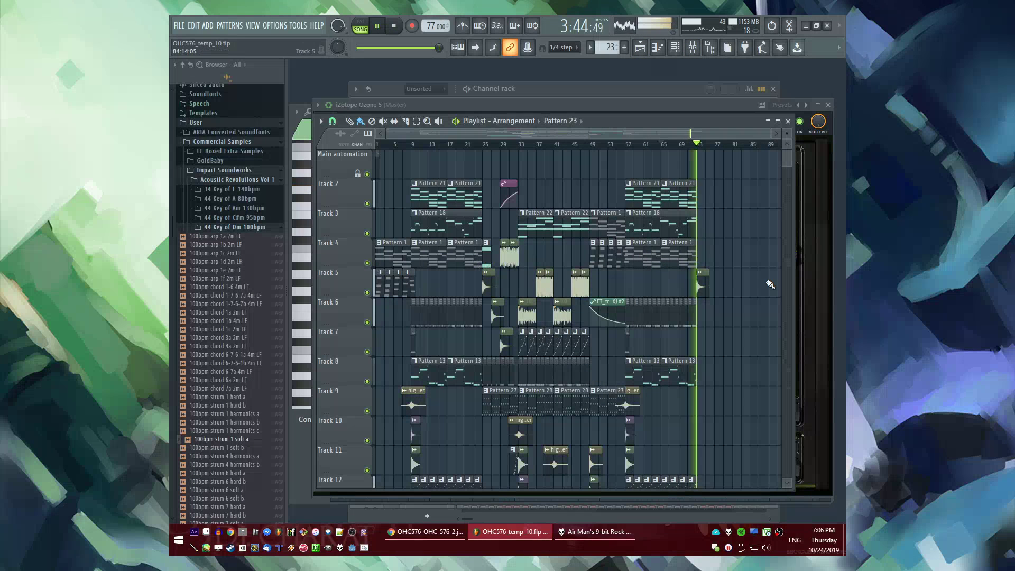
pyautogui.scroll(3, 658, 277)
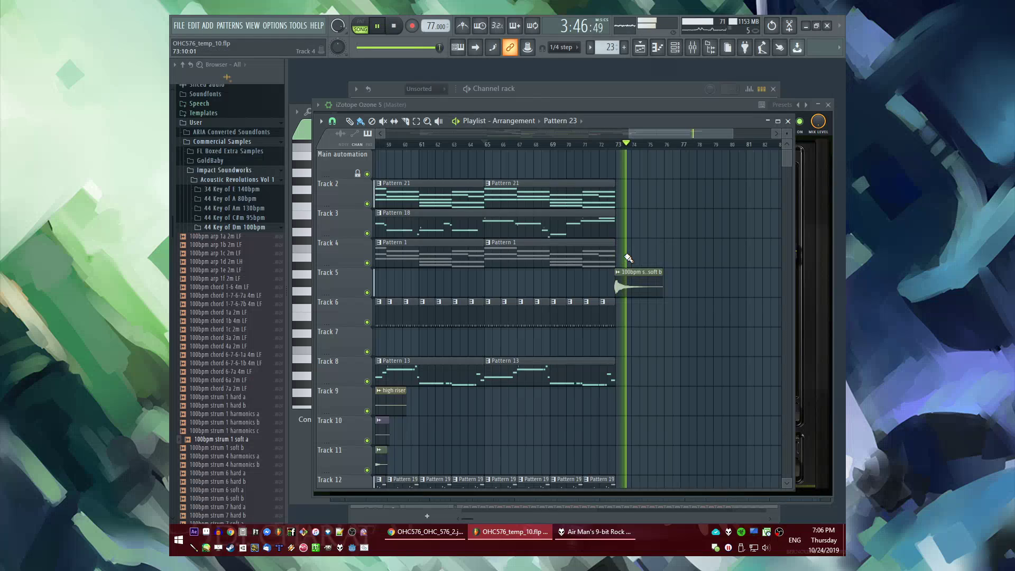
pyautogui.press('space')
pyautogui.click(624, 377)
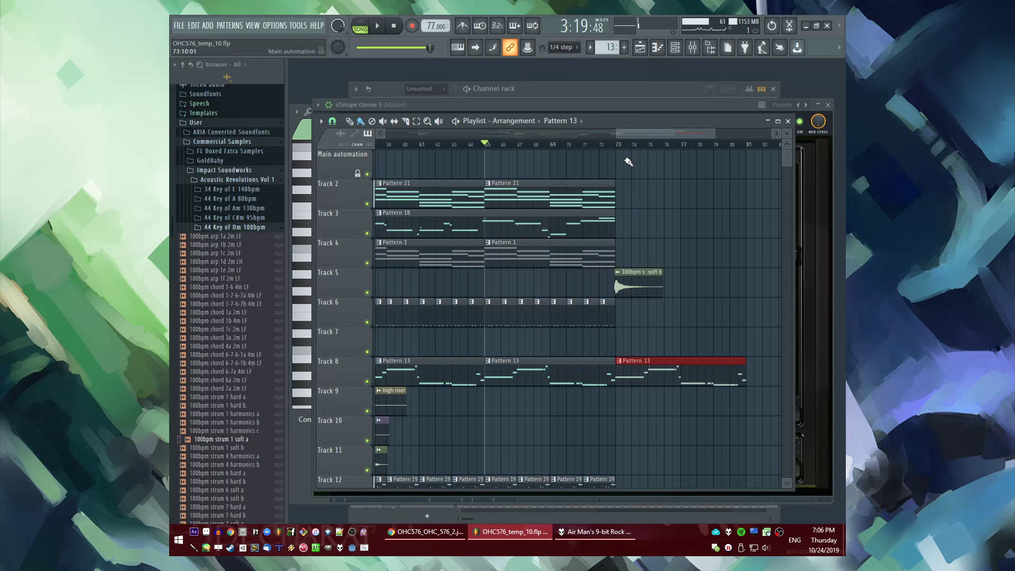
pyautogui.moveTo(623, 136); pyautogui.dragTo(642, 141)
pyautogui.scroll(-6, 652, 347)
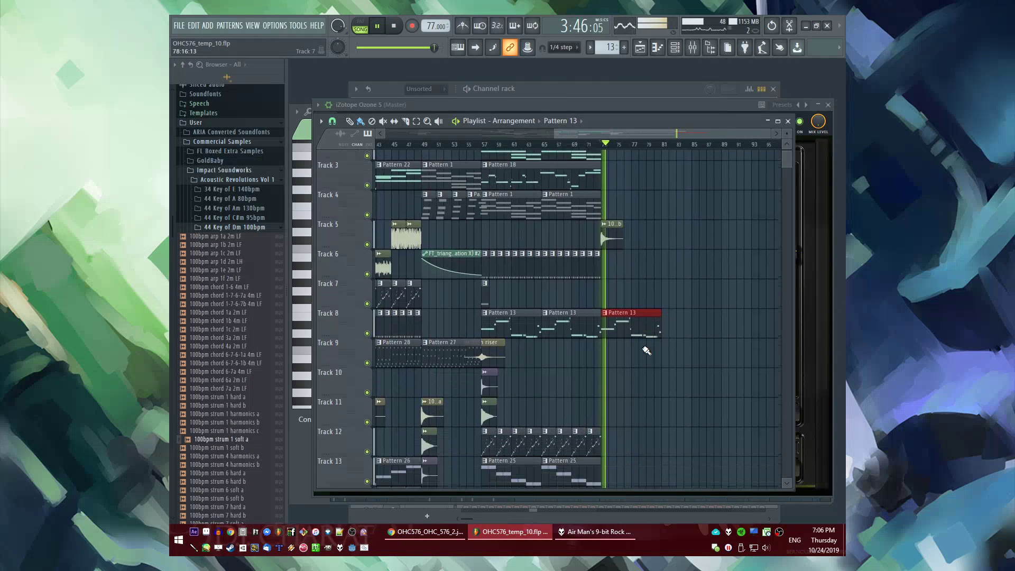
pyautogui.rightClick(635, 329)
pyautogui.press('space')
pyautogui.press('space')
# Place a Pattern 18 clip at bar 73 on Track 3 and play it from there
pyautogui.scroll(3, 631, 320)
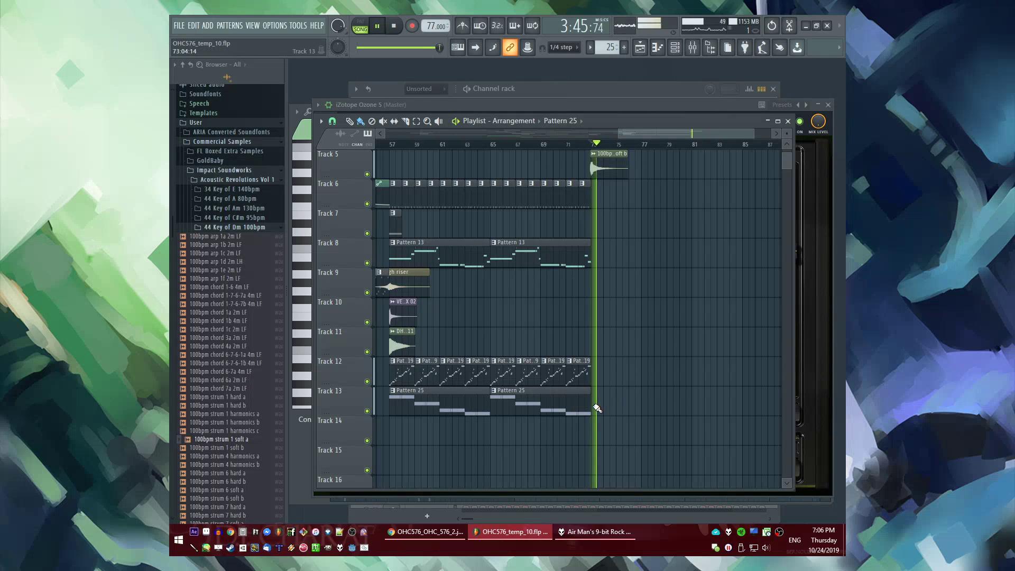
pyautogui.scroll(4, 564, 352)
pyautogui.click(500, 229)
pyautogui.click(605, 220)
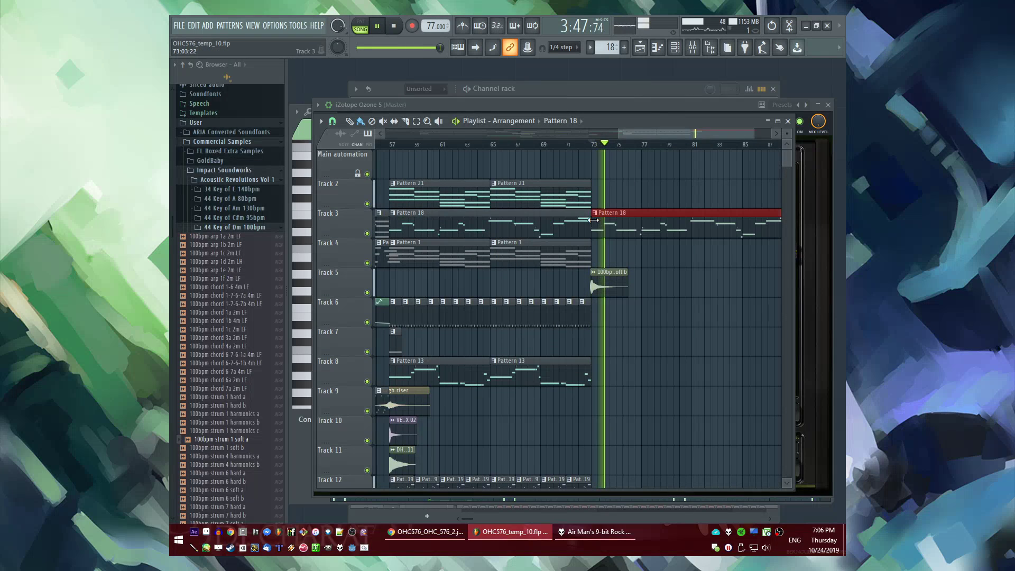
pyautogui.click(597, 145)
pyautogui.moveTo(608, 134); pyautogui.dragTo(620, 135)
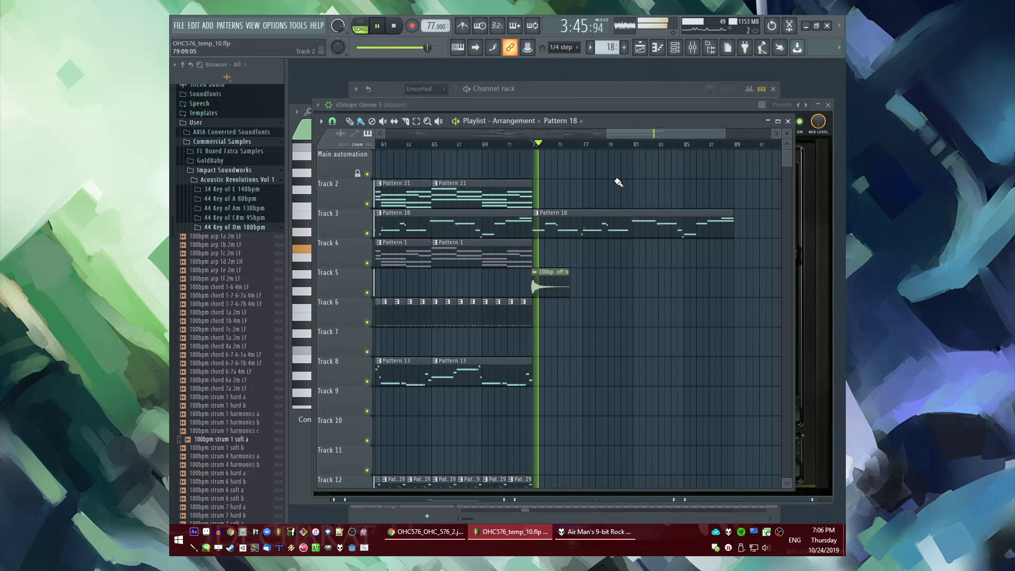
# Make the Pattern 18 clip at bar 73 unique and open its FT_50 notes in the piano roll
pyautogui.click(537, 213)
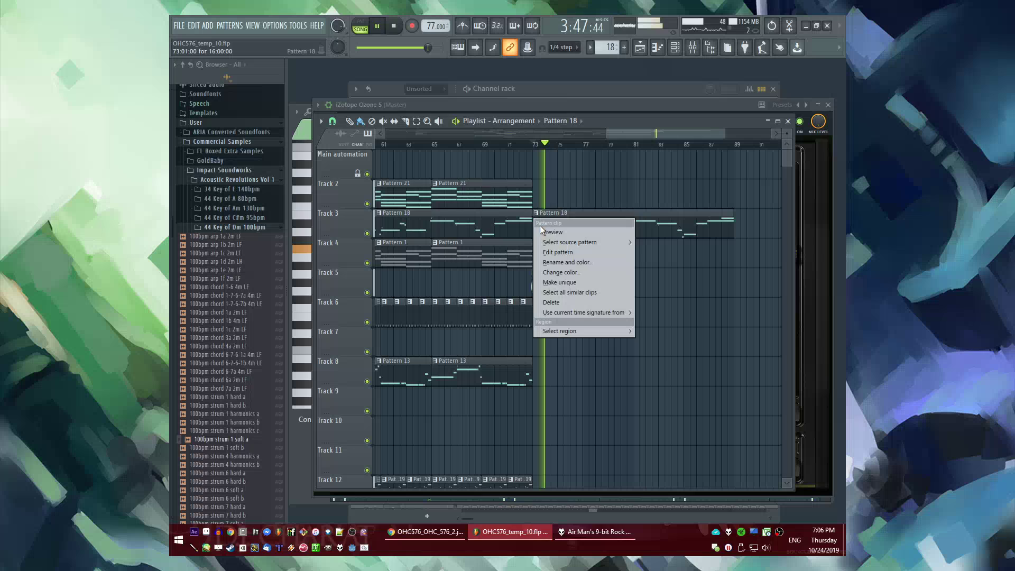
pyautogui.click(550, 278)
pyautogui.scroll(-1, 658, 224)
pyautogui.click(363, 137)
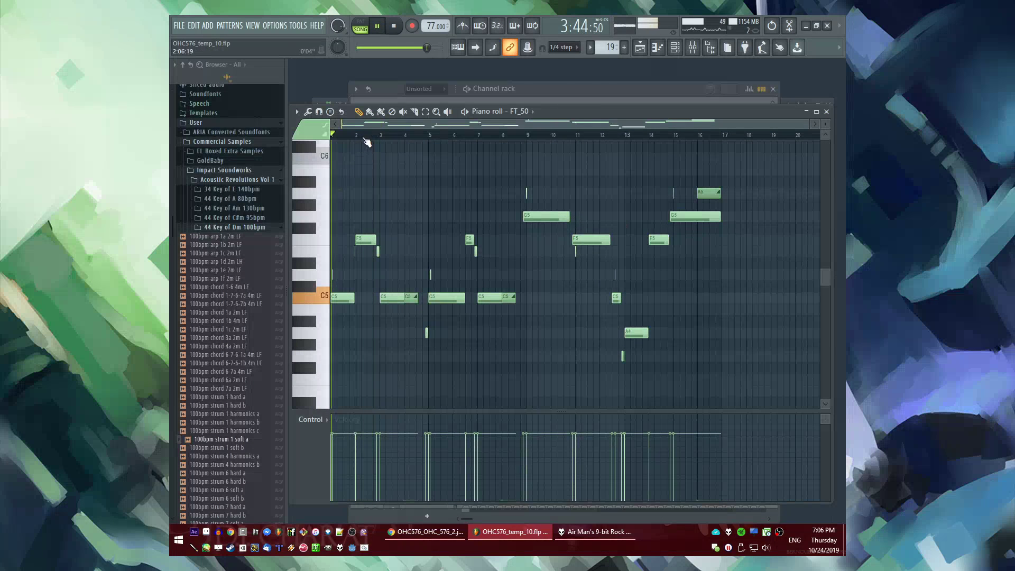
pyautogui.scroll(10, 284, 270)
pyautogui.scroll(4, 340, 362)
pyautogui.scroll(-3, 461, 379)
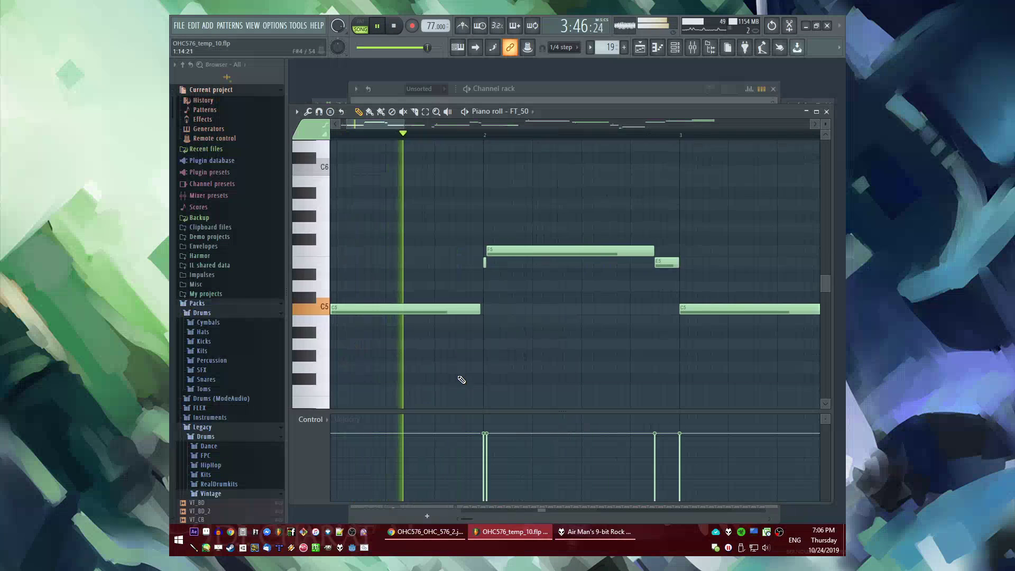
# Delete the melody notes in bar 2 and add a long G4 note starting just before bar 3
pyautogui.press('space')
pyautogui.moveTo(465, 155); pyautogui.dragTo(690, 186)
pyautogui.press('Delete')
pyautogui.press('space')
pyautogui.scroll(2, 519, 198)
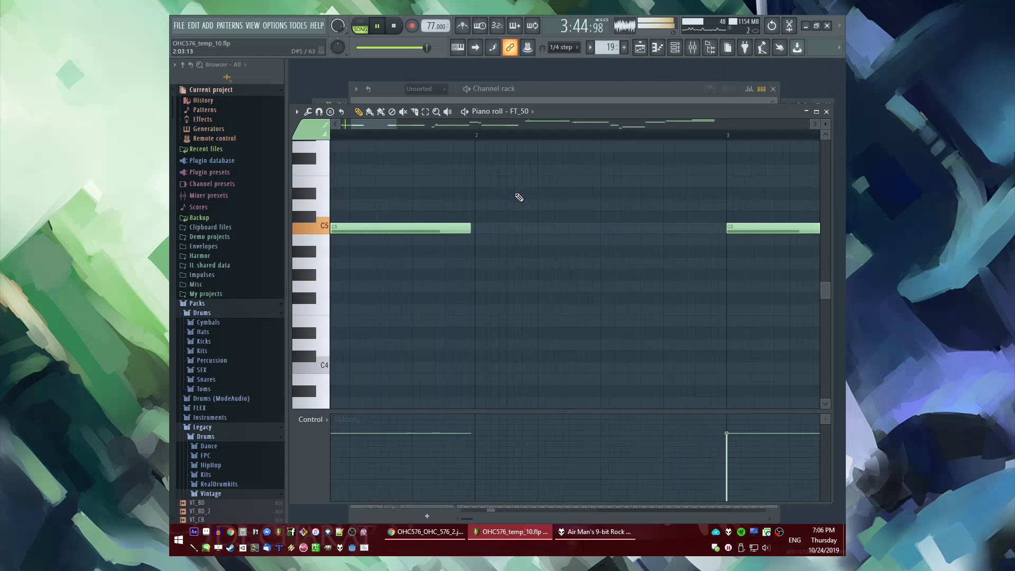
pyautogui.click(476, 286)
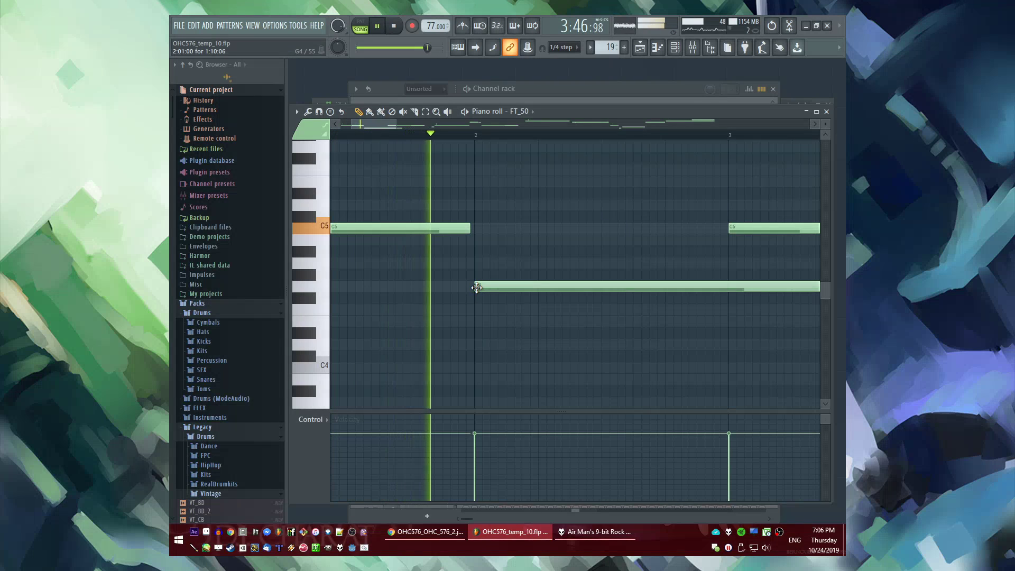
pyautogui.moveTo(482, 287); pyautogui.dragTo(700, 288)
pyautogui.scroll(-5, 656, 277)
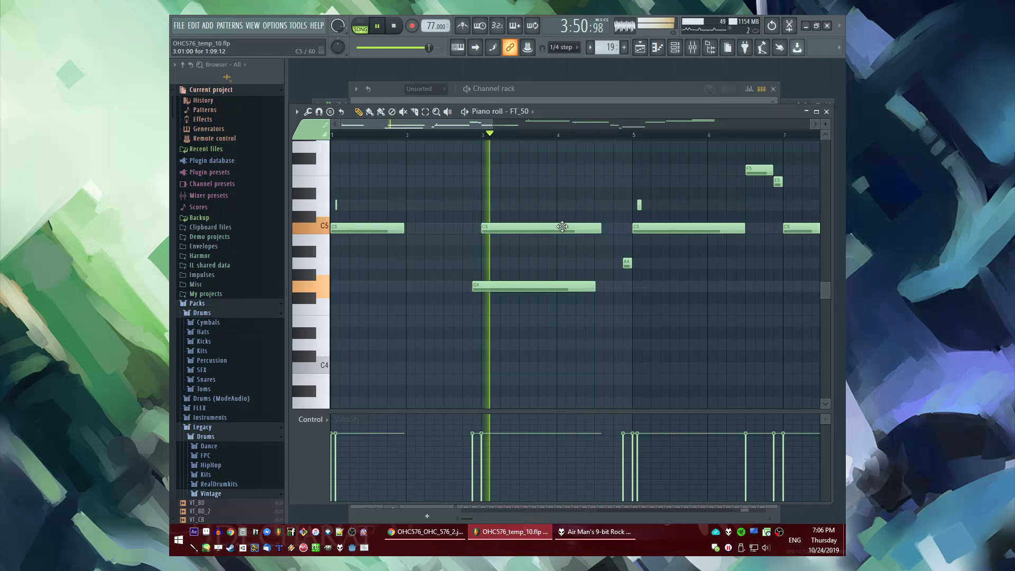
# Replace the C5 at bar 3 with a very short A4 slide note, and lengthen the opening C5 up to the G4
pyautogui.rightClick(562, 228)
pyautogui.scroll(2, 502, 274)
pyautogui.press('s')
pyautogui.click(464, 265)
pyautogui.press('space')
pyautogui.press('space')
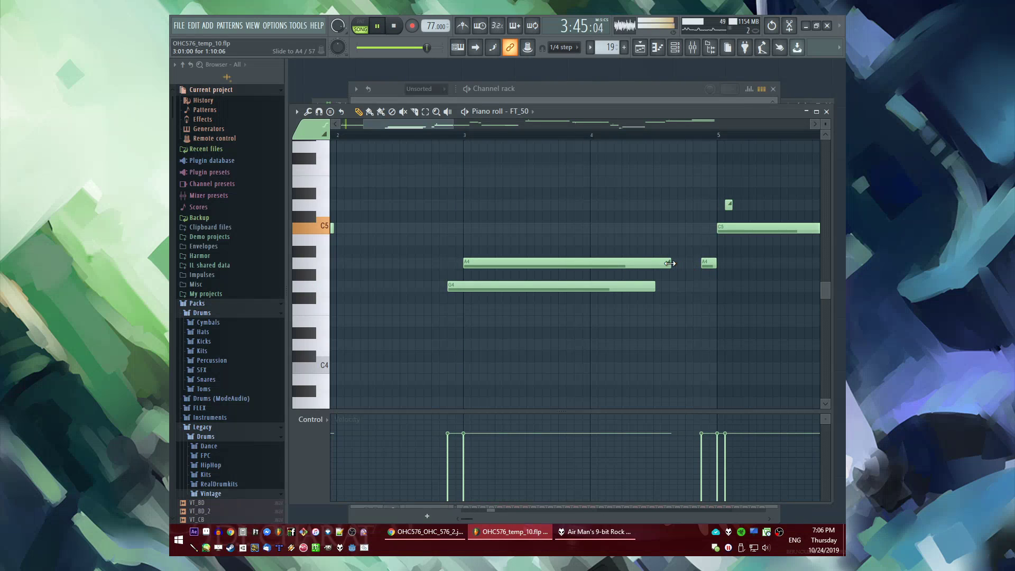
pyautogui.moveTo(670, 263); pyautogui.dragTo(467, 264)
pyautogui.scroll(3, 467, 268)
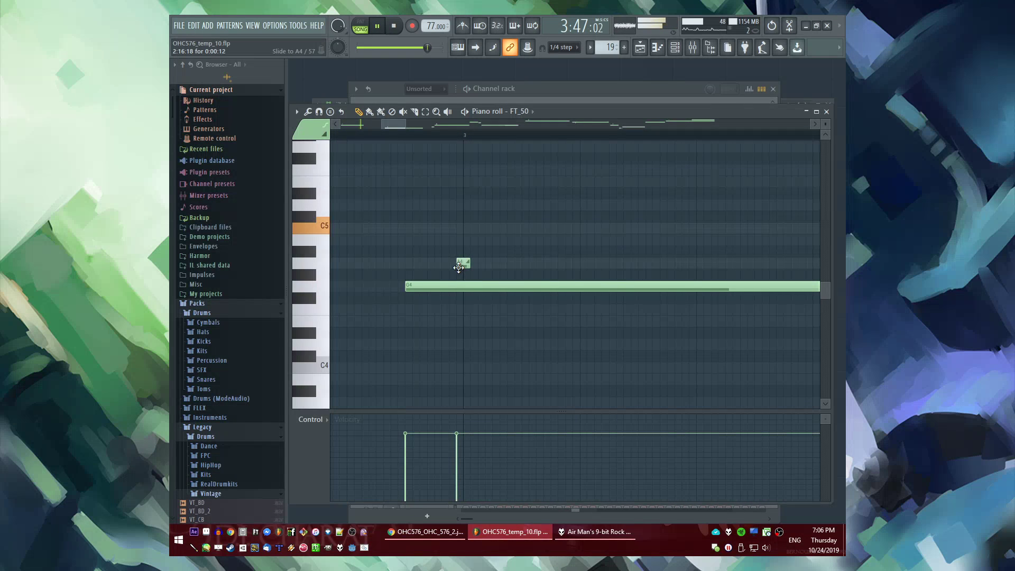
pyautogui.scroll(-4, 459, 268)
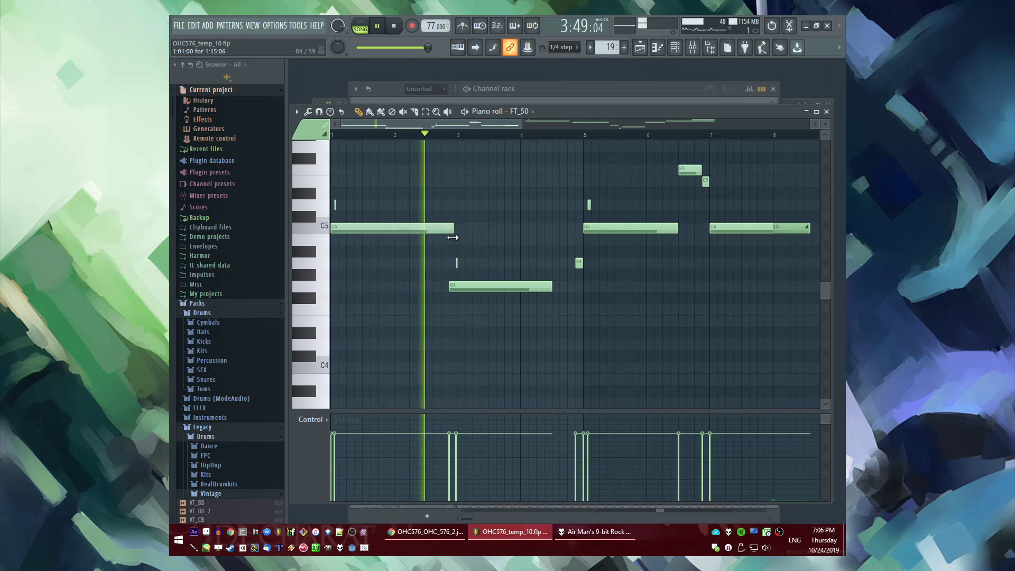
# Shorten the opening C5 slightly and add a D5 slide note from bar 2 that ends together with it
pyautogui.moveTo(452, 237); pyautogui.dragTo(446, 238)
pyautogui.scroll(2, 424, 225)
pyautogui.click(394, 207)
pyautogui.rightClick(394, 207)
pyautogui.click(377, 206)
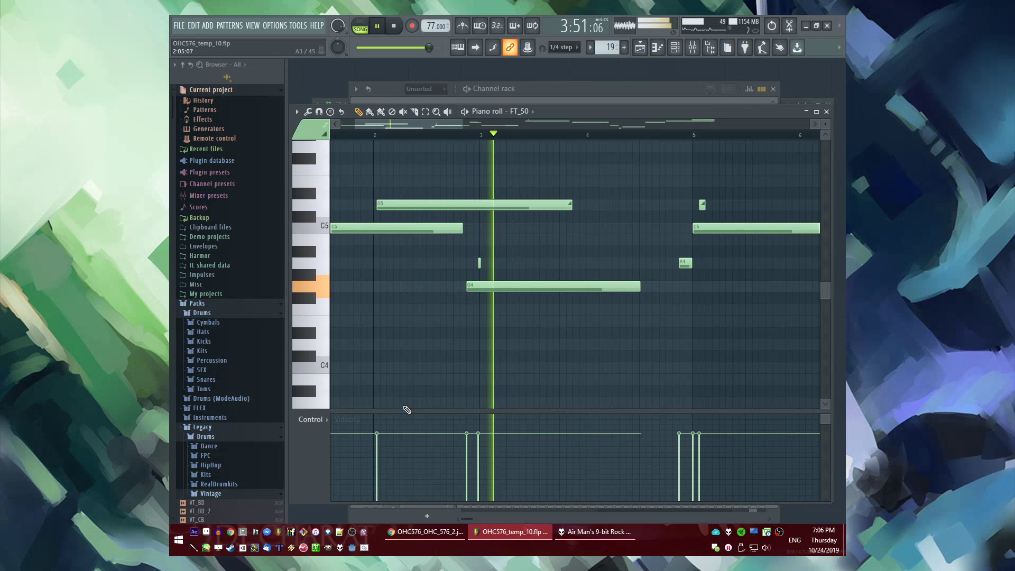
pyautogui.moveTo(571, 204); pyautogui.dragTo(447, 207)
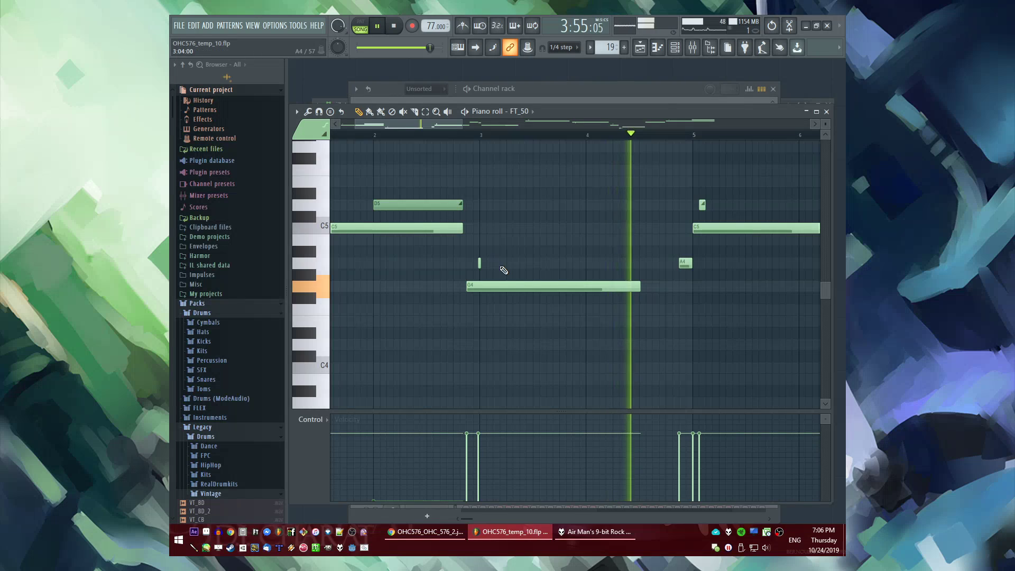
# Add an A4 slide note above the later part of the long G4, ending together with it
pyautogui.moveTo(536, 264); pyautogui.dragTo(553, 263)
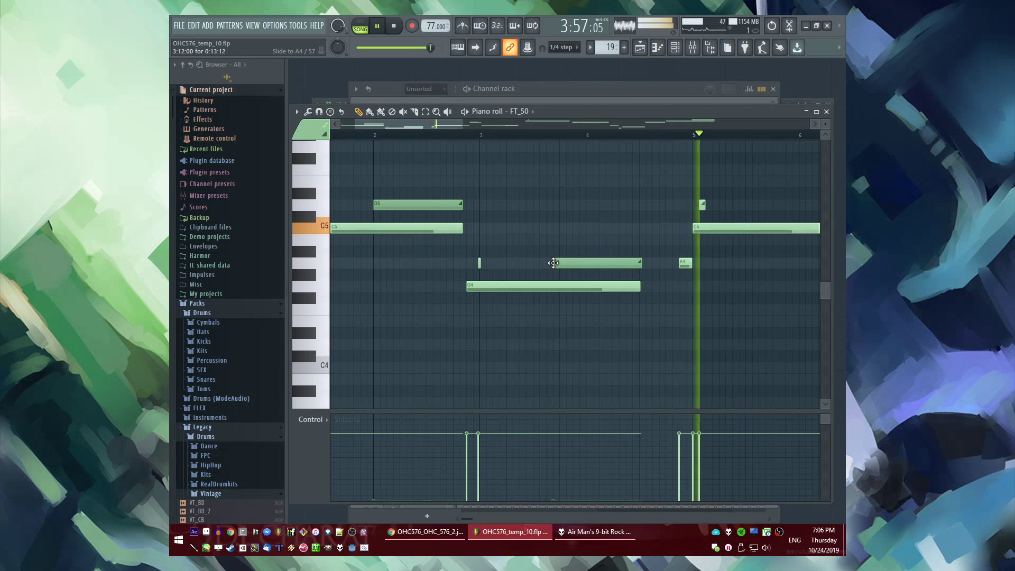
pyautogui.scroll(-3, 553, 263)
pyautogui.scroll(4, 582, 286)
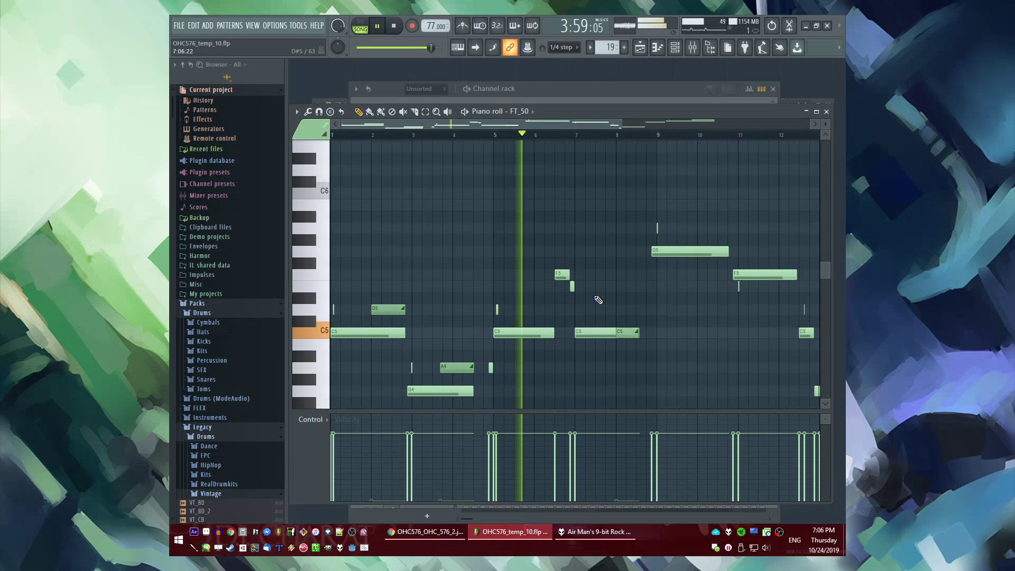
# Delete all FT_50 notes from bar 5 onward, duplicate the four-bar phrase to bar 5, and play it back
pyautogui.press('space')
pyautogui.scroll(-2, 481, 177)
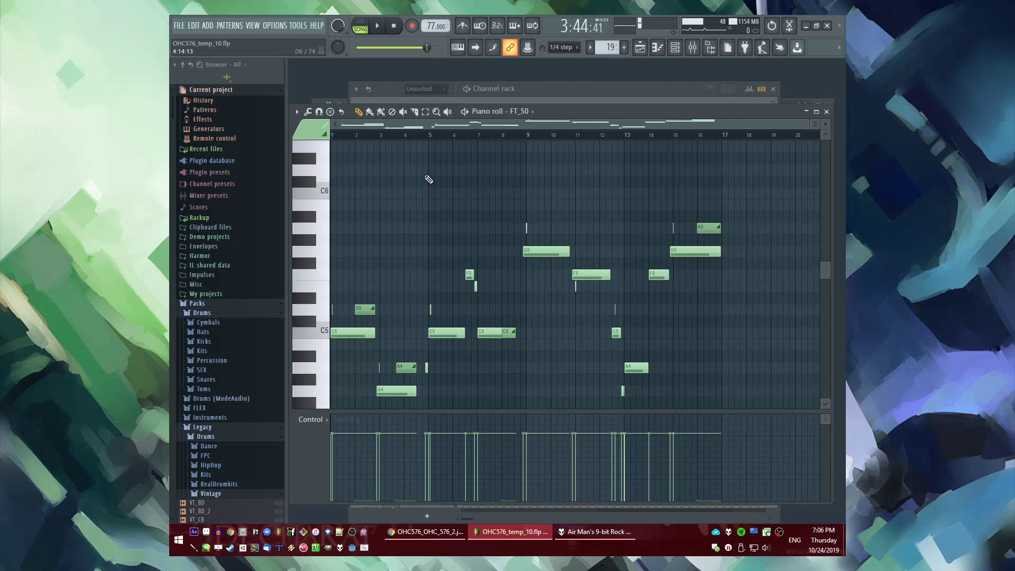
pyautogui.moveTo(421, 166); pyautogui.dragTo(847, 445)
pyautogui.press('Delete')
pyautogui.moveTo(408, 238); pyautogui.dragTo(327, 406)
pyautogui.scroll(4, 395, 351)
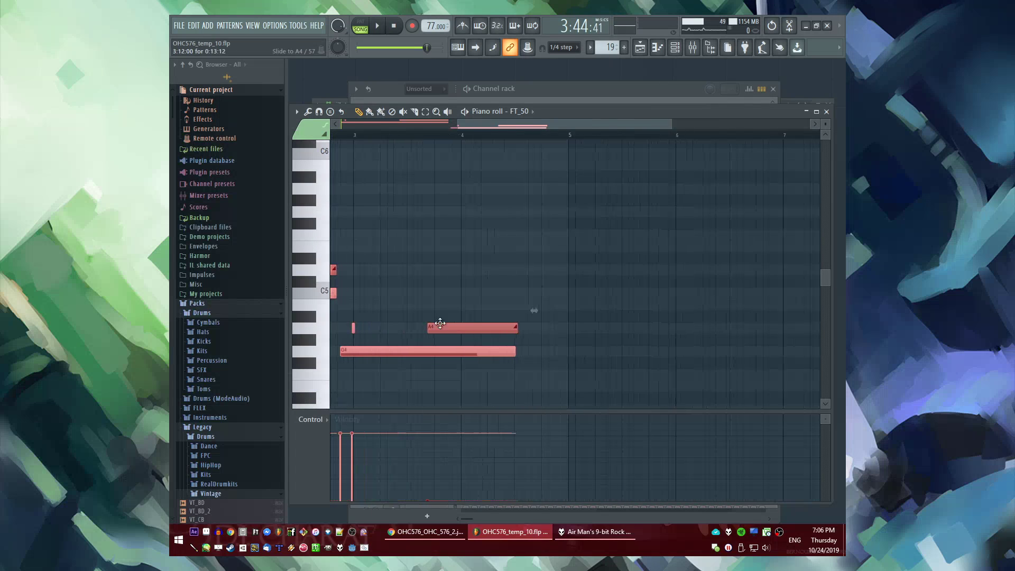
pyautogui.scroll(4, 662, 326)
pyautogui.press('space')
pyautogui.scroll(-3, 521, 212)
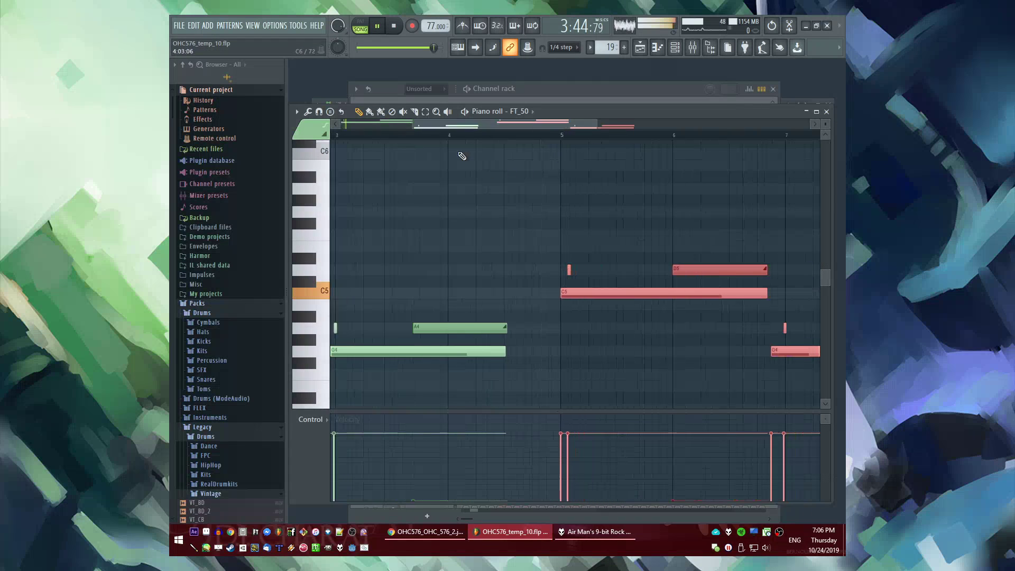
pyautogui.click(406, 135)
pyautogui.click(338, 136)
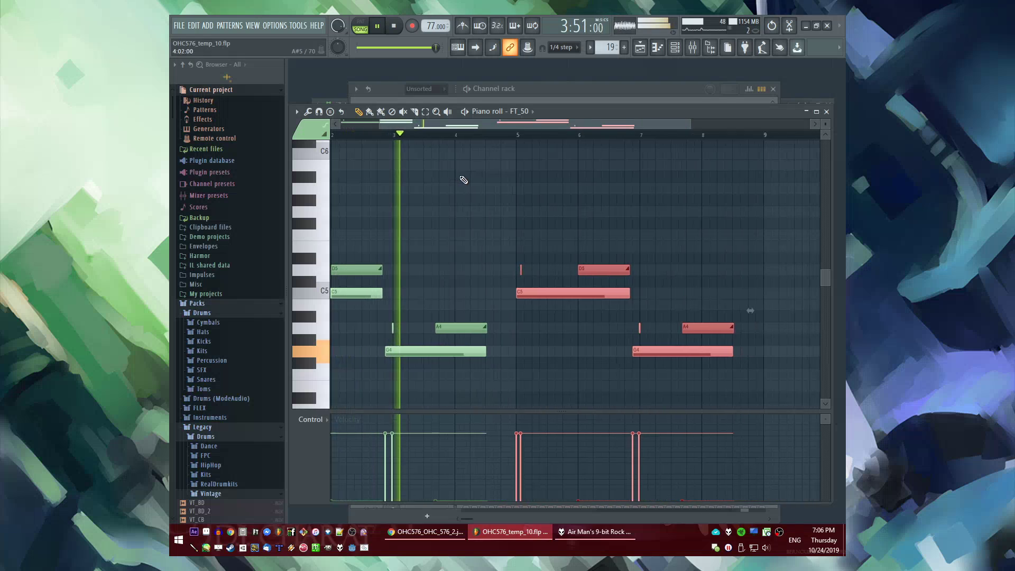
# Return to the playlist and paste copies of the 100bpm strum 7 soft b and strum 6 soft b clips onto Tracks 6 and 7
pyautogui.scroll(-1, 507, 299)
pyautogui.press('F5')
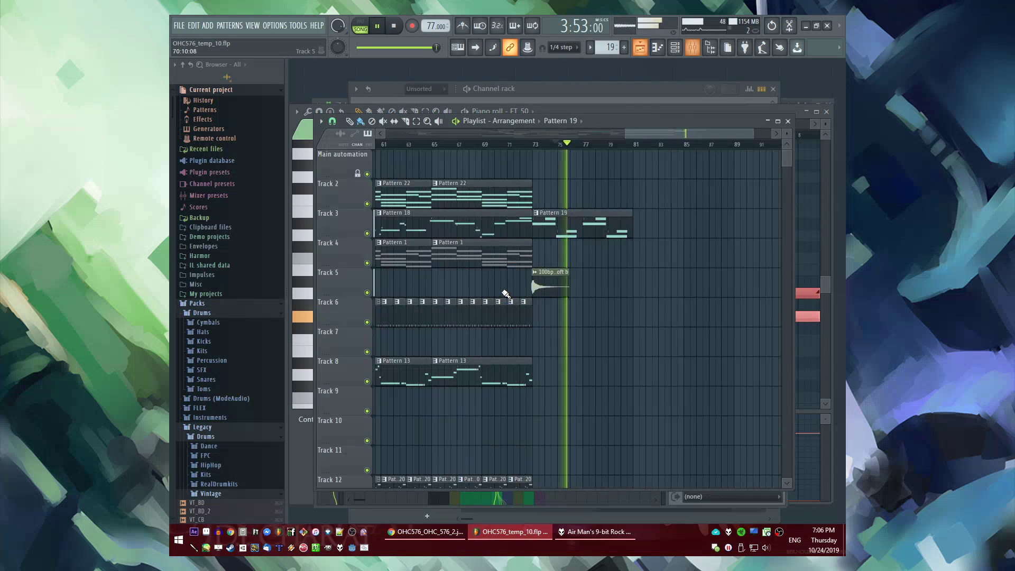
pyautogui.scroll(-3, 668, 291)
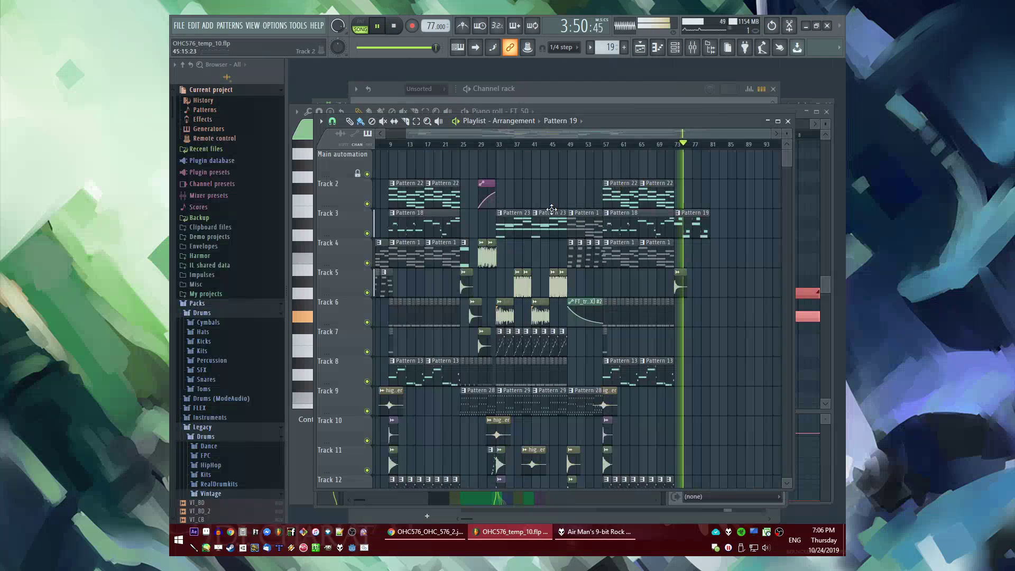
pyautogui.scroll(4, 718, 288)
pyautogui.hotkey('ctrl', 'v')
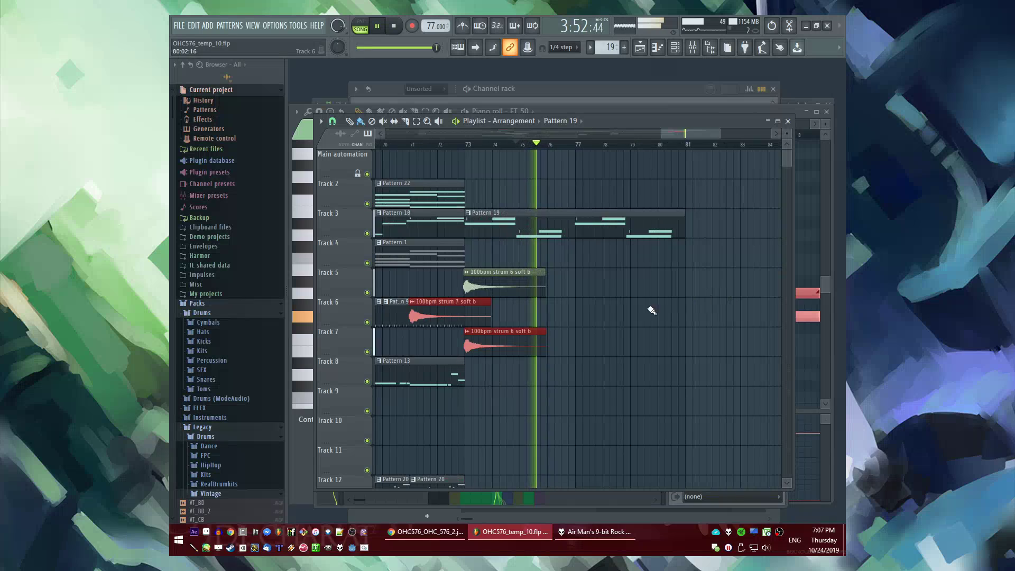
# Move the two pasted strum clips together so they begin just before bars 75 and 77
pyautogui.moveTo(473, 317); pyautogui.dragTo(535, 316)
pyautogui.scroll(3, 533, 313)
pyautogui.click(486, 145)
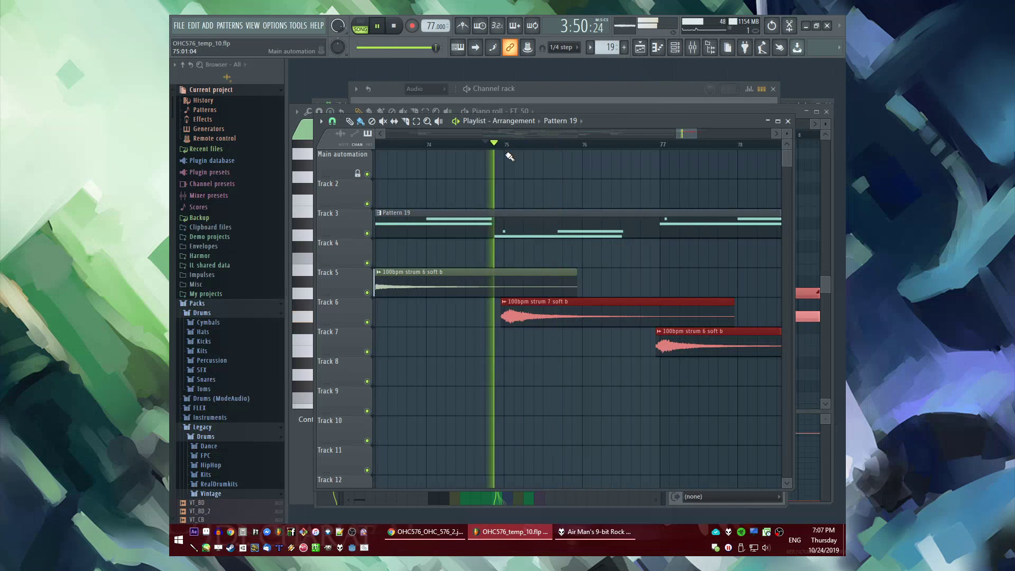
pyautogui.scroll(3, 534, 314)
pyautogui.moveTo(646, 320); pyautogui.dragTo(629, 317)
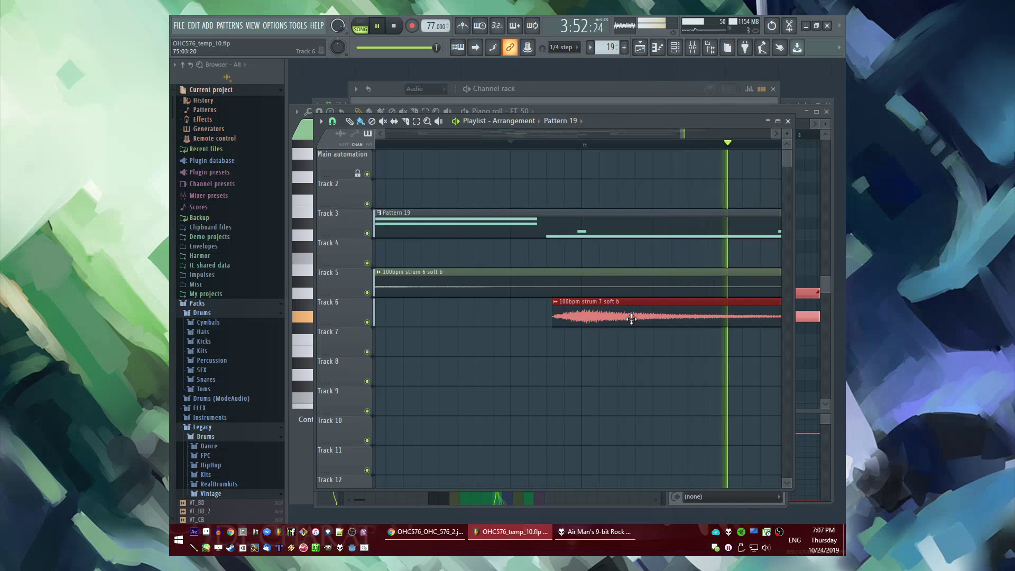
pyautogui.scroll(-3, 558, 307)
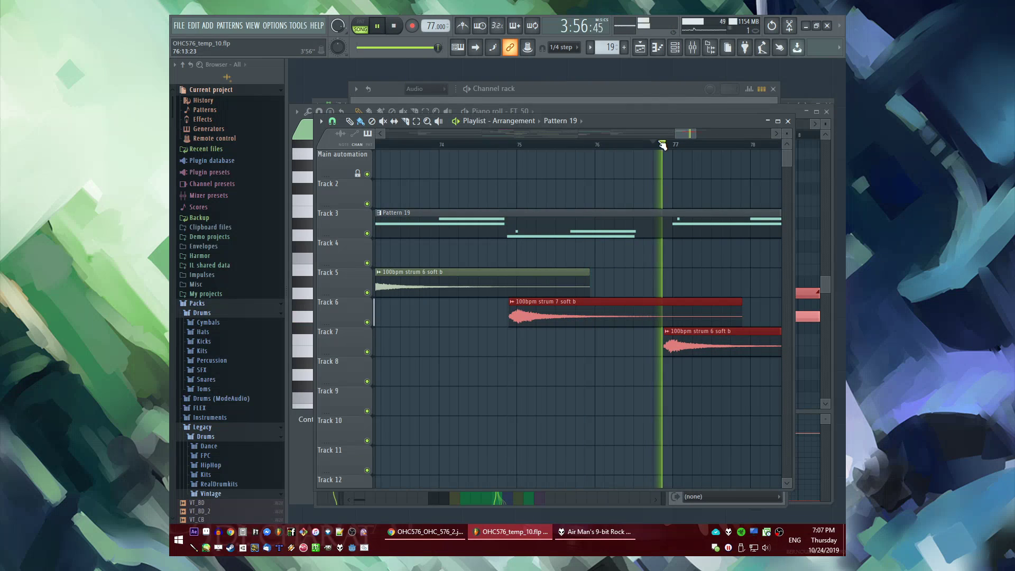
# Nudge the strum clips on Tracks 6 and 7 slightly later to fit the melody's timing
pyautogui.click(637, 286)
pyautogui.moveTo(637, 286); pyautogui.dragTo(682, 344)
pyautogui.scroll(-2, 608, 338)
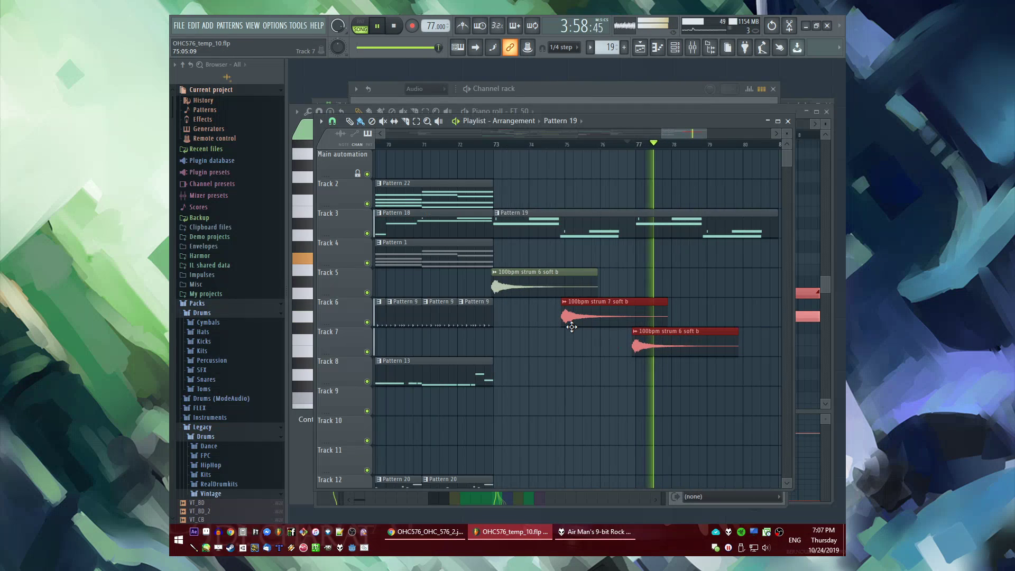
pyautogui.scroll(6, 572, 326)
pyautogui.moveTo(574, 323); pyautogui.dragTo(580, 323)
pyautogui.scroll(-5, 583, 322)
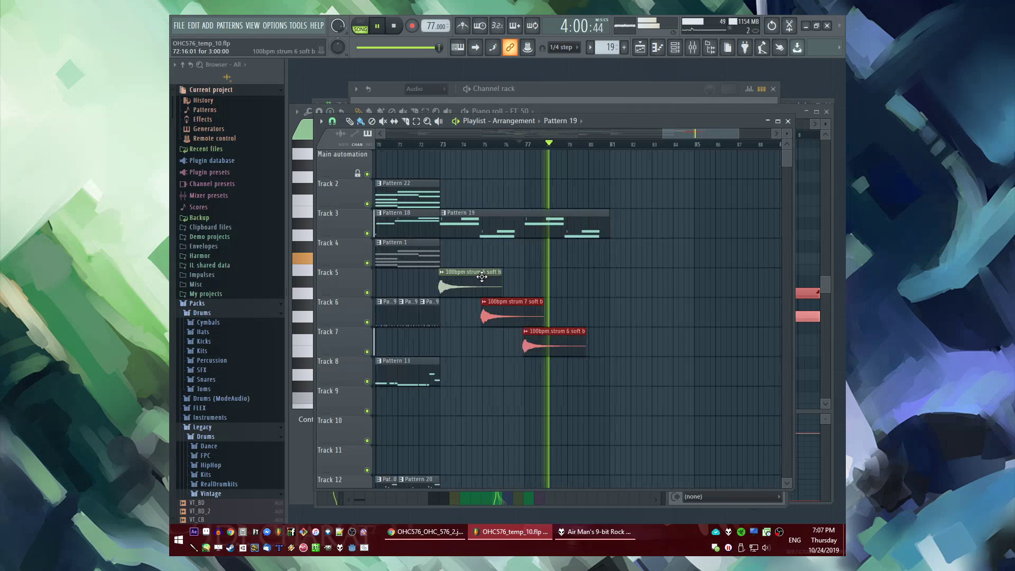
# Try a 100bpm strum 6 soft b clip on Track 5 just before bar 79
pyautogui.click(631, 275)
pyautogui.click(493, 286)
pyautogui.scroll(3, 574, 290)
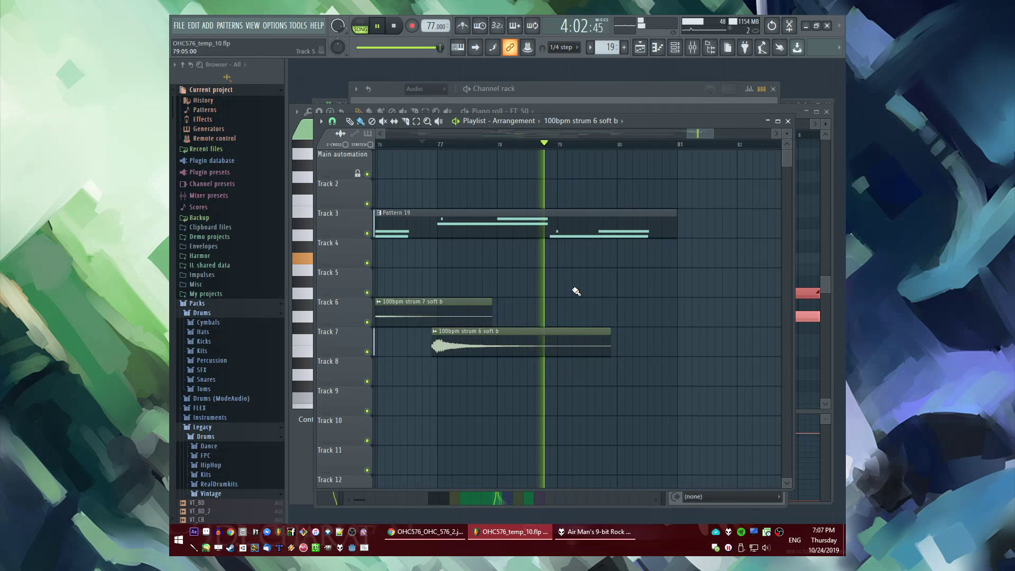
pyautogui.click(554, 288)
pyautogui.scroll(4, 562, 287)
pyautogui.moveTo(563, 288); pyautogui.dragTo(598, 287)
pyautogui.press('space')
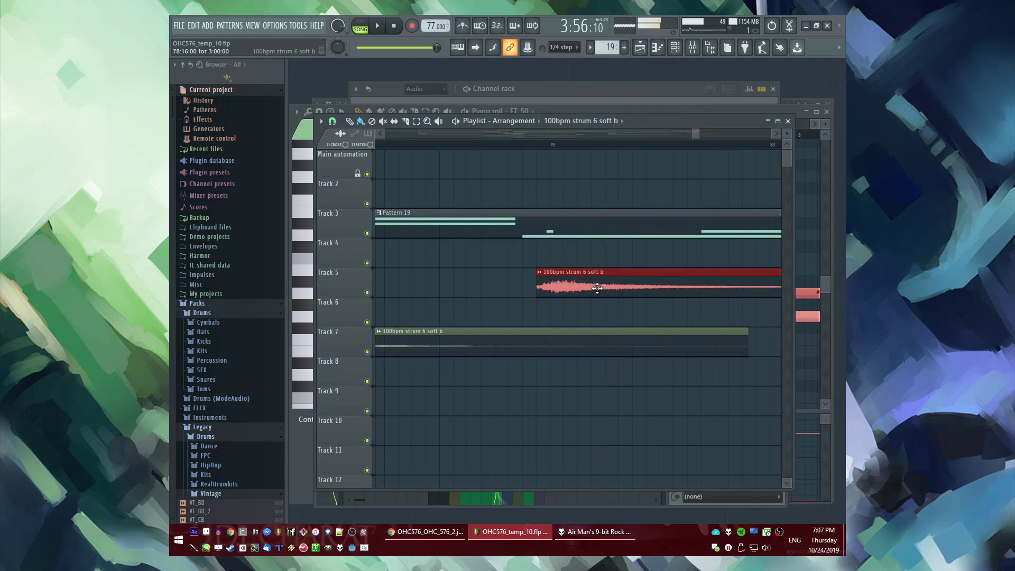
pyautogui.rightClick(598, 287)
# Add the 100bpm strum 7 soft a sample from the 44 Key of Dm 100bpm folder to Track 5 near bar 79
pyautogui.scroll(-3, 551, 351)
pyautogui.scroll(-15, 243, 357)
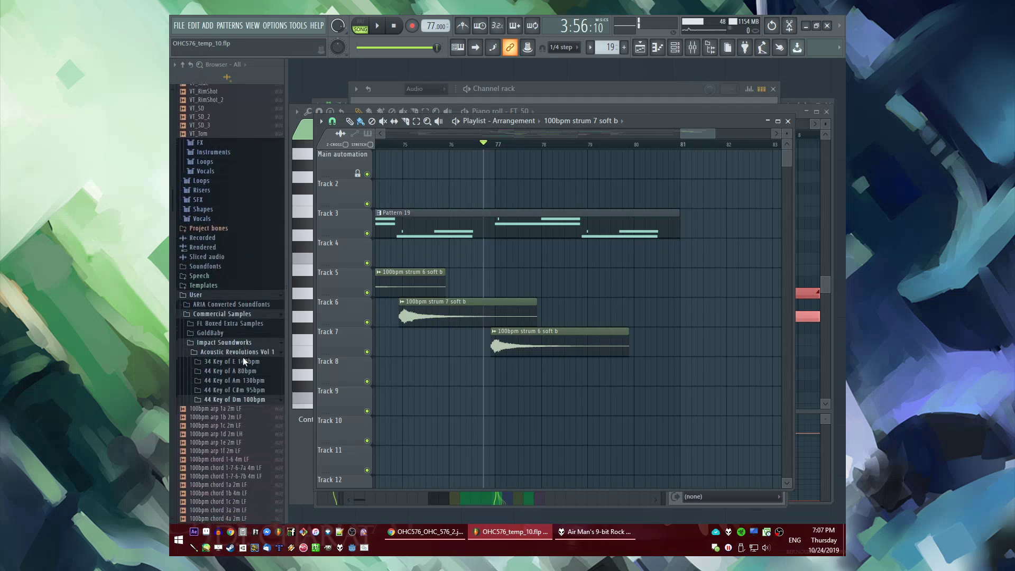
pyautogui.scroll(3, 238, 352)
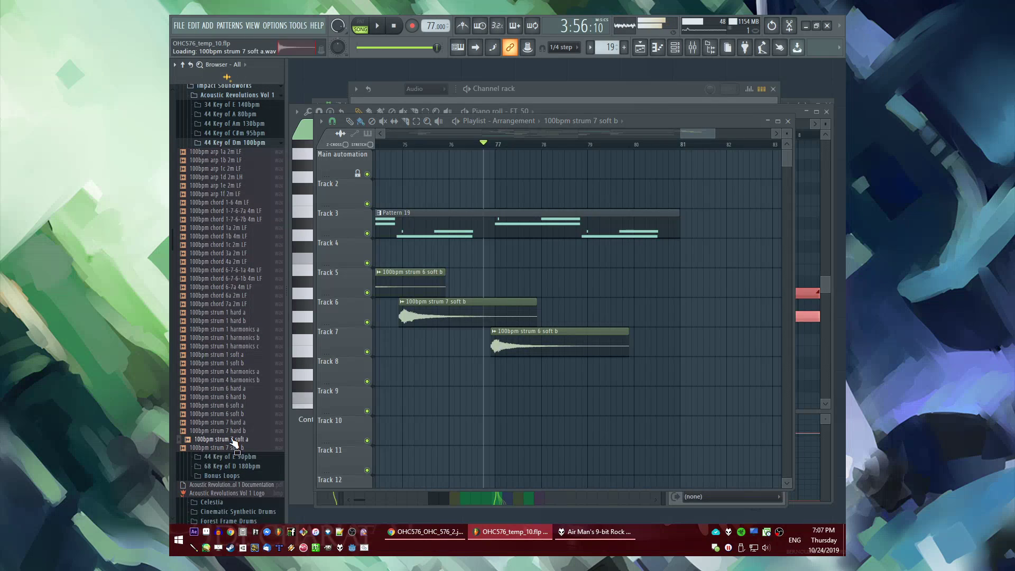
pyautogui.moveTo(236, 435); pyautogui.dragTo(628, 288)
pyautogui.press('space')
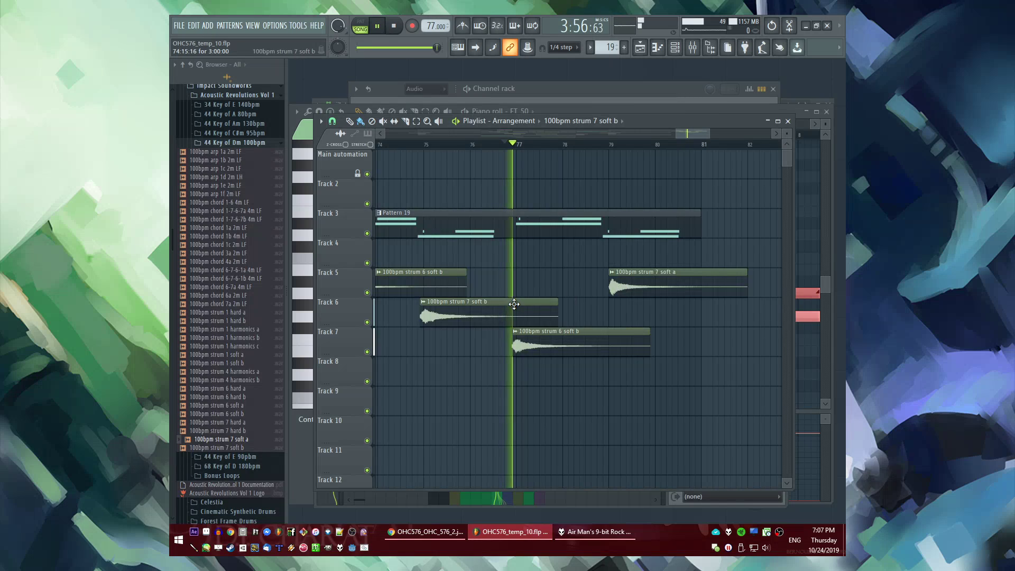
# Nudge the 100bpm strum 7 soft a clip on Track 5 so it starts just before bar 79
pyautogui.doubleClick(629, 285)
pyautogui.doubleClick(697, 280)
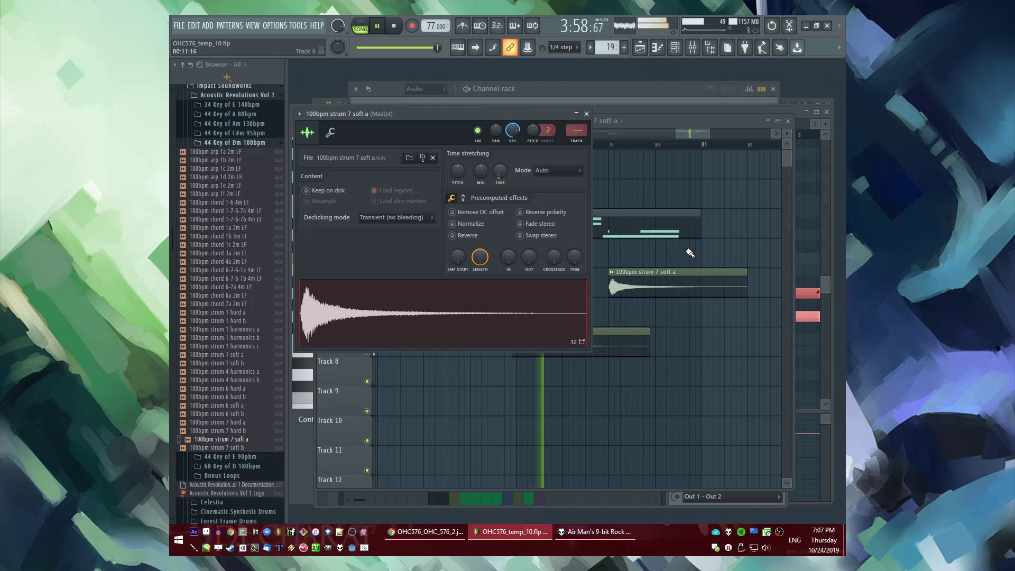
pyautogui.click(682, 281)
pyautogui.scroll(6, 666, 295)
pyautogui.moveTo(657, 289); pyautogui.dragTo(639, 289)
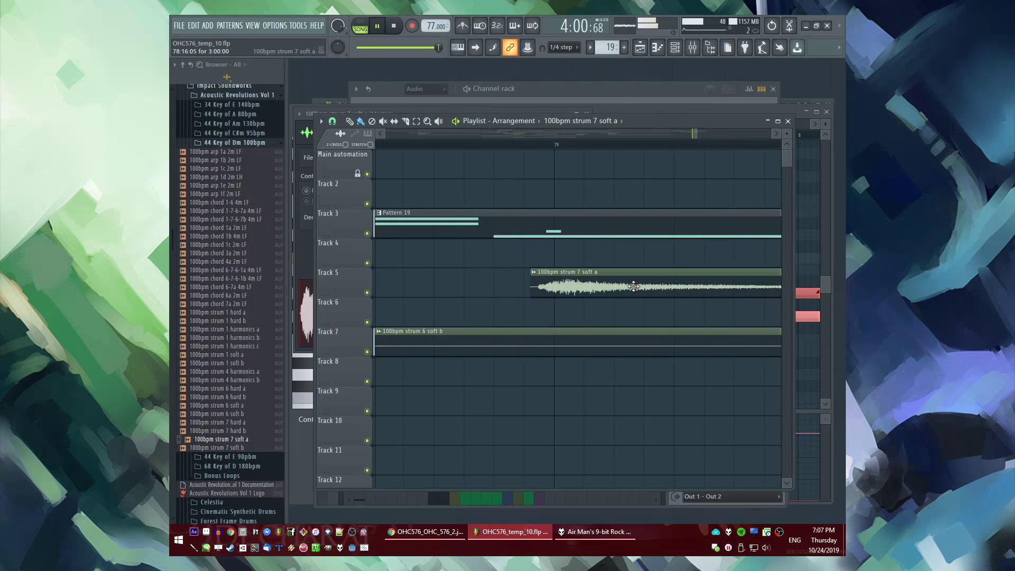
pyautogui.scroll(-6, 634, 286)
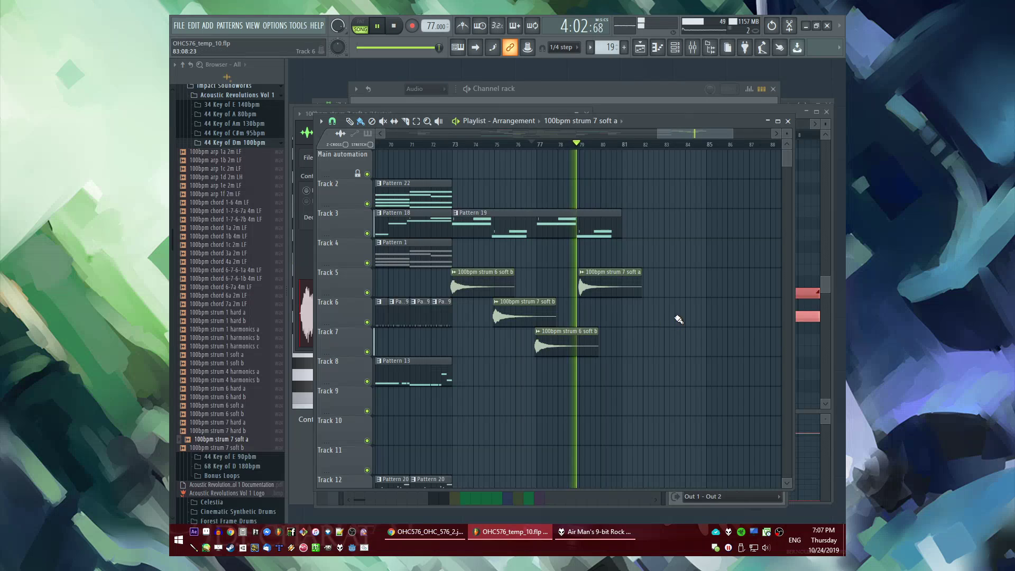
pyautogui.scroll(5, 613, 280)
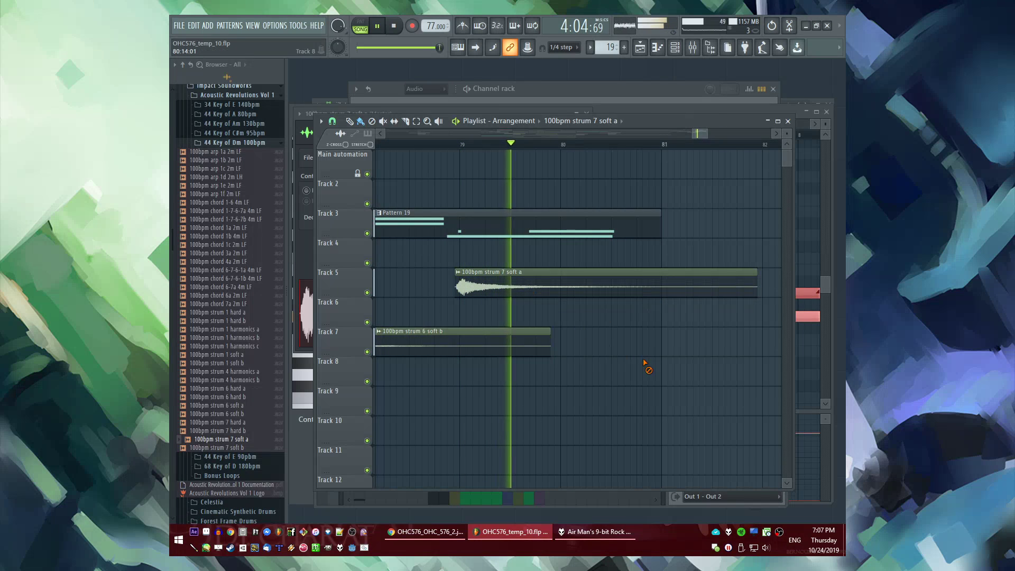
pyautogui.scroll(-5, 641, 356)
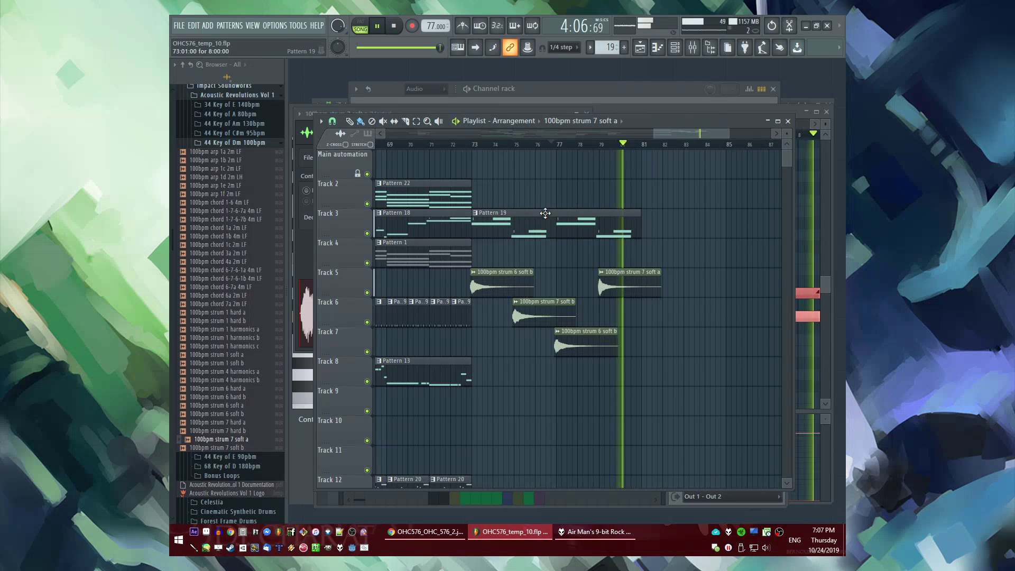
# Select the time range from bar 73 to bar 81 and set the FT_50 channel's filter type to LP
pyautogui.moveTo(477, 150); pyautogui.dragTo(641, 148)
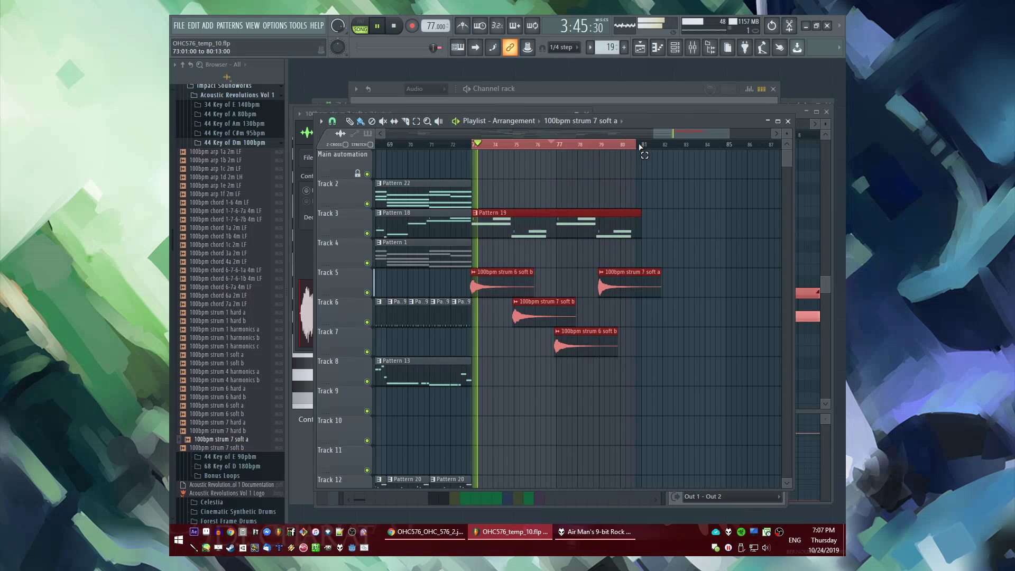
pyautogui.scroll(2, 641, 148)
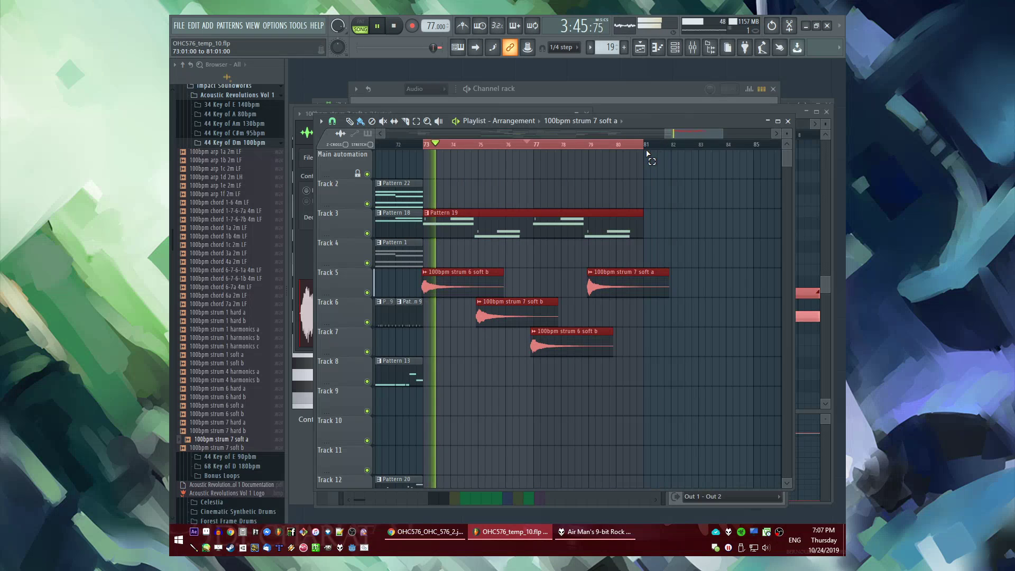
pyautogui.press('F9')
pyautogui.press('F6')
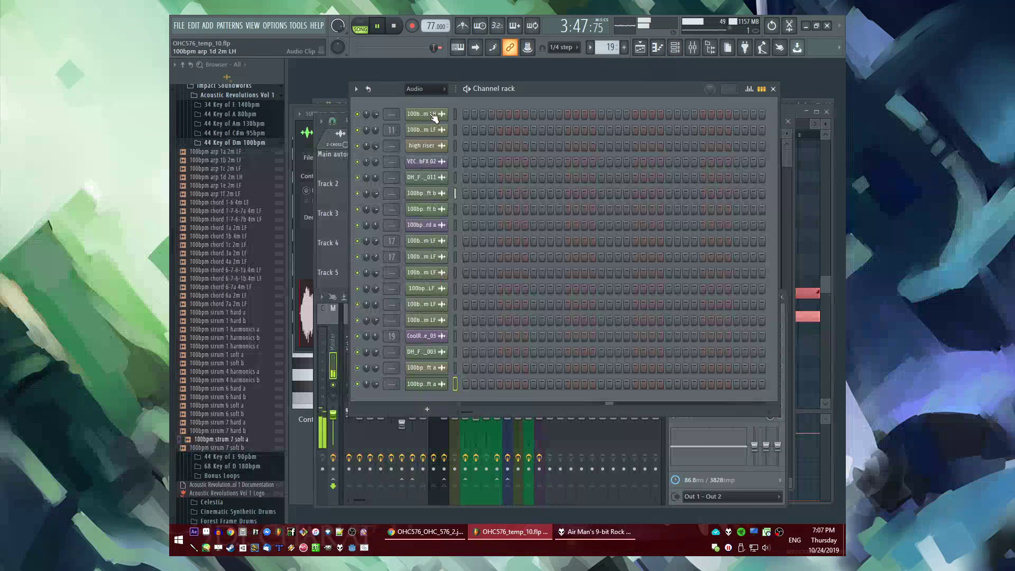
pyautogui.click(421, 100)
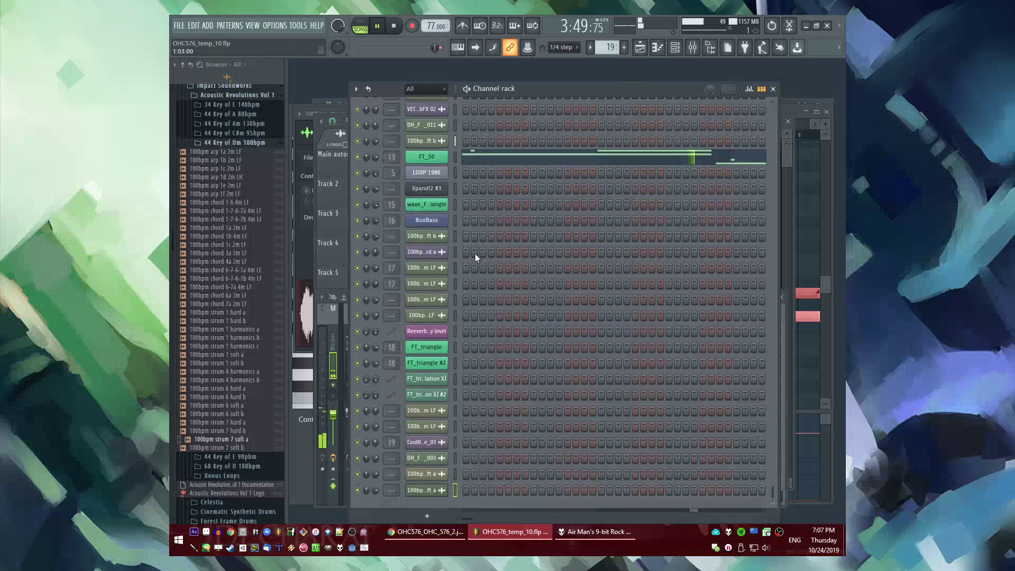
pyautogui.click(415, 234)
pyautogui.click(584, 297)
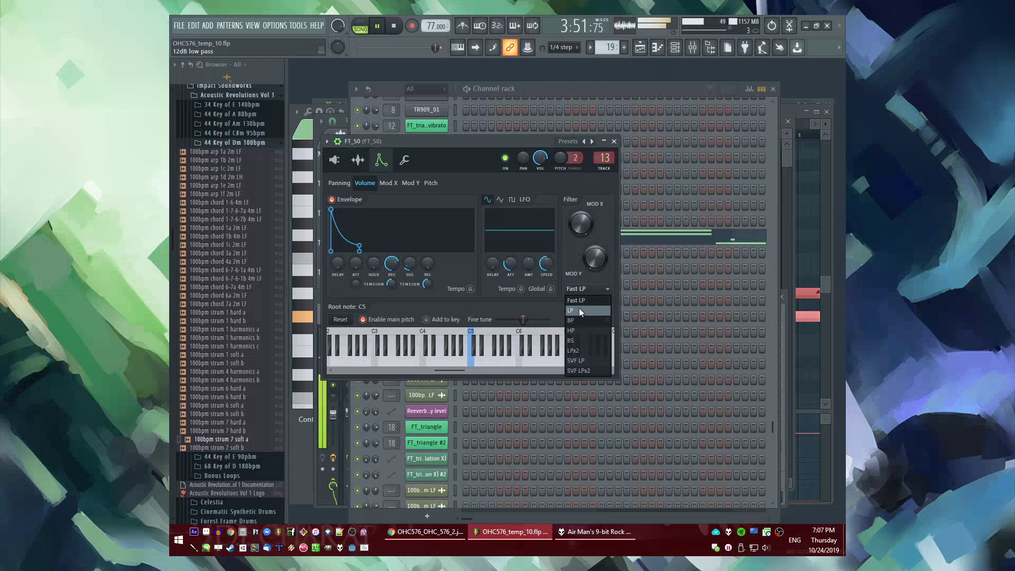
pyautogui.click(579, 308)
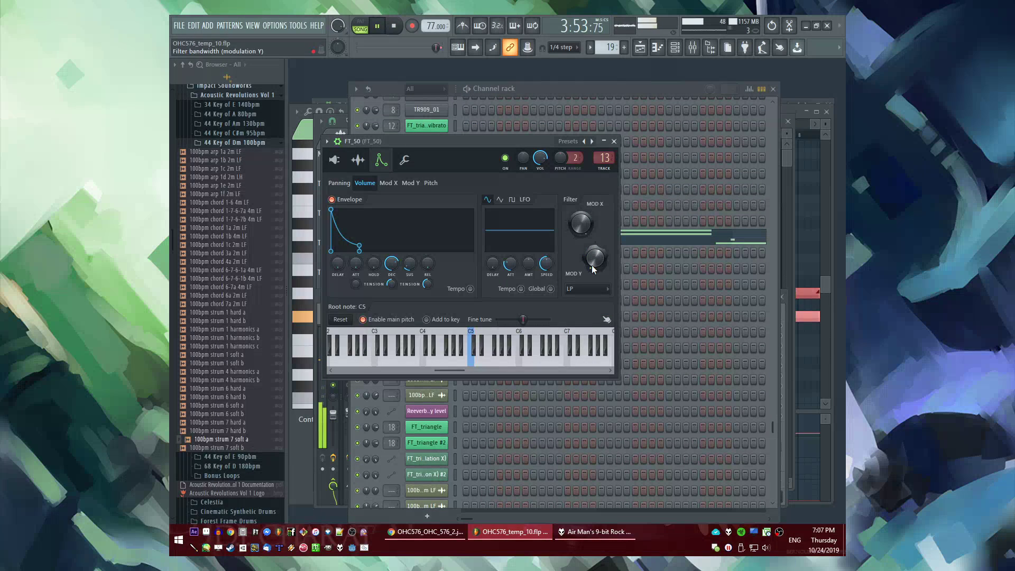
# Create an automation clip for FT_50's filter frequency over bars 73 to 81 and lower its end point for a falling slope
pyautogui.rightClick(575, 225)
pyautogui.click(590, 292)
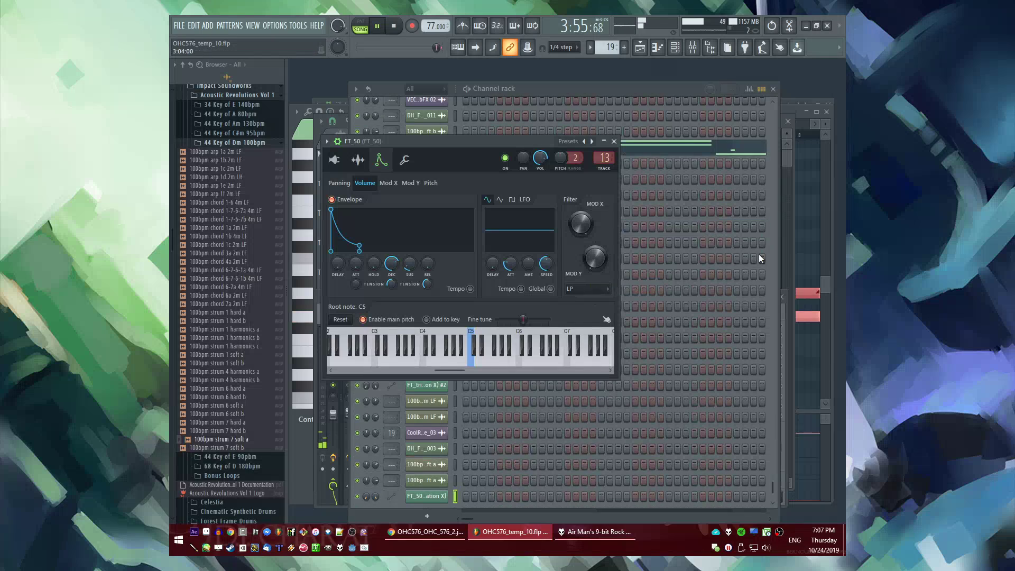
pyautogui.click(804, 228)
pyautogui.press('F5')
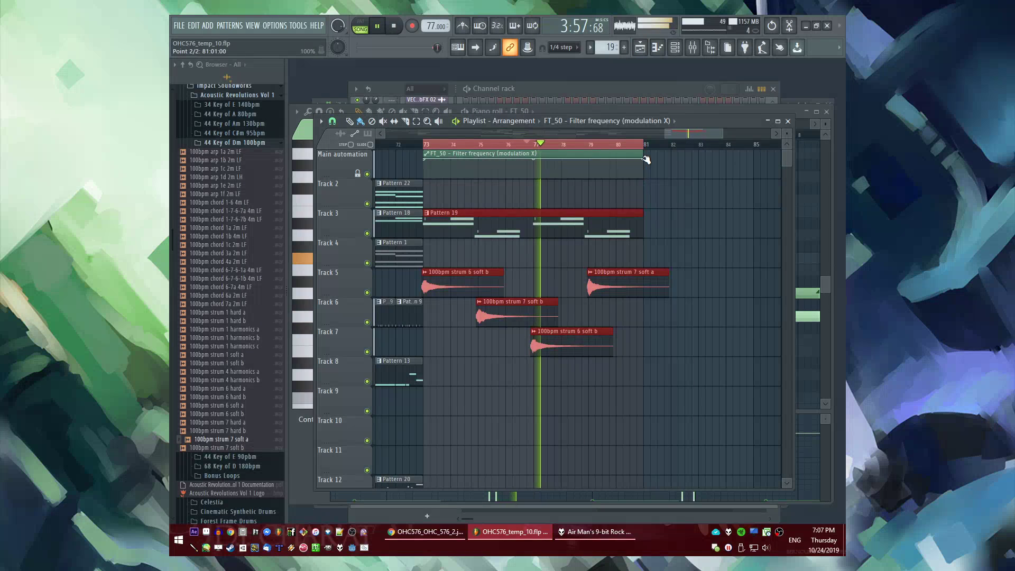
pyautogui.moveTo(644, 181); pyautogui.dragTo(644, 171)
pyautogui.click(583, 145)
# Inspect the 100bpm strum 7 soft b sample's settings and play the closing section from bars 73, 75 and 77
pyautogui.doubleClick(516, 310)
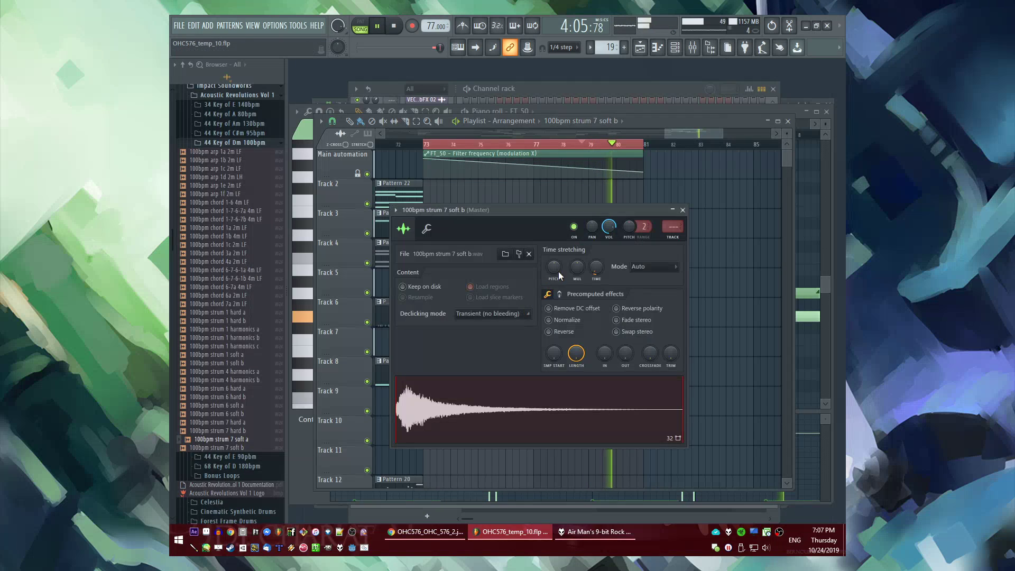
pyautogui.press('Escape')
pyautogui.click(428, 145)
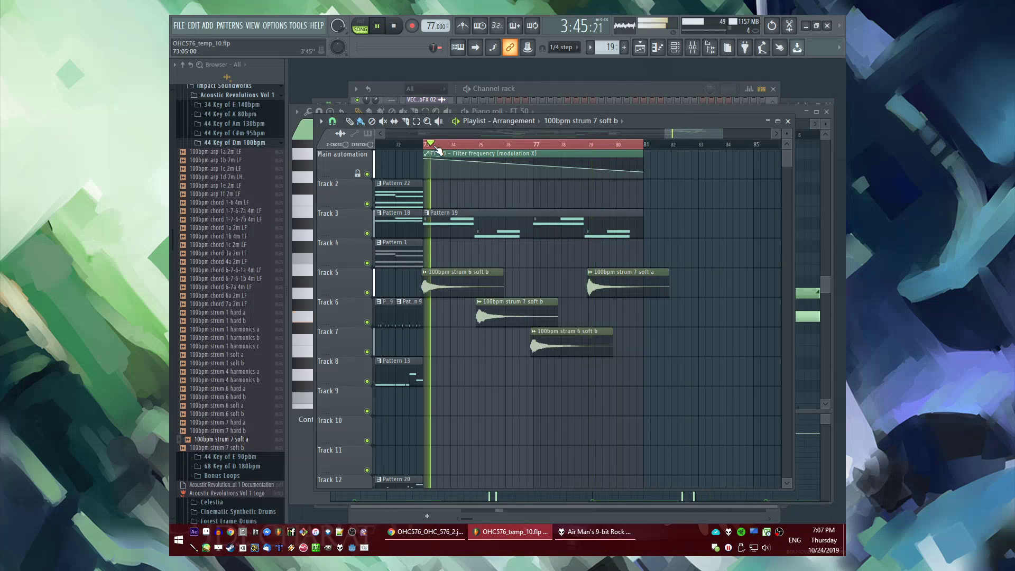
pyautogui.click(469, 144)
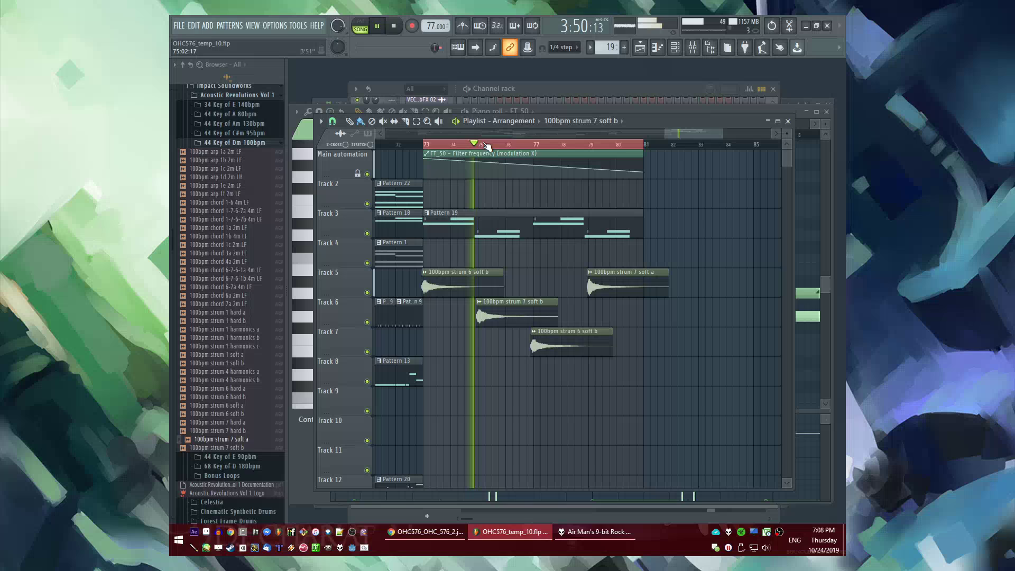
pyautogui.click(536, 145)
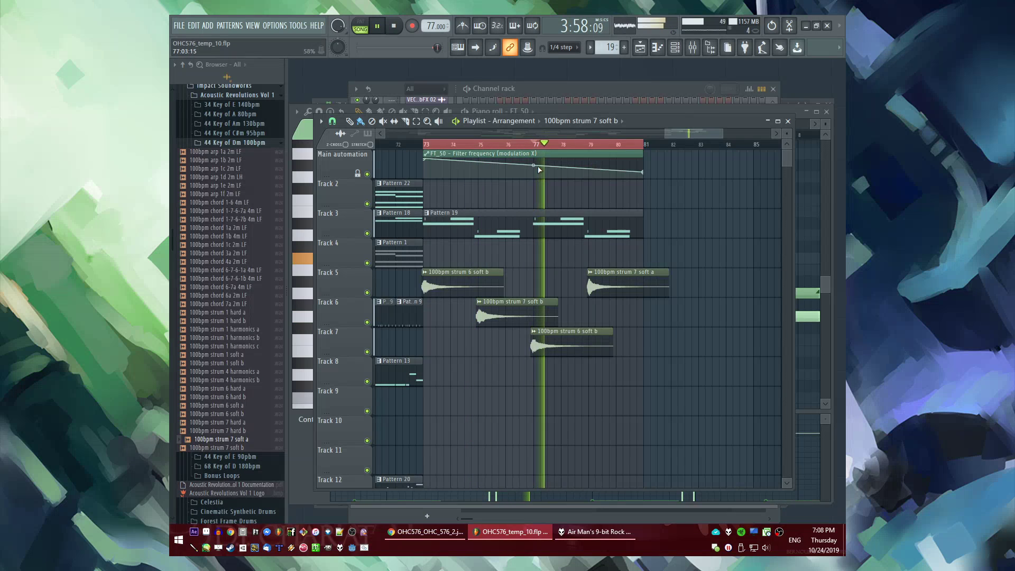
# Create an automation clip for the FT_50 channel's filter bandwidth (modulation Y) over the selected bars 73 to 81
pyautogui.press('F6')
pyautogui.click(428, 149)
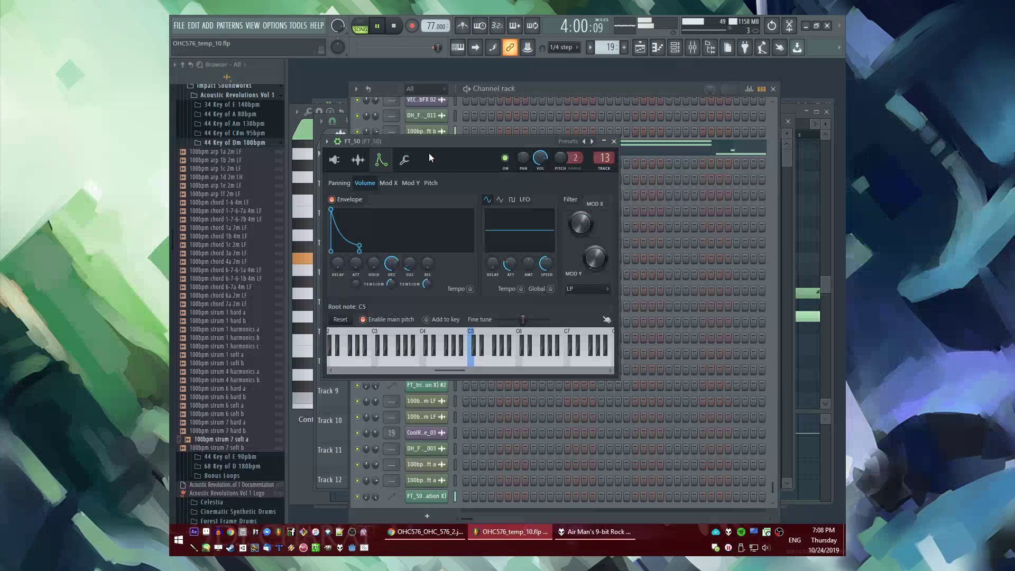
pyautogui.rightClick(594, 261)
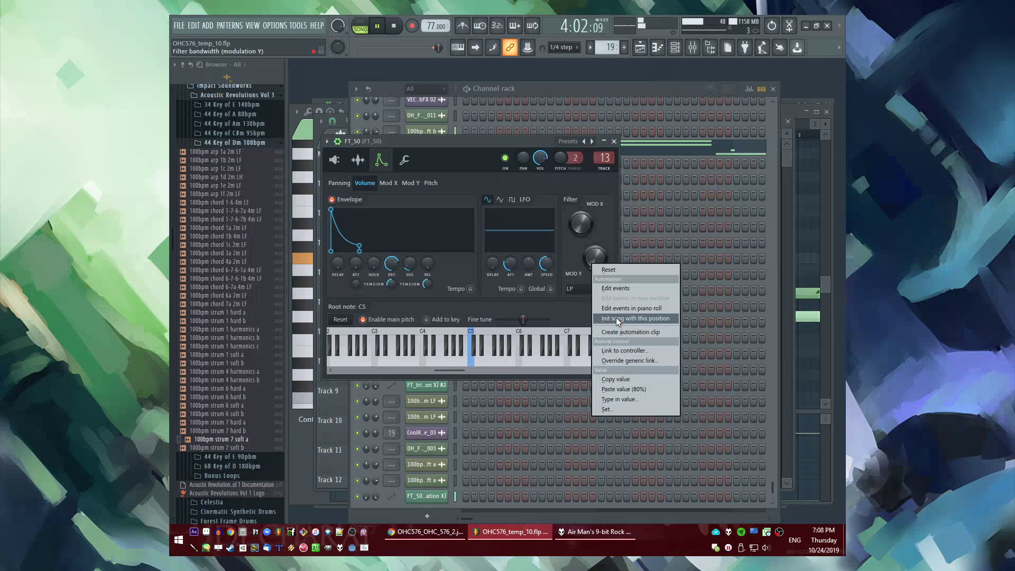
pyautogui.click(617, 318)
pyautogui.rightClick(594, 265)
pyautogui.click(621, 319)
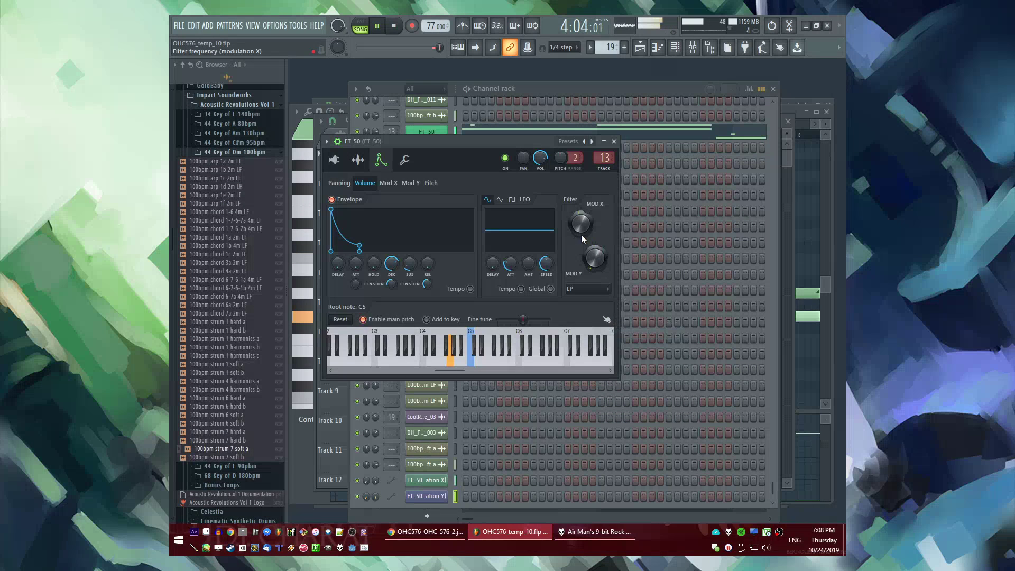
pyautogui.rightClick(582, 238)
pyautogui.click(605, 290)
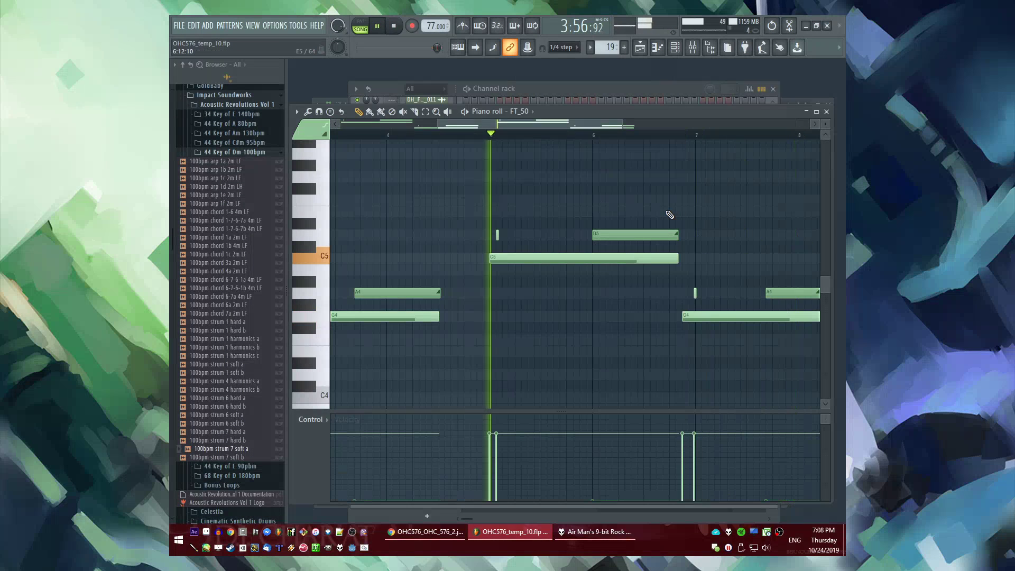
# Shape the FT_50 filter bandwidth automation on Track 9 into a rising slope from bar 73 to about bar 76
pyautogui.press('F5')
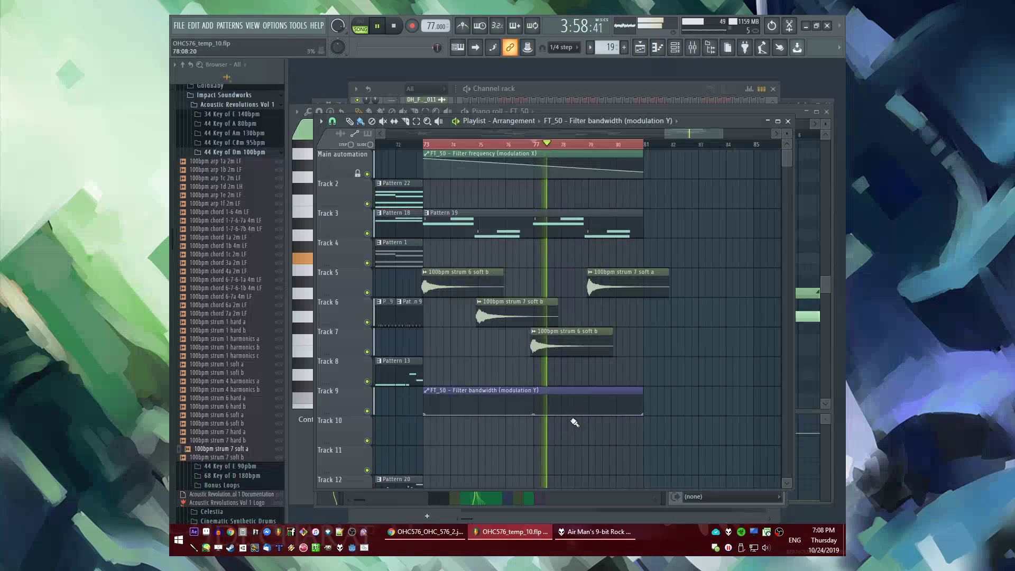
pyautogui.moveTo(644, 413); pyautogui.dragTo(429, 412)
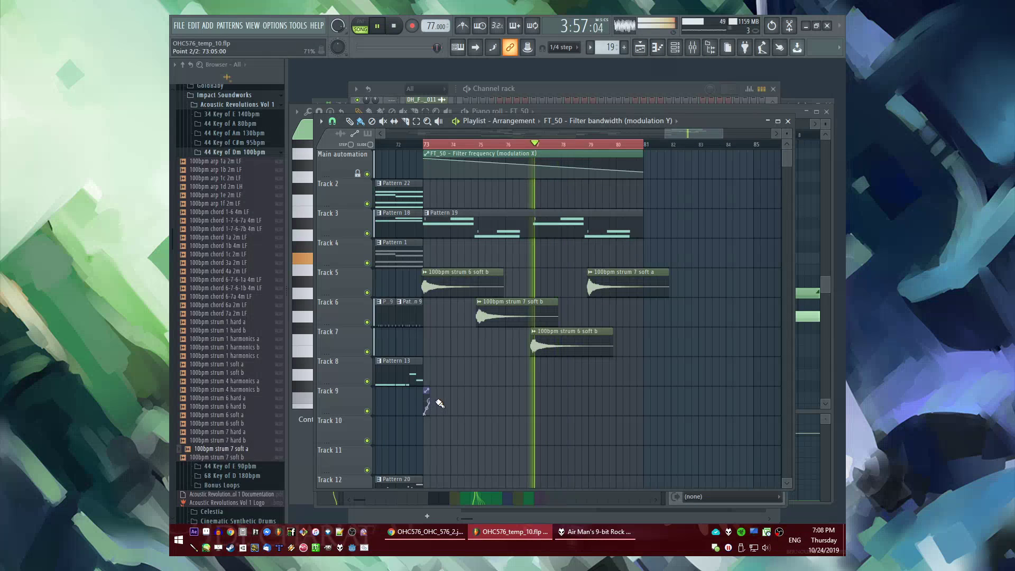
pyautogui.click(439, 144)
pyautogui.scroll(3, 424, 407)
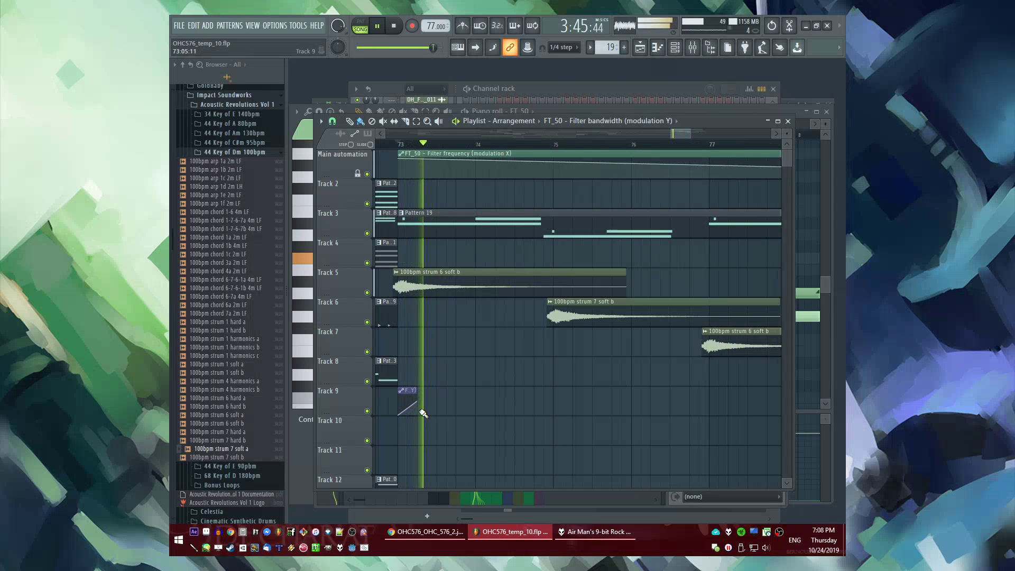
pyautogui.moveTo(424, 406); pyautogui.dragTo(629, 405)
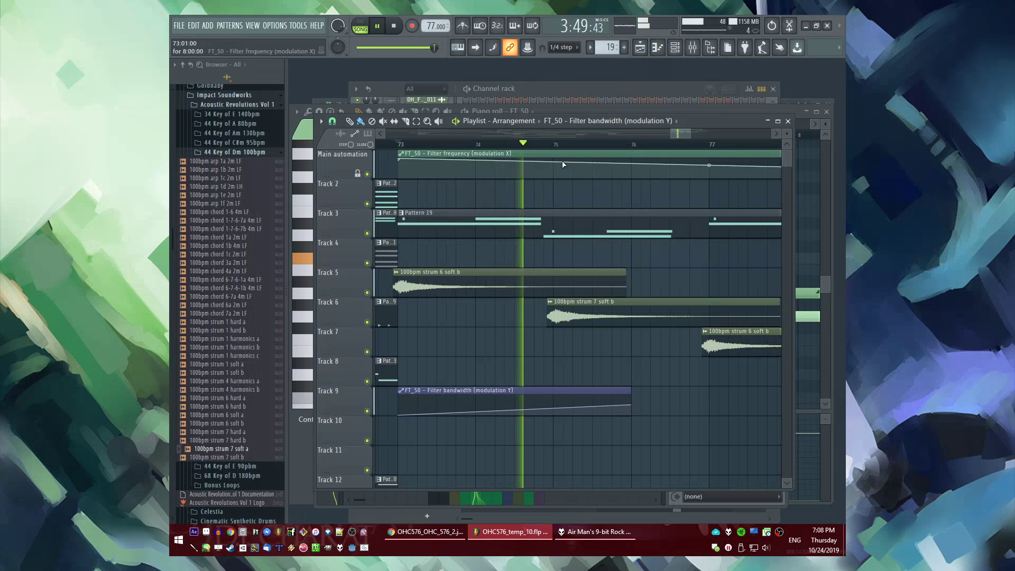
# Bend the FT_50 filter frequency automation into a downward curve and lower its end point at bar 81
pyautogui.scroll(-3, 480, 199)
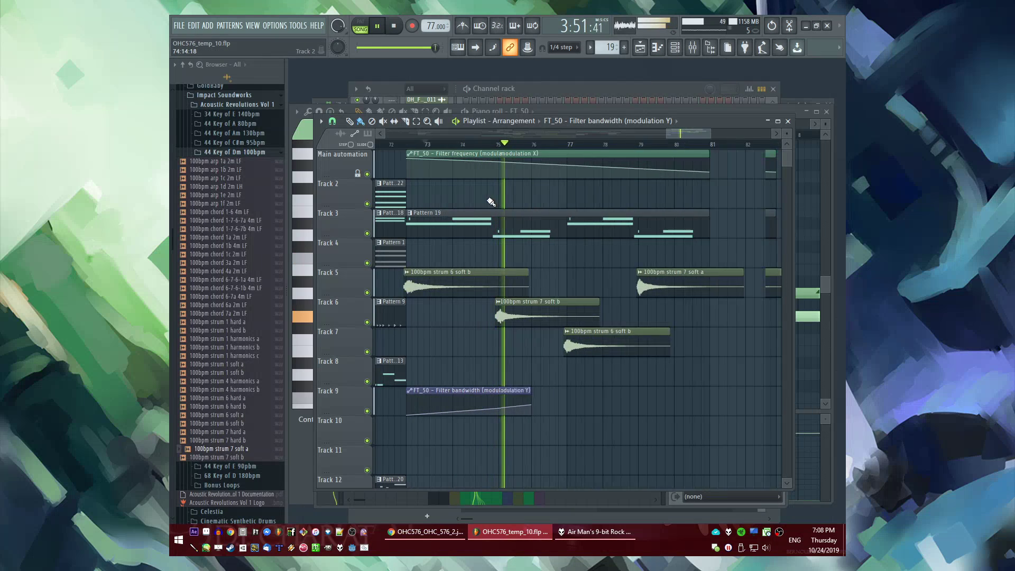
pyautogui.scroll(-2, 536, 207)
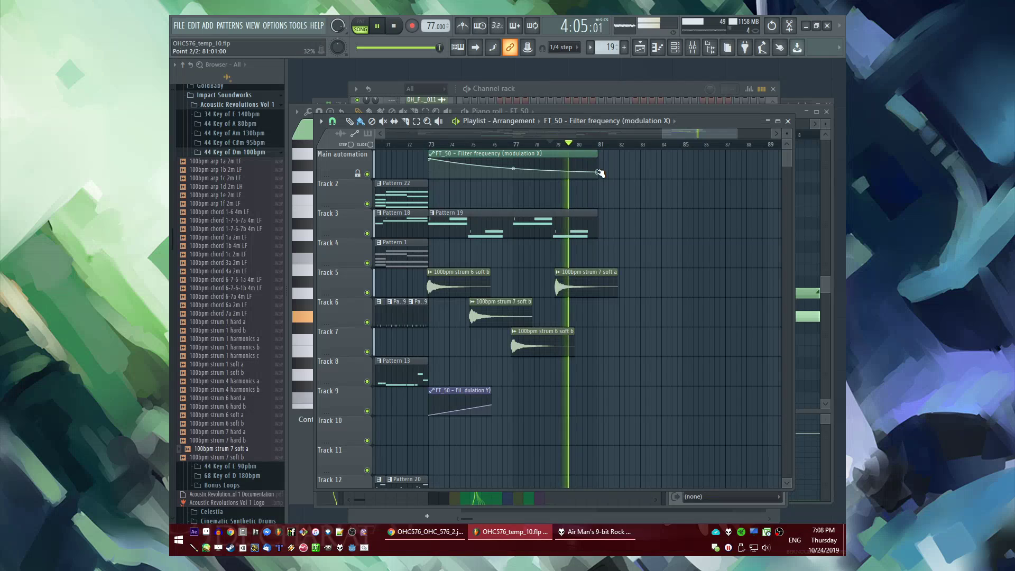
pyautogui.moveTo(598, 172); pyautogui.dragTo(598, 174)
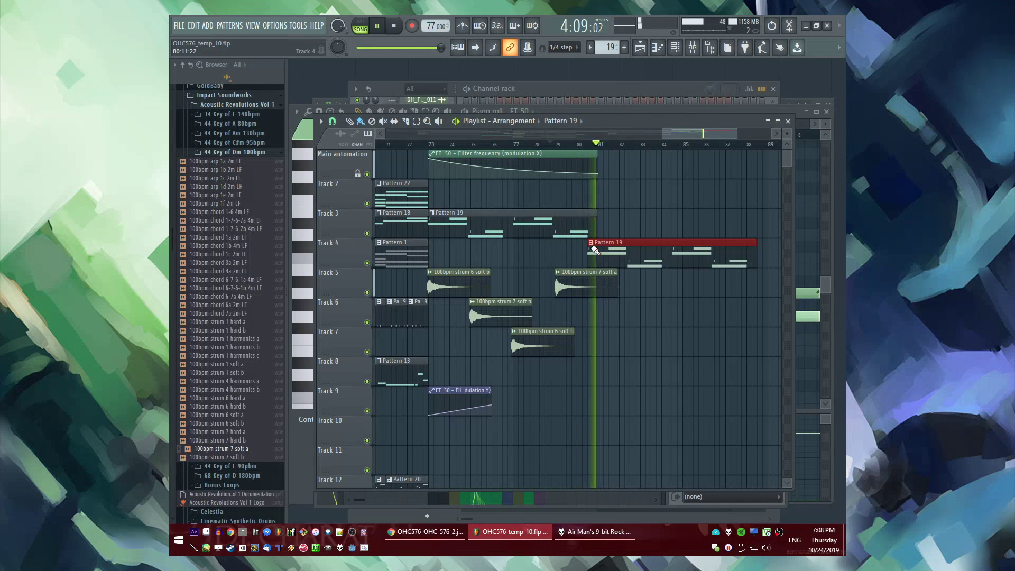
# Try a copy of Pattern 19 on Track 4 at bar 81, play it and remove it
pyautogui.moveTo(607, 250); pyautogui.dragTo(612, 250)
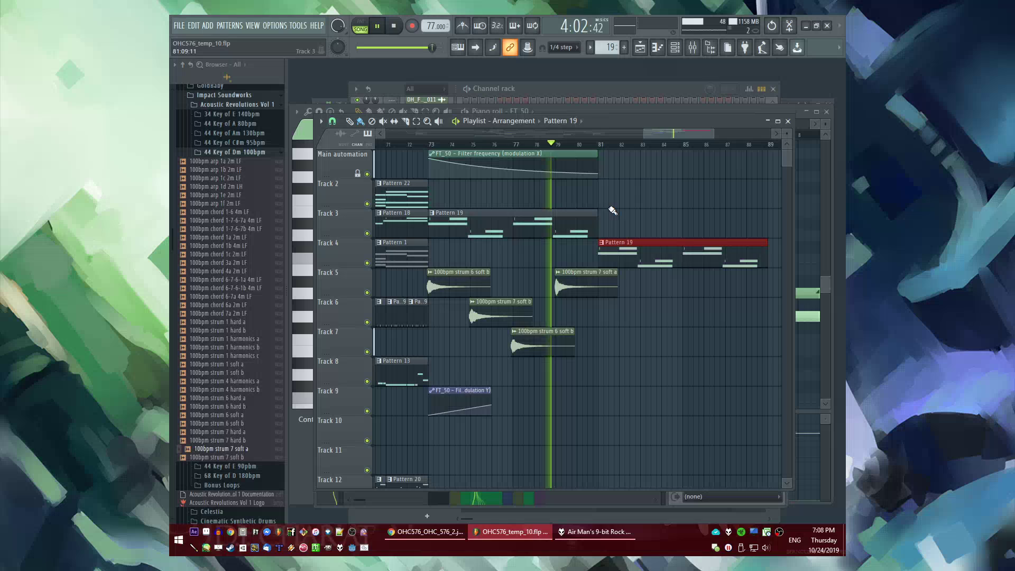
pyautogui.click(601, 143)
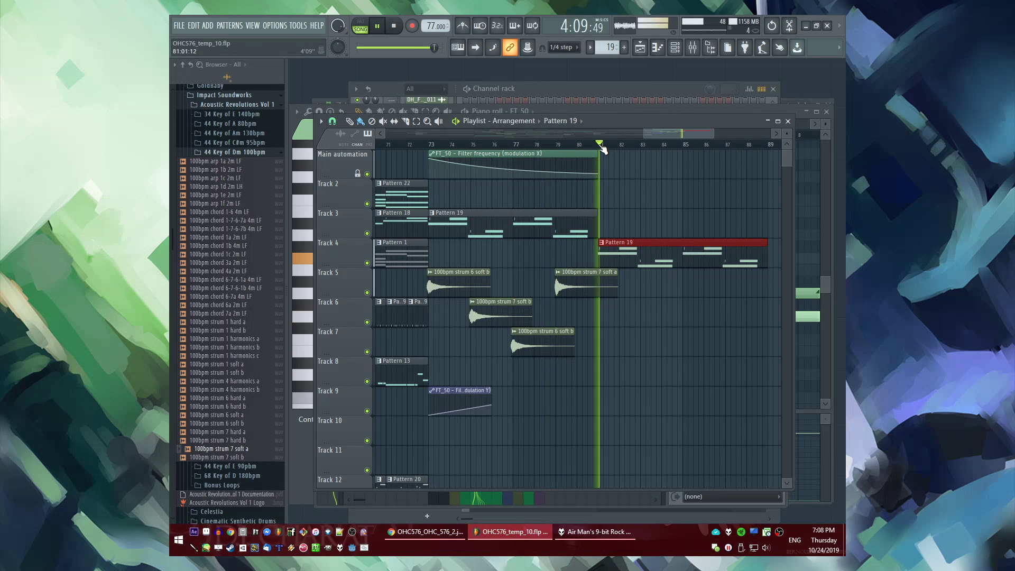
pyautogui.rightClick(600, 249)
# Copy the short Pattern 10 clips at bar 25 on Track 8
pyautogui.scroll(-5, 615, 175)
pyautogui.click(640, 144)
pyautogui.scroll(-2, 618, 180)
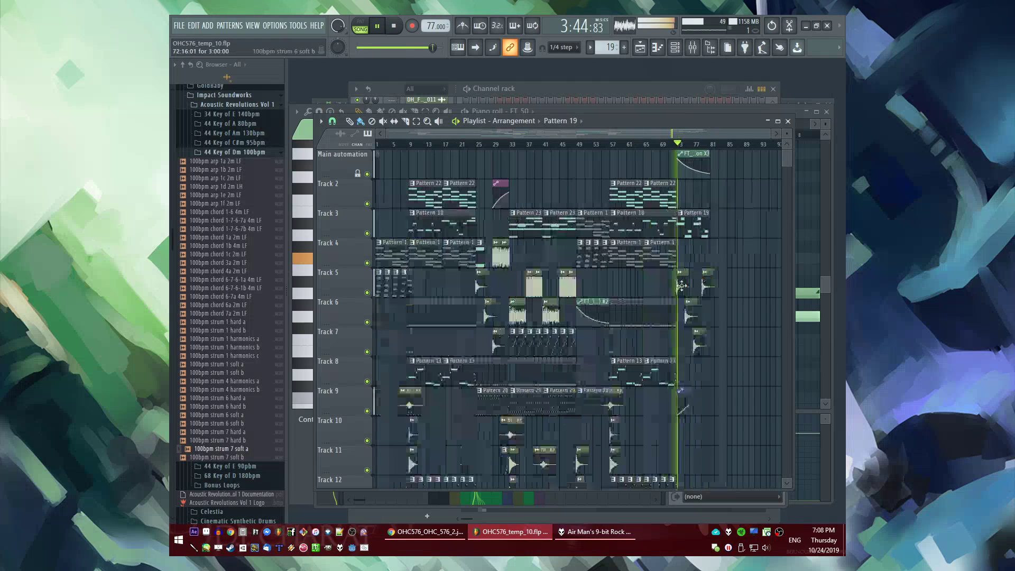
pyautogui.scroll(4, 464, 358)
pyautogui.scroll(-2, 497, 364)
pyautogui.scroll(2, 502, 375)
pyautogui.moveTo(494, 360); pyautogui.dragTo(510, 378)
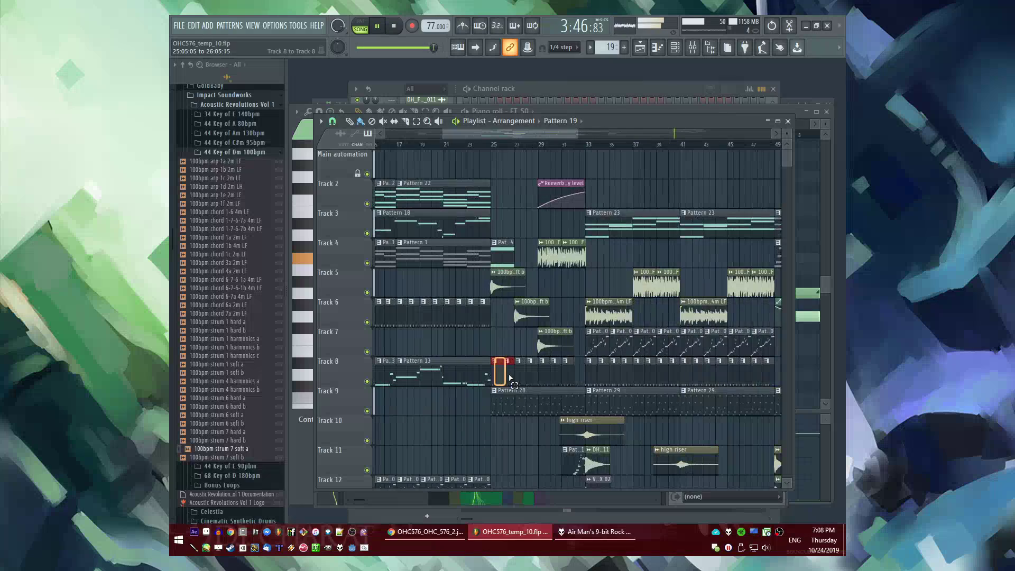
pyautogui.hotkey('ctrl', 'c')
# Paste the Pattern 10 clips into the closing section, repeat them on Track 10 from bar 73 to 81, and play the result
pyautogui.scroll(-4, 492, 359)
pyautogui.scroll(7, 727, 350)
pyautogui.hotkey('ctrl', 'v')
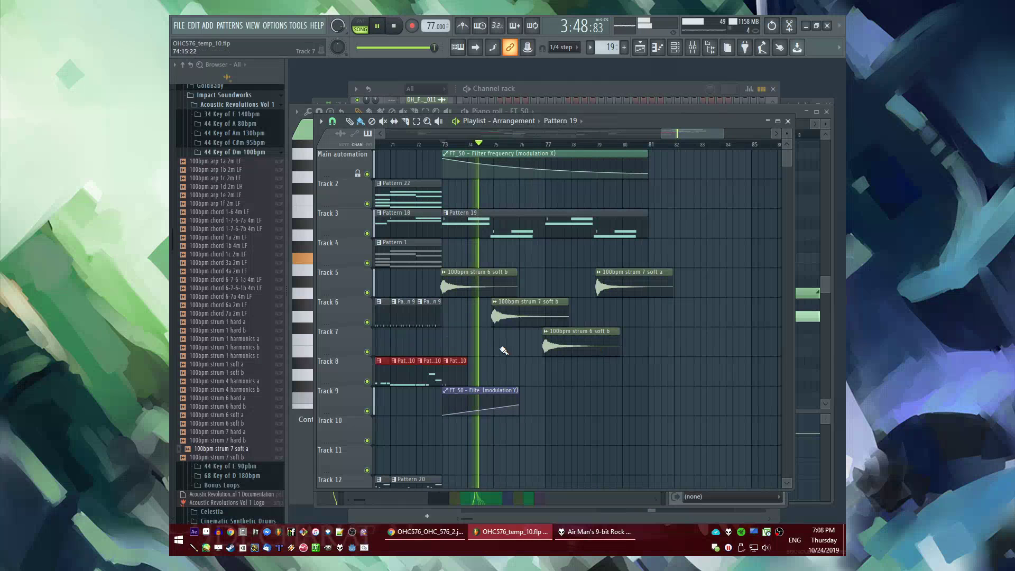
pyautogui.scroll(-2, 501, 366)
pyautogui.moveTo(469, 380)
pyautogui.mouseDown()
pyautogui.moveTo(511, 443)
pyautogui.moveTo(596, 436)
pyautogui.mouseUp()
pyautogui.click(571, 145)
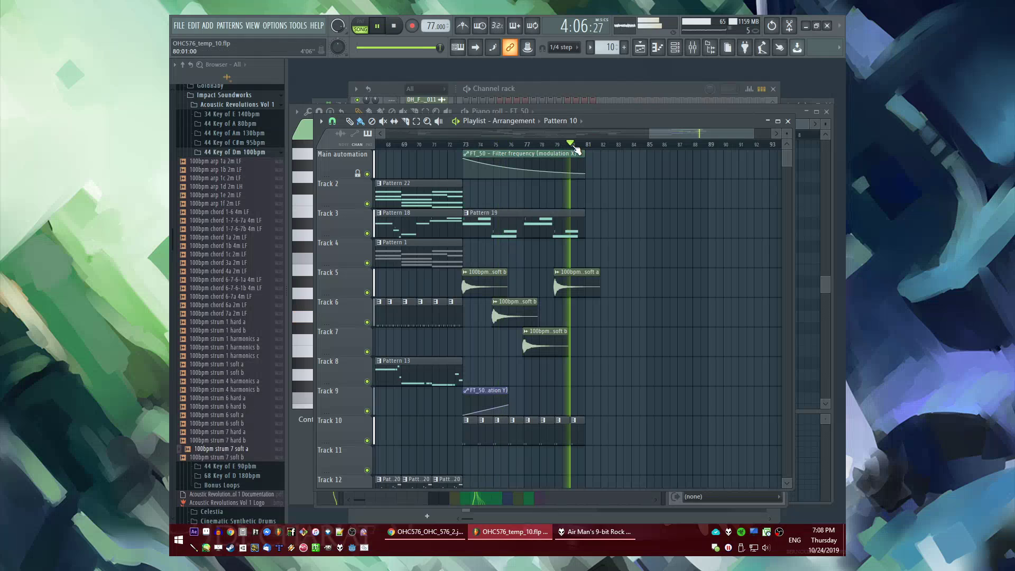
pyautogui.scroll(3, 635, 366)
pyautogui.click(465, 146)
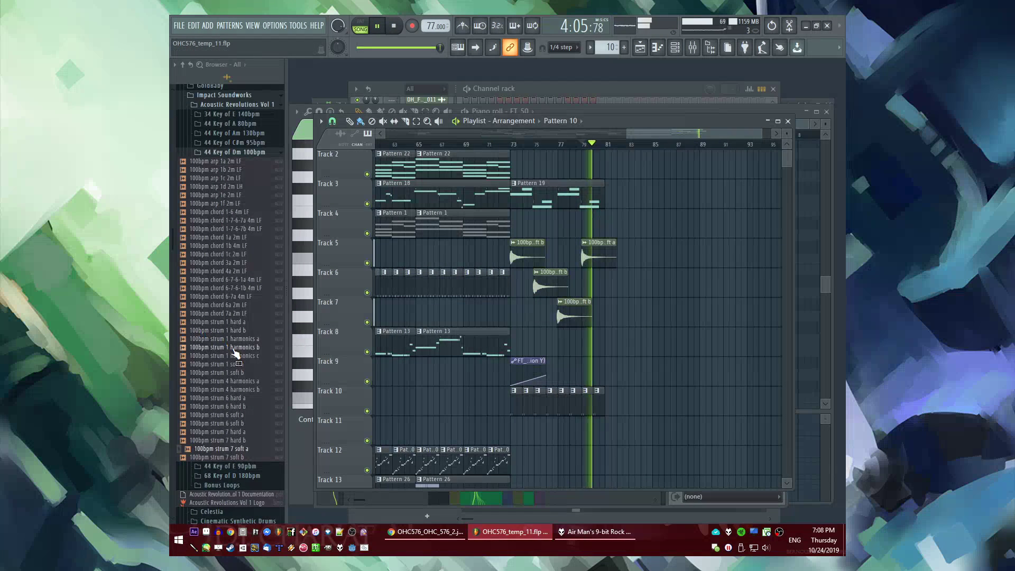
# Preview strum samples from the 44 Key of Dm 100bpm folder and save the project as new version OHC576_temp_12.flp
pyautogui.moveTo(233, 365); pyautogui.dragTo(324, 375)
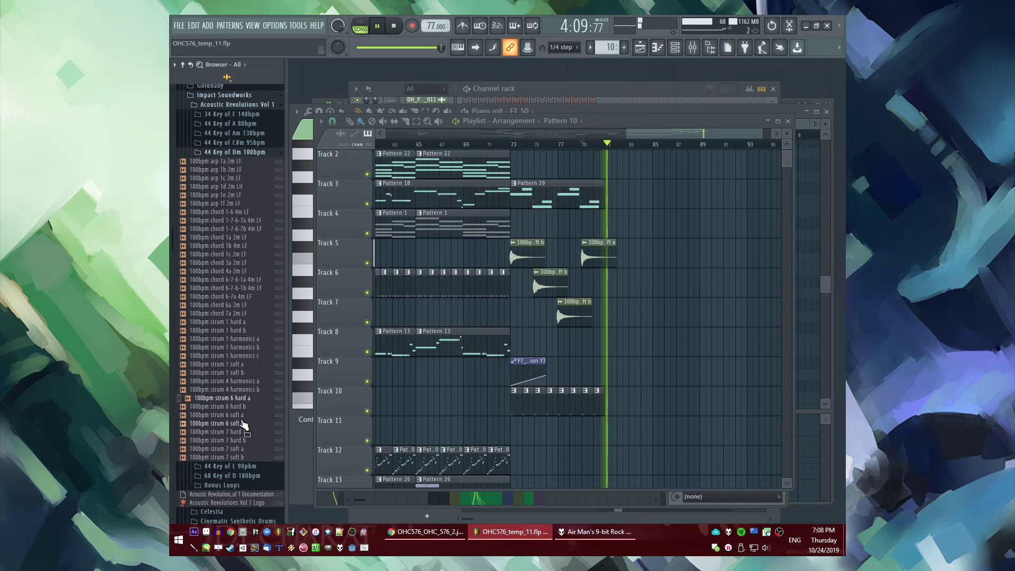
pyautogui.press('space')
pyautogui.hotkey('ctrl', 'n')
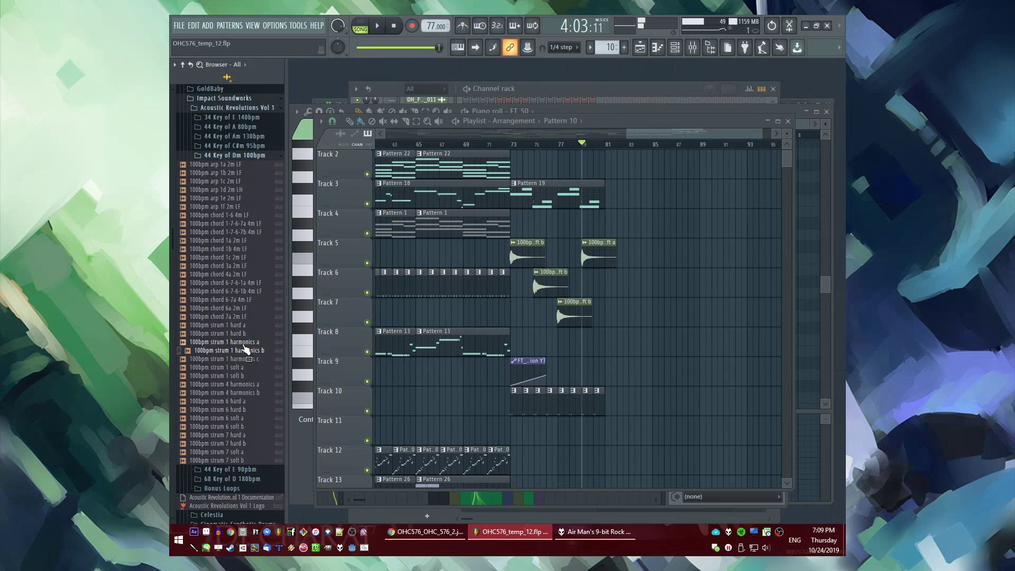
# Try the 100bpm strum 1 harmonics b sample on Track 8 just before bar 81, audition it and delete it
pyautogui.moveTo(245, 349); pyautogui.dragTo(632, 357)
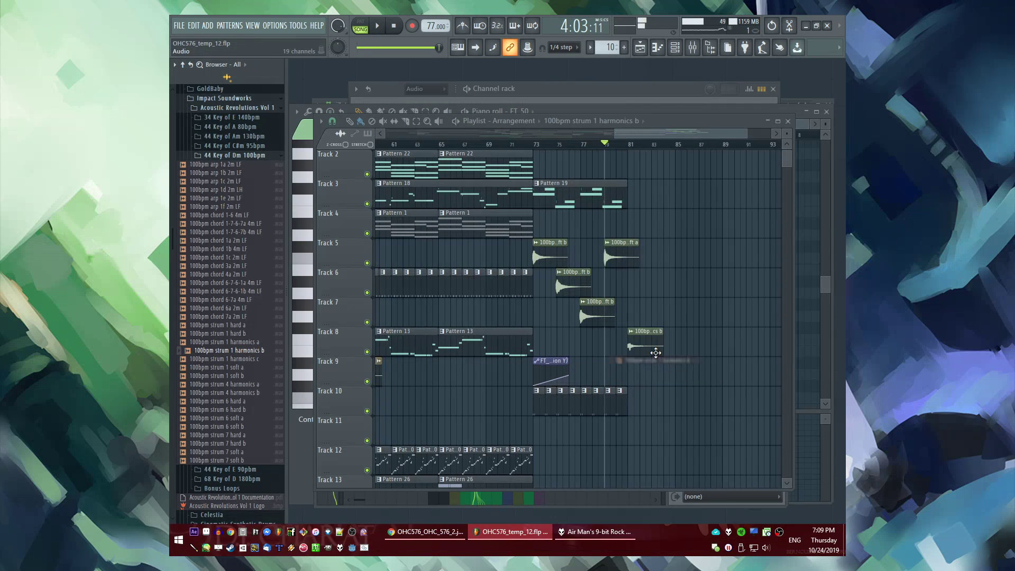
pyautogui.press('space')
pyautogui.scroll(6, 641, 353)
pyautogui.moveTo(563, 349); pyautogui.dragTo(552, 348)
pyautogui.scroll(3, 471, 353)
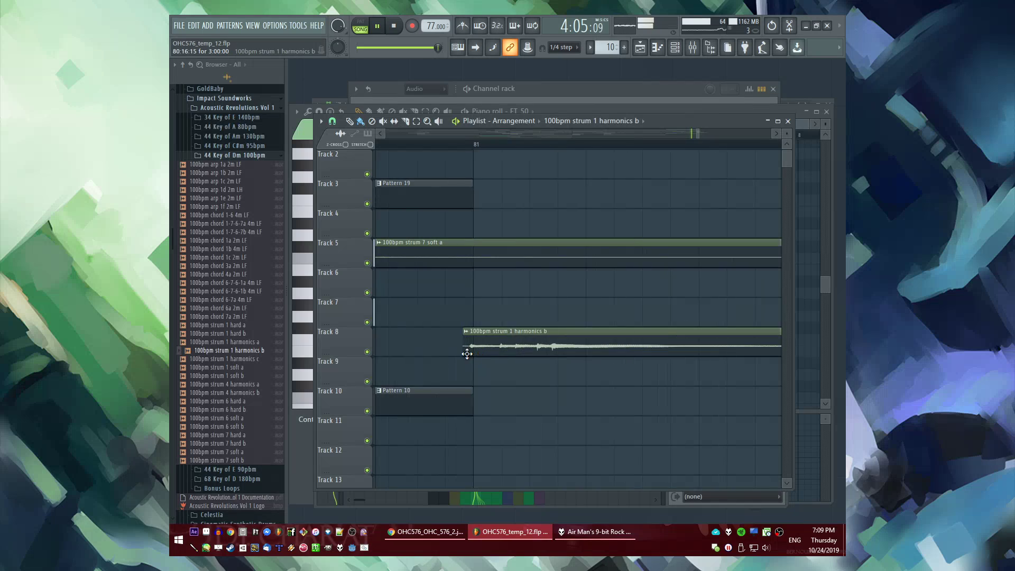
pyautogui.press('space')
pyautogui.rightClick(542, 351)
# Add the 100bpm strum 1 harmonics c sample to Track 9 just before bar 81 and start playback
pyautogui.click(252, 454)
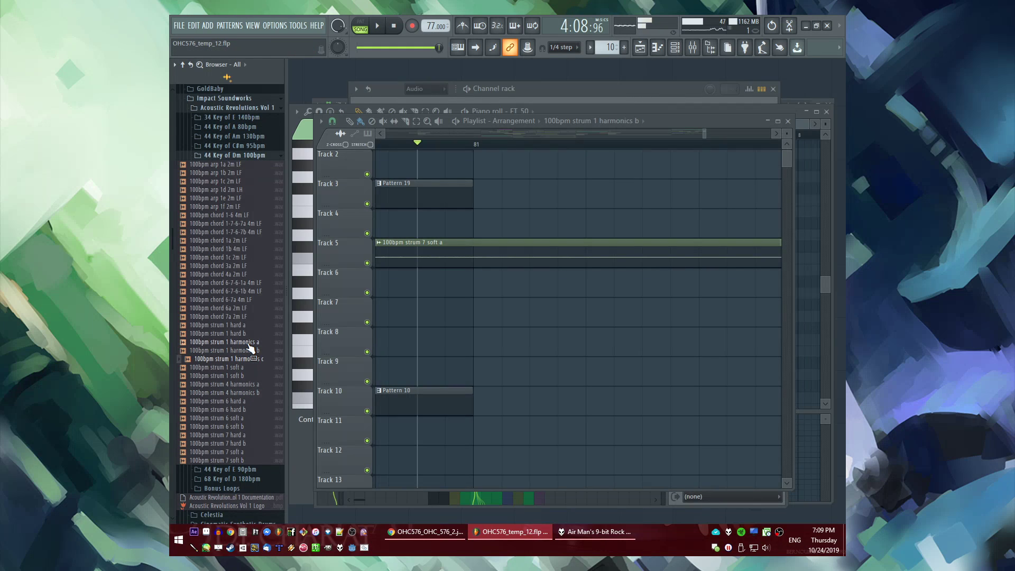
pyautogui.moveTo(251, 362); pyautogui.dragTo(508, 373)
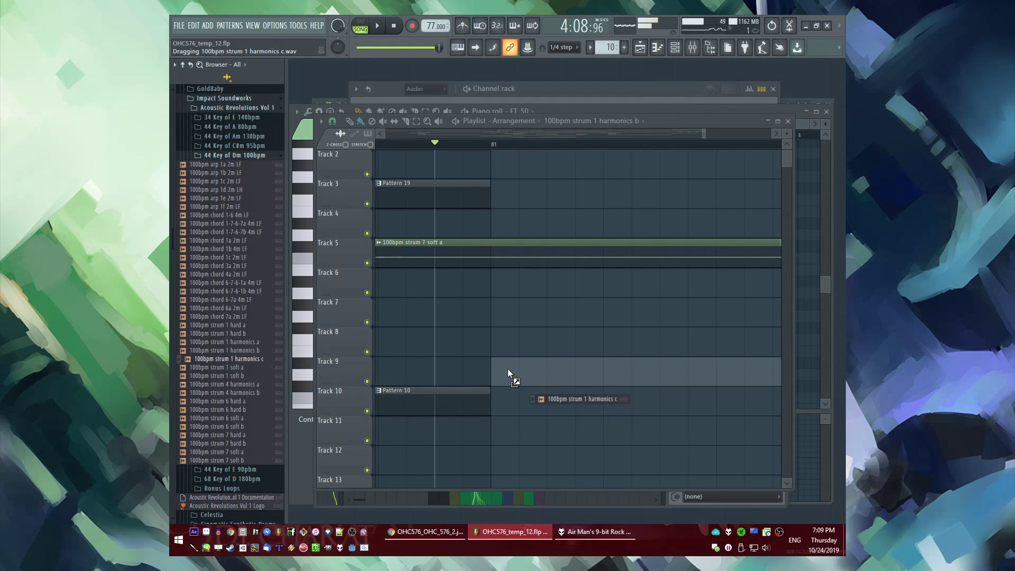
pyautogui.press('space')
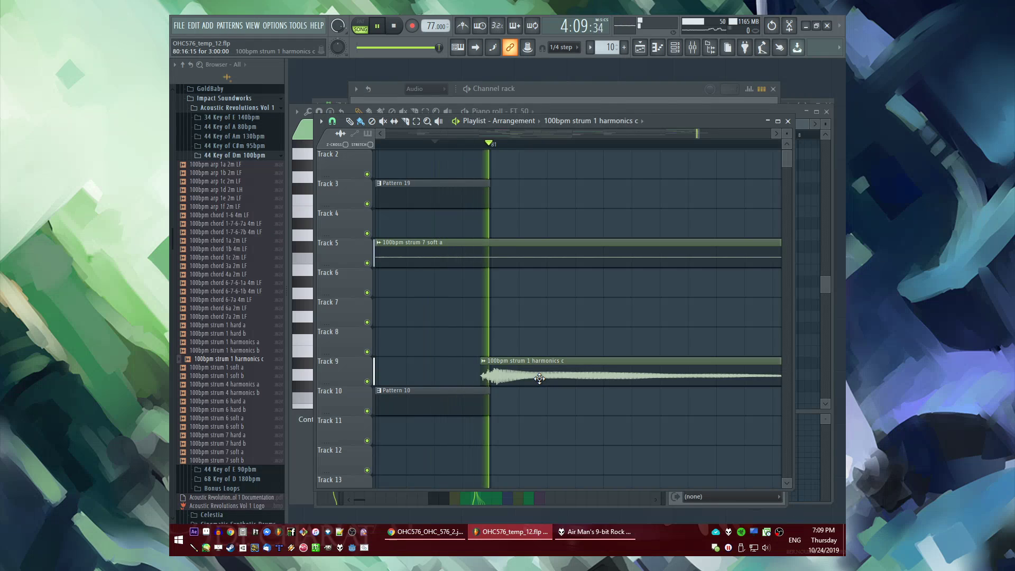
# Try a 200% time-stretch multiplier on the 100bpm strum 1 harmonics c sample and reset it
pyautogui.doubleClick(540, 379)
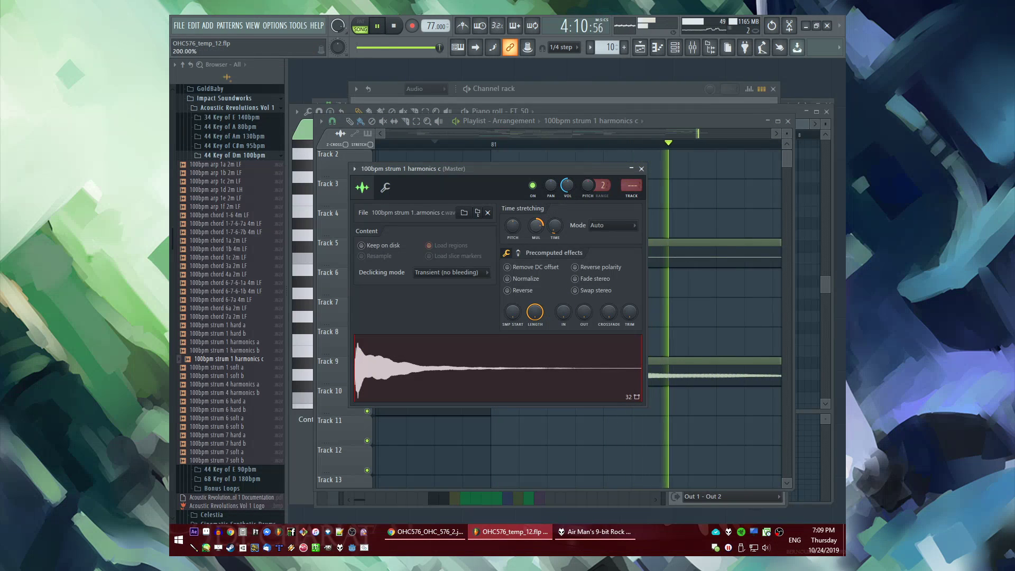
pyautogui.keyDown('alt'); pyautogui.click(537, 230); pyautogui.keyUp('alt')
pyautogui.rightClick(693, 296)
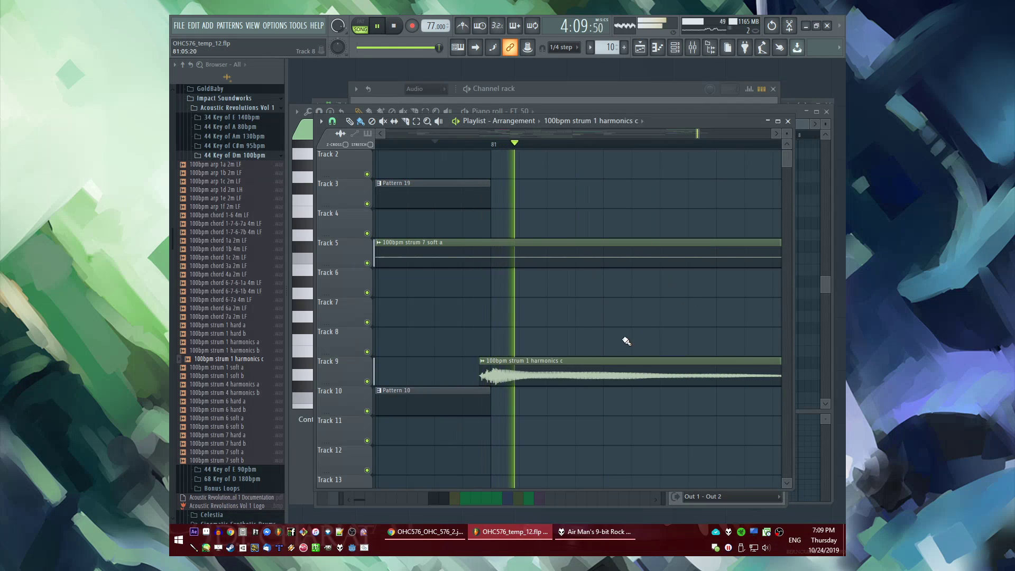
# Check the 100bpm strum 1 harmonics c sample's settings and play the transition from just before bar 80 and from bar 81
pyautogui.scroll(-6, 602, 356)
pyautogui.doubleClick(601, 358)
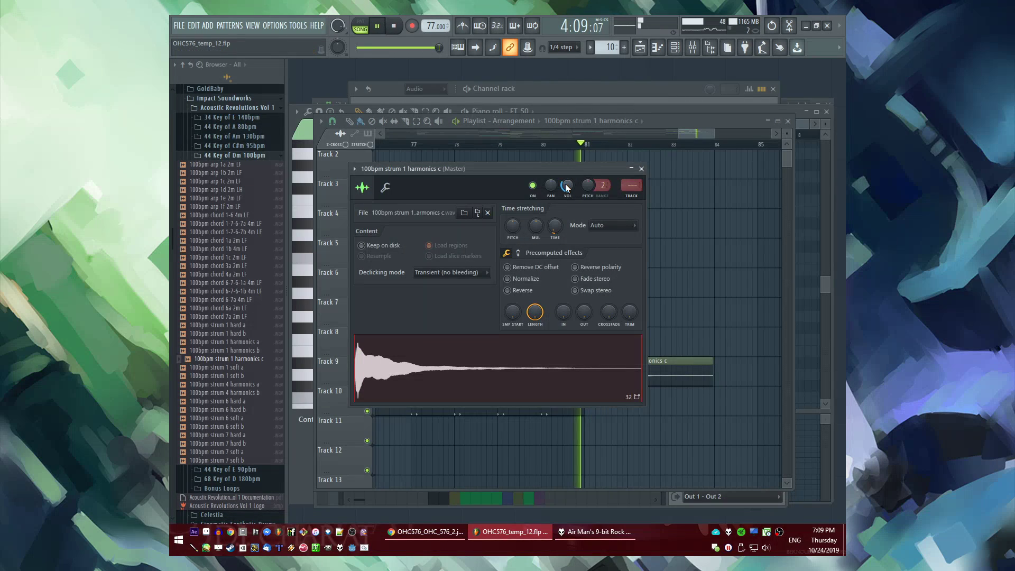
pyautogui.click(642, 169)
pyautogui.click(531, 144)
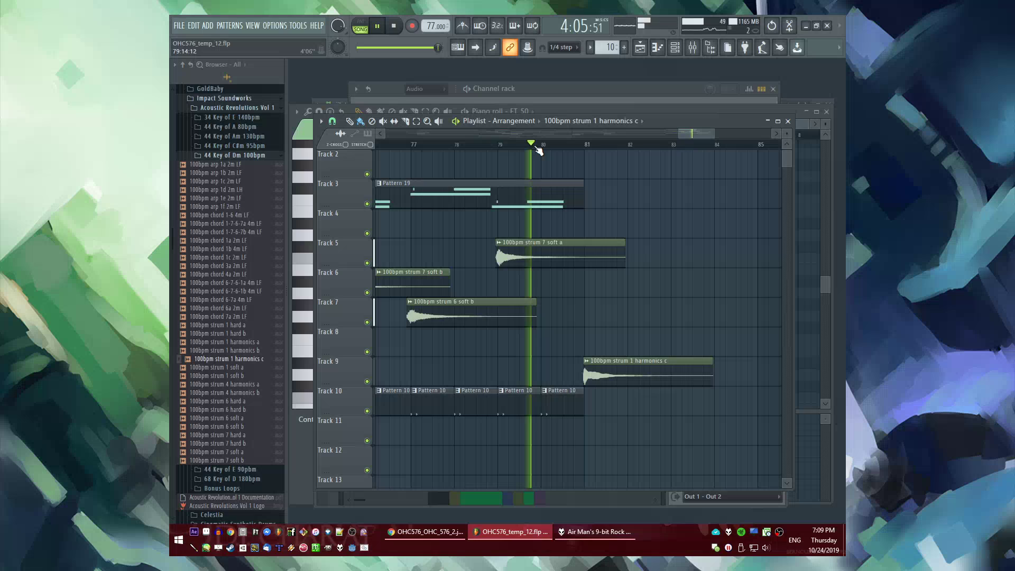
pyautogui.click(587, 145)
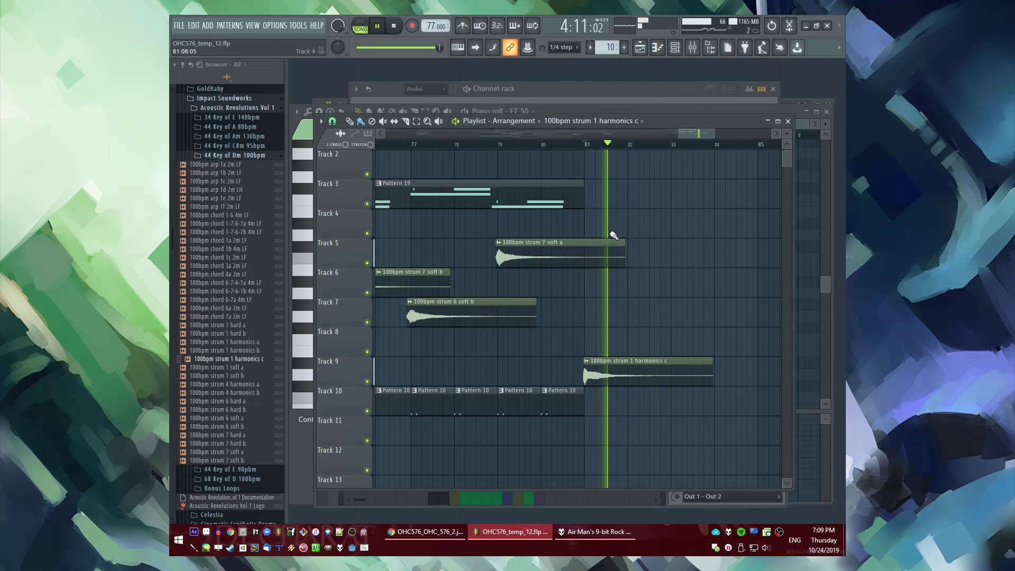
# Create a new empty pattern with its default name
pyautogui.press('F4')
pyautogui.press('Return')
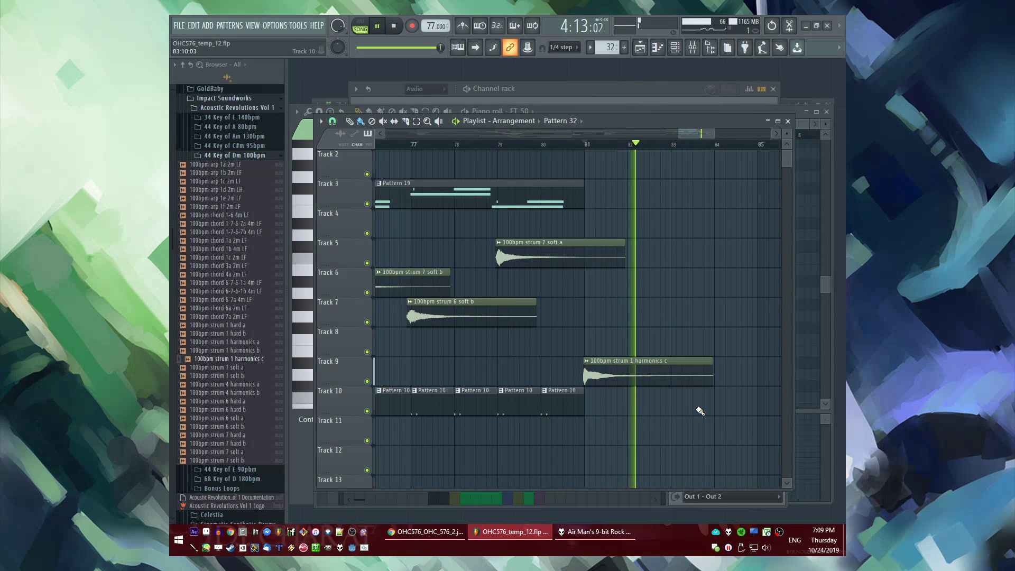
# Place the empty Pattern 32 on Track 10 just after bar 83 and restart playback from bar 1
pyautogui.click(696, 409)
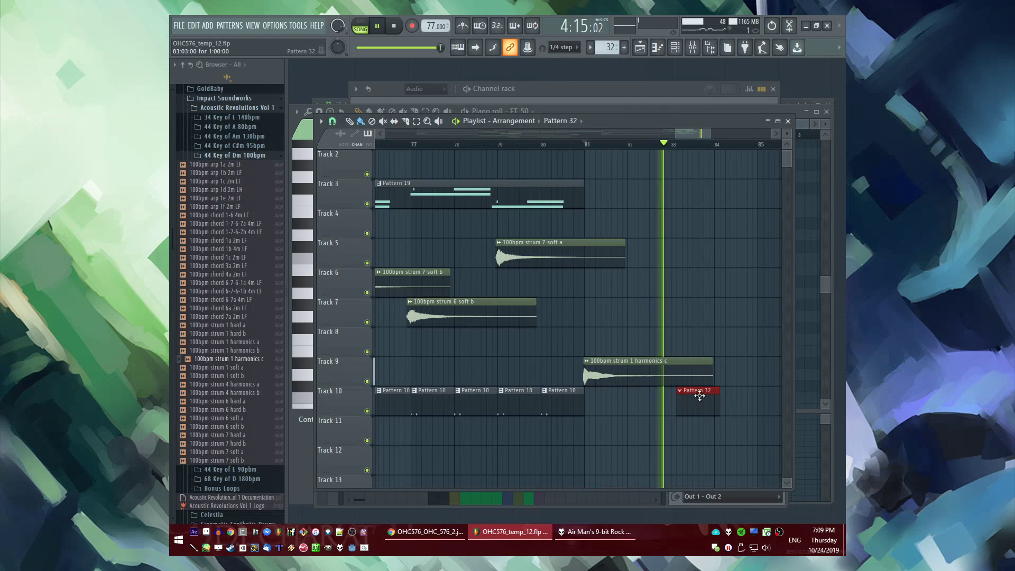
pyautogui.keyDown('ctrl'); pyautogui.scroll(-5, 699, 377); pyautogui.keyUp('ctrl')
pyautogui.click(445, 144)
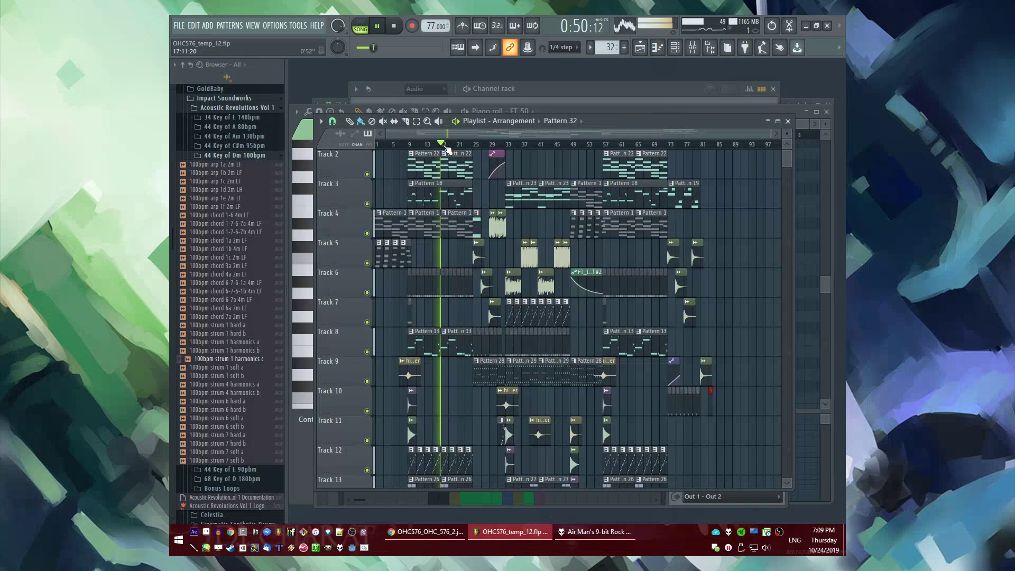
pyautogui.click(397, 145)
pyautogui.click(377, 144)
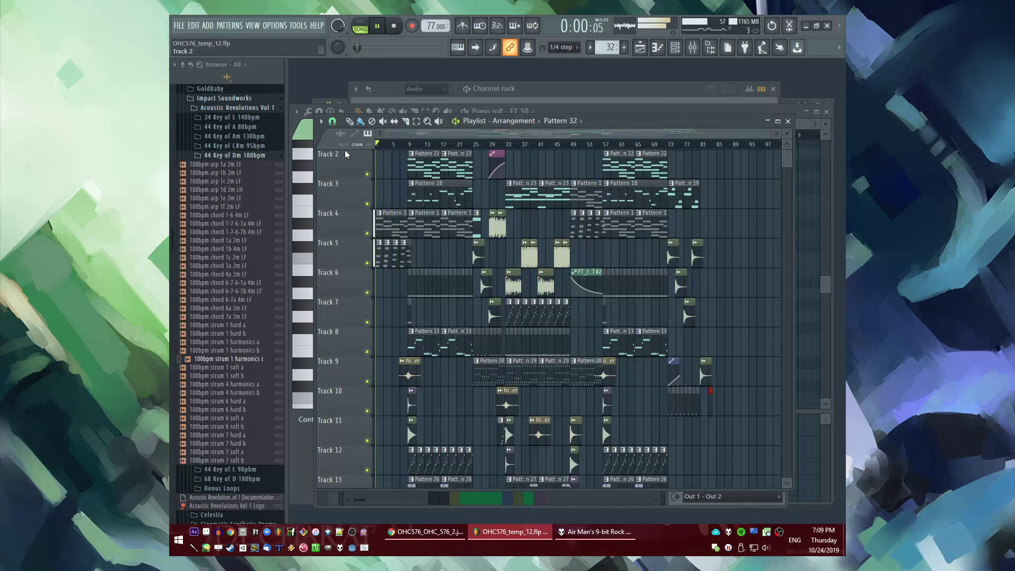
# Play the intro around bar 7 and the transition into bar 9, reviewing the tracks involved
pyautogui.keyDown('ctrl'); pyautogui.scroll(5, 418, 183); pyautogui.keyUp('ctrl')
pyautogui.keyDown('ctrl'); pyautogui.scroll(-3, 423, 190); pyautogui.keyUp('ctrl')
pyautogui.scroll(1, 431, 203)
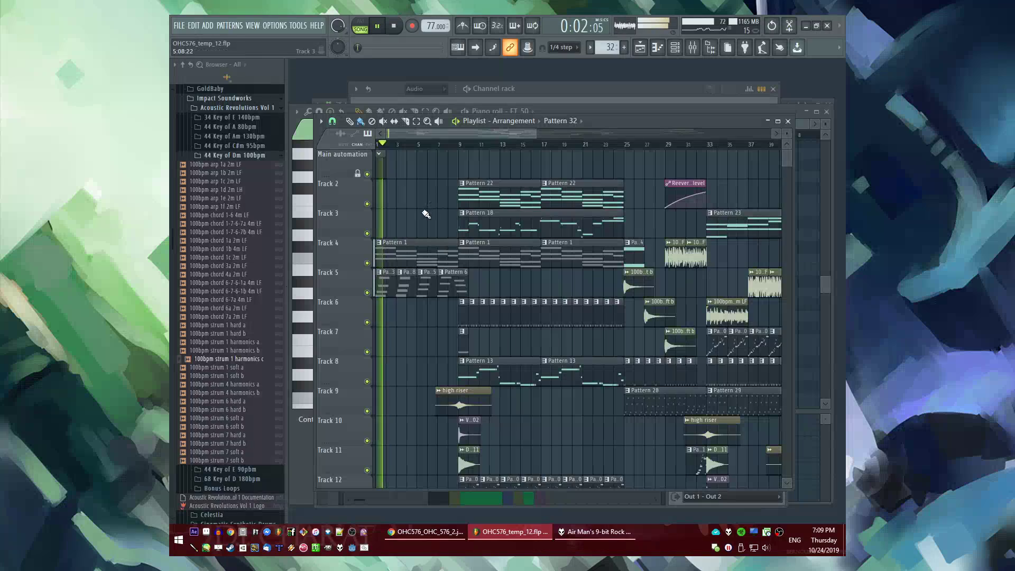
pyautogui.click(438, 145)
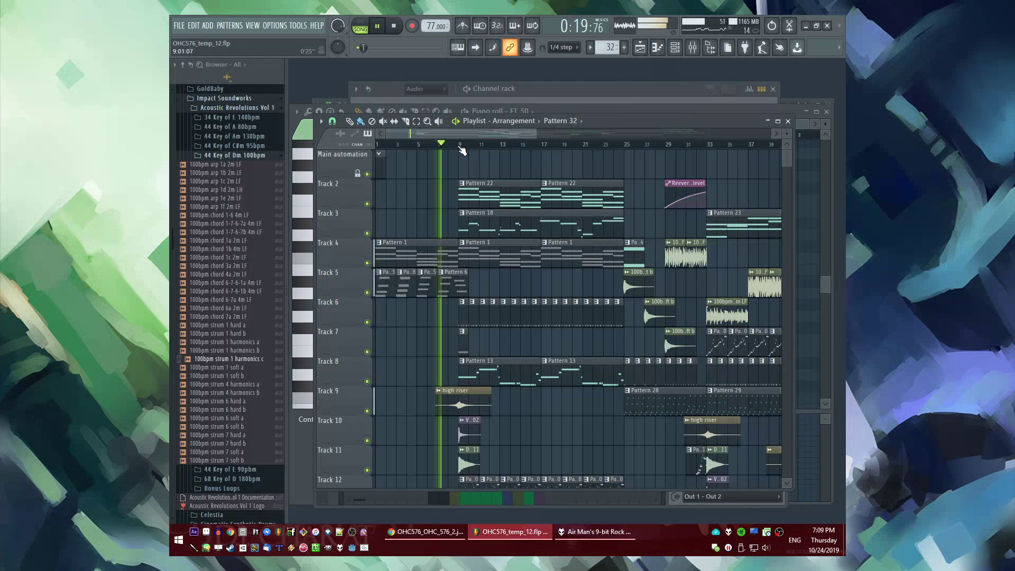
pyautogui.click(460, 146)
pyautogui.click(458, 146)
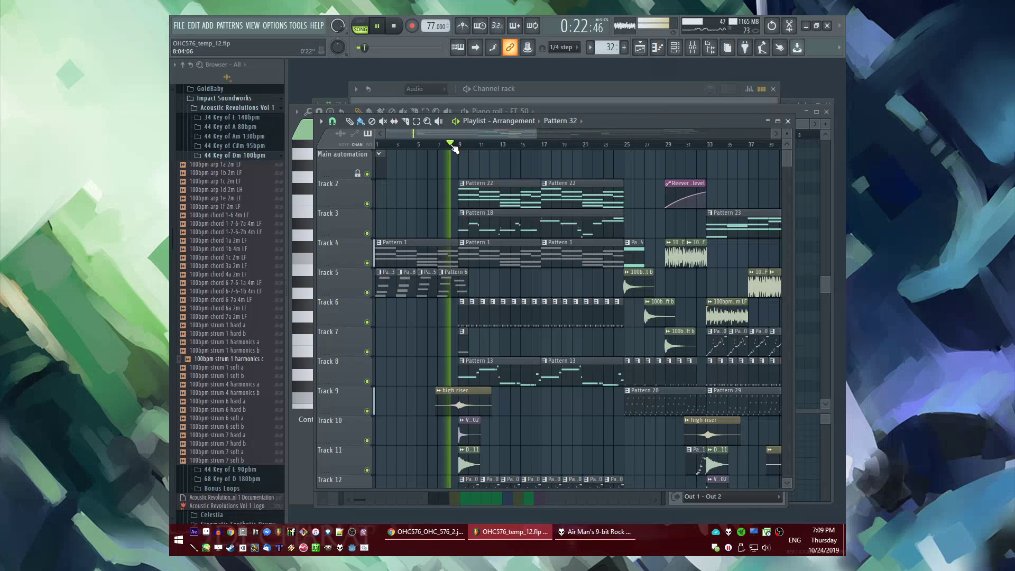
pyautogui.scroll(2, 454, 148)
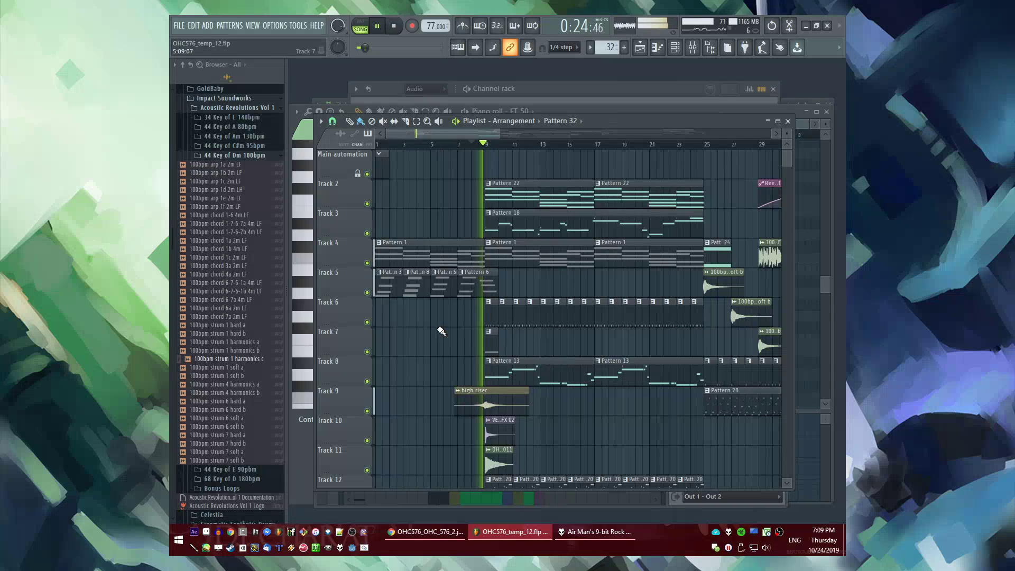
pyautogui.scroll(-2, 460, 327)
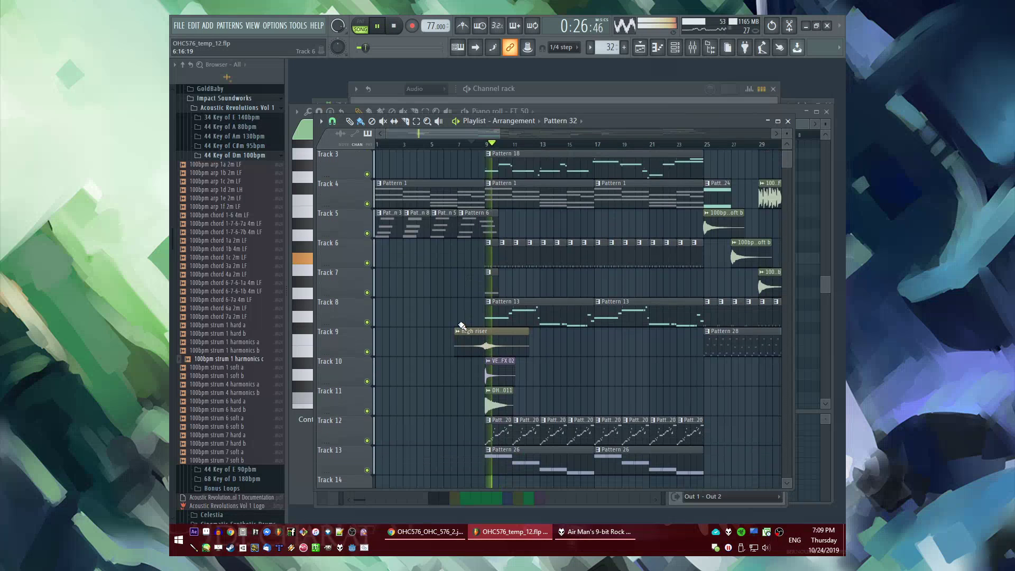
# Set the BooBass mixer track's volume to 93% and check the FT_triangle_novibrato, FT_50 and FT_50 #2 mixer tracks
pyautogui.press('F9')
pyautogui.click(511, 404)
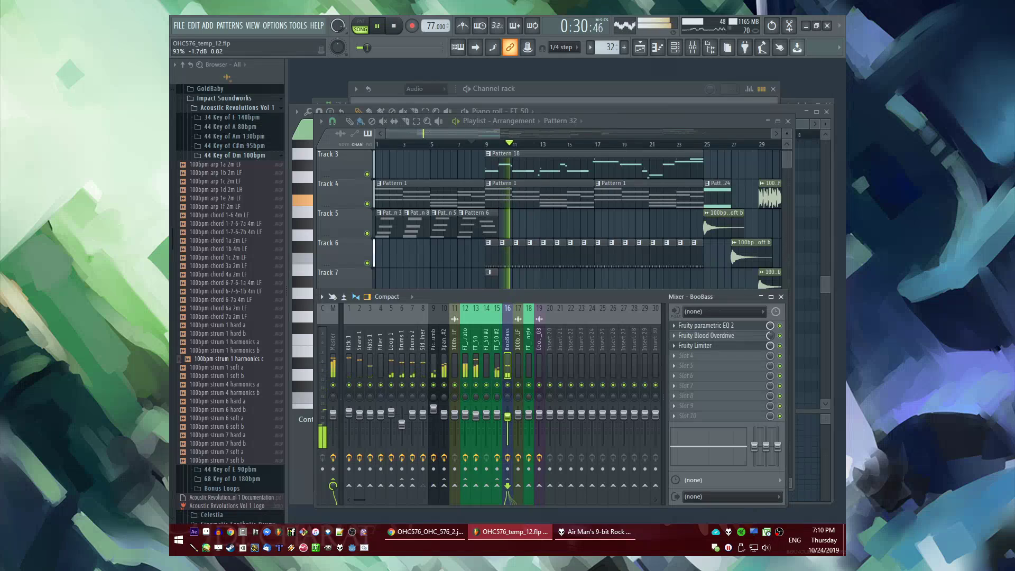
pyautogui.click(465, 354)
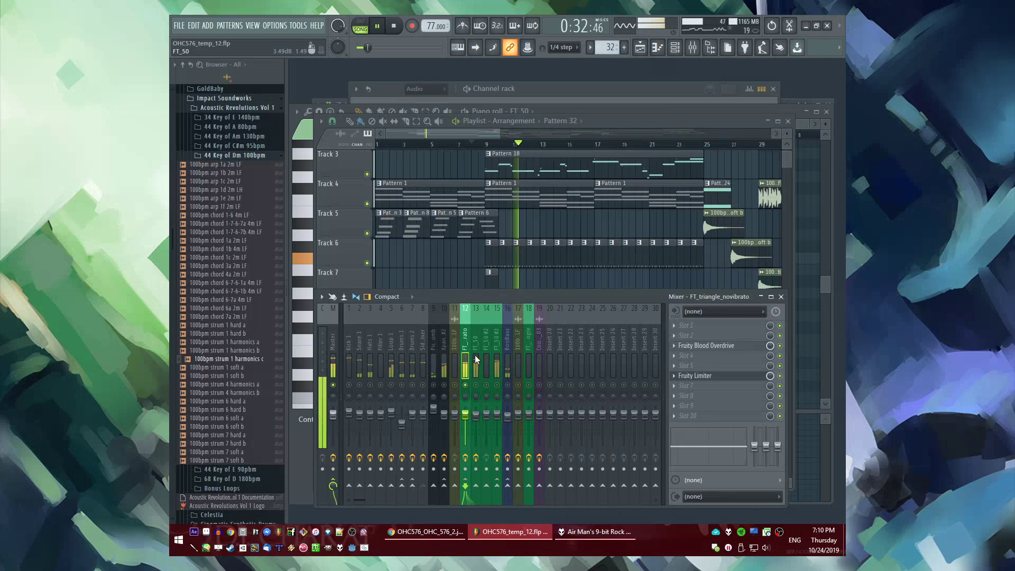
pyautogui.click(475, 354)
pyautogui.click(497, 398)
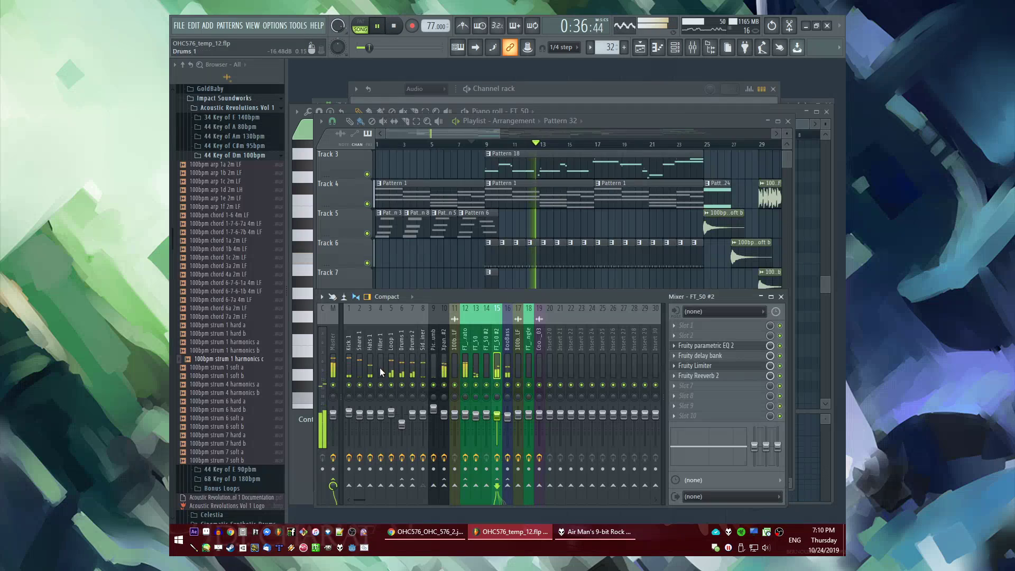
# Check the Drums 1, Kick 1 and Hats 1 mixer tracks and slightly lower the Loop 1 volume
pyautogui.click(400, 373)
pyautogui.click(351, 371)
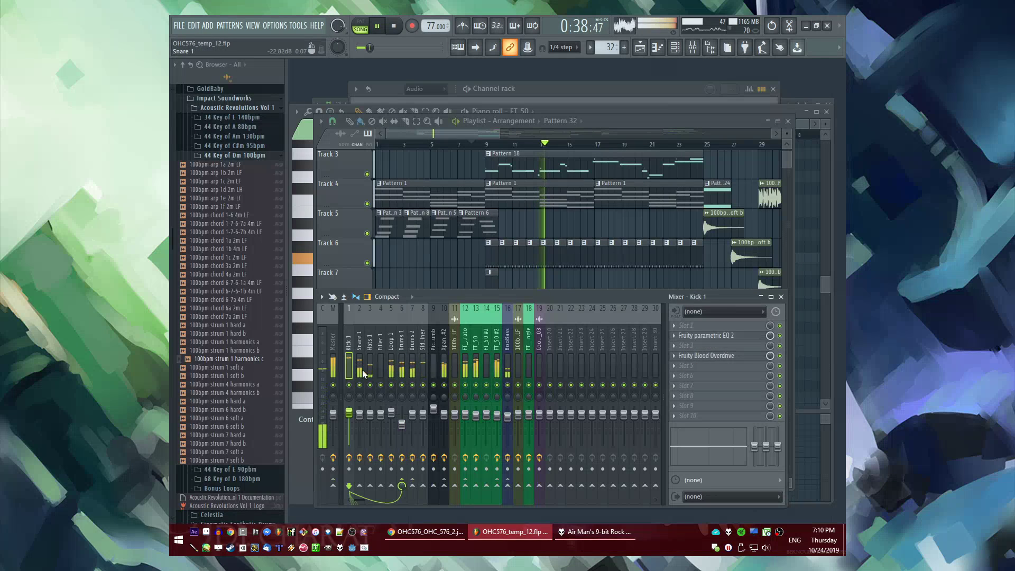
pyautogui.click(370, 369)
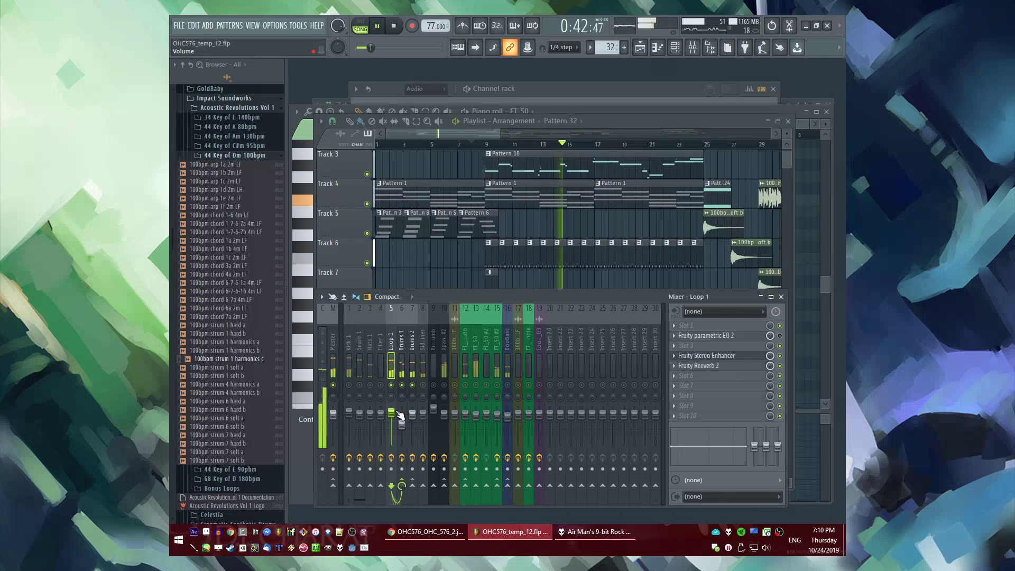
pyautogui.moveTo(401, 420); pyautogui.dragTo(401, 422)
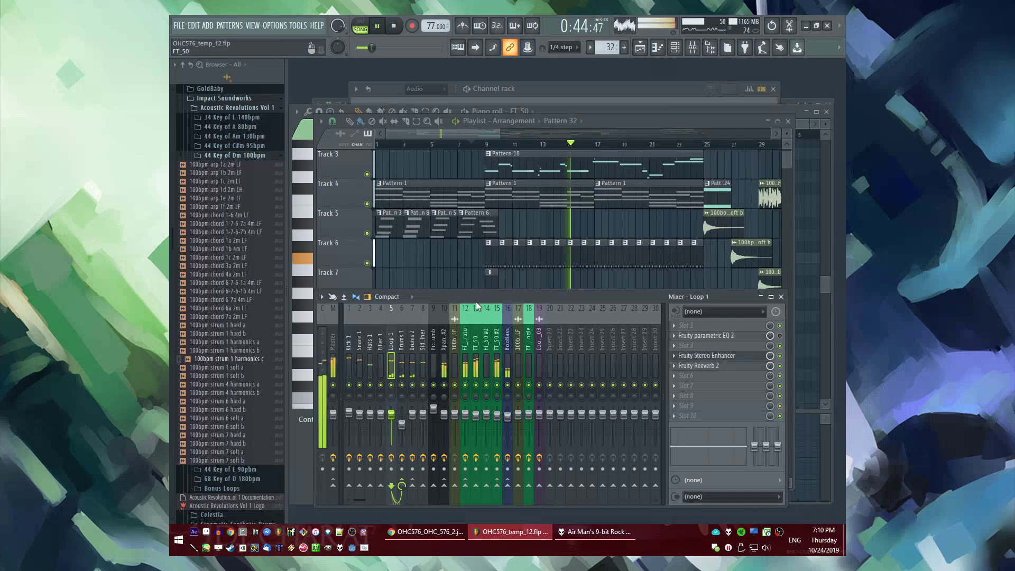
# Spot-check the arrangement's loudness by playing from bar 25, bar 33, about bar 50, bar 58 and bar 66
pyautogui.click(555, 224)
pyautogui.scroll(-5, 553, 226)
pyautogui.scroll(4, 472, 212)
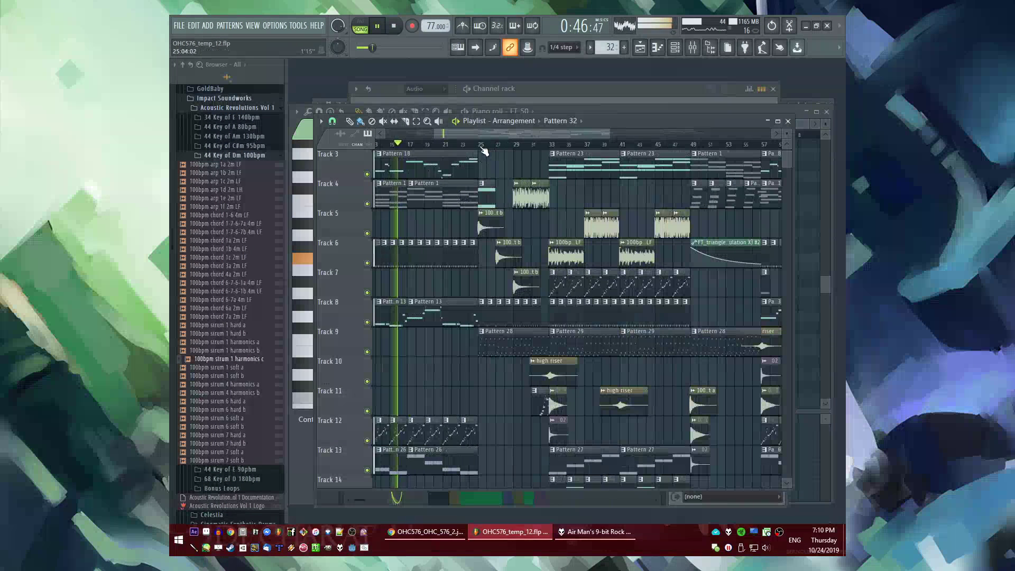
pyautogui.click(484, 146)
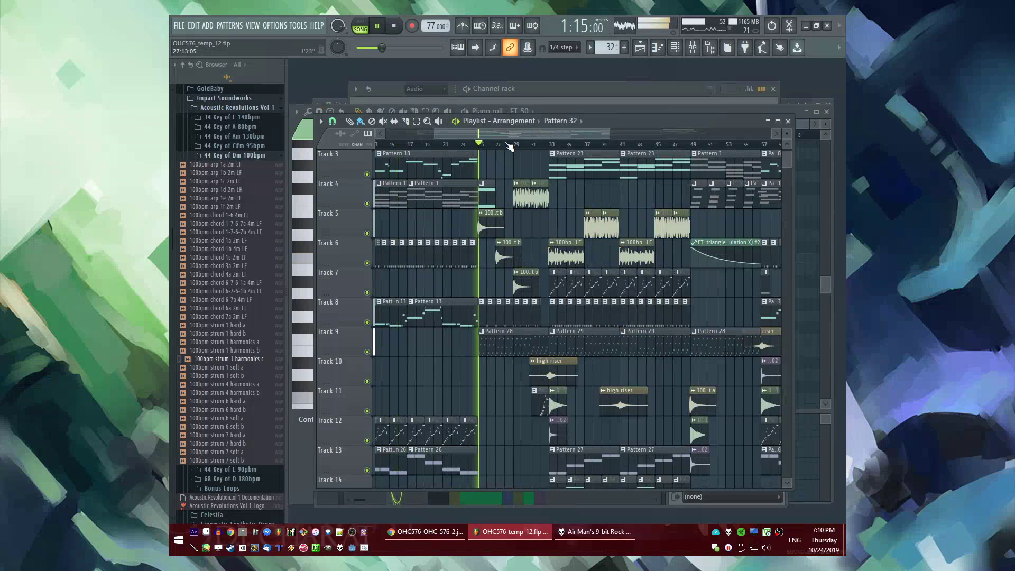
pyautogui.click(557, 146)
pyautogui.scroll(-4, 555, 148)
pyautogui.click(576, 146)
pyautogui.click(608, 146)
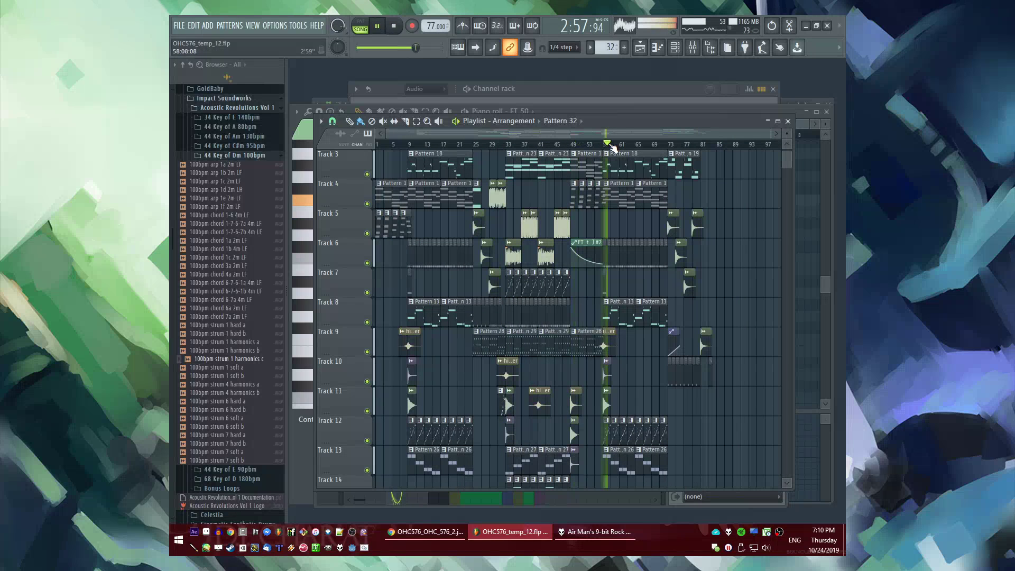
pyautogui.click(641, 146)
# Play the song from its opening, review the intro's tracks and select the DH_FX OUT LONG_011 clip at bar 9
pyautogui.click(395, 145)
pyautogui.scroll(4, 374, 156)
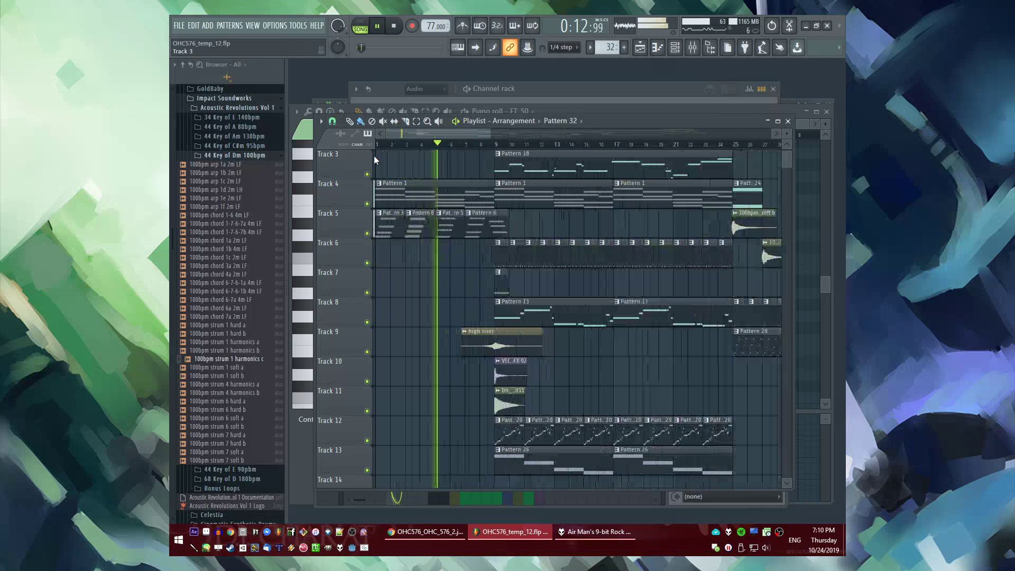
pyautogui.click(382, 145)
pyautogui.scroll(3, 390, 239)
pyautogui.scroll(-4, 391, 238)
pyautogui.scroll(2, 386, 227)
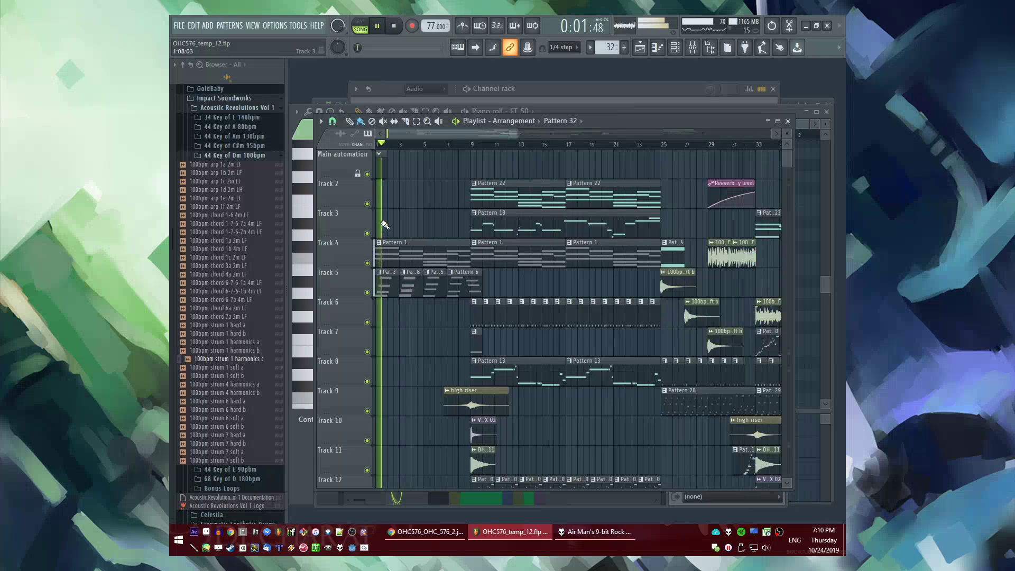
pyautogui.scroll(2, 382, 289)
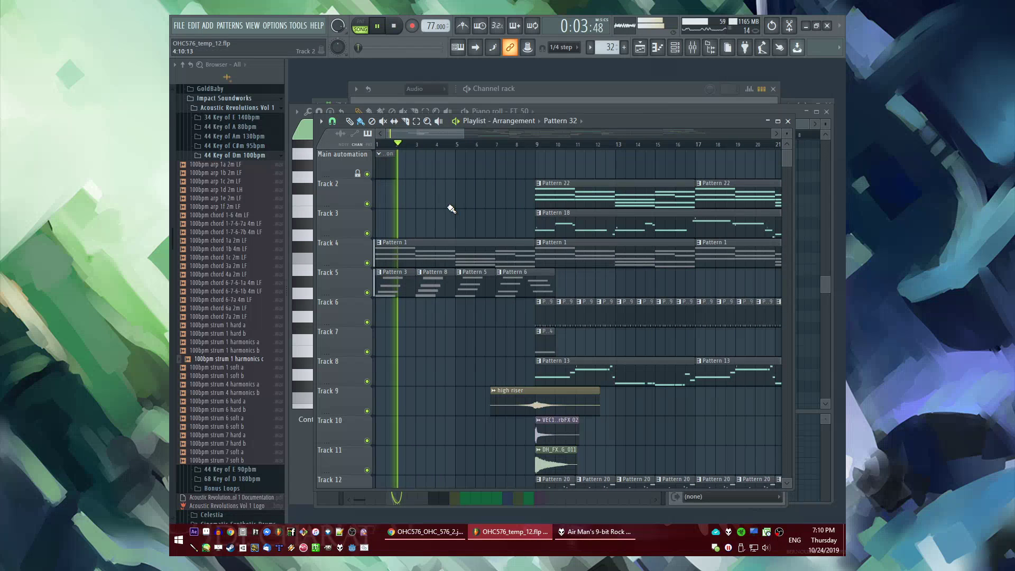
pyautogui.scroll(-3, 374, 363)
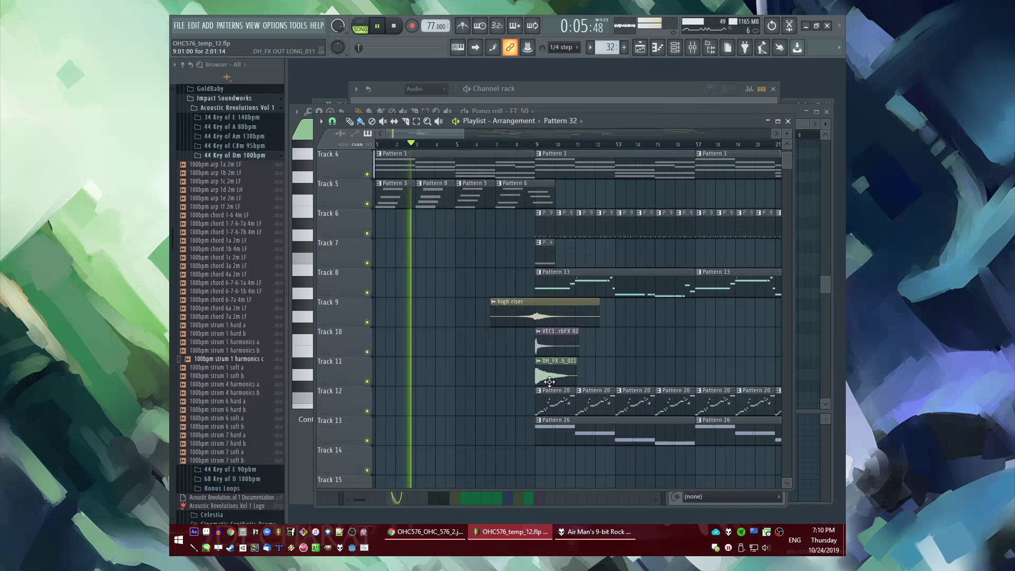
pyautogui.click(544, 377)
pyautogui.scroll(3, 374, 322)
pyautogui.scroll(-10, 249, 349)
pyautogui.scroll(9, 249, 349)
# Preview the 100bpm strum 6 soft a and 100bpm strum 7 hard b guitar samples
pyautogui.click(245, 335)
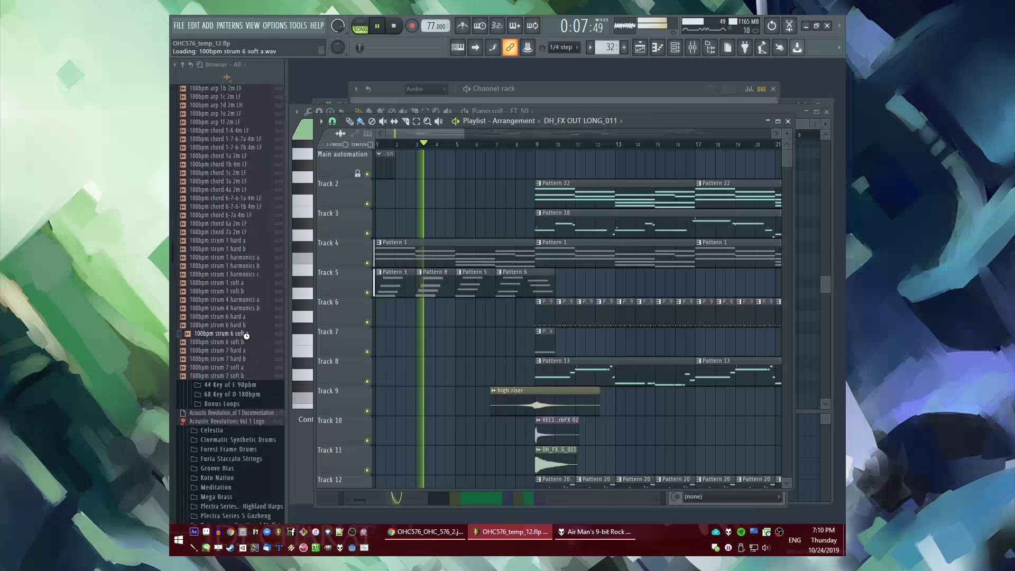
pyautogui.moveTo(251, 359); pyautogui.dragTo(254, 364)
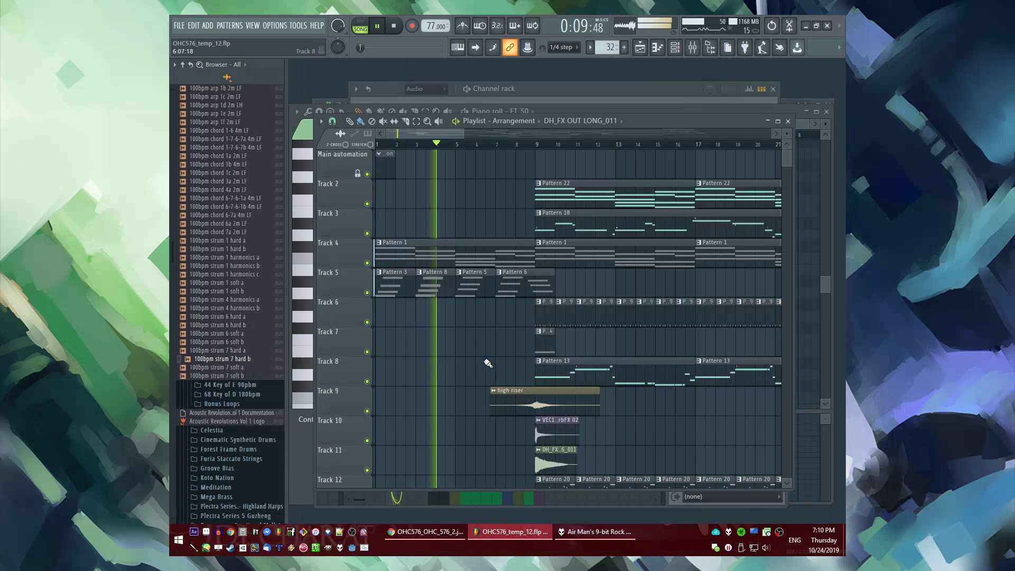
pyautogui.scroll(-12, 256, 389)
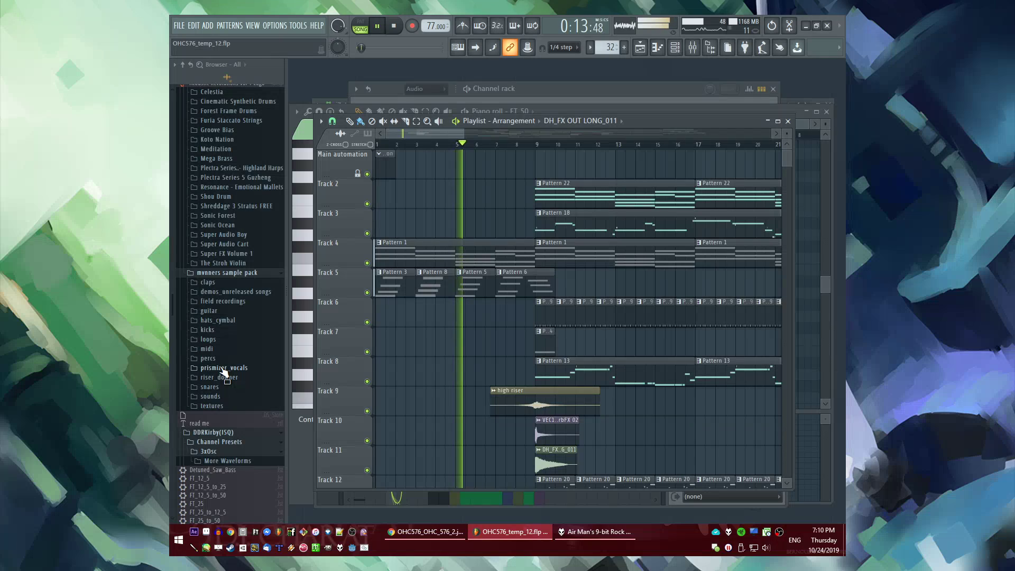
# Look through the field recordings folder and preview texture samples, including i swear to god this used to be a guitar, with playback stopped
pyautogui.click(222, 301)
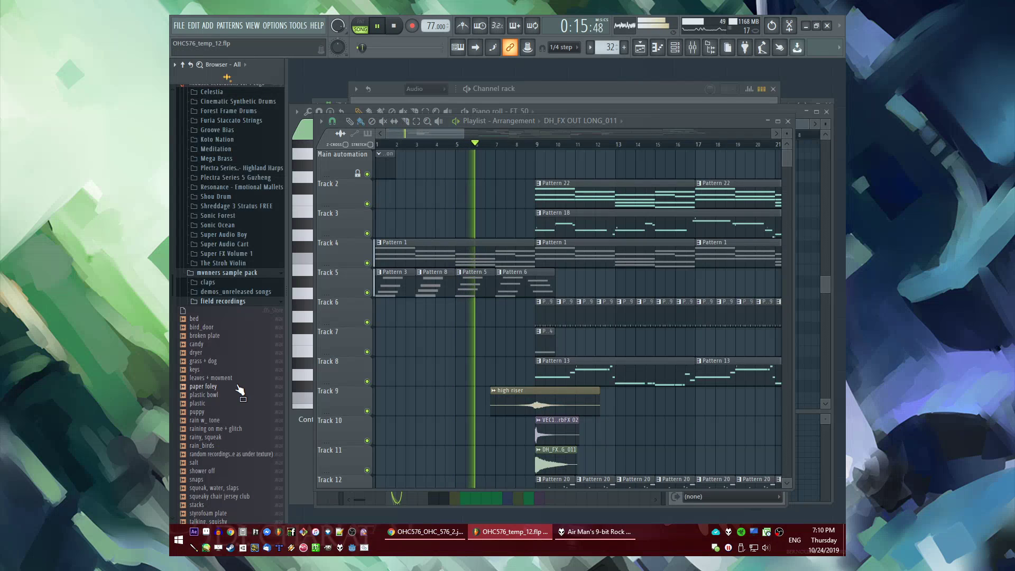
pyautogui.click(232, 301)
pyautogui.click(227, 311)
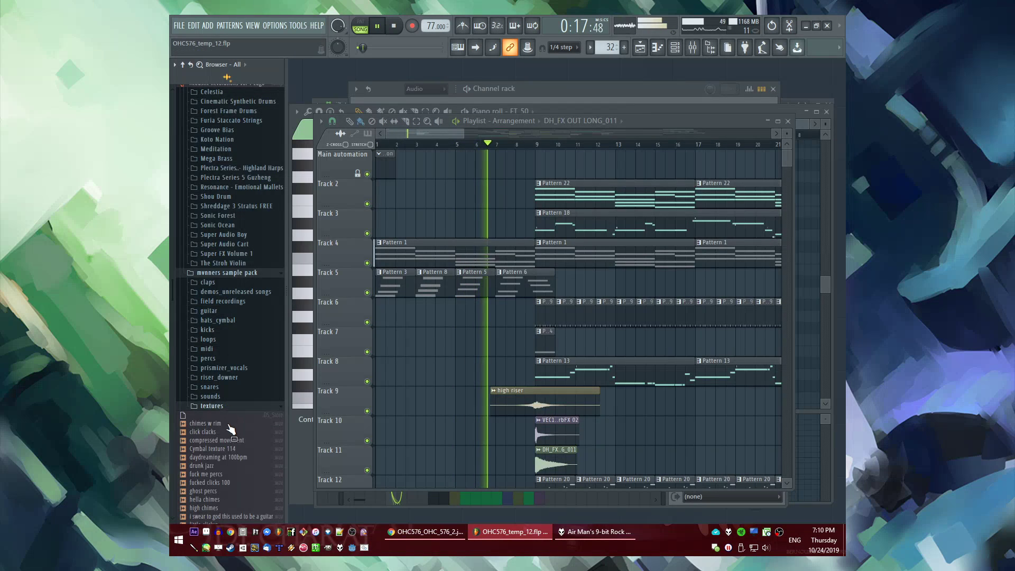
pyautogui.scroll(-10, 231, 291)
pyautogui.click(233, 263)
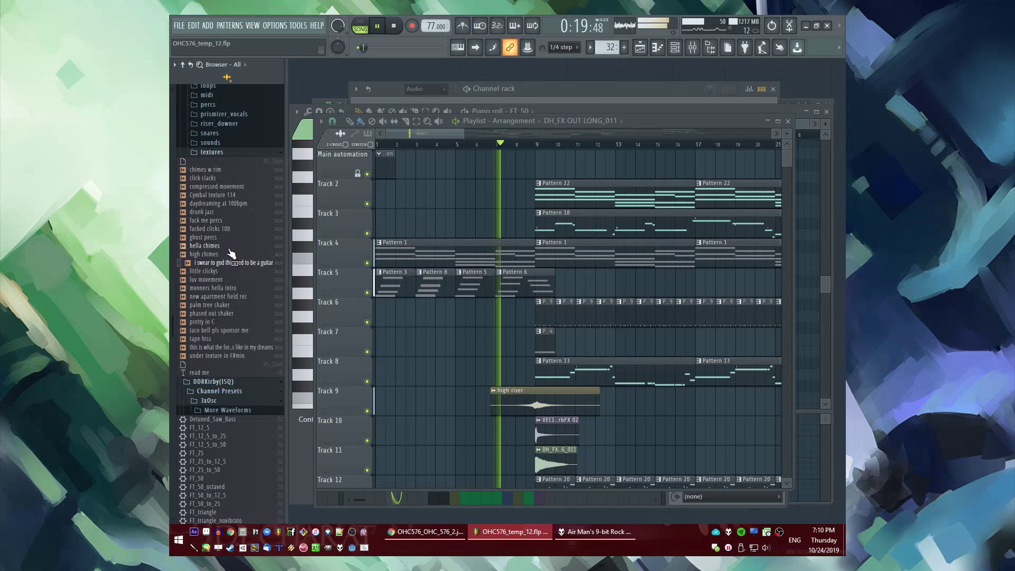
pyautogui.click(226, 230)
pyautogui.press('space')
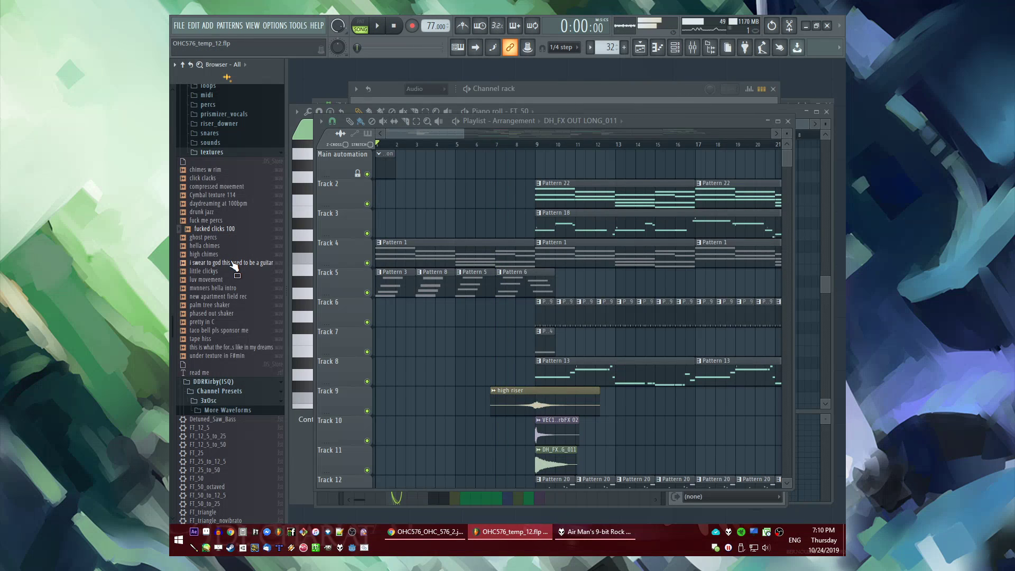
pyautogui.click(231, 315)
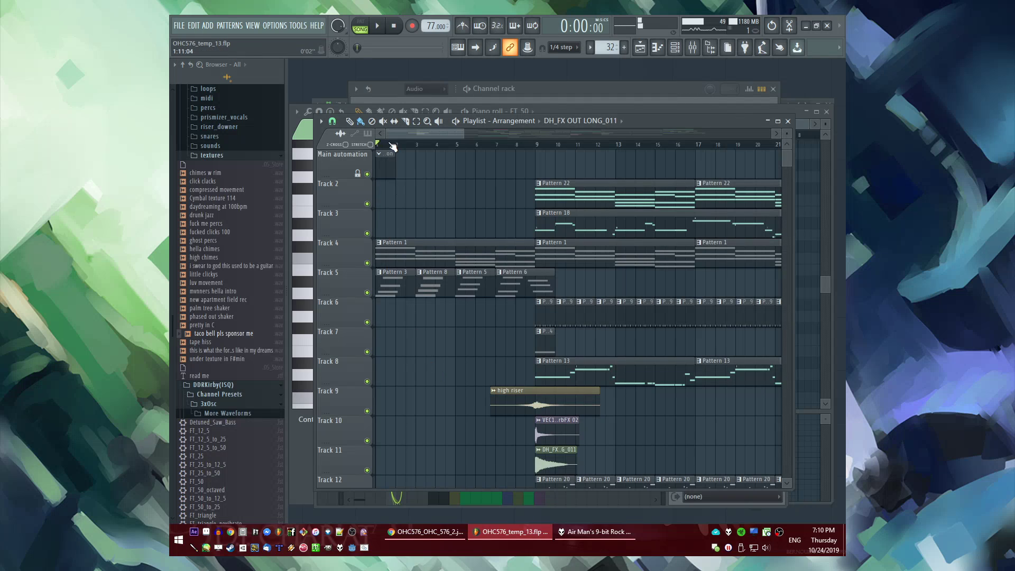
# Play the drop at bar 9, starting from just before the bar
pyautogui.click(537, 145)
pyautogui.press('space')
pyautogui.click(531, 144)
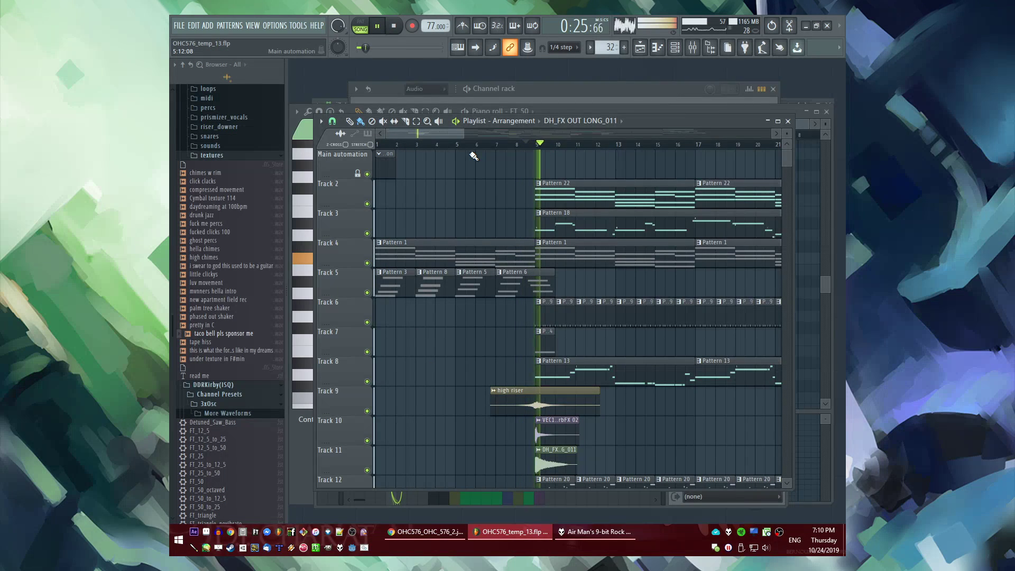
pyautogui.press('space')
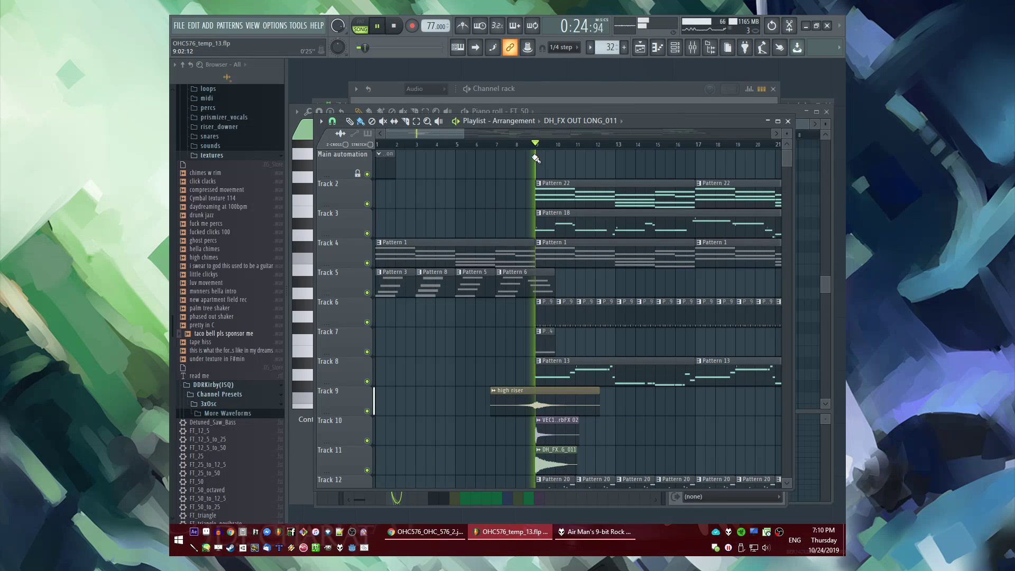
# Lower the system volume to 12 and play the intro from around bar 5
pyautogui.press('XF86AudioLowerVolume')
pyautogui.click(451, 141)
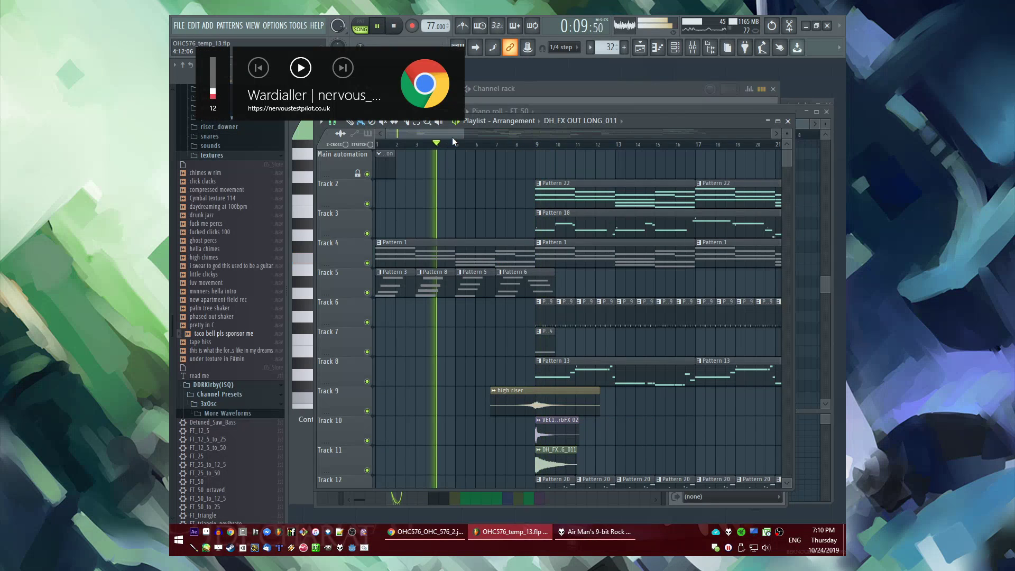
pyautogui.click(457, 143)
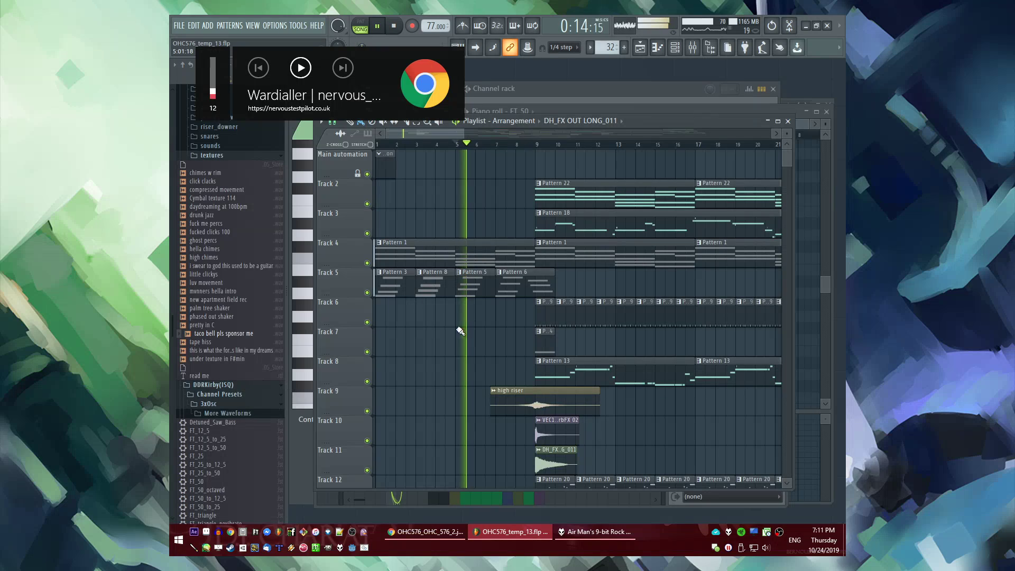
# Compare the levels at bar 9 with the sections leading up to the closing part at bar 73
pyautogui.click(537, 144)
pyautogui.scroll(-3, 545, 148)
pyautogui.moveTo(542, 144); pyautogui.dragTo(720, 134)
pyautogui.click(632, 143)
pyautogui.click(647, 142)
pyautogui.scroll(2, 669, 243)
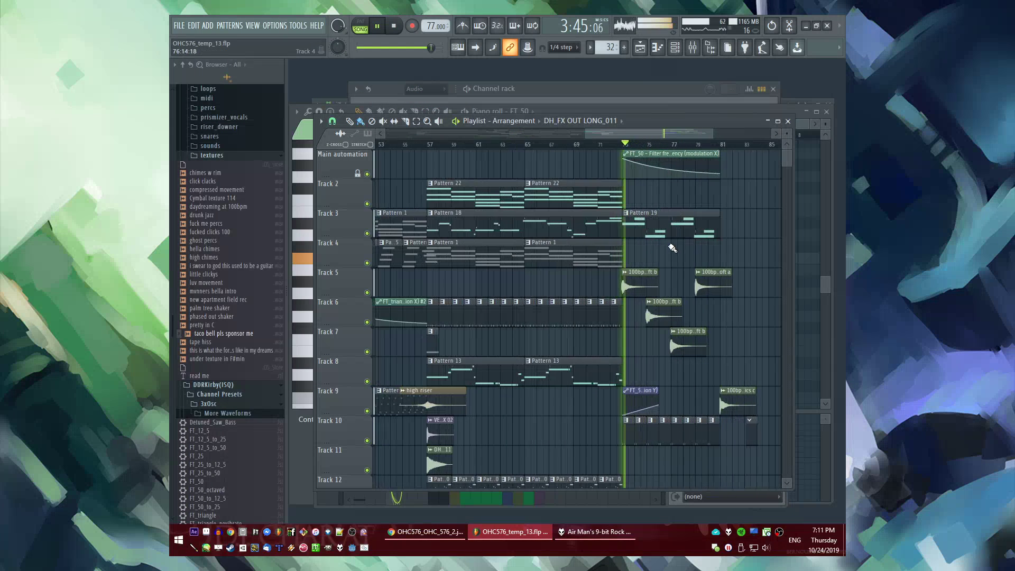
# Select the Pattern 28 clip on Track 9 as the active pattern
pyautogui.scroll(-3, 658, 251)
pyautogui.scroll(-4, 548, 313)
pyautogui.click(523, 290)
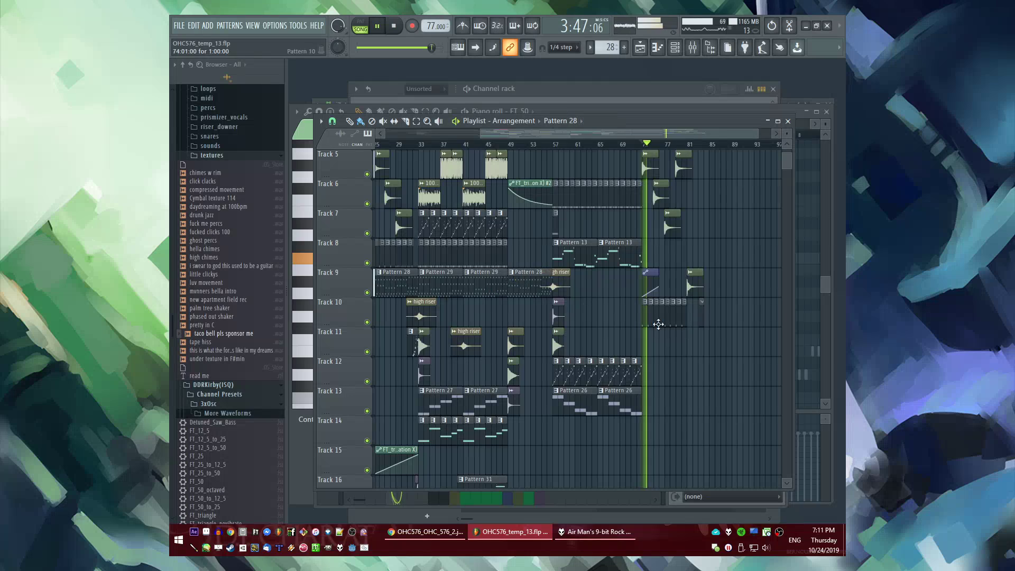
# Place a Pattern 28 clip on Track 11, starting at bar 73
pyautogui.scroll(3, 660, 325)
pyautogui.click(582, 349)
pyautogui.scroll(4, 597, 207)
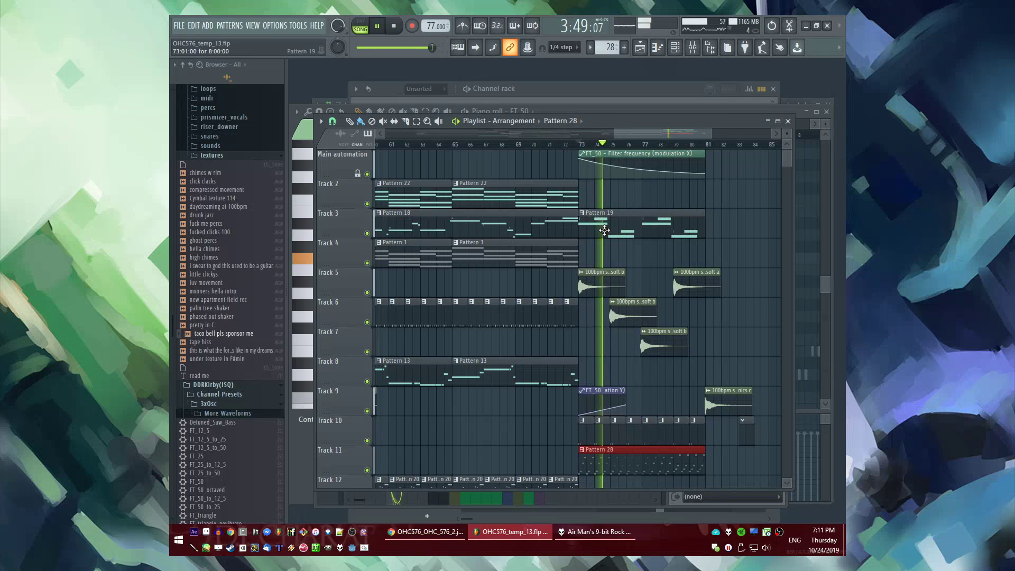
pyautogui.scroll(-2, 725, 362)
pyautogui.scroll(-3, 579, 314)
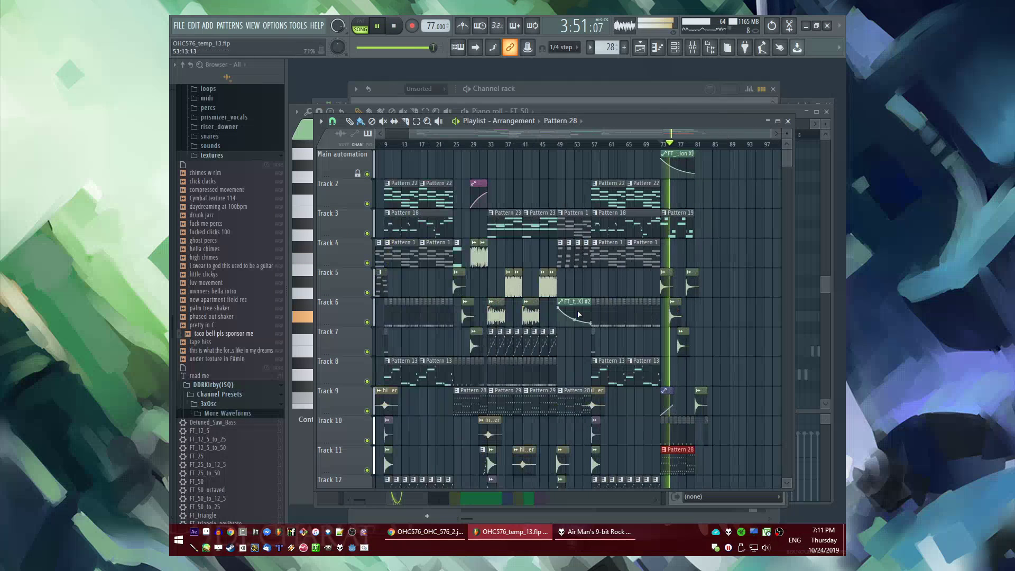
pyautogui.click(483, 183)
pyautogui.scroll(5, 679, 310)
pyautogui.scroll(-4, 682, 439)
pyautogui.click(623, 401)
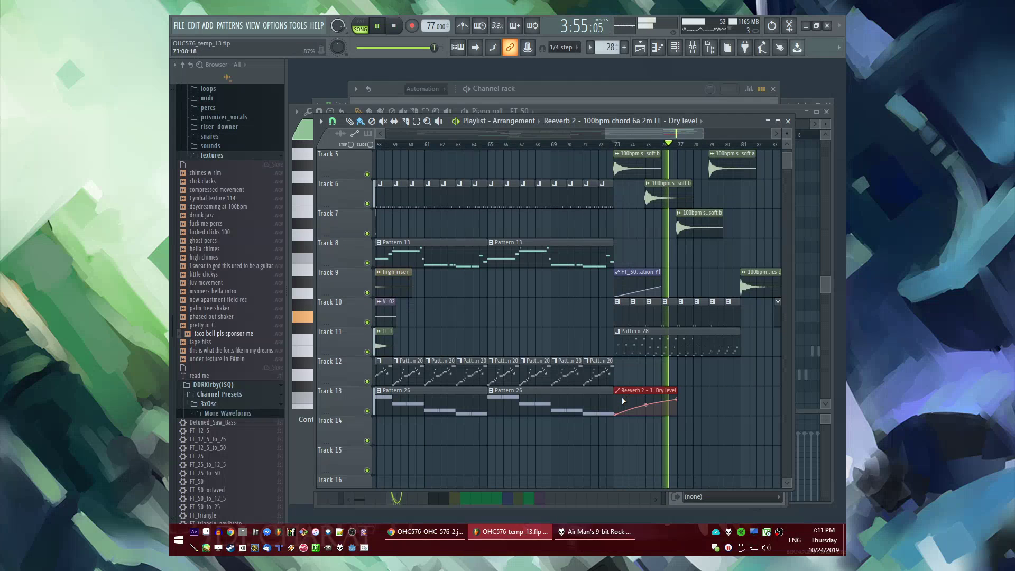
# Copy the FT_triangle filter frequency automation from Track 6 to Track 14 at bar 73 as a unique clip peaking at bar 77
pyautogui.scroll(-5, 509, 201)
pyautogui.scroll(2, 584, 242)
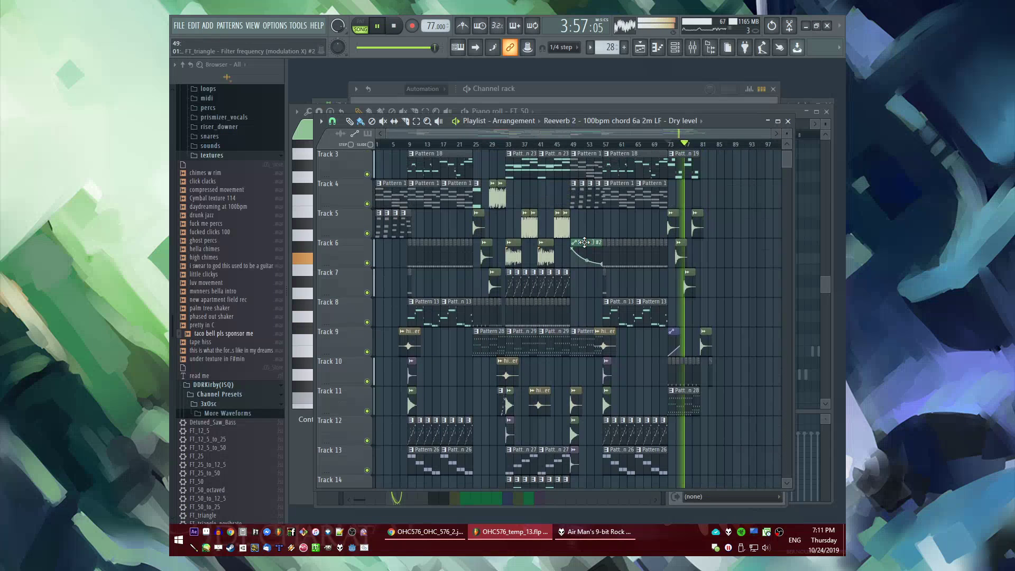
pyautogui.scroll(-4, 640, 281)
pyautogui.scroll(5, 706, 344)
pyautogui.click(533, 379)
pyautogui.click(531, 361)
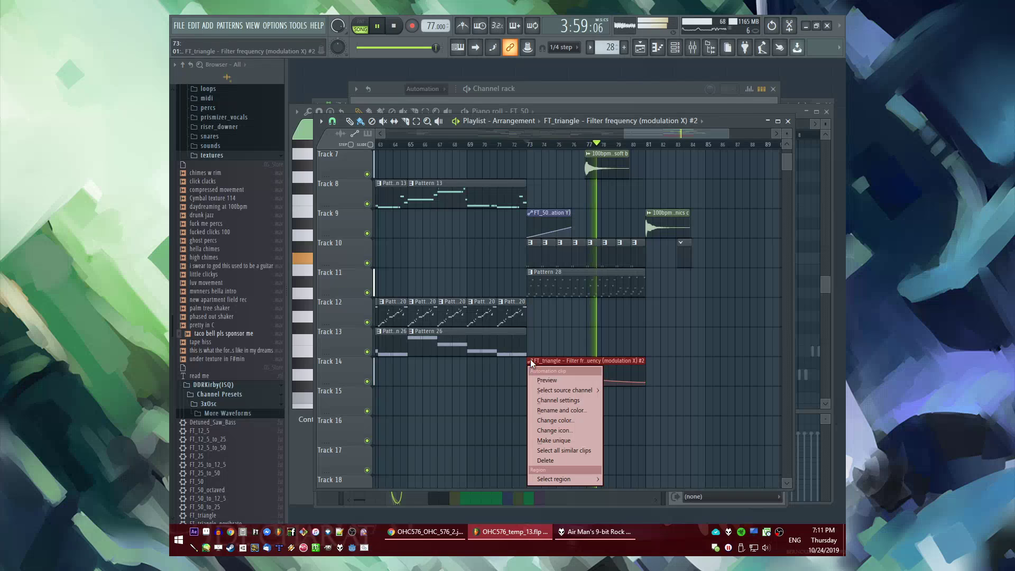
pyautogui.click(547, 440)
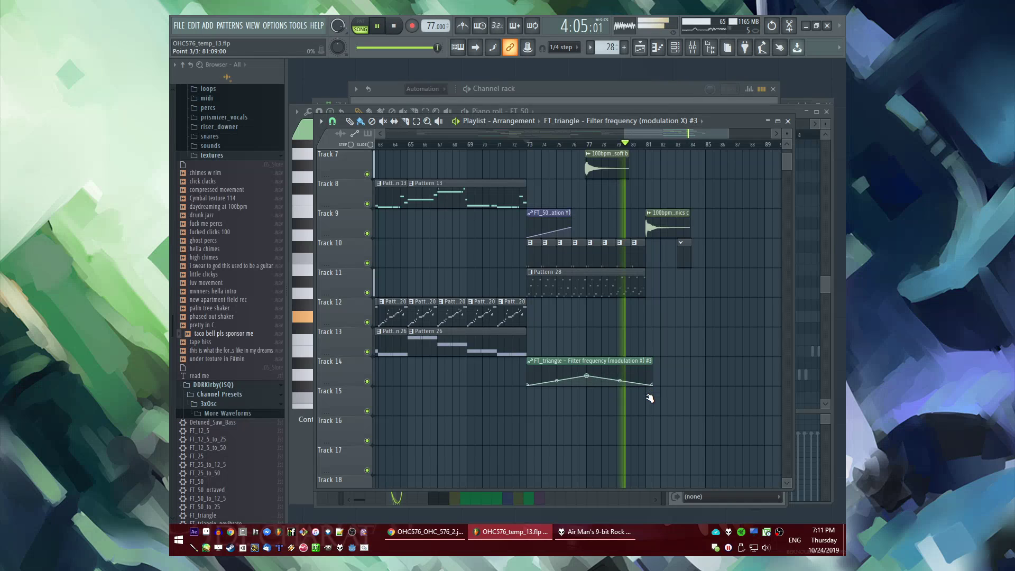
# Make the Pattern 28 clip on Track 11 unique and fine-tune the middle and start points of the Track 14 automation
pyautogui.scroll(3, 649, 356)
pyautogui.click(482, 272)
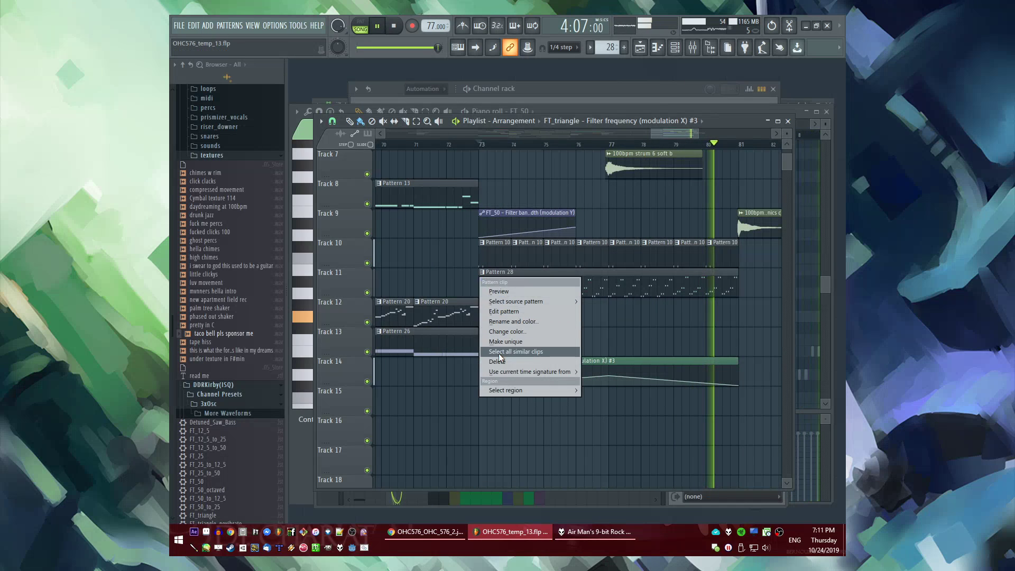
pyautogui.click(501, 343)
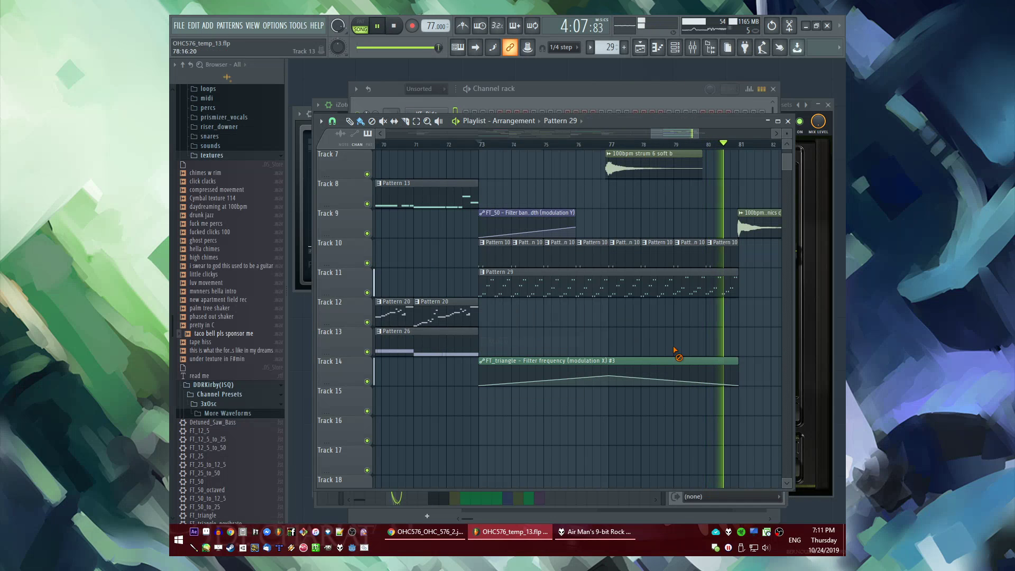
pyautogui.click(610, 374)
pyautogui.moveTo(480, 385); pyautogui.dragTo(480, 384)
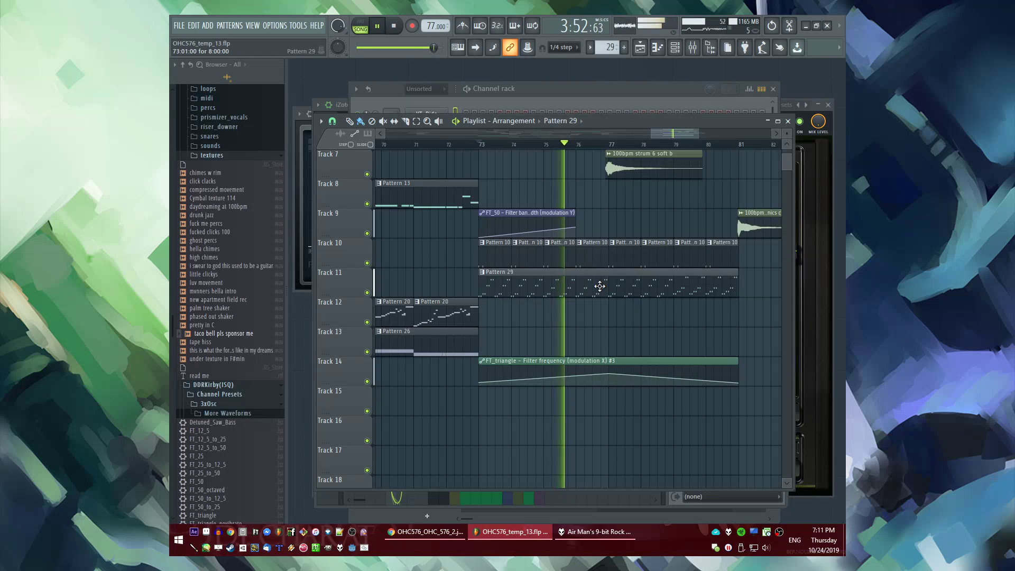
# In the FT_triangle notes of Pattern 29, lower the E5 notes in bars 7 and 8 to D5
pyautogui.doubleClick(593, 285)
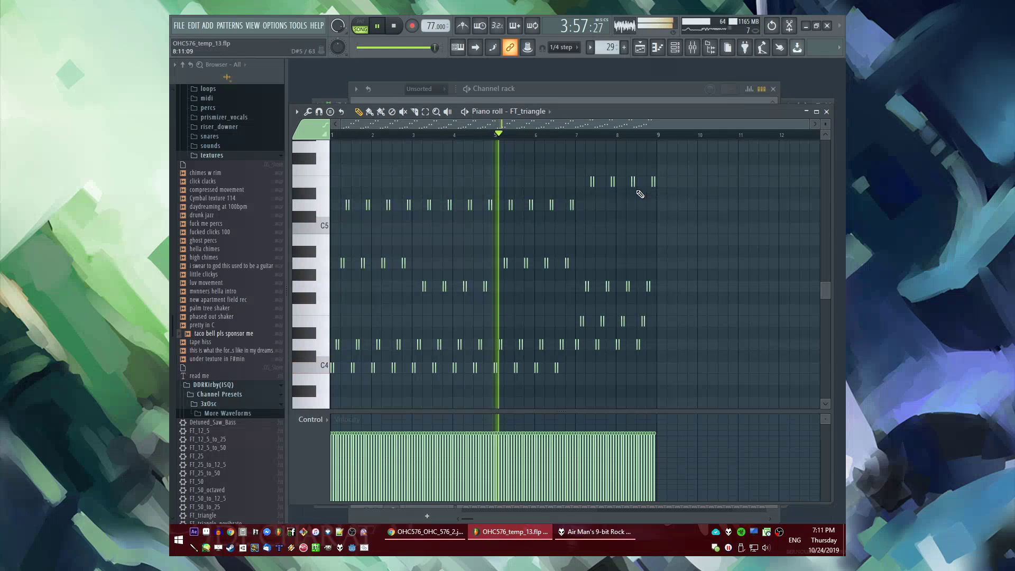
pyautogui.scroll(6, 642, 197)
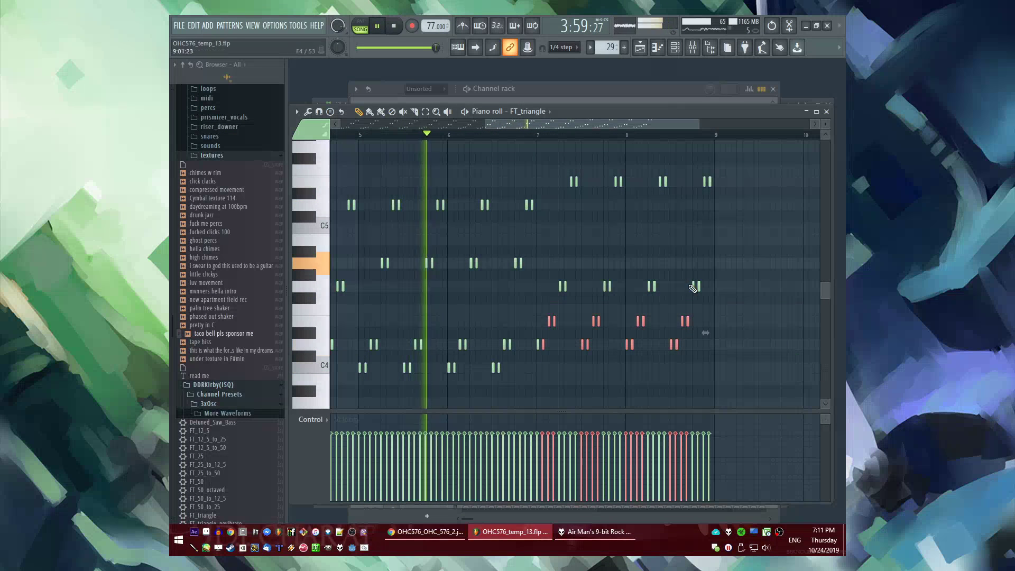
pyautogui.click(542, 135)
pyautogui.moveTo(517, 163); pyautogui.dragTo(814, 224)
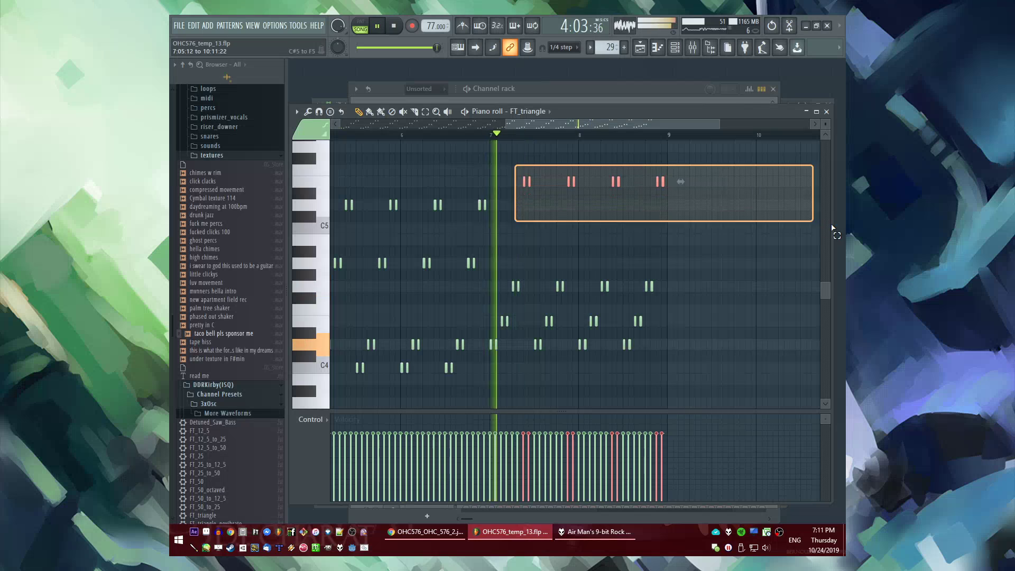
pyautogui.scroll(3, 526, 181)
pyautogui.press('space')
pyautogui.press('space')
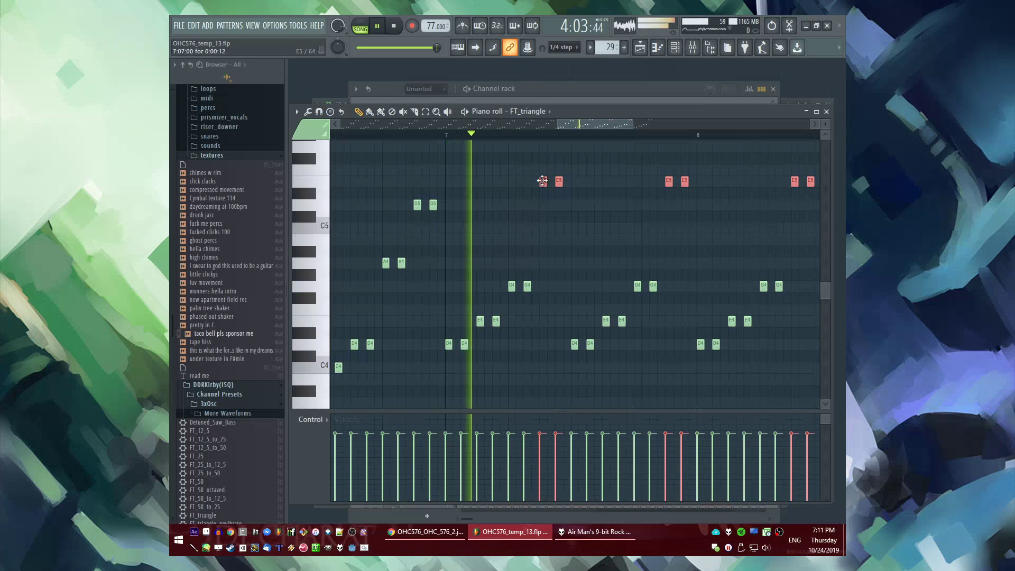
pyautogui.moveTo(476, 270); pyautogui.dragTo(792, 338)
pyautogui.scroll(-3, 438, 285)
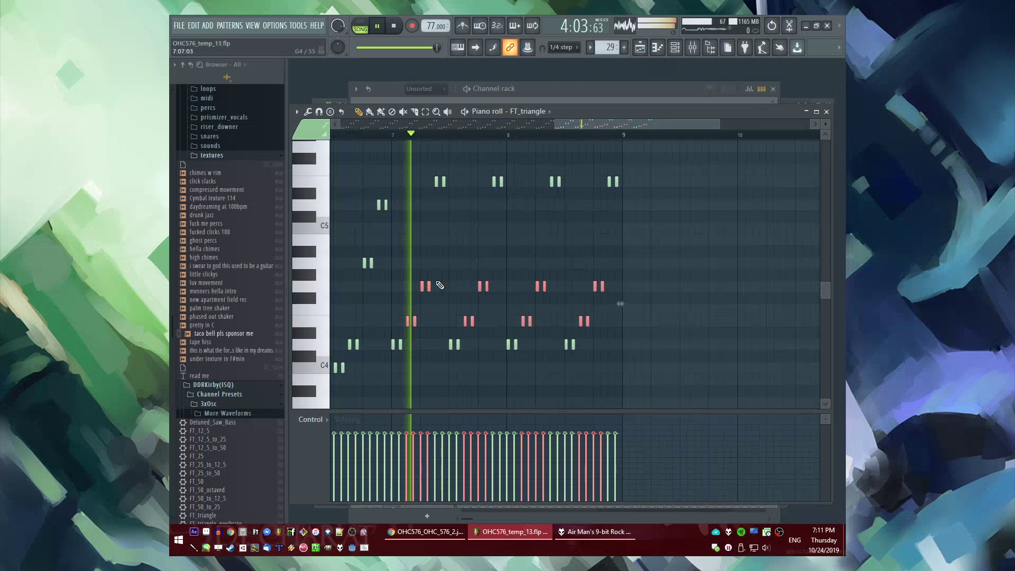
pyautogui.scroll(2, 431, 227)
pyautogui.press('space')
pyautogui.moveTo(416, 162); pyautogui.dragTo(815, 230)
pyautogui.press('space')
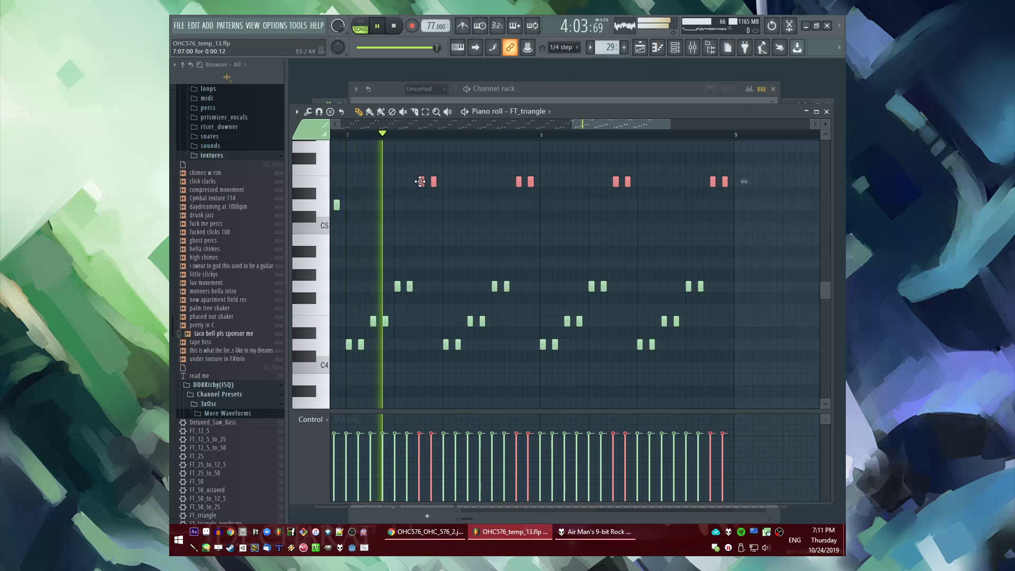
pyautogui.moveTo(420, 182); pyautogui.dragTo(421, 203)
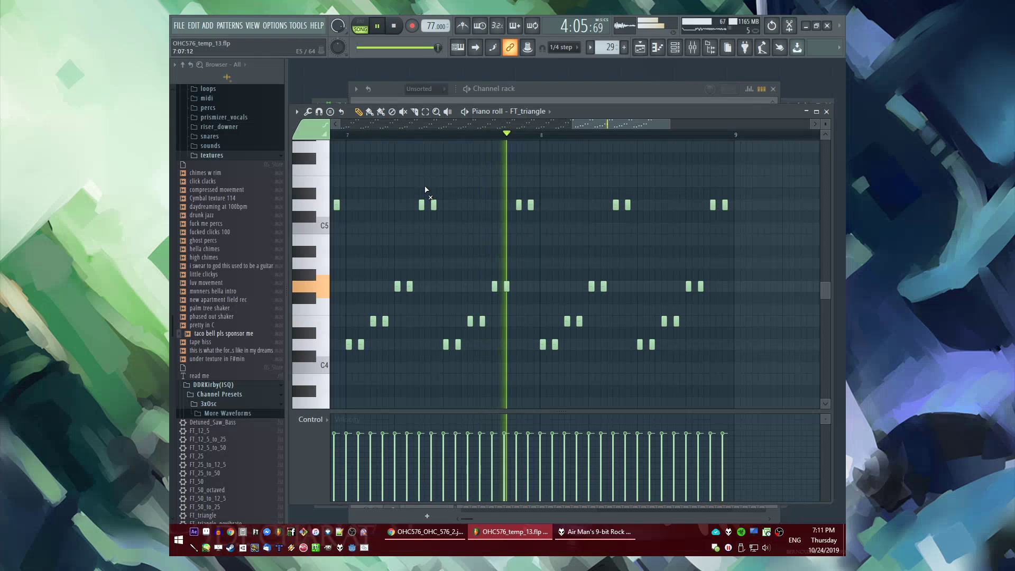
# Return to the playlist and lower the end point of the Track 14 filter frequency automation at bar 81
pyautogui.press('F5')
pyautogui.scroll(2, 492, 297)
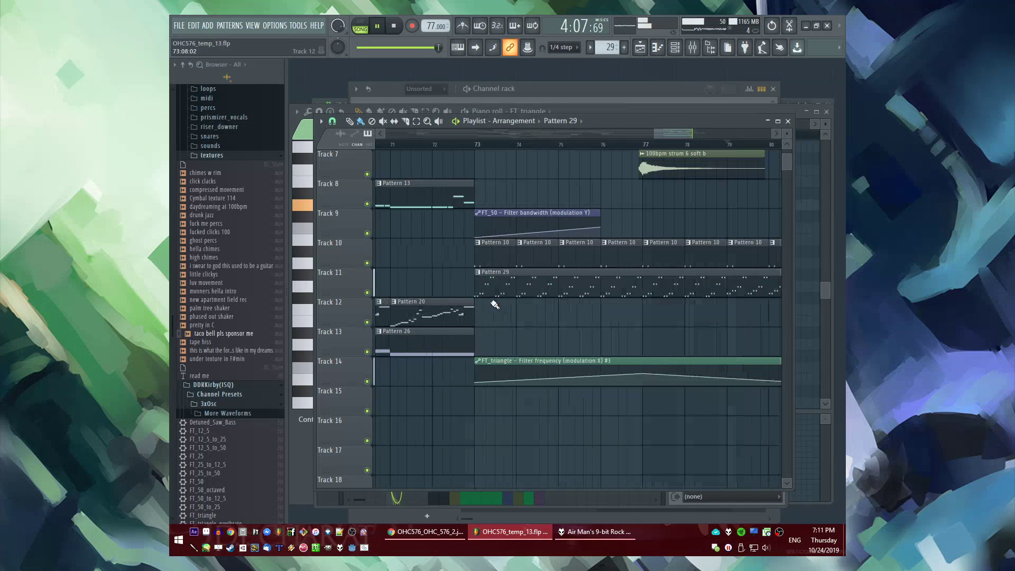
pyautogui.scroll(-3, 529, 291)
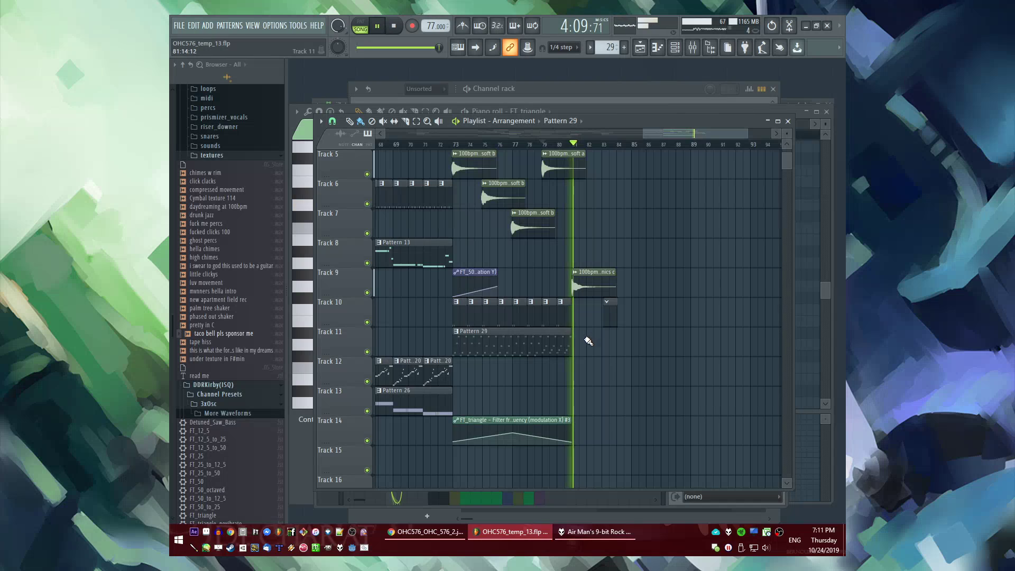
pyautogui.scroll(4, 588, 341)
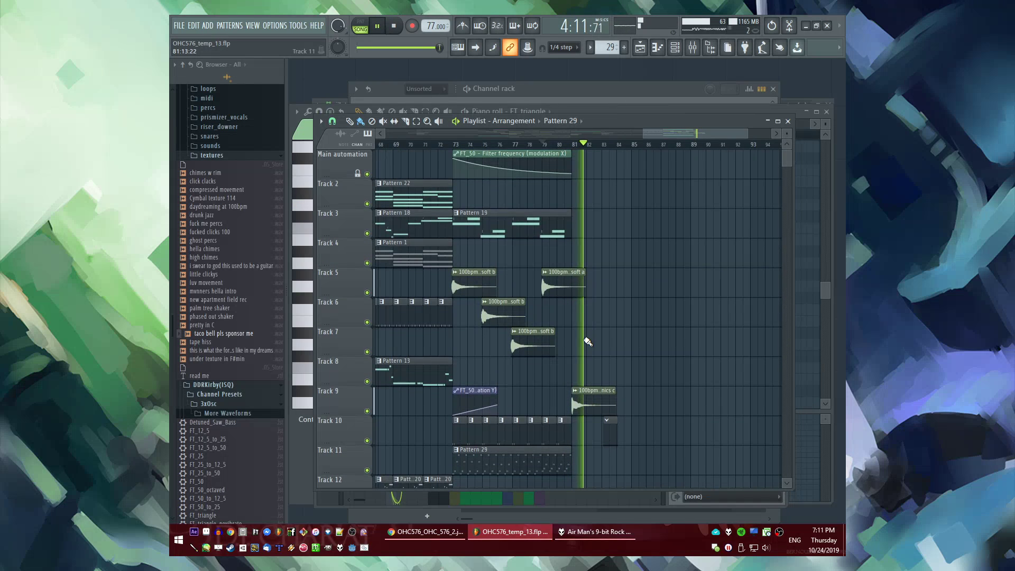
pyautogui.scroll(-5, 582, 343)
pyautogui.scroll(2, 541, 352)
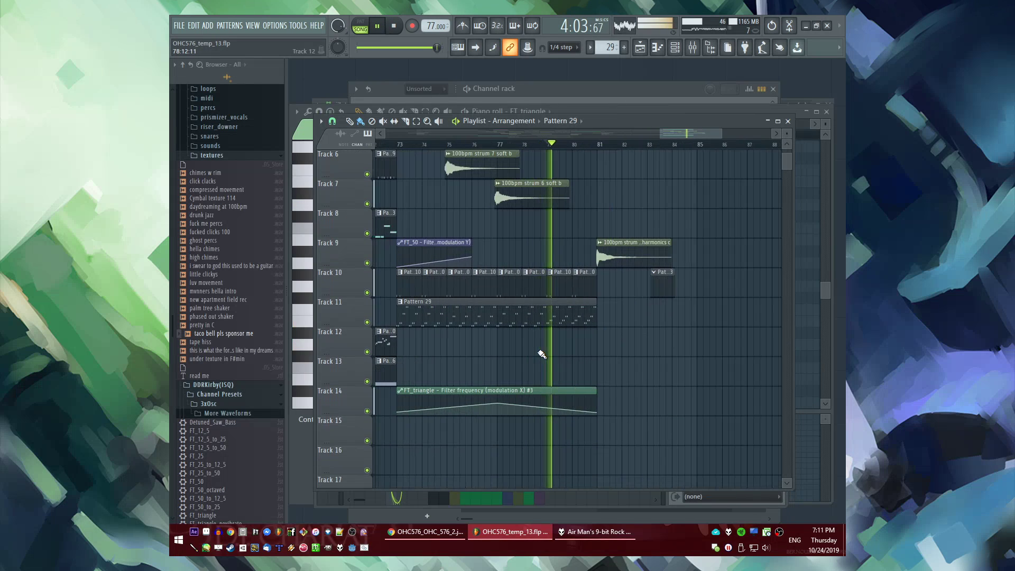
pyautogui.click(598, 416)
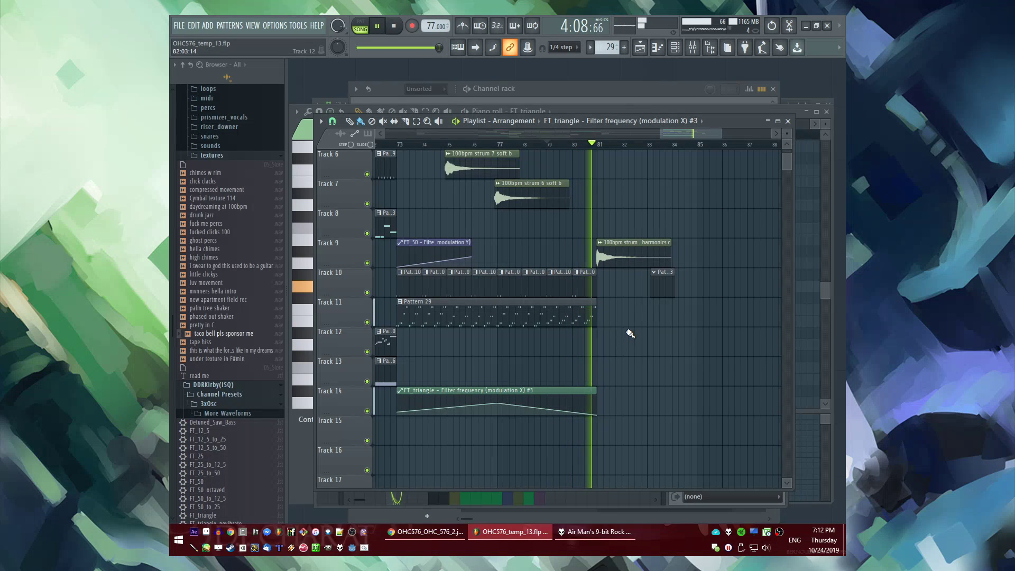
# Copy the high riser clip to Track 12 with its swell centred on bar 81 and play the transition
pyautogui.scroll(3, 664, 377)
pyautogui.scroll(-6, 679, 319)
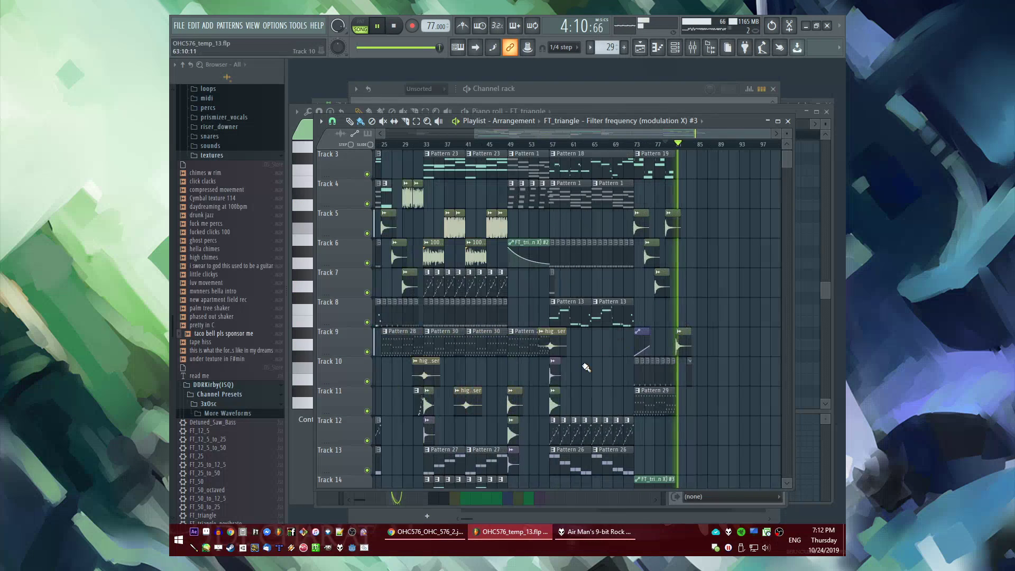
pyautogui.click(562, 367)
pyautogui.scroll(5, 695, 412)
pyautogui.click(606, 429)
pyautogui.press('space')
pyautogui.press('space')
pyautogui.scroll(2, 655, 445)
pyautogui.scroll(2, 661, 448)
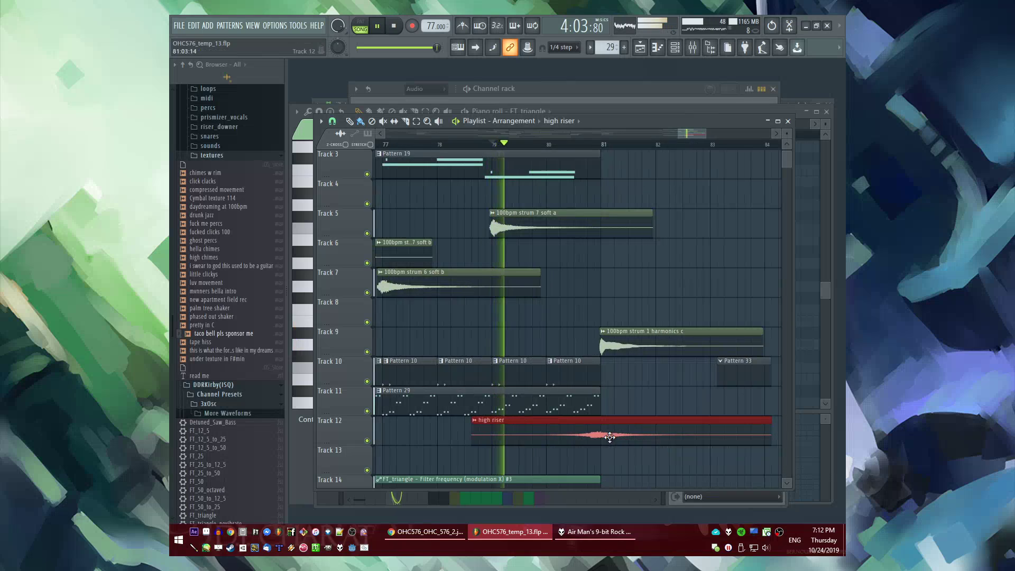
pyautogui.click(580, 147)
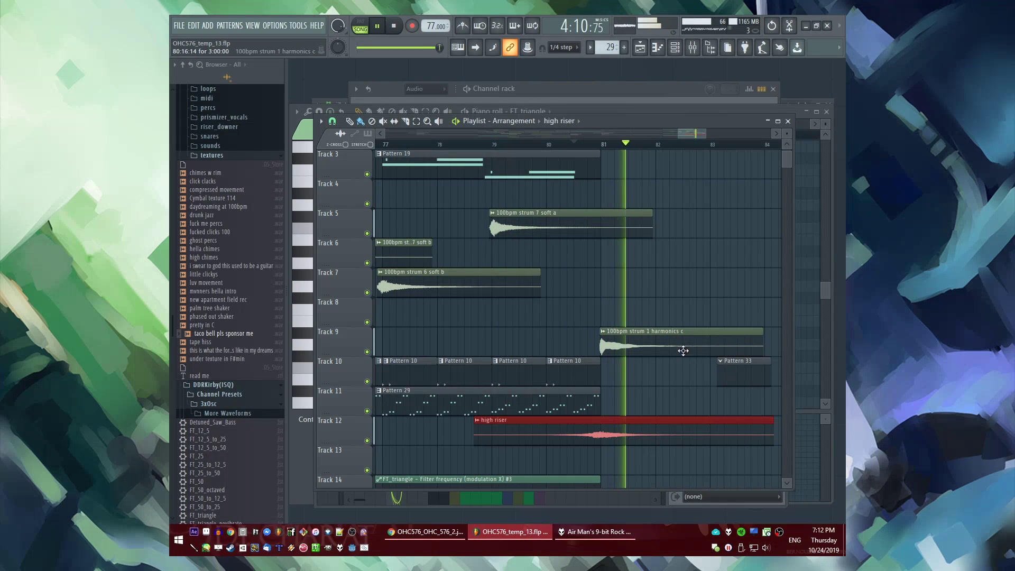
# Compare the playback of the sections around bar 69, bar 41 and the intro at bar 5
pyautogui.click(743, 376)
pyautogui.scroll(-4, 694, 246)
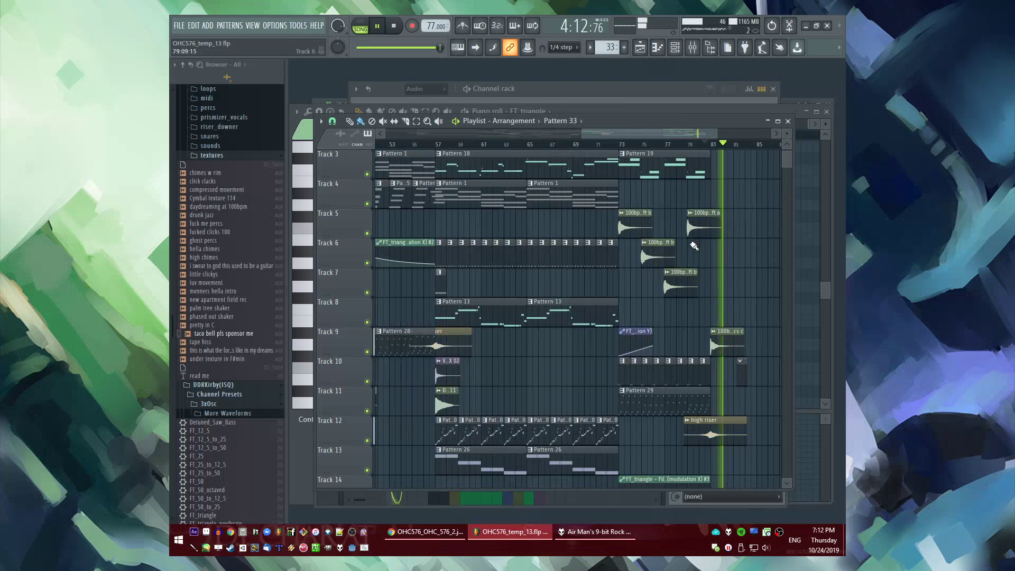
pyautogui.click(533, 145)
pyautogui.click(571, 144)
pyautogui.click(565, 145)
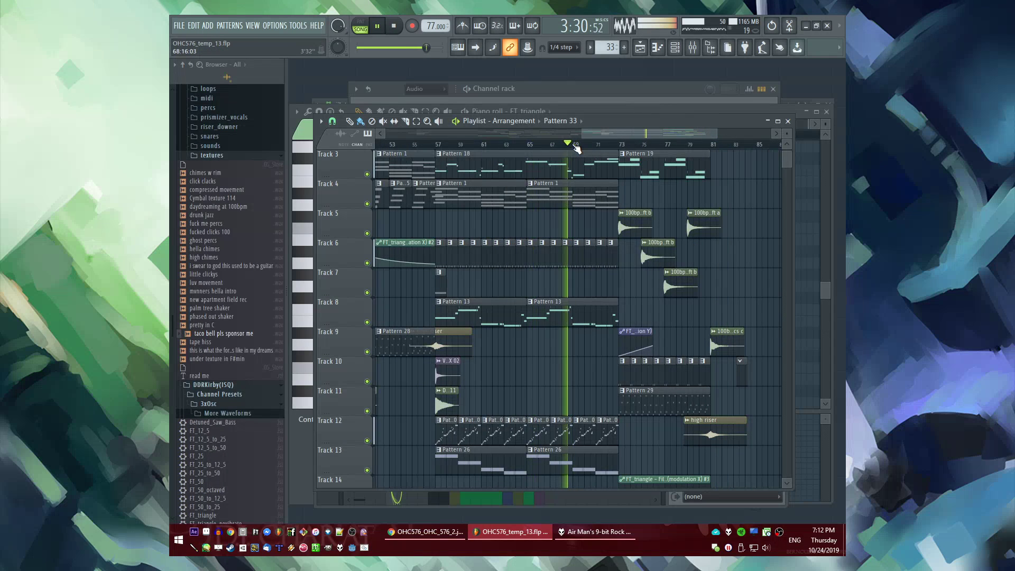
pyautogui.click(574, 144)
pyautogui.scroll(-4, 571, 175)
pyautogui.scroll(5, 495, 218)
pyautogui.scroll(-2, 559, 222)
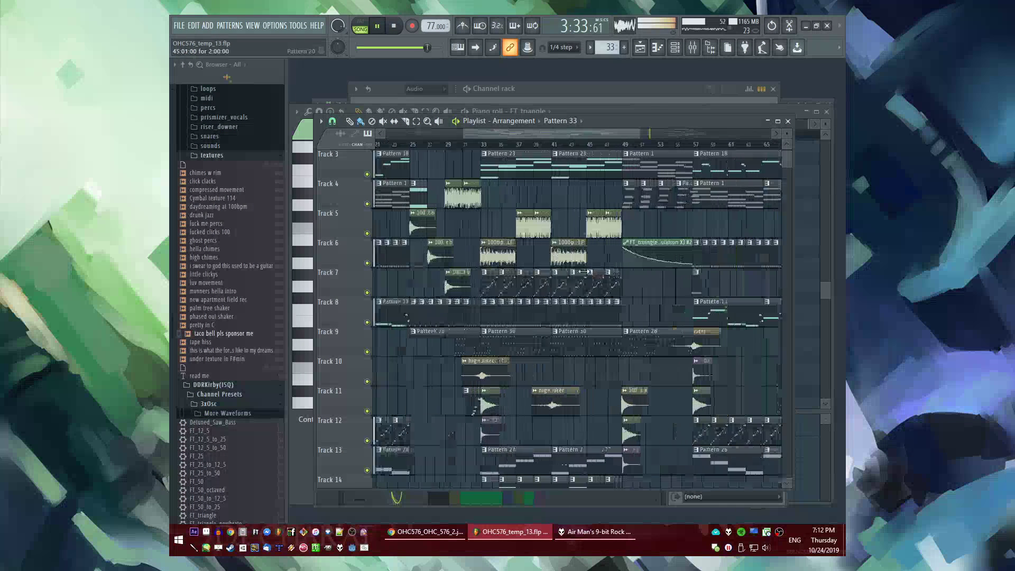
pyautogui.click(561, 146)
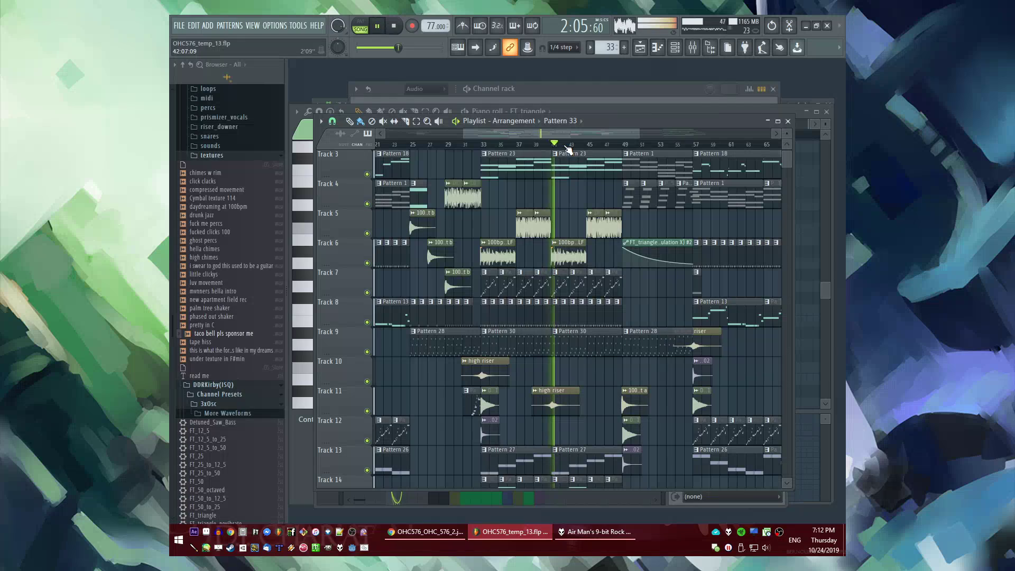
pyautogui.scroll(-3, 581, 250)
pyautogui.click(390, 145)
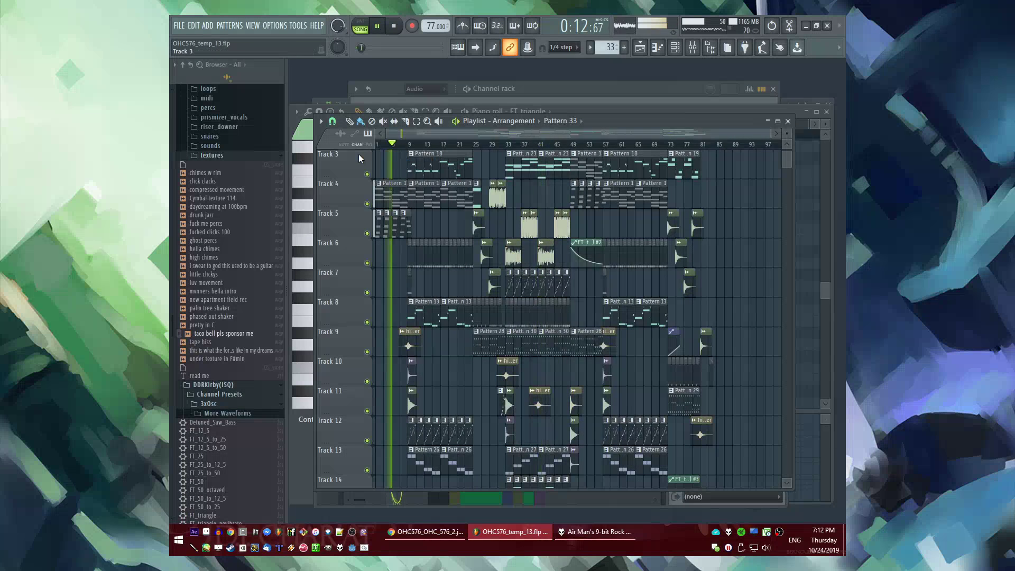
# Copy the DH_FX OUT LONG_011 clip to Track 8 at bar 1 and play the song's opening
pyautogui.scroll(5, 388, 147)
pyautogui.click(378, 144)
pyautogui.scroll(2, 443, 355)
pyautogui.scroll(-3, 465, 365)
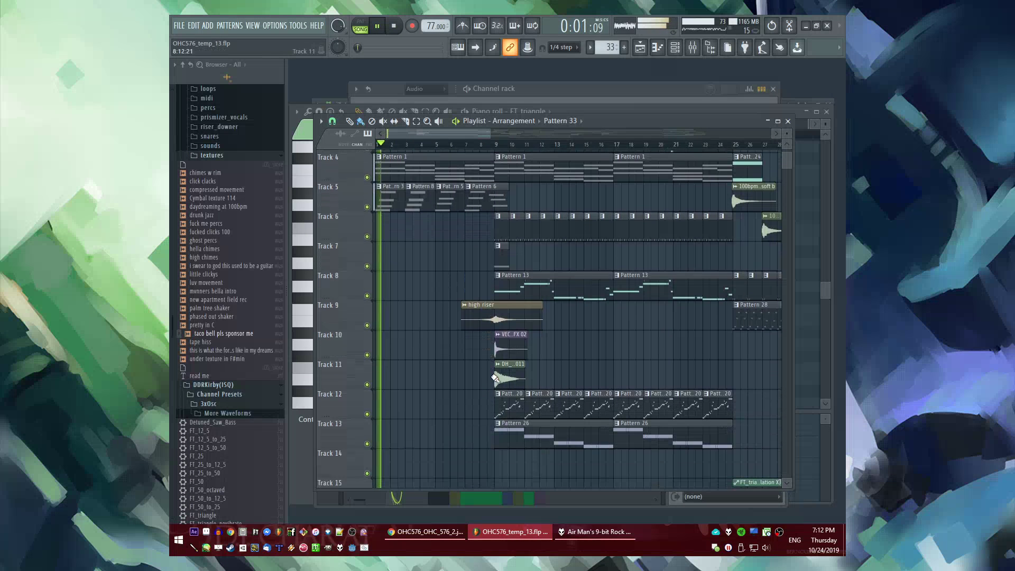
pyautogui.click(503, 375)
pyautogui.scroll(2, 385, 285)
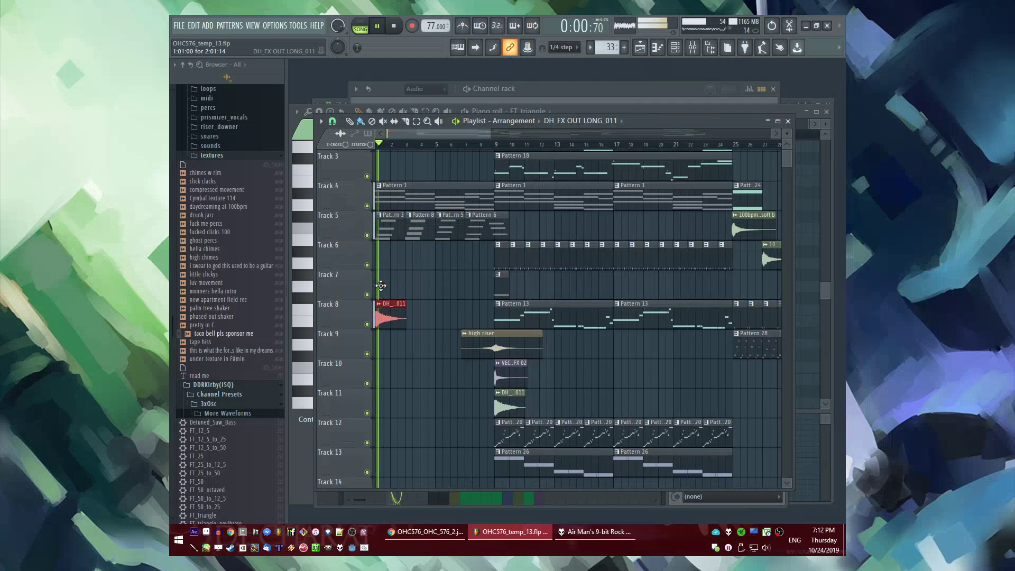
pyautogui.scroll(1, 381, 311)
# Look through the transition effect samples in the browser and play the sections at bars 9, 29 and 26
pyautogui.scroll(-10, 220, 319)
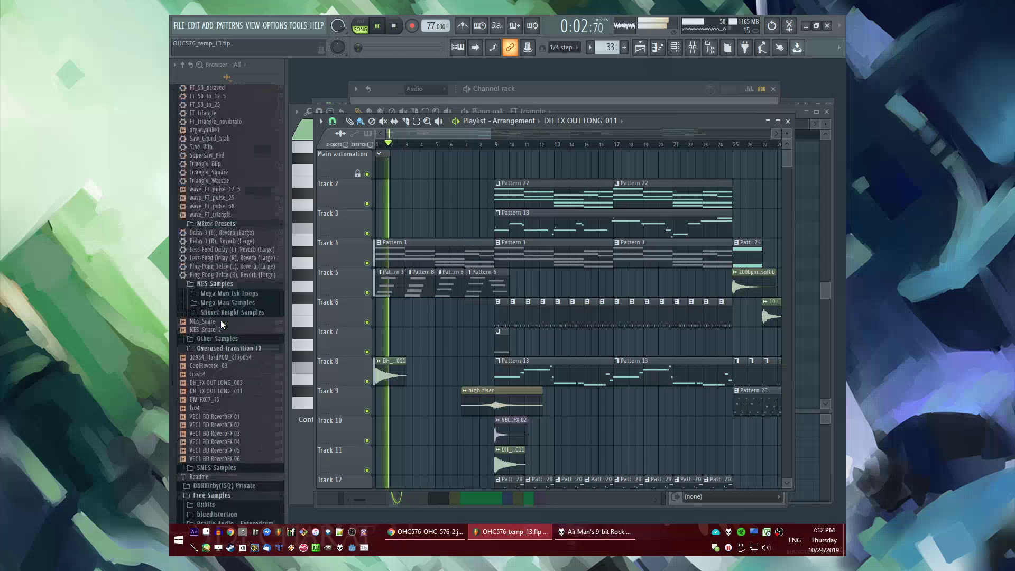
pyautogui.click(503, 144)
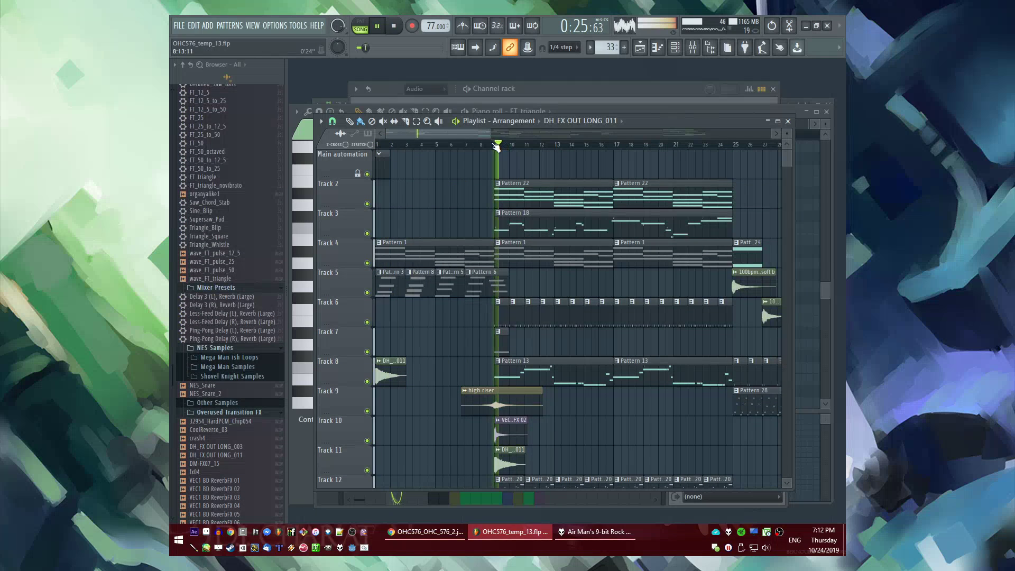
pyautogui.scroll(-3, 459, 201)
pyautogui.click(516, 145)
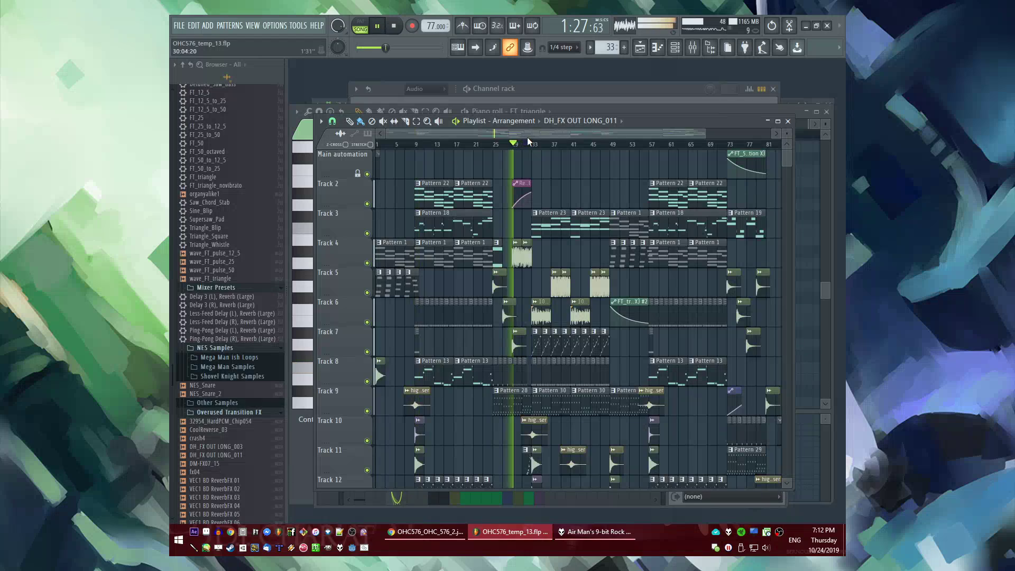
pyautogui.click(501, 144)
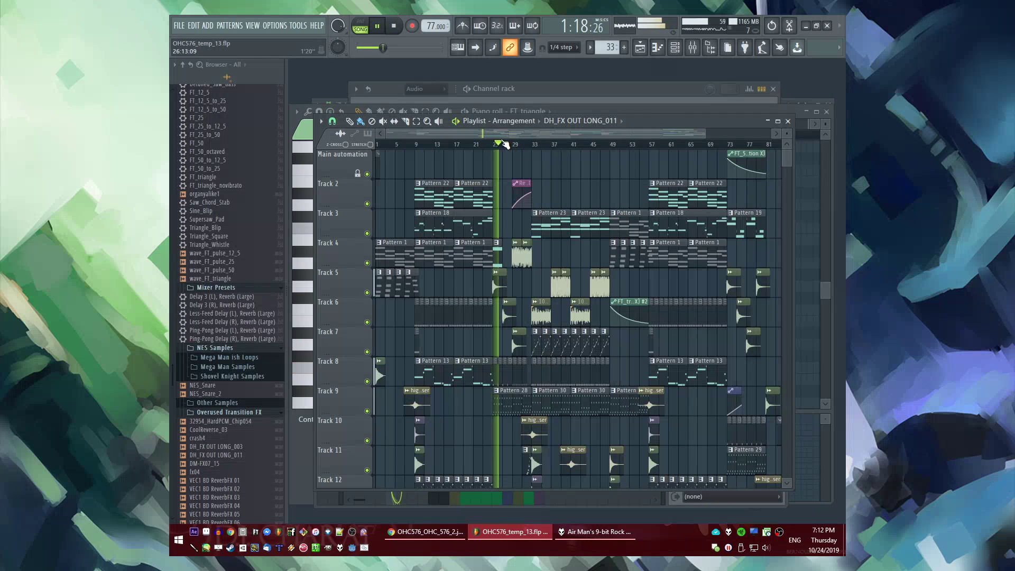
# Compare the playback of the song's opening with the section at bar 49 while looking over the arrangement's tracks
pyautogui.moveTo(501, 144); pyautogui.dragTo(312, 152)
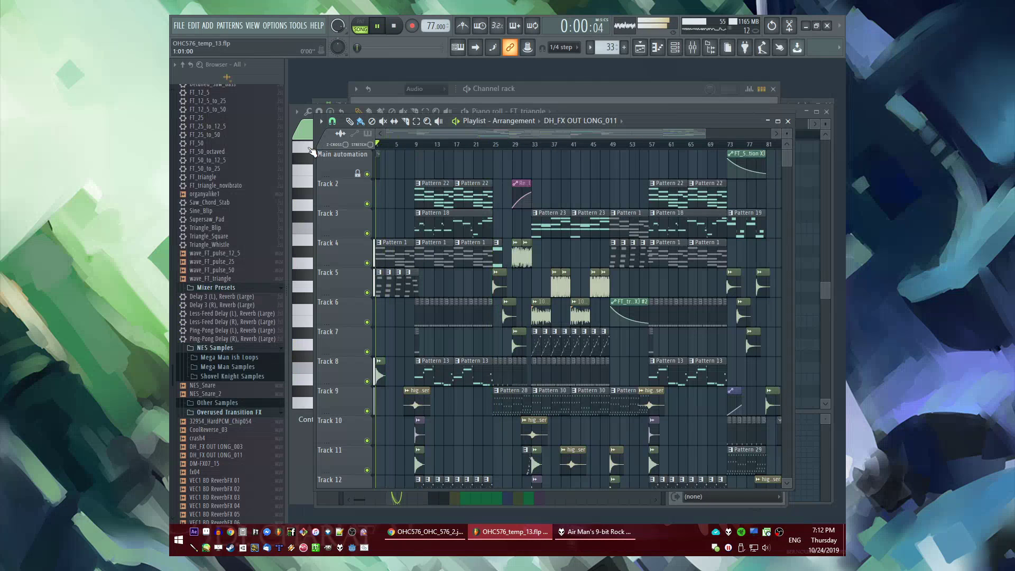
pyautogui.click(611, 145)
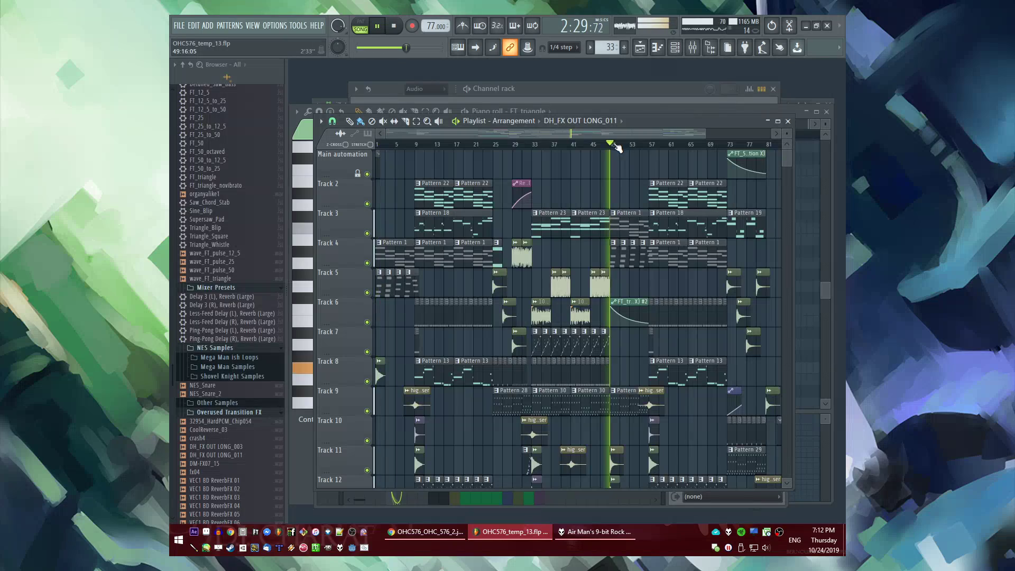
pyautogui.scroll(6, 376, 233)
pyautogui.scroll(-4, 456, 192)
pyautogui.scroll(-4, 574, 297)
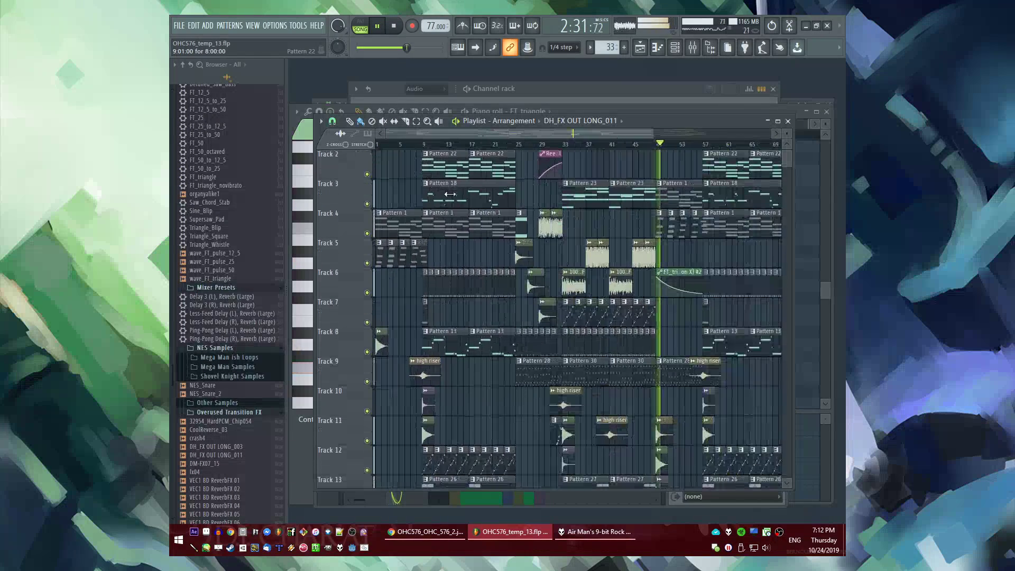
pyautogui.scroll(-4, 574, 297)
pyautogui.scroll(4, 569, 317)
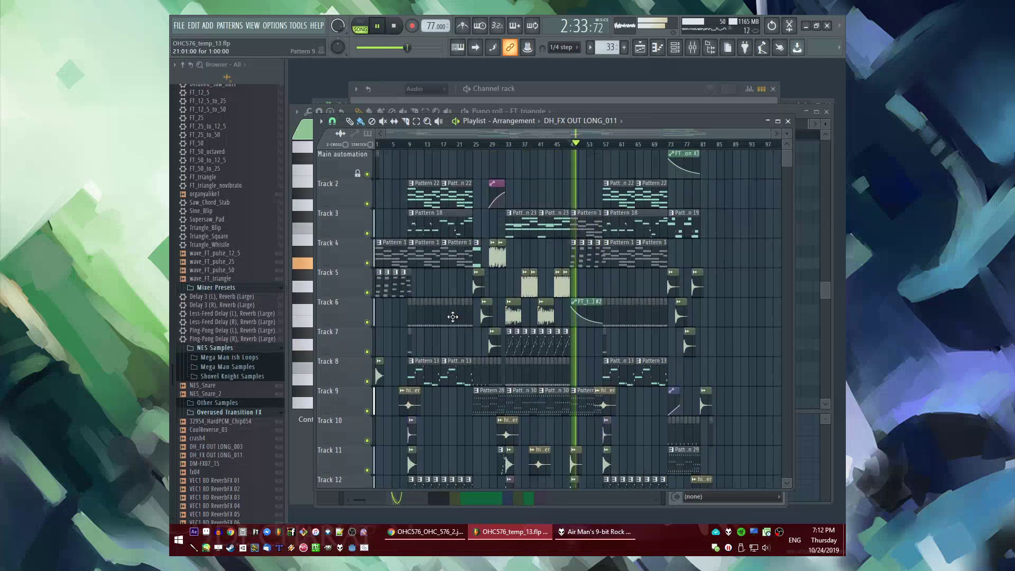
pyautogui.scroll(6, 462, 136)
# Copy the Pattern 26 clip to Track 12 at bar 1 and make the copy a unique pattern
pyautogui.moveTo(462, 134); pyautogui.dragTo(433, 135)
pyautogui.scroll(-4, 517, 385)
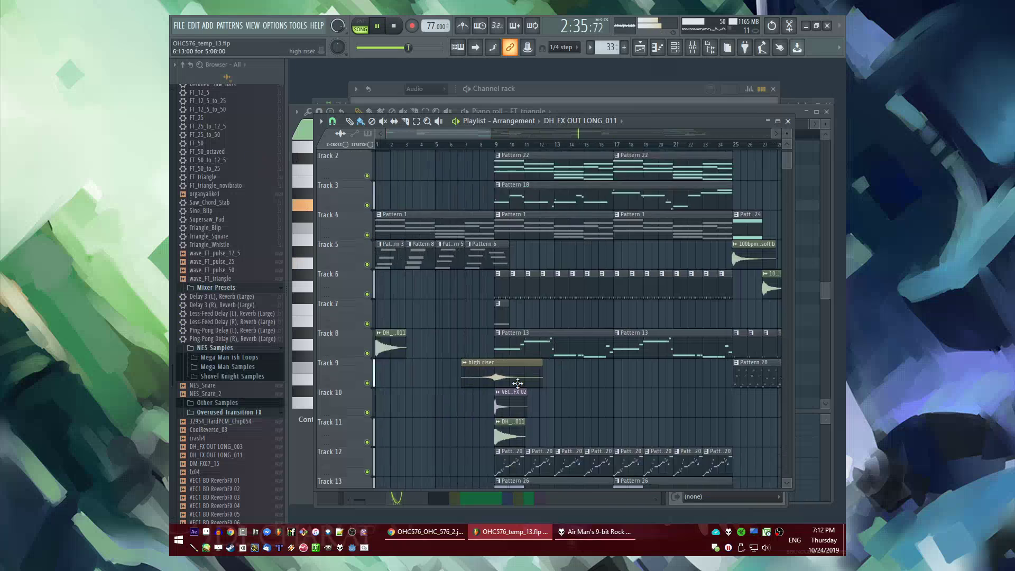
pyautogui.click(499, 410)
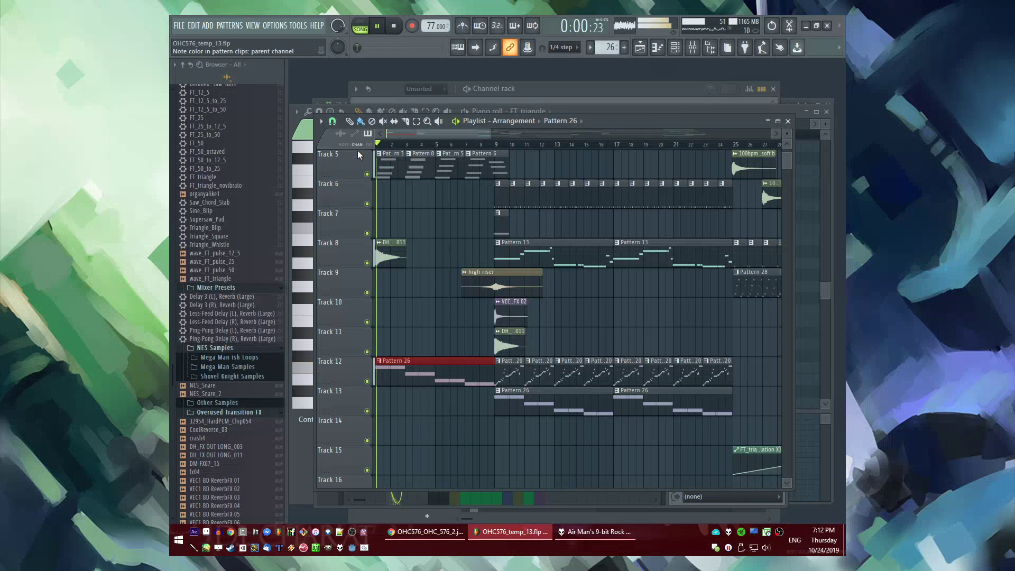
pyautogui.scroll(2, 407, 427)
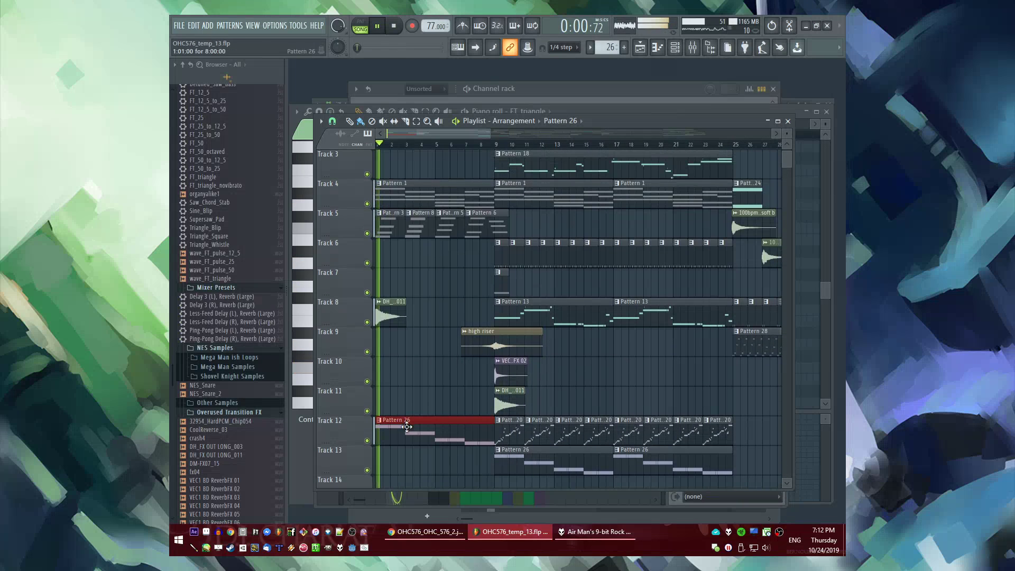
pyautogui.click(379, 422)
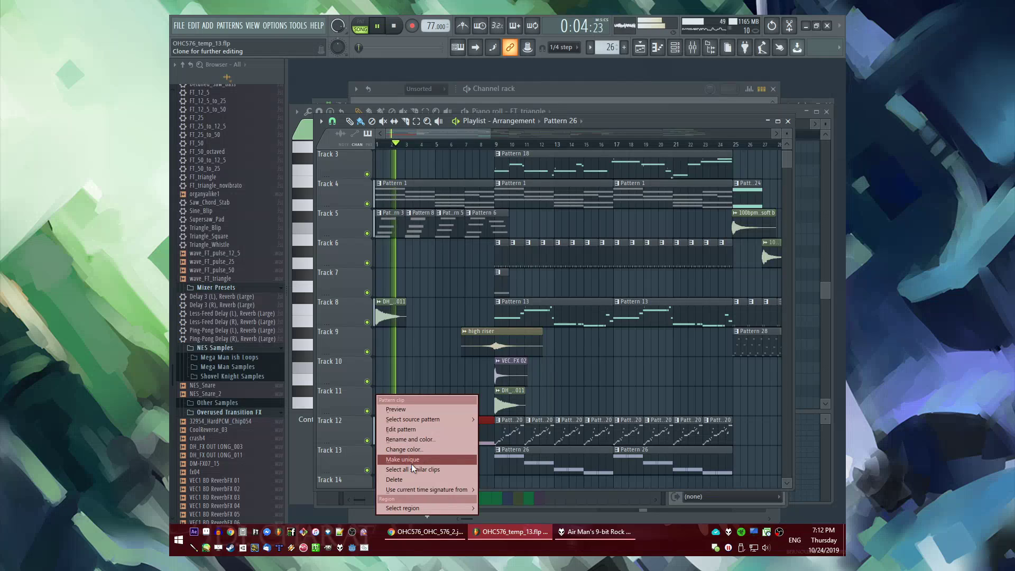
pyautogui.click(409, 461)
# Remove the repeated D5 note from the intro's BooBass pattern and stretch the first D5 to fill bars 1 and 2
pyautogui.doubleClick(409, 438)
pyautogui.scroll(-2, 413, 338)
pyautogui.rightClick(391, 246)
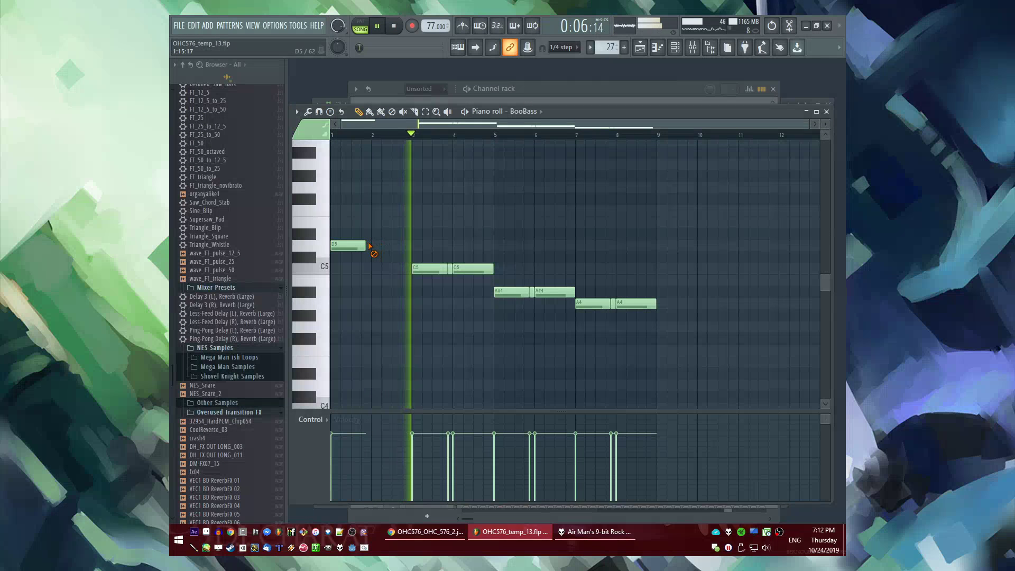
pyautogui.moveTo(368, 245); pyautogui.dragTo(410, 253)
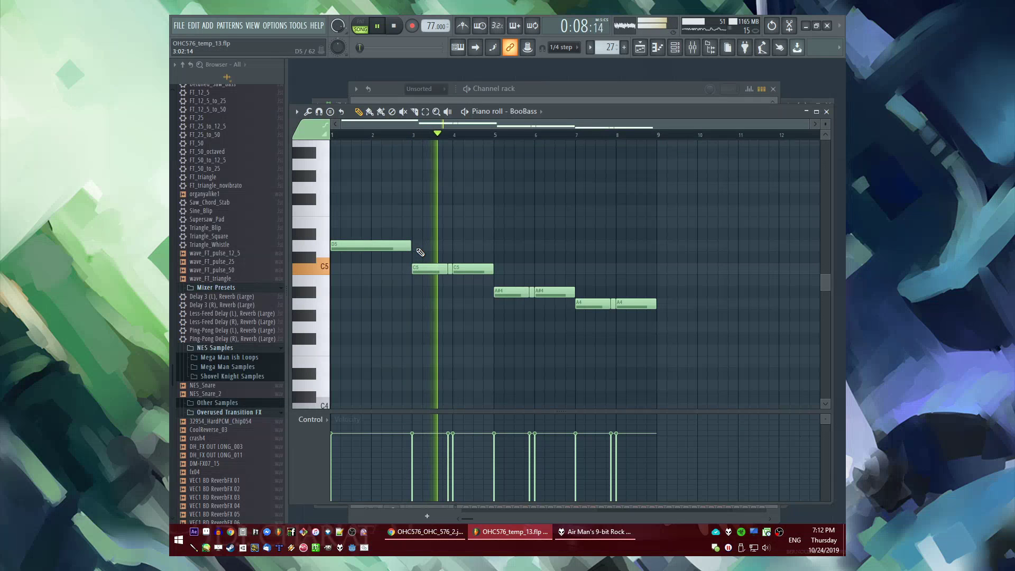
# Delete the repeated C5 bass notes and extend the remaining C5 from bar 3 up to bar 5
pyautogui.scroll(3, 411, 252)
pyautogui.rightClick(533, 269)
pyautogui.rightClick(513, 269)
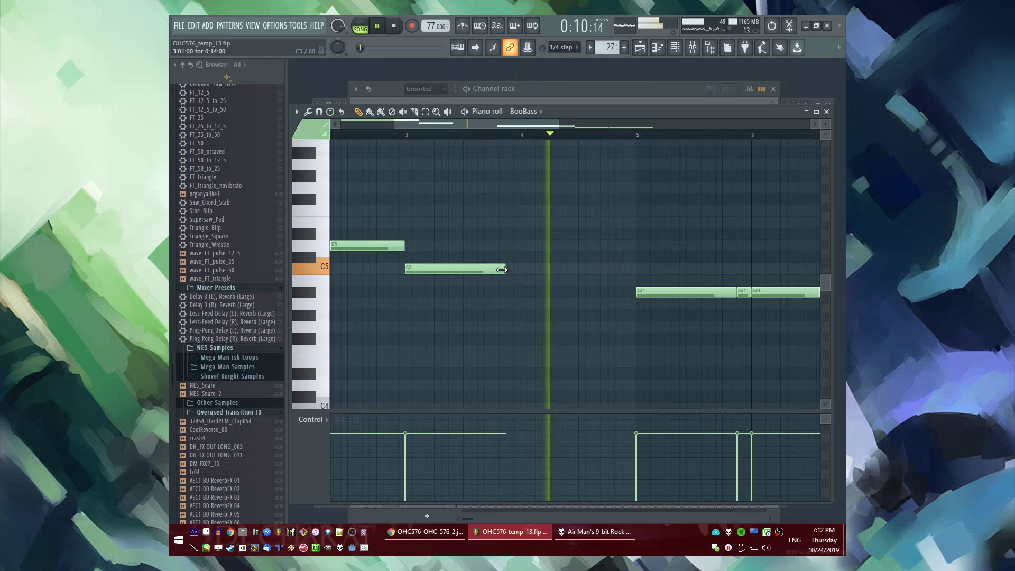
pyautogui.moveTo(504, 270); pyautogui.dragTo(608, 295)
# Replace the split A#4 bass notes with one two-bar A#4 at bar 5 and play from there
pyautogui.rightClick(682, 292)
pyautogui.rightClick(783, 293)
pyautogui.rightClick(718, 294)
pyautogui.click(610, 296)
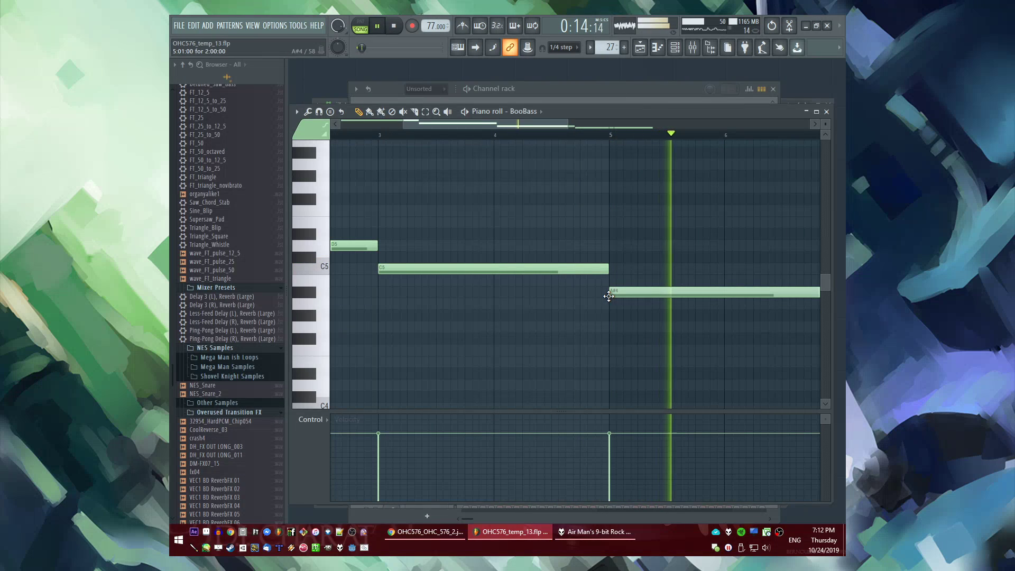
pyautogui.click(611, 136)
# Replace the split A4 bass notes with one two-bar A4 starting exactly at bar 7
pyautogui.moveTo(541, 123); pyautogui.dragTo(651, 127)
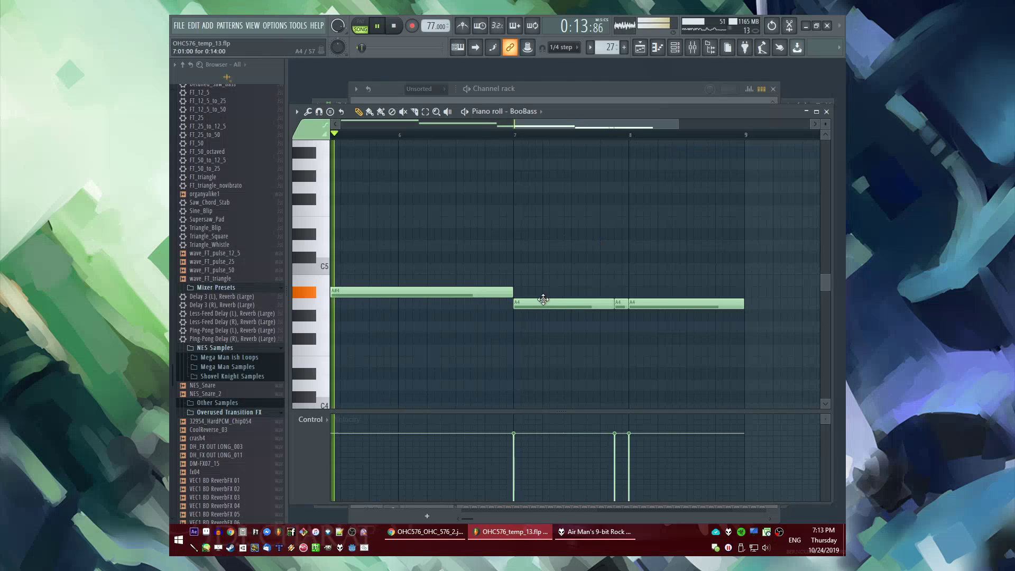
pyautogui.rightClick(560, 304)
pyautogui.rightClick(625, 304)
pyautogui.rightClick(666, 306)
pyautogui.click(510, 303)
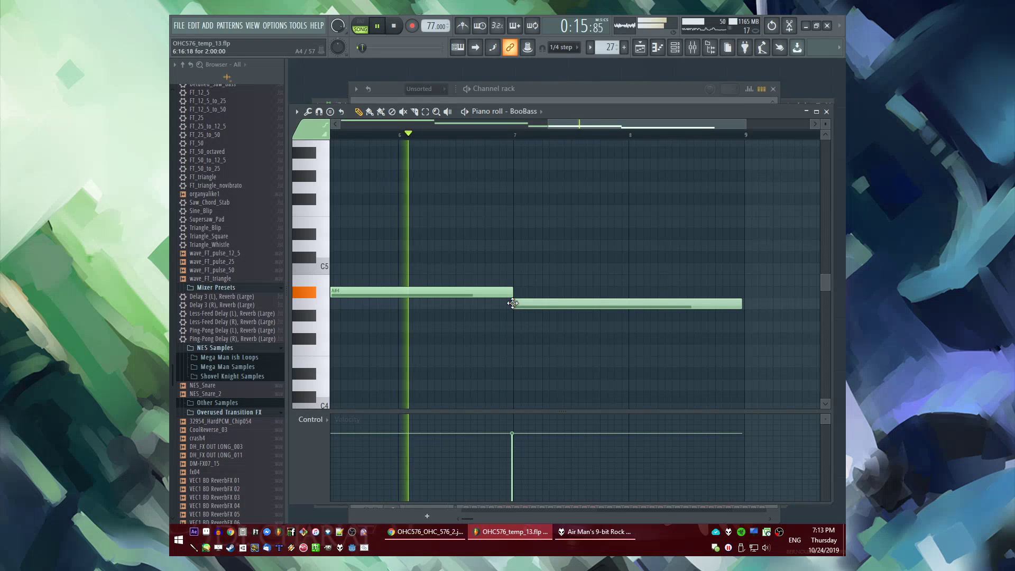
pyautogui.moveTo(510, 303); pyautogui.dragTo(516, 304)
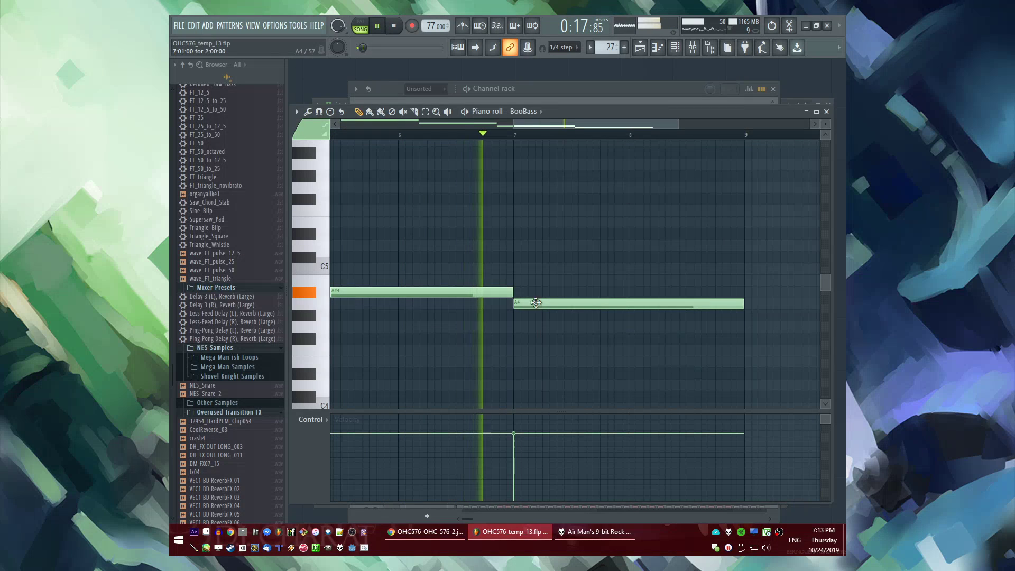
# Return to the playlist, save the project as OHC576_temp_14.flp and look over the arrangement
pyautogui.press('F5')
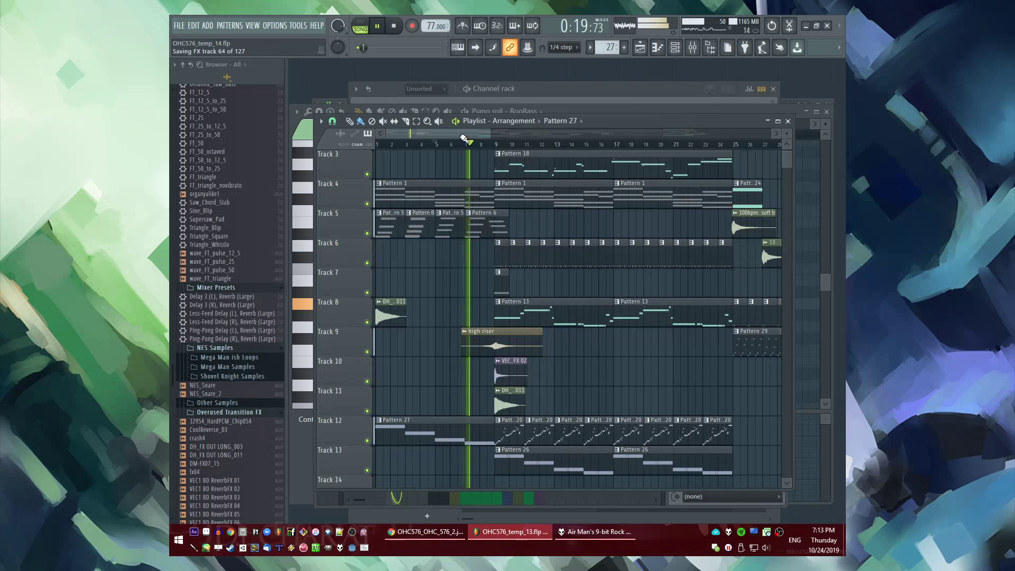
pyautogui.scroll(3, 489, 182)
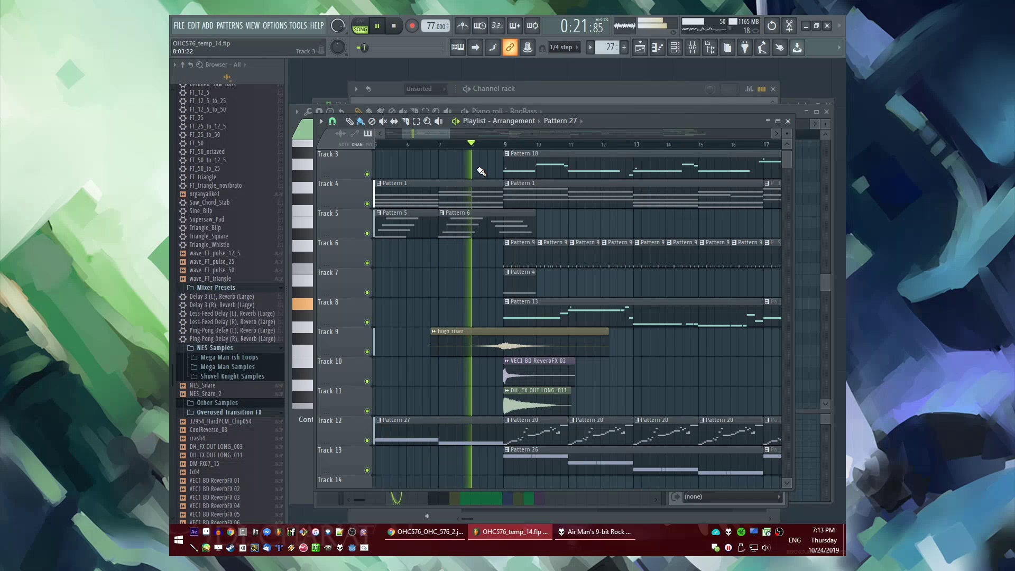
pyautogui.scroll(-3, 459, 310)
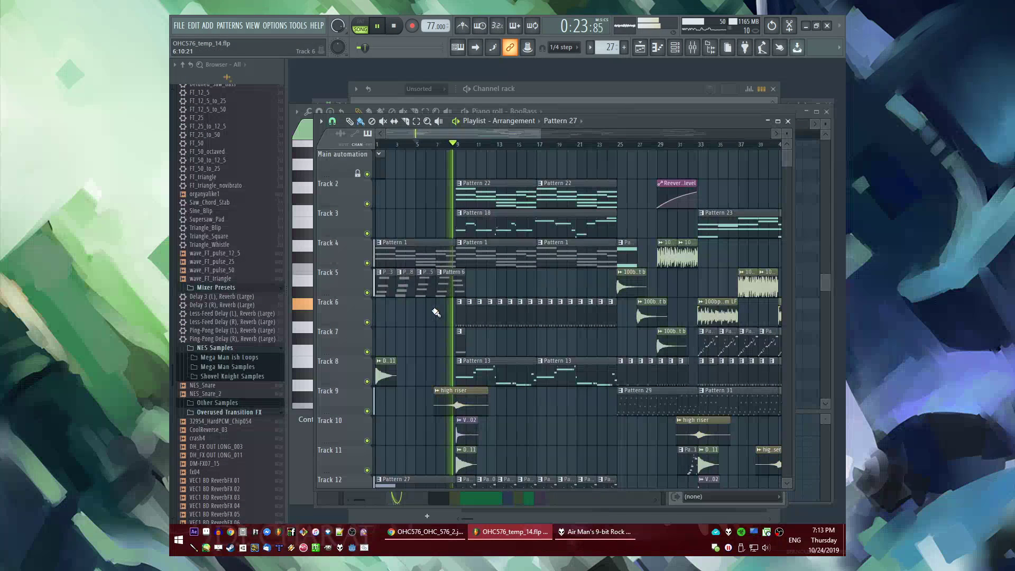
pyautogui.scroll(-2, 432, 325)
pyautogui.scroll(-3, 566, 360)
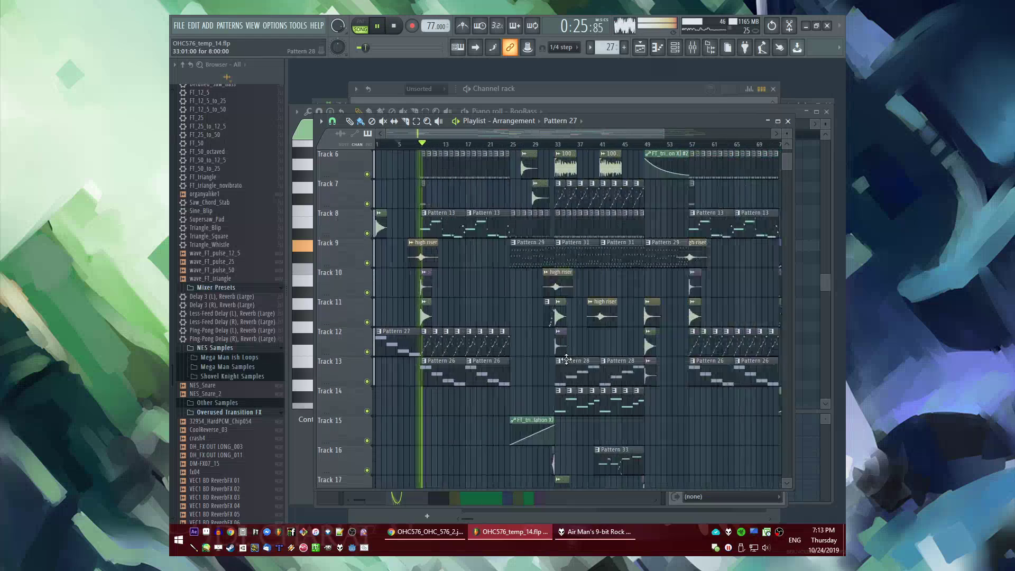
pyautogui.scroll(-3, 648, 374)
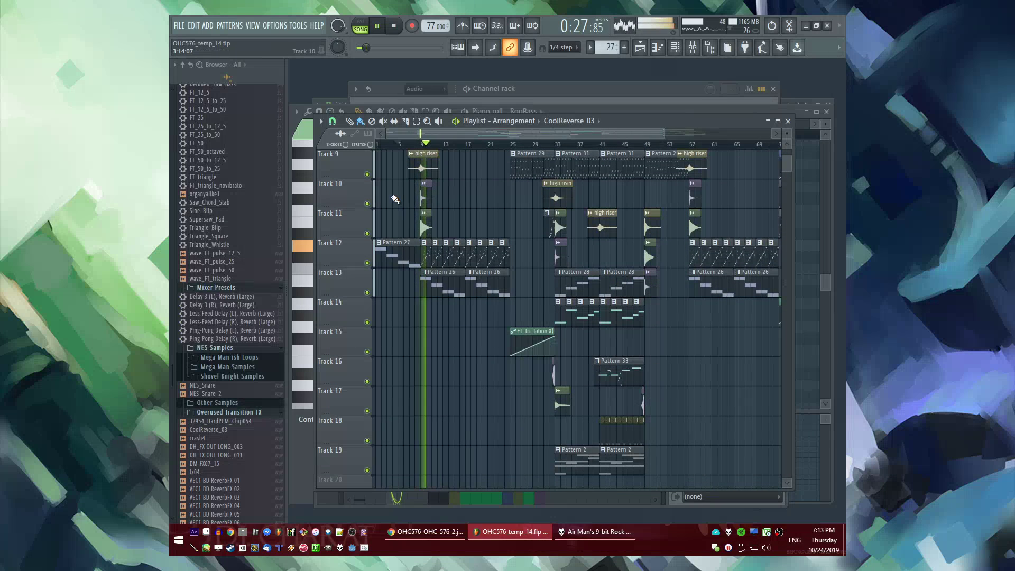
# Try a CoolReverse_03 clip on the empty Track 14 just before bar 9
pyautogui.scroll(5, 557, 359)
pyautogui.click(532, 323)
pyautogui.scroll(2, 537, 314)
pyautogui.rightClick(538, 313)
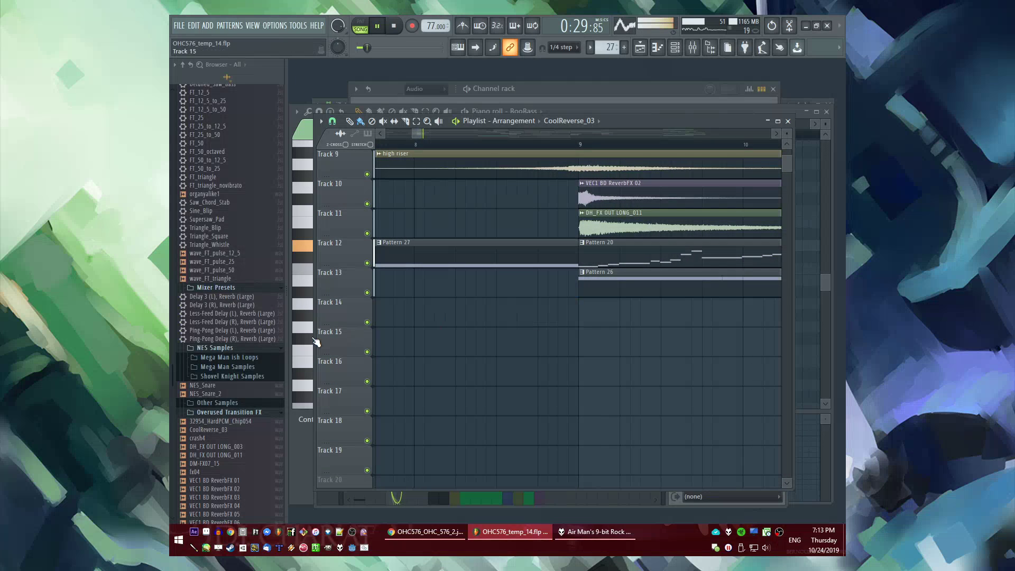
# Open the Dark House Samples folder among the FX and Sweeps of the Jakesnke17 free samples
pyautogui.scroll(-10, 252, 362)
pyautogui.scroll(-5, 244, 318)
pyautogui.scroll(10, 227, 298)
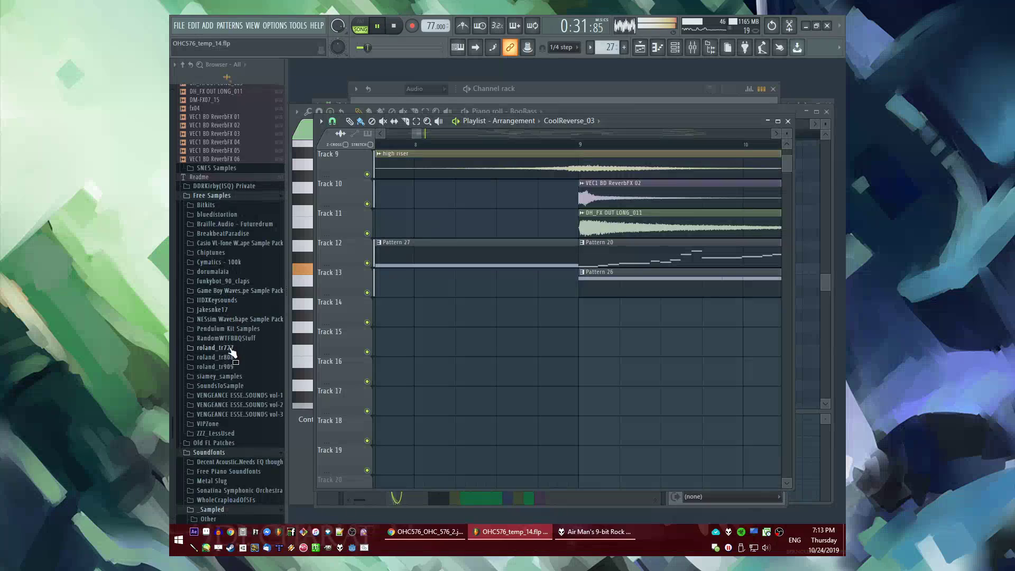
pyautogui.scroll(-6, 226, 296)
pyautogui.scroll(10, 225, 223)
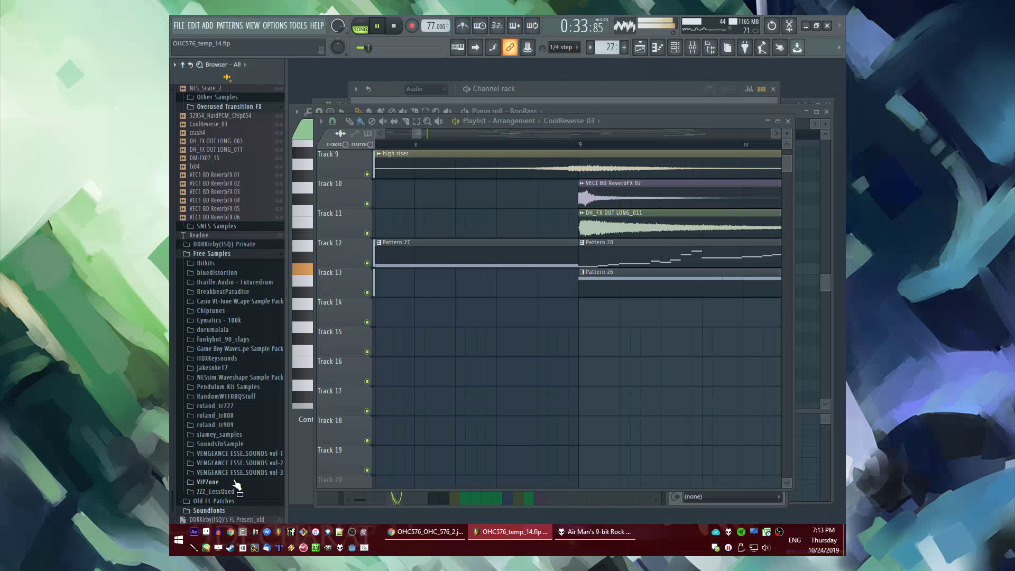
pyautogui.click(219, 368)
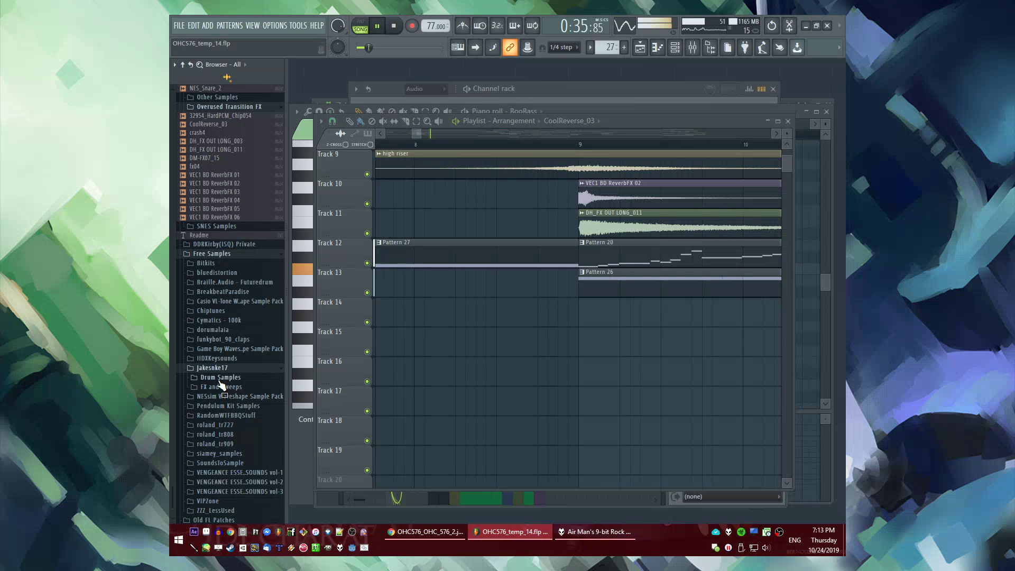
pyautogui.click(221, 386)
pyautogui.click(233, 396)
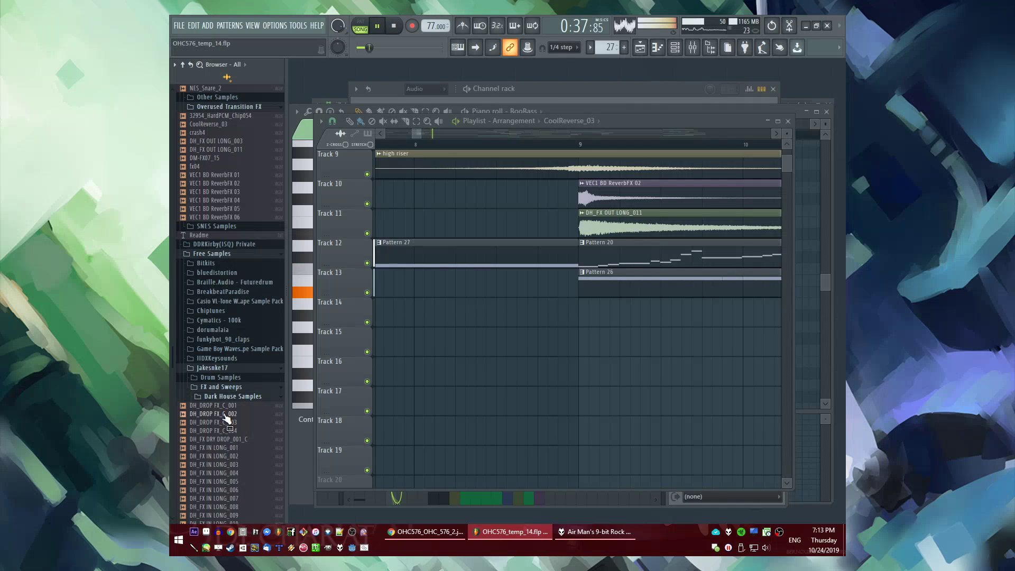
# Try the DH_FX IN LONG_019 and DH_FX IN LONG_031 samples on Track 15 around bar 9
pyautogui.scroll(-9, 227, 370)
pyautogui.moveTo(216, 354); pyautogui.dragTo(610, 349)
pyautogui.scroll(-3, 556, 355)
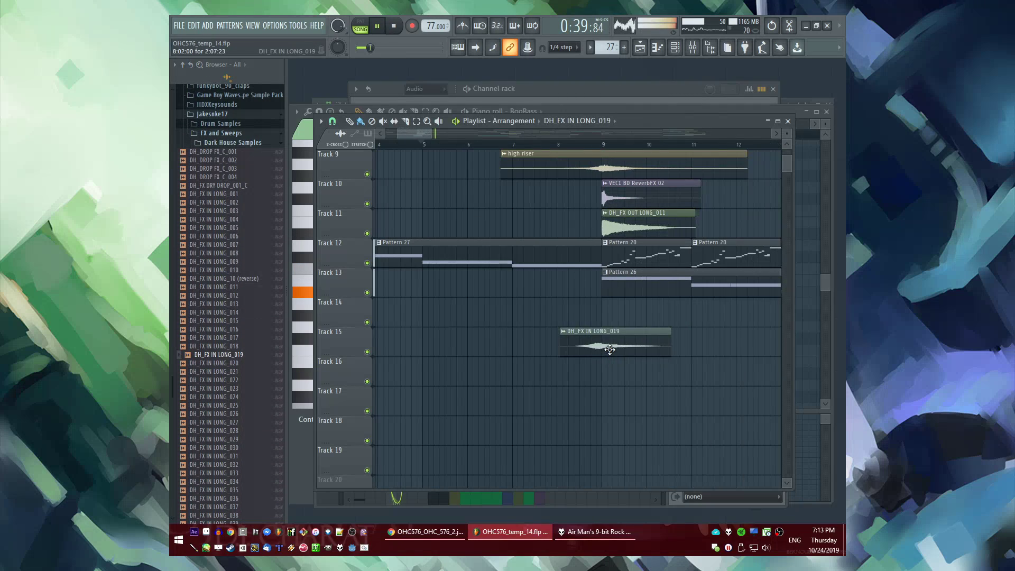
pyautogui.moveTo(241, 456); pyautogui.dragTo(609, 347)
# Place DH_FX IN LONG_003 on Track 15 with its swell centred on bar 9 and set its volume to 73%
pyautogui.moveTo(233, 211); pyautogui.dragTo(612, 339)
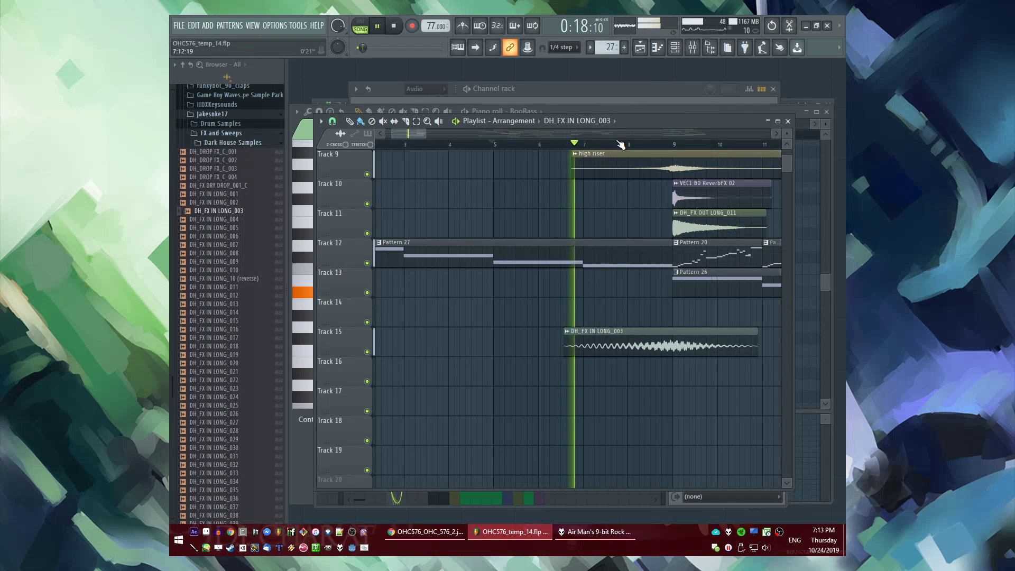
pyautogui.scroll(3, 635, 346)
pyautogui.scroll(-3, 634, 349)
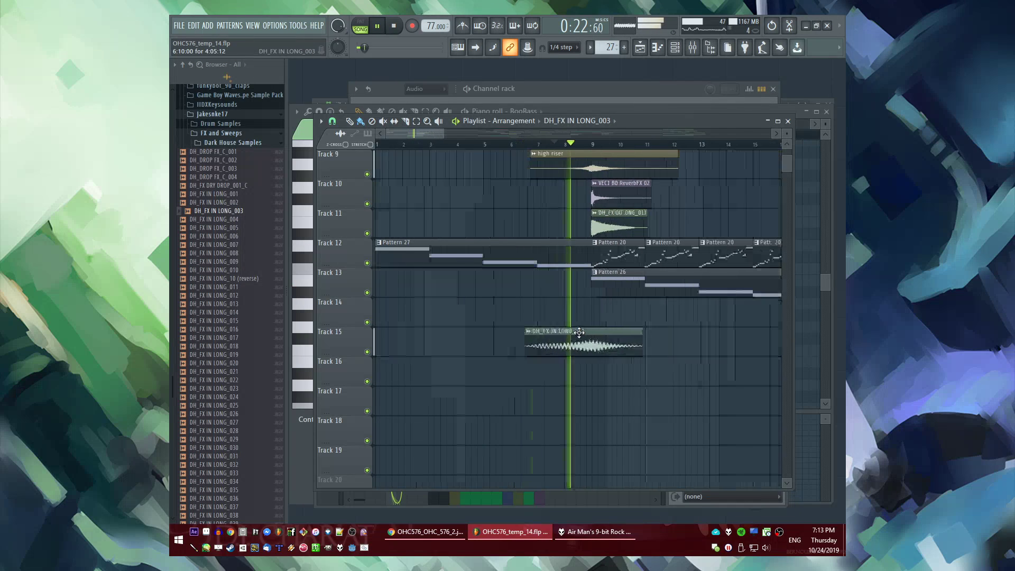
pyautogui.scroll(1, 579, 339)
pyautogui.doubleClick(578, 340)
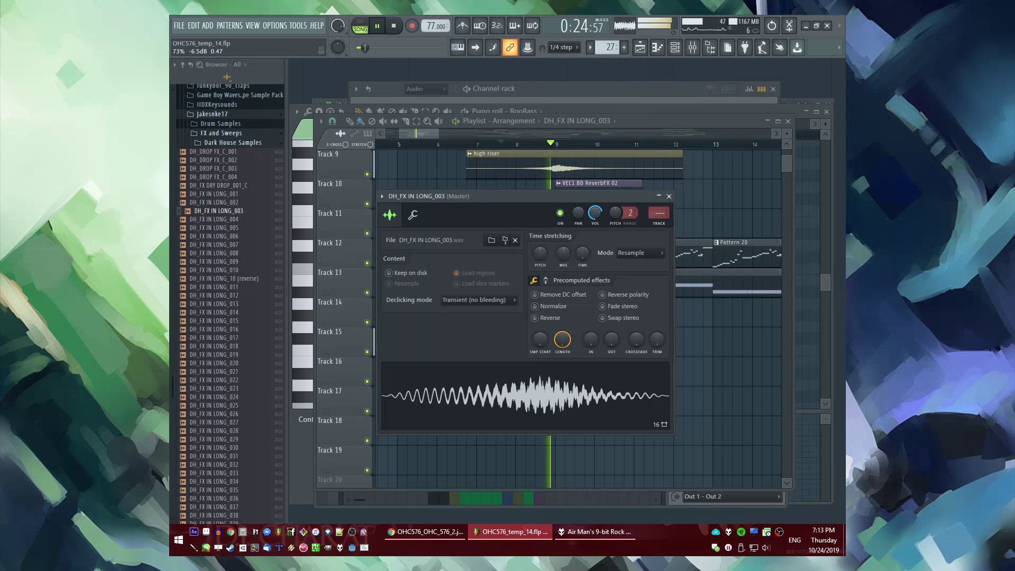
pyautogui.click(669, 196)
# Save the project as OHC576_temp_15.flp and lower the system volume to 18
pyautogui.scroll(4, 624, 331)
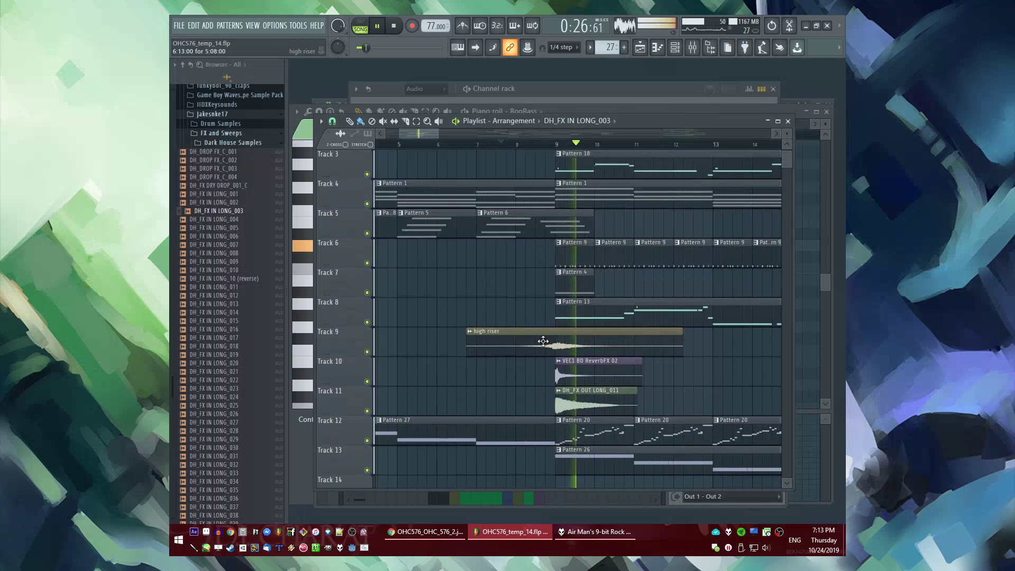
pyautogui.scroll(-6, 541, 338)
pyautogui.hotkey('ctrl', 's')
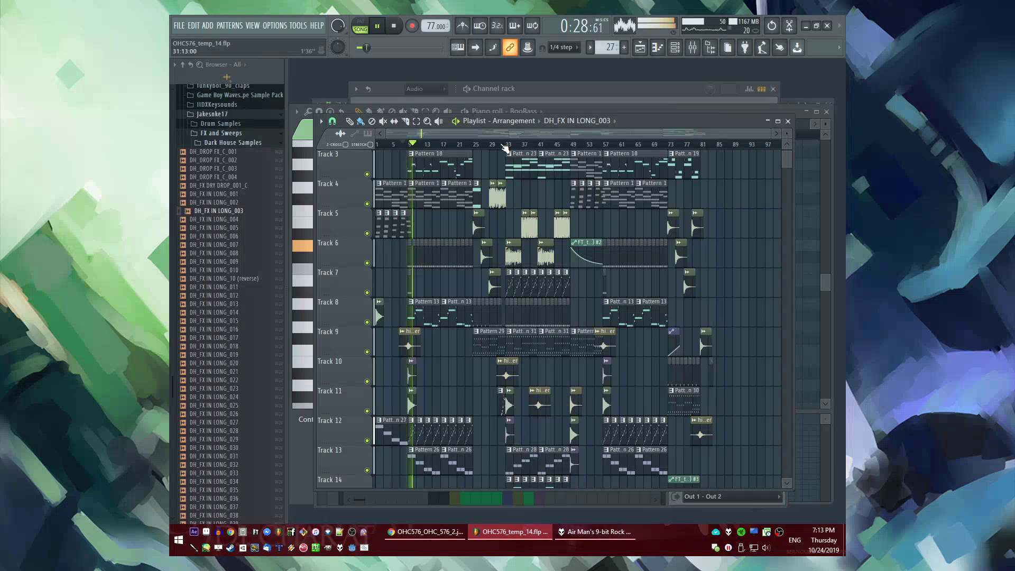
pyautogui.press('XF86AudioLowerVolume')
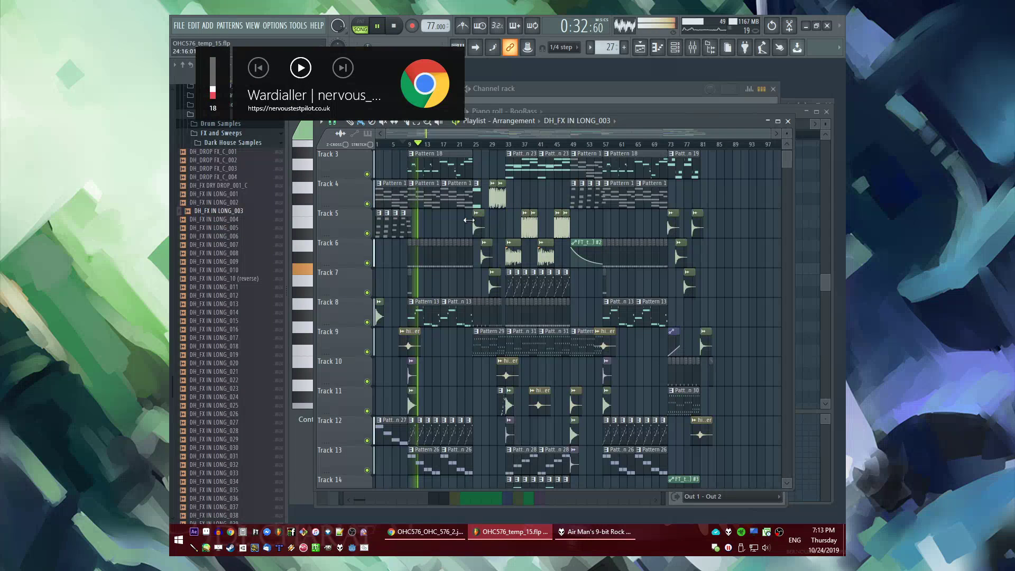
# Play the sections from bars 17 and 25 and look over the clips up to bar 49
pyautogui.scroll(5, 469, 220)
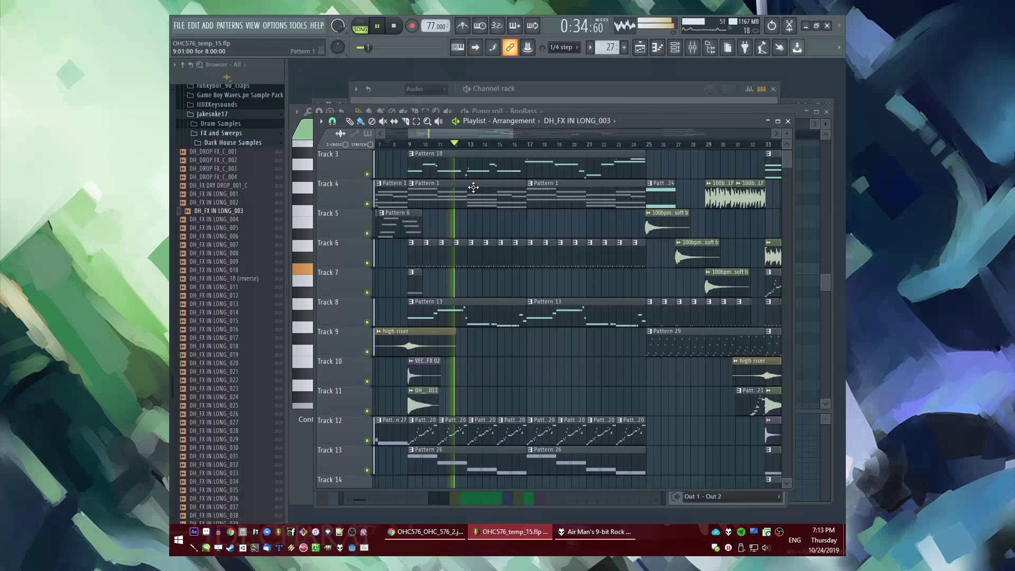
pyautogui.click(530, 145)
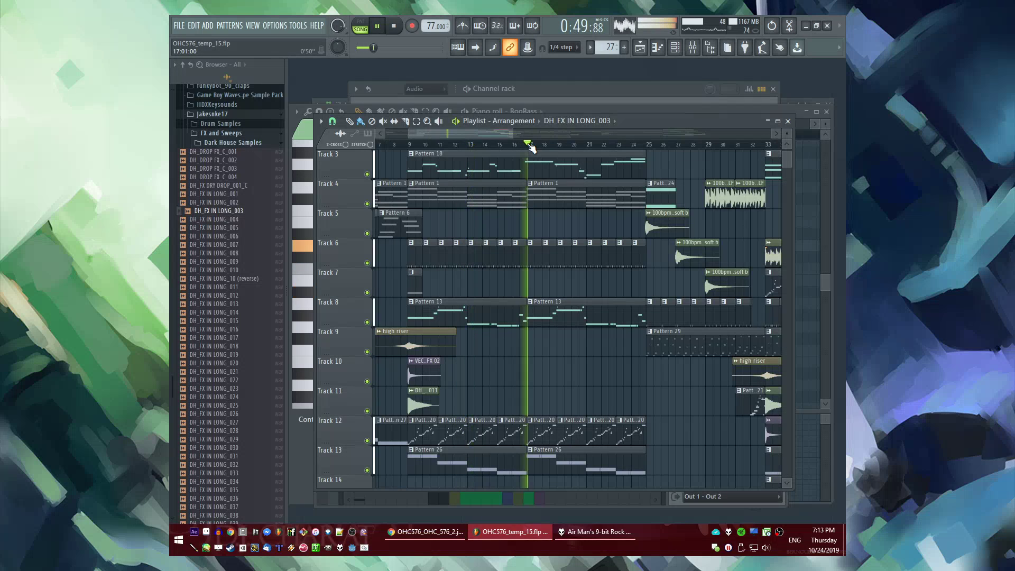
pyautogui.click(649, 146)
pyautogui.scroll(-4, 631, 164)
pyautogui.scroll(4, 608, 178)
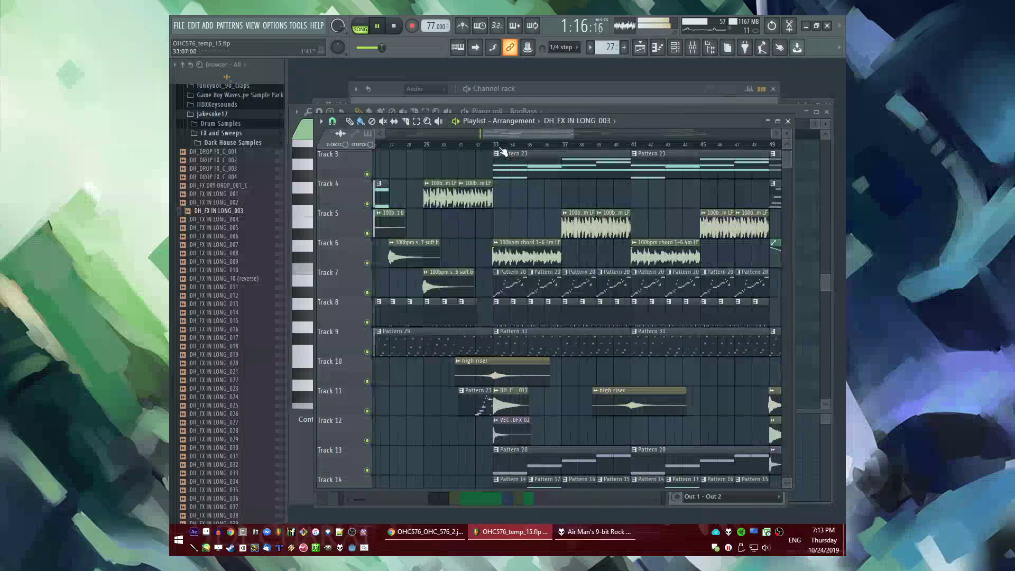
# Play from bar 25 and inspect Pattern 10's drum steps in the channel rack
pyautogui.moveTo(490, 133); pyautogui.dragTo(471, 135)
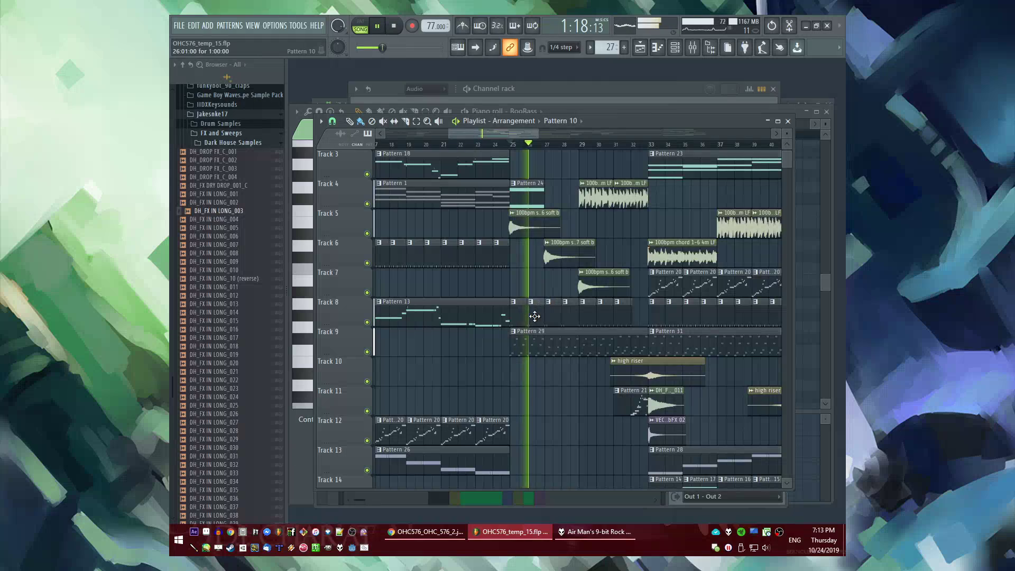
pyautogui.press('F7')
pyautogui.press('F9')
pyautogui.press('F6')
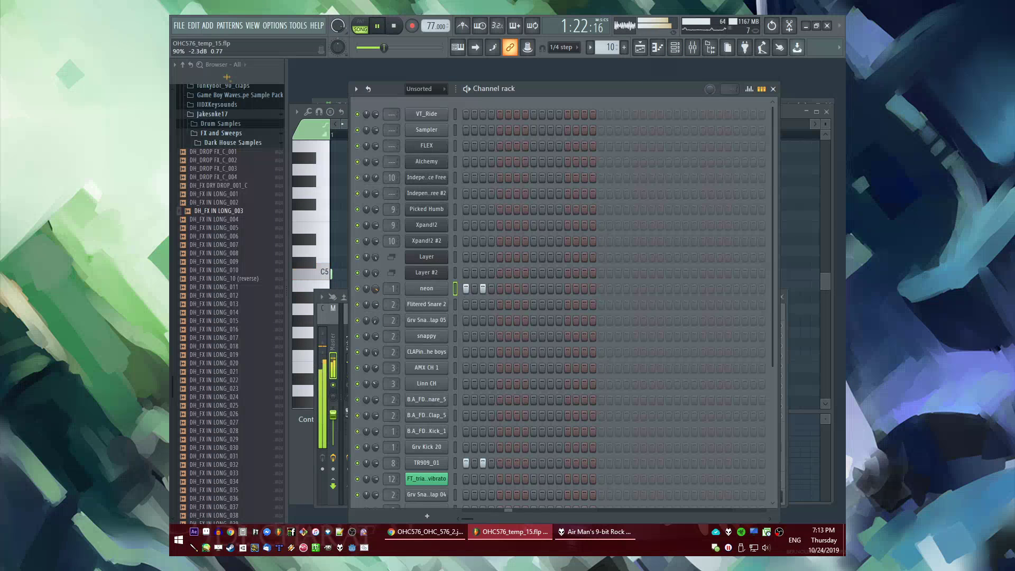
pyautogui.press('F5')
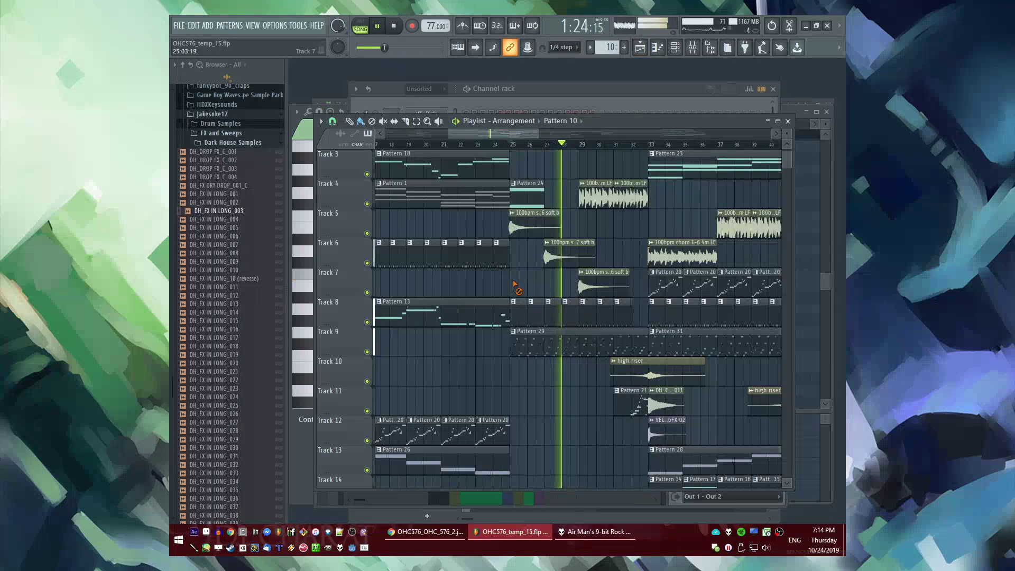
# Play on from around bar 29 and look over the clips leading up to bar 33
pyautogui.scroll(3, 602, 256)
pyautogui.click(557, 146)
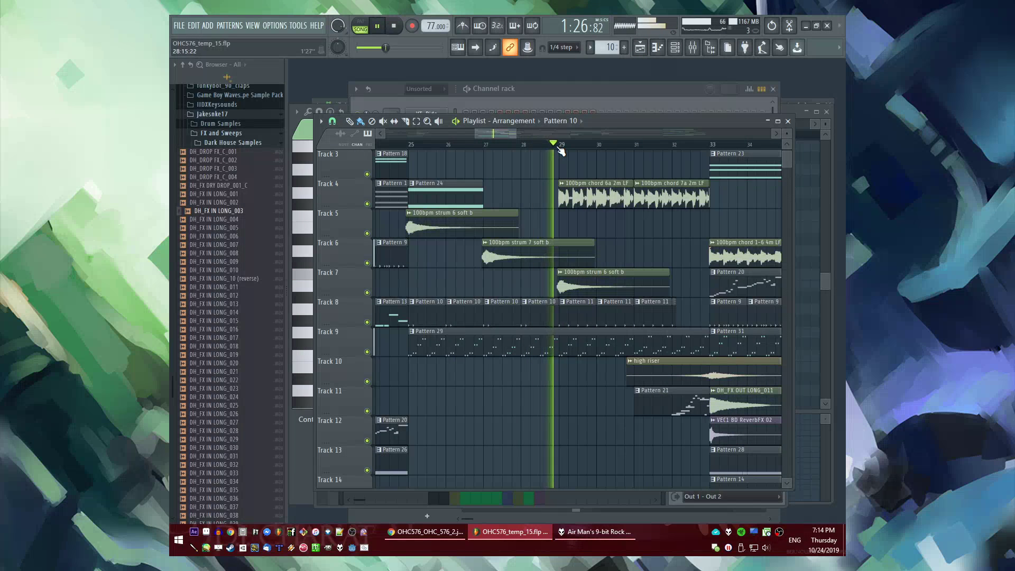
pyautogui.moveTo(506, 133); pyautogui.dragTo(520, 134)
pyautogui.scroll(1, 530, 224)
pyautogui.scroll(2, 530, 224)
pyautogui.scroll(-2, 641, 288)
pyautogui.scroll(3, 540, 326)
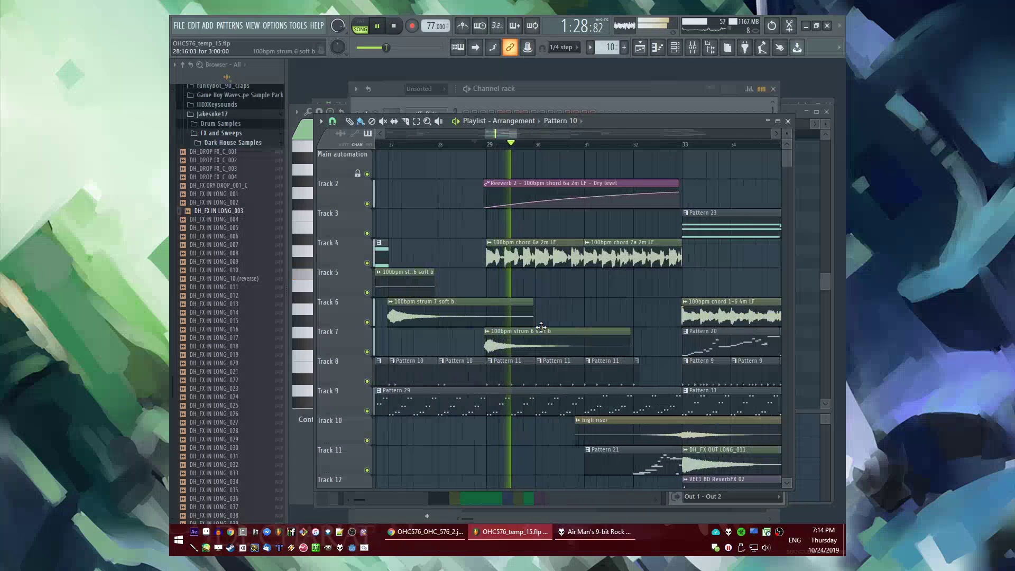
pyautogui.scroll(-3, 662, 361)
pyautogui.scroll(3, 619, 366)
pyautogui.scroll(-2, 579, 370)
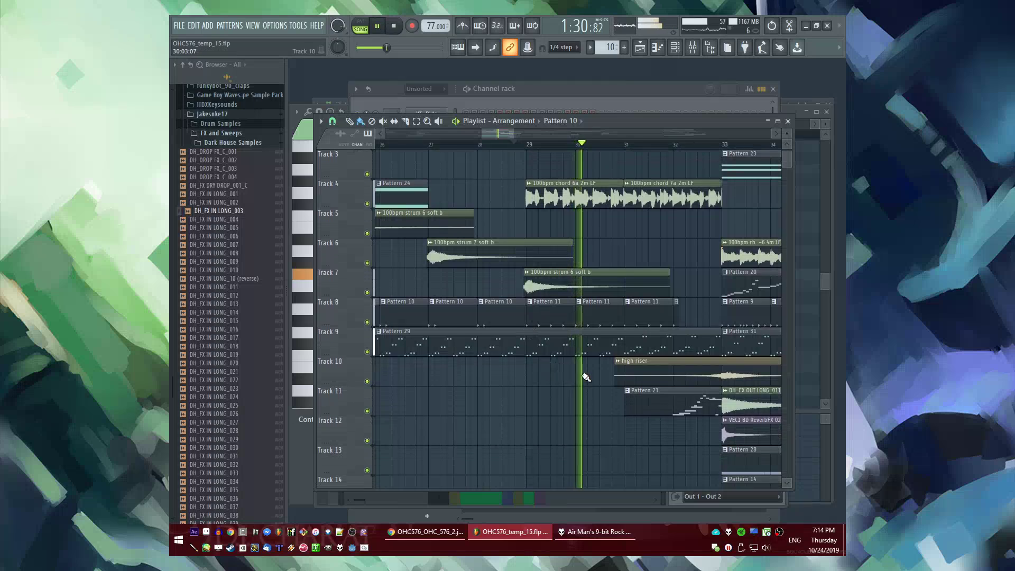
pyautogui.scroll(-3, 619, 349)
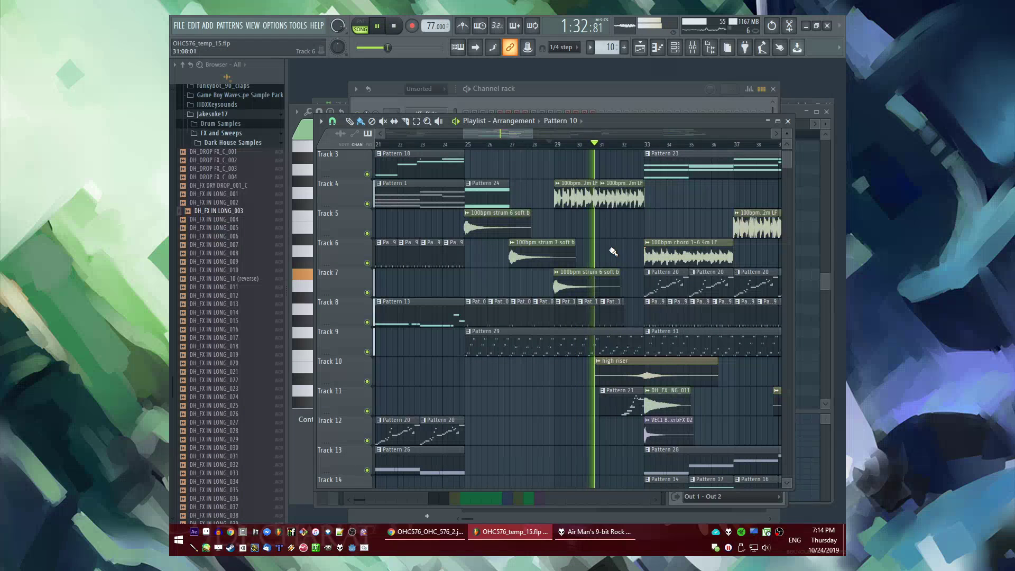
# Make the Track 8 drum clip at bar 31 unique, edit its drum steps and resume playback
pyautogui.click(603, 302)
pyautogui.click(612, 370)
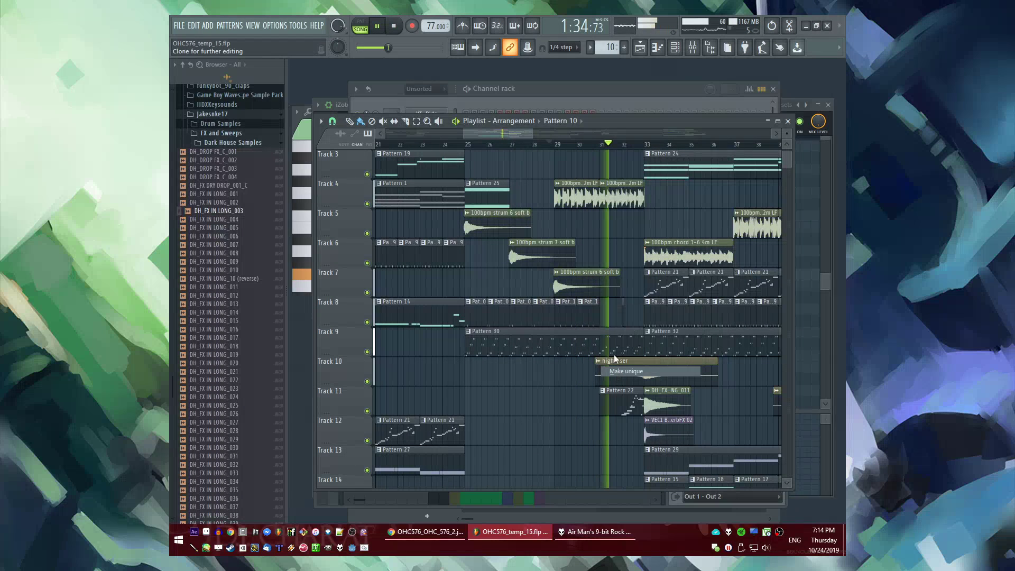
pyautogui.doubleClick(607, 318)
pyautogui.press('F6')
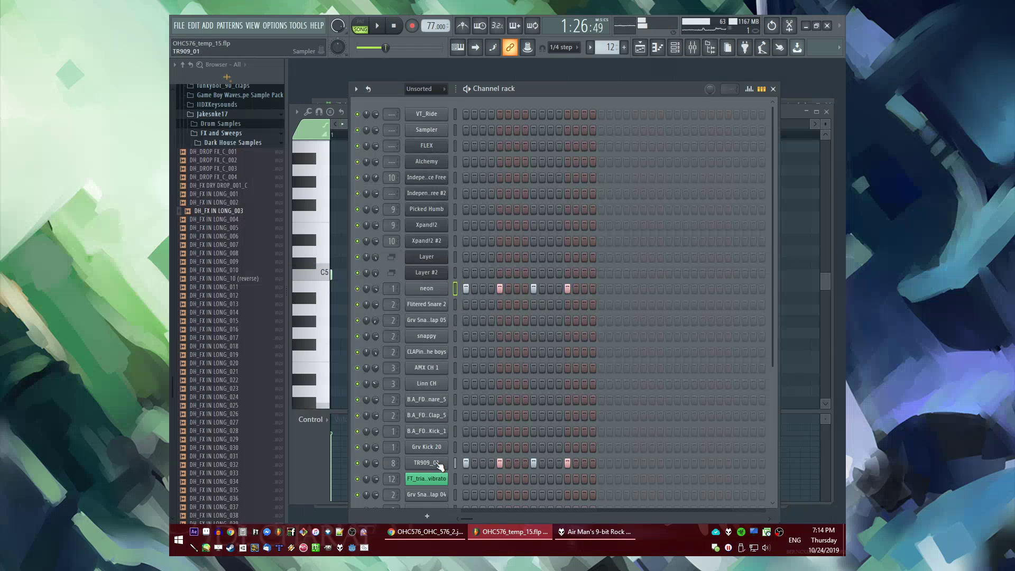
pyautogui.rightClick(436, 383)
pyautogui.click(592, 416)
pyautogui.press('space')
pyautogui.press('F5')
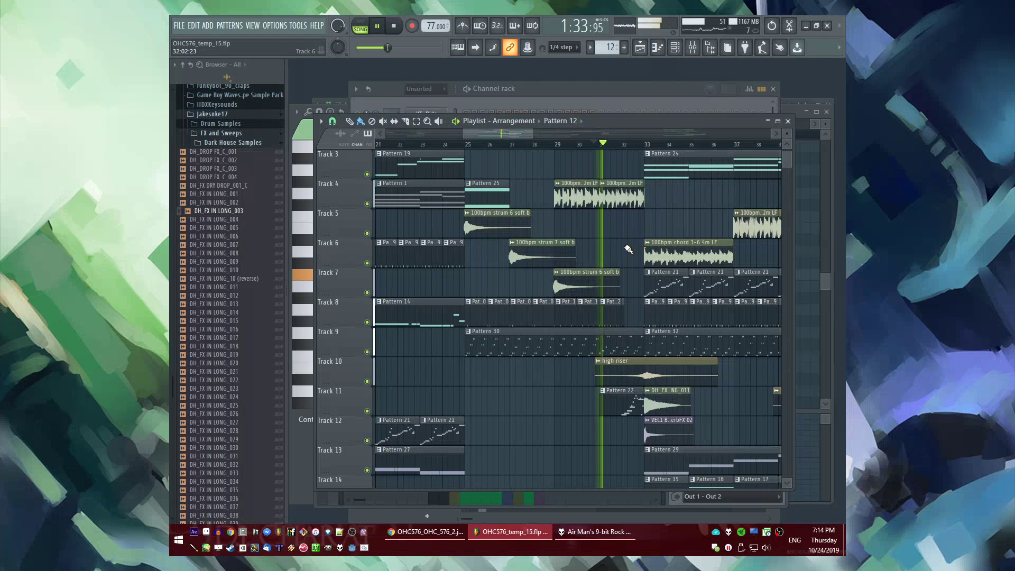
# Listen through the transition into bar 33 and the following section while looking over the playlist tracks
pyautogui.scroll(2, 628, 249)
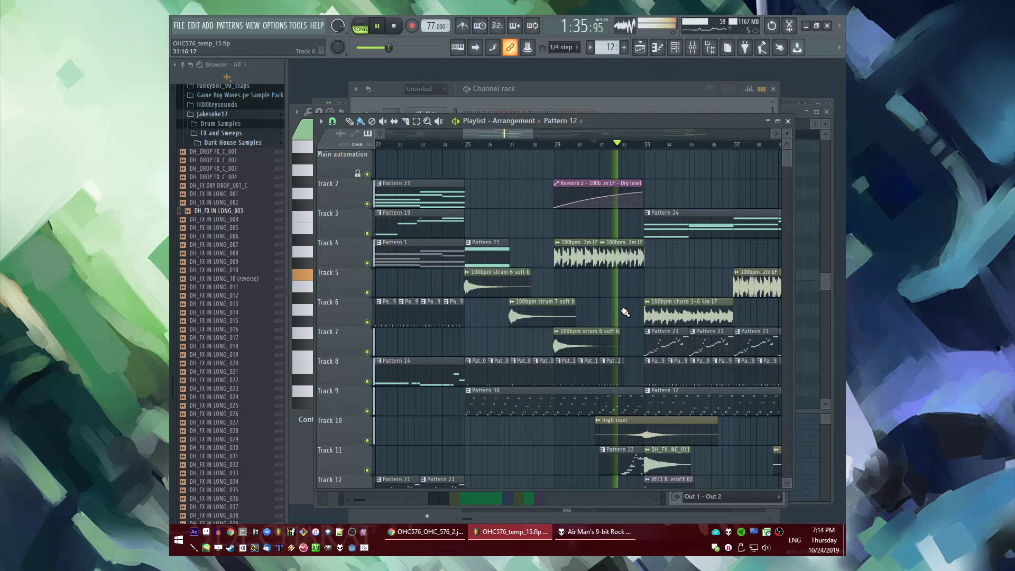
pyautogui.scroll(-2, 591, 307)
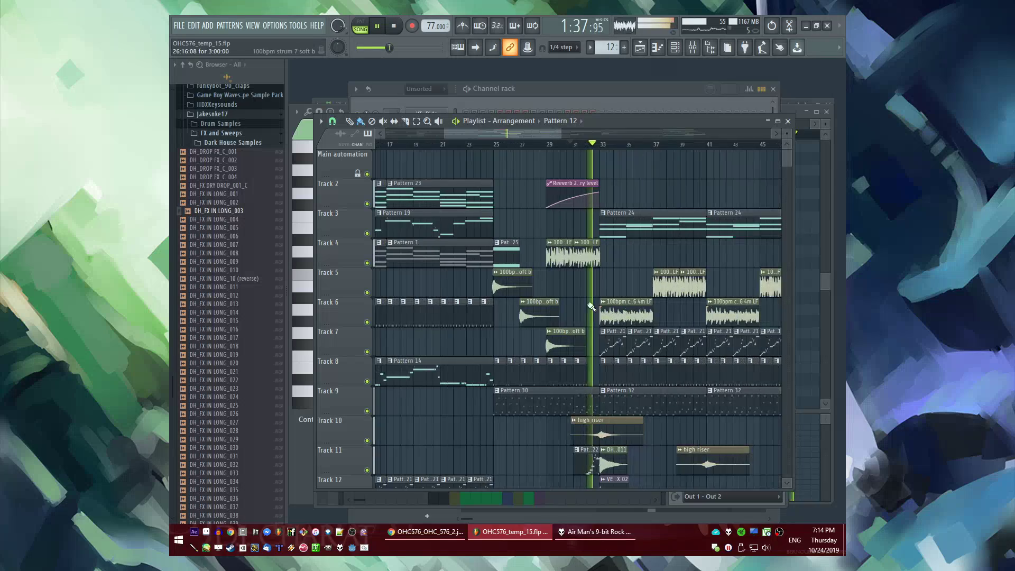
pyautogui.hscroll(3, 591, 307)
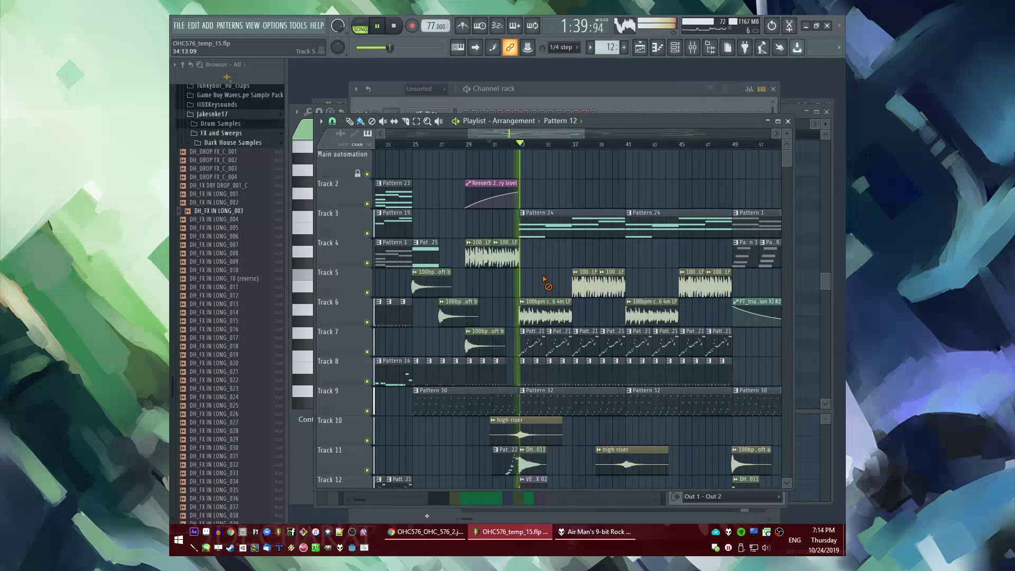
pyautogui.scroll(-4, 546, 279)
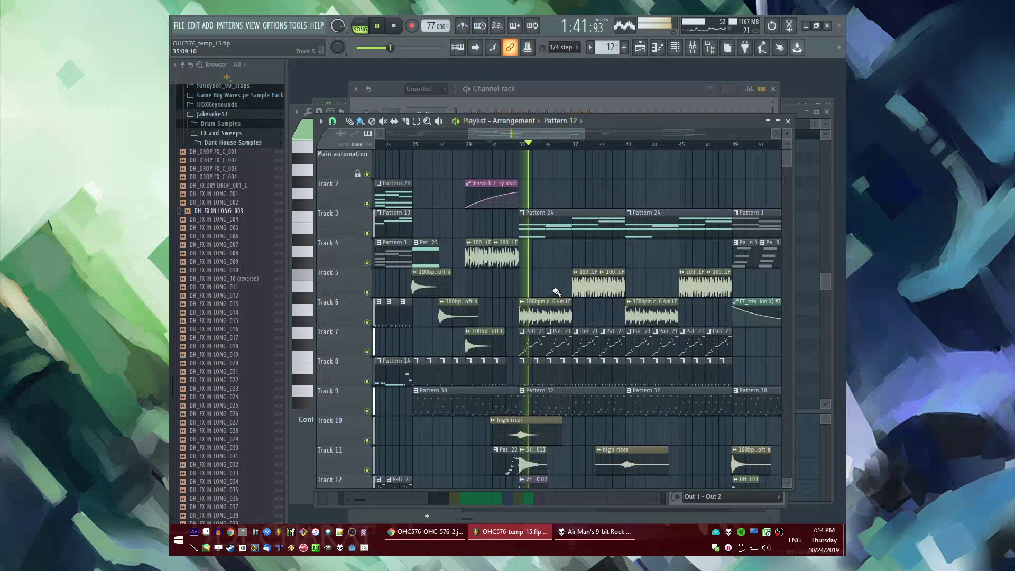
pyautogui.scroll(-3, 697, 311)
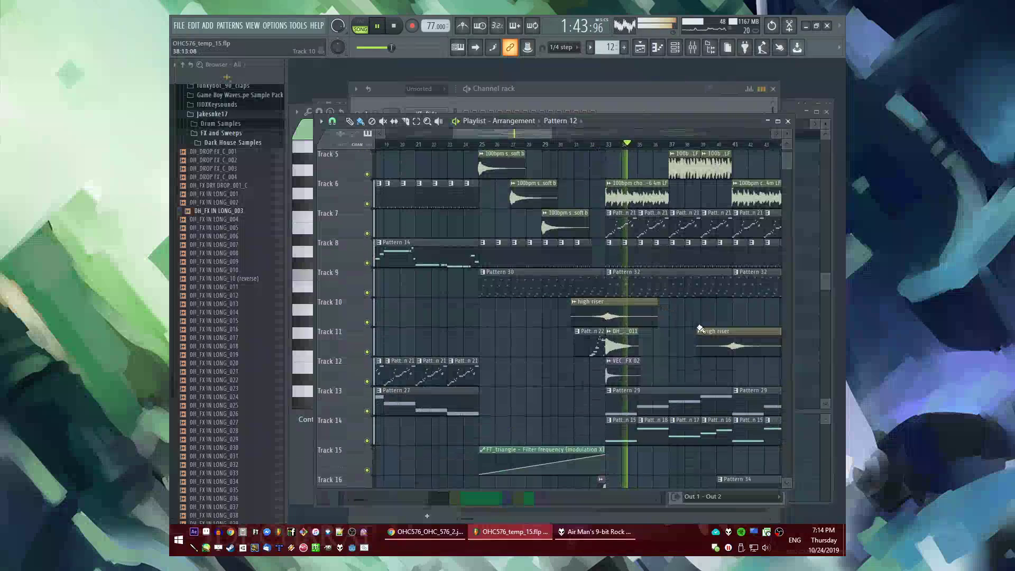
pyautogui.scroll(3, 624, 312)
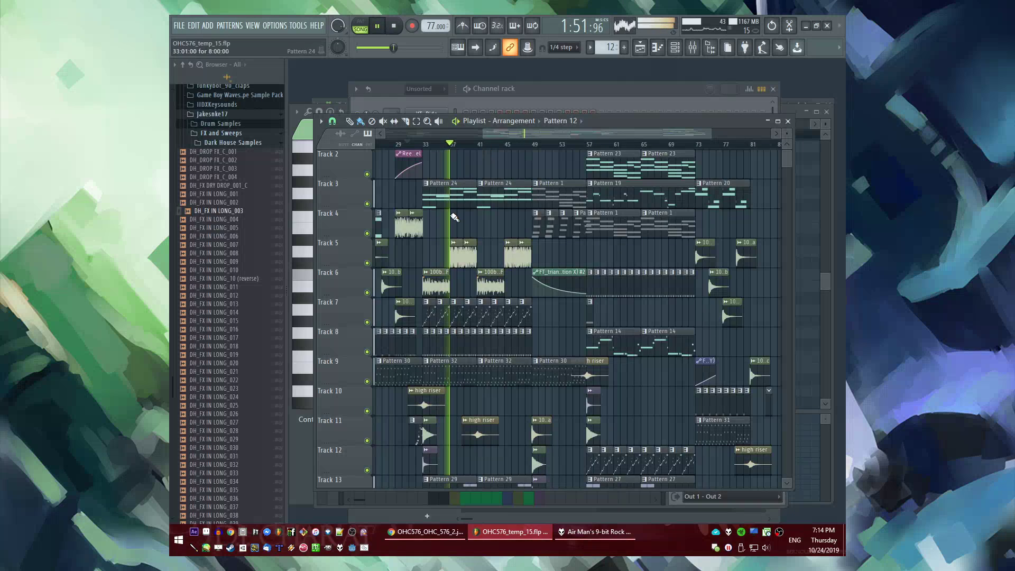
pyautogui.scroll(2, 454, 217)
# Fine-tune the Kick 1 mixer volume and check the Snare 1 and Filler 1 mixer tracks
pyautogui.press('F9')
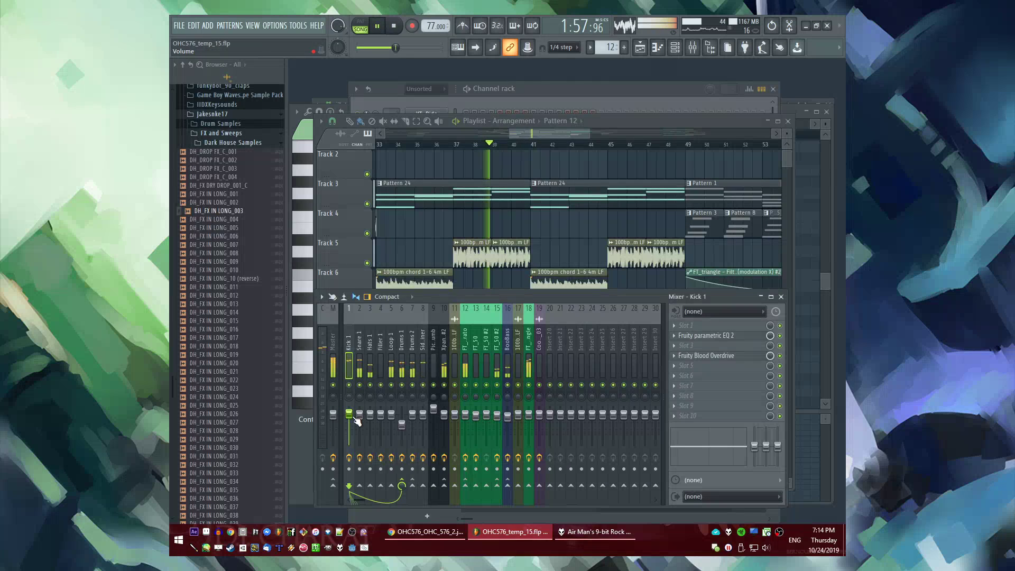
pyautogui.moveTo(352, 416); pyautogui.dragTo(353, 416)
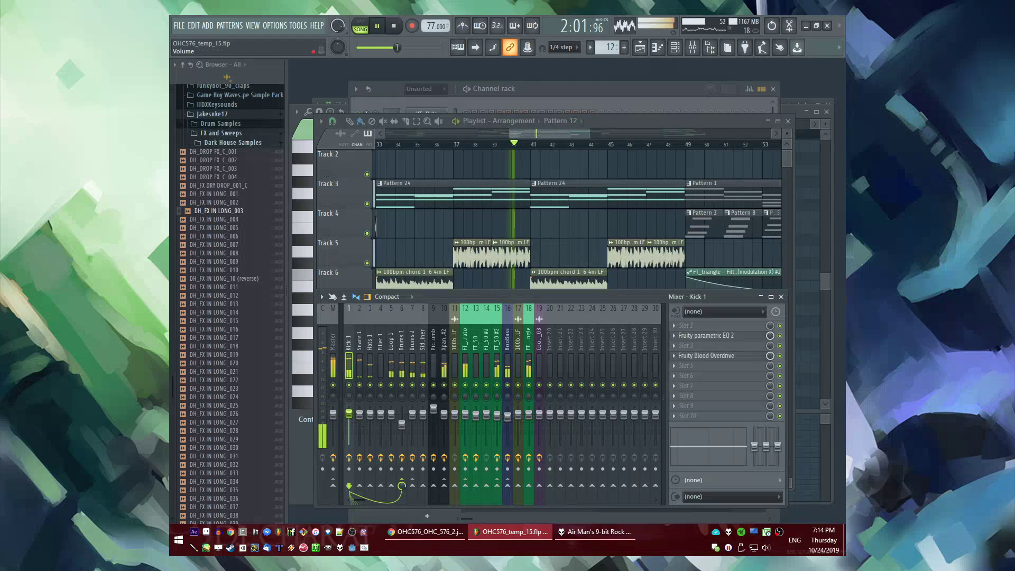
pyautogui.click(361, 359)
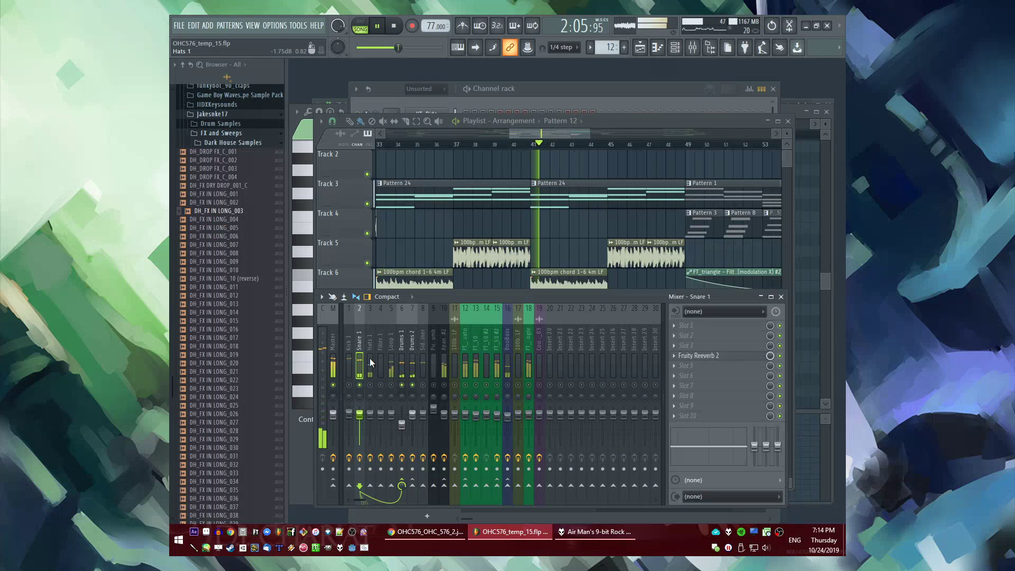
pyautogui.click(379, 360)
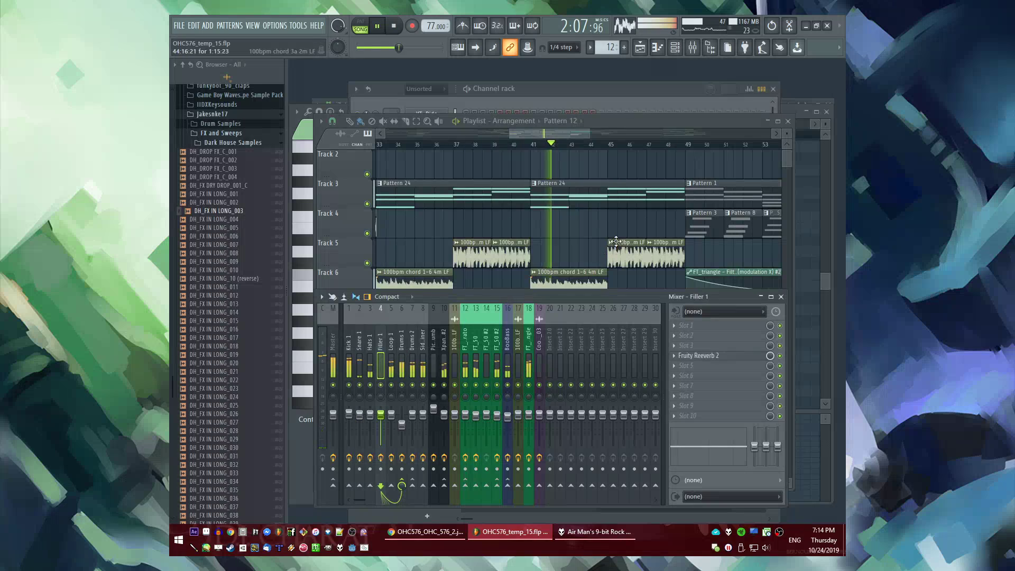
pyautogui.press('F9')
# Open the ride pattern on Track 18 at bar 41 and route the VT_Ride channel to mixer track 3
pyautogui.scroll(-6, 587, 296)
pyautogui.doubleClick(552, 373)
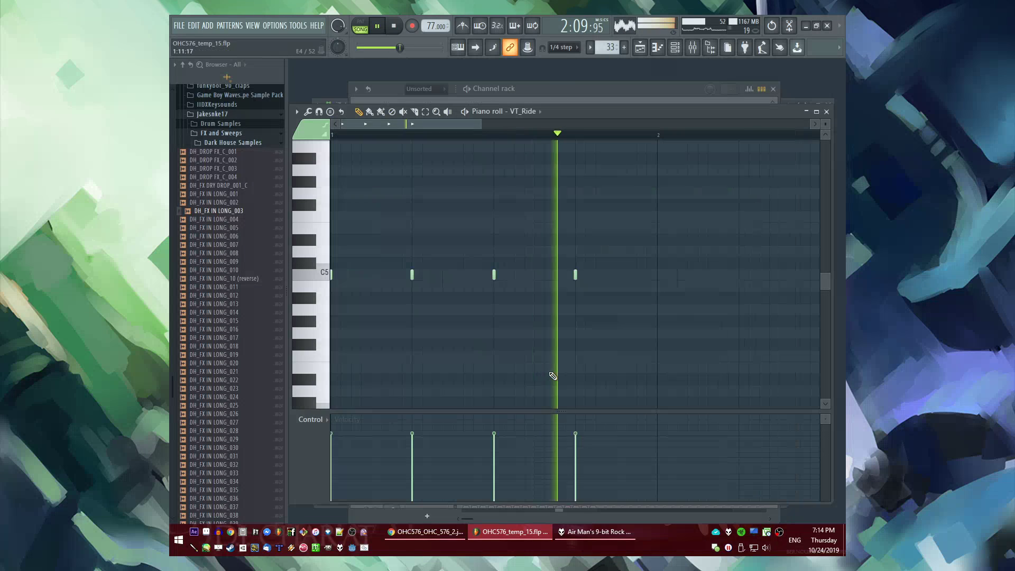
pyautogui.press('F6')
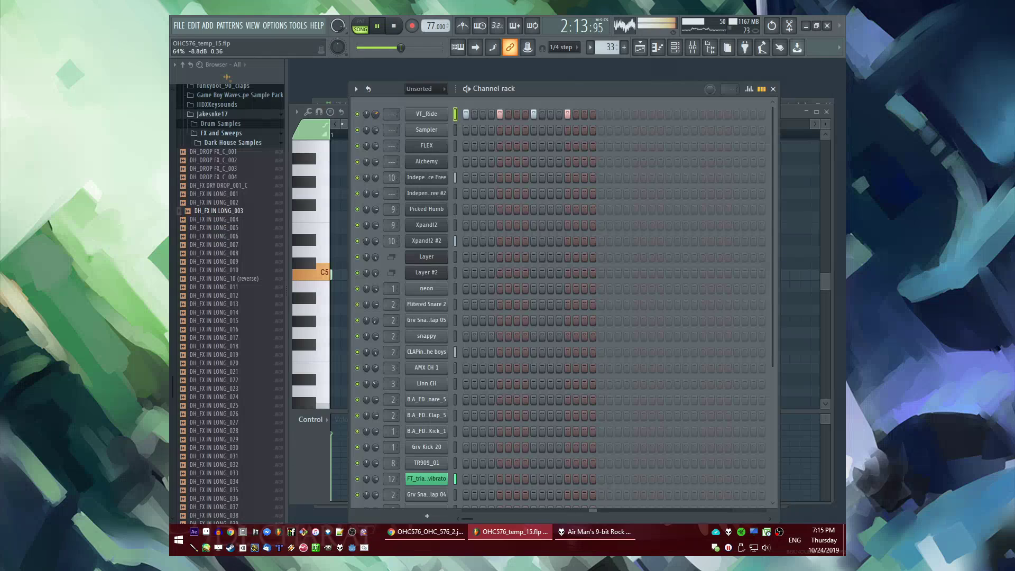
pyautogui.moveTo(391, 115); pyautogui.dragTo(391, 110)
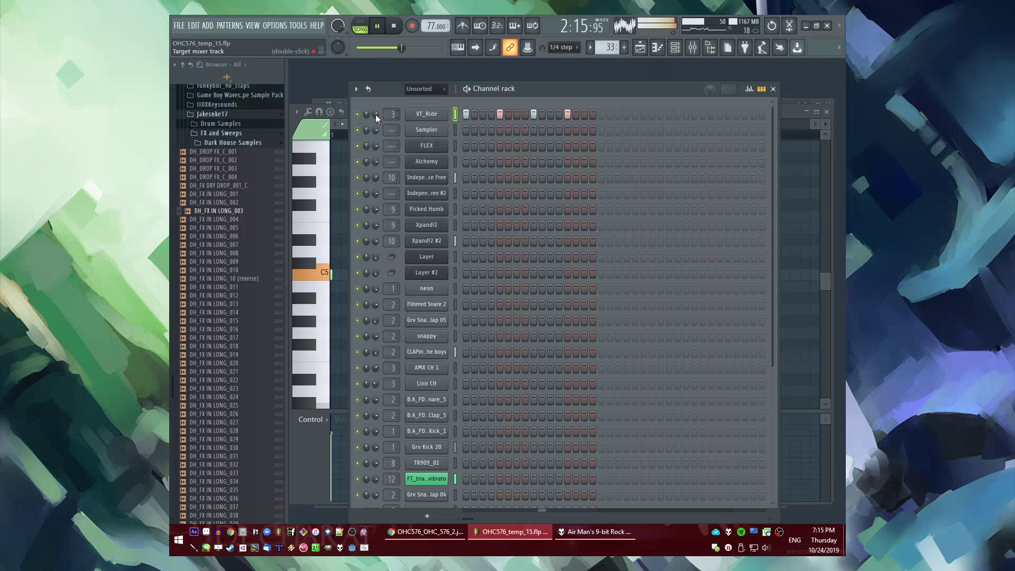
pyautogui.press('F5')
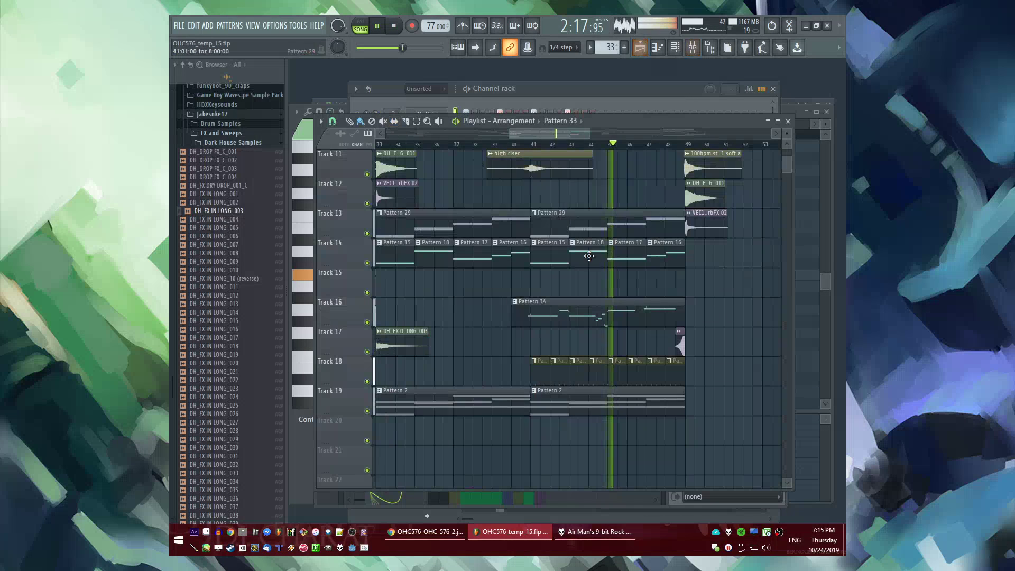
# Look over the clips from bar 41 onward during playback, play the transition at bar 49, and stop
pyautogui.scroll(-2, 597, 255)
pyautogui.scroll(3, 669, 261)
pyautogui.scroll(3, 661, 259)
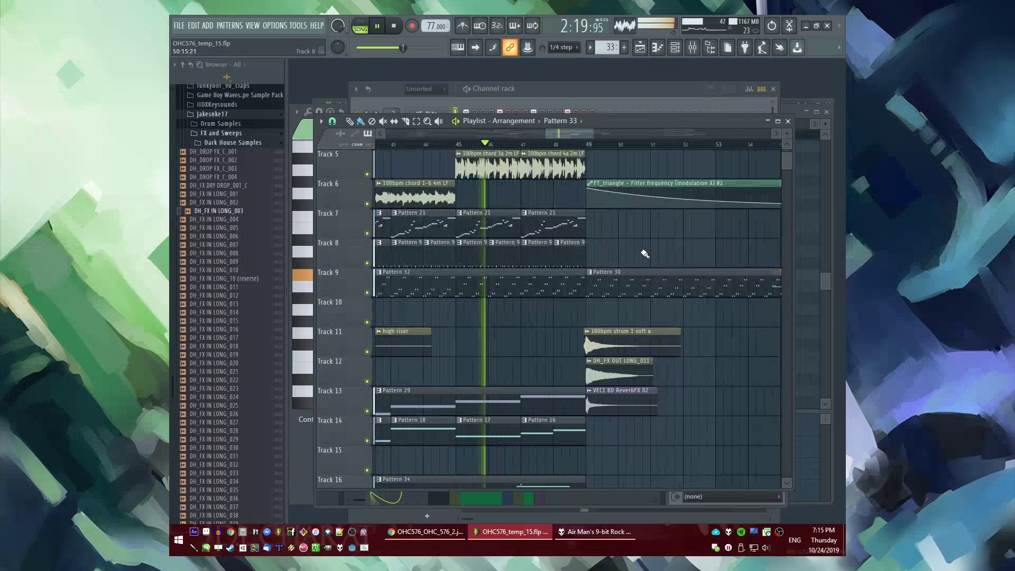
pyautogui.scroll(3, 561, 230)
pyautogui.scroll(-2, 539, 211)
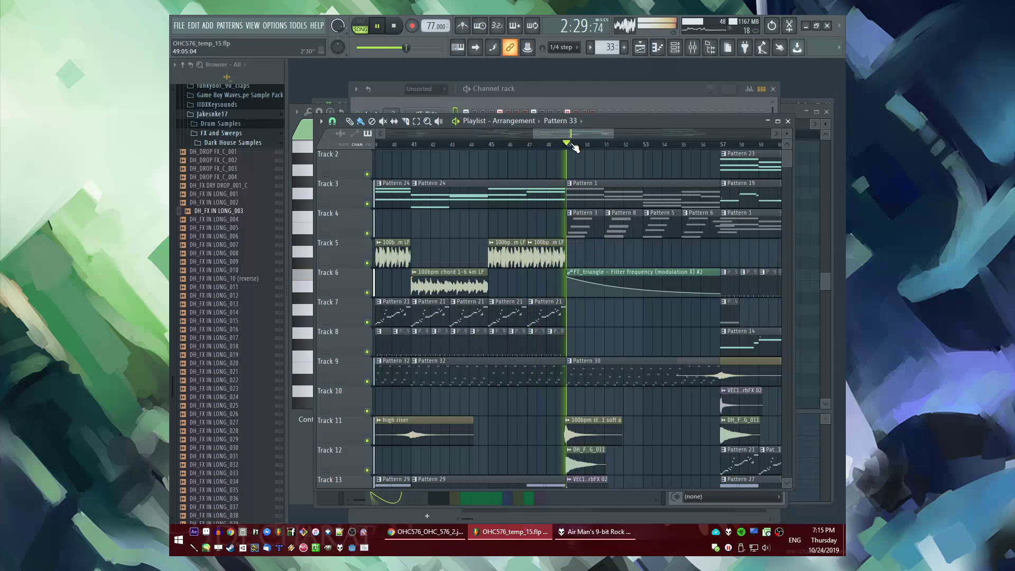
pyautogui.hscroll(2, 582, 137)
pyautogui.moveTo(624, 280); pyautogui.dragTo(573, 281)
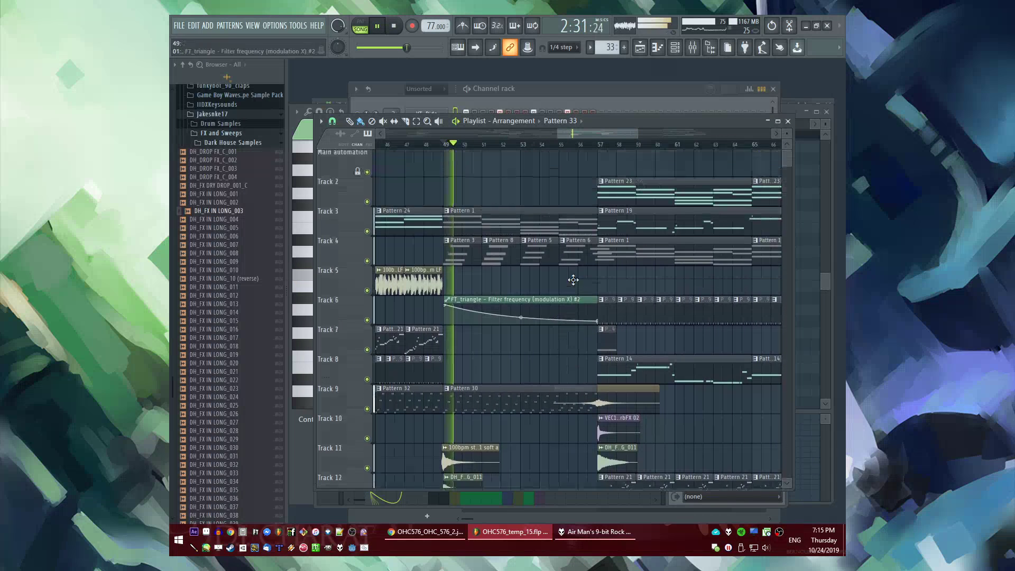
pyautogui.scroll(-3, 499, 206)
pyautogui.press('space')
# Set up a wave export of the song as OHC576_temp_15.wav on the desktop
pyautogui.click(180, 25)
pyautogui.moveTo(220, 123)
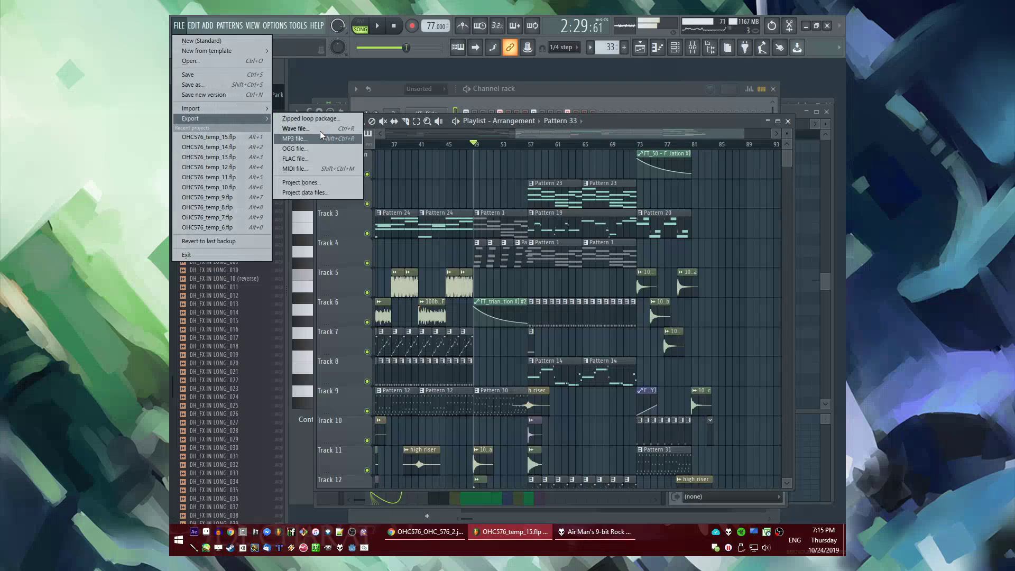
pyautogui.click(319, 128)
pyautogui.scroll(10, 233, 212)
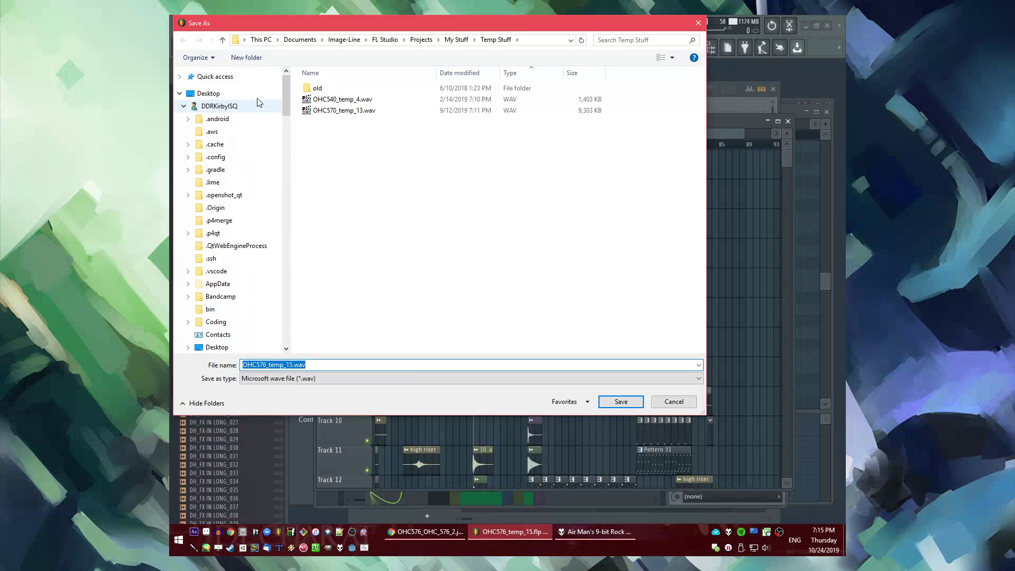
pyautogui.click(211, 94)
pyautogui.click(621, 402)
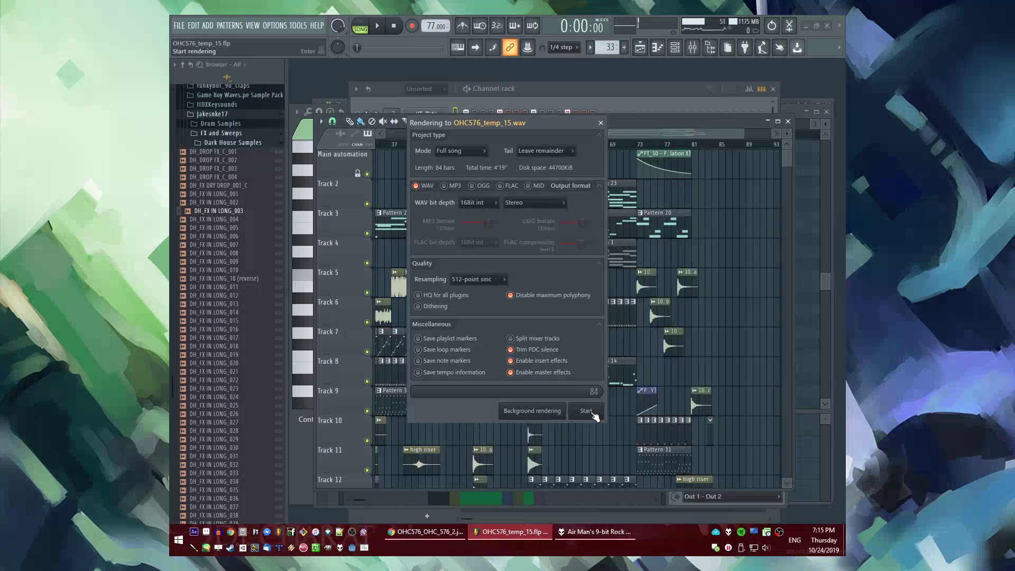